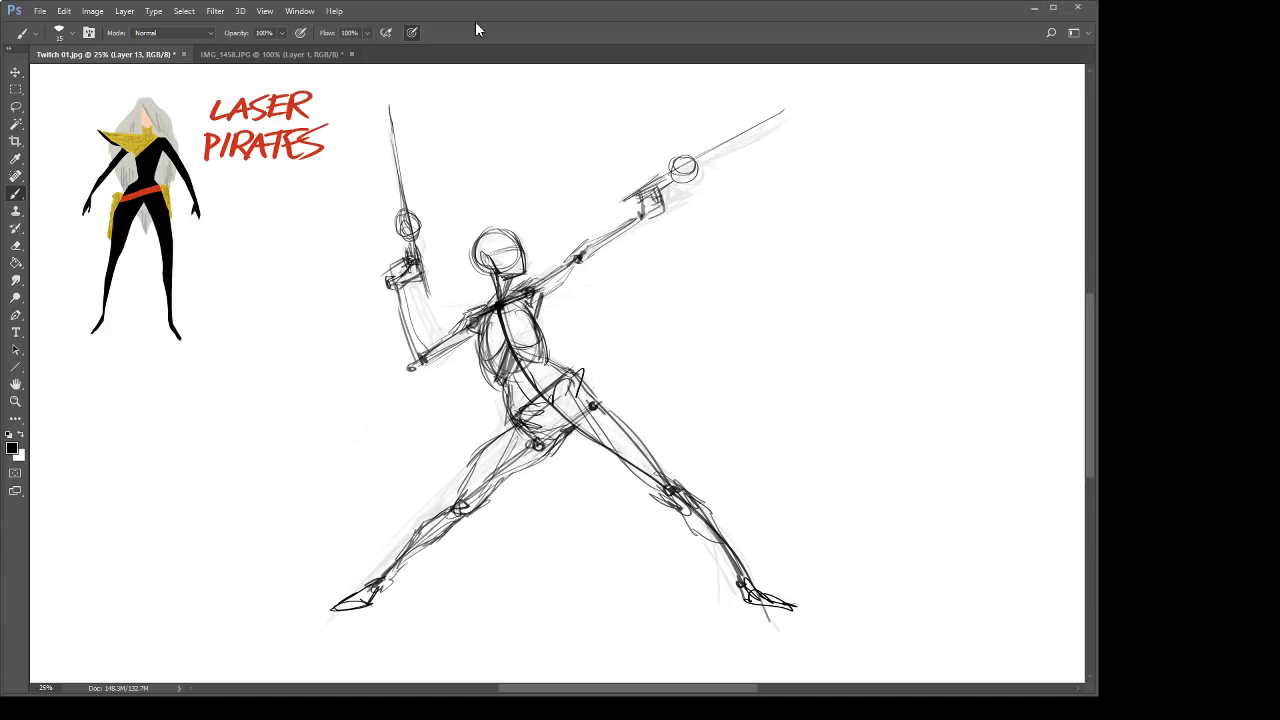
Reinforce the contours of the bent forearm and of the torso beneath the extended arm with black brush strokes.
mouse_move(402, 285)
mouse_down()
mouse_move(410, 299)
mouse_move(431, 348)
mouse_up()
mouse_move(574, 265)
mouse_down()
mouse_move(531, 319)
mouse_move(467, 322)
mouse_move(494, 366)
mouse_up()
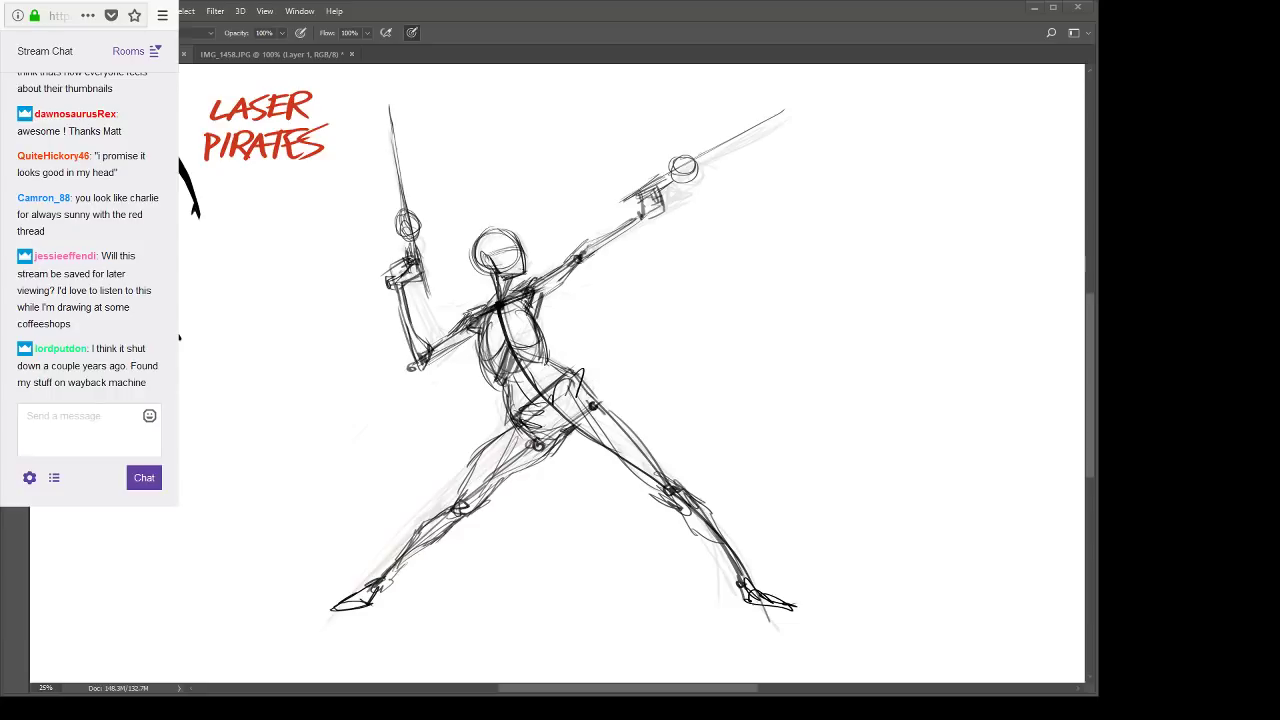
Arrange the stream chat window beside the canvas and lengthen it to show more messages.
drag(165, 3, 125, 3)
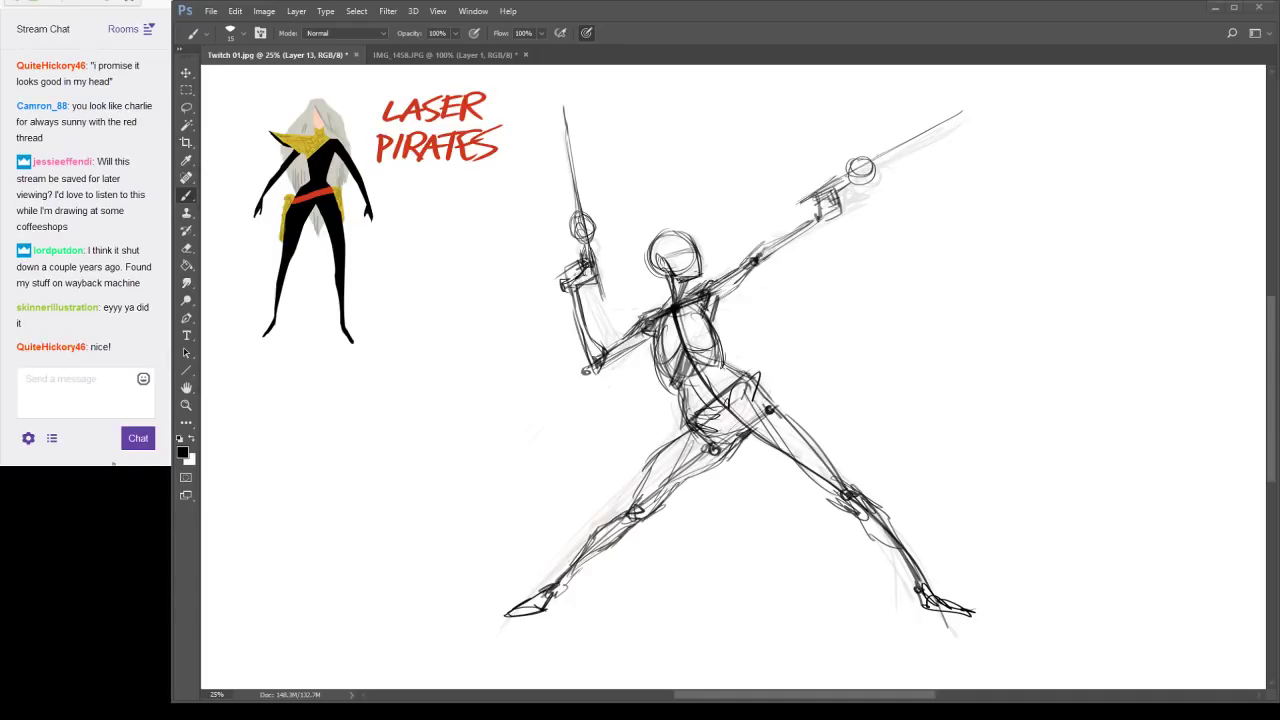
drag(120, 466, 120, 621)
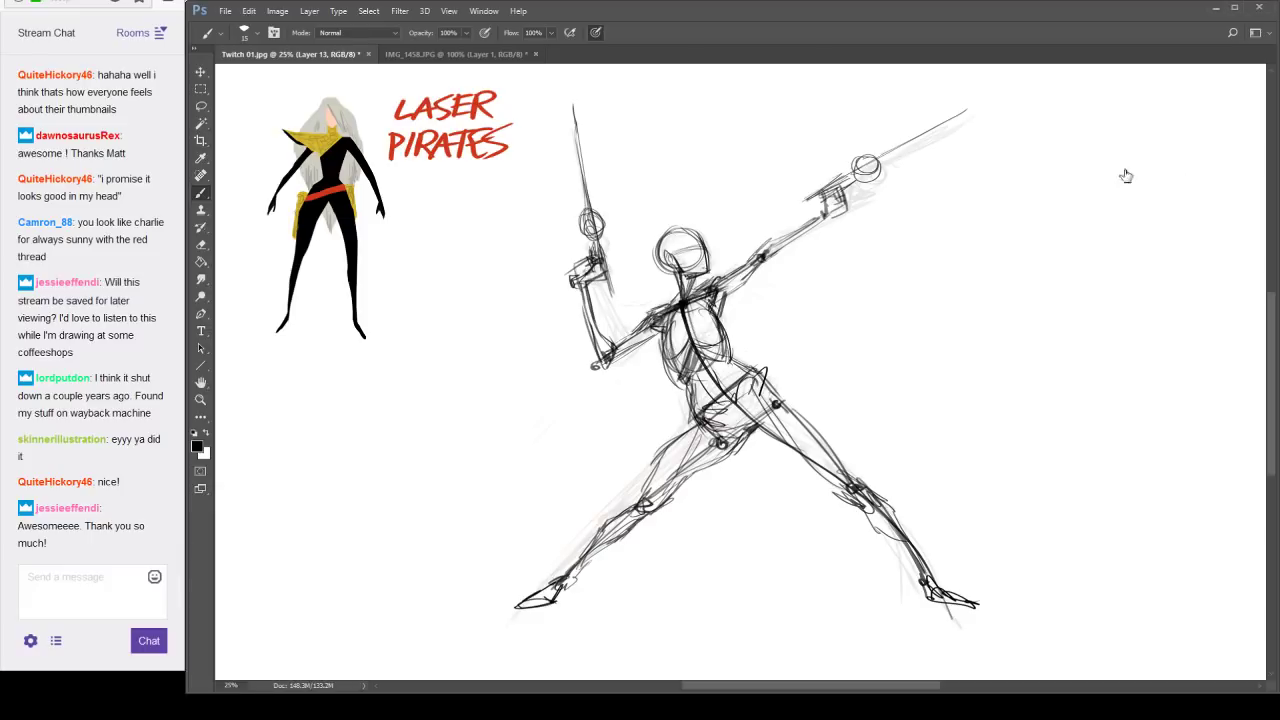
Open the profile card of the chat participant who wrote the thank-you message and send a friend request.
click(95, 132)
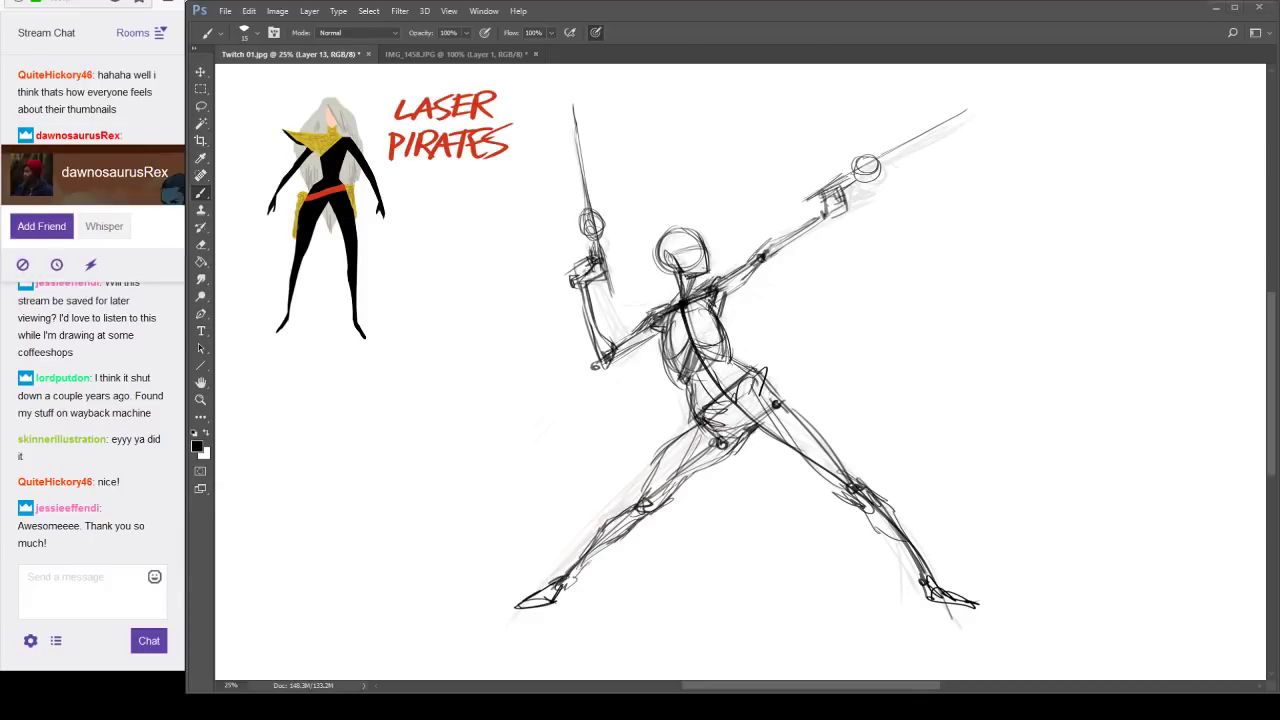
click(98, 601)
click(1154, 202)
click(1109, 191)
click(1109, 191)
click(1109, 186)
click(1109, 186)
click(70, 230)
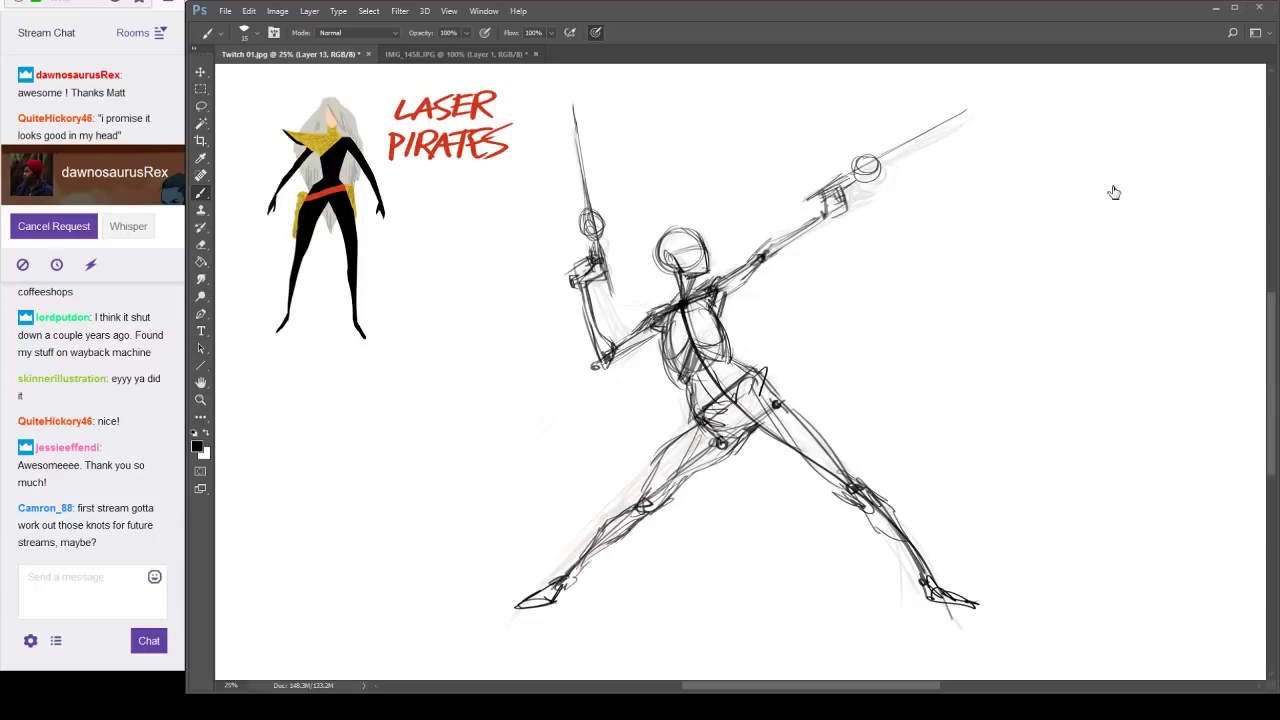
Darken the large figure's contours along the extended sword, both legs and knees, and the bent arm with black brush strokes.
mouse_move(837, 196)
mouse_down()
mouse_move(840, 214)
mouse_move(872, 166)
mouse_move(954, 126)
mouse_up()
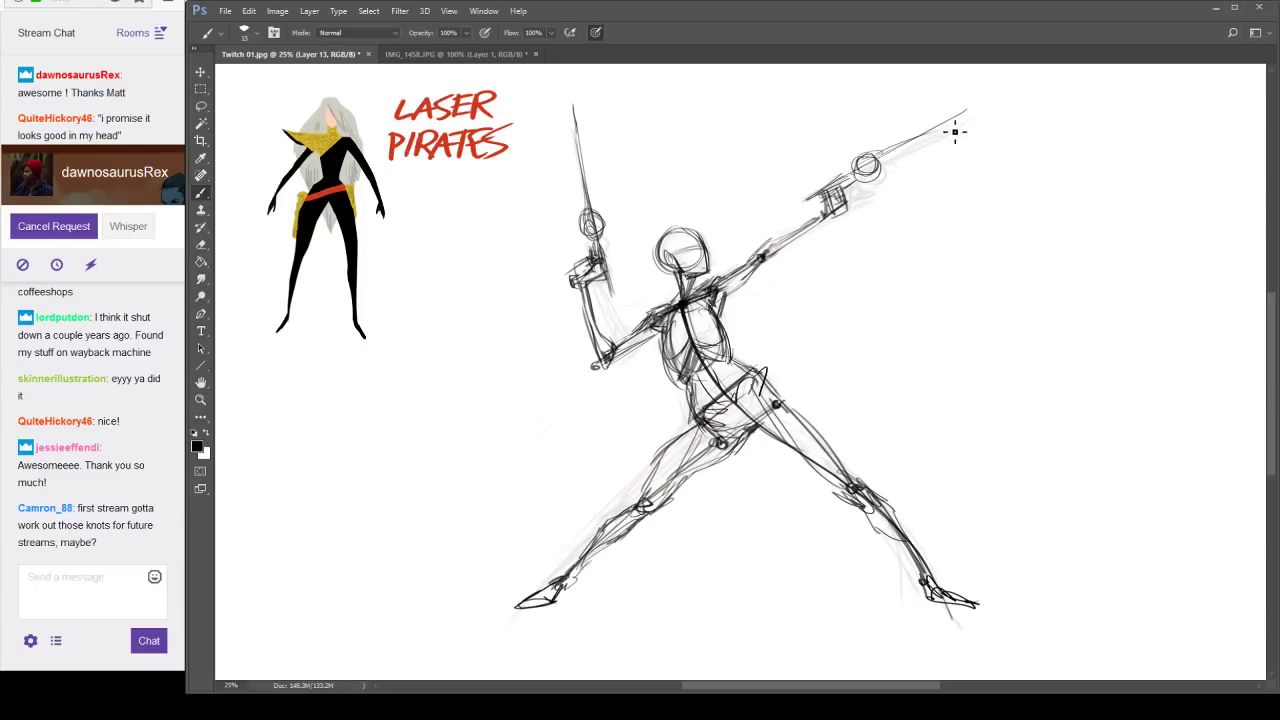
drag(878, 156, 985, 116)
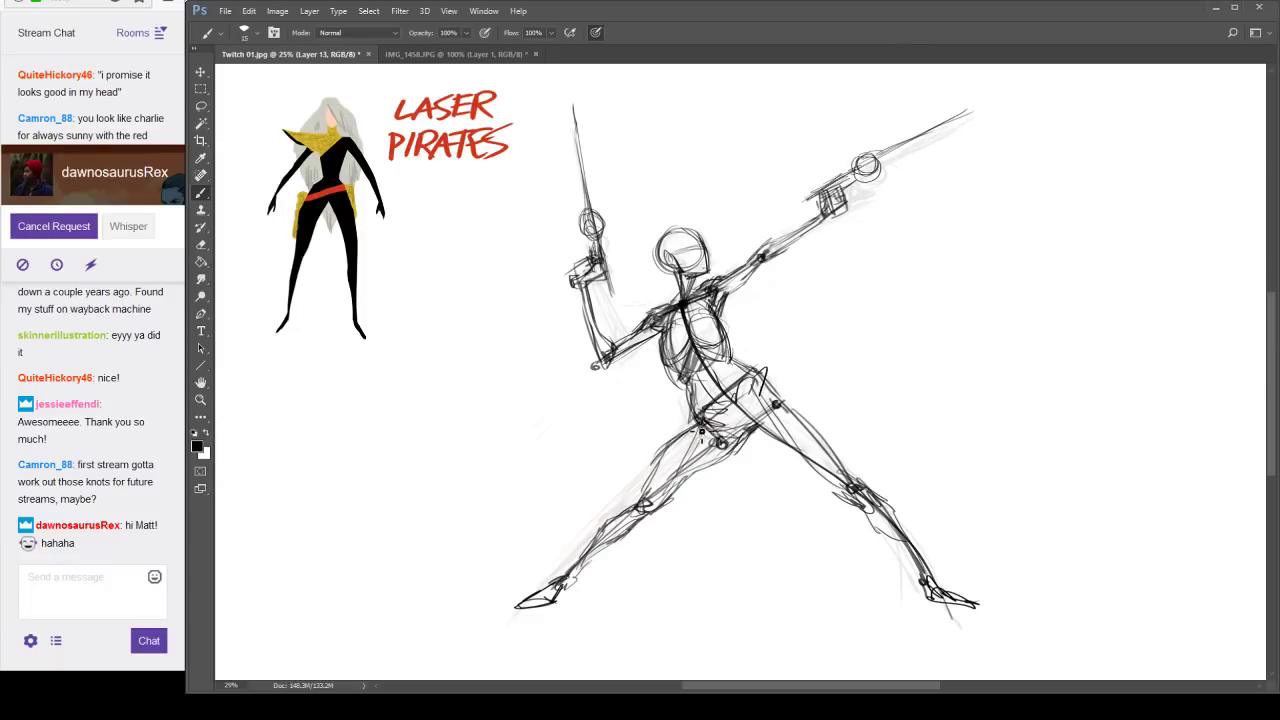
drag(685, 430, 644, 512)
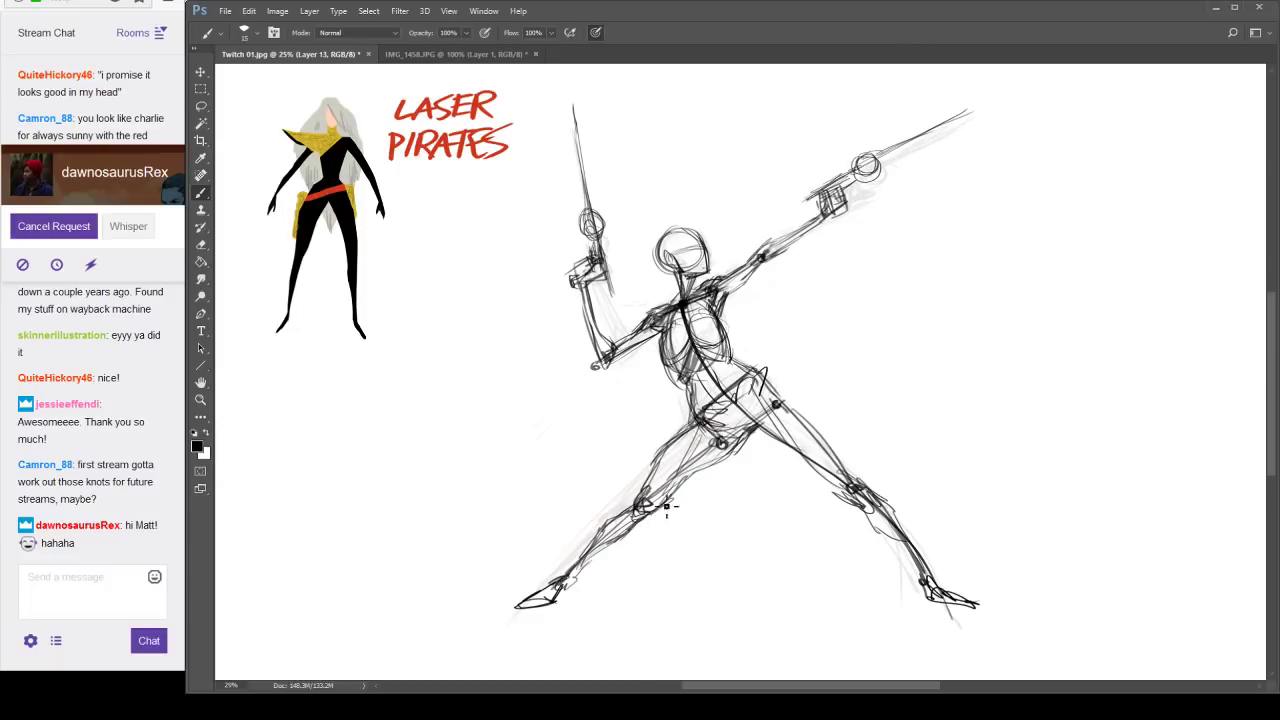
drag(824, 477, 864, 504)
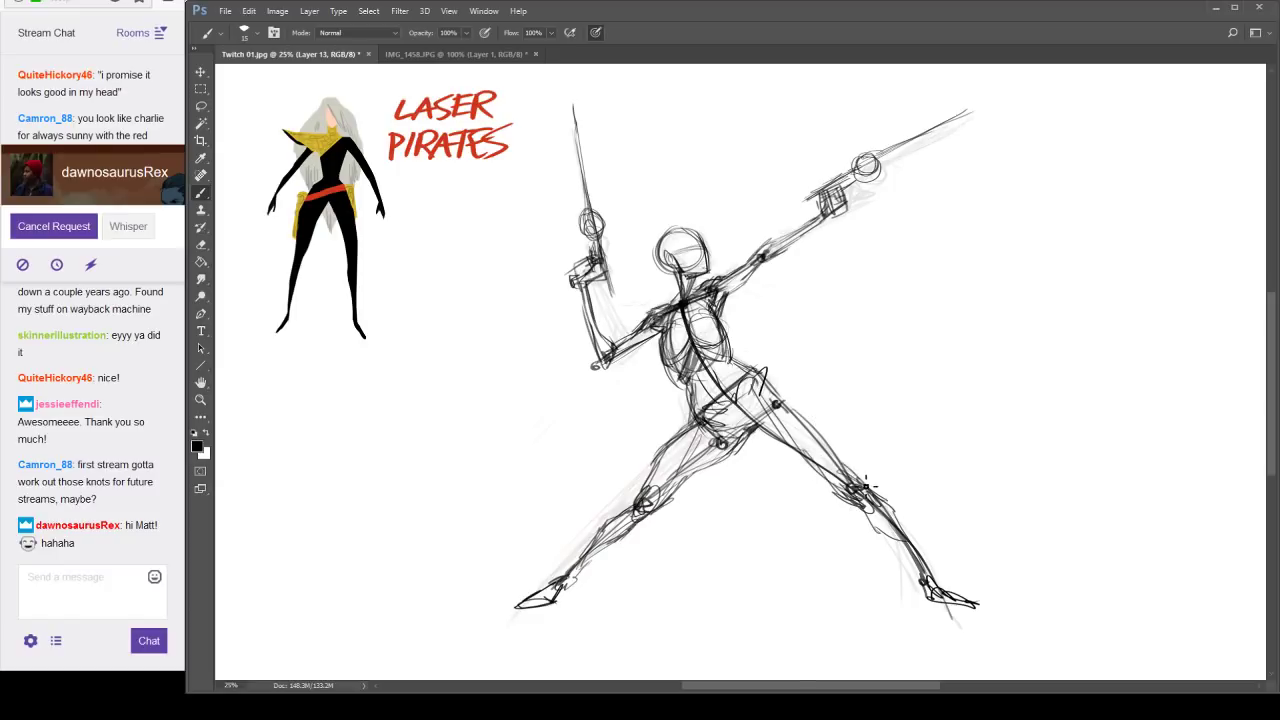
mouse_move(787, 400)
mouse_down()
mouse_move(840, 450)
mouse_move(881, 530)
mouse_move(875, 520)
mouse_move(907, 542)
mouse_up()
drag(884, 497, 909, 540)
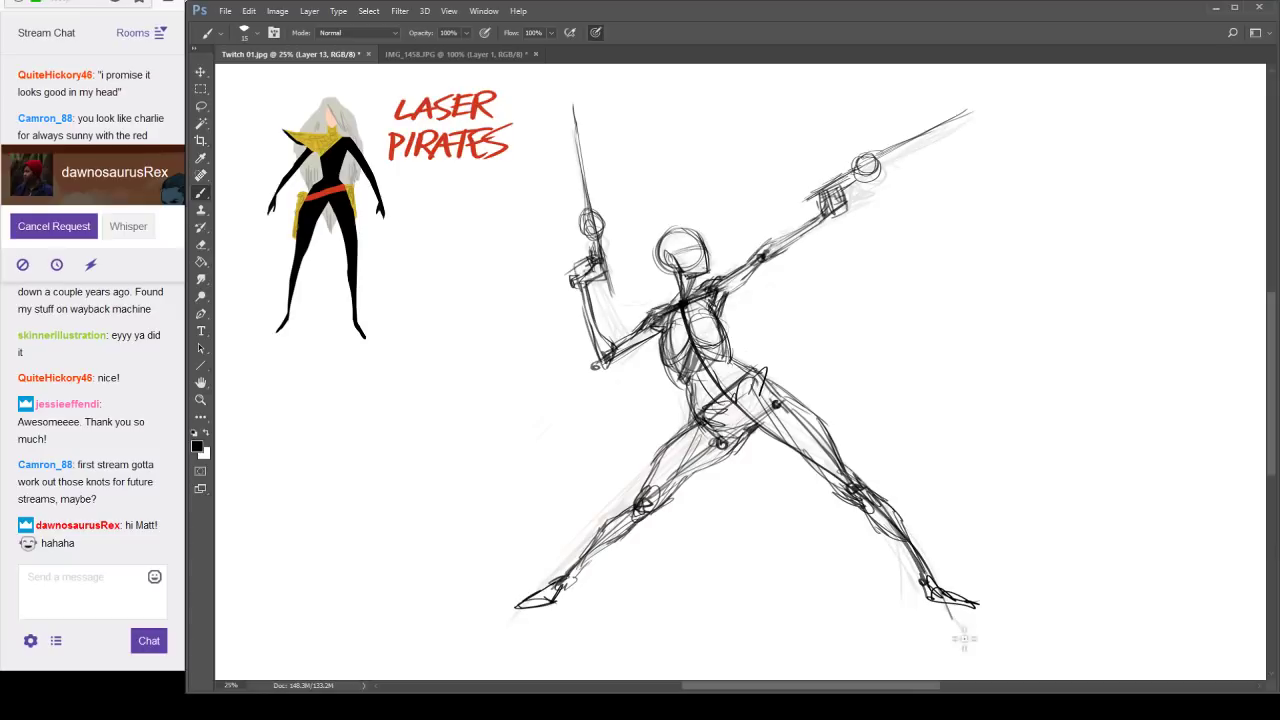
mouse_move(590, 292)
mouse_down()
mouse_move(606, 371)
mouse_move(608, 346)
mouse_move(618, 356)
mouse_move(668, 336)
mouse_move(664, 322)
mouse_move(713, 291)
mouse_up()
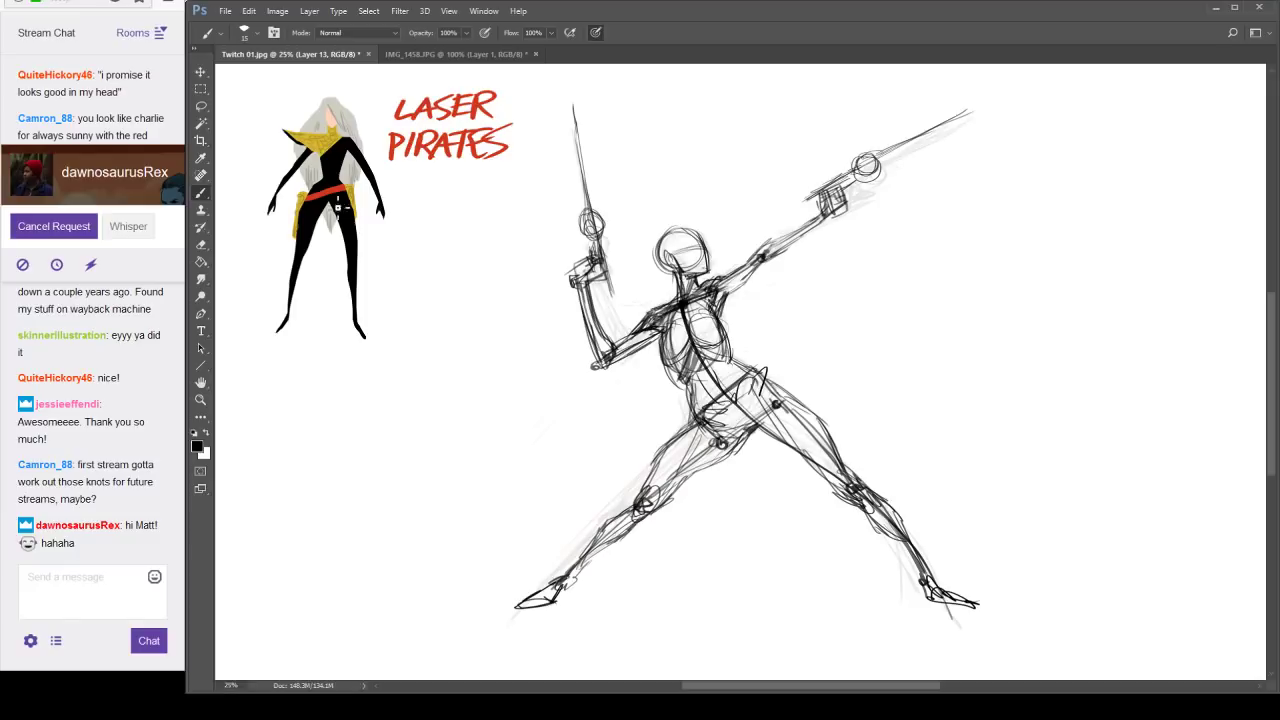
Set the brush size to 25.
key(bracketright)
key(bracketright)
key(bracketright)
key(bracketleft)
Fade the rough gesture on Layer 11 by lowering its opacity, and return to the black structure sketch on Layer 13.
click(1108, 190)
click(1108, 190)
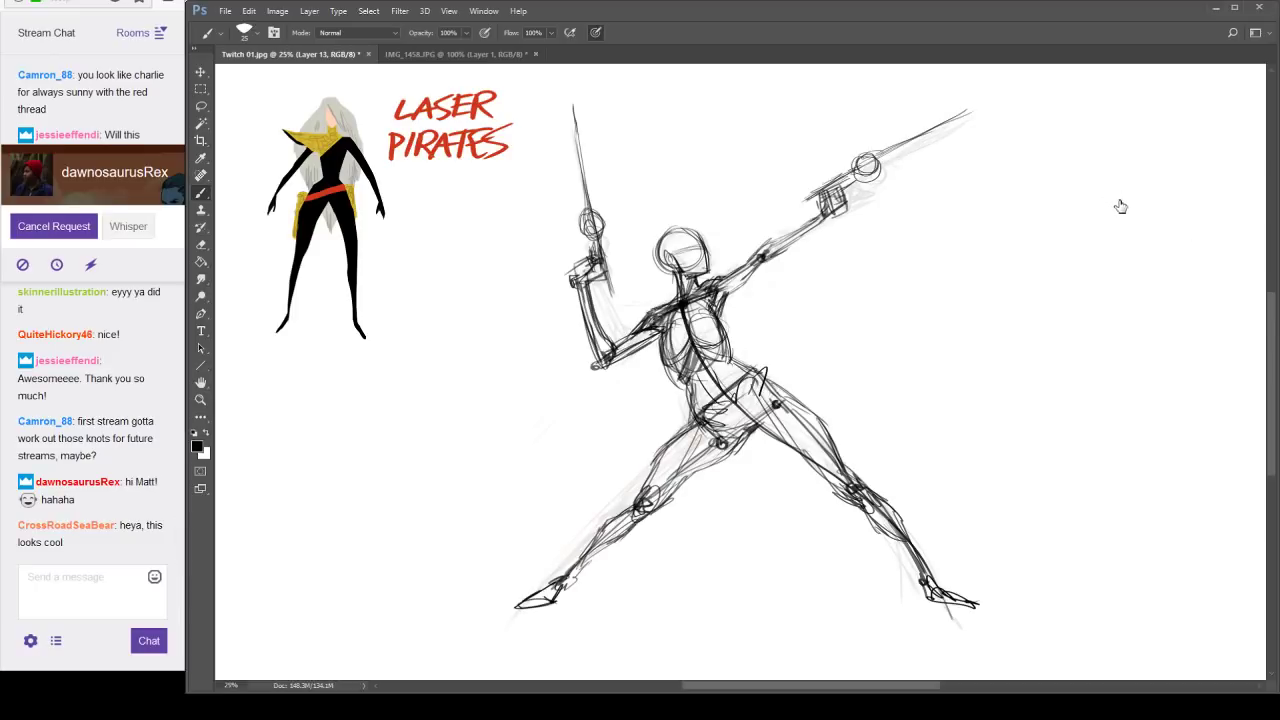
click(1106, 195)
click(1140, 204)
click(1245, 110)
drag(1245, 120, 1201, 130)
click(1119, 184)
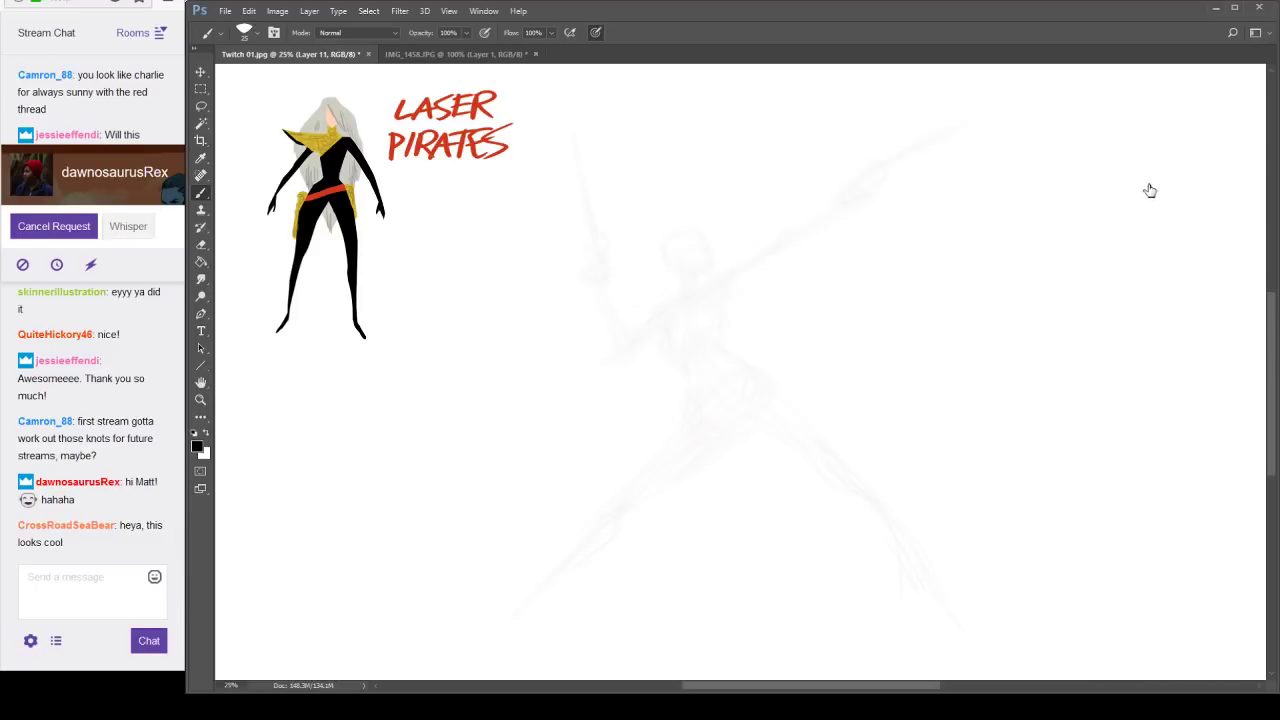
click(1118, 187)
click(1175, 184)
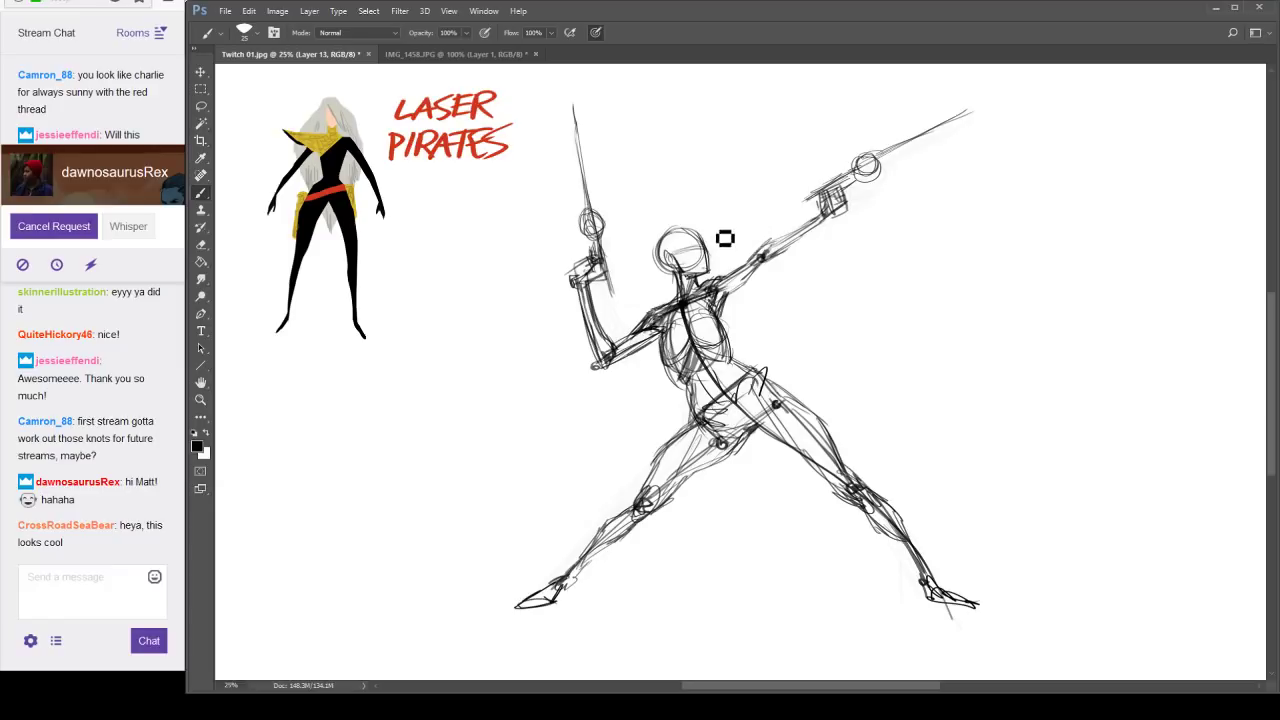
Show the earlier swashbuckling sketch on Layer 3, scale it to about 58.6% and place it below the coloured silhouette.
shift+click(1159, 209)
key(ctrl+v)
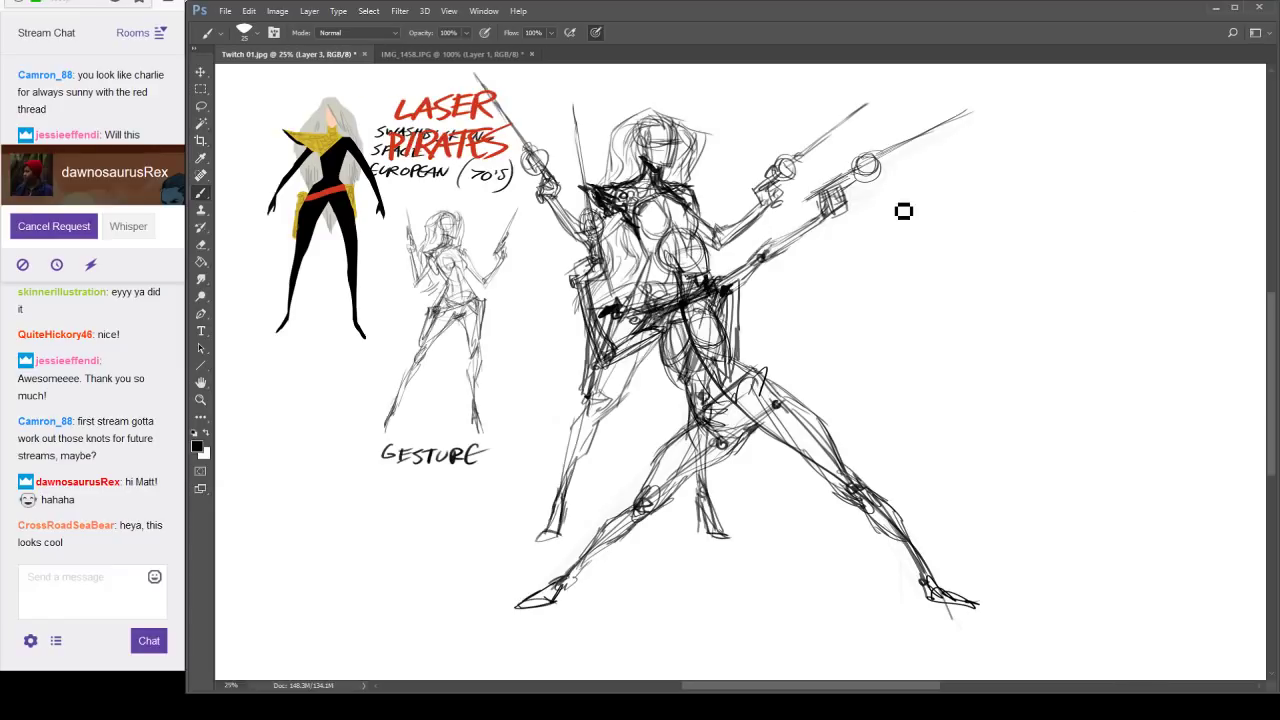
key(ctrl+t)
mouse_move(873, 76)
mouse_down()
mouse_move(782, 118)
mouse_move(768, 172)
mouse_move(570, 332)
mouse_move(531, 381)
mouse_up()
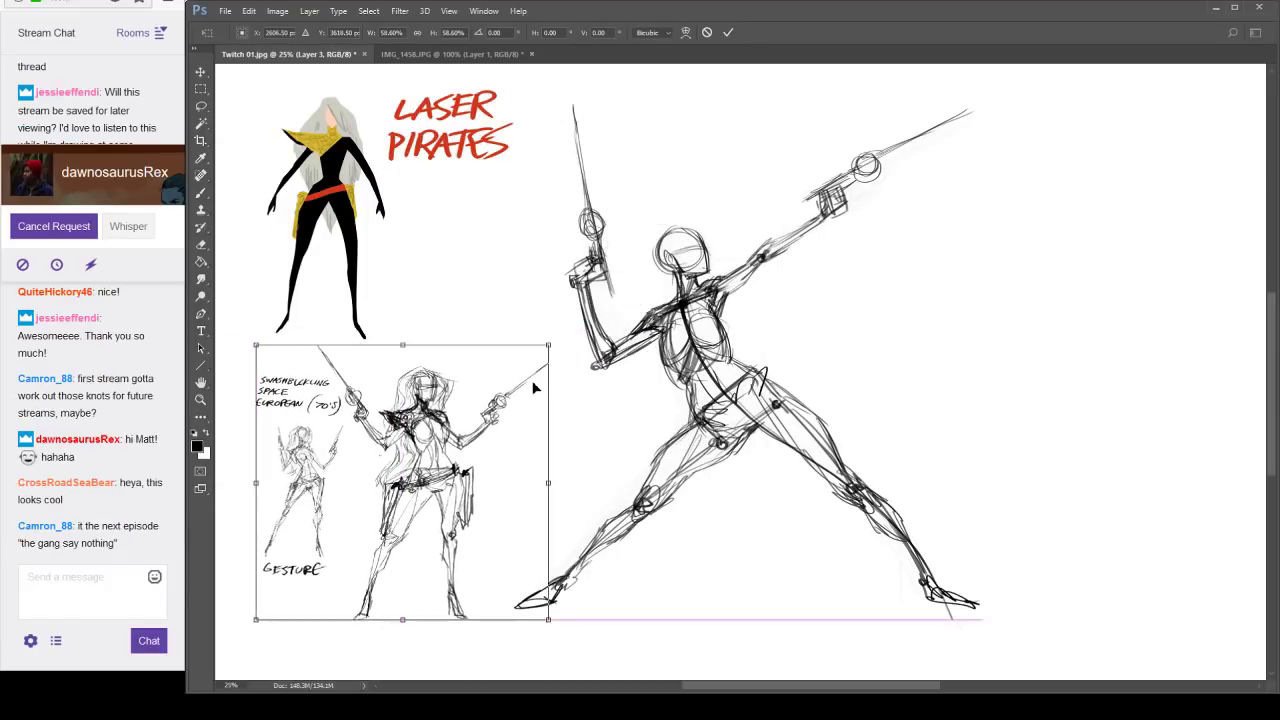
key(Return)
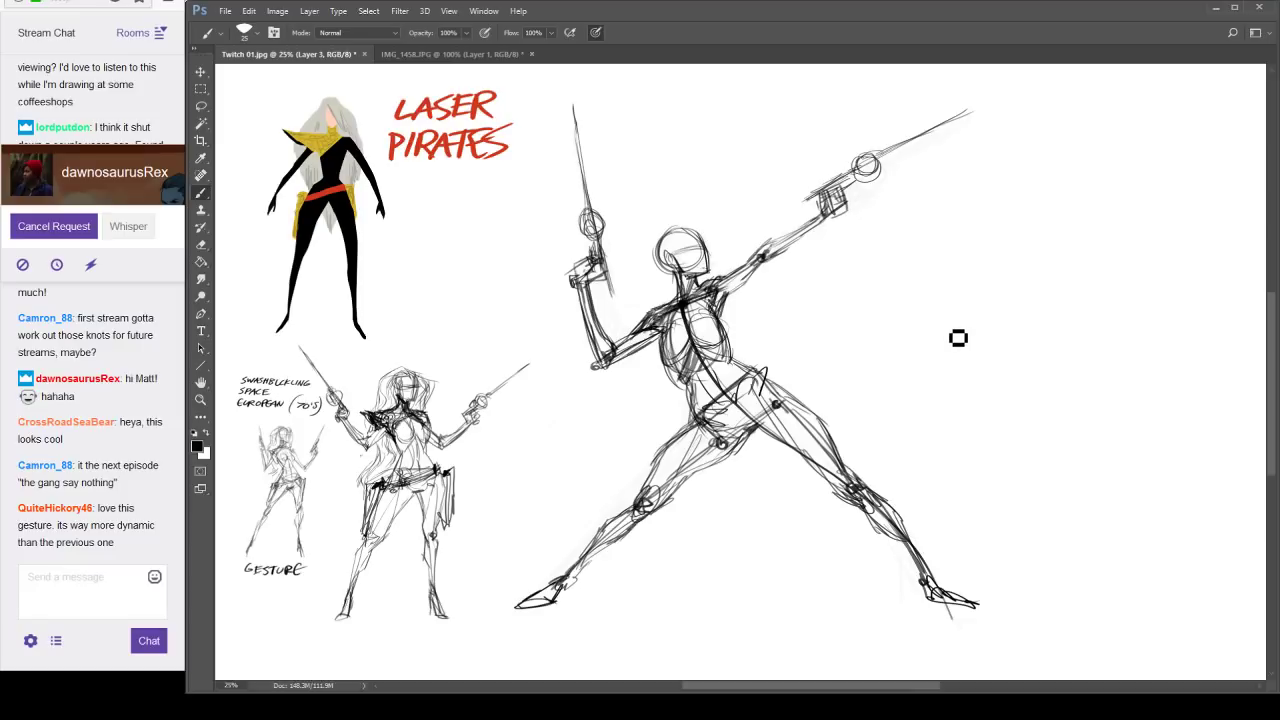
Review the hidden sketch and note layers by toggling their visibility against the current figure.
click(1164, 271)
click(1149, 235)
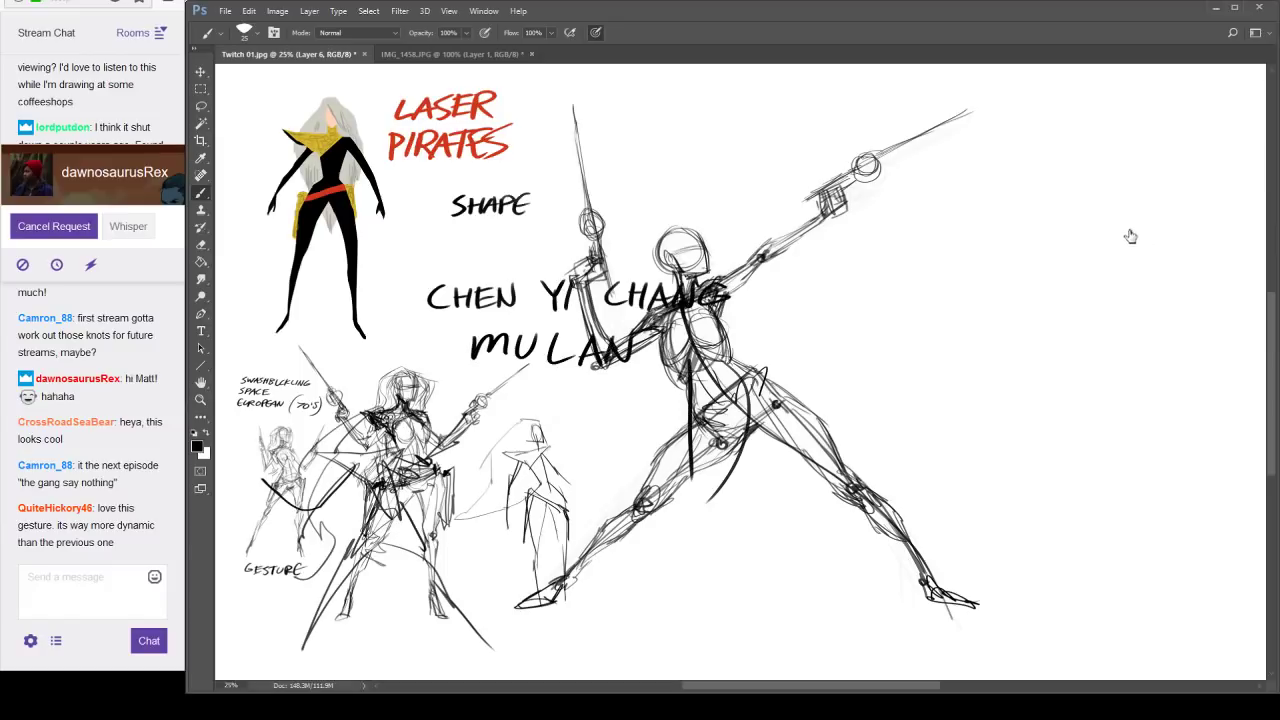
click(1144, 220)
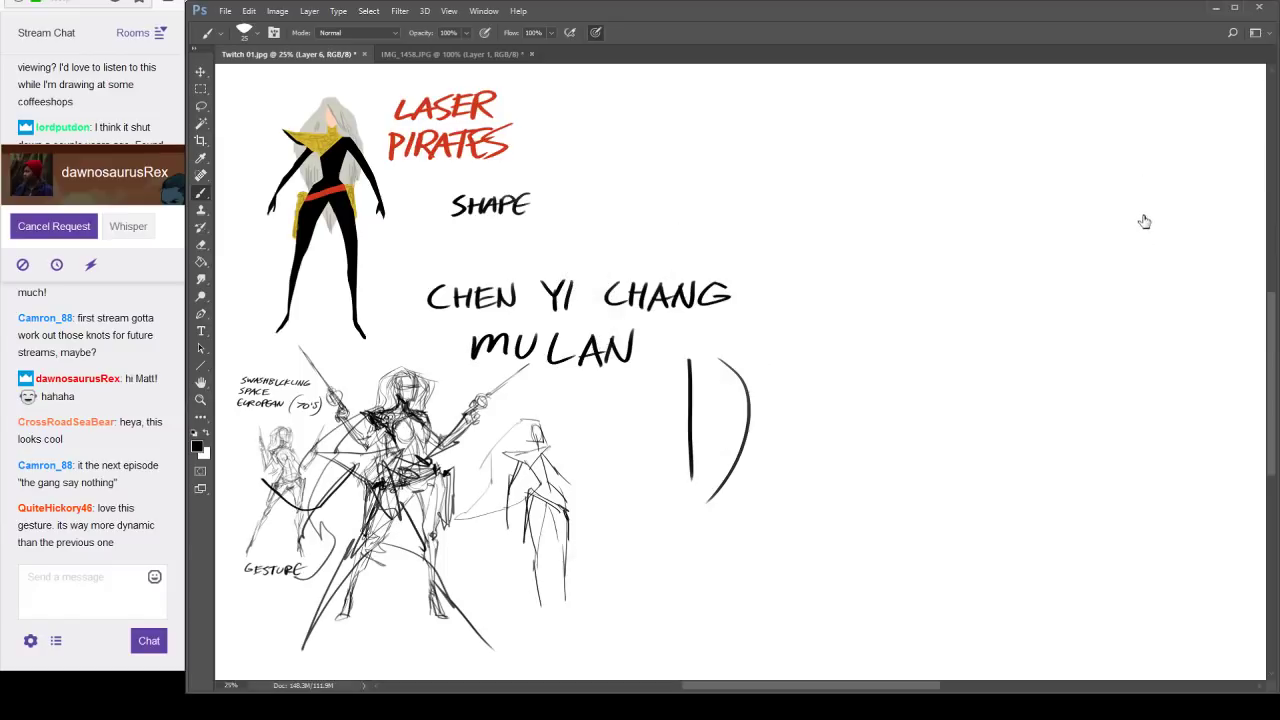
click(1114, 278)
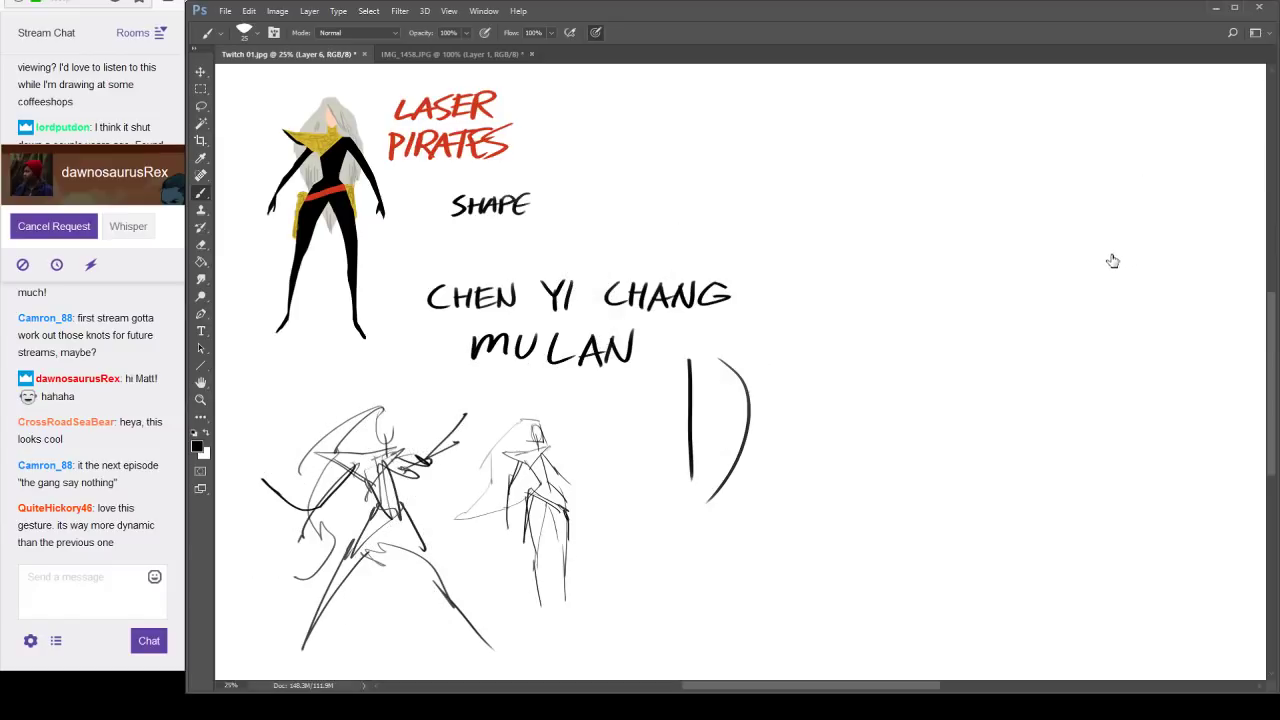
click(1113, 261)
click(1114, 260)
key(ctrl+z)
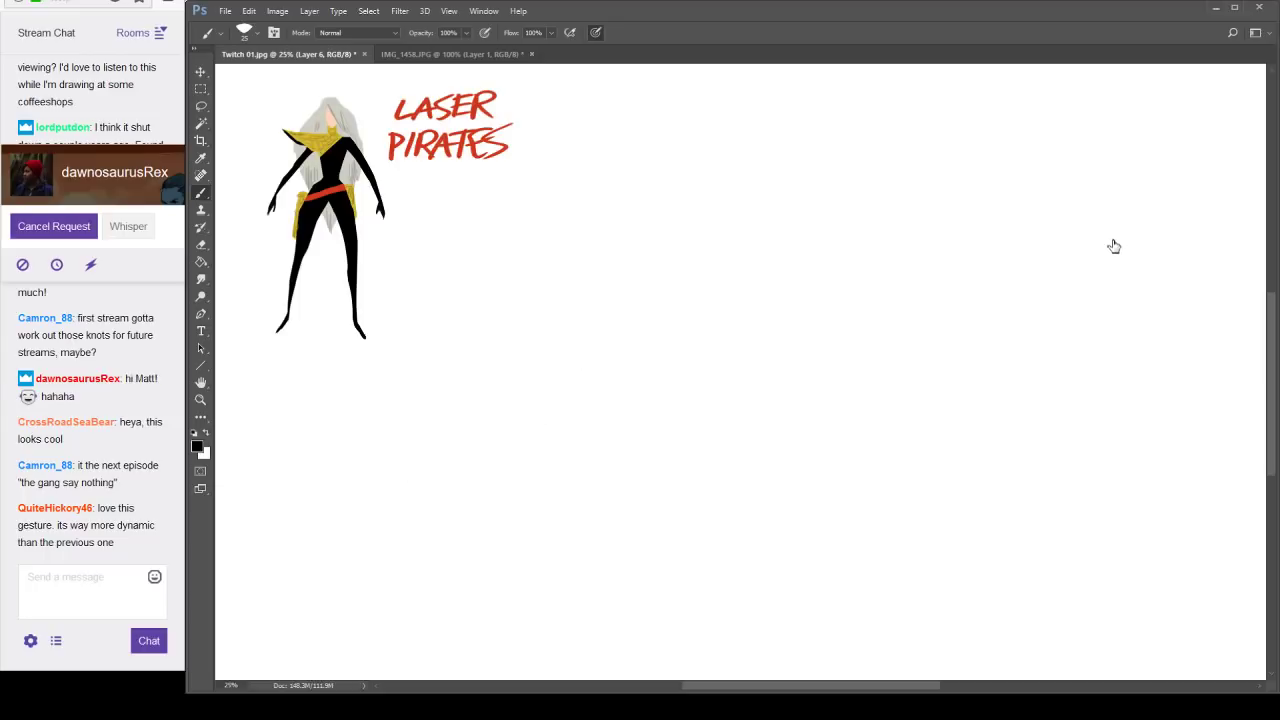
click(1115, 244)
key(ctrl+z)
click(1122, 261)
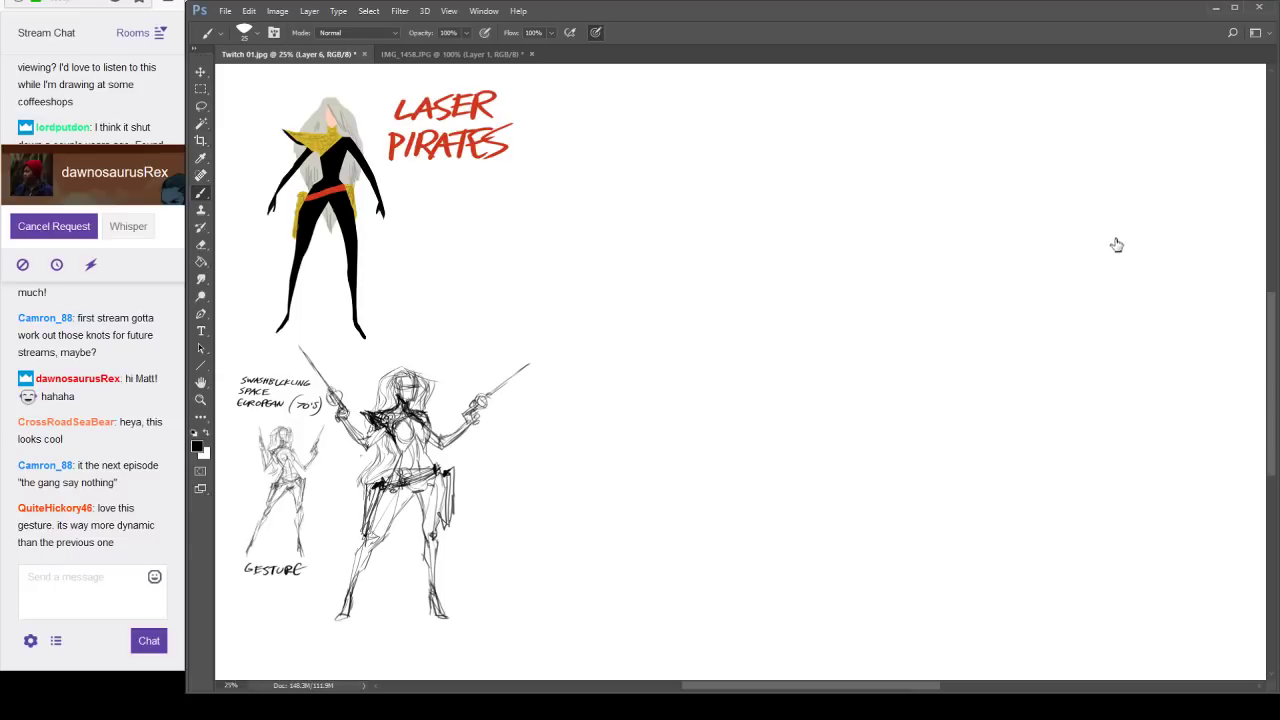
key(ctrl+shift+z)
key(ctrl+z)
key(ctrl+shift+z)
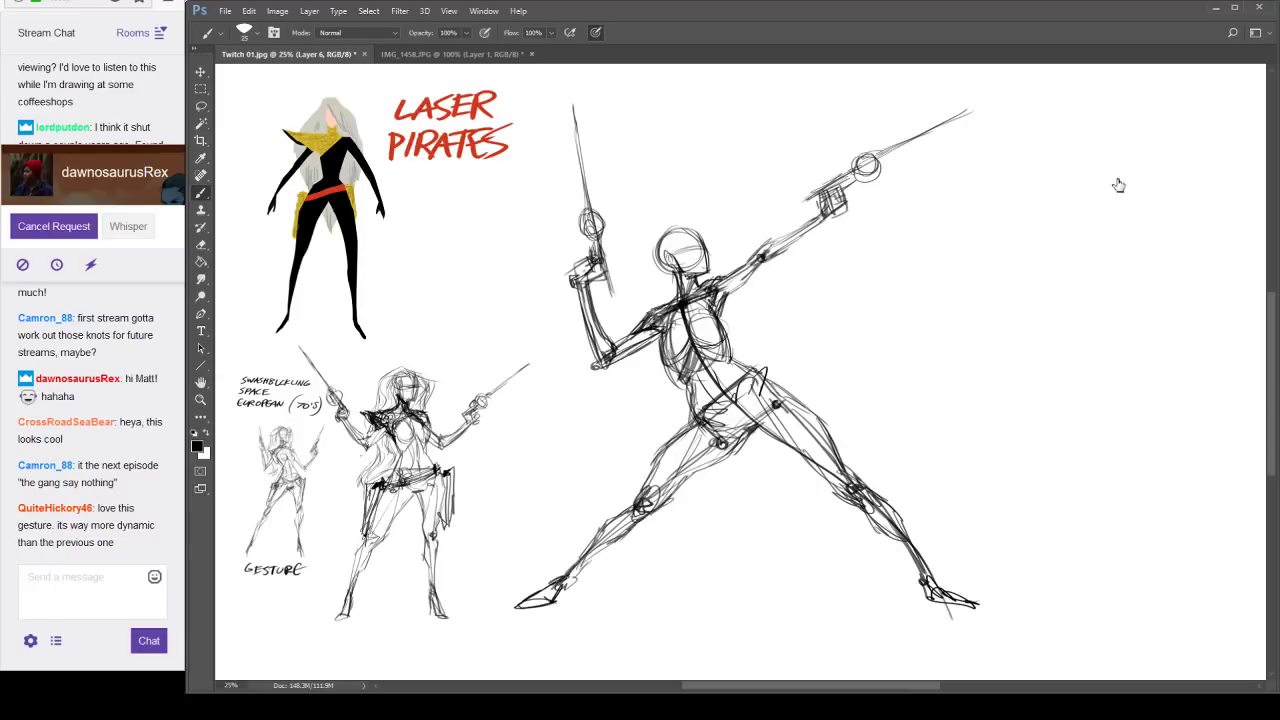
key(ctrl+shift+z)
key(ctrl+shift+z)
key(ctrl+z)
key(ctrl+z)
Scale the faint gesture on Layer 11 to about 52.7%, move it beside the large figure and raise its opacity.
key(ctrl+t)
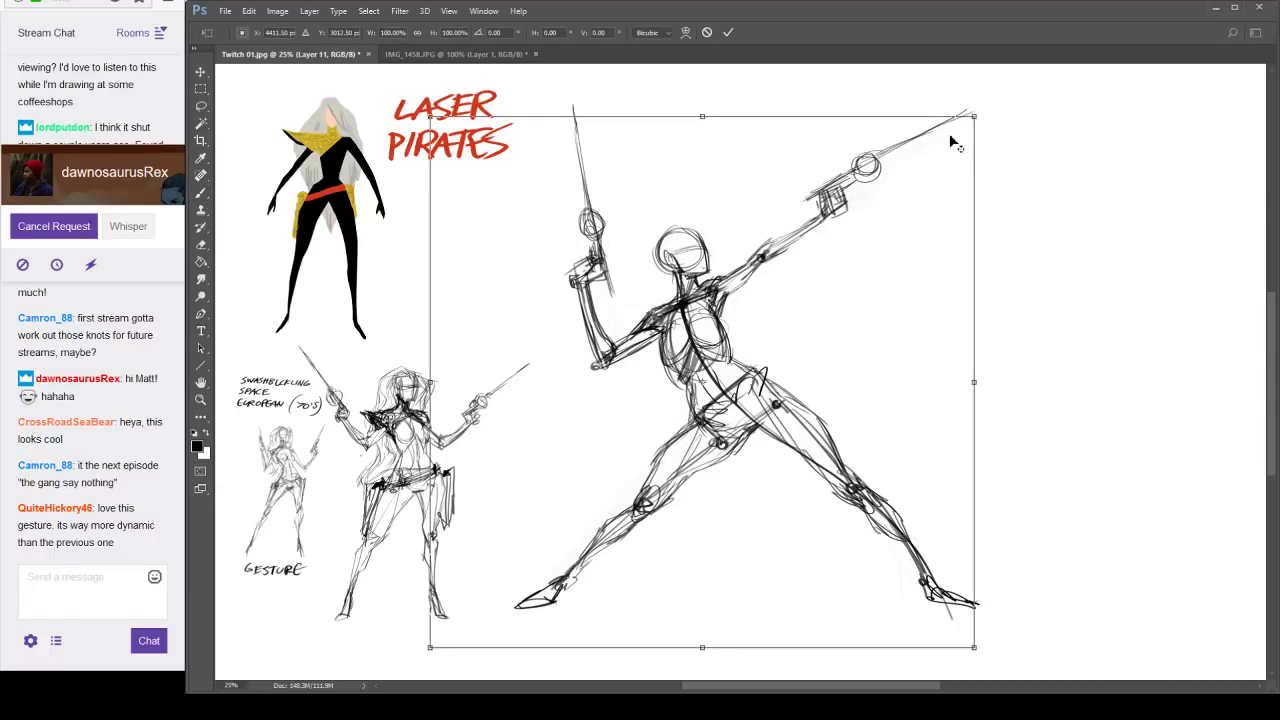
drag(968, 133, 876, 271)
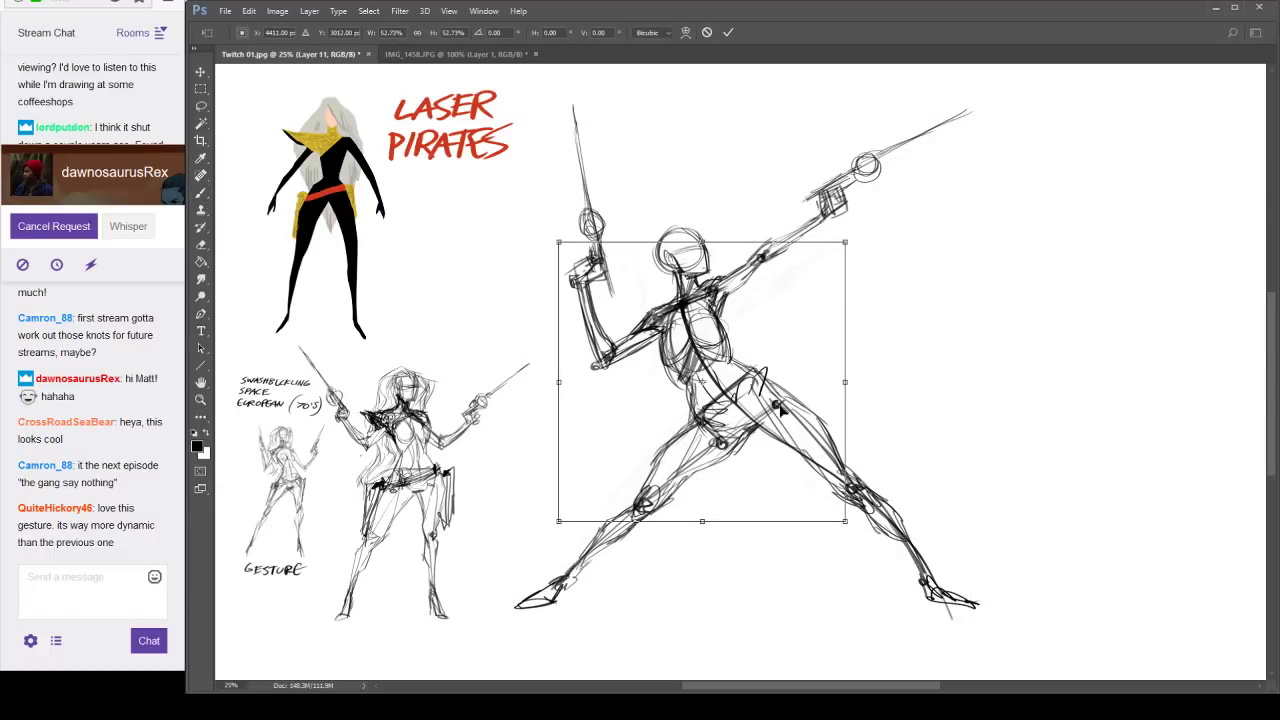
key(Return)
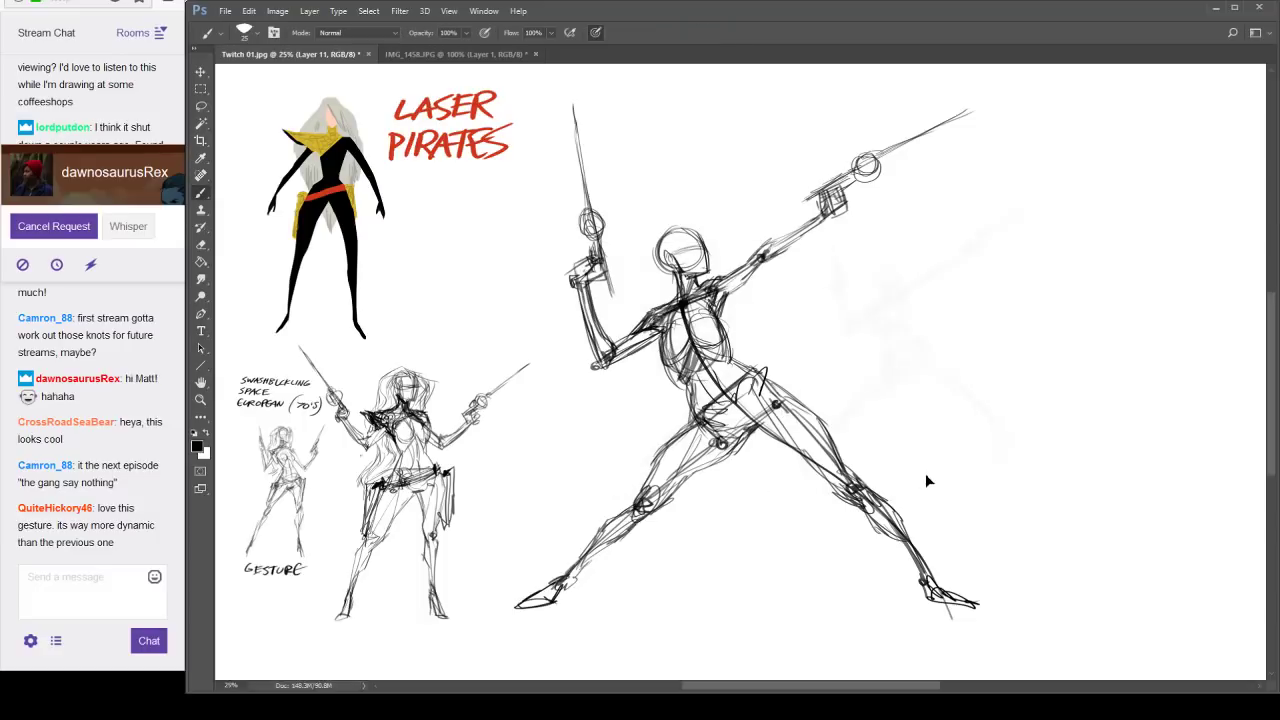
click(1221, 128)
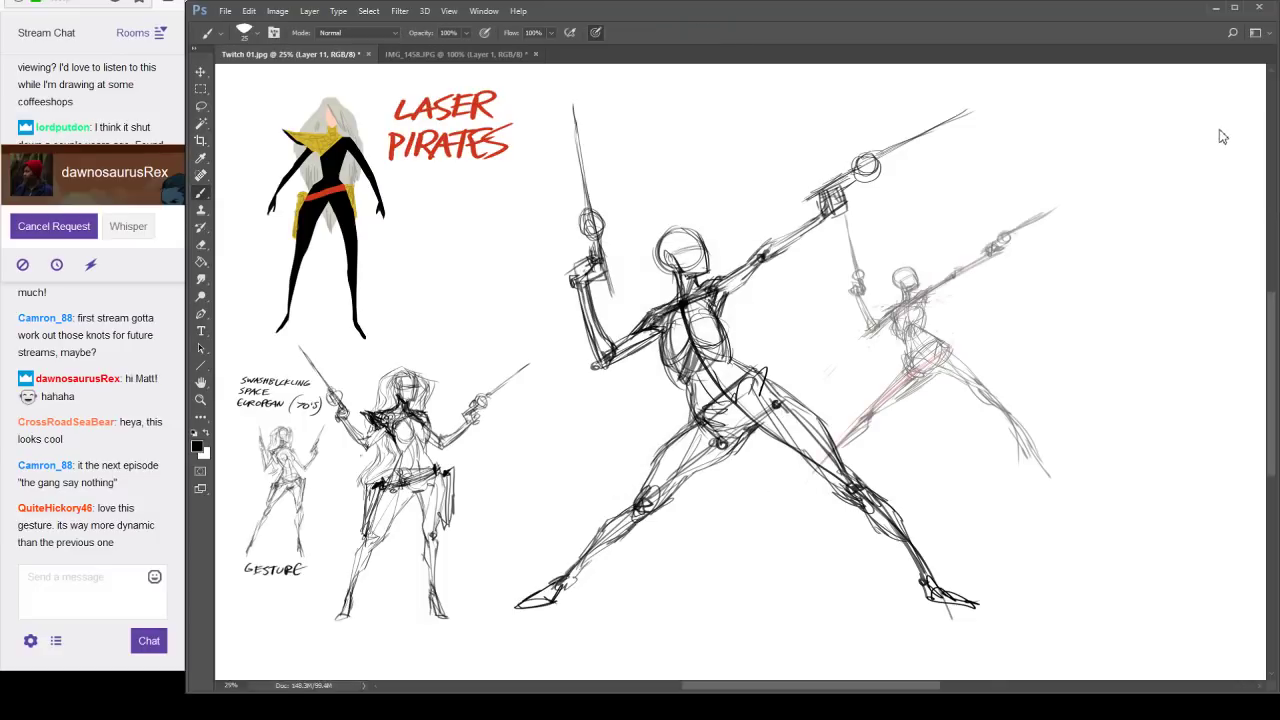
Scale the small gesture on Layer 11 down to about 67.3% and place it clear of the large figure's leg.
key(ctrl+t)
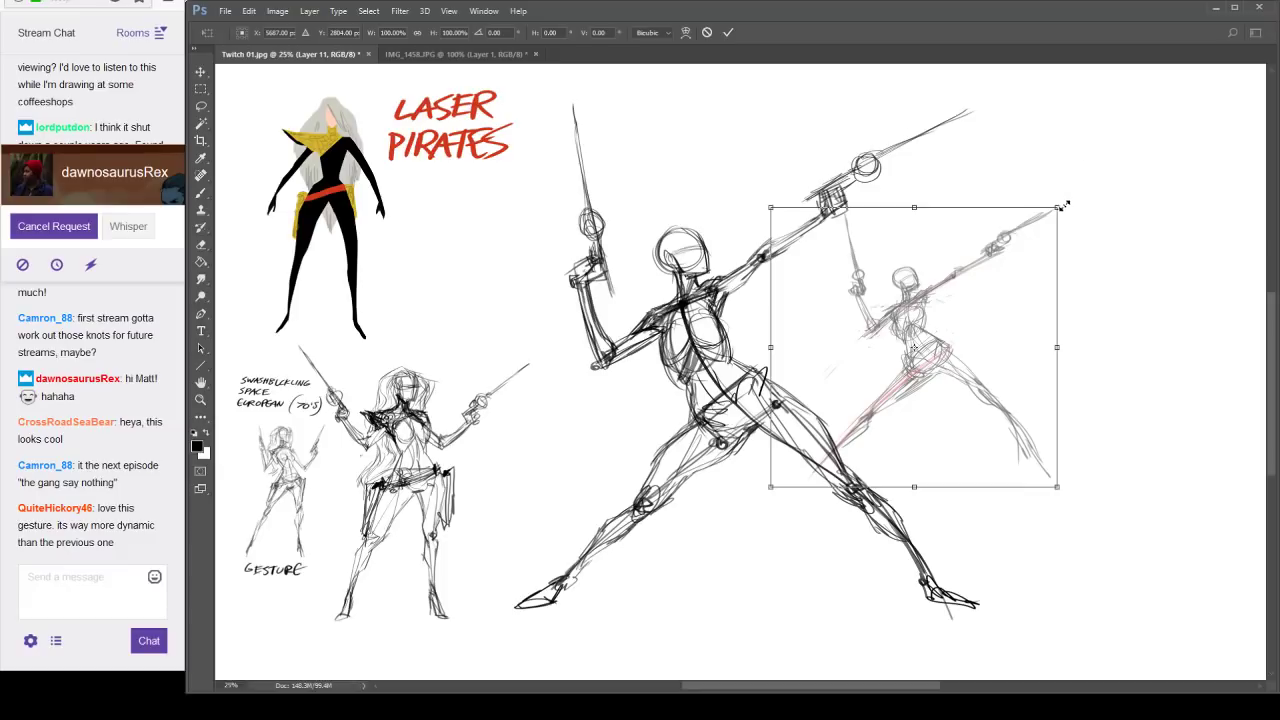
drag(1063, 205, 1016, 251)
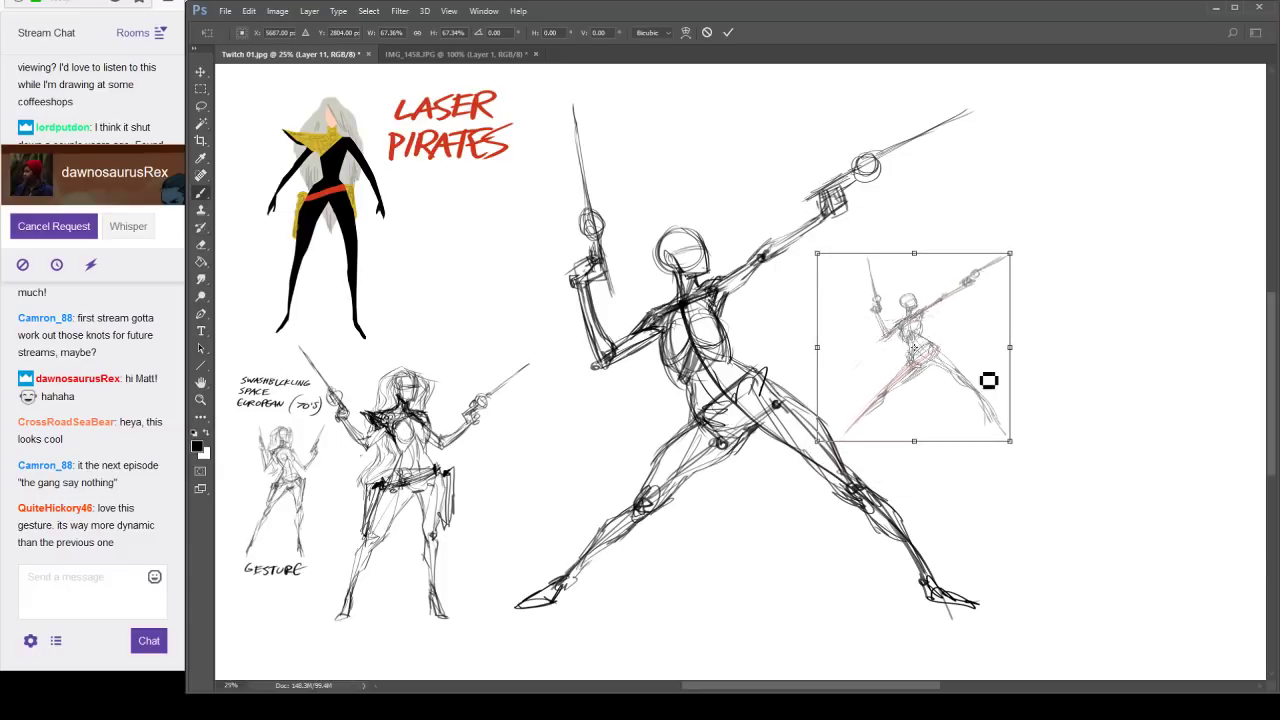
key(Return)
mouse_move(933, 451)
mouse_down()
mouse_move(959, 457)
mouse_move(944, 438)
mouse_up()
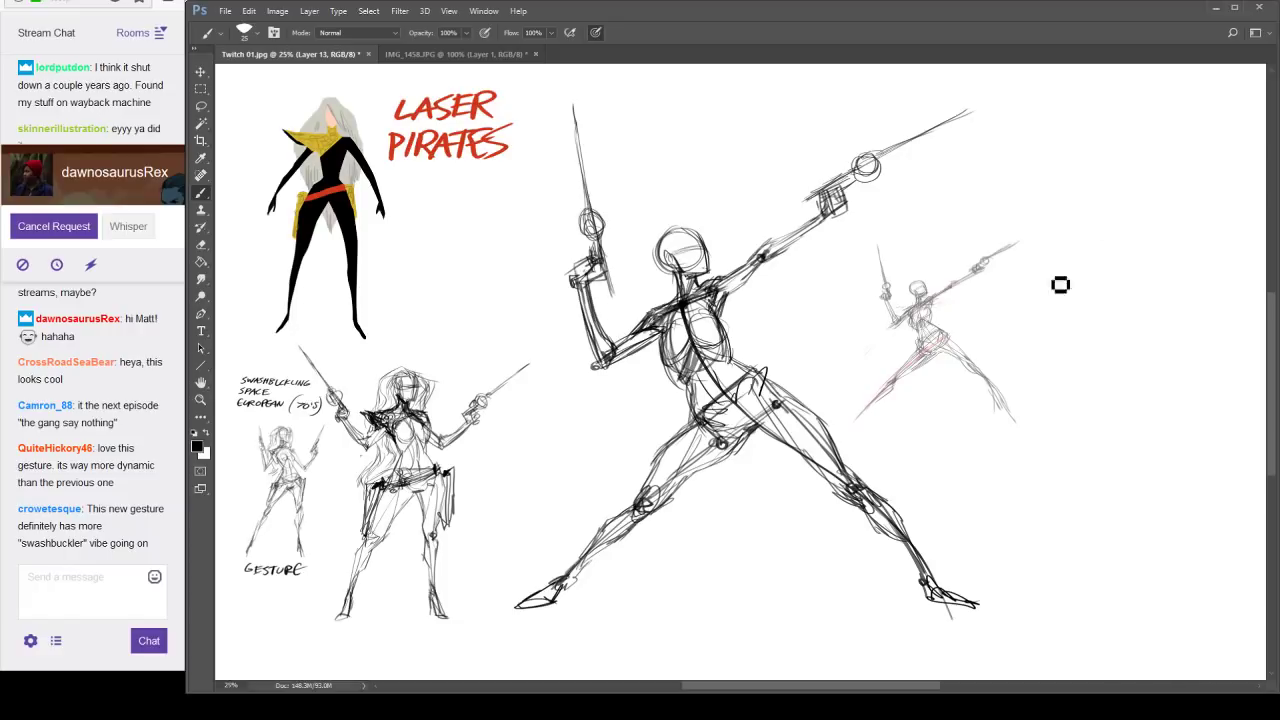
Save the layered document as Twitch 01.psd.
click(1108, 173)
click(1125, 173)
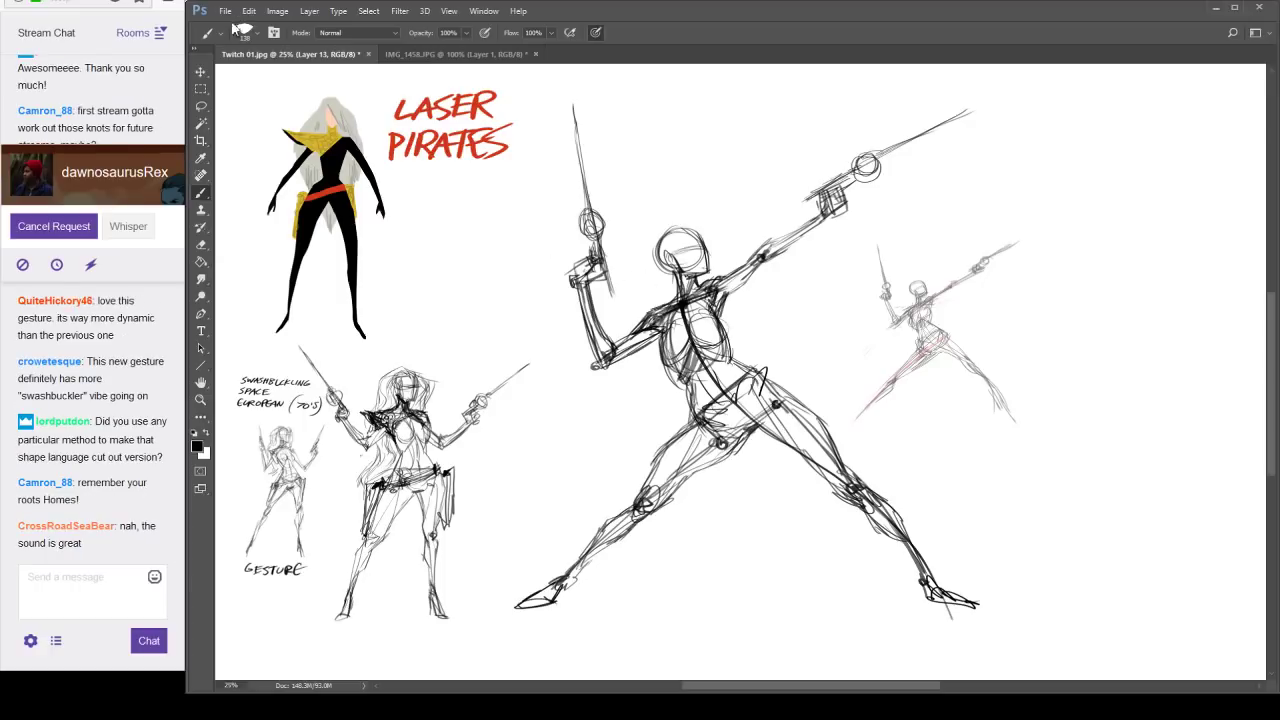
key(alt)
key(alt)
key(ctrl+s)
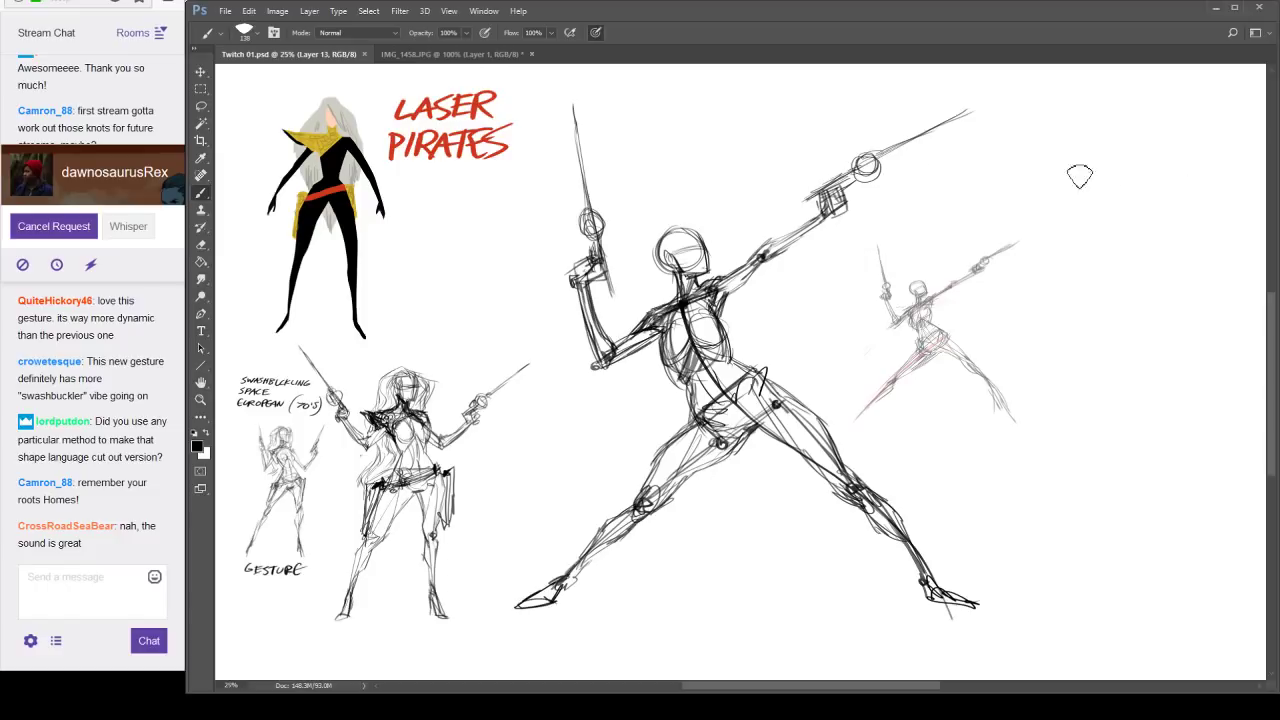
Sample the red of the LASER PIRATES lettering and draw an arrow pointing at the coloured silhouette with a smaller brush.
alt+click(315, 212)
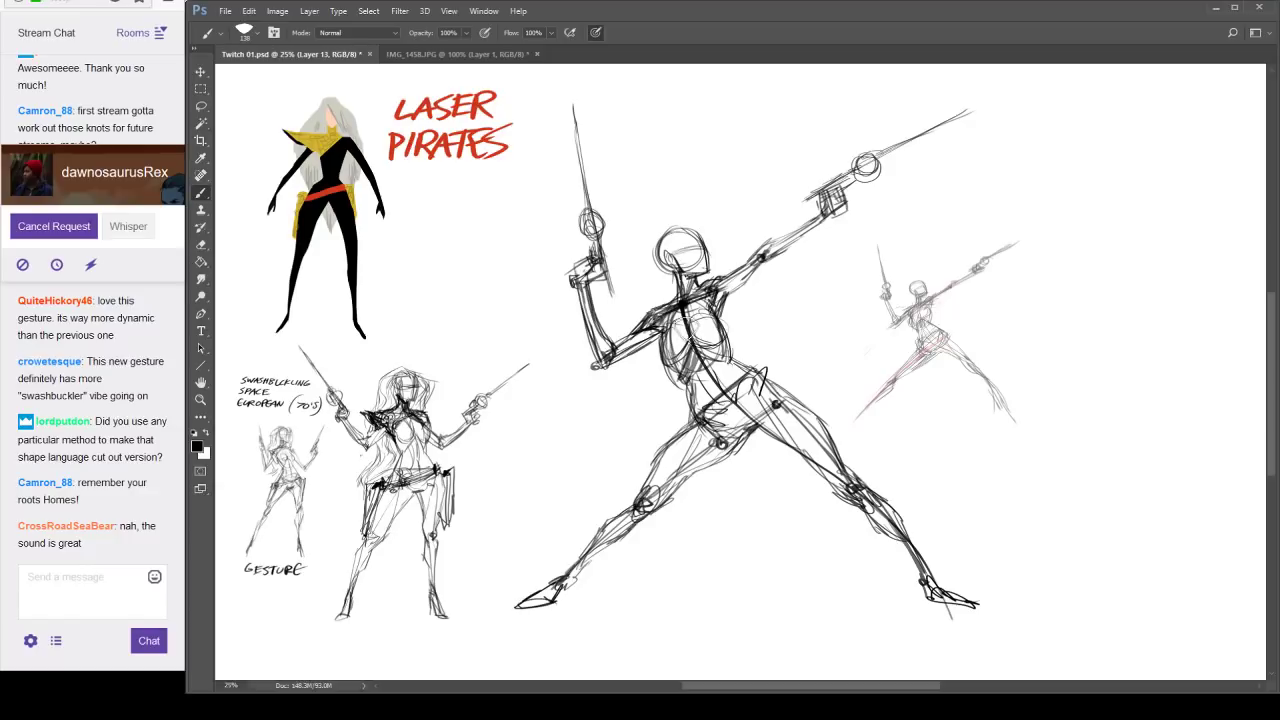
drag(688, 328, 710, 320)
key([)
click(1109, 194)
click(1173, 177)
alt+click(426, 112)
mouse_move(409, 245)
mouse_down()
mouse_move(397, 269)
mouse_move(472, 293)
mouse_up()
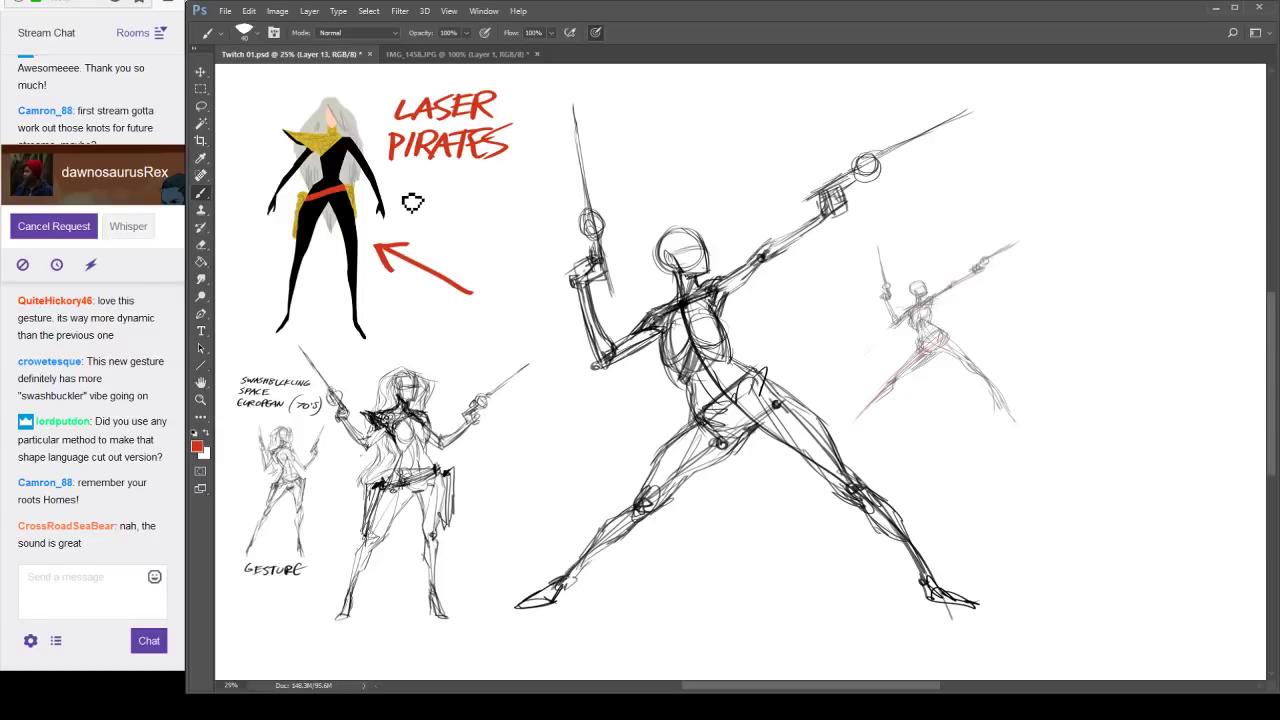
Write a red 2 beside the coloured silhouette and a red 1. beside the swashbuckling sketch.
drag(406, 191, 431, 208)
drag(456, 353, 455, 377)
click(466, 378)
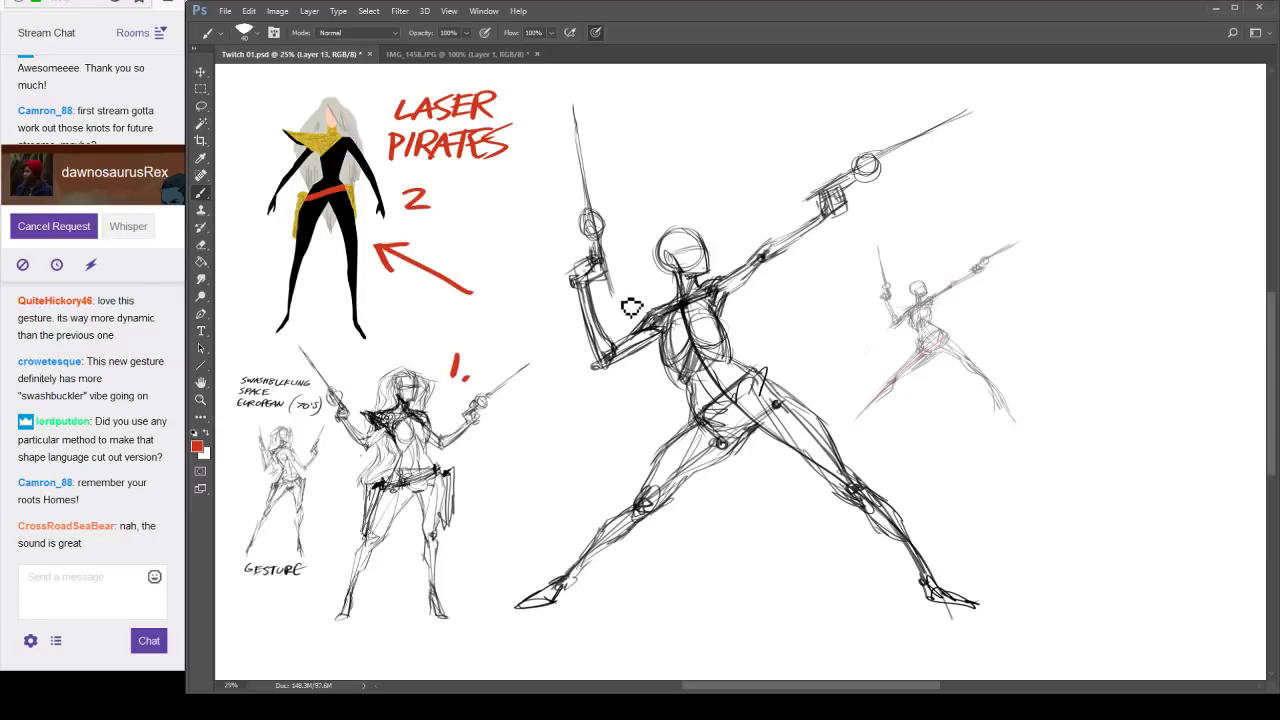
Cross out the swashbuckling sketch with a large red X.
drag(325, 356, 350, 378)
drag(388, 428, 495, 545)
drag(548, 384, 310, 580)
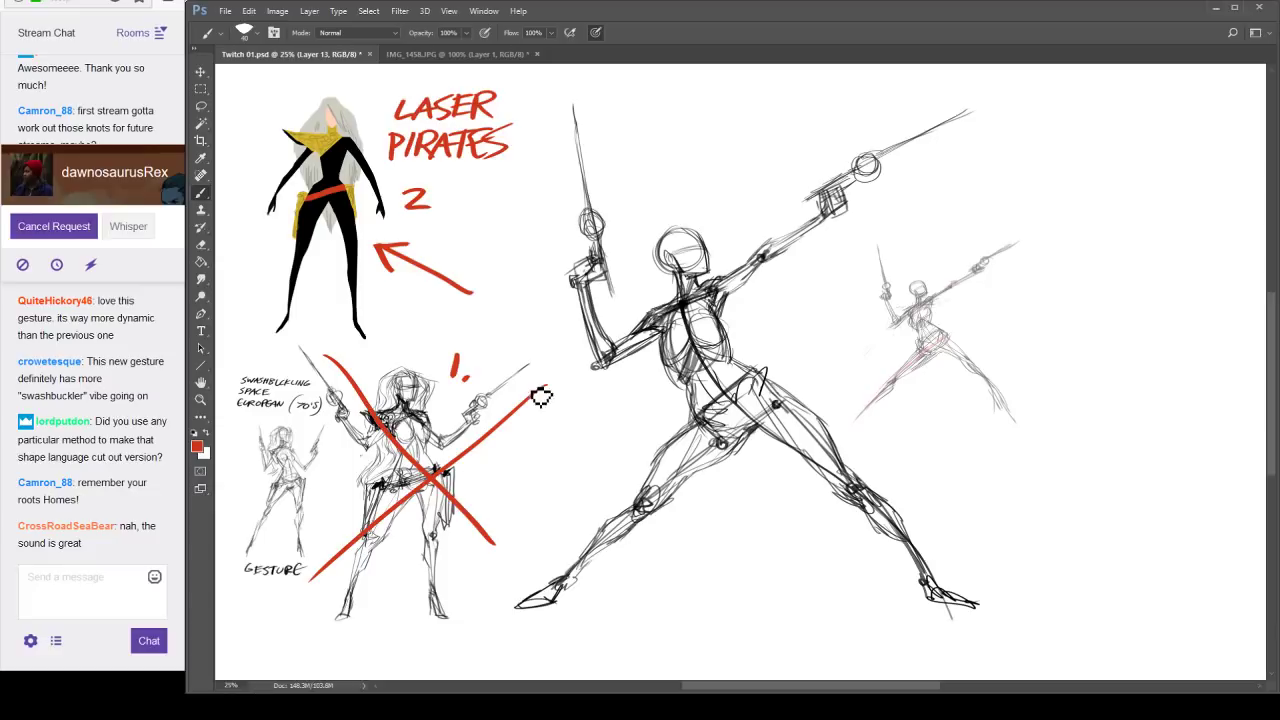
Write VISUAL SOUNDTRACK in red after the 2 beside the coloured silhouette.
click(432, 205)
drag(458, 188, 474, 186)
mouse_move(481, 187)
mouse_down()
mouse_move(481, 203)
mouse_move(520, 185)
mouse_up()
drag(524, 200, 548, 197)
drag(455, 218, 443, 238)
mouse_move(465, 223)
mouse_down()
mouse_move(484, 234)
mouse_move(498, 222)
mouse_up()
drag(503, 220, 505, 237)
mouse_move(522, 215)
mouse_down()
mouse_move(524, 234)
mouse_move(532, 212)
mouse_up()
mouse_move(540, 214)
mouse_down()
mouse_move(556, 236)
mouse_move(590, 234)
mouse_up()
drag(604, 210, 606, 234)
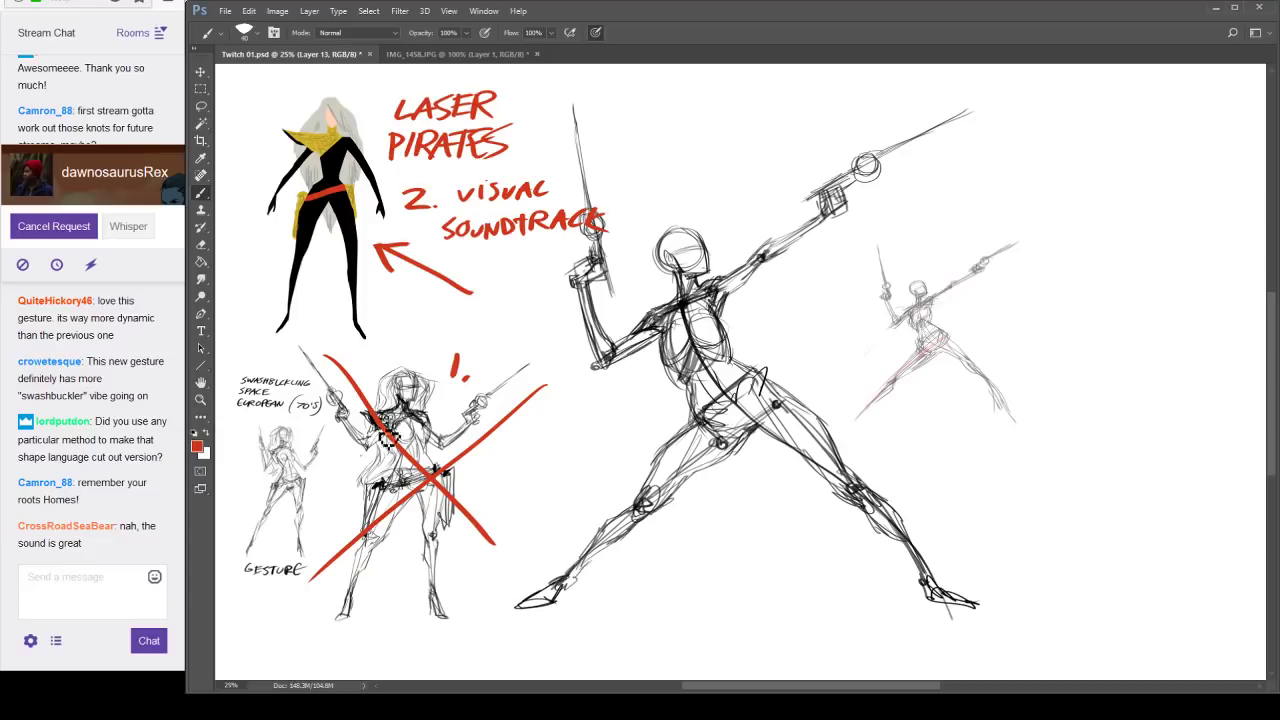
Reinforce the red cross over the swashbuckling sketch with extra diagonal strokes in both directions.
drag(488, 368, 288, 601)
drag(332, 373, 495, 579)
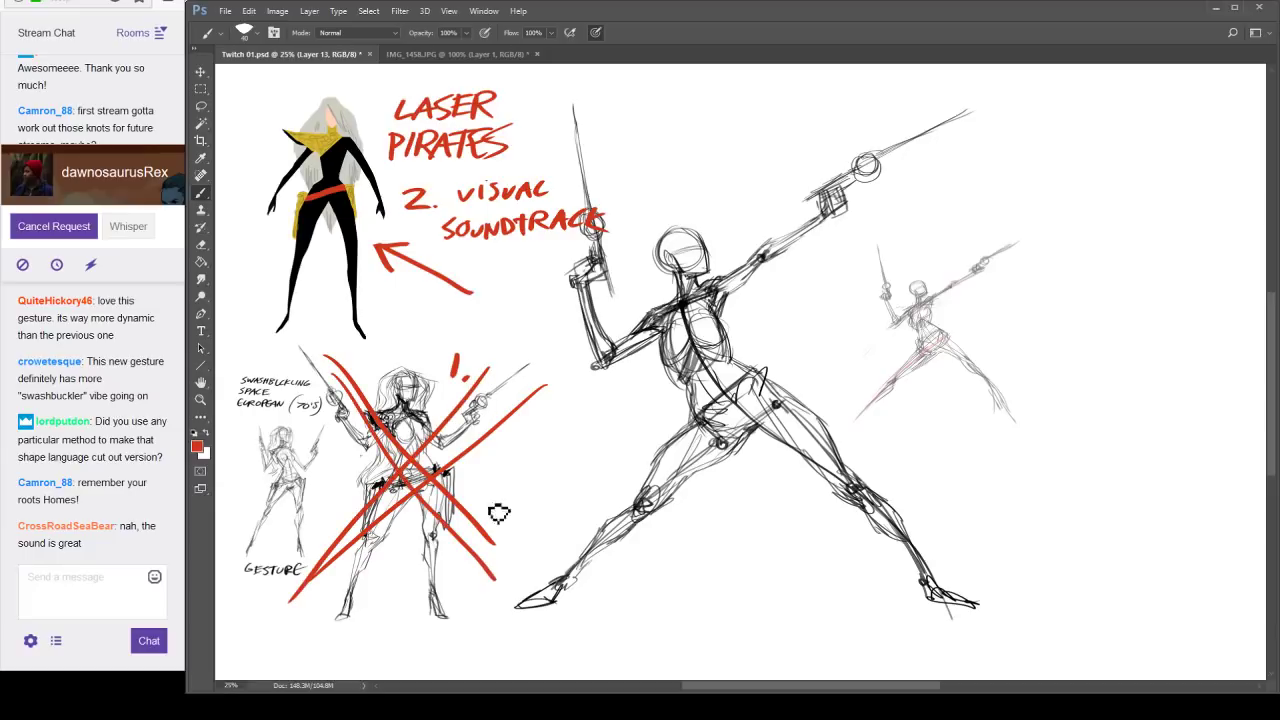
drag(519, 377, 301, 575)
drag(365, 389, 492, 548)
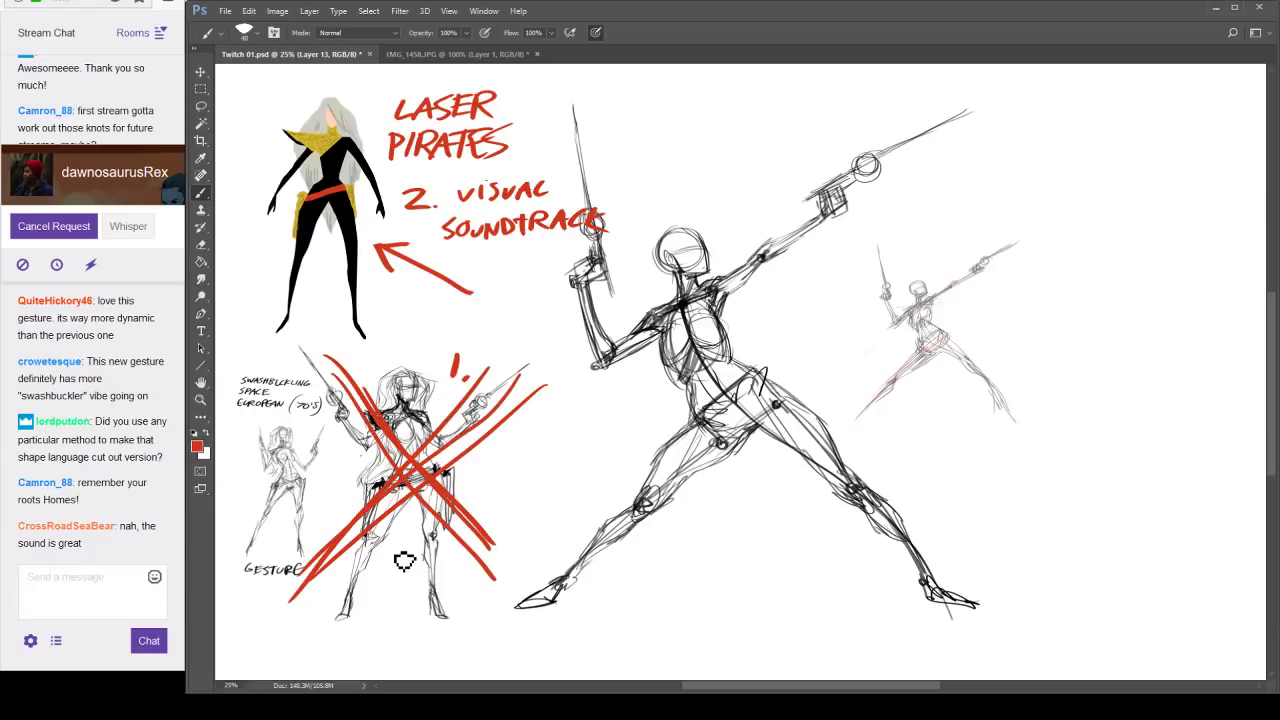
Hide the swashbuckling sketch with its labels and small gesture study, keeping the coloured silhouette and large figure visible.
click(1109, 244)
click(1115, 261)
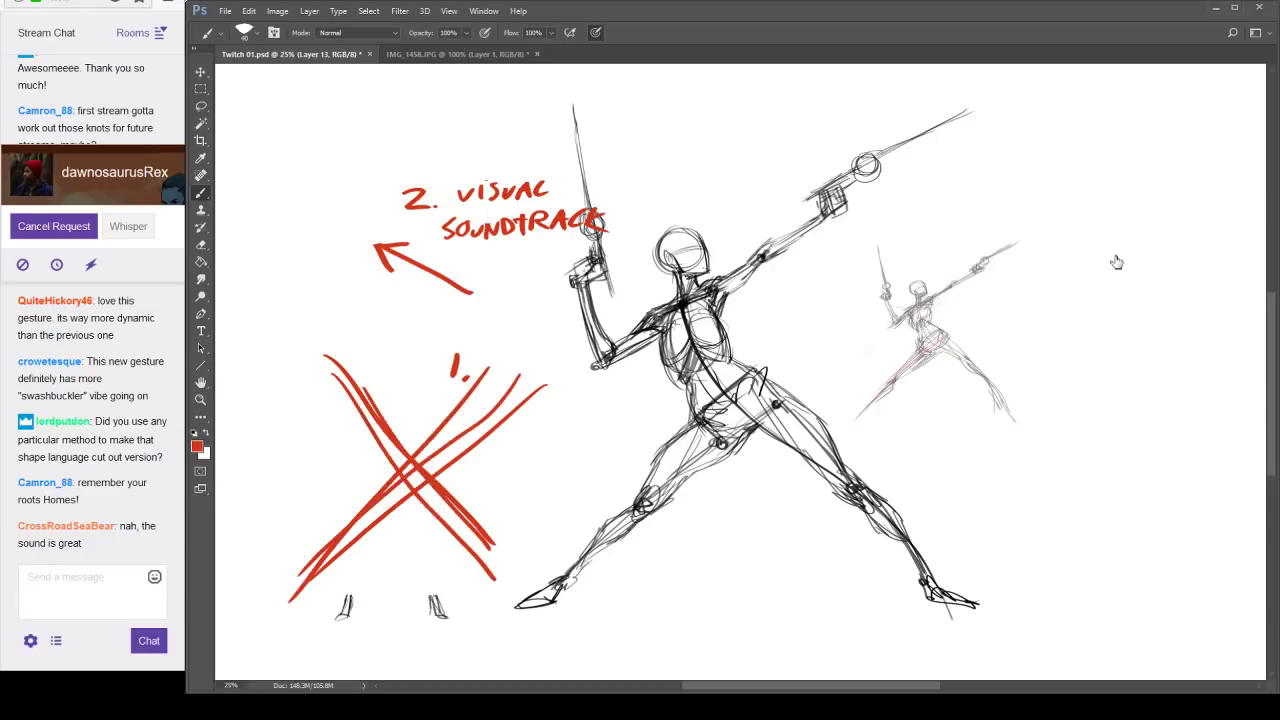
click(1115, 172)
click(1116, 243)
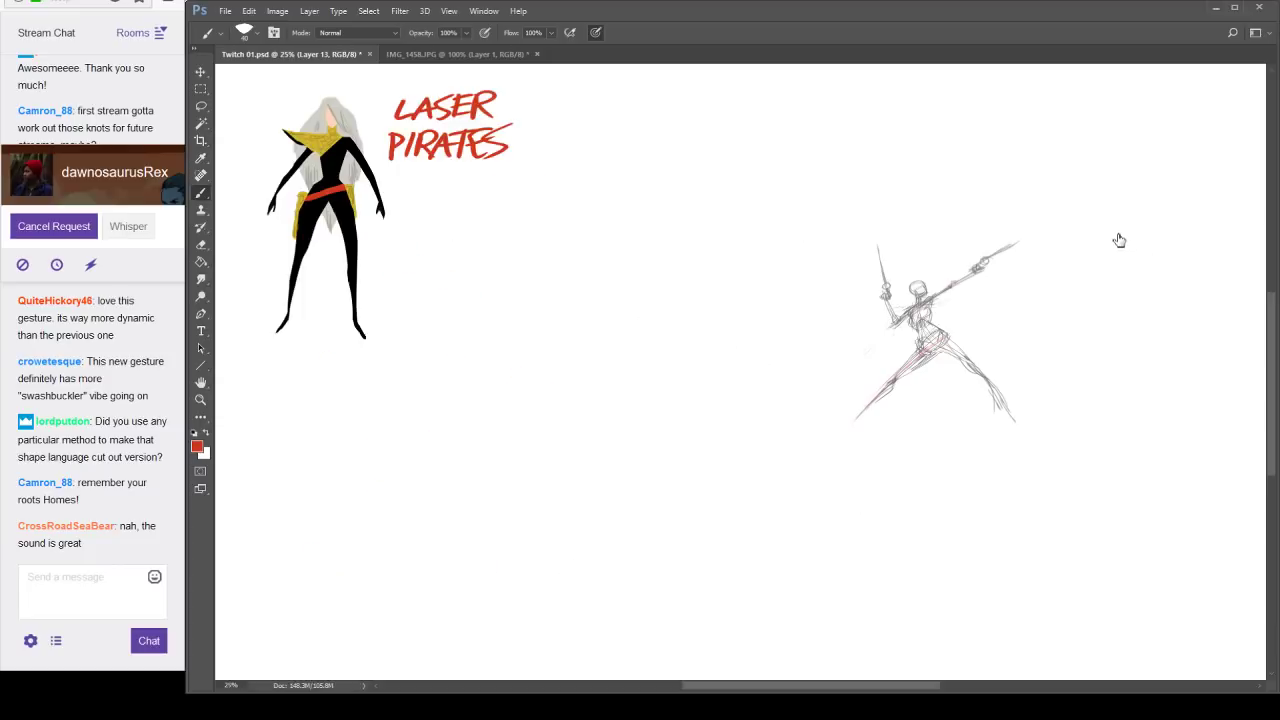
key(ctrl+comma)
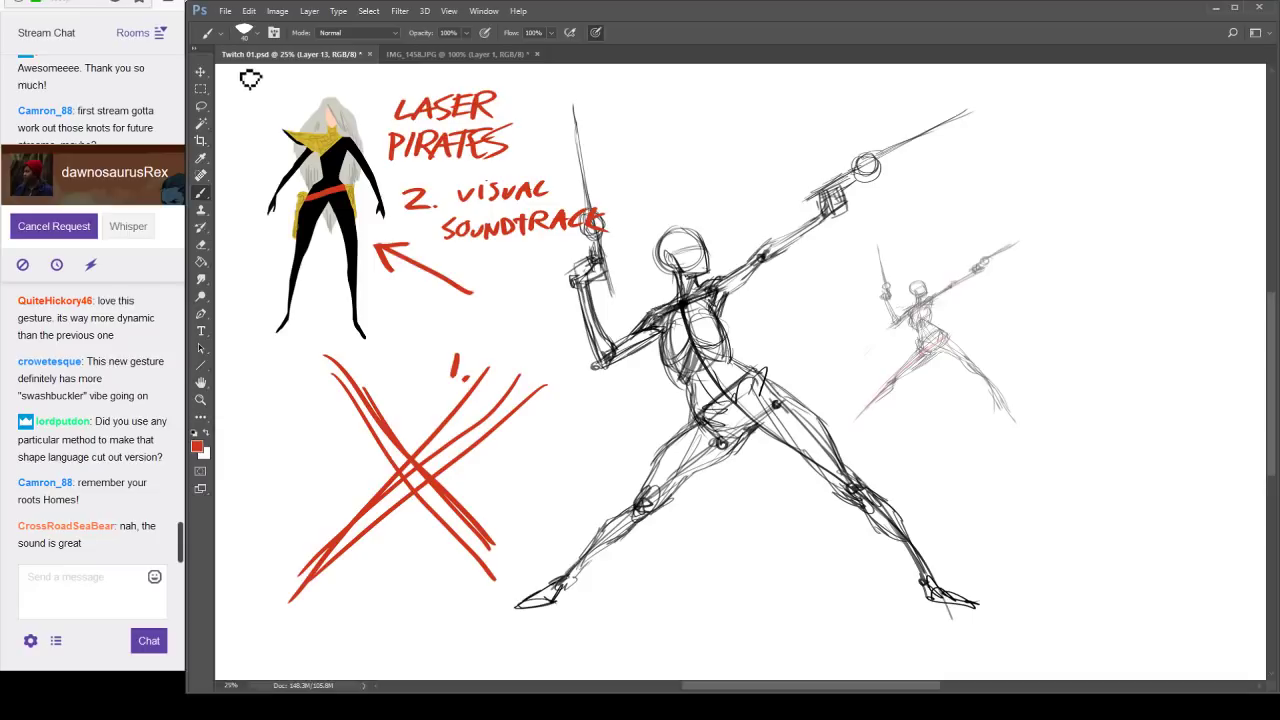
Lasso and delete the red notes, arrow and cross, clear the selection and reset the brush colour to black.
click(200, 105)
mouse_move(604, 236)
mouse_down()
mouse_move(544, 178)
mouse_move(468, 172)
mouse_move(346, 218)
mouse_move(272, 543)
mouse_move(446, 670)
mouse_move(525, 568)
mouse_move(561, 428)
mouse_move(541, 296)
mouse_move(612, 236)
mouse_up()
key(Delete)
key(ctrl+d)
key(b)
key(d)
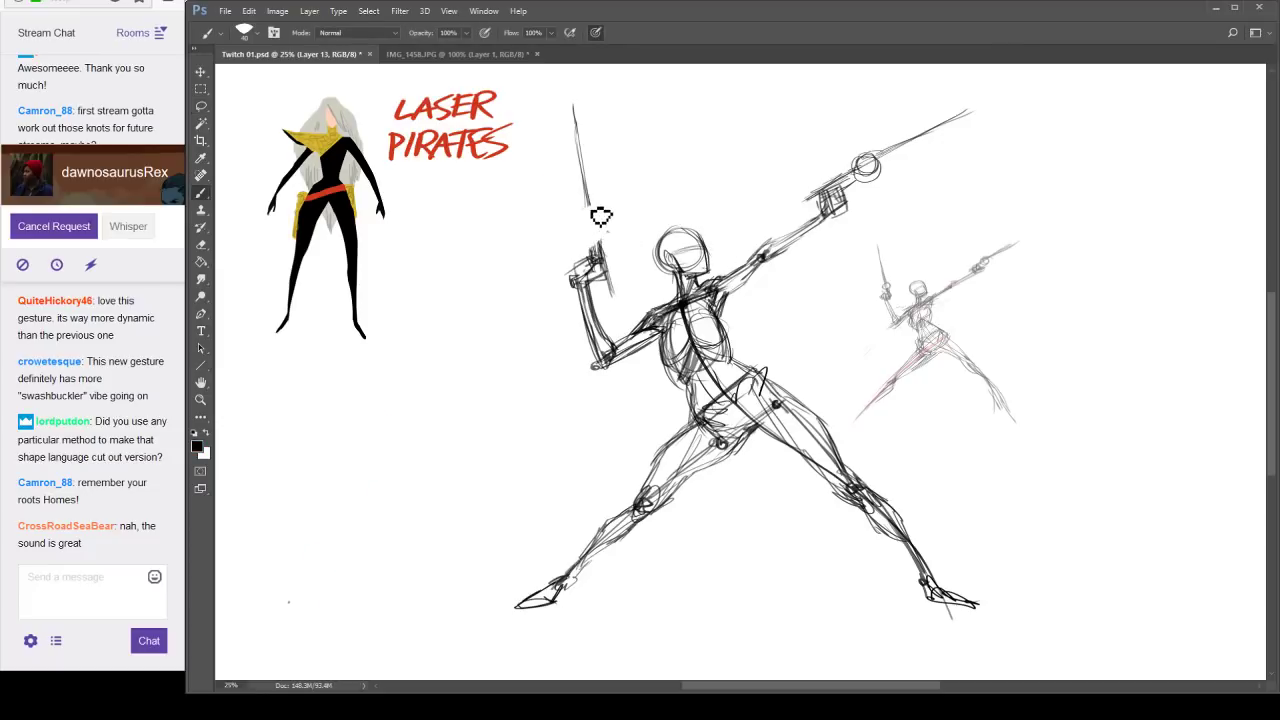
Redraw the round guard and hilt of the upright sword in black with a smaller brush.
drag(589, 208, 607, 231)
drag(597, 236, 604, 262)
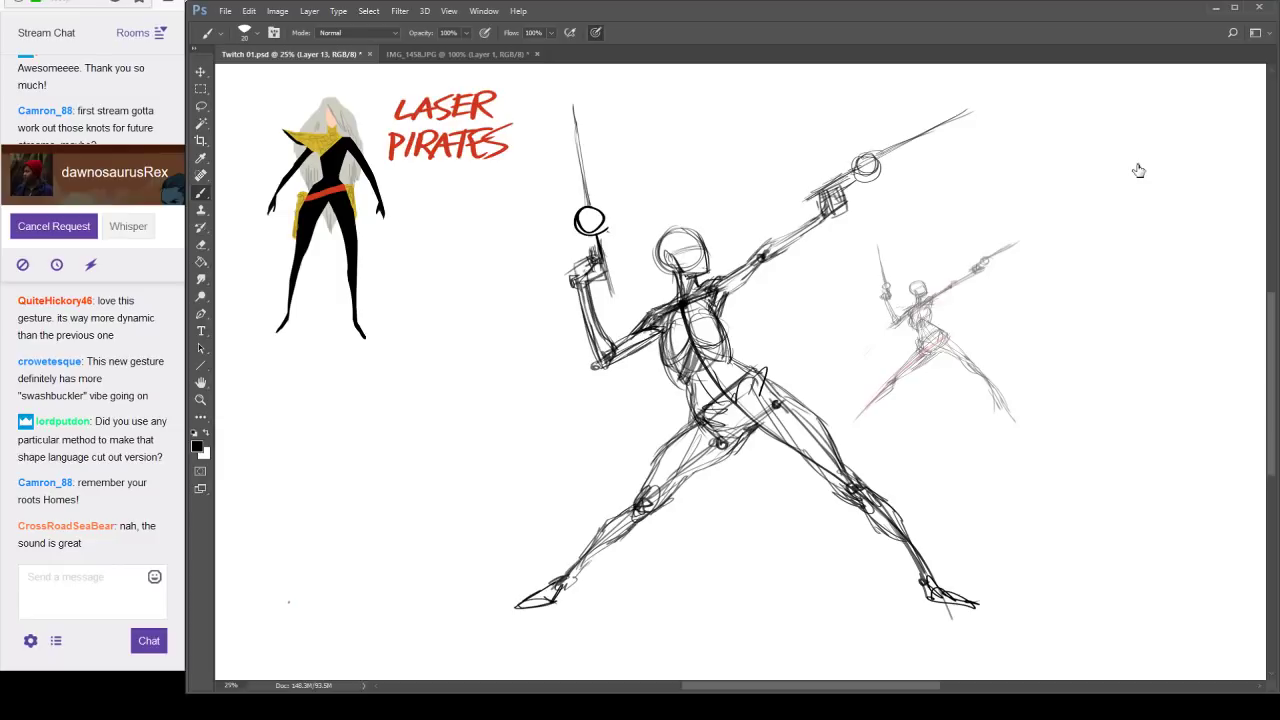
key(space)
key(space)
Move the large figure and the small gesture together slightly down the canvas.
click(1117, 170)
click(1115, 170)
key(ctrl+comma)
key(ctrl+comma)
drag(995, 290, 992, 305)
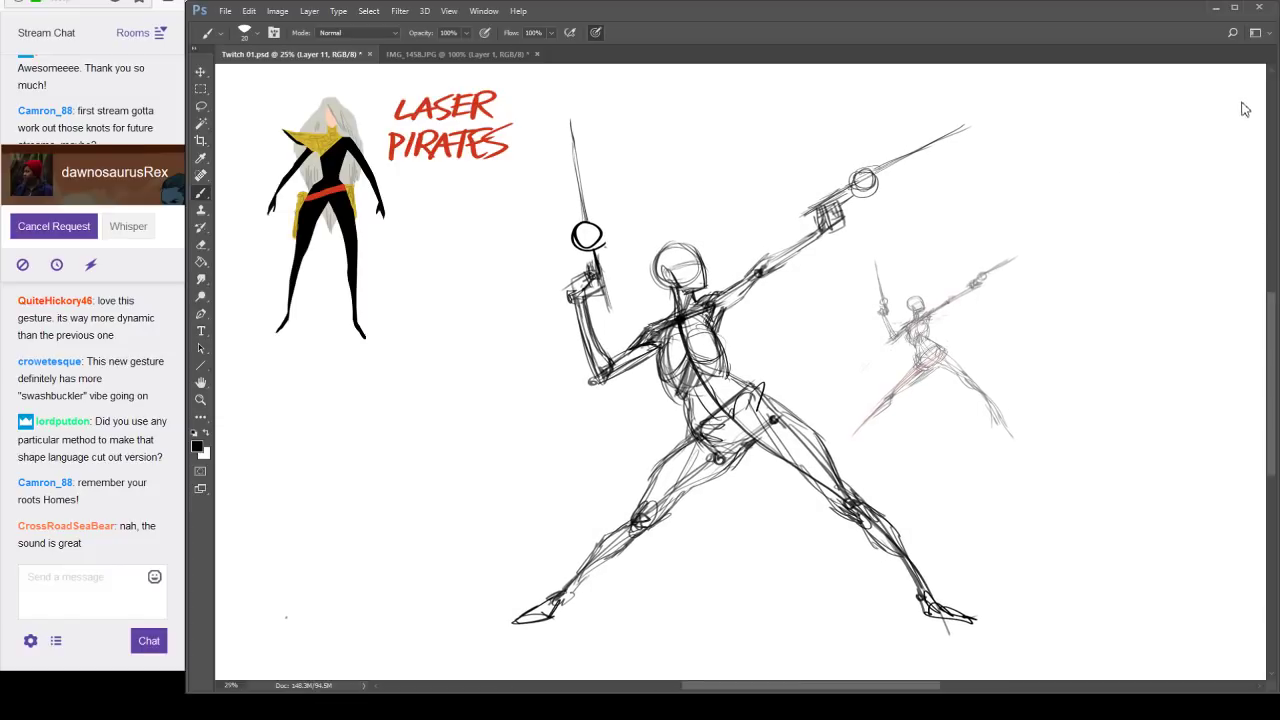
Try fading the figure layer by lowering its opacity and adding a new layer for drawing over it.
drag(1230, 130, 1212, 134)
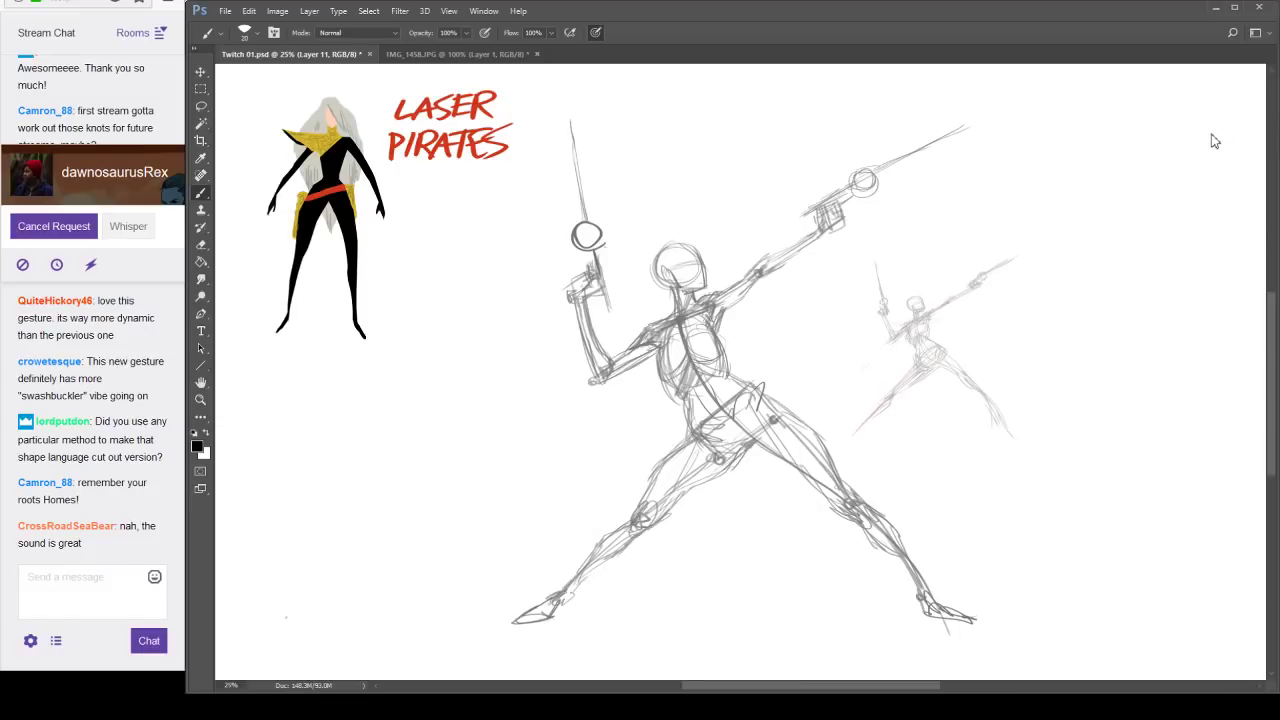
key(4)
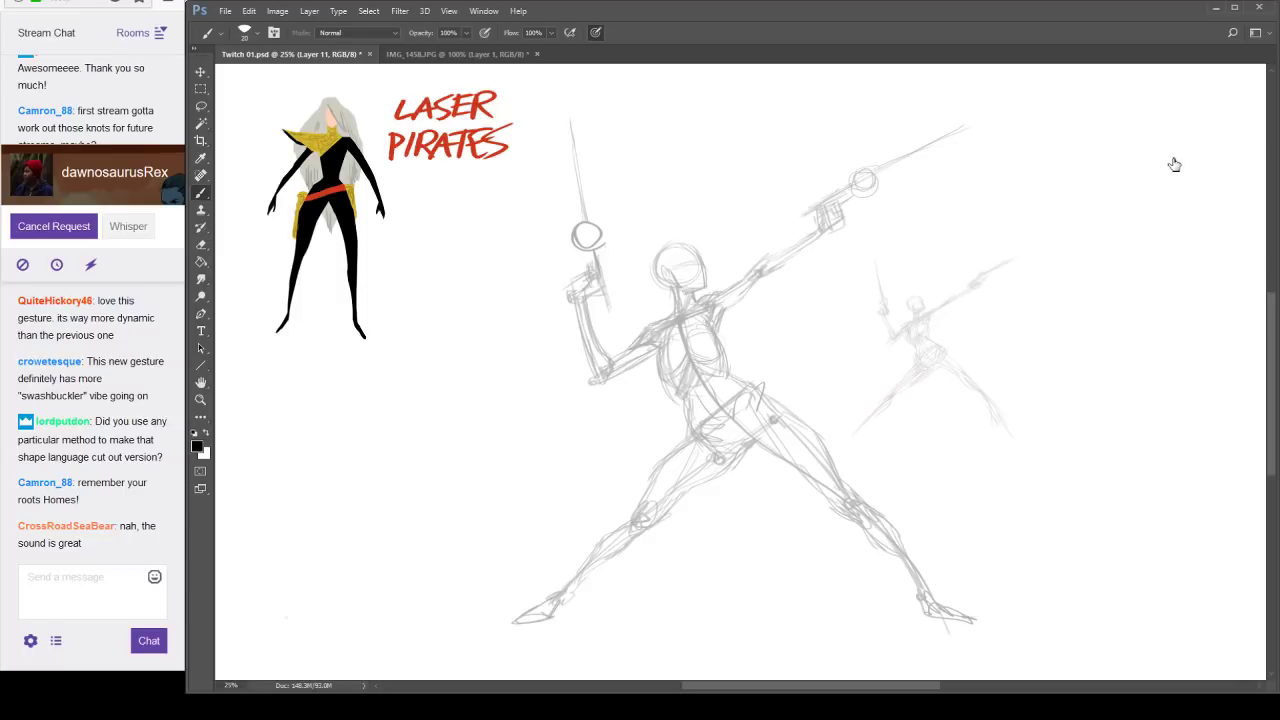
key(ctrl+shift+alt+n)
key(ctrl+z)
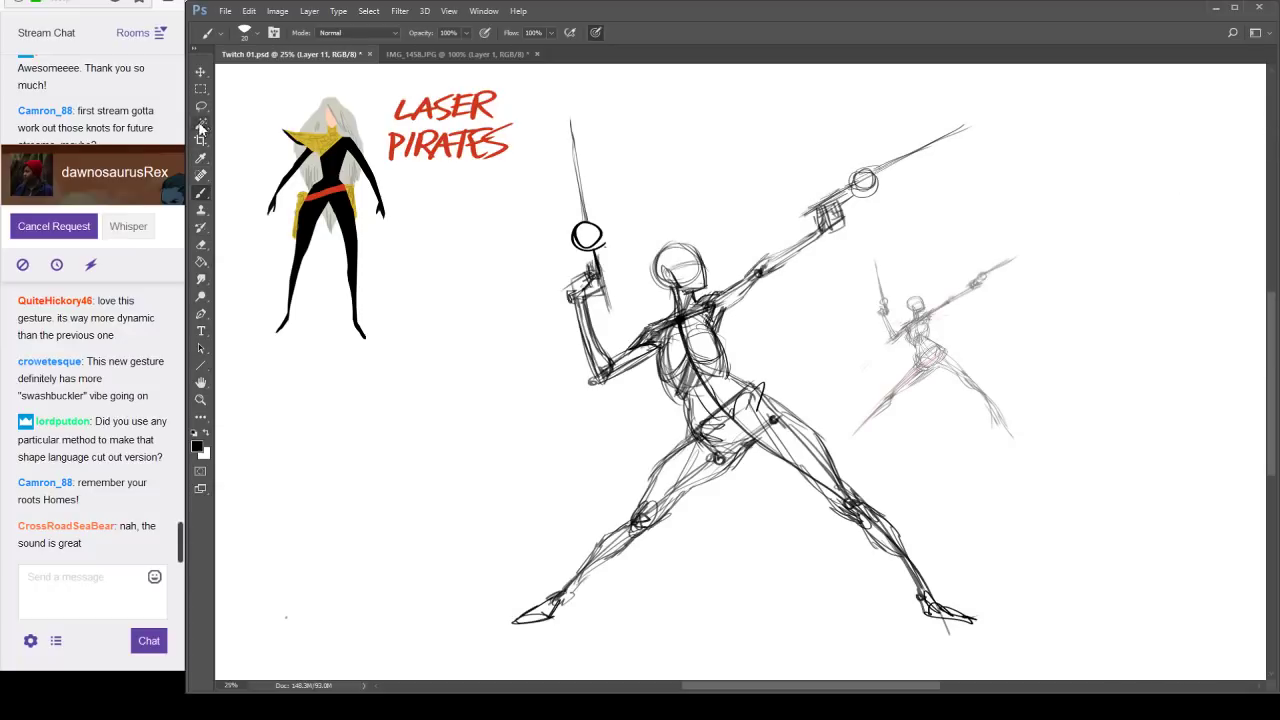
Lasso the small gesture beside the large figure and delete it.
click(201, 124)
click(201, 107)
mouse_move(935, 205)
mouse_down()
mouse_move(905, 232)
mouse_move(880, 490)
mouse_move(1105, 225)
mouse_up()
key(Delete)
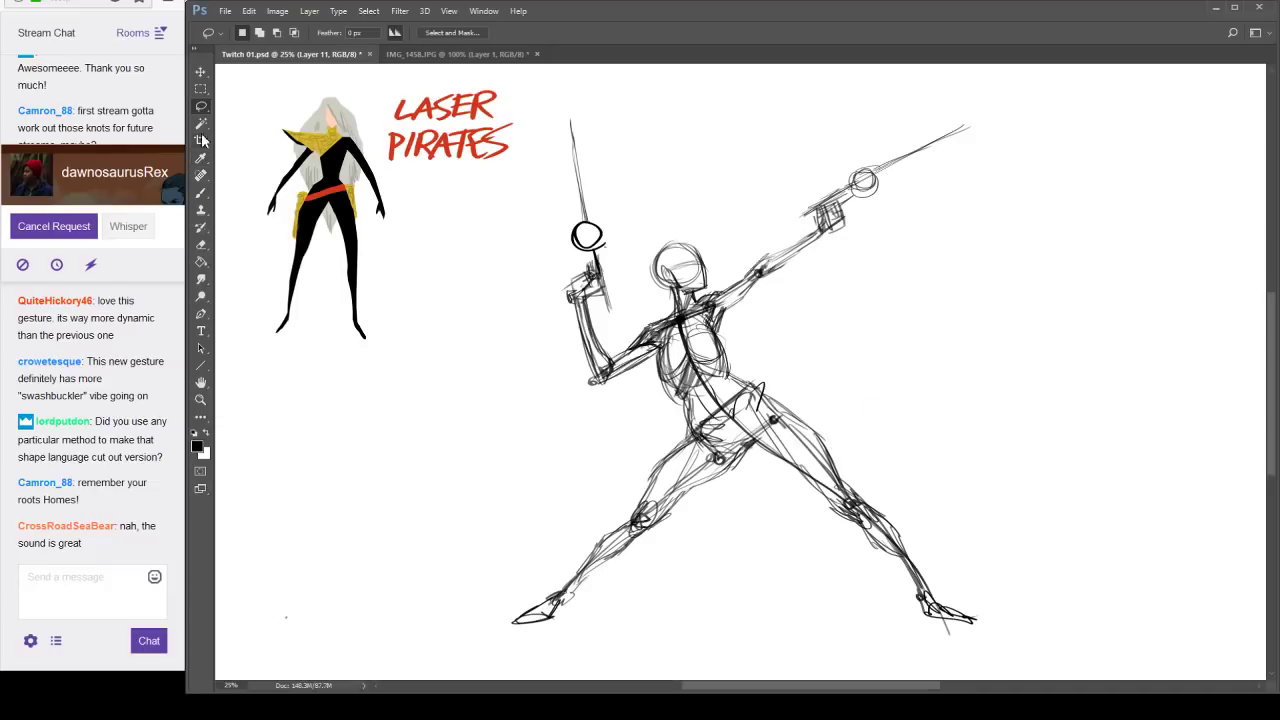
Select the large figure's outline with the Magic Wand and fill it solid black as a silhouette on a separate layer.
click(201, 124)
click(510, 448)
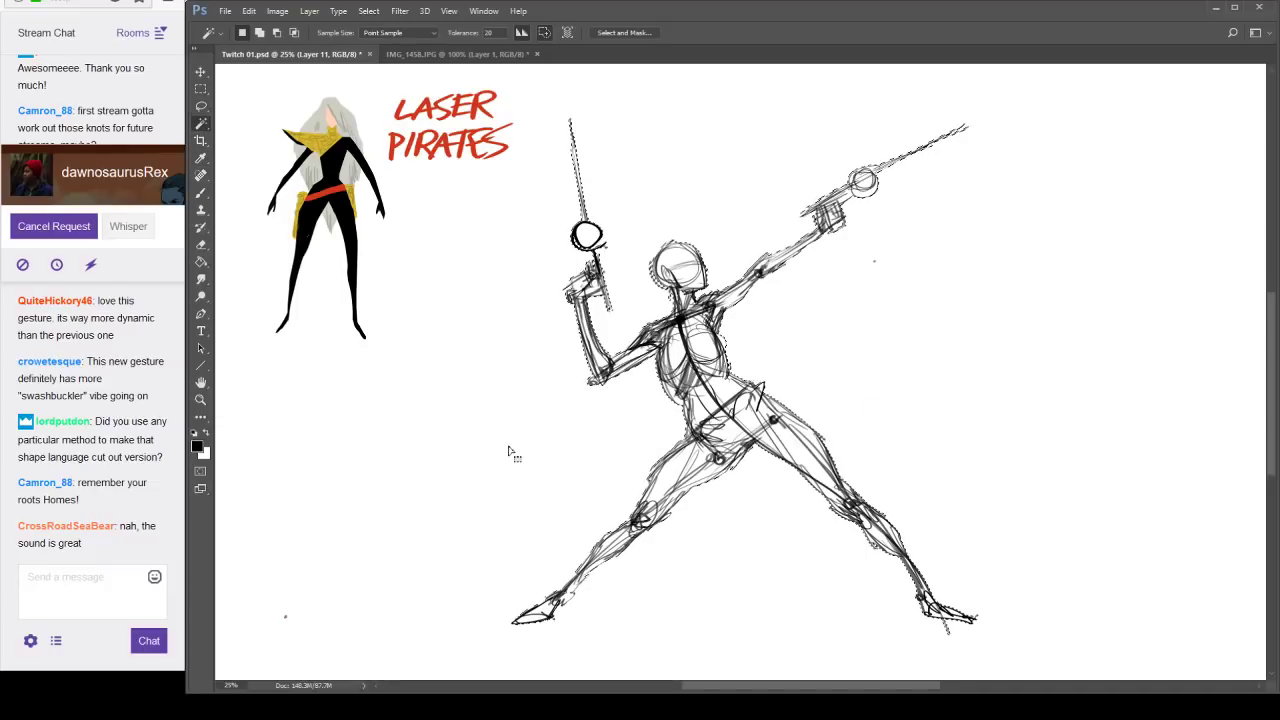
click(1188, 188)
key(g)
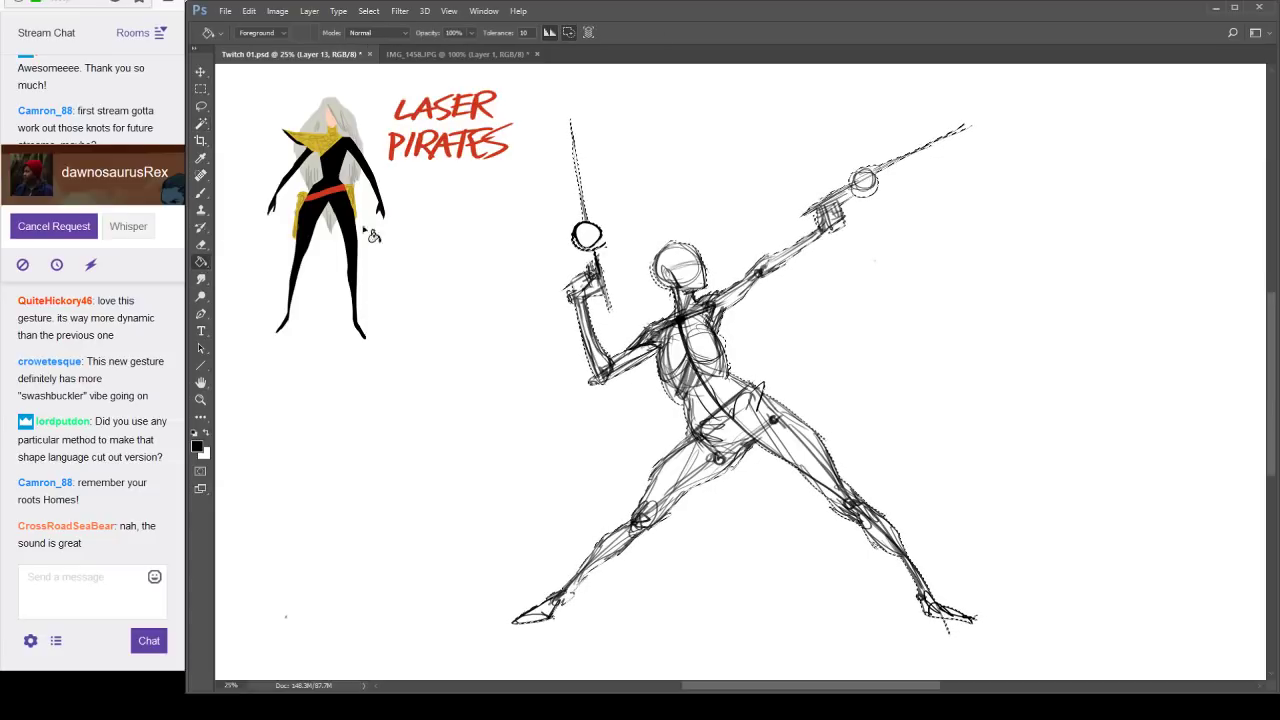
click(748, 385)
key(b)
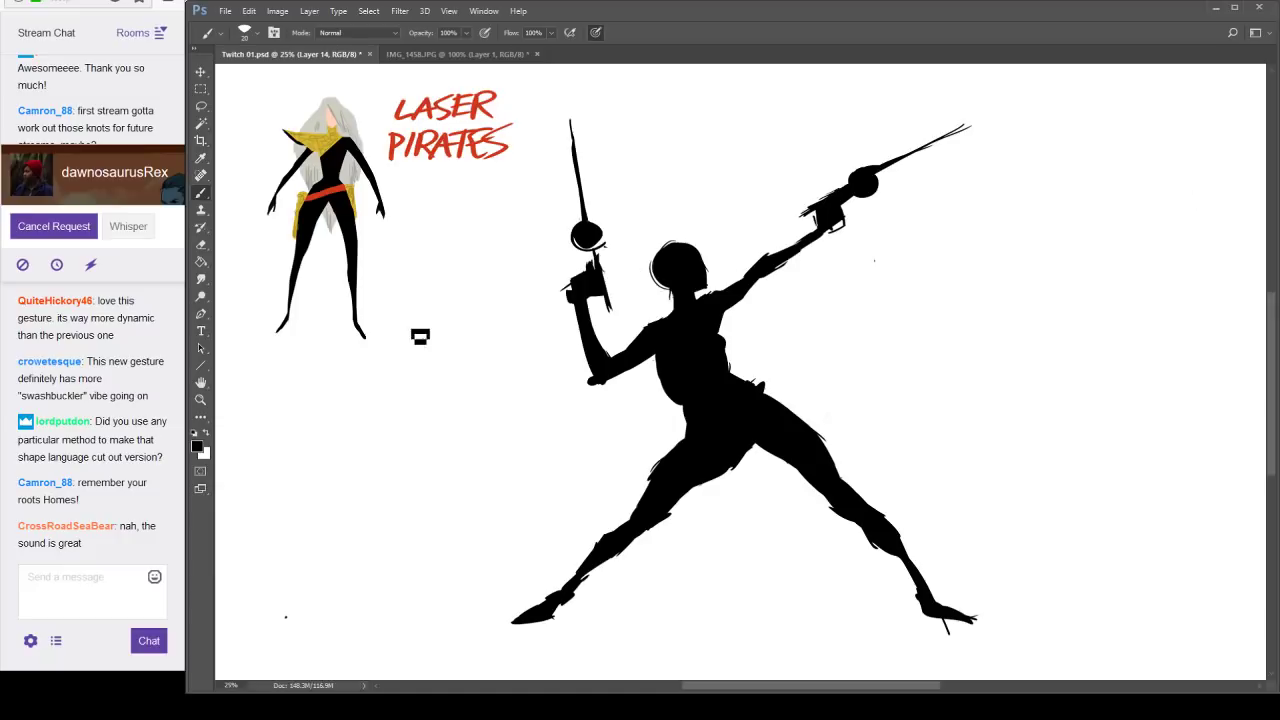
Paint long mid-grey hair behind the silhouette's head and back with a 150 px brush, and hide that hair version.
key(i)
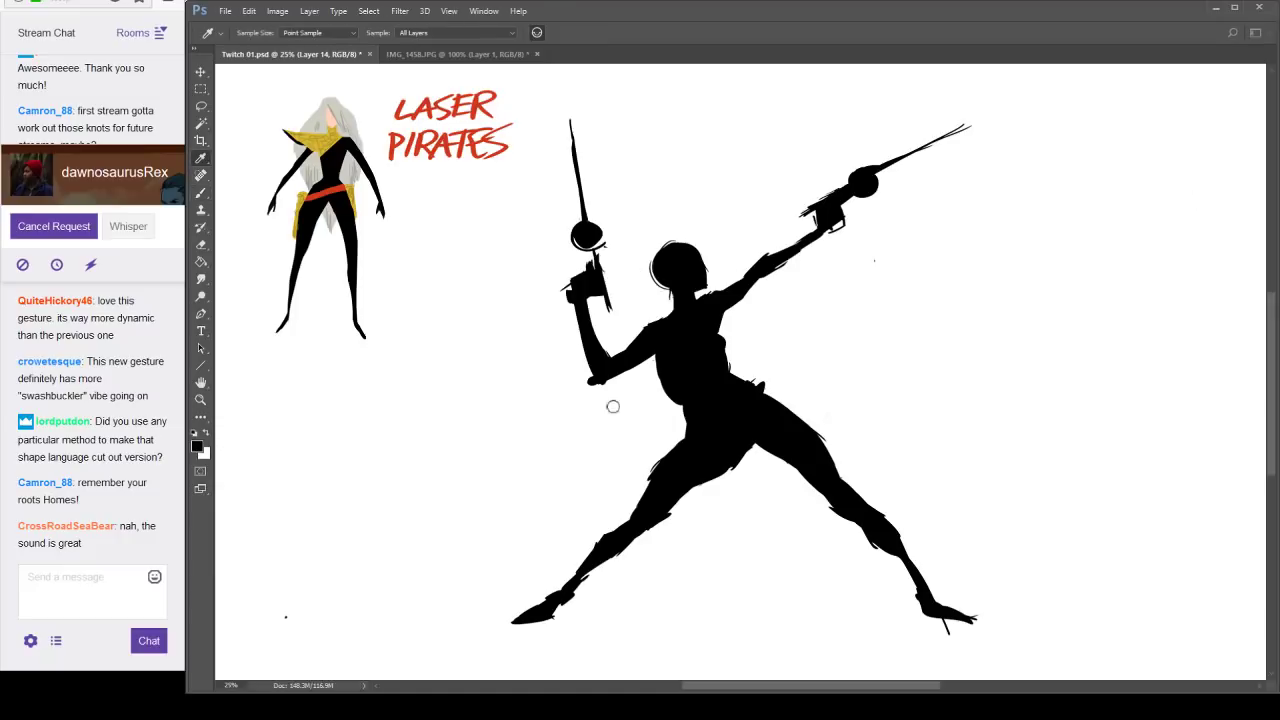
click(855, 340)
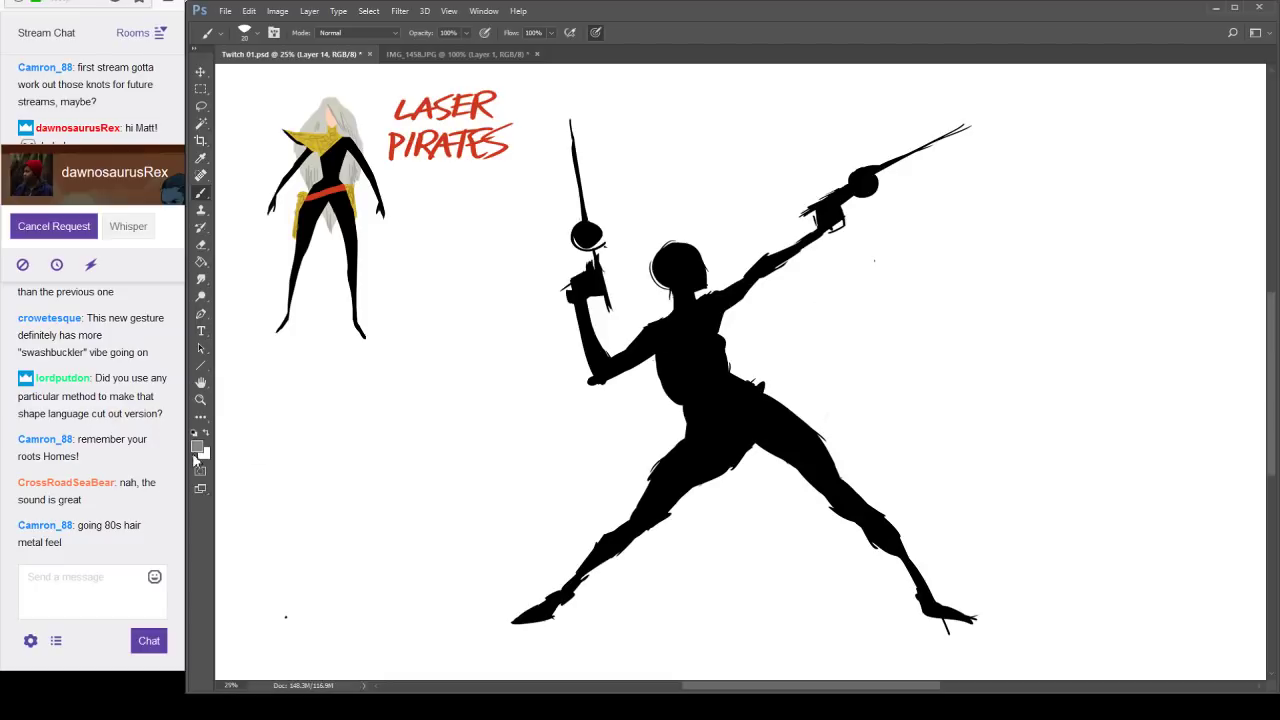
click(197, 449)
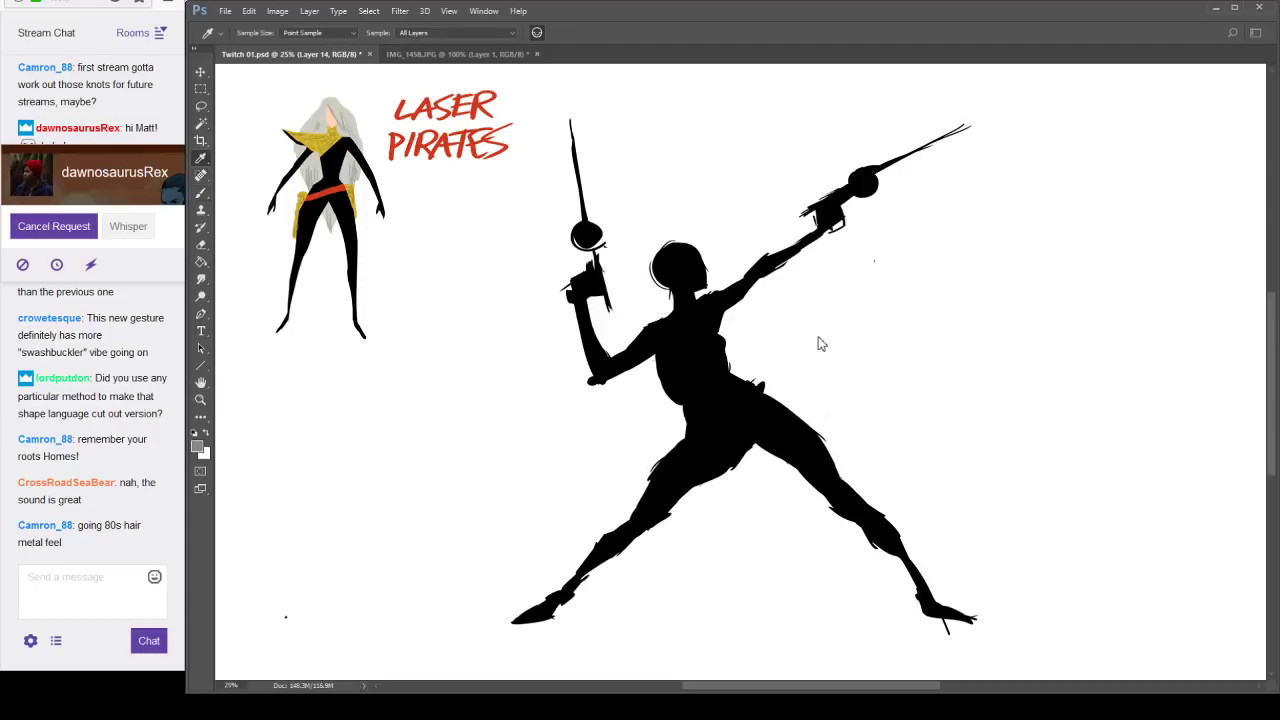
key(b)
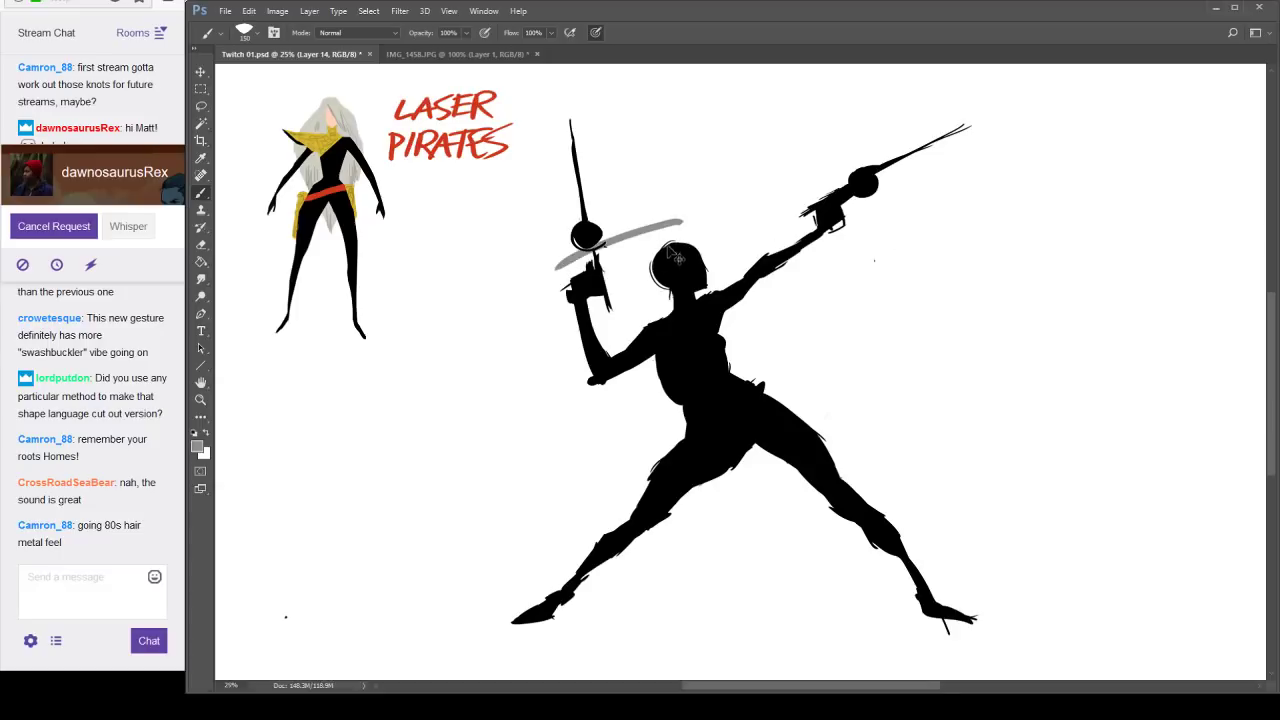
mouse_move(670, 243)
mouse_down()
mouse_move(644, 271)
mouse_move(665, 243)
mouse_move(713, 265)
mouse_move(661, 243)
mouse_move(719, 258)
mouse_move(695, 315)
mouse_move(704, 256)
mouse_move(662, 250)
mouse_move(646, 285)
mouse_move(672, 275)
mouse_move(673, 324)
mouse_move(651, 276)
mouse_move(629, 329)
mouse_move(641, 360)
mouse_move(641, 329)
mouse_move(634, 353)
mouse_move(651, 393)
mouse_move(619, 428)
mouse_move(671, 373)
mouse_move(662, 423)
mouse_up()
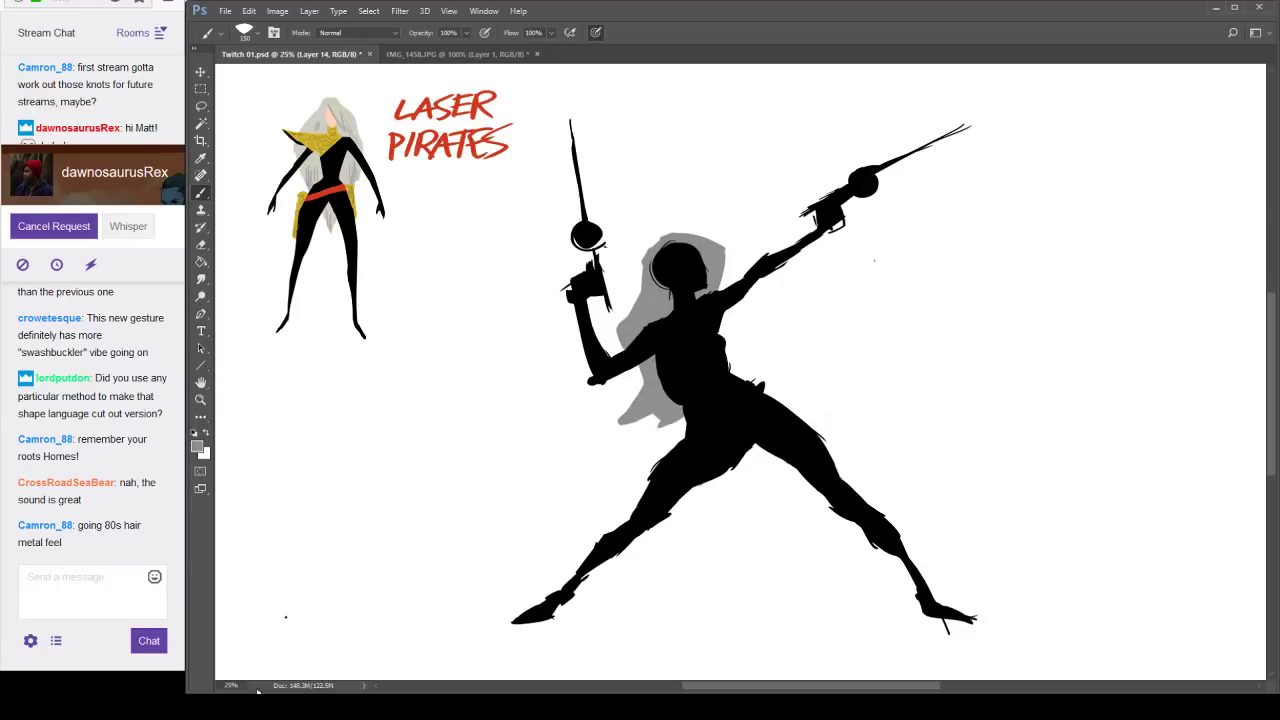
mouse_move(655, 418)
mouse_down()
mouse_move(627, 438)
mouse_move(648, 436)
mouse_up()
click(1120, 222)
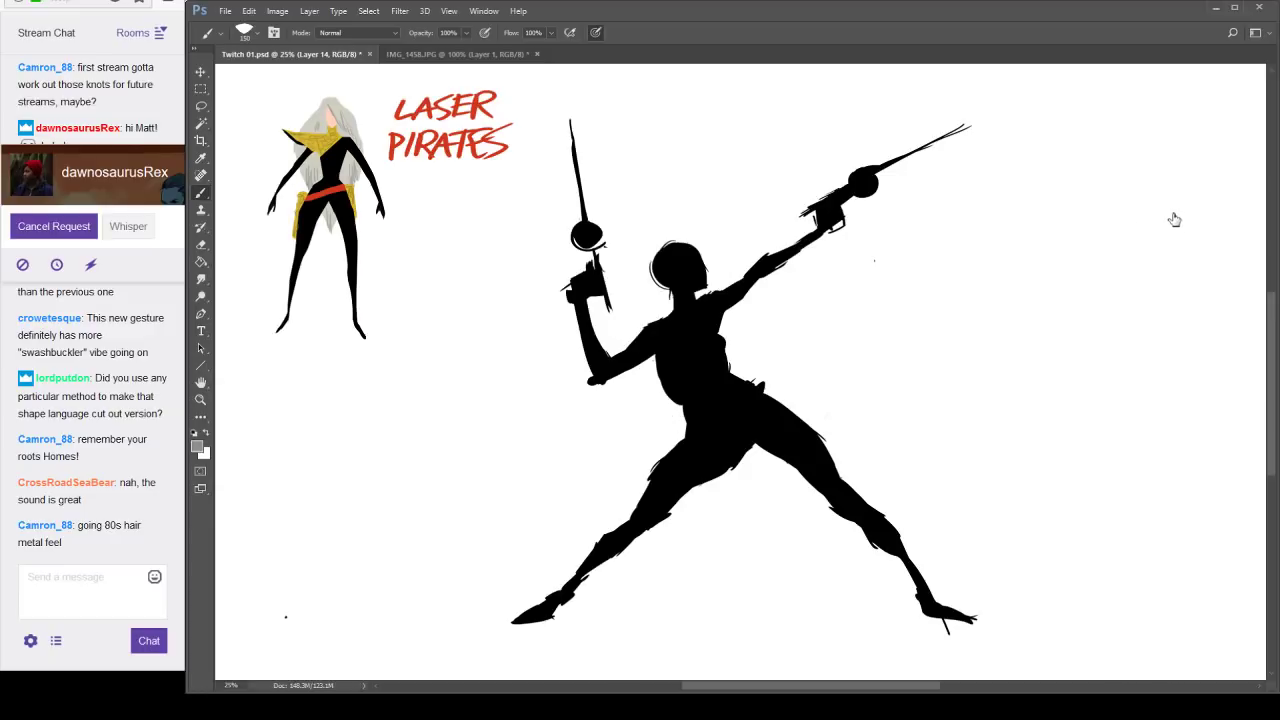
On a new layer, paint a large grey hair swirl sweeping from the head behind the bent arm and down around the legs.
key(ctrl+shift+alt+n)
mouse_move(682, 222)
mouse_down()
mouse_move(492, 348)
mouse_move(449, 402)
mouse_move(479, 374)
mouse_move(572, 519)
mouse_move(766, 540)
mouse_move(689, 556)
mouse_move(765, 550)
mouse_up()
mouse_move(764, 551)
mouse_down()
mouse_move(588, 534)
mouse_move(496, 422)
mouse_up()
mouse_move(680, 217)
mouse_down()
mouse_move(721, 282)
mouse_move(695, 256)
mouse_move(722, 288)
mouse_up()
mouse_move(676, 371)
mouse_down()
mouse_move(593, 486)
mouse_move(632, 518)
mouse_up()
mouse_move(584, 436)
mouse_down()
mouse_move(643, 558)
mouse_move(699, 554)
mouse_up()
mouse_move(660, 503)
mouse_down()
mouse_move(702, 539)
mouse_move(778, 540)
mouse_up()
drag(585, 441, 680, 352)
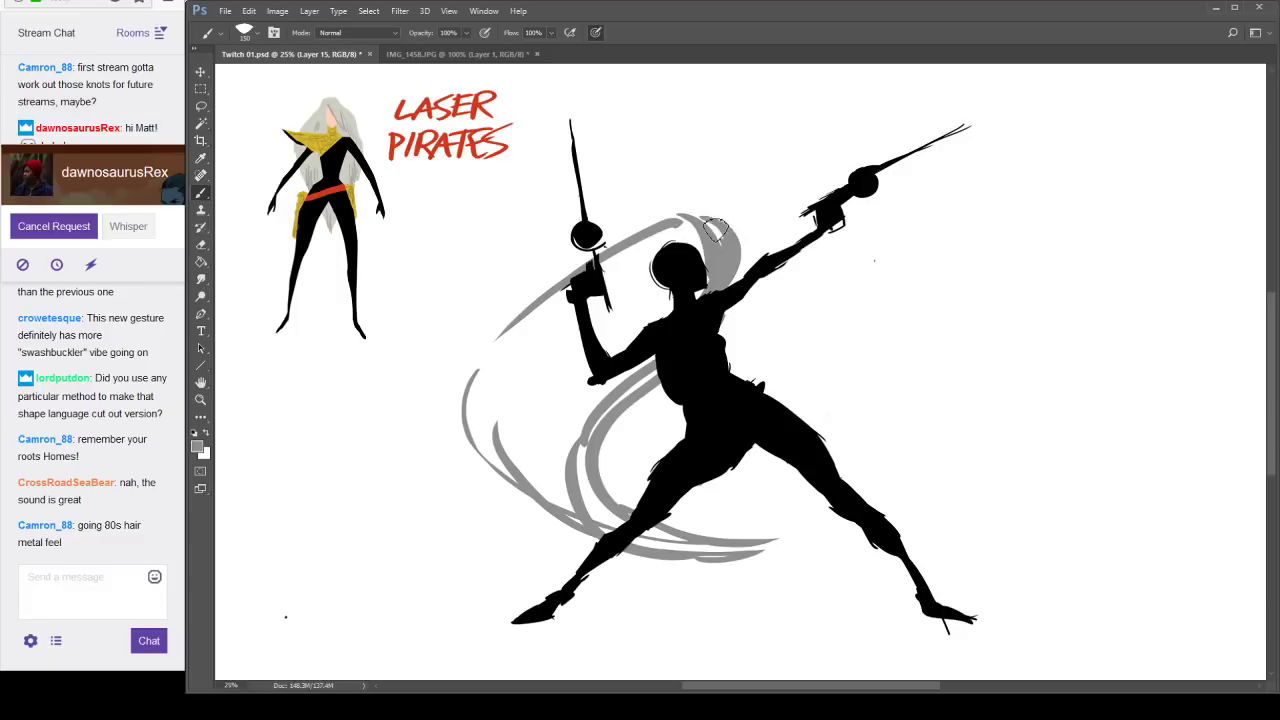
mouse_move(720, 263)
mouse_down()
mouse_move(628, 234)
mouse_move(678, 212)
mouse_move(477, 340)
mouse_move(540, 408)
mouse_move(493, 378)
mouse_move(609, 464)
mouse_up()
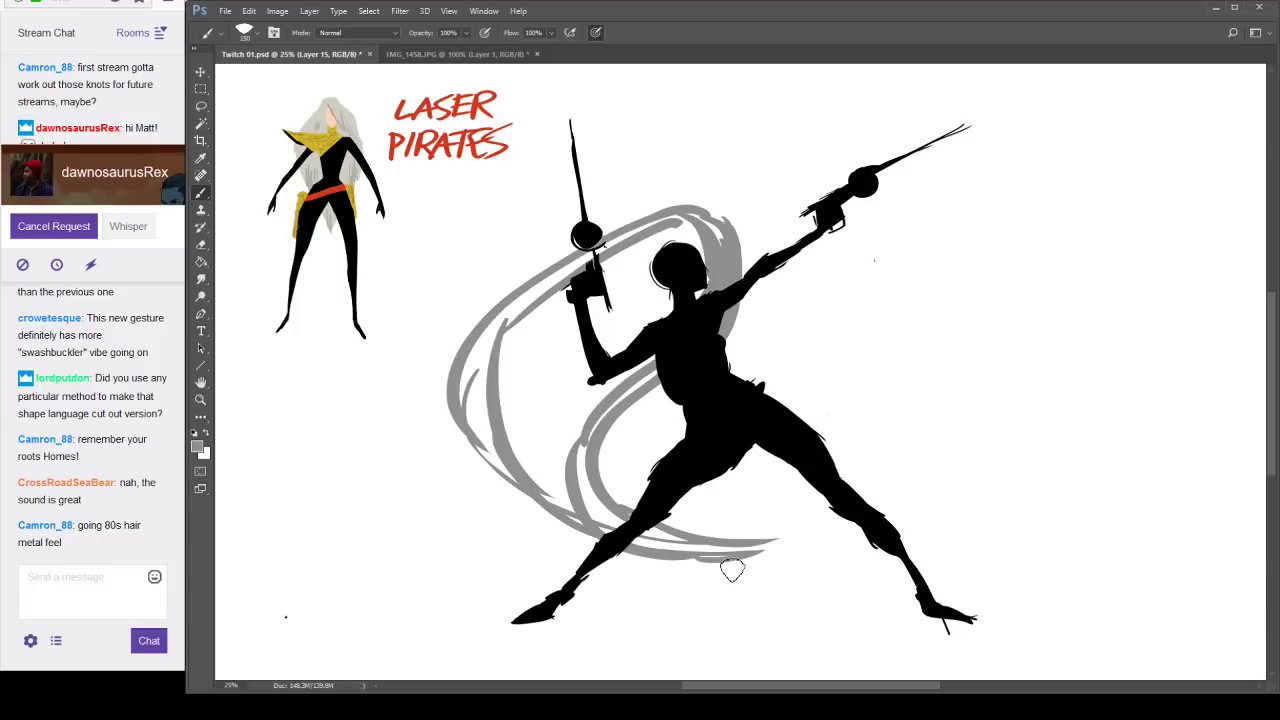
Extend the hair swirl beneath the hips and up past the far leg, thicken its curves, and hide this version.
drag(733, 572, 854, 516)
mouse_move(918, 424)
mouse_down()
mouse_move(725, 550)
mouse_move(558, 503)
mouse_move(473, 411)
mouse_up()
mouse_move(621, 573)
mouse_down()
mouse_move(711, 578)
mouse_move(842, 514)
mouse_up()
drag(894, 389, 903, 445)
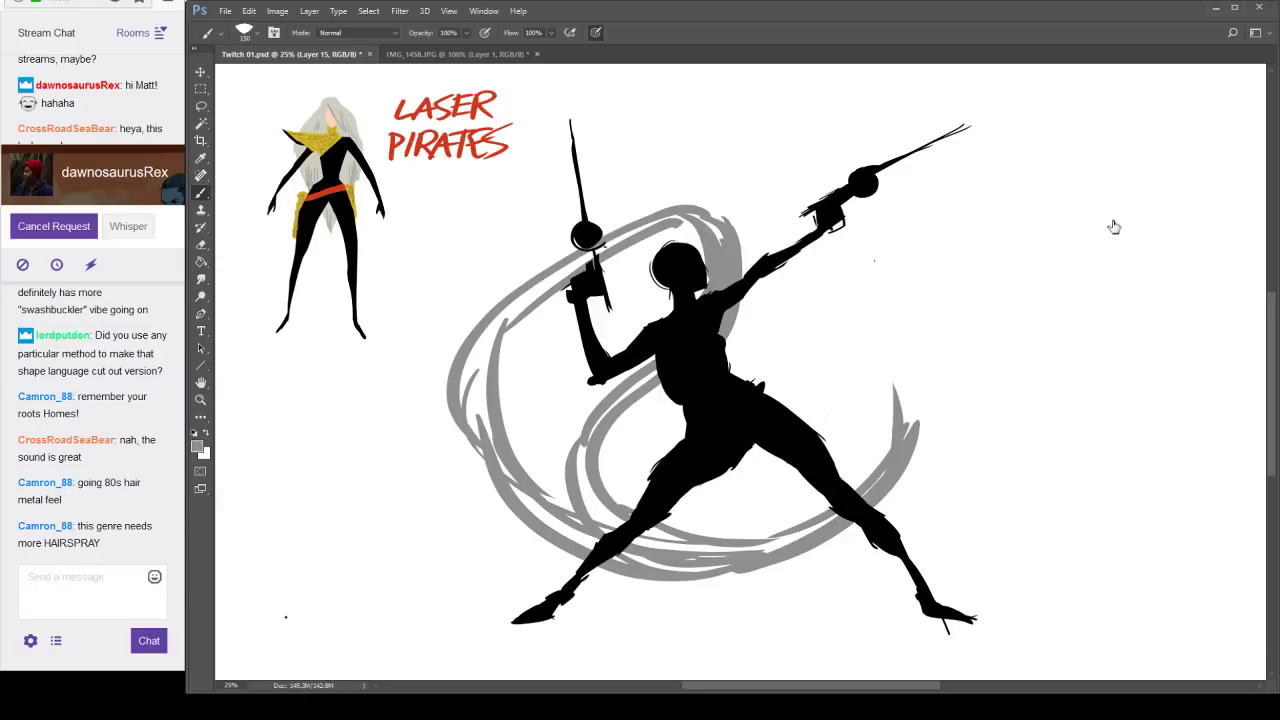
click(1142, 214)
On a new layer, paint straight grey hair streaming diagonally down from the head behind the bent arm.
key(ctrl+shift+alt+n)
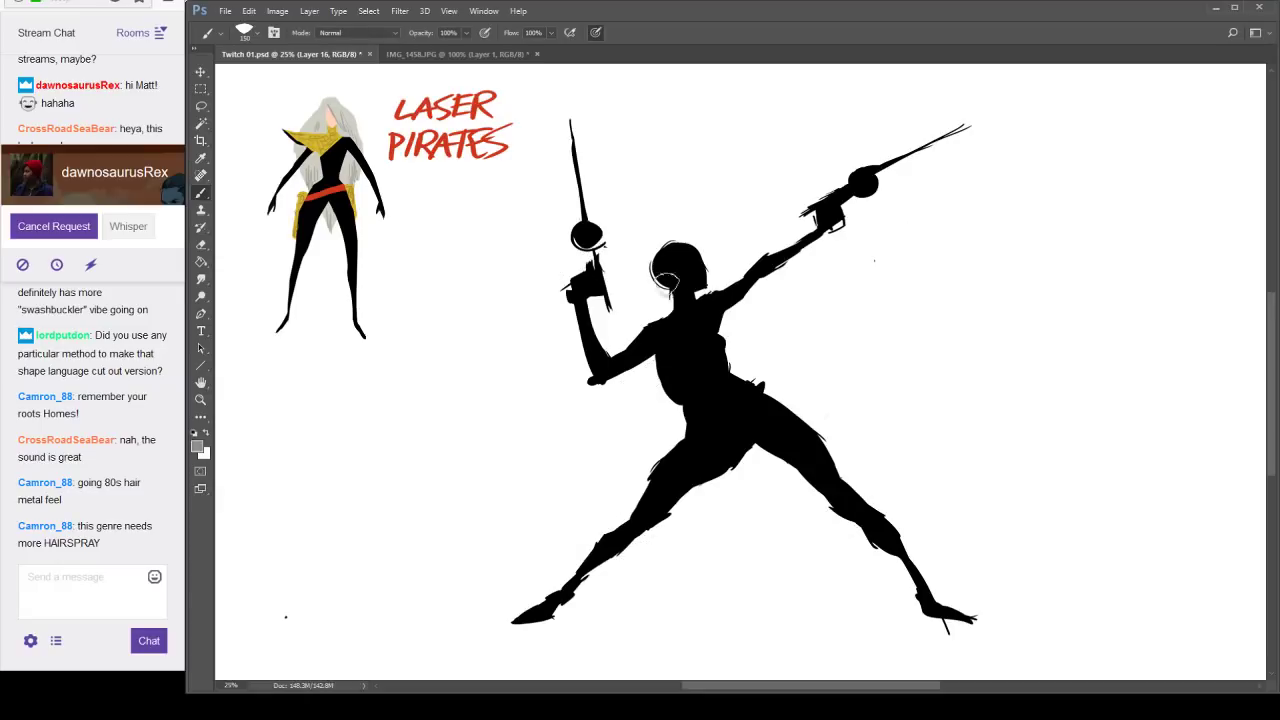
mouse_move(714, 216)
mouse_down()
mouse_move(545, 323)
mouse_move(755, 303)
mouse_move(392, 555)
mouse_up()
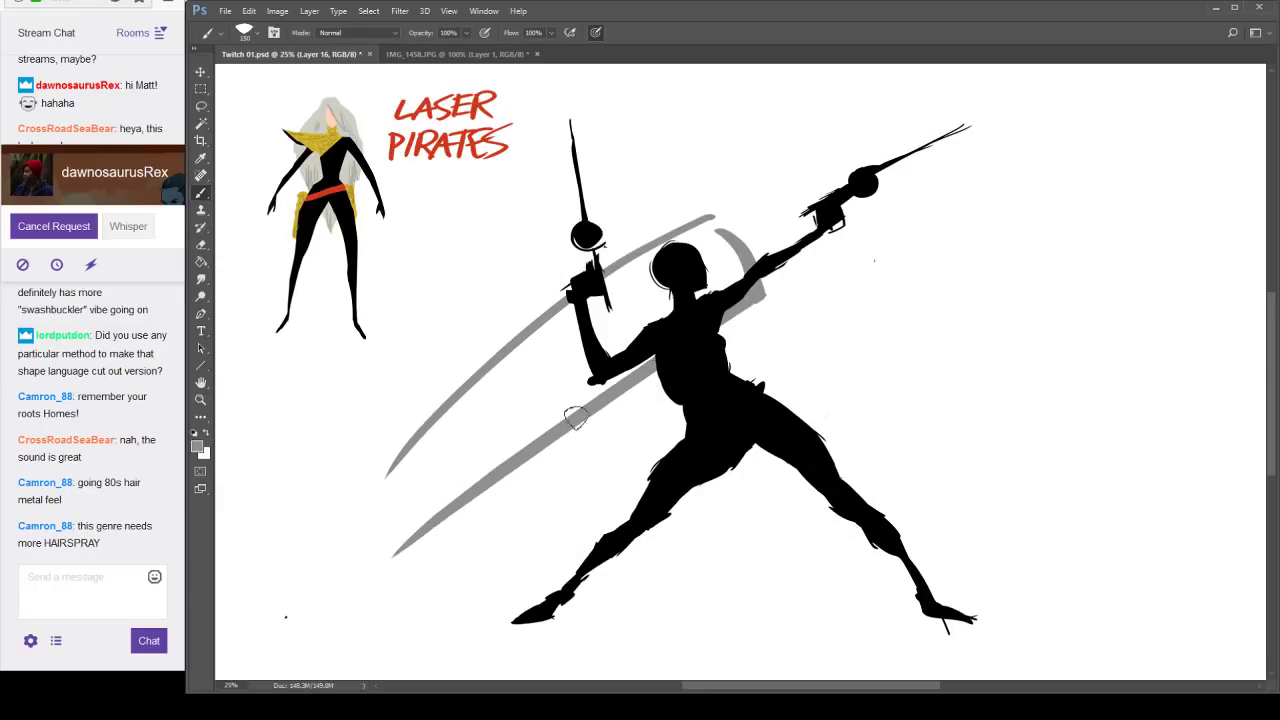
mouse_move(765, 315)
mouse_down()
mouse_move(423, 537)
mouse_move(410, 577)
mouse_up()
drag(370, 503, 350, 537)
drag(540, 318, 341, 504)
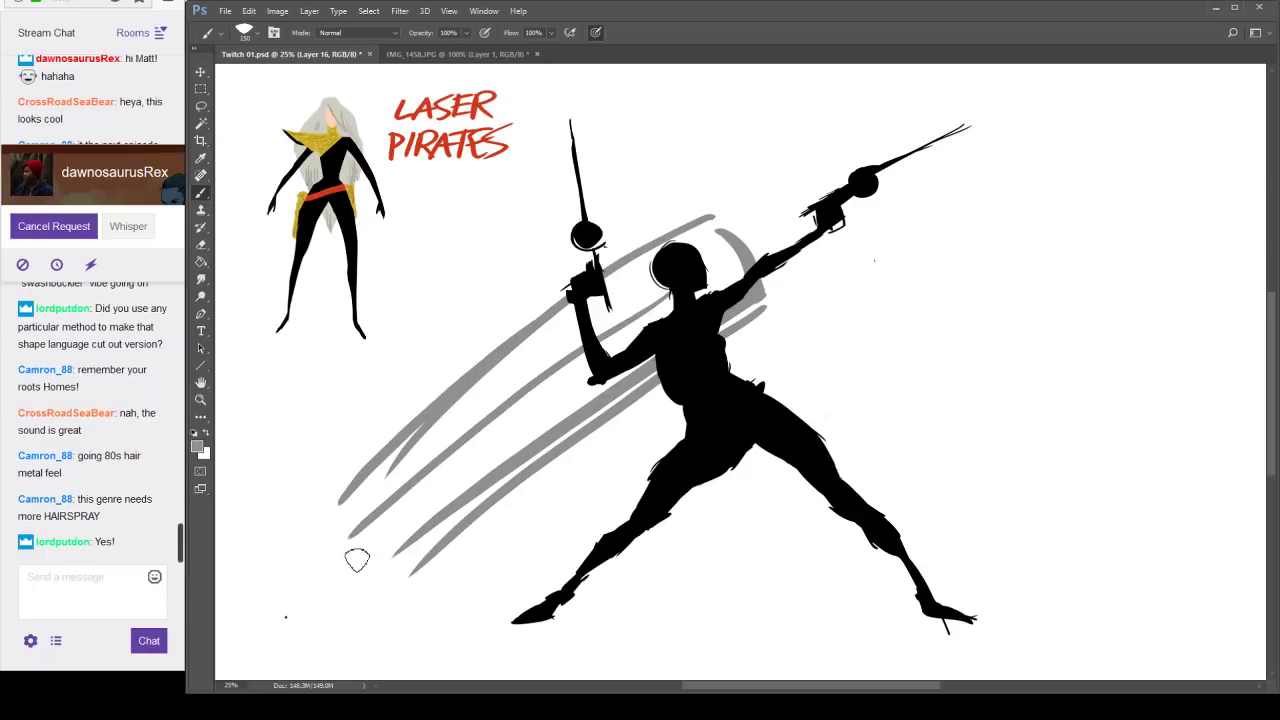
drag(357, 553, 550, 408)
mouse_move(626, 399)
mouse_down()
mouse_move(352, 555)
mouse_move(405, 500)
mouse_up()
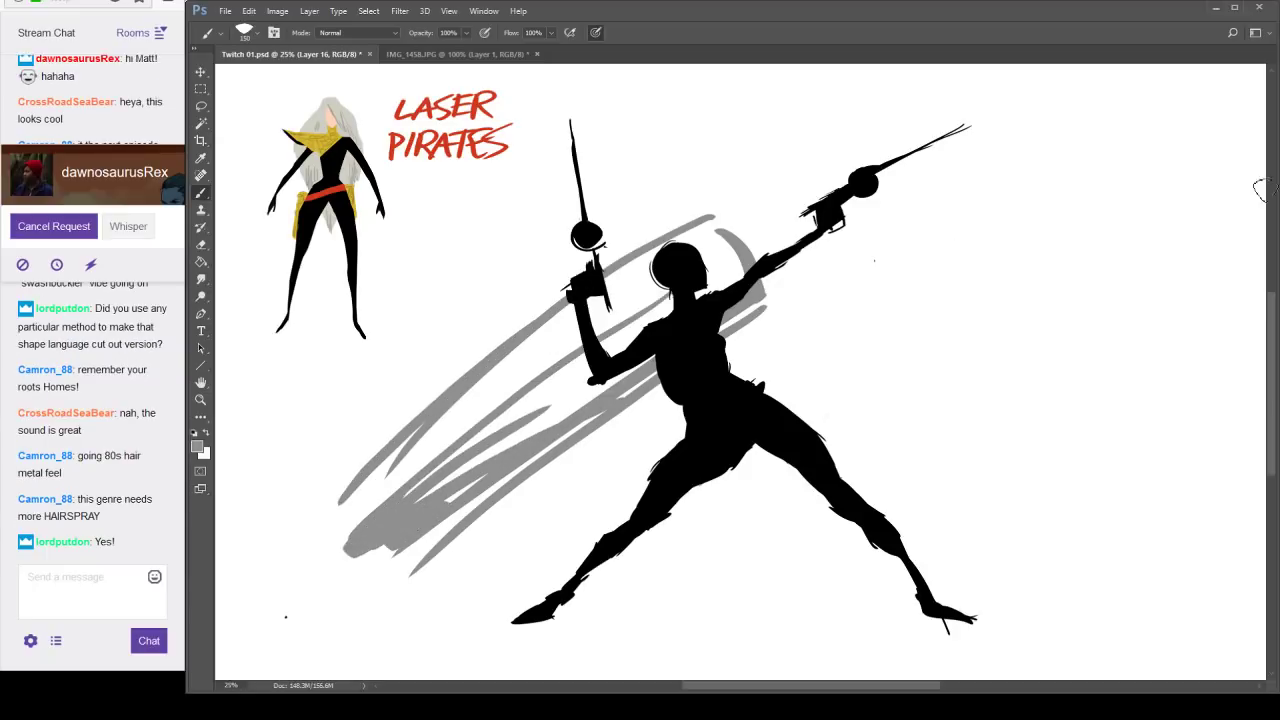
Toggle the straight streaming hair off and on to compare, and delete it.
click(1091, 225)
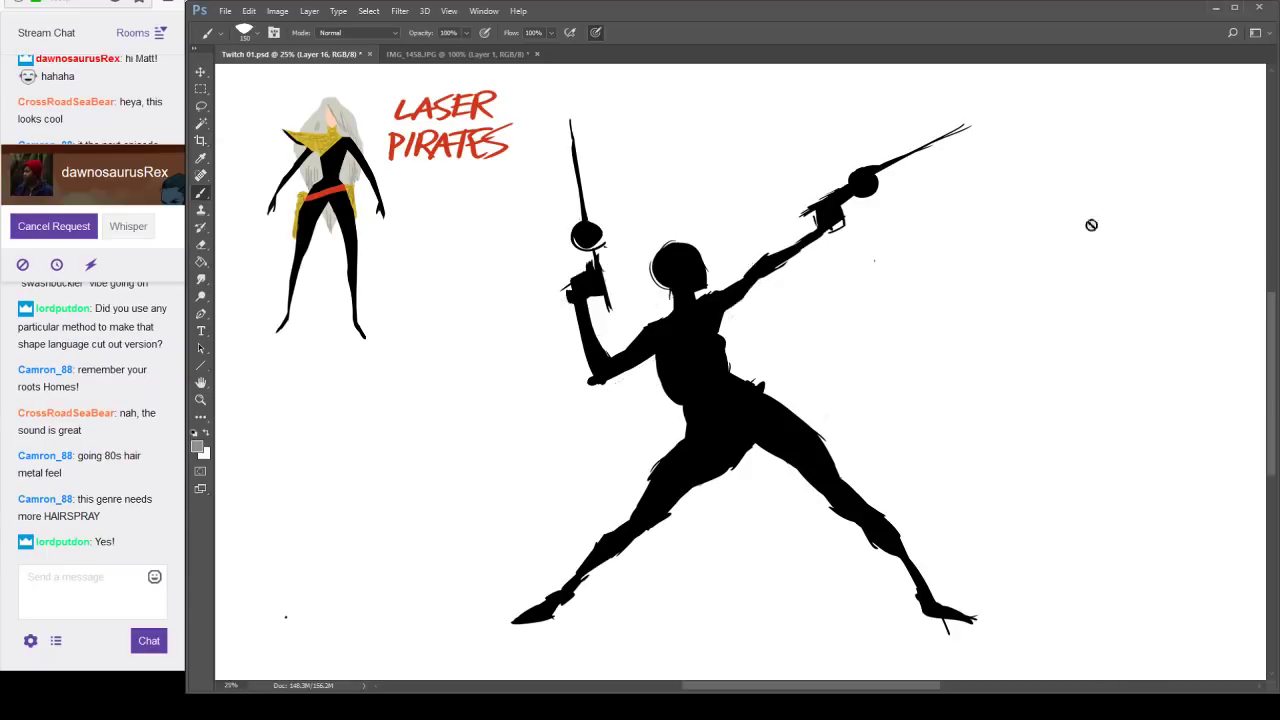
key(ctrl+comma)
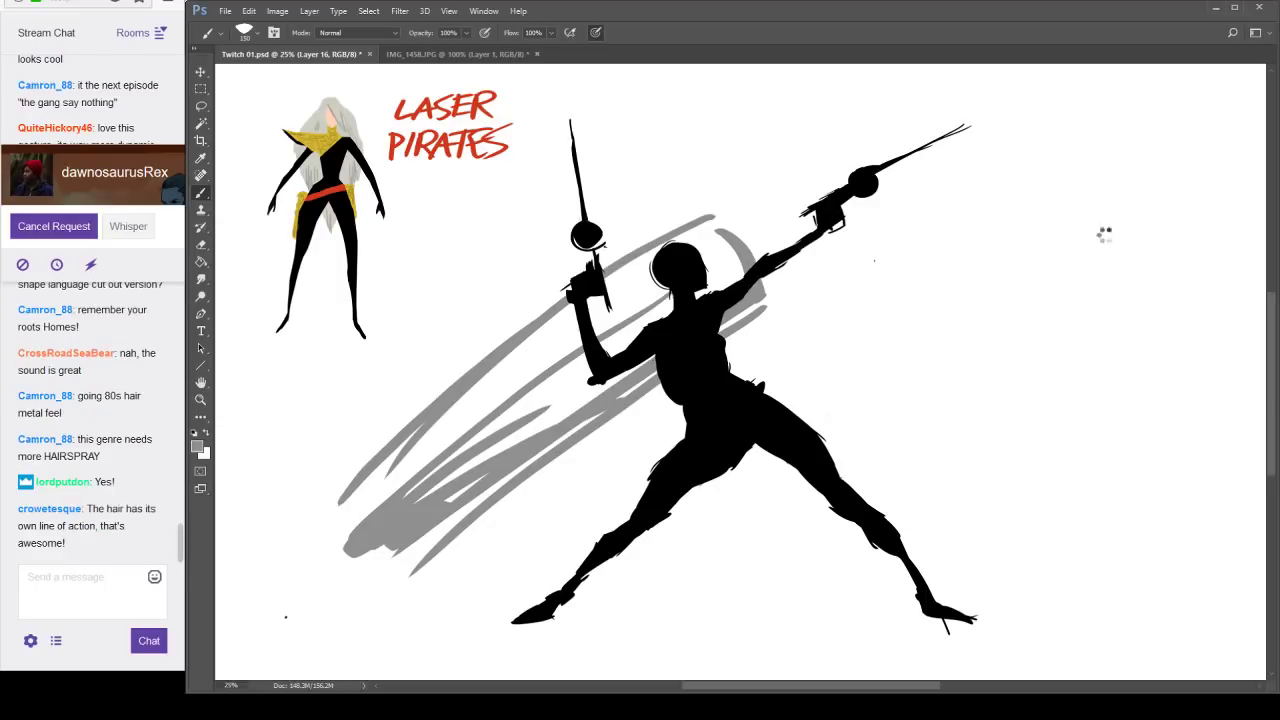
key(Delete)
Paint grey hair sweeping from the head under the outstretched arm toward the far foot, and hide it.
mouse_move(688, 214)
mouse_down()
mouse_move(641, 332)
mouse_move(850, 399)
mouse_move(905, 396)
mouse_up()
drag(790, 347, 990, 542)
mouse_move(641, 245)
mouse_down()
mouse_move(742, 296)
mouse_move(892, 414)
mouse_up()
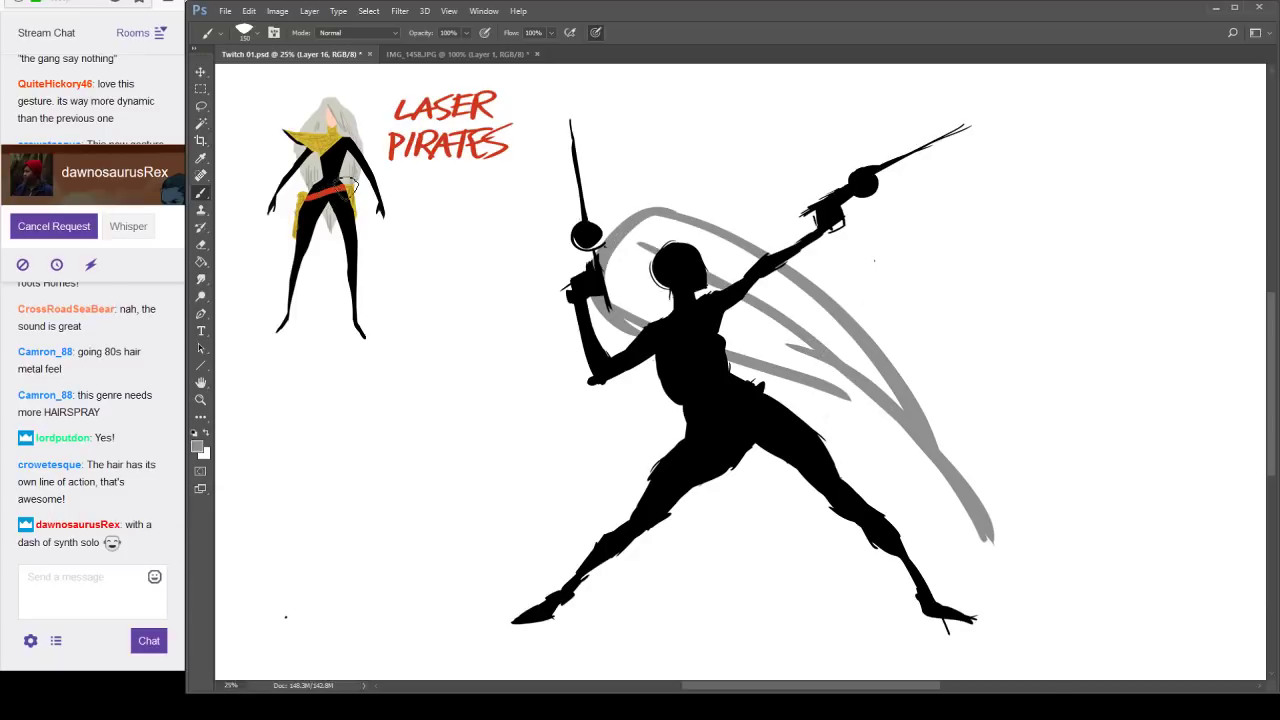
key(ctrl+comma)
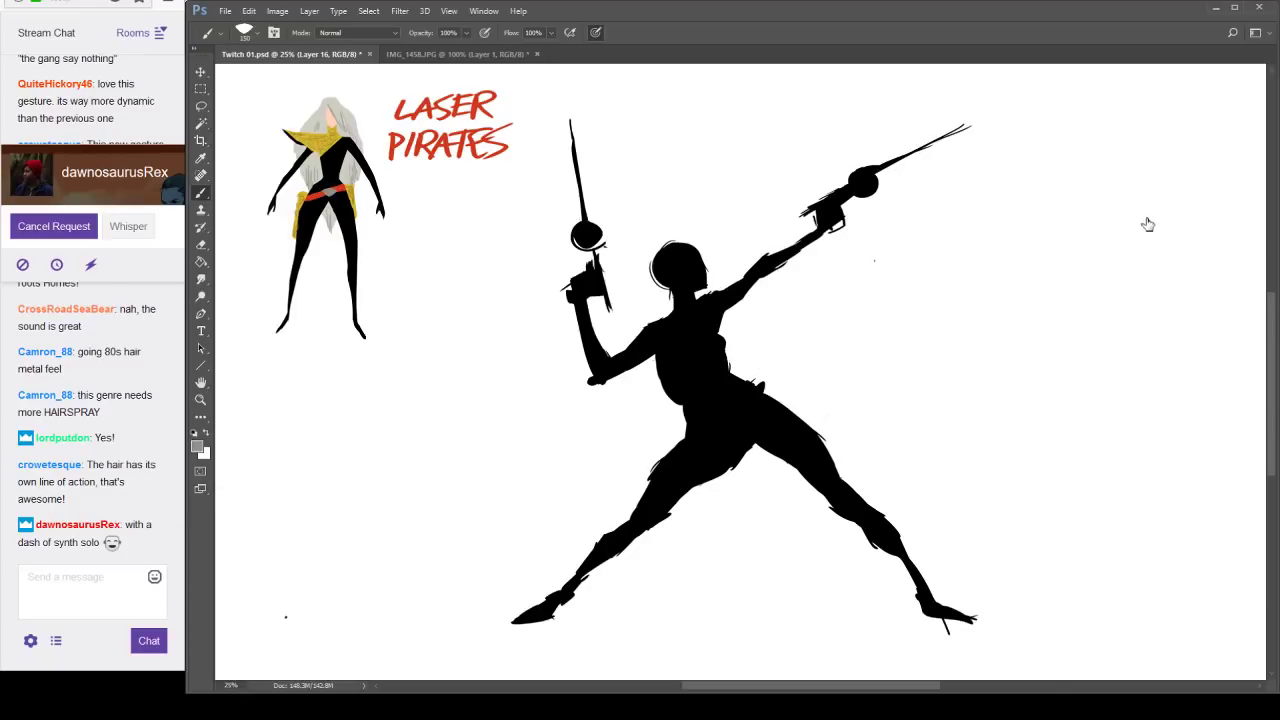
Sample the red of the reference figure's belt and paint three long diagonal curves sweeping behind the silhouette from lower left to upper right.
alt+click(322, 194)
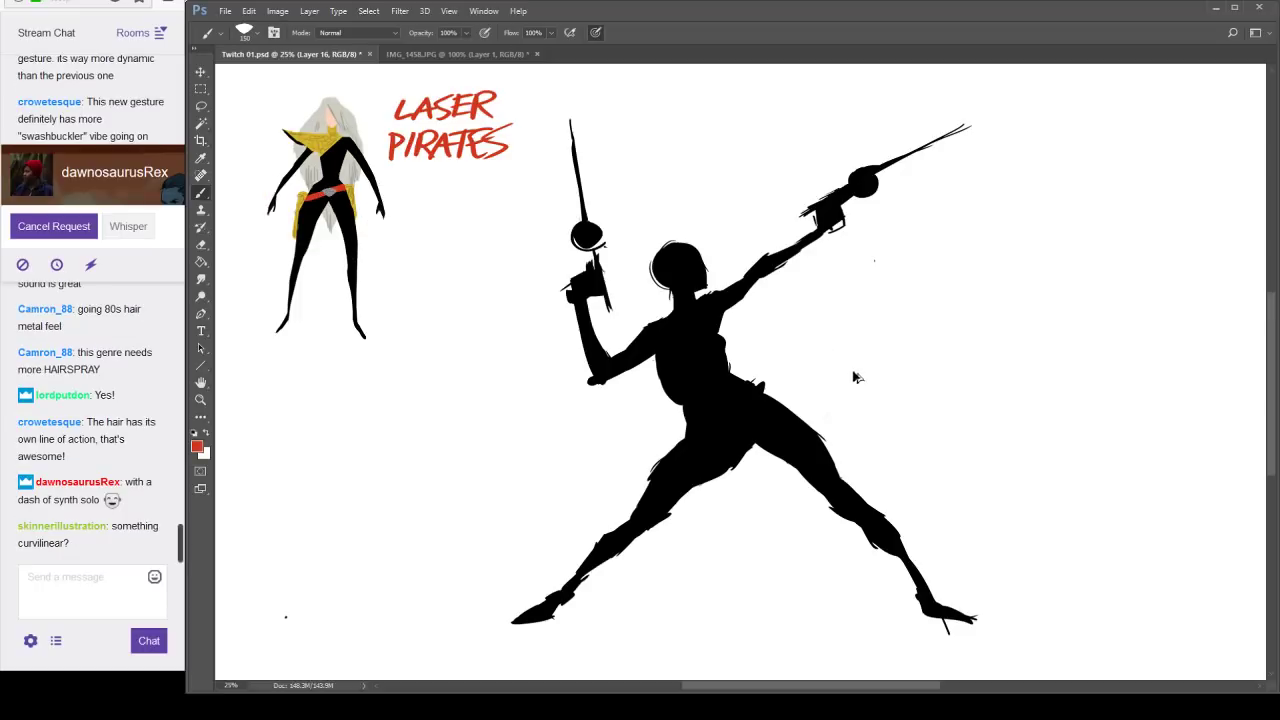
key(ctrl+comma)
key(ctrl+z)
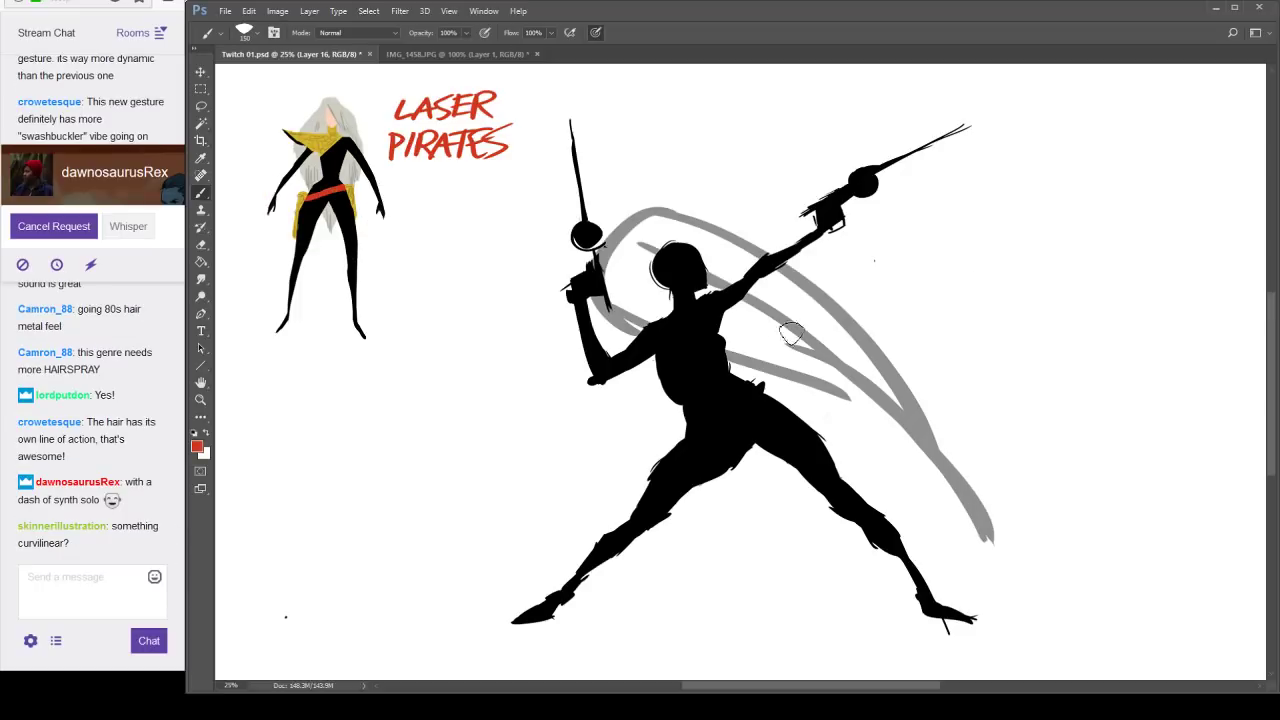
key(ctrl+comma)
mouse_move(401, 563)
mouse_down()
mouse_move(661, 385)
mouse_move(1100, 136)
mouse_up()
mouse_move(500, 624)
mouse_down()
mouse_move(845, 382)
mouse_move(1087, 210)
mouse_up()
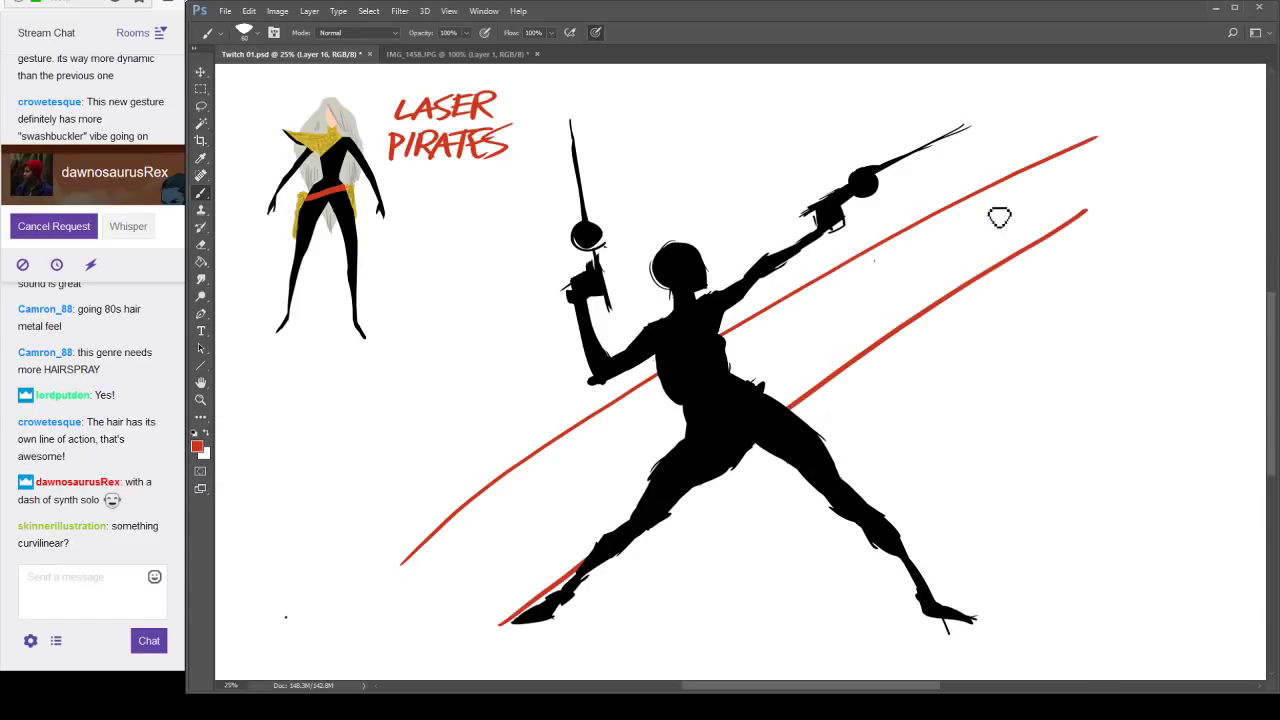
mouse_move(1012, 131)
mouse_down()
mouse_move(644, 359)
mouse_move(383, 563)
mouse_move(344, 575)
mouse_up()
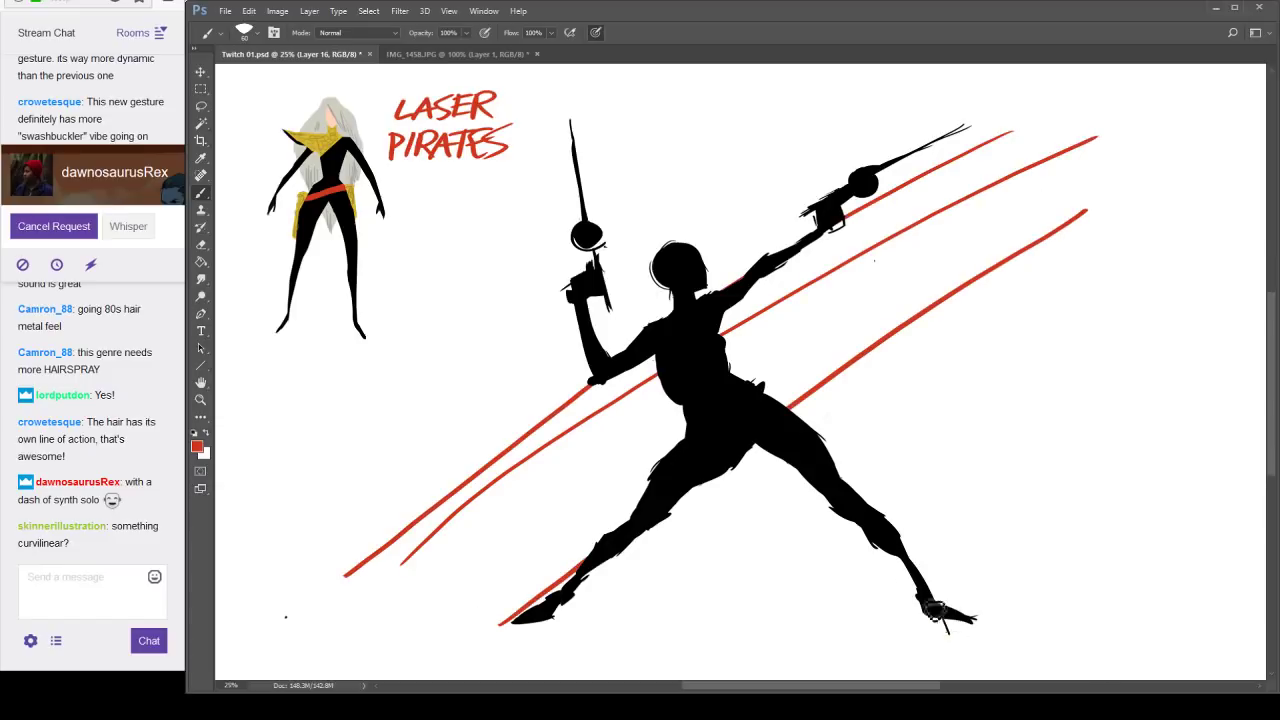
Paint red flow curves rising above the silhouette's head and continuing from the hips down along the far leg.
drag(672, 248, 666, 206)
drag(756, 444, 992, 680)
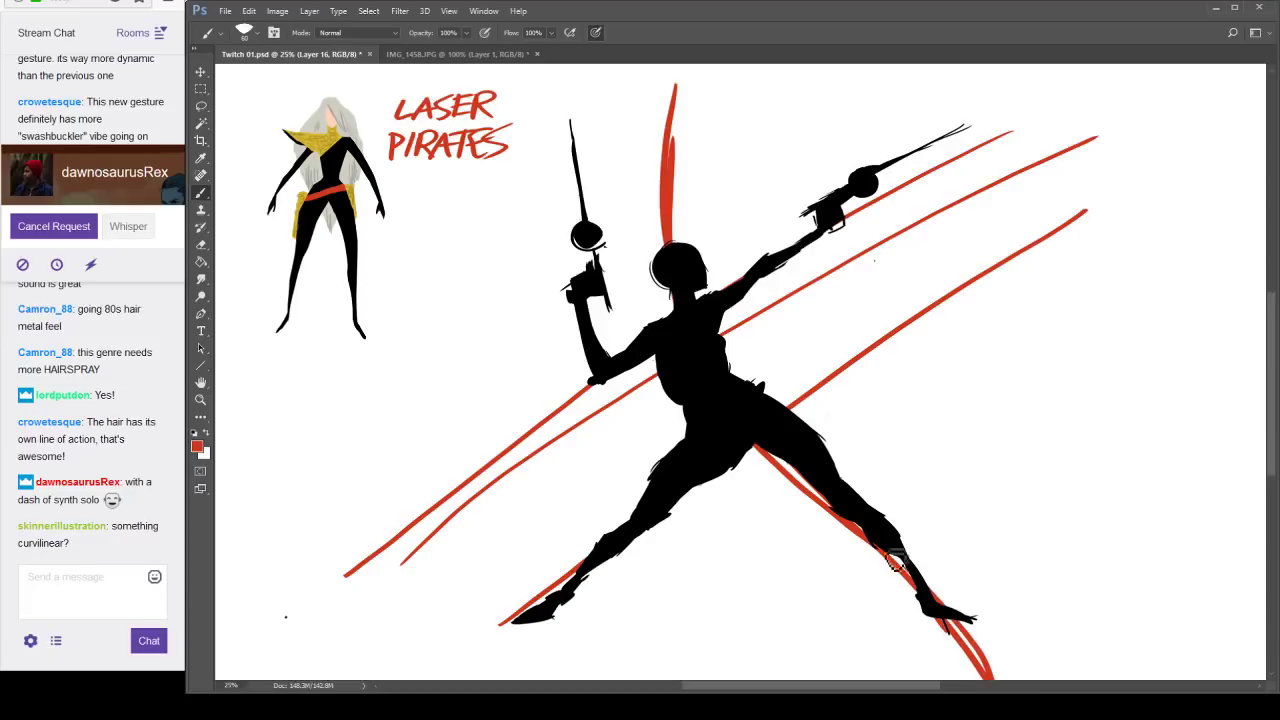
drag(662, 250, 684, 78)
mouse_move(625, 108)
mouse_down()
mouse_move(625, 210)
mouse_move(660, 318)
mouse_up()
drag(770, 452, 916, 656)
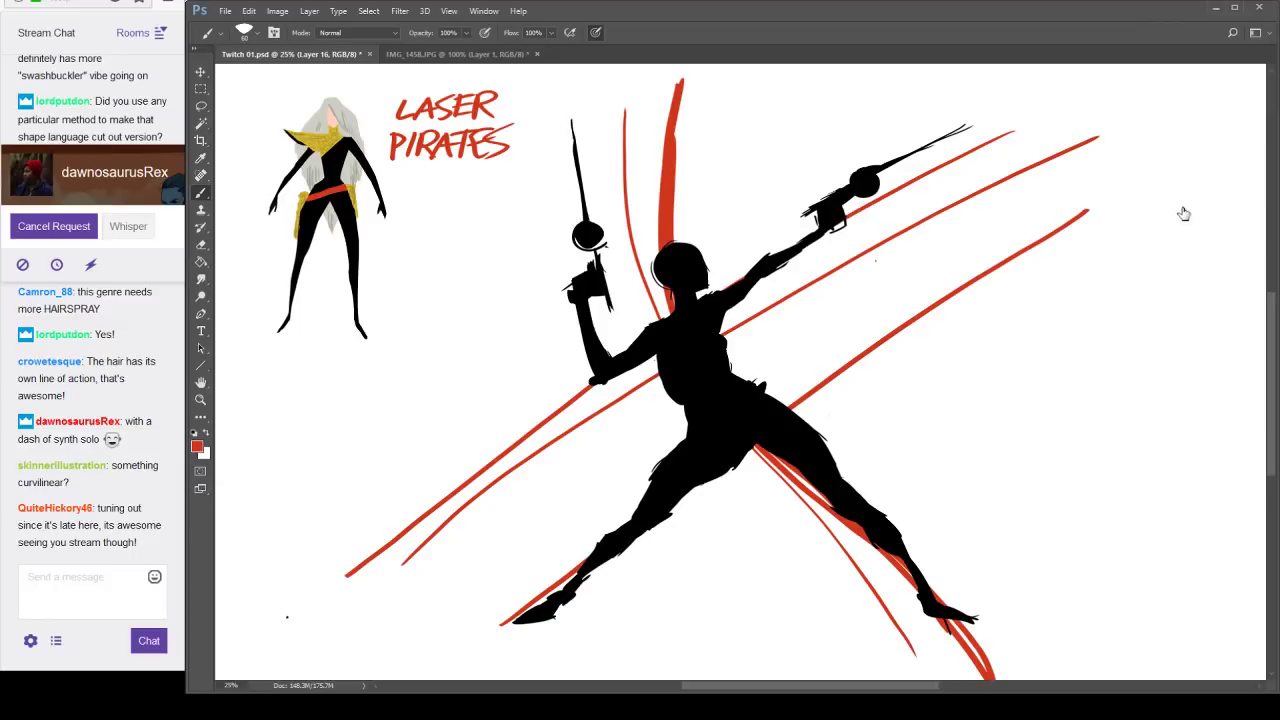
Show the grey hair swirl, delete the red flow lines, and hide the black silhouette to reveal the gesture sketch.
click(1113, 242)
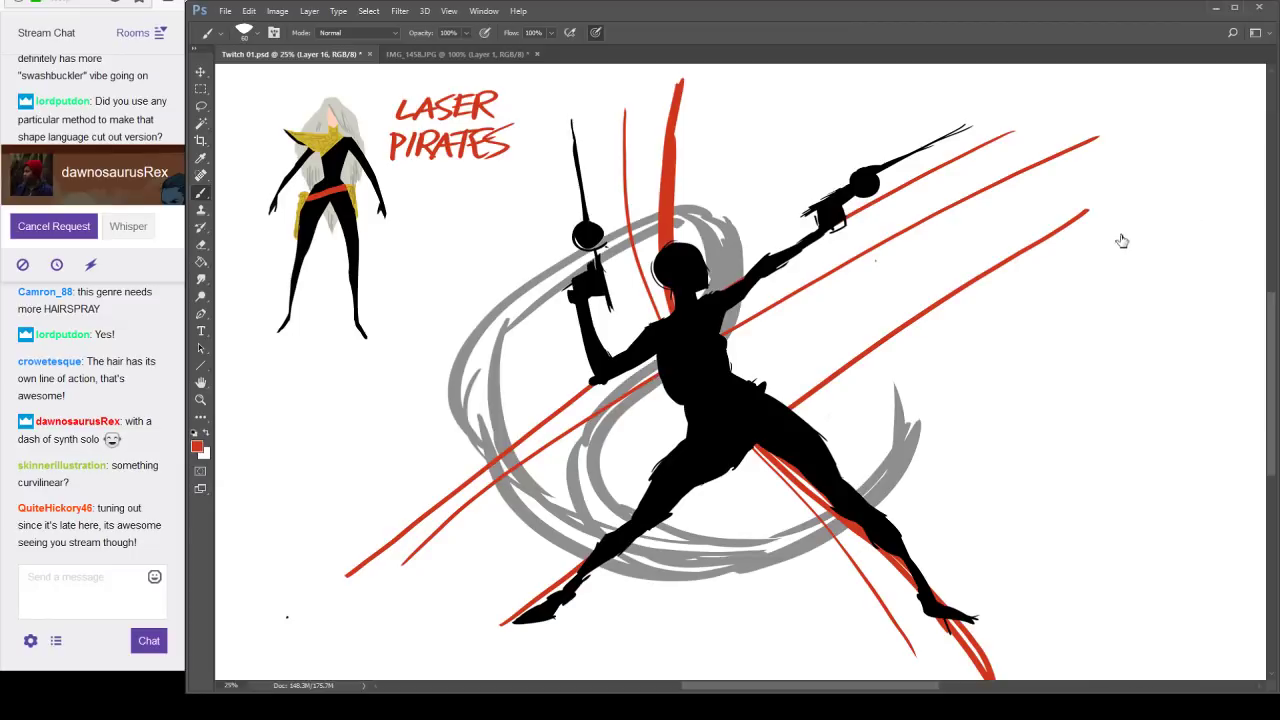
click(1121, 225)
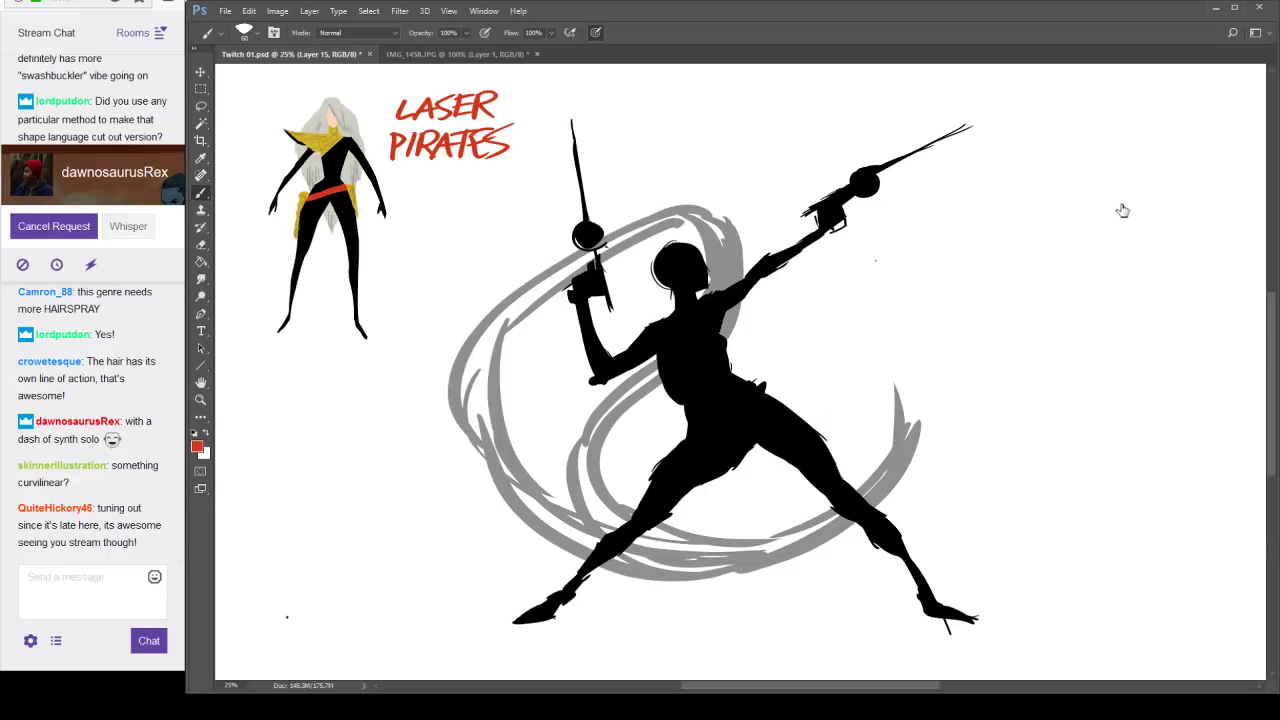
click(1120, 206)
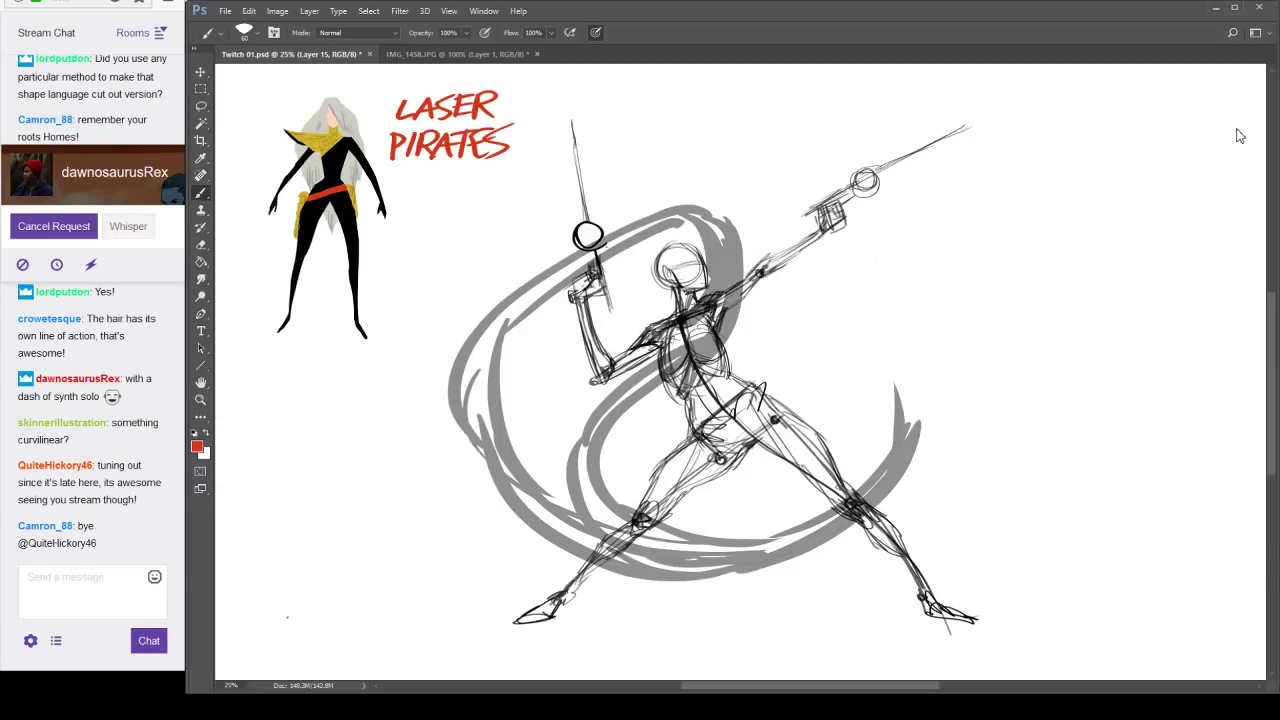
Fade the hair swirl and gesture sketch into faint guides beneath a new layer, shifting the swirl slightly down and left.
drag(1237, 130, 1195, 137)
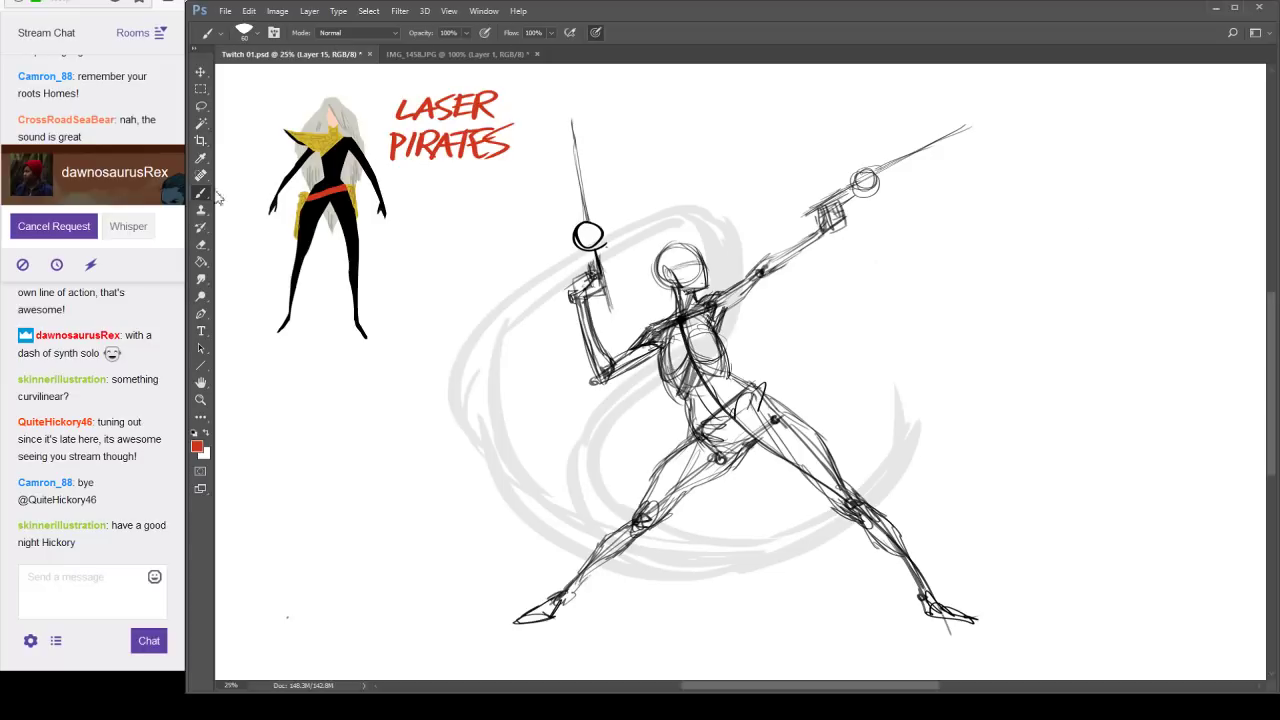
key(d)
click(1119, 224)
click(1119, 224)
drag(1015, 320, 1002, 341)
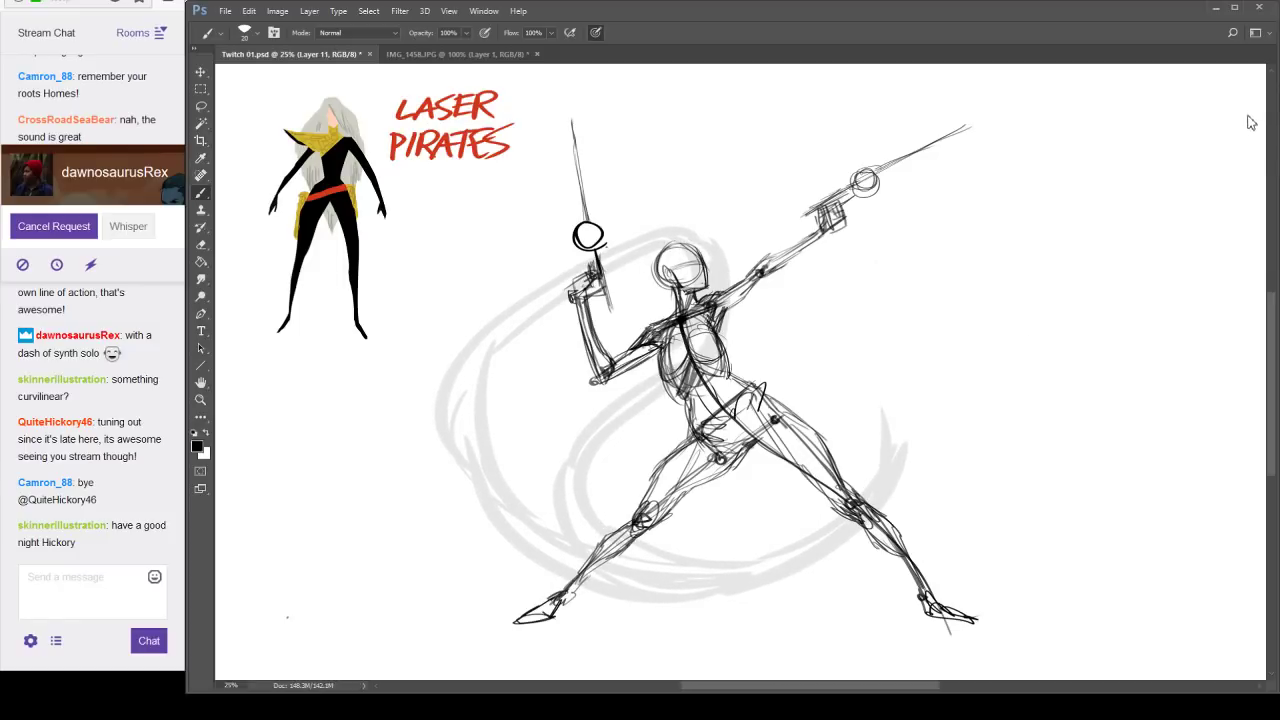
click(1217, 141)
key(ctrl+alt+z)
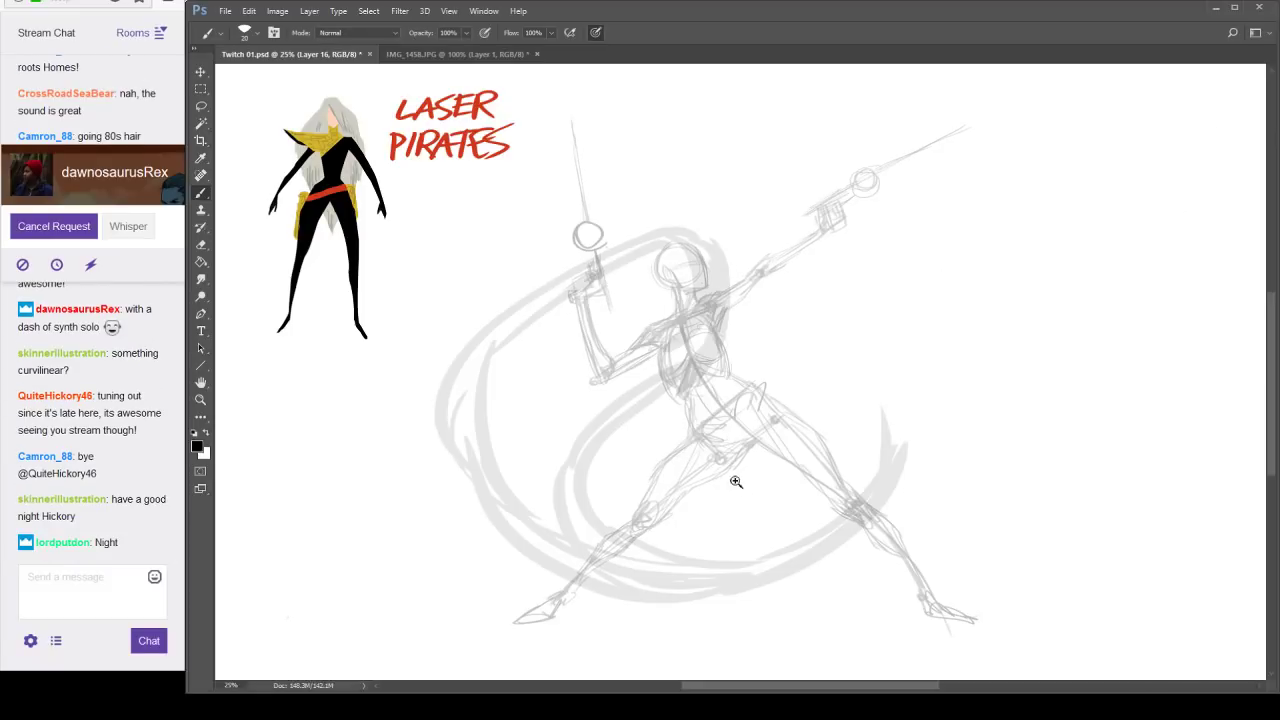
scroll(740, 488, up, 1)
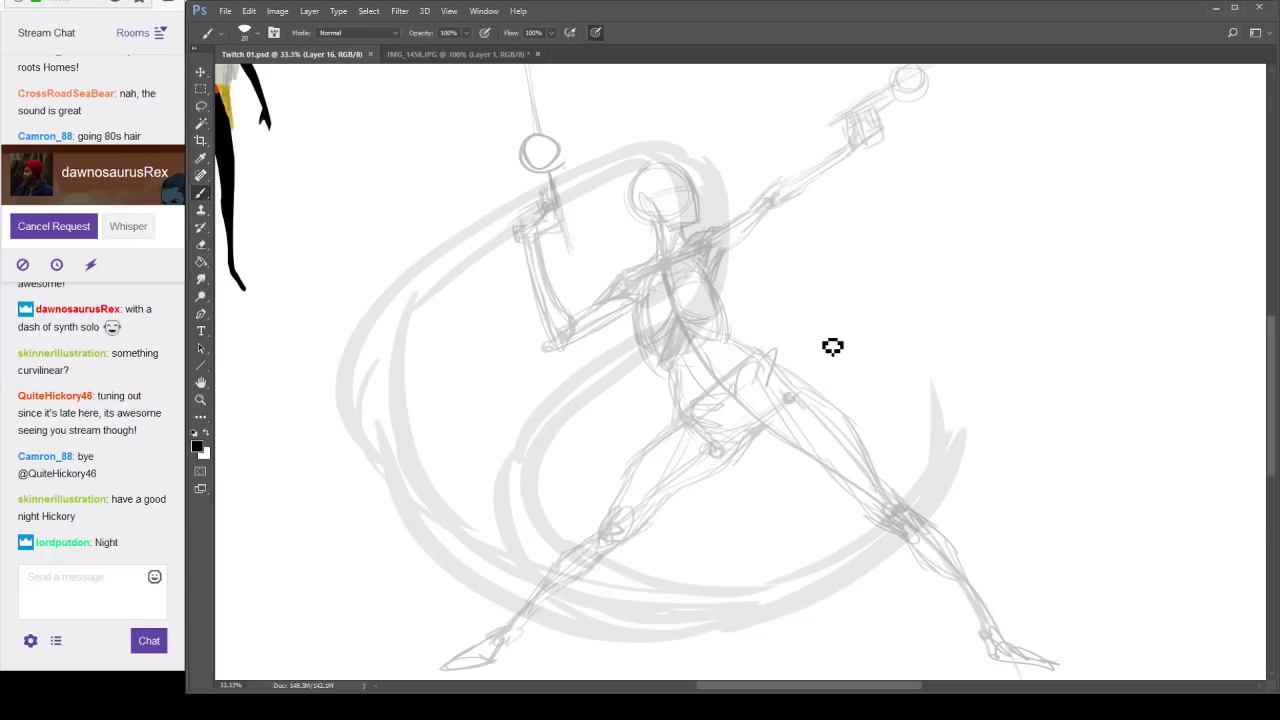
scroll(831, 391, down, 1)
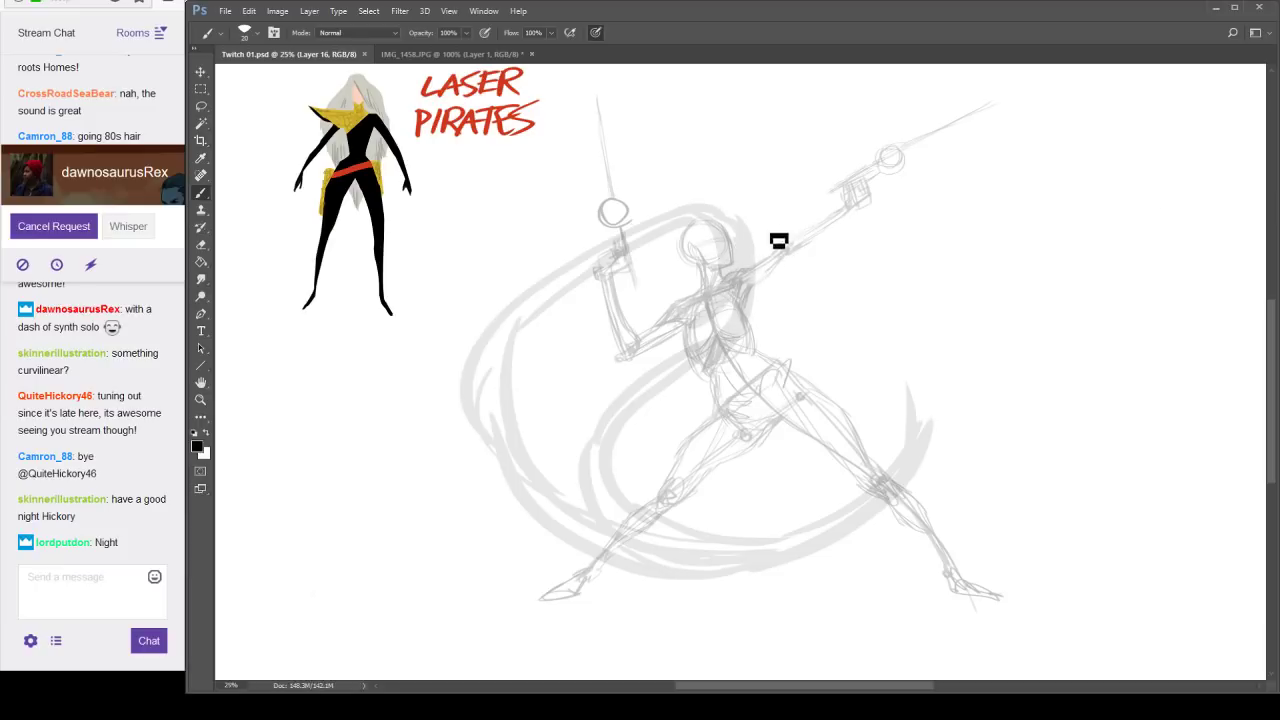
click(738, 268)
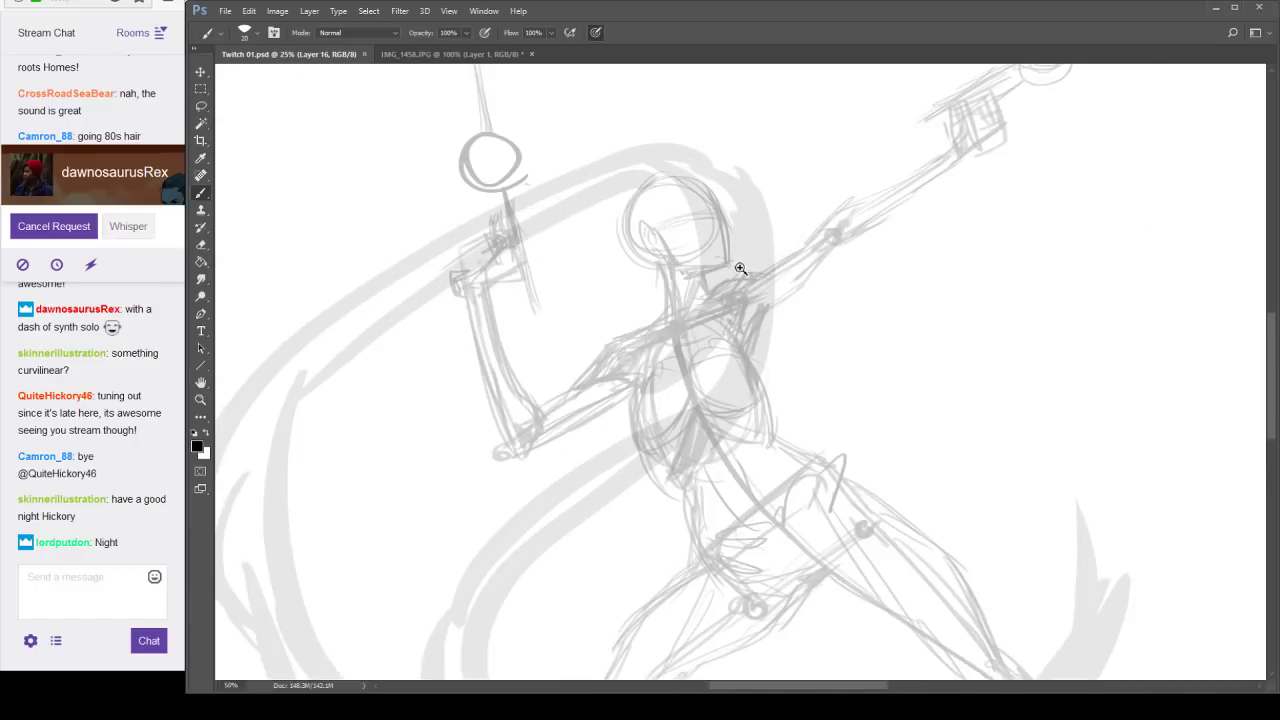
click(740, 268)
drag(737, 266, 738, 324)
click(777, 349)
drag(875, 471, 768, 327)
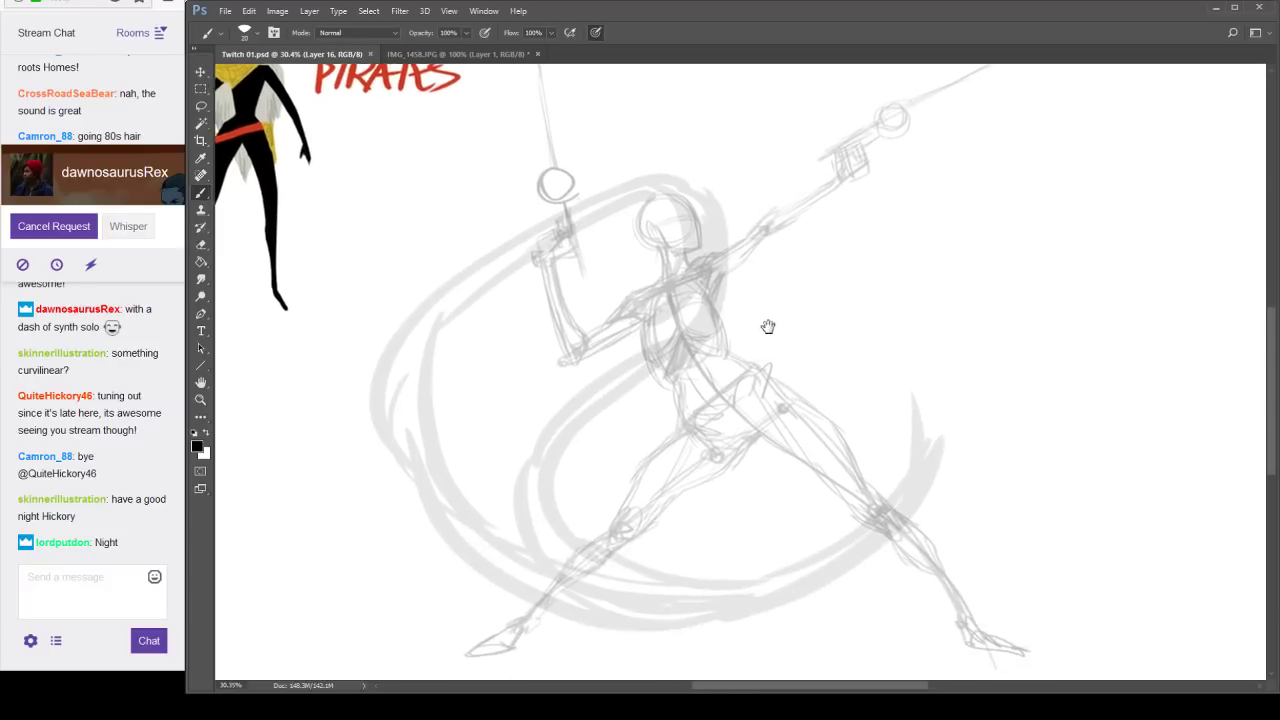
scroll(768, 327, down, 2)
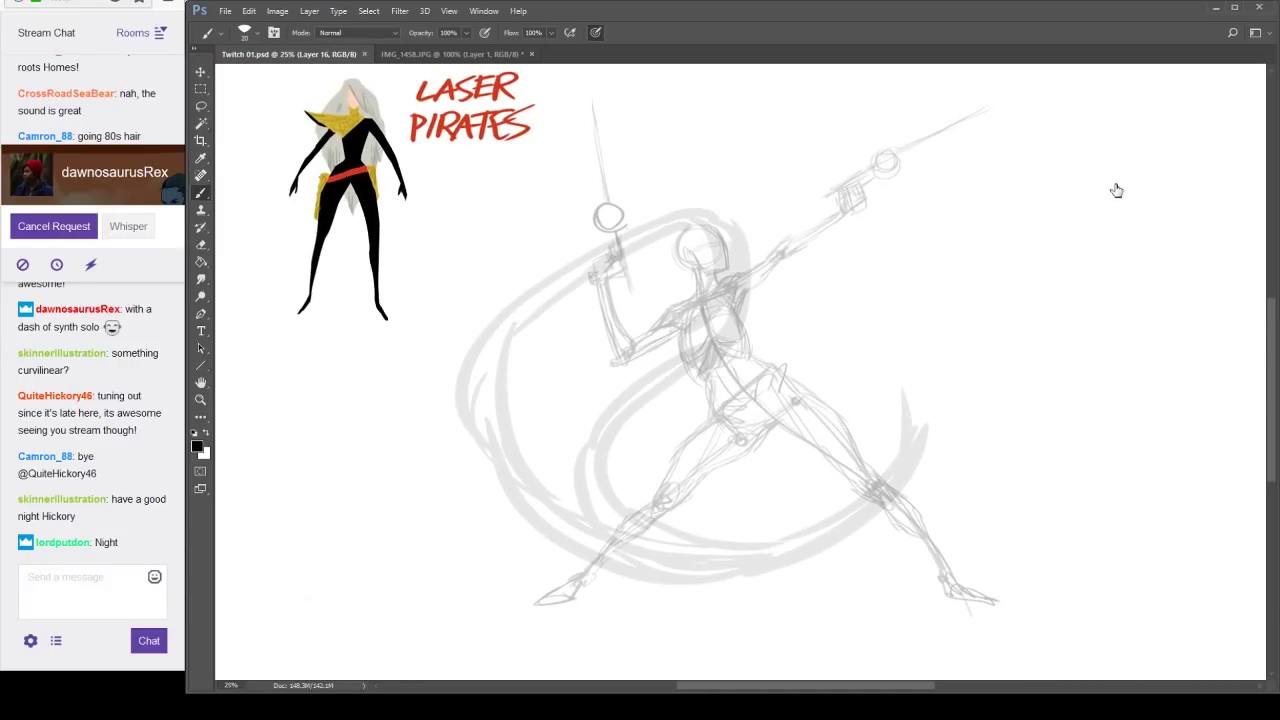
click(1117, 190)
click(1117, 190)
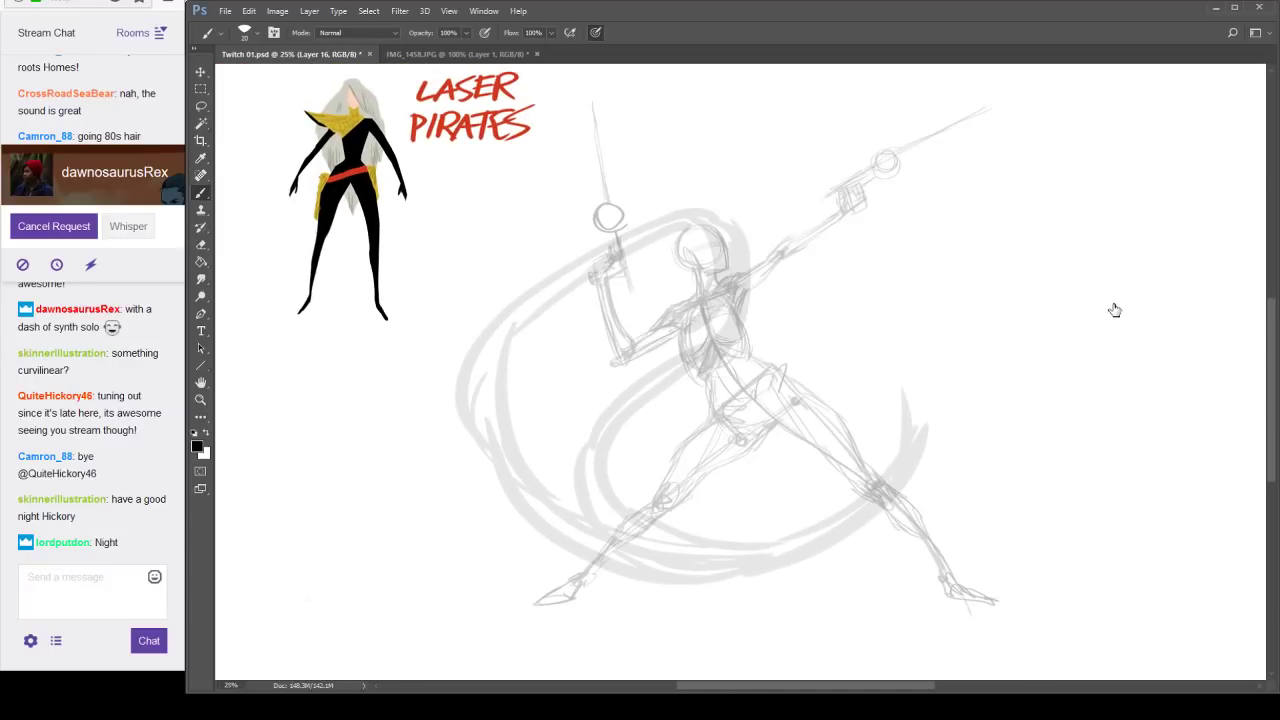
Lasso the costumed reference figure on its layer and paste a copy of it onto the empty layer above the sketch.
click(1114, 310)
click(1112, 310)
click(1167, 311)
click(202, 106)
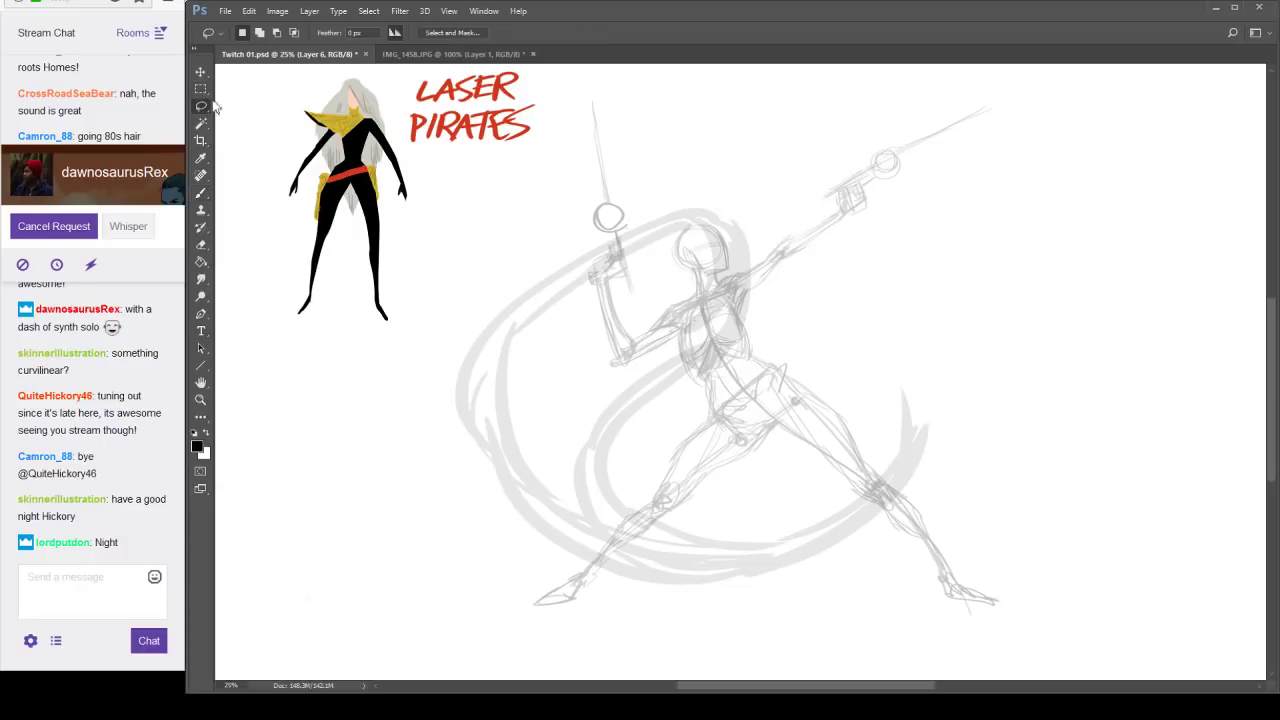
mouse_move(410, 160)
mouse_down()
mouse_move(349, 363)
mouse_move(337, 76)
mouse_move(382, 78)
mouse_up()
click(1186, 212)
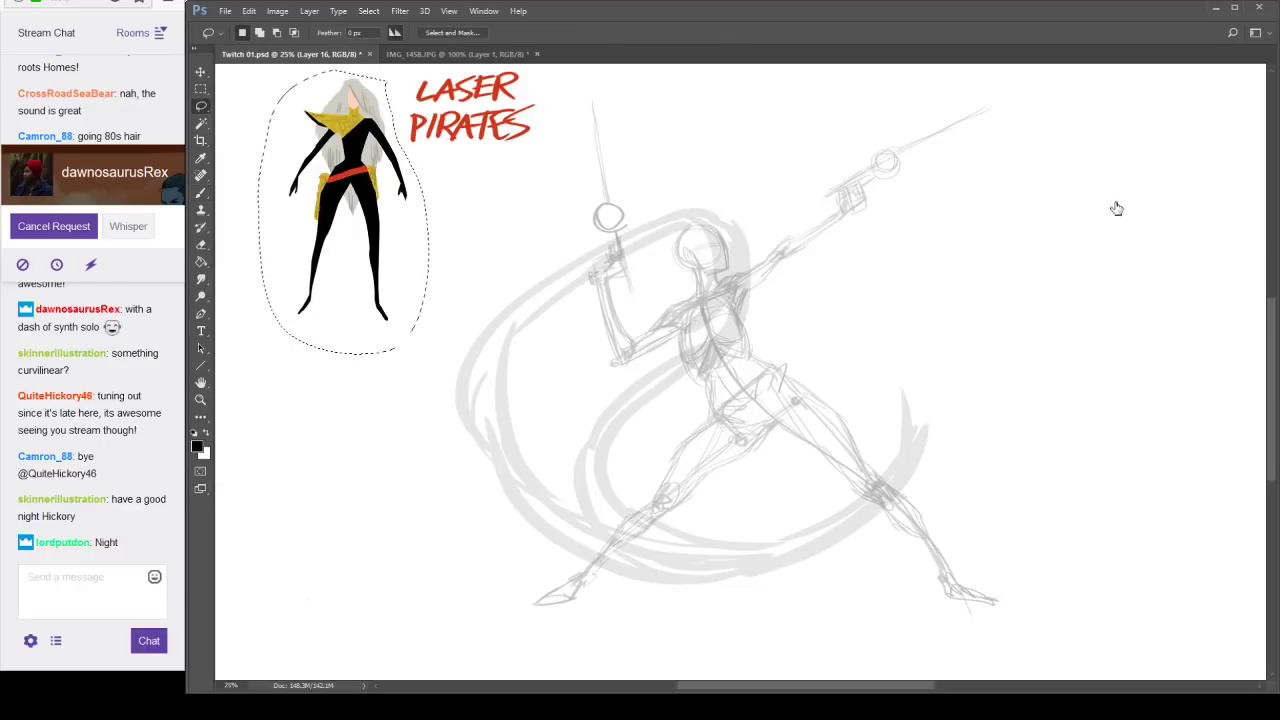
click(1116, 209)
click(1112, 209)
key(ctrl+v)
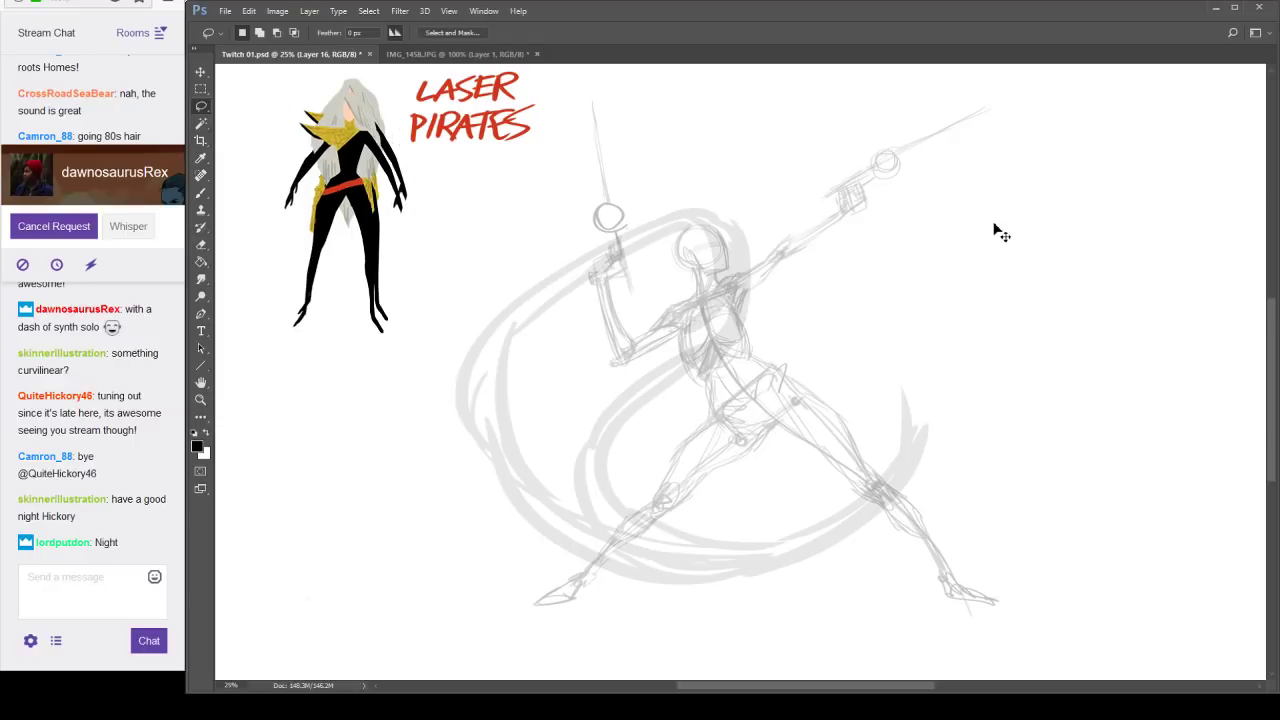
Scale the pasted reference figure down to a small thumbnail and place it between the raised pistol and the sketch's head.
key(ctrl+t)
drag(395, 328, 346, 260)
key(Return)
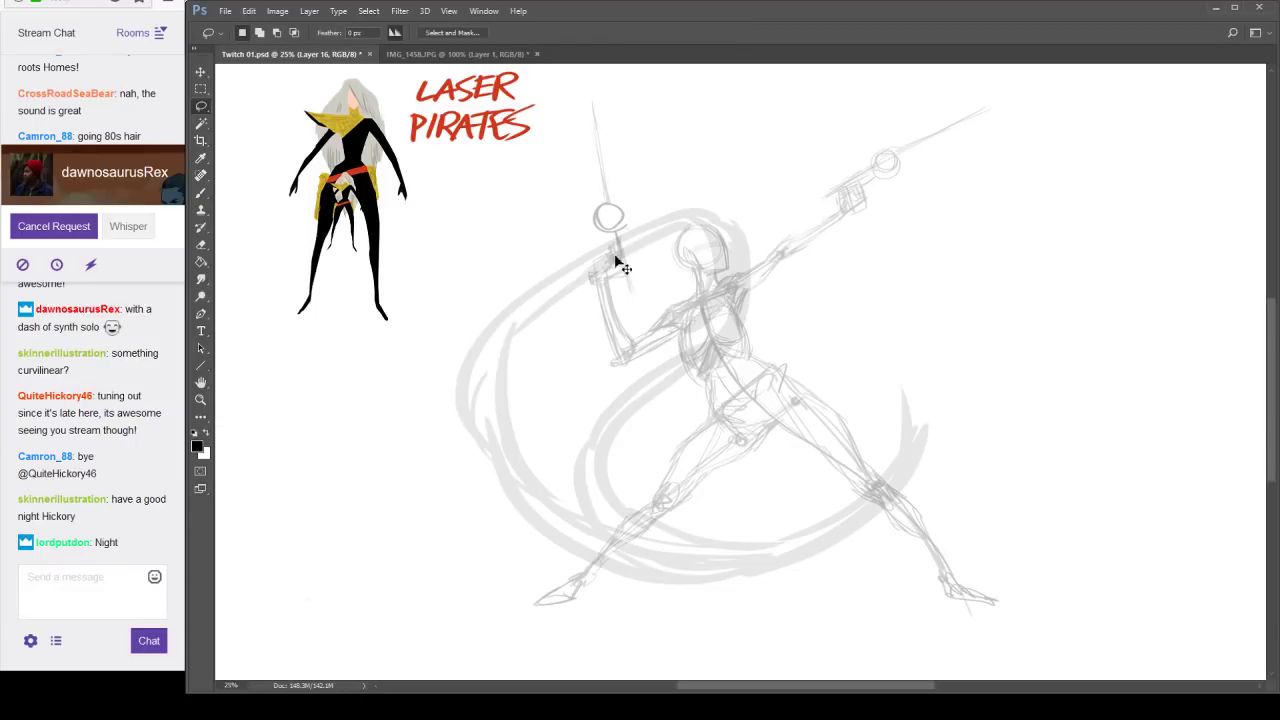
key(b)
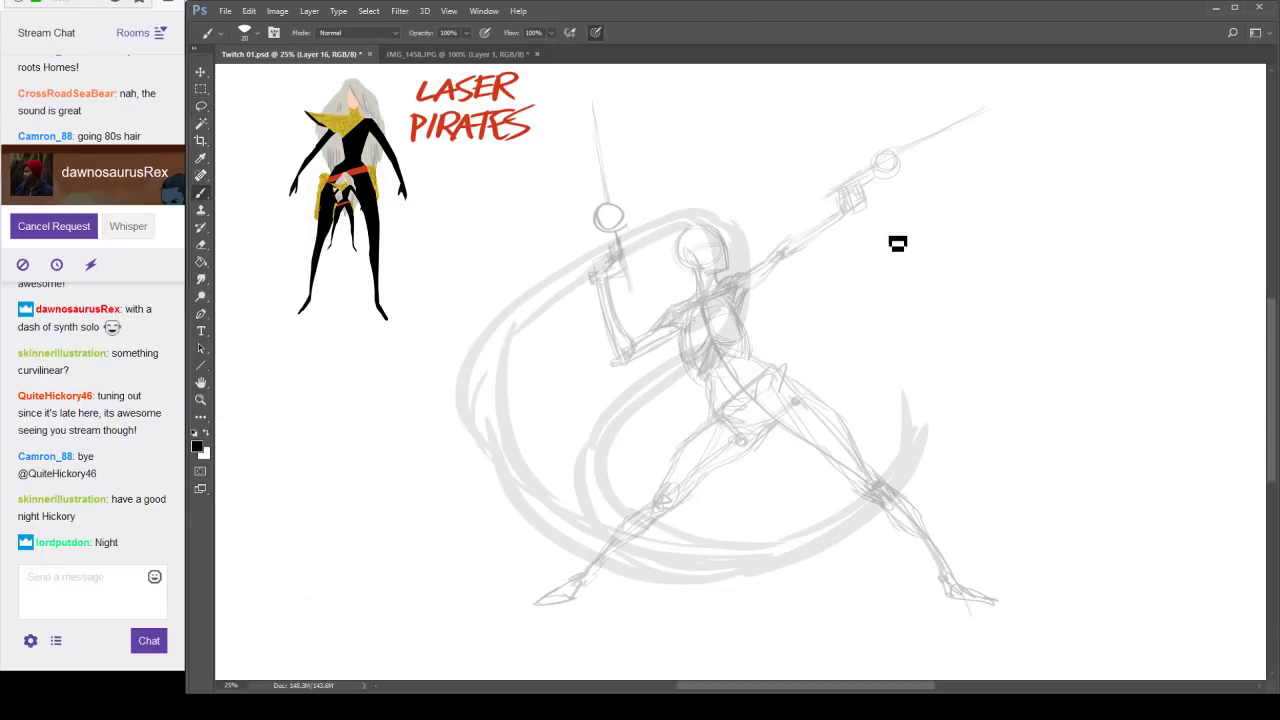
mouse_move(640, 260)
mouse_down()
mouse_move(846, 334)
mouse_move(891, 309)
mouse_up()
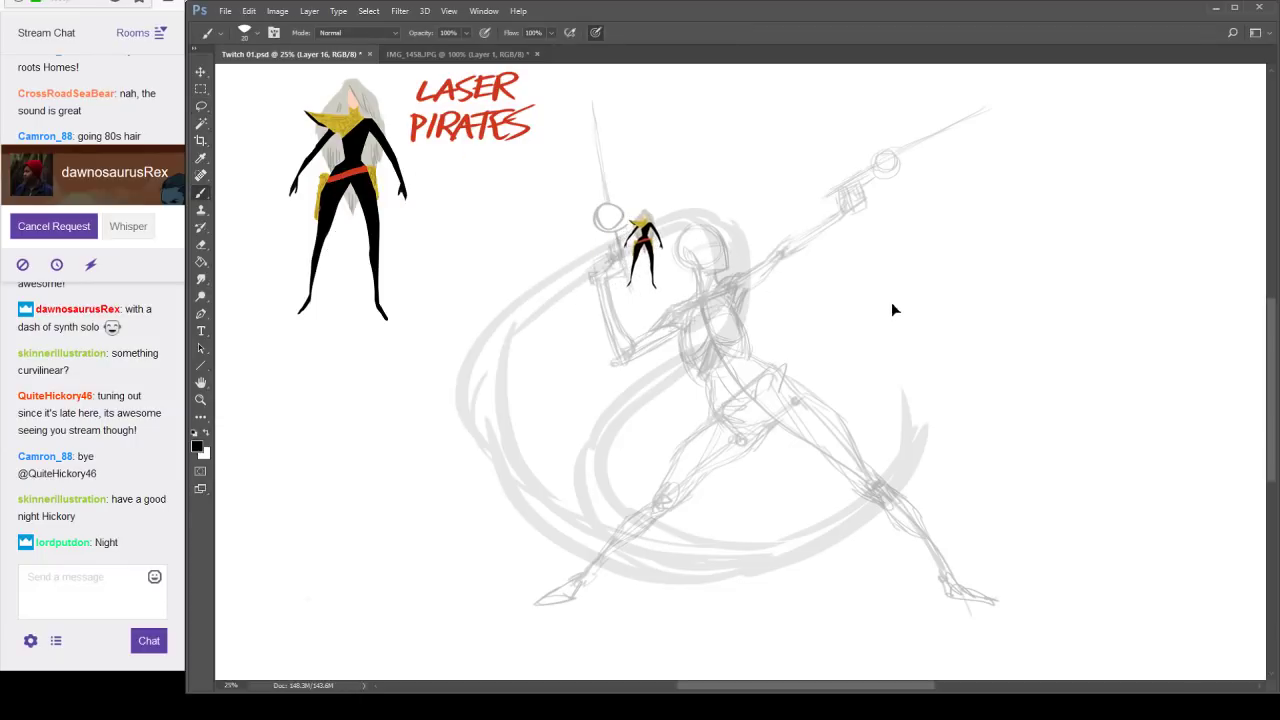
Shrink the thumbnail figure a bit more and move it up into the space beside the sketch's head.
ctrl+click(777, 274)
ctrl+click(785, 275)
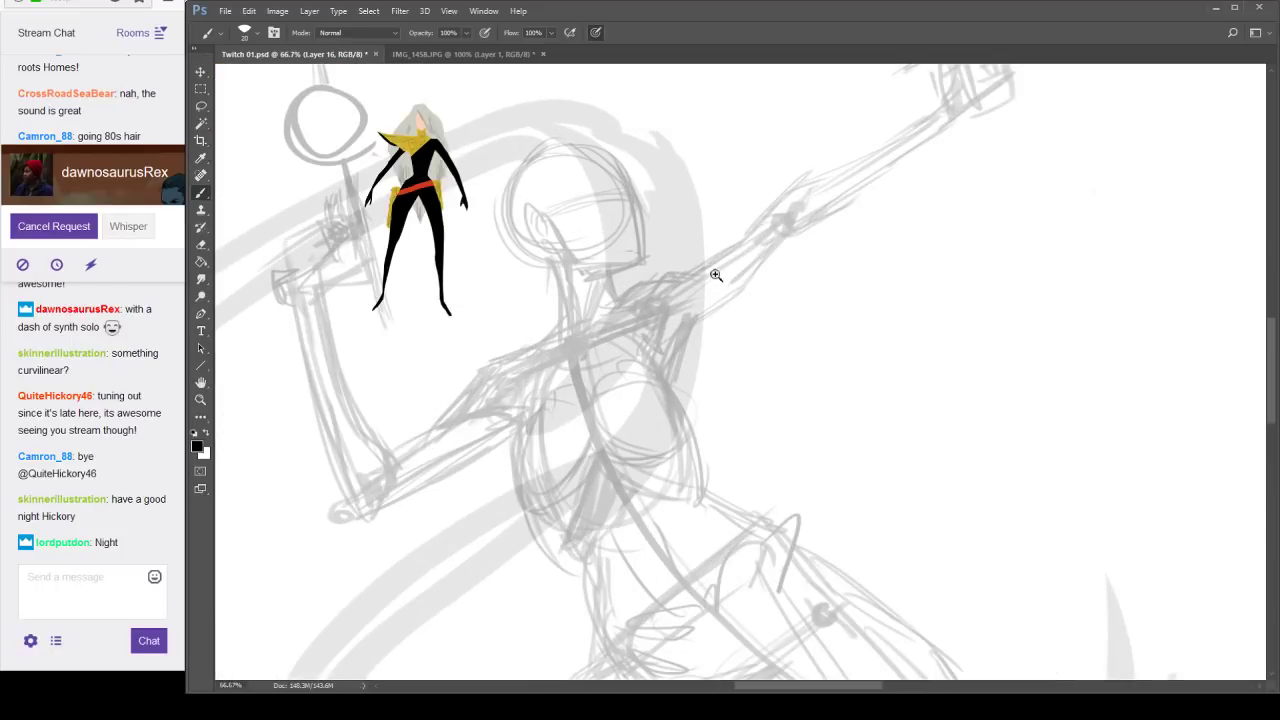
drag(714, 266, 792, 387)
ctrl+click(751, 368)
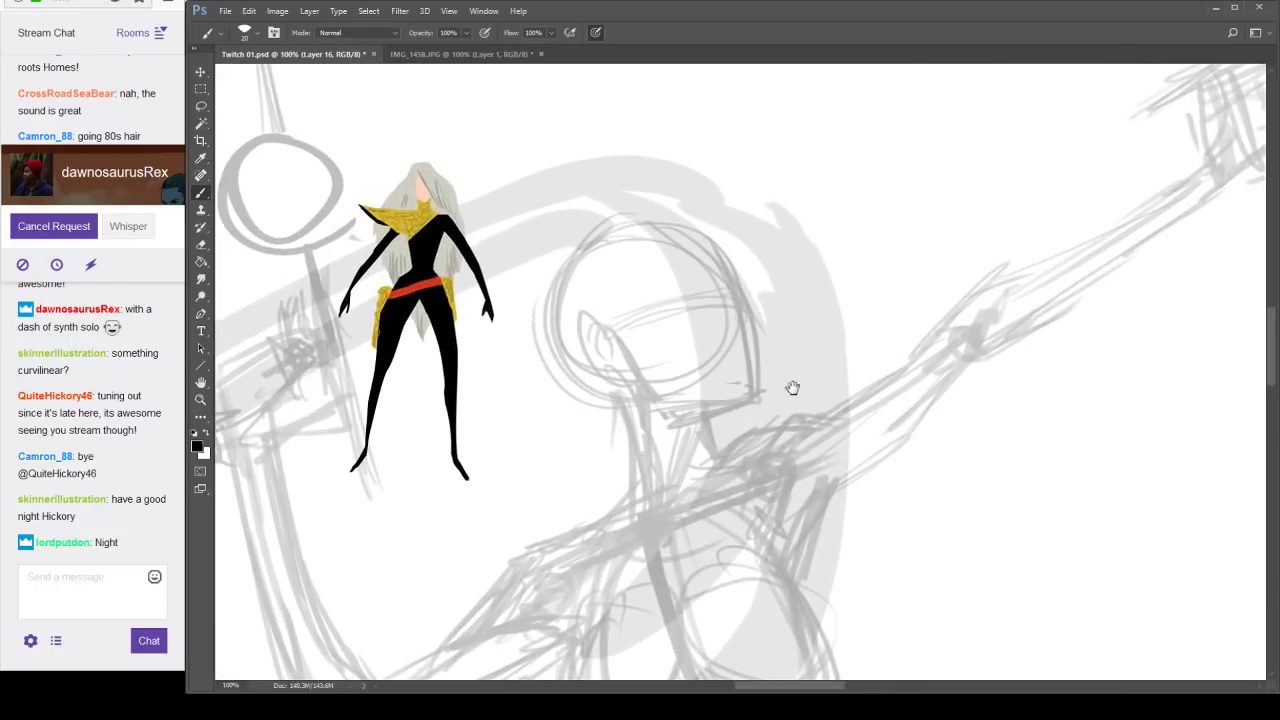
key(ctrl+t)
drag(490, 177, 475, 213)
key(Return)
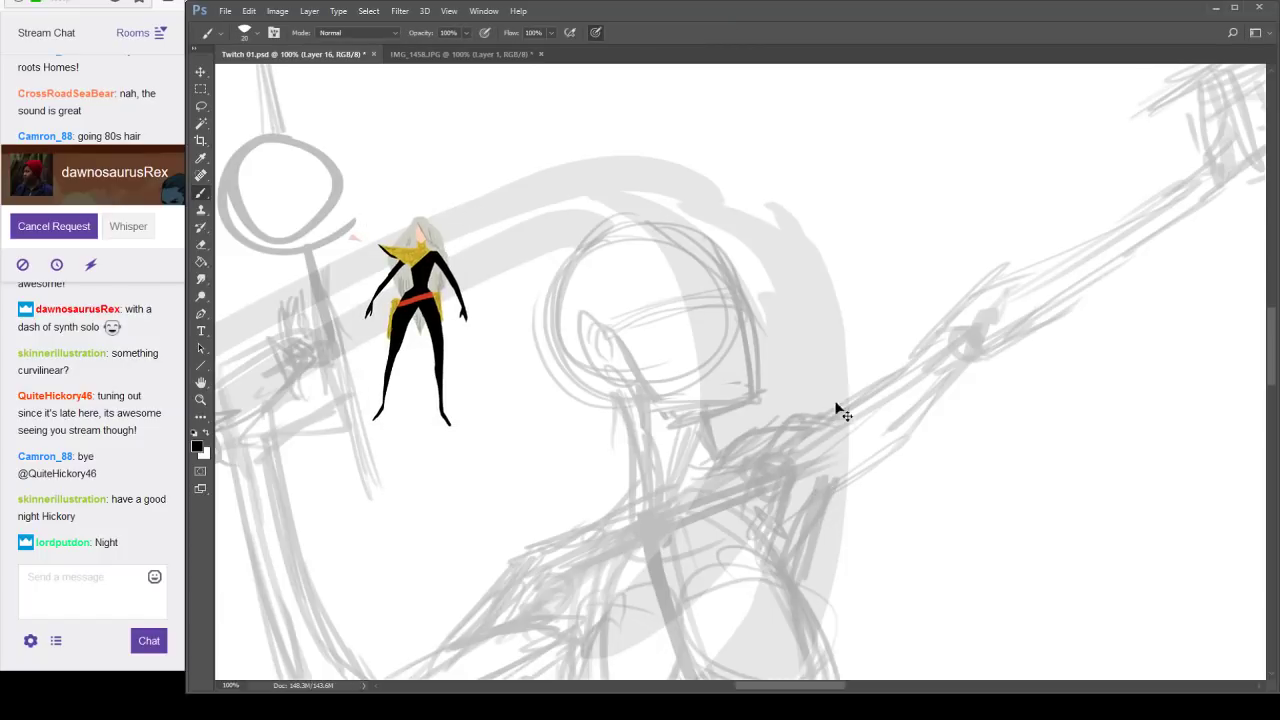
ctrl+drag(836, 408, 813, 304)
On a new layer, draw the head in black over the faint sketch: cheek plane, face profile, jawline, and ear.
click(1112, 226)
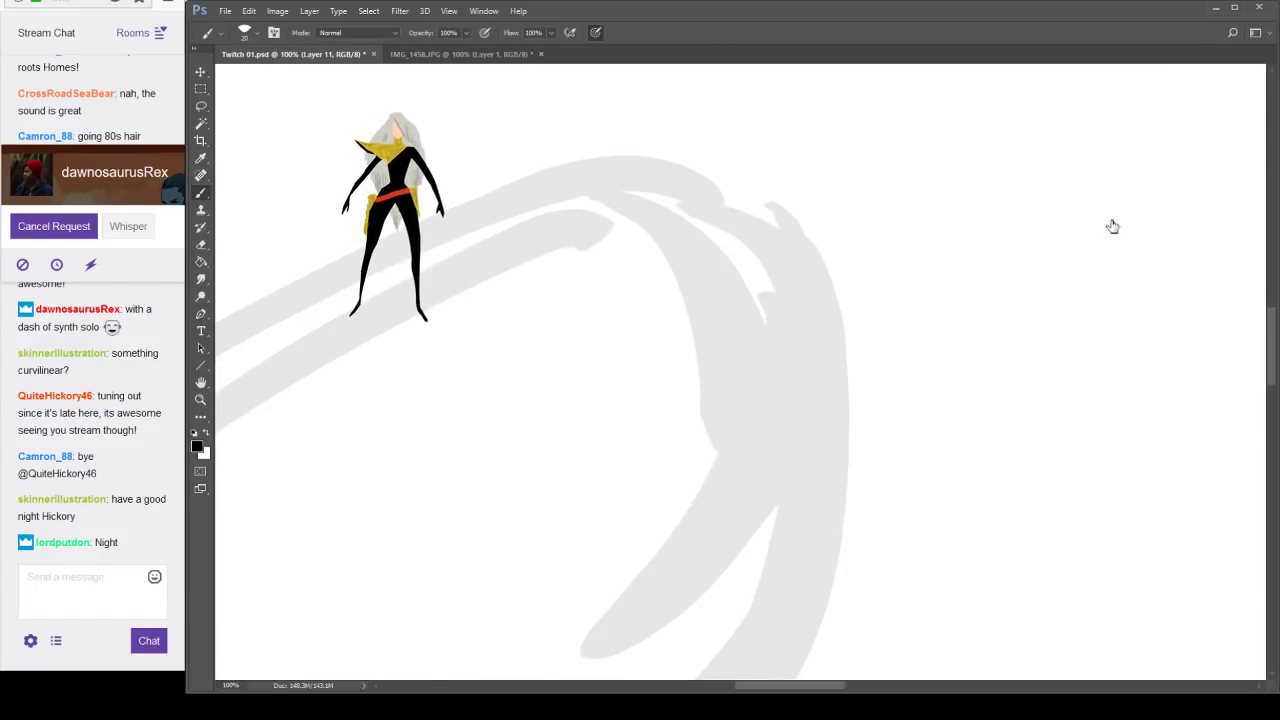
click(1112, 226)
click(1175, 217)
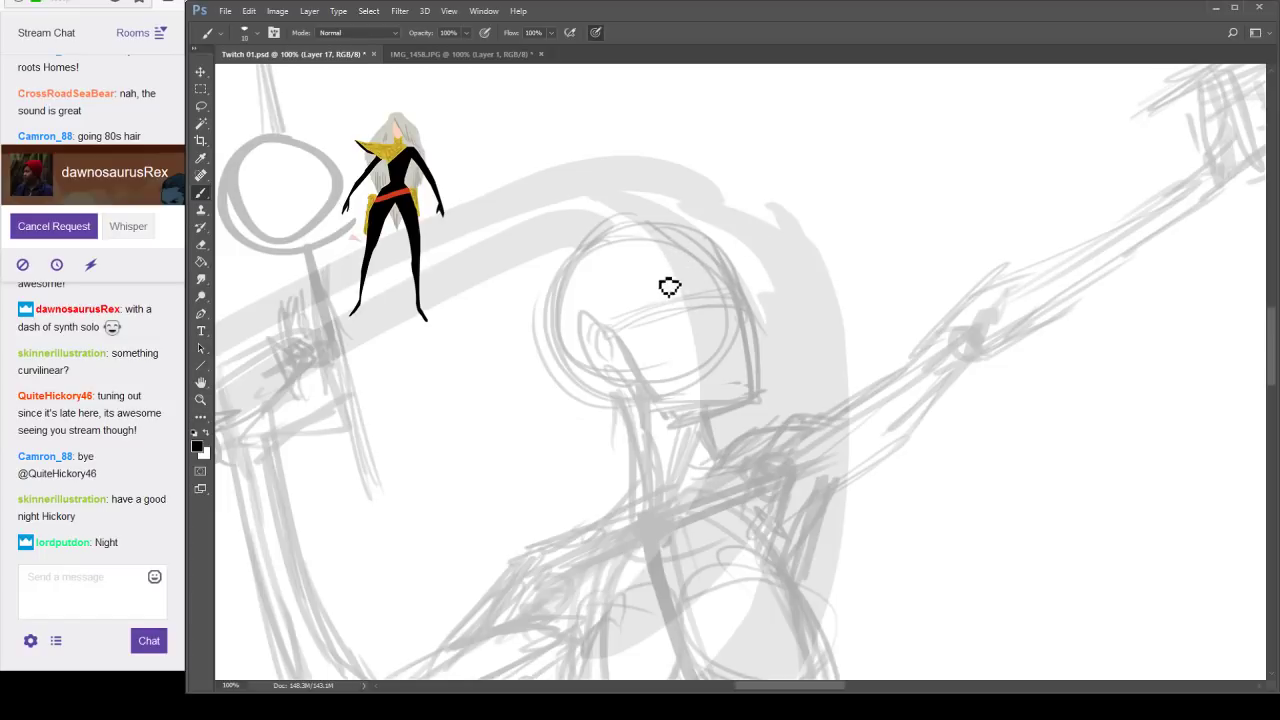
mouse_move(661, 242)
mouse_down()
mouse_move(681, 337)
mouse_move(667, 317)
mouse_move(714, 374)
mouse_up()
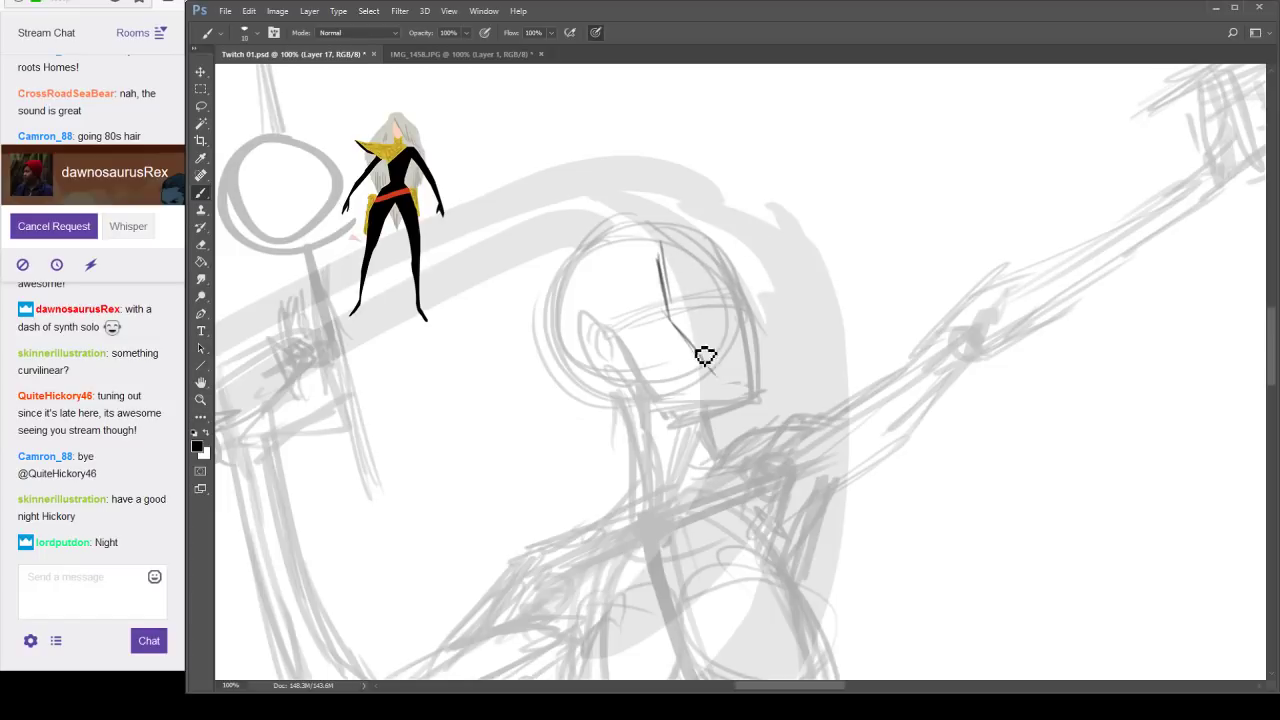
mouse_move(687, 234)
mouse_down()
mouse_move(765, 338)
mouse_move(757, 385)
mouse_up()
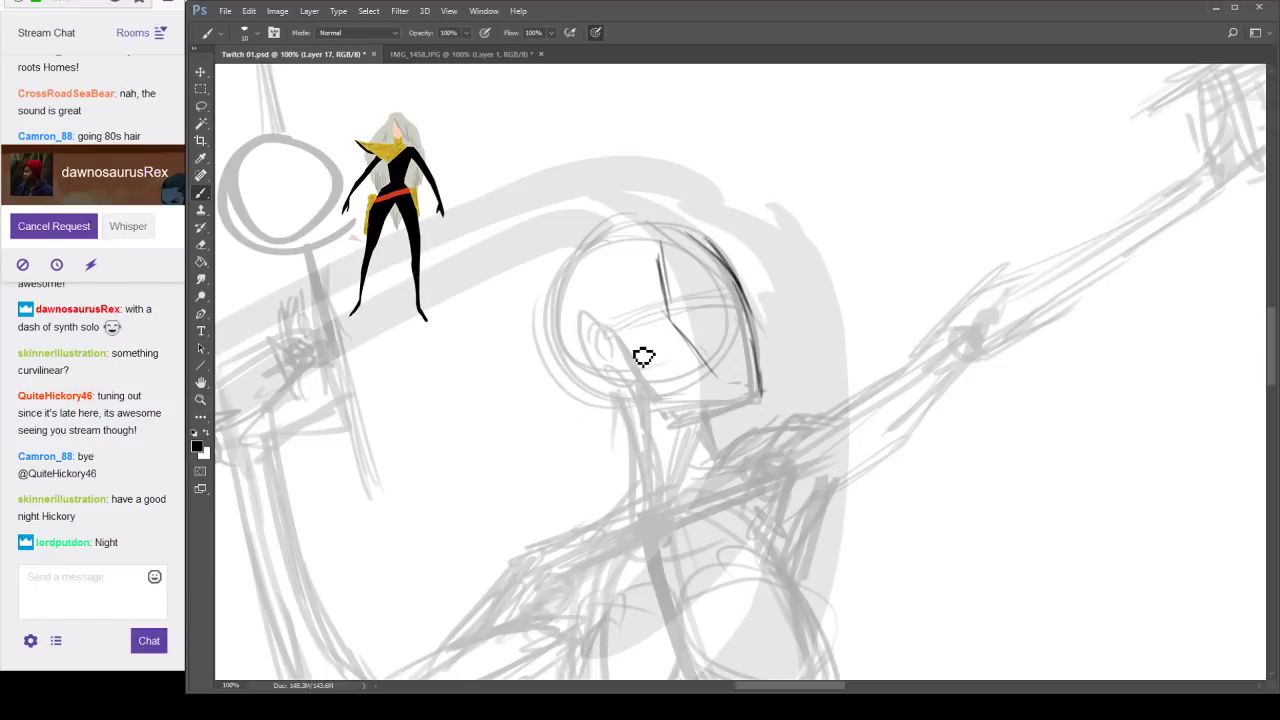
mouse_move(616, 335)
mouse_down()
mouse_move(682, 426)
mouse_move(729, 395)
mouse_move(673, 405)
mouse_move(773, 405)
mouse_move(720, 426)
mouse_up()
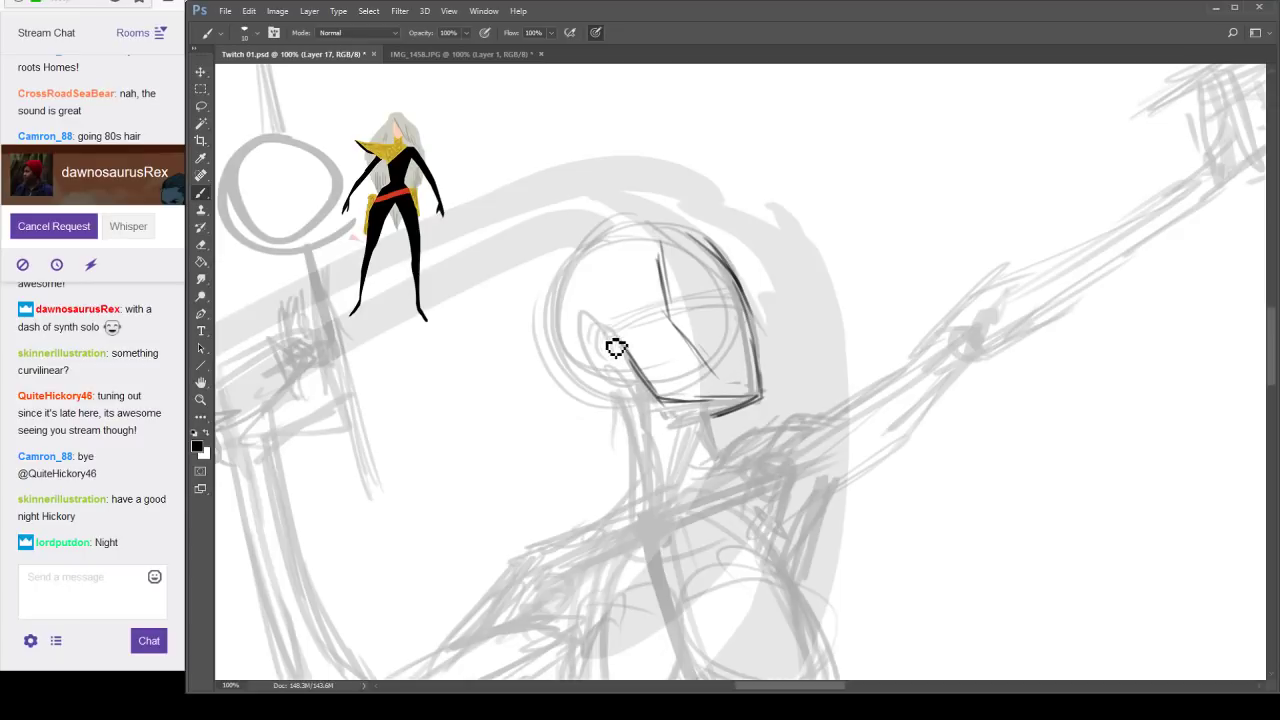
mouse_move(587, 319)
mouse_down()
mouse_move(594, 369)
mouse_move(629, 374)
mouse_move(612, 335)
mouse_up()
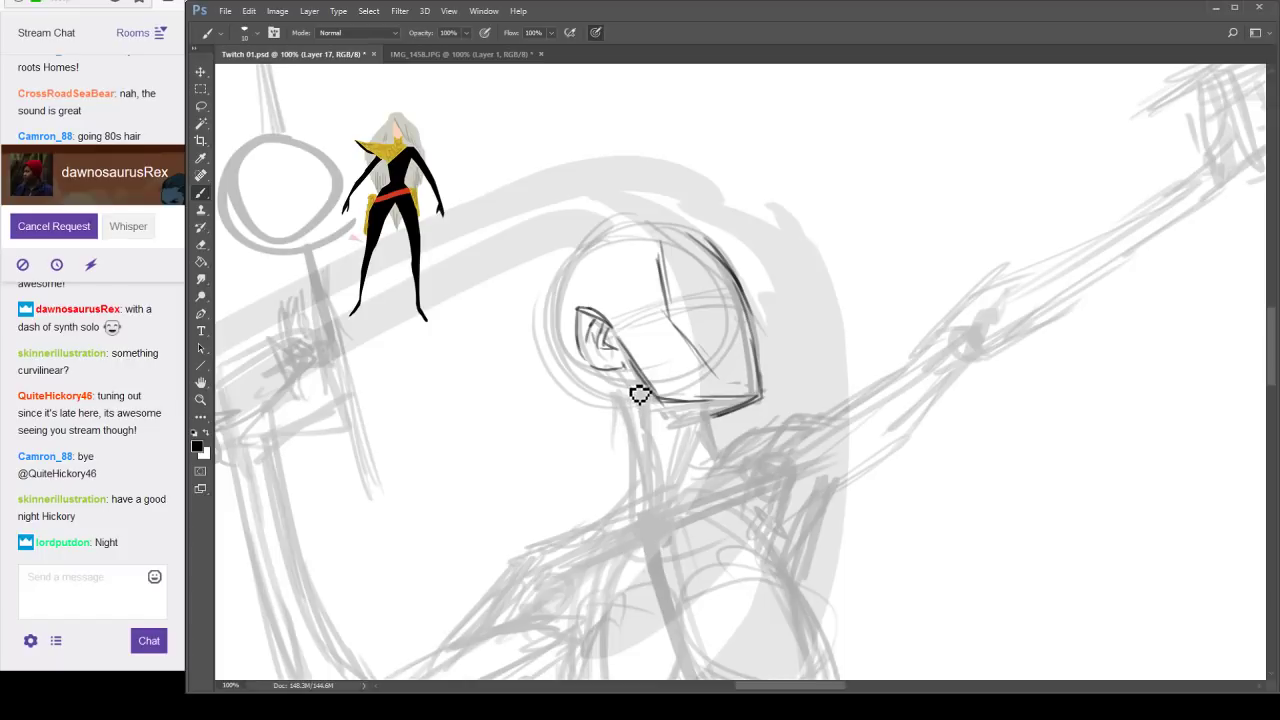
Draw the collarbones and both shoulder muscles in black over the sketch, including the upper-arm contours.
mouse_move(671, 508)
mouse_down()
mouse_move(665, 527)
mouse_move(615, 535)
mouse_move(726, 477)
mouse_move(743, 449)
mouse_up()
mouse_move(931, 503)
mouse_down()
mouse_move(926, 376)
mouse_move(901, 426)
mouse_up()
mouse_move(705, 405)
mouse_down()
mouse_move(746, 357)
mouse_move(817, 328)
mouse_up()
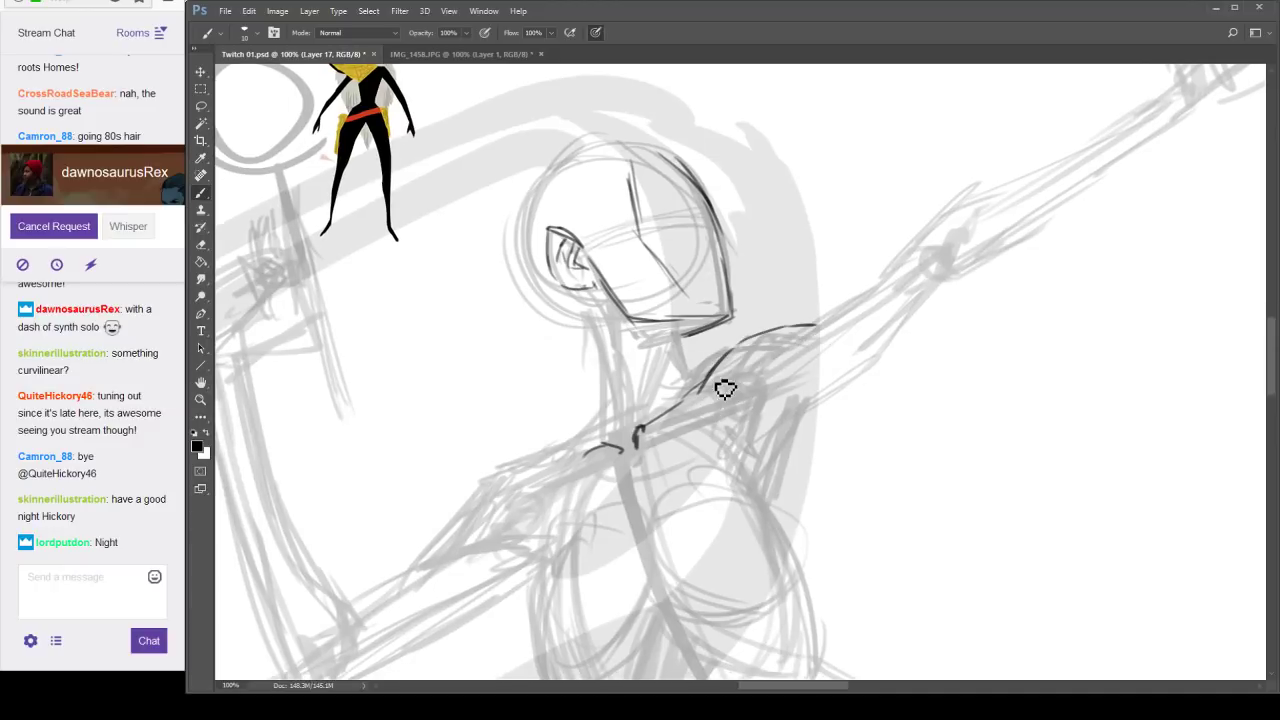
mouse_move(708, 409)
mouse_down()
mouse_move(743, 391)
mouse_move(757, 400)
mouse_up()
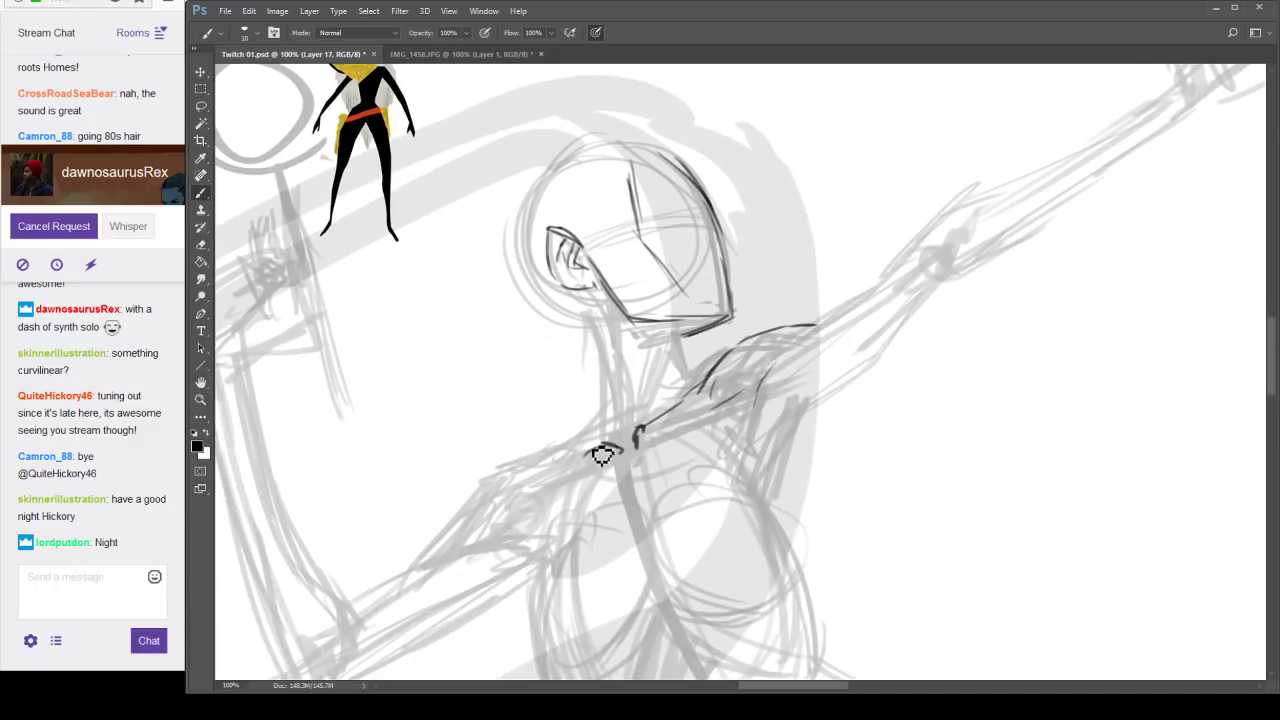
mouse_move(603, 453)
mouse_down()
mouse_move(507, 480)
mouse_move(449, 534)
mouse_up()
drag(540, 490, 521, 523)
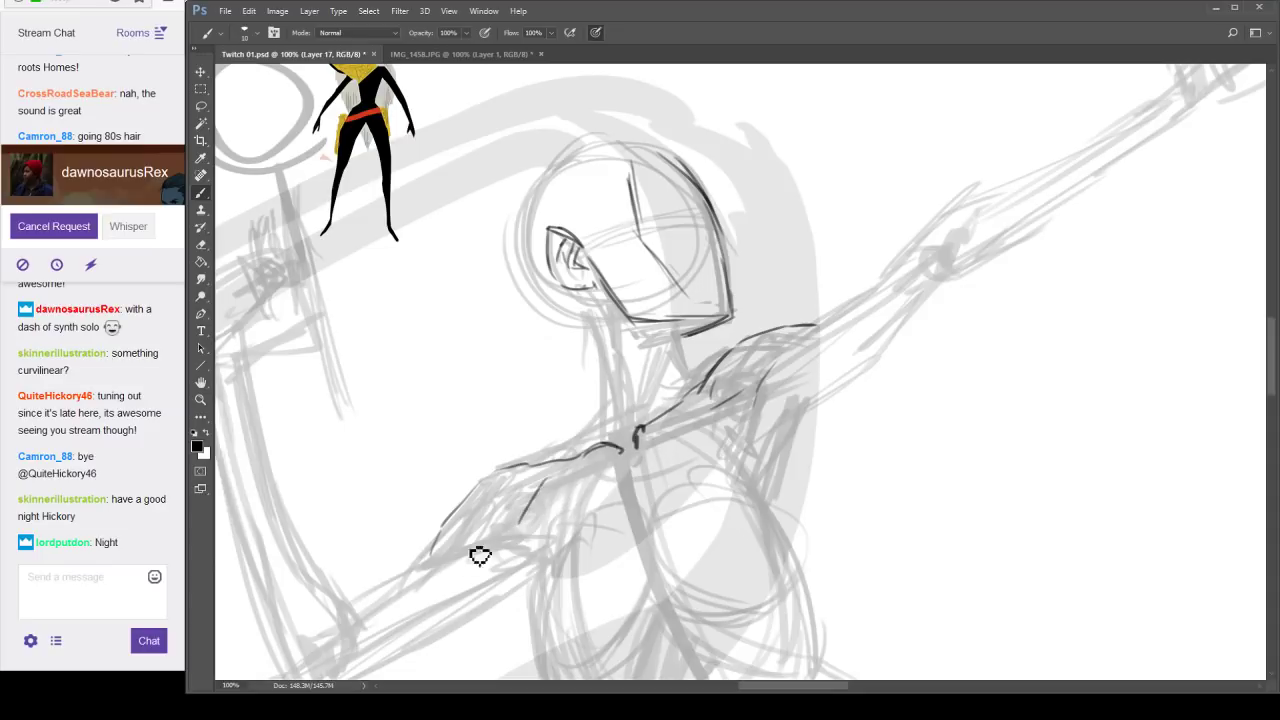
drag(432, 554, 555, 548)
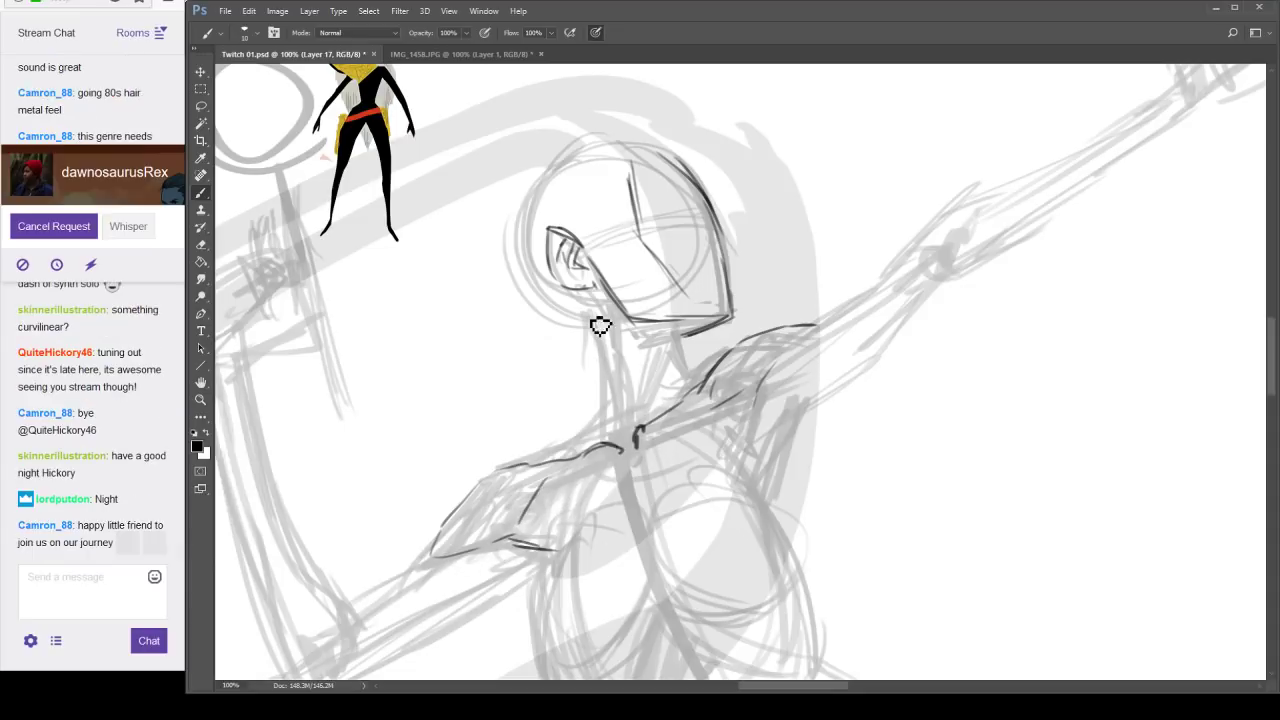
Draw the neck in black: the muscles running from the ear to the collarbones, the throat, and the nape sloping into the shoulder.
mouse_move(577, 285)
mouse_down()
mouse_move(603, 374)
mouse_move(585, 348)
mouse_up()
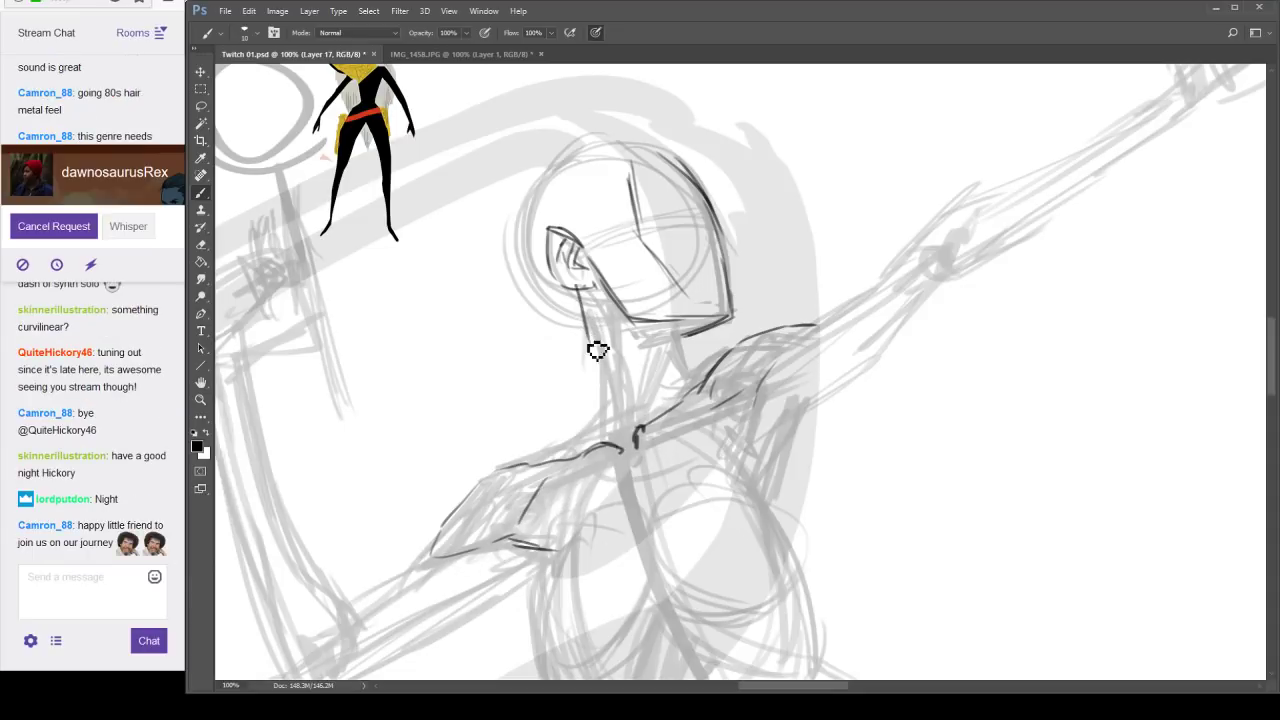
mouse_move(581, 296)
mouse_down()
mouse_move(625, 440)
mouse_move(618, 319)
mouse_move(630, 432)
mouse_up()
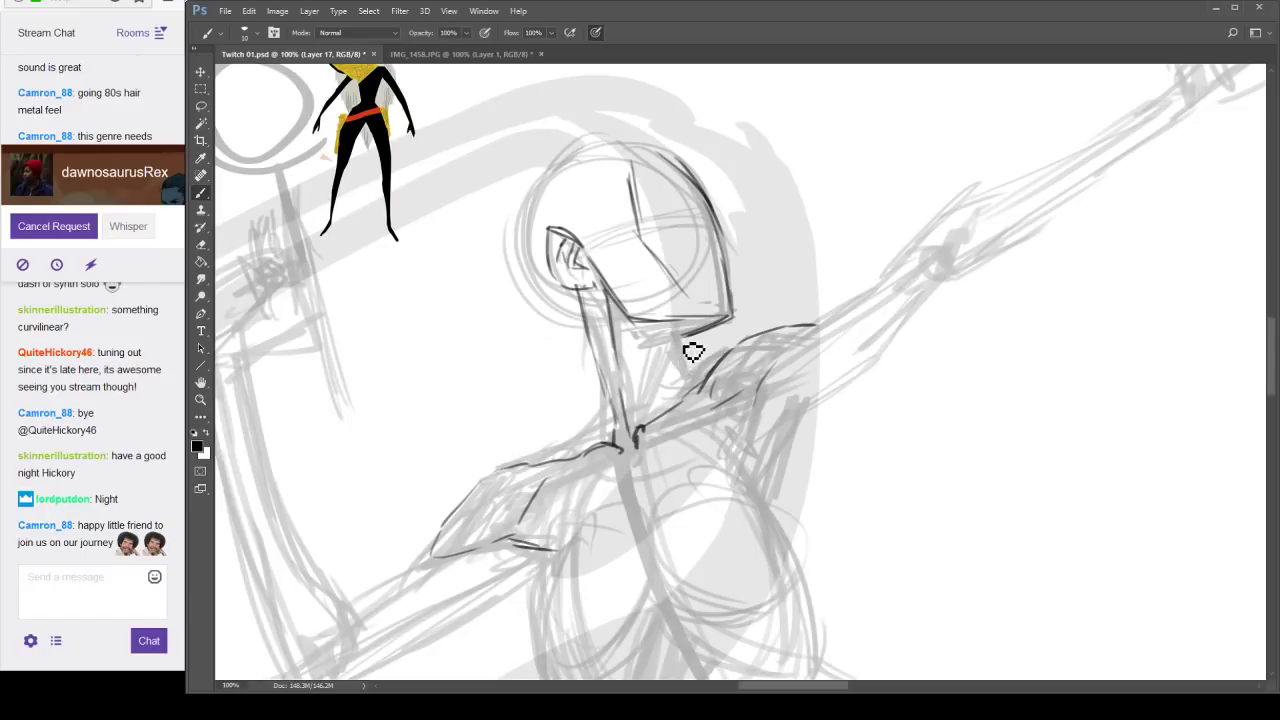
mouse_move(638, 436)
mouse_down()
mouse_move(693, 348)
mouse_move(679, 356)
mouse_move(675, 390)
mouse_move(713, 371)
mouse_up()
drag(718, 363, 702, 389)
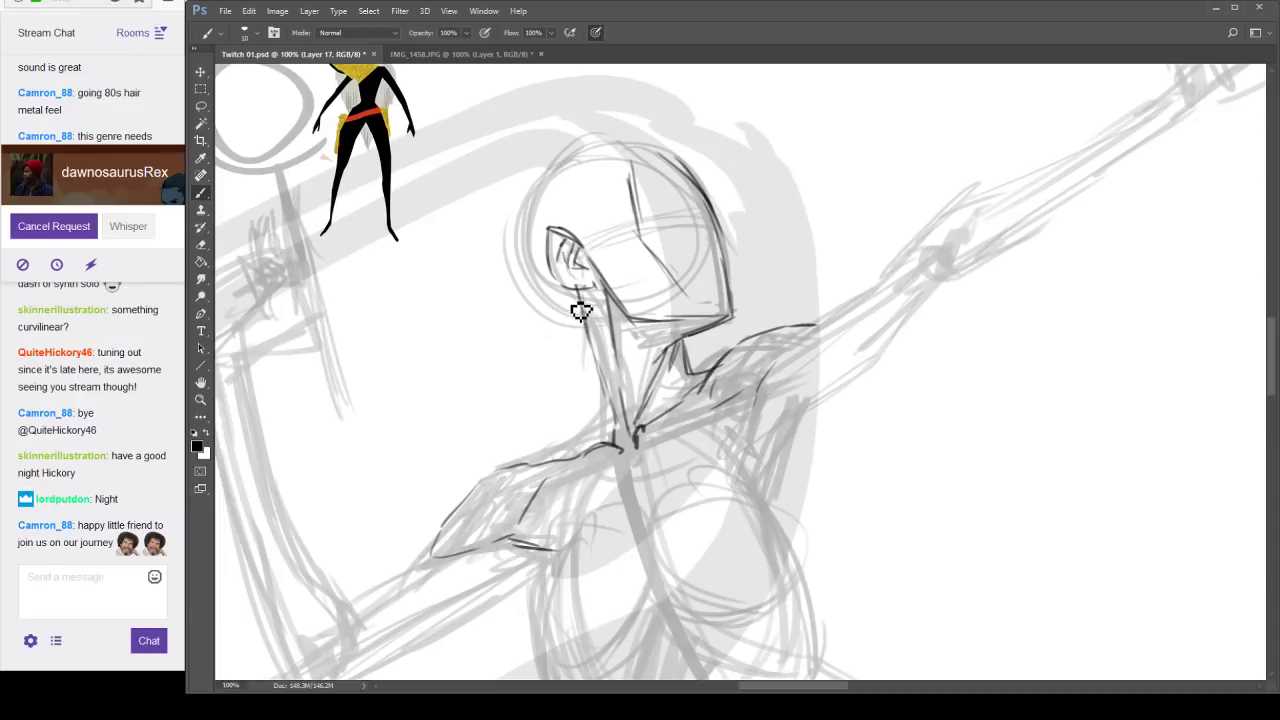
drag(575, 300, 585, 325)
mouse_move(569, 303)
mouse_down()
mouse_move(613, 398)
mouse_move(606, 425)
mouse_move(551, 463)
mouse_move(512, 468)
mouse_up()
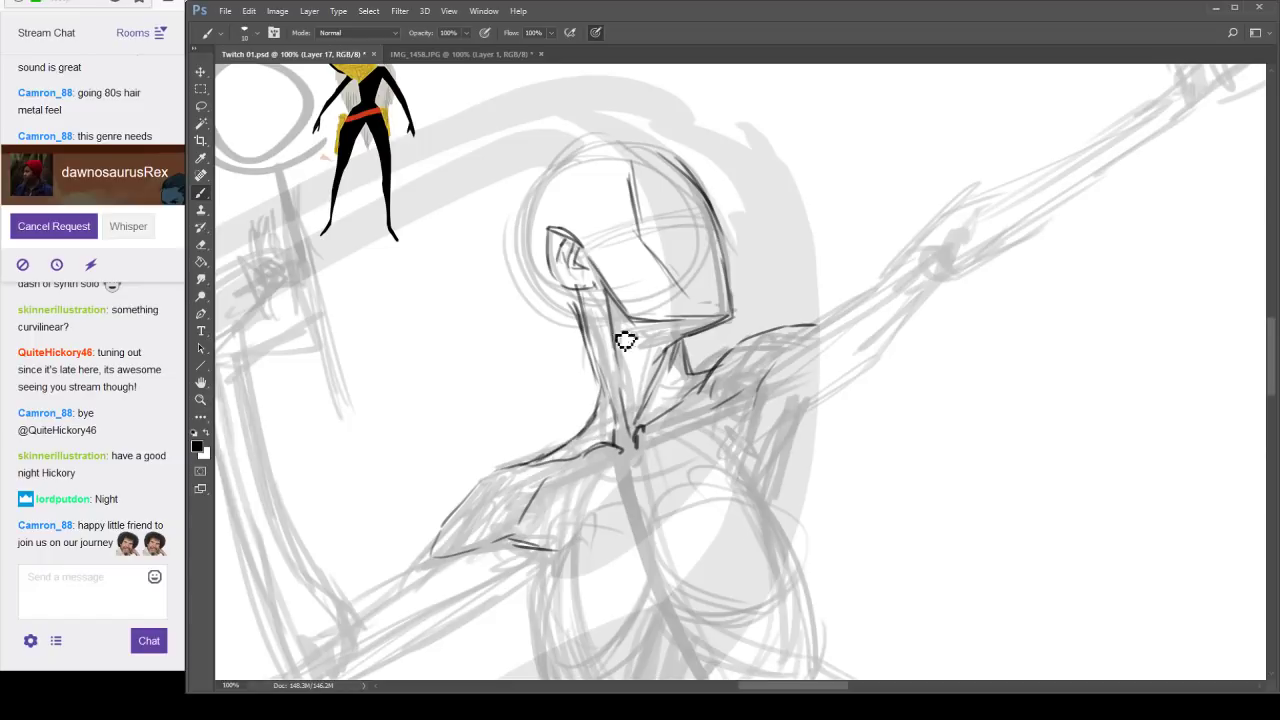
Outline the back and top of the skull, add the brow and eye, and erase and redraw the eye shape.
mouse_move(548, 275)
mouse_down()
mouse_move(586, 327)
mouse_move(528, 277)
mouse_move(551, 184)
mouse_move(647, 160)
mouse_move(730, 196)
mouse_up()
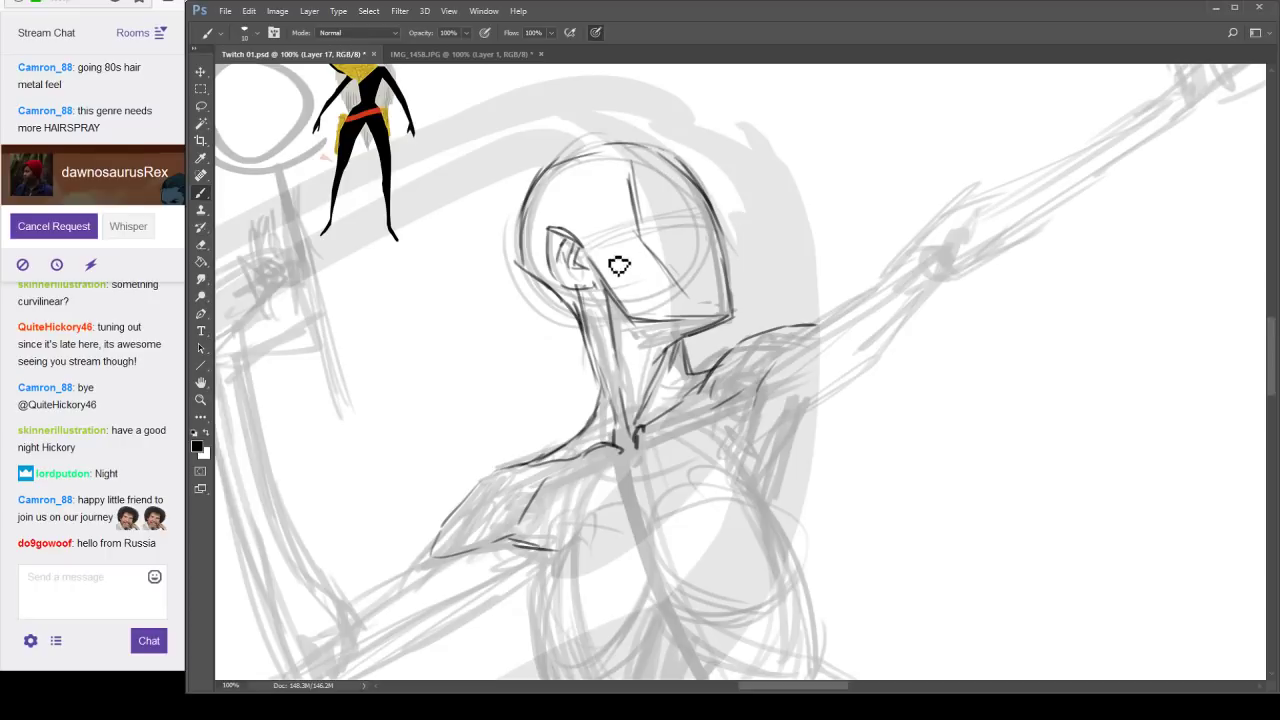
drag(597, 236, 715, 212)
mouse_move(686, 184)
mouse_down()
mouse_move(642, 187)
mouse_move(692, 188)
mouse_up()
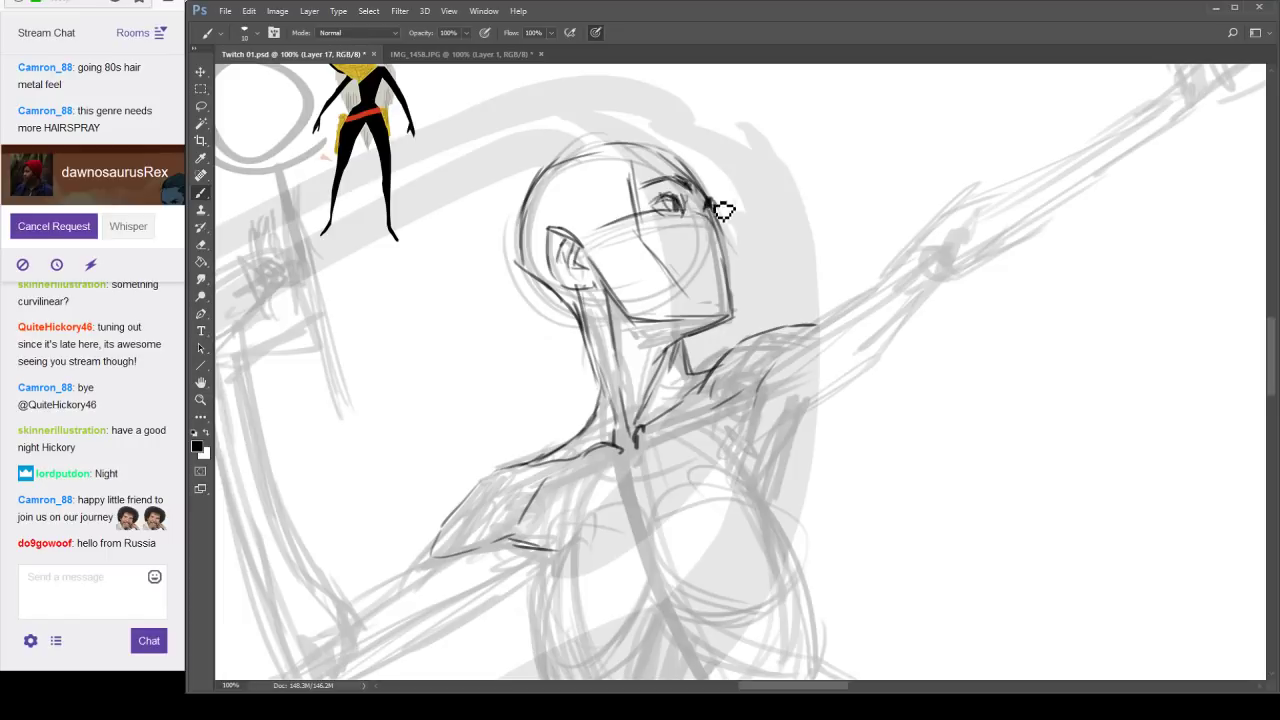
key(e)
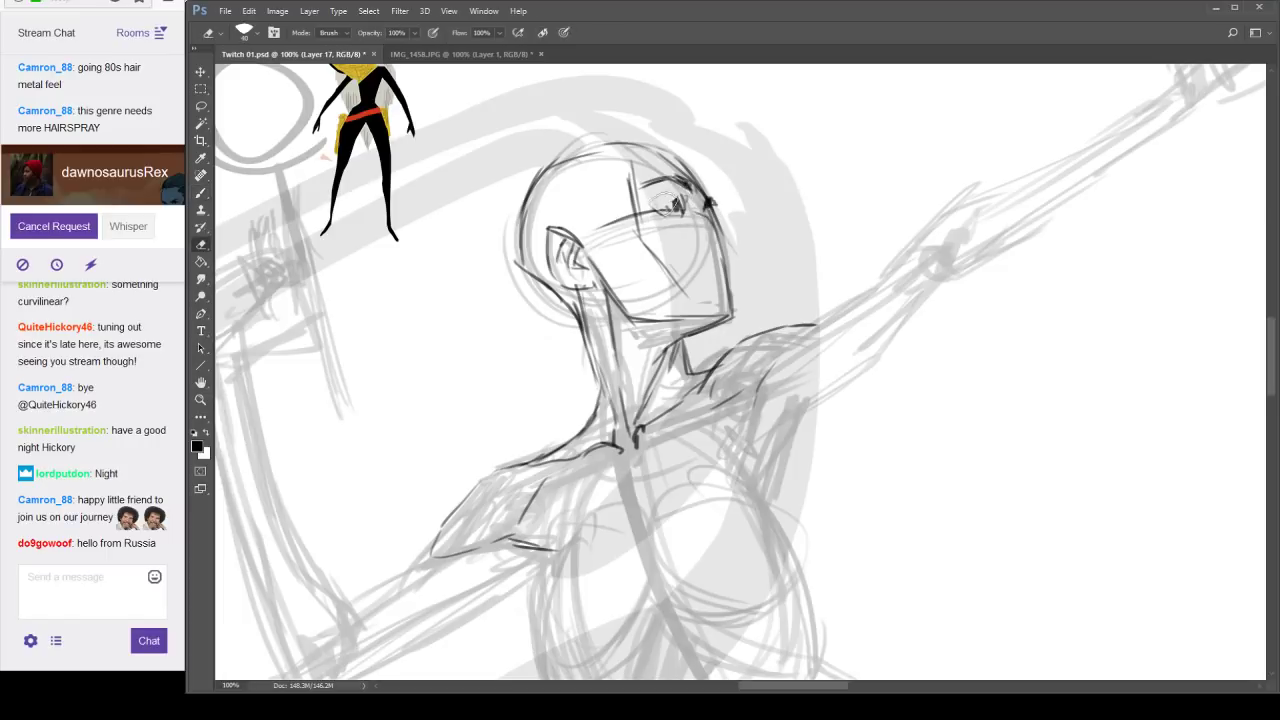
key(b)
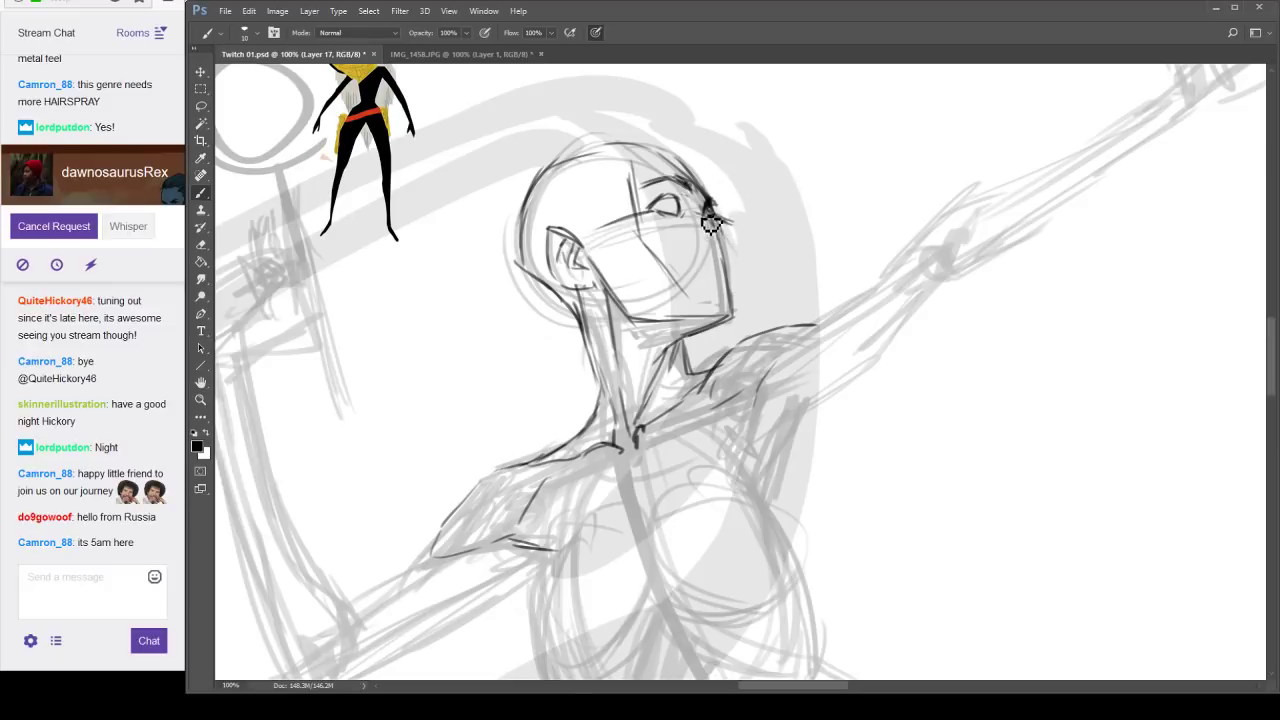
Clean up the nose bridge and eyebrow, draw the angular nose, and add lines for the mouth and cheekbone.
key(e)
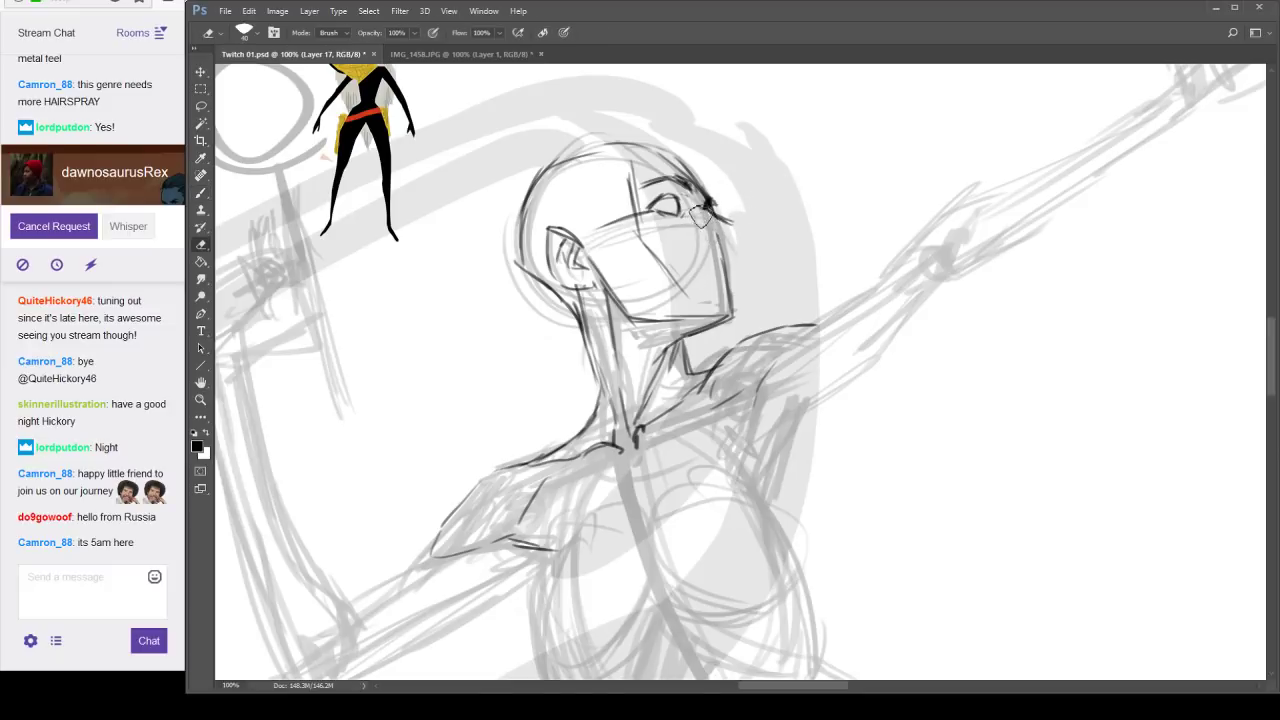
key(b)
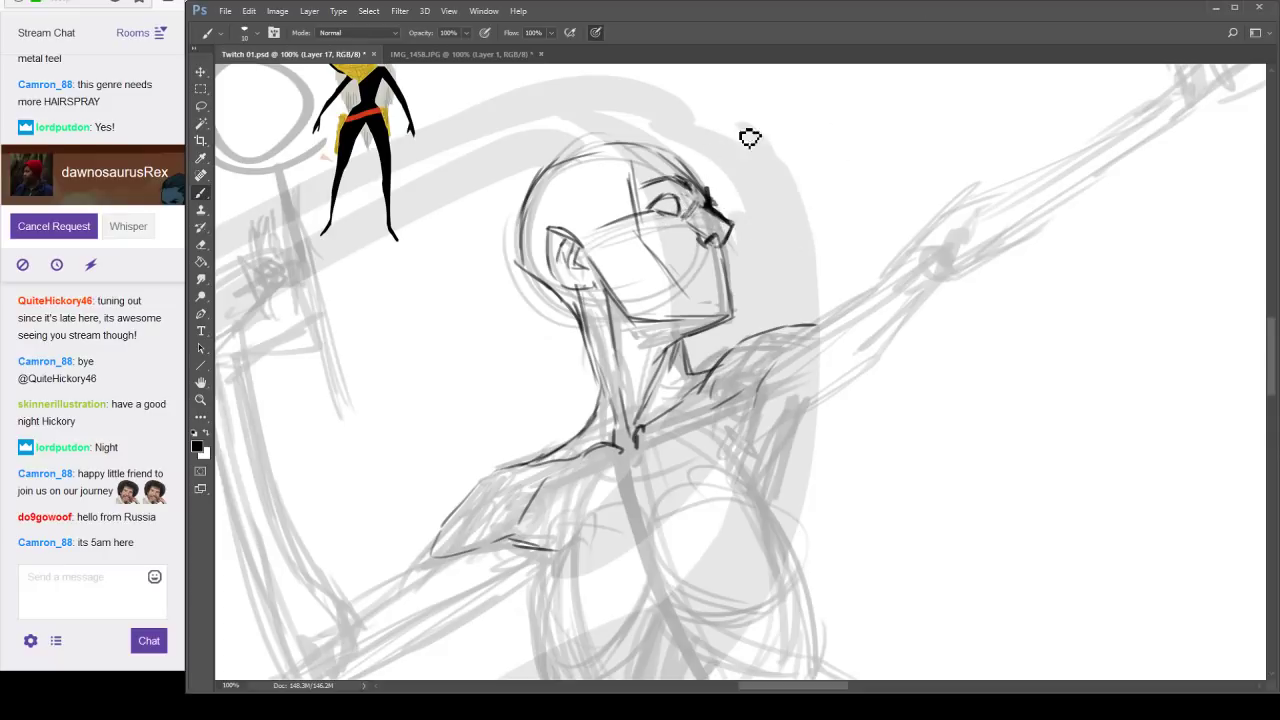
key(e)
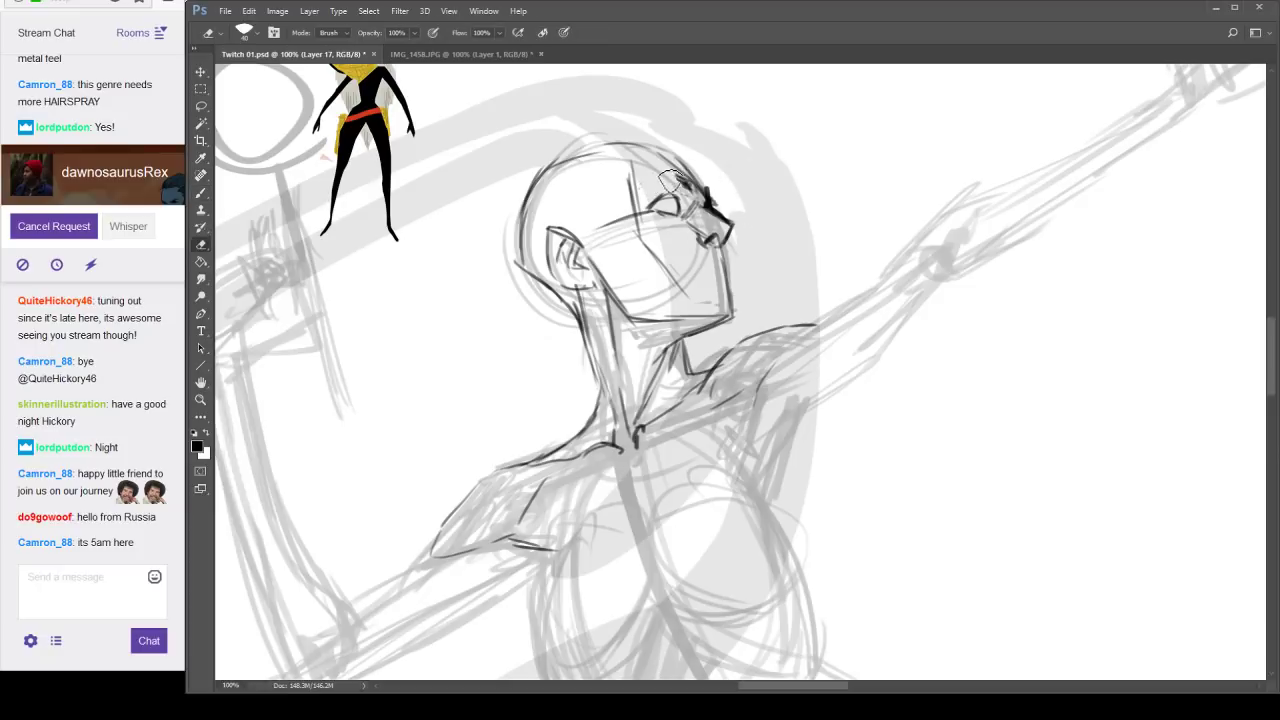
key(b)
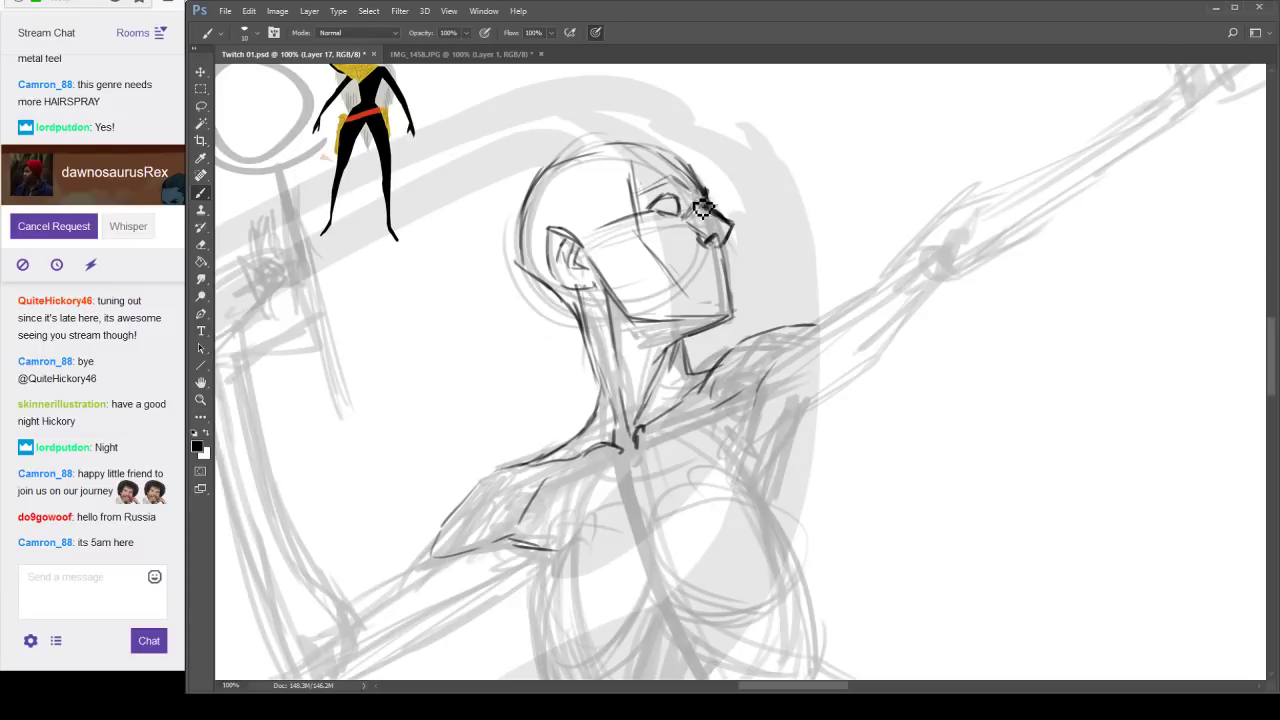
mouse_move(712, 244)
mouse_down()
mouse_move(731, 236)
mouse_move(690, 274)
mouse_up()
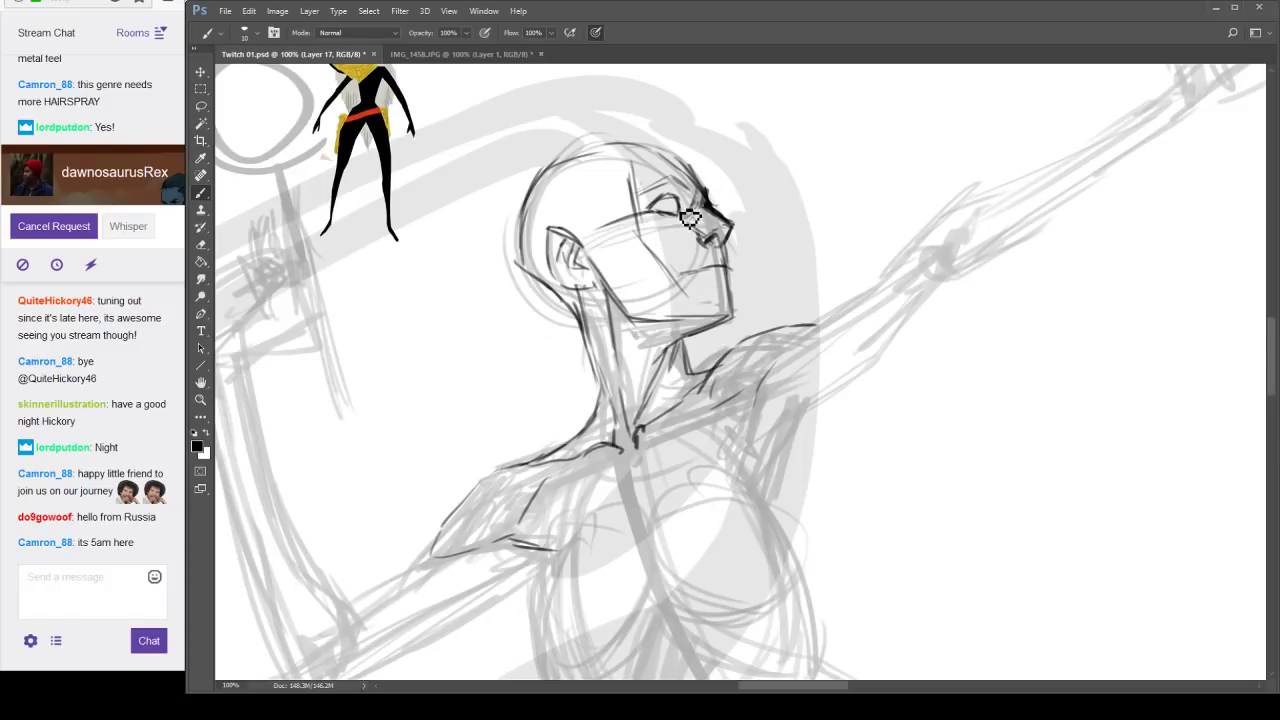
drag(622, 236, 648, 241)
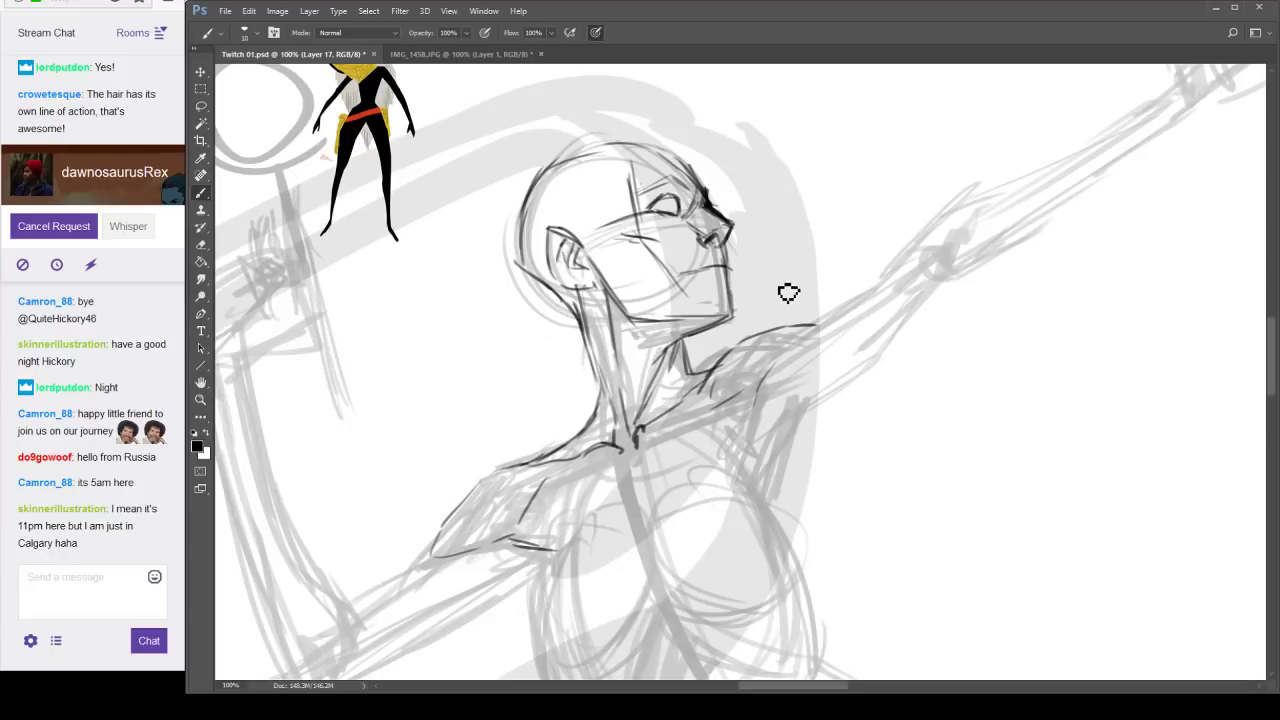
Add the temple and cheek plane lines to the head and darken the neck muscle lines.
click(1106, 224)
key(ctrl+comma)
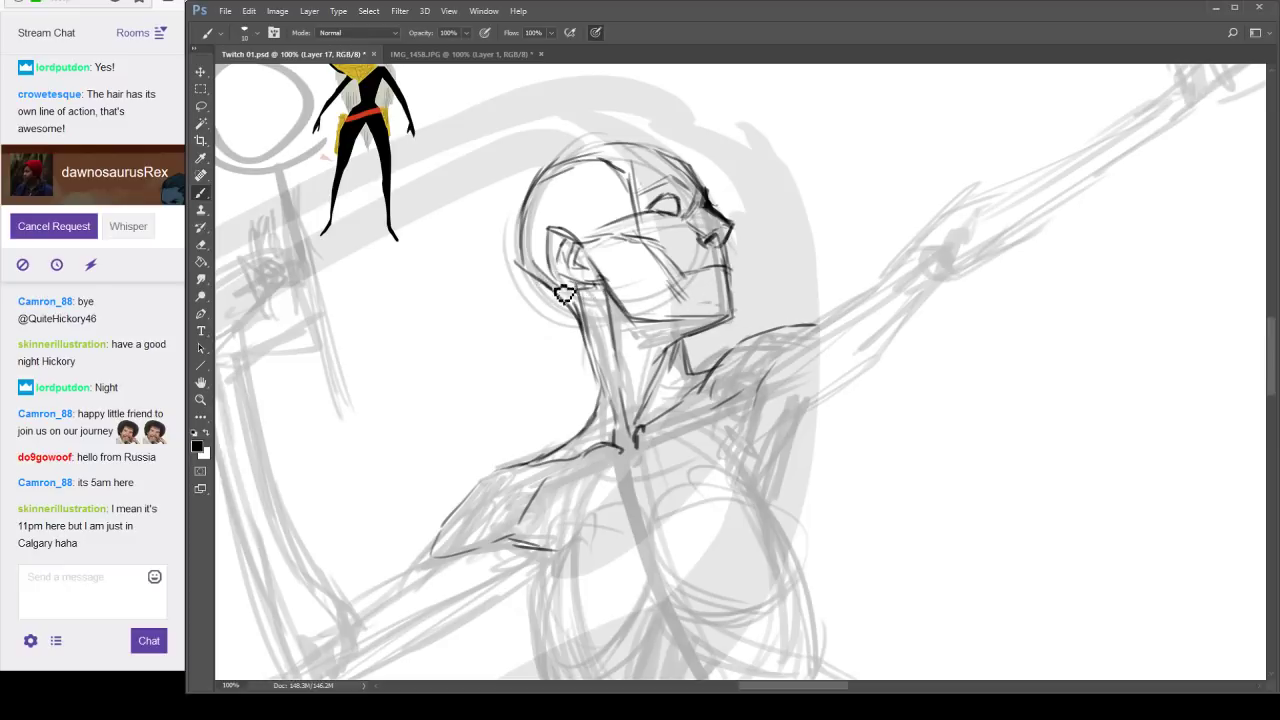
drag(600, 338, 637, 435)
drag(681, 352, 662, 403)
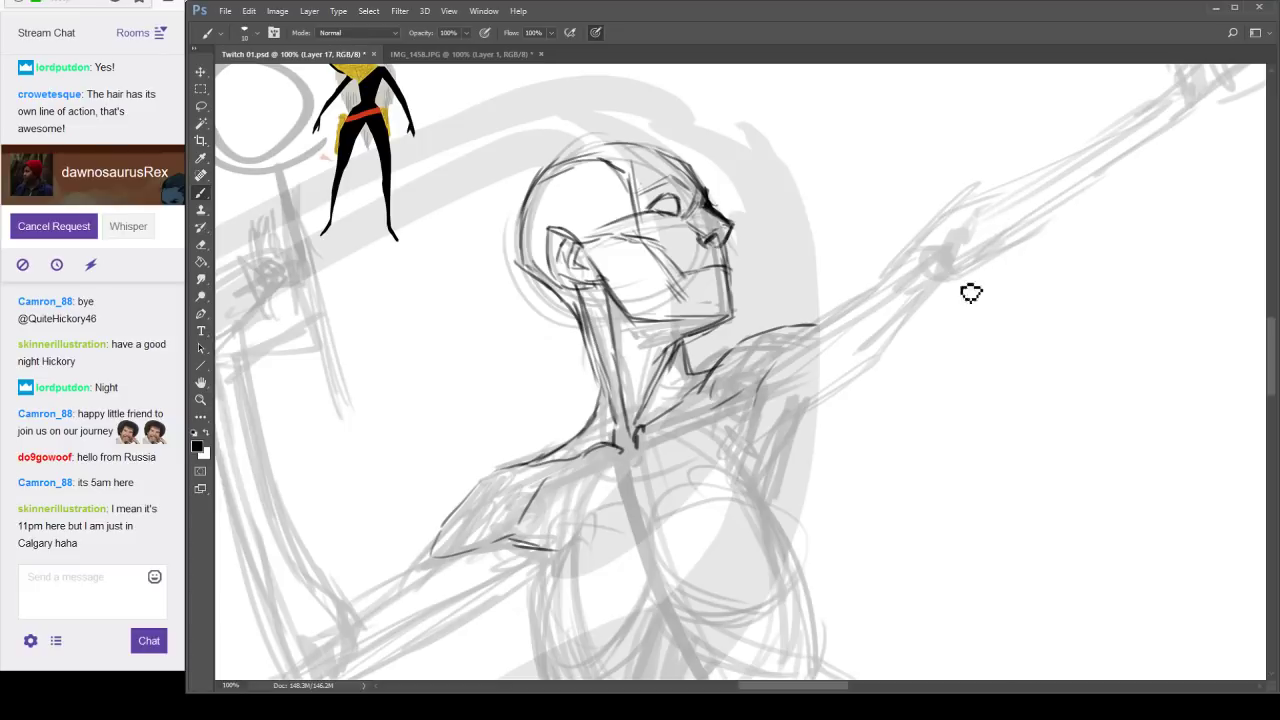
Draw the armpit and outer chest contour lines beneath both shoulders.
drag(711, 394, 674, 430)
drag(557, 468, 600, 478)
scroll(866, 400, down, 5)
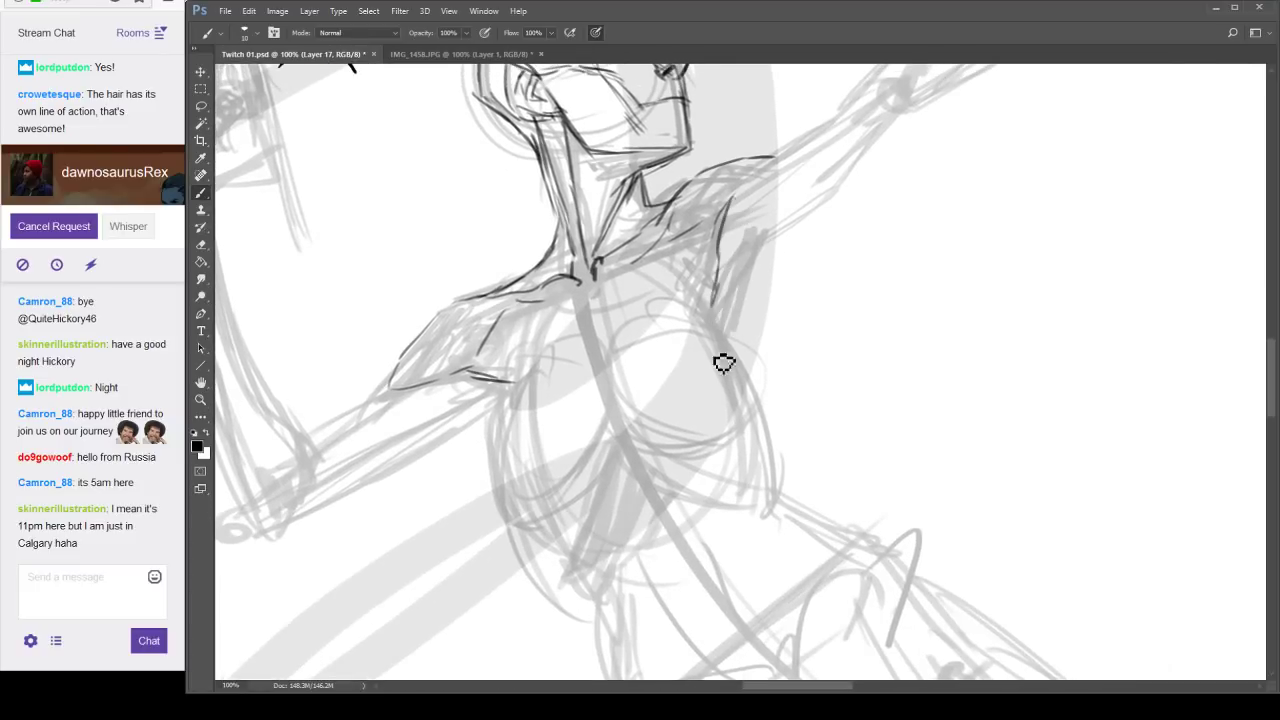
scroll(720, 360, up, 5)
drag(777, 399, 815, 366)
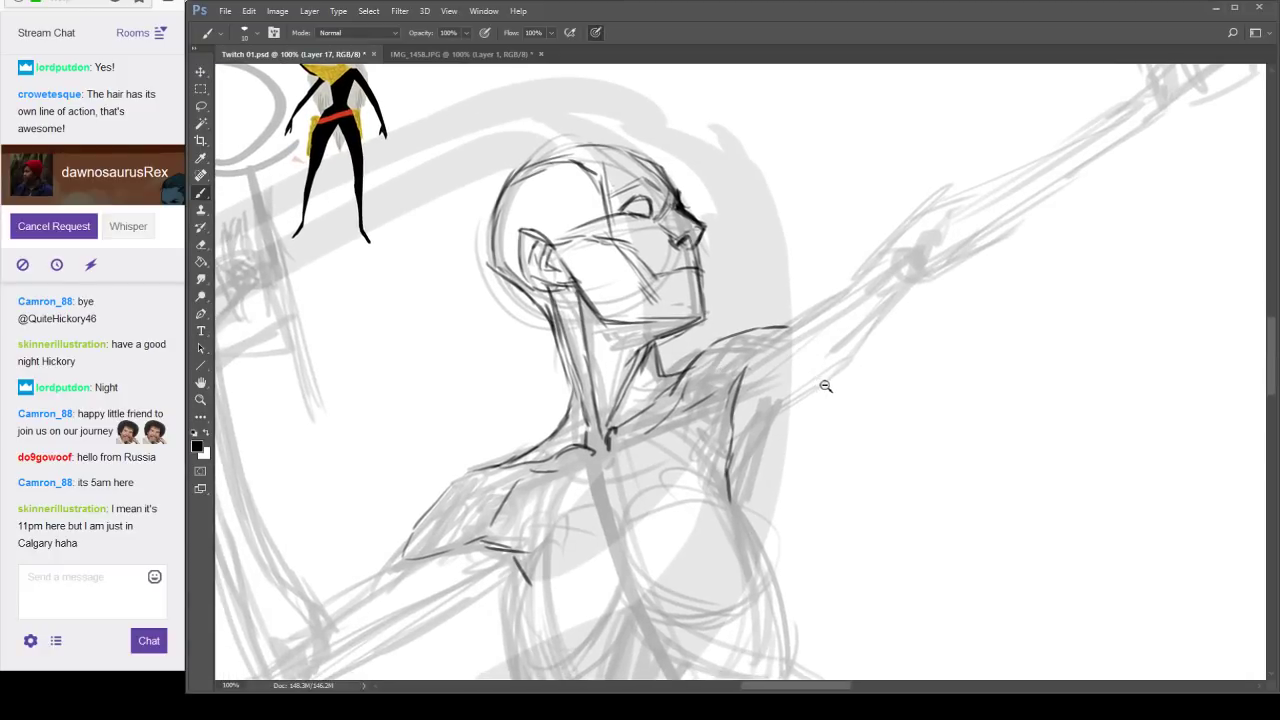
Rework the eye, eyebrow, and nose bridge with heavy black lines at close view.
key(e)
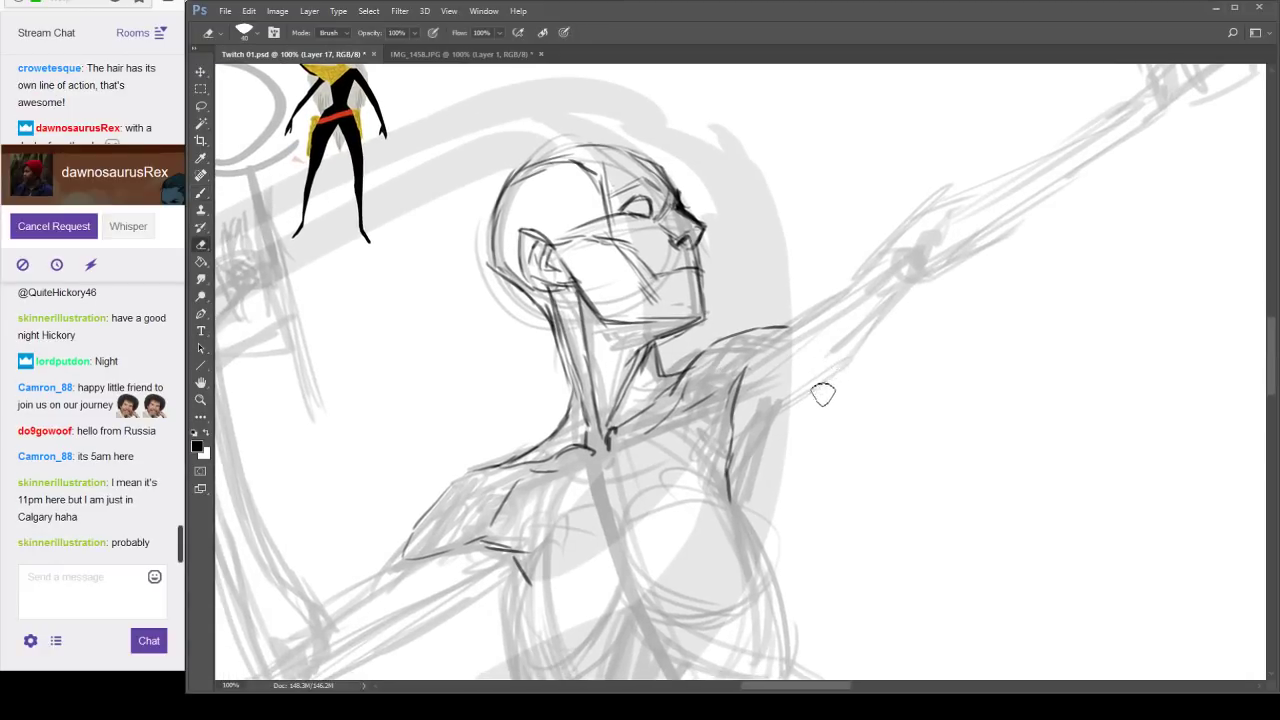
ctrl+click(703, 331)
mouse_move(709, 272)
mouse_down()
mouse_move(766, 420)
mouse_move(662, 375)
mouse_up()
key(b)
drag(836, 468, 712, 329)
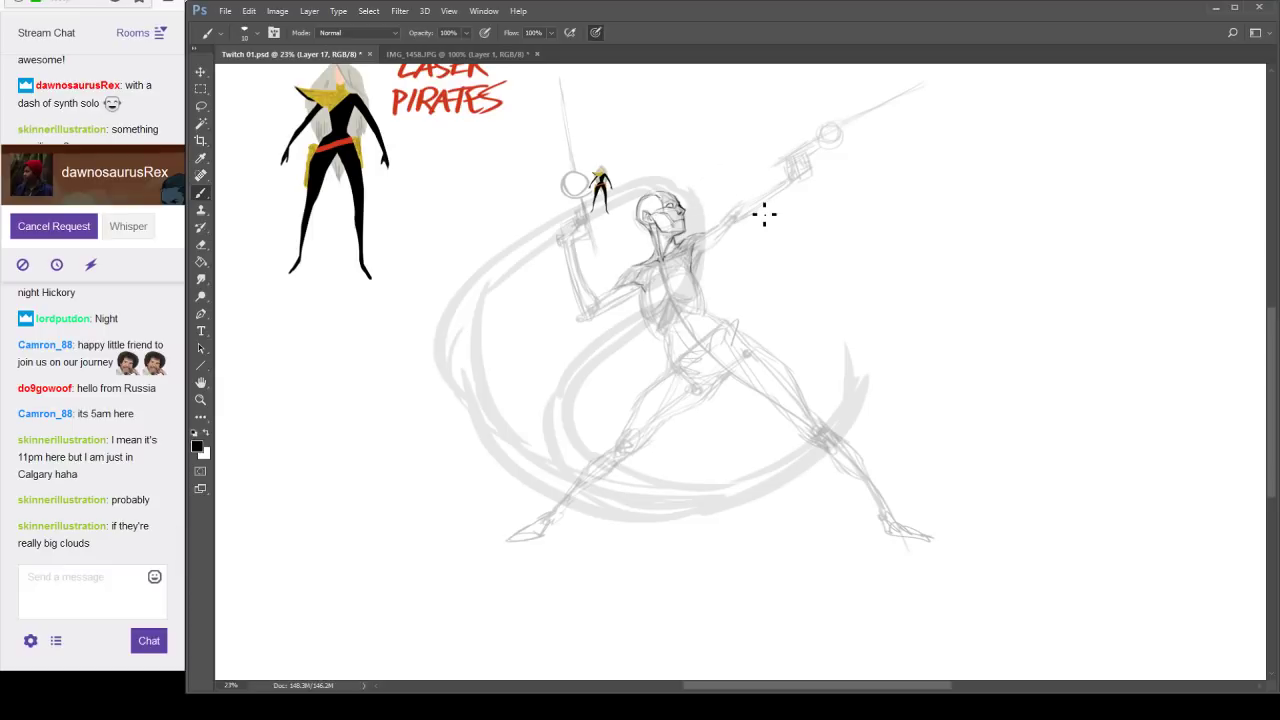
drag(679, 216, 848, 364)
mouse_move(761, 387)
mouse_down()
mouse_move(777, 354)
mouse_move(840, 420)
mouse_up()
mouse_move(566, 243)
mouse_down()
mouse_move(621, 224)
mouse_move(592, 227)
mouse_move(658, 266)
mouse_move(666, 257)
mouse_move(655, 270)
mouse_move(707, 265)
mouse_move(607, 232)
mouse_move(603, 262)
mouse_move(584, 271)
mouse_move(625, 257)
mouse_move(573, 284)
mouse_move(643, 288)
mouse_up()
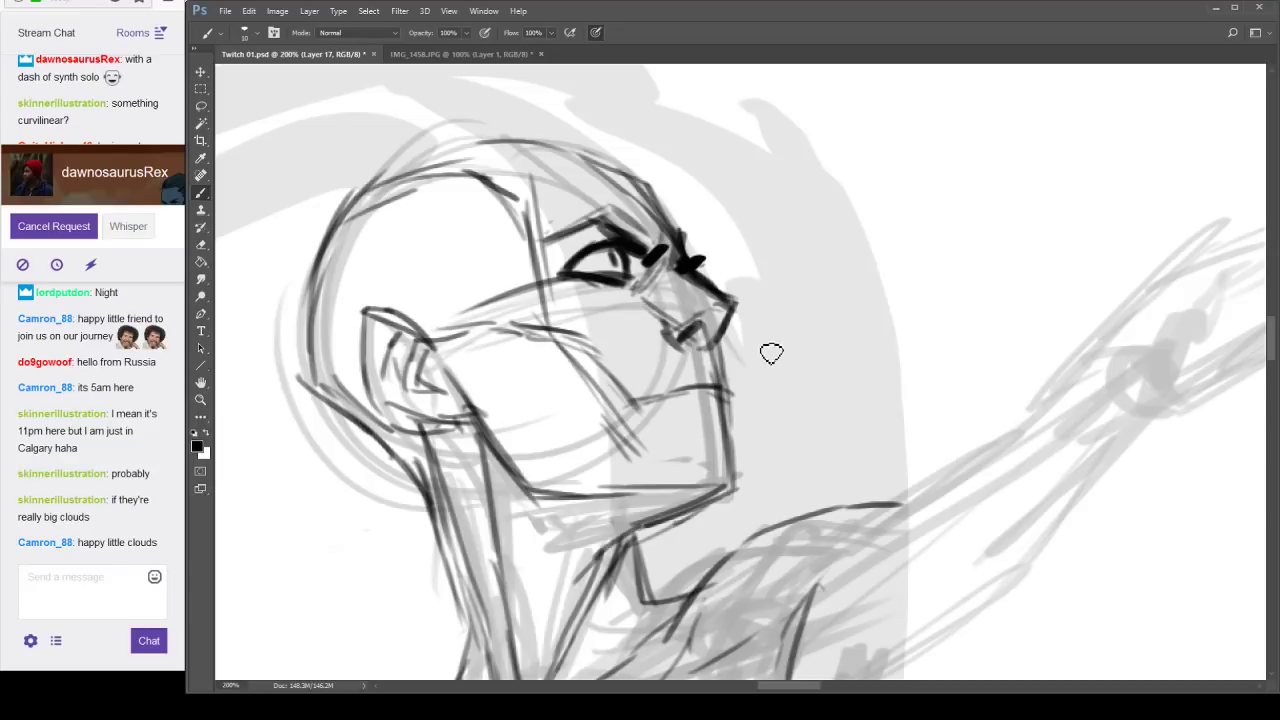
Erase the mouth line and the lip section of the face profile.
drag(790, 447, 790, 377)
key(e)
mouse_move(636, 332)
mouse_down()
mouse_move(722, 317)
mouse_move(727, 352)
mouse_up()
key(b)
drag(626, 356, 695, 318)
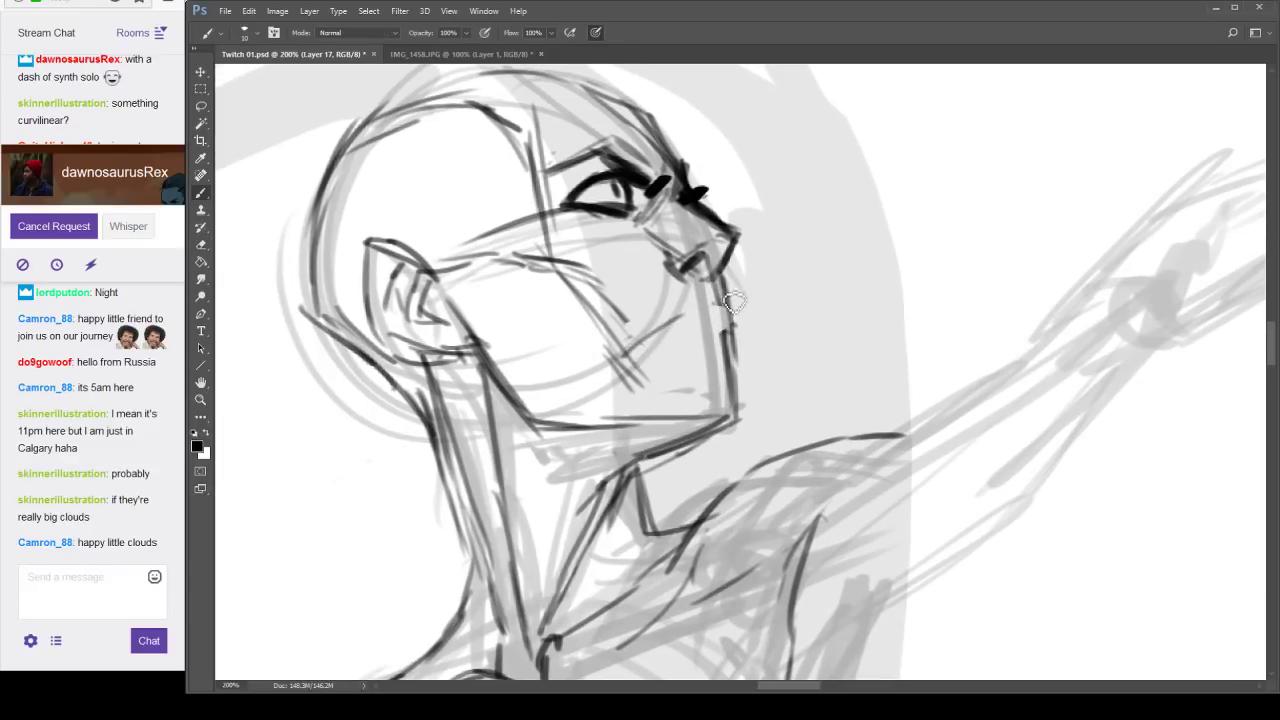
key(ctrl+z)
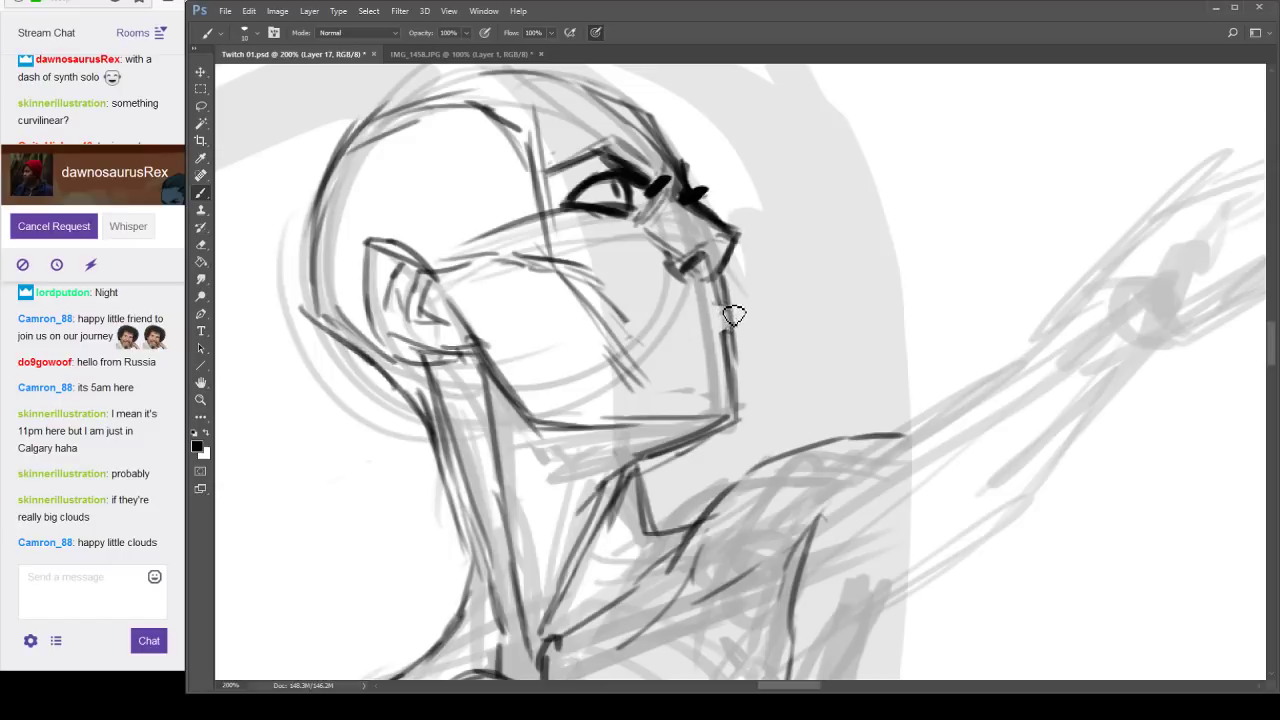
mouse_move(722, 318)
mouse_down()
mouse_move(617, 324)
mouse_move(706, 318)
mouse_up()
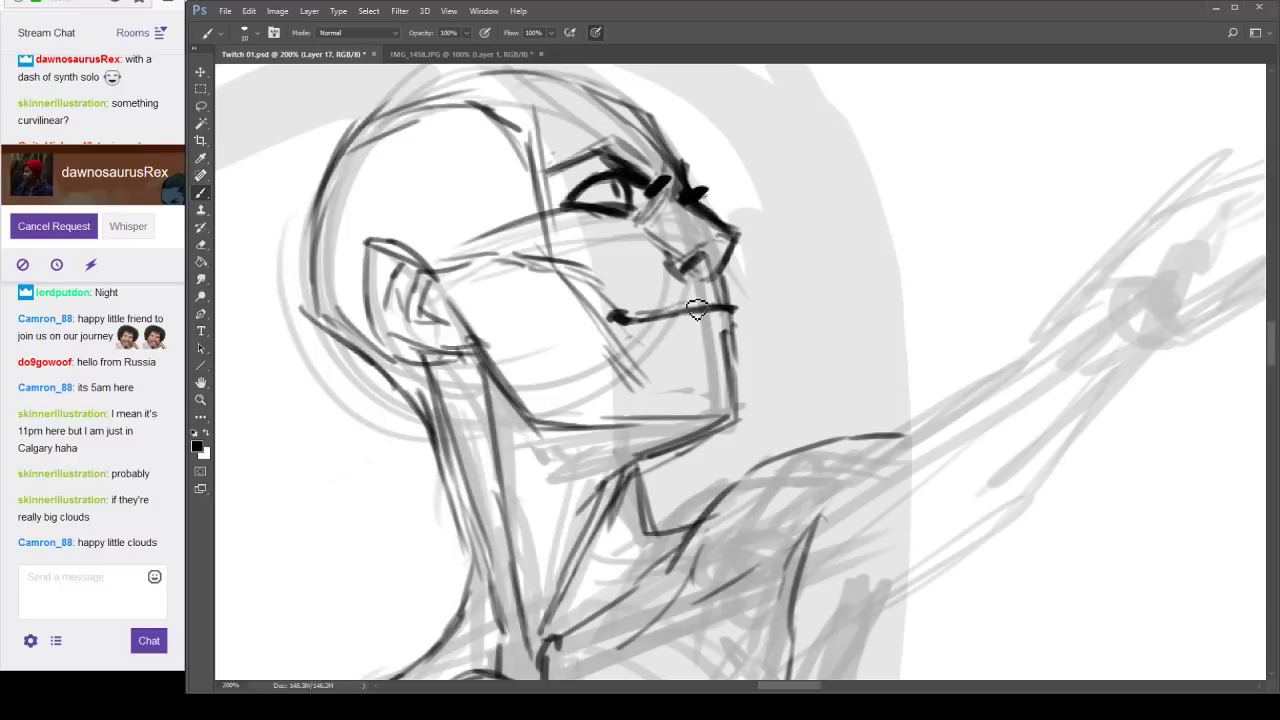
mouse_move(659, 335)
mouse_down()
mouse_move(742, 331)
mouse_move(667, 334)
mouse_move(725, 332)
mouse_up()
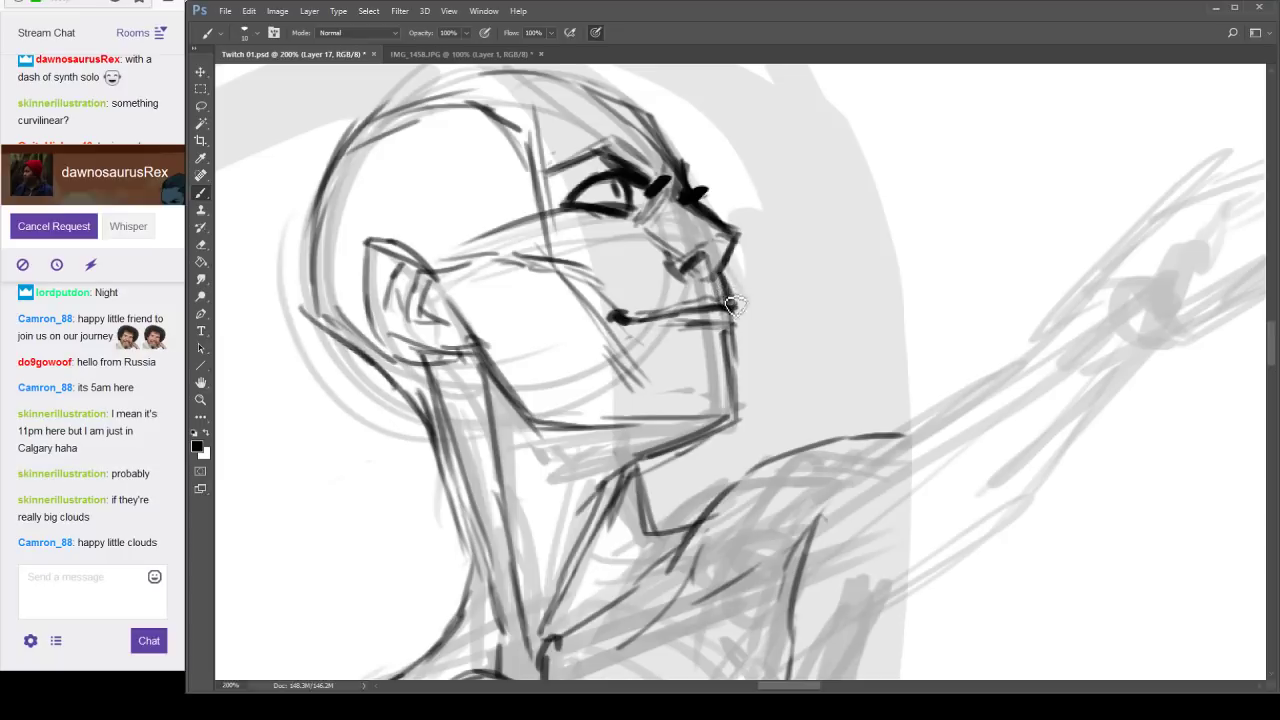
key(e)
mouse_move(620, 318)
mouse_down()
mouse_move(717, 300)
mouse_move(716, 318)
mouse_move(758, 275)
mouse_move(667, 318)
mouse_move(708, 285)
mouse_move(695, 316)
mouse_move(700, 270)
mouse_move(731, 295)
mouse_move(744, 376)
mouse_move(774, 314)
mouse_up()
Redraw the mouth and lips, and darken the face profile down to the chin and the jawline back toward the ear.
key(b)
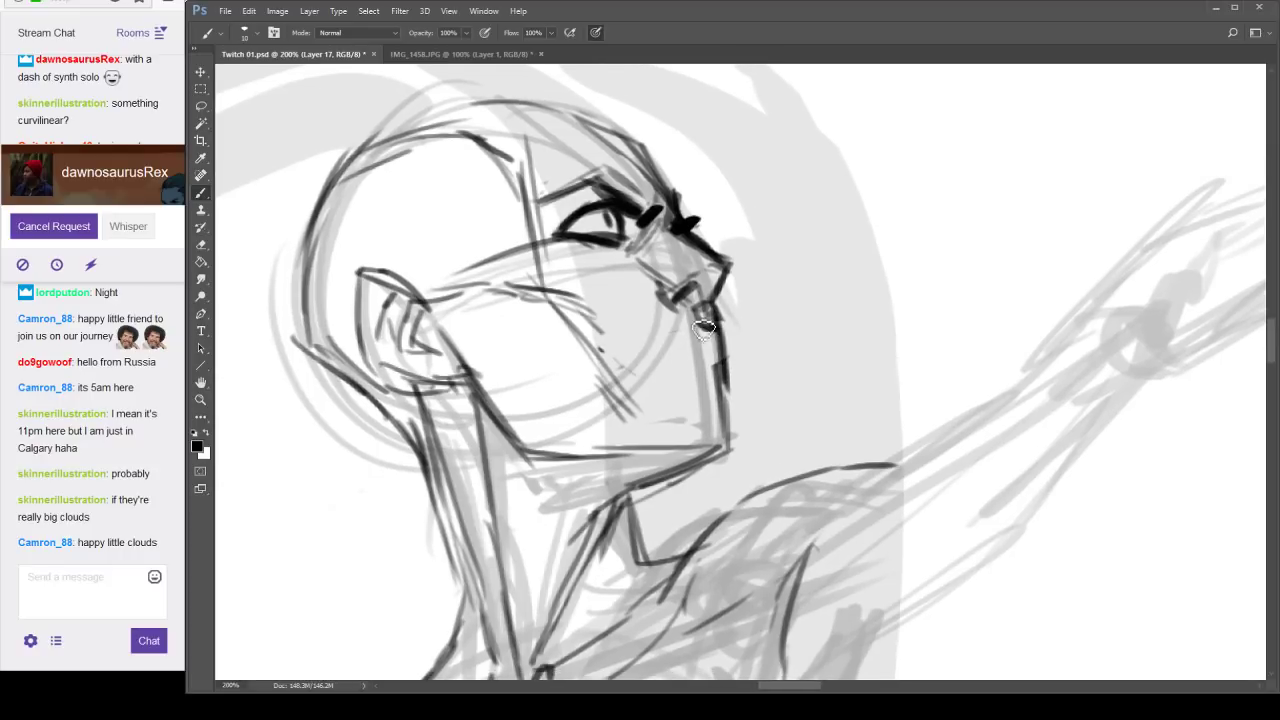
mouse_move(701, 335)
mouse_down()
mouse_move(628, 355)
mouse_move(662, 363)
mouse_move(726, 342)
mouse_move(687, 339)
mouse_move(620, 364)
mouse_move(731, 368)
mouse_move(674, 411)
mouse_move(727, 373)
mouse_move(733, 458)
mouse_up()
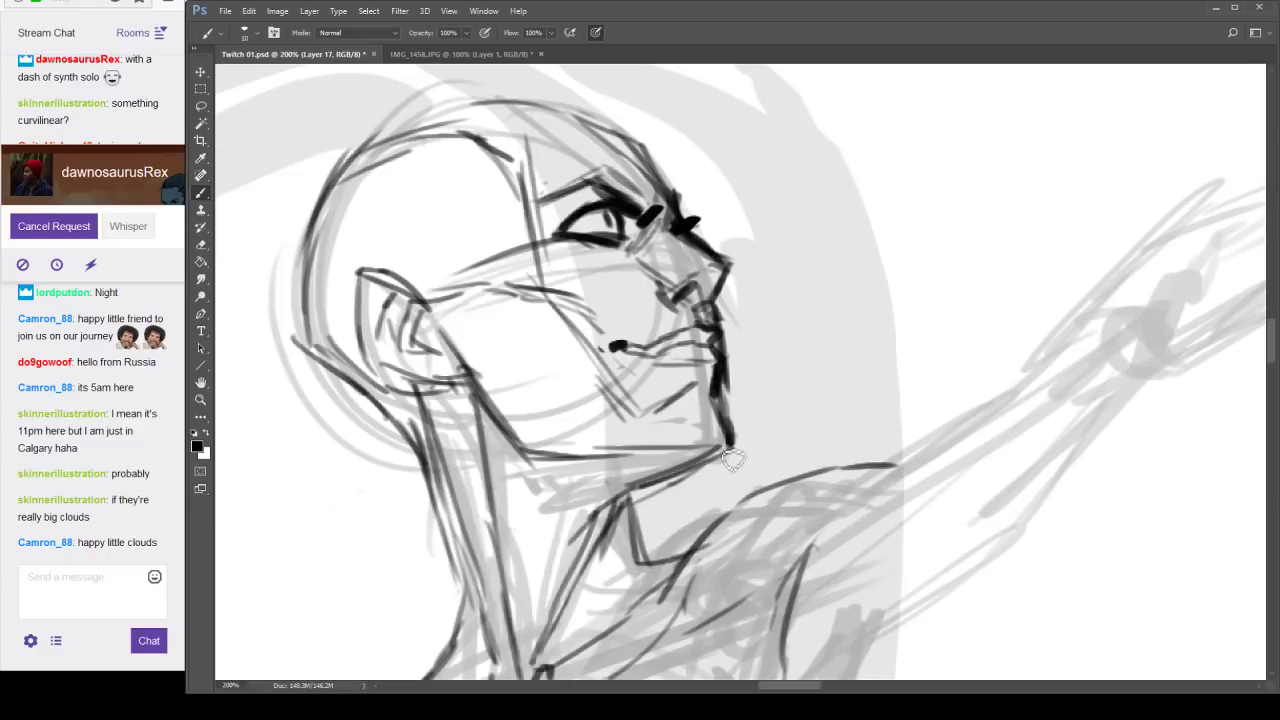
mouse_move(482, 385)
mouse_down()
mouse_move(527, 452)
mouse_move(503, 445)
mouse_move(611, 468)
mouse_move(648, 460)
mouse_up()
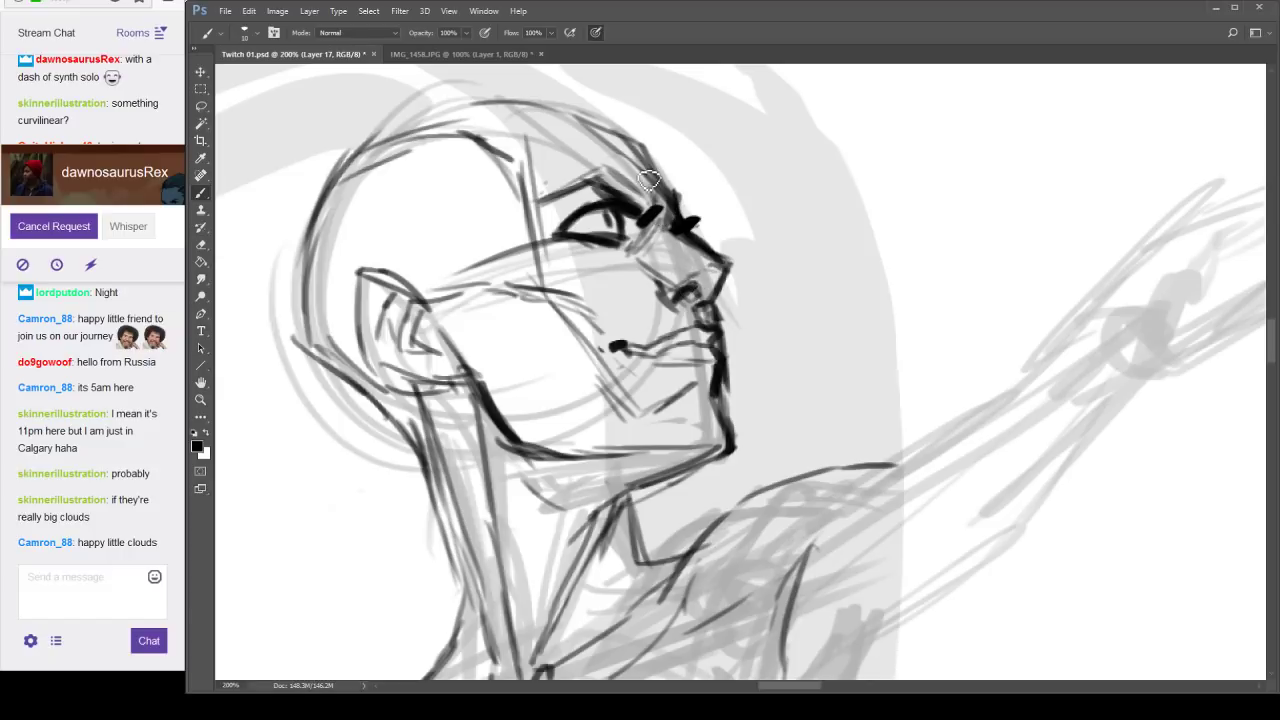
Clean up the lines above the eyebrow and darken the forehead profile where it meets the nose bridge.
key(e)
drag(630, 186, 592, 168)
key(b)
drag(673, 190, 690, 217)
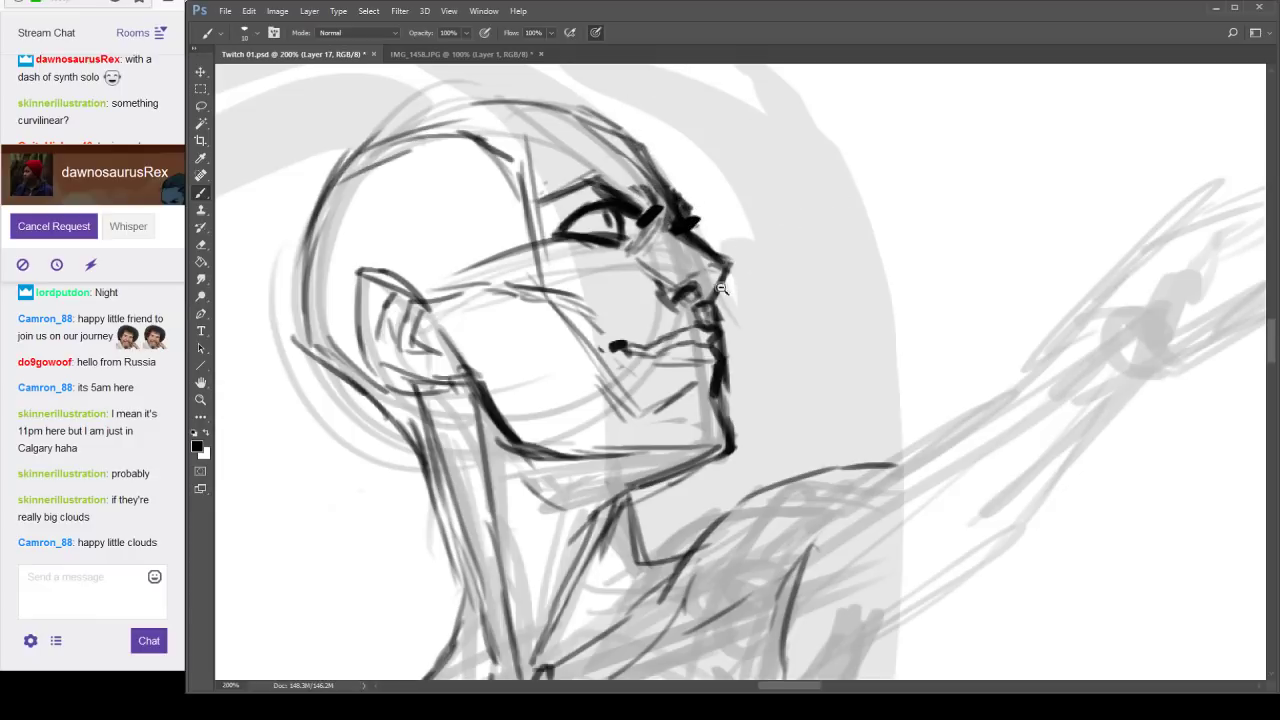
scroll(817, 273, down, 3)
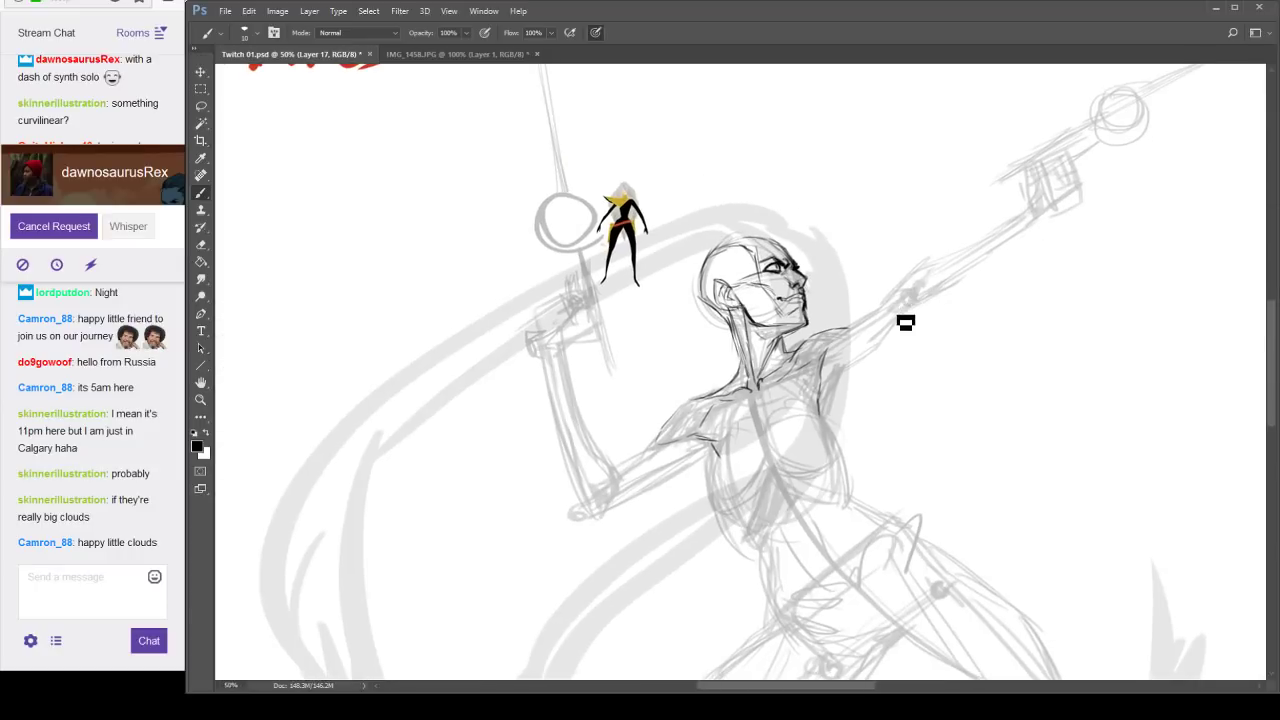
scroll(896, 335, down, 1)
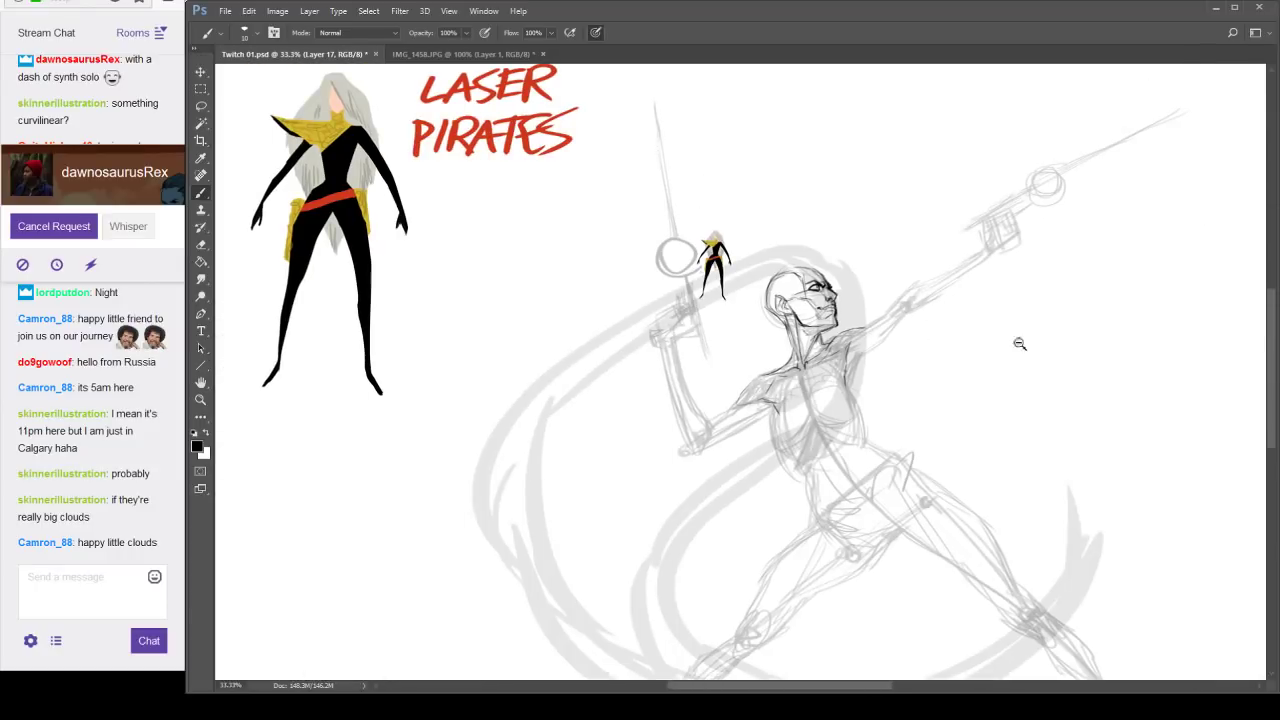
Examine the head linework at close view and against the full figure's pose.
drag(980, 374, 965, 292)
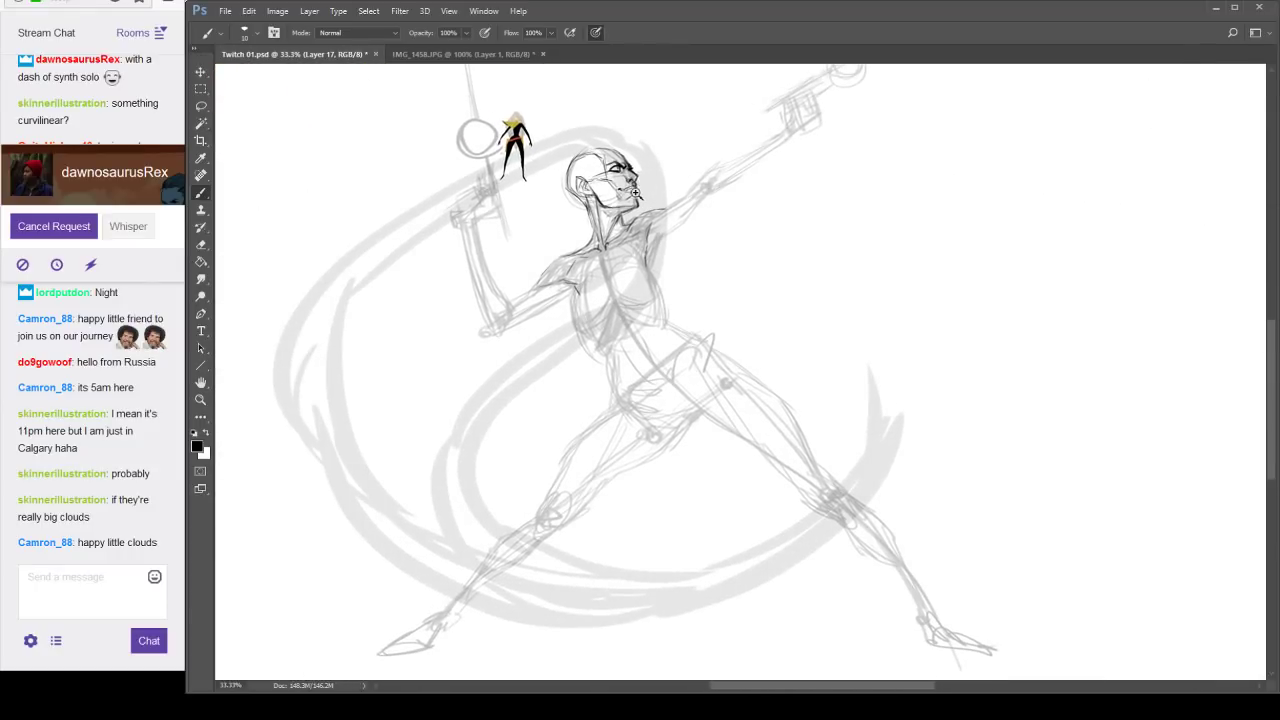
drag(635, 192, 718, 172)
mouse_move(718, 172)
mouse_down()
mouse_move(853, 340)
mouse_move(790, 347)
mouse_up()
key(e)
mouse_move(556, 343)
mouse_down()
mouse_move(534, 353)
mouse_move(546, 361)
mouse_up()
key(b)
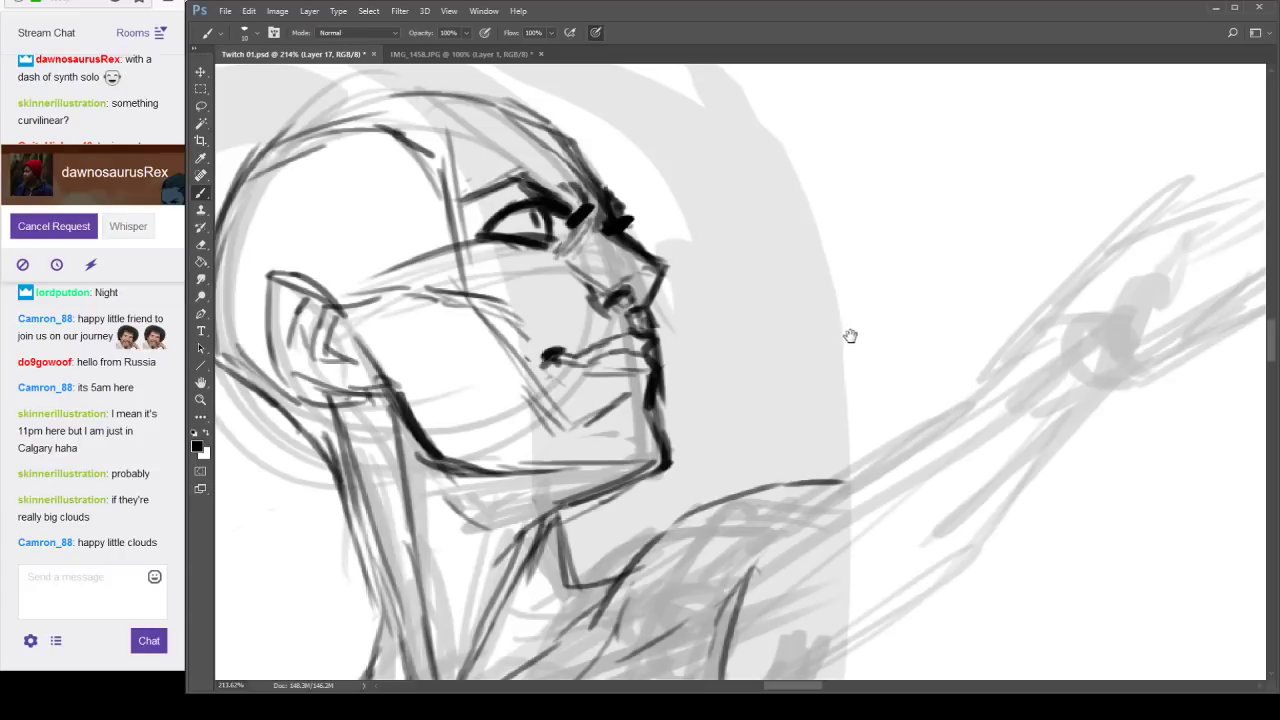
drag(842, 346, 913, 384)
key(e)
drag(842, 346, 915, 383)
drag(783, 298, 923, 377)
alt+click(922, 375)
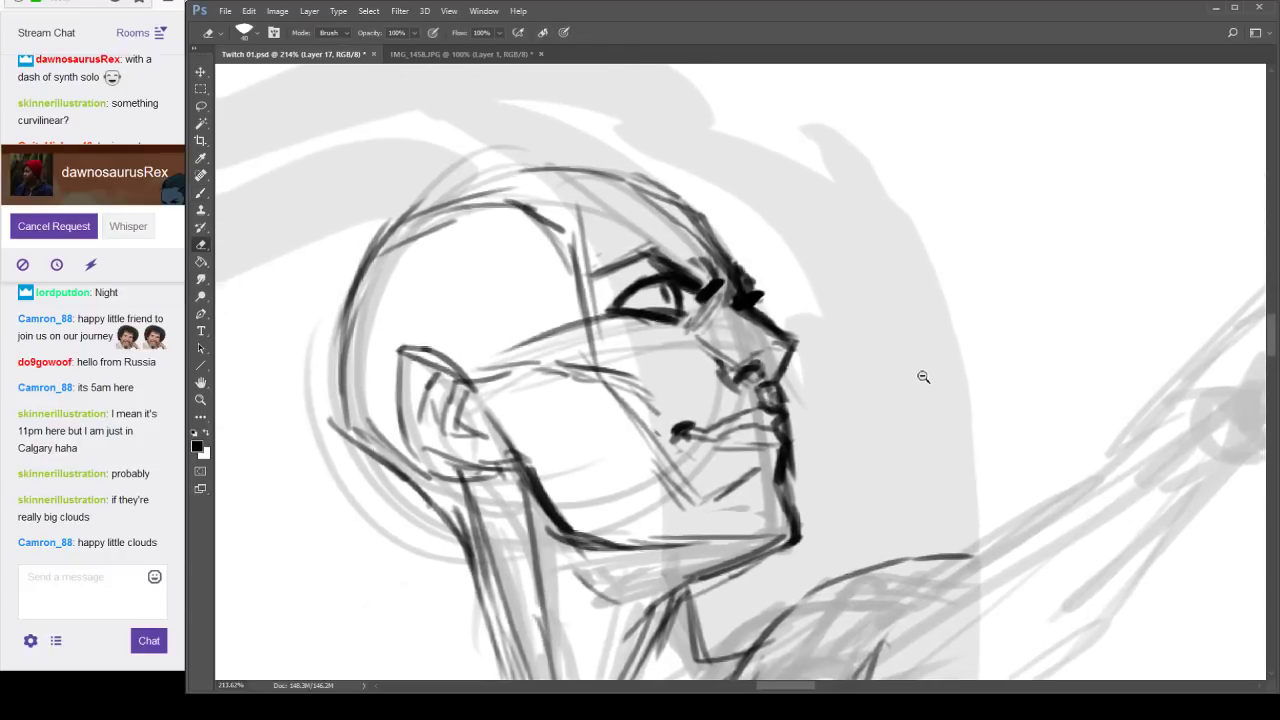
drag(907, 430, 843, 329)
alt+click(848, 333)
alt+click(849, 333)
key(b)
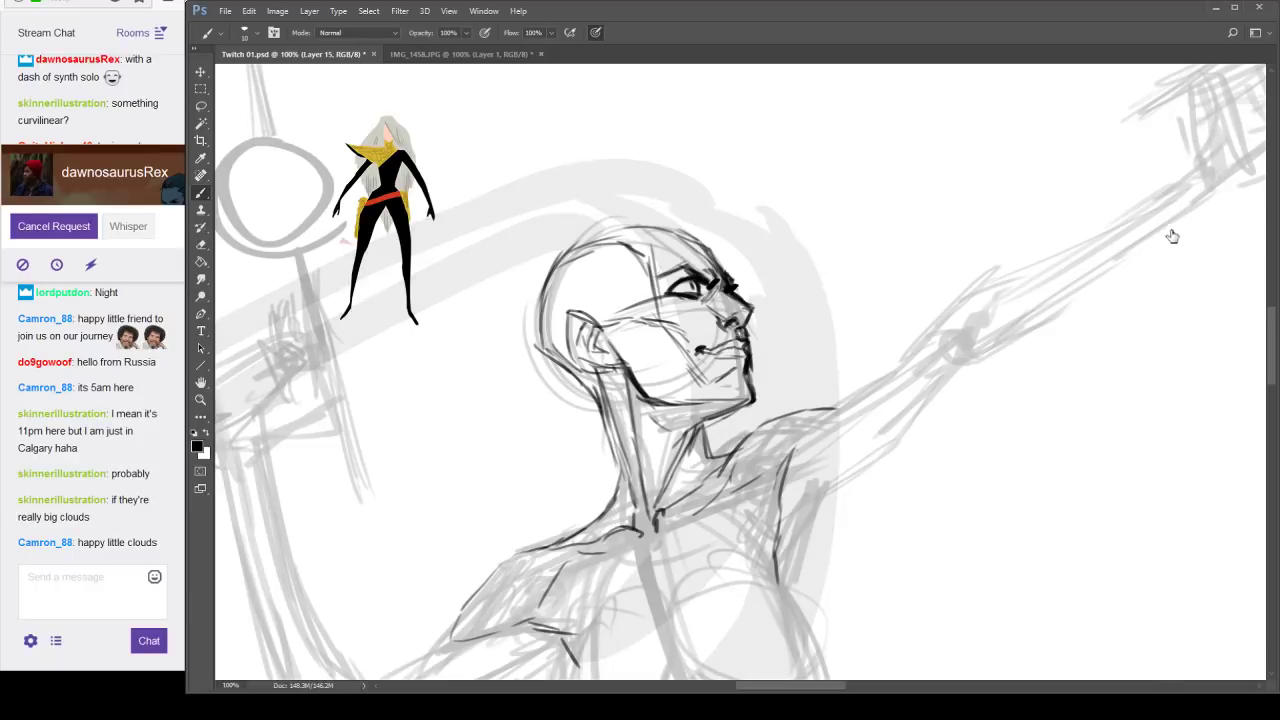
Lasso the head, neck and upper shoulder area on the gesture sketch layer and delete the rough lines beneath the linework.
click(1111, 238)
click(1111, 238)
click(1152, 238)
drag(965, 486, 919, 416)
click(202, 107)
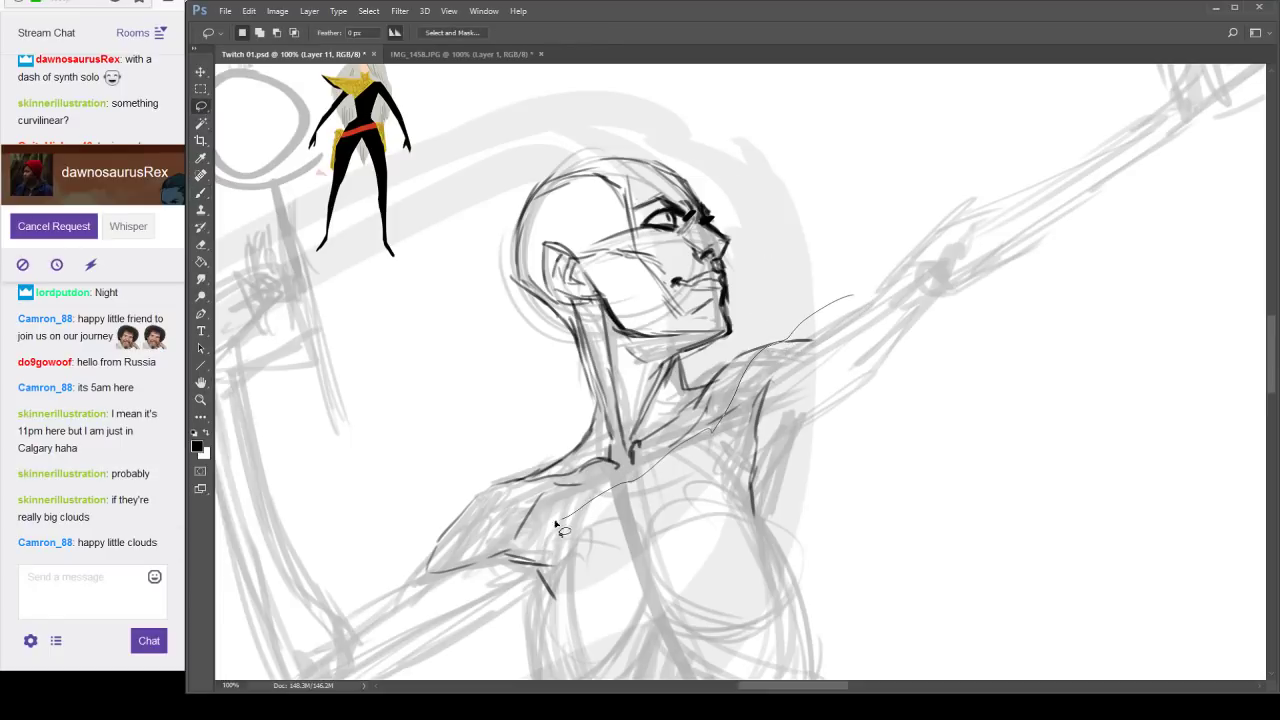
mouse_move(556, 524)
mouse_down()
mouse_move(423, 380)
mouse_move(736, 145)
mouse_up()
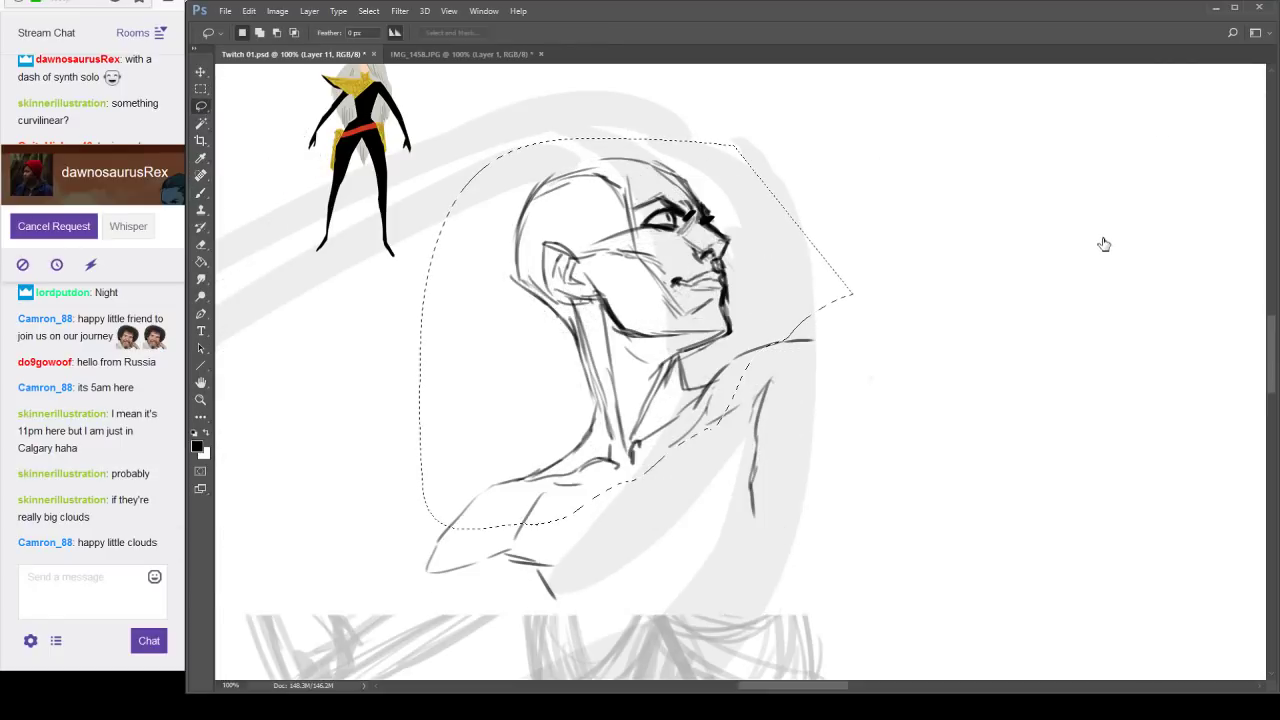
click(1104, 244)
key(Delete)
key(ctrl+d)
key(b)
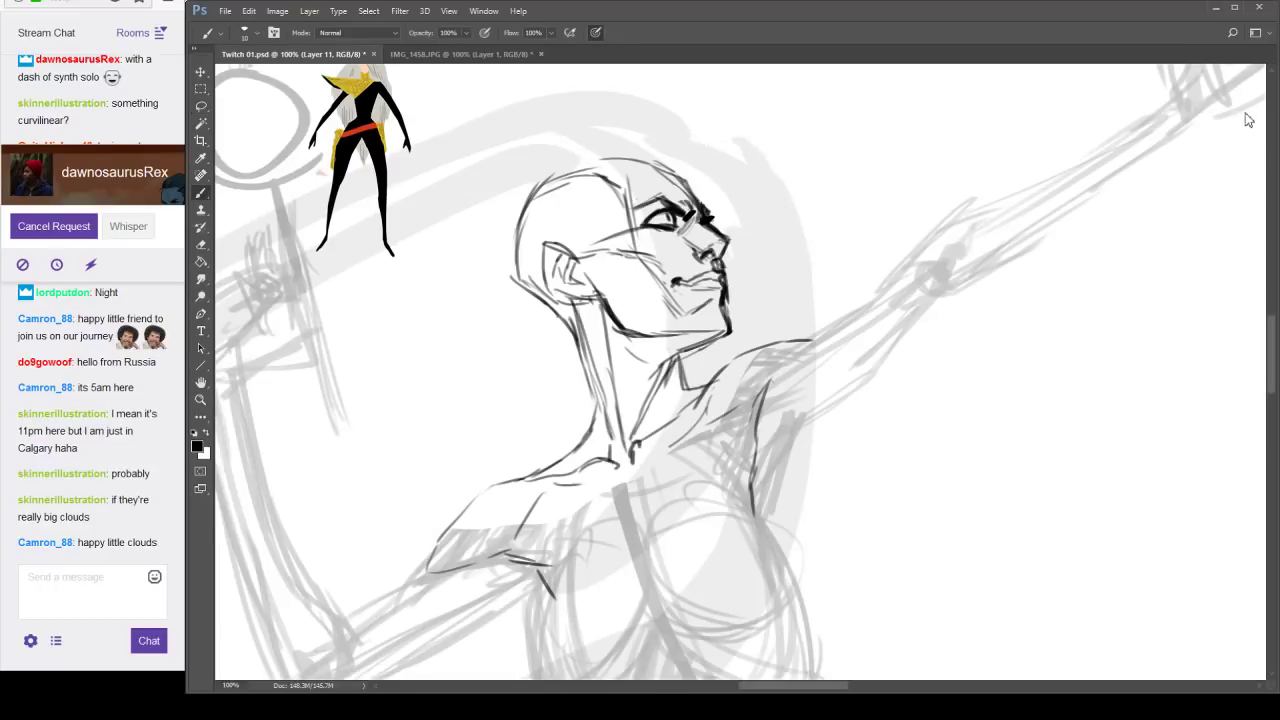
Examine the cleaned-up head and shoulders within the whole pose, from full-figure to close view.
alt+click(977, 310)
alt+click(972, 311)
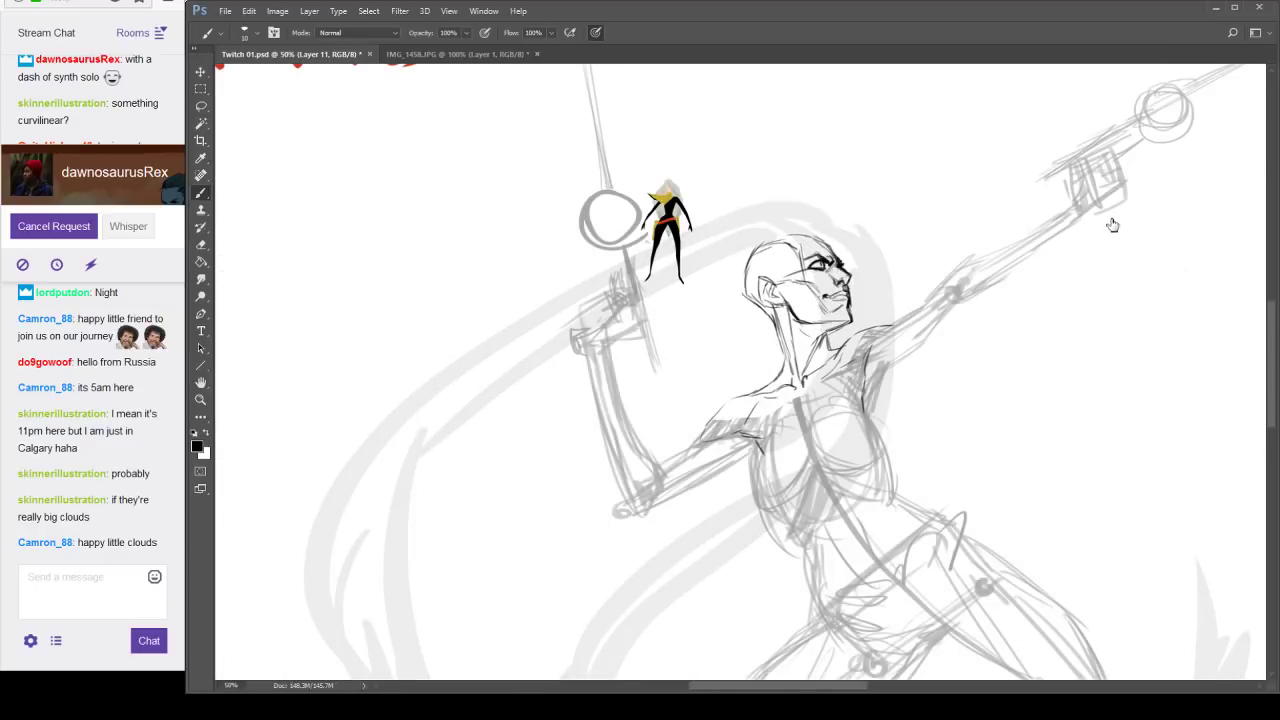
drag(1004, 446, 761, 349)
alt+click(761, 349)
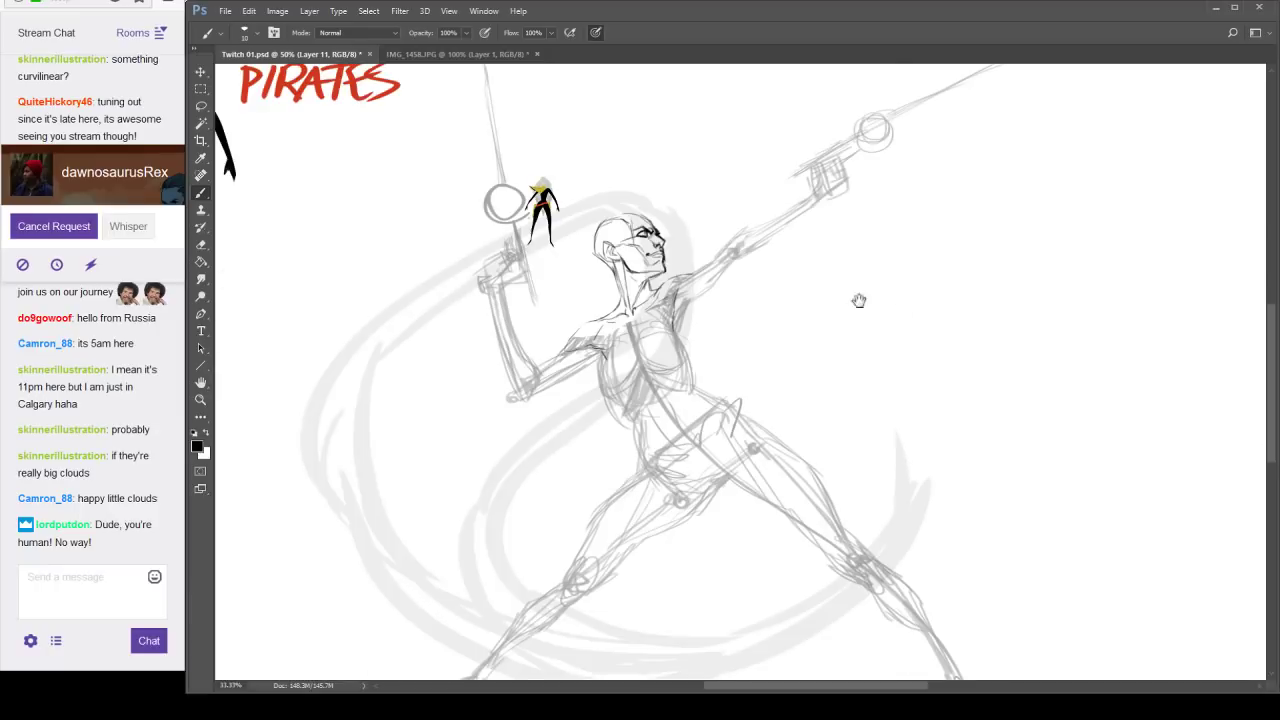
scroll(858, 300, down, 1)
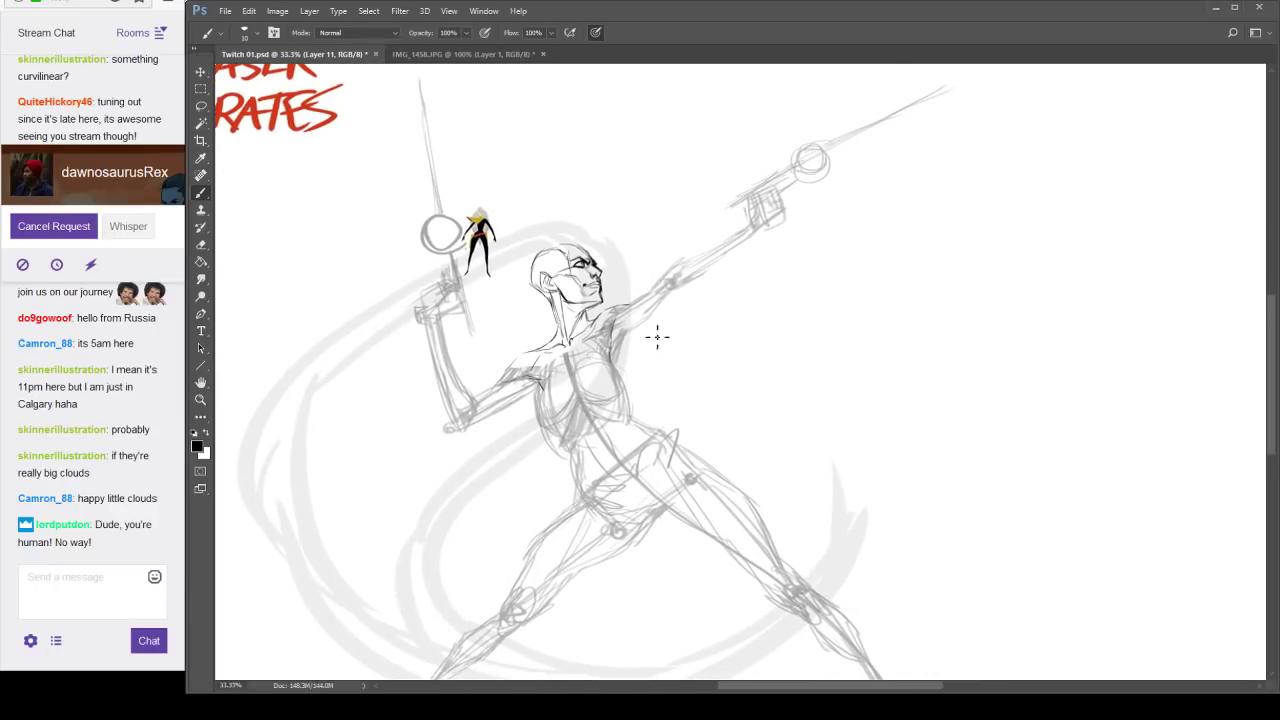
drag(571, 217, 641, 245)
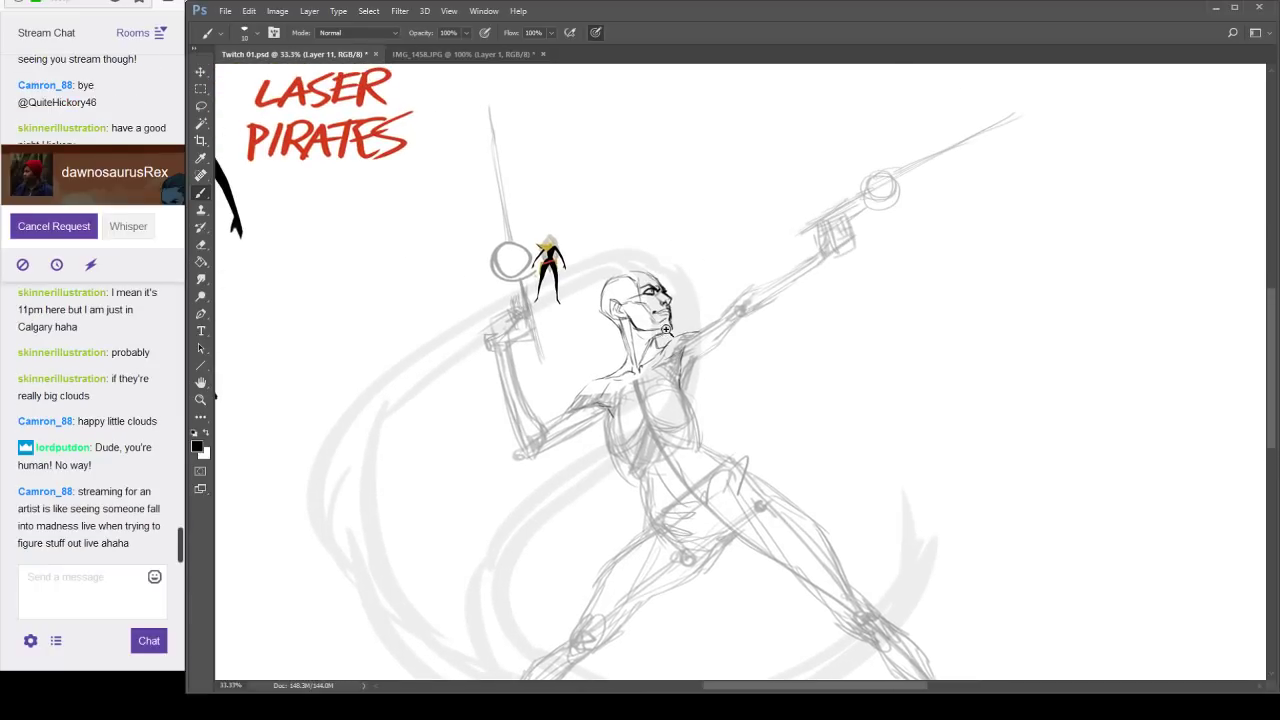
drag(666, 329, 668, 327)
scroll(631, 318, up, 3)
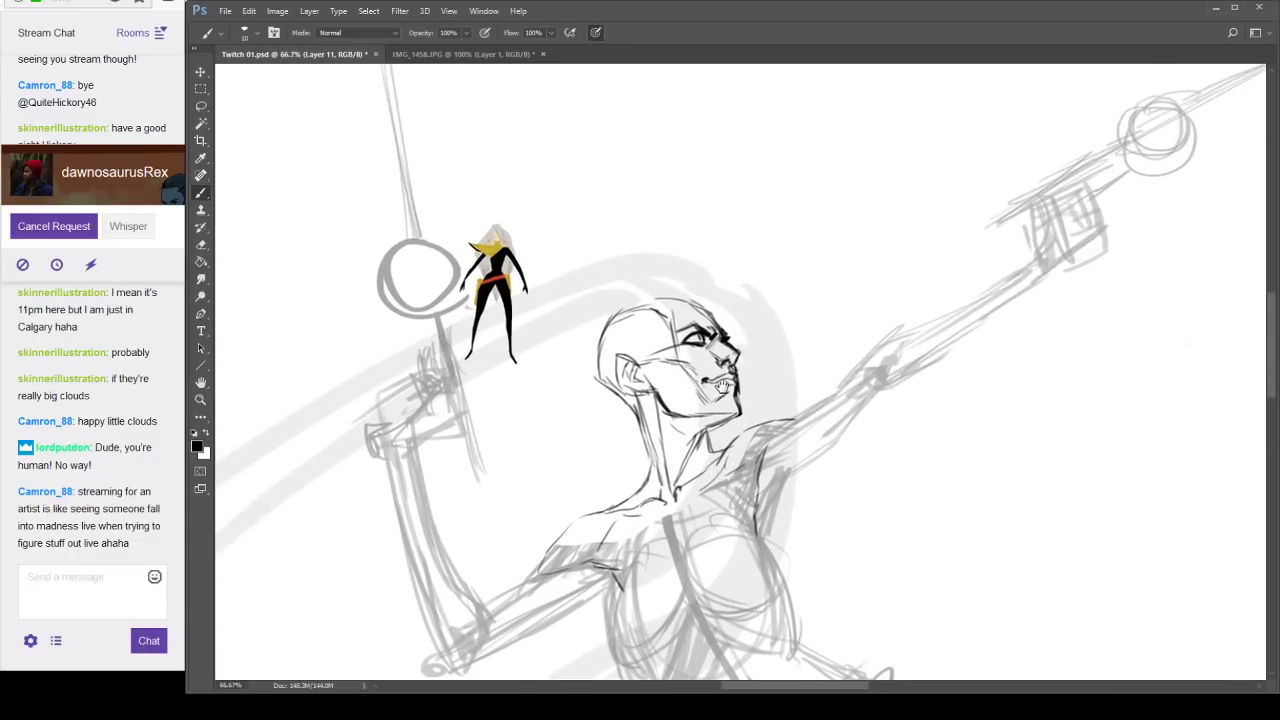
scroll(1017, 270, up, 1)
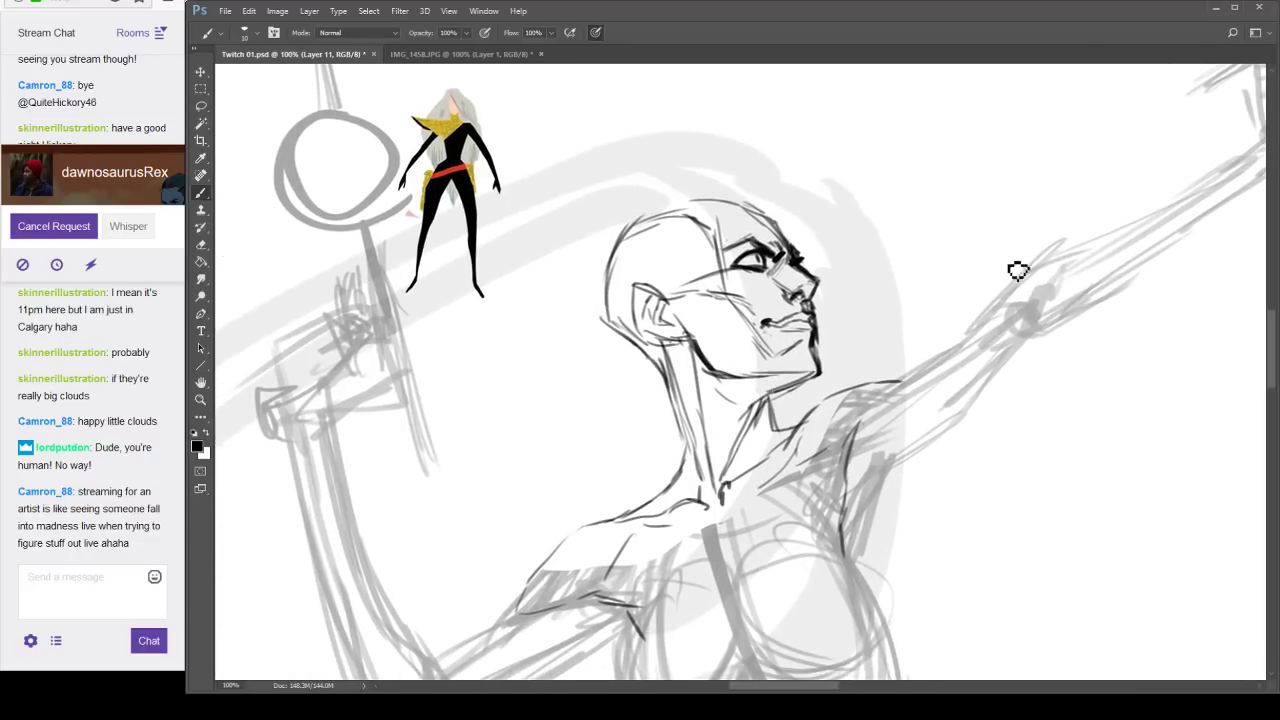
Save the document.
click(1108, 227)
key(ctrl+z)
key(ctrl+s)
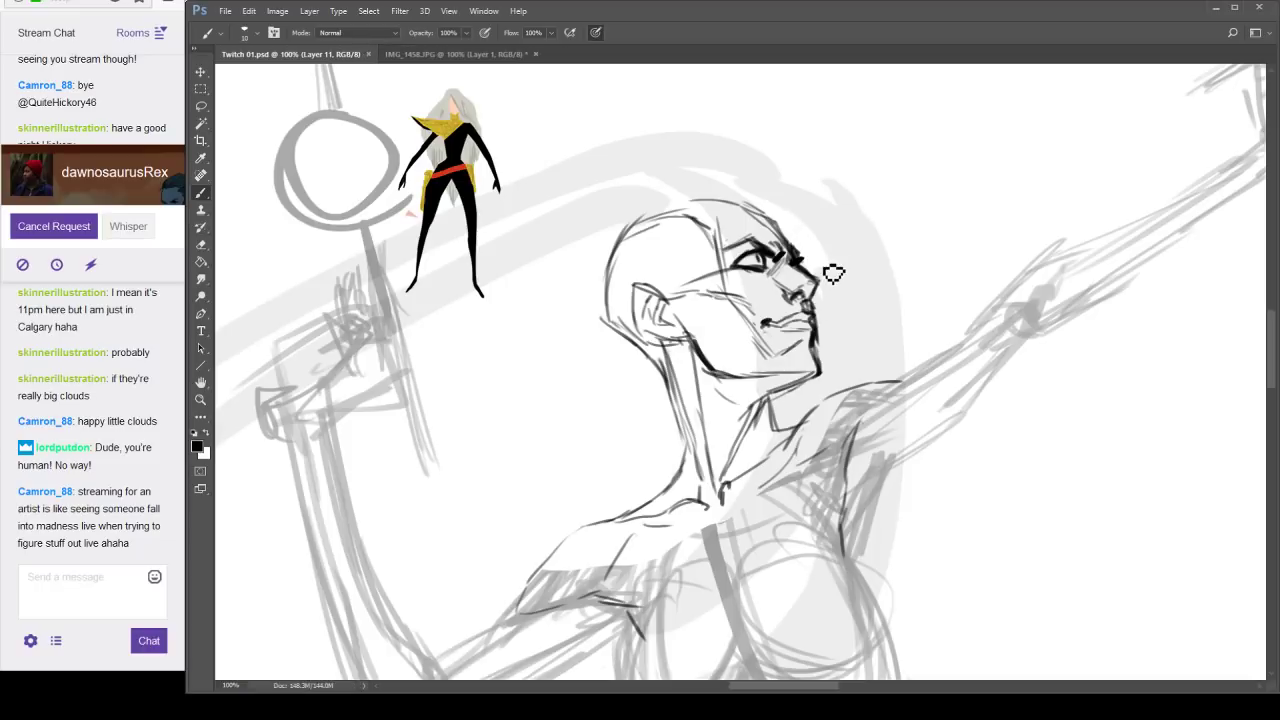
Sketch the hairline from the forehead down to the ear and add swept-back strands over the top of the head.
mouse_move(851, 317)
mouse_down()
mouse_move(830, 365)
mouse_move(899, 345)
mouse_up()
ctrl+click(837, 346)
mouse_move(520, 350)
mouse_down()
mouse_move(528, 391)
mouse_move(515, 362)
mouse_move(523, 371)
mouse_move(531, 320)
mouse_move(470, 330)
mouse_move(570, 262)
mouse_move(556, 226)
mouse_move(486, 251)
mouse_move(617, 180)
mouse_up()
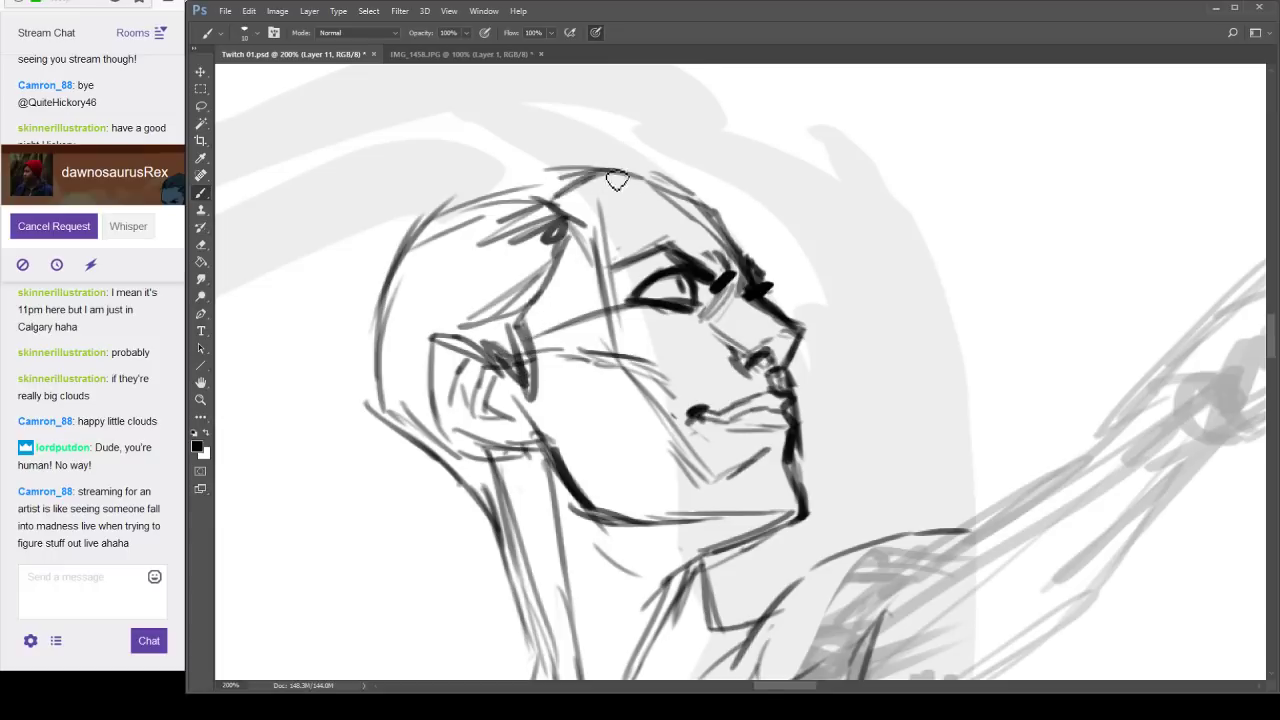
mouse_move(705, 167)
mouse_down()
mouse_move(678, 193)
mouse_move(689, 191)
mouse_move(672, 156)
mouse_move(695, 192)
mouse_move(600, 137)
mouse_up()
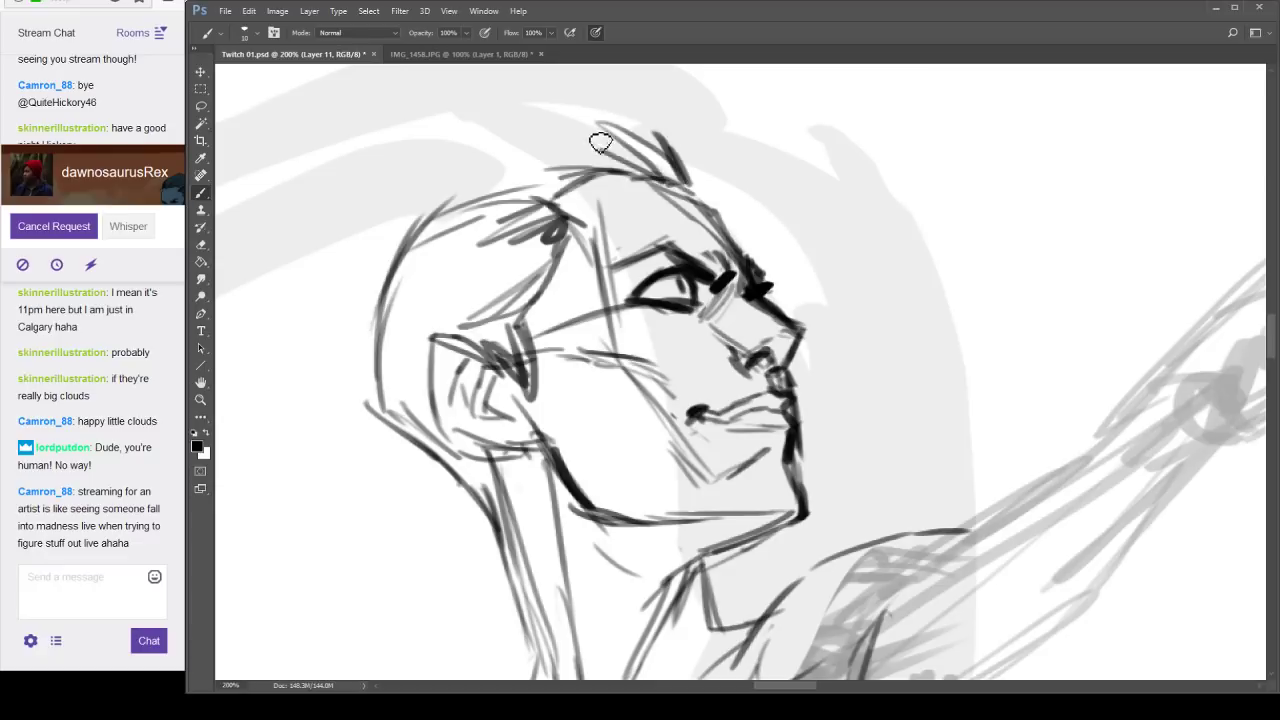
mouse_move(708, 196)
mouse_down()
mouse_move(646, 114)
mouse_move(690, 190)
mouse_move(380, 226)
mouse_move(564, 146)
mouse_move(340, 160)
mouse_up()
drag(340, 160, 640, 112)
Thicken the contour at the back of the neck and add dark shading under the jaw and chin.
alt+click(862, 299)
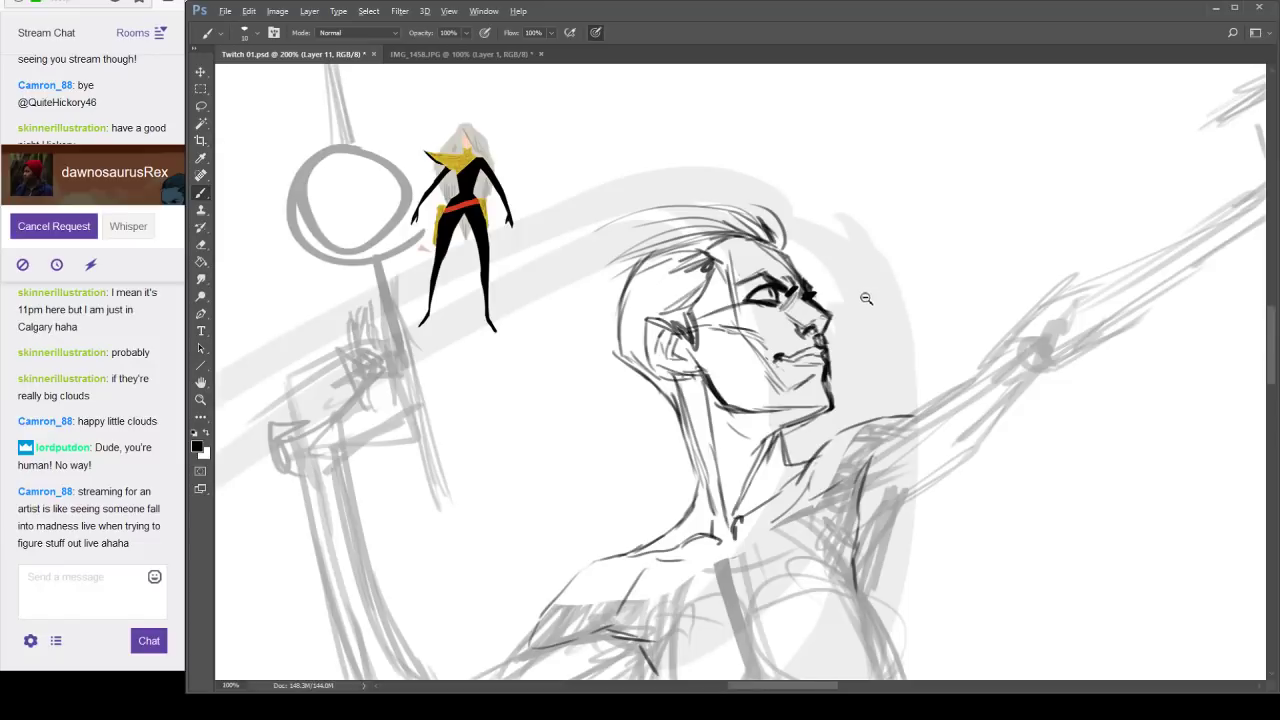
alt+click(866, 297)
drag(991, 383, 911, 269)
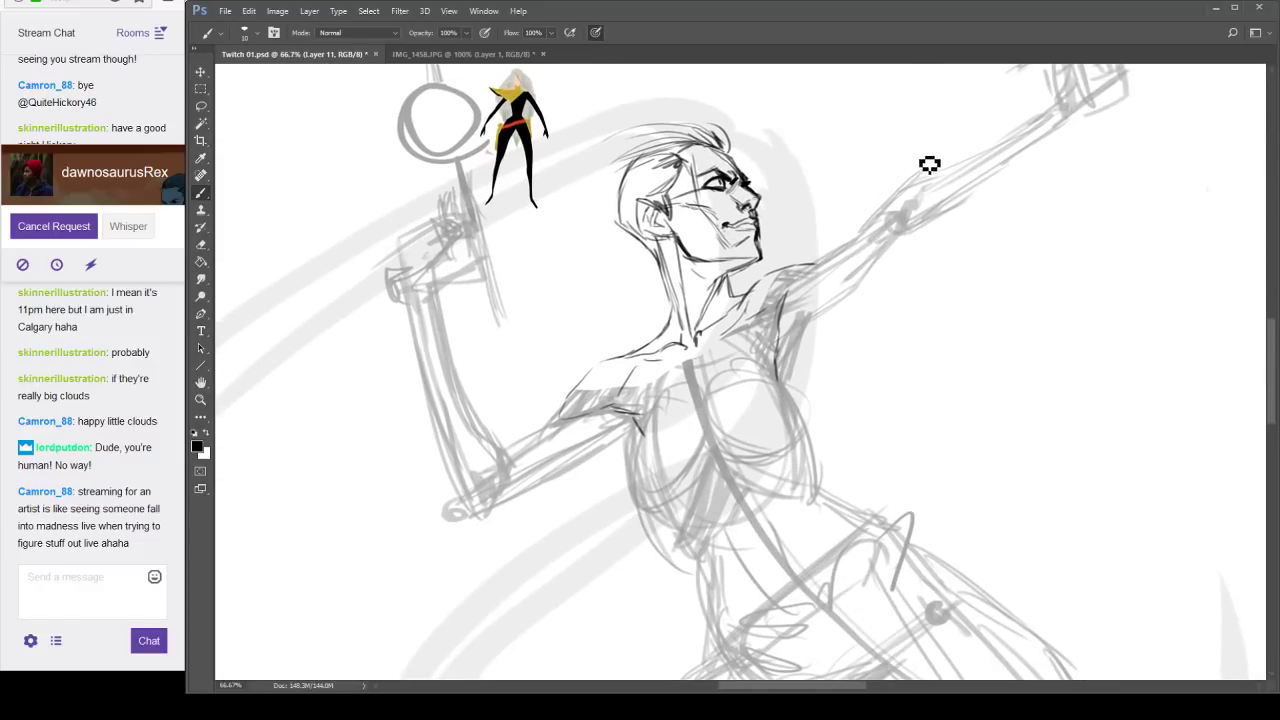
drag(912, 175, 890, 227)
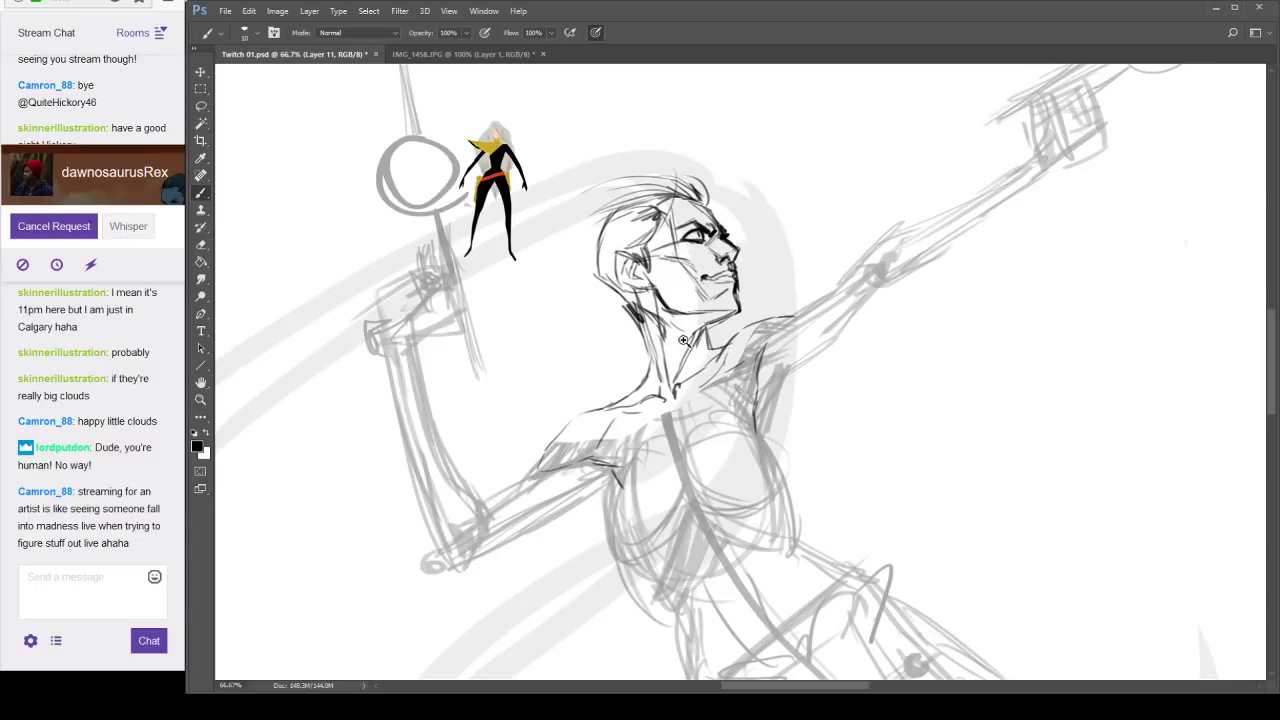
ctrl+click(683, 340)
drag(705, 299, 727, 391)
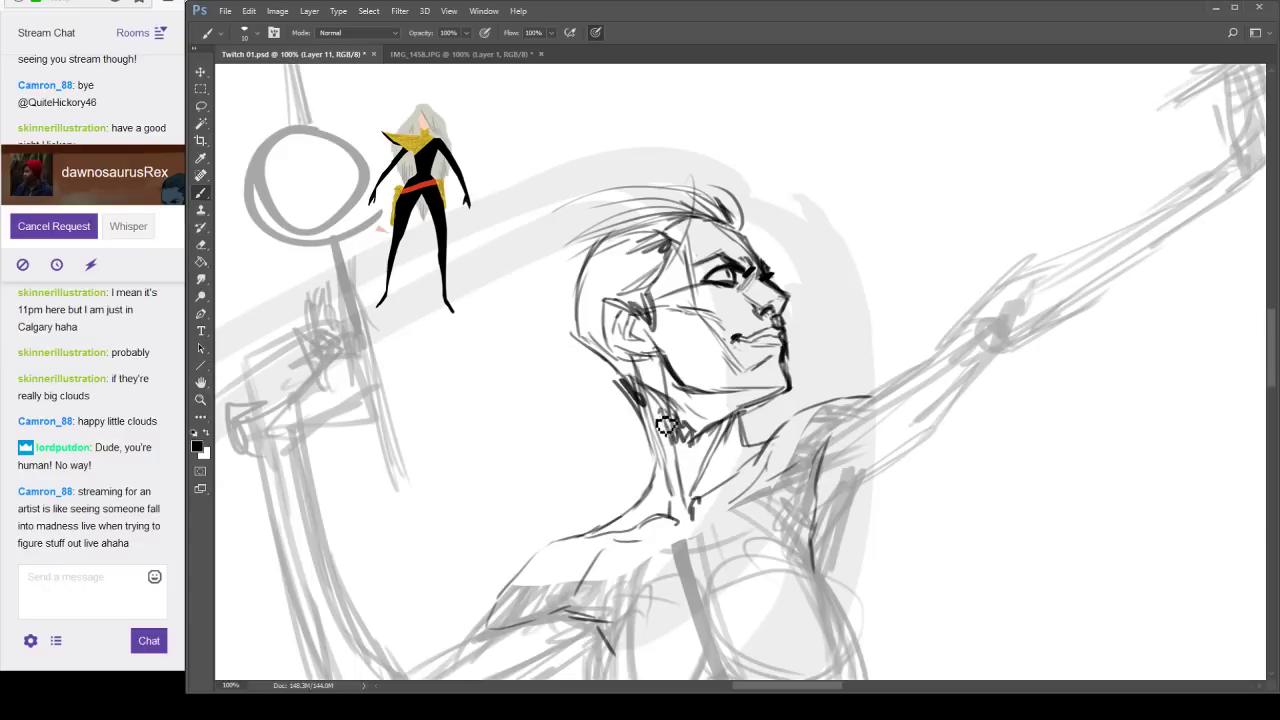
mouse_move(620, 381)
mouse_down()
mouse_move(677, 450)
mouse_move(665, 437)
mouse_move(665, 477)
mouse_move(640, 513)
mouse_up()
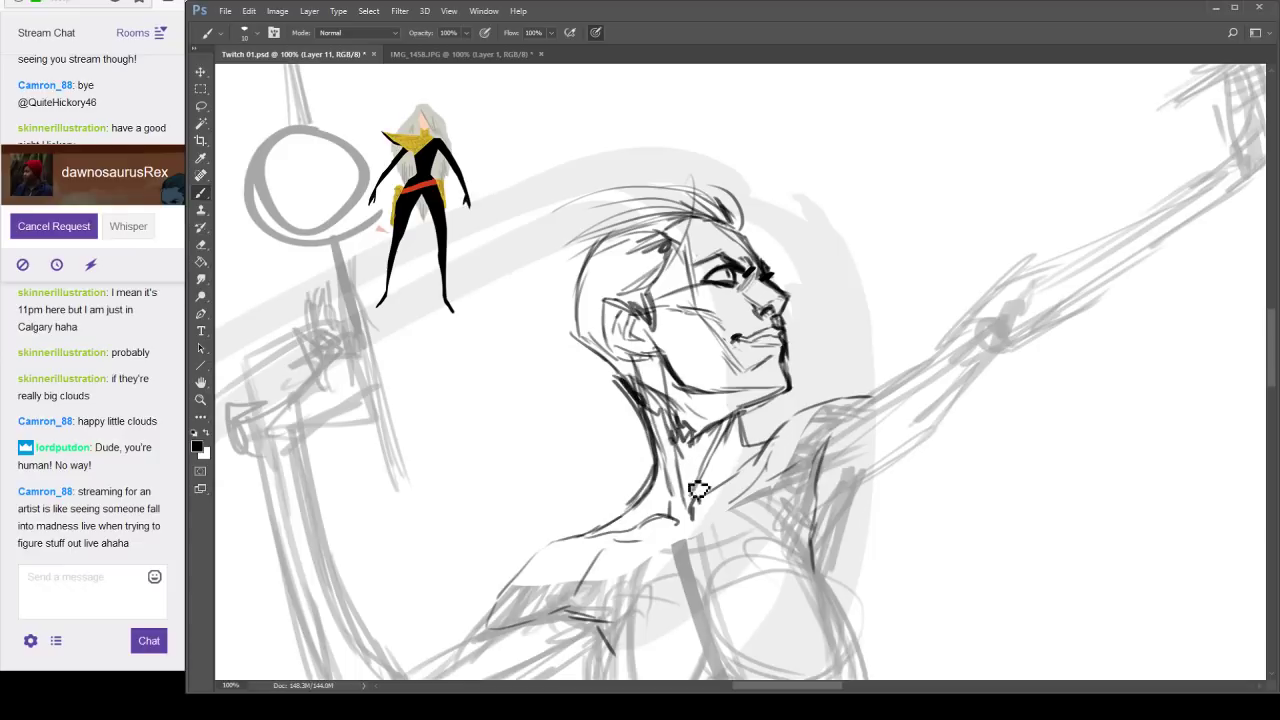
mouse_move(742, 415)
mouse_down()
mouse_move(746, 436)
mouse_move(770, 443)
mouse_up()
Draw the collar's upper edge as a long line from the back of the neck out past the bent arm's shoulder.
drag(732, 624, 817, 469)
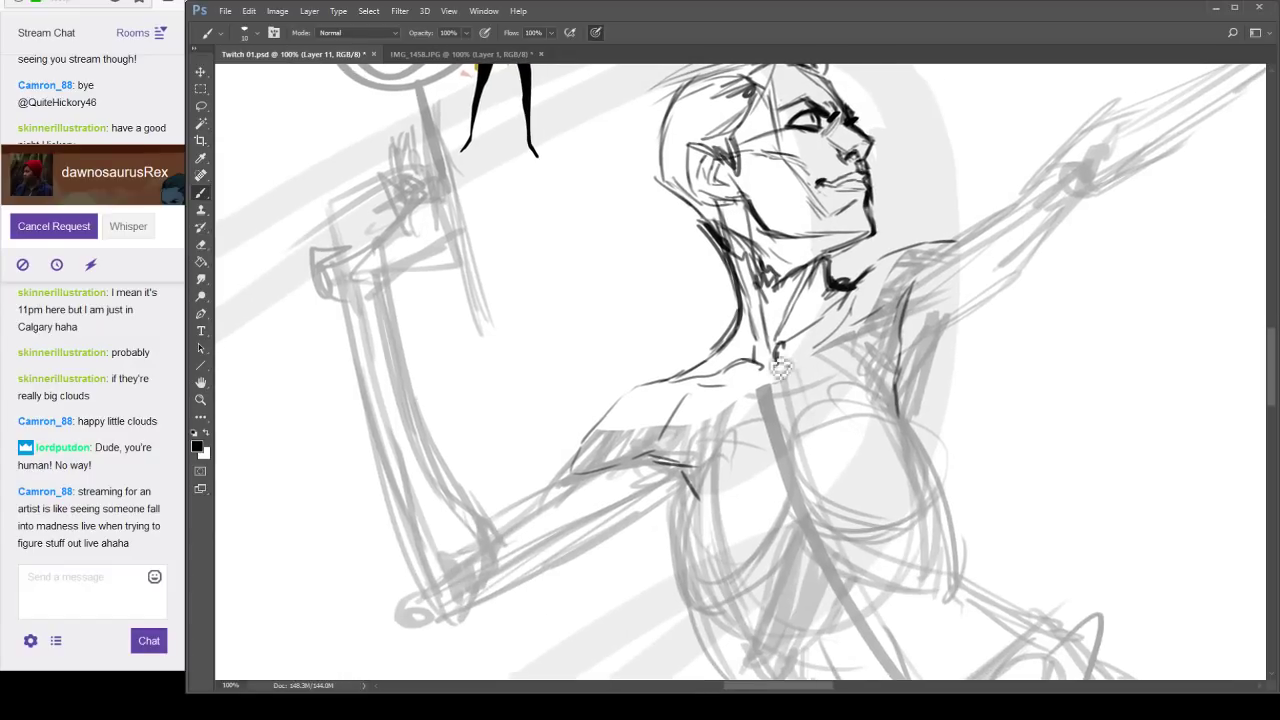
mouse_move(742, 312)
mouse_down()
mouse_move(654, 398)
mouse_move(668, 386)
mouse_move(456, 425)
mouse_up()
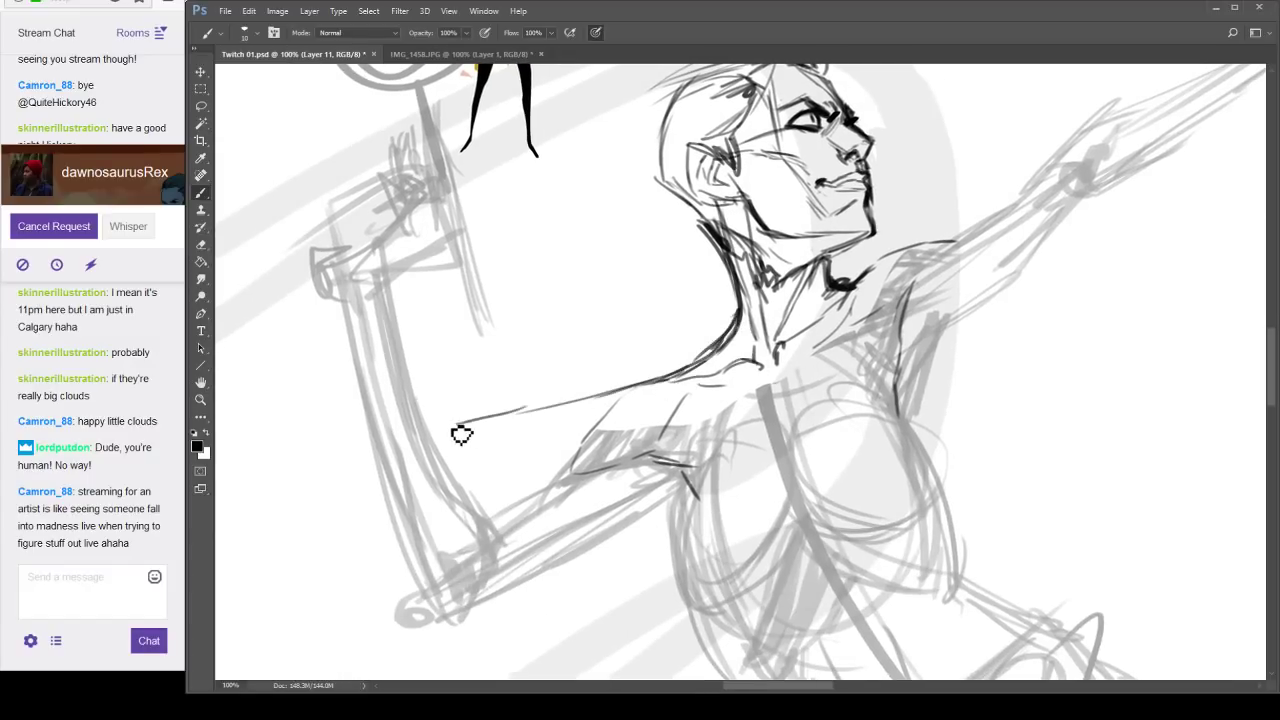
mouse_move(540, 410)
mouse_down()
mouse_move(471, 413)
mouse_move(506, 463)
mouse_up()
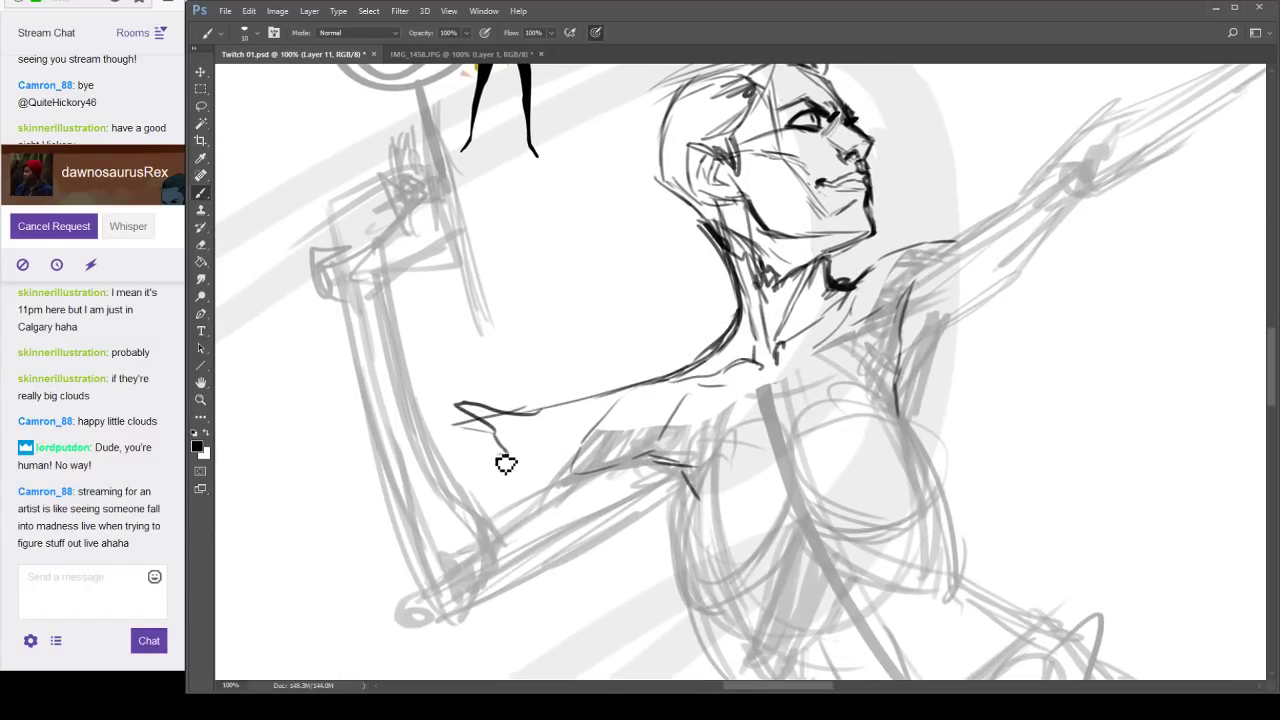
mouse_move(484, 420)
mouse_down()
mouse_move(503, 436)
mouse_move(450, 416)
mouse_up()
mouse_move(450, 416)
mouse_down()
mouse_move(507, 447)
mouse_move(554, 503)
mouse_move(493, 409)
mouse_move(506, 418)
mouse_move(491, 449)
mouse_up()
key(e)
key(b)
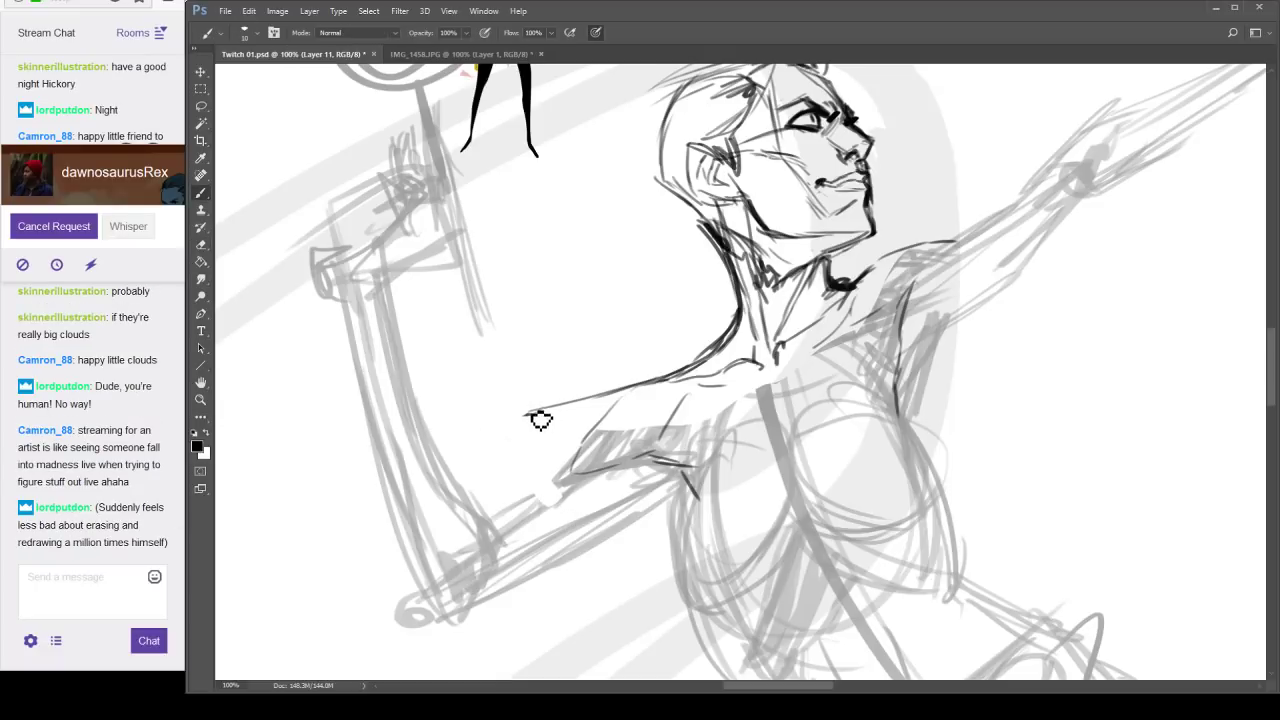
Redraw the collar's upper edge over the shoulder so it tapers into a long sharp point.
mouse_move(541, 413)
mouse_down()
mouse_move(491, 432)
mouse_move(608, 401)
mouse_up()
mouse_move(692, 370)
mouse_down()
mouse_move(490, 408)
mouse_move(519, 430)
mouse_up()
drag(833, 293, 852, 301)
Draw the collar's lower edge from the outer point back under the shoulder to a small pointed fold near the armpit.
drag(899, 400, 873, 314)
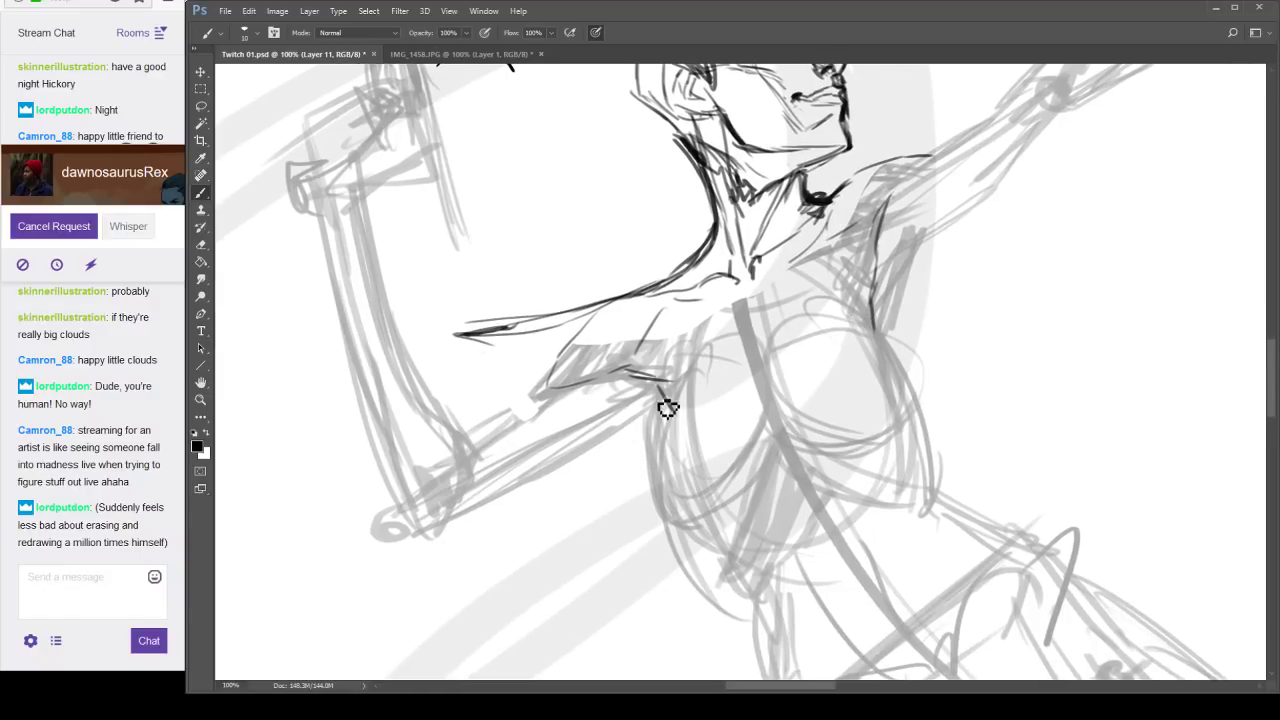
drag(668, 408, 675, 413)
drag(662, 394, 667, 420)
drag(488, 353, 651, 400)
drag(563, 394, 676, 421)
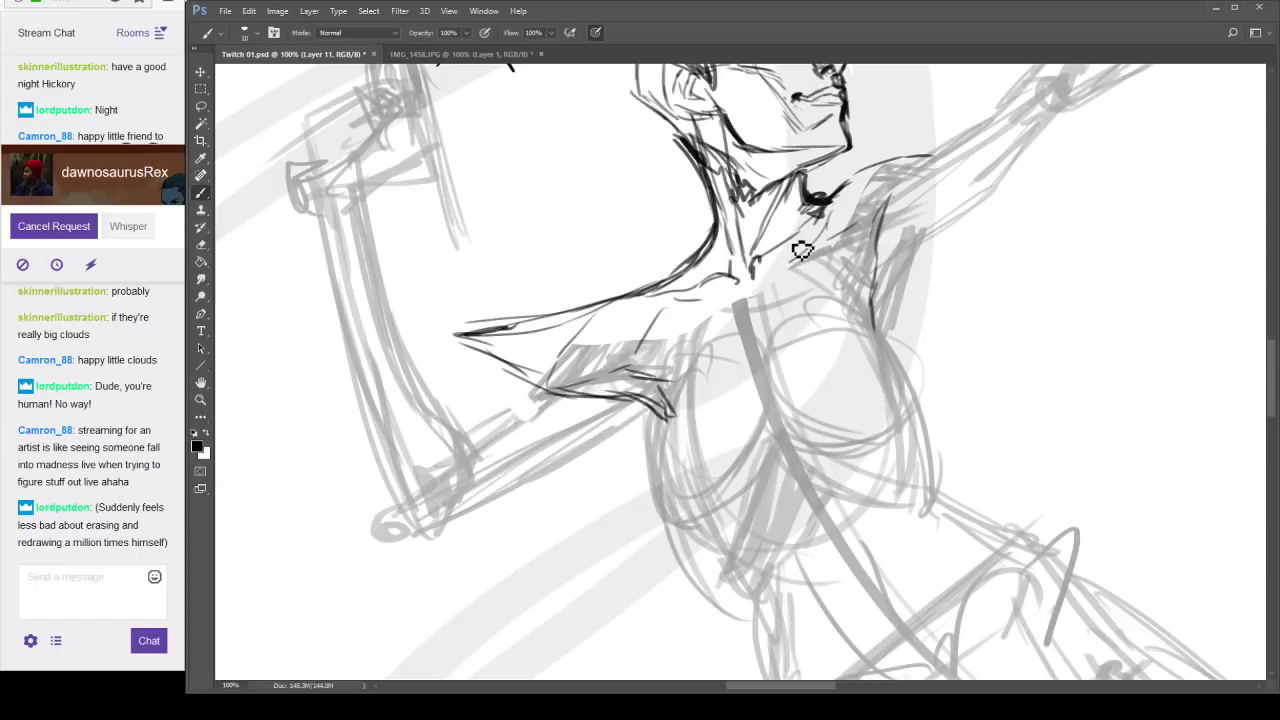
Draw the collar's front edge from below the chin diagonally across the chest to the pointed fold at the armpit.
mouse_move(808, 222)
mouse_down()
mouse_move(801, 242)
mouse_move(815, 260)
mouse_move(778, 314)
mouse_up()
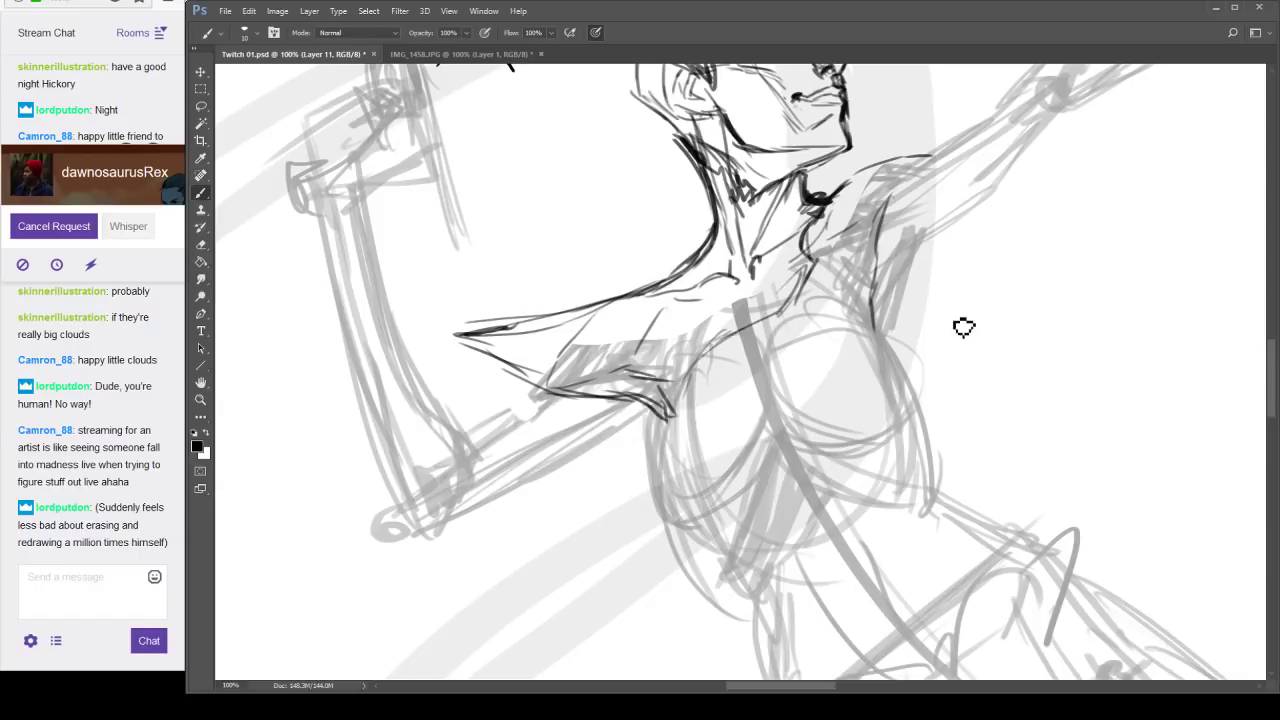
alt+click(942, 351)
drag(1006, 291, 771, 409)
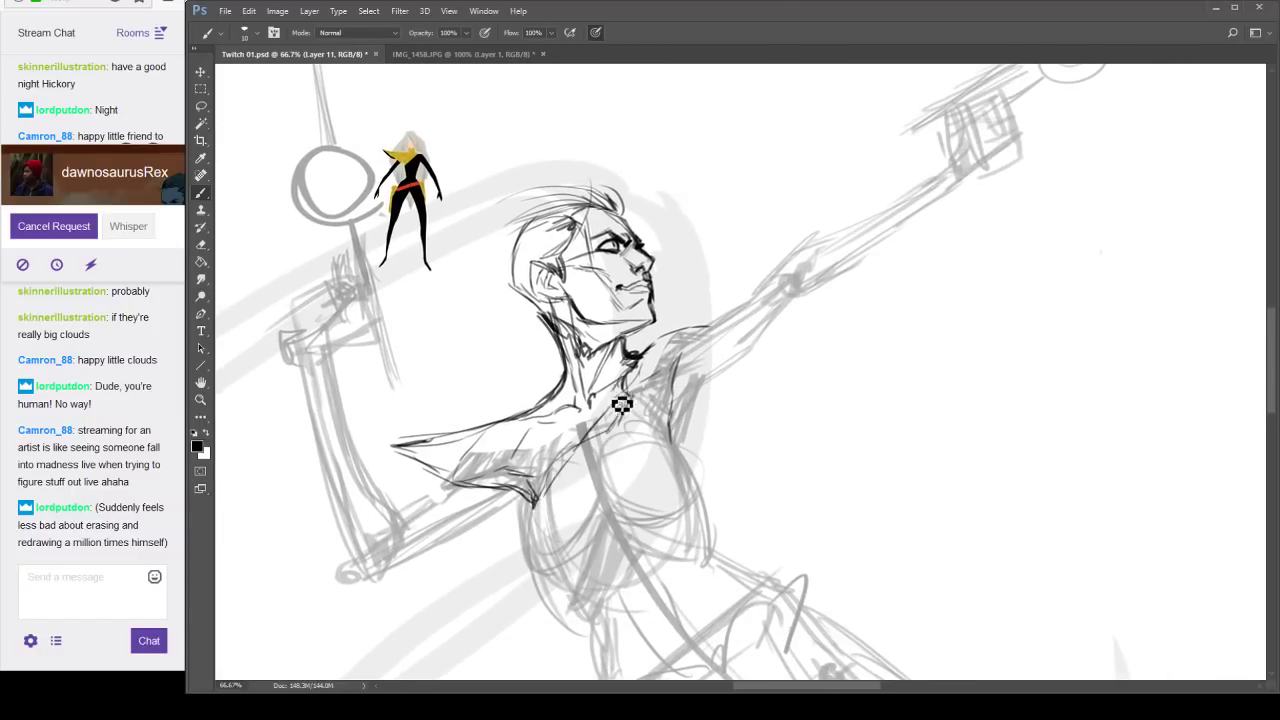
drag(582, 458, 542, 509)
Ink the torso's centre line and the lower edges of the rib cage on both sides of it.
drag(736, 500, 686, 337)
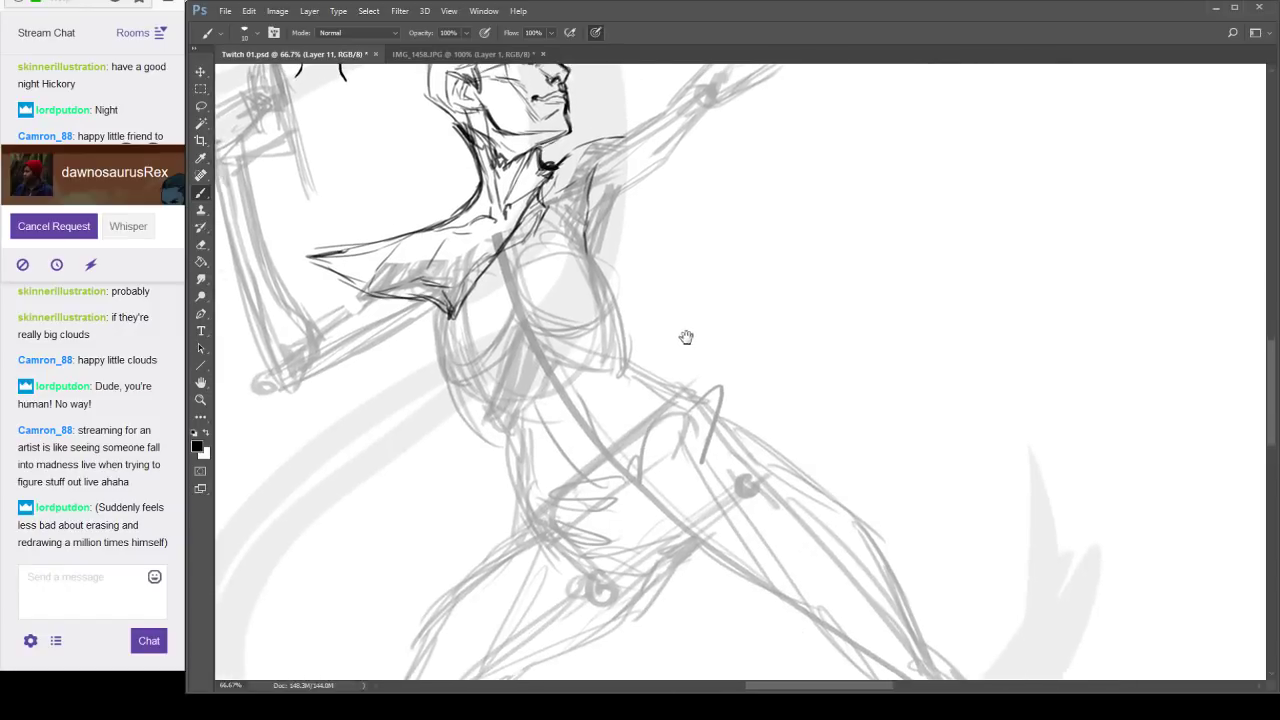
drag(499, 256, 556, 390)
drag(511, 290, 572, 420)
drag(462, 372, 501, 431)
drag(520, 370, 502, 428)
drag(531, 344, 614, 381)
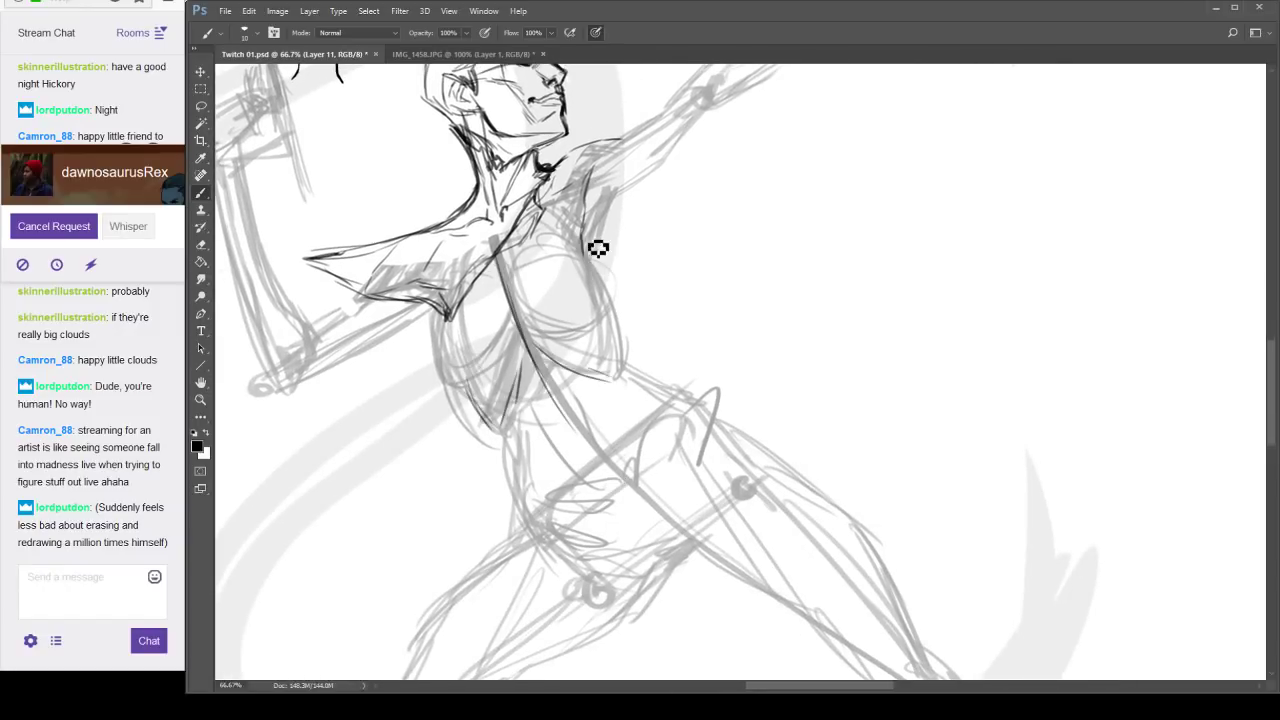
Darken the line below the raised arm's armpit and outline both breasts and the outer sides of the rib cage.
drag(594, 190, 585, 240)
mouse_move(753, 226)
mouse_down()
mouse_move(791, 253)
mouse_move(834, 234)
mouse_move(811, 280)
mouse_move(824, 270)
mouse_up()
key(r)
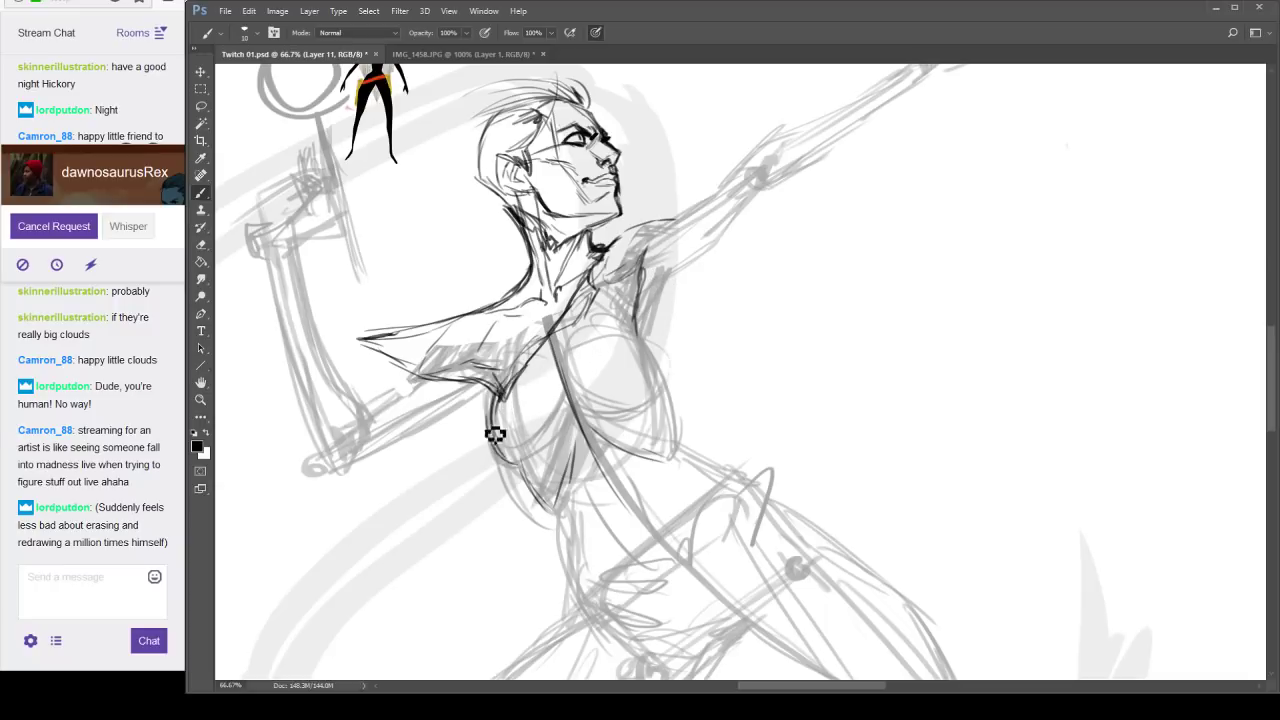
mouse_move(661, 351)
mouse_down()
mouse_move(667, 404)
mouse_move(654, 423)
mouse_move(678, 386)
mouse_move(678, 462)
mouse_up()
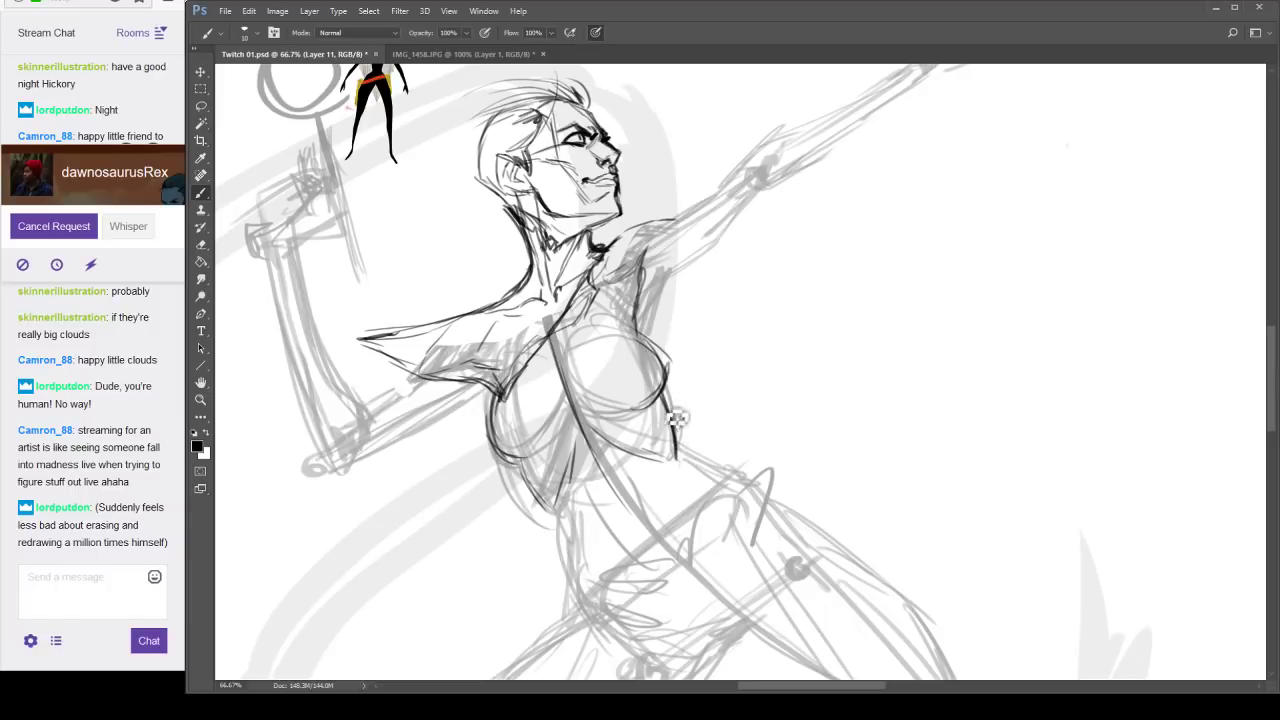
key(space)
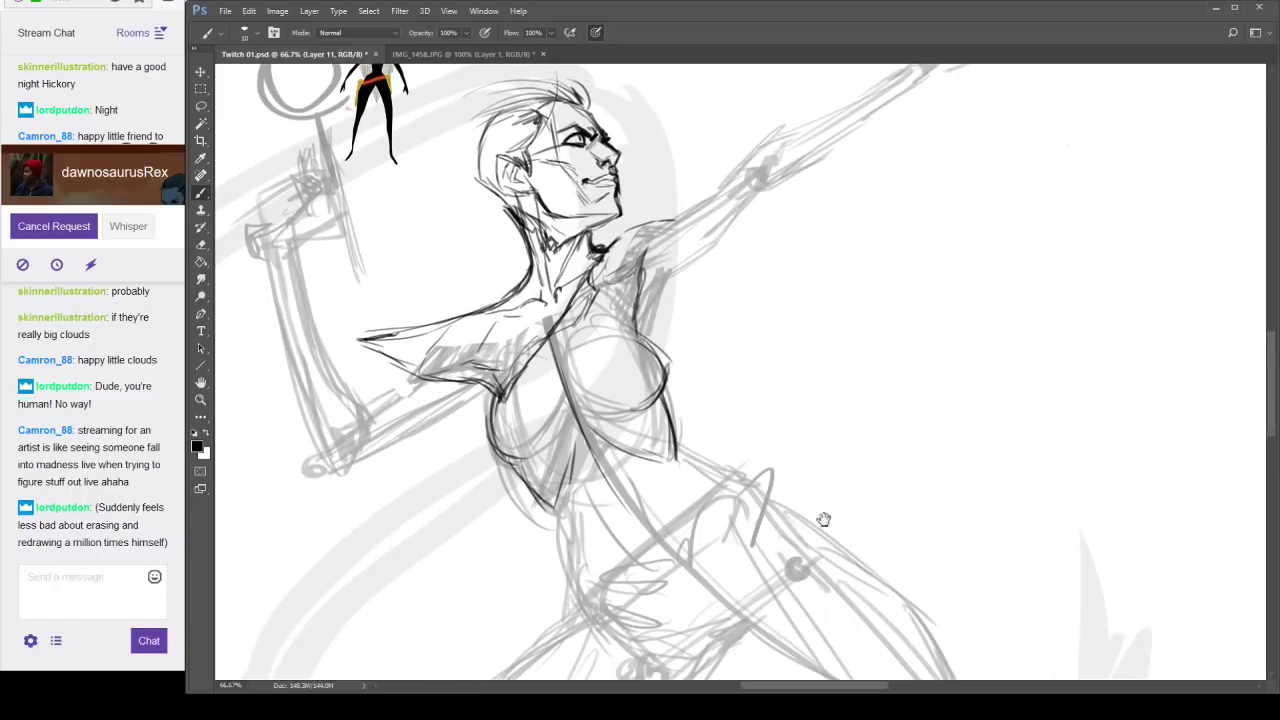
drag(843, 555, 812, 455)
drag(855, 394, 849, 454)
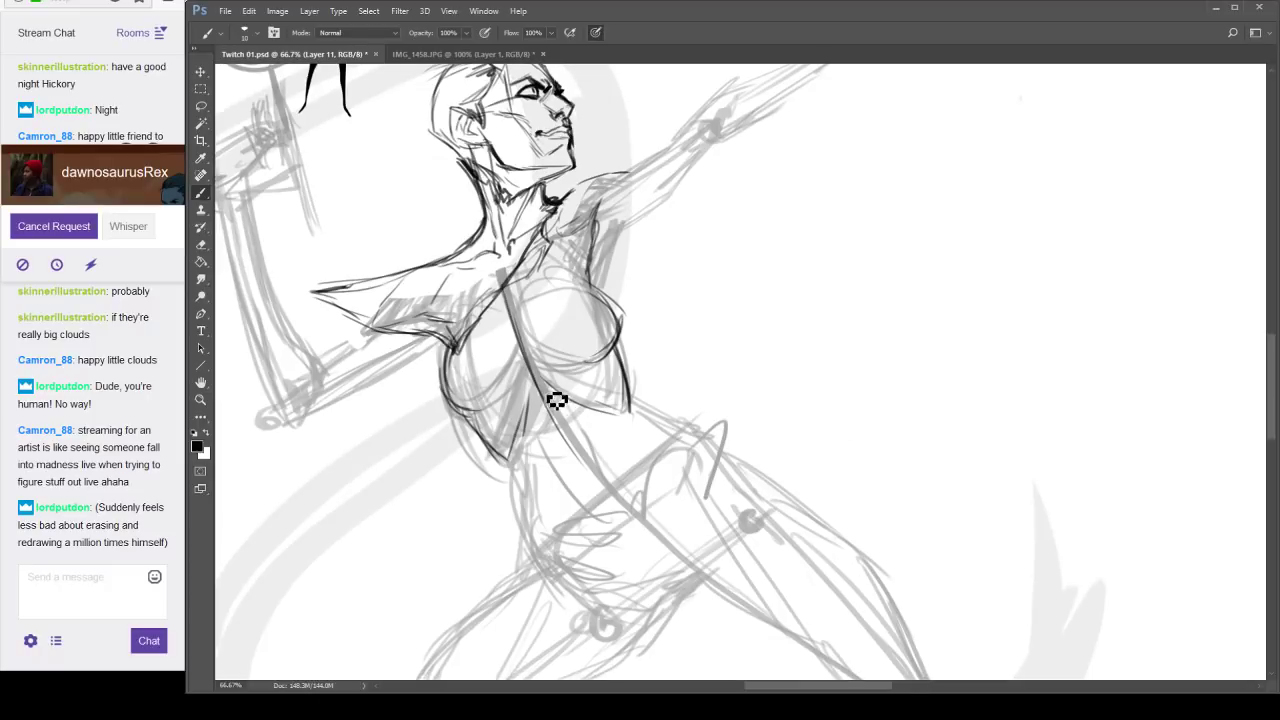
Ink the abdomen's centre line, both sides of the waist, and the hip and lower-belly contours over the gesture sketch.
drag(548, 393, 594, 470)
key(space)
drag(698, 532, 671, 414)
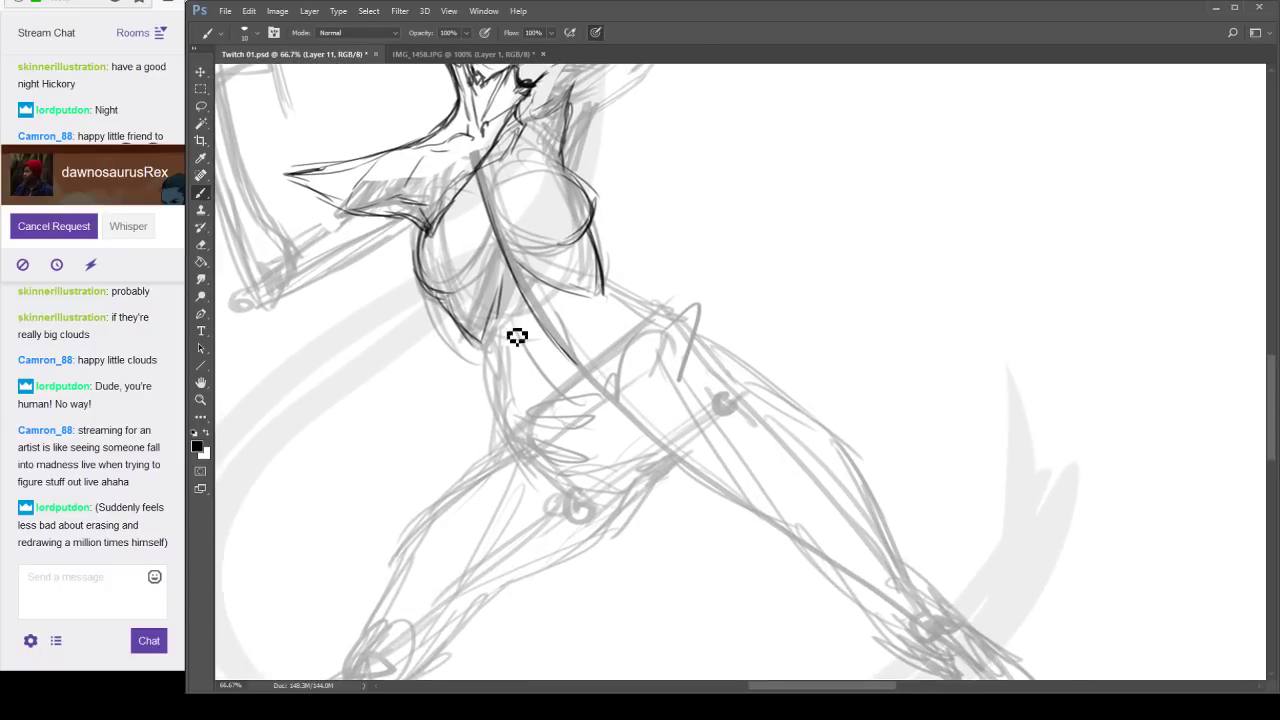
drag(504, 385, 516, 445)
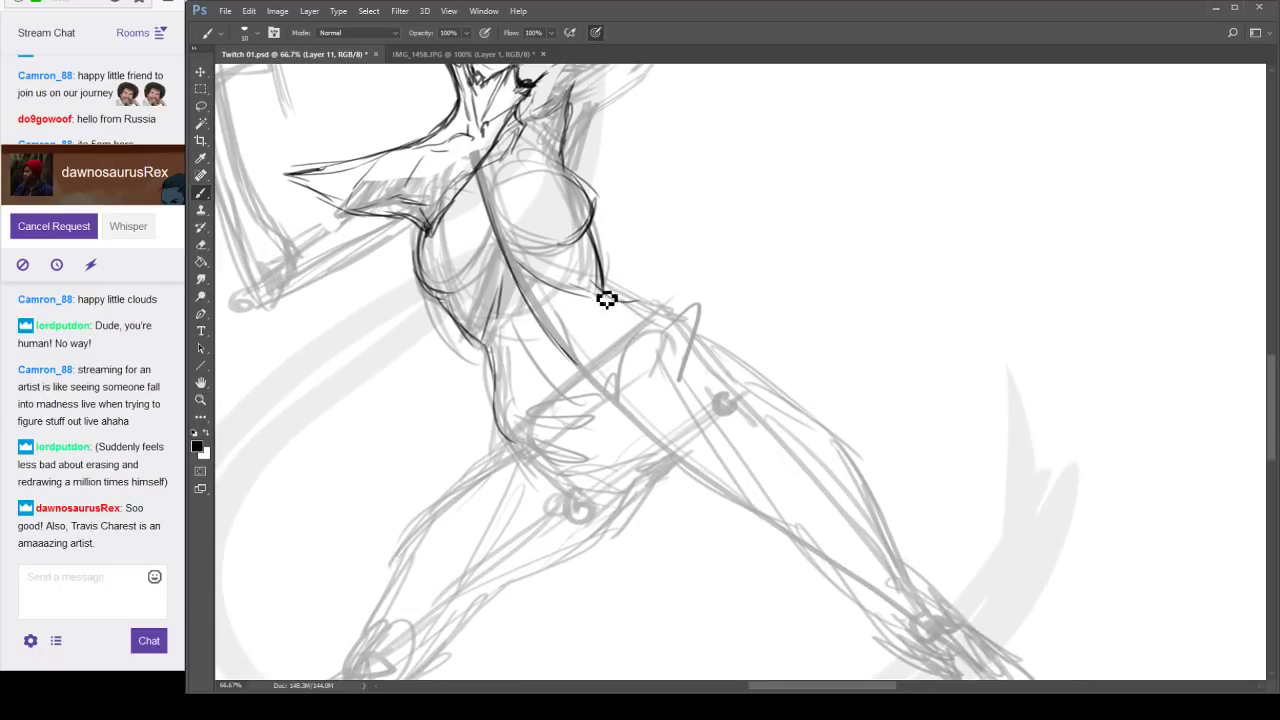
mouse_move(606, 300)
mouse_down()
mouse_move(688, 357)
mouse_move(648, 376)
mouse_up()
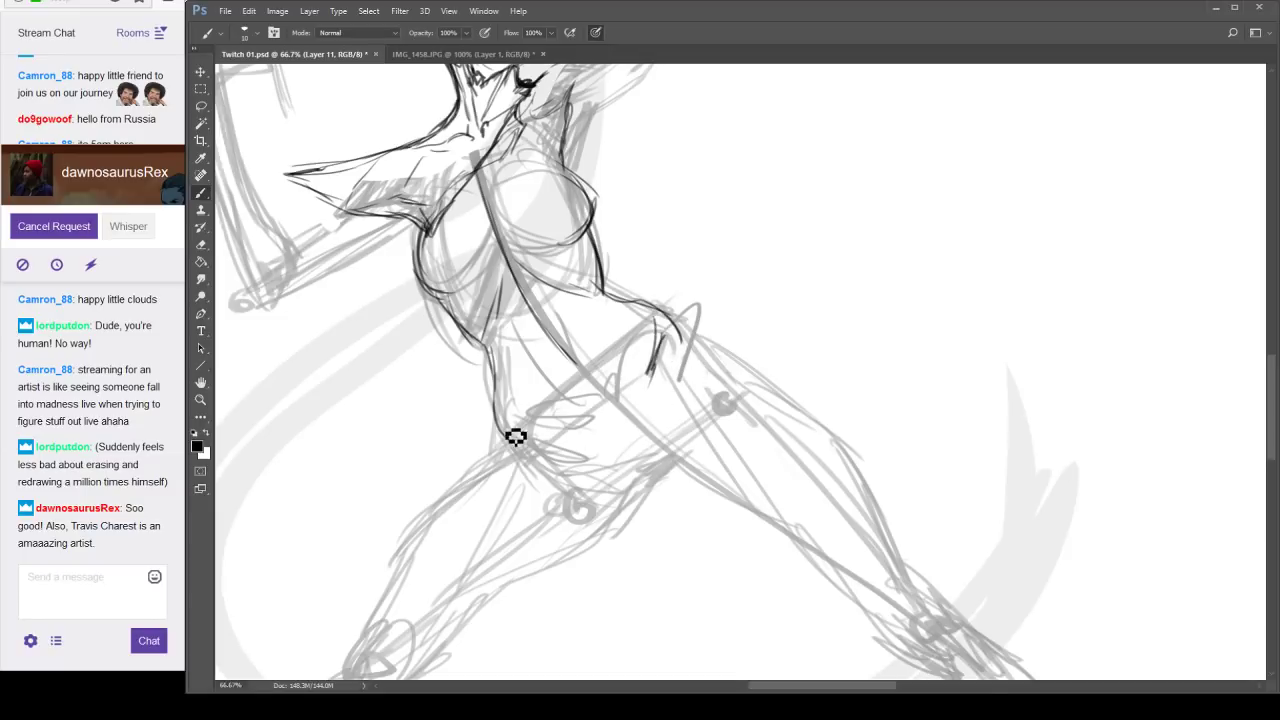
drag(514, 434, 578, 458)
drag(670, 340, 662, 390)
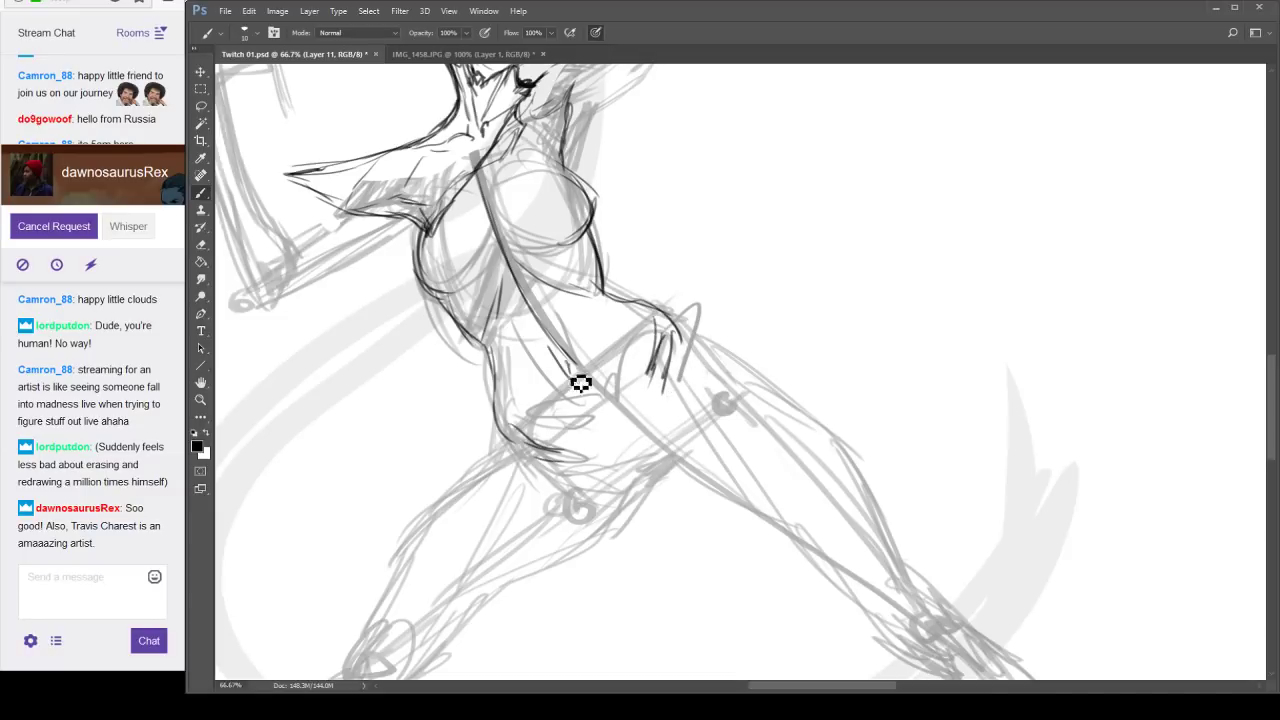
Ink both contours of the raised arm from the shoulder past the elbow to the wrist.
mouse_move(829, 217)
mouse_down()
mouse_move(880, 394)
mouse_move(866, 467)
mouse_up()
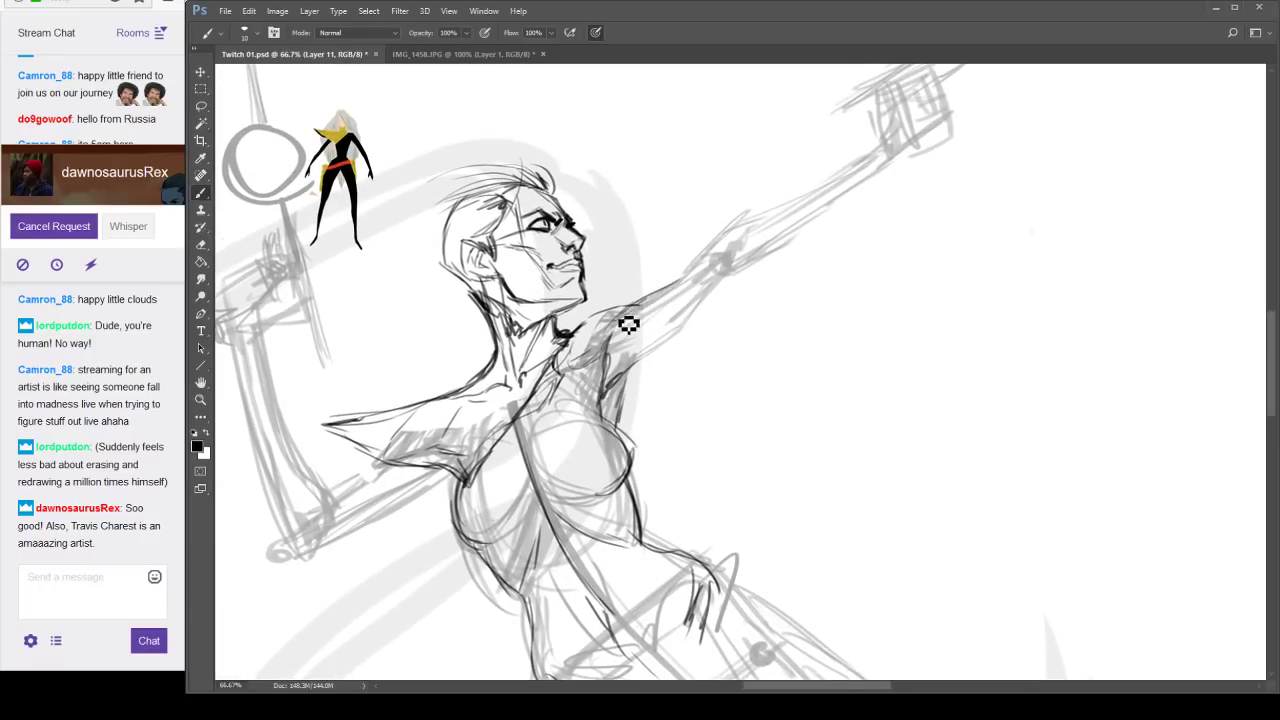
drag(623, 323, 706, 271)
mouse_move(623, 323)
mouse_down()
mouse_move(734, 259)
mouse_move(670, 351)
mouse_move(647, 358)
mouse_move(694, 313)
mouse_move(637, 385)
mouse_up()
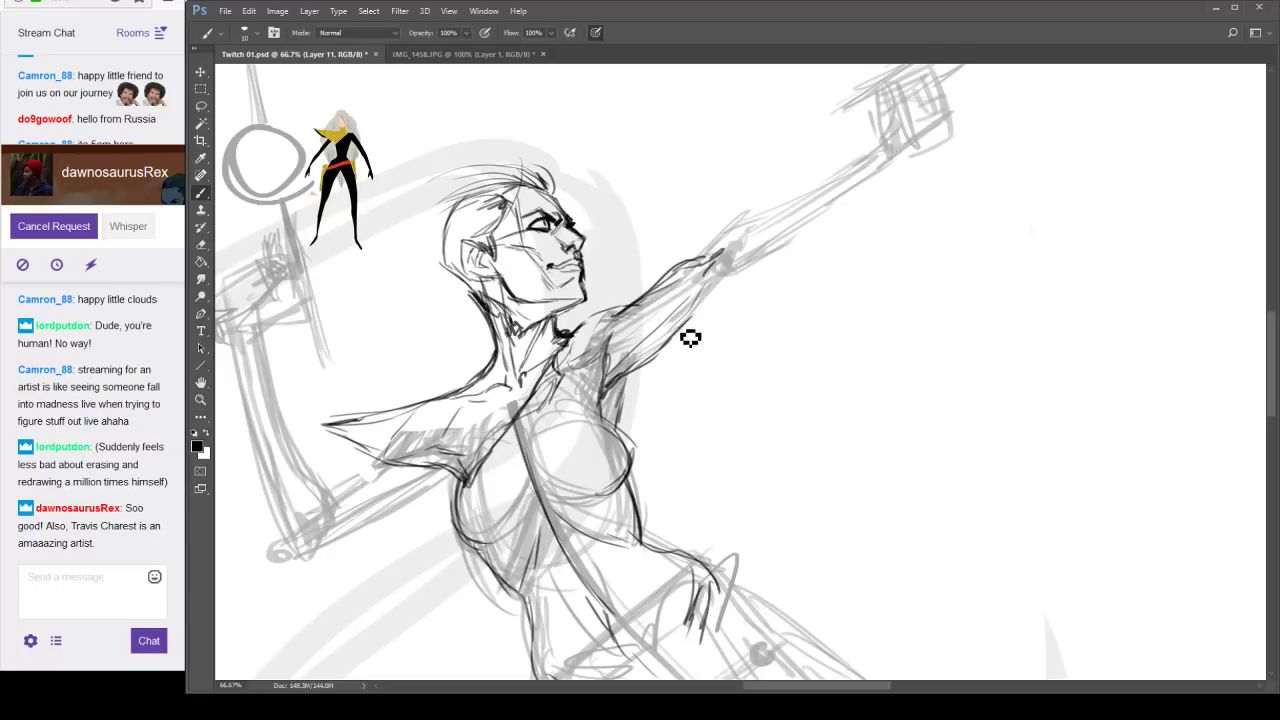
drag(883, 218, 862, 342)
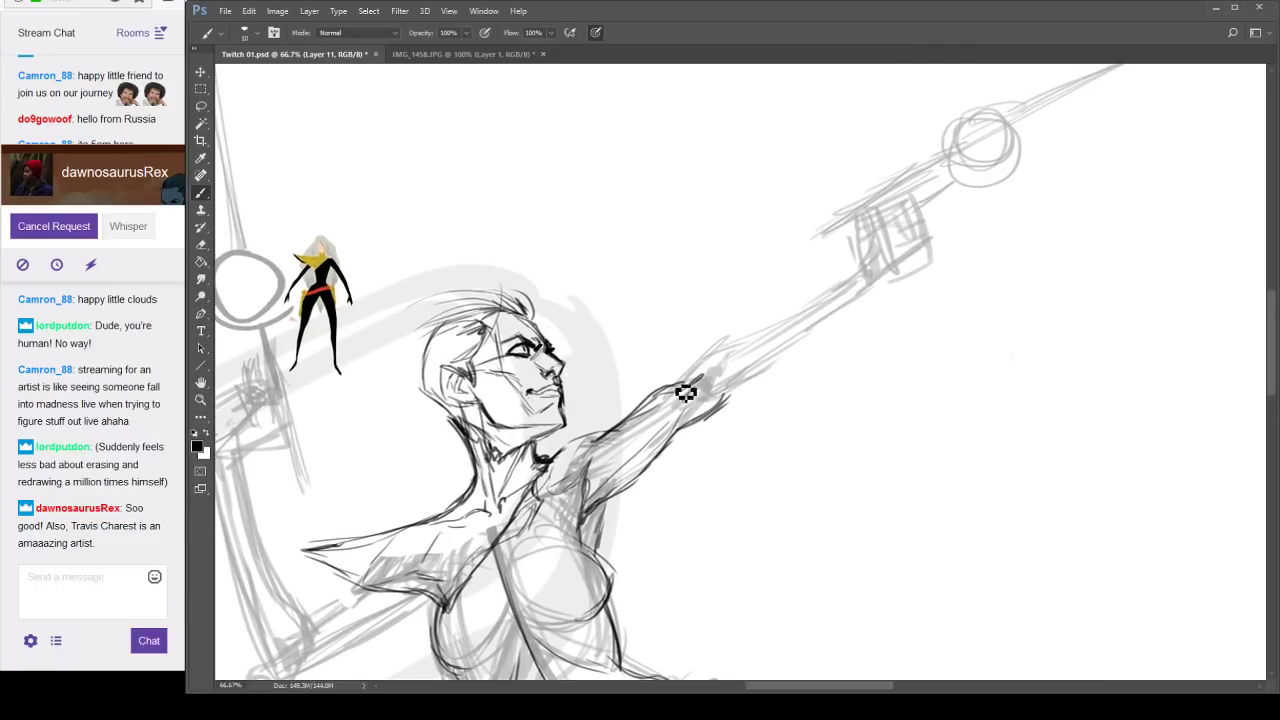
drag(685, 389, 735, 342)
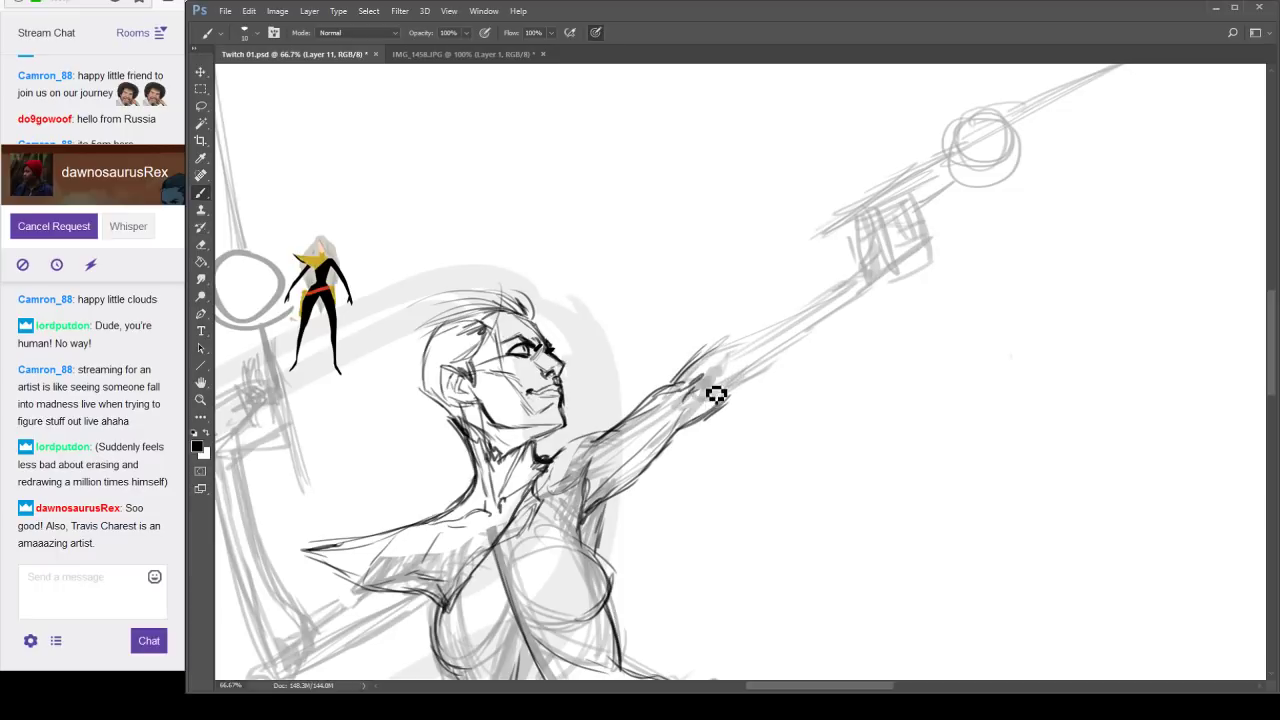
mouse_move(716, 394)
mouse_down()
mouse_move(685, 400)
mouse_move(666, 446)
mouse_up()
mouse_move(685, 391)
mouse_down()
mouse_move(765, 343)
mouse_move(707, 361)
mouse_move(845, 301)
mouse_up()
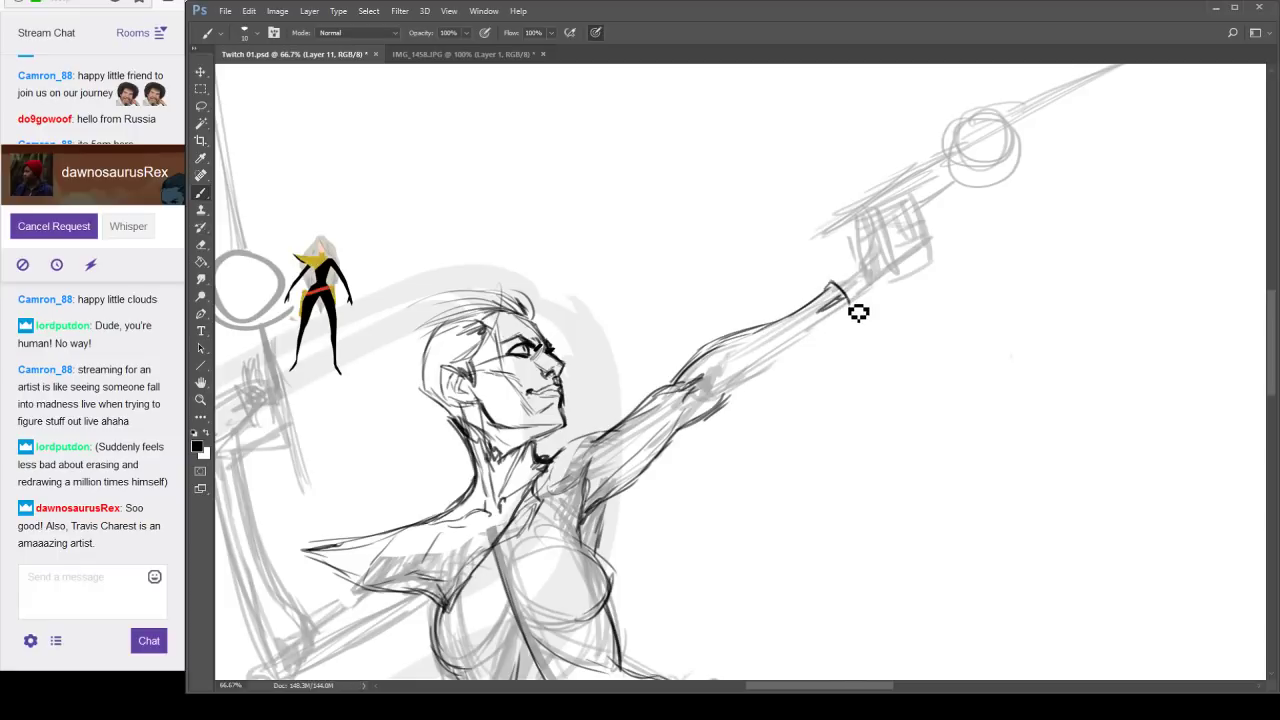
mouse_move(801, 365)
mouse_down()
mouse_move(724, 404)
mouse_move(845, 322)
mouse_move(827, 242)
mouse_move(872, 212)
mouse_move(908, 283)
mouse_move(866, 240)
mouse_move(880, 250)
mouse_move(864, 243)
mouse_move(854, 294)
mouse_up()
Draw the raised hand's fist and fingers gripping the pistol, and its barrel with a circle at the muzzle.
mouse_move(874, 226)
mouse_down()
mouse_move(902, 249)
mouse_move(874, 266)
mouse_move(912, 293)
mouse_move(878, 278)
mouse_move(878, 258)
mouse_move(892, 292)
mouse_move(871, 332)
mouse_move(883, 328)
mouse_up()
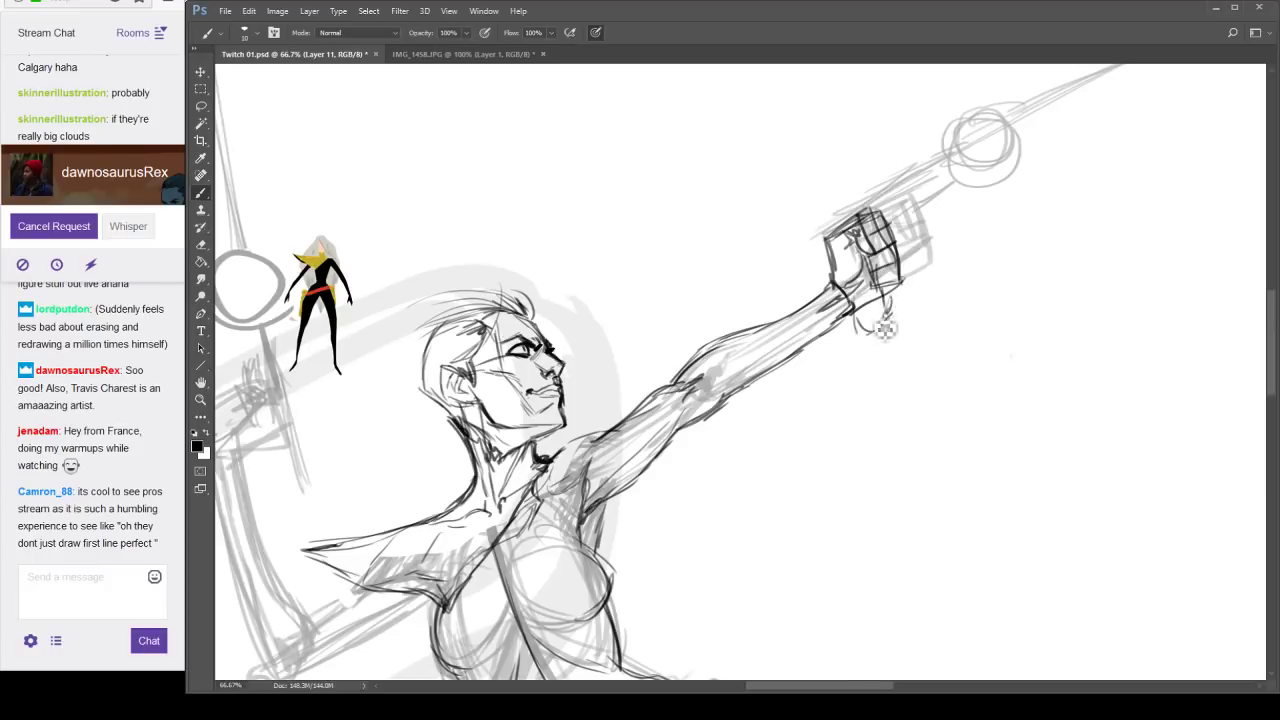
mouse_move(876, 233)
mouse_down()
mouse_move(832, 236)
mouse_move(826, 222)
mouse_move(864, 218)
mouse_up()
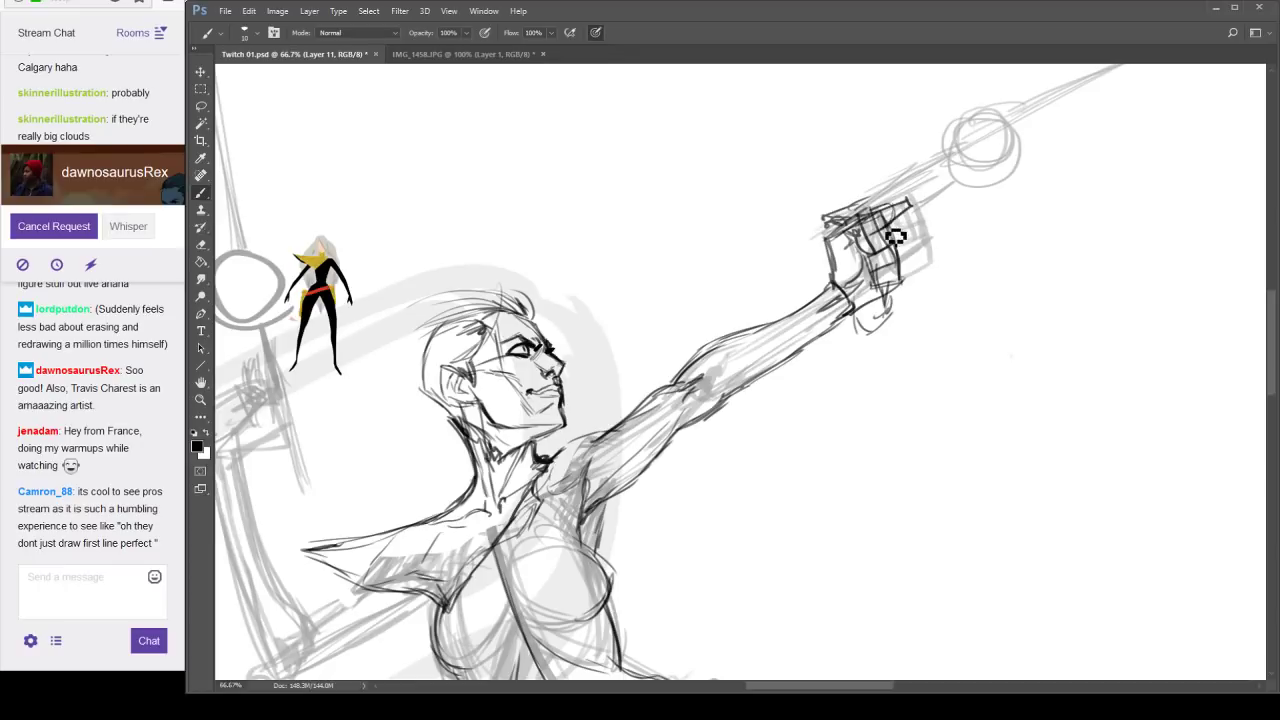
drag(977, 237, 867, 286)
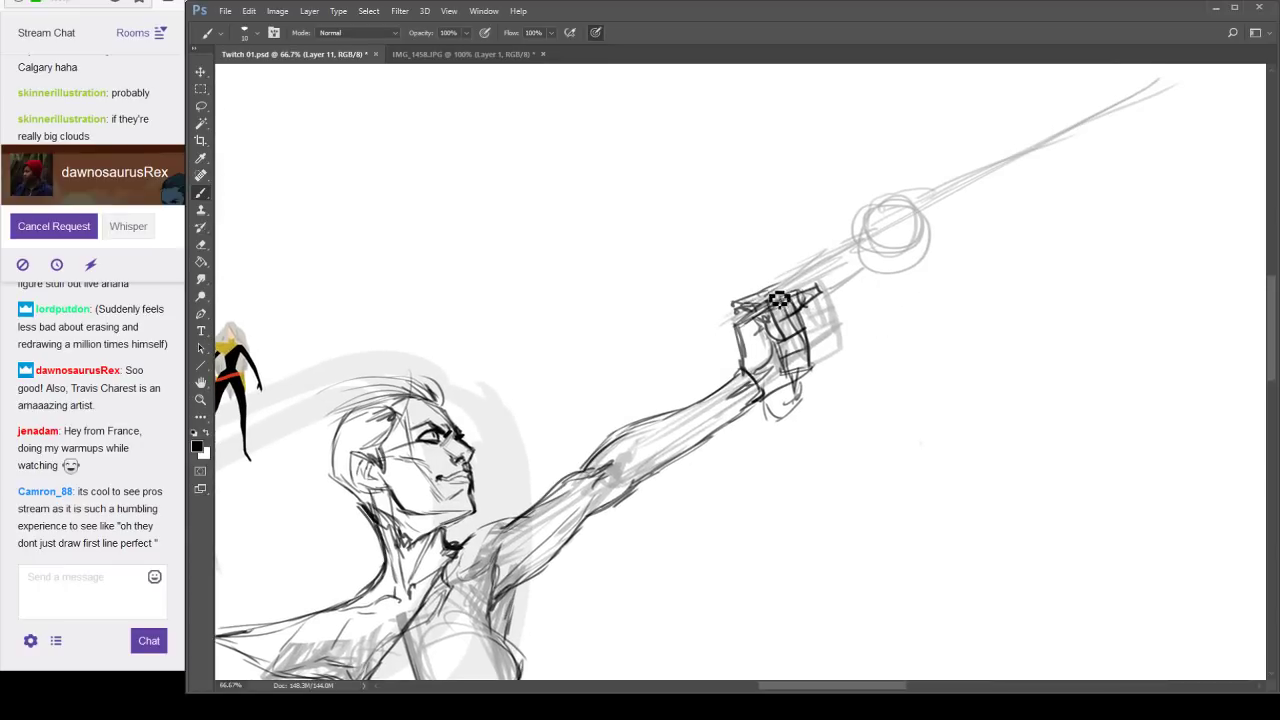
drag(770, 299, 893, 238)
mouse_move(971, 286)
mouse_down()
mouse_move(880, 320)
mouse_move(866, 306)
mouse_up()
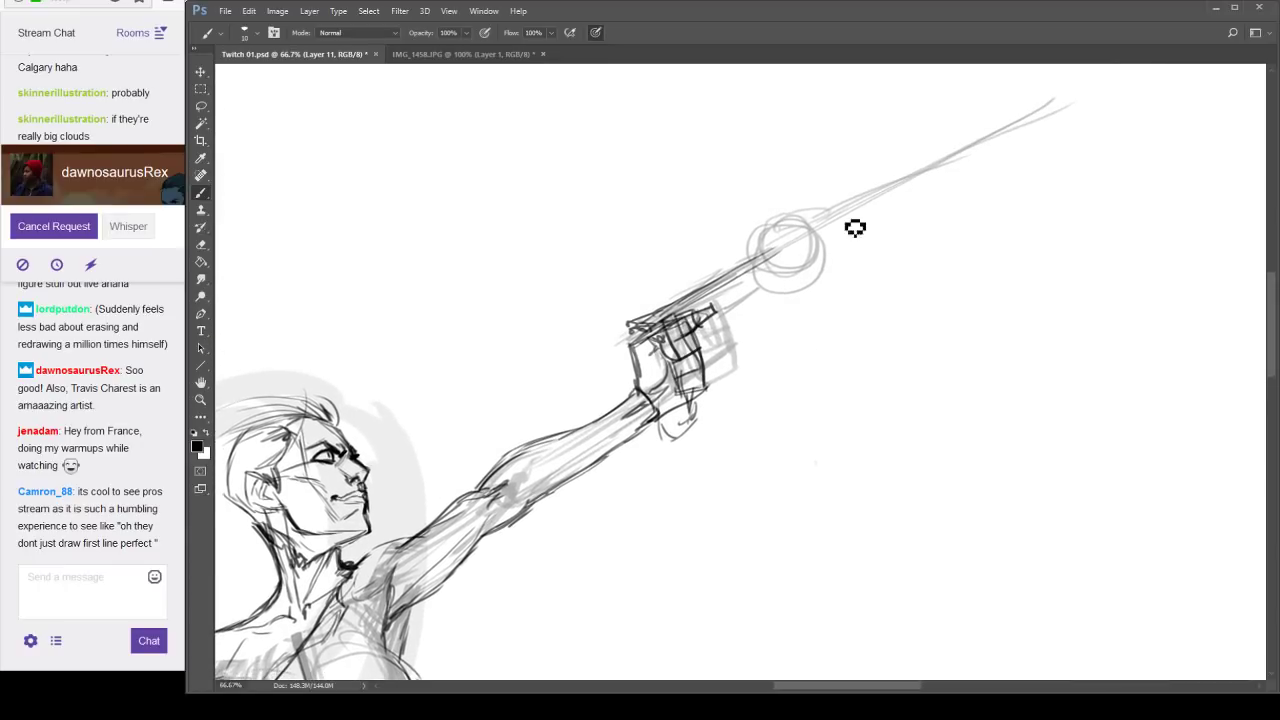
Examine the coloured Laser Pirates reference figure's collar, hair, belt and holsters up close, and return to the pose drawing.
alt+click(787, 307)
alt+click(788, 307)
alt+click(788, 307)
drag(723, 459, 927, 445)
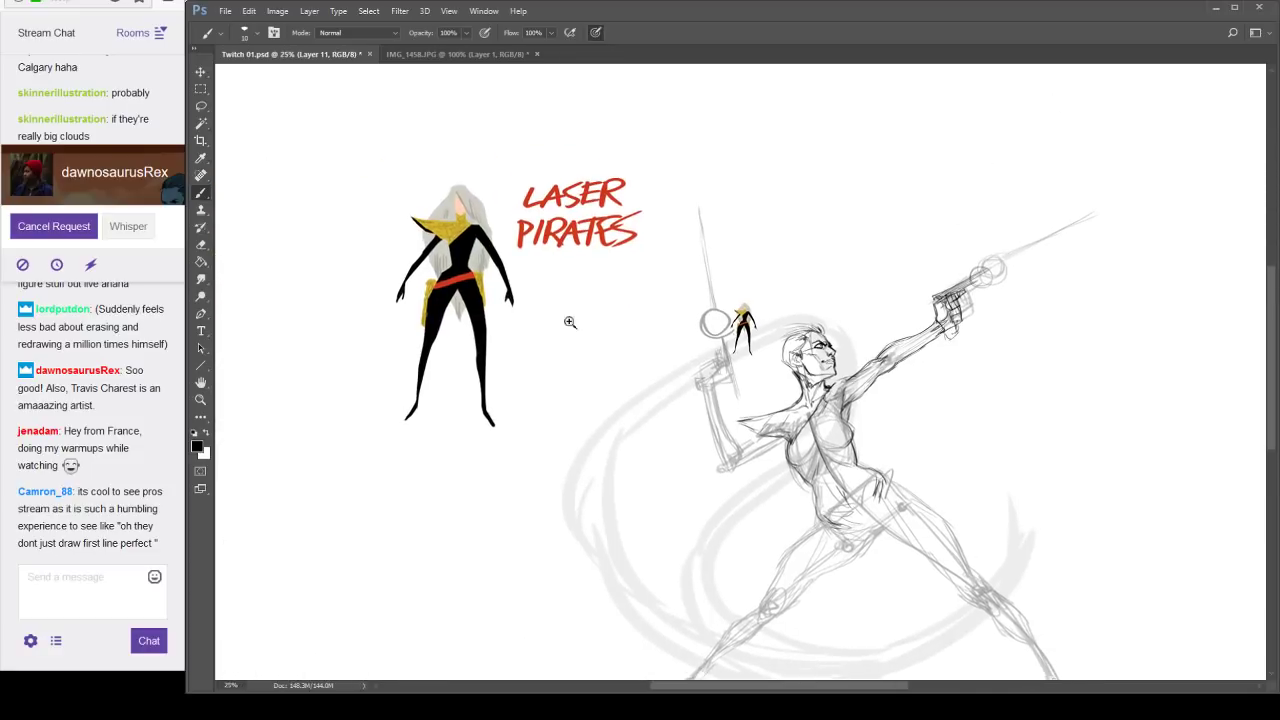
click(503, 296)
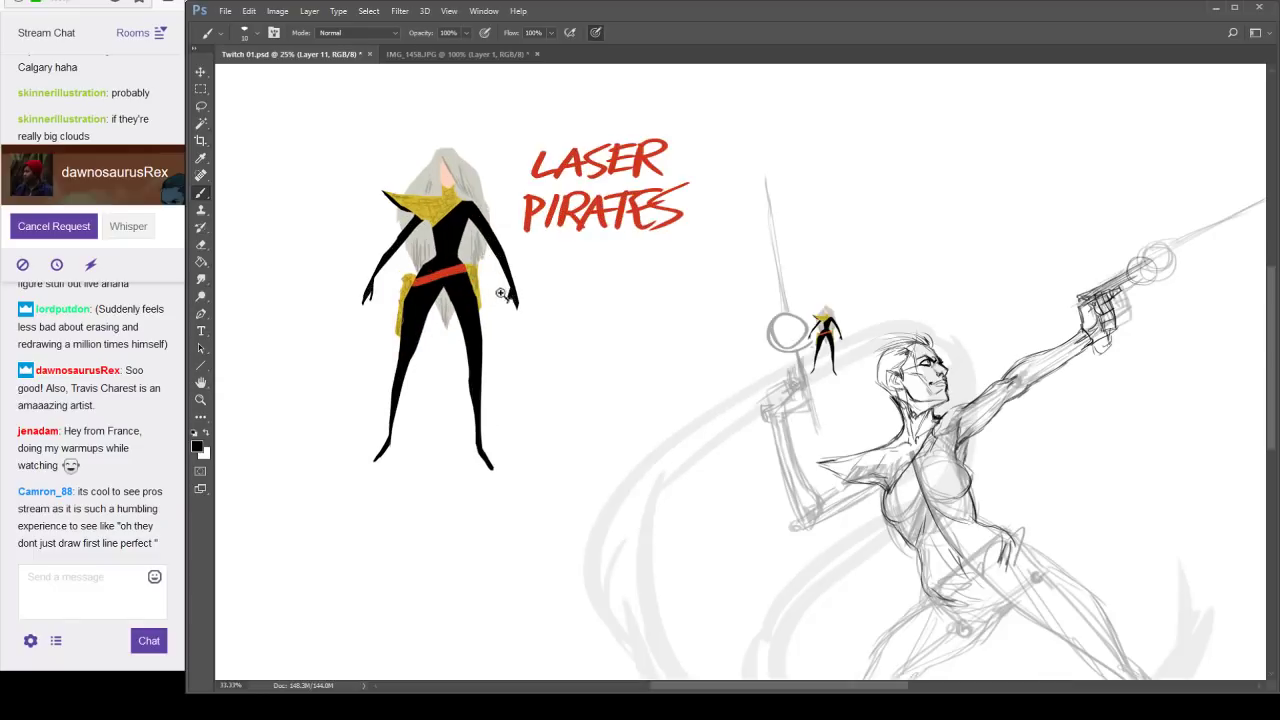
click(471, 259)
click(481, 218)
drag(481, 218, 545, 344)
click(535, 309)
click(531, 311)
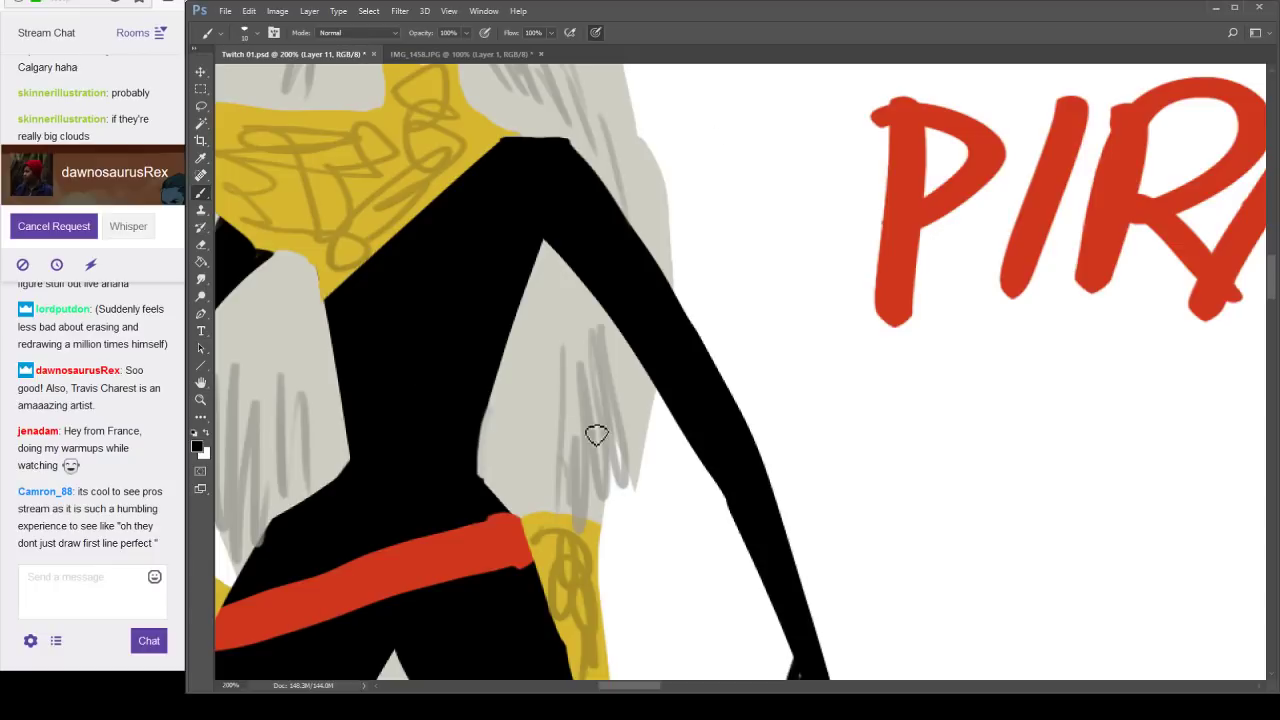
alt+click(694, 387)
alt+click(692, 381)
alt+click(700, 378)
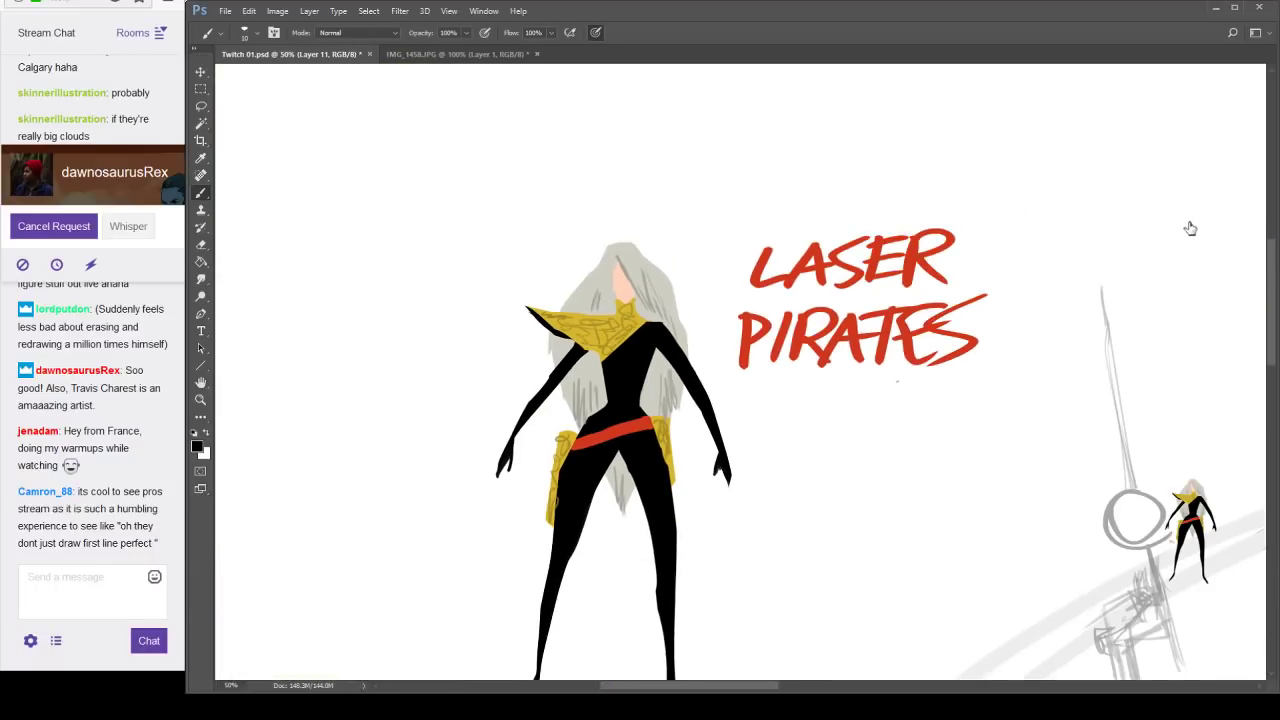
alt+click(995, 347)
drag(974, 443, 523, 294)
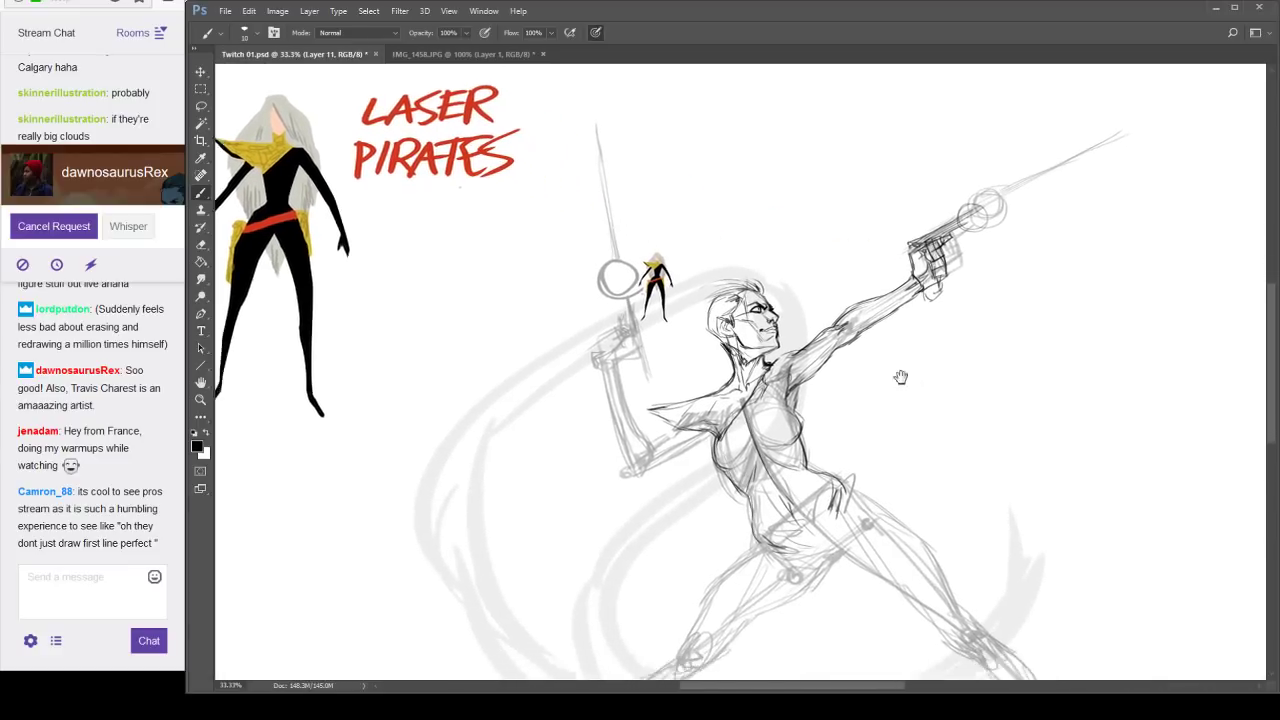
Darken the raised arm's upper edge and draw the back arm's upper-arm contours from the collar to the elbow.
drag(900, 374, 742, 319)
click(742, 319)
drag(737, 263, 775, 295)
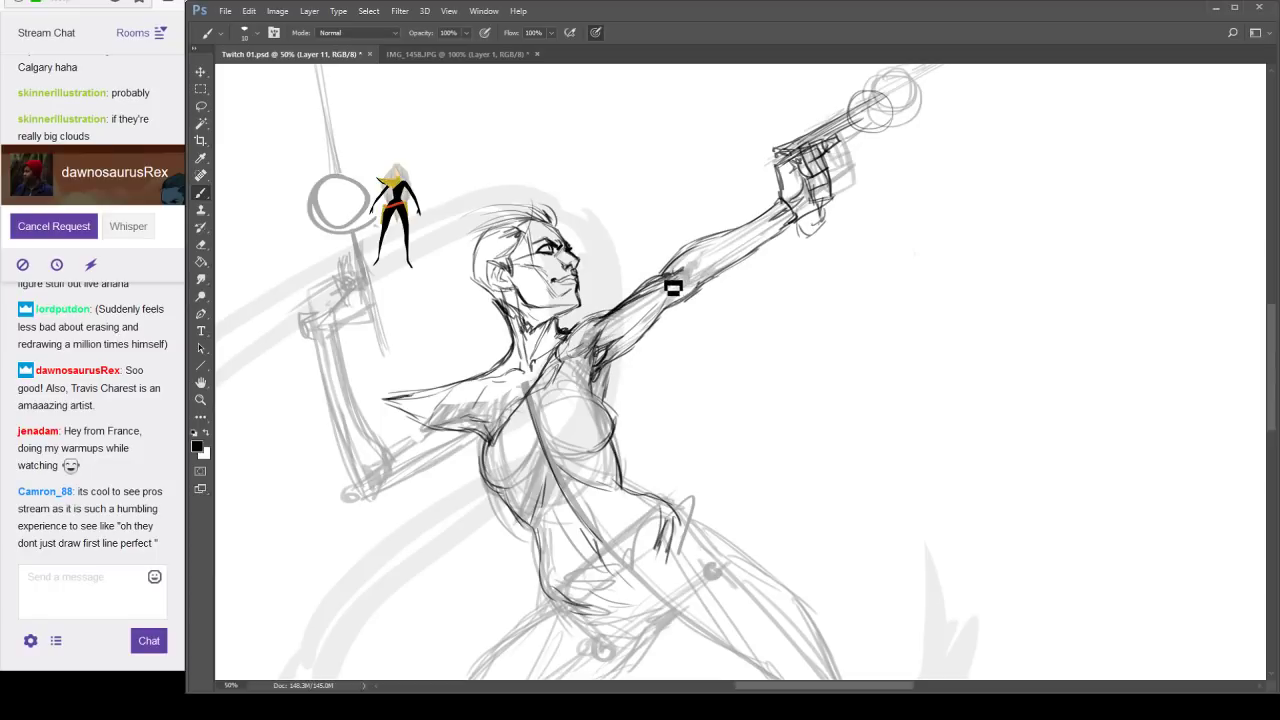
drag(808, 309, 918, 282)
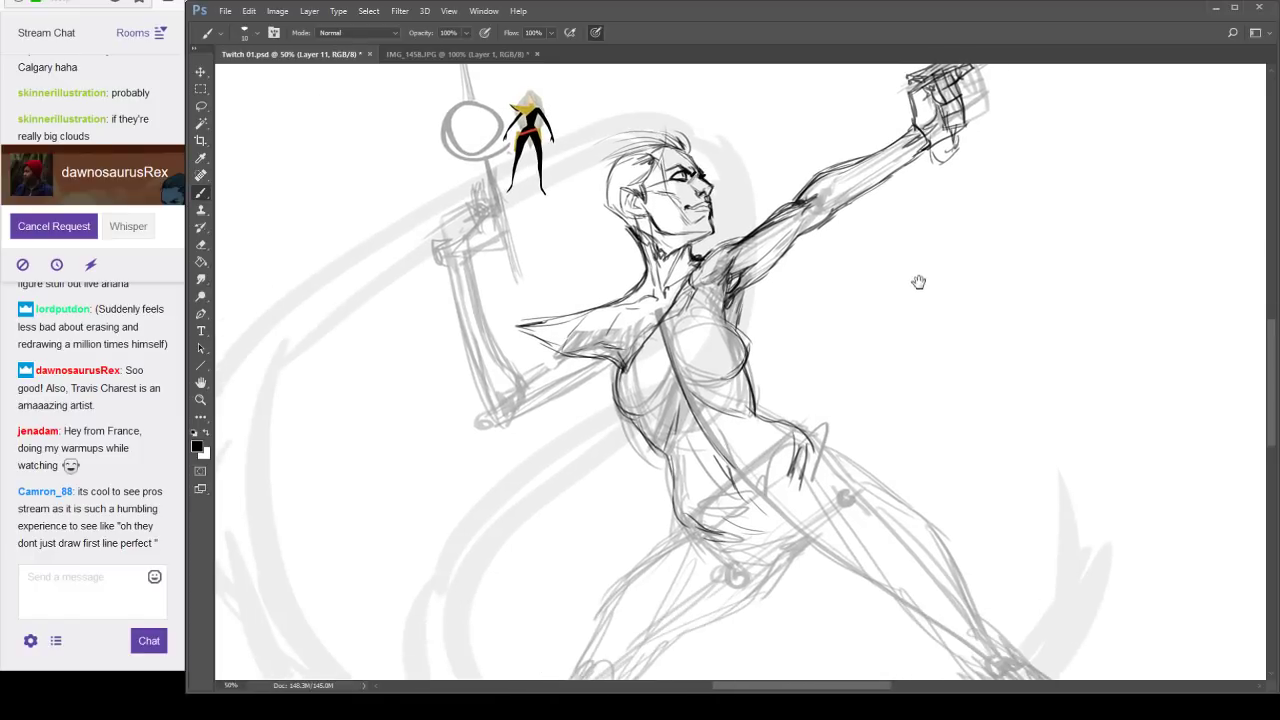
mouse_move(541, 384)
mouse_down()
mouse_move(501, 432)
mouse_move(566, 404)
mouse_move(572, 367)
mouse_move(527, 392)
mouse_move(570, 364)
mouse_up()
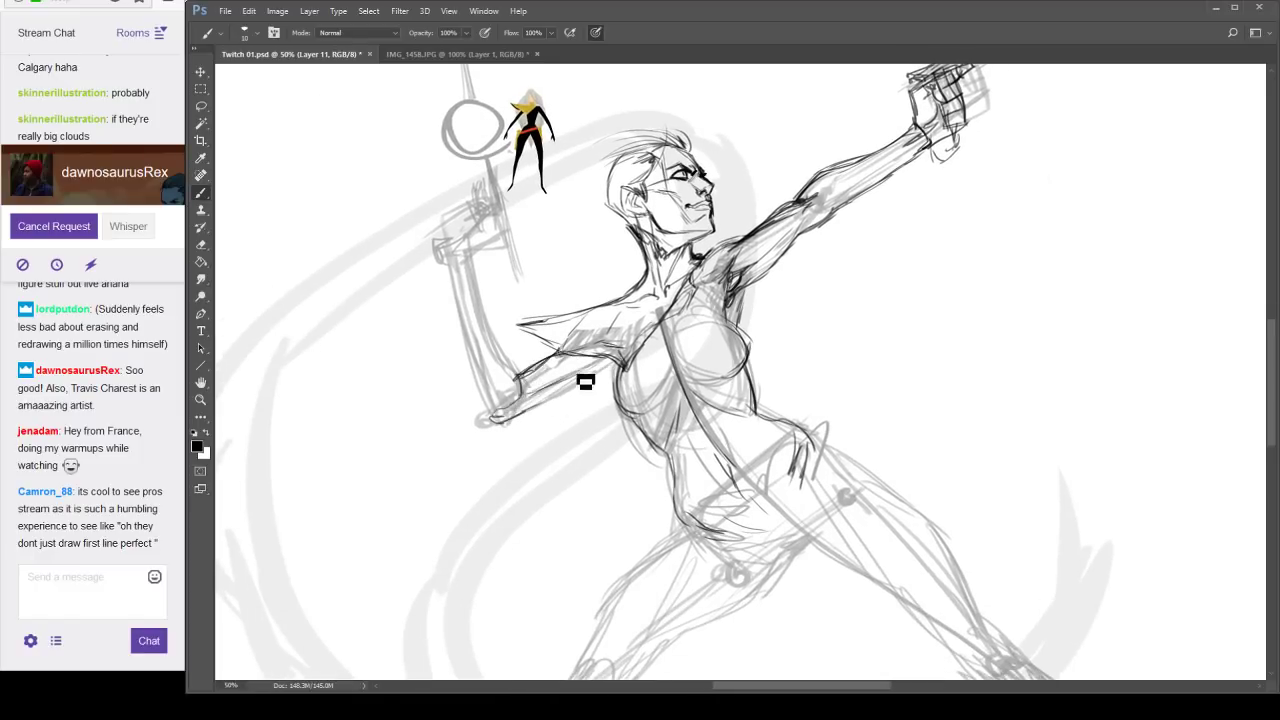
drag(784, 344, 748, 402)
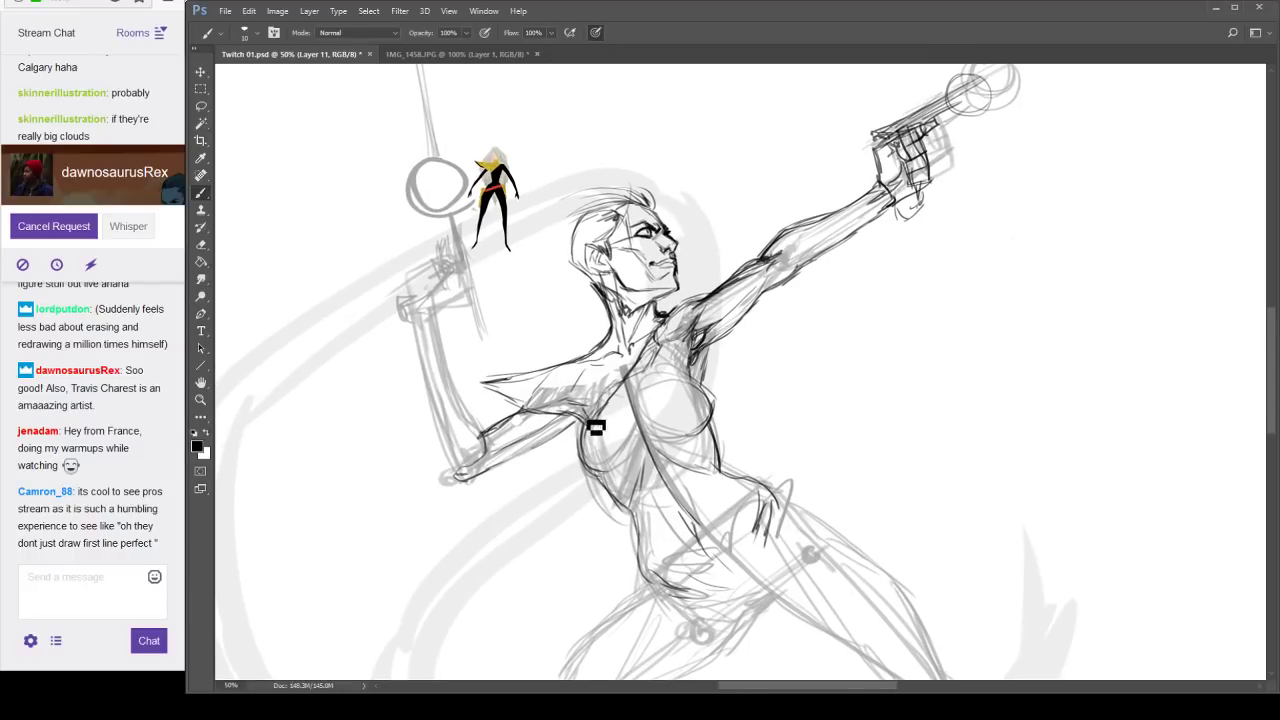
Try thickening the collar's front edge from the neck to the armpit and trimming its chest side.
drag(606, 423, 634, 398)
ctrl+click(635, 349)
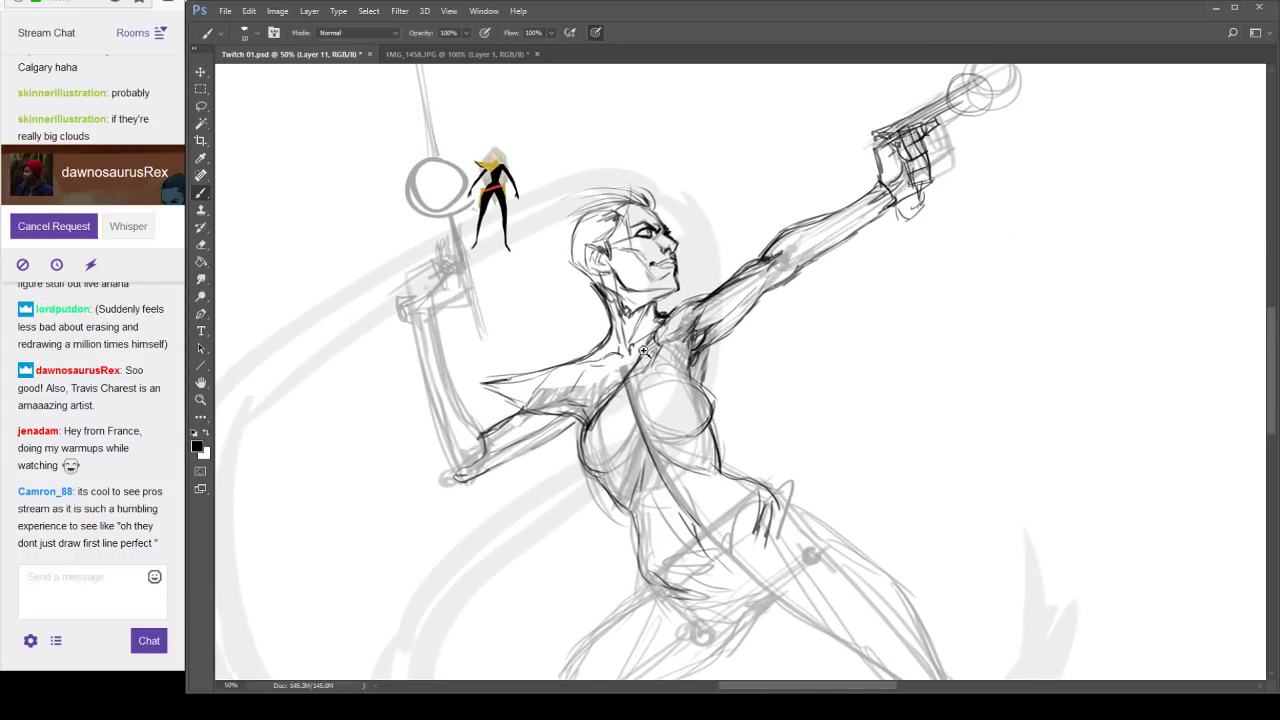
mouse_move(668, 308)
mouse_down()
mouse_move(635, 504)
mouse_move(633, 394)
mouse_move(622, 470)
mouse_move(651, 346)
mouse_move(626, 355)
mouse_move(635, 342)
mouse_move(571, 420)
mouse_move(583, 391)
mouse_move(508, 512)
mouse_up()
drag(570, 396, 502, 522)
key(e)
drag(608, 392, 515, 518)
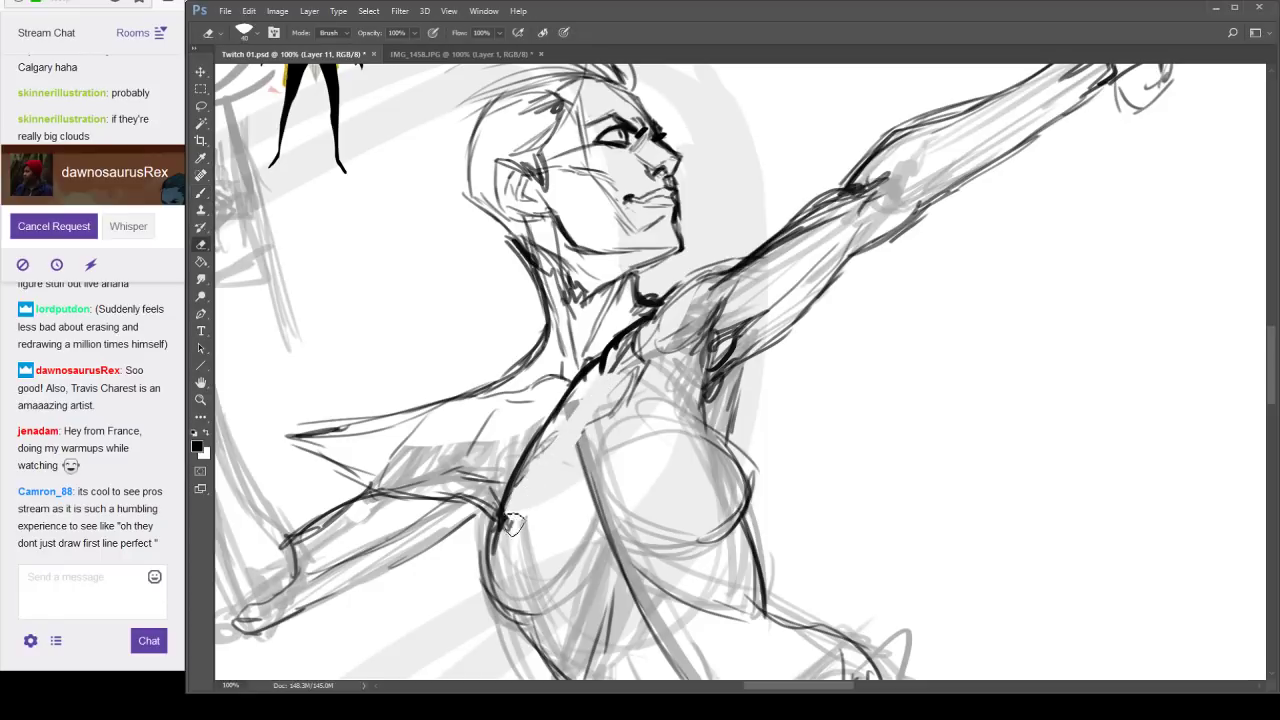
mouse_move(592, 428)
mouse_down()
mouse_move(630, 388)
mouse_move(523, 490)
mouse_move(494, 551)
mouse_up()
key(b)
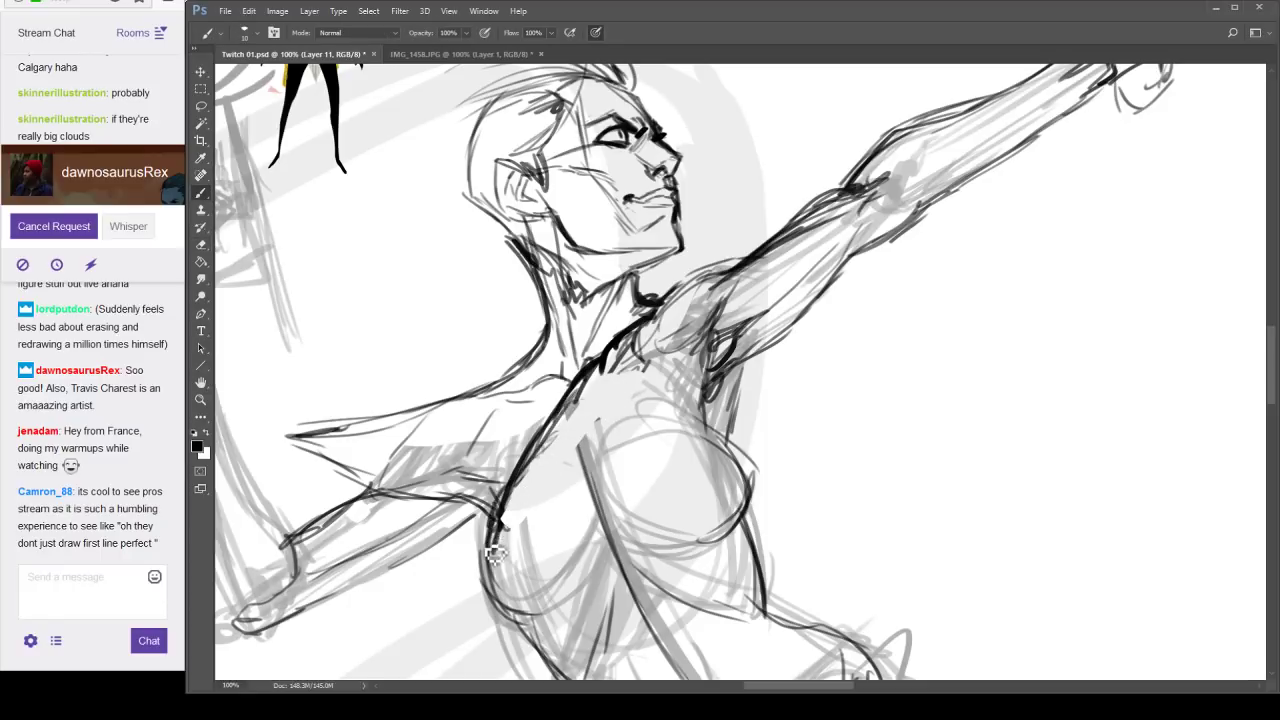
drag(473, 504, 494, 521)
mouse_move(541, 458)
mouse_down()
mouse_move(643, 343)
mouse_move(578, 392)
mouse_up()
drag(622, 344, 548, 410)
Erase the collar's front edge between the neck and the armpit.
key(e)
mouse_move(620, 338)
mouse_down()
mouse_move(562, 384)
mouse_move(486, 555)
mouse_up()
mouse_move(558, 432)
mouse_down()
mouse_move(646, 328)
mouse_move(645, 384)
mouse_up()
Redraw the collar's front edge with a small notch at the throat, and darken the outer breast contour below the armpit.
key(b)
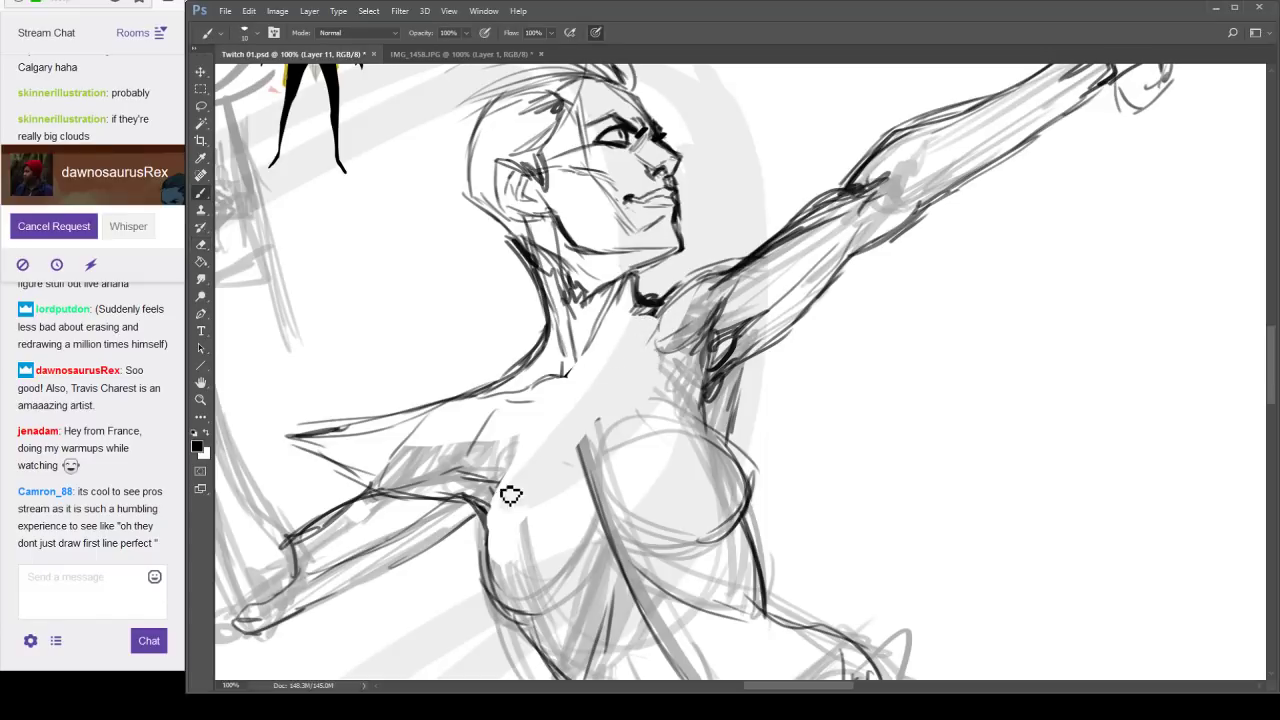
drag(614, 362, 676, 308)
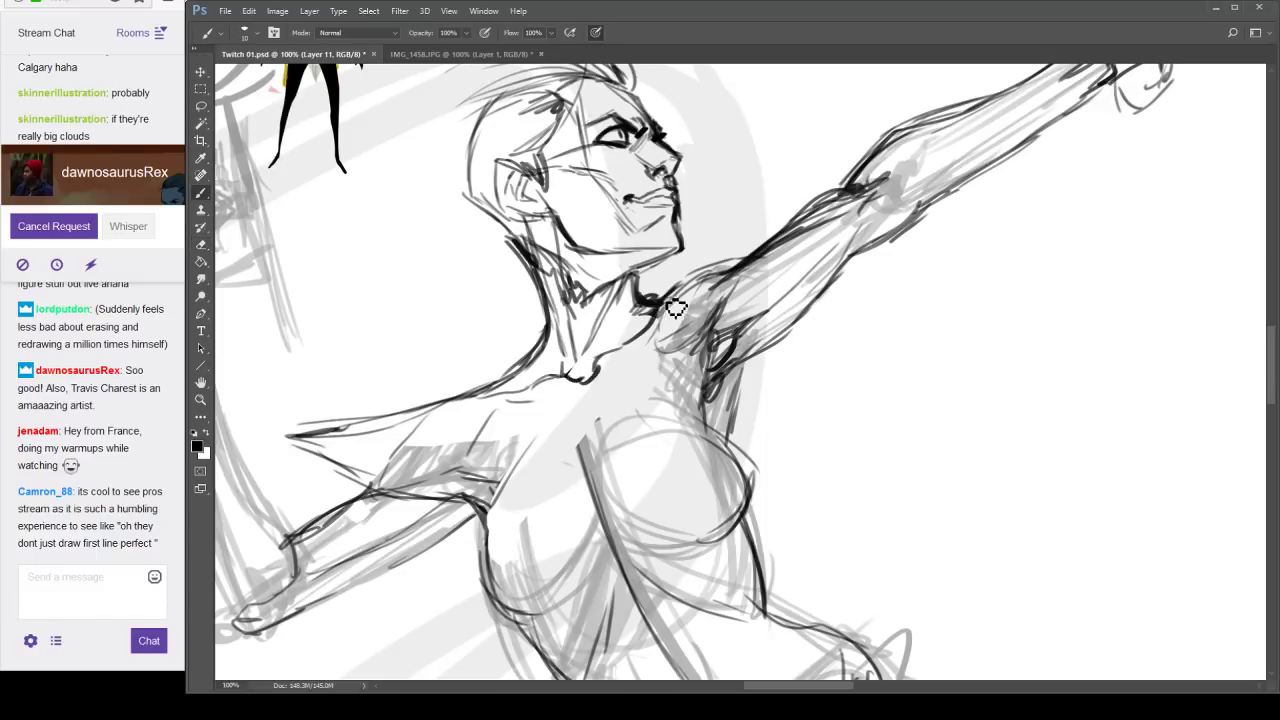
mouse_move(518, 484)
mouse_down()
mouse_move(494, 514)
mouse_move(487, 561)
mouse_move(497, 541)
mouse_move(515, 619)
mouse_move(492, 613)
mouse_move(490, 522)
mouse_up()
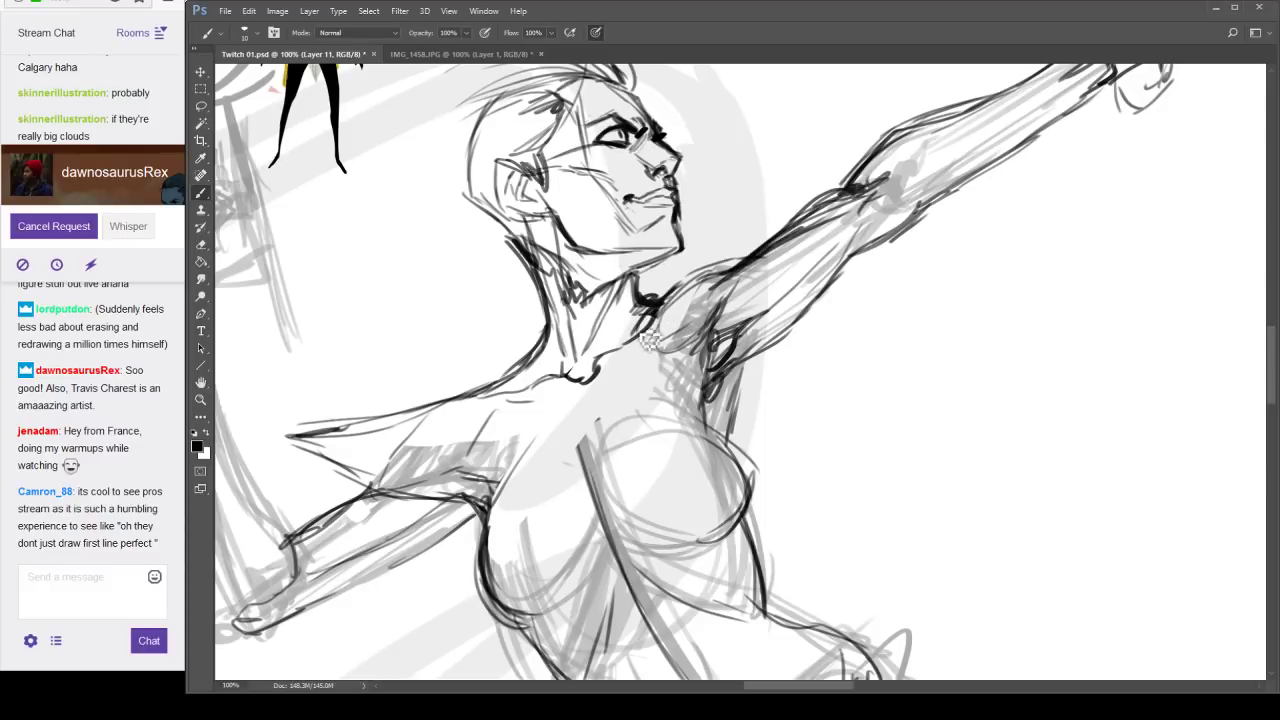
mouse_move(718, 296)
mouse_down()
mouse_move(520, 500)
mouse_move(490, 553)
mouse_up()
drag(874, 220, 951, 324)
drag(754, 476, 740, 384)
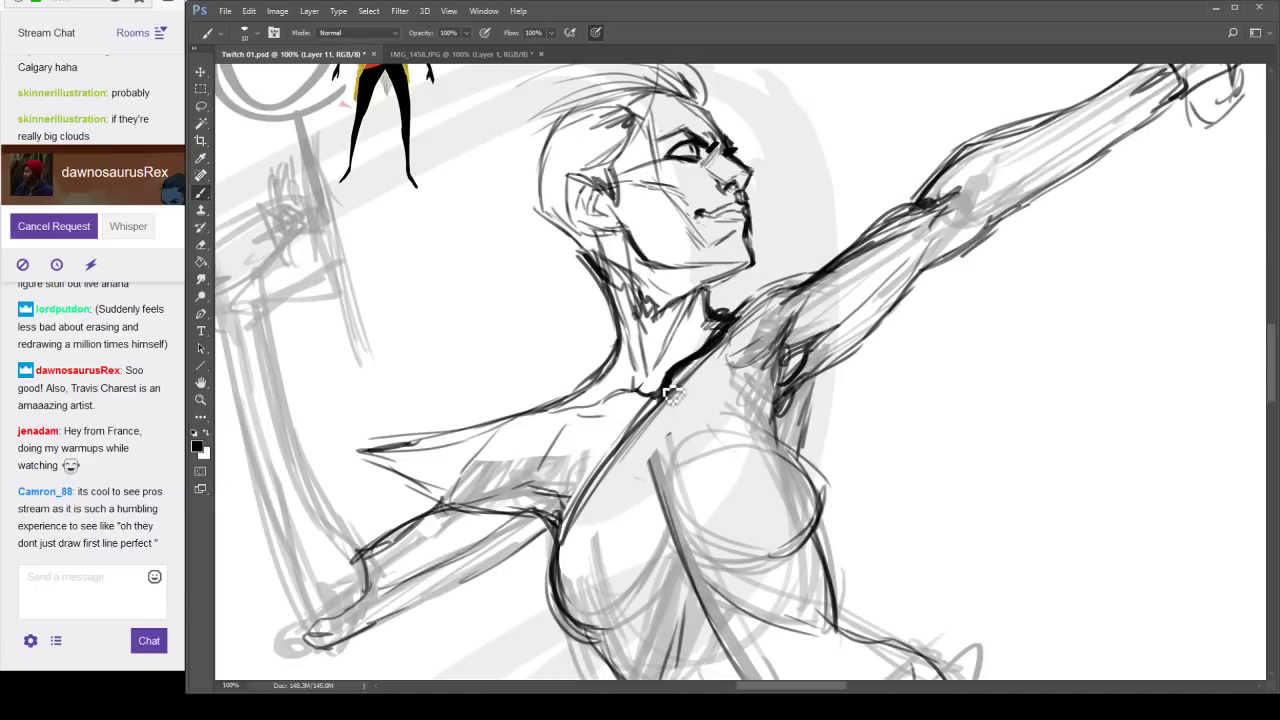
Thicken the collar's diagonal front edge and erase its rough chest side to a clean line.
mouse_move(670, 395)
mouse_down()
mouse_move(572, 523)
mouse_move(557, 571)
mouse_up()
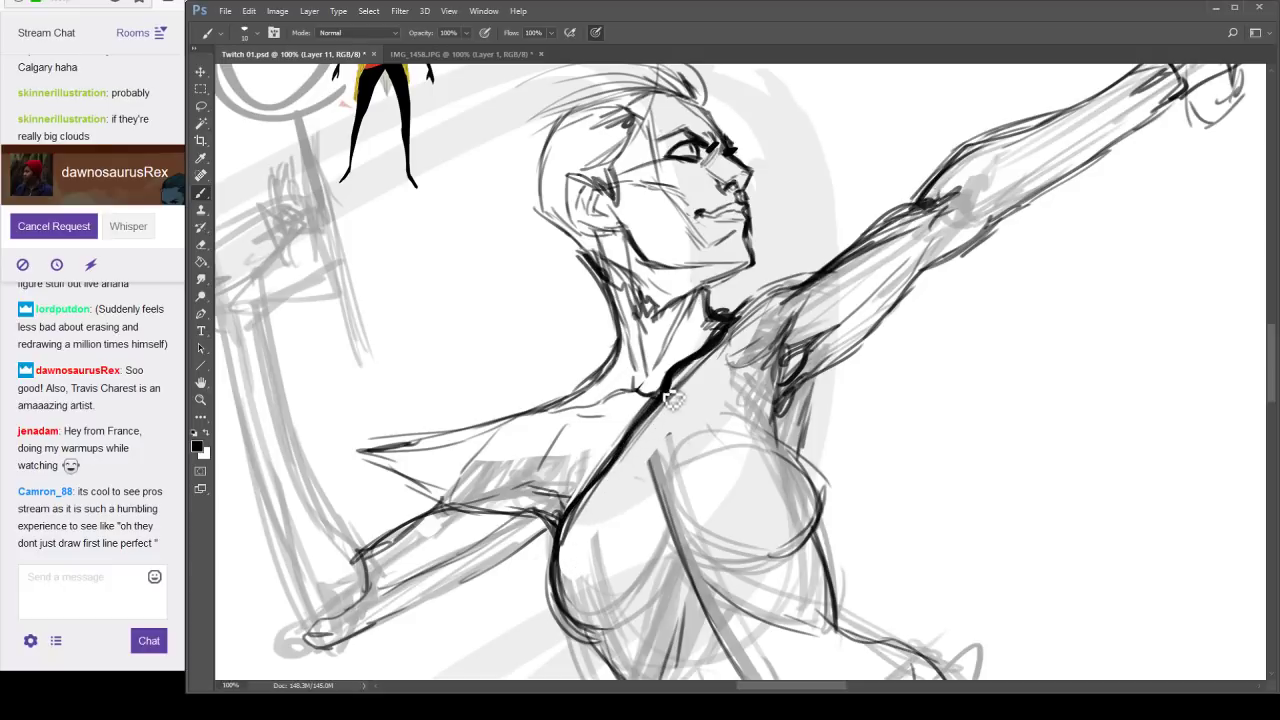
drag(673, 400, 574, 524)
key(e)
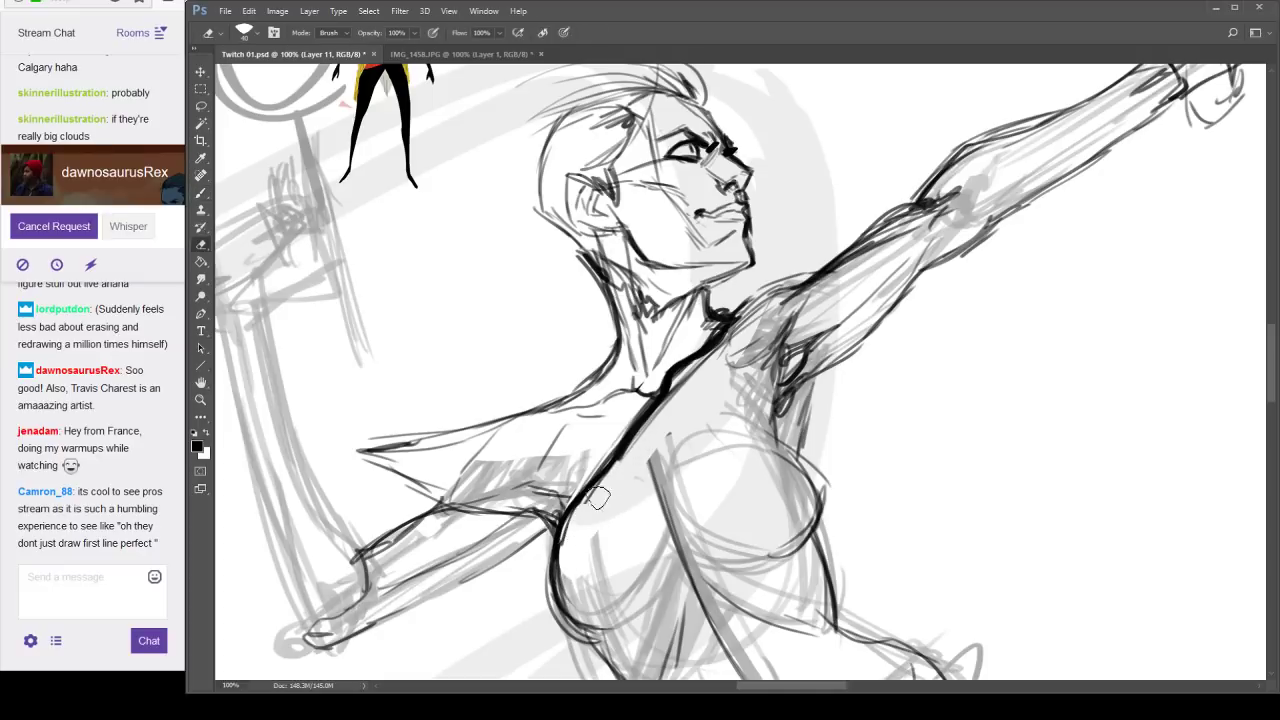
drag(628, 467, 669, 413)
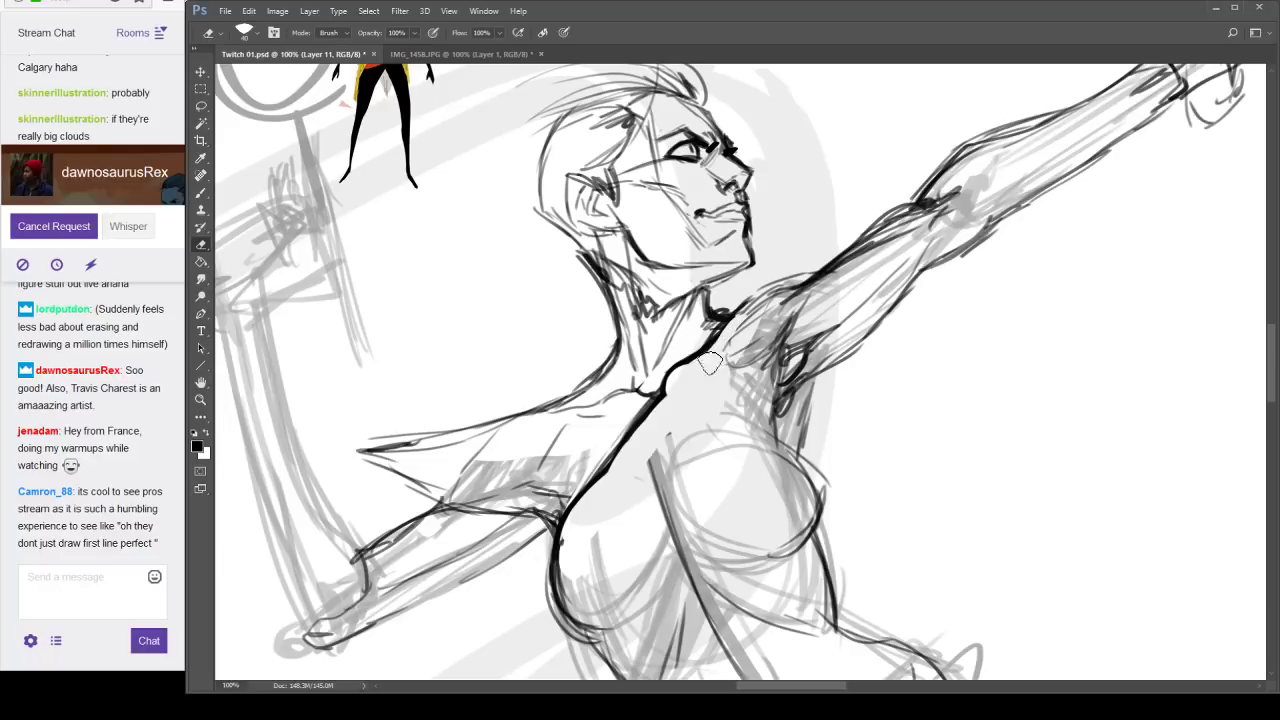
Strengthen the collar's front edge near the armpit and darken its lower edge out to the pointed tip.
key(b)
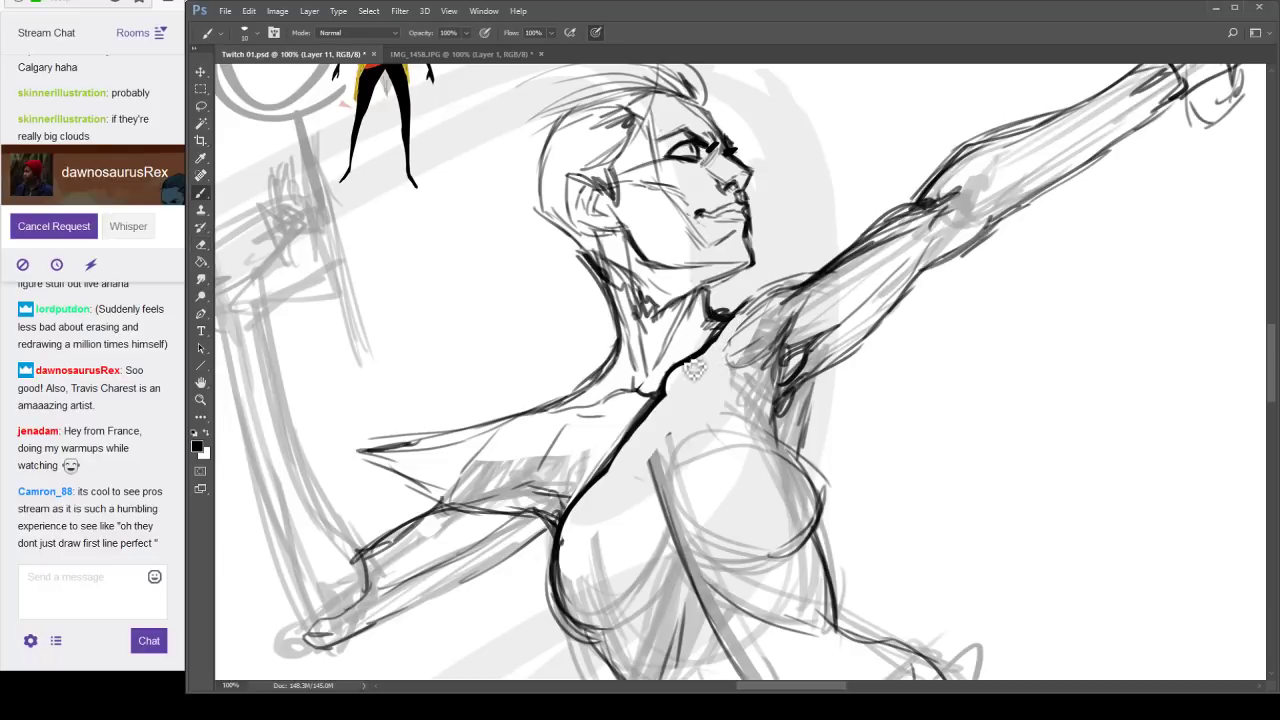
drag(731, 332, 559, 530)
mouse_move(594, 474)
mouse_down()
mouse_move(560, 538)
mouse_move(378, 460)
mouse_move(440, 505)
mouse_move(548, 536)
mouse_up()
mouse_move(622, 420)
mouse_down()
mouse_move(698, 532)
mouse_move(820, 350)
mouse_up()
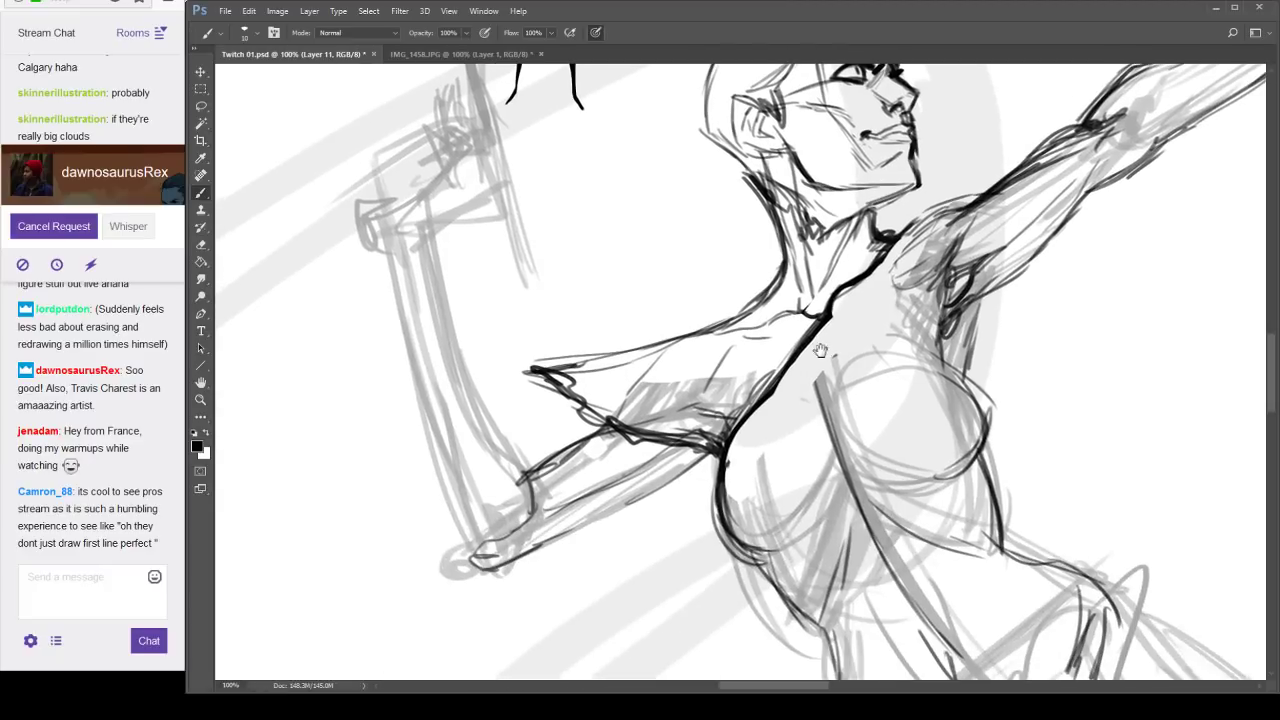
scroll(594, 361, down, 1)
scroll(812, 348, down, 5)
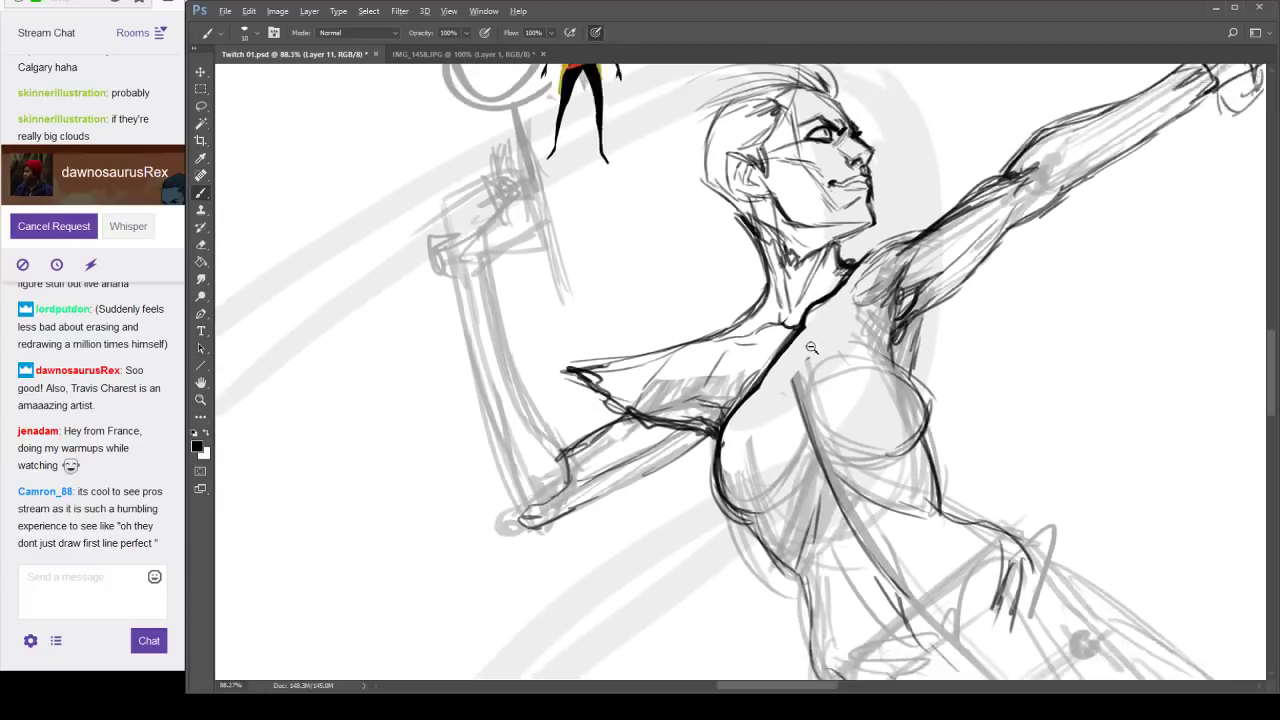
Examine the whole figure's pose and the collar's silhouette, both close up and at full-figure scale.
drag(940, 336, 880, 381)
scroll(879, 381, down, 3)
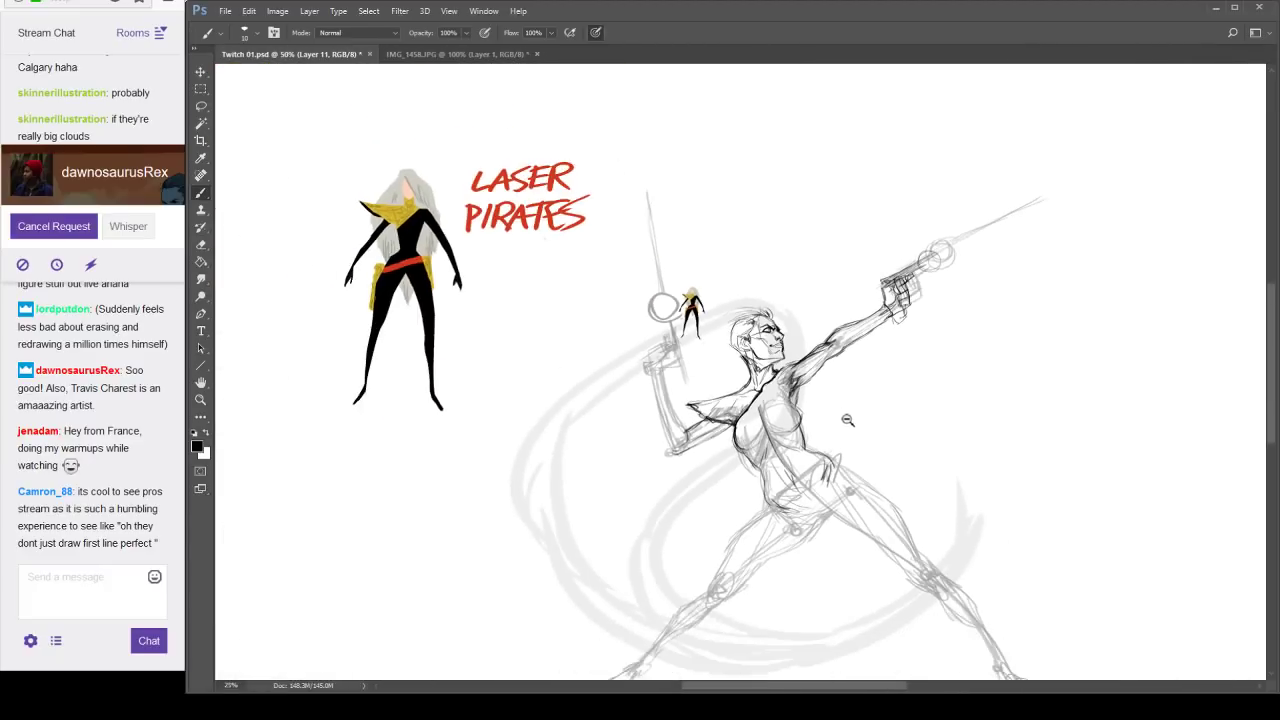
drag(987, 237, 907, 307)
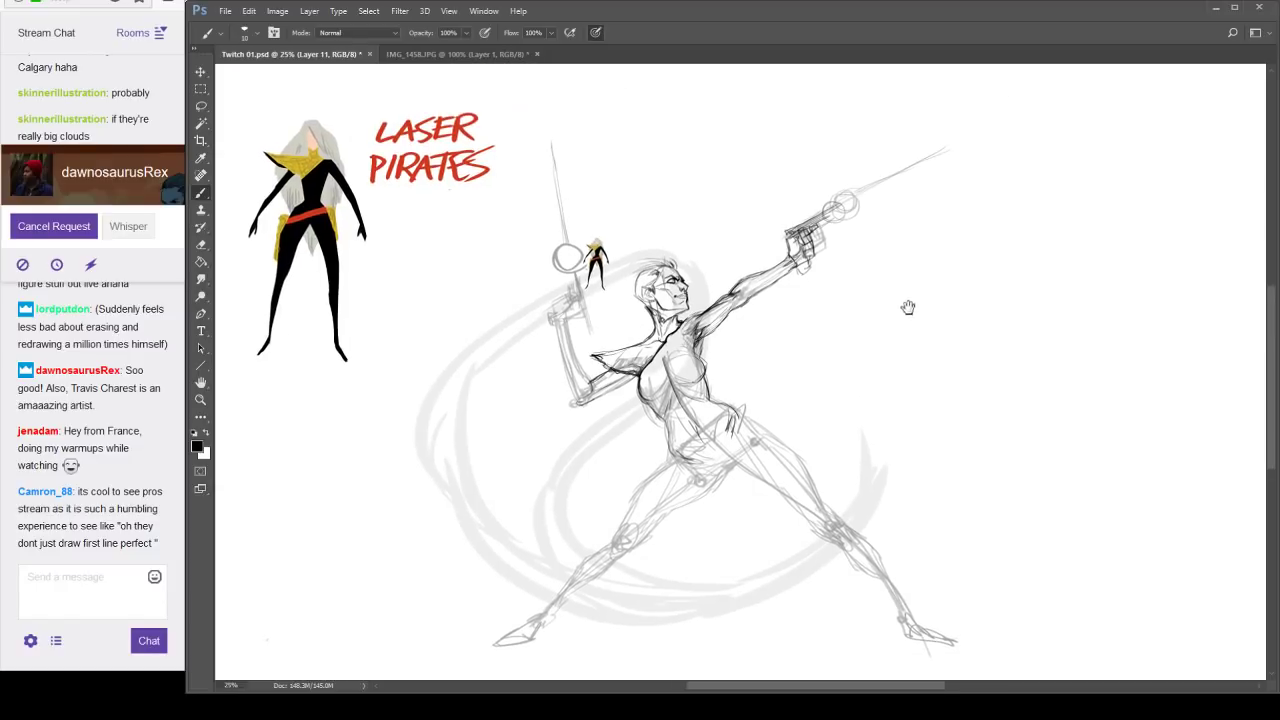
ctrl+click(722, 398)
ctrl+click(738, 395)
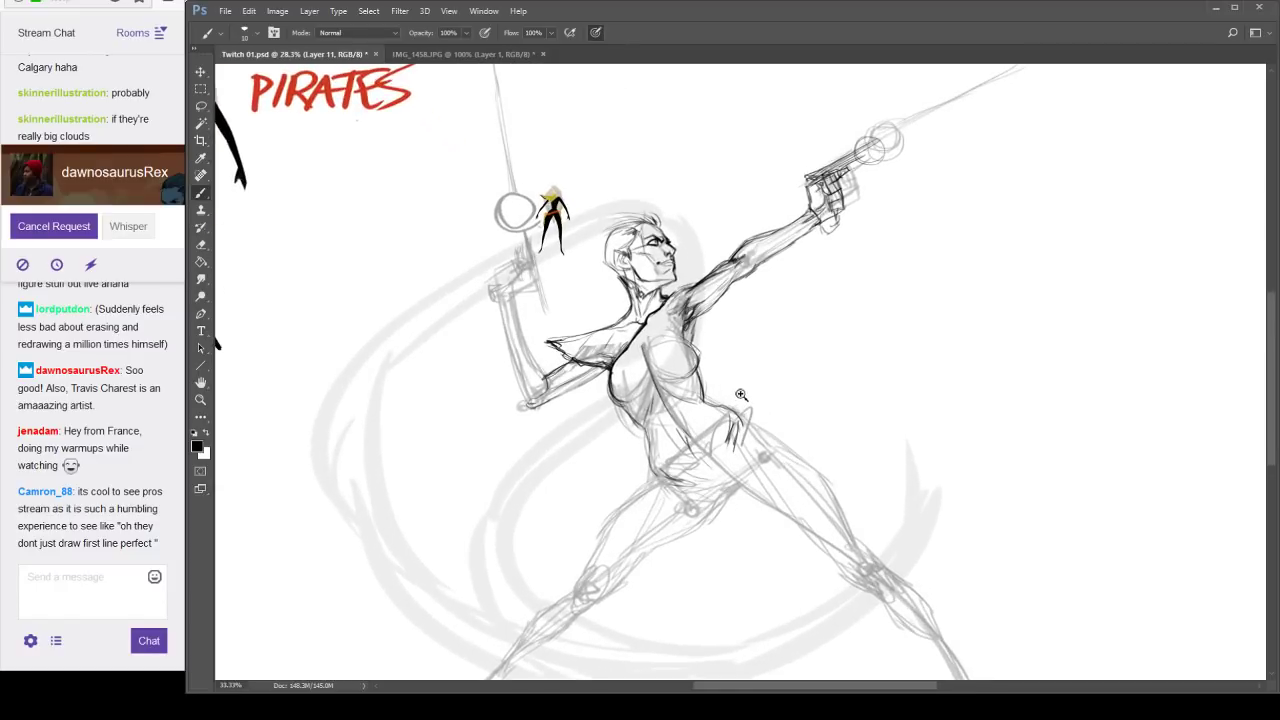
ctrl+click(740, 394)
drag(751, 373, 880, 398)
scroll(858, 345, up, 1)
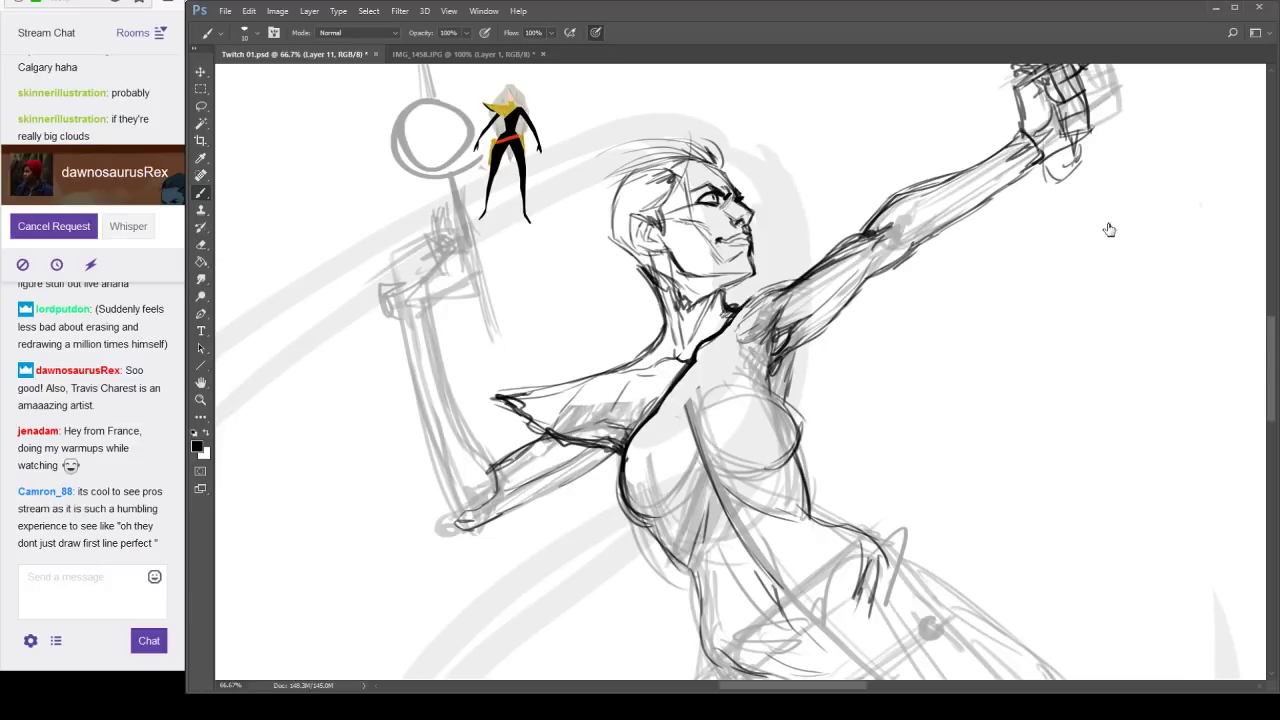
scroll(1109, 230, down, 1)
scroll(906, 351, down, 1)
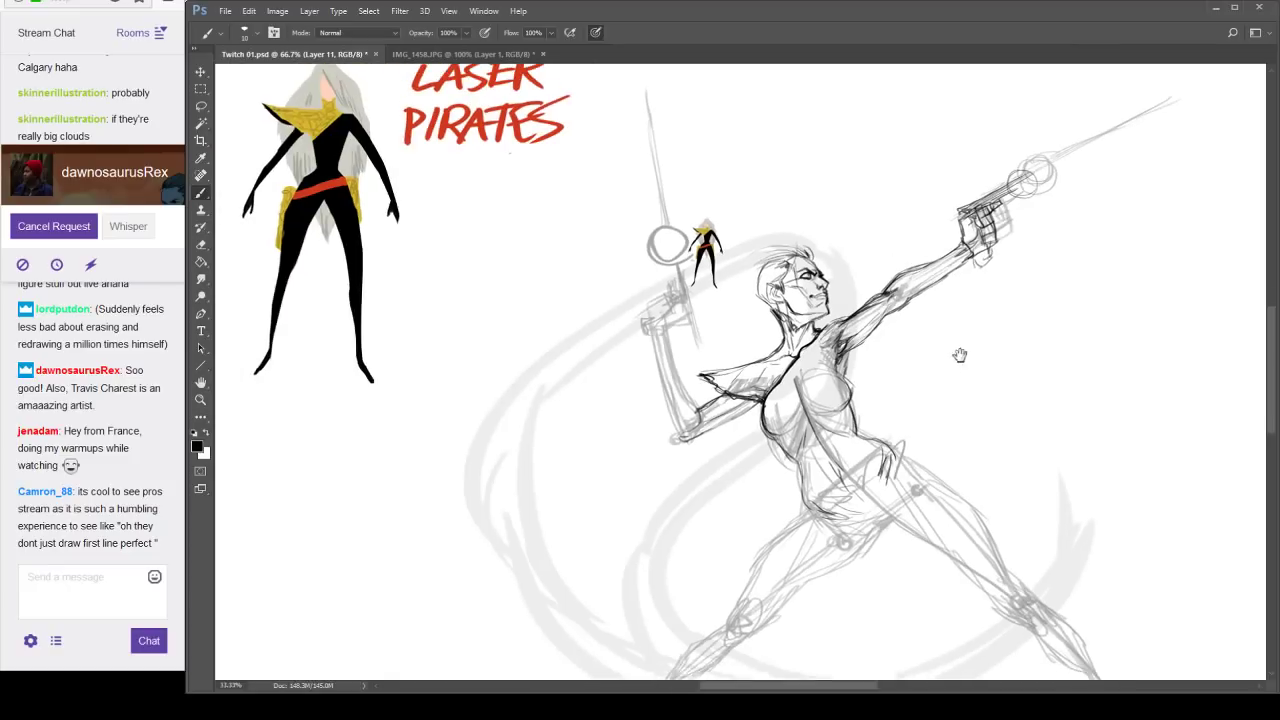
drag(959, 355, 803, 374)
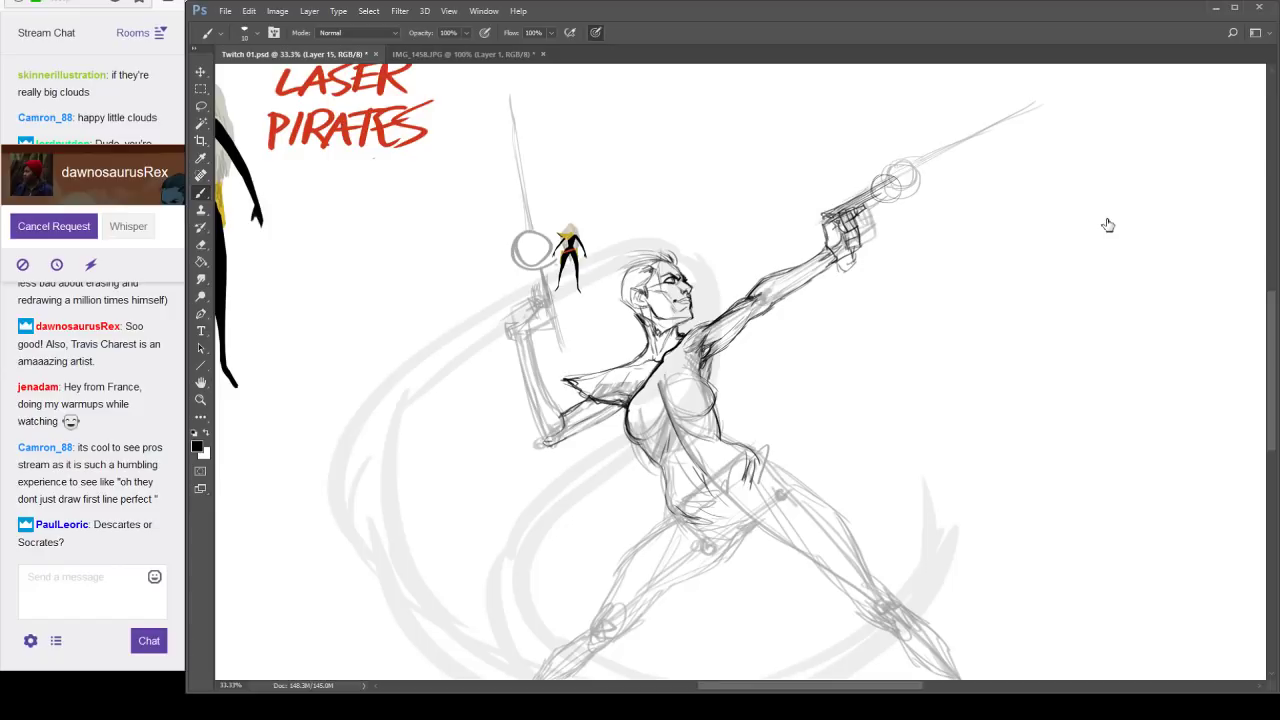
Fill the pointed collar with a dense scale-like texture from the neck to the tip, darkening its outline.
ctrl+click(703, 428)
drag(724, 359, 744, 402)
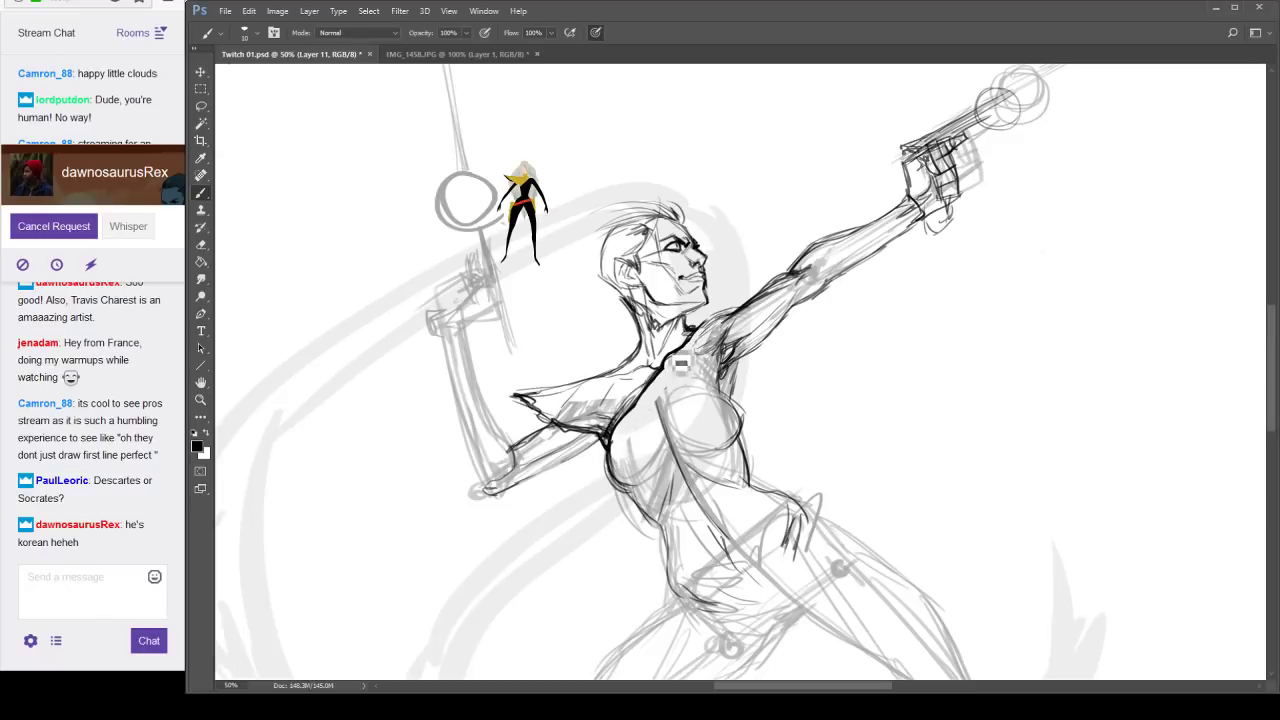
drag(664, 363, 608, 430)
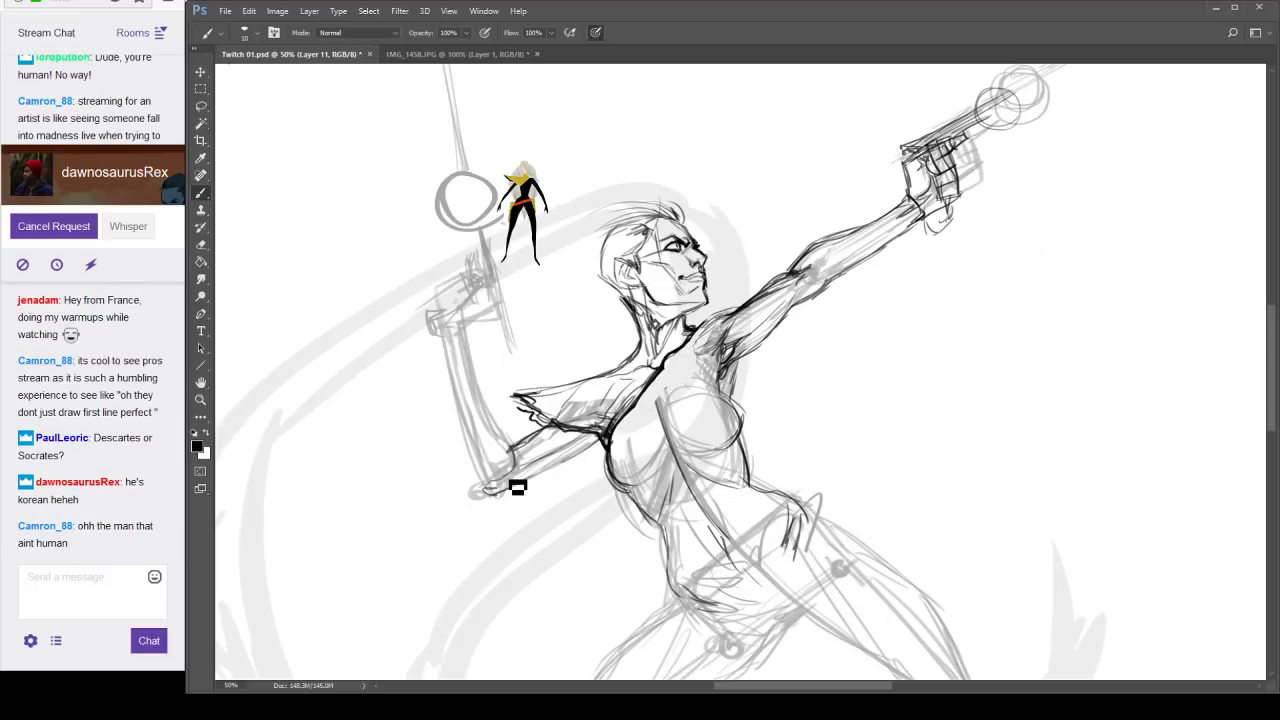
mouse_move(530, 400)
mouse_down()
mouse_move(564, 420)
mouse_move(596, 396)
mouse_move(580, 423)
mouse_move(574, 411)
mouse_move(593, 430)
mouse_move(597, 394)
mouse_move(652, 380)
mouse_move(626, 426)
mouse_move(608, 410)
mouse_move(601, 439)
mouse_move(601, 401)
mouse_move(655, 389)
mouse_move(652, 349)
mouse_move(670, 366)
mouse_move(698, 343)
mouse_move(673, 368)
mouse_move(703, 322)
mouse_move(670, 341)
mouse_move(641, 316)
mouse_move(671, 372)
mouse_move(650, 397)
mouse_move(629, 385)
mouse_move(600, 421)
mouse_move(565, 432)
mouse_move(555, 413)
mouse_move(520, 403)
mouse_up()
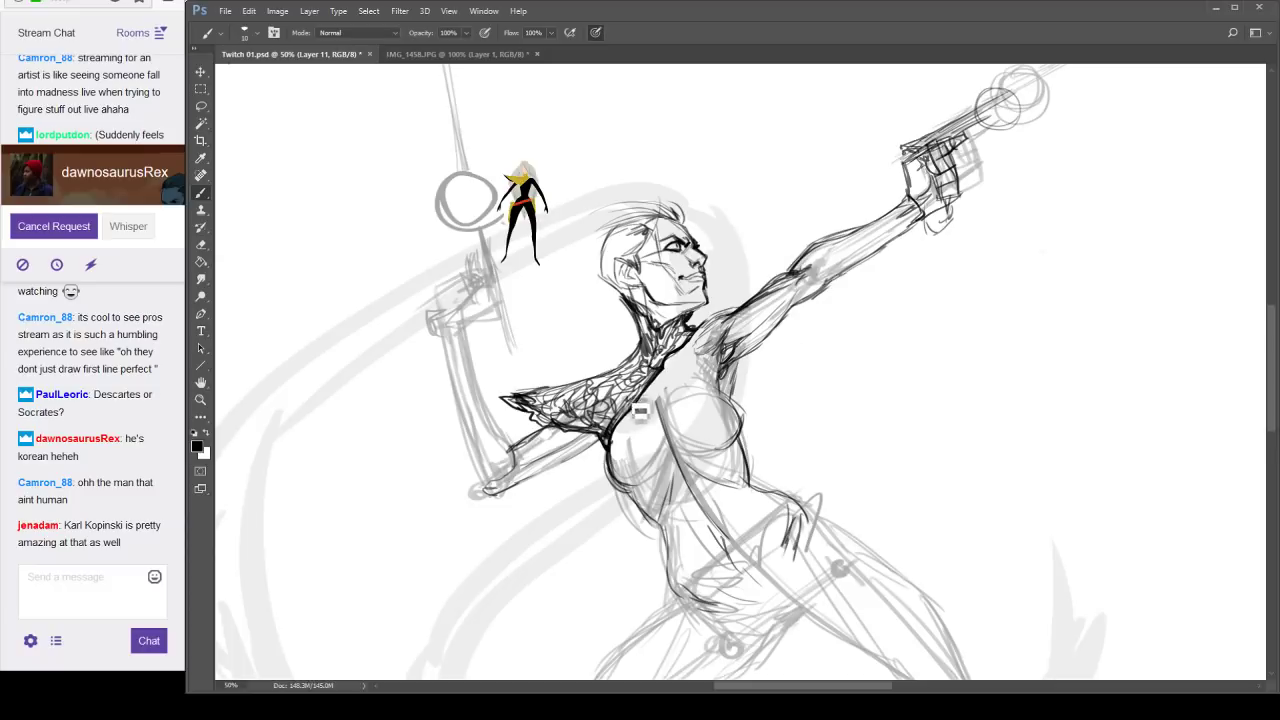
mouse_move(619, 386)
mouse_down()
mouse_move(624, 431)
mouse_move(596, 436)
mouse_move(617, 413)
mouse_up()
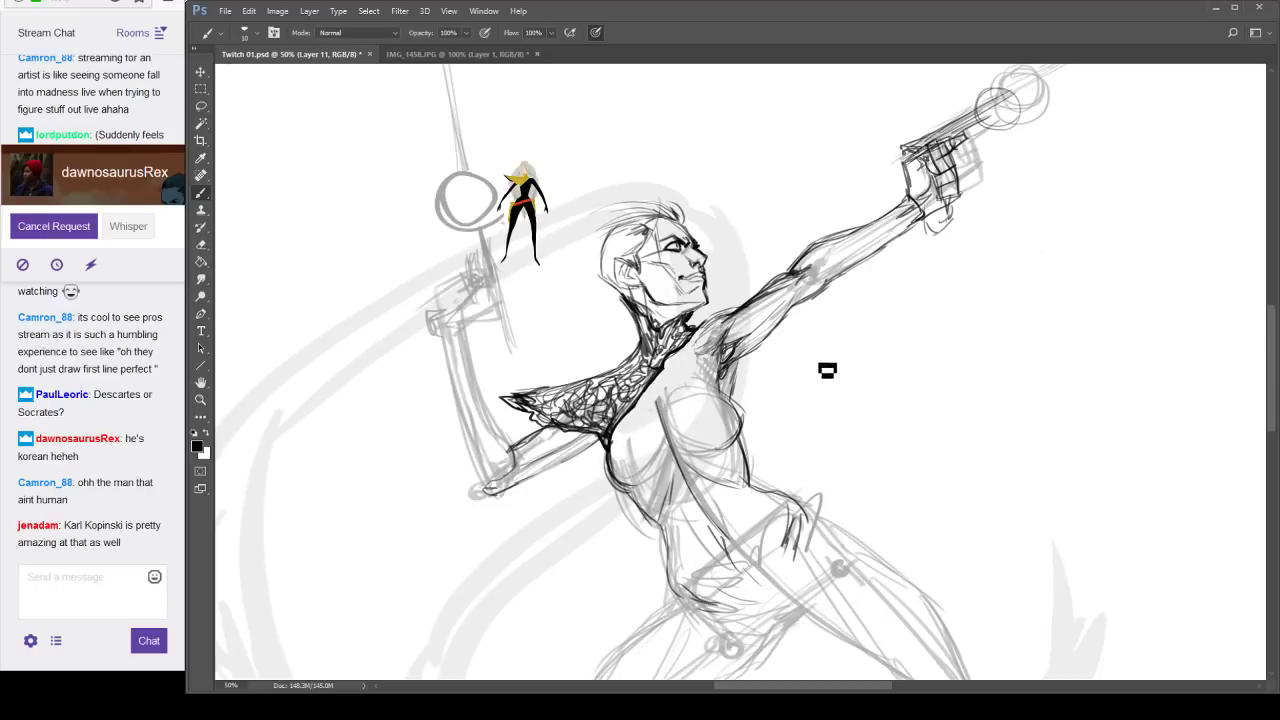
Sketch a loop of hair over the forehead and past the face, plus long loose strands falling behind the head.
mouse_move(847, 375)
mouse_down()
mouse_move(852, 415)
mouse_move(857, 329)
mouse_up()
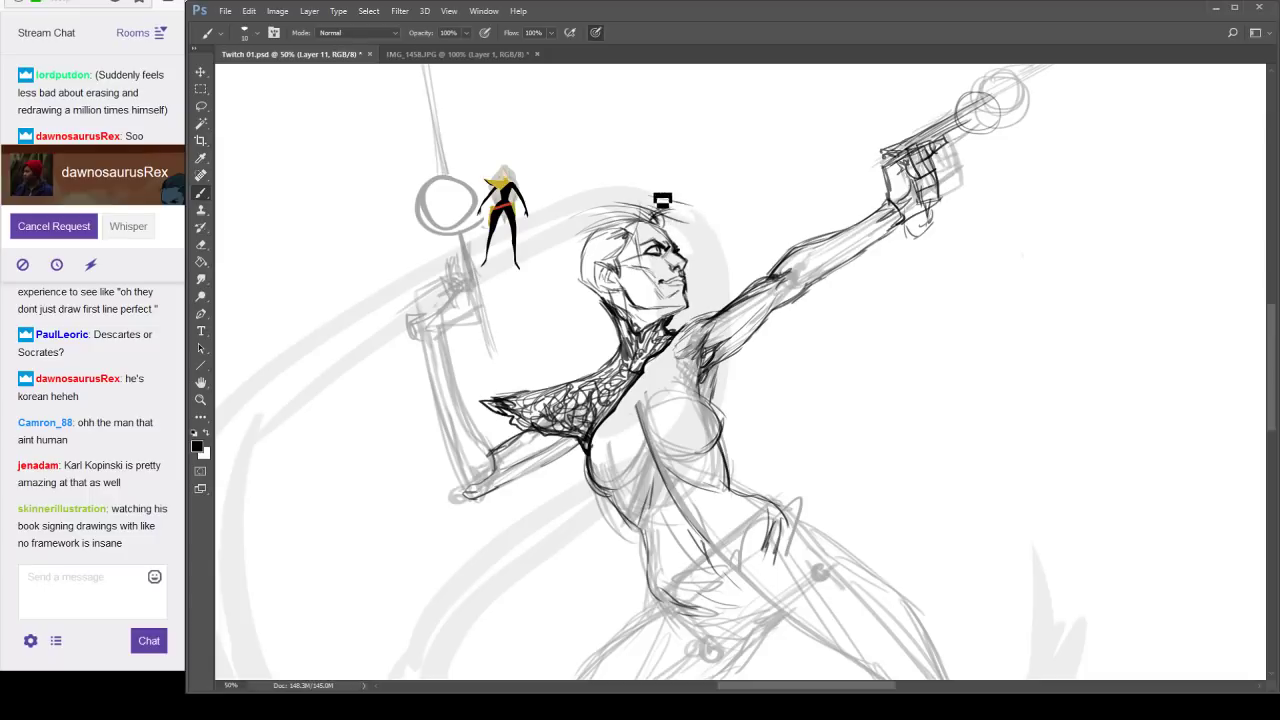
mouse_move(656, 191)
mouse_down()
mouse_move(728, 234)
mouse_move(699, 310)
mouse_up()
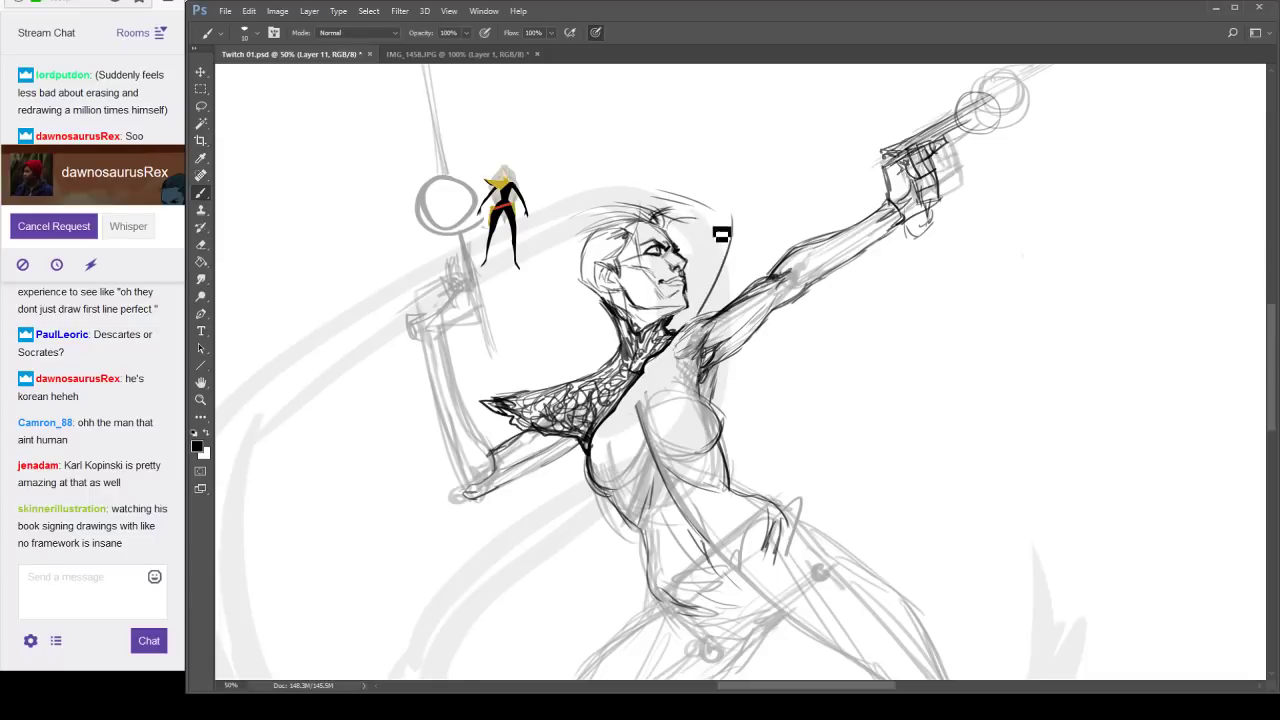
mouse_move(662, 224)
mouse_down()
mouse_move(712, 224)
mouse_move(732, 238)
mouse_move(699, 292)
mouse_up()
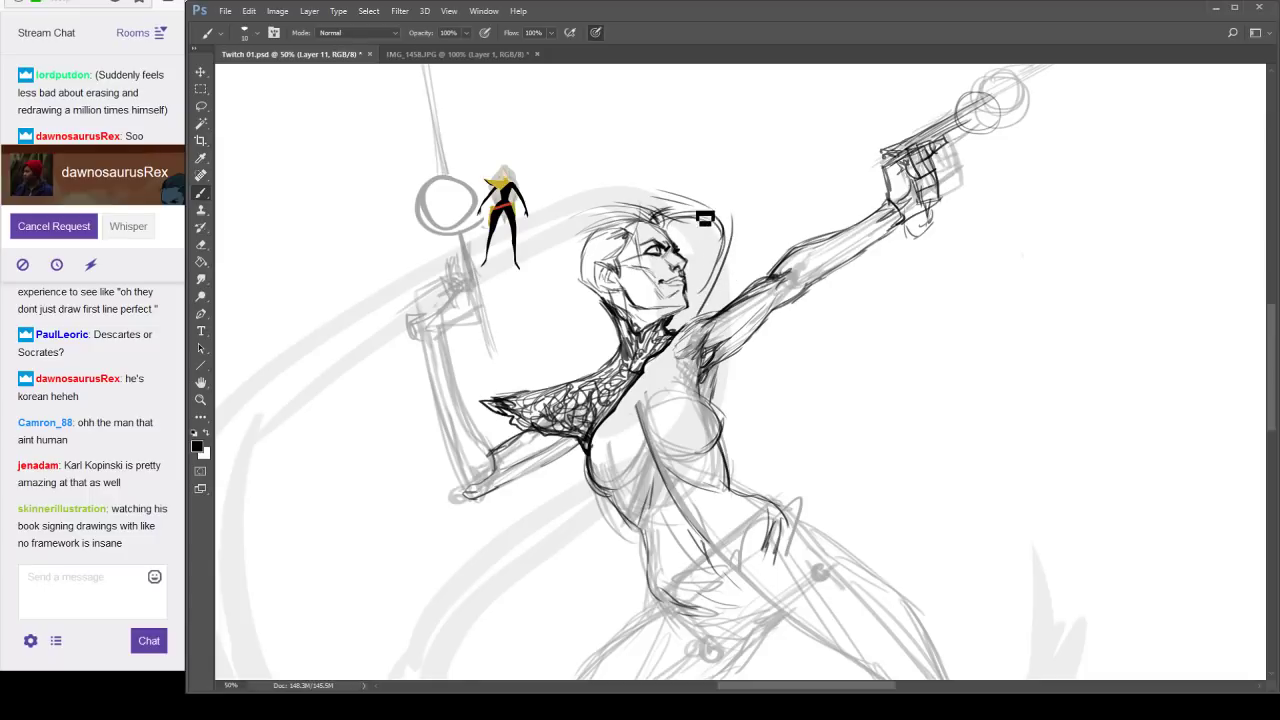
mouse_move(706, 217)
mouse_down()
mouse_move(609, 205)
mouse_move(585, 220)
mouse_move(637, 227)
mouse_move(632, 255)
mouse_move(630, 238)
mouse_move(557, 325)
mouse_up()
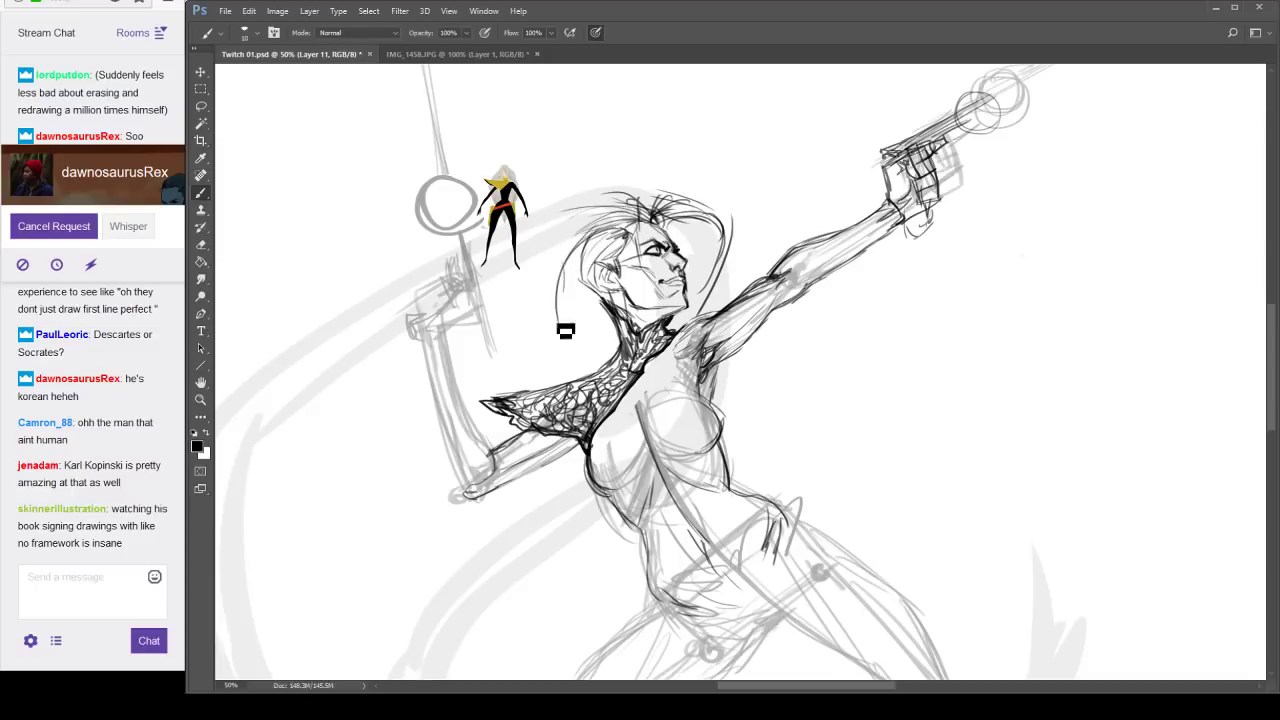
mouse_move(573, 264)
mouse_down()
mouse_move(540, 330)
mouse_move(520, 337)
mouse_up()
Erase the hair loop in front of the face and redraw it as a fuller lock framing the profile.
key(e)
mouse_move(722, 265)
mouse_down()
mouse_move(702, 314)
mouse_move(733, 254)
mouse_move(726, 221)
mouse_move(691, 226)
mouse_move(675, 207)
mouse_move(657, 221)
mouse_move(700, 210)
mouse_up()
key(b)
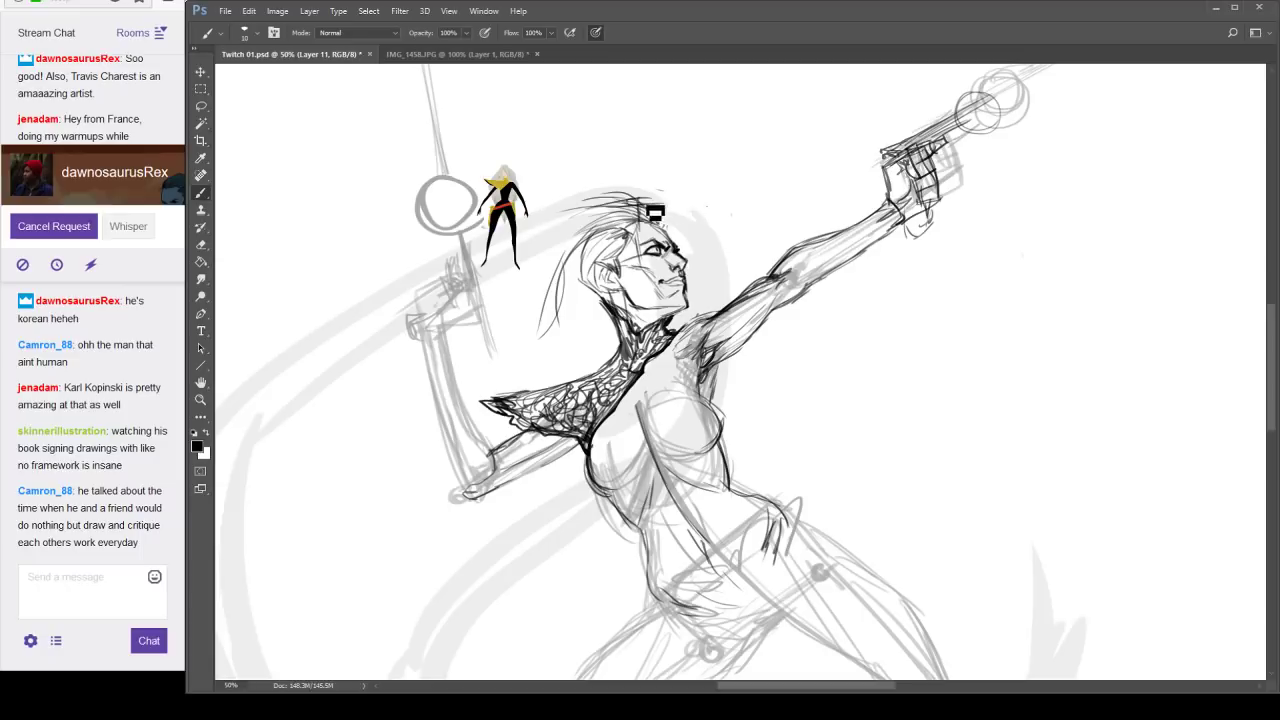
drag(654, 215, 731, 223)
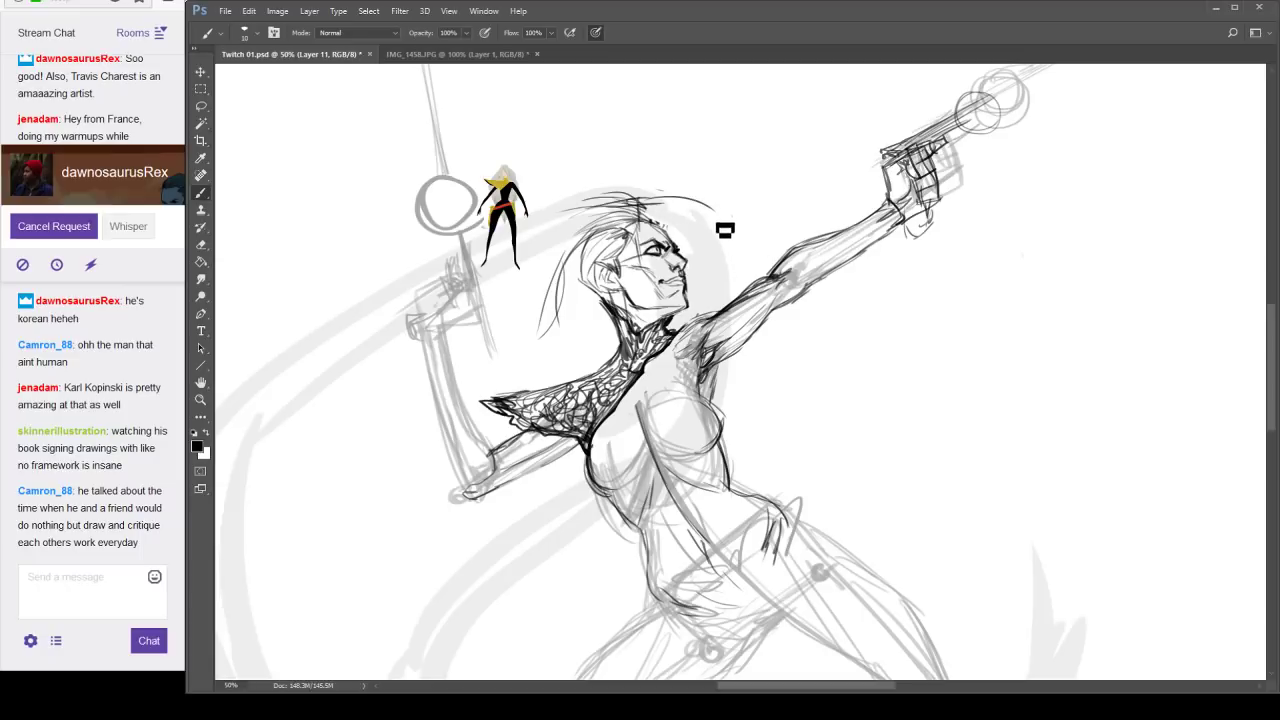
drag(725, 225, 722, 305)
mouse_move(689, 234)
mouse_down()
mouse_move(700, 220)
mouse_move(660, 215)
mouse_move(700, 214)
mouse_move(720, 259)
mouse_up()
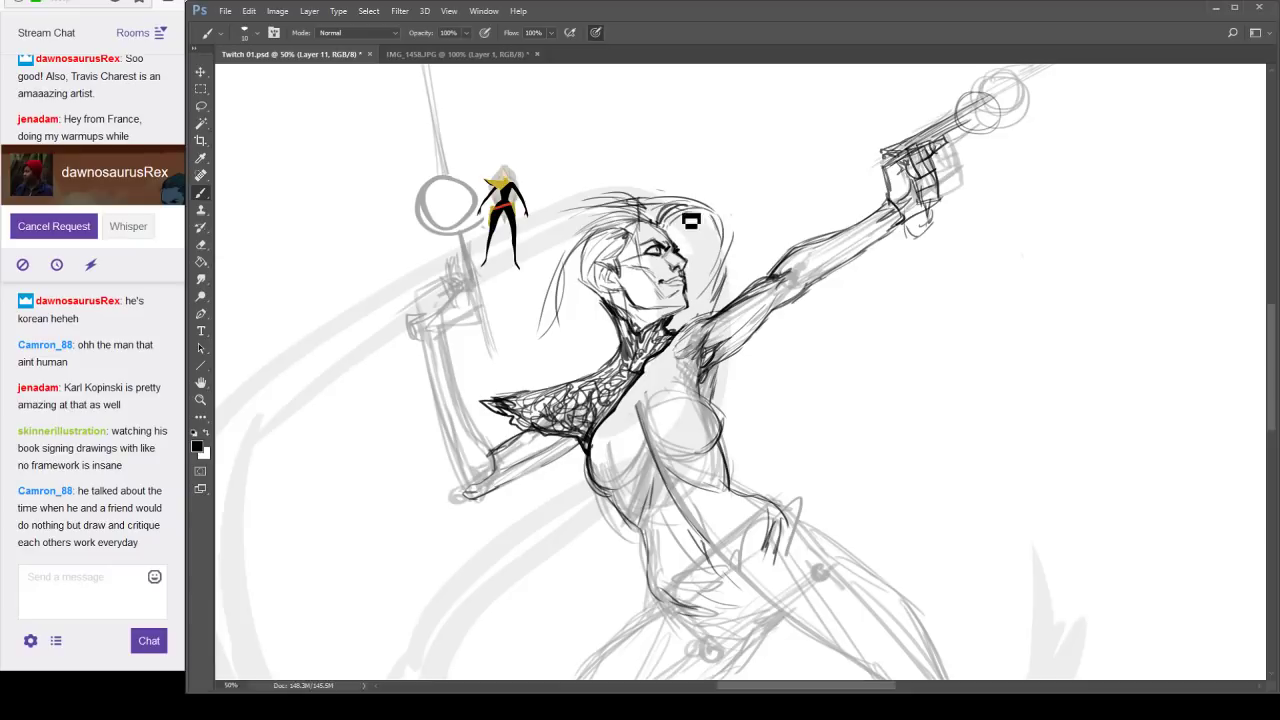
Add flowing hair strands from the crown and behind the ear down to the collar, and thicken the lock beyond the face.
drag(655, 212, 548, 240)
mouse_move(625, 242)
mouse_down()
mouse_move(600, 275)
mouse_move(612, 310)
mouse_move(632, 302)
mouse_up()
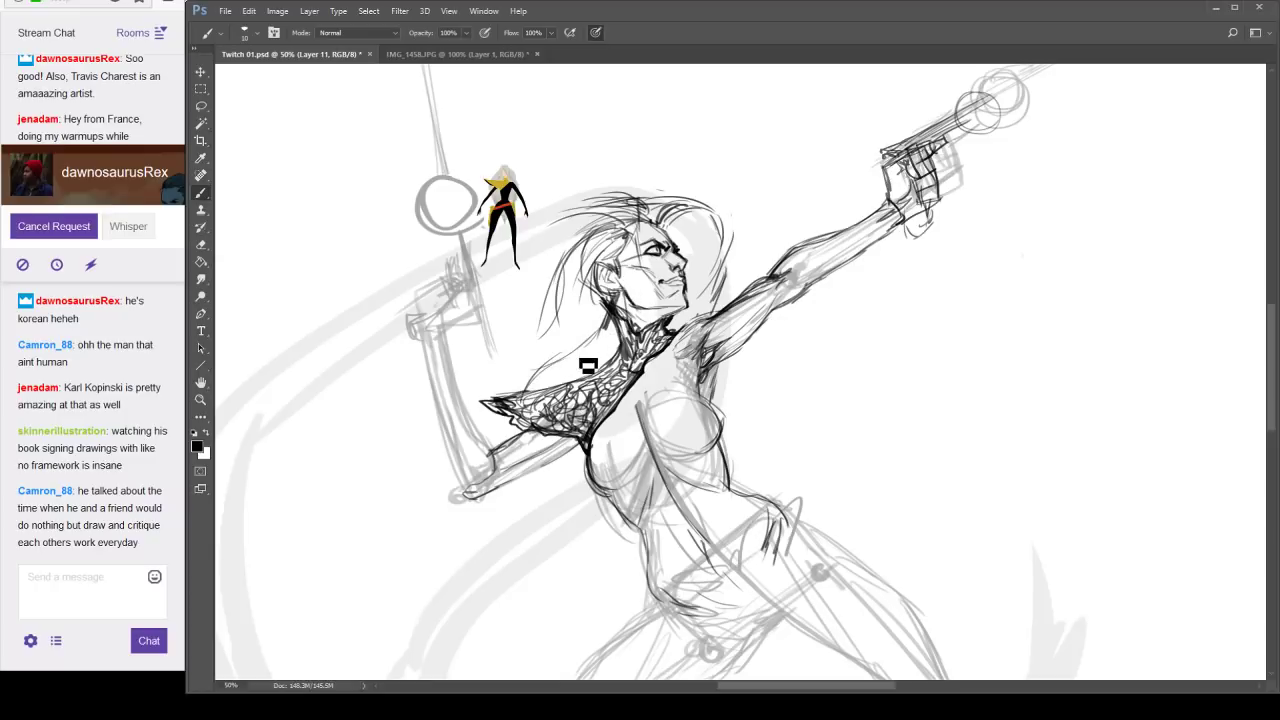
drag(609, 320, 528, 392)
mouse_move(620, 292)
mouse_down()
mouse_move(549, 351)
mouse_move(528, 392)
mouse_up()
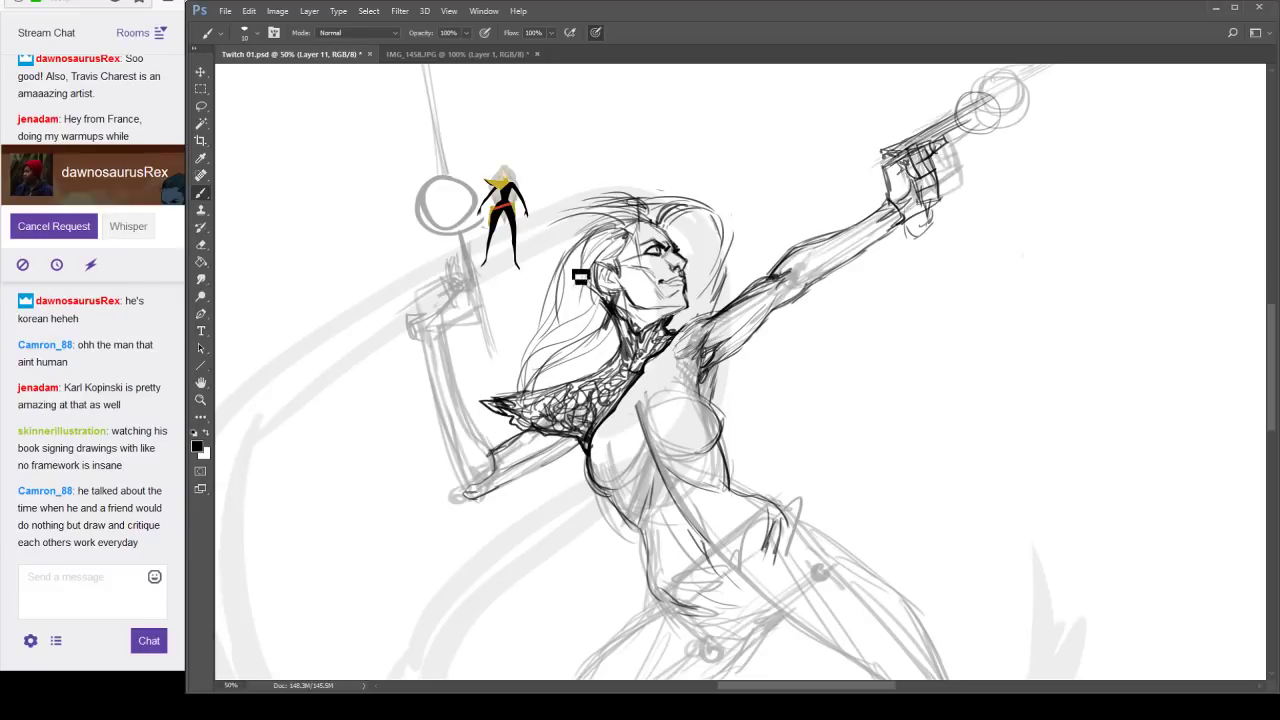
drag(583, 277, 598, 380)
mouse_move(692, 213)
mouse_down()
mouse_move(723, 249)
mouse_move(706, 328)
mouse_up()
mouse_move(622, 205)
mouse_down()
mouse_move(535, 245)
mouse_move(475, 360)
mouse_up()
Sketch long curved hair strands along the big swoosh behind the figure, beneath the bent arm and beside the face.
drag(771, 435, 740, 330)
alt+click(759, 333)
drag(800, 293, 823, 256)
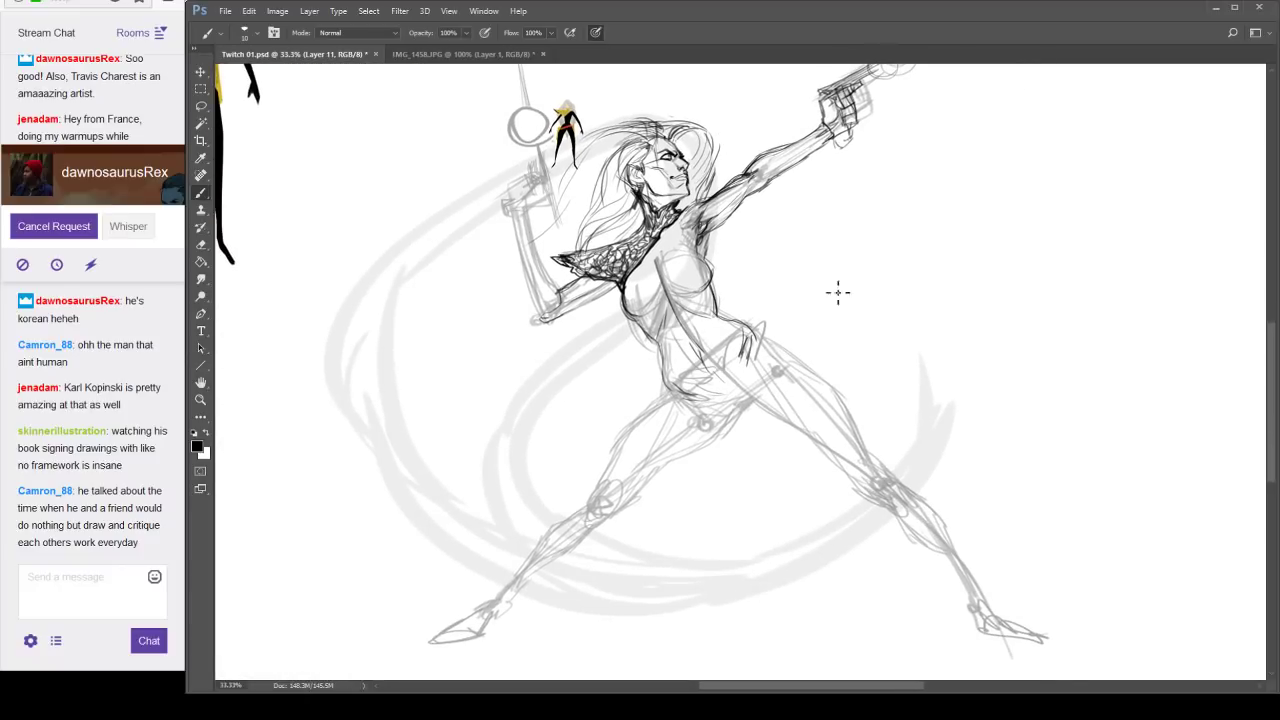
drag(864, 372, 814, 366)
drag(495, 513, 414, 426)
mouse_move(454, 494)
mouse_down()
mouse_move(366, 403)
mouse_move(476, 508)
mouse_up()
mouse_move(476, 508)
mouse_down()
mouse_move(423, 480)
mouse_move(354, 350)
mouse_up()
mouse_move(334, 310)
mouse_down()
mouse_move(320, 420)
mouse_move(437, 564)
mouse_up()
mouse_move(437, 564)
mouse_down()
mouse_move(331, 491)
mouse_move(322, 315)
mouse_up()
mouse_move(321, 334)
mouse_down()
mouse_move(412, 521)
mouse_move(338, 460)
mouse_up()
drag(438, 518, 350, 418)
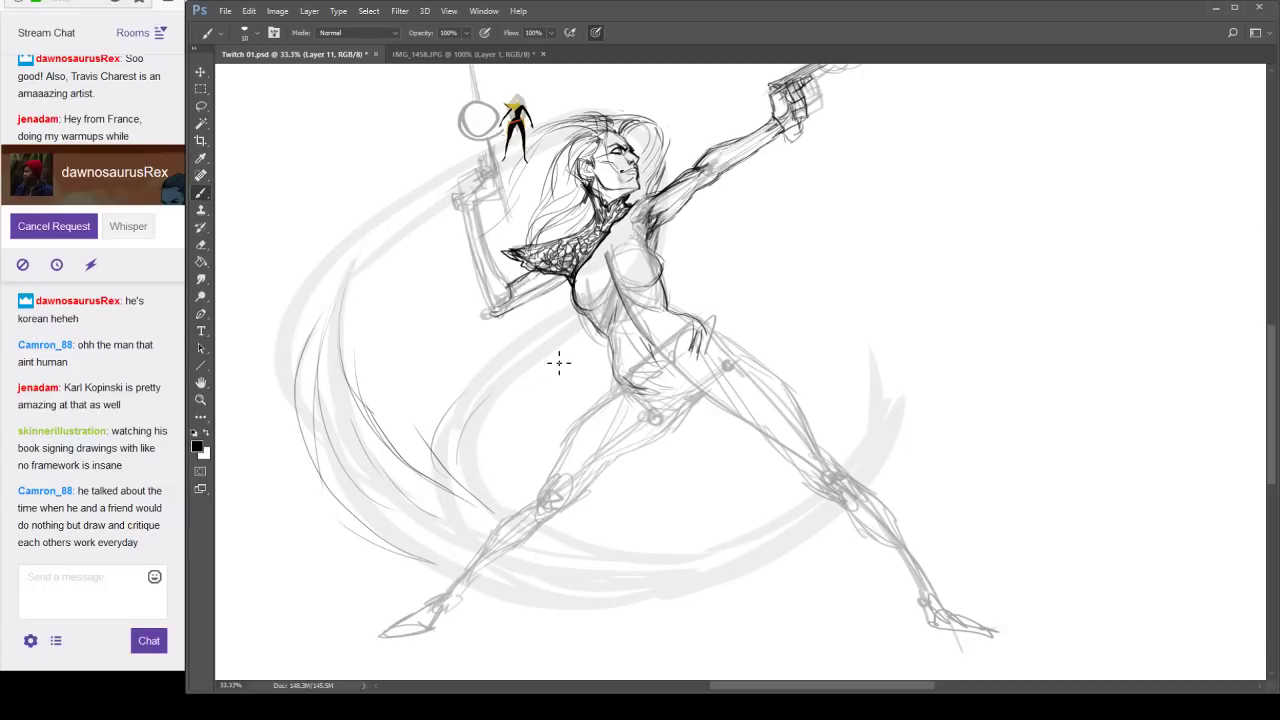
drag(583, 325, 508, 384)
drag(671, 142, 661, 183)
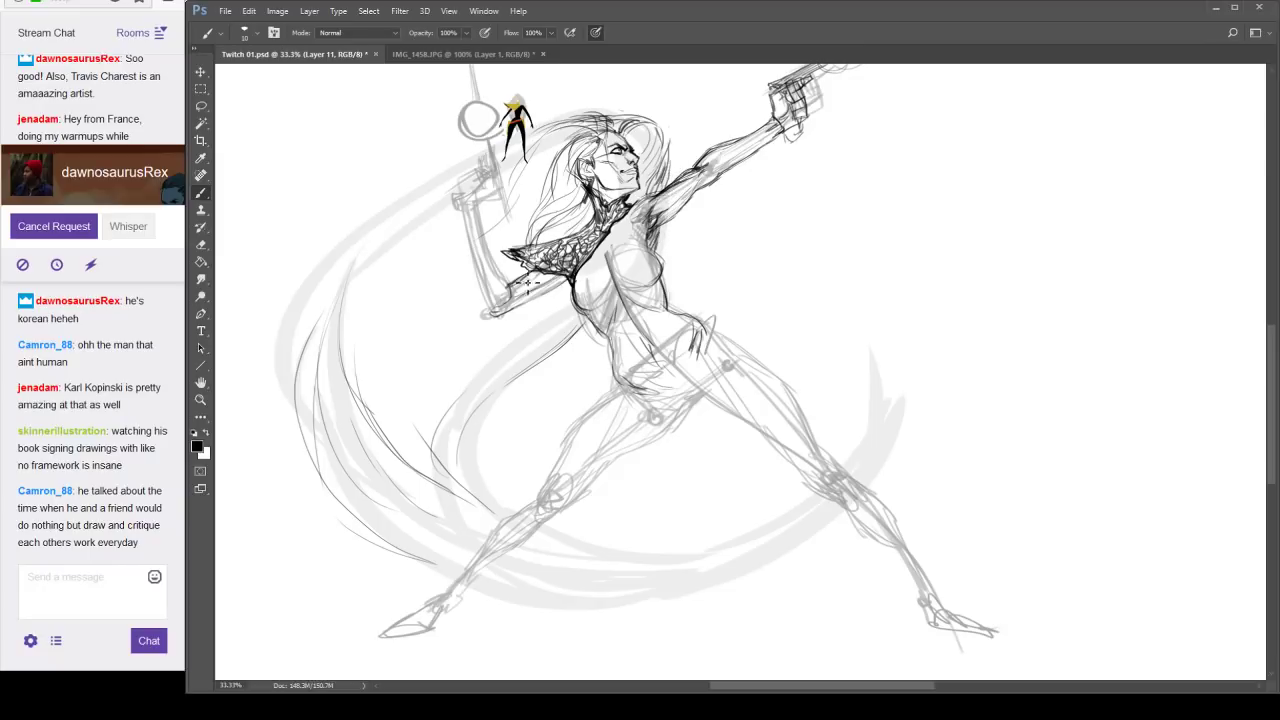
Ink the bent rear arm's forearm, the gripping hand and the upright pistol's body over the faded sketch.
mouse_move(475, 228)
mouse_down()
mouse_move(515, 292)
mouse_move(475, 238)
mouse_move(496, 318)
mouse_up()
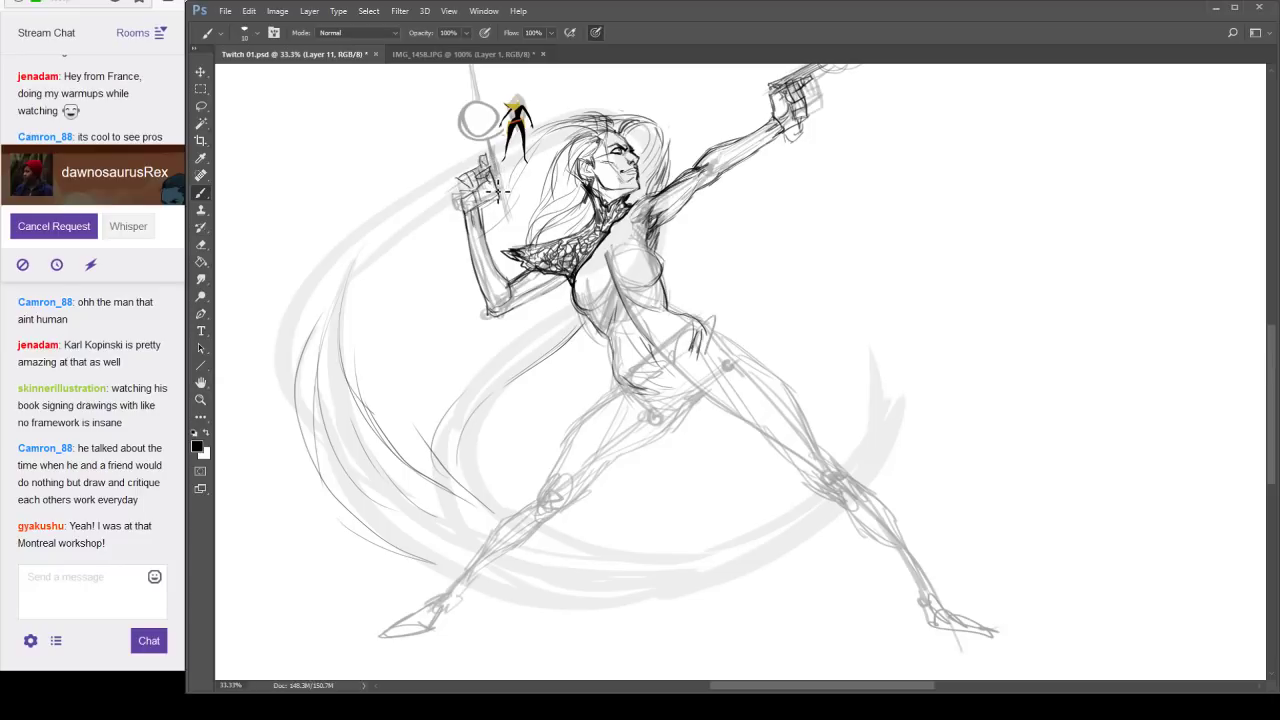
mouse_move(497, 191)
mouse_down()
mouse_move(489, 144)
mouse_move(514, 215)
mouse_move(485, 123)
mouse_move(472, 143)
mouse_move(498, 127)
mouse_up()
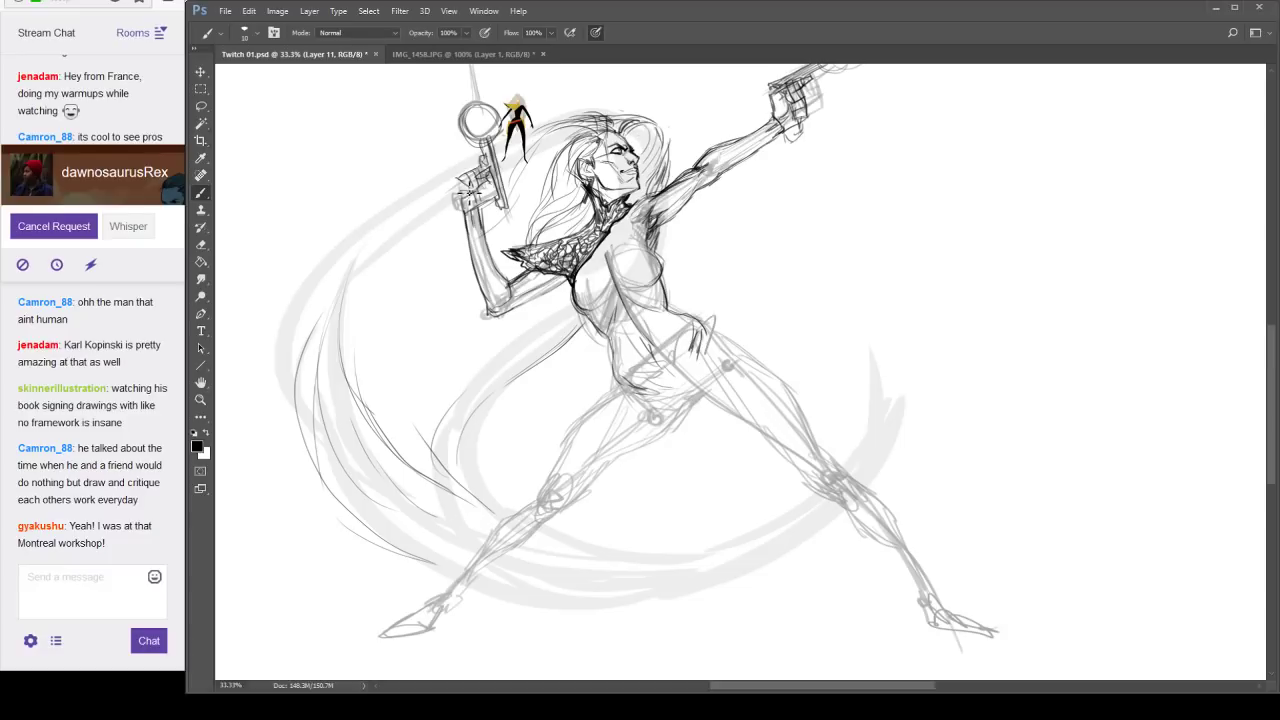
mouse_move(467, 190)
mouse_down()
mouse_move(450, 212)
mouse_move(470, 196)
mouse_up()
Ink the long tapered points and round muzzle rings of both pistols, and extend the front pistol's back end and grip.
mouse_move(848, 261)
mouse_down()
mouse_move(806, 370)
mouse_move(632, 343)
mouse_up()
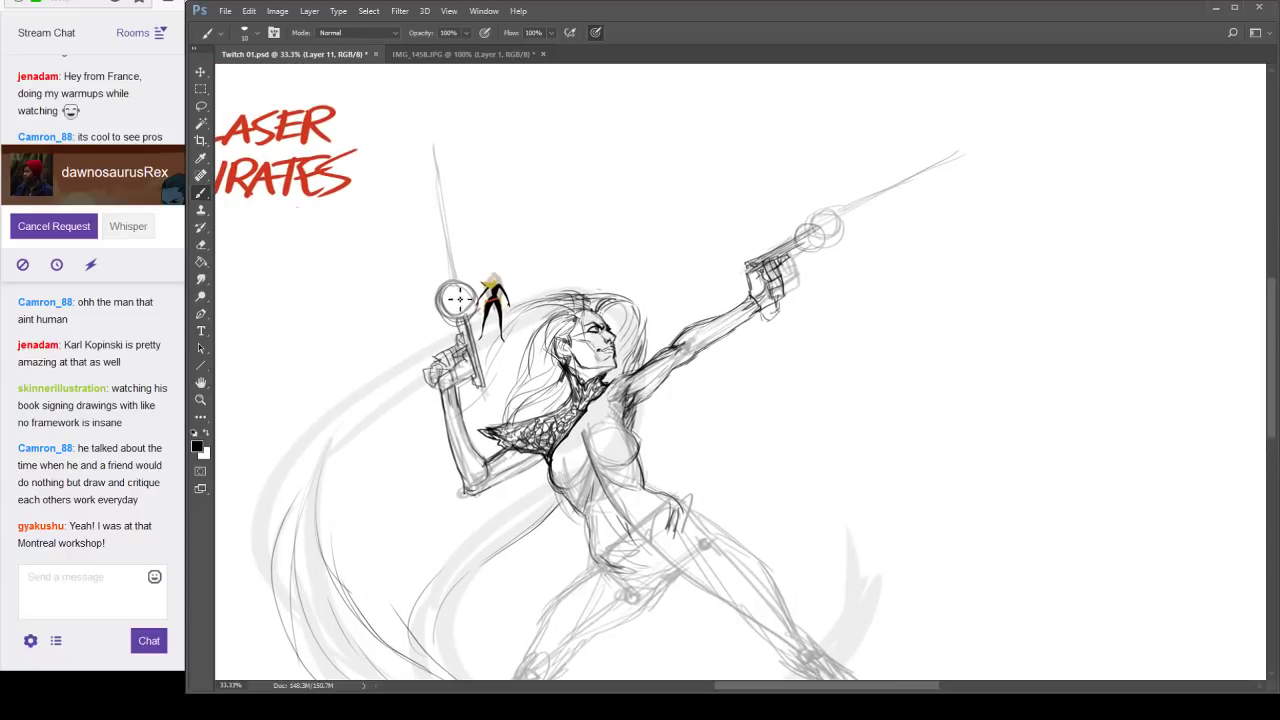
drag(457, 298, 404, 128)
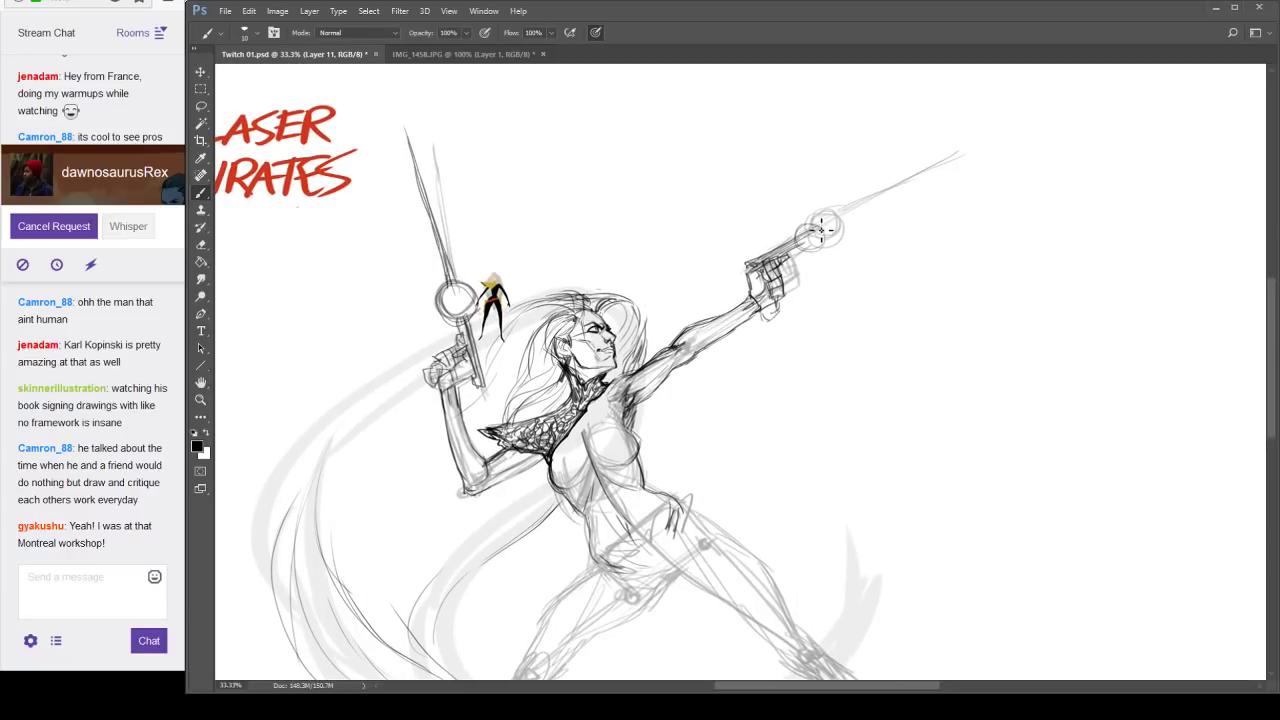
mouse_move(820, 230)
mouse_down()
mouse_move(800, 244)
mouse_move(823, 226)
mouse_move(811, 257)
mouse_move(901, 186)
mouse_up()
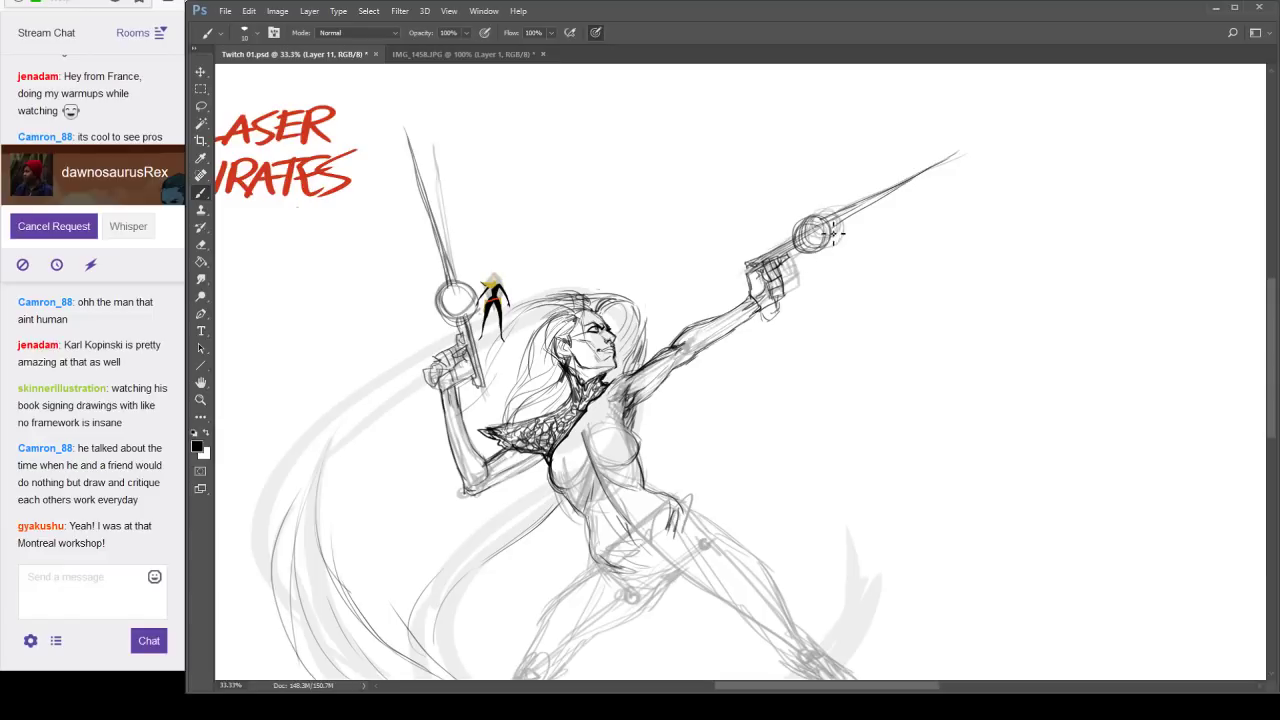
drag(760, 278, 738, 264)
Draw hair strands sweeping out from behind the raised hand and forearm, and add a strand beside the face.
mouse_move(440, 347)
mouse_down()
mouse_move(323, 451)
mouse_move(286, 523)
mouse_move(314, 491)
mouse_move(319, 560)
mouse_move(331, 515)
mouse_up()
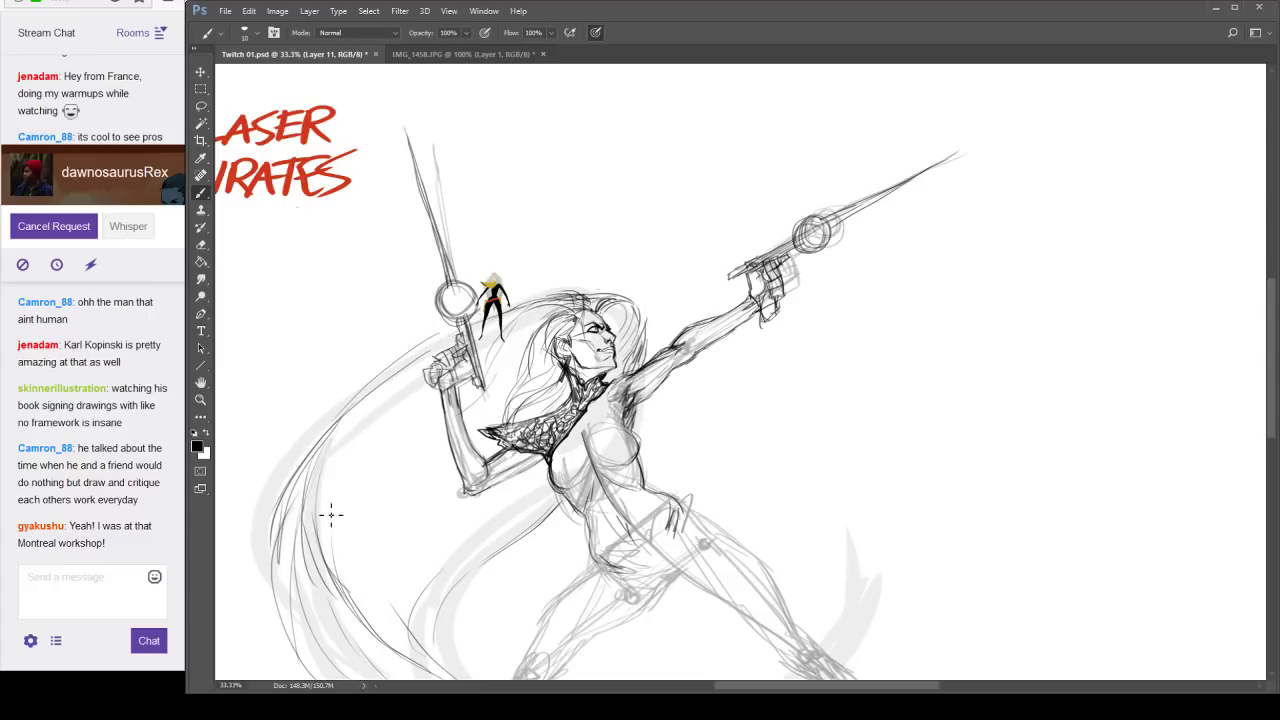
drag(355, 588, 345, 556)
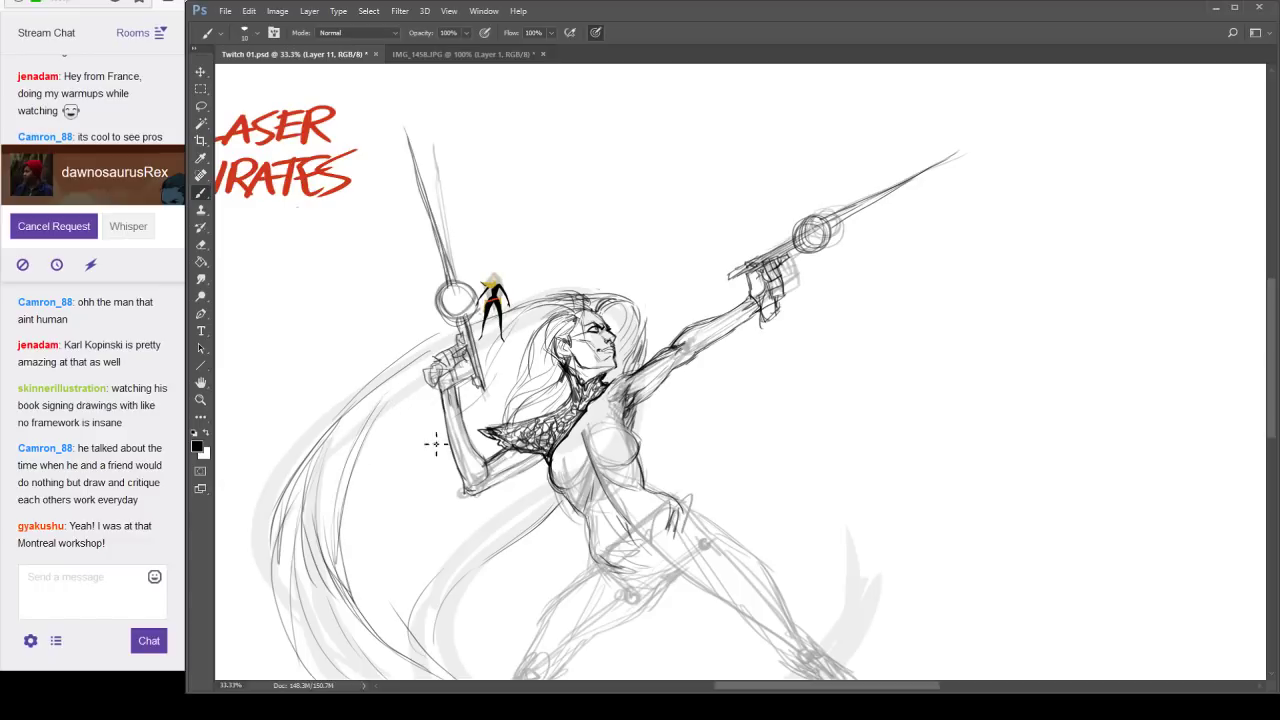
drag(440, 436, 386, 550)
drag(655, 332, 632, 384)
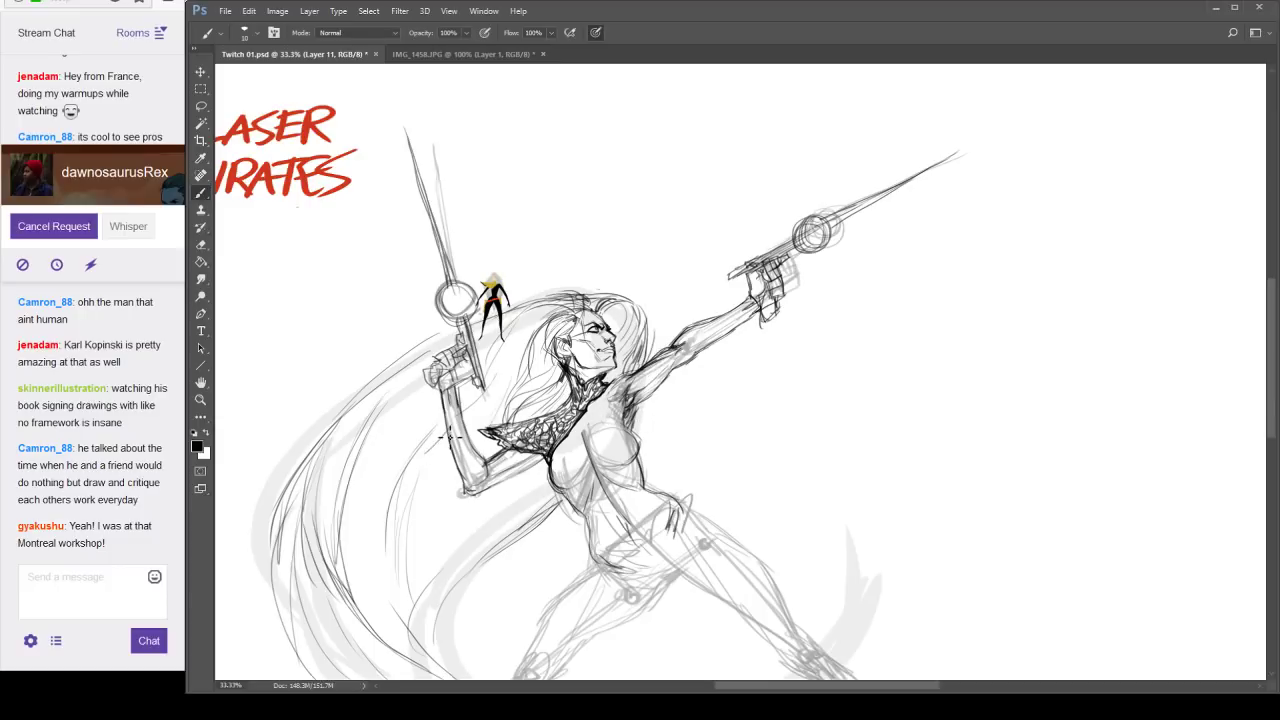
Add hair strands behind the raised hand and over the collar, and thicken the locks flowing from beneath the bent elbow.
scroll(851, 430, down, 5)
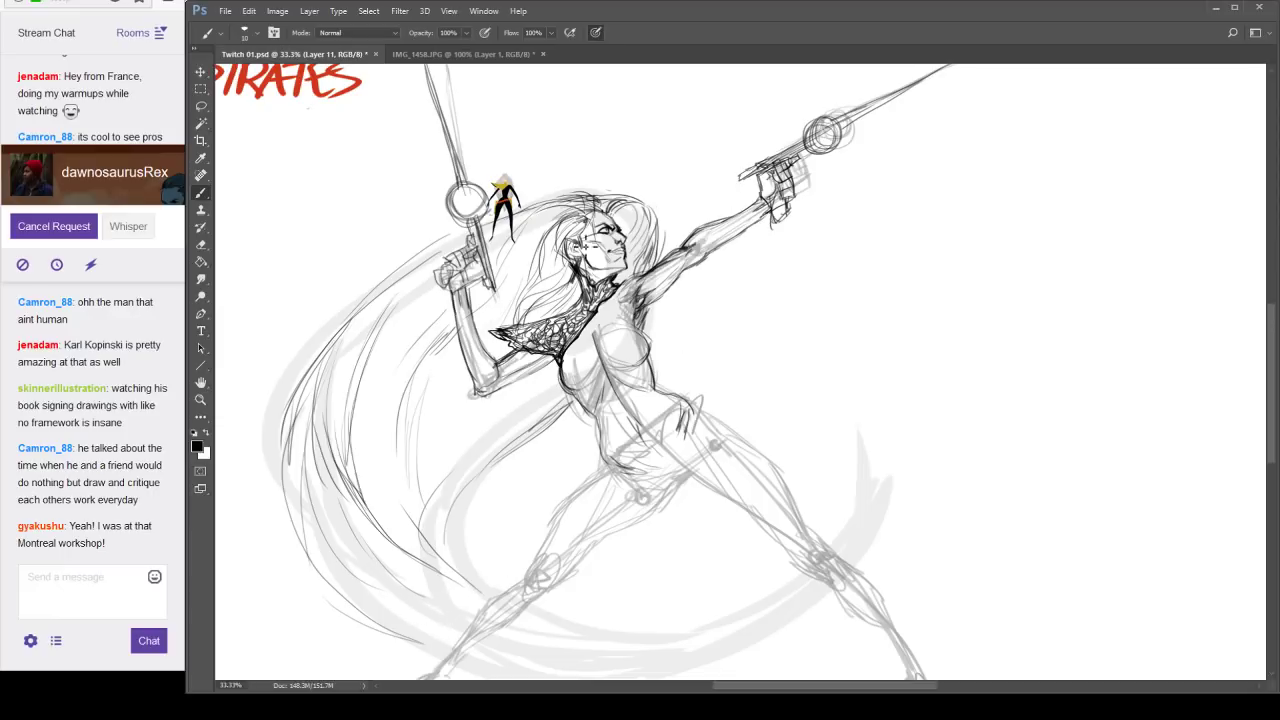
drag(466, 232, 416, 263)
drag(580, 272, 514, 331)
drag(520, 384, 431, 483)
drag(464, 443, 430, 510)
drag(564, 378, 493, 446)
drag(555, 369, 508, 420)
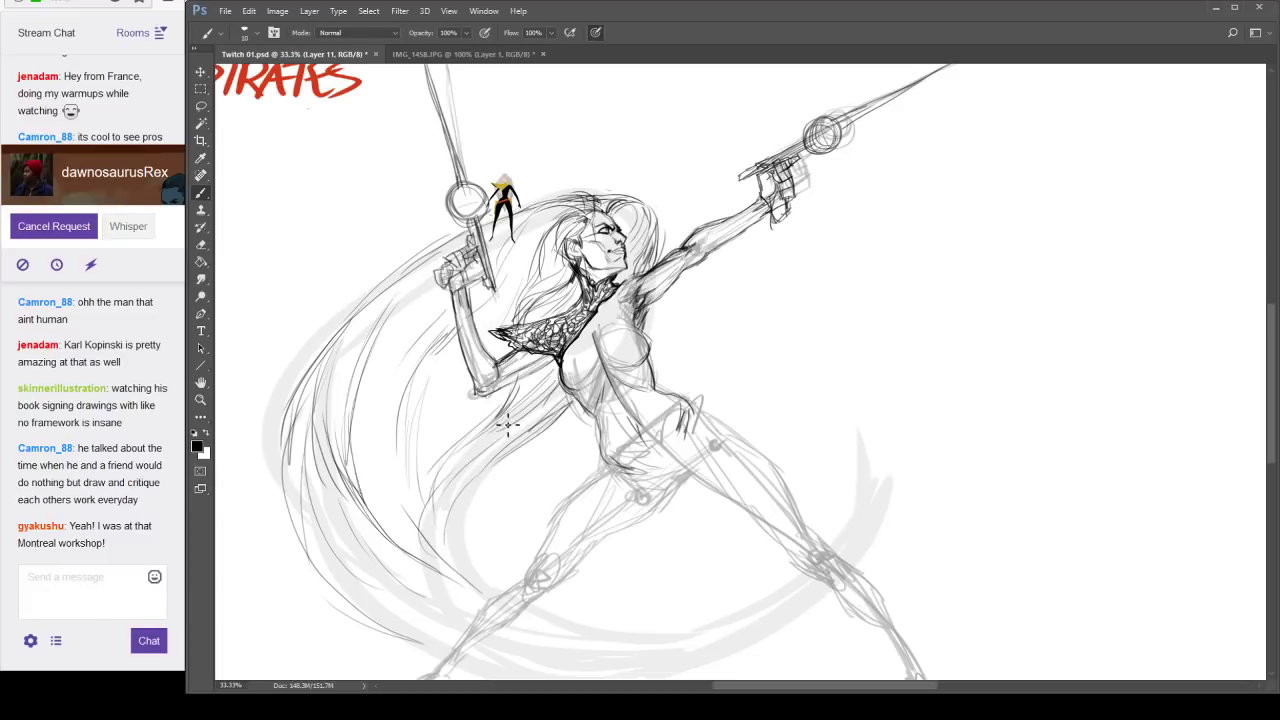
Fill the middle of the hair mass with extra curved strands running down toward the rear knee.
mouse_move(416, 362)
mouse_down()
mouse_move(391, 448)
mouse_move(398, 517)
mouse_up()
drag(358, 458, 391, 531)
mouse_move(416, 270)
mouse_down()
mouse_move(386, 320)
mouse_move(416, 270)
mouse_up()
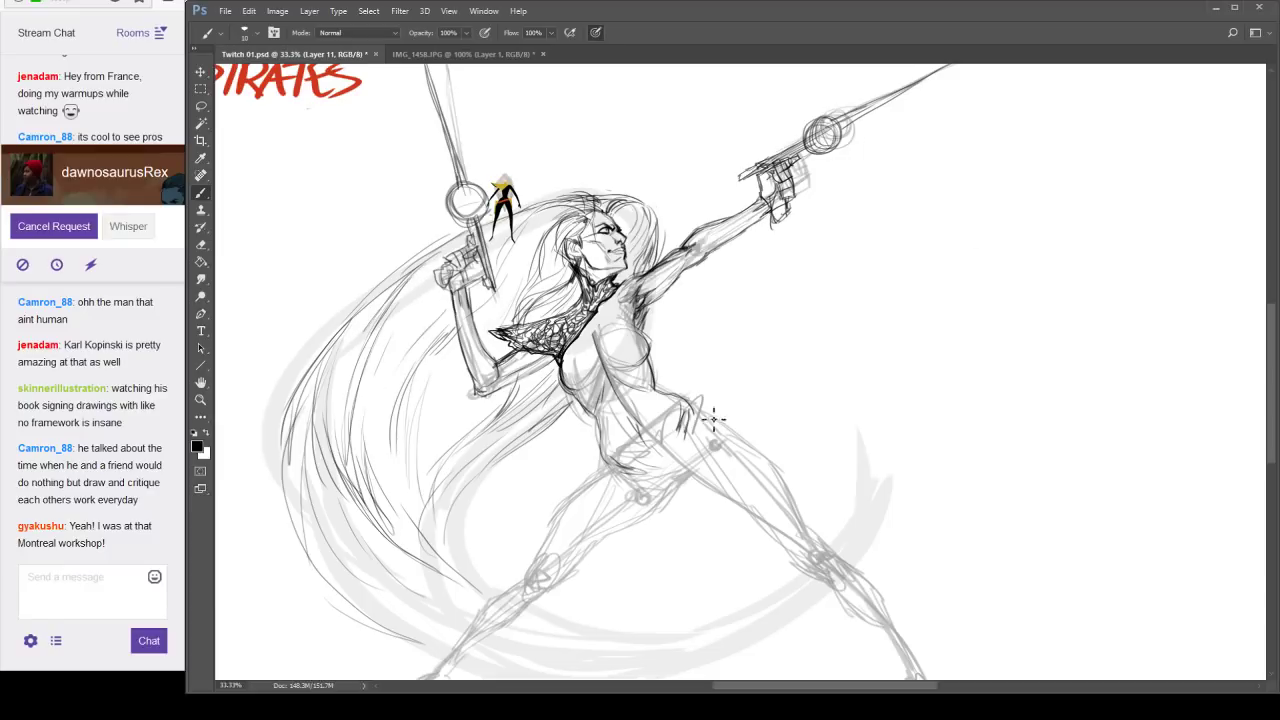
drag(434, 524, 488, 598)
Ink the outer edge of the hair's lower sweep, curving beneath the figure and up past the front knee to its tip.
drag(916, 559, 895, 418)
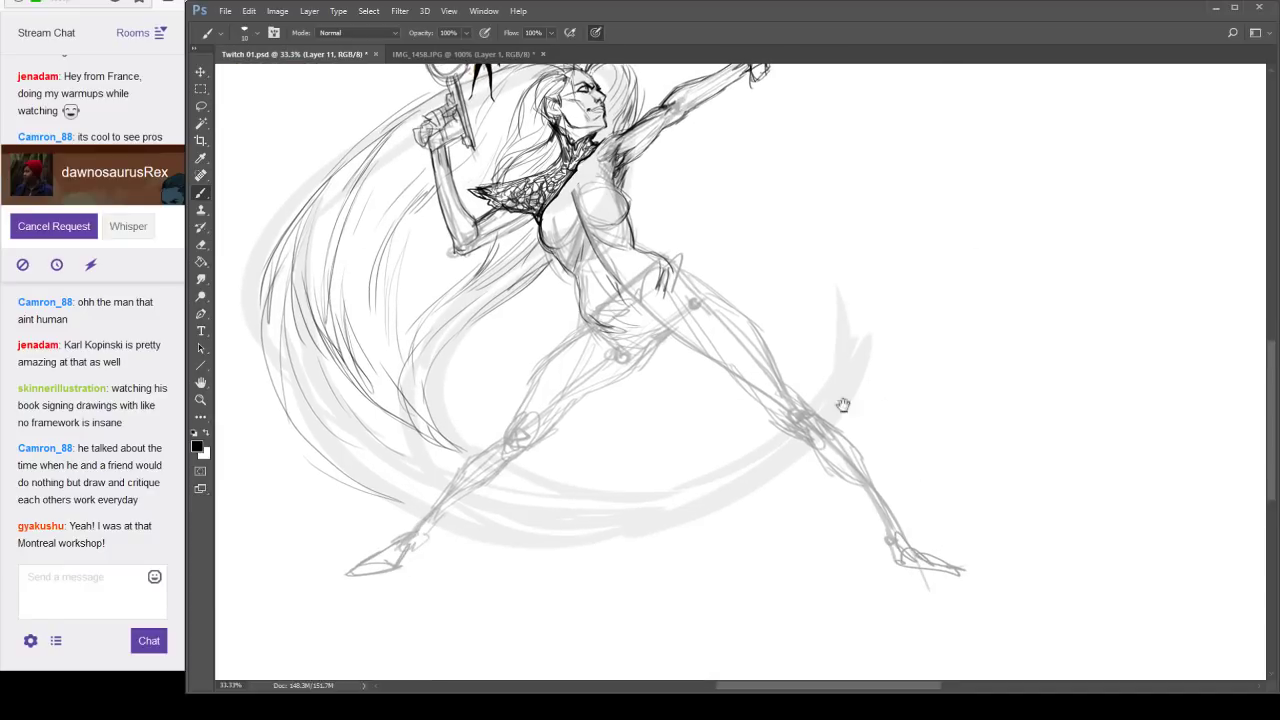
mouse_move(283, 354)
mouse_down()
mouse_move(346, 491)
mouse_move(418, 515)
mouse_up()
mouse_move(541, 547)
mouse_down()
mouse_move(786, 487)
mouse_move(769, 505)
mouse_move(850, 429)
mouse_move(859, 393)
mouse_move(834, 282)
mouse_move(848, 398)
mouse_move(843, 325)
mouse_up()
drag(812, 283, 828, 416)
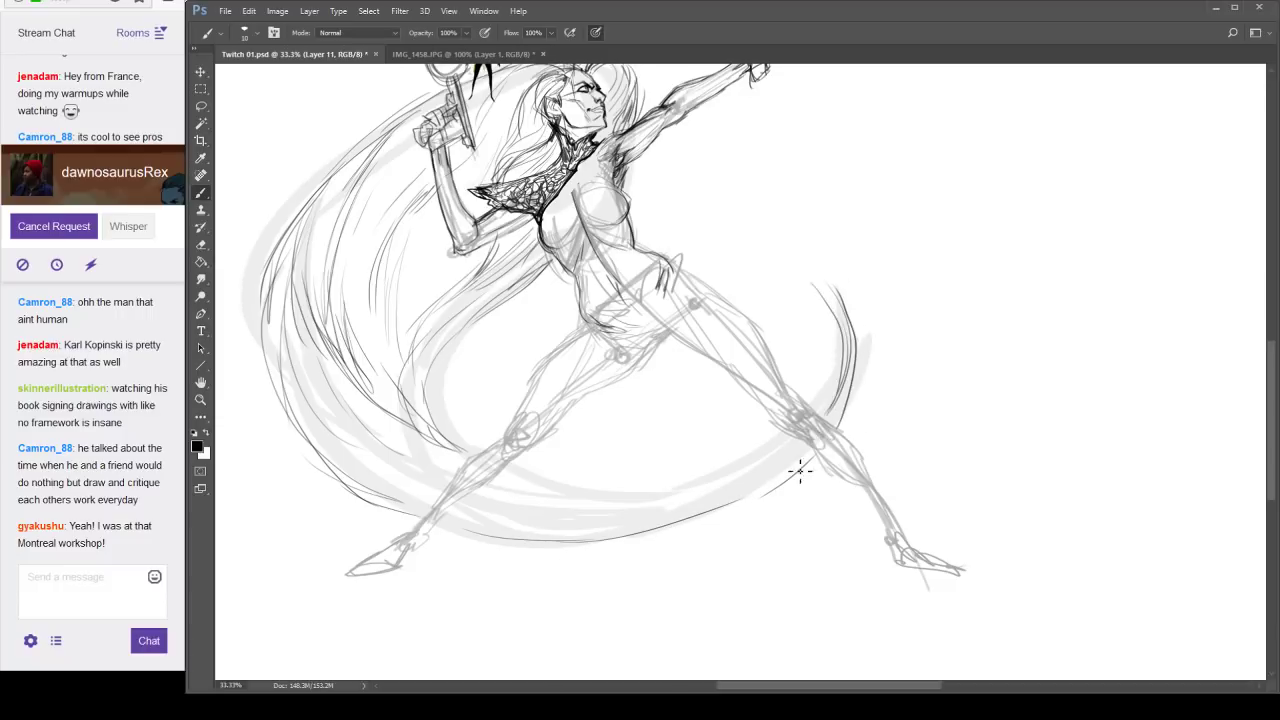
drag(800, 469, 582, 513)
mouse_move(612, 516)
mouse_down()
mouse_move(704, 480)
mouse_move(714, 412)
mouse_move(580, 510)
mouse_move(524, 498)
mouse_up()
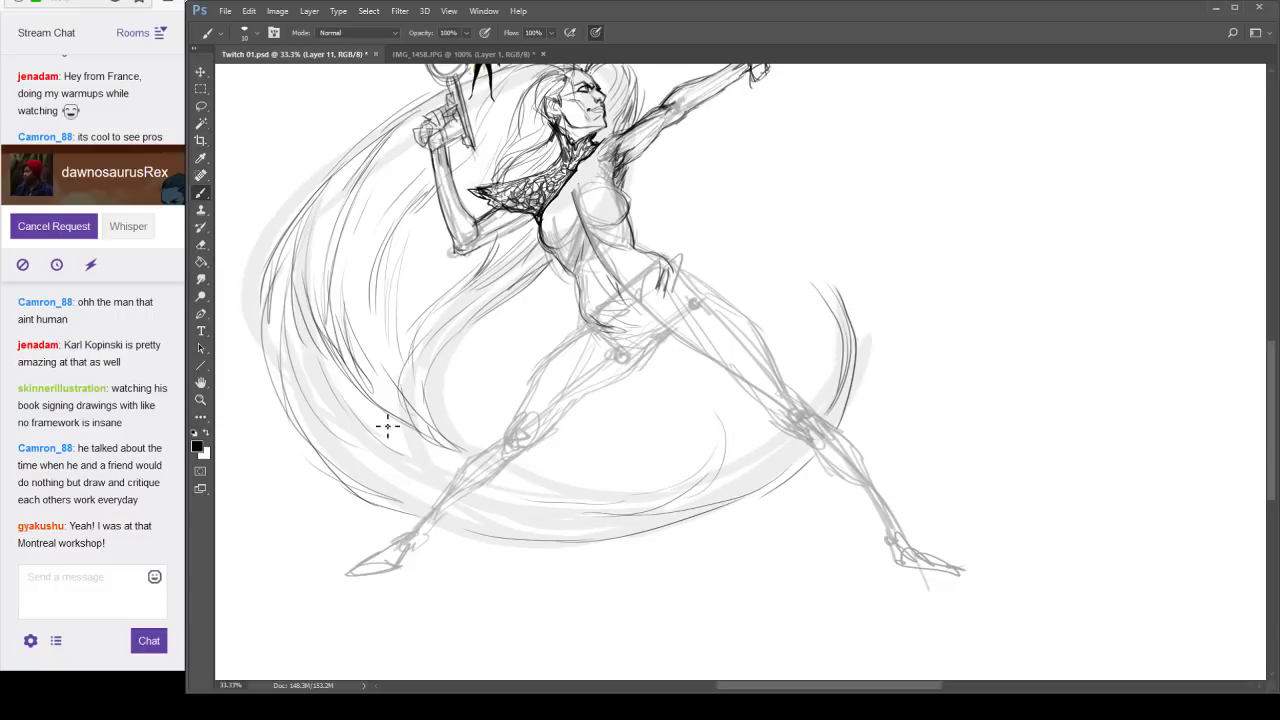
Fill the lower hair sweep with long parallel strands running from behind the rear shin up to the front knee.
drag(384, 422, 458, 473)
drag(360, 460, 431, 504)
mouse_move(318, 442)
mouse_down()
mouse_move(486, 533)
mouse_move(620, 535)
mouse_up()
drag(436, 528, 734, 500)
drag(616, 522, 808, 443)
drag(700, 495, 830, 410)
drag(843, 342, 828, 408)
drag(849, 334, 824, 412)
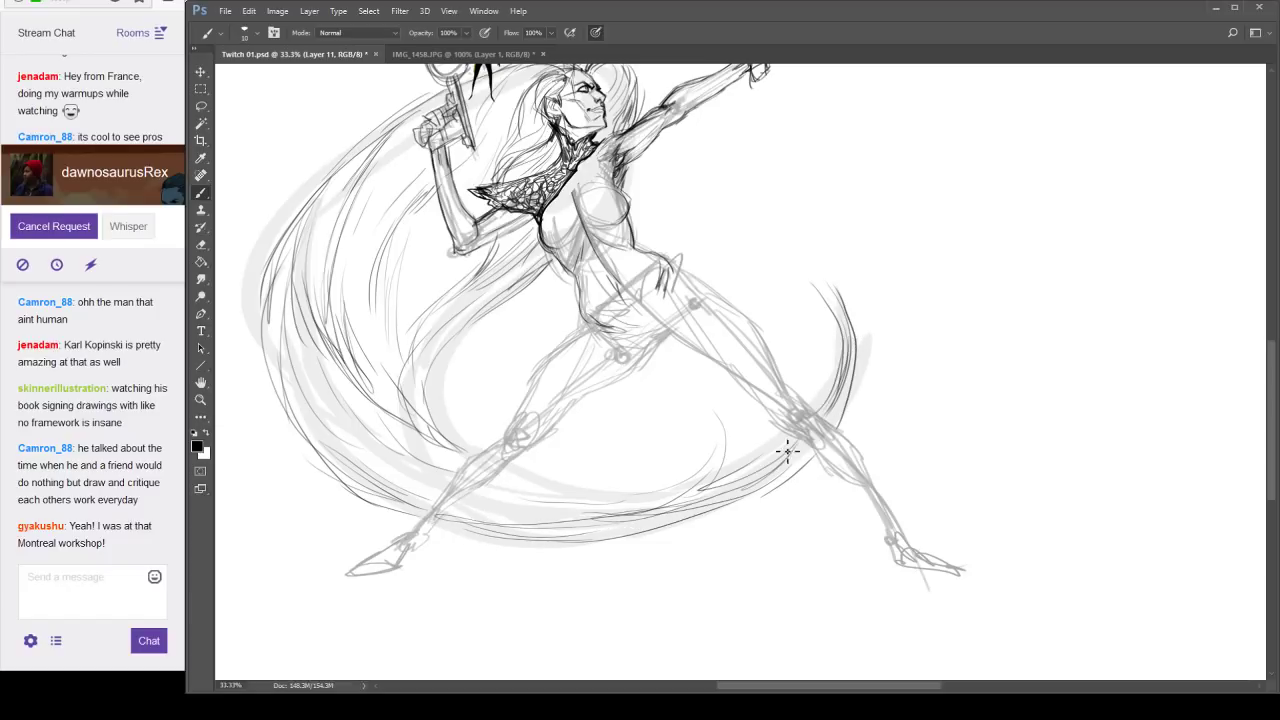
mouse_move(736, 475)
mouse_down()
mouse_move(516, 494)
mouse_move(612, 504)
mouse_up()
Add curved strands to the inner hair mass below the bent elbow and behind the rear leg.
drag(450, 488, 398, 465)
mouse_move(402, 414)
mouse_down()
mouse_move(408, 370)
mouse_move(423, 368)
mouse_move(416, 355)
mouse_move(456, 259)
mouse_move(421, 299)
mouse_move(430, 242)
mouse_up()
drag(360, 396, 376, 262)
drag(366, 408, 378, 259)
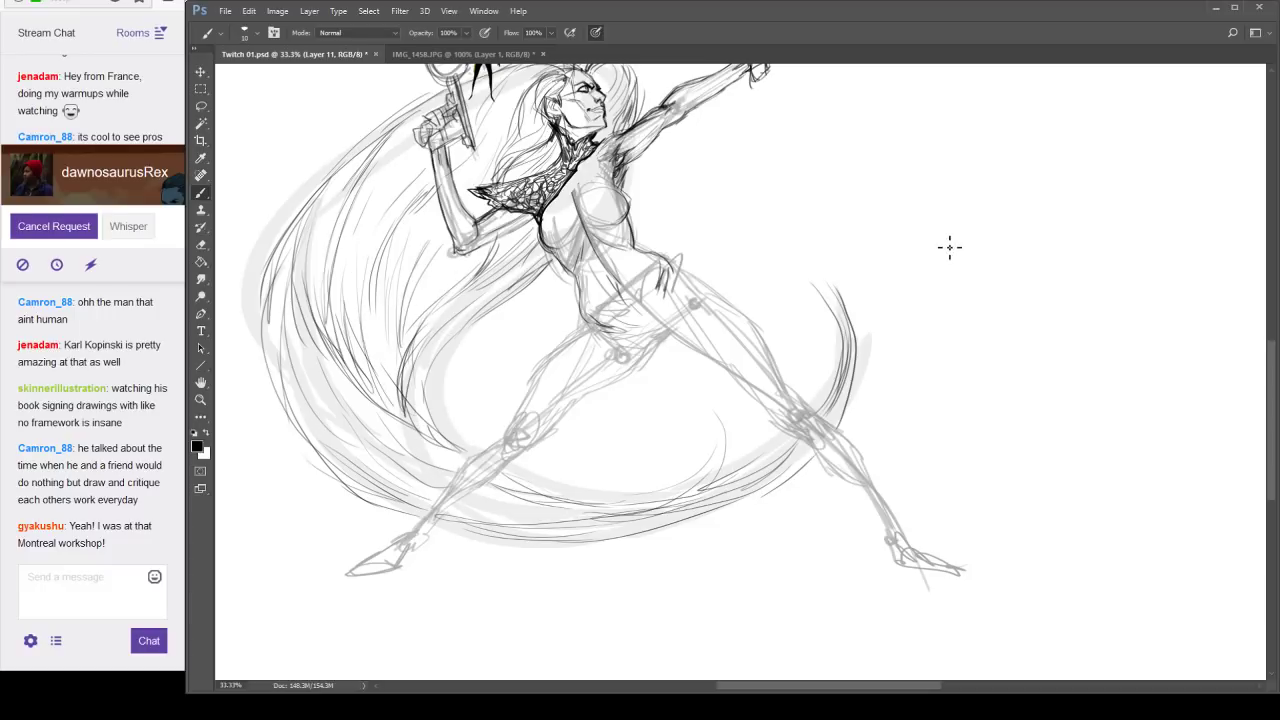
Draw more hair strands crossing the rear shin, with loose ends curling upward between the legs.
mouse_move(919, 214)
mouse_down()
mouse_move(909, 300)
mouse_move(927, 266)
mouse_up()
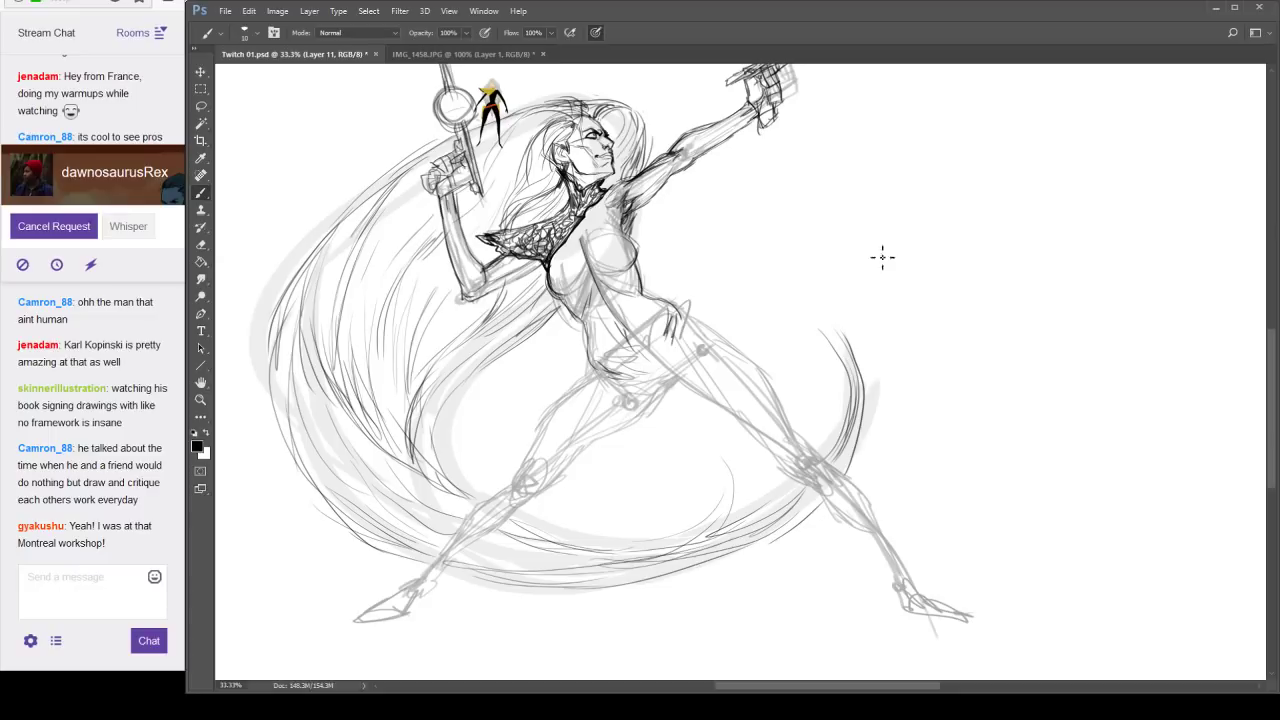
drag(412, 562, 500, 590)
drag(449, 506, 552, 540)
drag(414, 497, 518, 548)
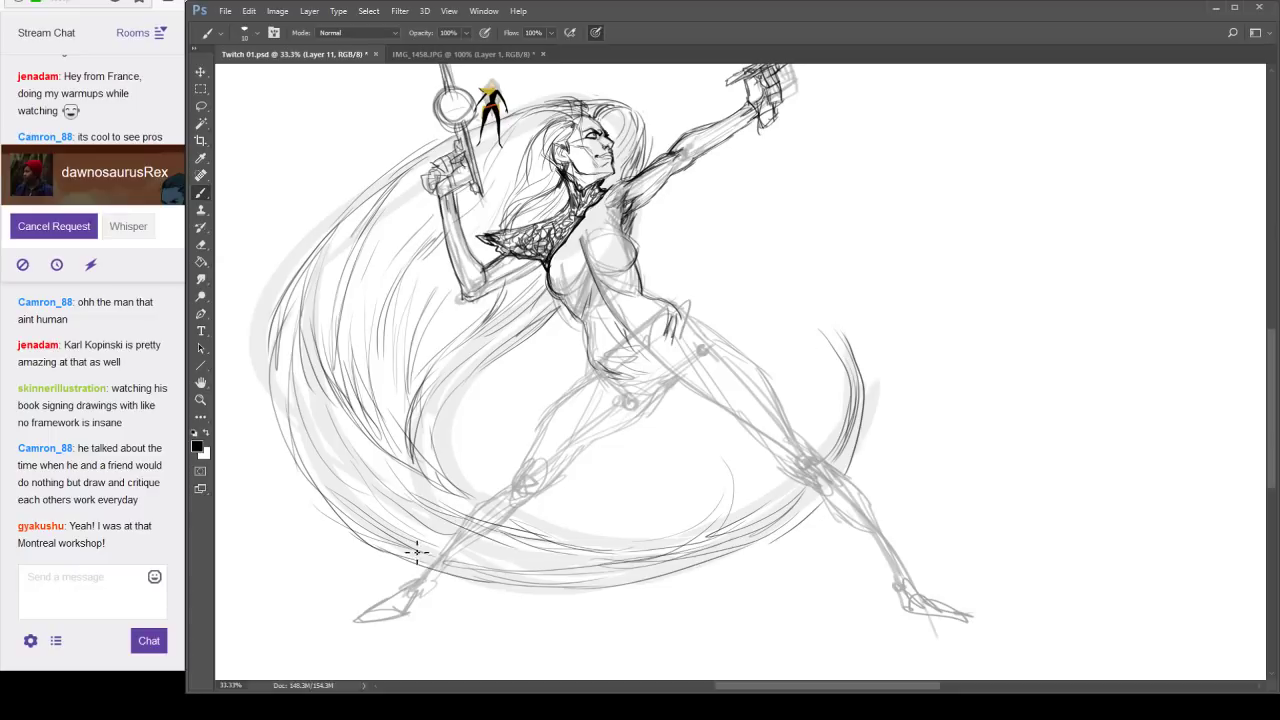
mouse_move(417, 551)
mouse_down()
mouse_move(634, 559)
mouse_move(710, 528)
mouse_up()
drag(642, 564, 732, 496)
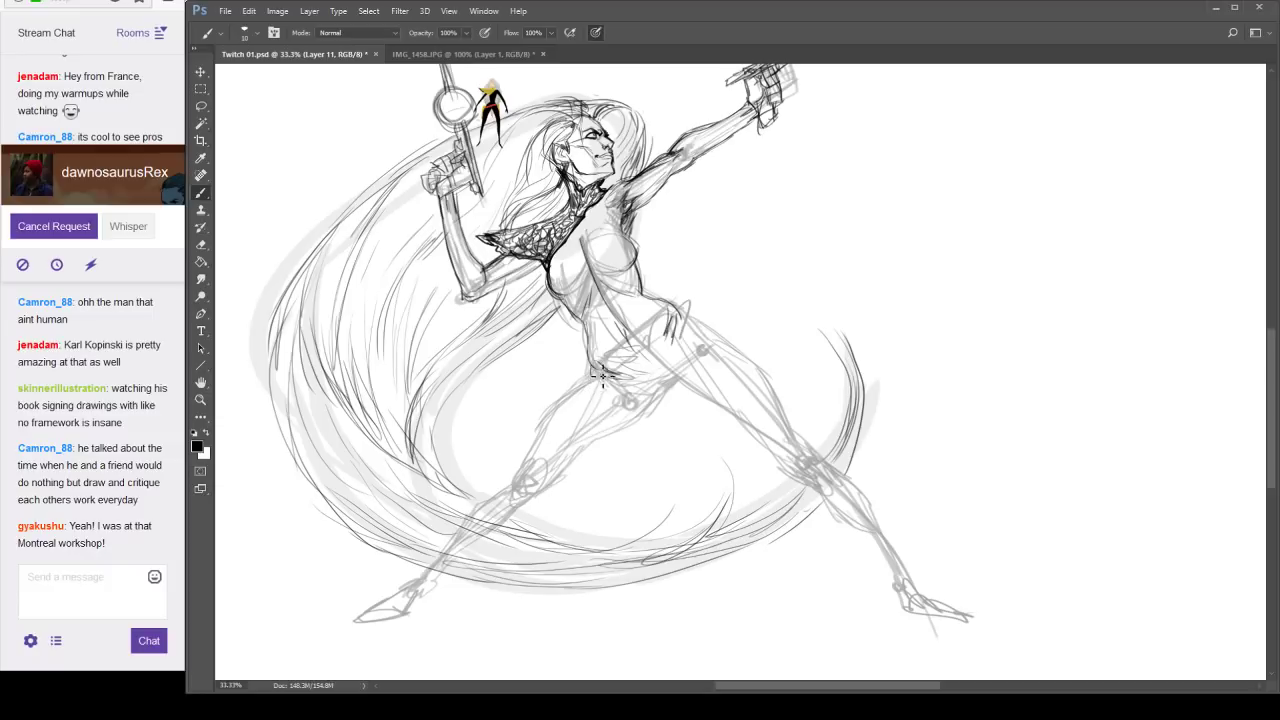
Ink the pelvis, hip and both thighs down to the knees.
drag(594, 373, 625, 395)
mouse_move(568, 470)
mouse_down()
mouse_move(524, 508)
mouse_move(538, 470)
mouse_move(516, 508)
mouse_move(554, 484)
mouse_move(544, 496)
mouse_move(570, 438)
mouse_move(536, 476)
mouse_move(566, 411)
mouse_move(587, 395)
mouse_move(589, 468)
mouse_move(577, 480)
mouse_move(649, 422)
mouse_move(638, 400)
mouse_move(681, 386)
mouse_move(642, 432)
mouse_move(664, 414)
mouse_move(716, 328)
mouse_move(679, 378)
mouse_up()
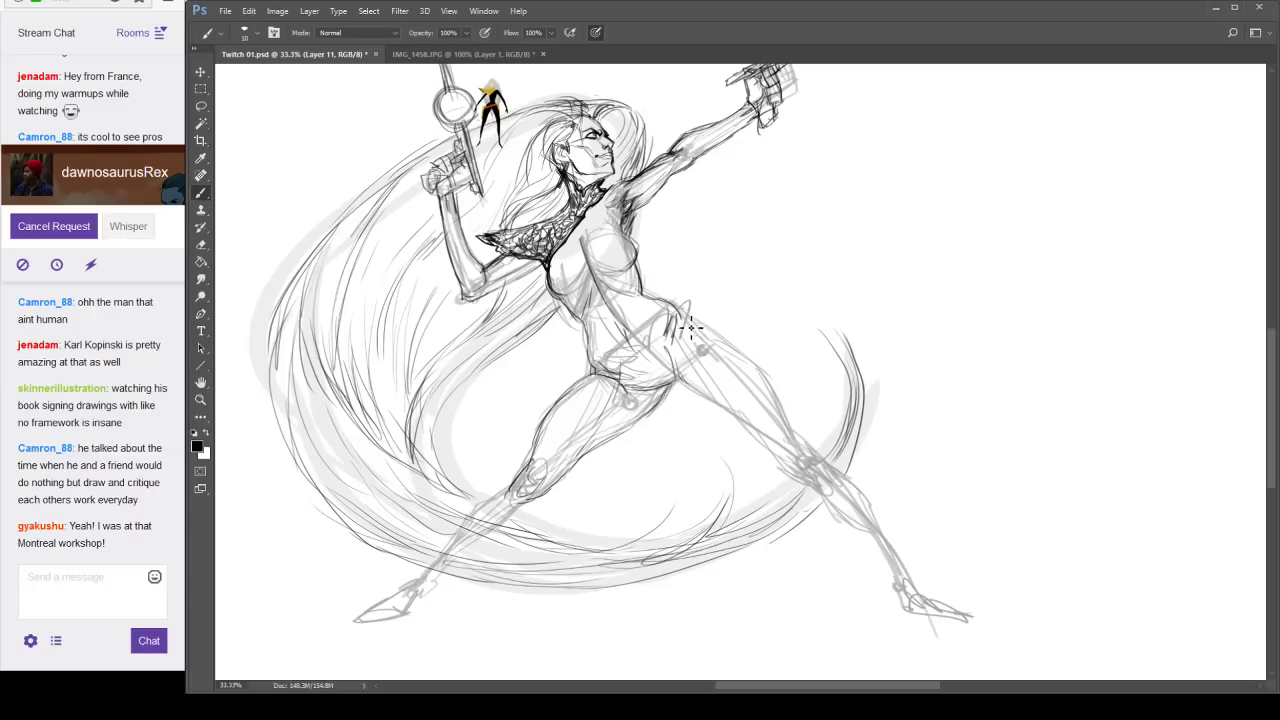
drag(684, 314, 735, 341)
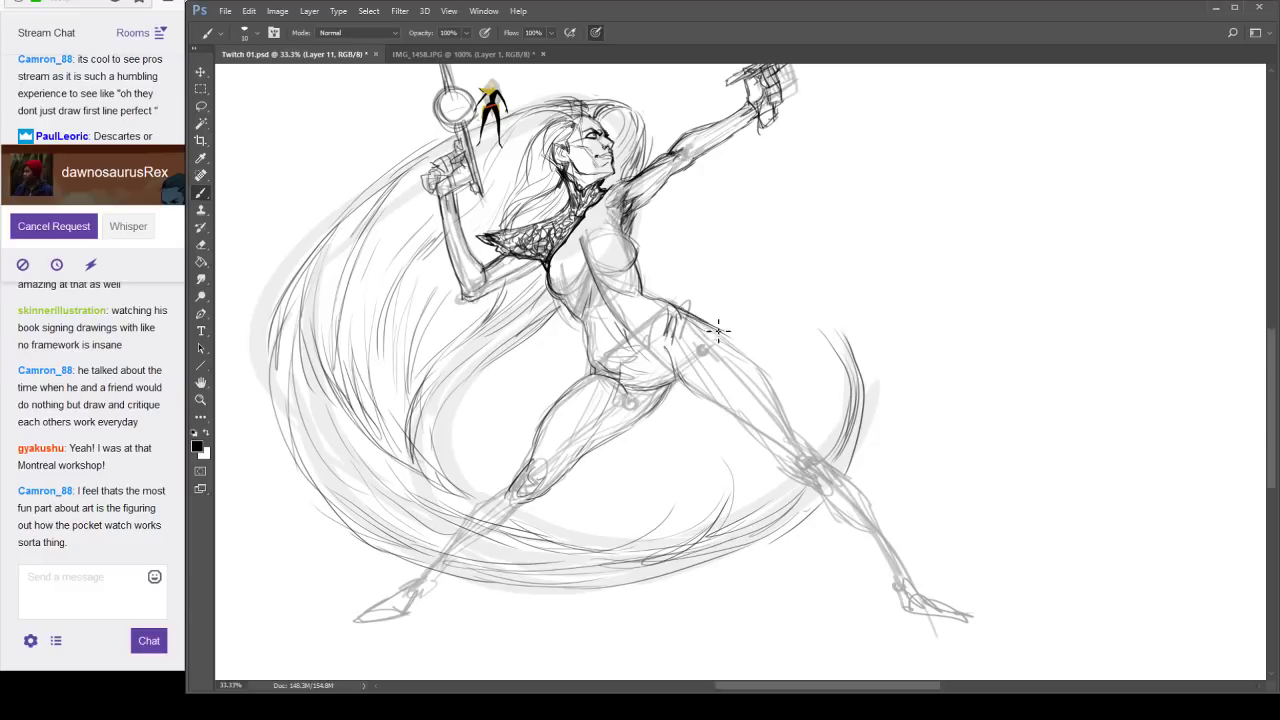
mouse_move(688, 314)
mouse_down()
mouse_move(738, 341)
mouse_move(788, 424)
mouse_up()
mouse_move(684, 371)
mouse_down()
mouse_move(757, 427)
mouse_move(737, 406)
mouse_move(718, 390)
mouse_move(820, 474)
mouse_up()
Ink both lower legs from the knees to the ankles and outline the pointed feet.
drag(789, 416, 872, 533)
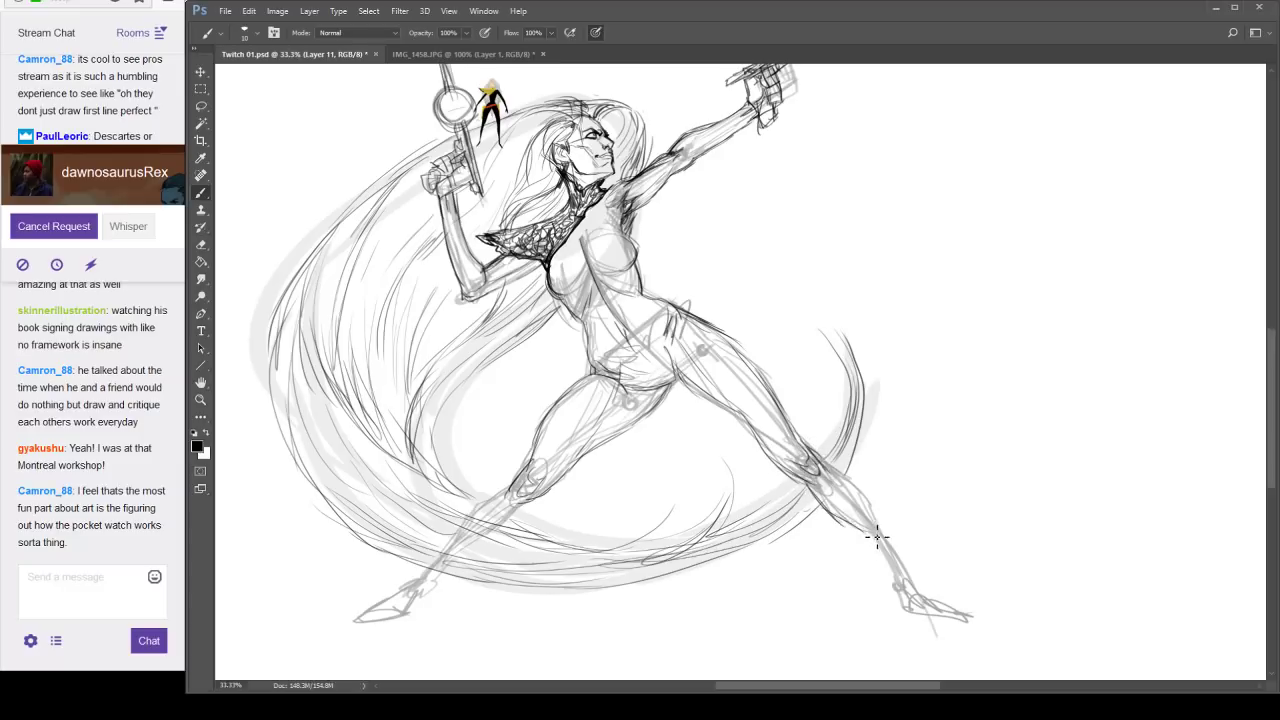
mouse_move(814, 449)
mouse_down()
mouse_move(877, 507)
mouse_move(859, 494)
mouse_move(906, 582)
mouse_up()
drag(870, 536, 926, 610)
mouse_move(515, 480)
mouse_down()
mouse_move(484, 505)
mouse_move(440, 588)
mouse_up()
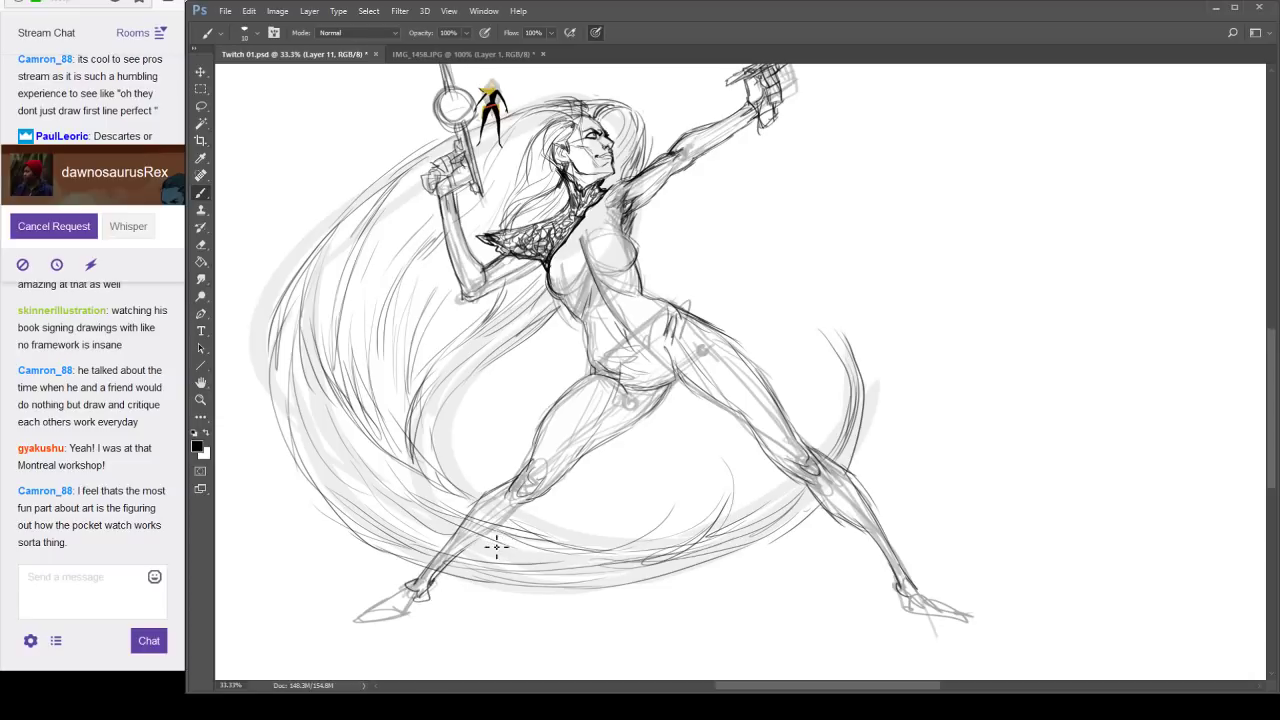
drag(507, 519, 490, 543)
mouse_move(426, 592)
mouse_down()
mouse_move(417, 613)
mouse_move(378, 617)
mouse_up()
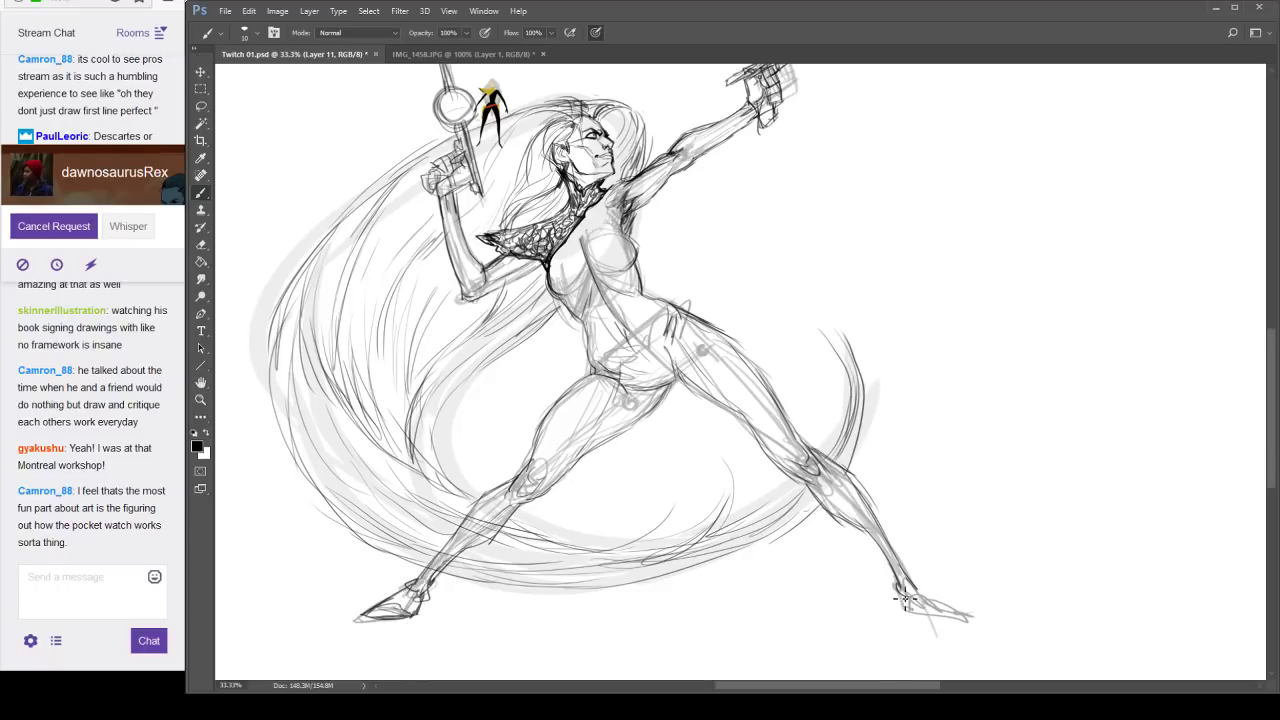
mouse_move(904, 598)
mouse_down()
mouse_move(966, 616)
mouse_move(943, 622)
mouse_move(962, 609)
mouse_move(995, 624)
mouse_move(951, 608)
mouse_up()
Reinforce the contours of the bent arm, chest and extended arm with a few extra strokes.
drag(646, 394, 642, 397)
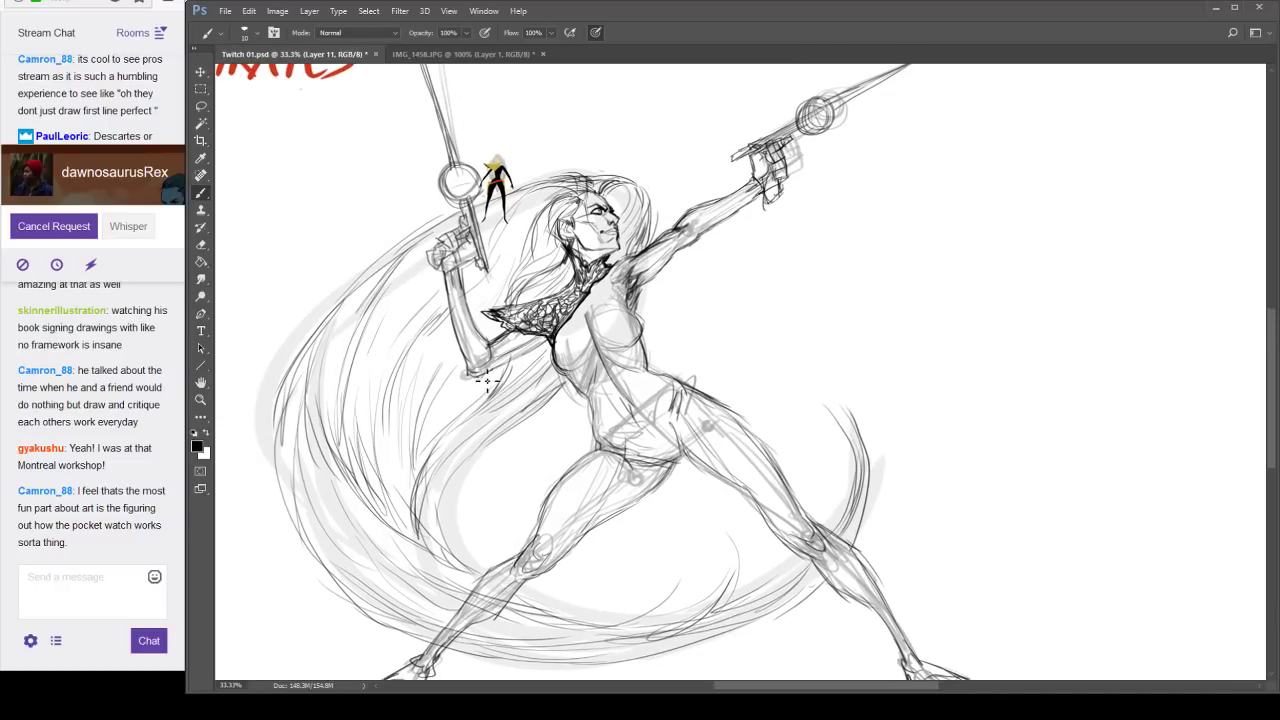
mouse_move(487, 381)
mouse_down()
mouse_move(550, 358)
mouse_move(498, 352)
mouse_move(536, 350)
mouse_up()
drag(637, 298, 645, 333)
drag(851, 263, 834, 350)
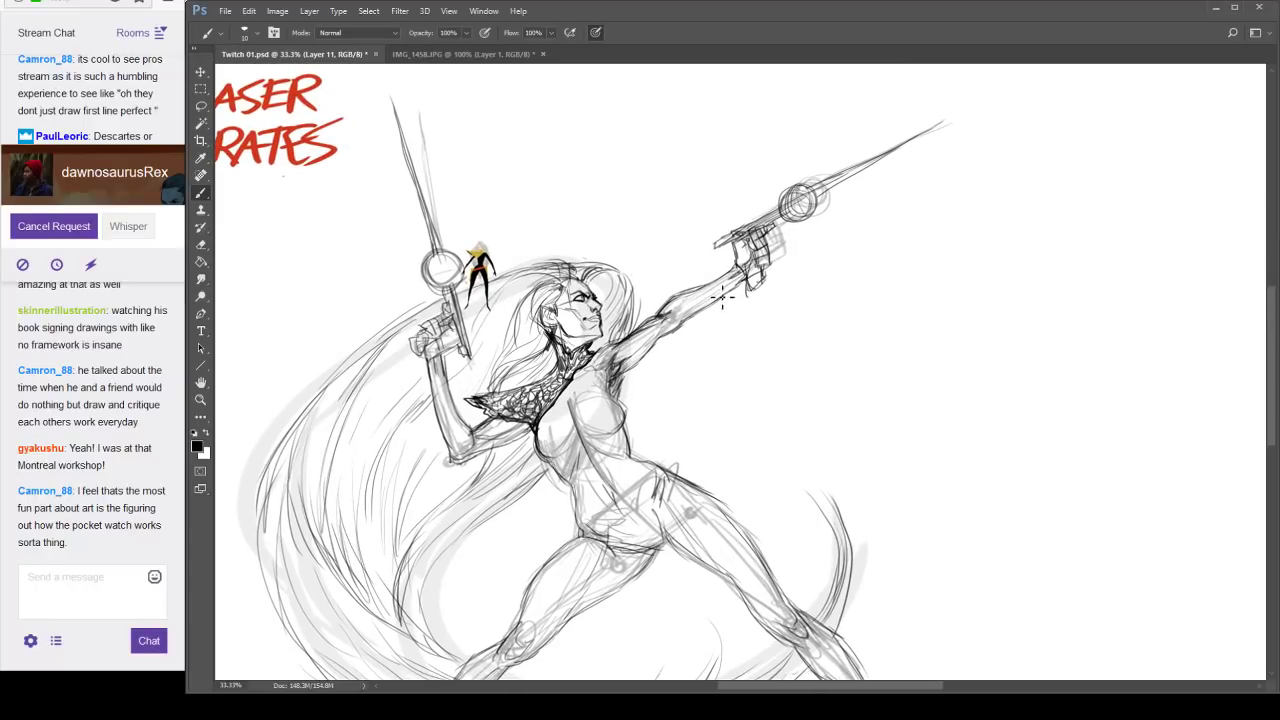
mouse_move(598, 368)
mouse_down()
mouse_move(612, 344)
mouse_move(690, 298)
mouse_up()
drag(904, 293, 849, 295)
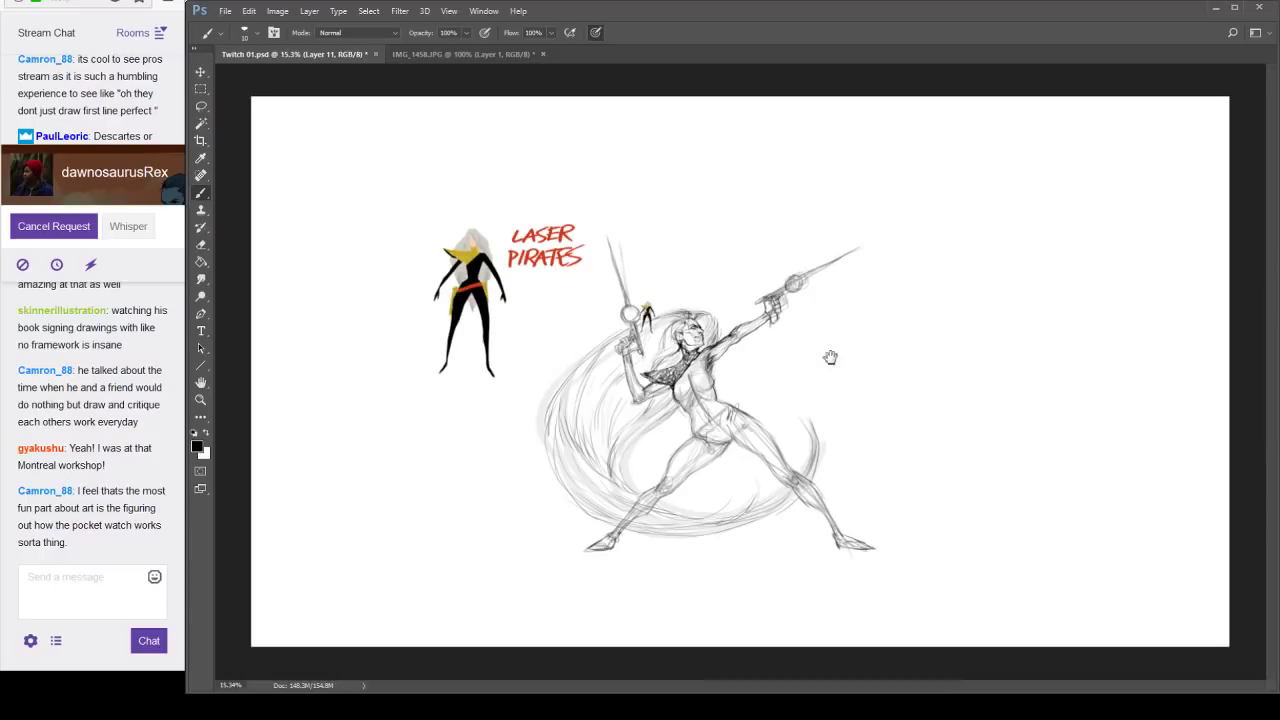
ctrl+click(798, 438)
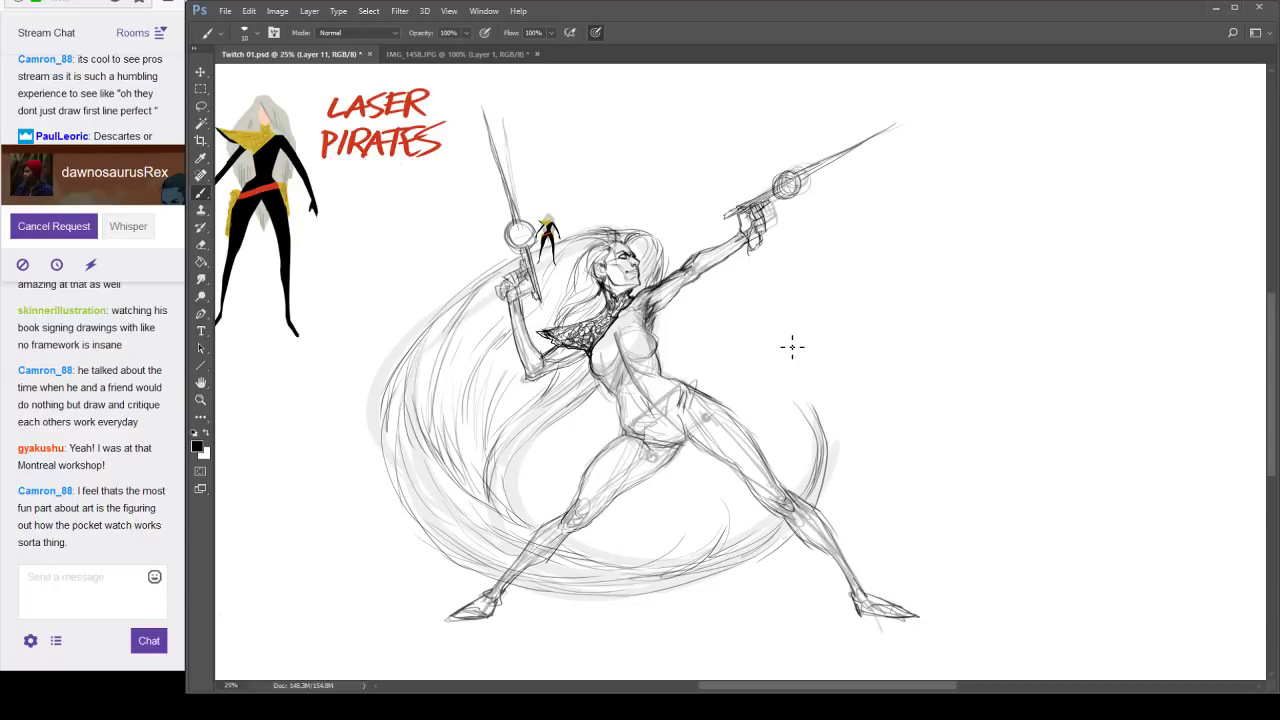
Hide the thick pale gesture strokes beneath the inked pose and save the document.
click(1109, 240)
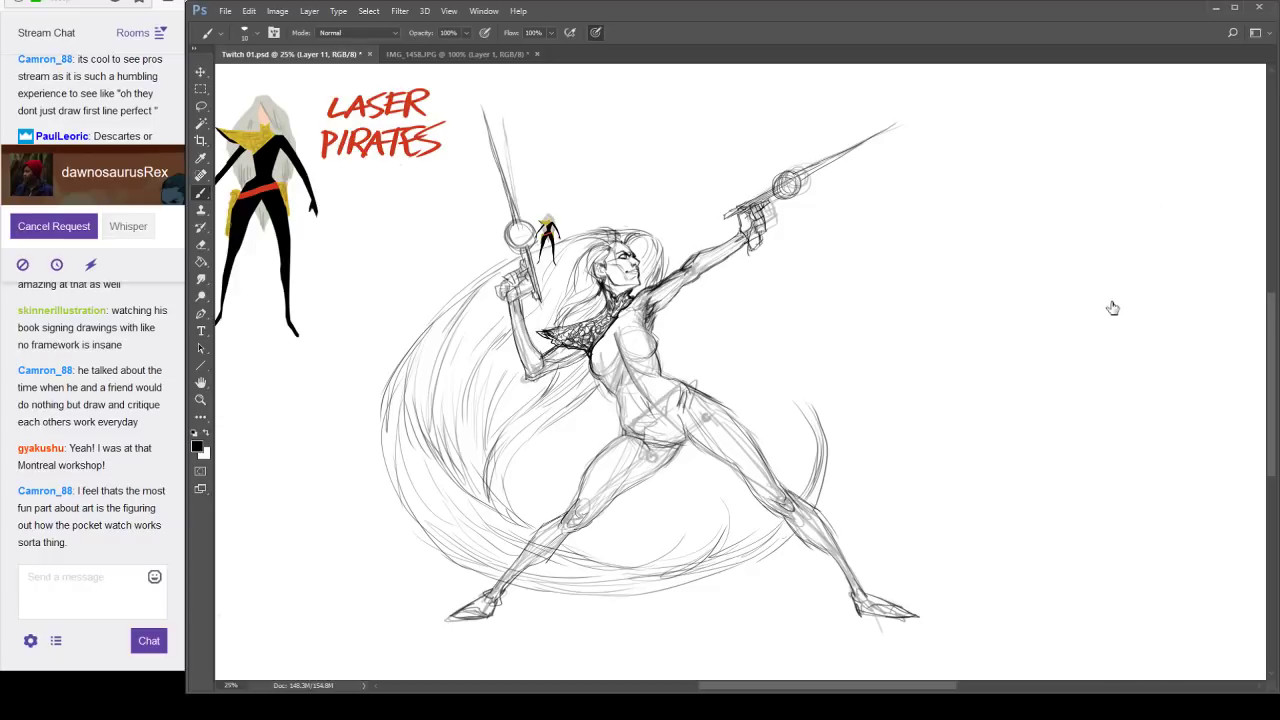
click(1110, 306)
click(1109, 306)
click(1119, 209)
click(1119, 209)
click(1115, 224)
click(1116, 225)
key(ctrl+alt+z)
key(ctrl+s)
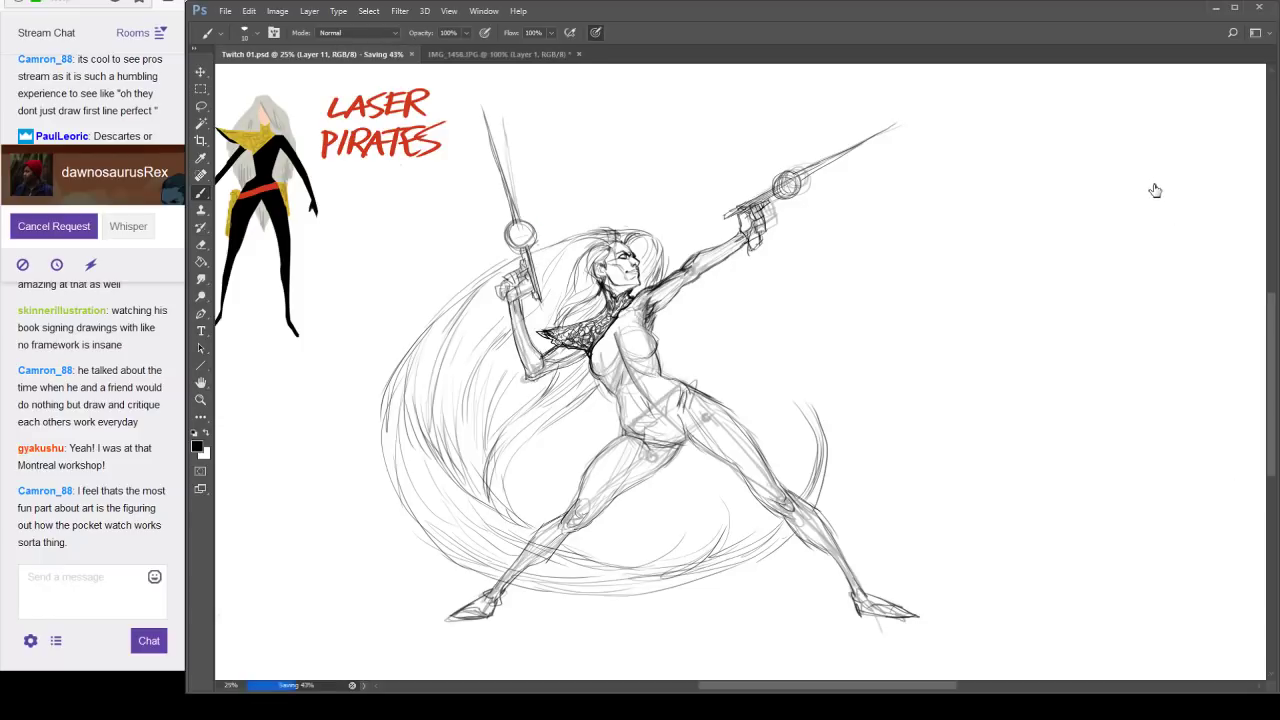
Add a new layer and ink a thick belt slanting across the hips.
click(1110, 209)
click(1110, 209)
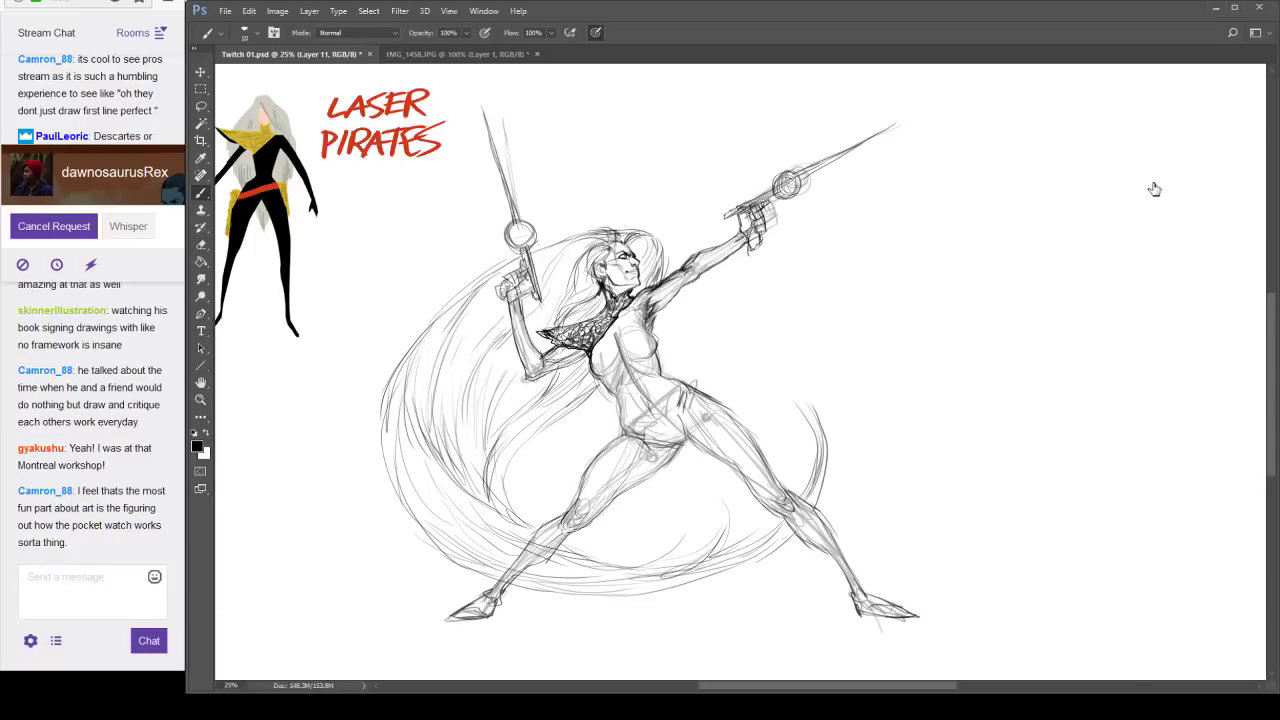
click(1155, 189)
mouse_move(634, 432)
mouse_down()
mouse_move(612, 445)
mouse_move(667, 444)
mouse_move(722, 404)
mouse_move(632, 452)
mouse_move(704, 440)
mouse_move(731, 413)
mouse_move(737, 423)
mouse_move(652, 442)
mouse_move(740, 418)
mouse_move(640, 446)
mouse_move(730, 428)
mouse_move(706, 418)
mouse_move(652, 440)
mouse_move(738, 402)
mouse_up()
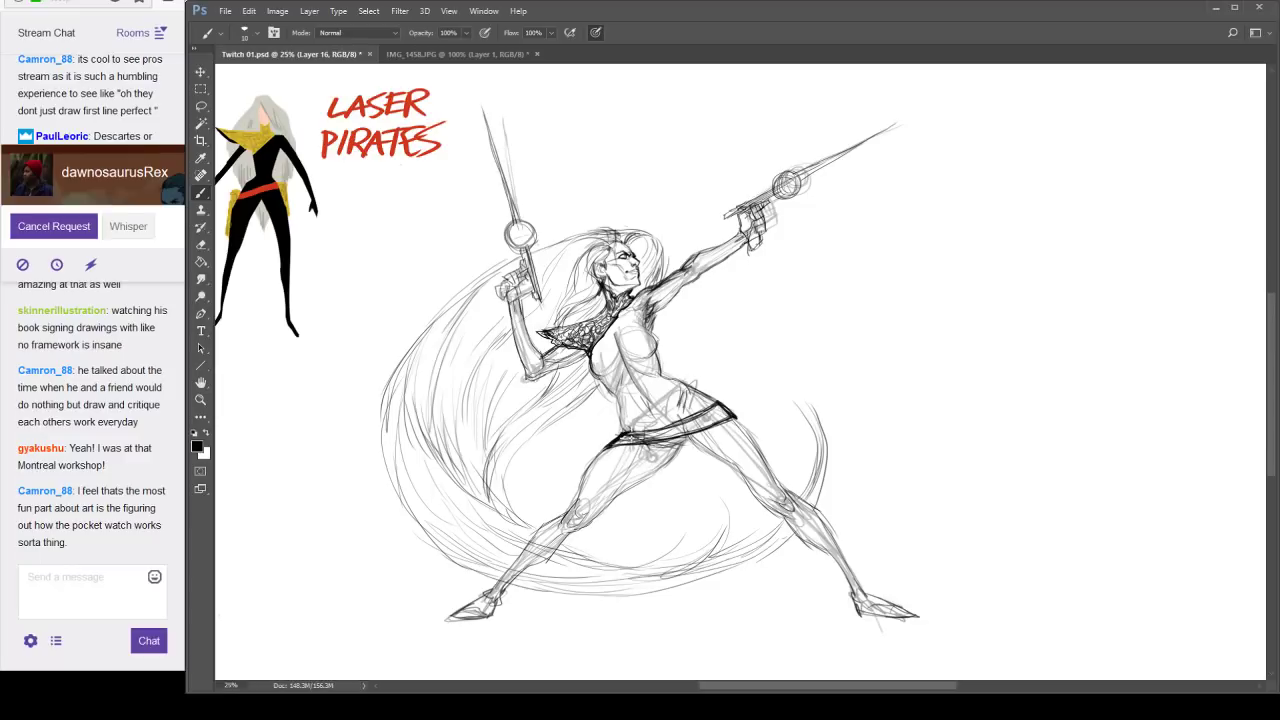
Draw a long pointed holster hanging from each end of the belt, along the rear and front thighs.
drag(620, 428, 608, 446)
mouse_move(602, 544)
mouse_down()
mouse_move(611, 518)
mouse_move(598, 544)
mouse_up()
mouse_move(620, 446)
mouse_down()
mouse_move(627, 433)
mouse_move(610, 446)
mouse_move(622, 466)
mouse_up()
drag(608, 514, 603, 546)
mouse_move(740, 404)
mouse_down()
mouse_move(726, 428)
mouse_move(752, 412)
mouse_move(776, 478)
mouse_move(752, 430)
mouse_move(778, 472)
mouse_move(728, 422)
mouse_move(756, 418)
mouse_up()
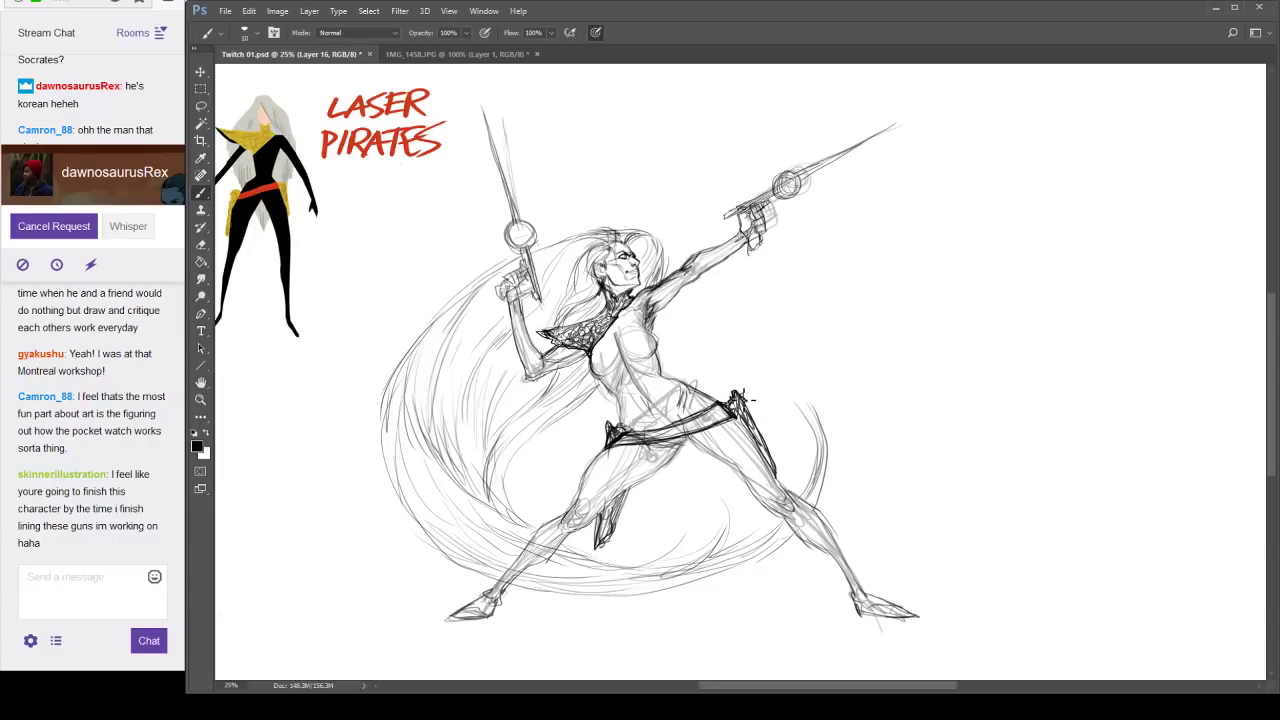
Add the grip shape above the front holster and darken the joints where both holsters meet the belt.
mouse_move(738, 376)
mouse_down()
mouse_move(750, 420)
mouse_move(744, 402)
mouse_up()
mouse_move(626, 444)
mouse_down()
mouse_move(602, 418)
mouse_move(630, 446)
mouse_up()
drag(734, 392, 720, 416)
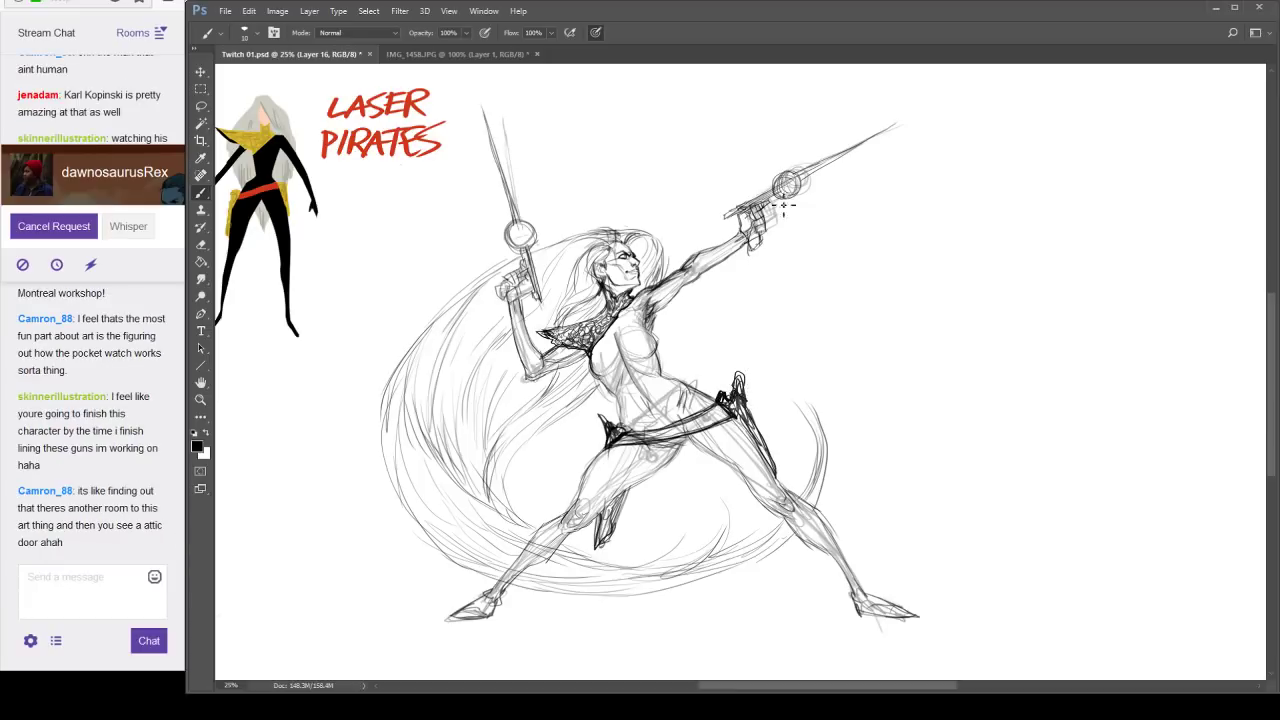
Refine the waist and lower torso lines just above the belt.
click(107, 567)
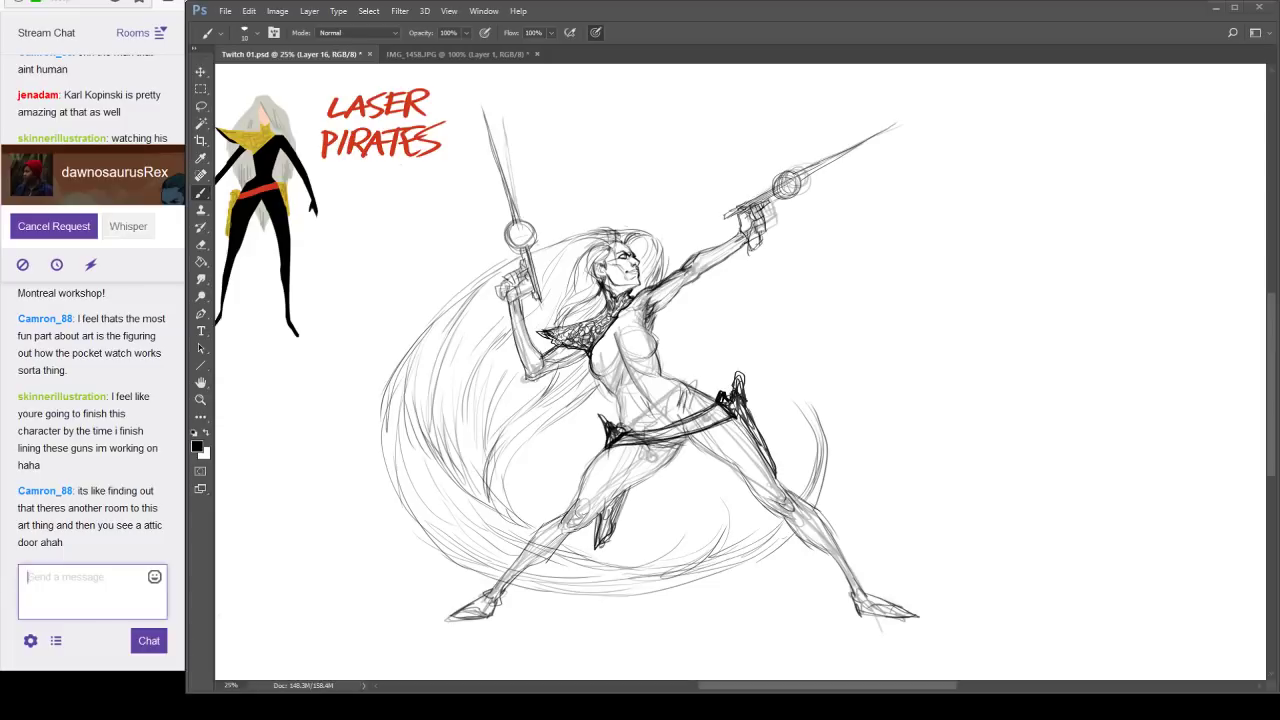
click(1118, 212)
click(1107, 207)
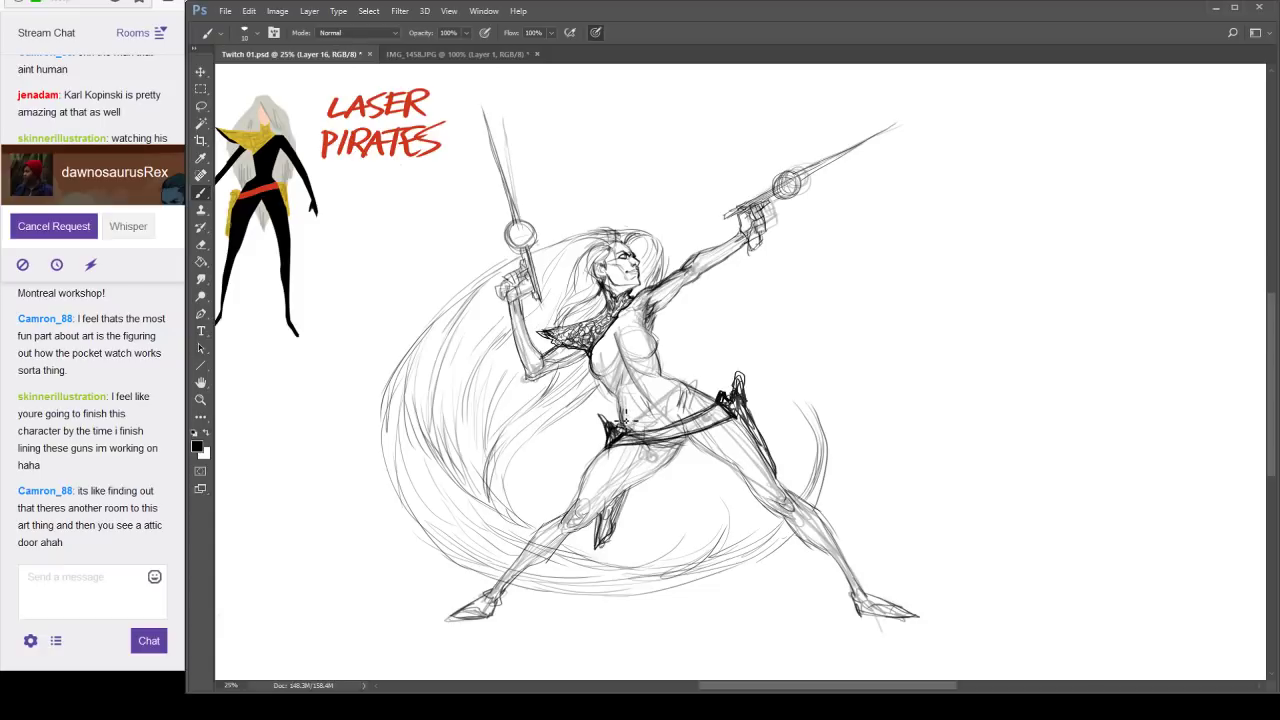
drag(622, 438, 646, 434)
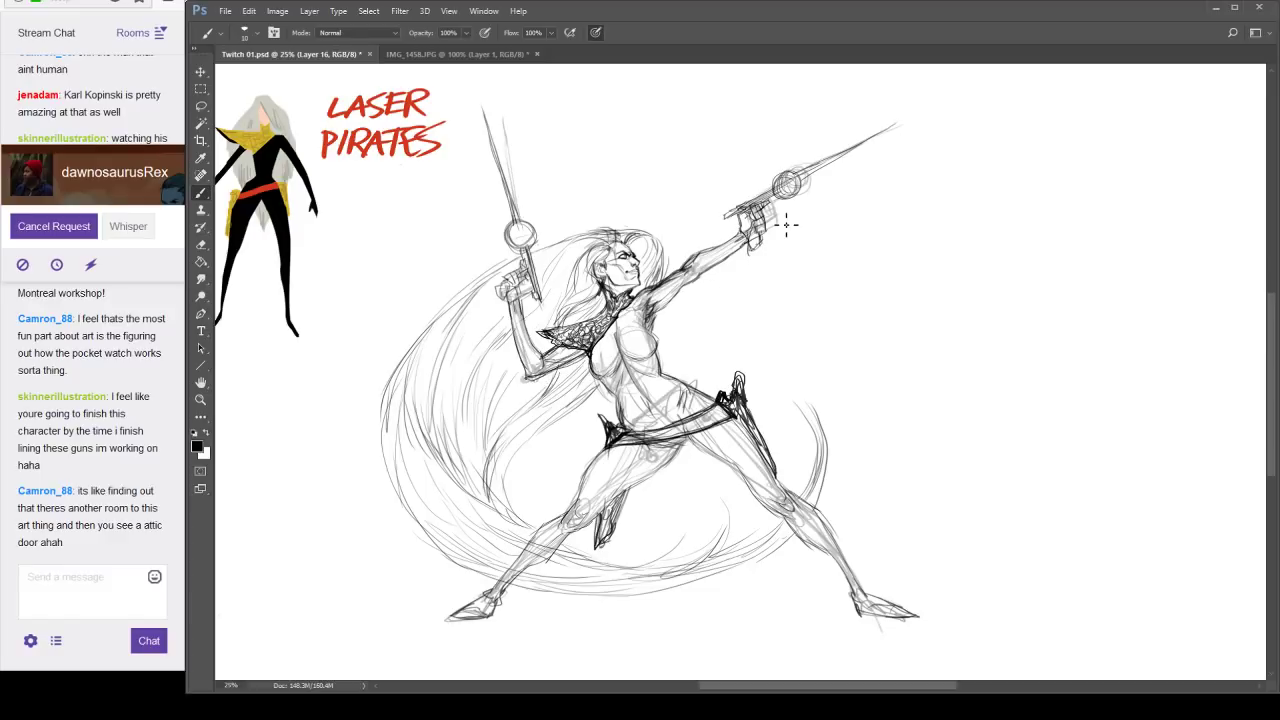
Lasso the extended arm with its pistol, enlarge it slightly with Free Transform, then deselect and return to the Brush tool.
click(199, 108)
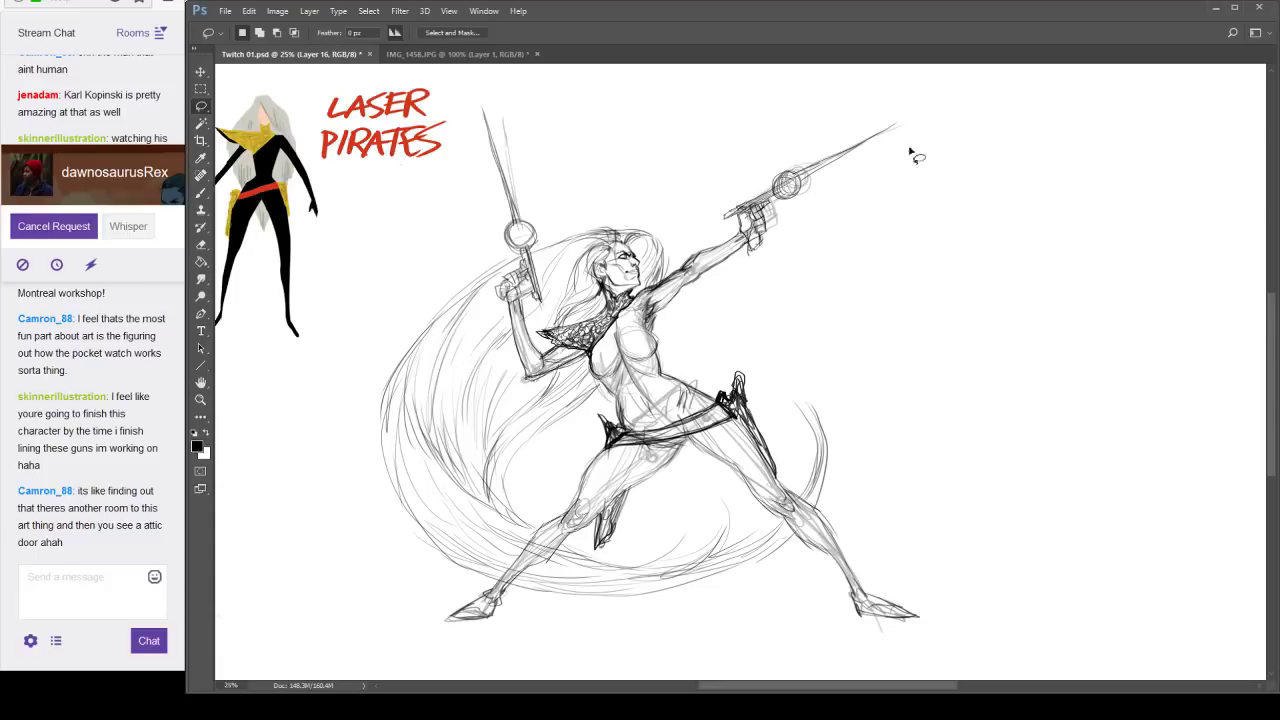
mouse_move(936, 110)
mouse_down()
mouse_move(720, 222)
mouse_move(660, 292)
mouse_up()
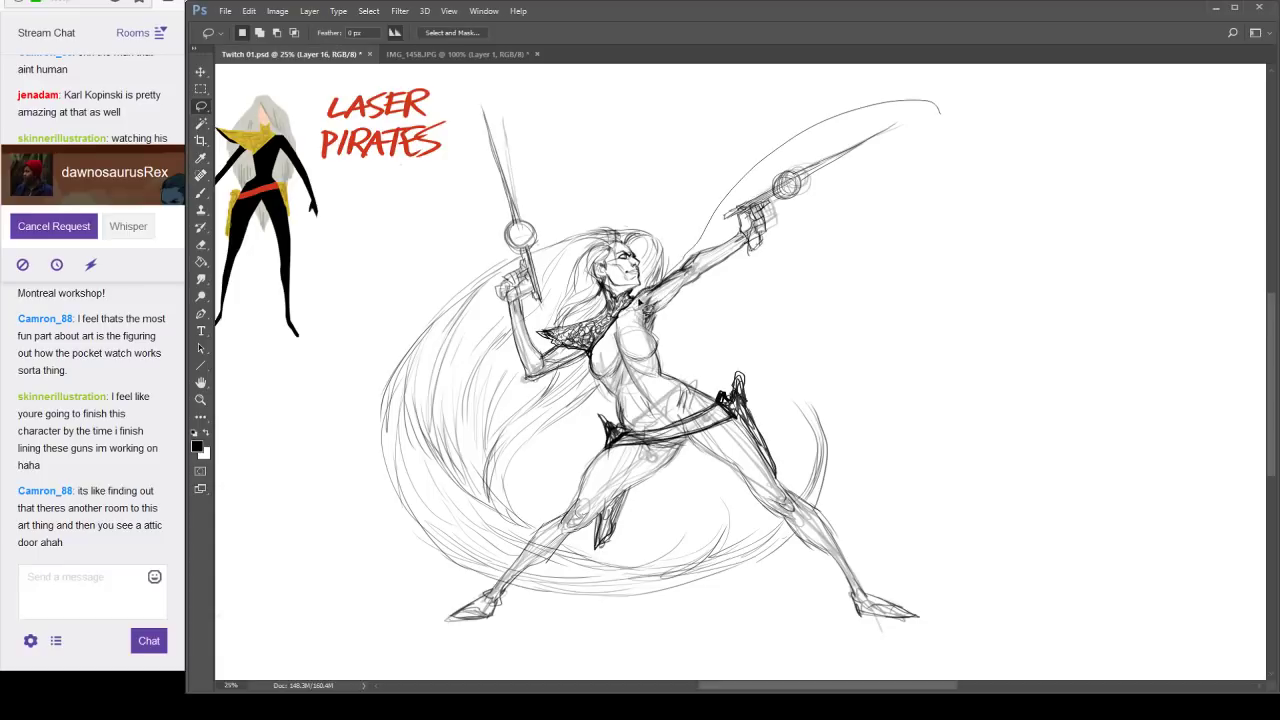
drag(668, 337, 936, 114)
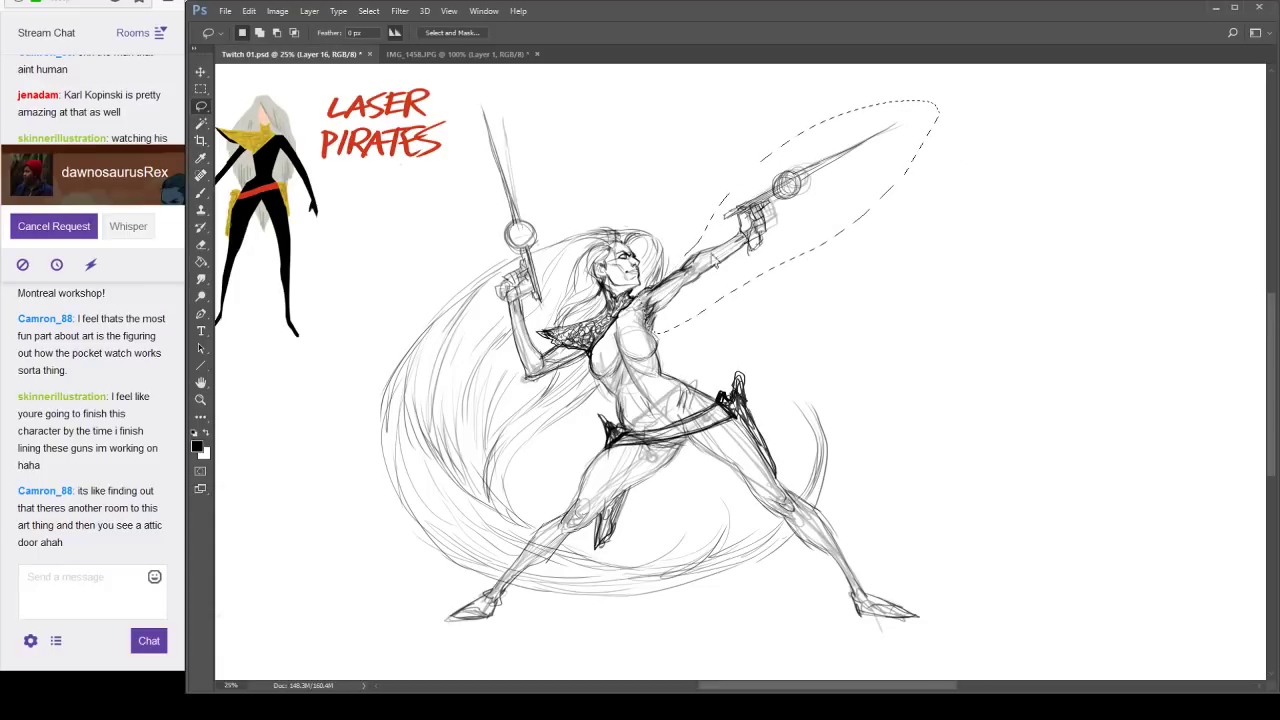
key(ctrl+t)
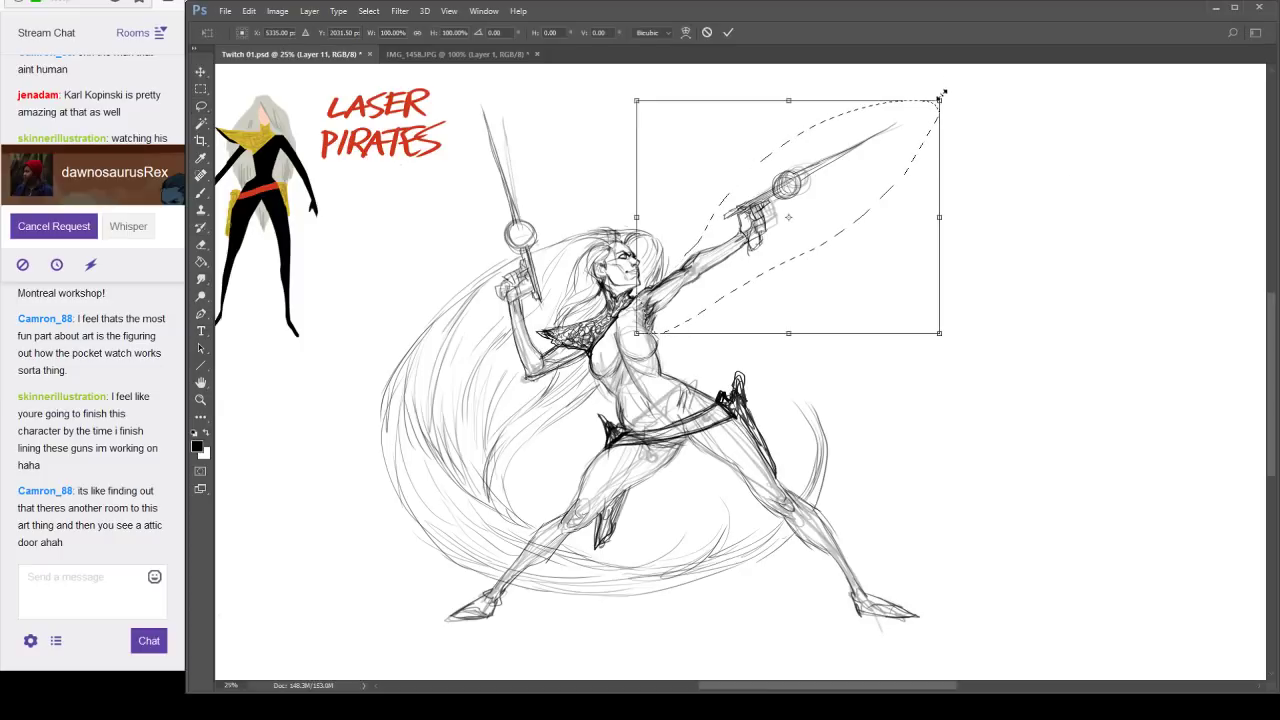
drag(951, 95, 970, 79)
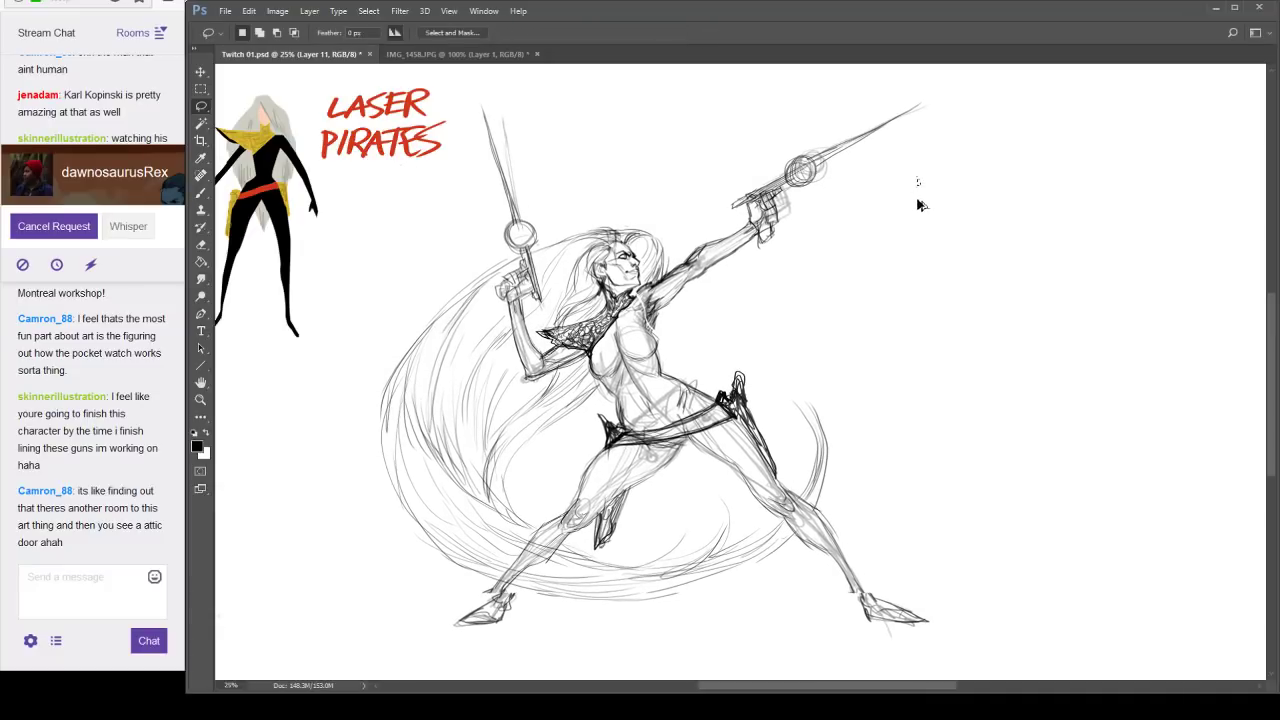
drag(777, 225, 780, 228)
key(ctrl+d)
key(b)
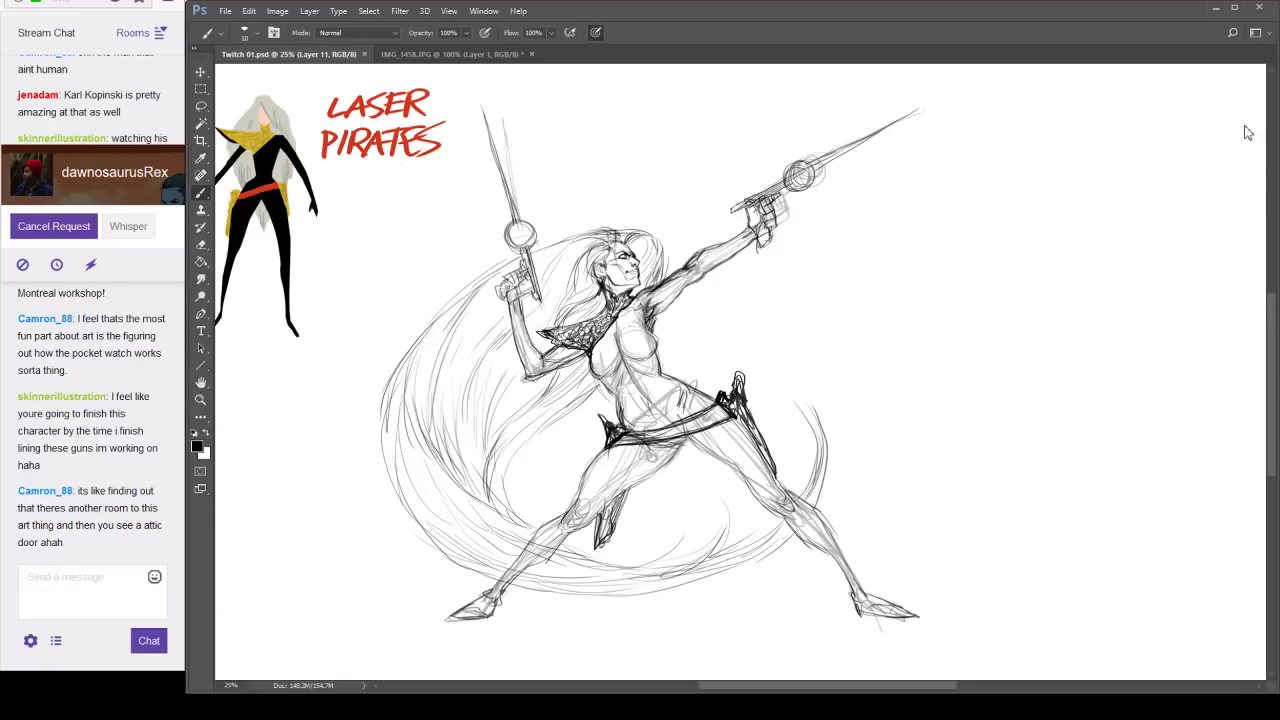
Fade the whole pose sketch to light grey and add a new layer above it, with the Lasso tool ready.
click(1206, 138)
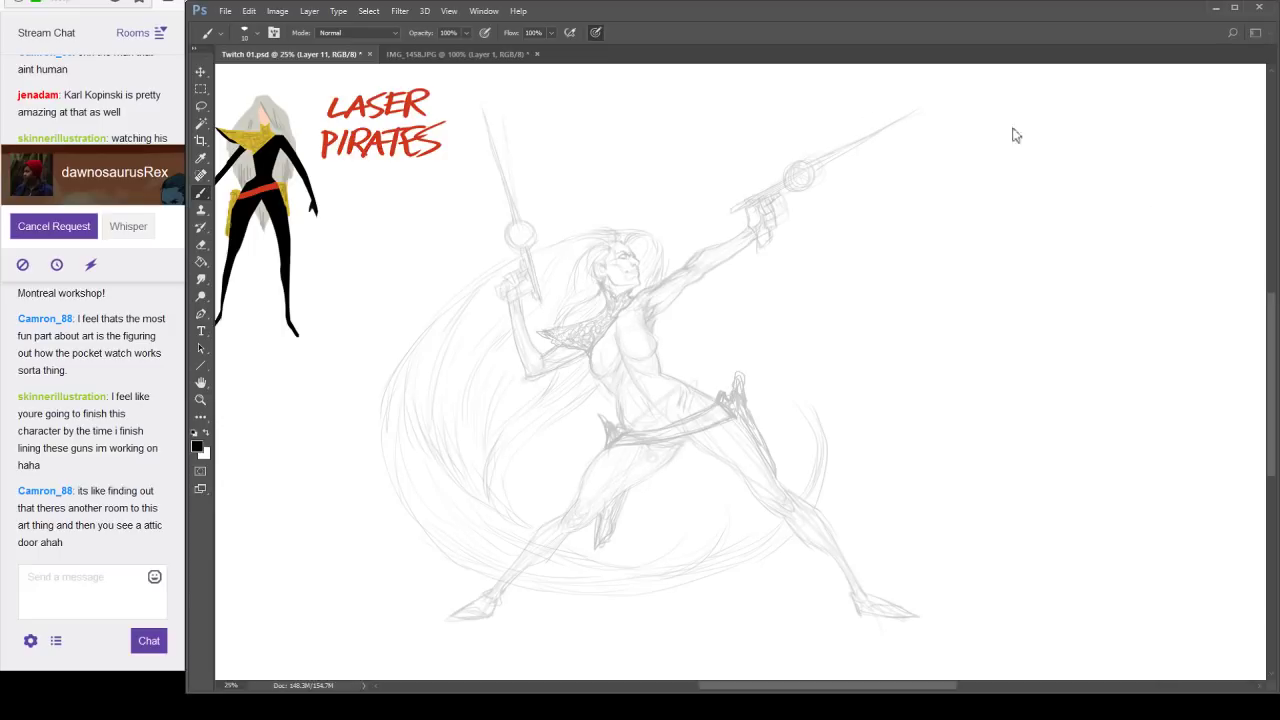
click(1194, 225)
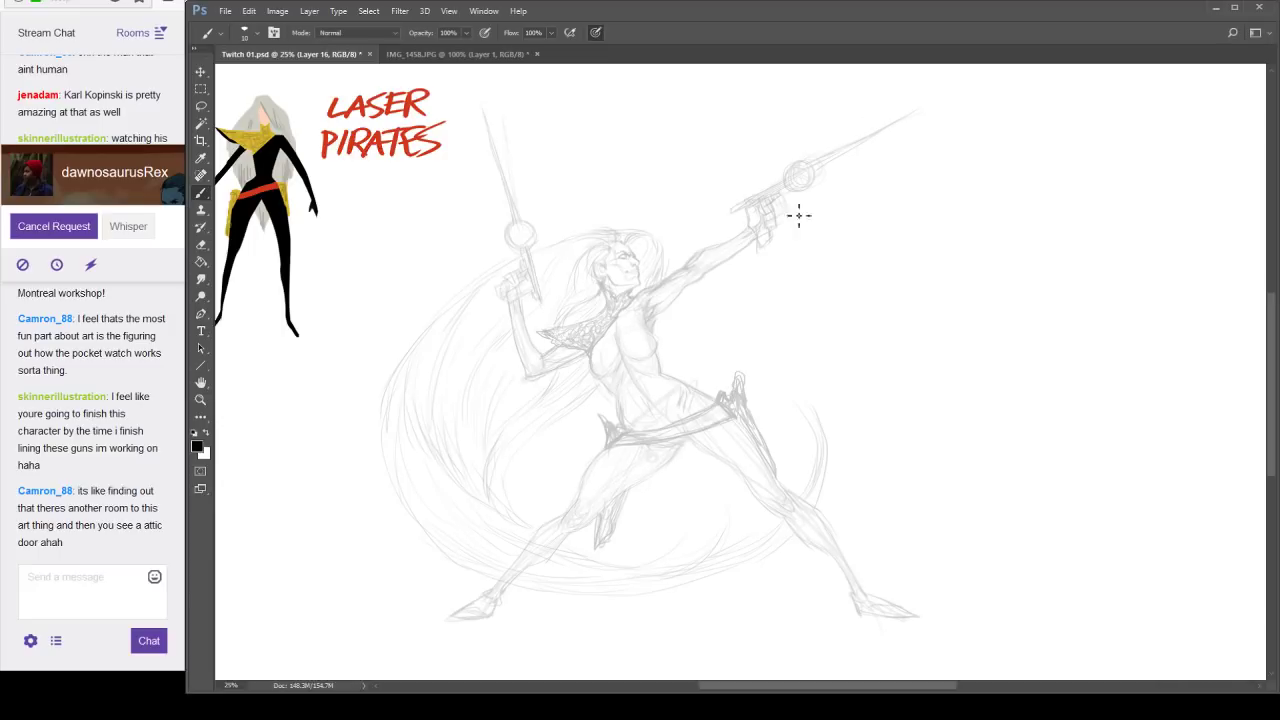
click(200, 106)
ctrl+click(845, 464)
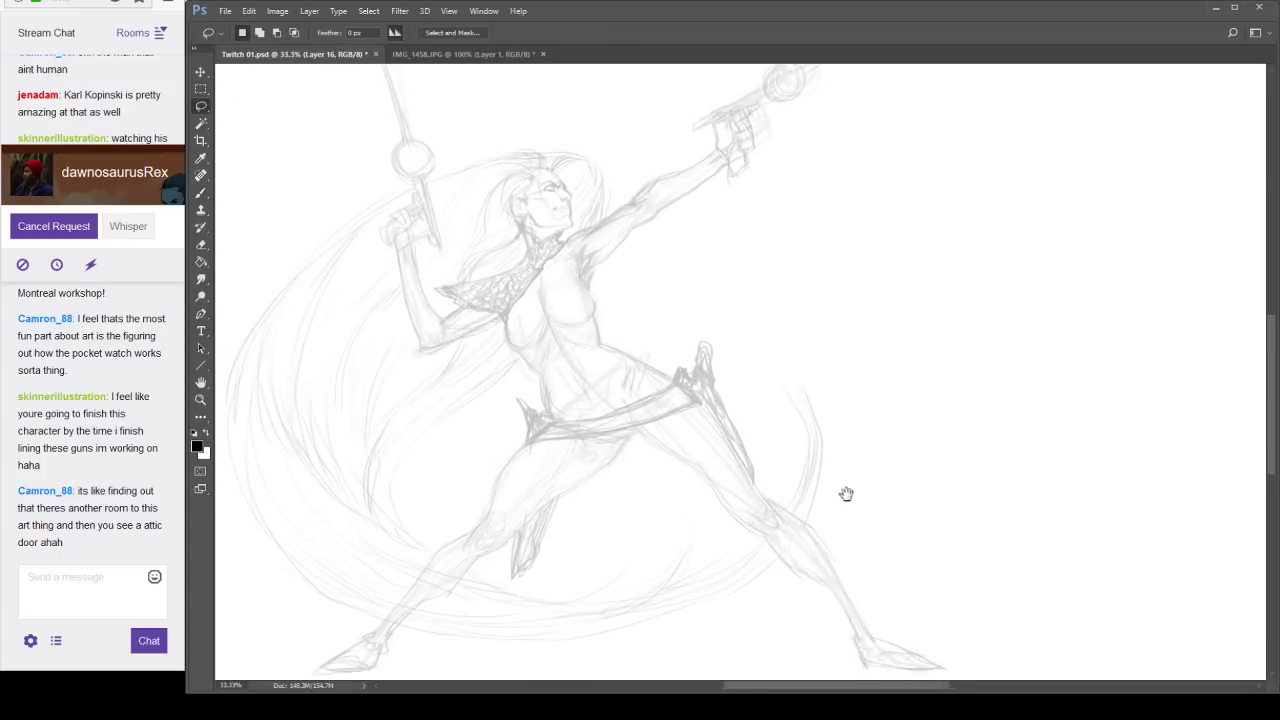
Set the Brush to size 25 and outline the knuckle side of the raised gun hand in solid black.
drag(846, 494, 917, 464)
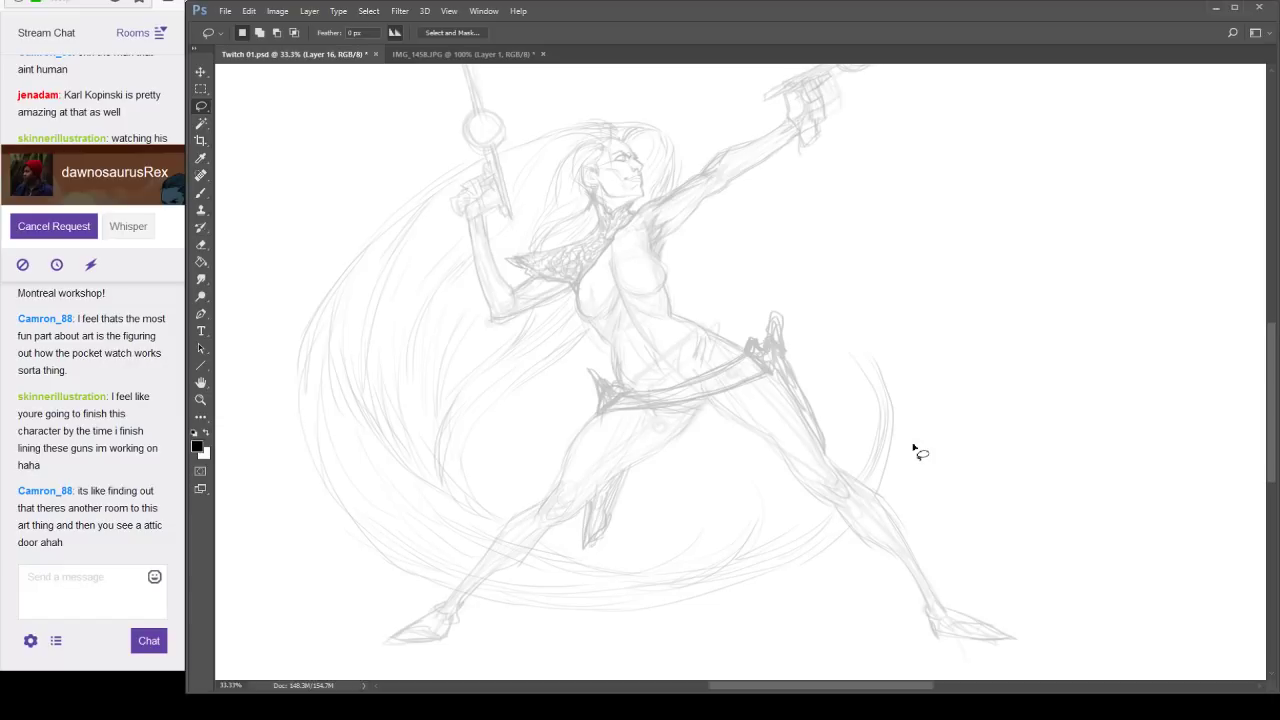
key(b)
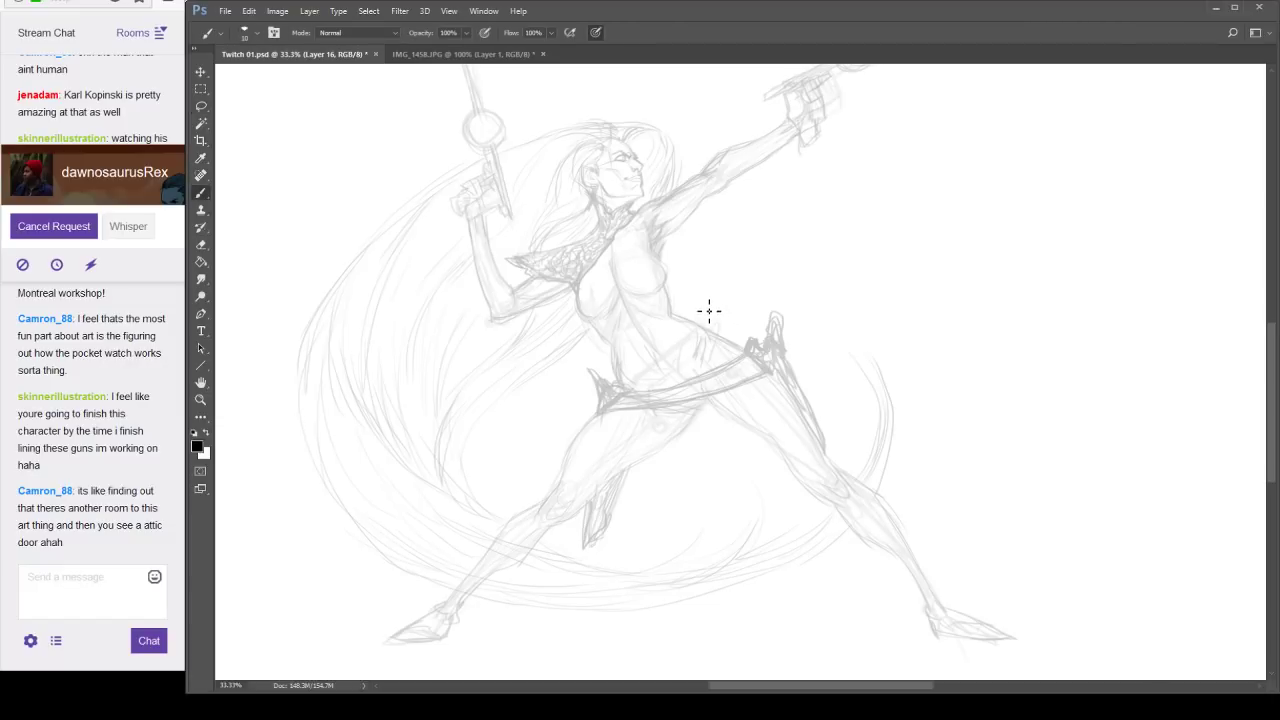
key(])
key(bracketleft)
key(bracketleft)
mouse_move(485, 214)
mouse_down()
mouse_move(500, 189)
mouse_move(484, 177)
mouse_up()
ctrl+click(506, 208)
ctrl+click(506, 208)
drag(546, 148, 606, 306)
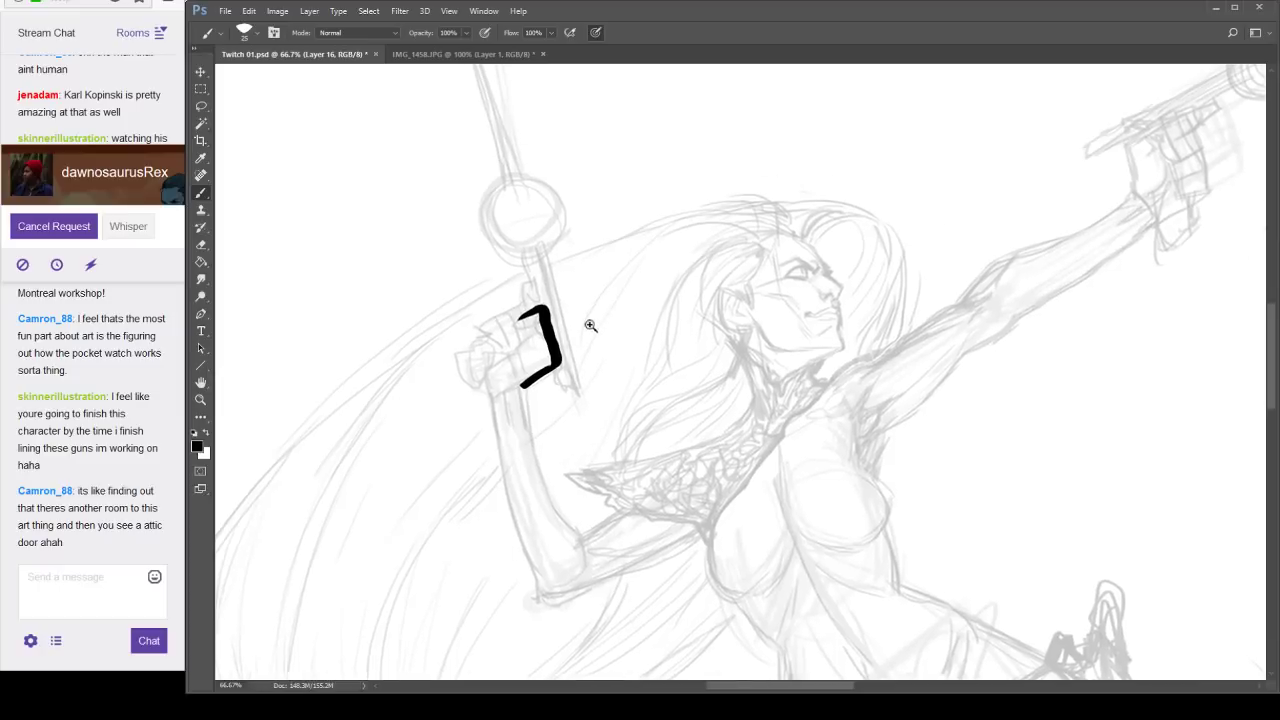
Block in the raised hand's back, folded fingers and extended index finger as solid black shapes.
scroll(590, 325, up, 1)
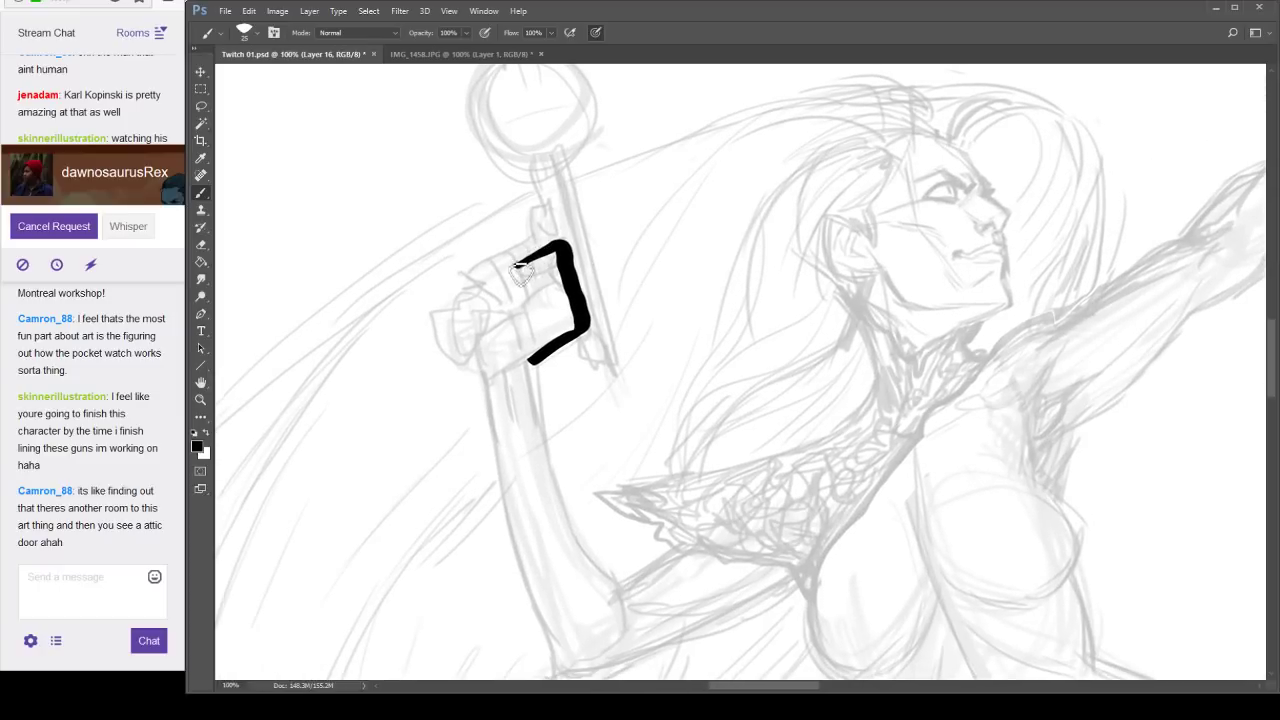
mouse_move(520, 272)
mouse_down()
mouse_move(564, 266)
mouse_move(566, 300)
mouse_move(558, 265)
mouse_move(560, 319)
mouse_move(562, 293)
mouse_move(519, 346)
mouse_up()
key(ctrl+z)
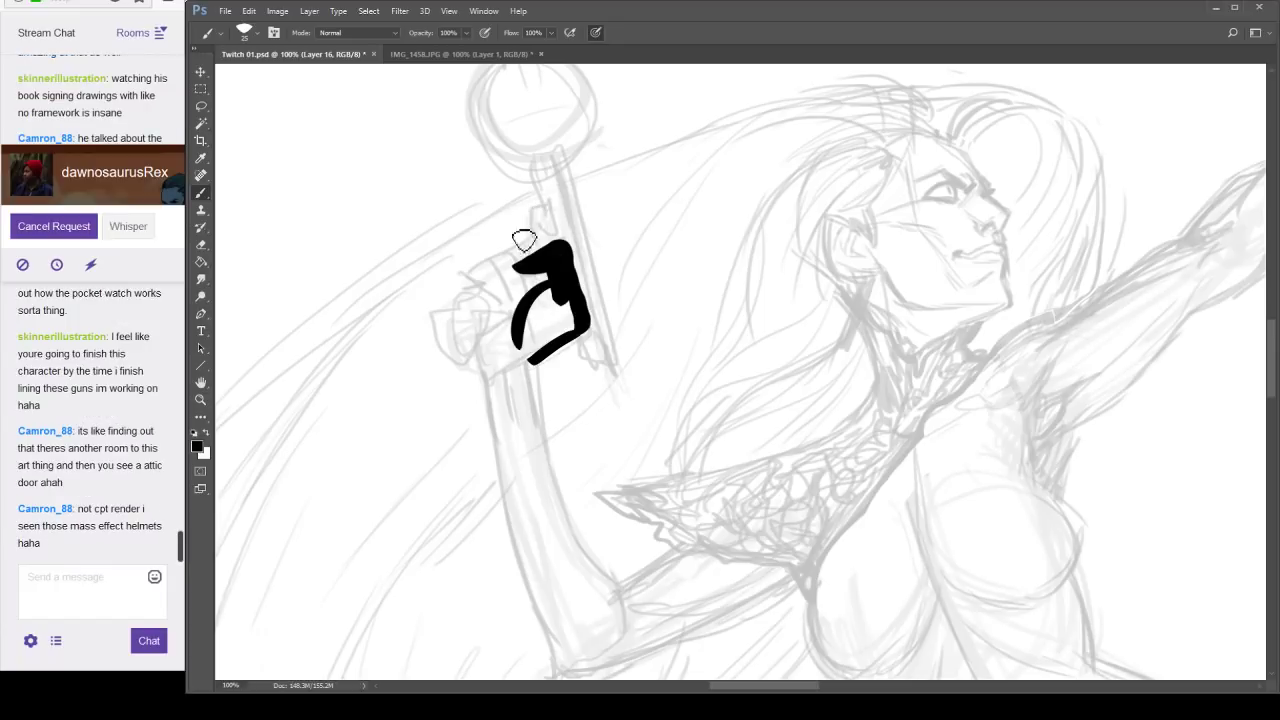
mouse_move(527, 266)
mouse_down()
mouse_move(517, 248)
mouse_move(468, 267)
mouse_move(505, 295)
mouse_move(476, 287)
mouse_move(518, 258)
mouse_move(502, 280)
mouse_move(506, 308)
mouse_move(532, 284)
mouse_up()
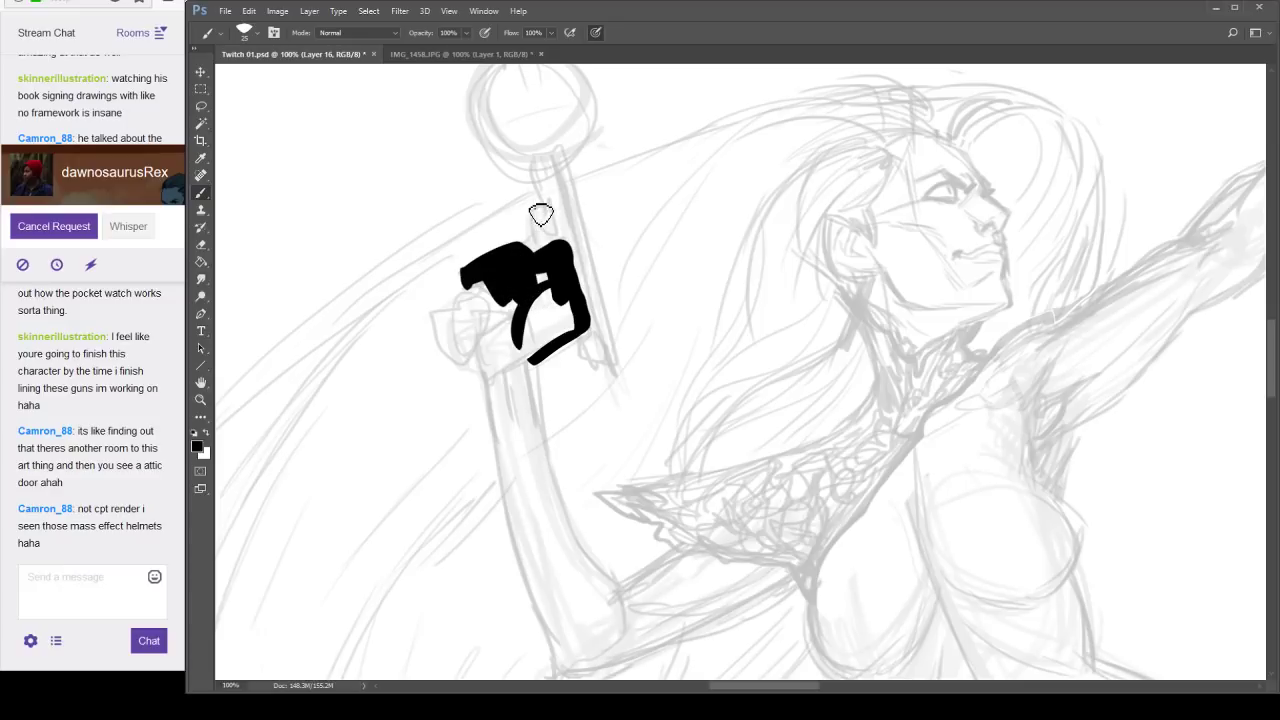
drag(541, 215, 540, 248)
drag(671, 471, 643, 394)
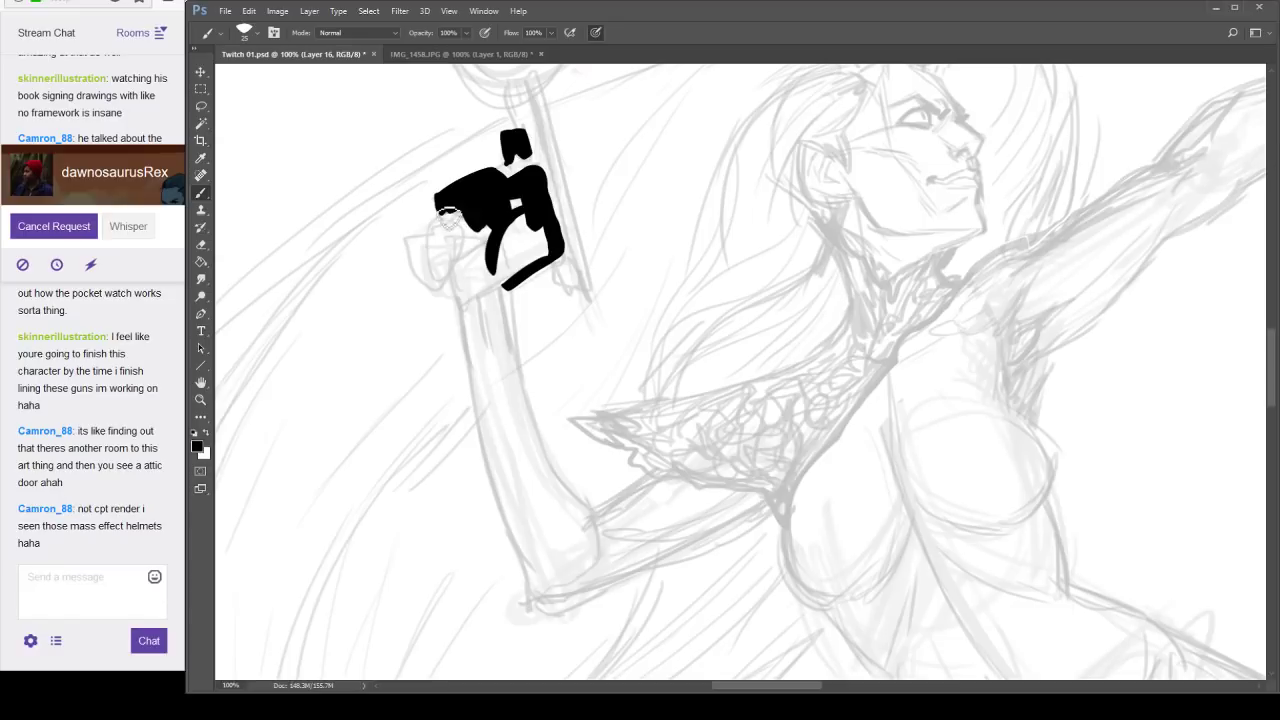
drag(447, 213, 452, 220)
Fill the raised hand's palm and wrist, and outline the bent arm in black around the elbow to the shoulder.
mouse_move(448, 282)
mouse_down()
mouse_move(460, 310)
mouse_move(532, 220)
mouse_move(498, 272)
mouse_move(529, 275)
mouse_move(489, 281)
mouse_move(495, 267)
mouse_move(461, 294)
mouse_move(493, 299)
mouse_move(488, 320)
mouse_move(501, 298)
mouse_move(501, 327)
mouse_move(505, 282)
mouse_move(462, 297)
mouse_move(461, 333)
mouse_move(537, 608)
mouse_up()
drag(692, 516, 664, 401)
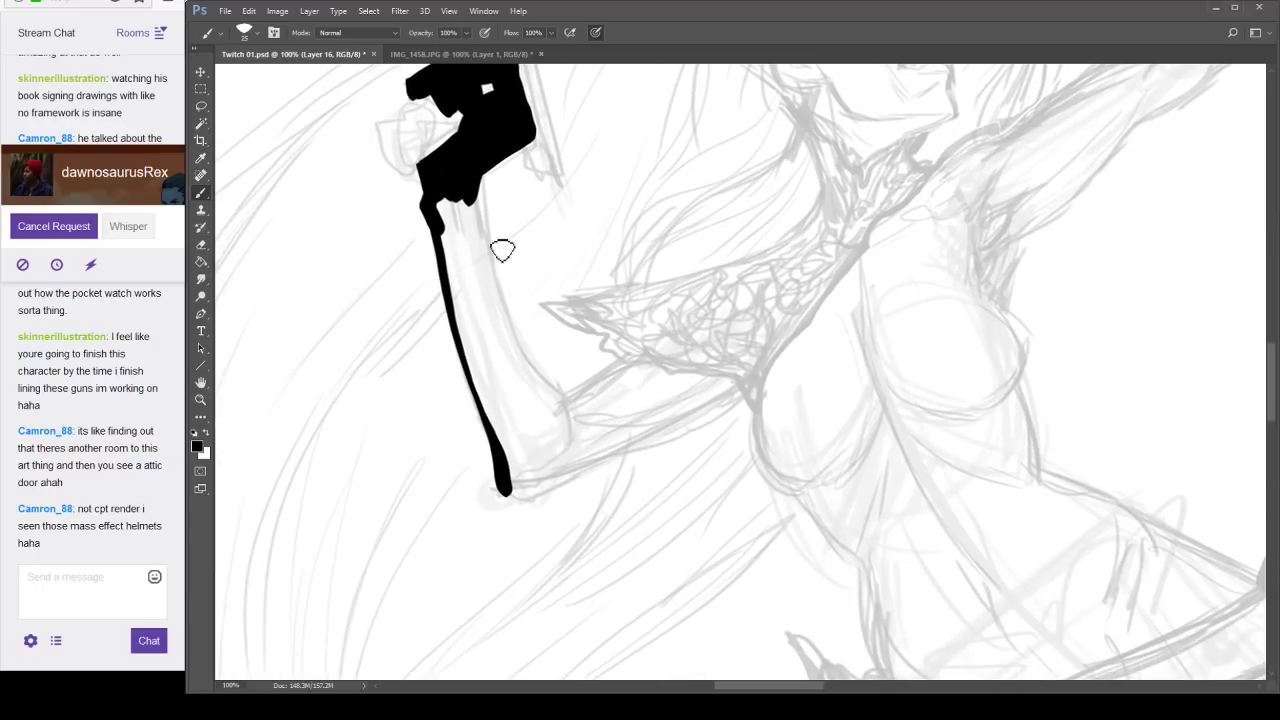
mouse_move(480, 188)
mouse_down()
mouse_move(498, 280)
mouse_move(570, 438)
mouse_up()
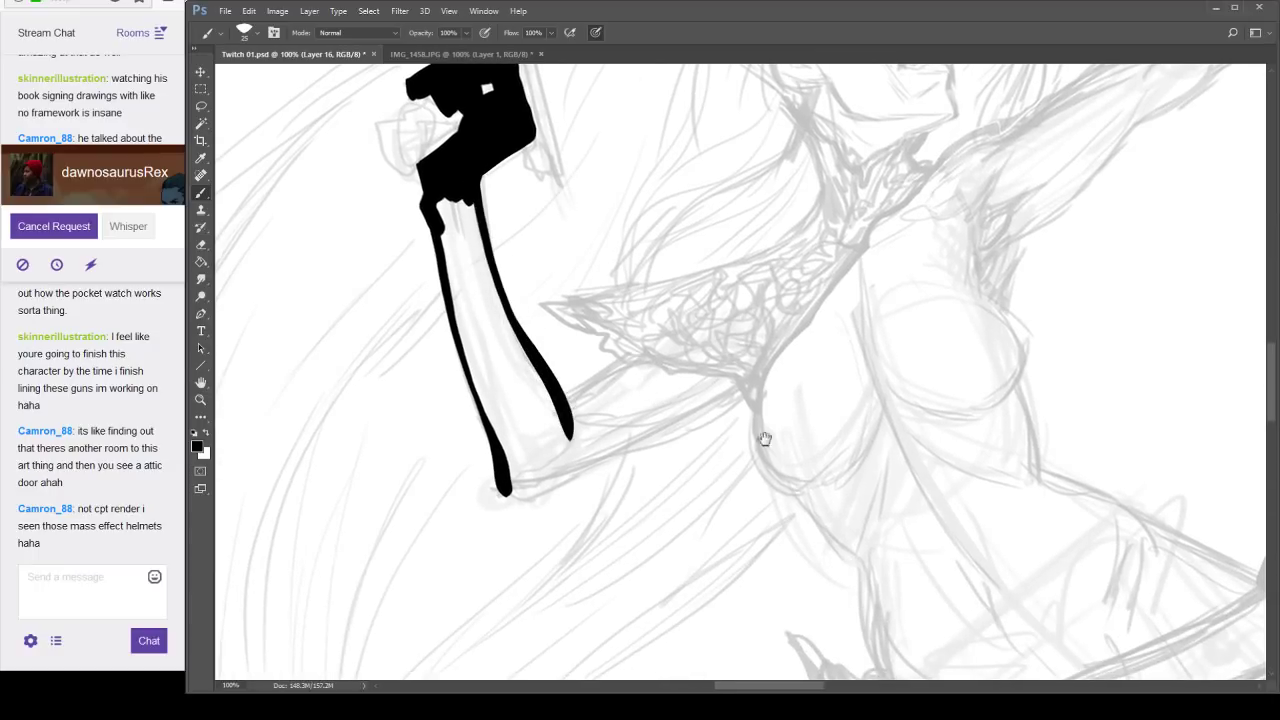
drag(765, 439, 707, 429)
mouse_move(443, 480)
mouse_down()
mouse_move(605, 443)
mouse_move(483, 487)
mouse_move(702, 383)
mouse_move(684, 396)
mouse_move(674, 374)
mouse_move(567, 361)
mouse_up()
key(ctrl+z)
mouse_move(513, 395)
mouse_down()
mouse_move(571, 358)
mouse_move(507, 398)
mouse_up()
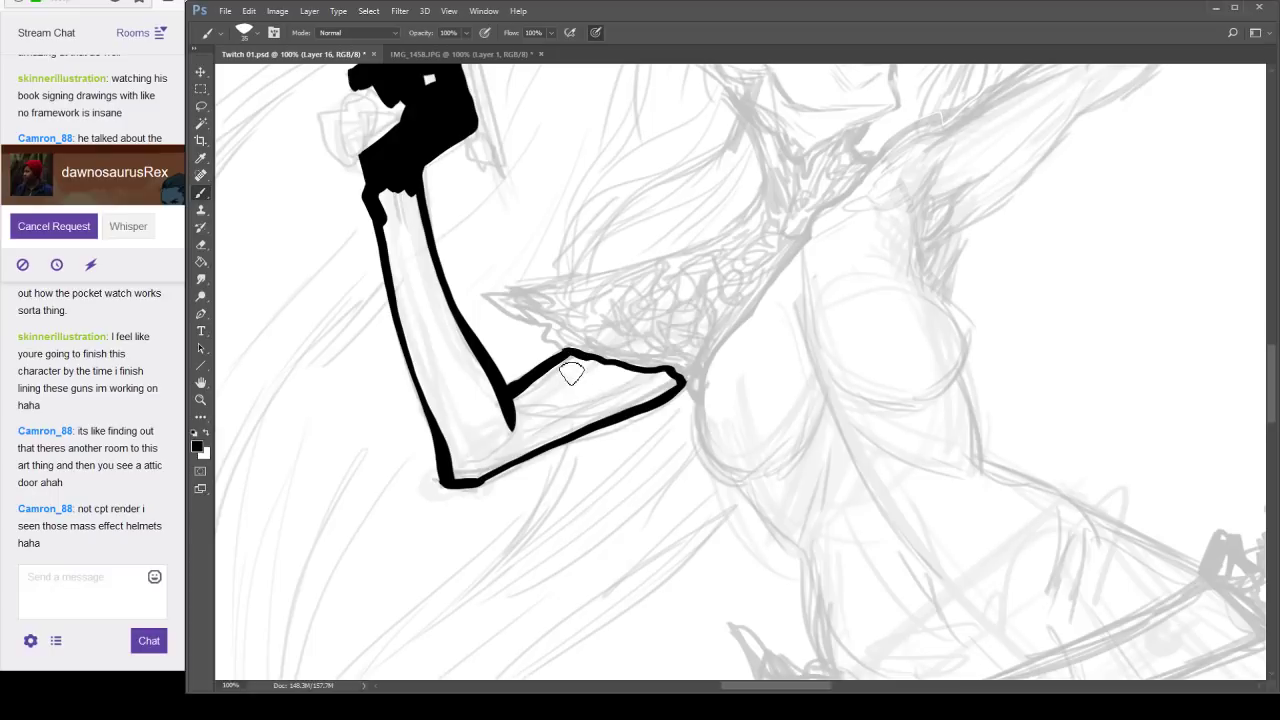
Fill the outlined bent arm with solid black and trim the excess paint beneath the elbow.
mouse_move(565, 356)
mouse_down()
mouse_move(669, 387)
mouse_move(459, 478)
mouse_move(635, 407)
mouse_move(626, 393)
mouse_move(558, 381)
mouse_move(510, 417)
mouse_move(532, 397)
mouse_move(524, 417)
mouse_move(586, 400)
mouse_move(547, 411)
mouse_move(565, 389)
mouse_move(521, 407)
mouse_move(607, 394)
mouse_move(451, 463)
mouse_up()
key([)
key([)
mouse_move(390, 194)
mouse_down()
mouse_move(392, 220)
mouse_move(402, 197)
mouse_move(445, 350)
mouse_move(420, 294)
mouse_move(491, 414)
mouse_move(403, 251)
mouse_move(446, 418)
mouse_move(423, 371)
mouse_move(460, 429)
mouse_move(491, 437)
mouse_up()
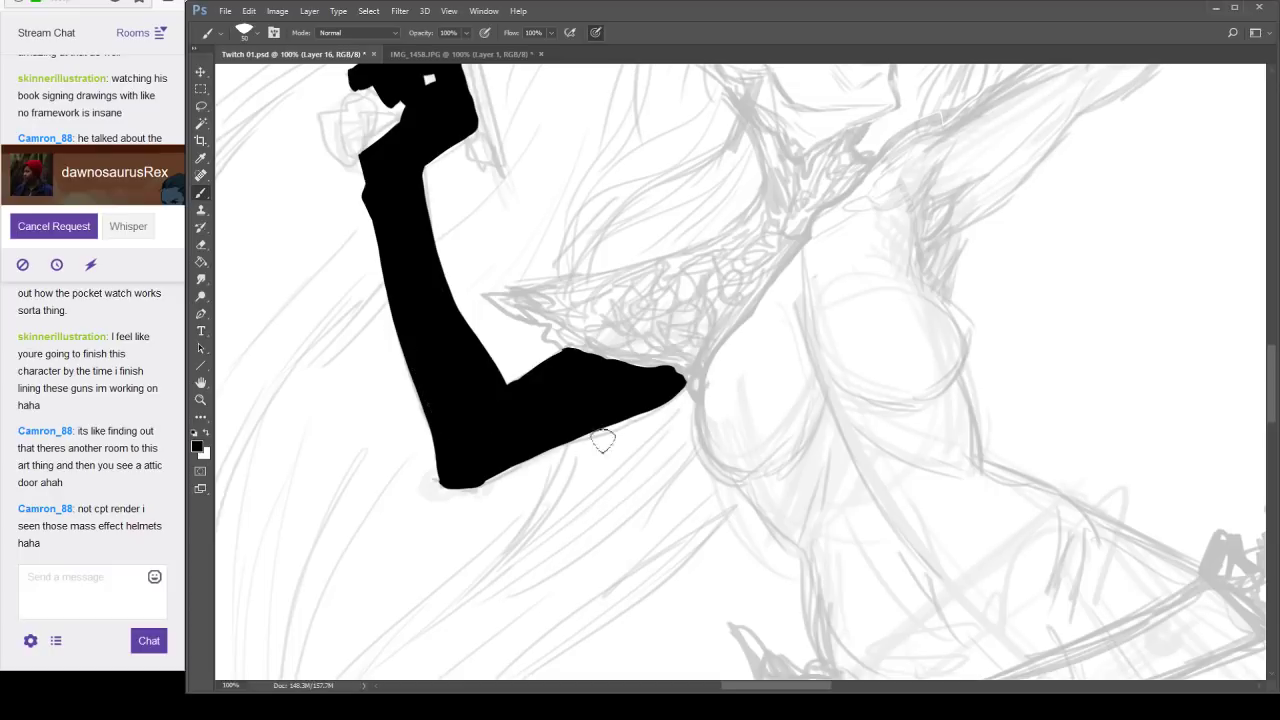
key(e)
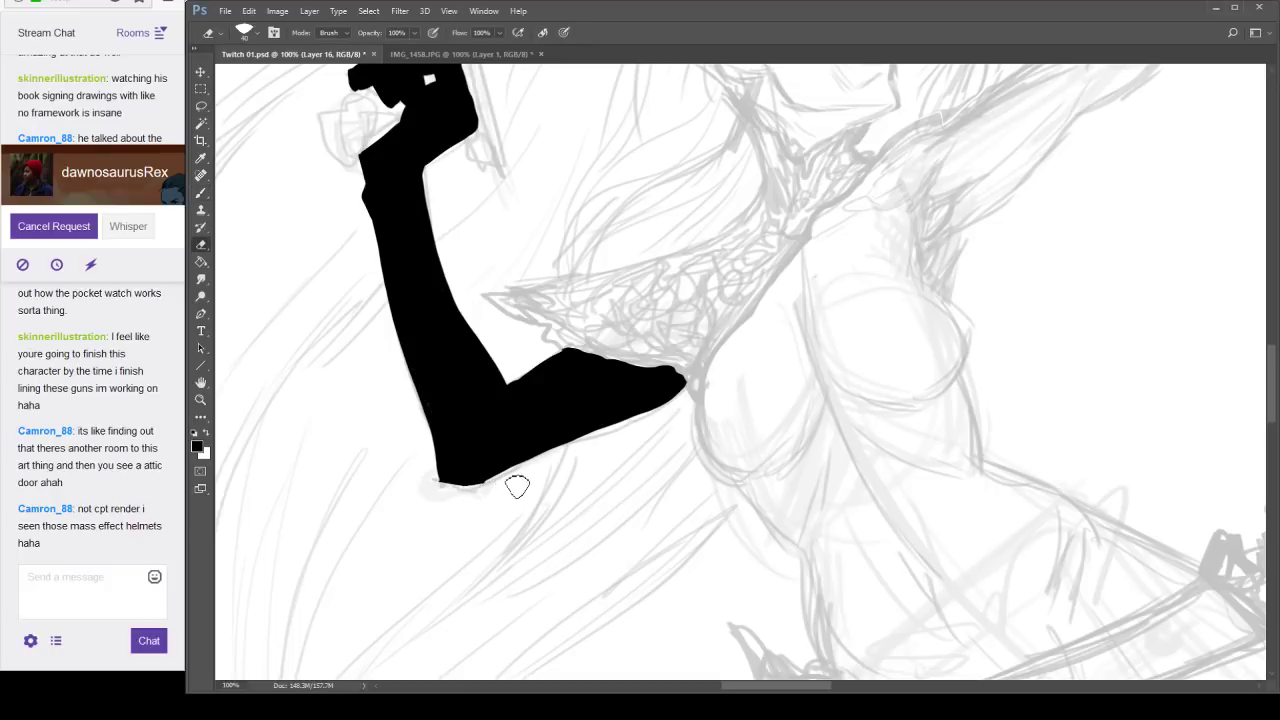
key(b)
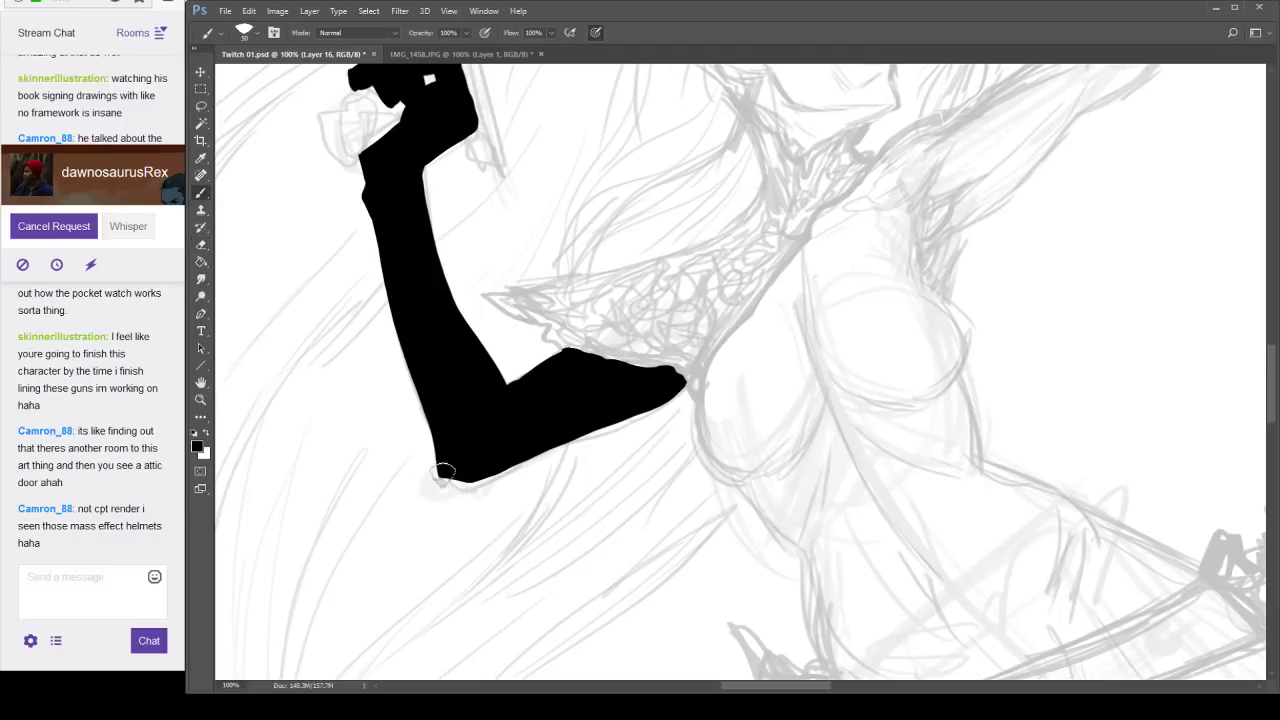
With a size 20 brush, outline the outer curve of the chest beside the filled arm and up along the collar.
mouse_move(788, 417)
mouse_down()
mouse_move(734, 431)
mouse_move(628, 406)
mouse_move(604, 360)
mouse_up()
drag(489, 310, 464, 345)
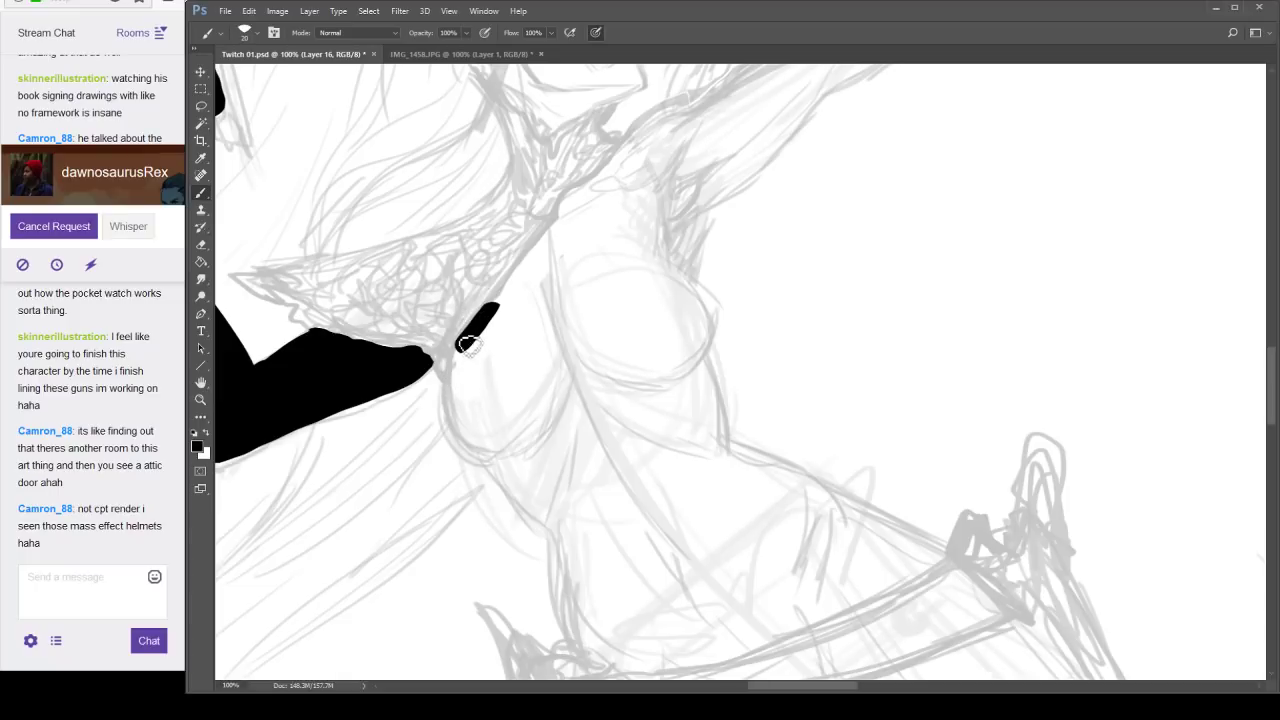
drag(470, 338, 449, 416)
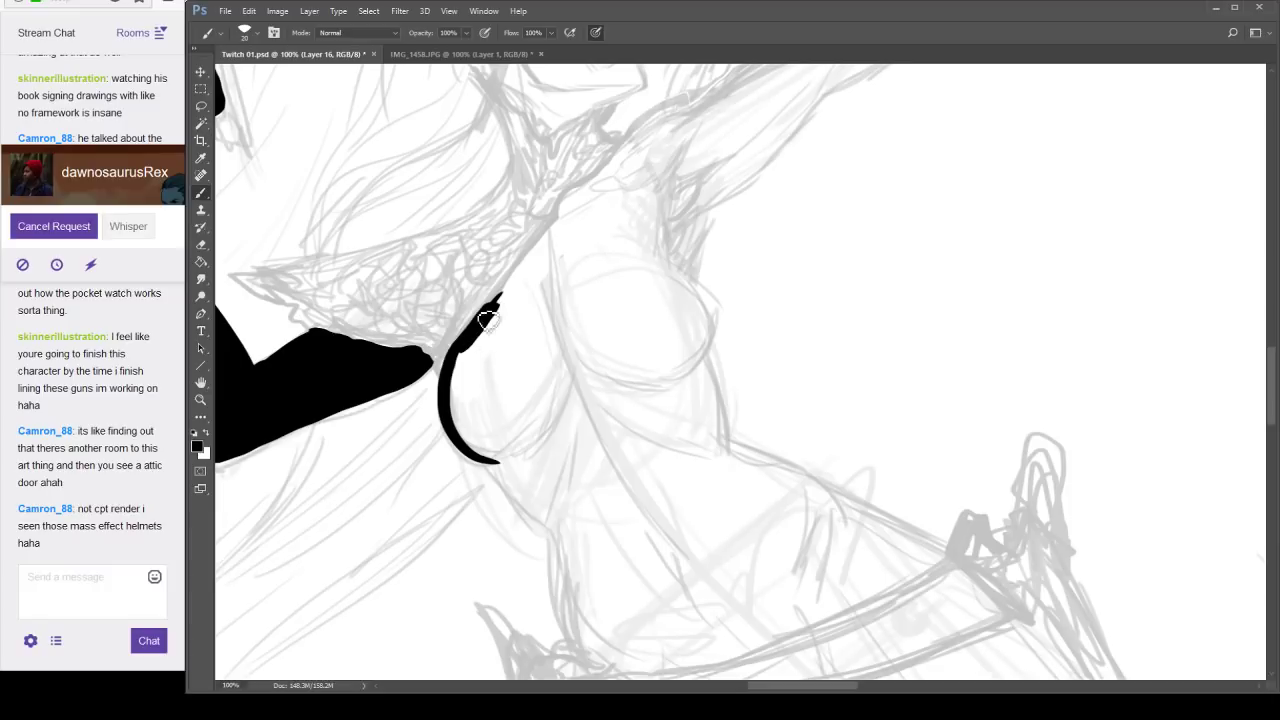
drag(486, 320, 461, 355)
key(e)
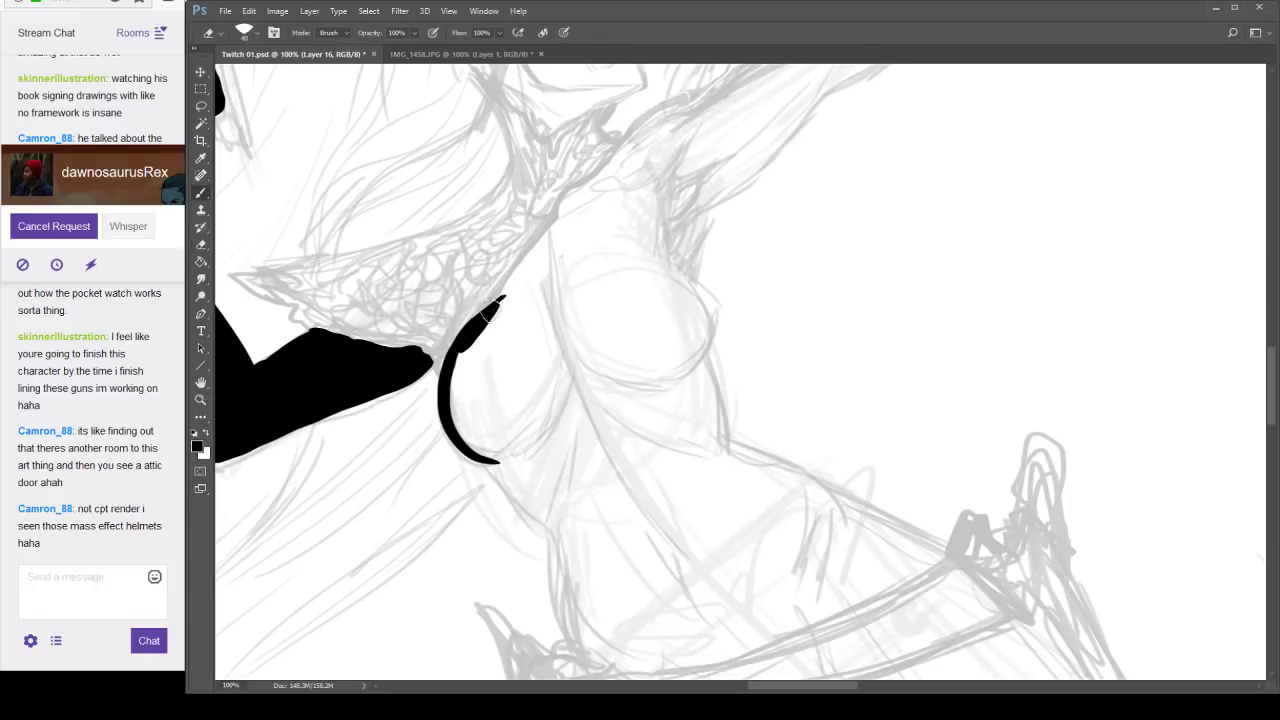
key(b)
drag(511, 289, 573, 213)
Continue the black contour from the collar over the shoulder and along the top of the extended upper arm.
drag(665, 186, 608, 292)
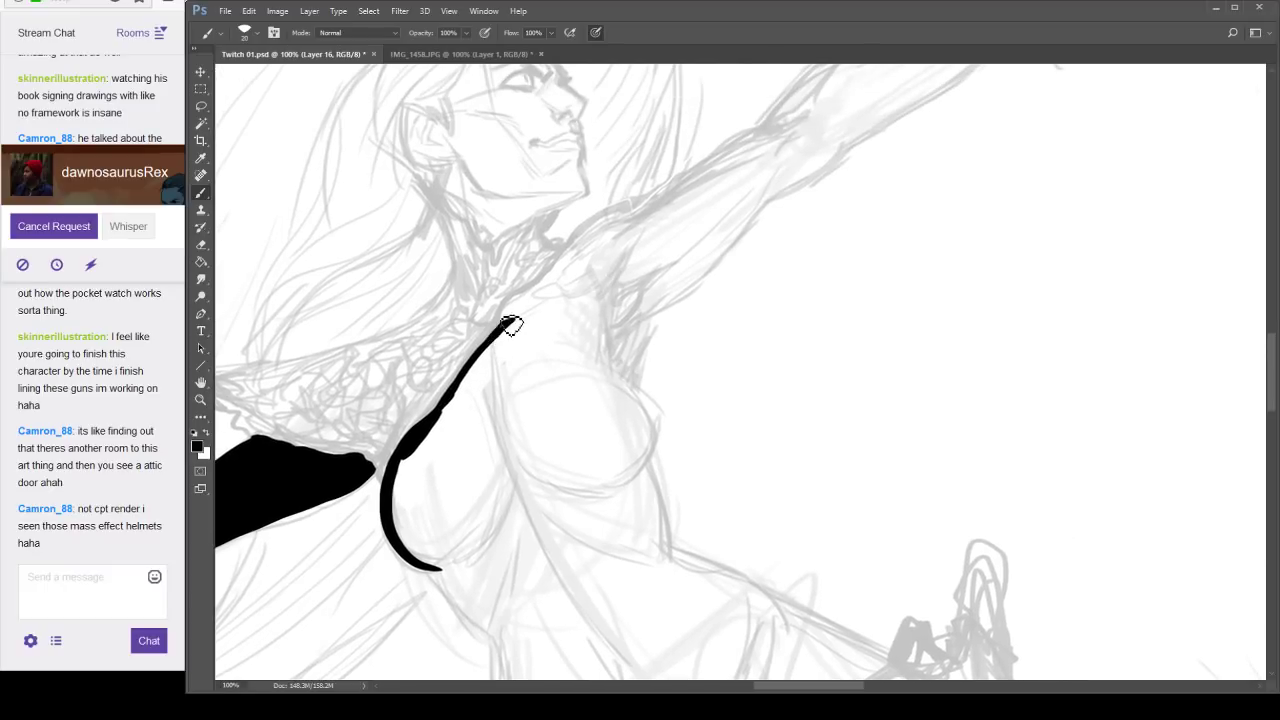
drag(507, 320, 553, 287)
drag(680, 194, 654, 314)
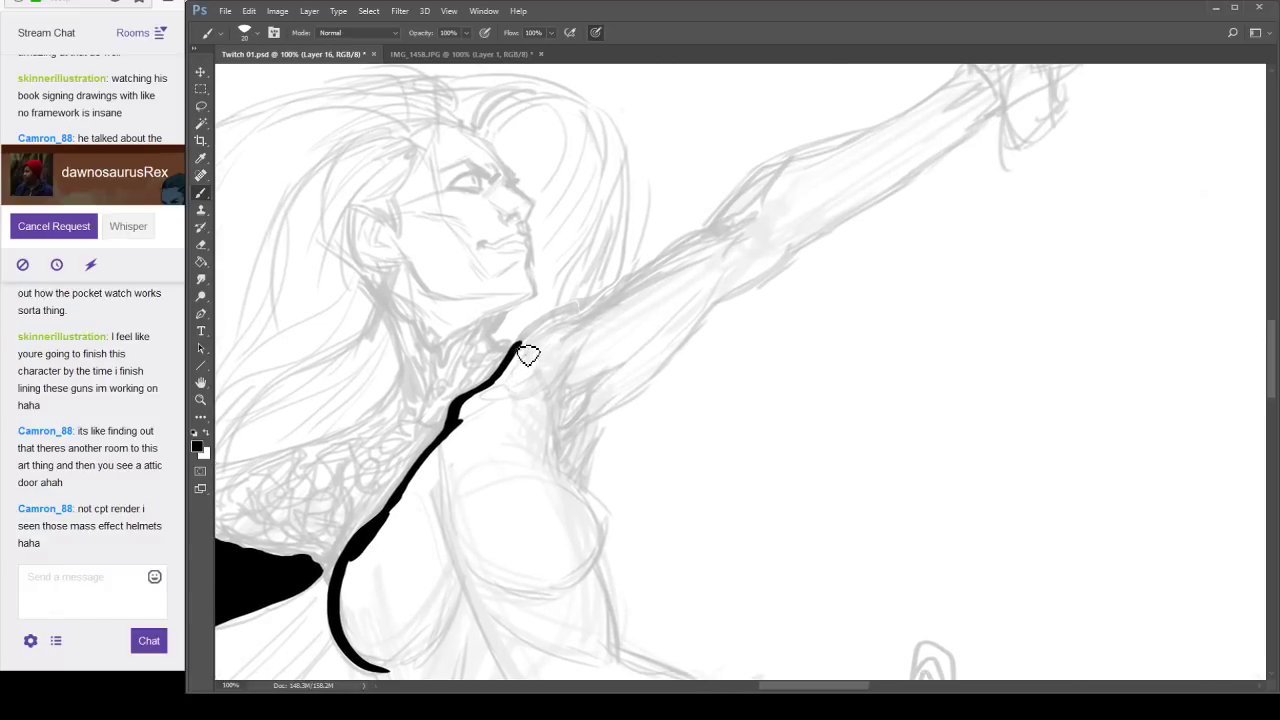
drag(518, 356, 605, 297)
drag(862, 286, 820, 343)
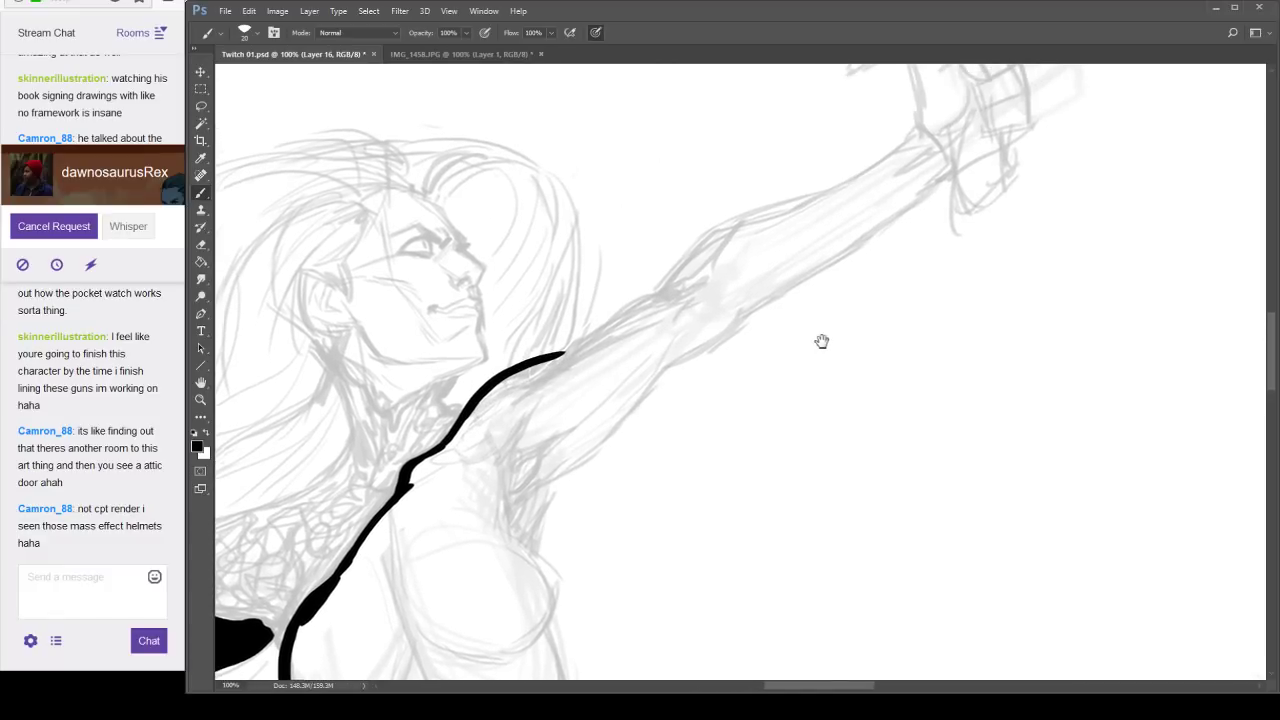
drag(558, 362, 686, 288)
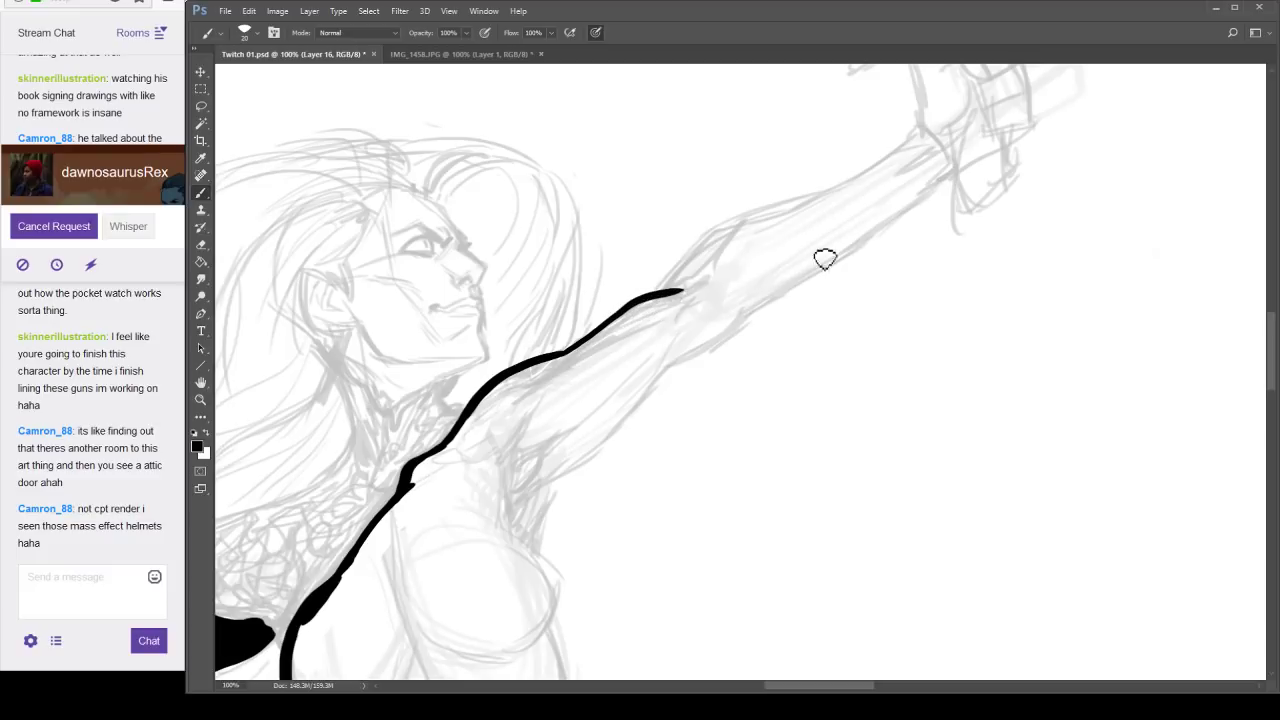
Carry the contour along the top of the extended forearm and block in its hand and thumb in black.
mouse_move(826, 258)
mouse_down()
mouse_move(780, 320)
mouse_move(723, 320)
mouse_up()
drag(562, 352, 830, 188)
mouse_move(830, 188)
mouse_down()
mouse_move(767, 300)
mouse_move(695, 300)
mouse_move(703, 240)
mouse_move(754, 213)
mouse_move(758, 260)
mouse_move(744, 238)
mouse_move(725, 244)
mouse_move(739, 295)
mouse_move(708, 308)
mouse_up()
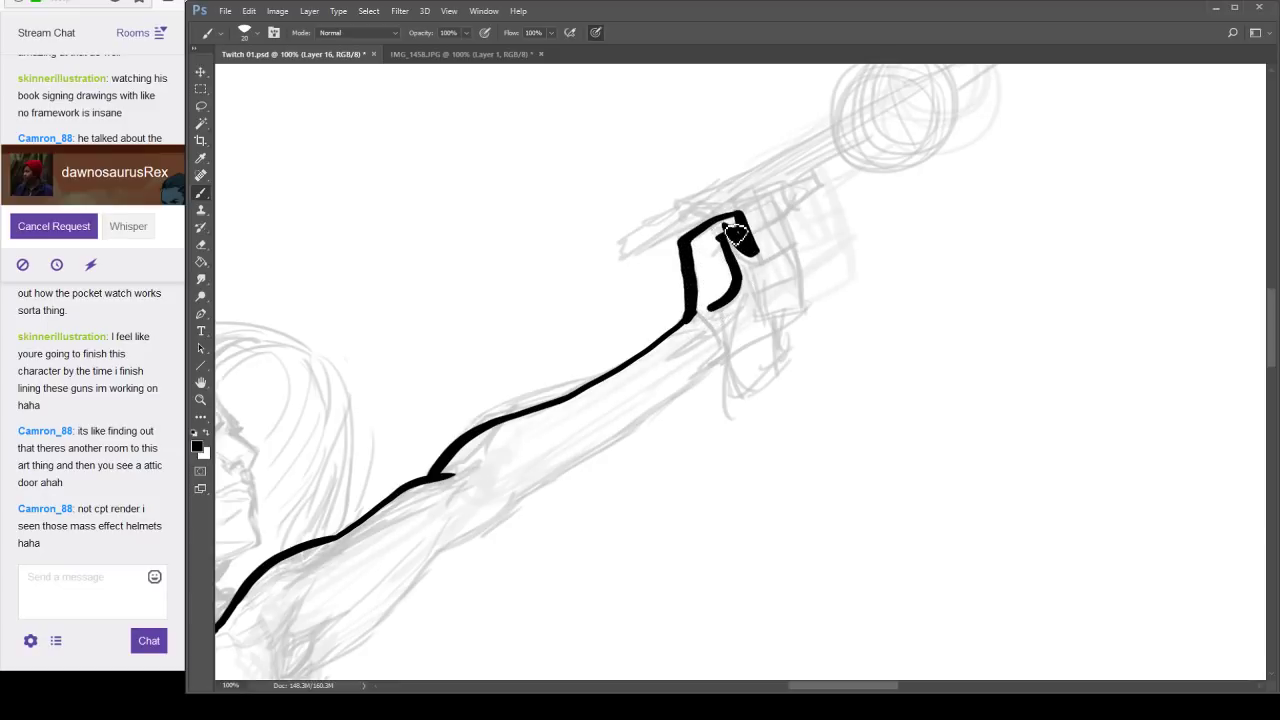
mouse_move(737, 228)
mouse_down()
mouse_move(702, 257)
mouse_move(731, 287)
mouse_move(706, 263)
mouse_move(720, 273)
mouse_move(721, 315)
mouse_move(739, 298)
mouse_move(737, 364)
mouse_up()
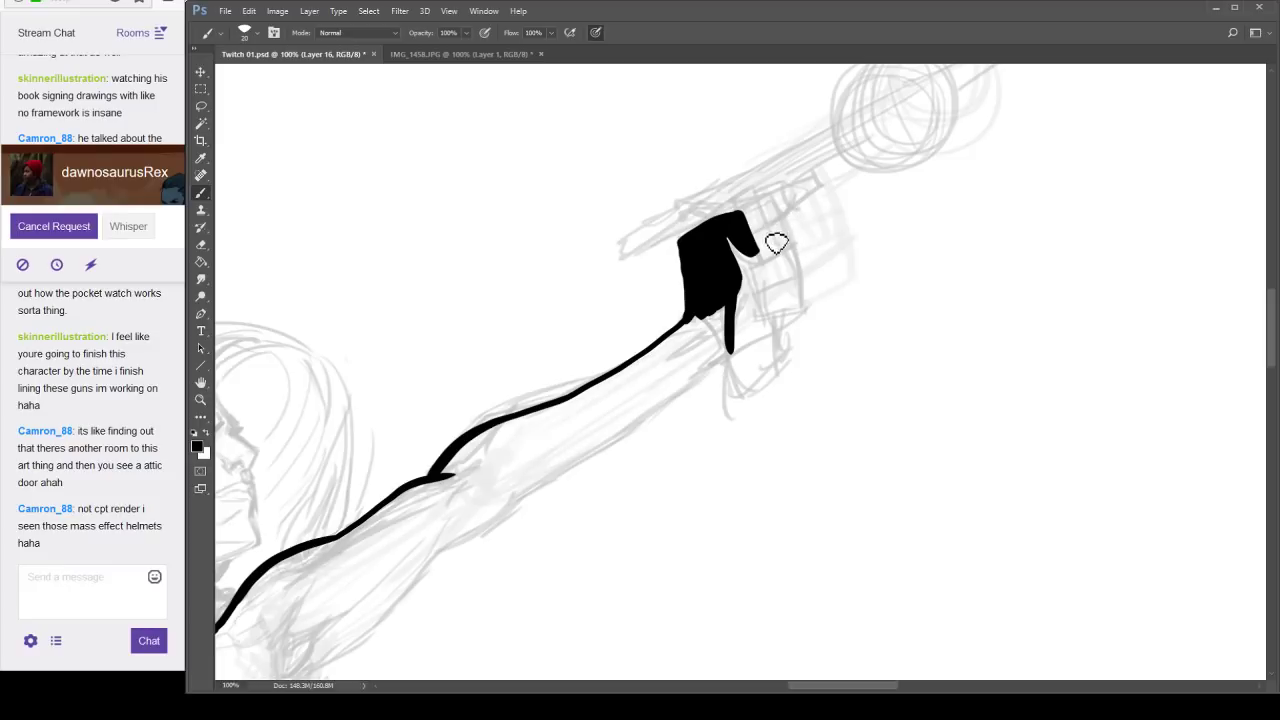
Block in the four curled fingers of the extended gun hand as separate black shapes.
mouse_move(803, 190)
mouse_down()
mouse_move(807, 194)
mouse_move(783, 210)
mouse_move(774, 253)
mouse_move(802, 245)
mouse_move(780, 250)
mouse_move(801, 235)
mouse_move(771, 280)
mouse_move(804, 260)
mouse_move(774, 281)
mouse_move(808, 275)
mouse_move(776, 305)
mouse_move(811, 298)
mouse_move(774, 308)
mouse_move(754, 360)
mouse_up()
key(ctrl+z)
drag(748, 282, 739, 355)
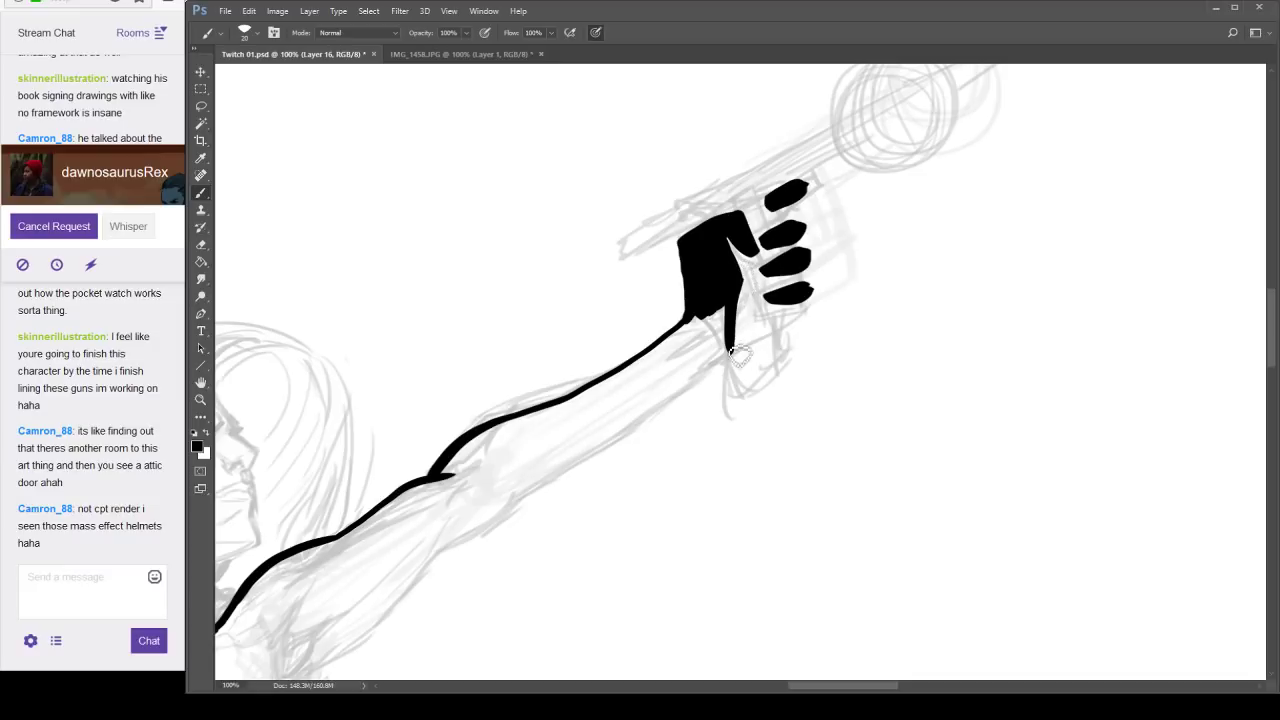
Outline the underside of the extended forearm in black from the wrist toward the elbow.
drag(777, 447, 908, 321)
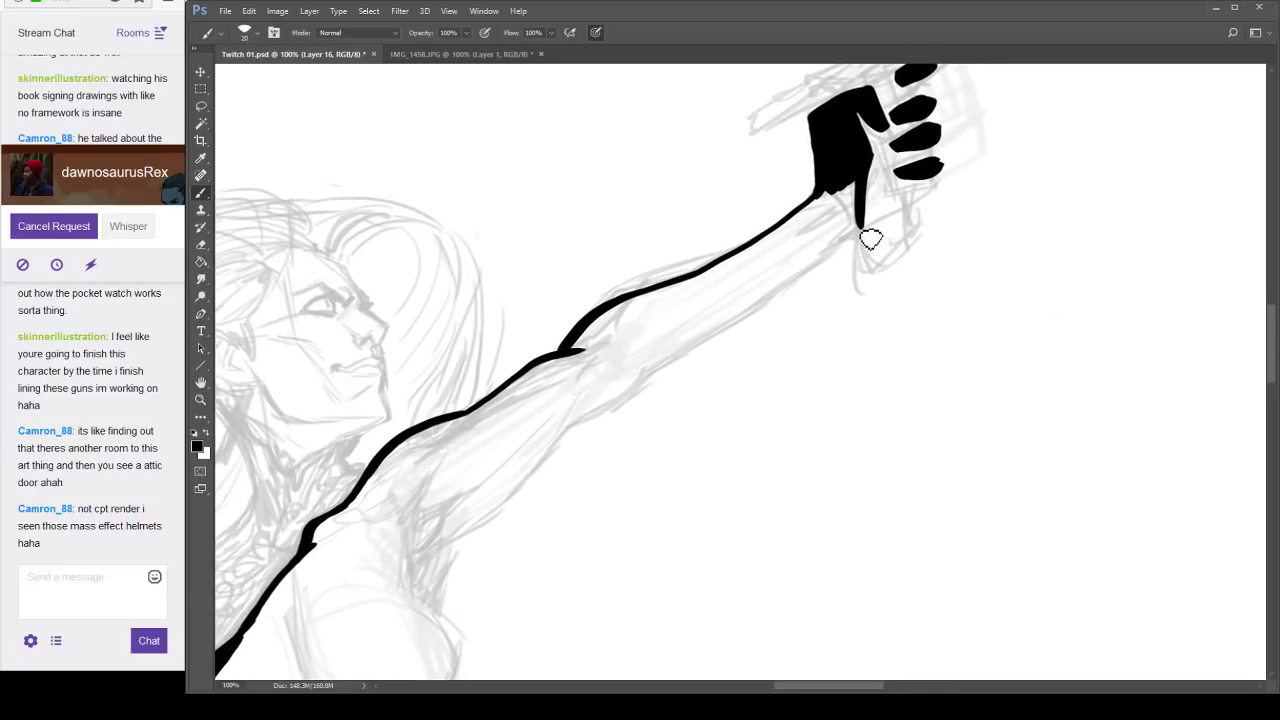
drag(858, 232, 830, 265)
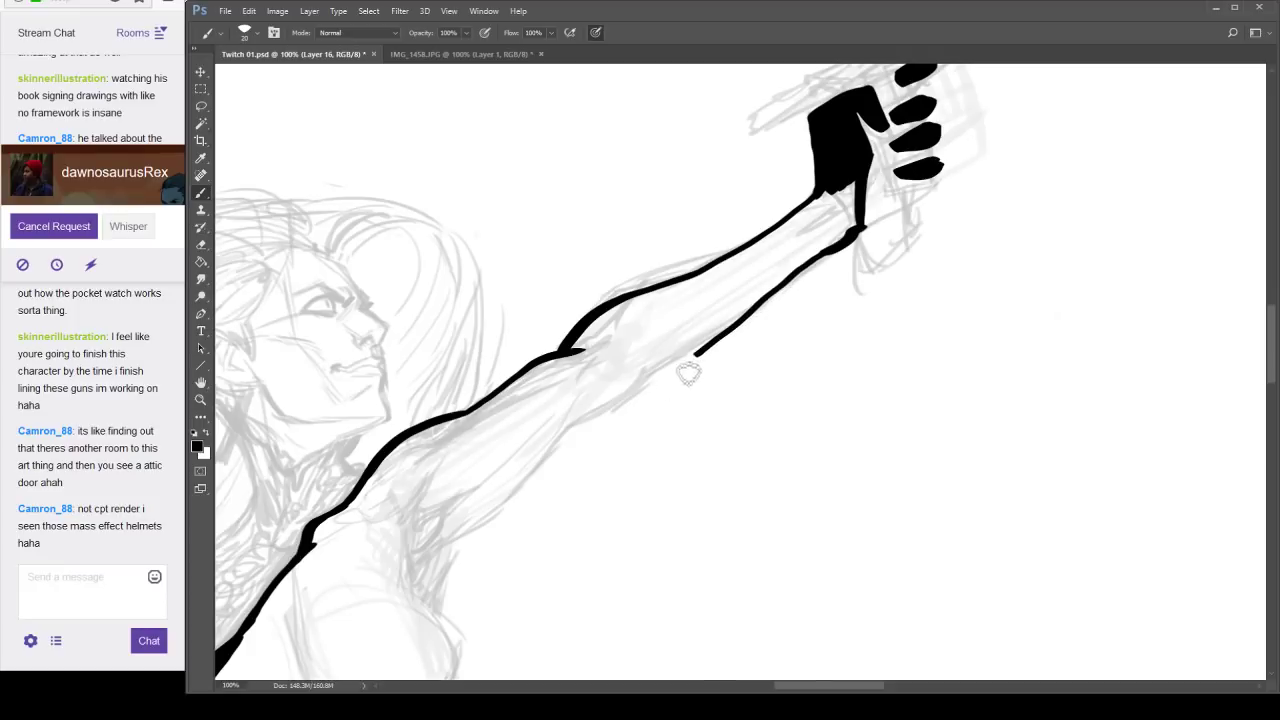
Ink the underside of the raised arm in black from the wrist past the elbow to the armpit, following the sketch.
drag(697, 428, 767, 393)
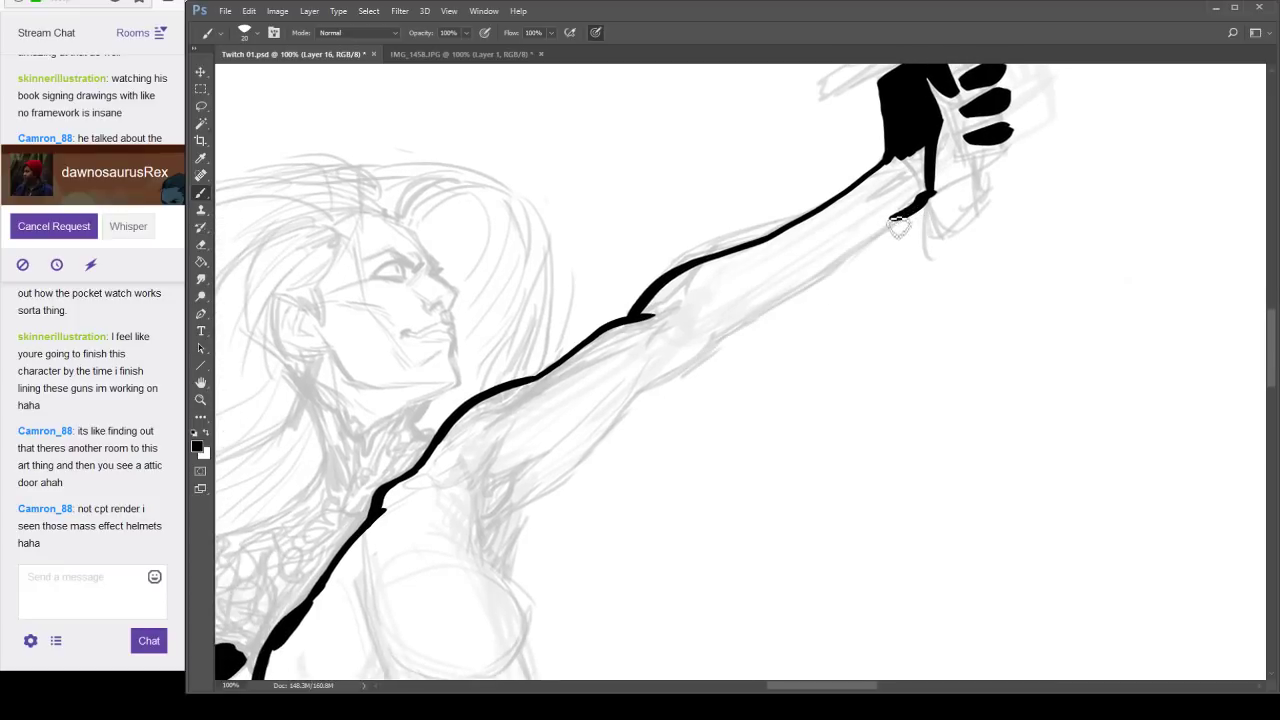
drag(898, 220, 690, 372)
drag(742, 318, 627, 397)
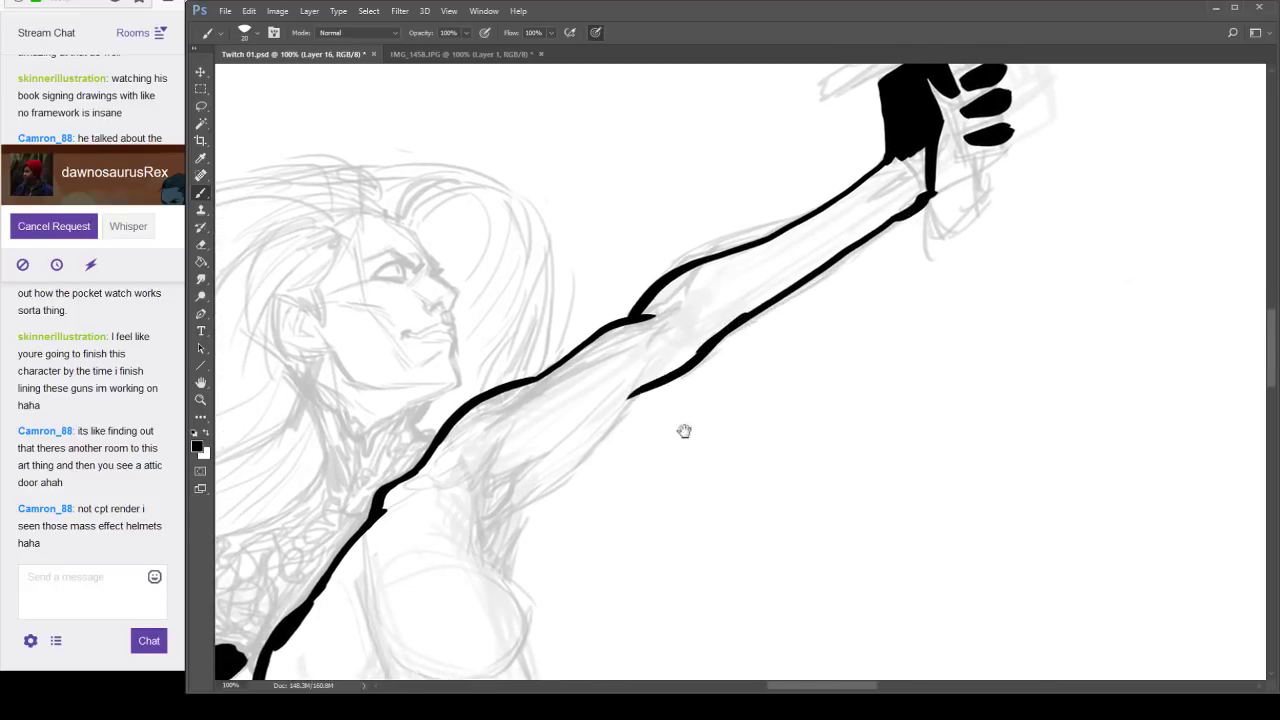
drag(684, 431, 742, 346)
mouse_move(728, 298)
mouse_down()
mouse_move(660, 395)
mouse_move(552, 490)
mouse_up()
drag(678, 519, 666, 300)
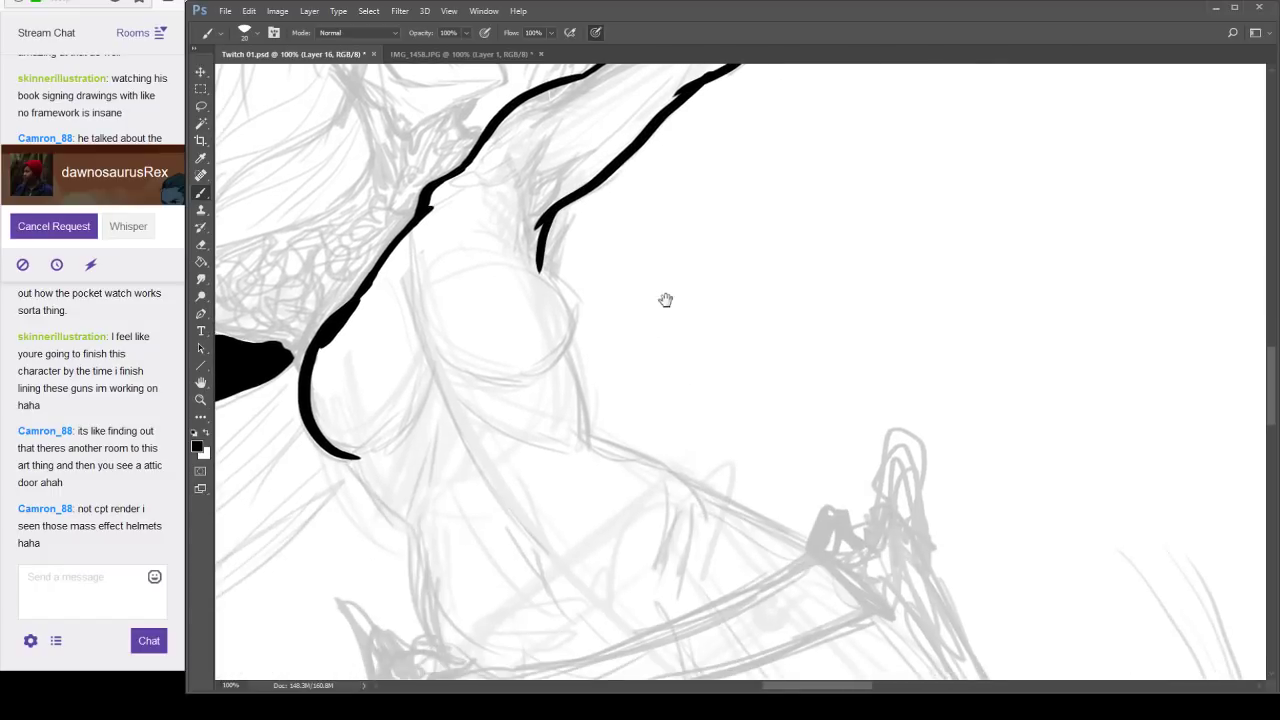
Outline both sides of the torso in black along the chest and ribs down to the waist.
mouse_move(548, 278)
mouse_down()
mouse_move(550, 378)
mouse_move(629, 297)
mouse_move(563, 250)
mouse_move(546, 258)
mouse_move(553, 305)
mouse_up()
drag(310, 316, 400, 398)
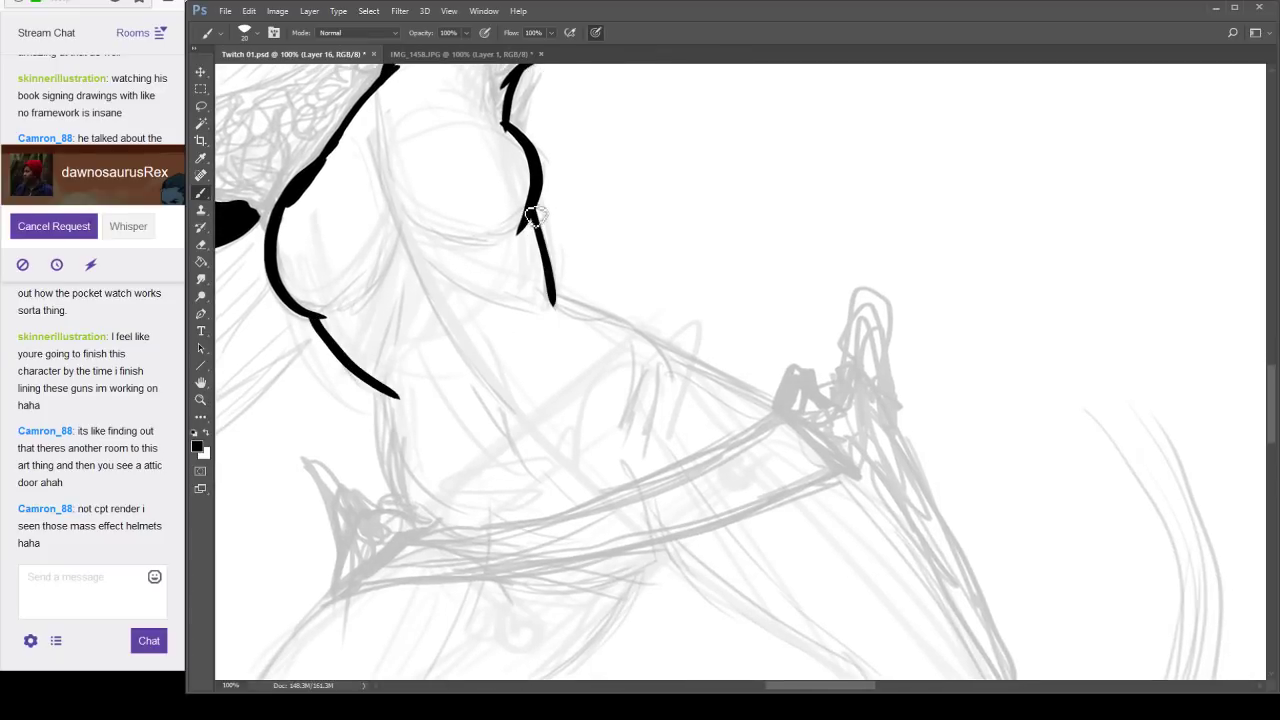
drag(535, 212, 551, 290)
drag(691, 346, 689, 216)
mouse_move(371, 254)
mouse_down()
mouse_move(389, 335)
mouse_move(426, 397)
mouse_up()
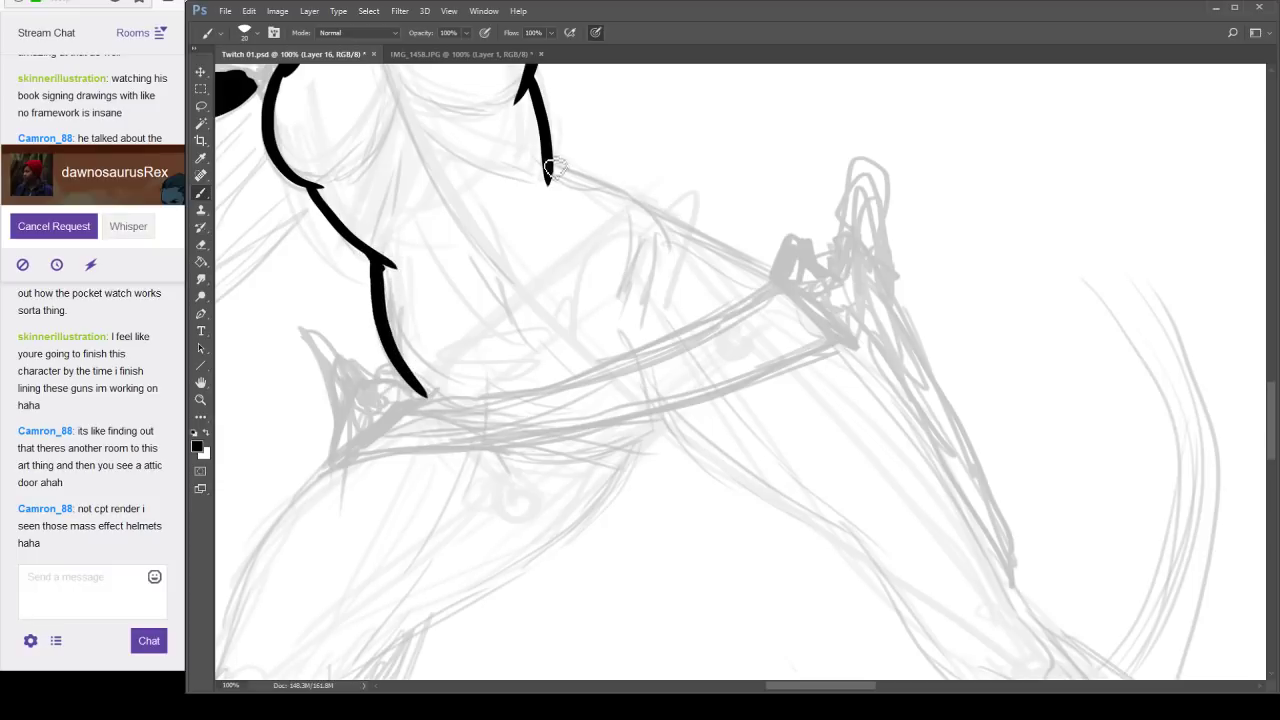
Close the torso outline with the front hip contour and a curved line along the belt's upper edge.
drag(554, 168, 682, 248)
drag(887, 268, 631, 382)
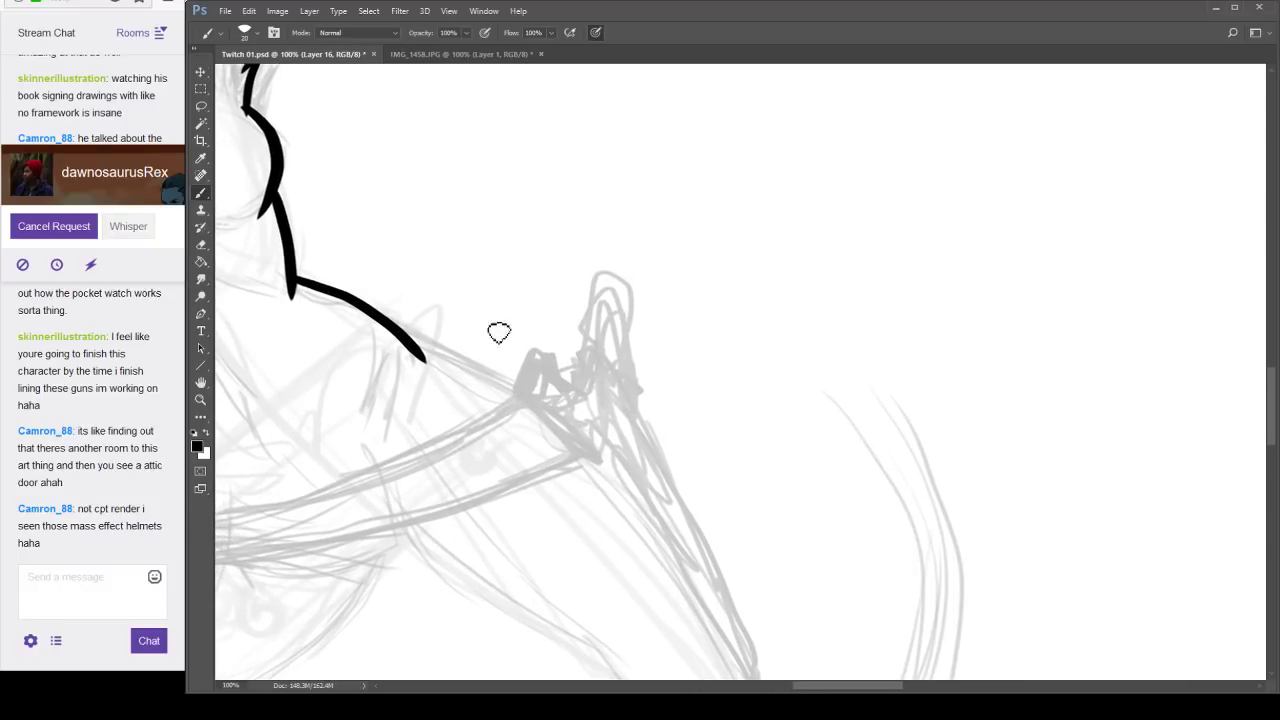
drag(383, 318, 510, 392)
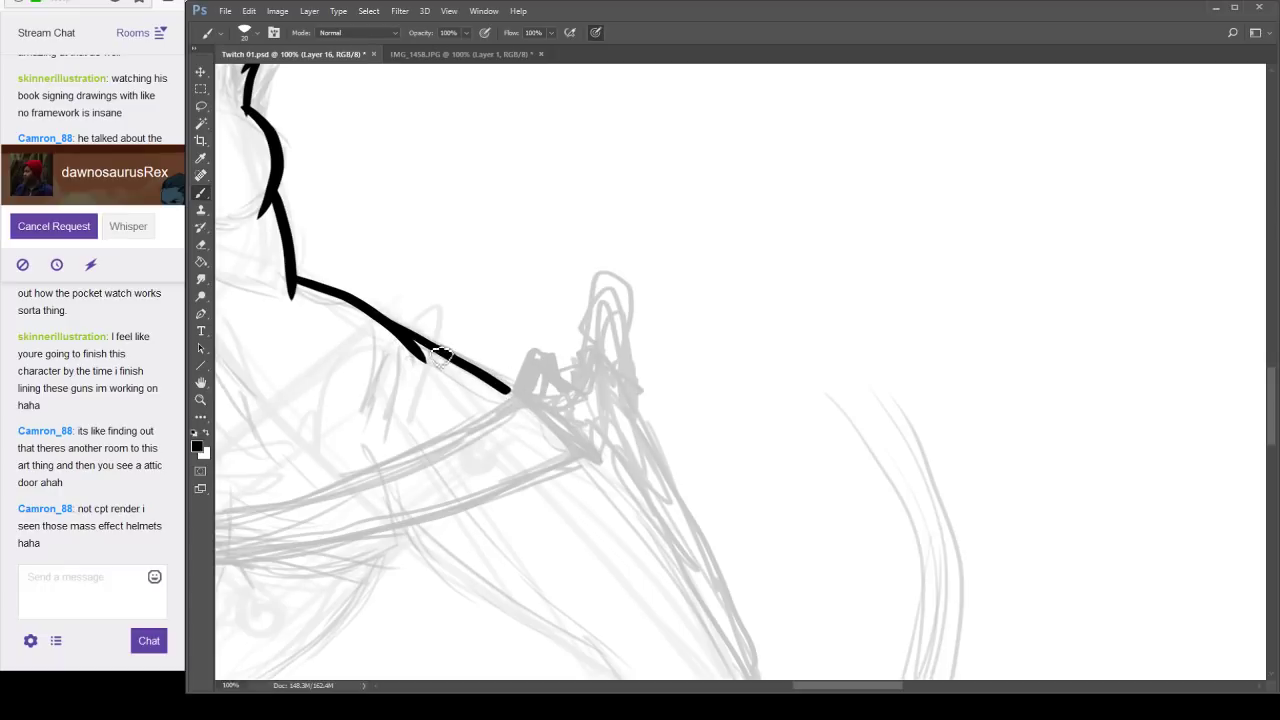
drag(410, 335, 525, 400)
drag(600, 414, 1049, 271)
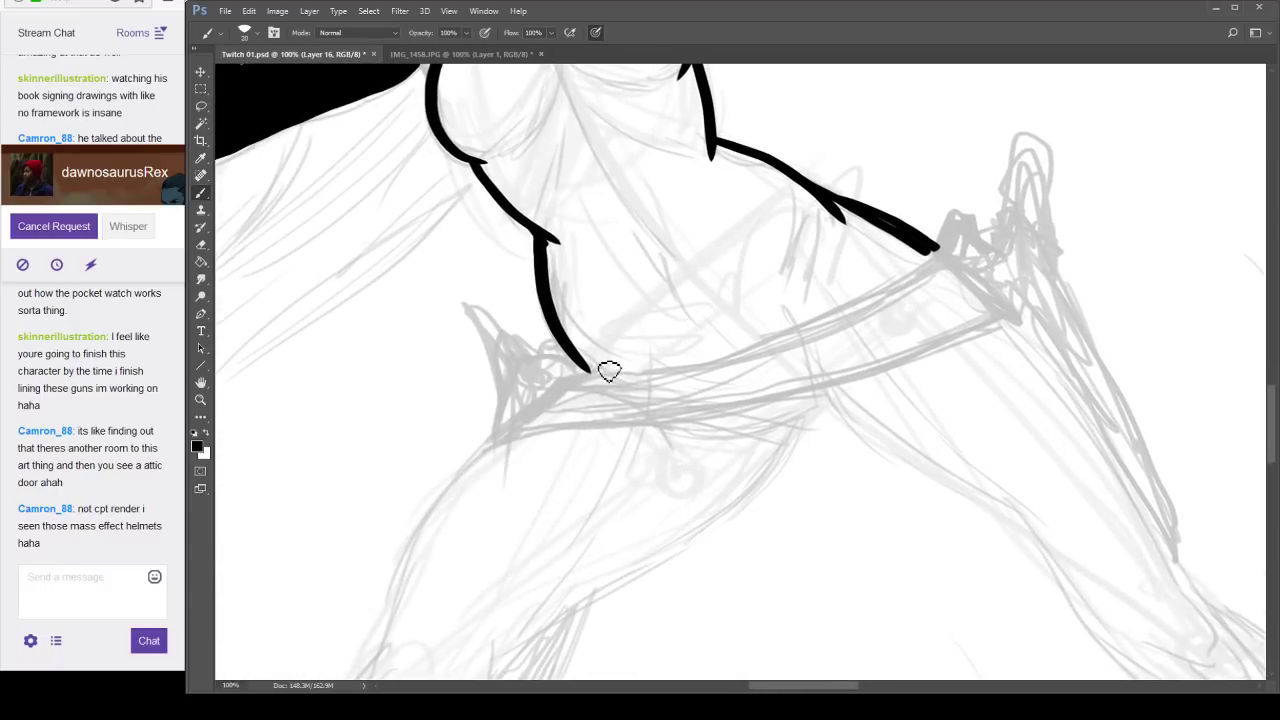
mouse_move(596, 373)
mouse_down()
mouse_move(708, 368)
mouse_move(905, 285)
mouse_move(936, 252)
mouse_move(857, 349)
mouse_move(863, 388)
mouse_move(867, 361)
mouse_up()
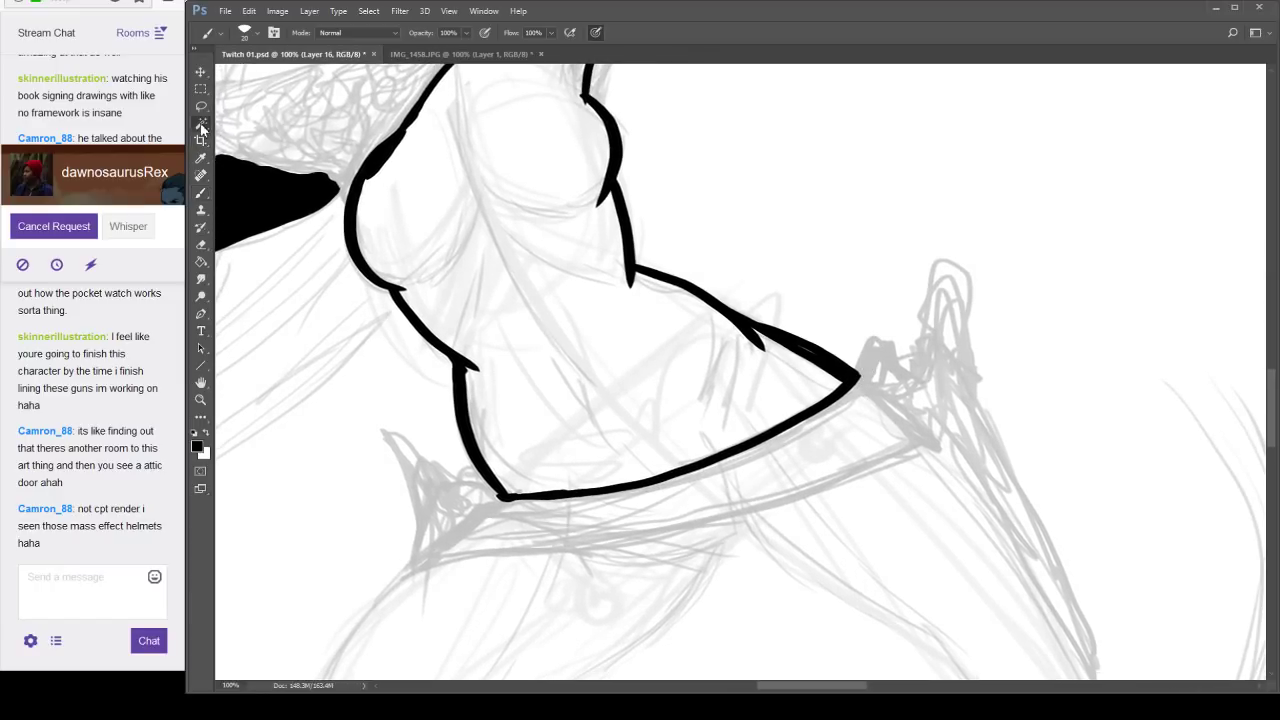
Select the interior of the closed torso and arm outline with the Magic Wand and expand the selection into the lines.
key(w)
click(472, 145)
click(366, 13)
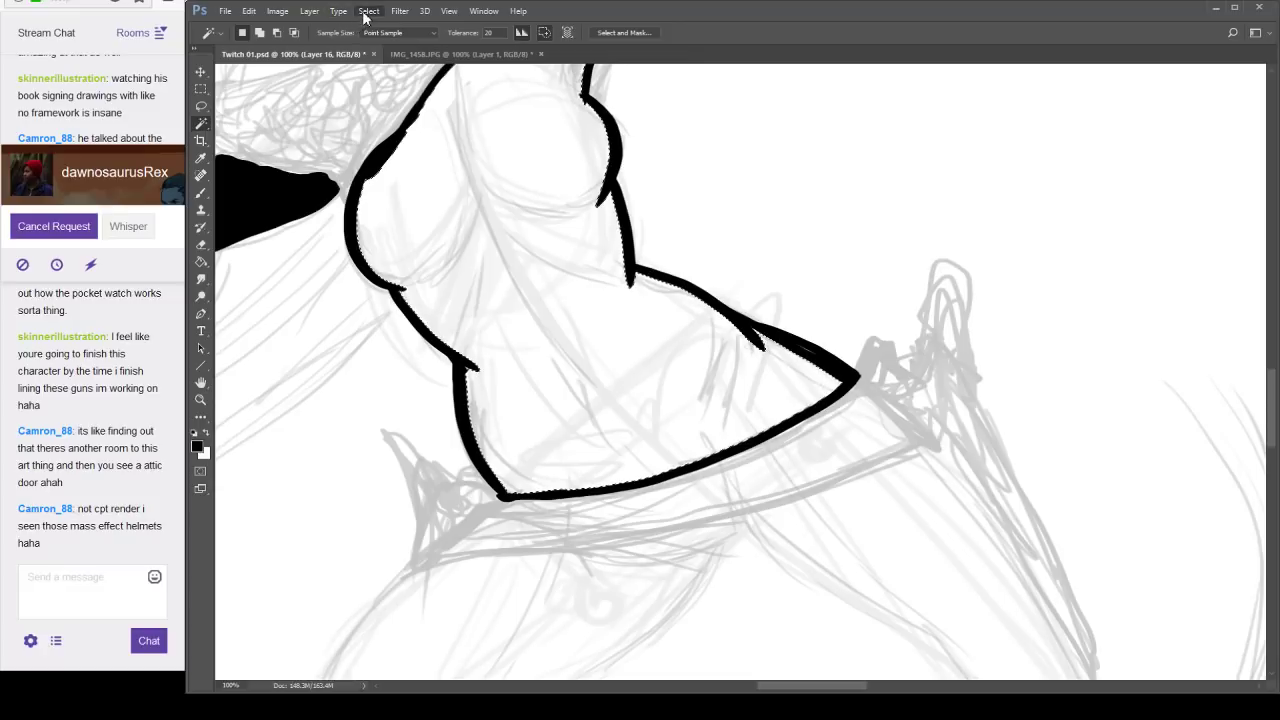
click(303, 257)
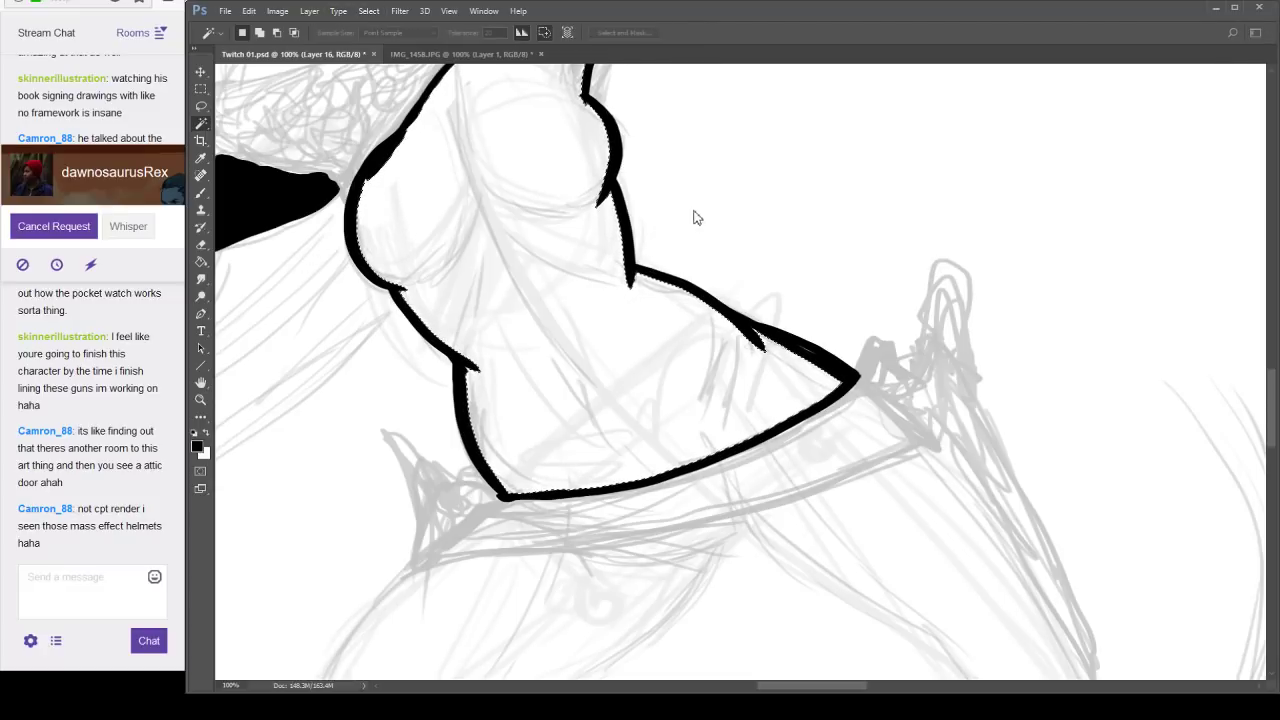
Create a new layer and fill the selected torso and arm area with black using the Paint Bucket.
key(ctrl+shift+alt+n)
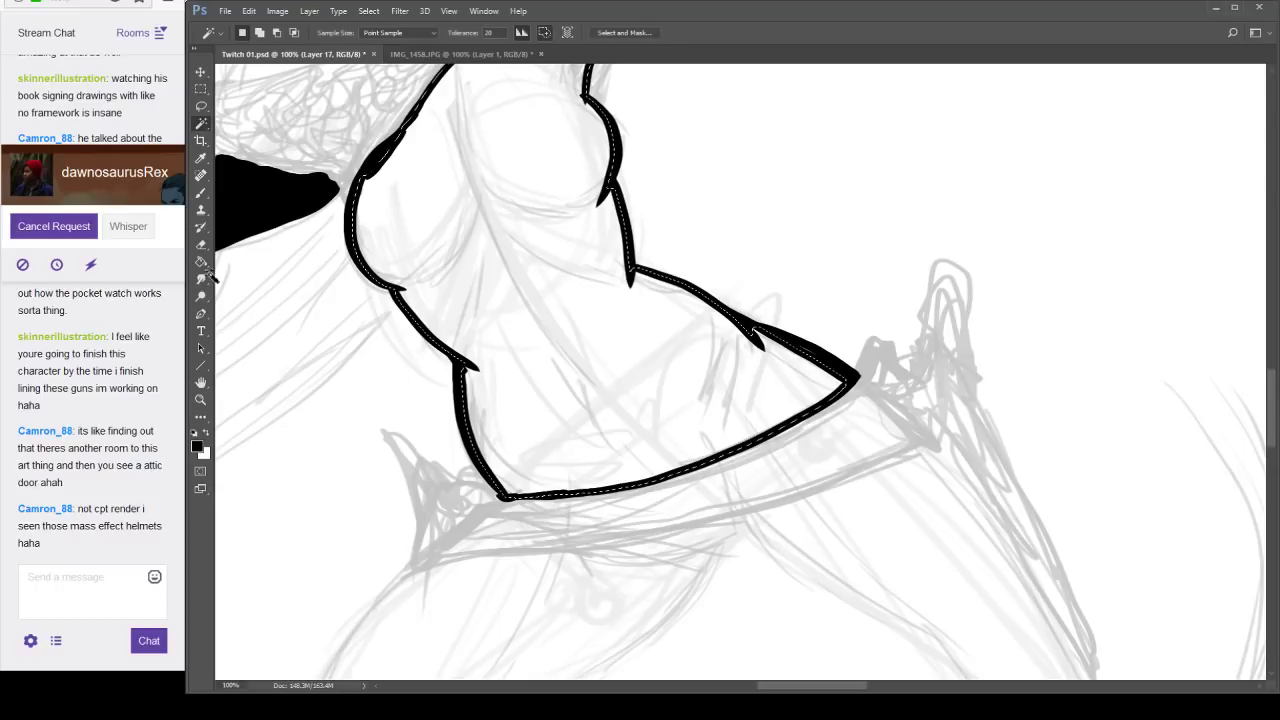
click(202, 262)
click(566, 222)
key(b)
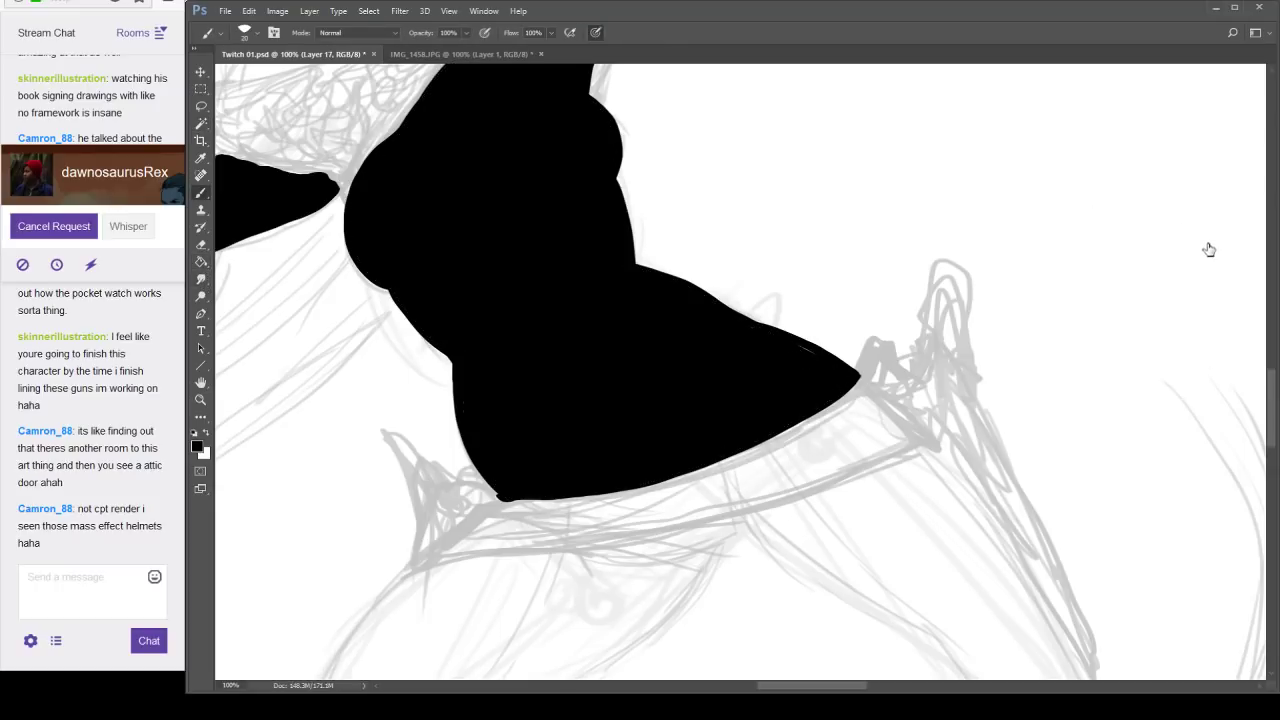
Deselect the area and merge the black fill layer down into the outline layer, Layer 16.
key(ctrl+z)
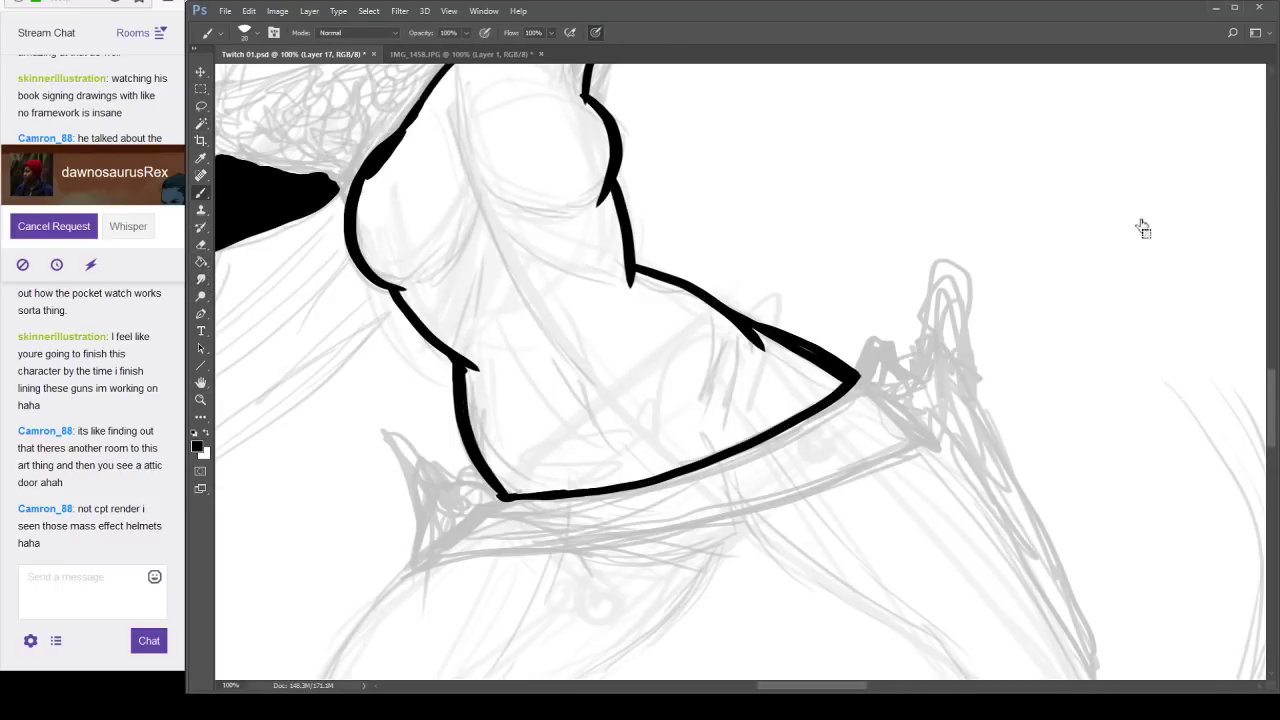
click(1126, 213)
key(ctrl+e)
click(1114, 206)
click(1114, 206)
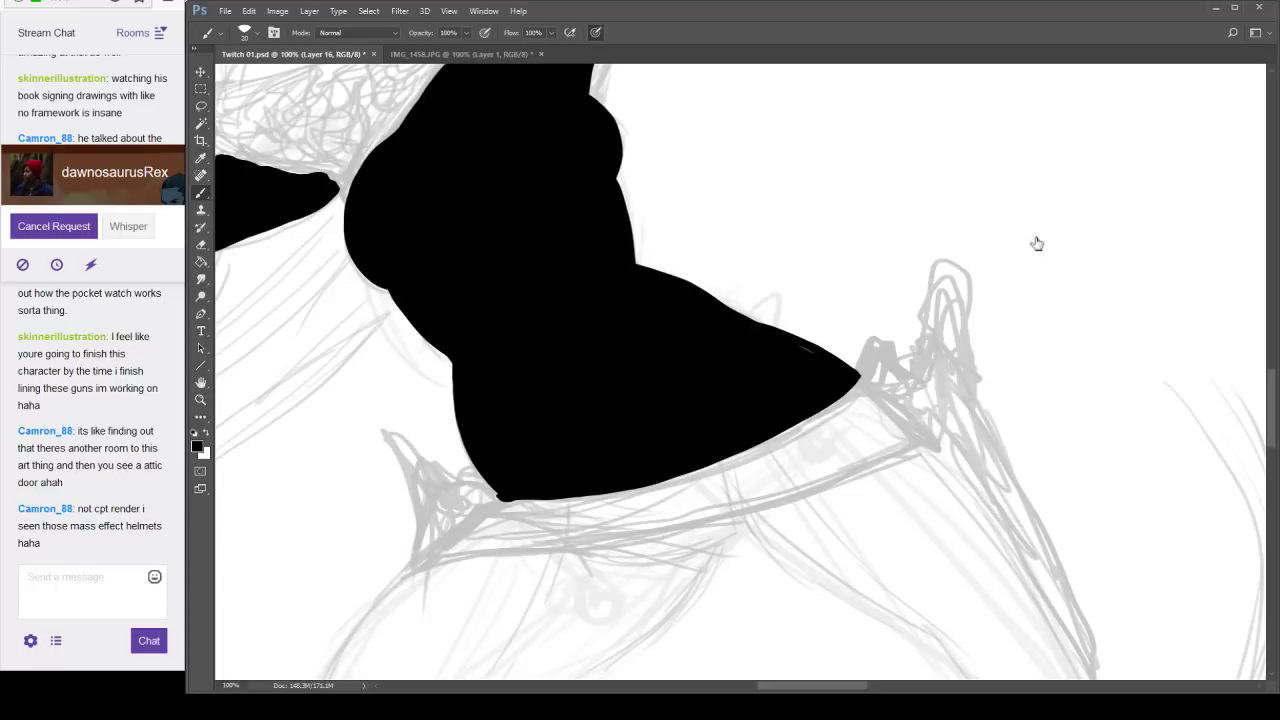
Touch up the black torso fill near the front hip and review the raised arm's silhouette up to the fist.
mouse_move(822, 364)
mouse_down()
mouse_move(754, 346)
mouse_move(769, 426)
mouse_up()
drag(664, 259, 639, 469)
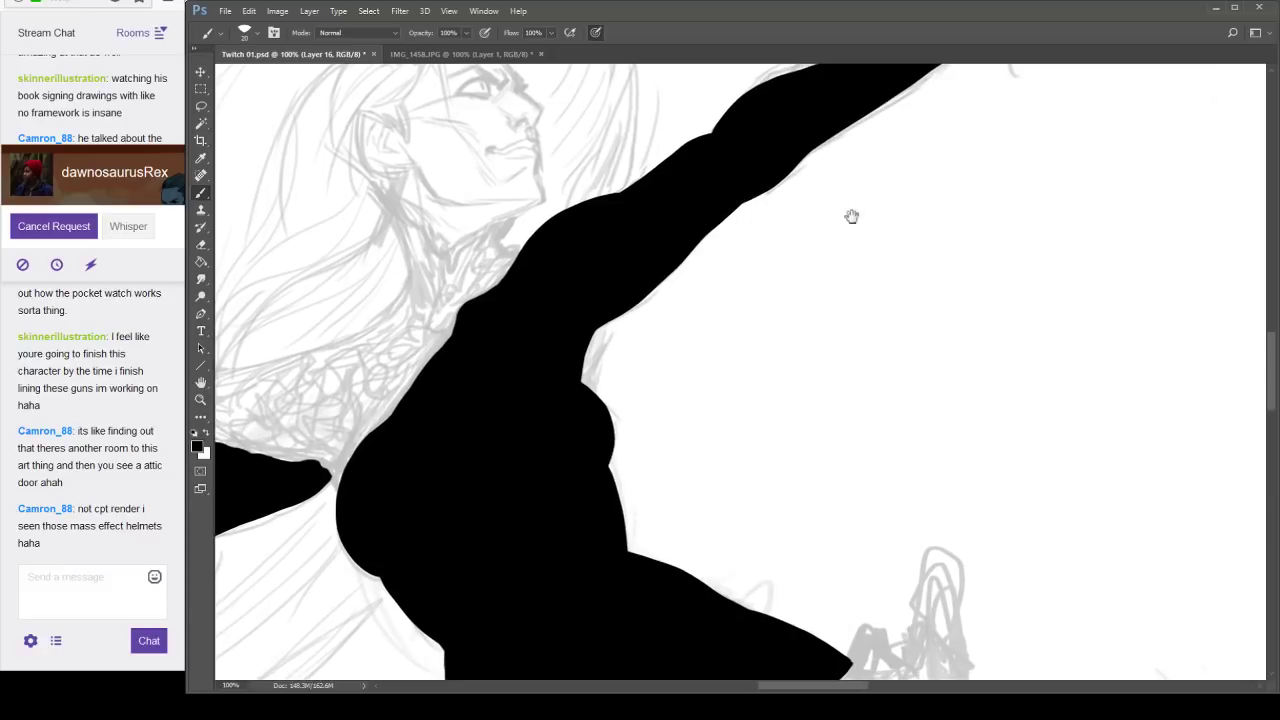
mouse_move(891, 209)
mouse_down()
mouse_move(729, 383)
mouse_move(1043, 226)
mouse_move(1080, 190)
mouse_up()
mouse_move(712, 405)
mouse_down()
mouse_move(857, 359)
mouse_move(803, 423)
mouse_move(577, 534)
mouse_move(669, 451)
mouse_move(801, 185)
mouse_up()
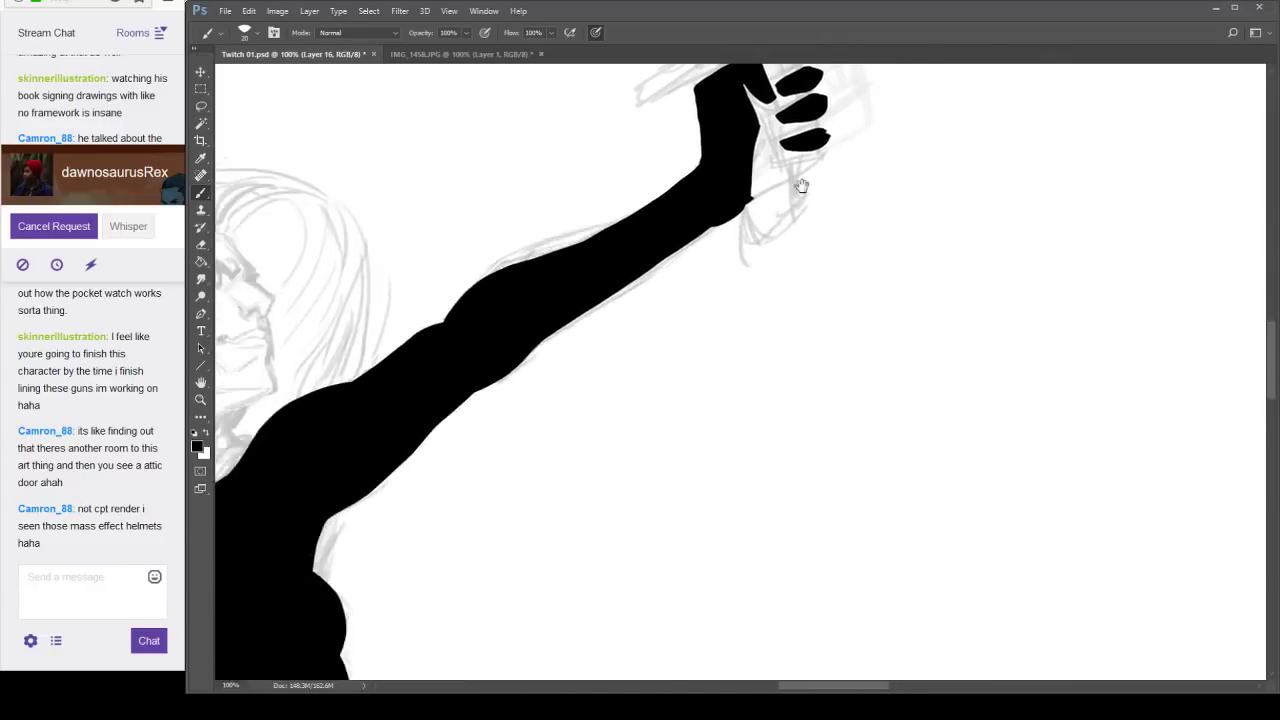
drag(652, 642, 993, 142)
drag(947, 443, 944, 215)
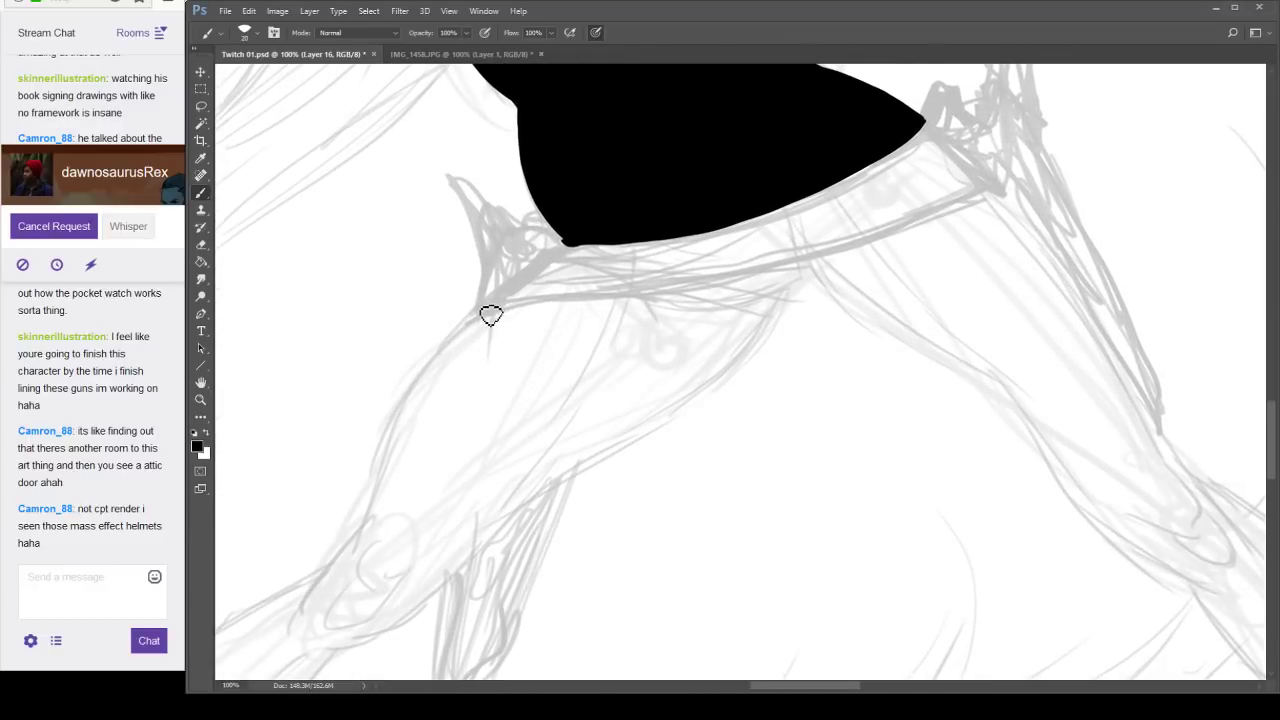
Ink the upper edge of the rear thigh in black along the belt's lower edge, from hip to crotch.
mouse_move(466, 320)
mouse_down()
mouse_move(508, 302)
mouse_move(810, 263)
mouse_up()
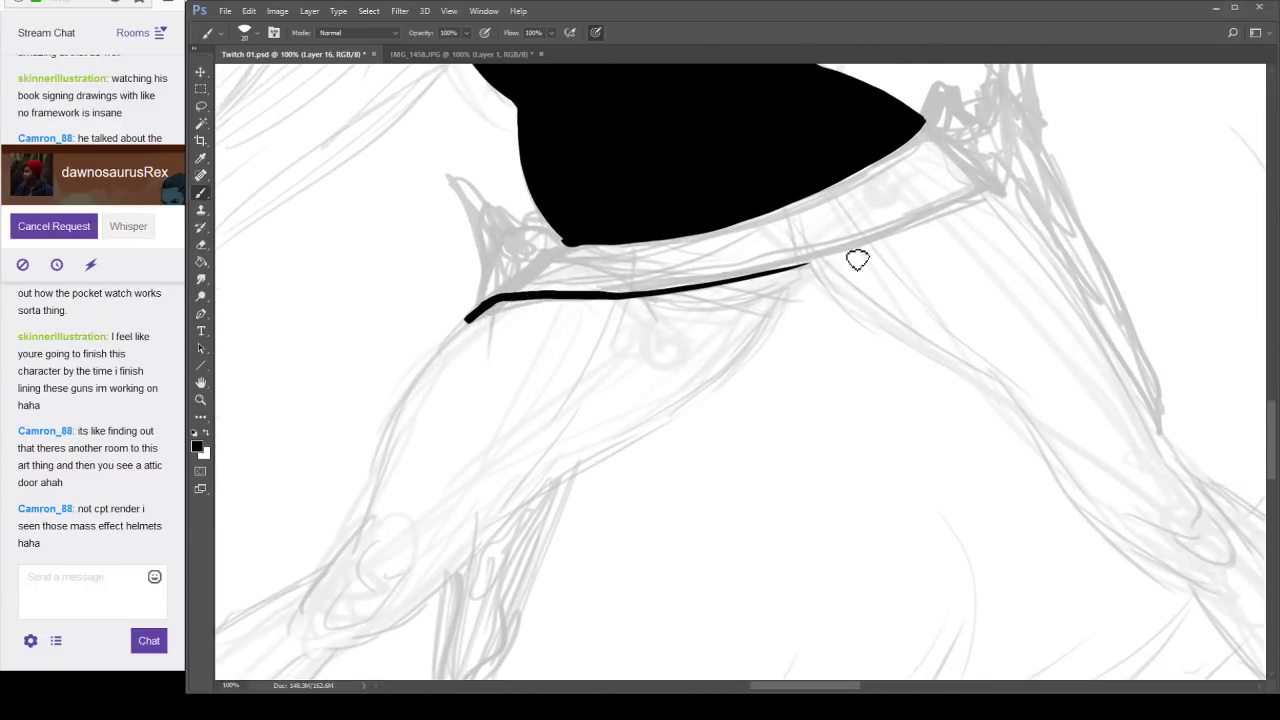
mouse_move(960, 252)
mouse_down()
mouse_move(910, 274)
mouse_move(931, 252)
mouse_up()
drag(788, 278, 745, 292)
drag(741, 383, 803, 299)
Outline the underside of the rear leg in black from the crotch past the knee and calf to the foot.
mouse_move(838, 192)
mouse_down()
mouse_move(757, 294)
mouse_move(591, 386)
mouse_move(572, 412)
mouse_up()
key(ctrl+z)
mouse_move(828, 200)
mouse_down()
mouse_move(757, 300)
mouse_move(529, 443)
mouse_up()
mouse_move(546, 491)
mouse_down()
mouse_move(787, 310)
mouse_move(725, 365)
mouse_move(580, 445)
mouse_move(836, 307)
mouse_move(538, 480)
mouse_move(491, 545)
mouse_move(497, 572)
mouse_up()
mouse_move(497, 572)
mouse_down()
mouse_move(629, 451)
mouse_move(610, 420)
mouse_move(580, 430)
mouse_move(586, 446)
mouse_move(568, 468)
mouse_move(415, 466)
mouse_up()
mouse_move(854, 250)
mouse_down()
mouse_move(786, 374)
mouse_move(612, 530)
mouse_move(874, 317)
mouse_move(498, 628)
mouse_up()
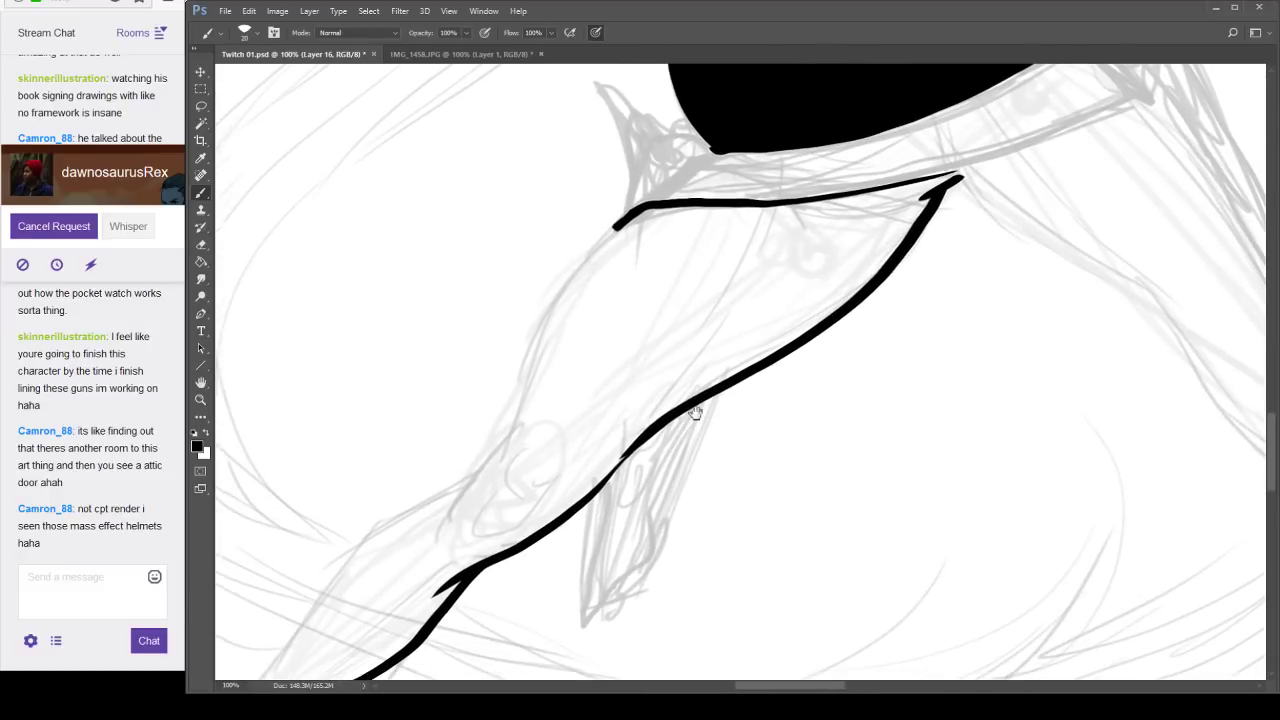
Ink the rear leg's outer thigh contour from the hip down to the knee, redrawing the first thigh stroke.
mouse_move(636, 217)
mouse_down()
mouse_move(548, 318)
mouse_move(495, 475)
mouse_up()
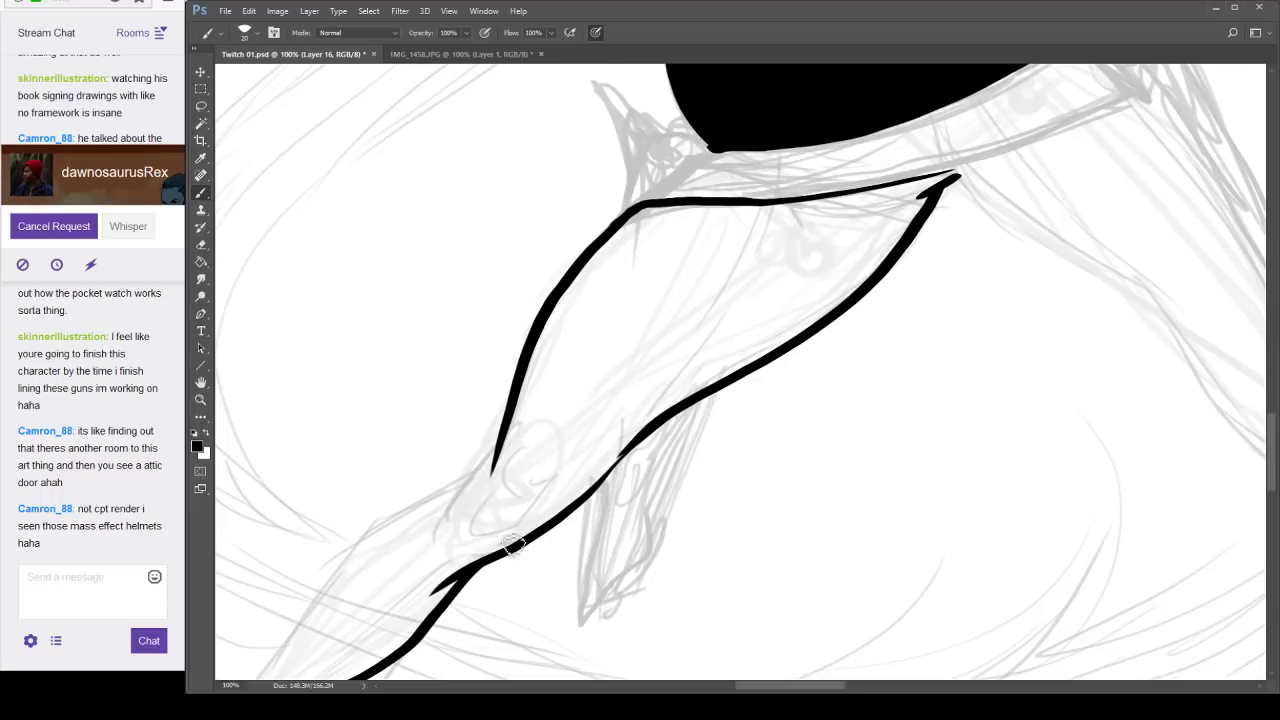
key(ctrl+z)
mouse_move(640, 217)
mouse_down()
mouse_move(551, 337)
mouse_move(515, 460)
mouse_move(700, 349)
mouse_move(706, 256)
mouse_move(617, 350)
mouse_up()
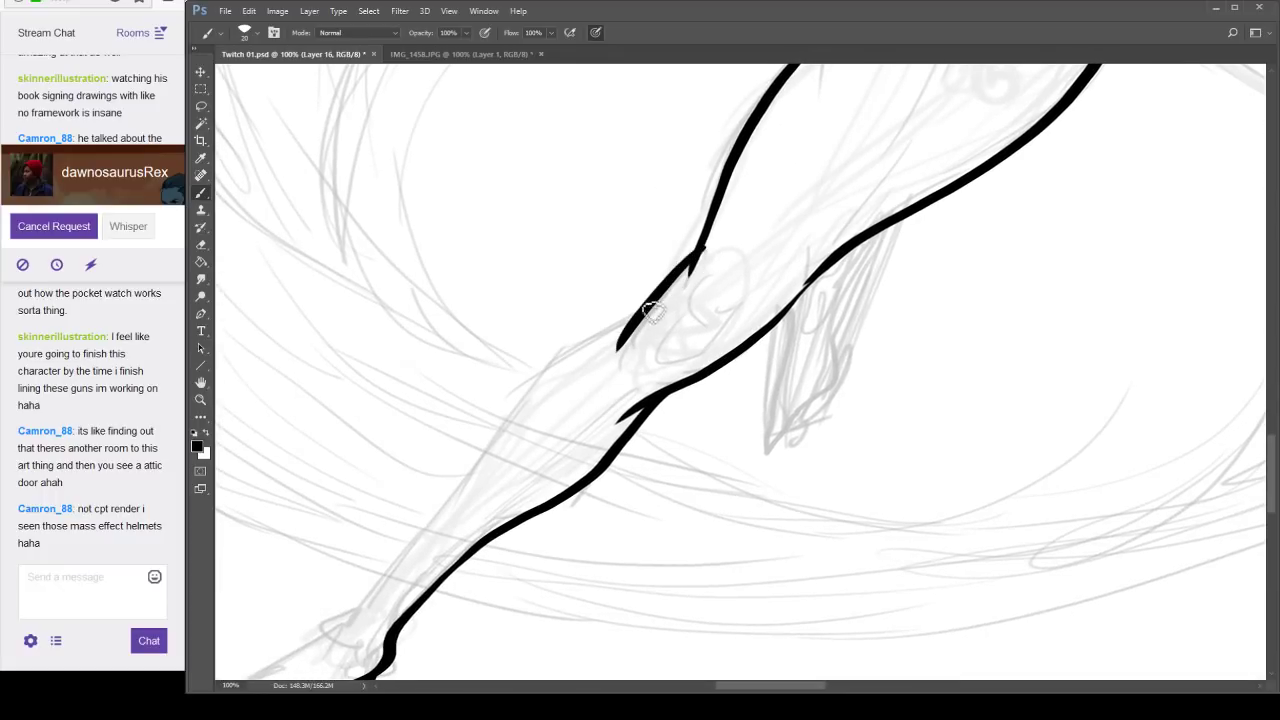
Ink the rear leg's outer contour from the knee along the shin to the ankle.
drag(651, 311, 535, 377)
drag(517, 498, 660, 310)
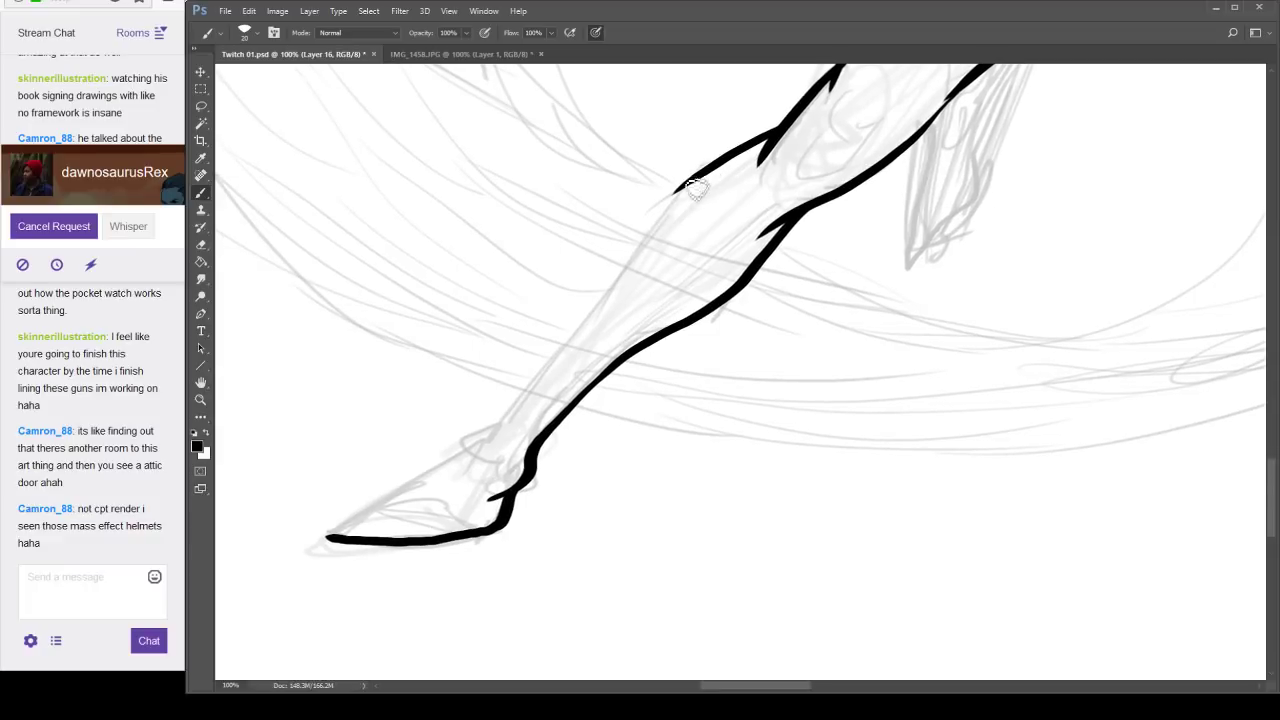
drag(697, 188, 640, 255)
key(ctrl+z)
mouse_move(685, 186)
mouse_down()
mouse_move(663, 251)
mouse_move(533, 372)
mouse_move(508, 428)
mouse_move(460, 462)
mouse_move(641, 400)
mouse_move(554, 403)
mouse_move(463, 451)
mouse_move(461, 471)
mouse_up()
Outline the inner contour of the front leg in black from the crotch down to the back of the knee.
drag(975, 276, 443, 480)
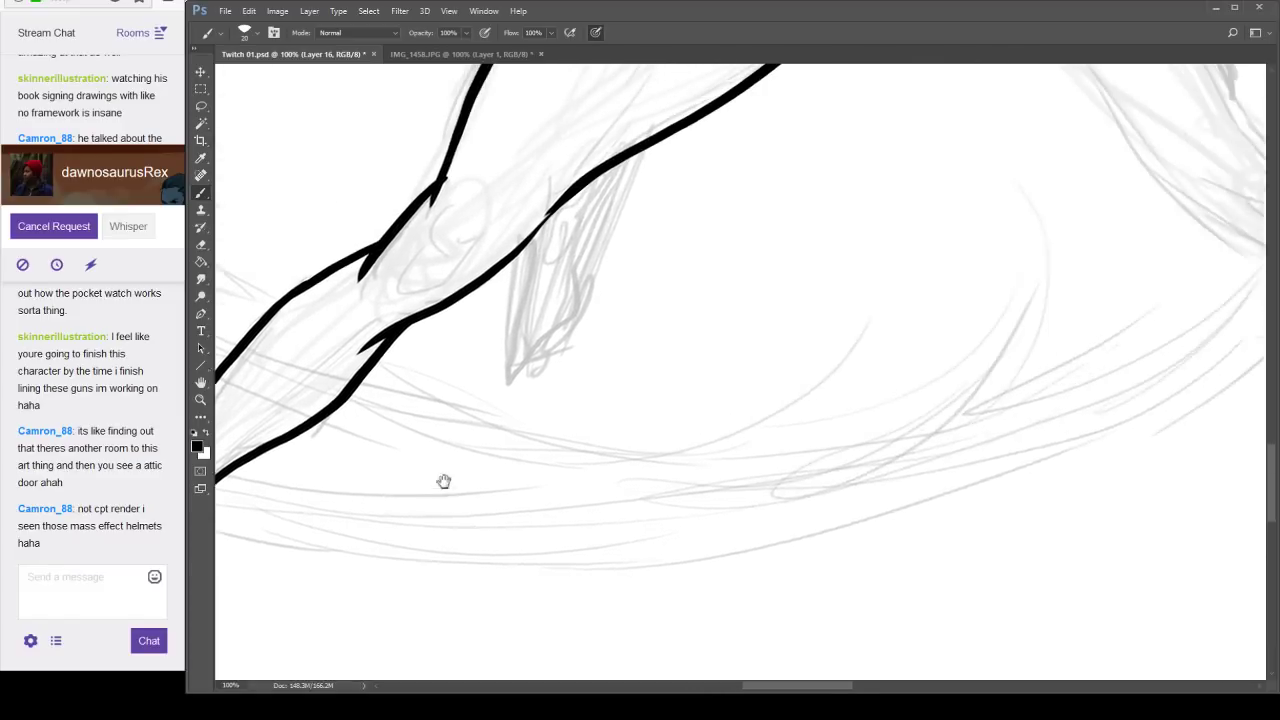
mouse_move(1010, 160)
mouse_down()
mouse_move(951, 223)
mouse_move(443, 460)
mouse_up()
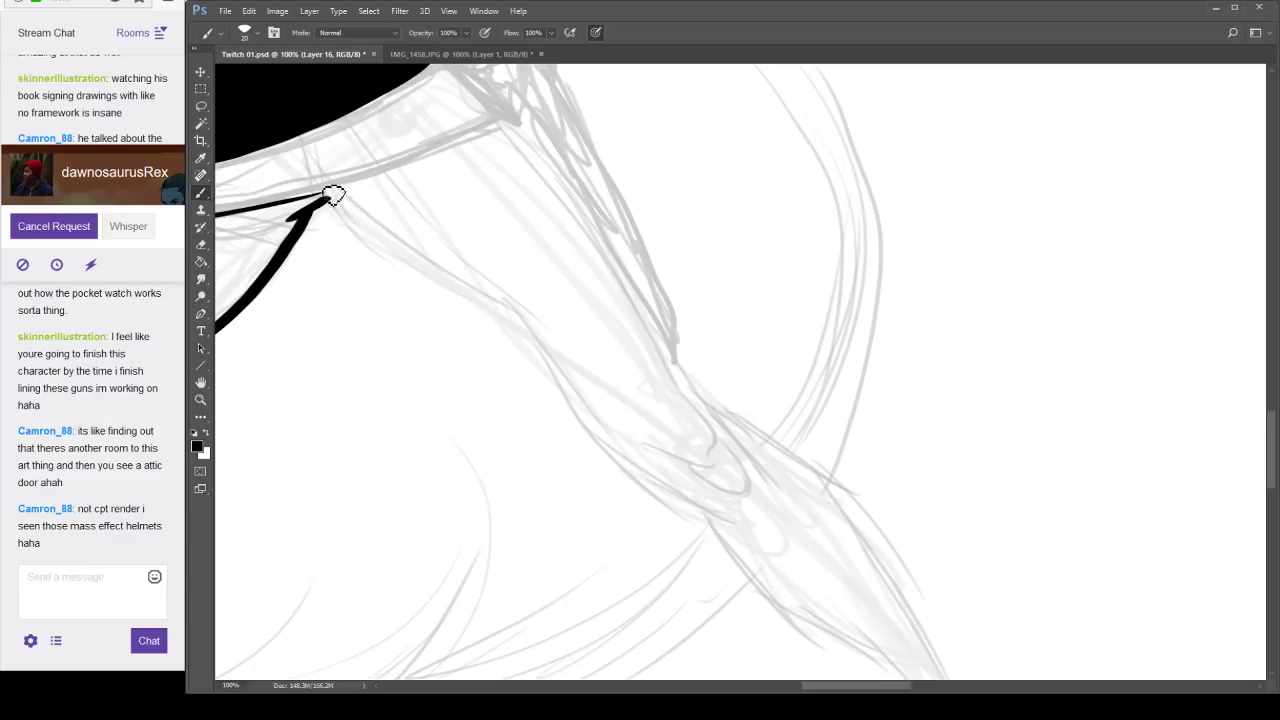
drag(333, 205, 546, 360)
drag(693, 399, 615, 316)
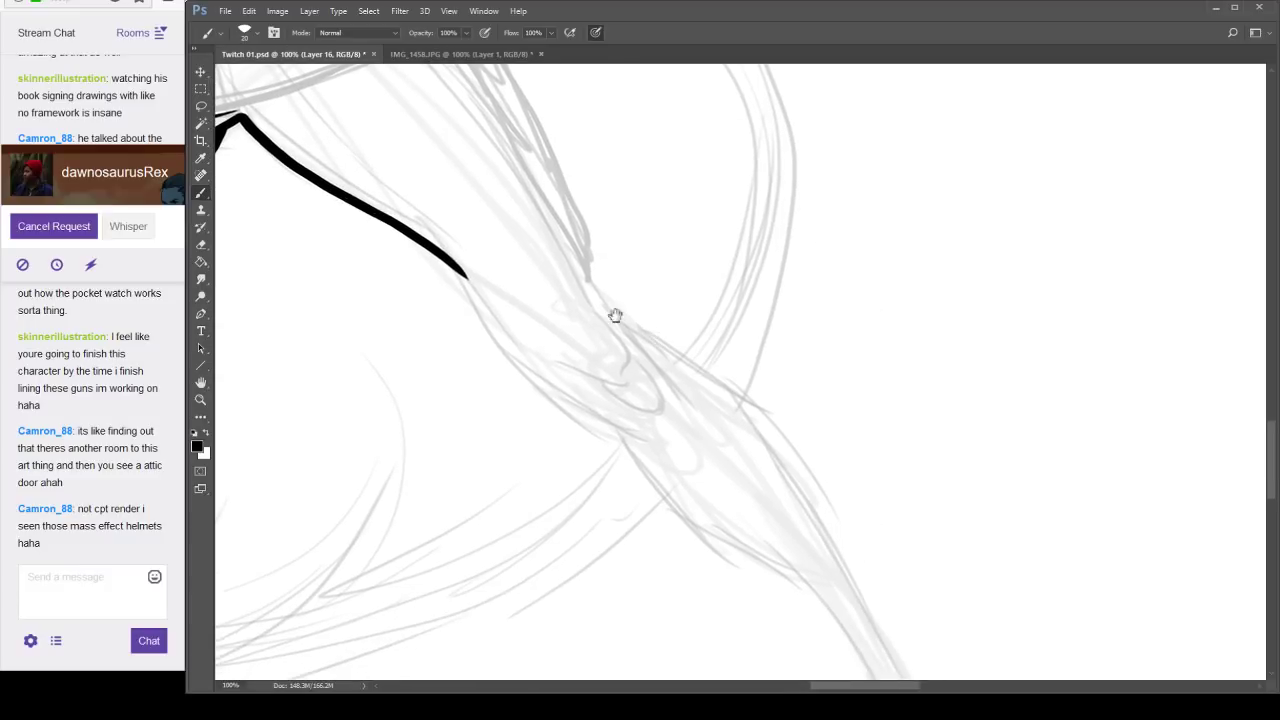
key(ctrl+z)
mouse_move(238, 116)
mouse_down()
mouse_move(338, 206)
mouse_move(452, 270)
mouse_move(515, 370)
mouse_move(640, 455)
mouse_up()
drag(772, 426, 700, 349)
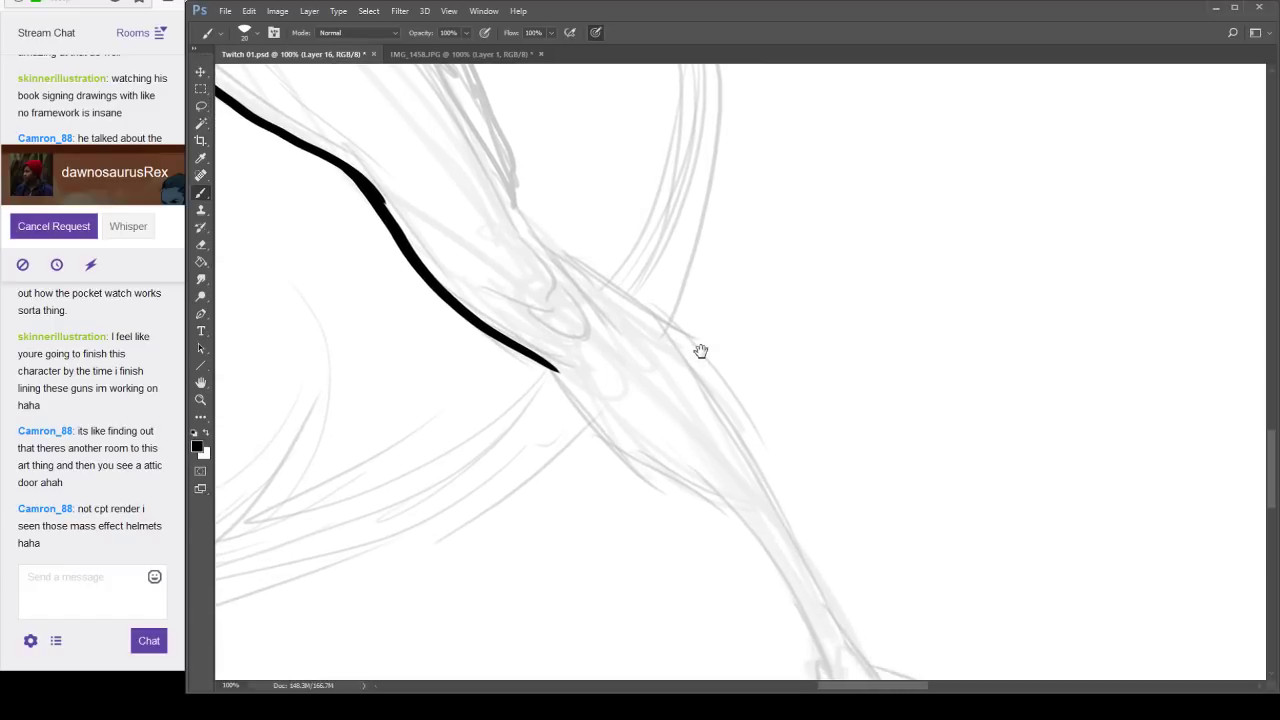
Ink the front leg's knee line and its calf contour down to the heel.
drag(509, 201, 622, 350)
drag(737, 417, 571, 274)
mouse_move(405, 238)
mouse_down()
mouse_move(422, 271)
mouse_move(640, 463)
mouse_up()
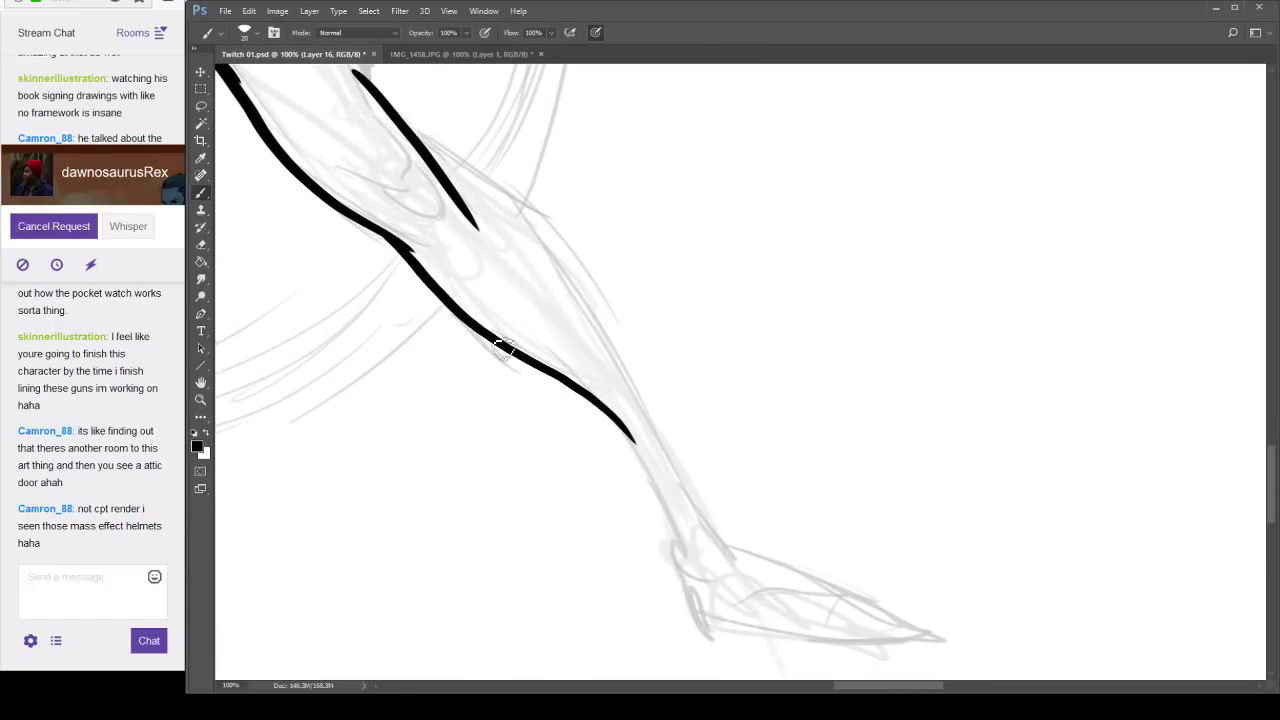
mouse_move(503, 345)
mouse_down()
mouse_move(625, 440)
mouse_move(680, 528)
mouse_move(580, 408)
mouse_move(665, 530)
mouse_up()
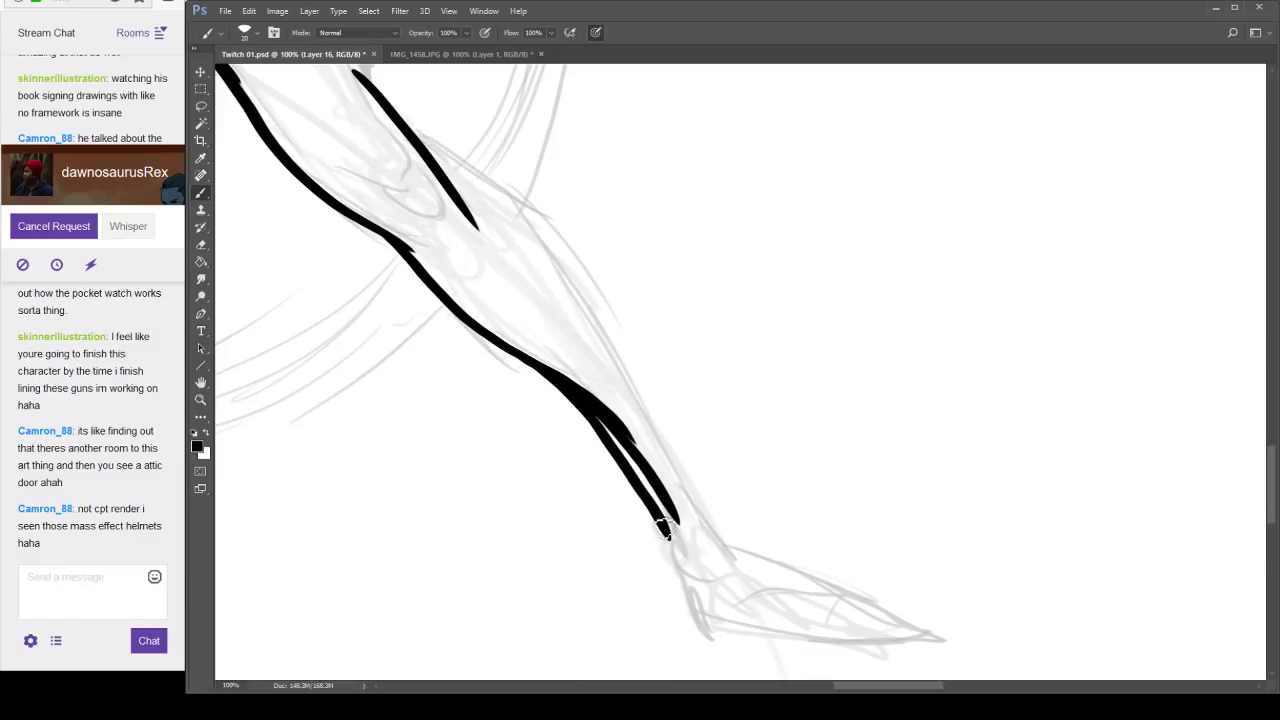
key(ctrl+z)
mouse_move(551, 374)
mouse_down()
mouse_move(674, 531)
mouse_move(675, 562)
mouse_move(706, 606)
mouse_up()
scroll(743, 466, up, 2)
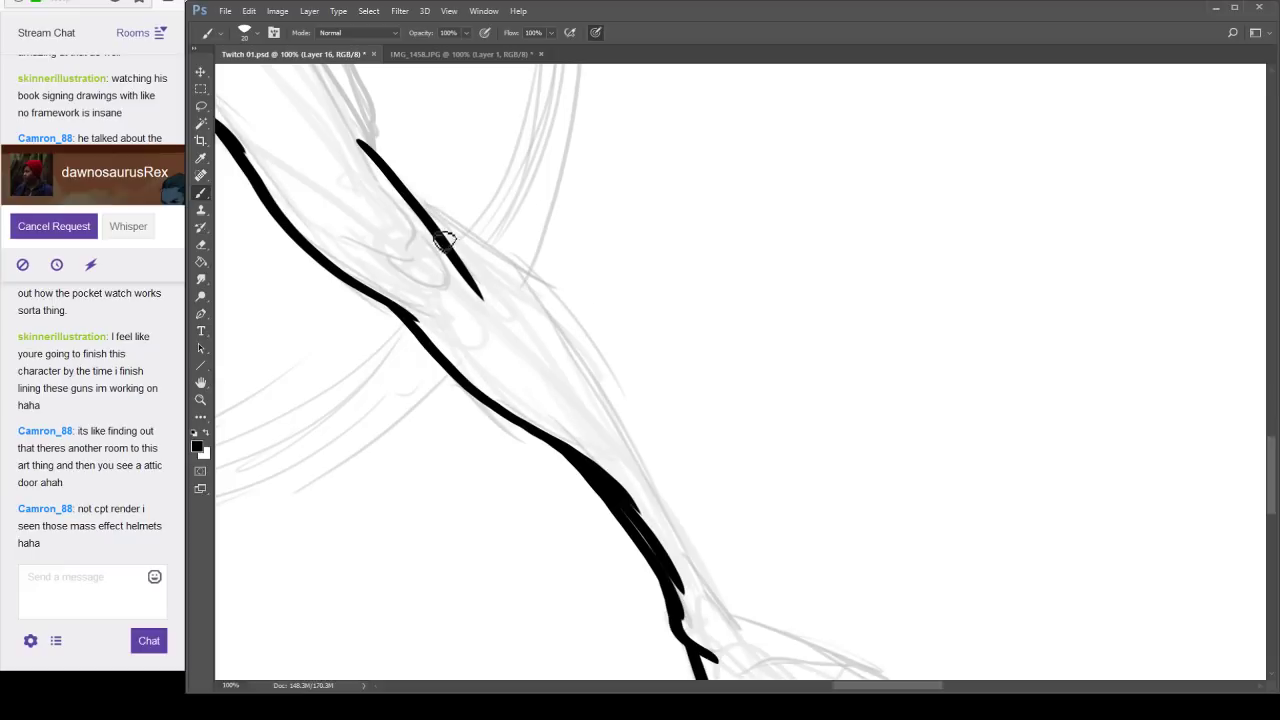
drag(413, 202, 569, 358)
key(ctrl+z)
mouse_move(414, 200)
mouse_down()
mouse_move(548, 314)
mouse_move(607, 394)
mouse_up()
key(ctrl+z)
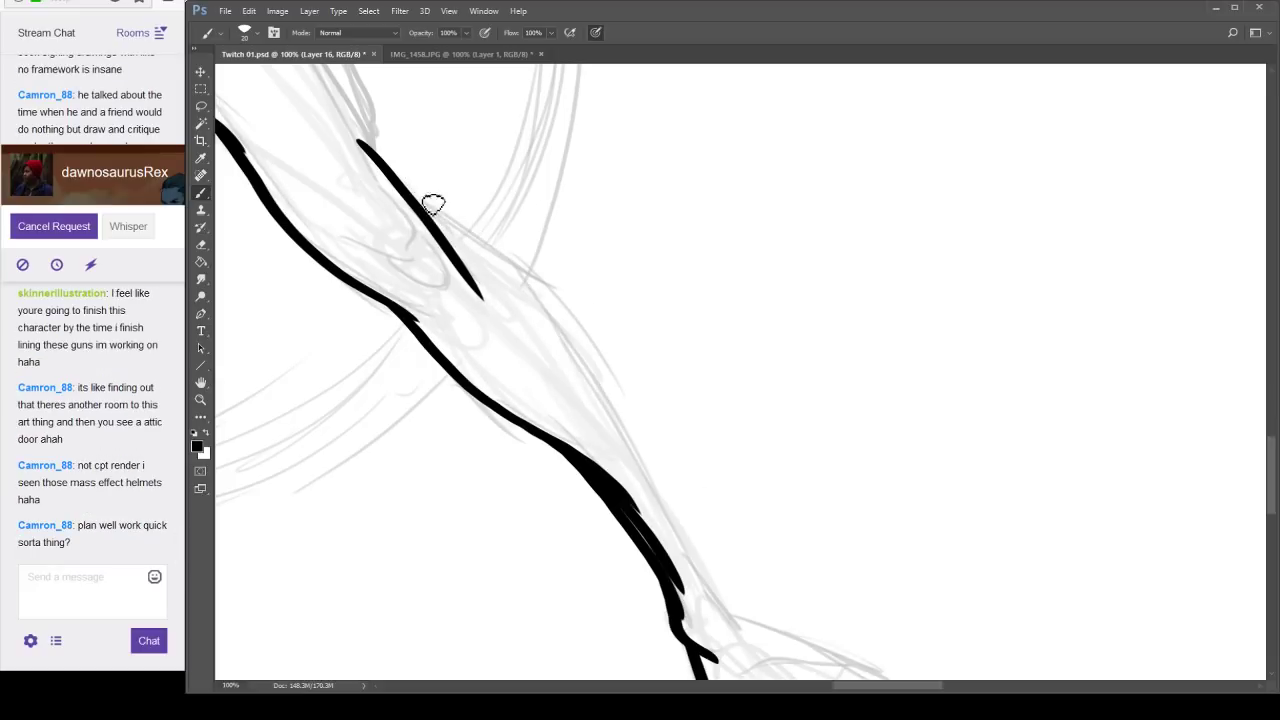
drag(420, 204, 592, 355)
scroll(614, 320, down, 2)
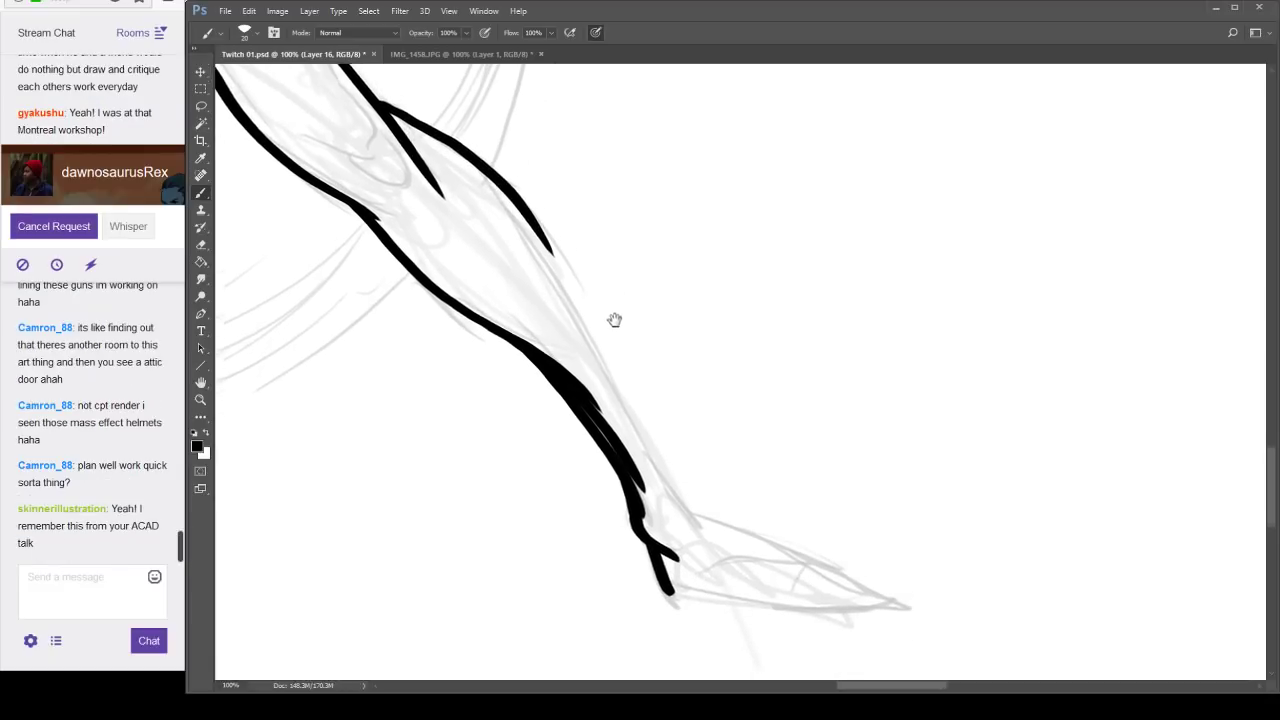
key(ctrl+z)
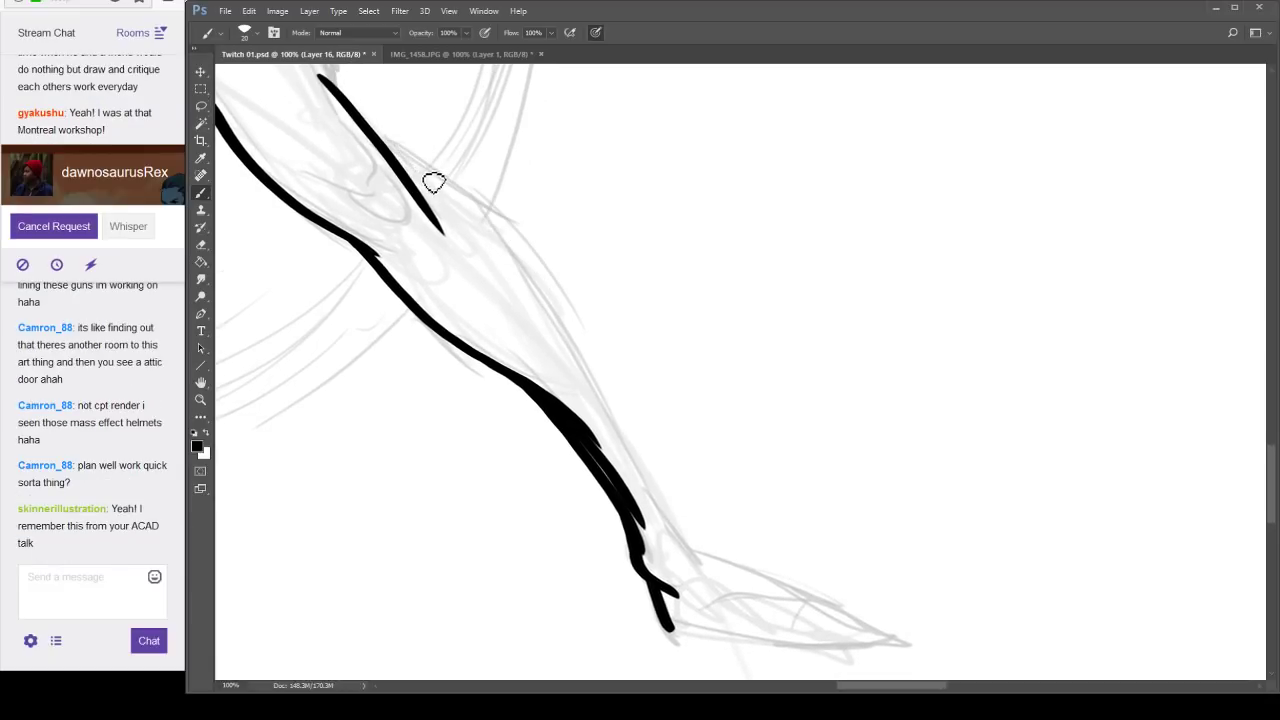
Ink the front leg's shin contour in one long stroke from below the knee to the ankle and thicken the ankle.
mouse_move(383, 150)
mouse_down()
mouse_move(458, 198)
mouse_move(549, 297)
mouse_move(697, 556)
mouse_up()
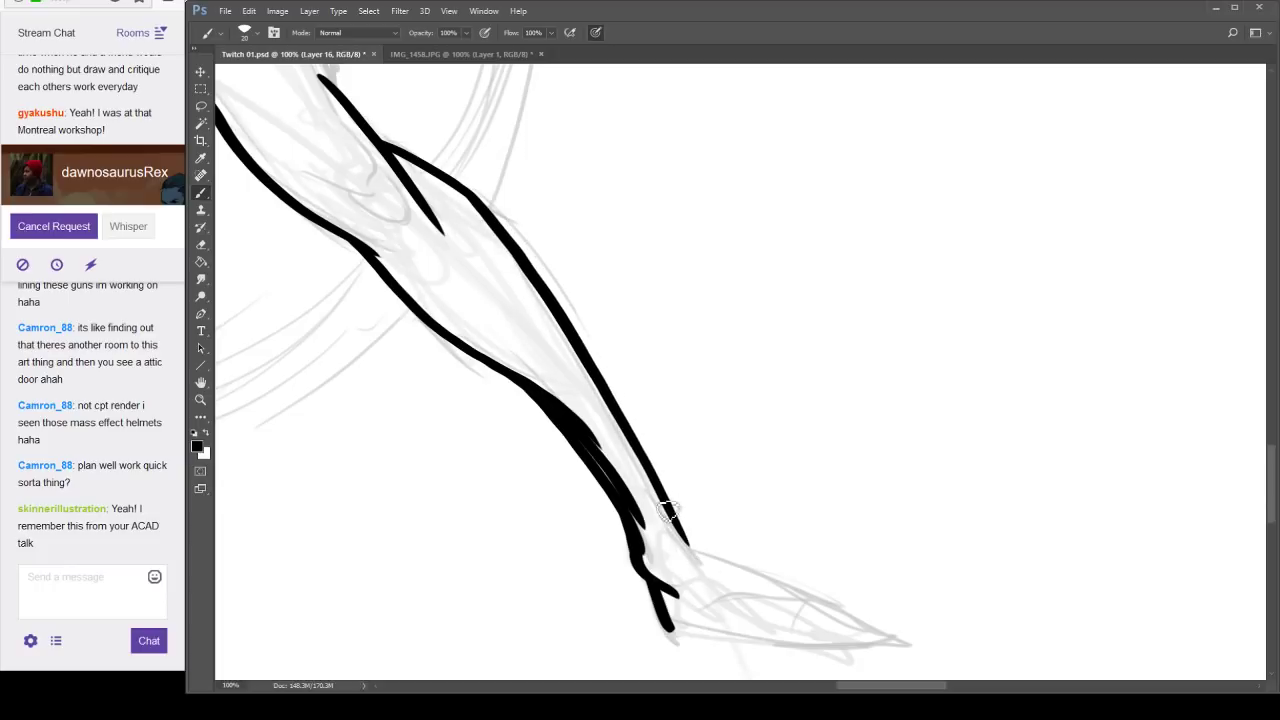
drag(669, 514, 705, 578)
mouse_move(881, 520)
mouse_down()
mouse_move(903, 360)
mouse_move(870, 329)
mouse_up()
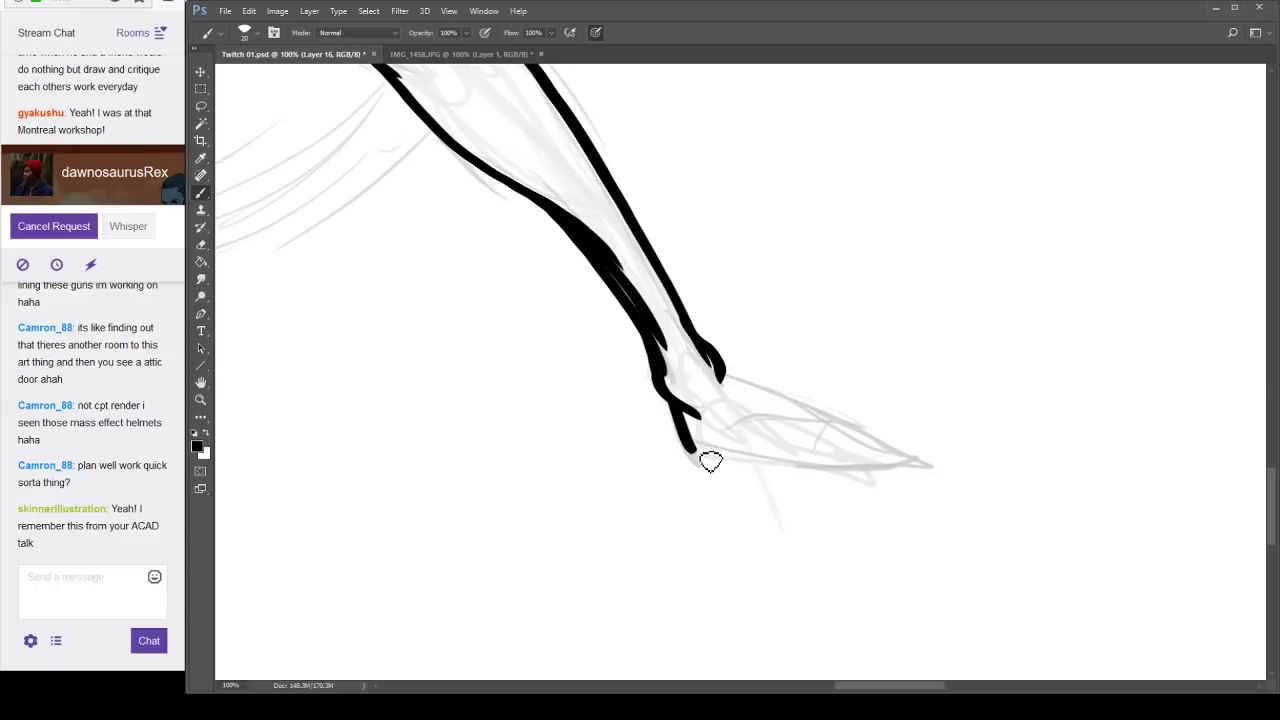
Ink the front foot's sole from heel to toe and its upper contour from the ankle down to the toe tip.
drag(697, 452, 896, 466)
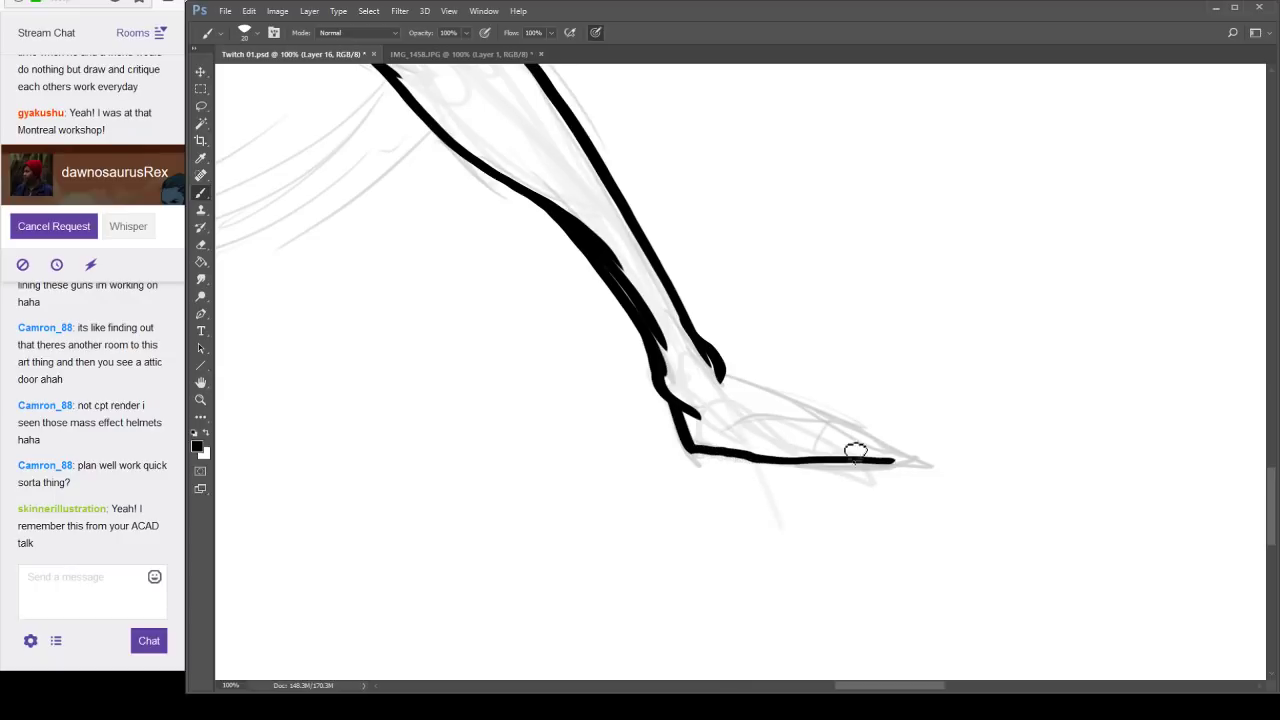
key(ctrl+z)
drag(709, 457, 930, 464)
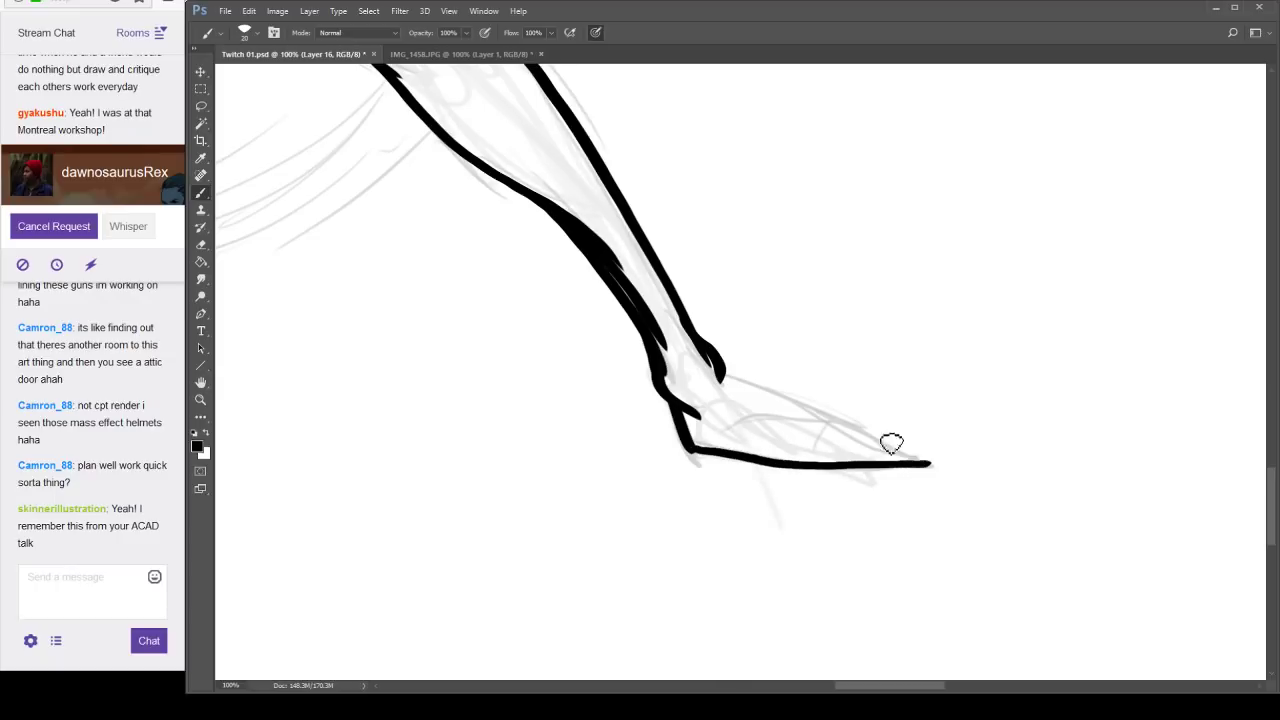
drag(727, 379, 935, 465)
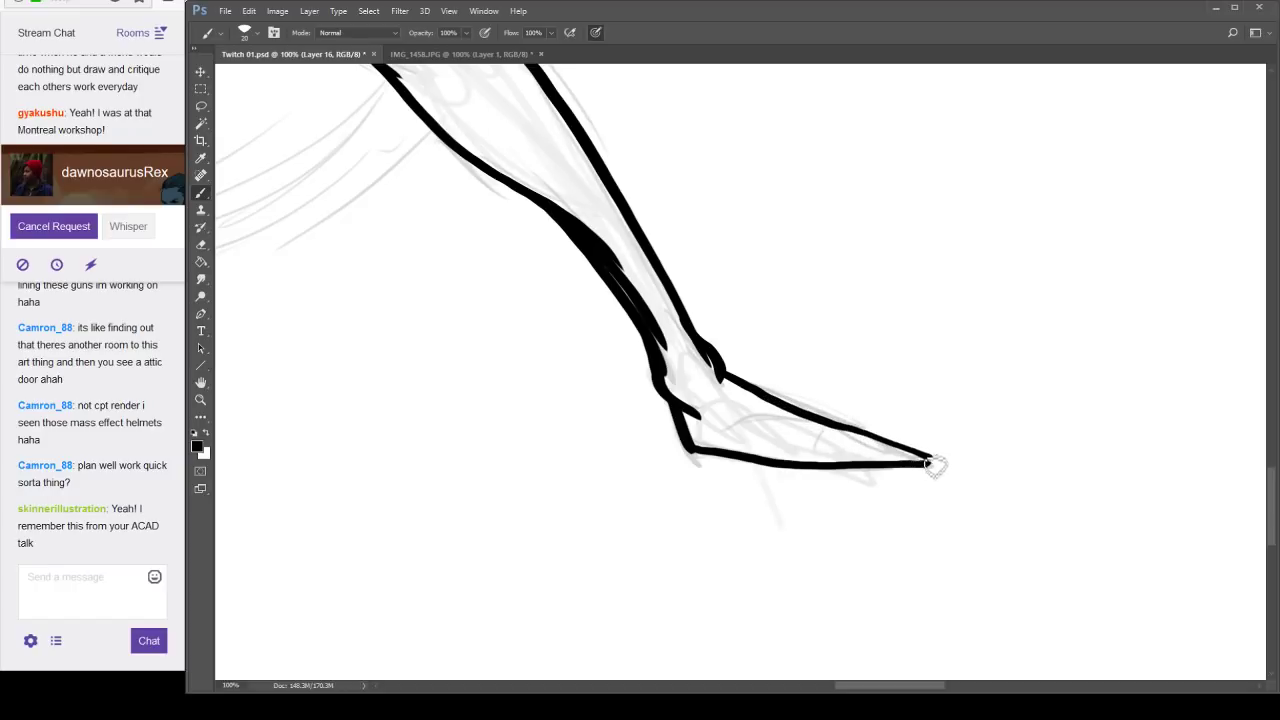
Ink the front leg's outer thigh contour from the hip to the knee and close the top of the thigh along the belt line.
drag(716, 244, 886, 551)
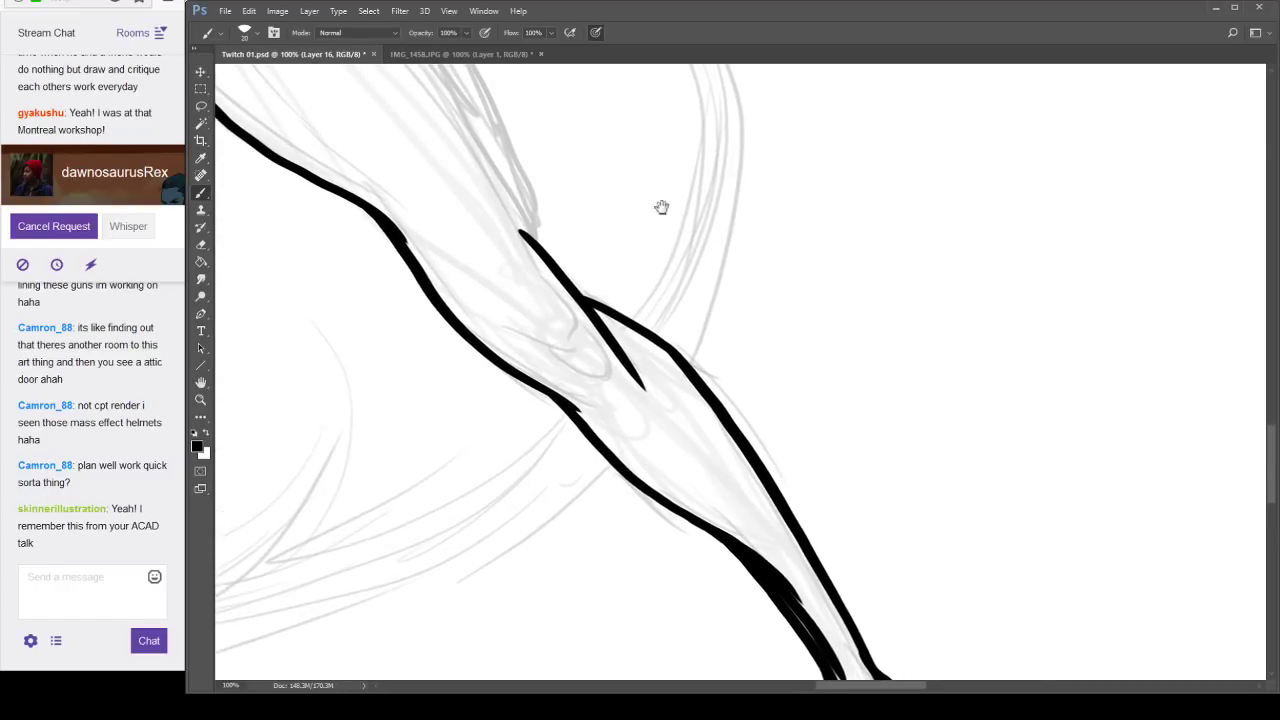
drag(660, 206, 791, 457)
drag(786, 386, 790, 396)
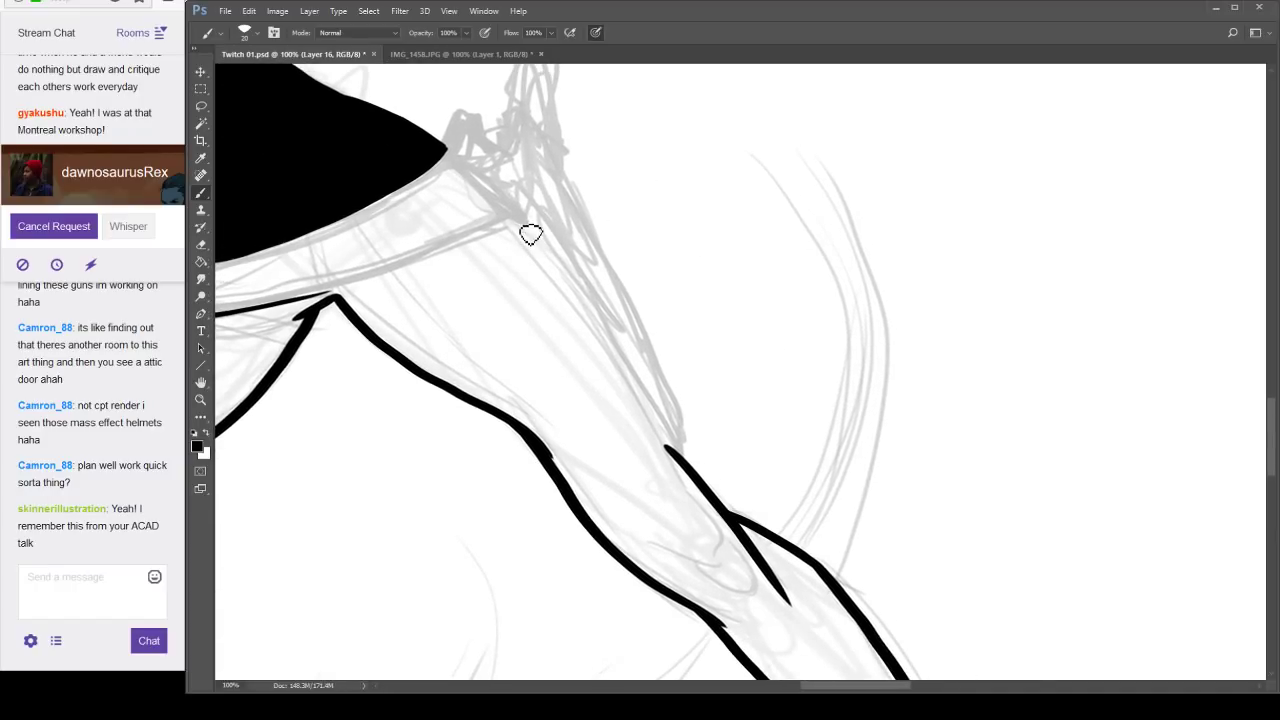
drag(529, 231, 686, 457)
drag(804, 374, 1014, 386)
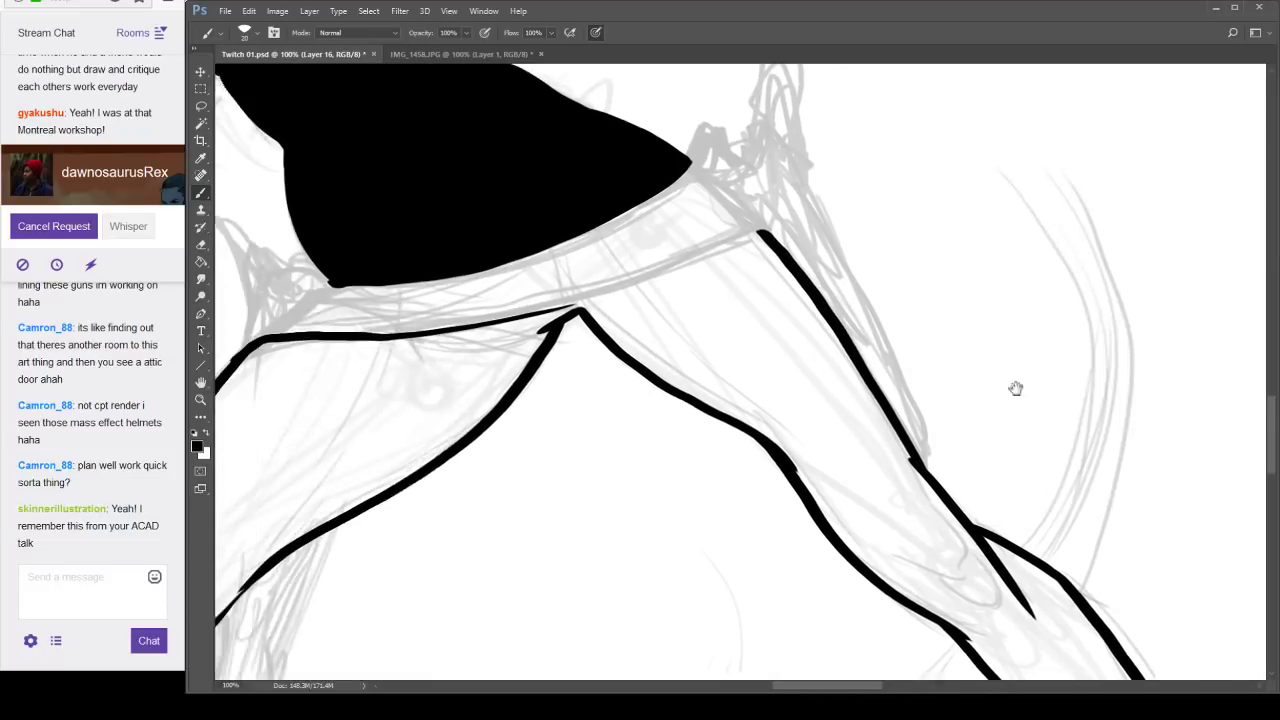
drag(706, 316, 771, 319)
mouse_move(589, 322)
mouse_down()
mouse_move(809, 246)
mouse_move(588, 317)
mouse_up()
drag(664, 480, 660, 404)
scroll(660, 404, down, 5)
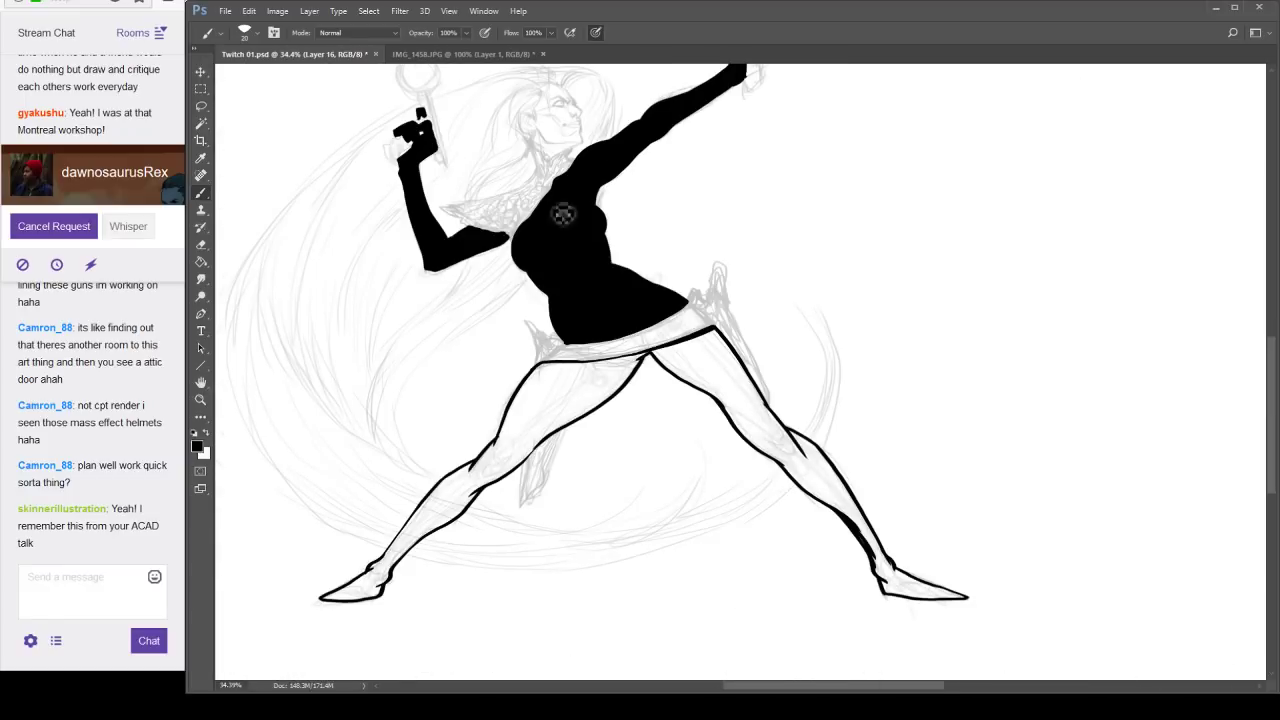
Select the figure along its inked outlines with the Magic Wand and modify the selection to prepare the leg fill.
click(201, 123)
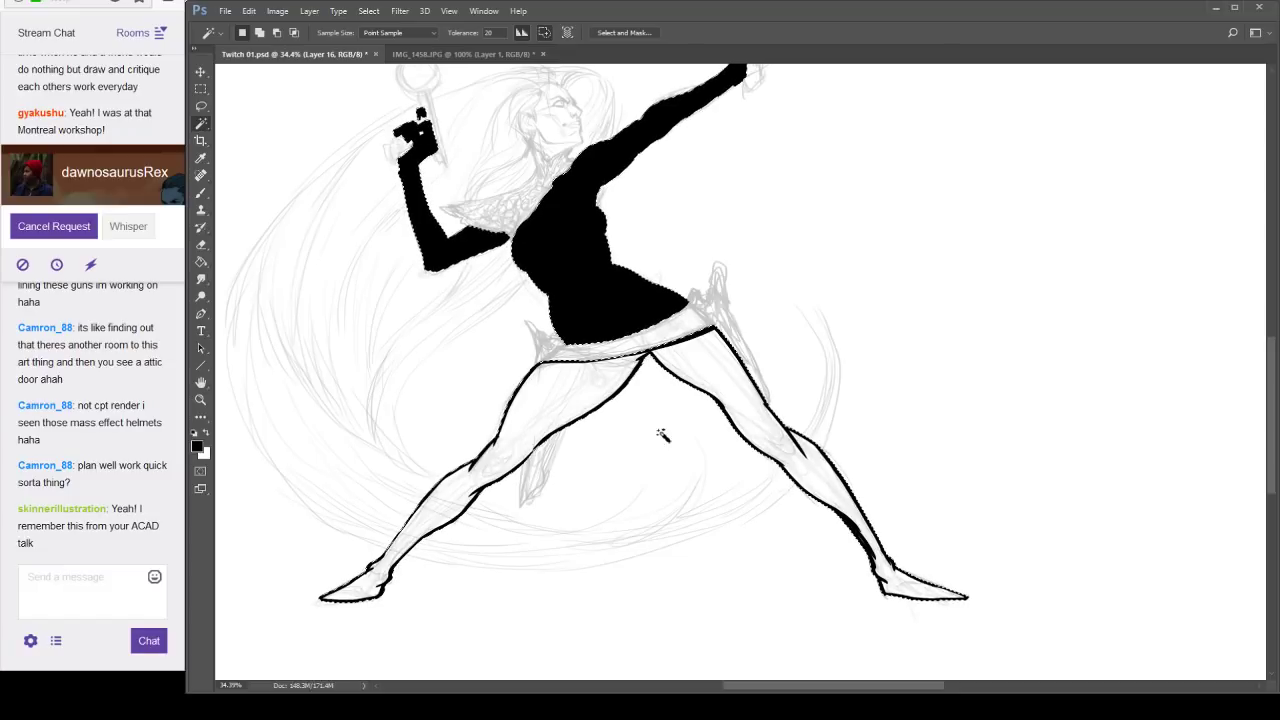
click(372, 13)
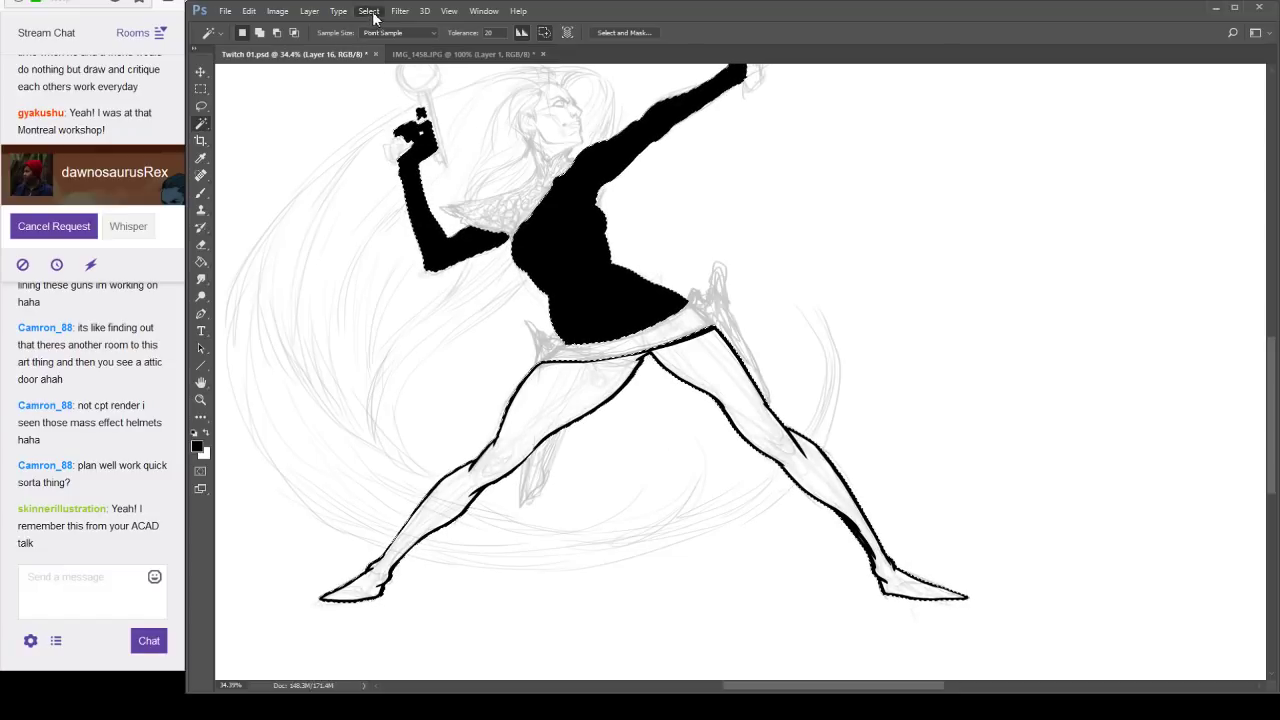
click(293, 270)
click(1044, 229)
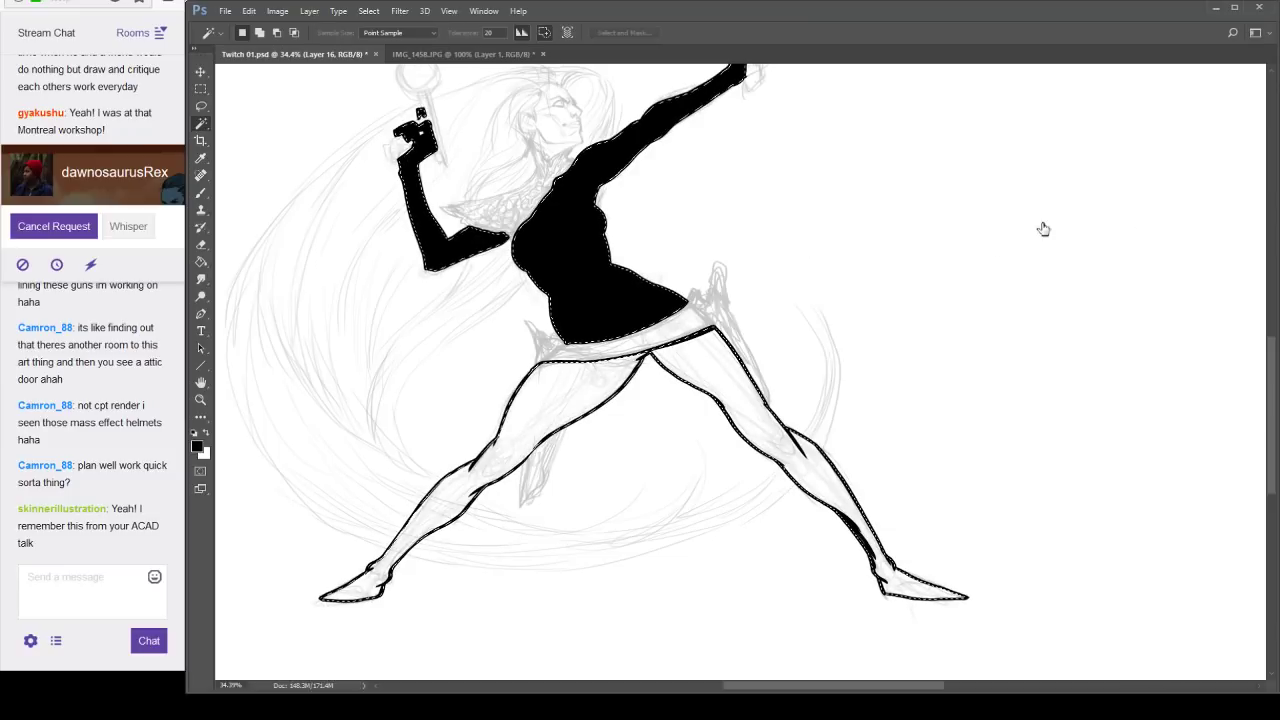
Fill both selected legs solid black with a large 900 px brush on Layer 17, and deselect.
click(201, 209)
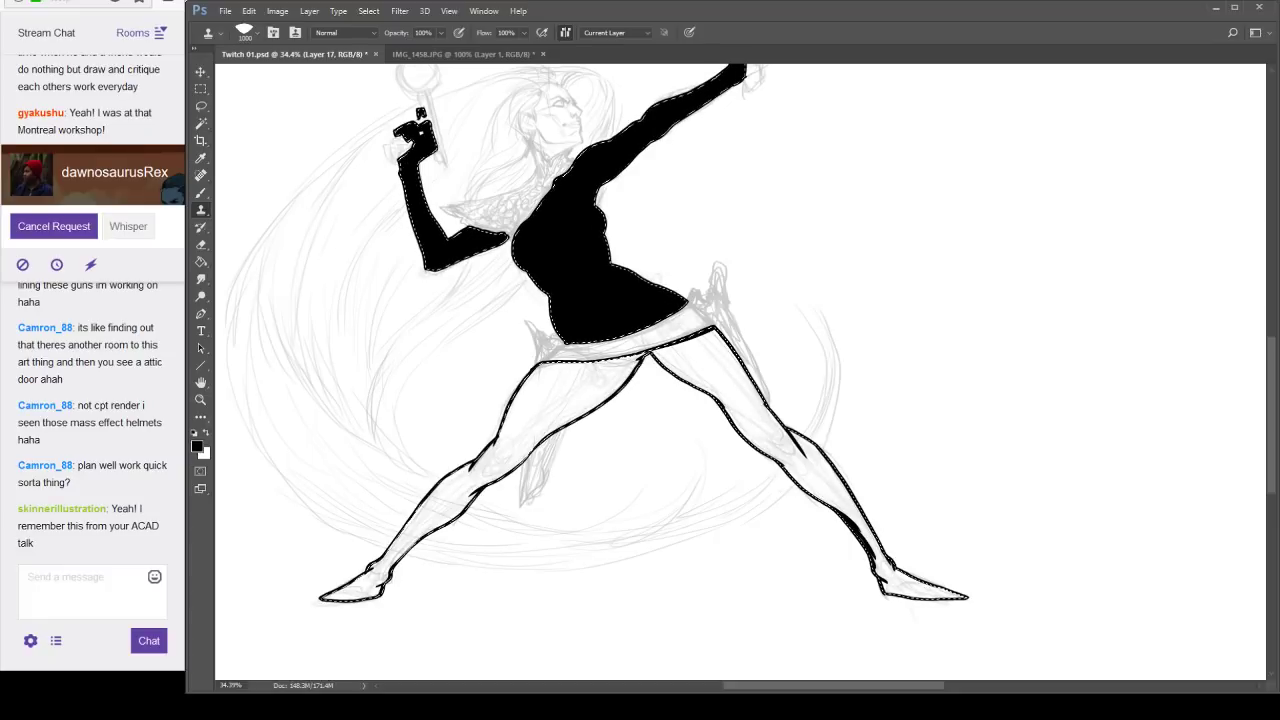
click(200, 195)
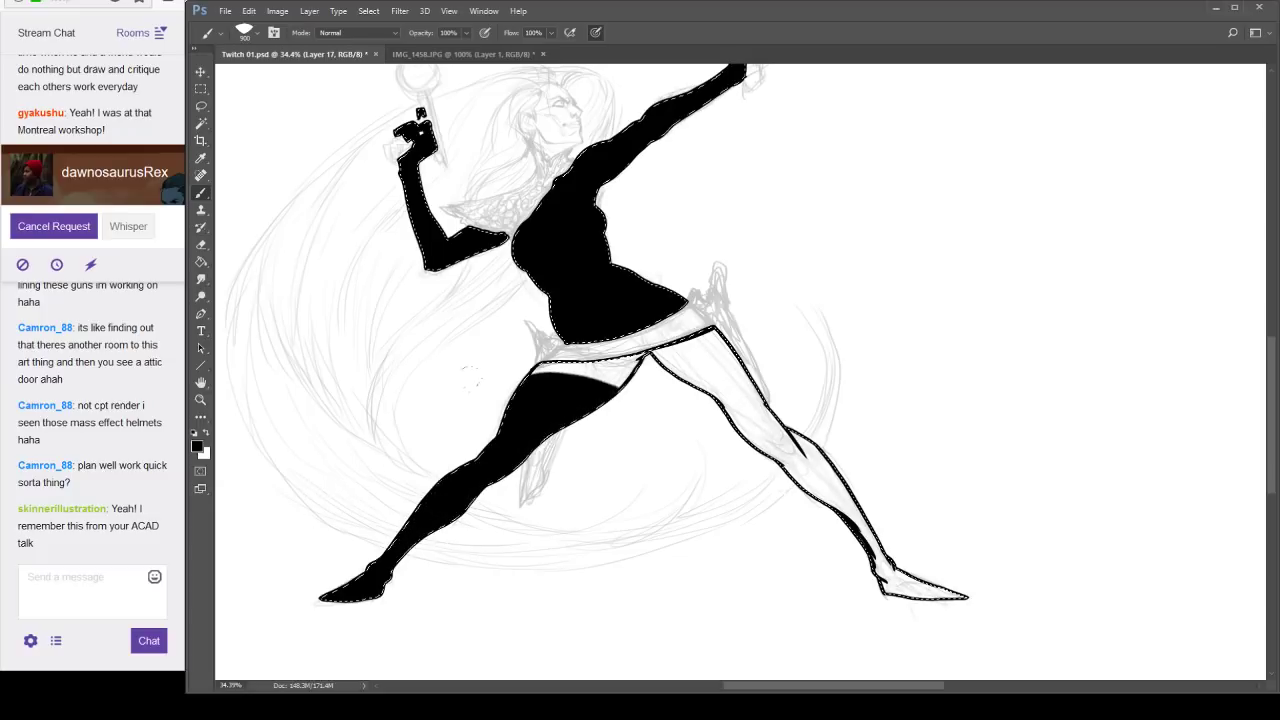
drag(468, 376, 700, 366)
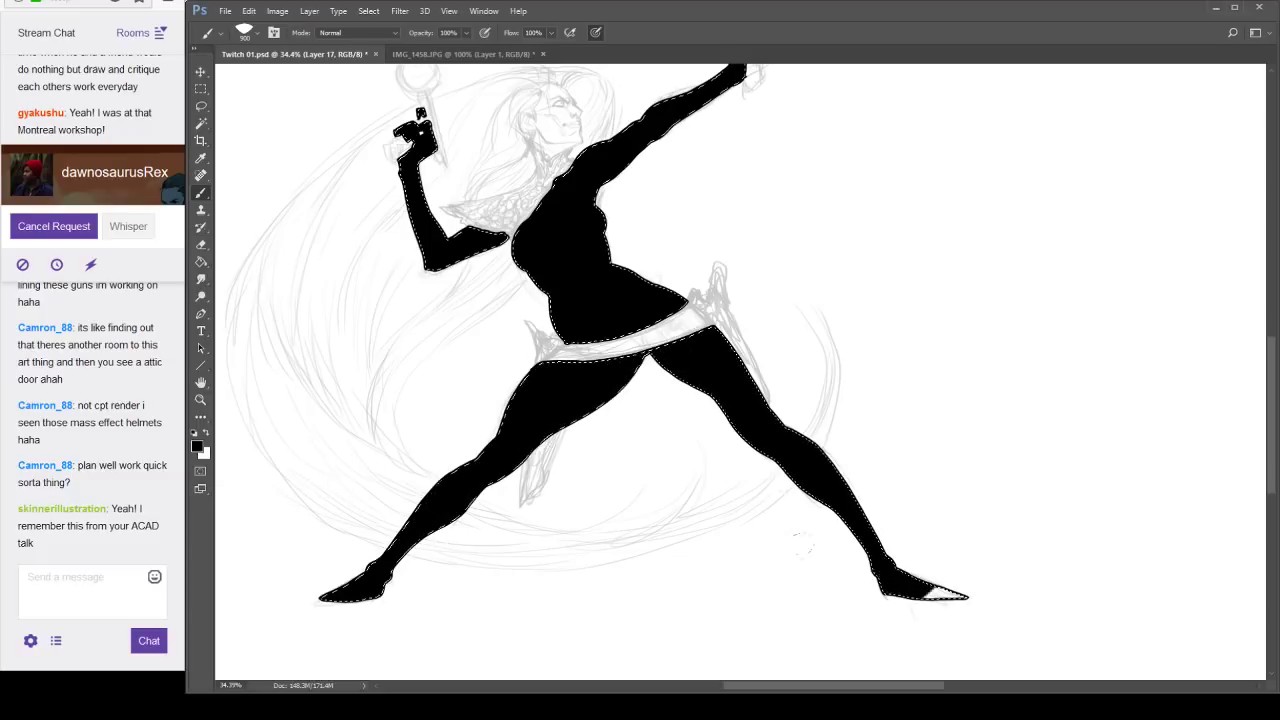
key(ctrl+d)
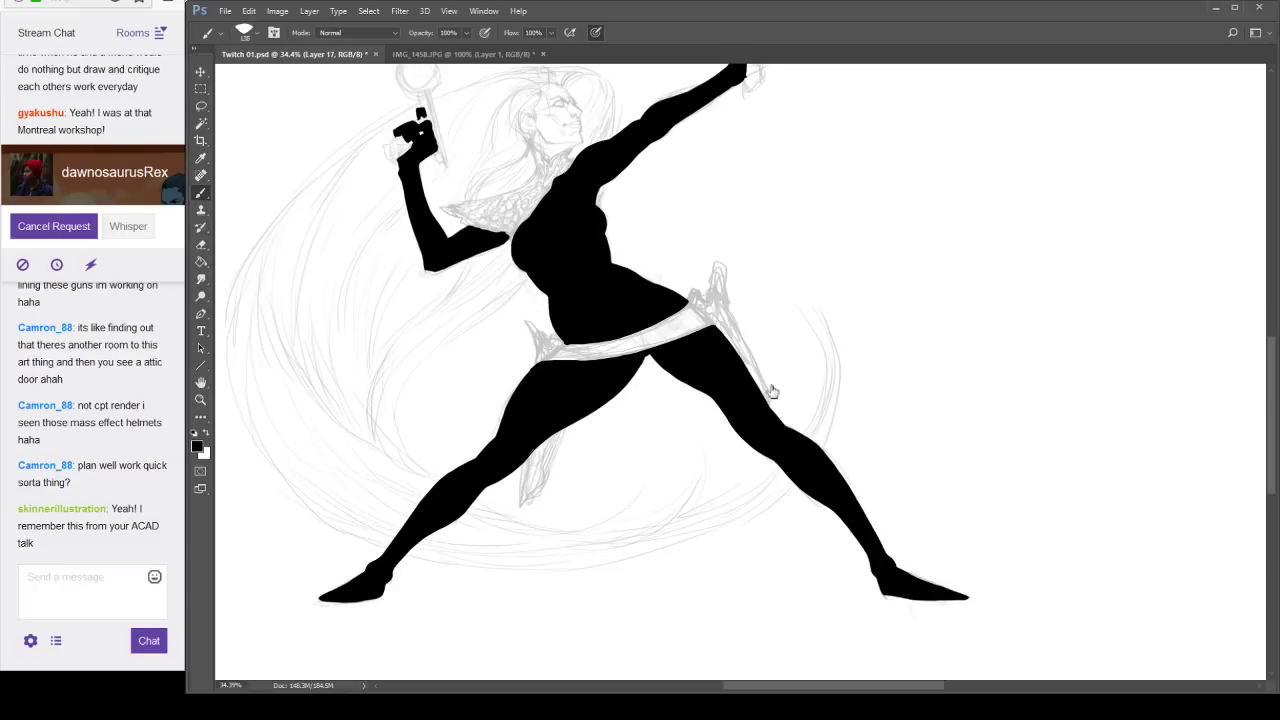
Merge the black leg fill down into Layer 16 with the rest of the silhouette.
click(1113, 209)
click(1119, 208)
key(ctrl+z)
key(ctrl+z)
scroll(946, 323, up, 2)
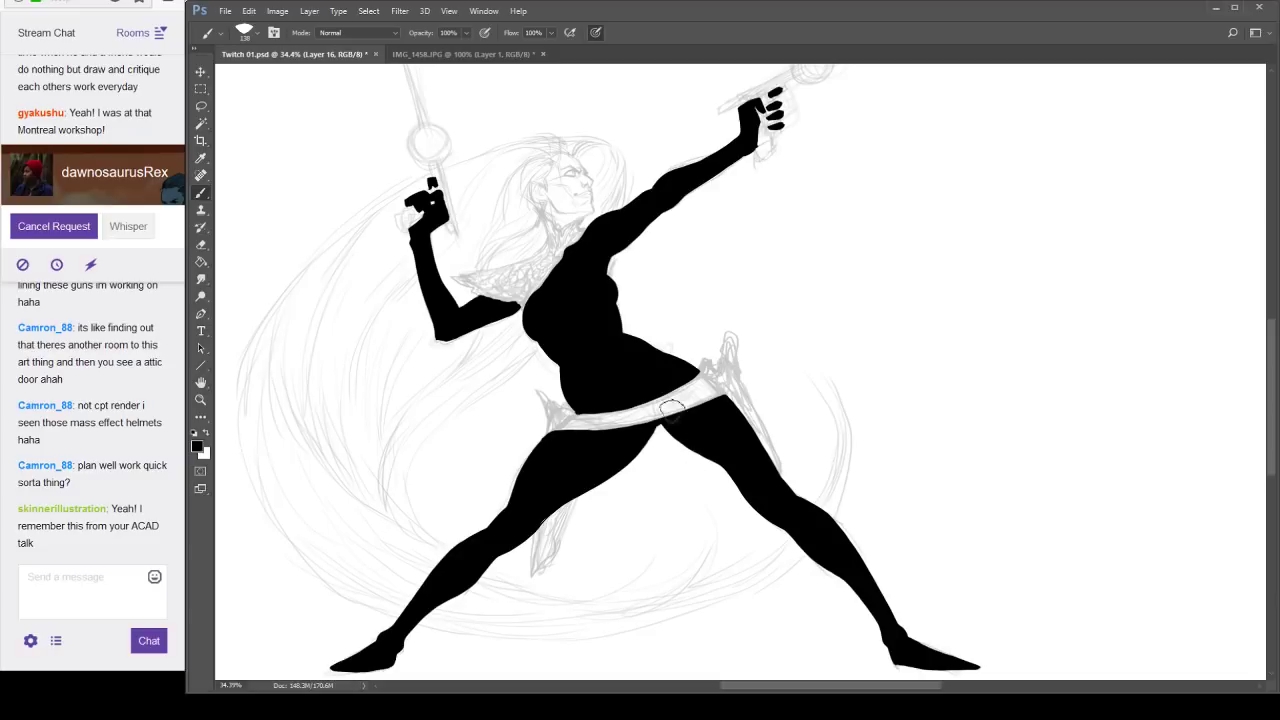
Raise and smooth the black upper edge of the rear thigh along the belt with a 45 px brush.
ctrl+click(665, 466)
ctrl+click(665, 465)
drag(663, 460, 773, 407)
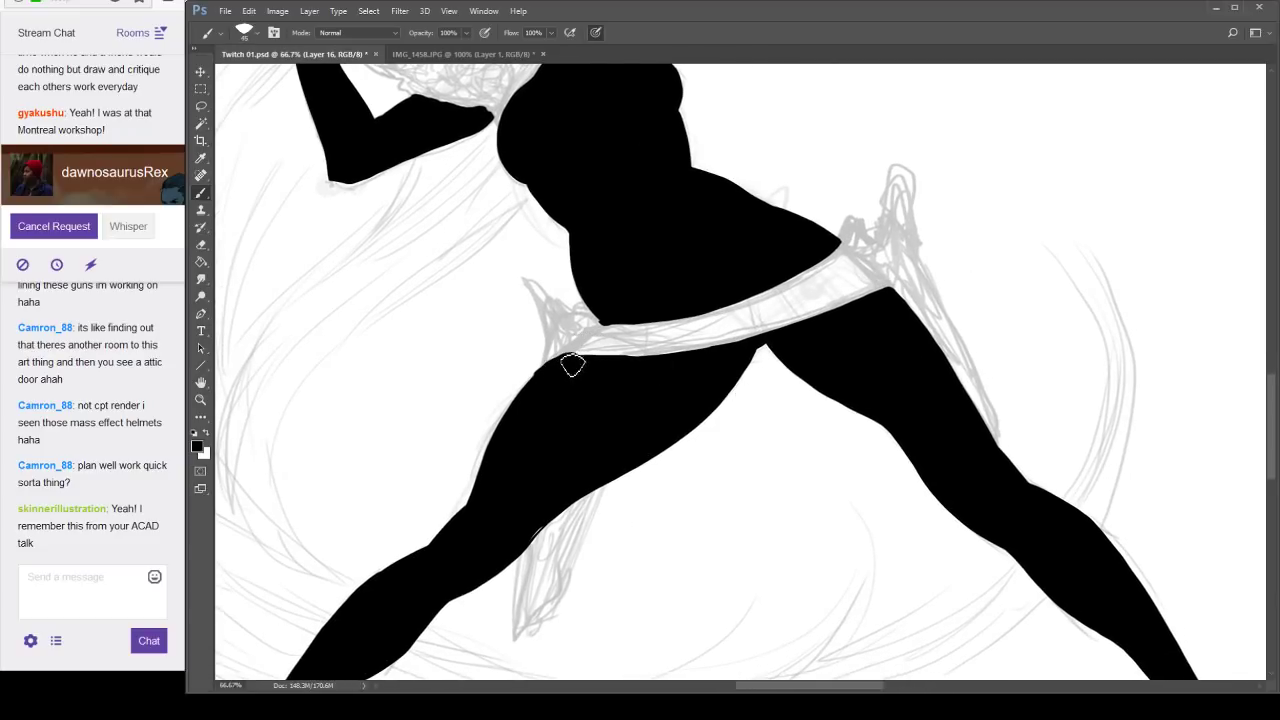
mouse_move(561, 370)
mouse_down()
mouse_move(663, 365)
mouse_move(584, 361)
mouse_move(777, 346)
mouse_up()
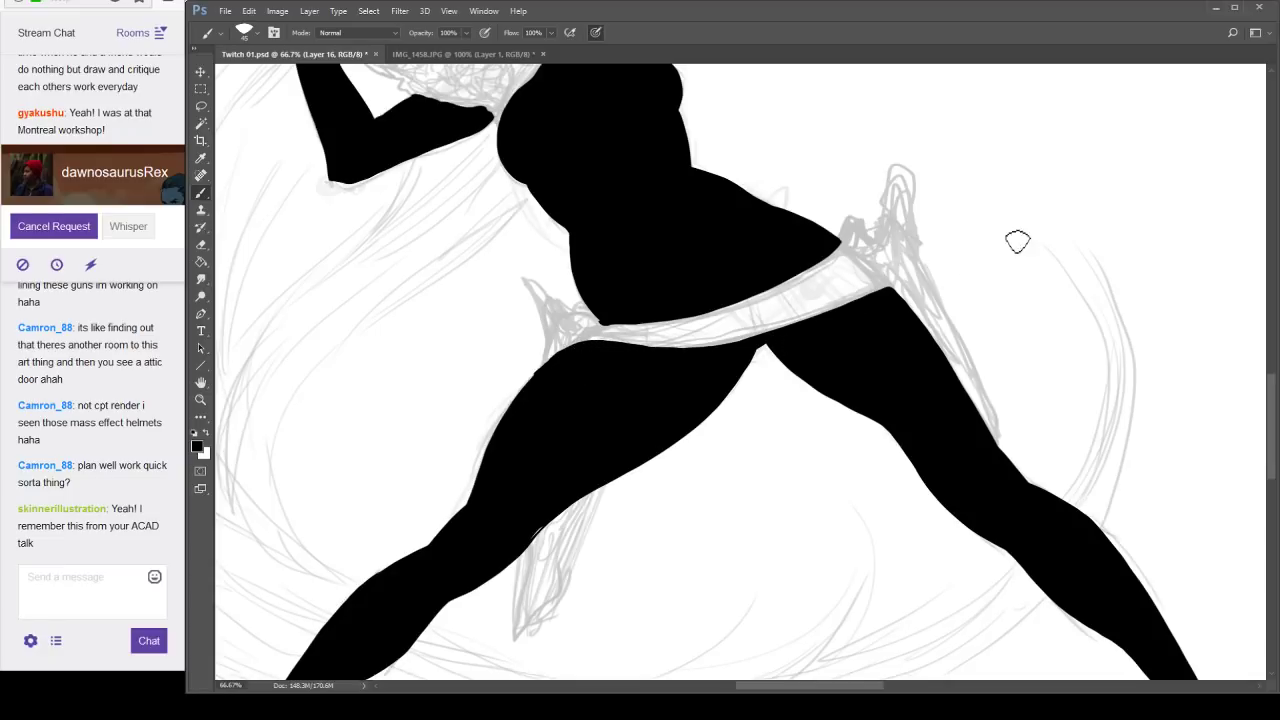
Consolidate the silhouette layers and toggle their visibility to compare the black figure with the rough sketch.
alt+click(903, 335)
alt+click(903, 333)
drag(1010, 272, 897, 361)
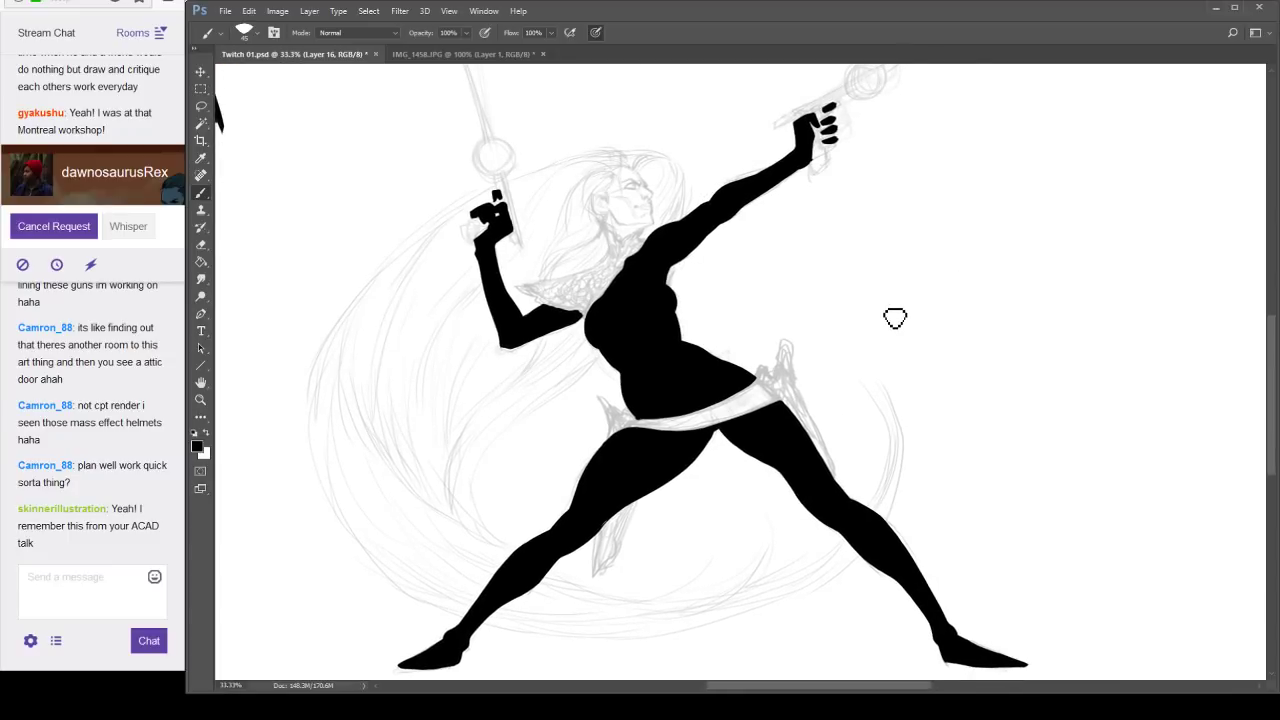
click(1111, 210)
click(1111, 210)
click(1113, 199)
click(1113, 199)
click(1178, 199)
drag(980, 299, 974, 314)
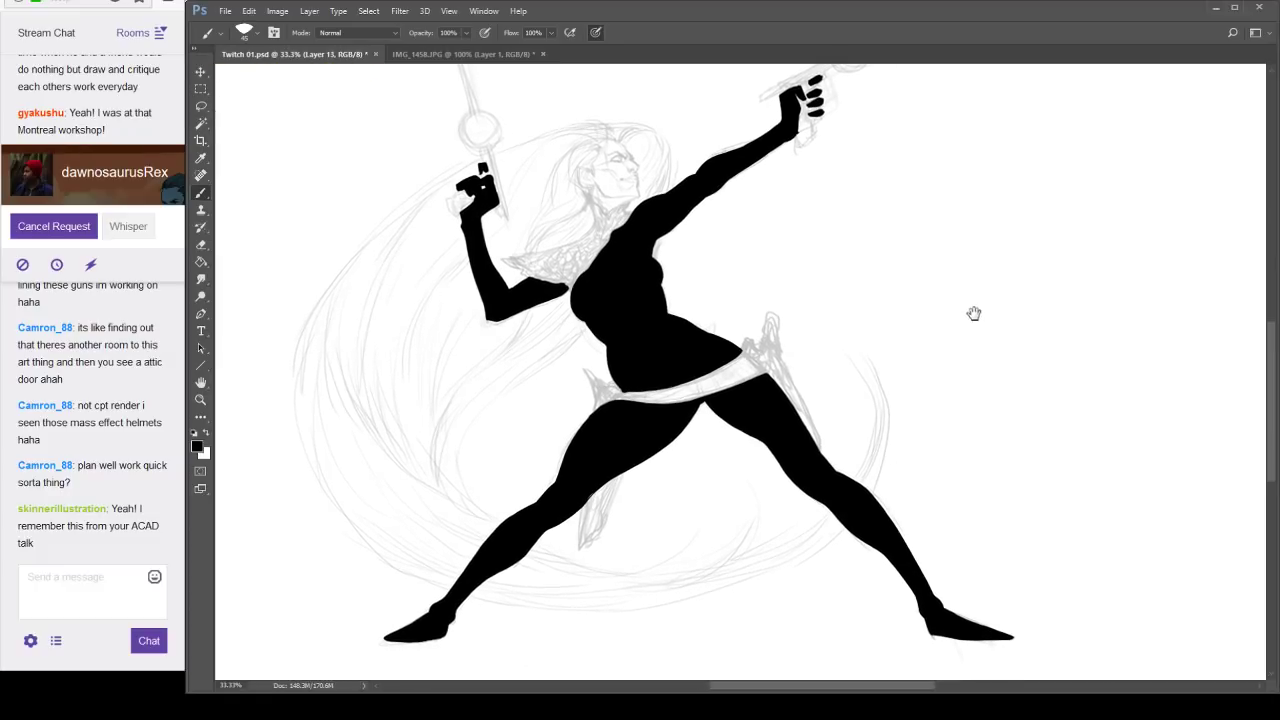
click(1115, 192)
click(1113, 191)
click(1113, 188)
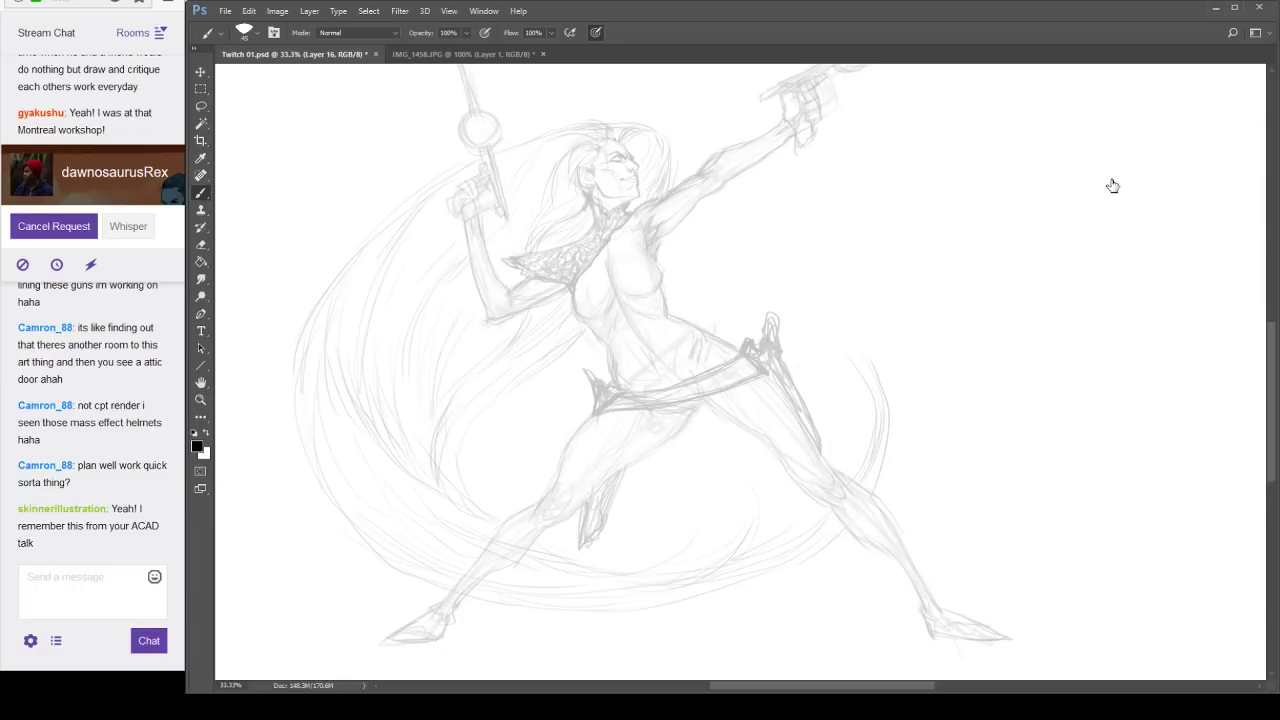
click(1112, 187)
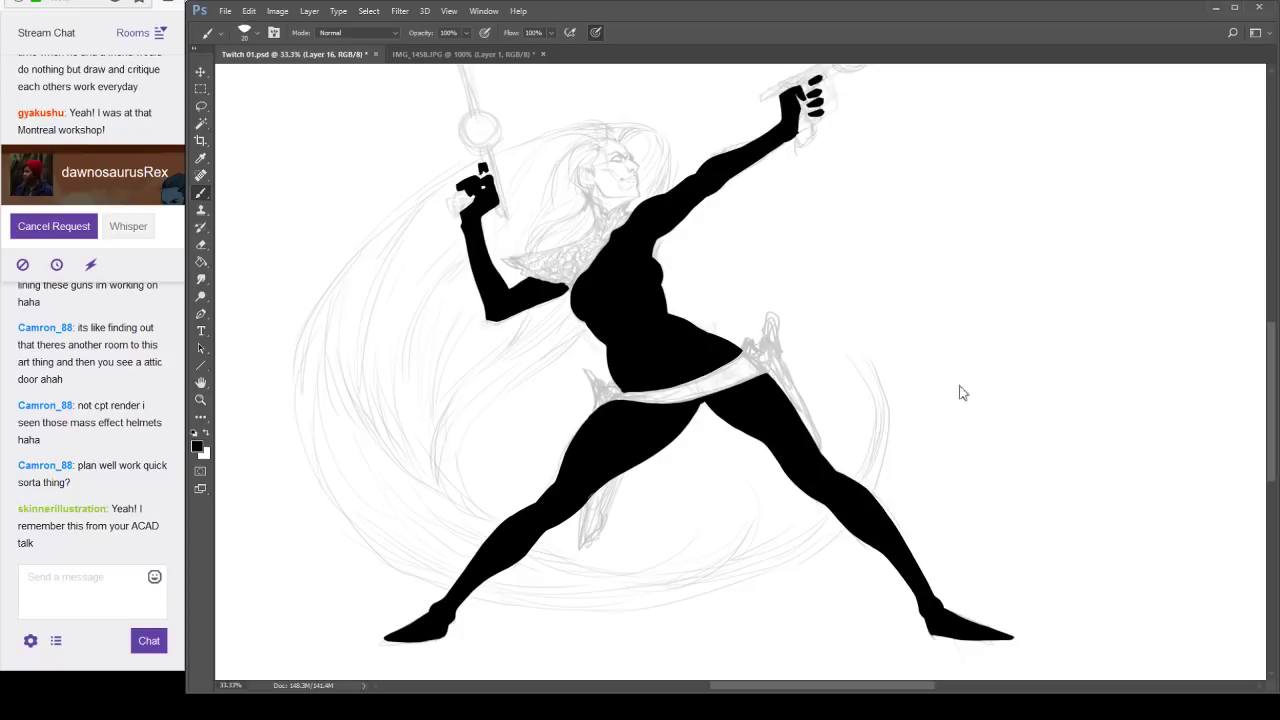
click(1114, 193)
click(1112, 191)
Ink the character's eyebrow as a thick angled stroke tapering at its outer end, using a smaller brush.
ctrl+click(641, 167)
ctrl+click(641, 167)
ctrl+click(641, 167)
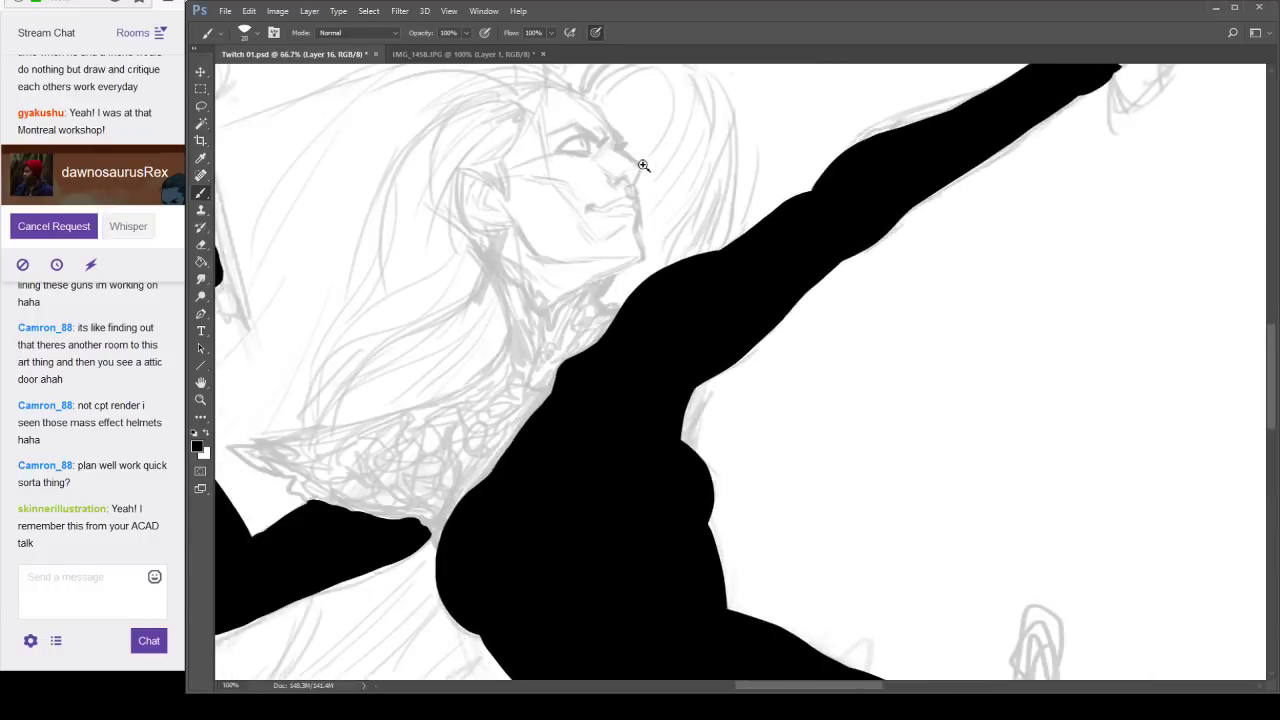
ctrl+click(641, 167)
drag(641, 167, 847, 339)
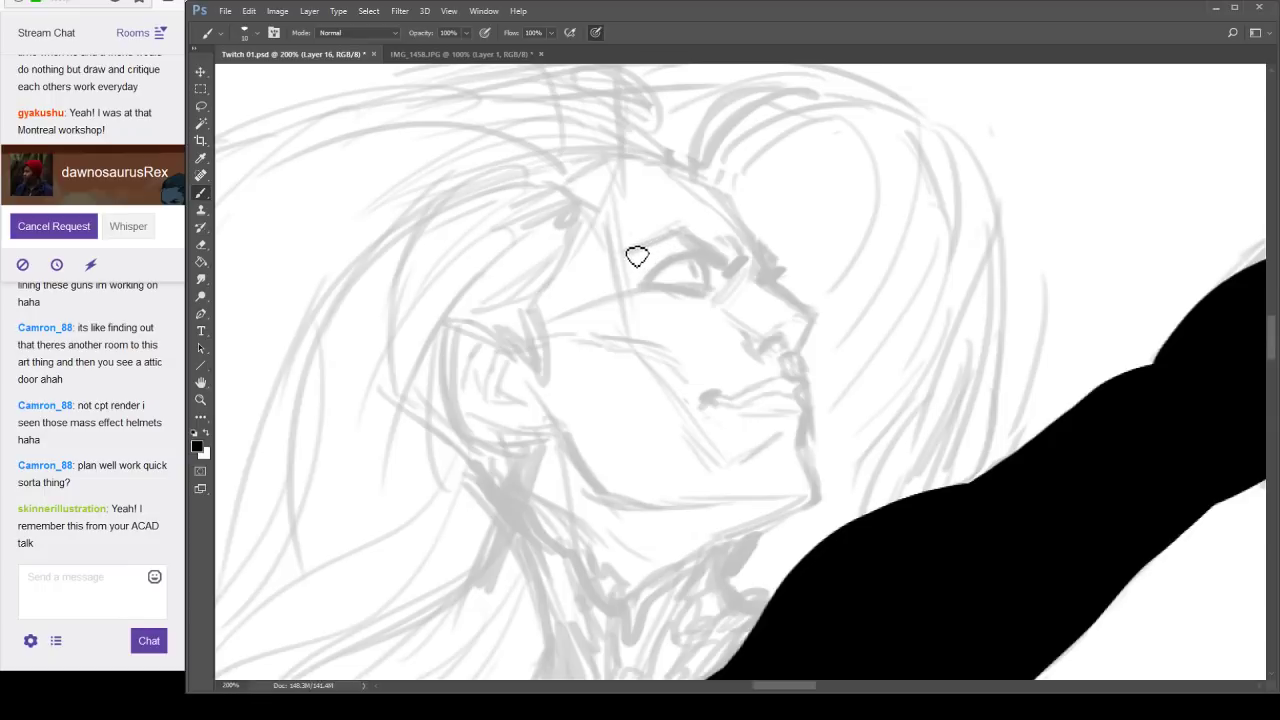
mouse_move(626, 248)
mouse_down()
mouse_move(685, 231)
mouse_move(674, 237)
mouse_move(702, 262)
mouse_move(749, 266)
mouse_up()
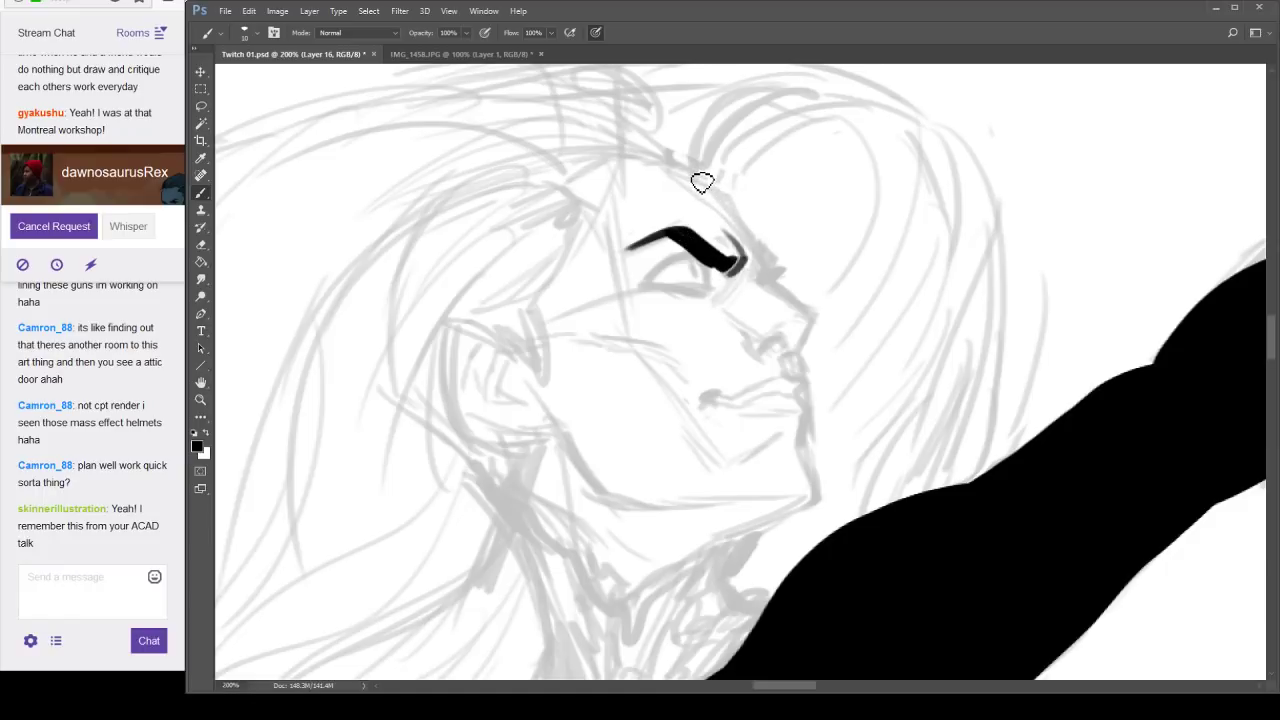
Ink the forehead and nose profile with the nostril, outline the eye, and accent the far brow.
mouse_move(692, 172)
mouse_down()
mouse_move(777, 280)
mouse_move(781, 268)
mouse_move(773, 288)
mouse_move(789, 275)
mouse_move(797, 313)
mouse_move(817, 325)
mouse_move(806, 357)
mouse_move(786, 345)
mouse_move(755, 357)
mouse_move(745, 343)
mouse_move(791, 348)
mouse_move(749, 343)
mouse_move(796, 324)
mouse_up()
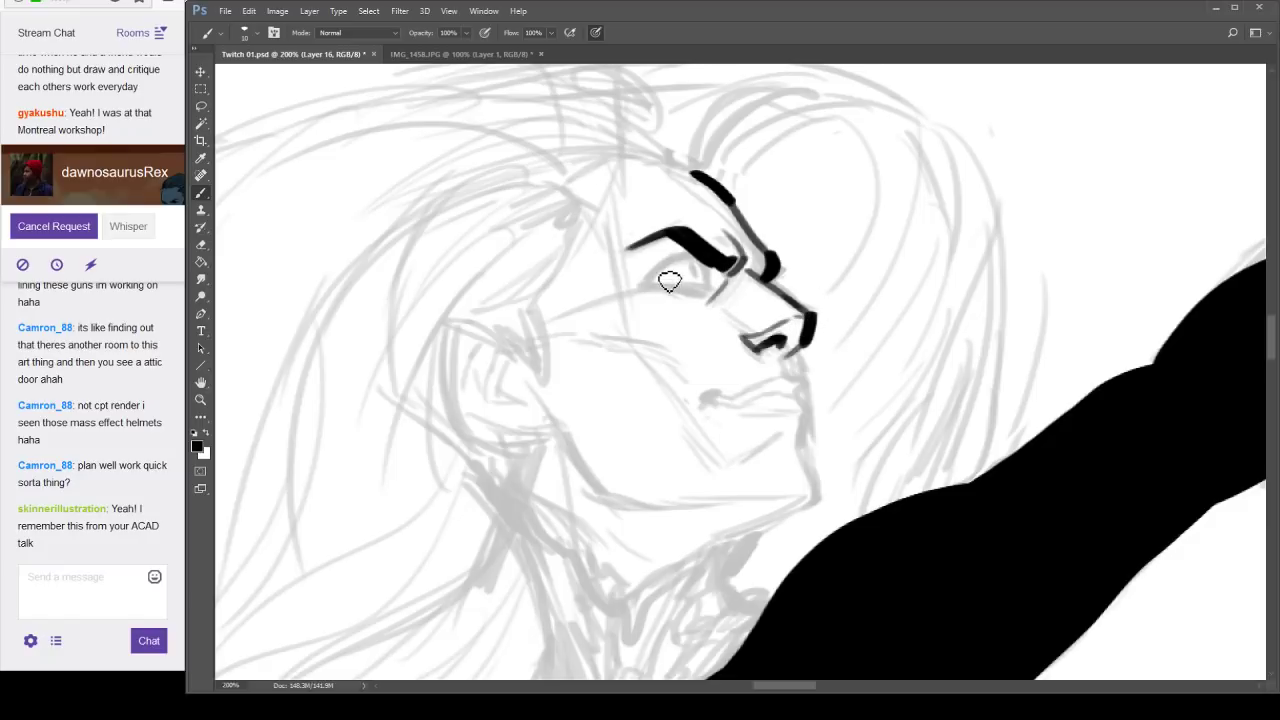
mouse_move(652, 291)
mouse_down()
mouse_move(688, 262)
mouse_move(700, 286)
mouse_move(650, 286)
mouse_move(709, 263)
mouse_up()
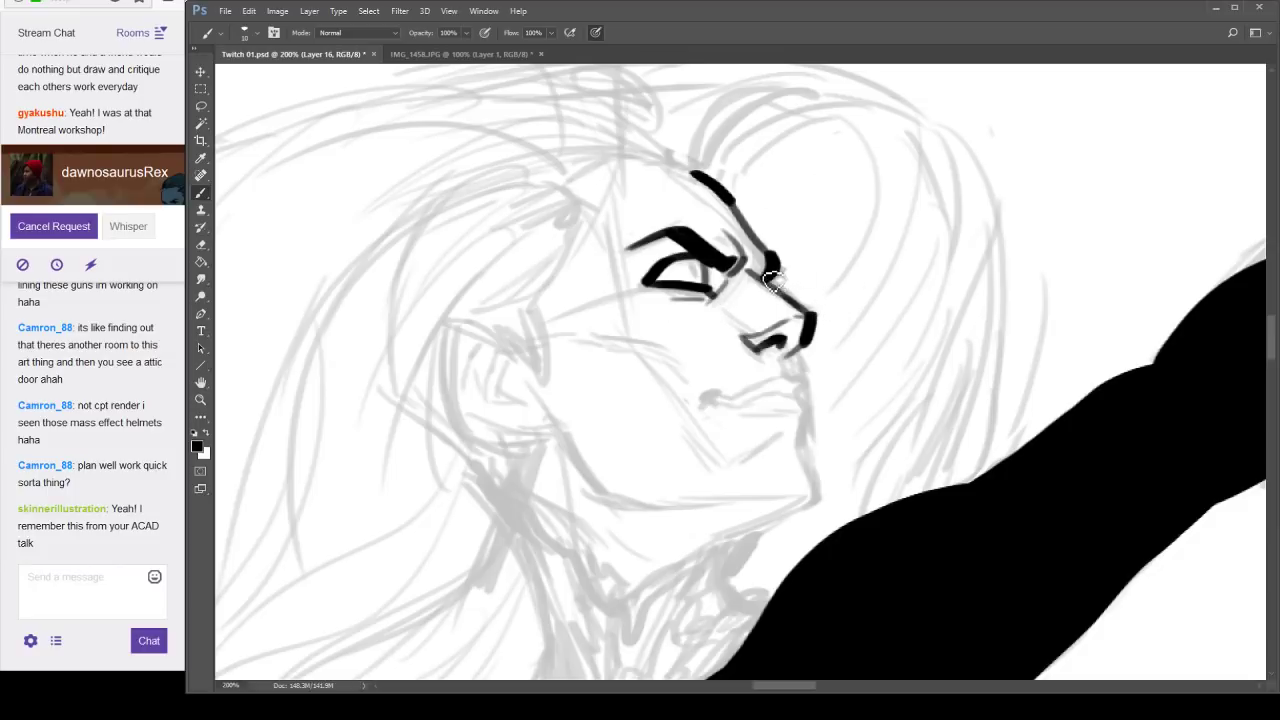
mouse_move(892, 398)
mouse_down()
mouse_move(870, 309)
mouse_move(870, 320)
mouse_up()
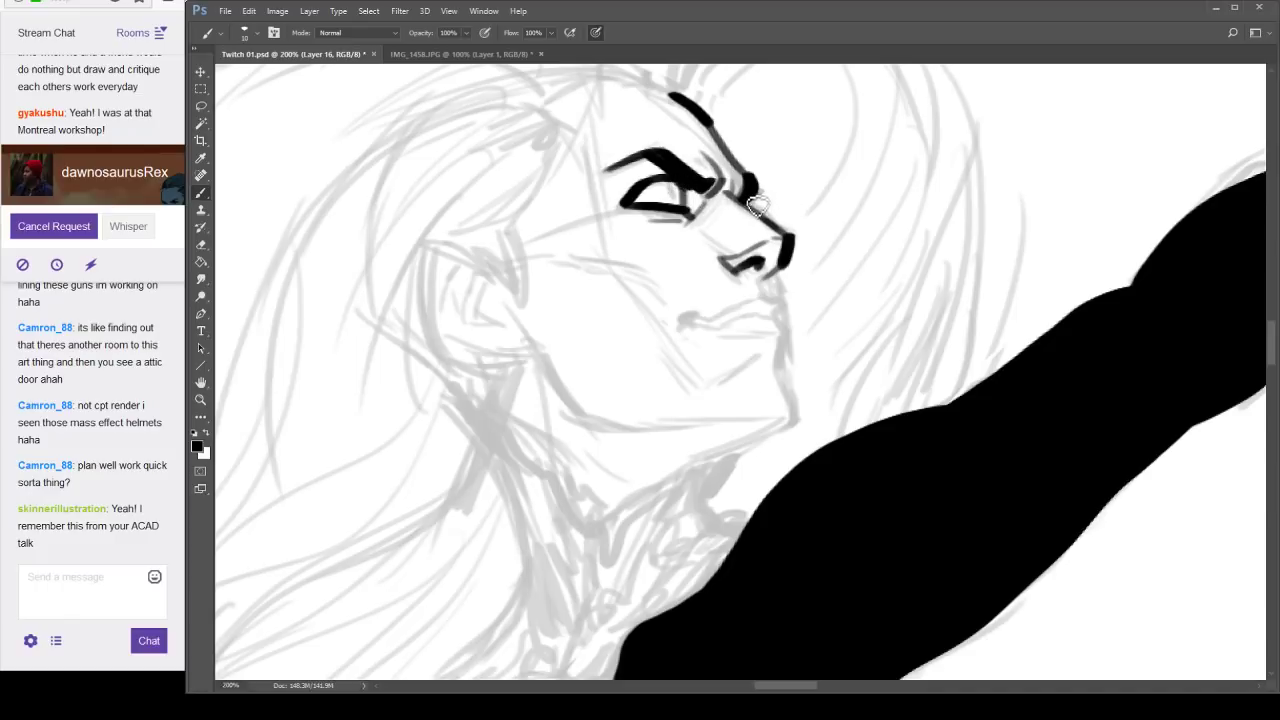
drag(749, 198, 768, 193)
Ink the lips and the profile below the mouth, and add a short crease under the lower lip.
drag(886, 340, 858, 340)
mouse_move(735, 284)
mouse_down()
mouse_move(756, 305)
mouse_move(690, 321)
mouse_move(756, 312)
mouse_move(765, 347)
mouse_up()
mouse_move(749, 275)
mouse_down()
mouse_move(767, 371)
mouse_move(668, 392)
mouse_up()
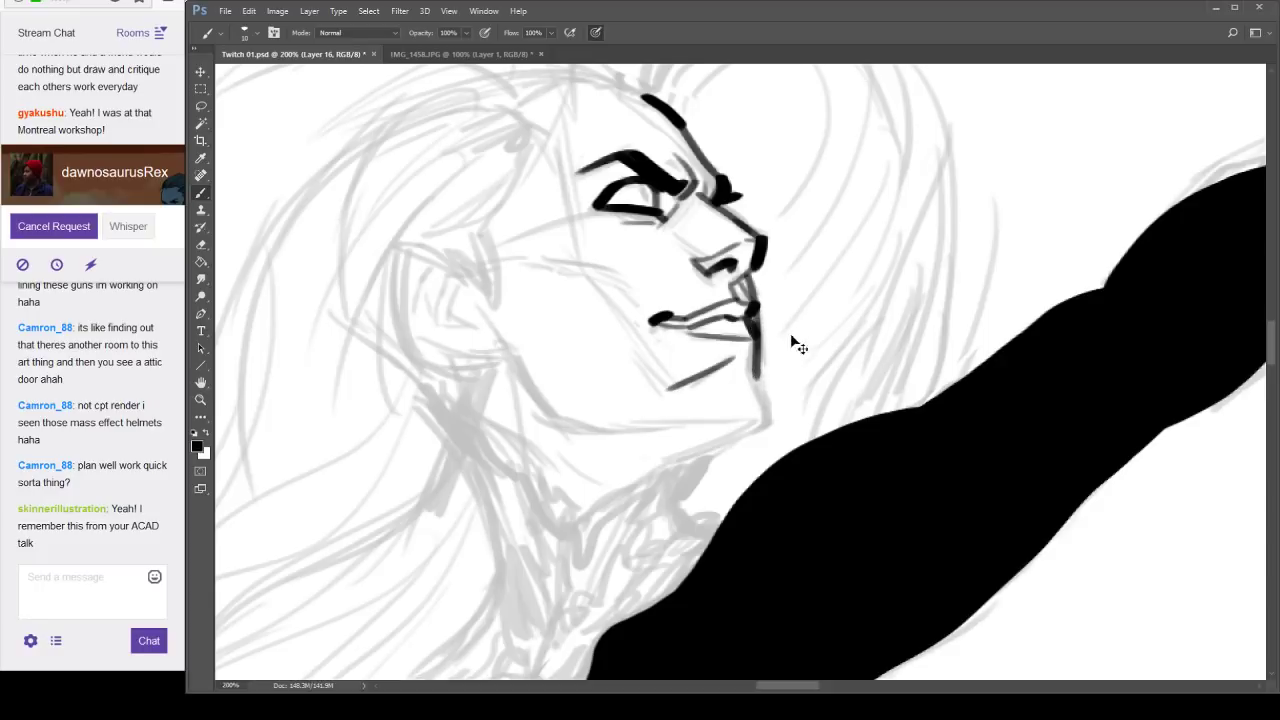
key(ctrl+z)
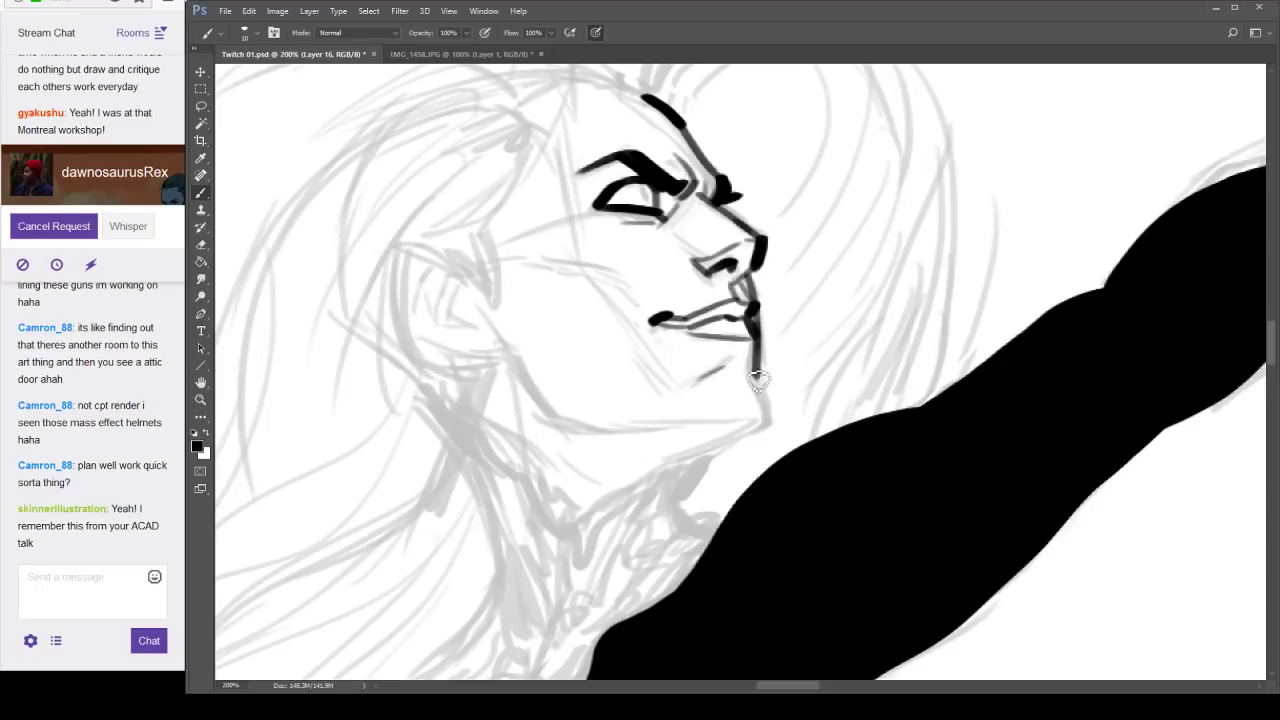
Ink the chin profile from below the lips around to the underside of the jaw.
drag(757, 378, 775, 426)
key(ctrl+z)
drag(757, 378, 786, 428)
key(ctrl+z)
mouse_move(760, 380)
mouse_down()
mouse_move(775, 420)
mouse_move(764, 449)
mouse_move(773, 432)
mouse_move(652, 462)
mouse_up()
mouse_move(873, 307)
mouse_down()
mouse_move(889, 380)
mouse_move(899, 376)
mouse_up()
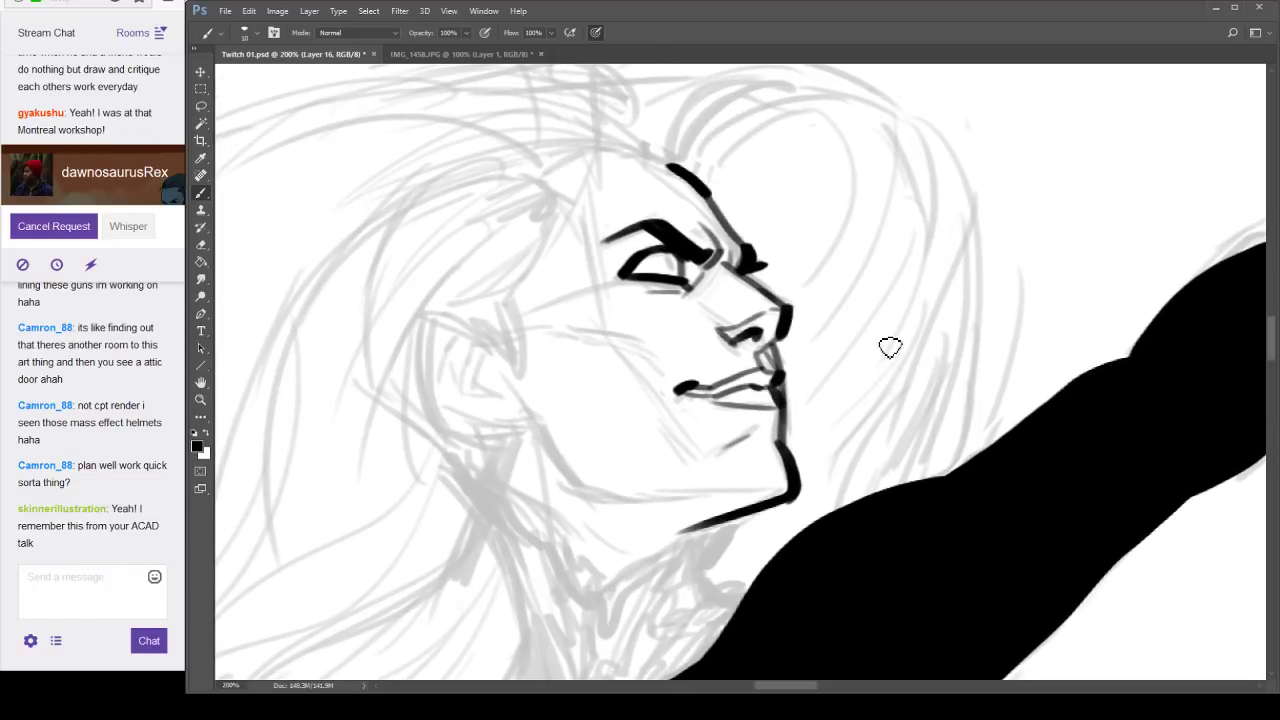
Ink the jawline from below the ear toward the chin and add the pupil inside the eye.
mouse_move(533, 430)
mouse_down()
mouse_move(591, 494)
mouse_move(655, 492)
mouse_up()
key(ctrl+z)
drag(573, 481, 680, 499)
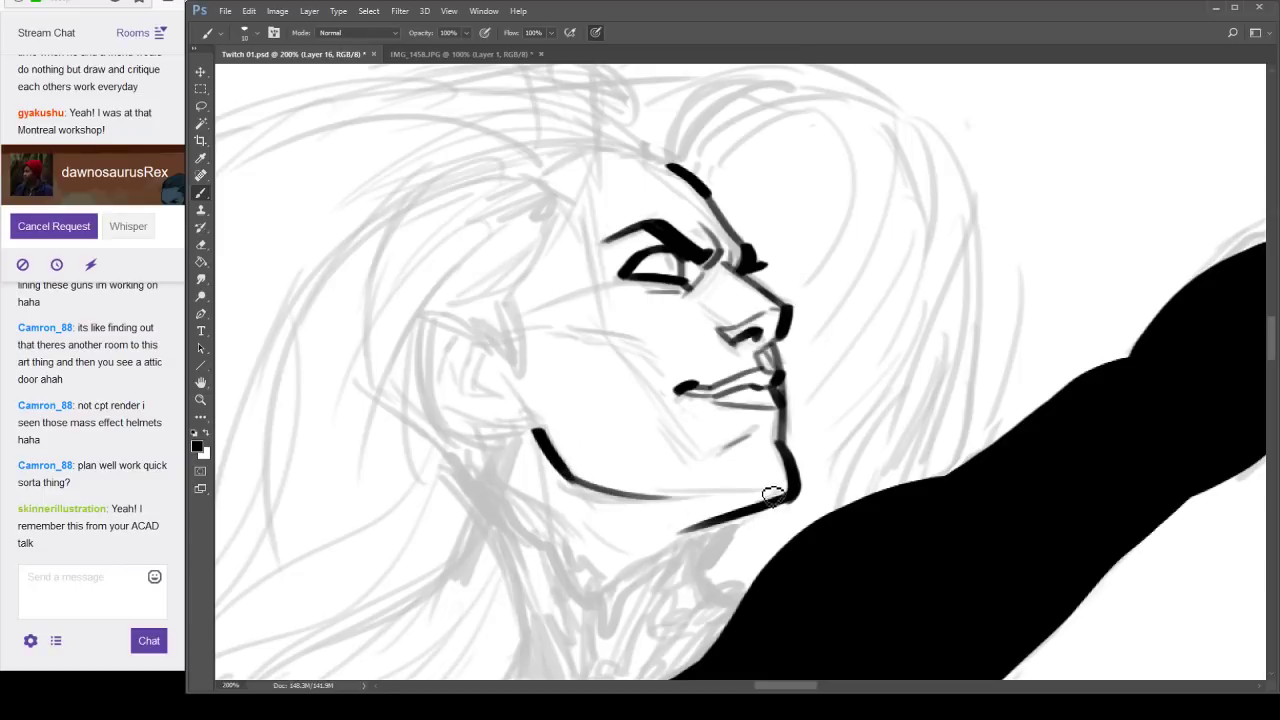
drag(776, 332, 795, 304)
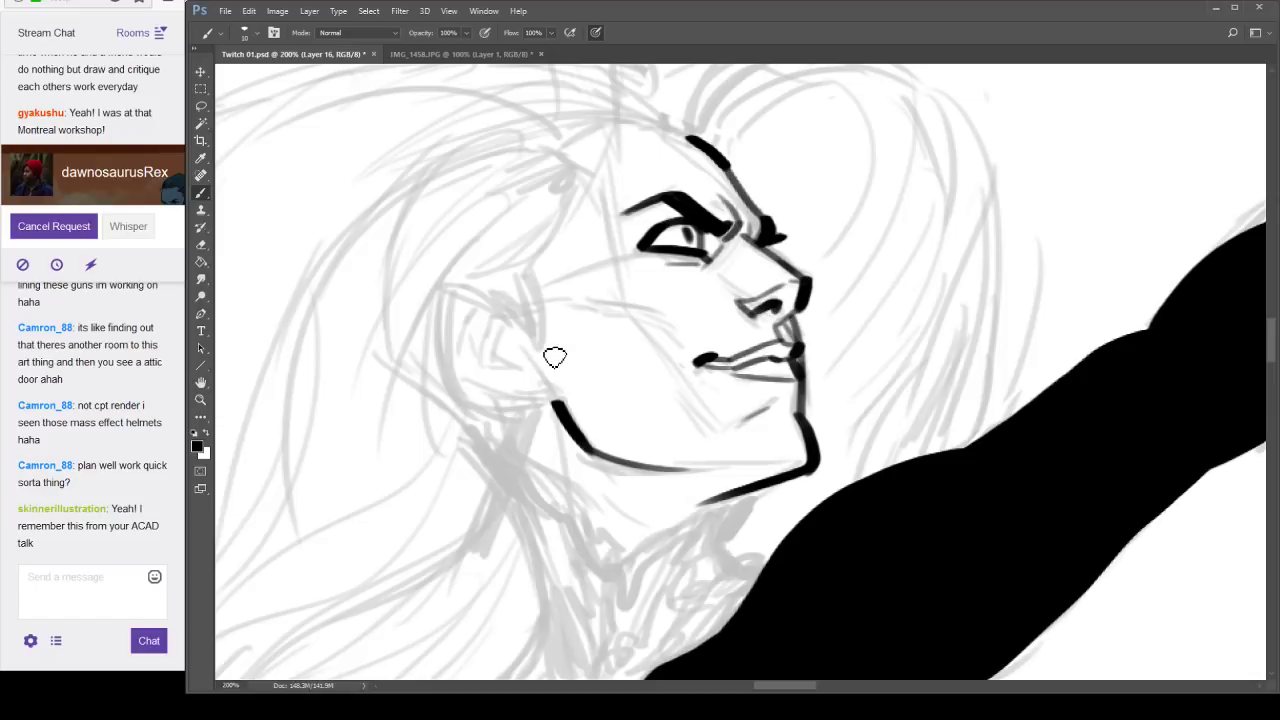
Ink the pointed shape at the front of the ear and the jagged hairline rising above it.
mouse_move(506, 311)
mouse_down()
mouse_move(537, 280)
mouse_move(495, 297)
mouse_move(542, 263)
mouse_move(540, 340)
mouse_up()
scroll(636, 163, up, 3)
mouse_move(532, 445)
mouse_down()
mouse_move(580, 349)
mouse_move(573, 318)
mouse_up()
key(ctrl+z)
mouse_move(597, 363)
mouse_down()
mouse_move(609, 343)
mouse_move(551, 249)
mouse_up()
Ink two long hair strands sweeping back over the ear, and outline the ear's lobe and inner fold.
drag(583, 190, 400, 466)
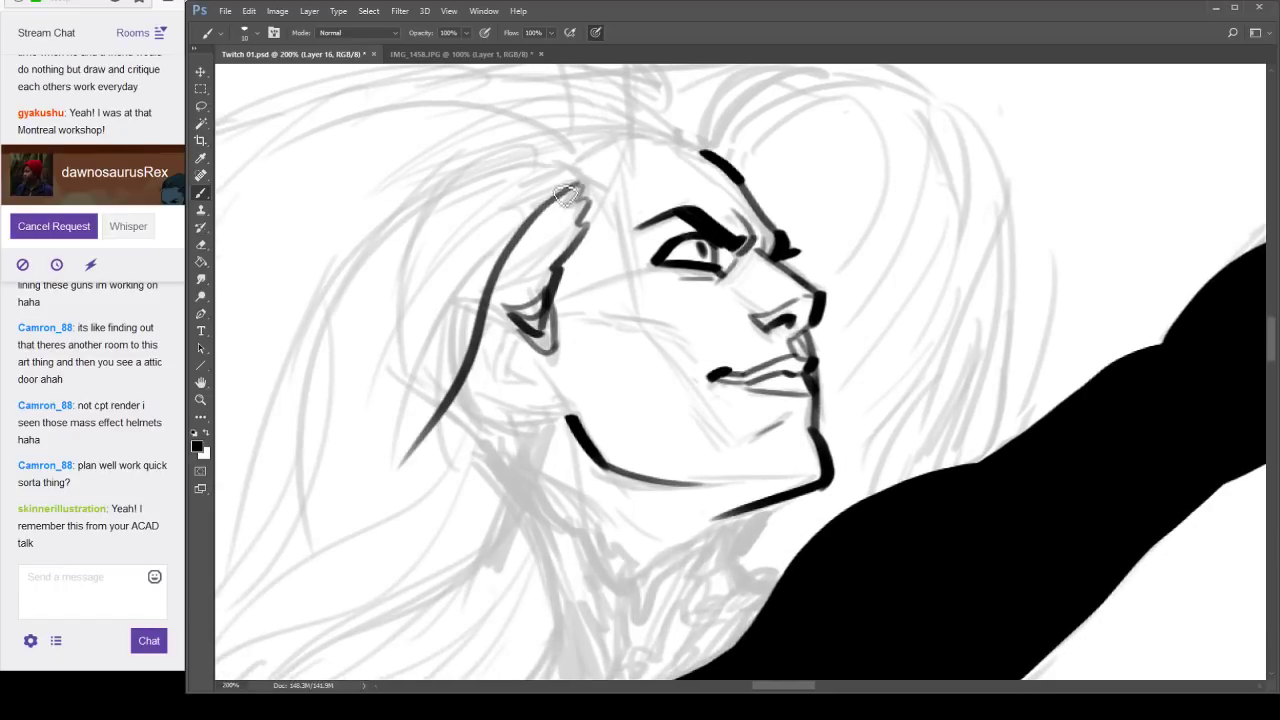
drag(566, 195, 368, 455)
drag(488, 297, 520, 342)
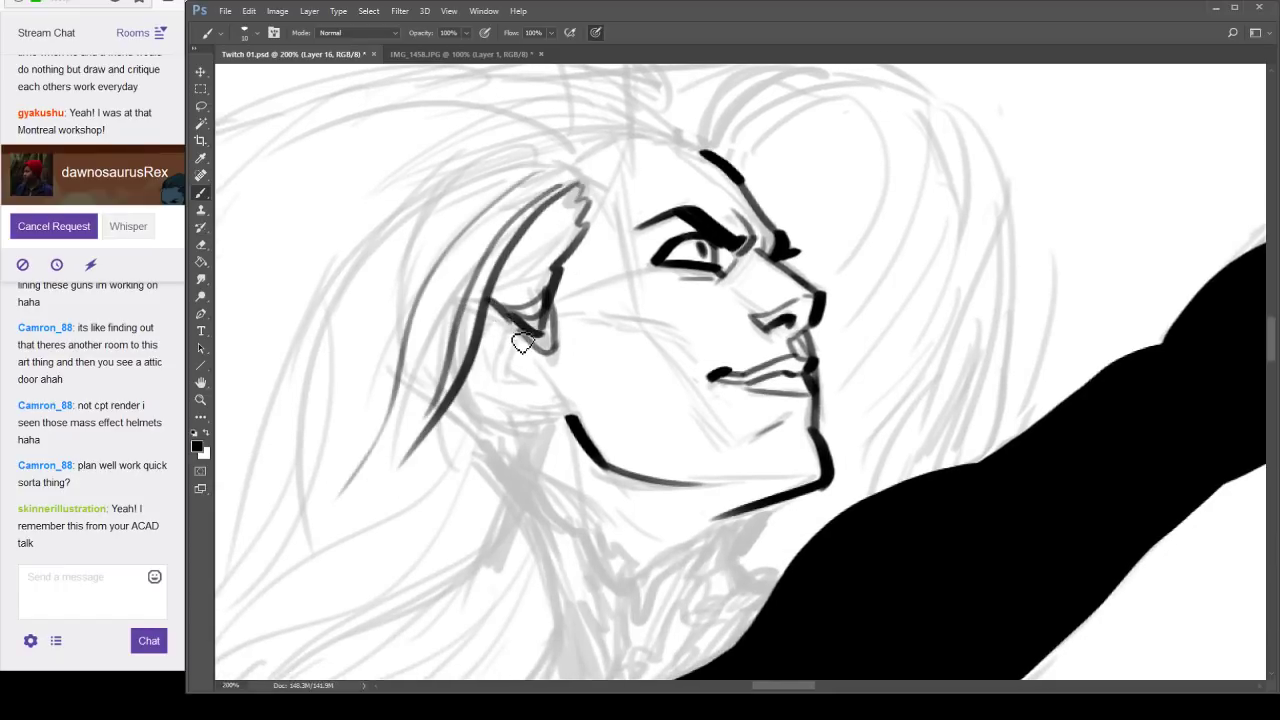
mouse_move(469, 388)
mouse_down()
mouse_move(484, 414)
mouse_move(574, 420)
mouse_up()
mouse_move(487, 314)
mouse_down()
mouse_move(513, 336)
mouse_move(531, 388)
mouse_move(506, 360)
mouse_move(491, 369)
mouse_up()
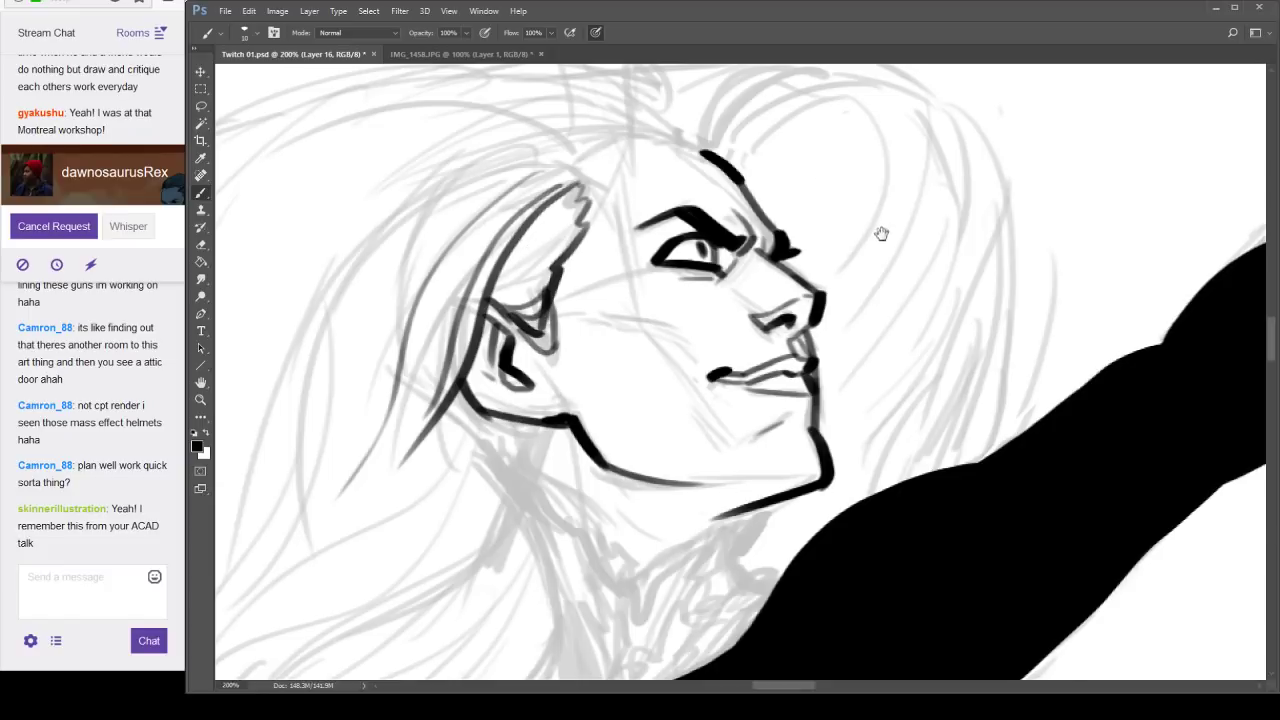
Ink the hairline from the temple across the top of the forehead to meet the brow profile.
drag(882, 234, 842, 322)
mouse_move(547, 309)
mouse_down()
mouse_move(480, 362)
mouse_move(478, 344)
mouse_up()
drag(846, 256, 786, 296)
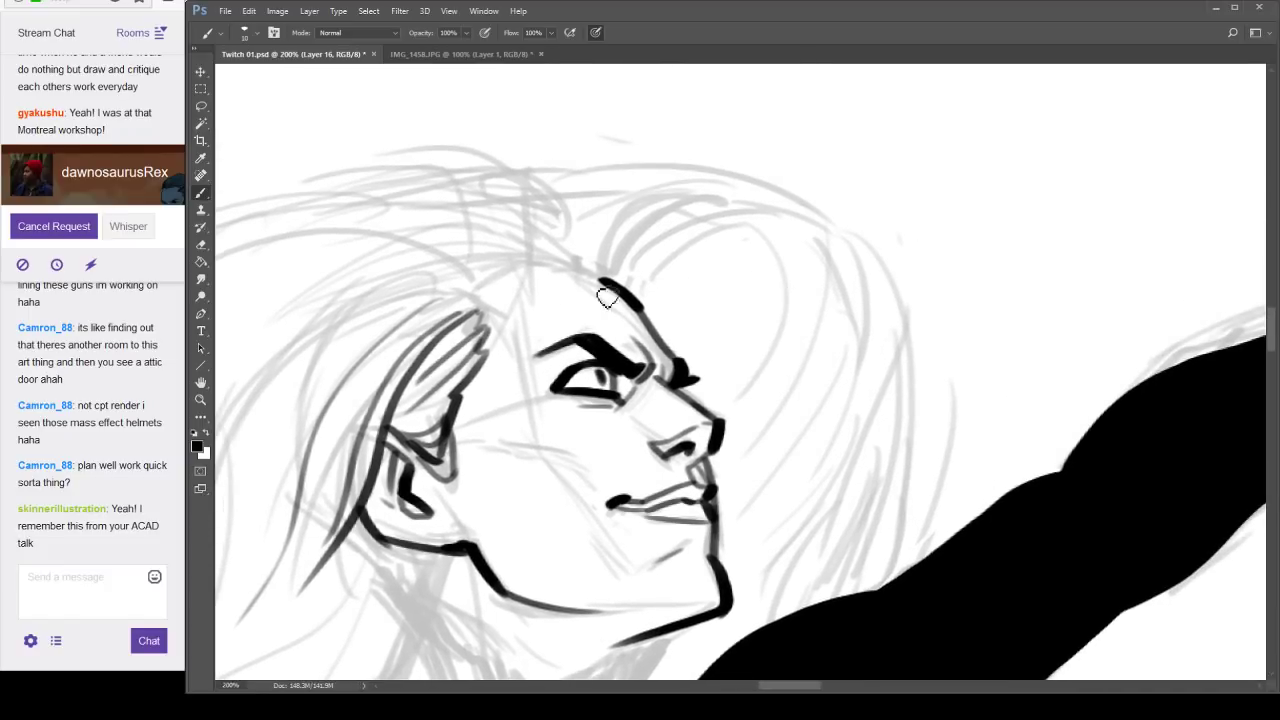
drag(472, 307, 628, 271)
drag(820, 314, 765, 323)
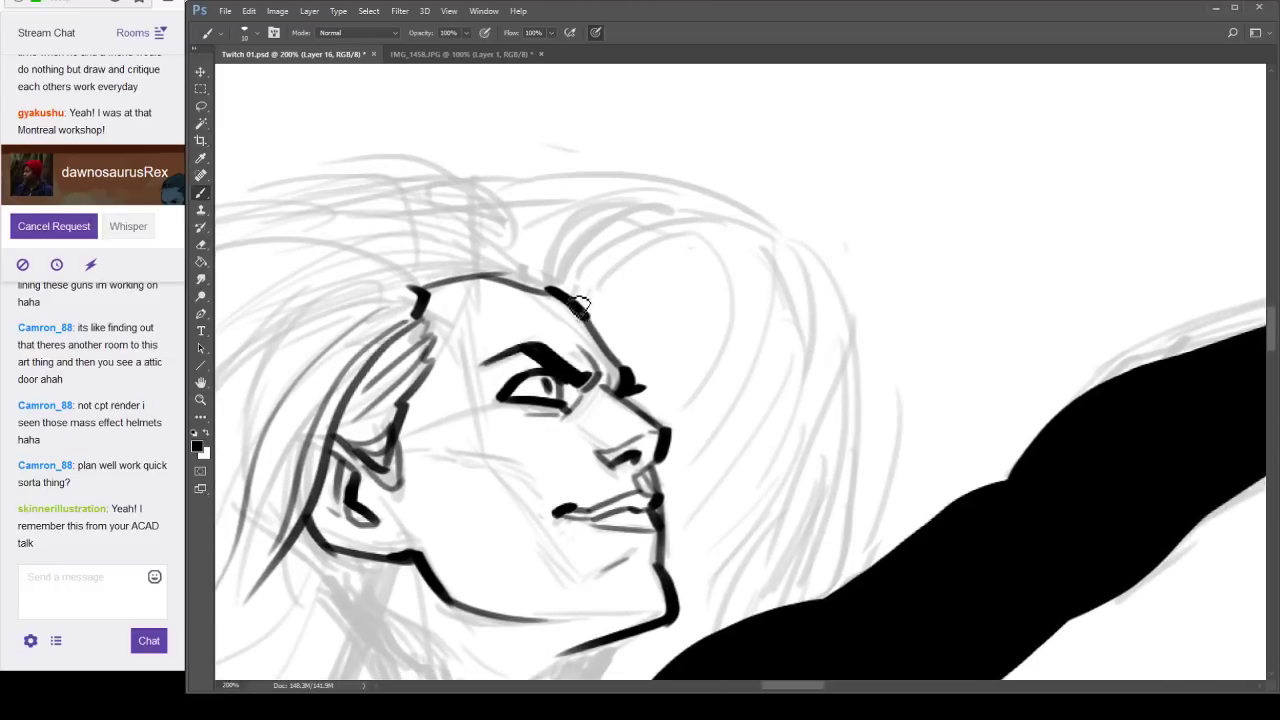
drag(578, 298, 632, 238)
key(ctrl+z)
Ink the neck lines below the ear and the loose hair strands sweeping back behind the neck.
drag(712, 344, 811, 263)
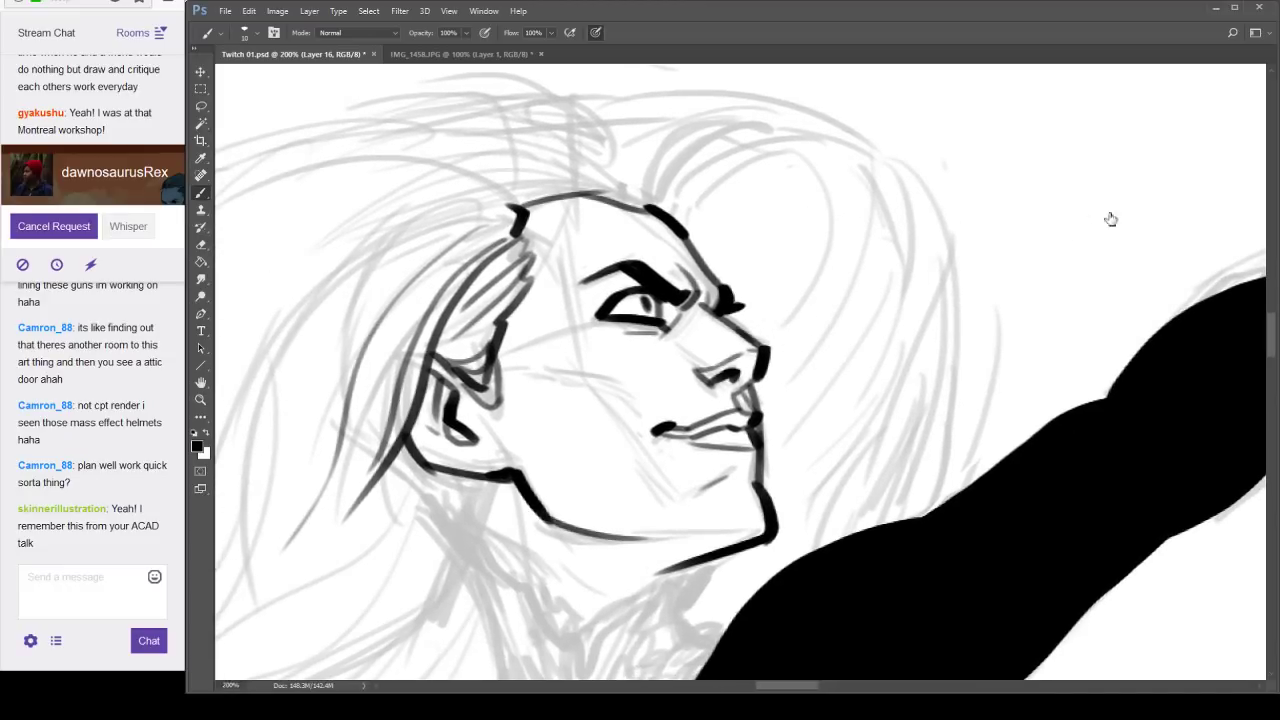
scroll(763, 360, down, 5)
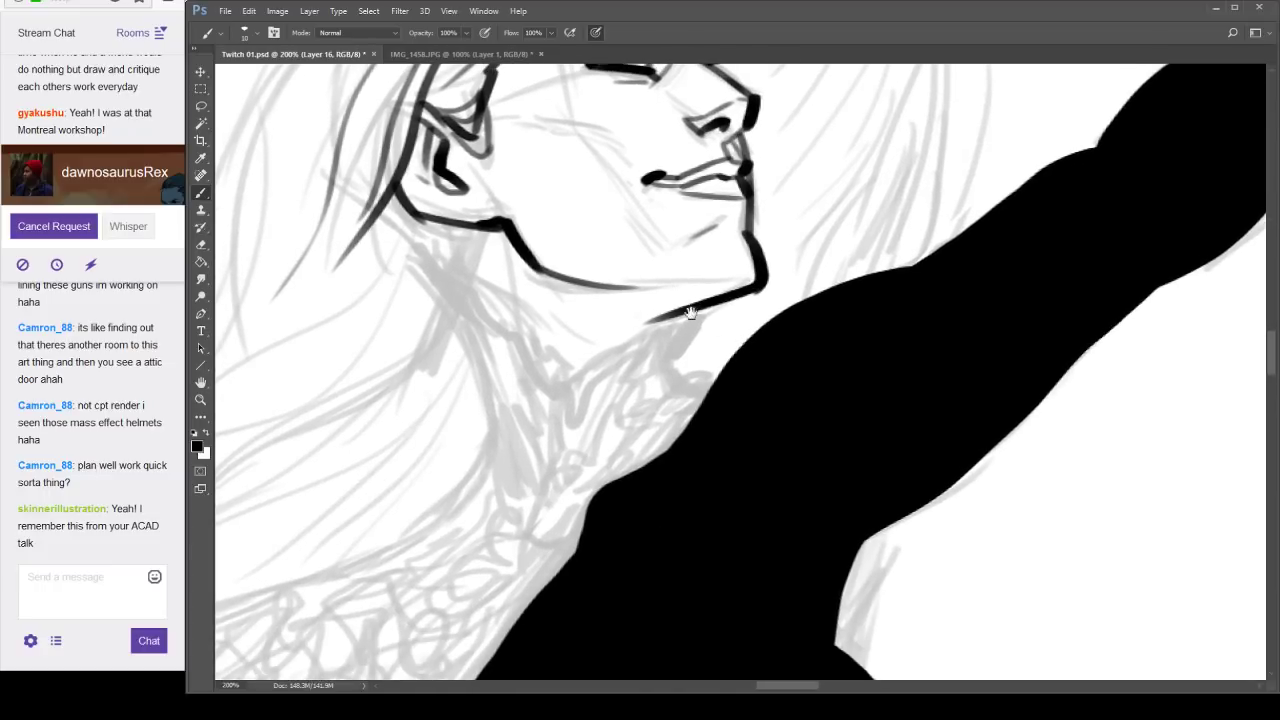
drag(500, 238, 524, 322)
drag(450, 226, 478, 304)
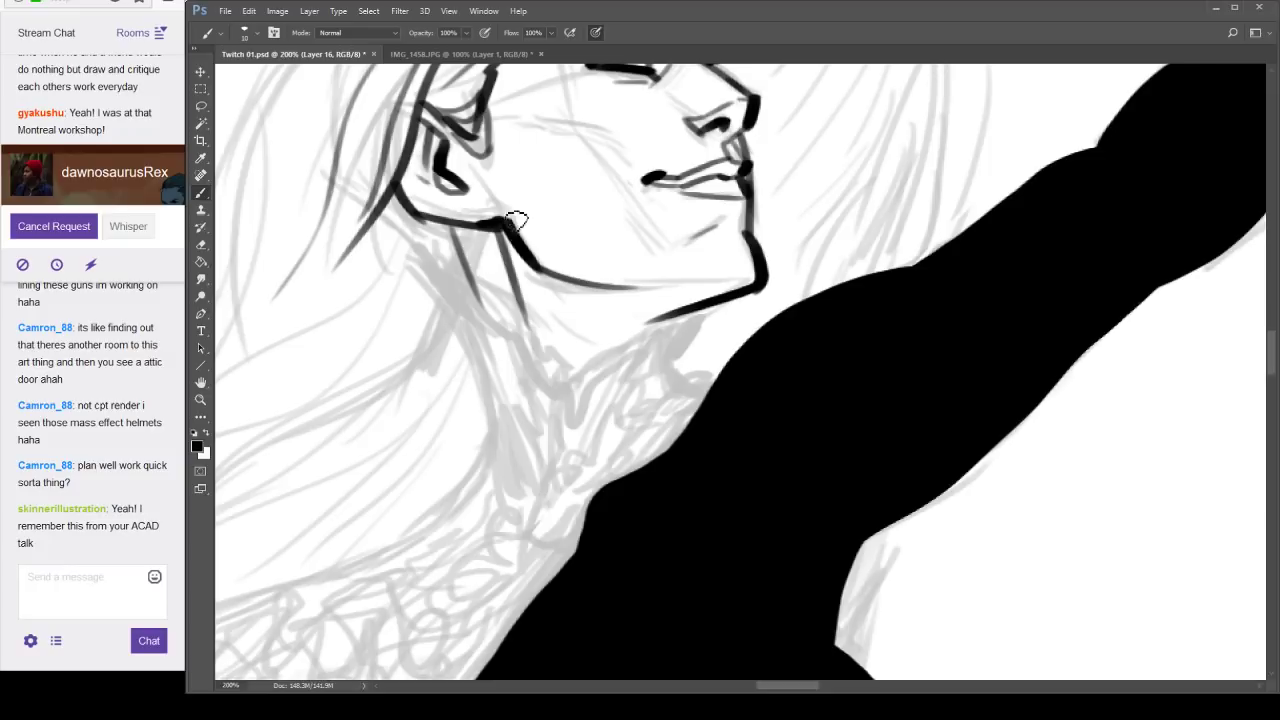
mouse_move(498, 228)
mouse_down()
mouse_move(410, 382)
mouse_move(384, 346)
mouse_move(356, 372)
mouse_up()
mouse_move(446, 230)
mouse_down()
mouse_move(377, 300)
mouse_move(230, 378)
mouse_up()
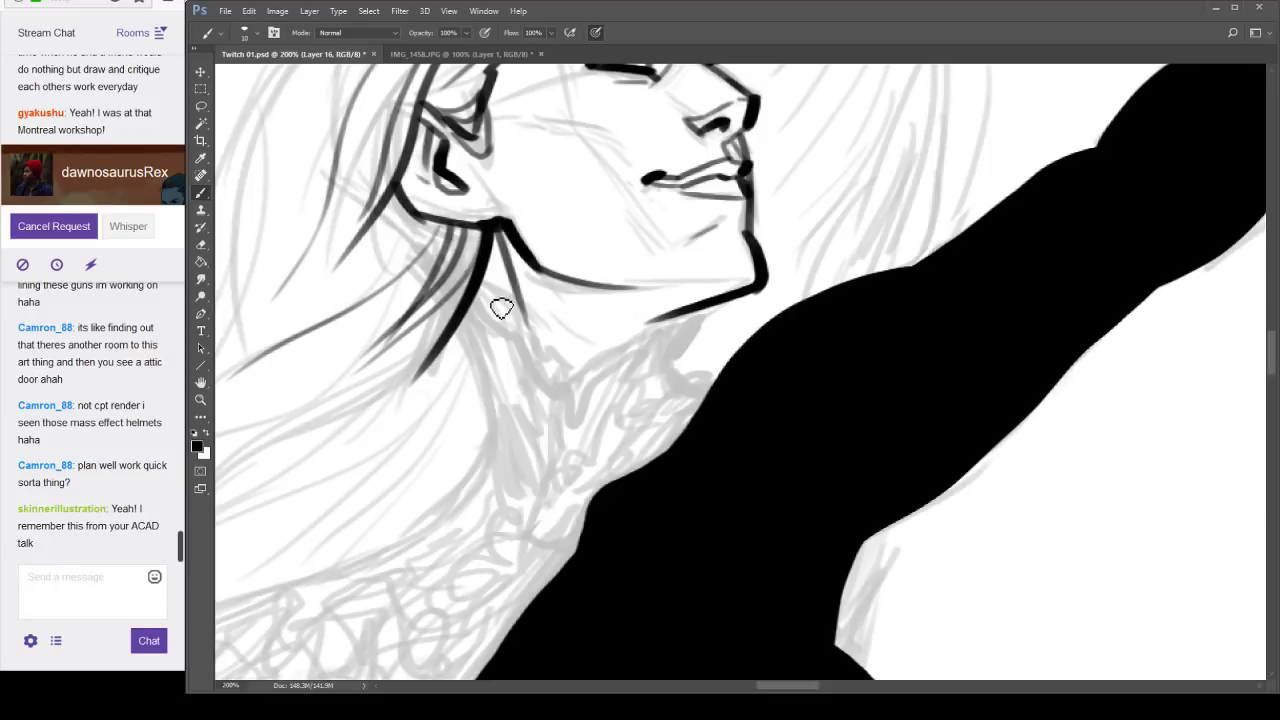
Ink the collar's upper edge down to the throat, the underside of the jaw, and the short front edge below the chin.
mouse_move(487, 297)
mouse_down()
mouse_move(564, 355)
mouse_move(583, 342)
mouse_move(526, 331)
mouse_move(586, 402)
mouse_up()
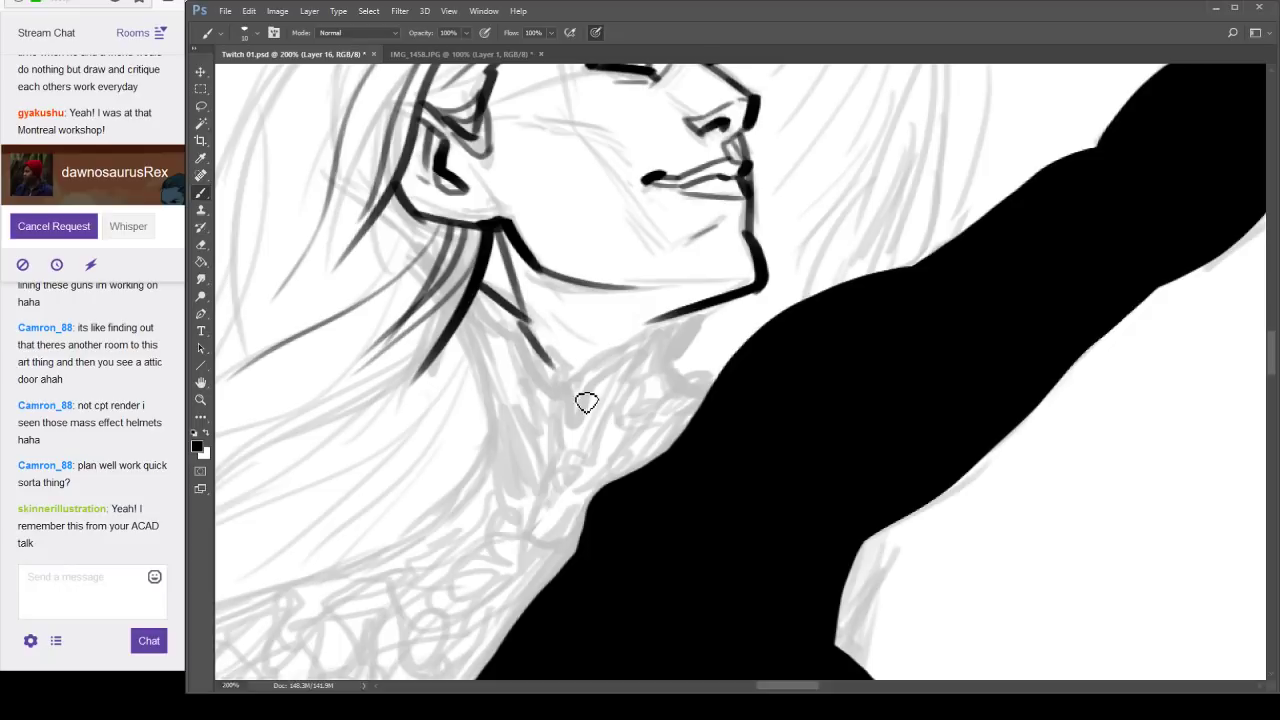
mouse_move(740, 297)
mouse_down()
mouse_move(585, 352)
mouse_move(560, 380)
mouse_move(561, 405)
mouse_up()
mouse_move(684, 312)
mouse_down()
mouse_move(689, 357)
mouse_move(675, 374)
mouse_move(692, 389)
mouse_move(715, 384)
mouse_up()
drag(793, 426, 868, 320)
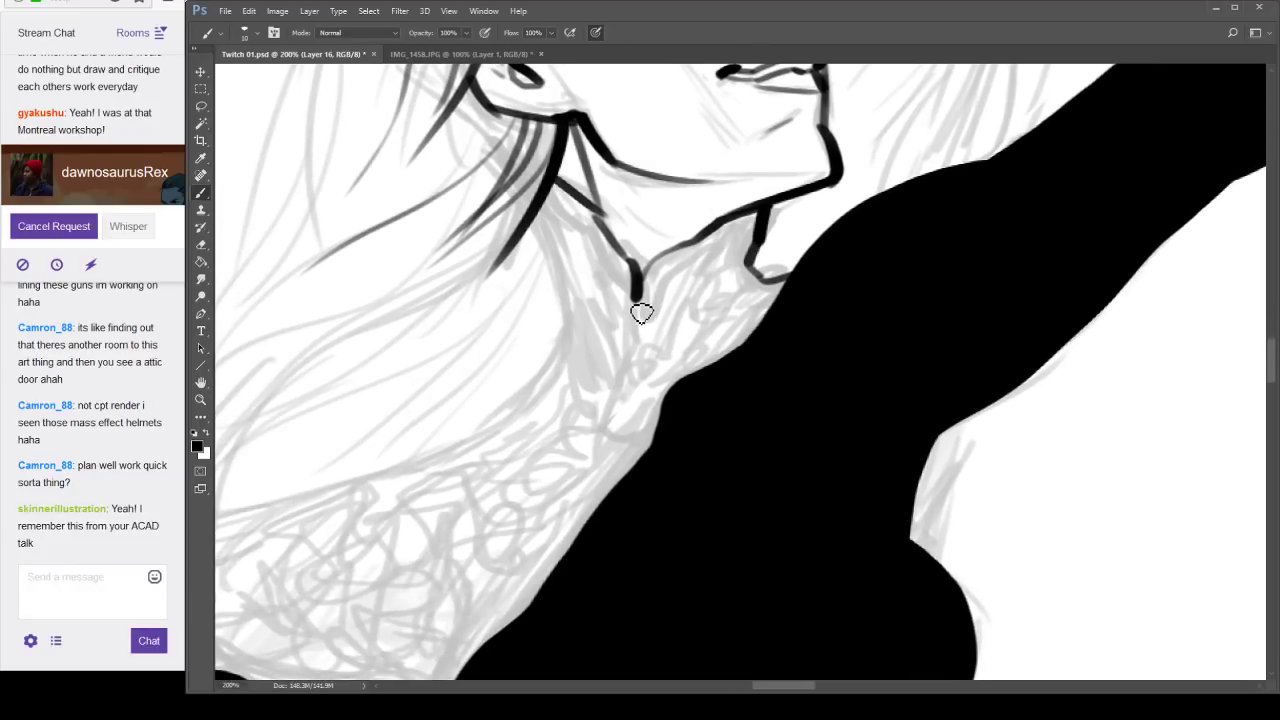
Ink the collar's outer edge from the nape to its pointed shoulder tip, and the ragged lower edge back to the silhouette.
mouse_move(722, 409)
mouse_down()
mouse_move(885, 277)
mouse_move(934, 331)
mouse_move(930, 402)
mouse_up()
mouse_move(743, 210)
mouse_down()
mouse_move(783, 337)
mouse_move(708, 402)
mouse_up()
drag(709, 486, 923, 320)
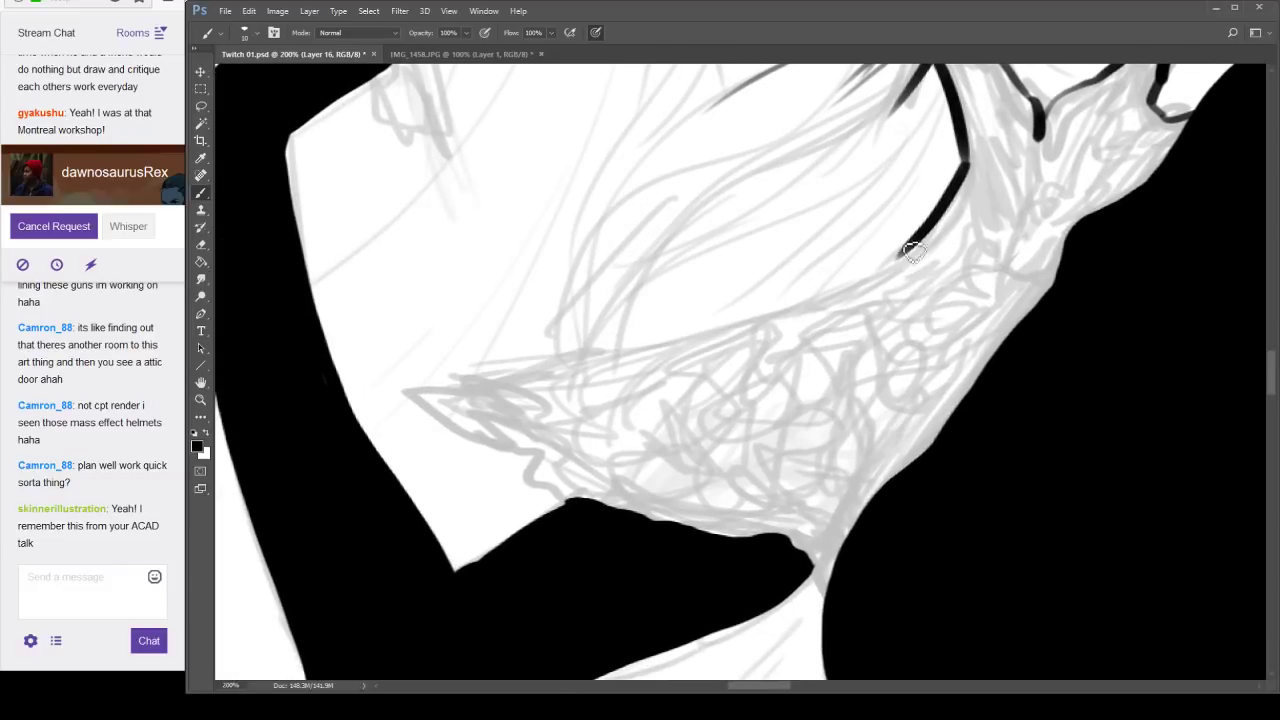
mouse_move(912, 250)
mouse_down()
mouse_move(805, 300)
mouse_move(418, 393)
mouse_up()
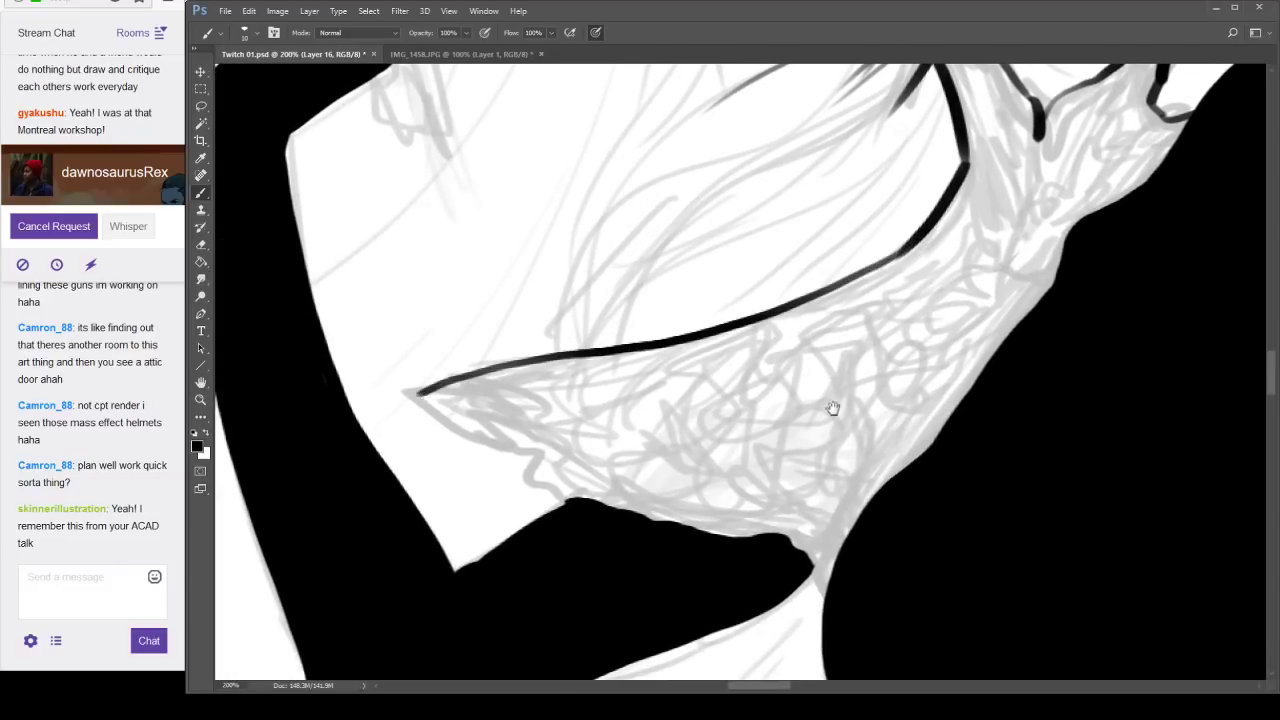
drag(833, 408, 792, 302)
drag(766, 466, 784, 492)
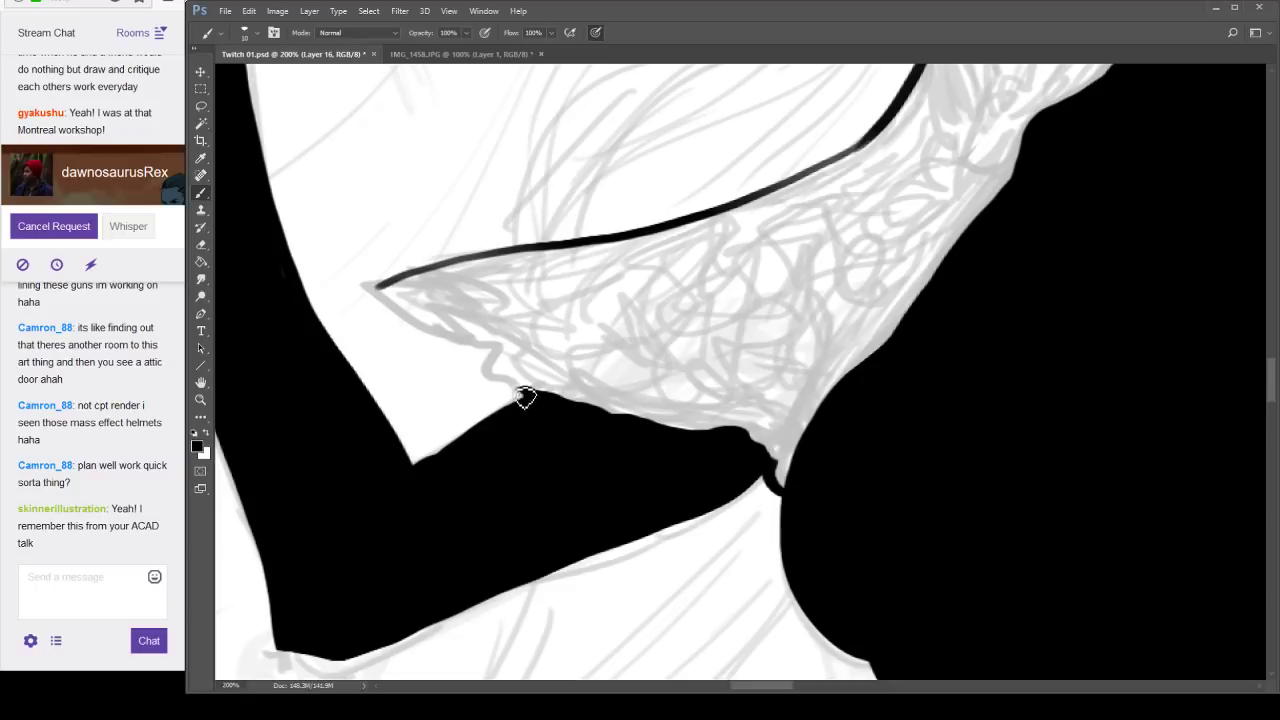
mouse_move(525, 397)
mouse_down()
mouse_move(436, 323)
mouse_move(370, 290)
mouse_up()
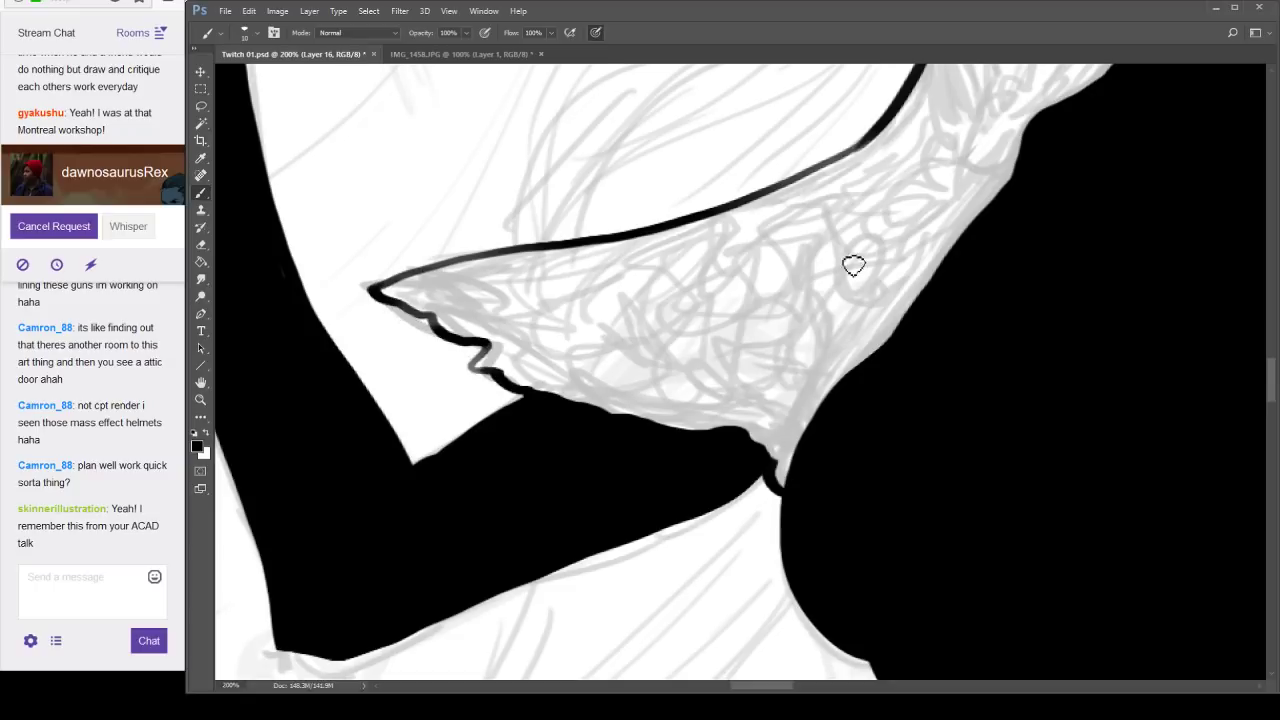
Ink winding double-lined bands through the collar from the throat down toward the chest.
mouse_move(974, 297)
mouse_down()
mouse_move(846, 374)
mouse_move(832, 444)
mouse_up()
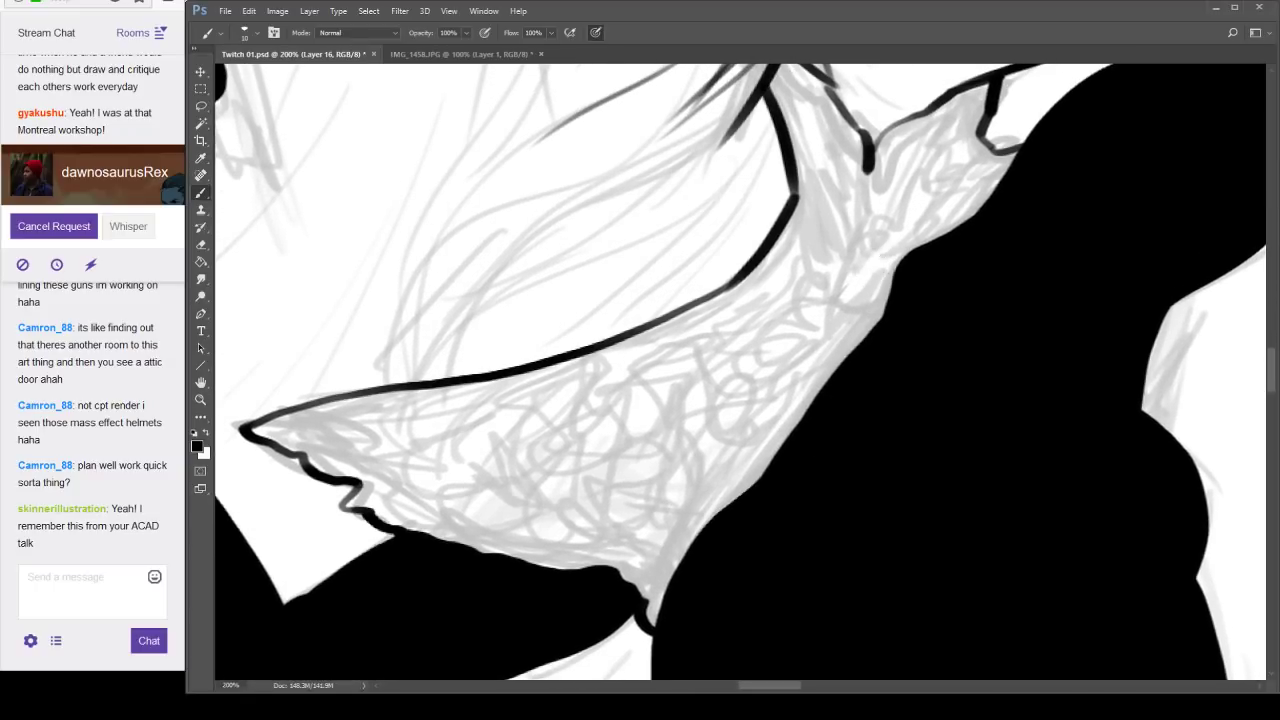
mouse_move(871, 178)
mouse_down()
mouse_move(842, 200)
mouse_move(851, 240)
mouse_move(817, 322)
mouse_up()
mouse_move(760, 362)
mouse_down()
mouse_move(746, 321)
mouse_move(684, 355)
mouse_move(656, 322)
mouse_up()
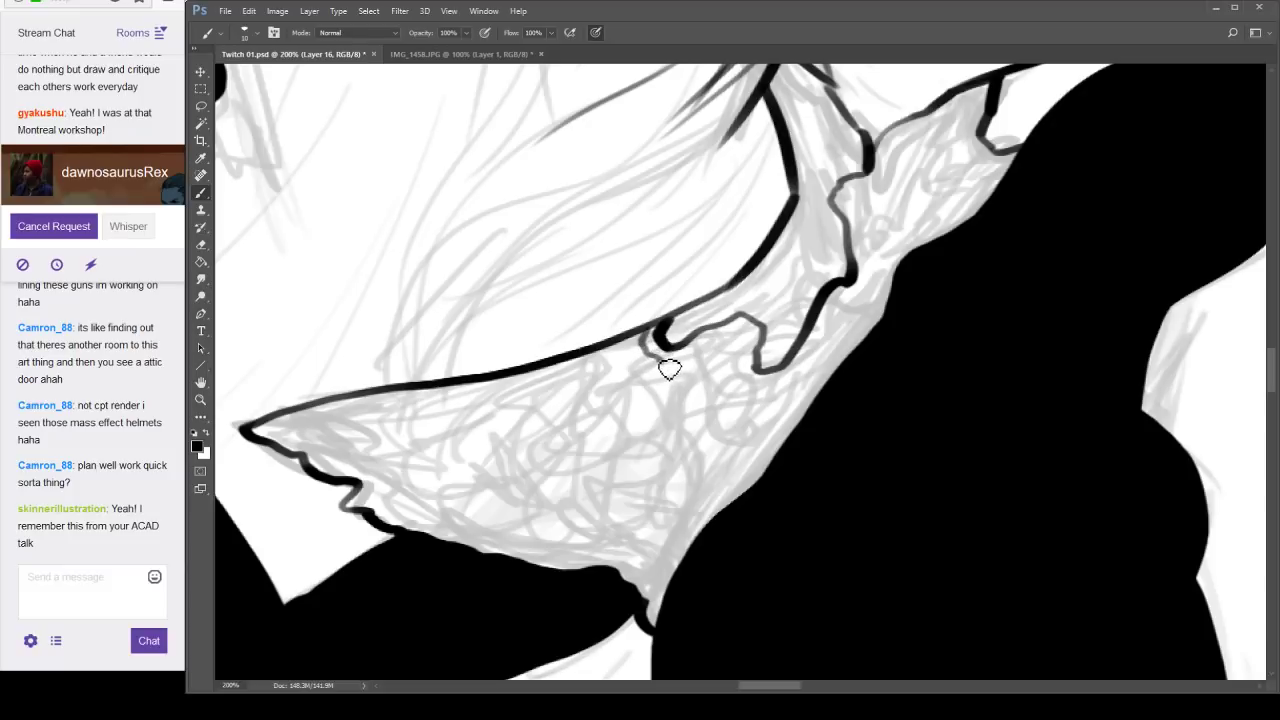
mouse_move(669, 369)
mouse_down()
mouse_move(748, 349)
mouse_move(741, 405)
mouse_move(660, 440)
mouse_move(648, 474)
mouse_move(682, 489)
mouse_move(747, 461)
mouse_move(787, 473)
mouse_move(801, 444)
mouse_move(792, 461)
mouse_move(765, 443)
mouse_move(707, 462)
mouse_move(662, 457)
mouse_move(794, 394)
mouse_move(833, 327)
mouse_move(873, 296)
mouse_move(875, 242)
mouse_move(853, 214)
mouse_move(894, 190)
mouse_move(896, 167)
mouse_move(928, 148)
mouse_move(960, 160)
mouse_move(908, 224)
mouse_move(989, 220)
mouse_move(1005, 199)
mouse_move(936, 211)
mouse_move(976, 157)
mouse_move(940, 133)
mouse_move(995, 96)
mouse_move(977, 135)
mouse_move(1010, 188)
mouse_up()
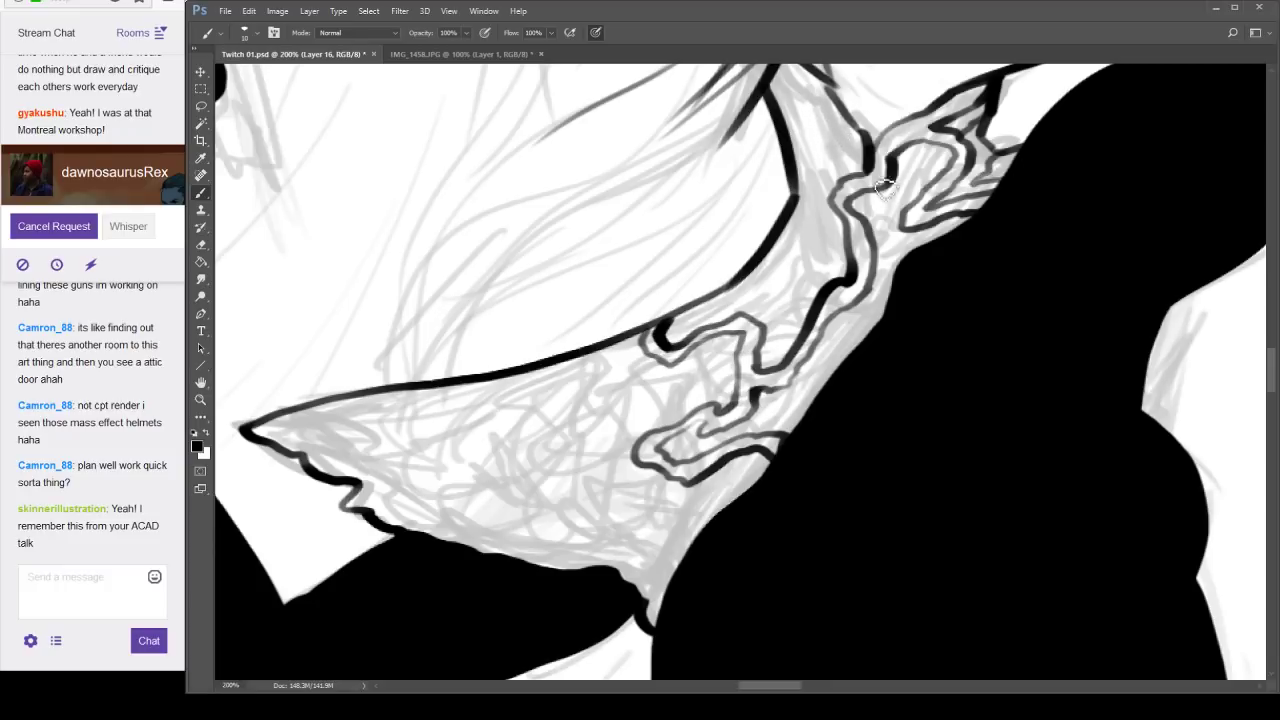
Ink an inner line along the collar's neck edge and more winding lines joining the bands below the throat.
drag(867, 149, 811, 257)
mouse_move(722, 181)
mouse_down()
mouse_move(769, 213)
mouse_move(802, 279)
mouse_up()
drag(892, 394, 884, 370)
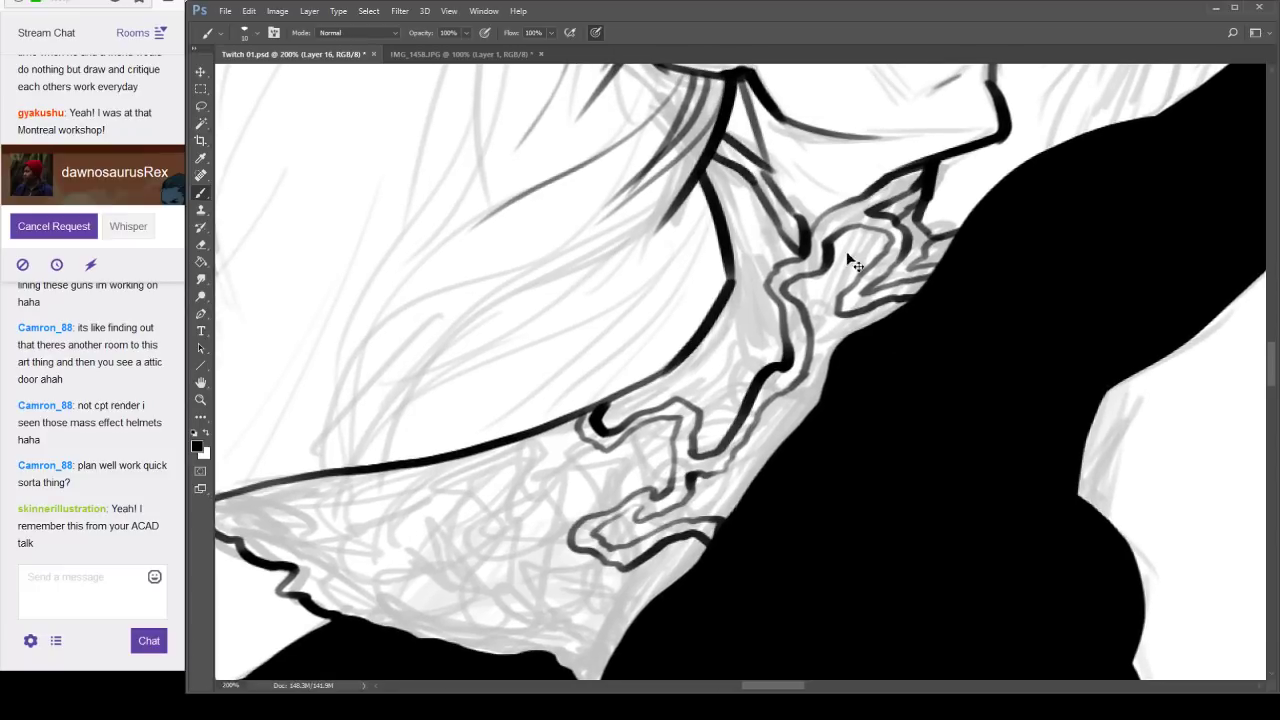
key(ctrl+z)
mouse_move(759, 191)
mouse_down()
mouse_move(792, 266)
mouse_move(829, 265)
mouse_move(814, 292)
mouse_move(830, 325)
mouse_up()
mouse_move(863, 427)
mouse_down()
mouse_move(894, 354)
mouse_move(786, 345)
mouse_move(754, 234)
mouse_move(760, 274)
mouse_move(790, 310)
mouse_up()
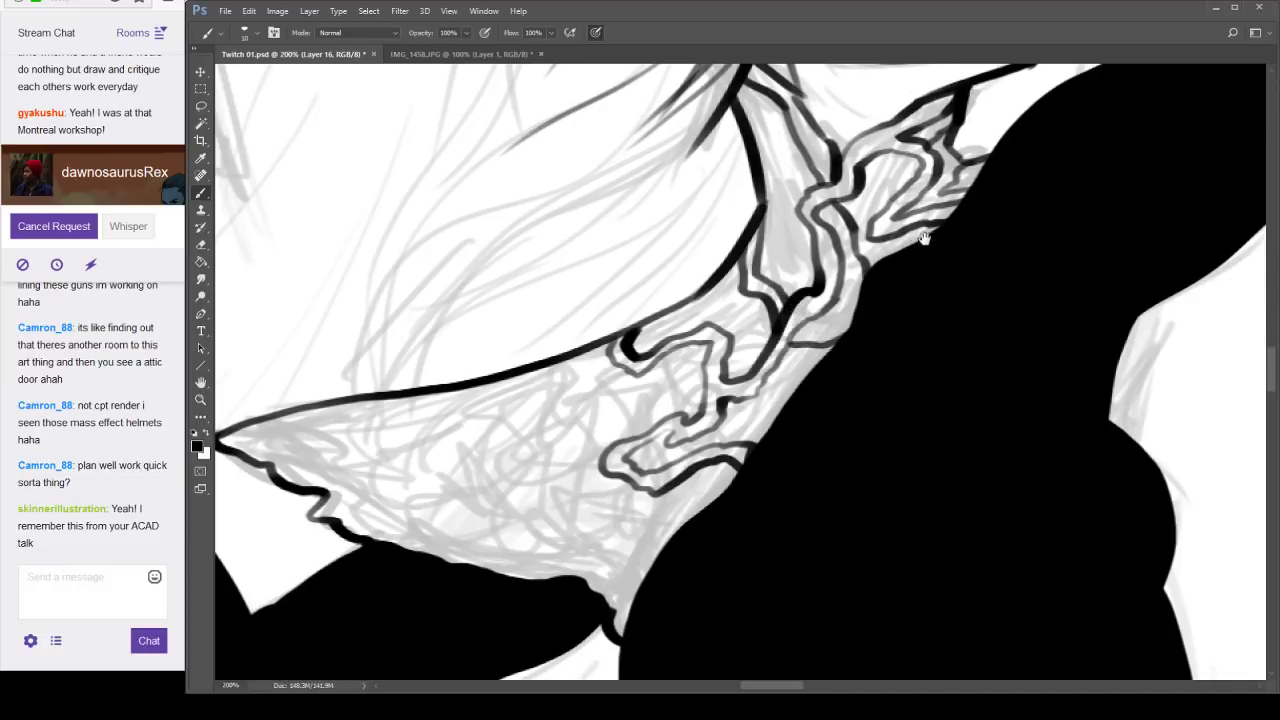
drag(924, 238, 867, 343)
Ink the winding branching pattern across the wide shoulder part of the collar, out to the pointed tip.
drag(763, 506, 917, 329)
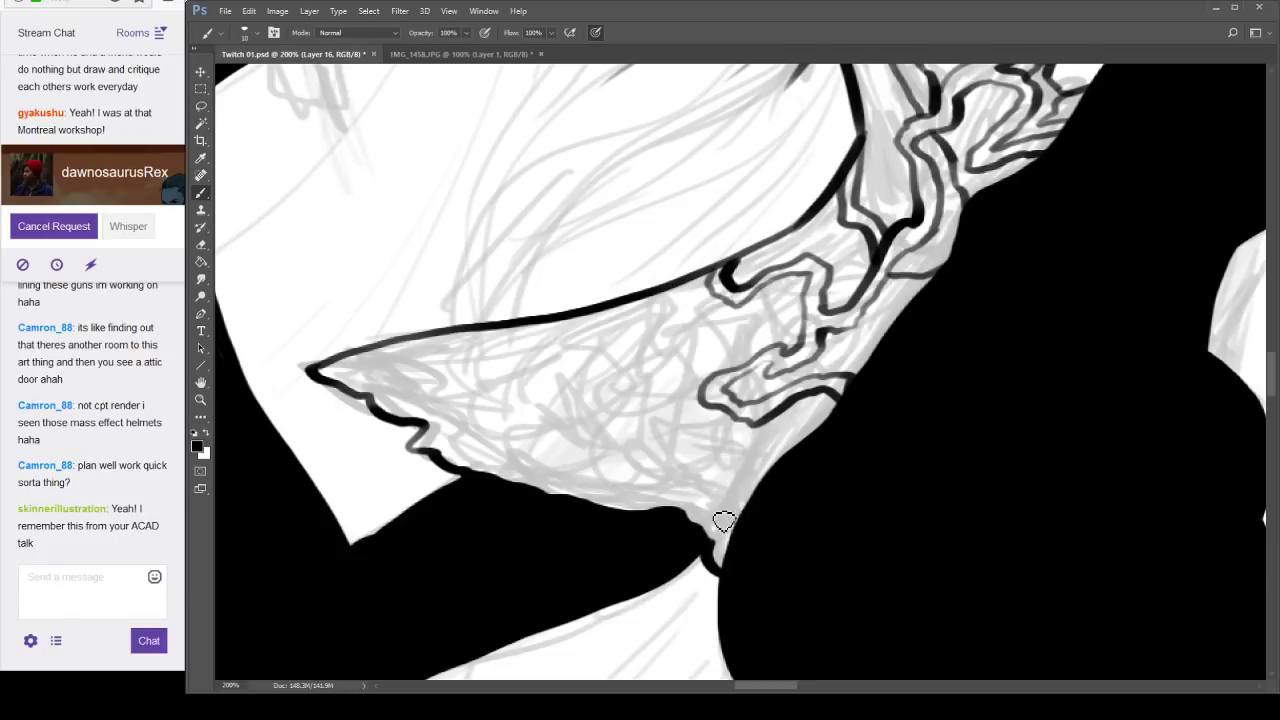
mouse_move(718, 548)
mouse_down()
mouse_move(708, 507)
mouse_move(634, 498)
mouse_move(590, 470)
mouse_move(596, 395)
mouse_move(679, 358)
mouse_move(638, 308)
mouse_move(648, 358)
mouse_move(579, 384)
mouse_move(494, 361)
mouse_move(511, 334)
mouse_move(470, 355)
mouse_move(513, 396)
mouse_move(576, 406)
mouse_move(564, 406)
mouse_move(575, 460)
mouse_move(562, 483)
mouse_move(590, 500)
mouse_up()
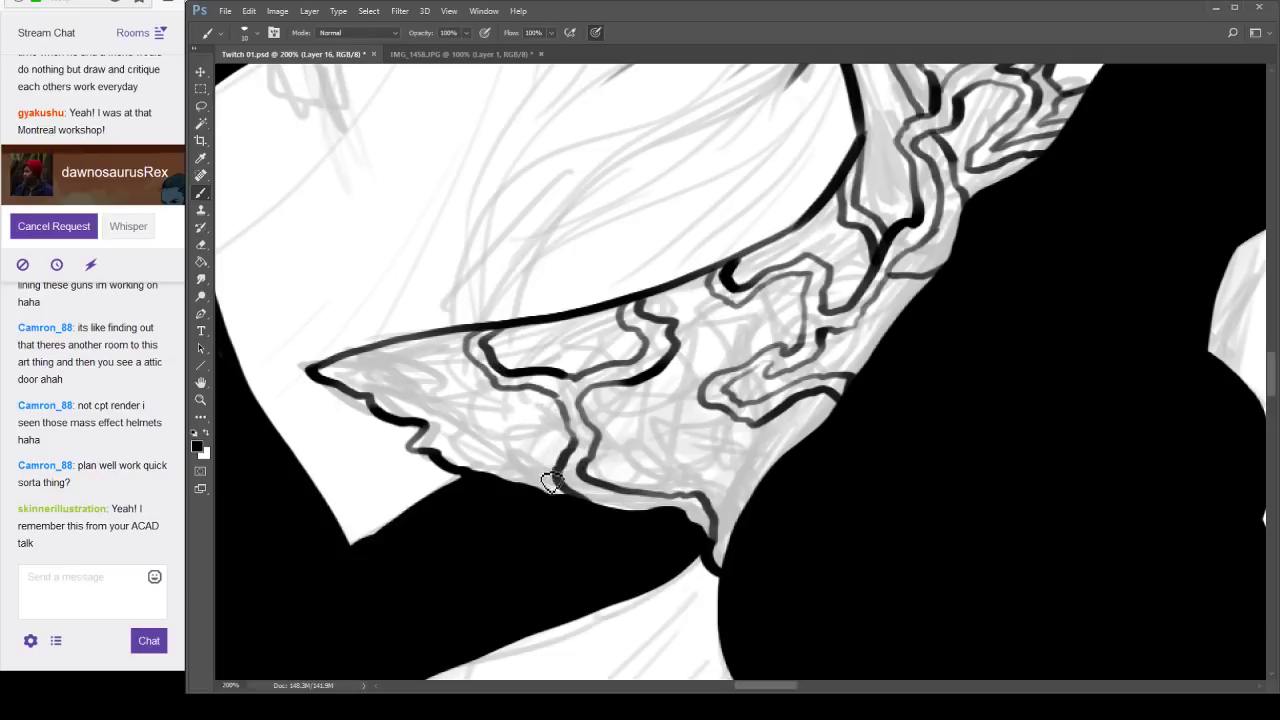
mouse_move(450, 462)
mouse_down()
mouse_move(418, 392)
mouse_move(426, 363)
mouse_move(479, 341)
mouse_move(442, 342)
mouse_move(398, 366)
mouse_move(391, 386)
mouse_move(347, 371)
mouse_up()
mouse_move(715, 535)
mouse_down()
mouse_move(748, 478)
mouse_move(724, 441)
mouse_move(737, 378)
mouse_move(730, 346)
mouse_move(662, 295)
mouse_up()
mouse_move(726, 270)
mouse_down()
mouse_move(761, 350)
mouse_move(769, 396)
mouse_move(809, 405)
mouse_move(780, 431)
mouse_move(791, 443)
mouse_move(769, 493)
mouse_move(807, 432)
mouse_move(790, 439)
mouse_move(862, 366)
mouse_move(843, 383)
mouse_move(874, 301)
mouse_move(849, 258)
mouse_move(814, 245)
mouse_move(850, 229)
mouse_move(848, 180)
mouse_move(800, 253)
mouse_move(769, 266)
mouse_move(804, 238)
mouse_move(775, 302)
mouse_move(790, 292)
mouse_move(782, 341)
mouse_move(732, 382)
mouse_move(733, 362)
mouse_move(714, 378)
mouse_move(721, 333)
mouse_up()
mouse_move(678, 374)
mouse_down()
mouse_move(650, 422)
mouse_move(680, 425)
mouse_move(598, 484)
mouse_up()
mouse_move(635, 422)
mouse_down()
mouse_move(606, 441)
mouse_move(548, 467)
mouse_move(574, 455)
mouse_move(510, 456)
mouse_move(518, 398)
mouse_move(575, 330)
mouse_move(546, 333)
mouse_move(518, 364)
mouse_move(468, 445)
mouse_up()
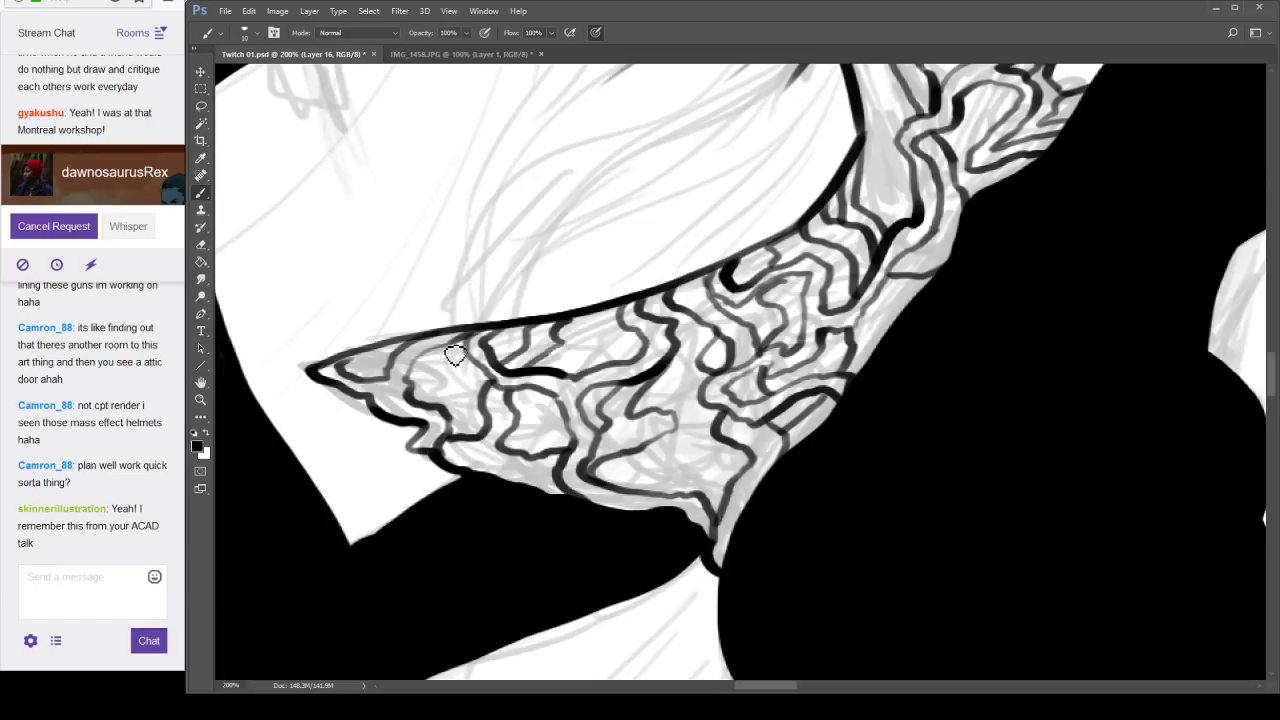
Fill the remaining gaps in the collar's shoulder pattern with small curled lines.
mouse_move(430, 376)
mouse_down()
mouse_move(475, 388)
mouse_move(506, 347)
mouse_up()
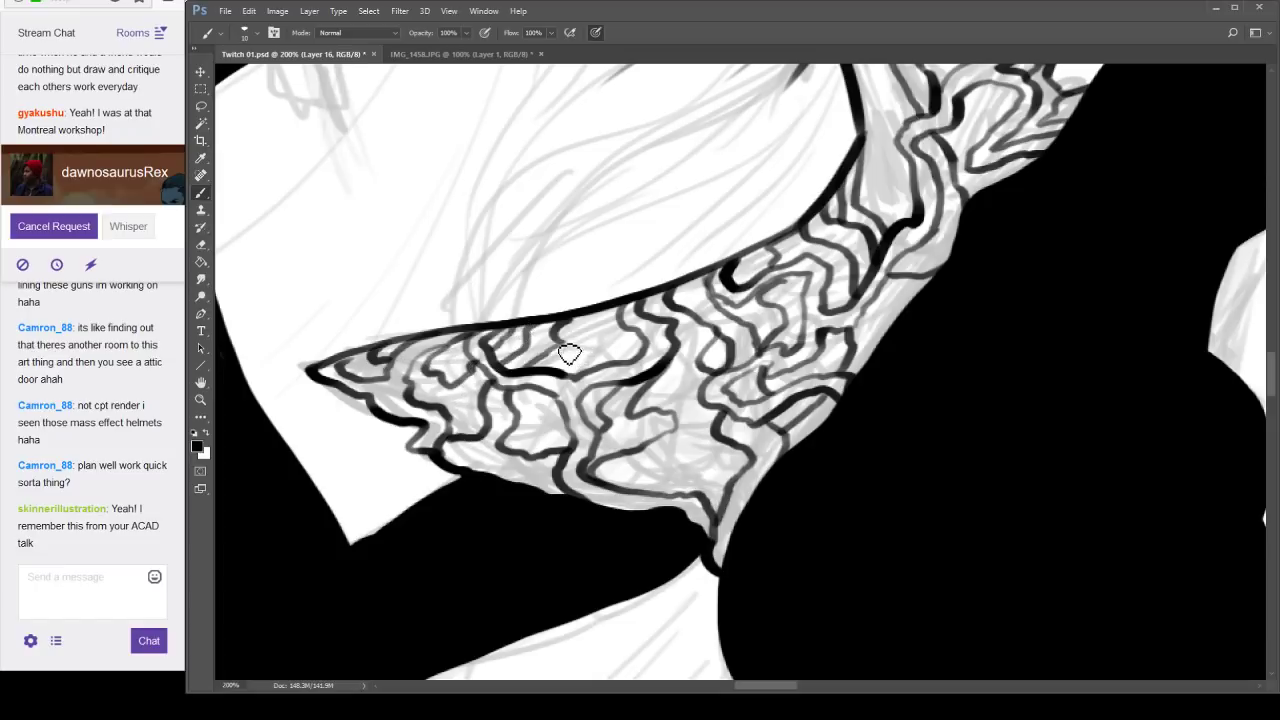
mouse_move(624, 321)
mouse_down()
mouse_move(588, 341)
mouse_move(616, 361)
mouse_up()
mouse_move(648, 458)
mouse_down()
mouse_move(687, 487)
mouse_move(712, 475)
mouse_move(694, 450)
mouse_move(710, 404)
mouse_move(678, 391)
mouse_move(680, 355)
mouse_up()
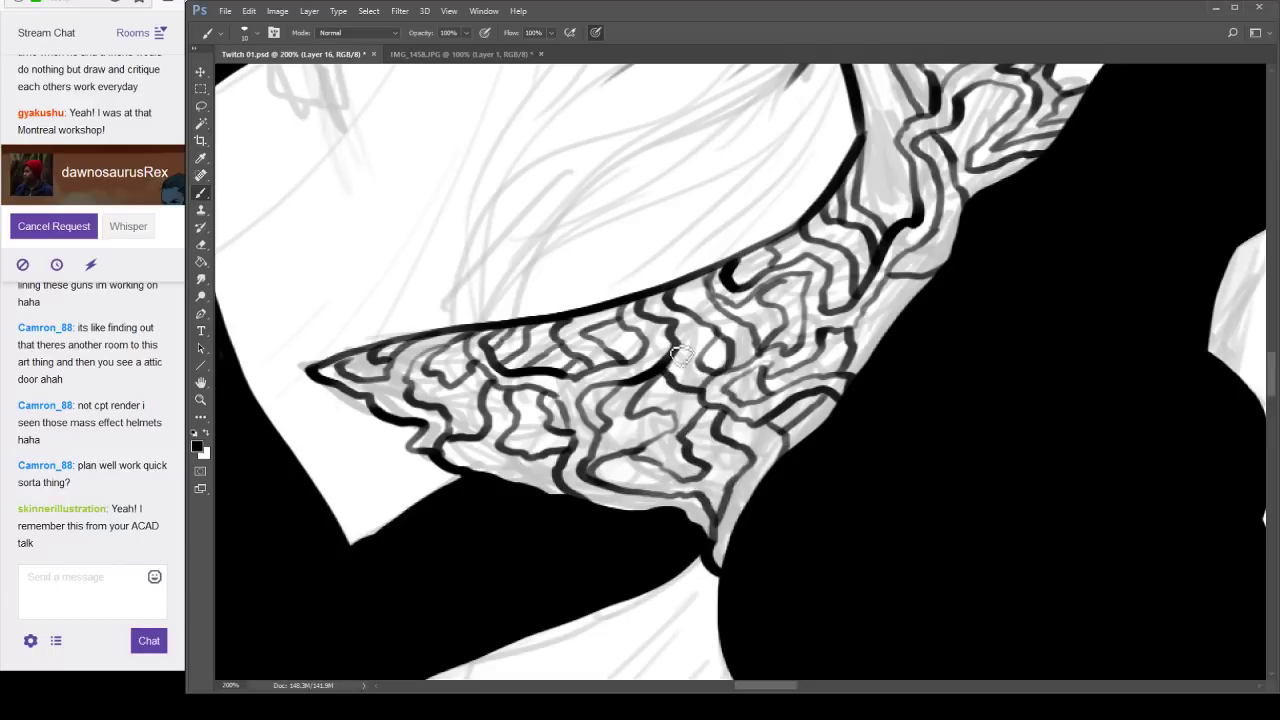
drag(891, 302, 862, 352)
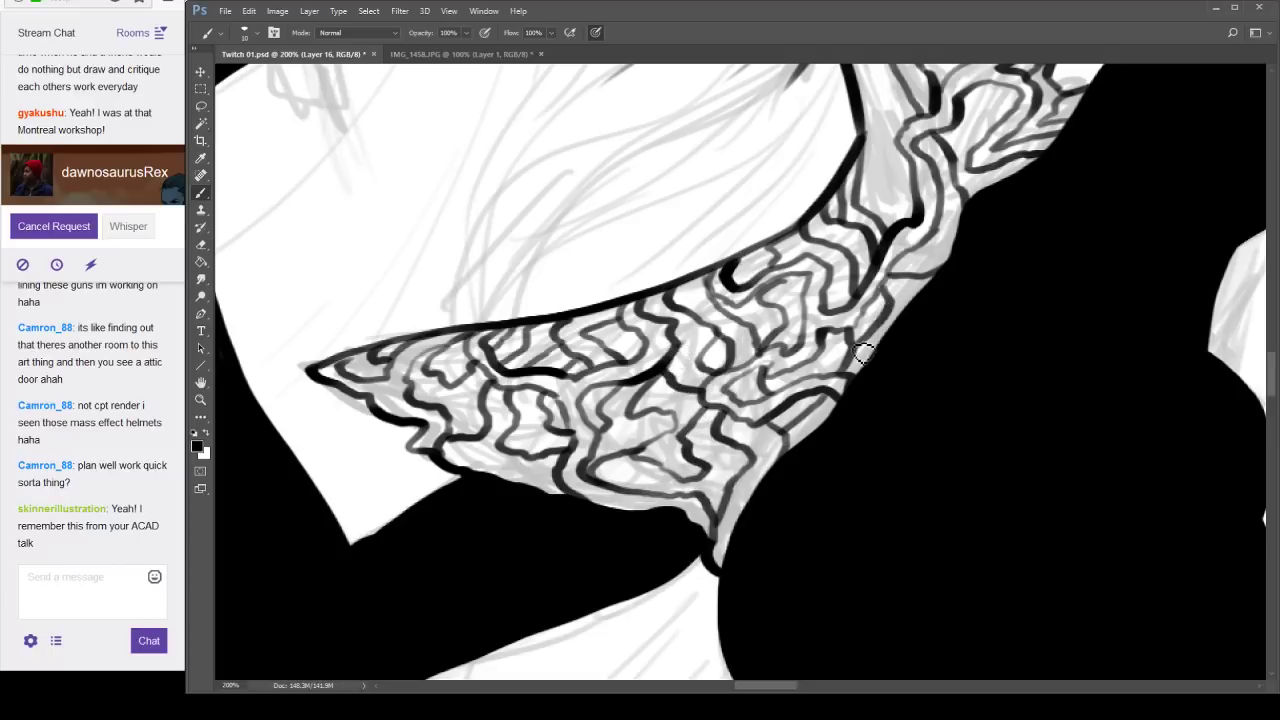
Ink short winding lines in the collar's neck section and a small loop below the throat.
drag(979, 254, 779, 461)
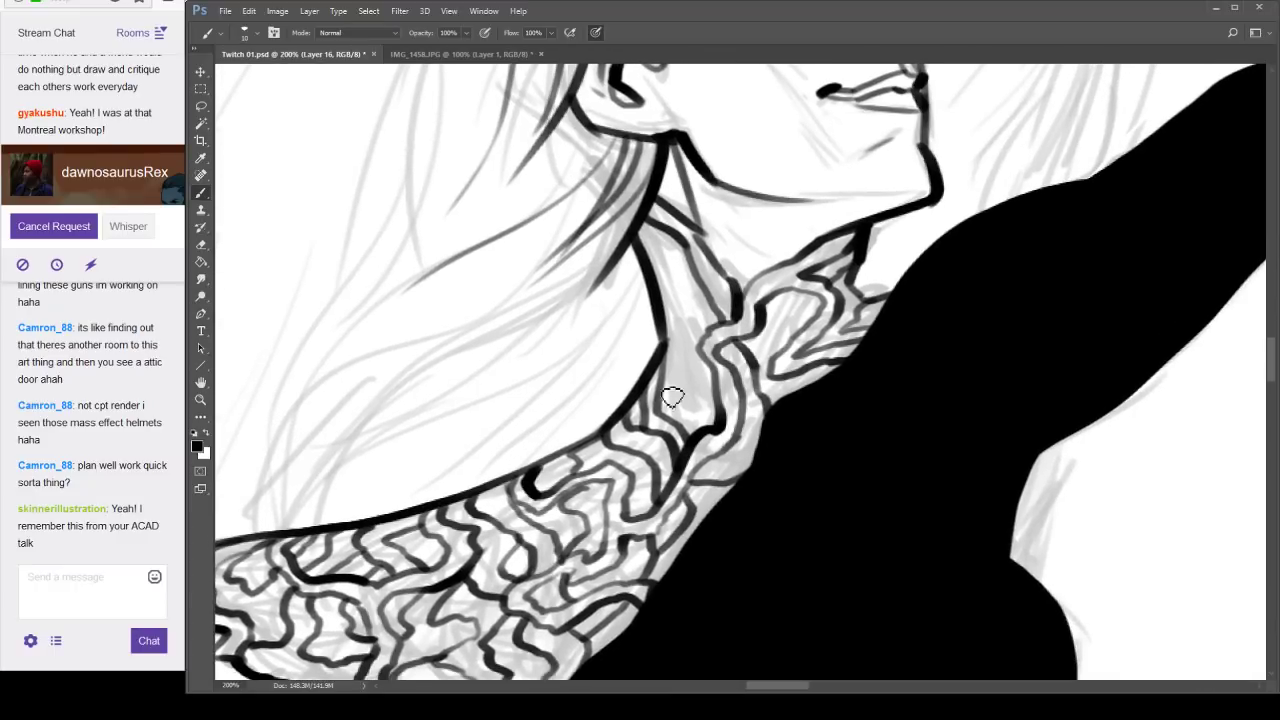
mouse_move(719, 421)
mouse_down()
mouse_move(668, 360)
mouse_move(718, 368)
mouse_move(688, 298)
mouse_move(656, 270)
mouse_move(666, 335)
mouse_up()
drag(648, 247, 707, 275)
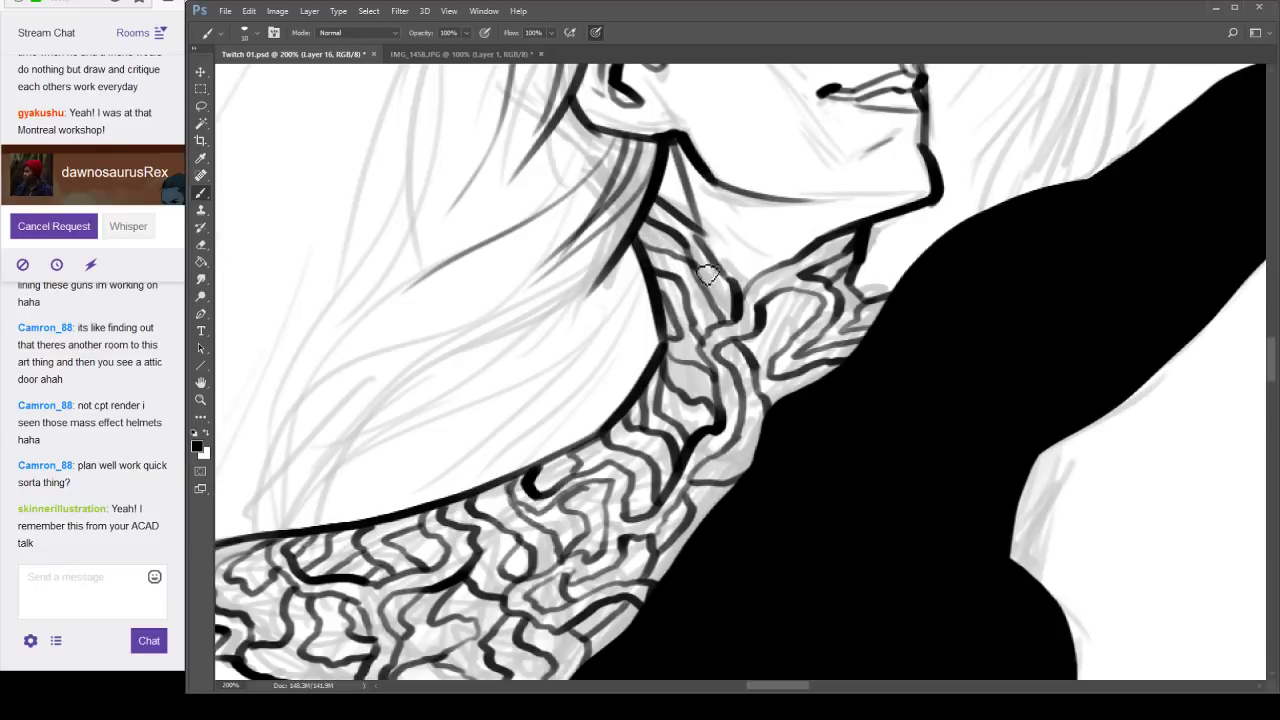
drag(770, 335, 838, 293)
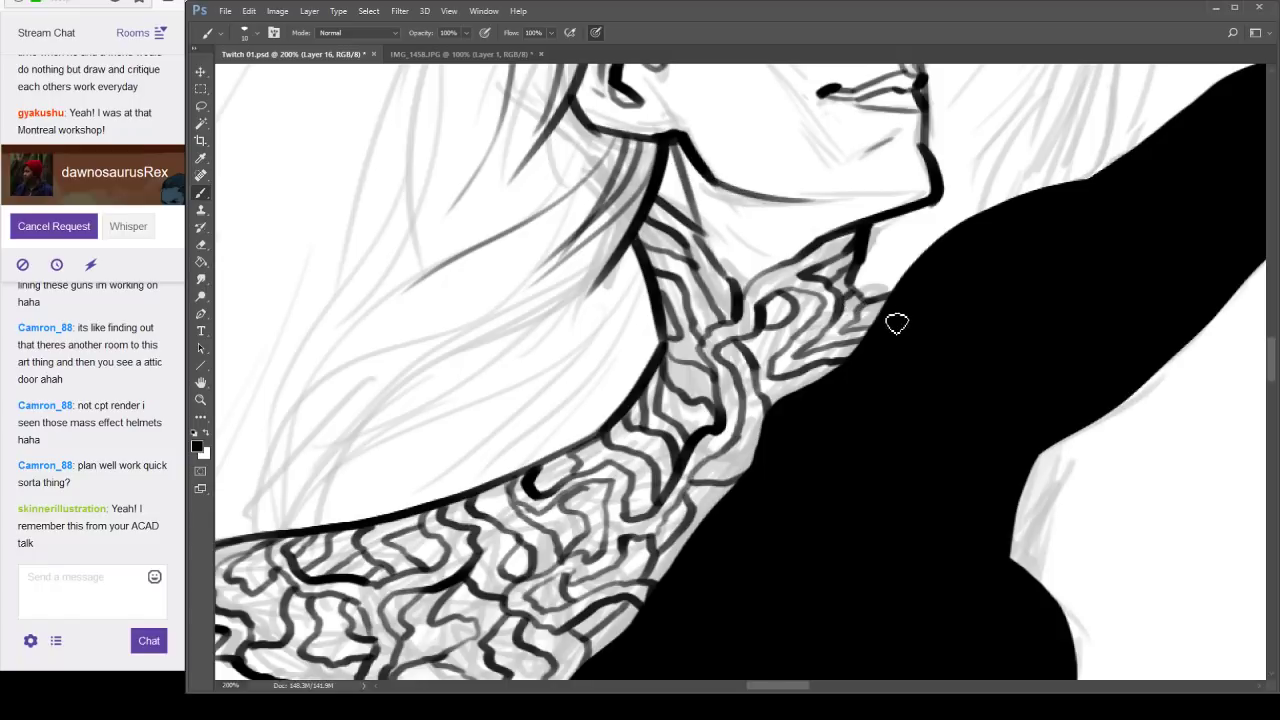
Outline the pointed ornament at the back end of the hip belt and fill it with the same winding pattern.
scroll(897, 323, down, 5)
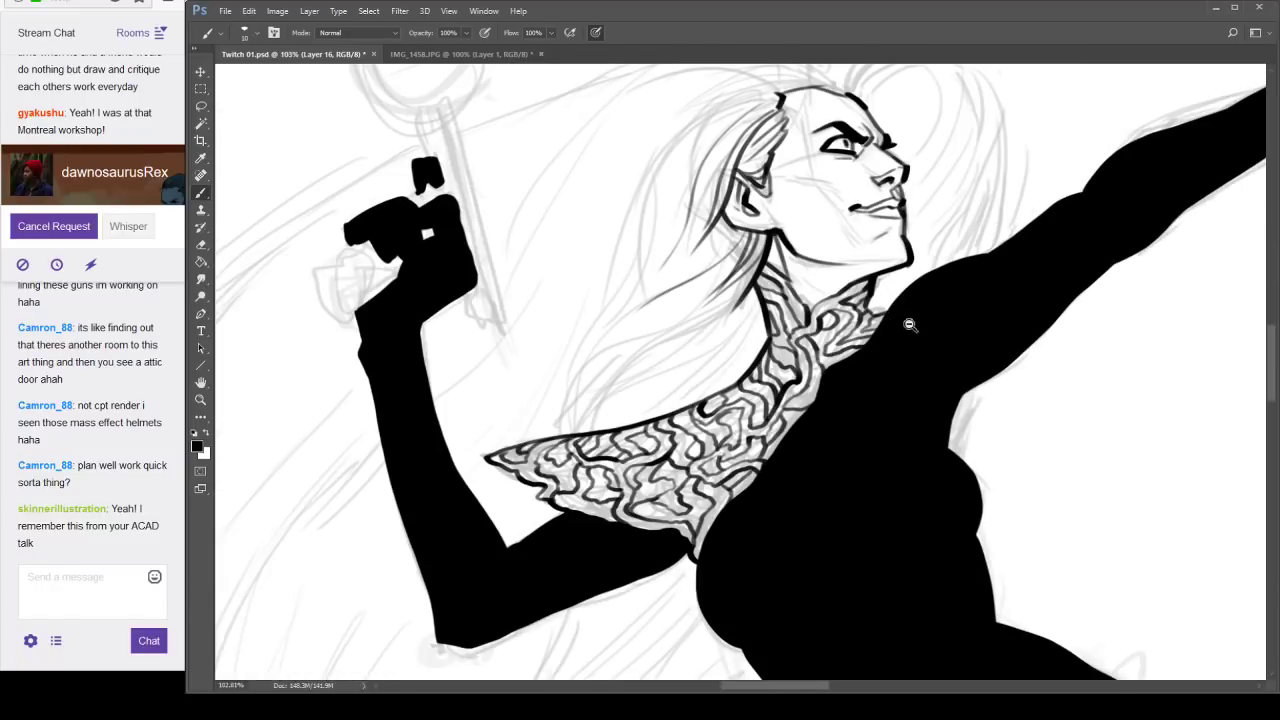
scroll(909, 324, down, 4)
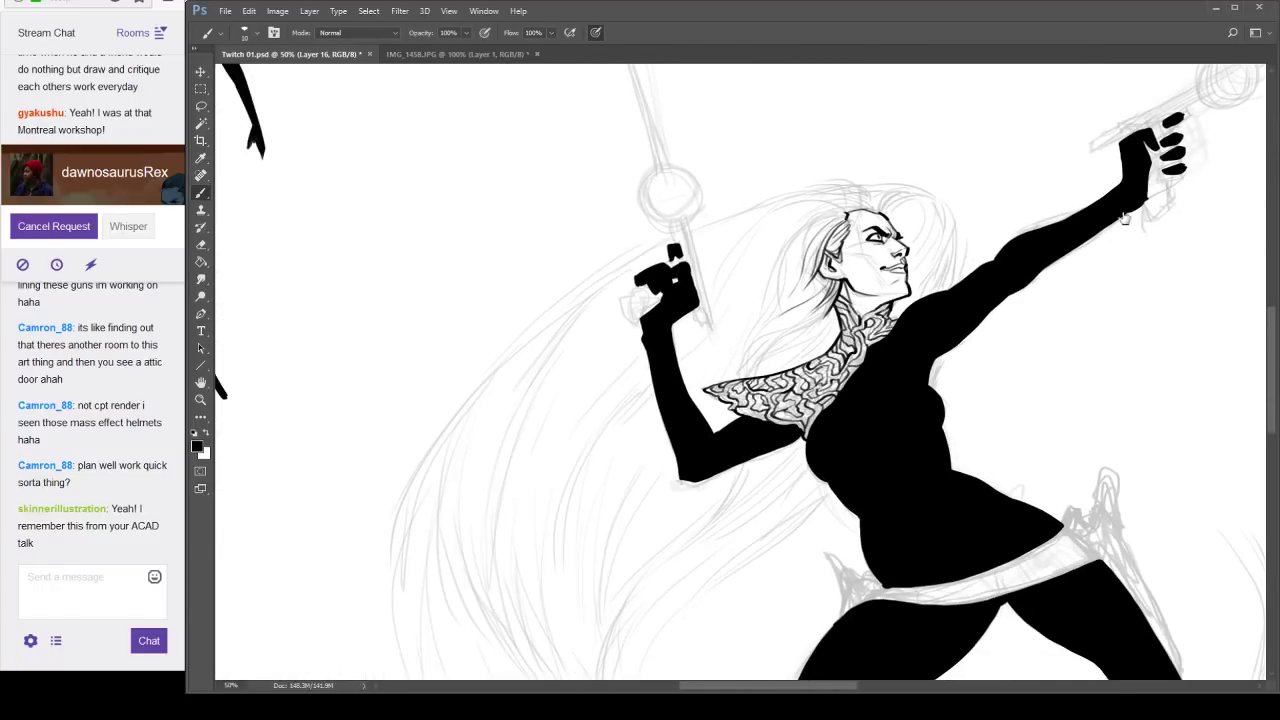
drag(1002, 453, 793, 330)
drag(814, 478, 831, 386)
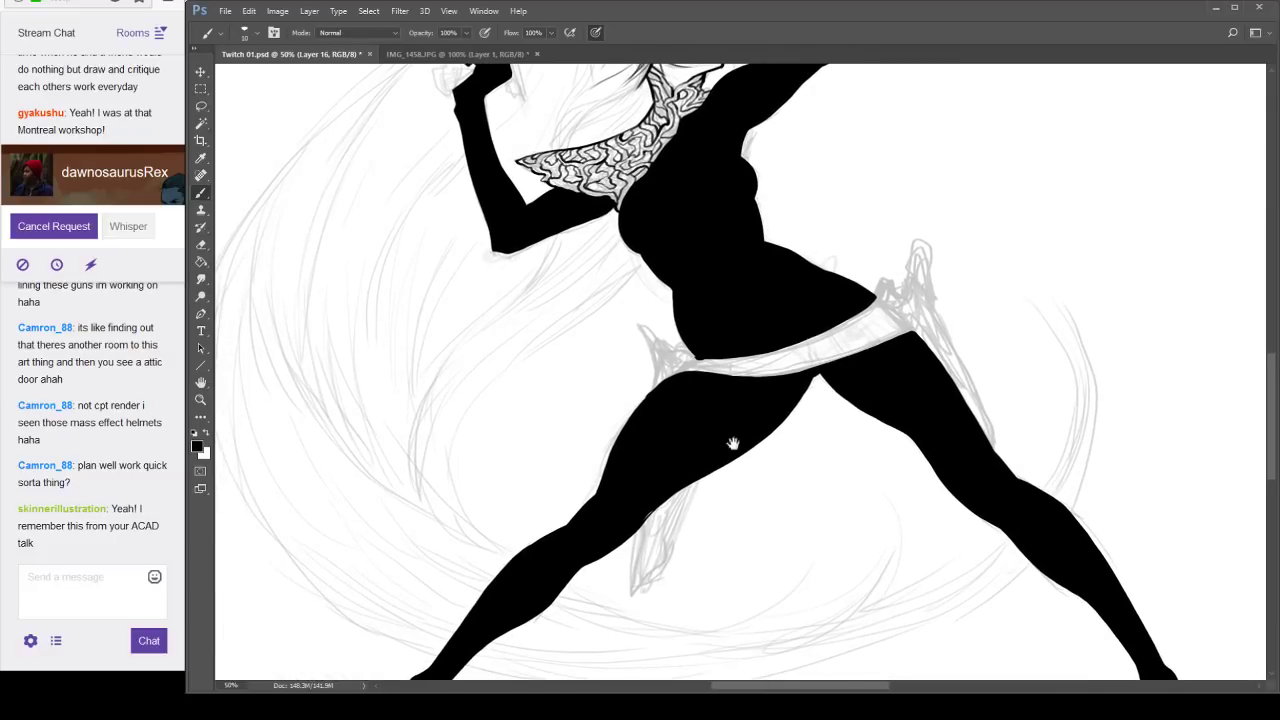
scroll(740, 420, up, 3)
scroll(737, 434, down, 2)
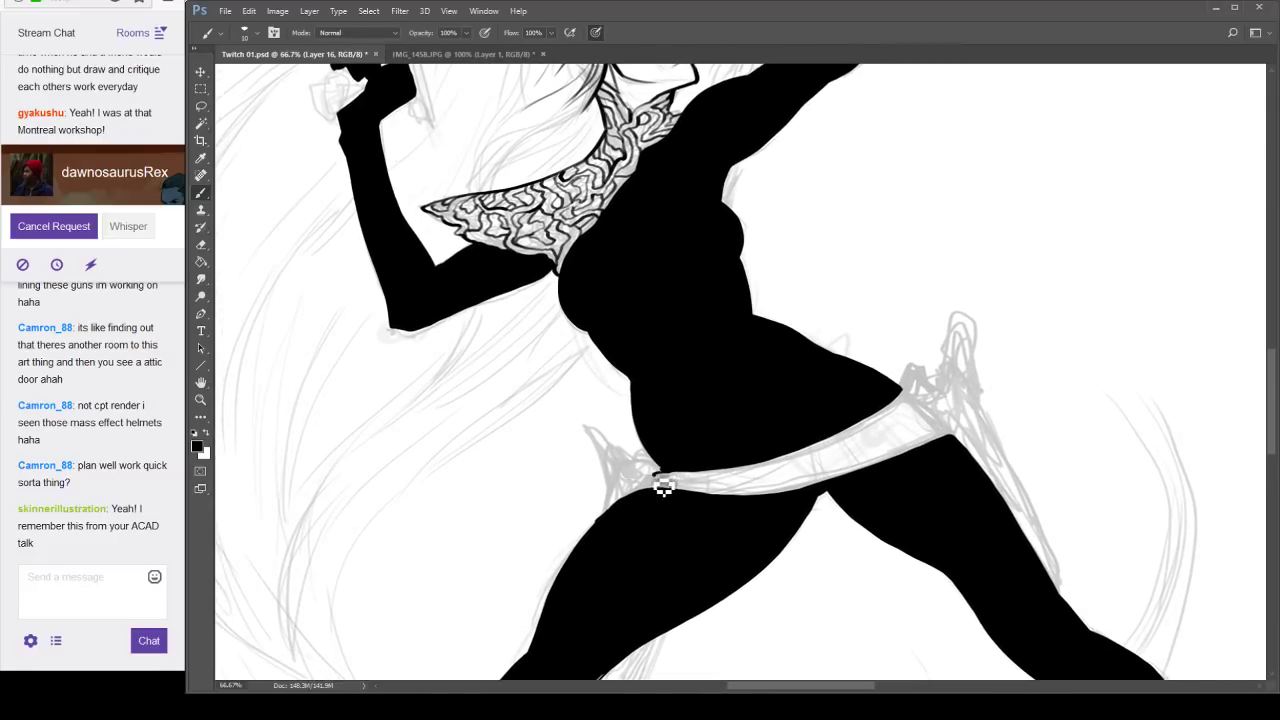
mouse_move(660, 475)
mouse_down()
mouse_move(637, 491)
mouse_move(628, 462)
mouse_move(588, 432)
mouse_move(611, 528)
mouse_up()
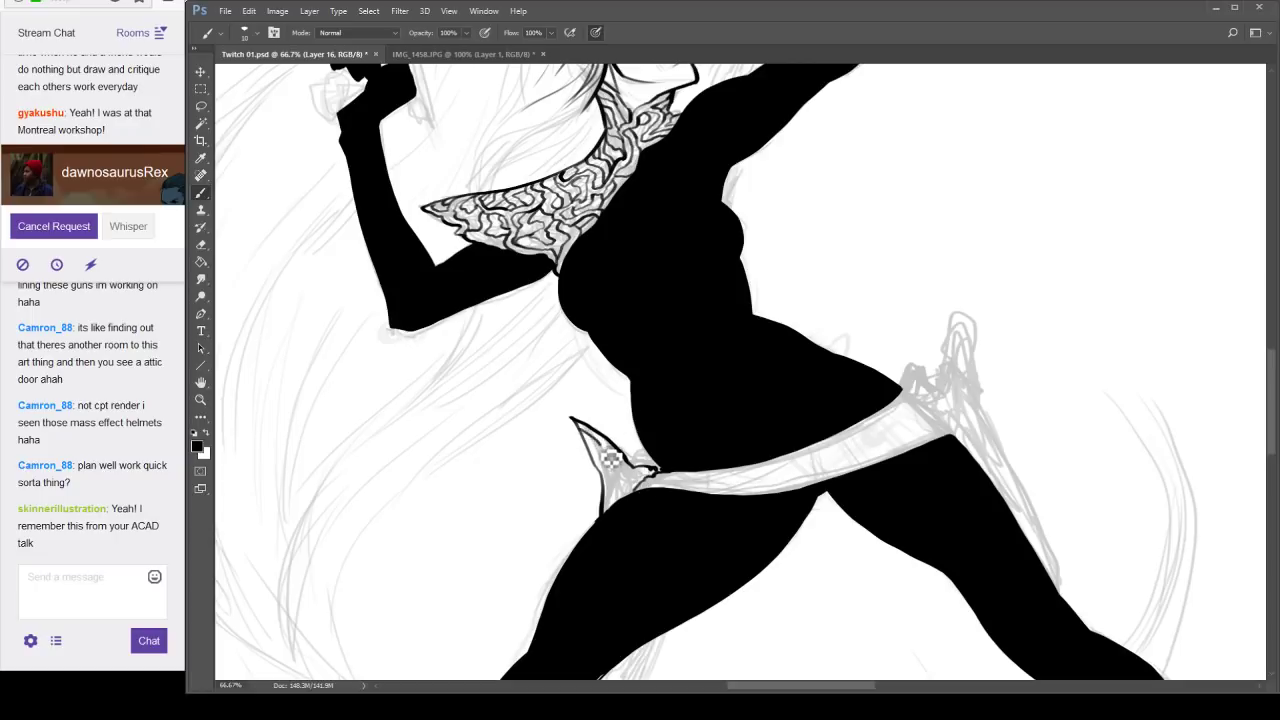
mouse_move(611, 458)
mouse_down()
mouse_move(632, 490)
mouse_move(615, 506)
mouse_move(637, 498)
mouse_move(643, 469)
mouse_move(602, 456)
mouse_up()
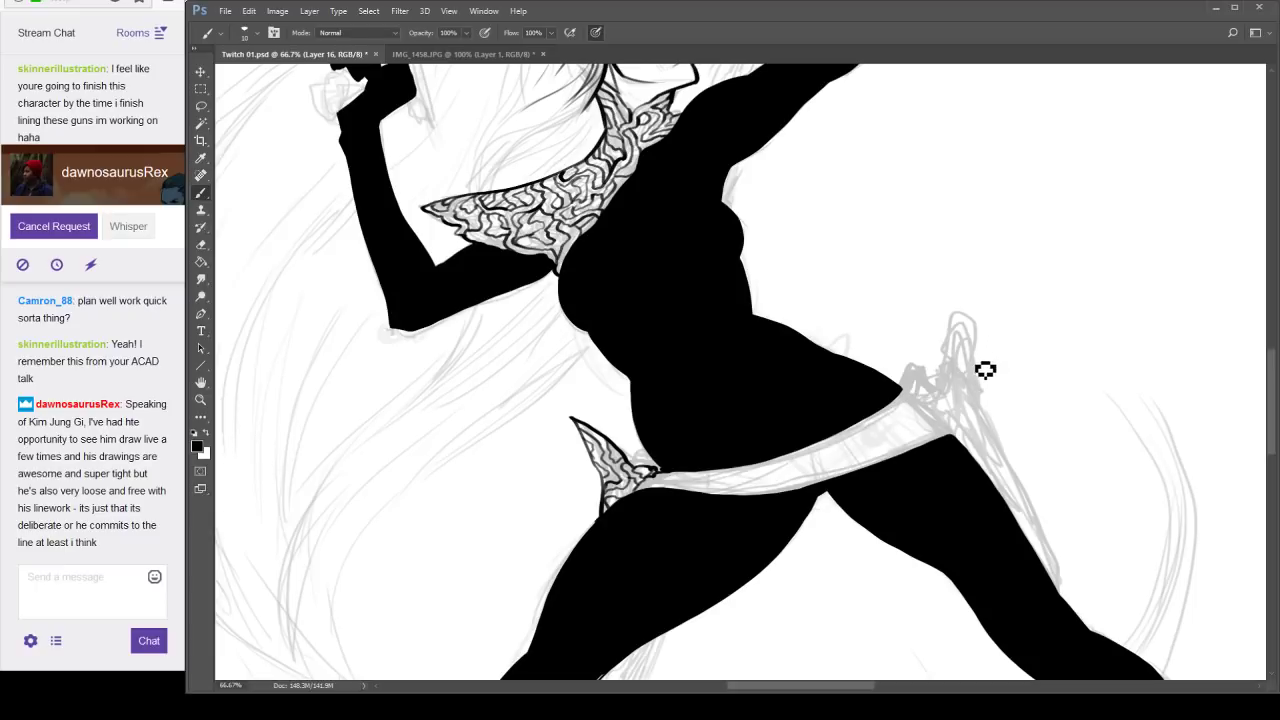
Ink the small curved shapes between the back hip ornament and the waist.
scroll(700, 475, up, 1)
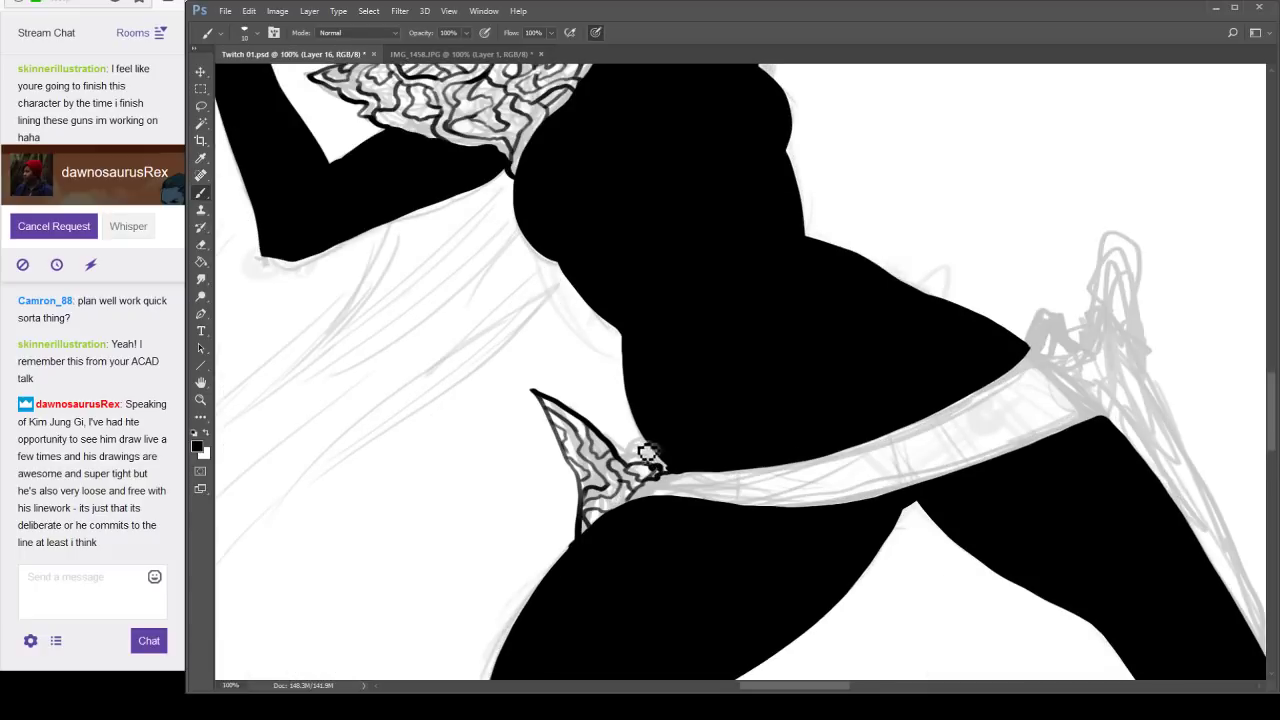
drag(635, 460, 656, 448)
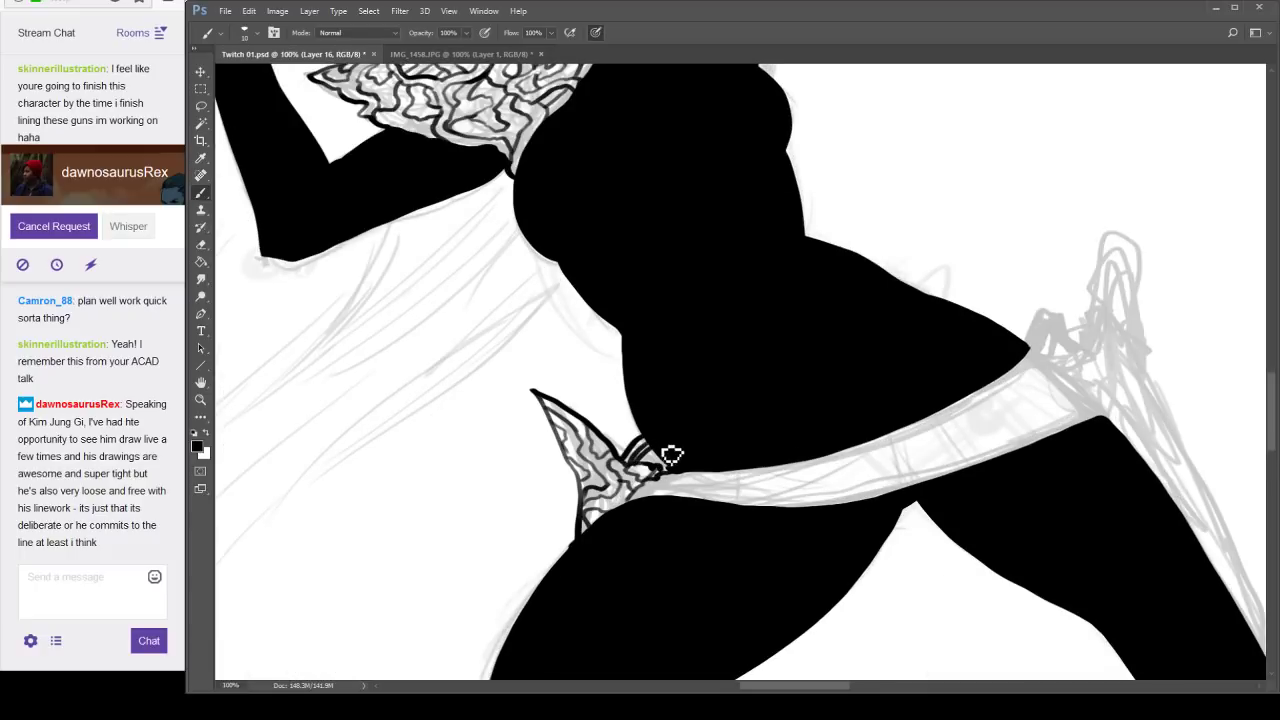
drag(962, 578, 697, 451)
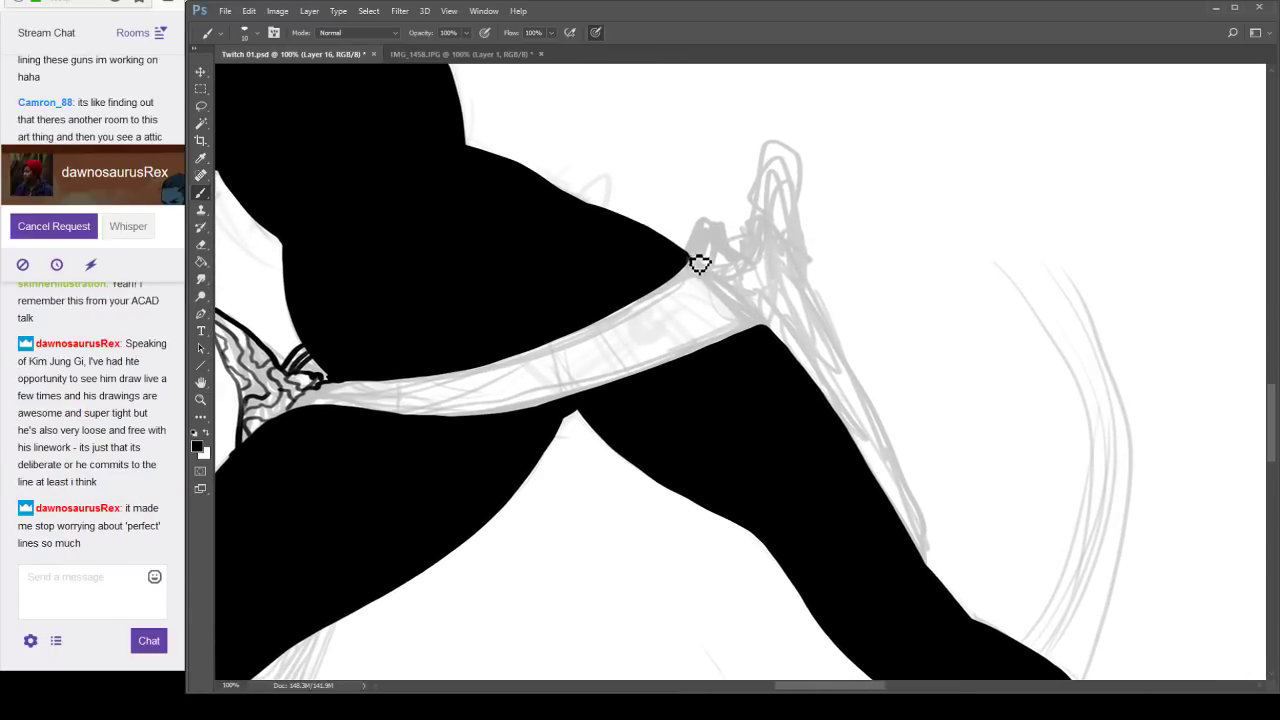
Outline the front hip holster with its upright handle and ink winding shapes where the handle meets the belt.
mouse_move(686, 254)
mouse_down()
mouse_move(698, 249)
mouse_move(763, 327)
mouse_up()
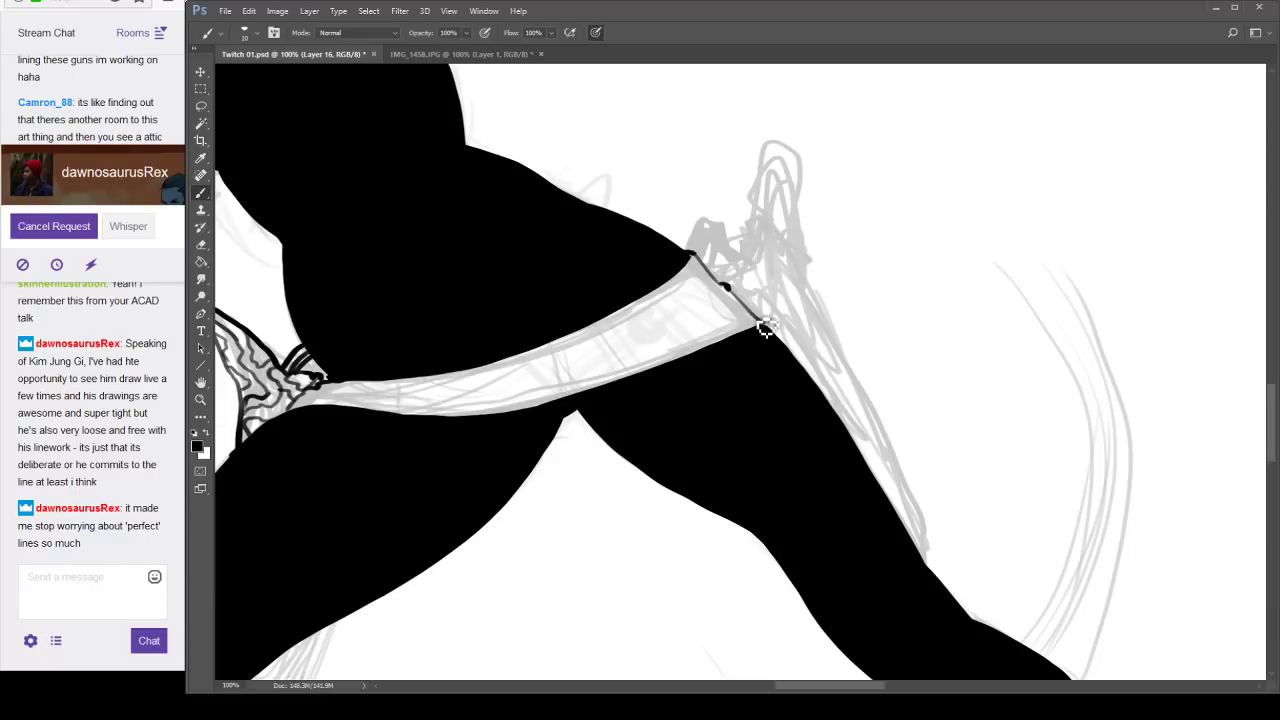
mouse_move(705, 267)
mouse_down()
mouse_move(748, 268)
mouse_move(768, 170)
mouse_move(808, 234)
mouse_move(822, 298)
mouse_move(916, 506)
mouse_move(915, 556)
mouse_up()
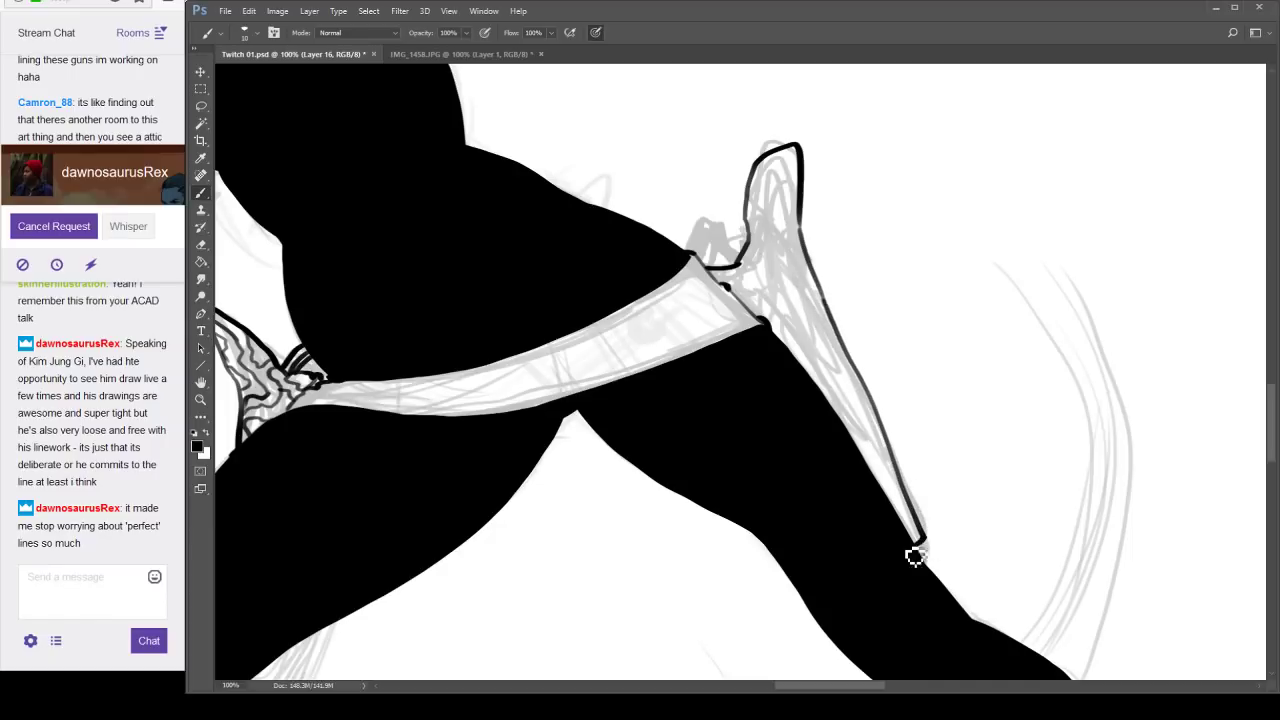
mouse_move(800, 217)
mouse_down()
mouse_move(800, 166)
mouse_move(763, 218)
mouse_move(783, 250)
mouse_move(816, 258)
mouse_move(790, 334)
mouse_move(768, 232)
mouse_move(750, 308)
mouse_up()
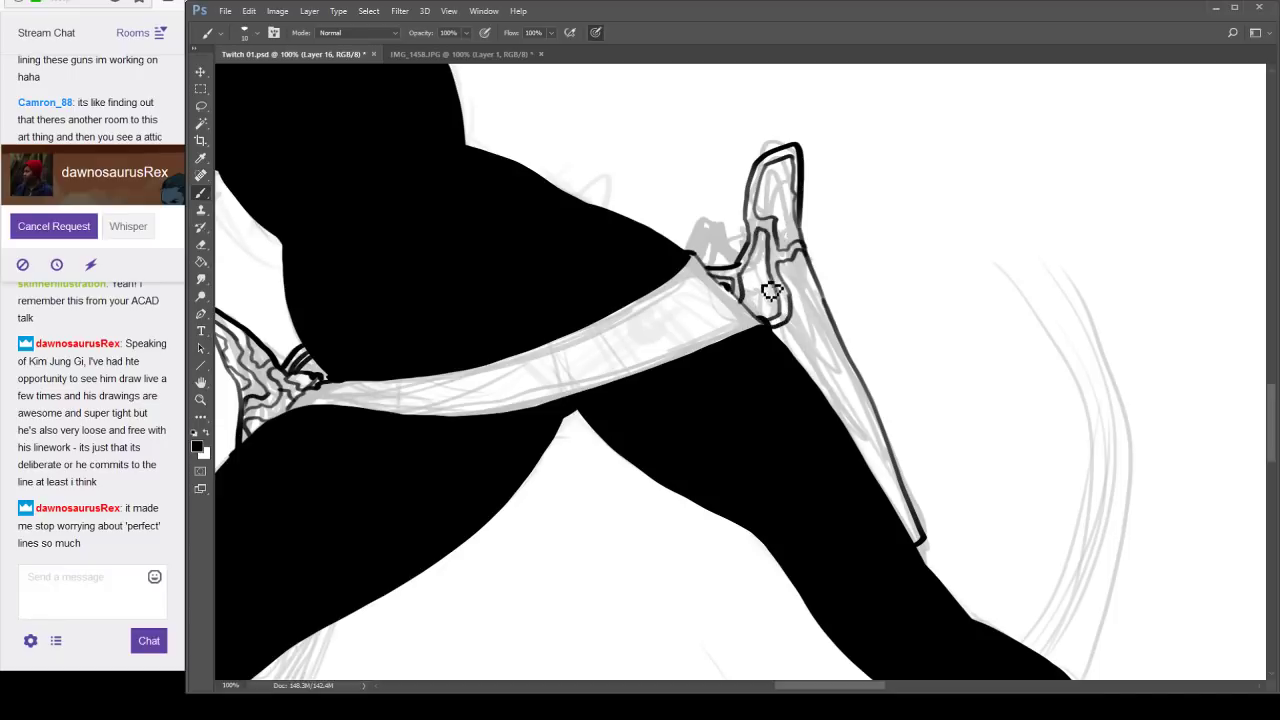
mouse_move(756, 317)
mouse_down()
mouse_move(794, 292)
mouse_move(779, 292)
mouse_move(791, 290)
mouse_move(804, 230)
mouse_up()
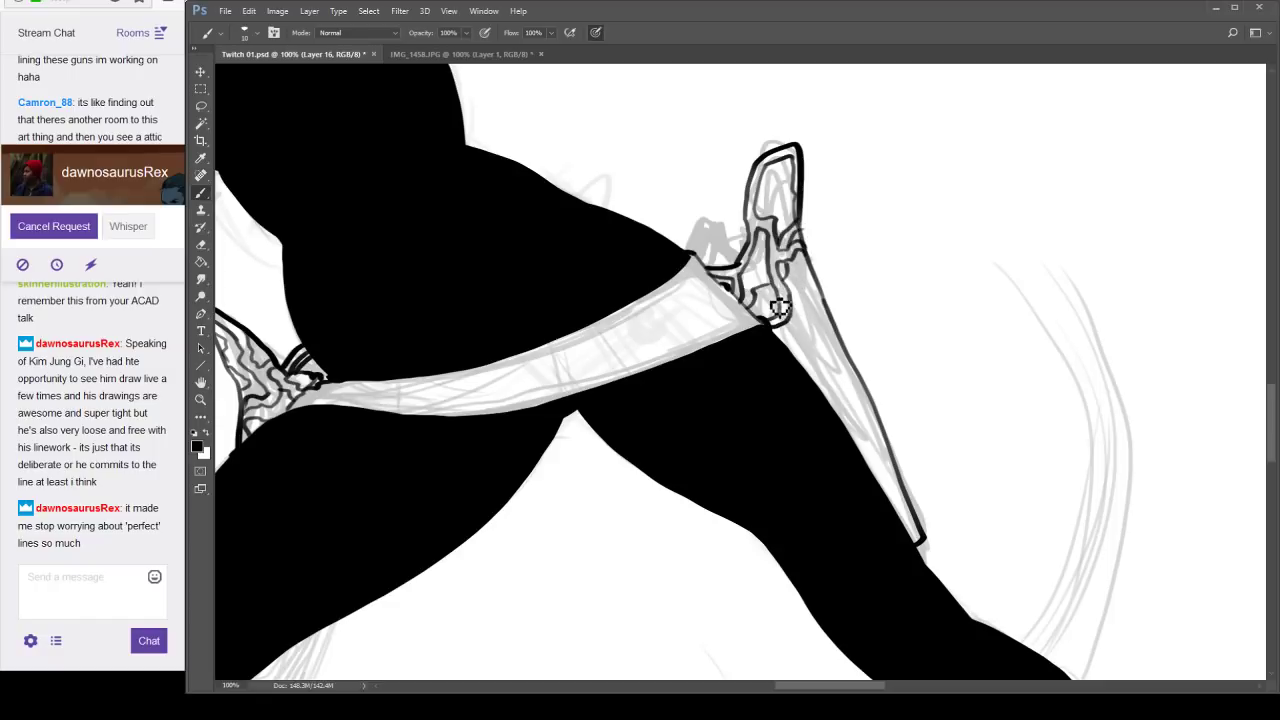
mouse_move(773, 303)
mouse_down()
mouse_move(759, 313)
mouse_move(796, 264)
mouse_up()
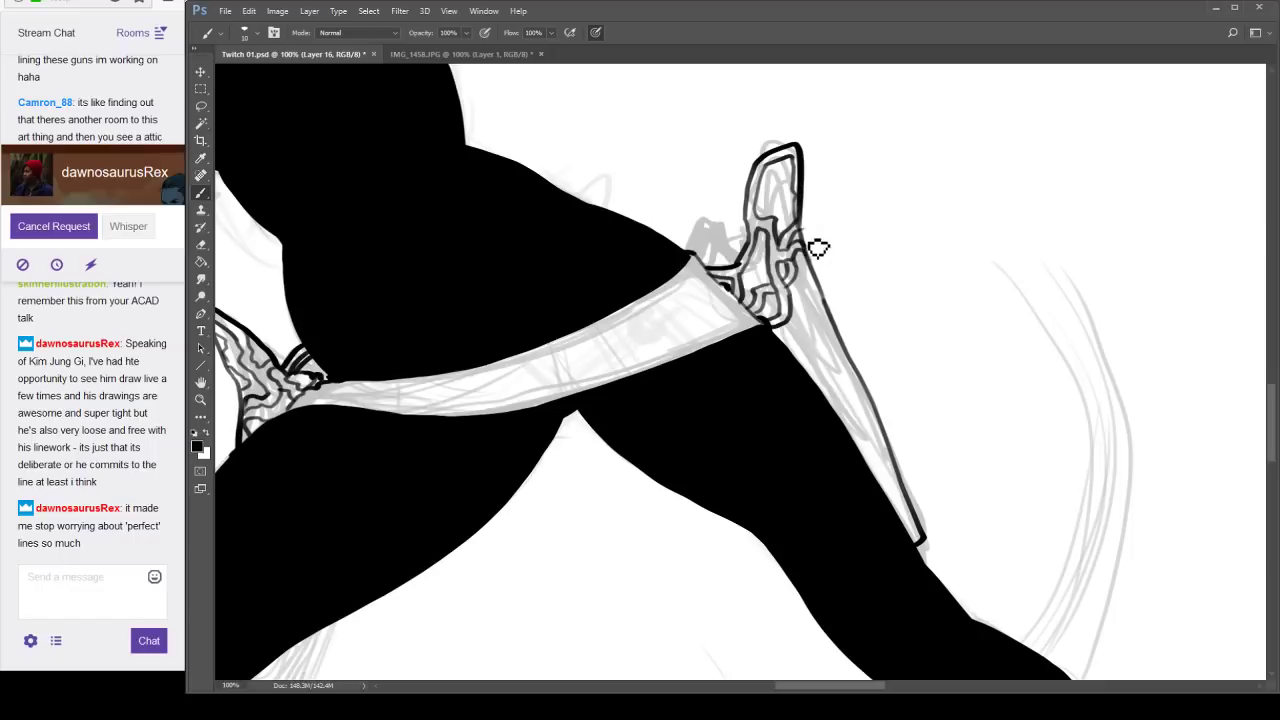
Fill the front holster with the winding line pattern, from the handle down to its narrow tip on the thigh.
drag(838, 334, 844, 376)
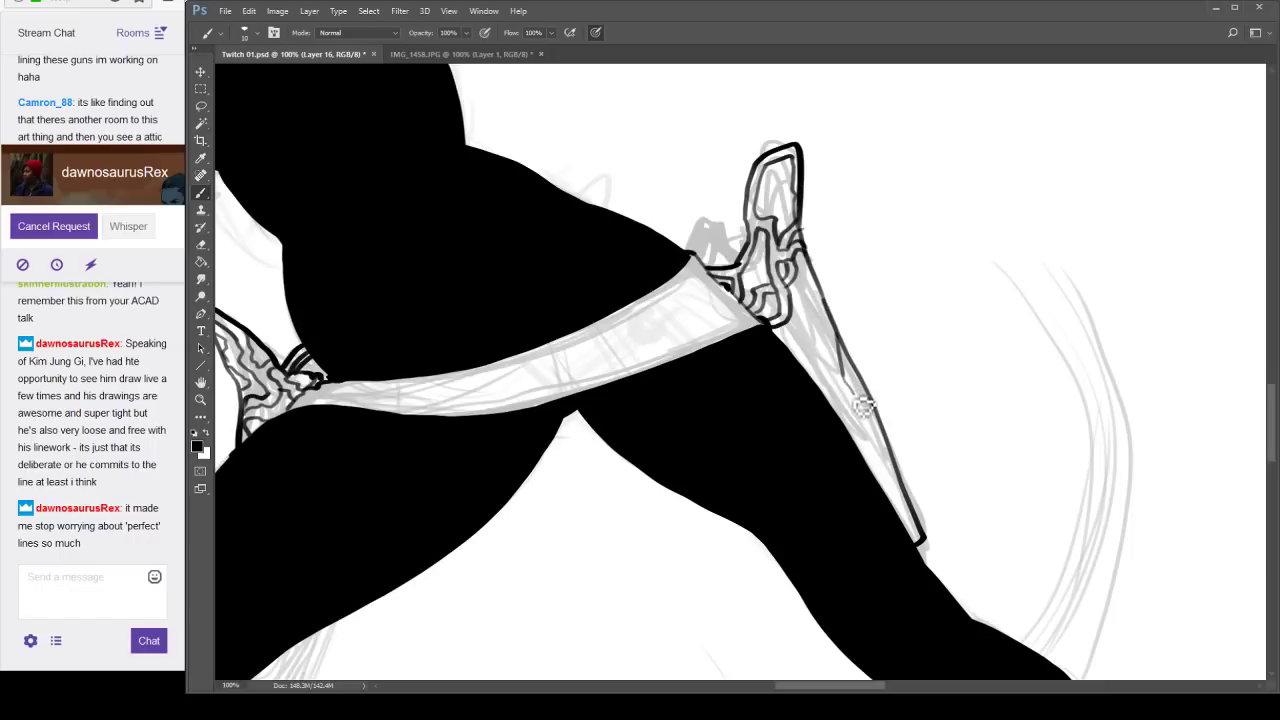
mouse_move(848, 426)
mouse_down()
mouse_move(861, 398)
mouse_move(847, 360)
mouse_move(802, 341)
mouse_move(768, 303)
mouse_up()
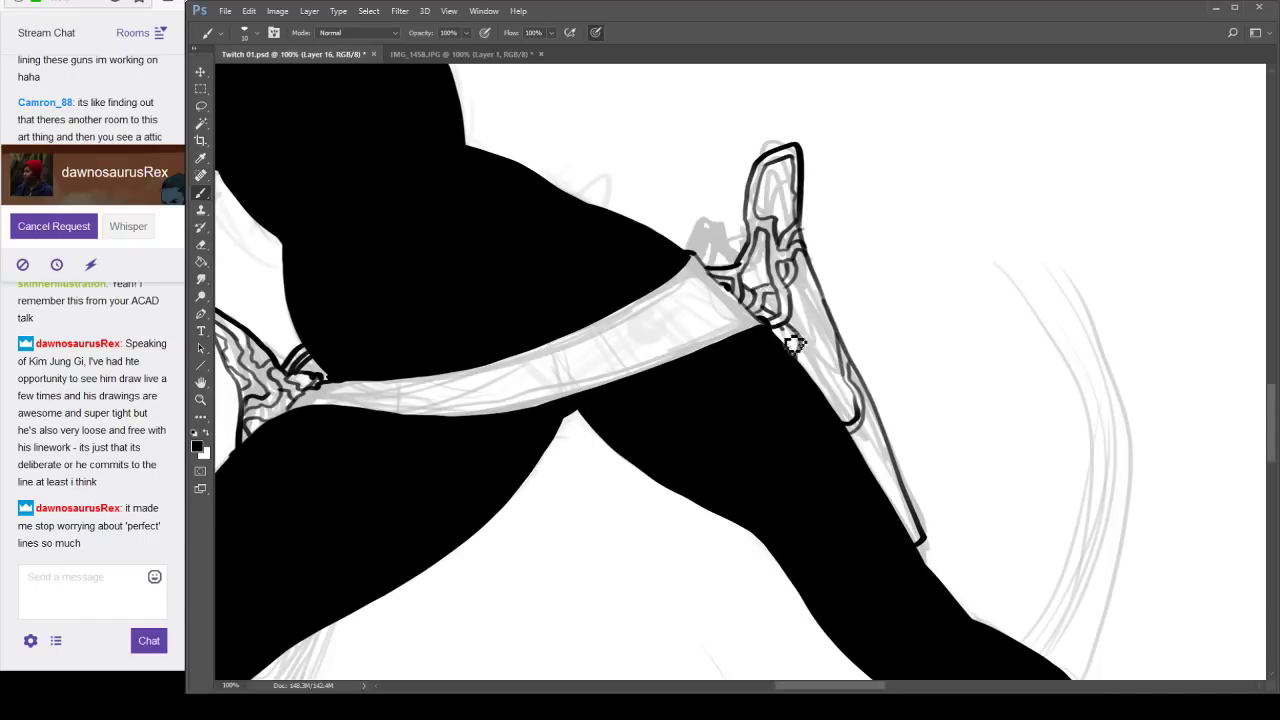
drag(793, 345, 800, 357)
mouse_move(797, 186)
mouse_down()
mouse_move(777, 210)
mouse_move(798, 200)
mouse_move(785, 197)
mouse_move(795, 222)
mouse_move(784, 240)
mouse_move(840, 330)
mouse_move(818, 266)
mouse_up()
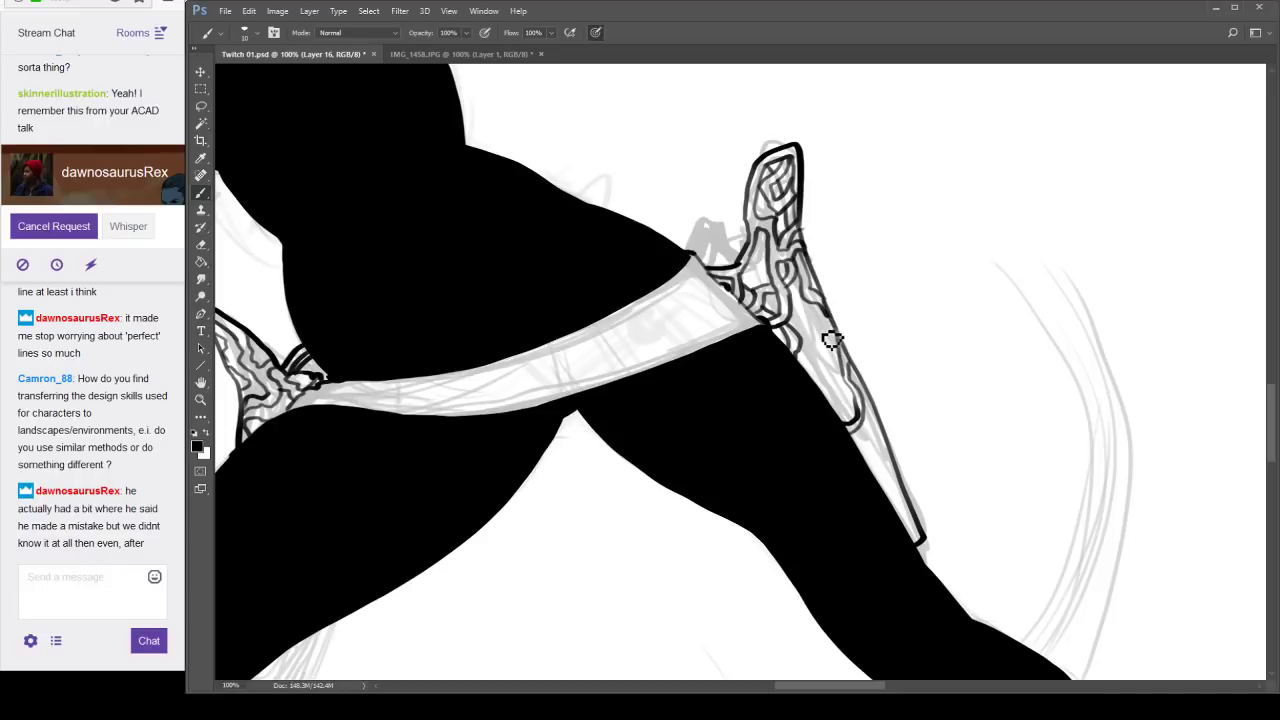
mouse_move(829, 347)
mouse_down()
mouse_move(832, 315)
mouse_move(820, 391)
mouse_move(838, 362)
mouse_move(822, 315)
mouse_move(810, 348)
mouse_move(828, 325)
mouse_move(818, 350)
mouse_move(836, 355)
mouse_move(850, 425)
mouse_move(818, 360)
mouse_move(820, 372)
mouse_move(852, 394)
mouse_move(890, 460)
mouse_move(876, 425)
mouse_move(862, 445)
mouse_move(900, 475)
mouse_move(890, 494)
mouse_move(888, 462)
mouse_move(879, 481)
mouse_move(864, 438)
mouse_move(908, 528)
mouse_move(896, 514)
mouse_up()
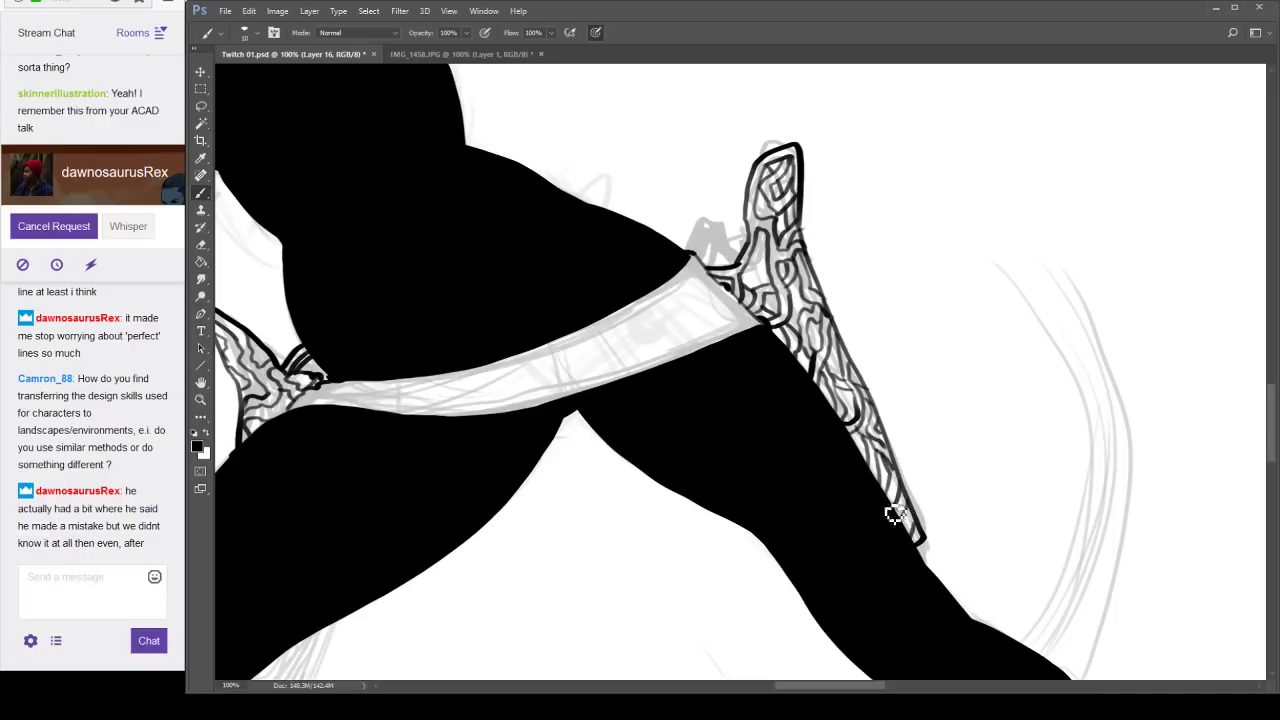
Ink the curled piece between the waist and the front holster, and draw long contour lines along the hip belt.
mouse_move(760, 272)
mouse_down()
mouse_move(767, 242)
mouse_move(738, 252)
mouse_move(747, 267)
mouse_move(705, 224)
mouse_move(688, 256)
mouse_move(706, 235)
mouse_move(742, 272)
mouse_move(698, 240)
mouse_move(700, 258)
mouse_move(700, 240)
mouse_move(718, 257)
mouse_move(703, 243)
mouse_move(726, 270)
mouse_up()
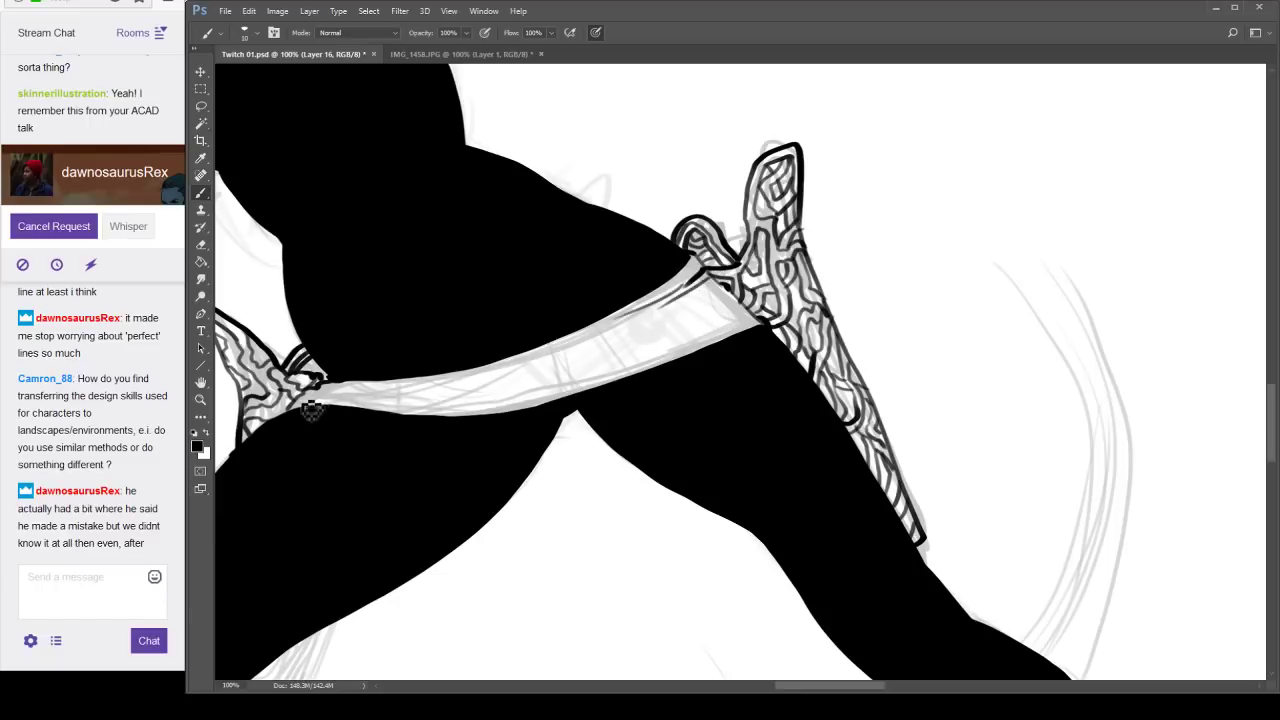
mouse_move(325, 396)
mouse_down()
mouse_move(400, 410)
mouse_move(560, 388)
mouse_up()
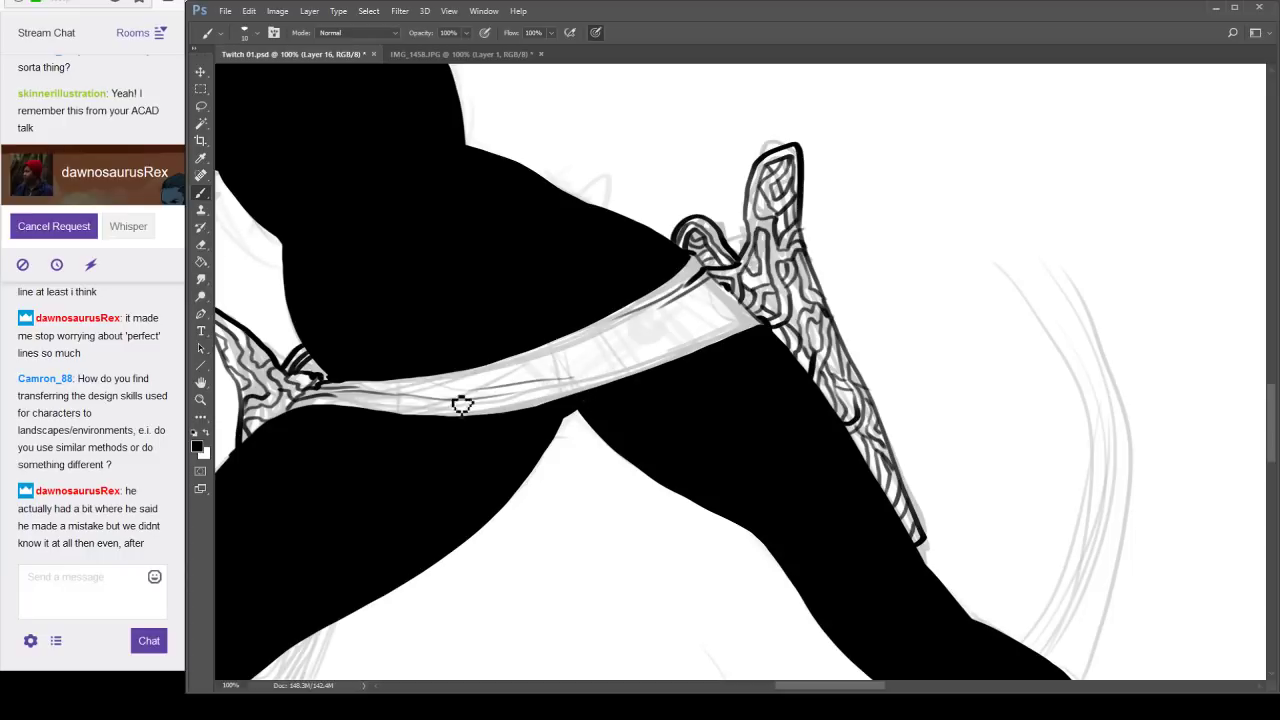
drag(472, 390, 601, 363)
mouse_move(762, 322)
mouse_down()
mouse_move(549, 398)
mouse_move(373, 410)
mouse_up()
drag(500, 380, 706, 314)
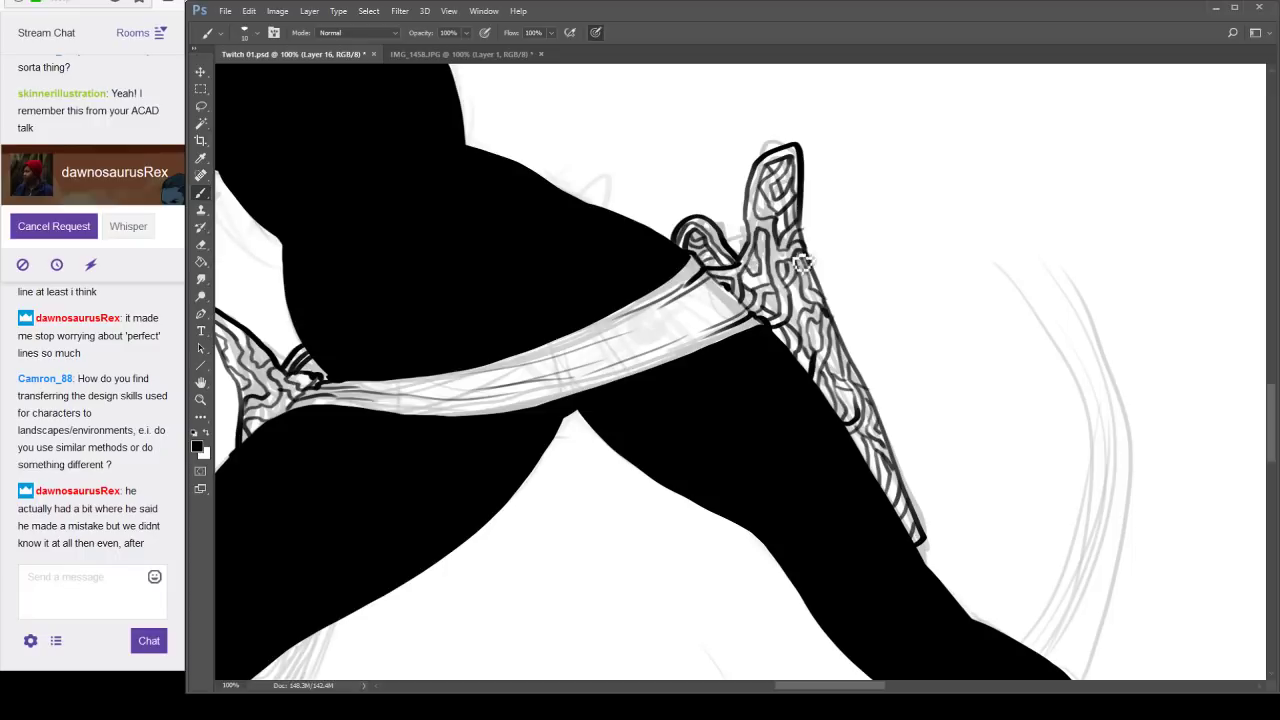
Outline the rear holster's tapered end below the back thigh and begin the winding pattern inside it.
scroll(800, 248, down, 2)
scroll(800, 243, down, 1)
scroll(926, 131, up, 2)
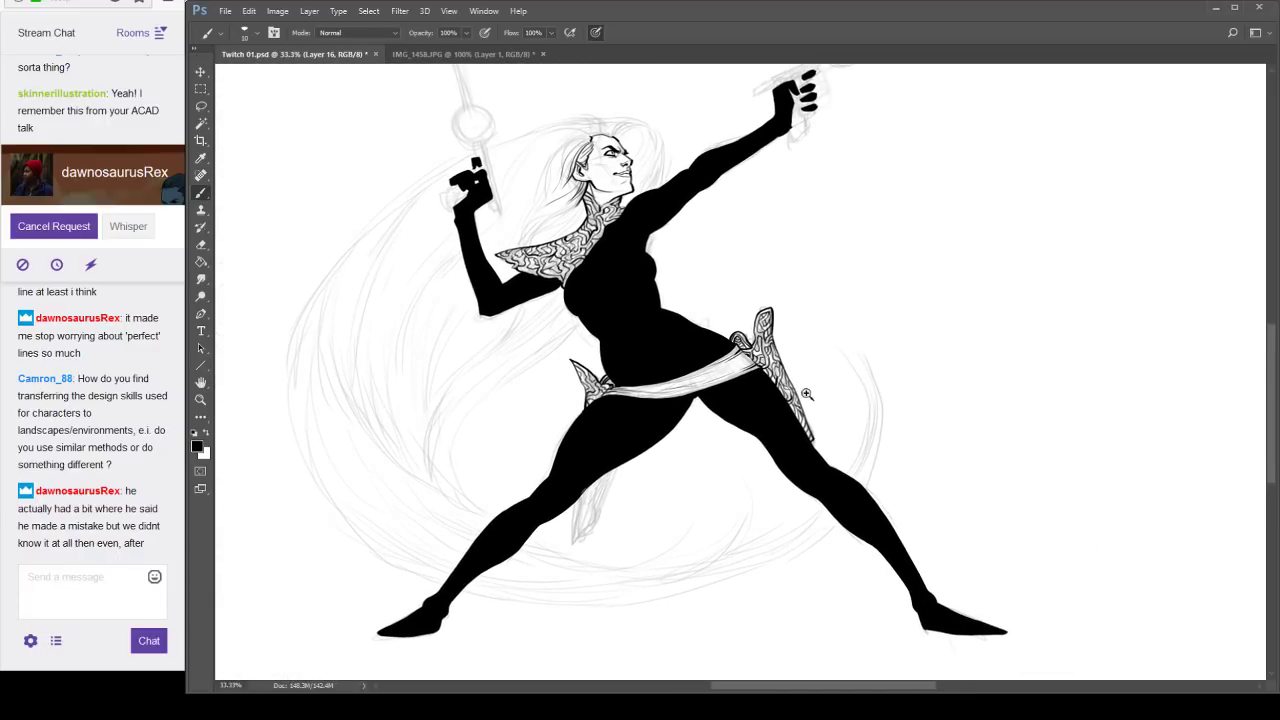
ctrl+click(628, 523)
drag(633, 575, 671, 423)
ctrl+click(677, 405)
scroll(677, 405, up, 1)
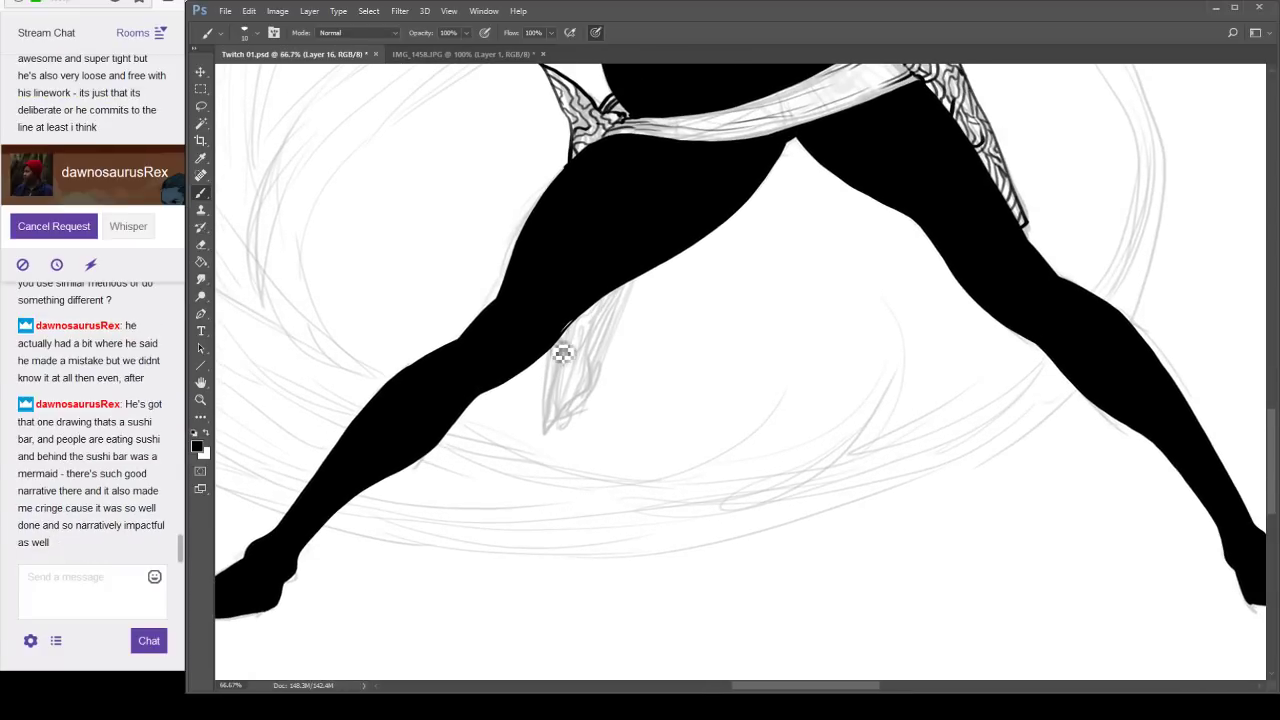
mouse_move(545, 355)
mouse_down()
mouse_move(535, 515)
mouse_move(587, 455)
mouse_move(622, 306)
mouse_move(595, 319)
mouse_move(571, 359)
mouse_move(570, 339)
mouse_move(546, 508)
mouse_move(569, 431)
mouse_move(590, 420)
mouse_move(561, 432)
mouse_move(561, 462)
mouse_move(532, 496)
mouse_up()
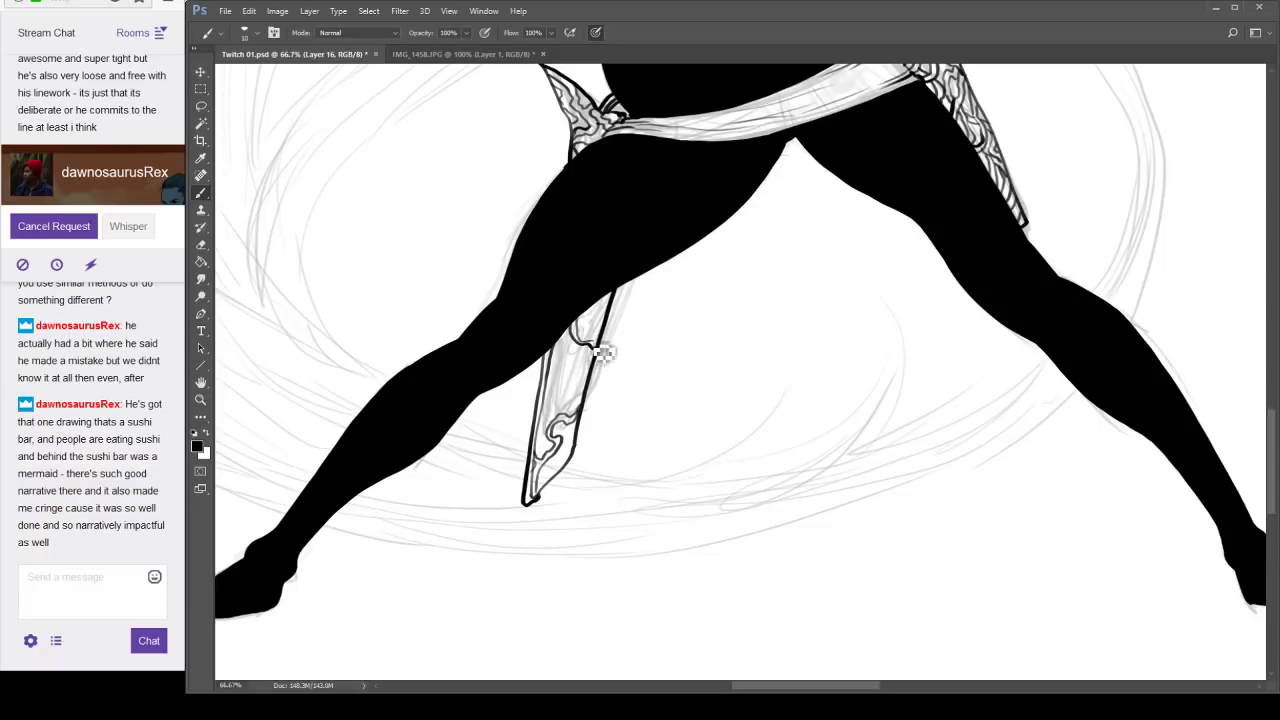
Fill the rest of the rear holster's tapered end with winding pattern lines.
mouse_move(579, 318)
mouse_down()
mouse_move(600, 343)
mouse_move(604, 330)
mouse_move(588, 340)
mouse_move(608, 306)
mouse_move(618, 313)
mouse_up()
key(ctrl+z)
mouse_move(595, 350)
mouse_down()
mouse_move(575, 392)
mouse_move(562, 388)
mouse_move(586, 394)
mouse_up()
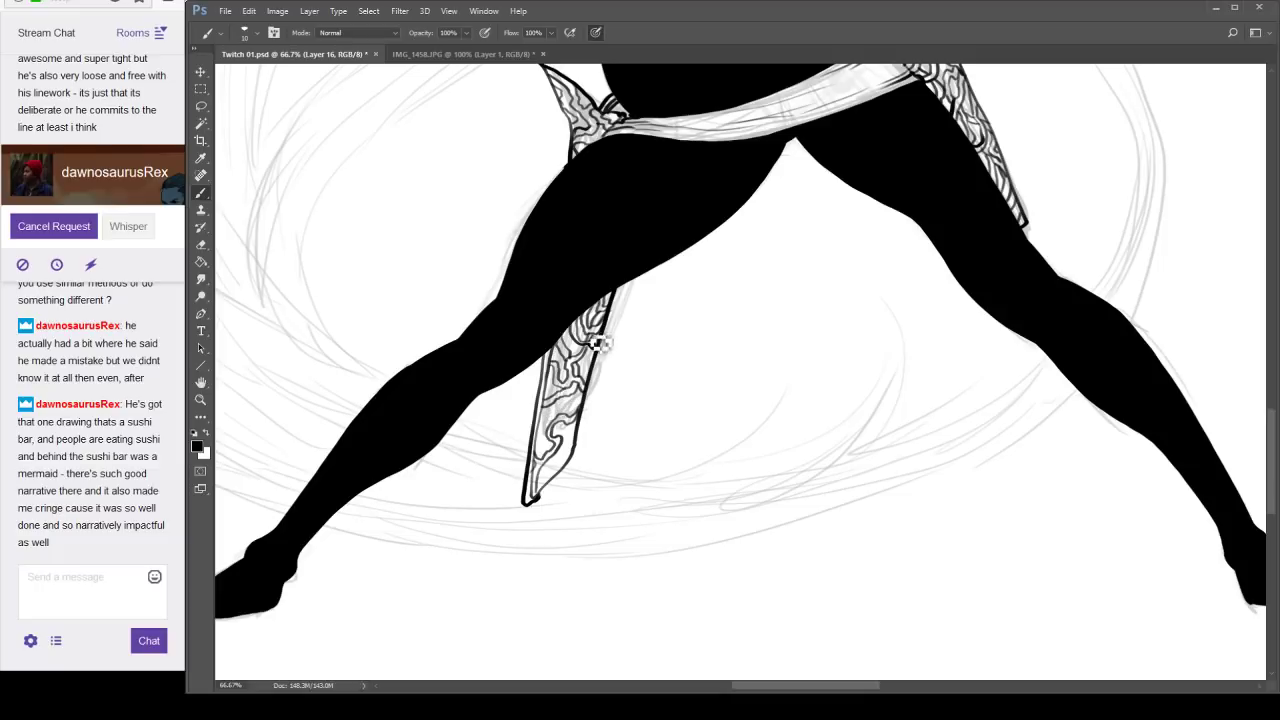
drag(547, 344, 544, 368)
drag(553, 422, 564, 433)
mouse_move(555, 431)
mouse_down()
mouse_move(567, 422)
mouse_move(554, 480)
mouse_move(569, 460)
mouse_move(549, 440)
mouse_move(570, 463)
mouse_move(584, 428)
mouse_move(563, 423)
mouse_move(561, 396)
mouse_up()
mouse_move(580, 350)
mouse_down()
mouse_move(567, 364)
mouse_move(586, 349)
mouse_move(580, 361)
mouse_up()
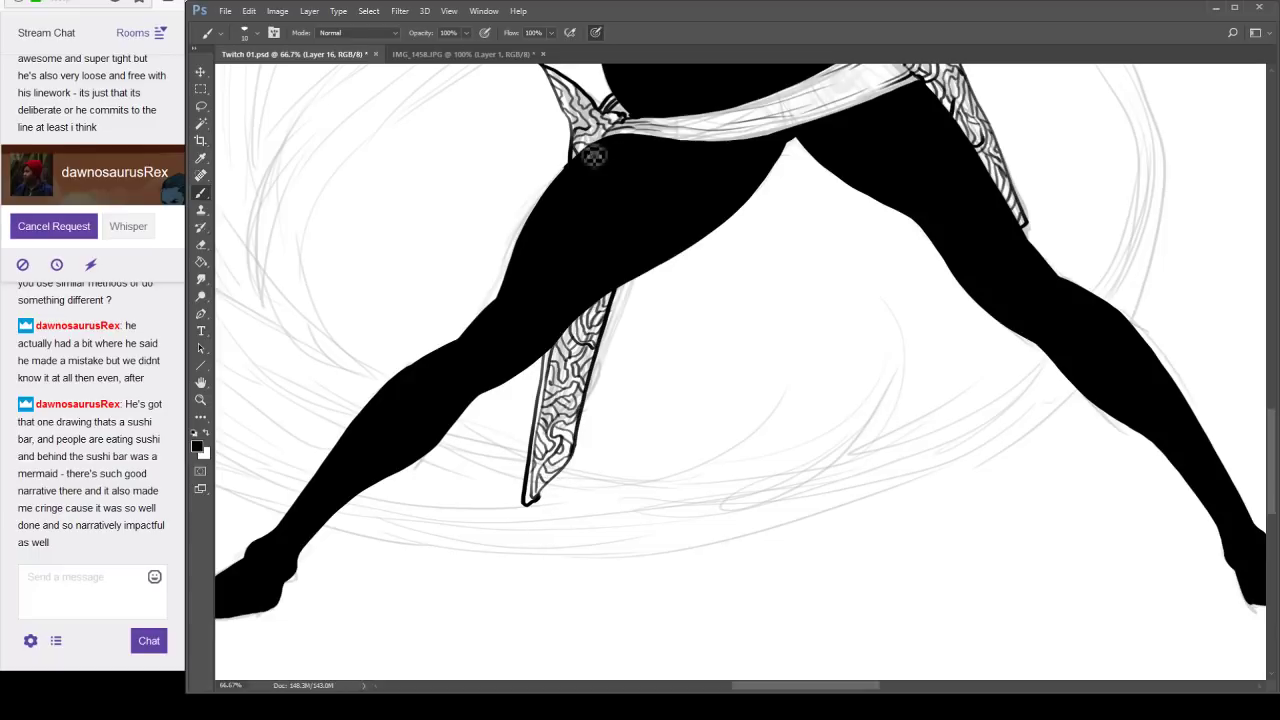
Examine the inked collar, belt and holsters up close and against the whole figure.
scroll(632, 210, down, 1)
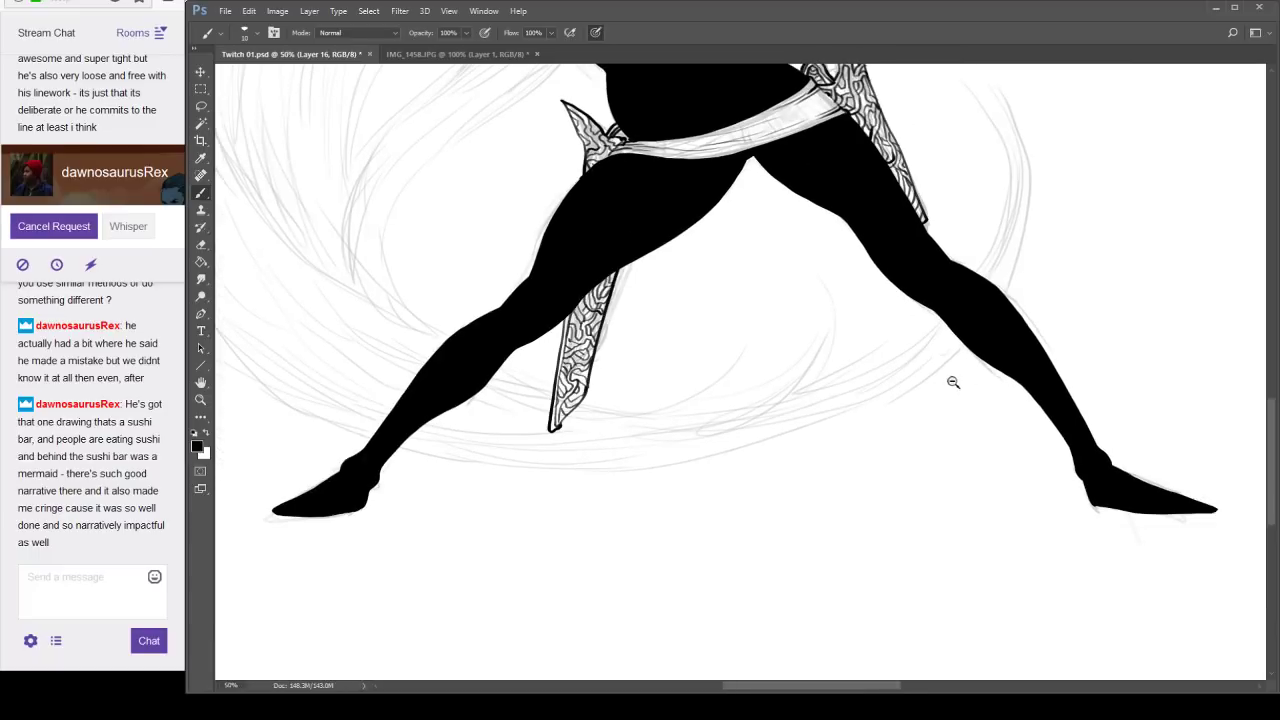
scroll(953, 381, down, 1)
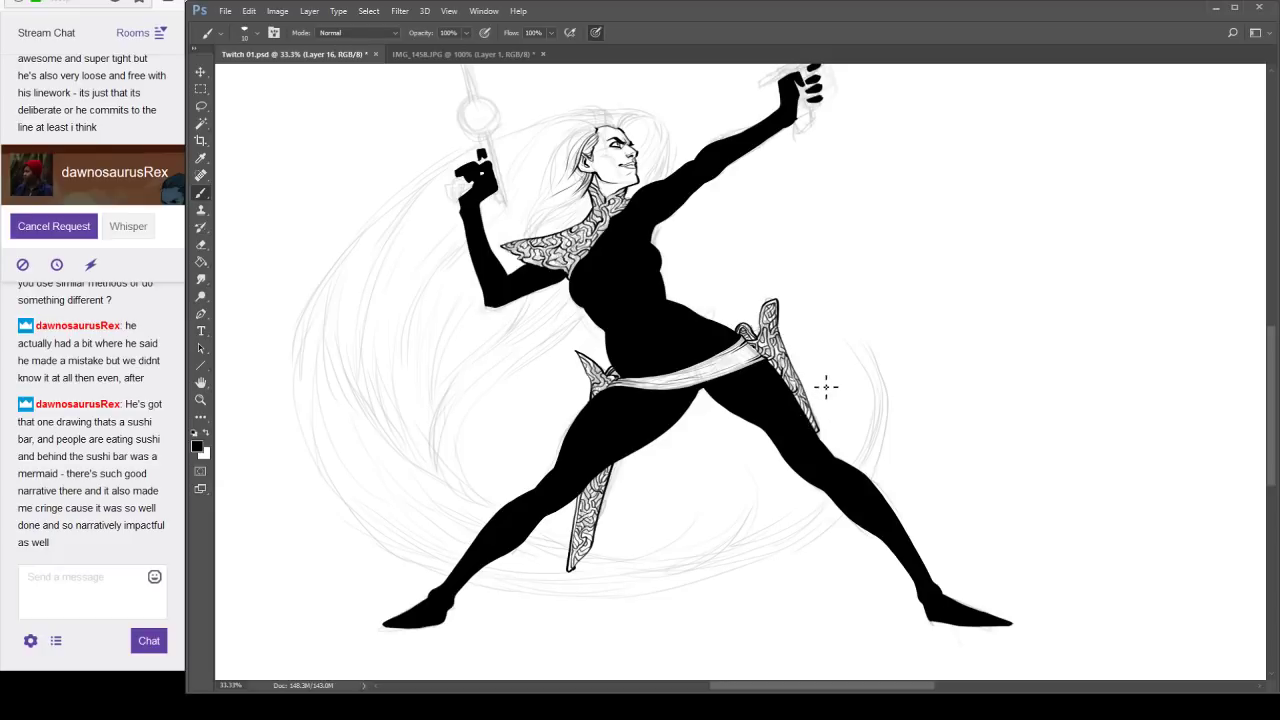
ctrl+click(702, 518)
drag(726, 425, 798, 431)
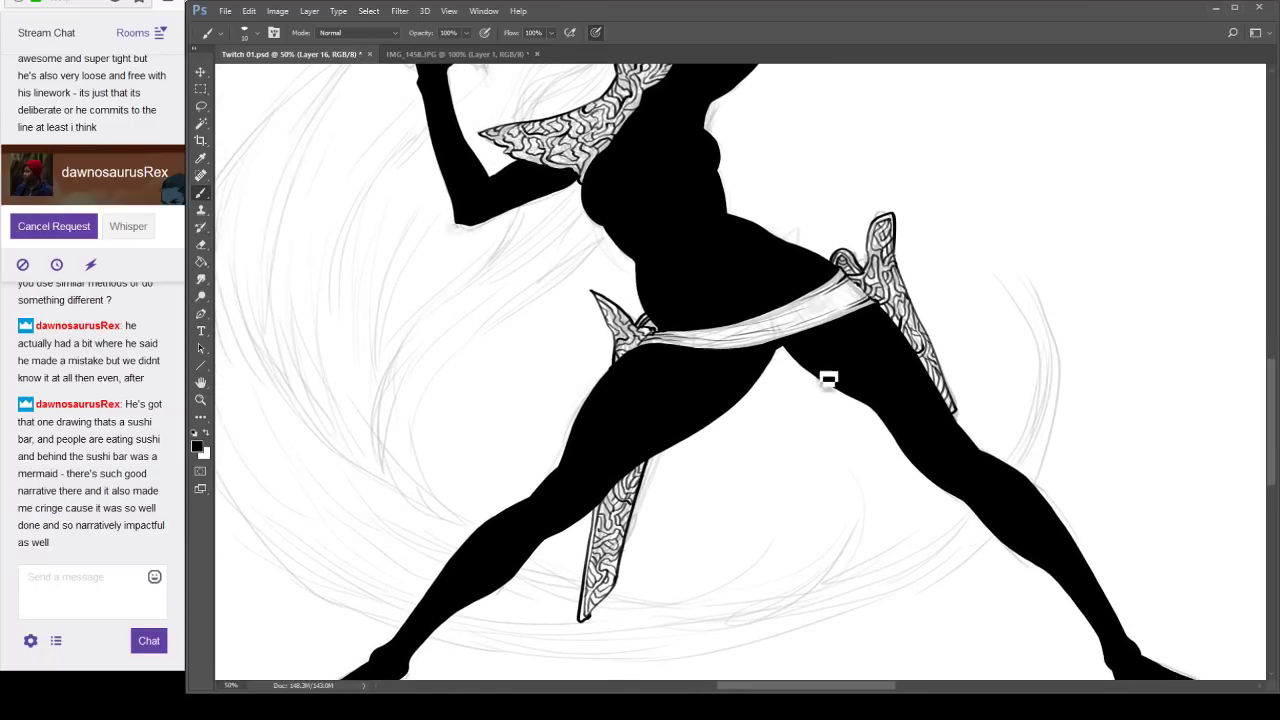
scroll(828, 378, up, 1)
scroll(823, 391, up, 2)
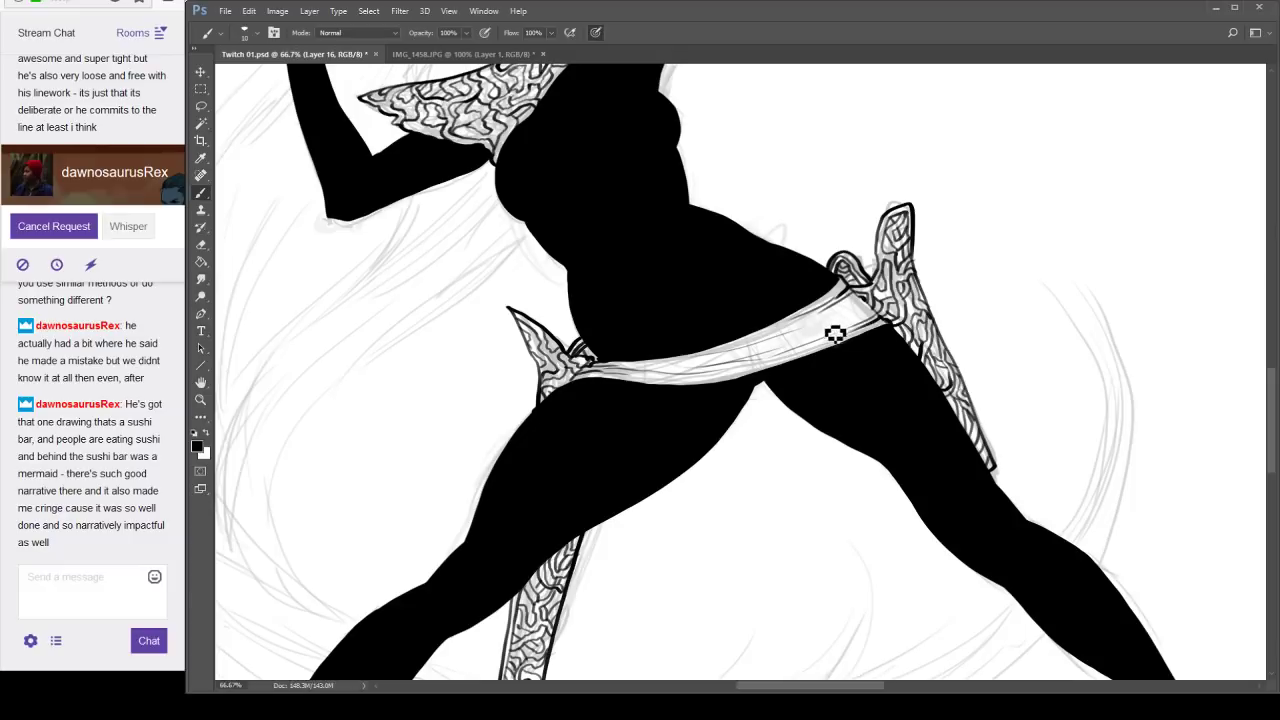
alt+click(810, 388)
alt+click(806, 378)
drag(965, 352, 903, 401)
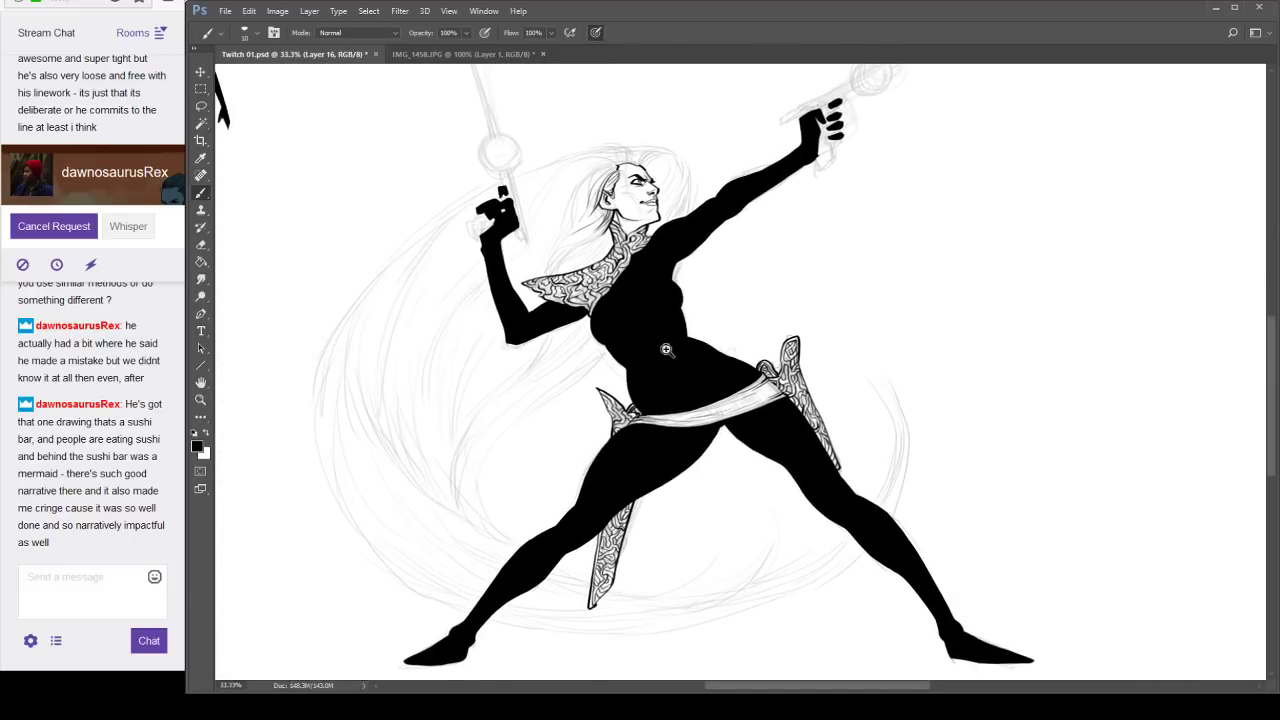
scroll(666, 349, up, 2)
scroll(536, 298, up, 1)
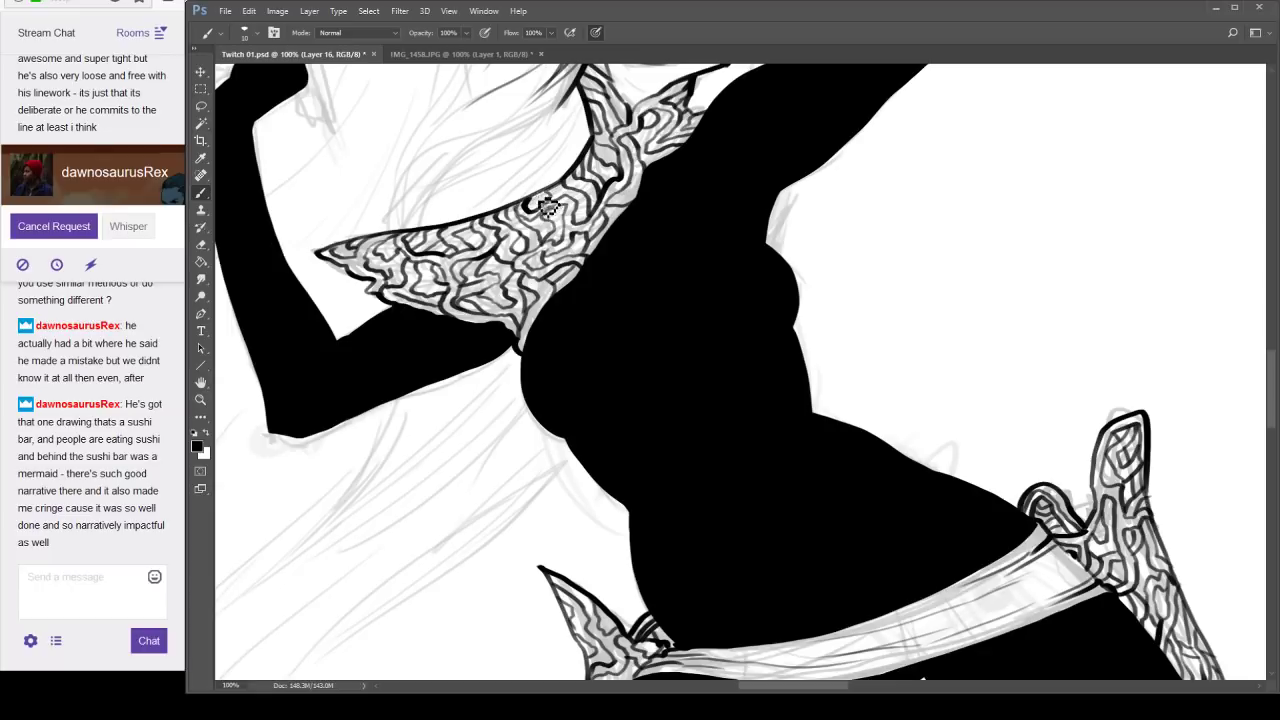
alt+click(644, 296)
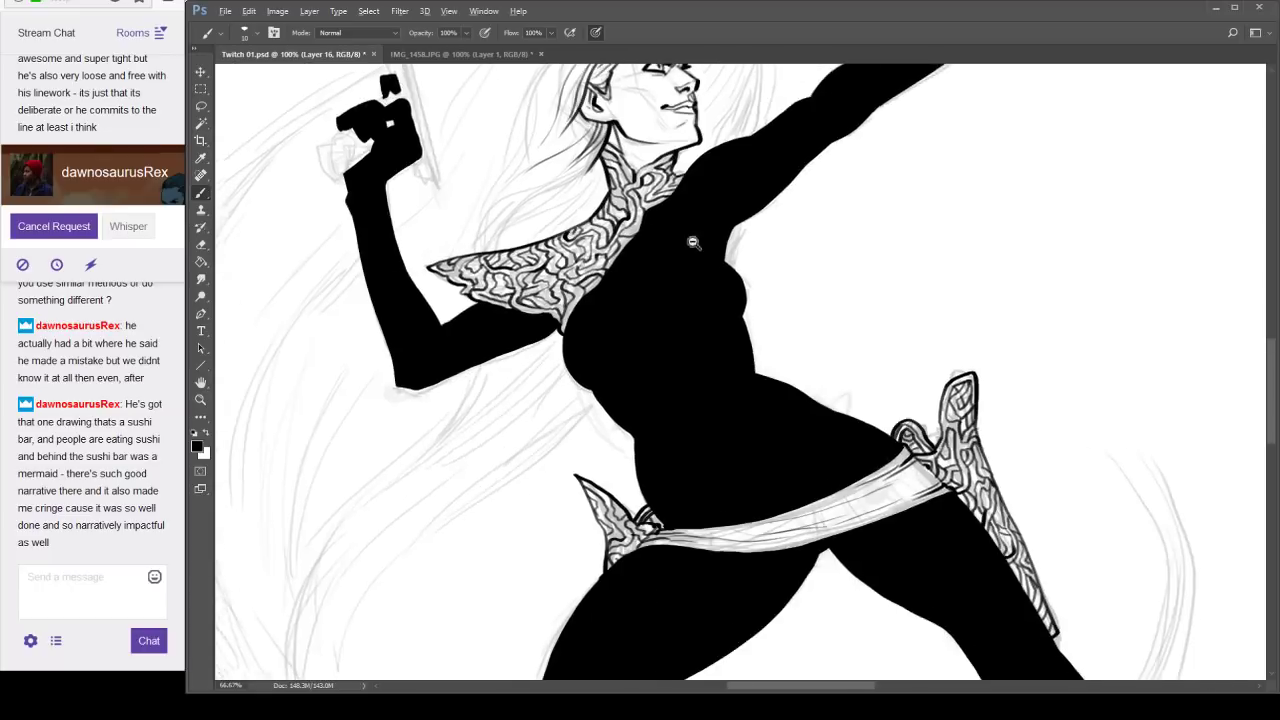
alt+click(994, 357)
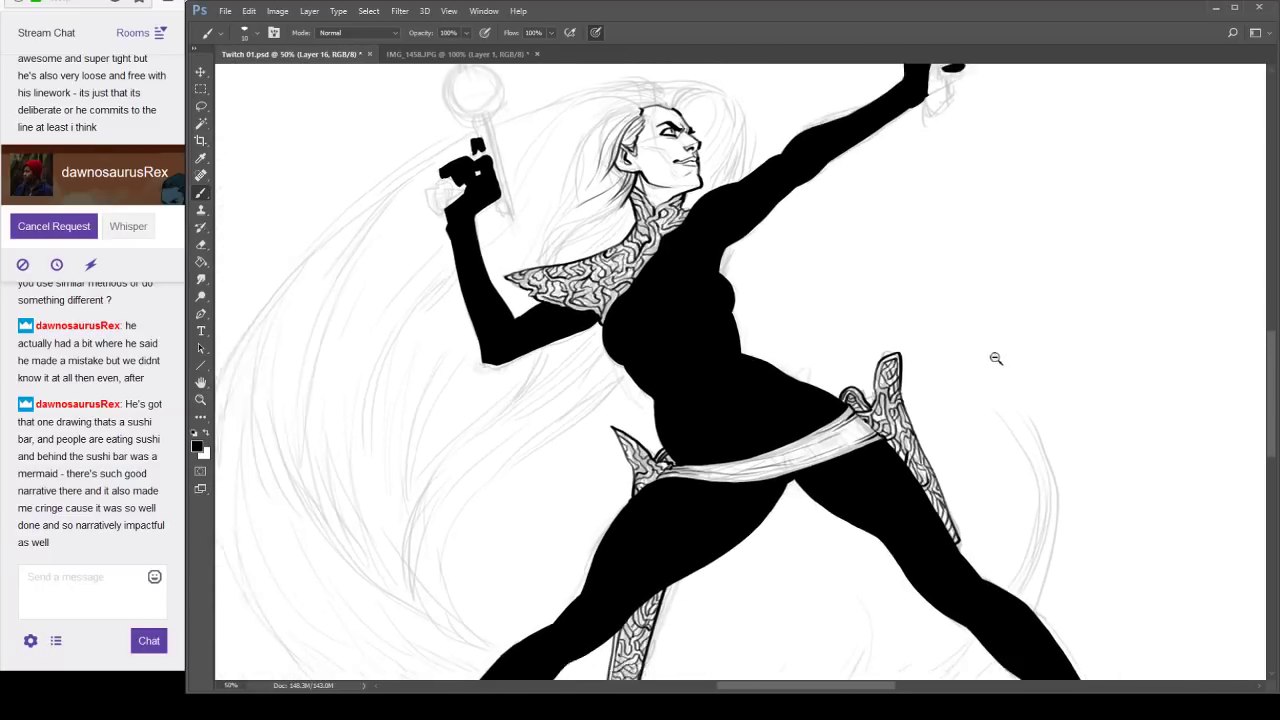
mouse_move(981, 447)
mouse_down()
mouse_move(917, 411)
mouse_move(901, 417)
mouse_up()
Compare the ink with the rough sketch by toggling layer visibility, restore both, and save the document.
click(1111, 193)
key(ctrl+comma)
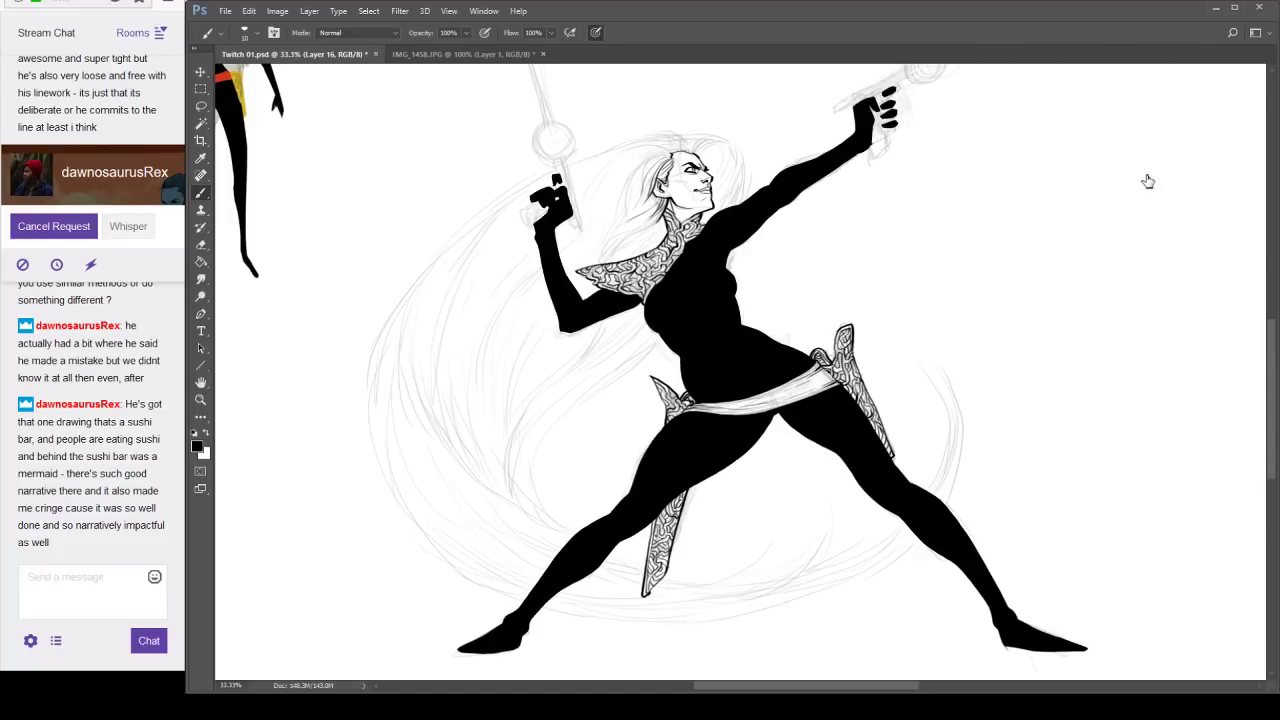
key(ctrl+comma)
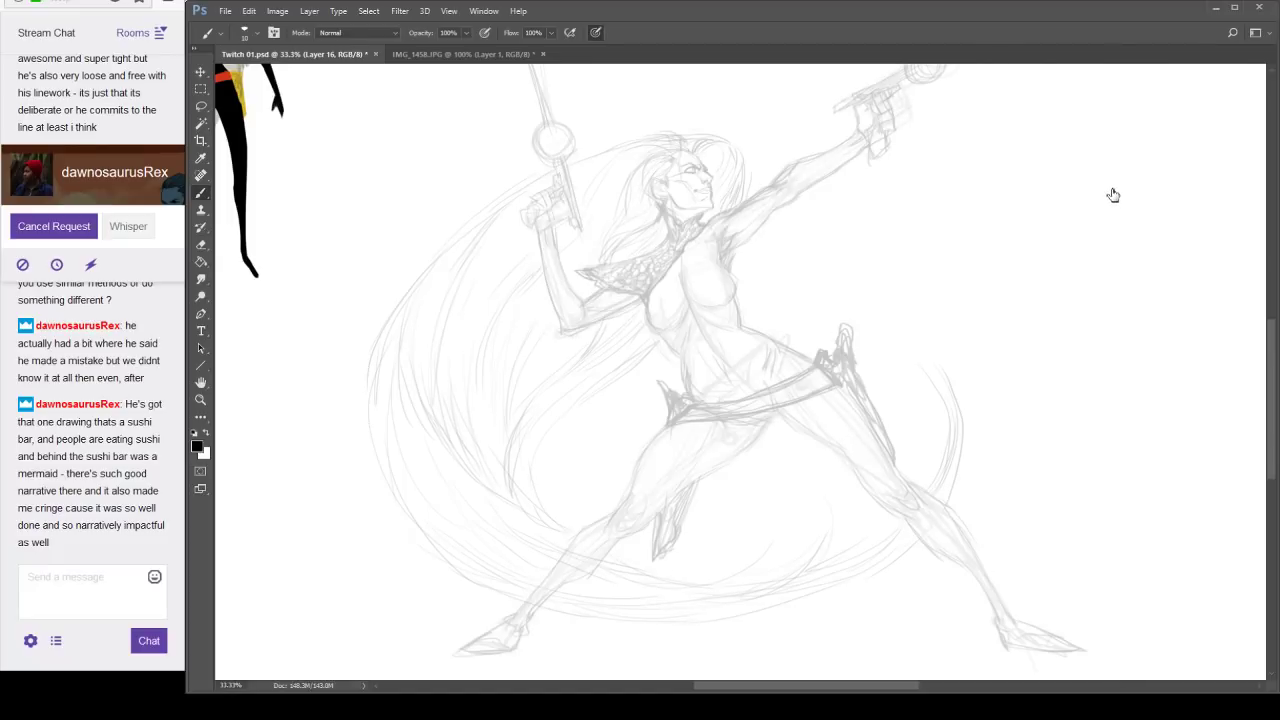
key(ctrl+comma)
click(1117, 209)
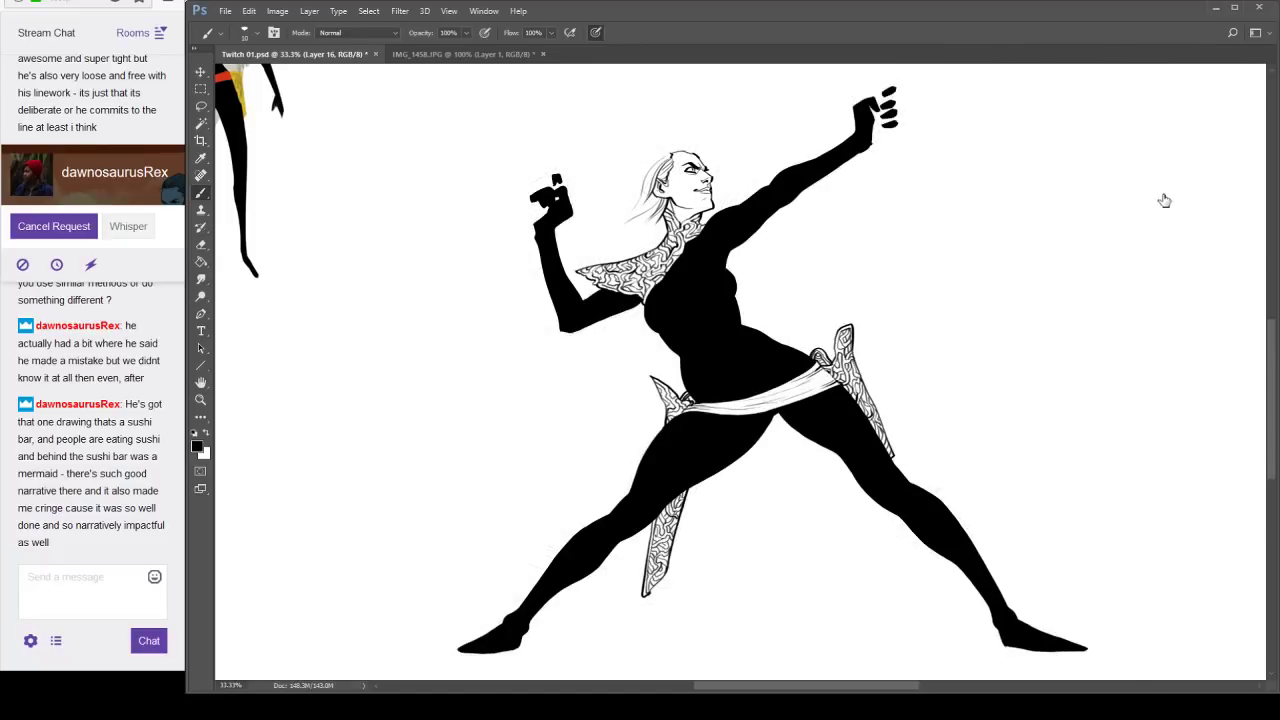
key(ctrl+comma)
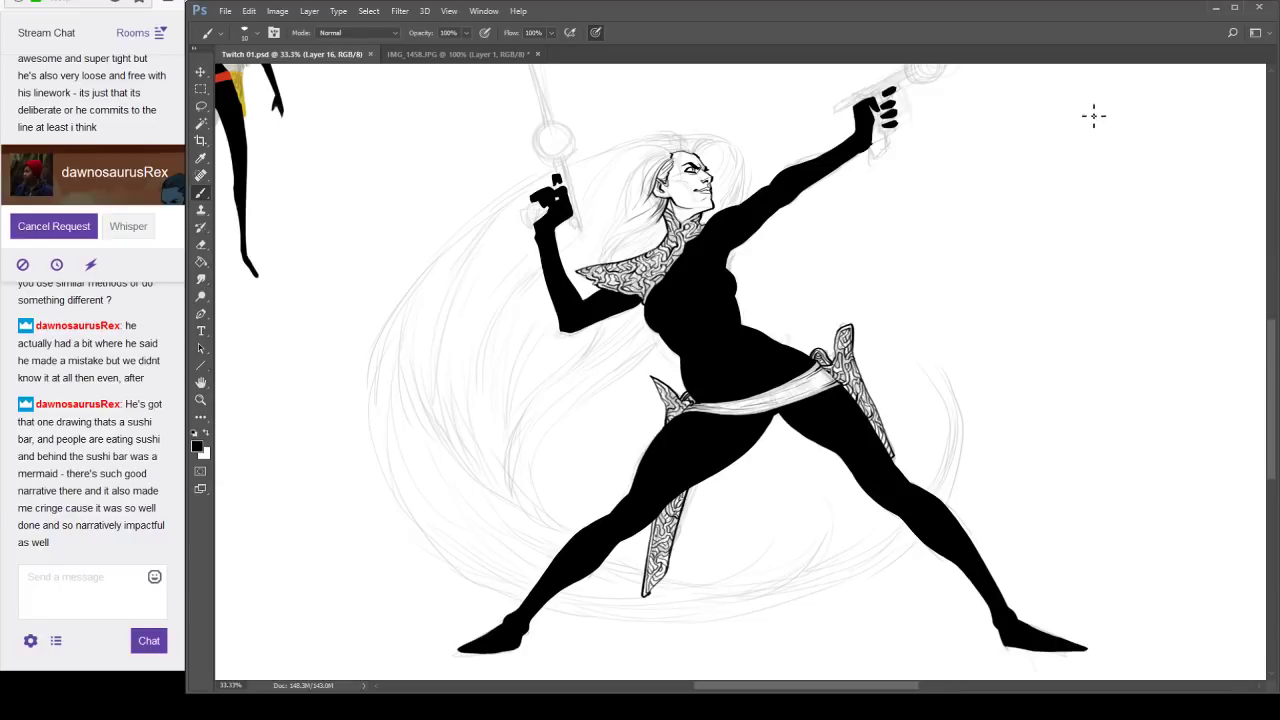
key(ctrl+z)
key(ctrl+z)
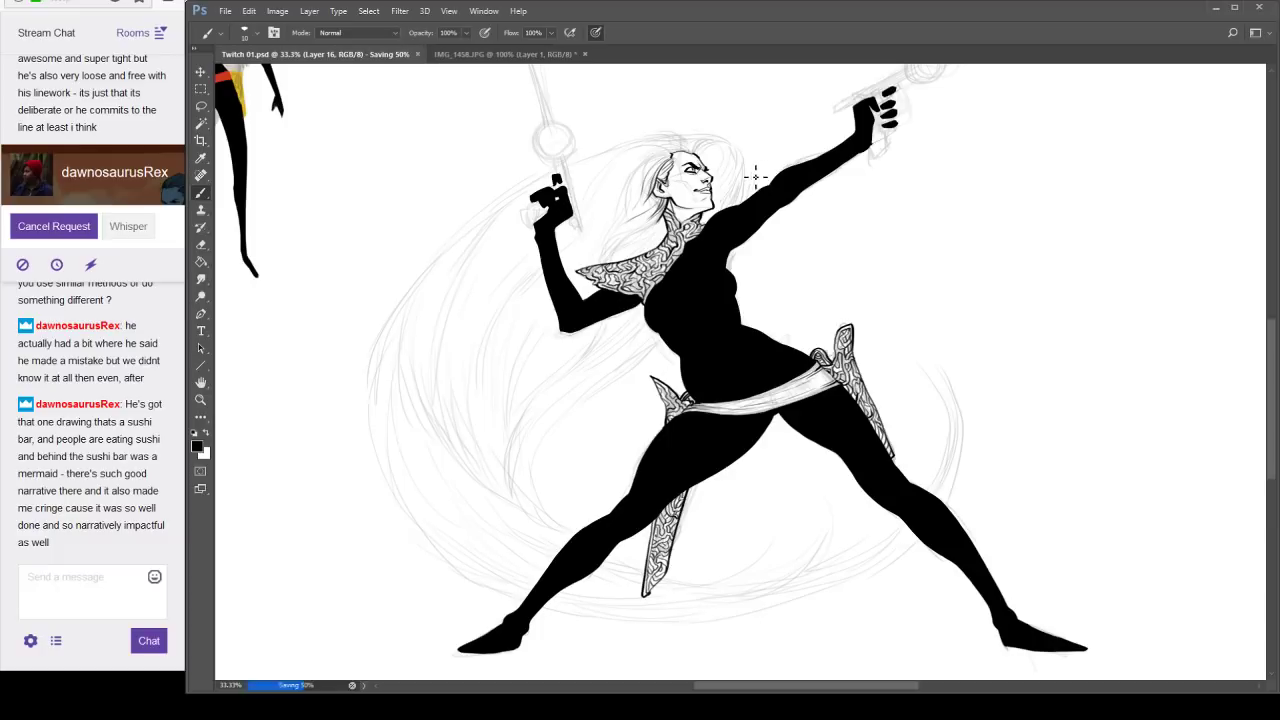
Ink the curved hair strands rising from the forehead at the hairline.
scroll(712, 176, up, 2)
drag(727, 168, 716, 324)
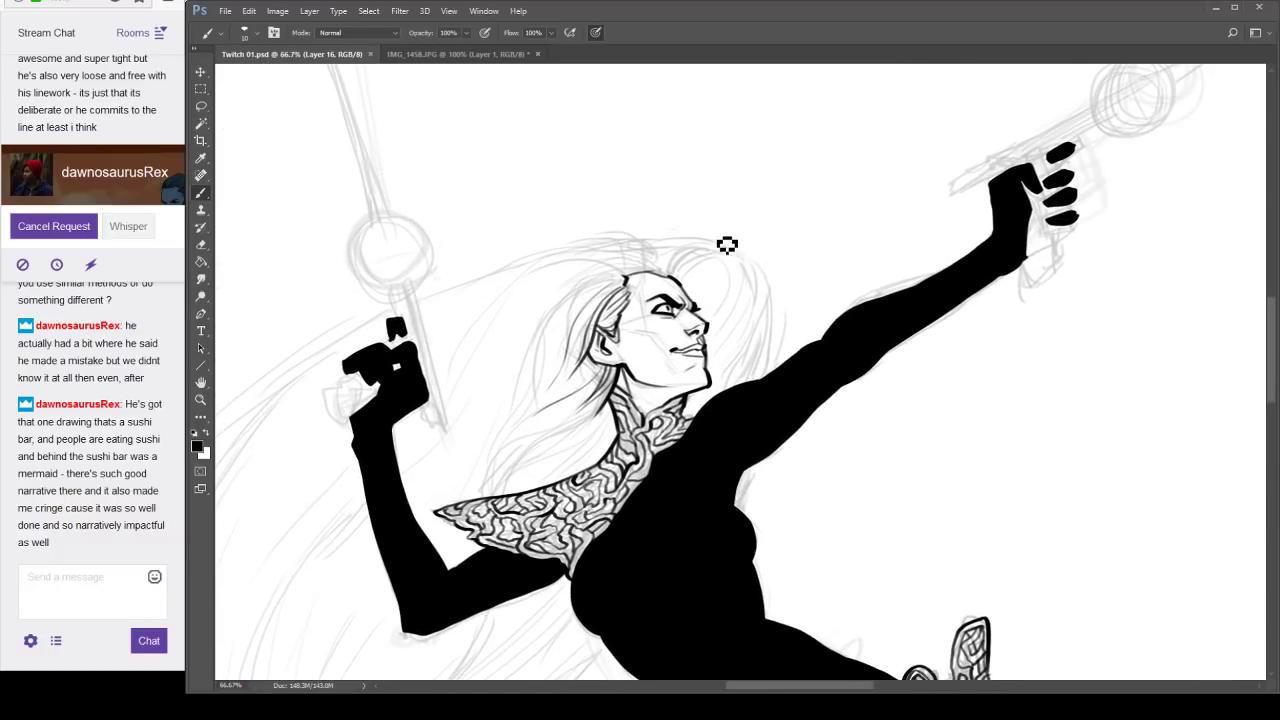
mouse_move(727, 245)
mouse_down()
mouse_move(705, 214)
mouse_move(638, 210)
mouse_up()
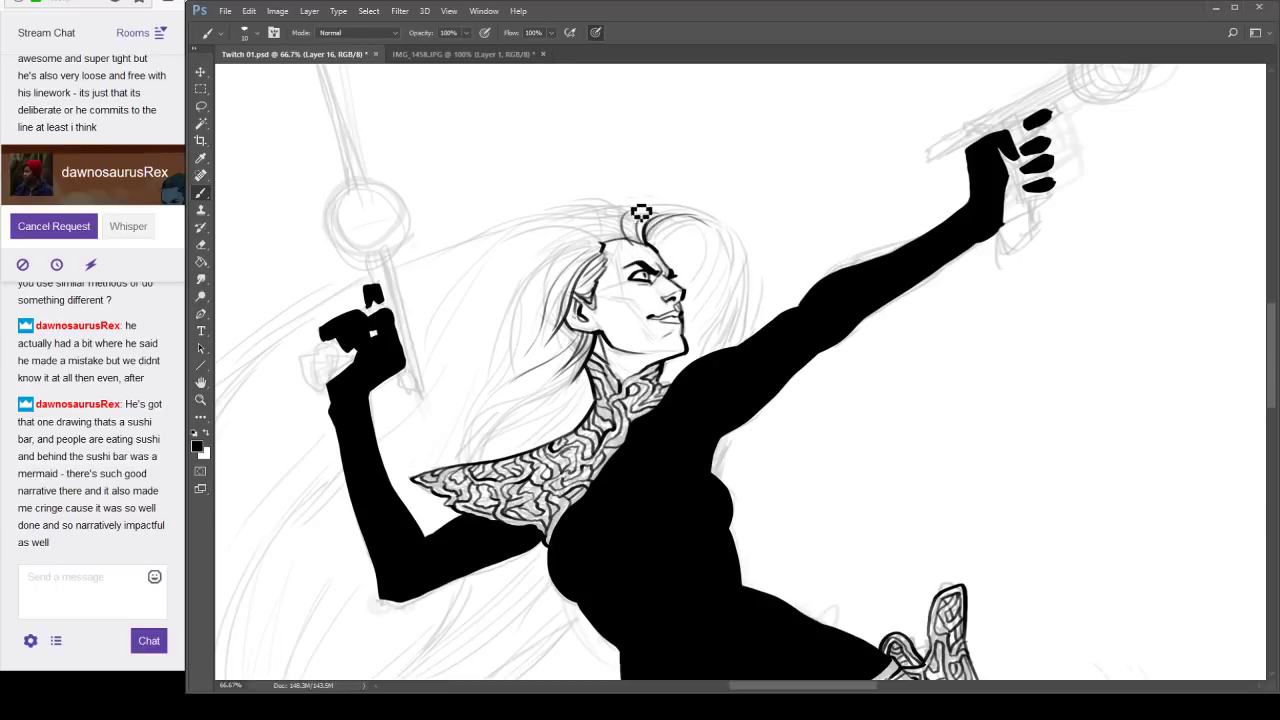
Ink the curved lock of hair falling behind the neck onto the collar, with inner strands following its flow.
drag(640, 316, 749, 203)
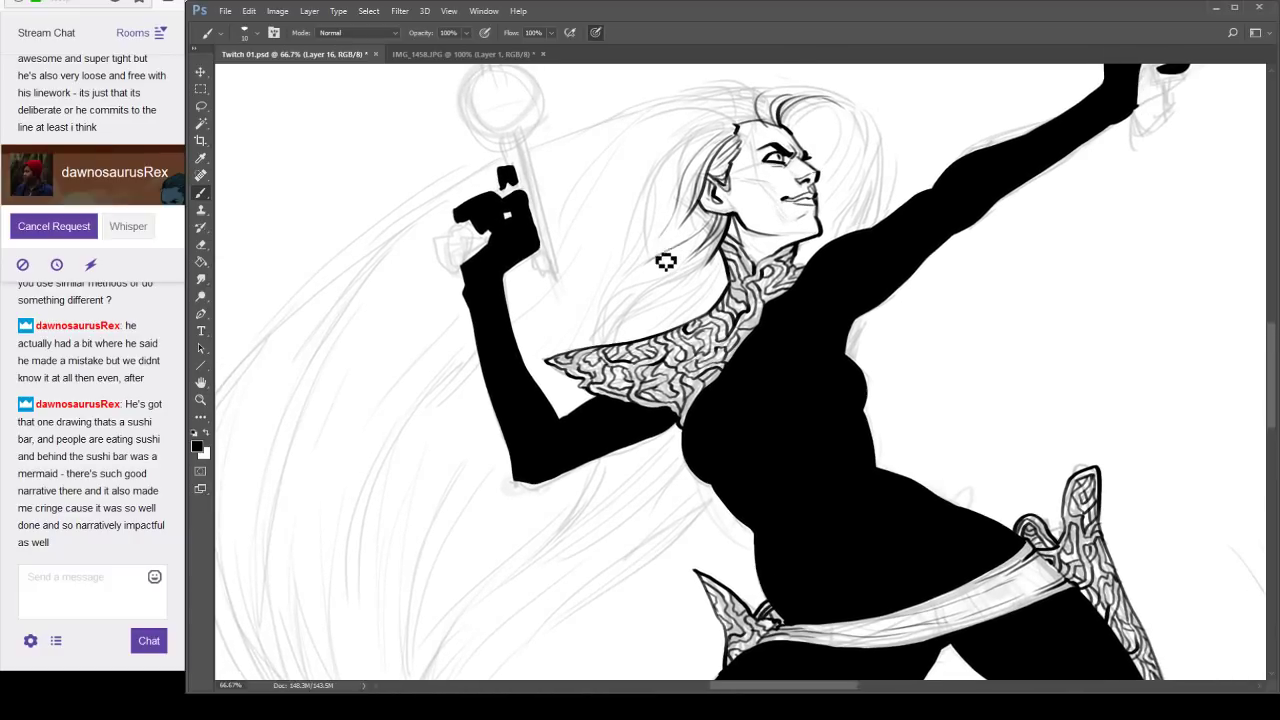
drag(690, 255, 606, 342)
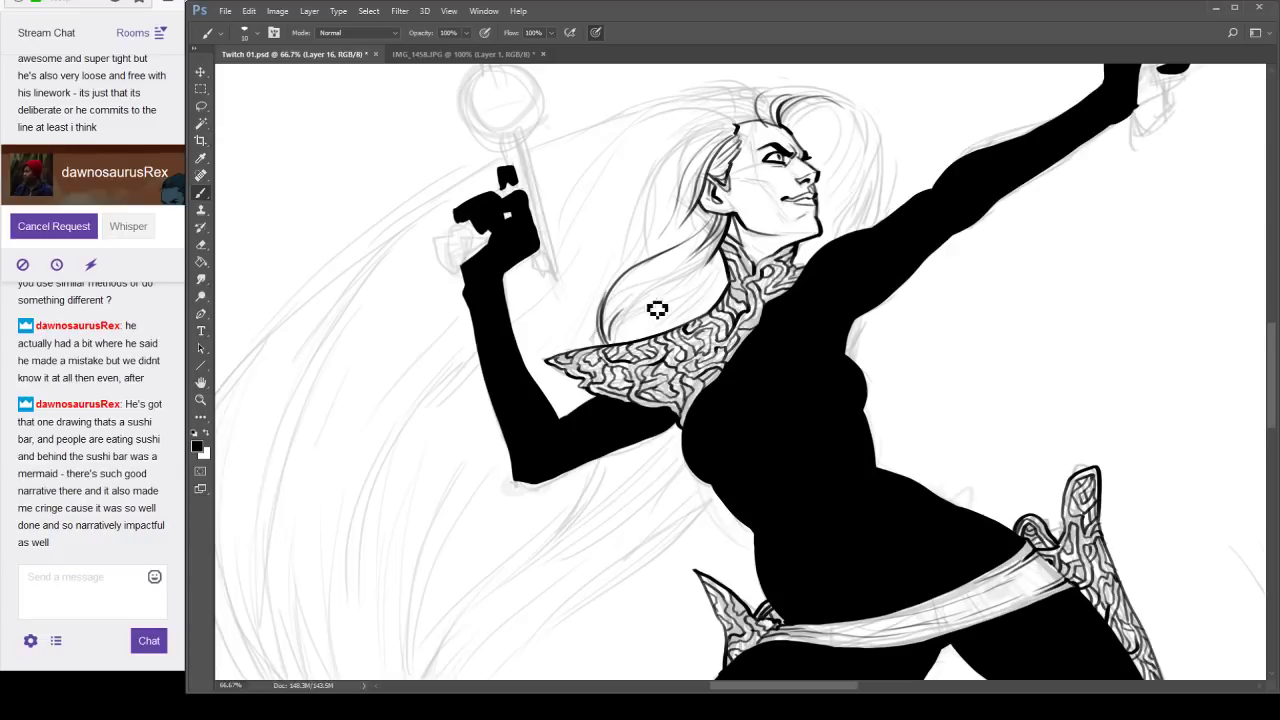
drag(699, 288, 605, 330)
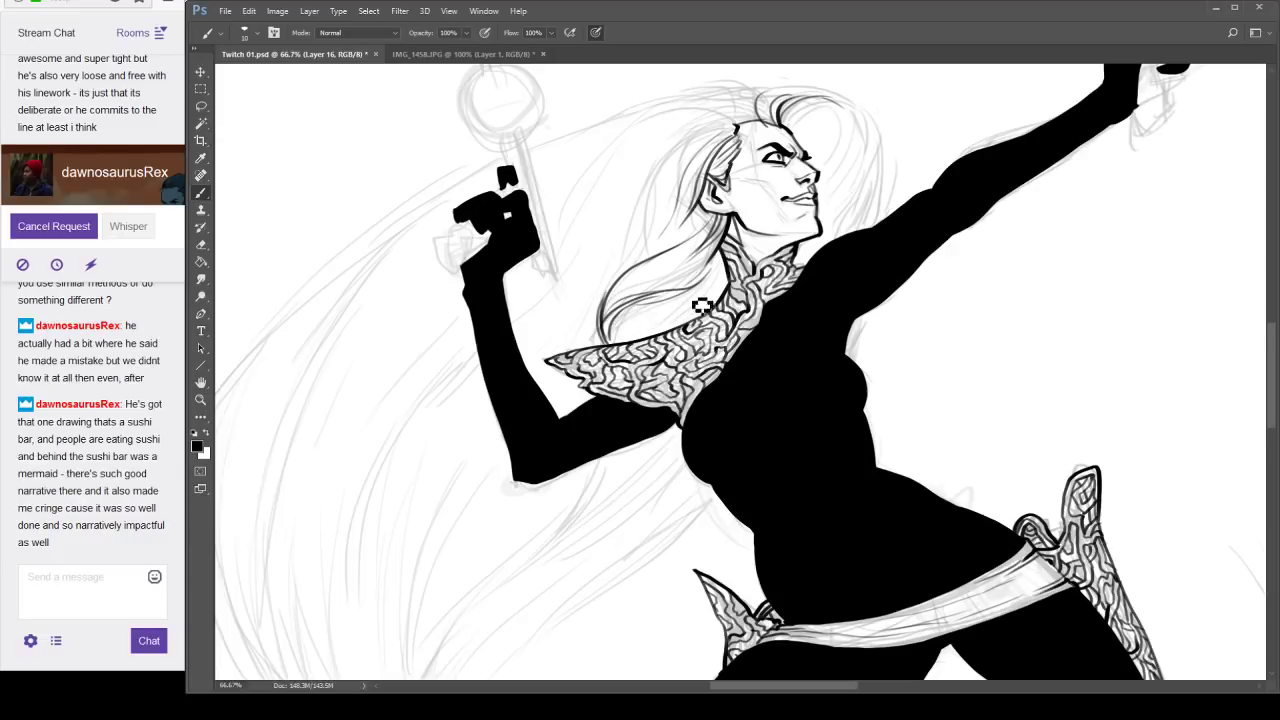
Ink the strand sweeping back from the hairline above the temple, redrawing it until its curve follows the sketch.
drag(944, 166, 737, 298)
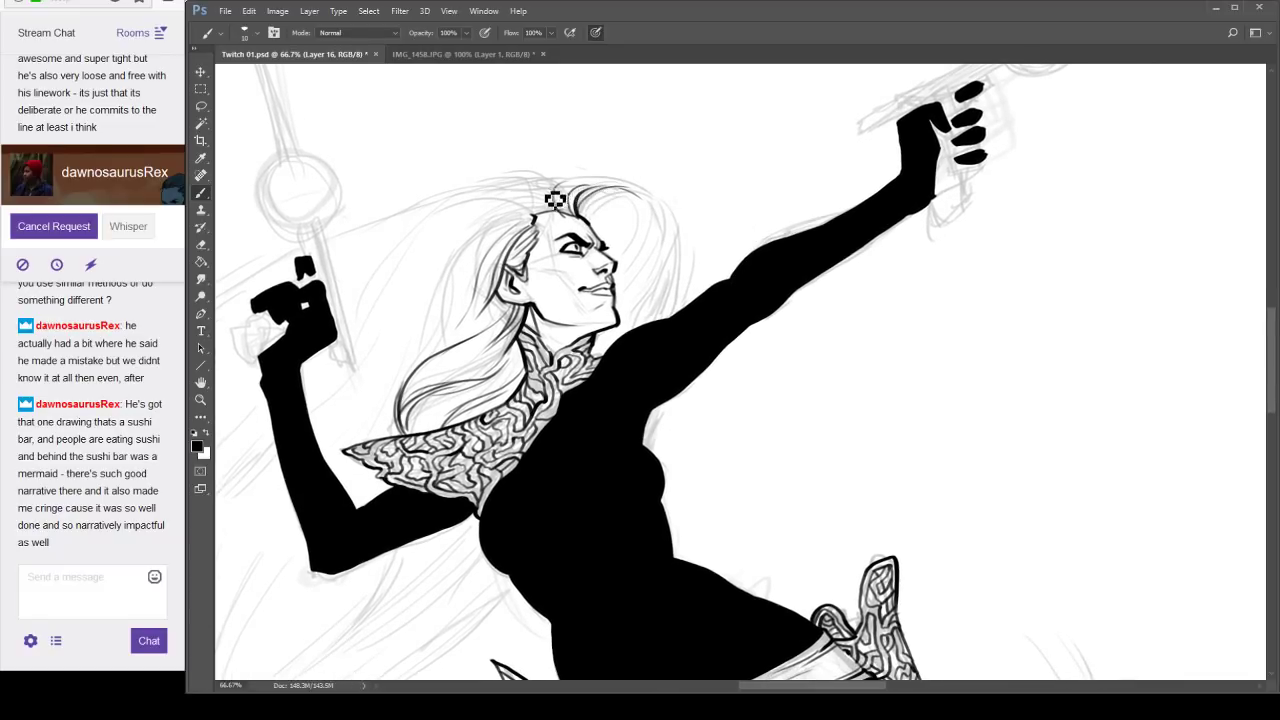
key(ctrl+plus)
mouse_move(547, 227)
mouse_down()
mouse_move(706, 235)
mouse_move(554, 257)
mouse_up()
key(ctrl+s)
key(ctrl+z)
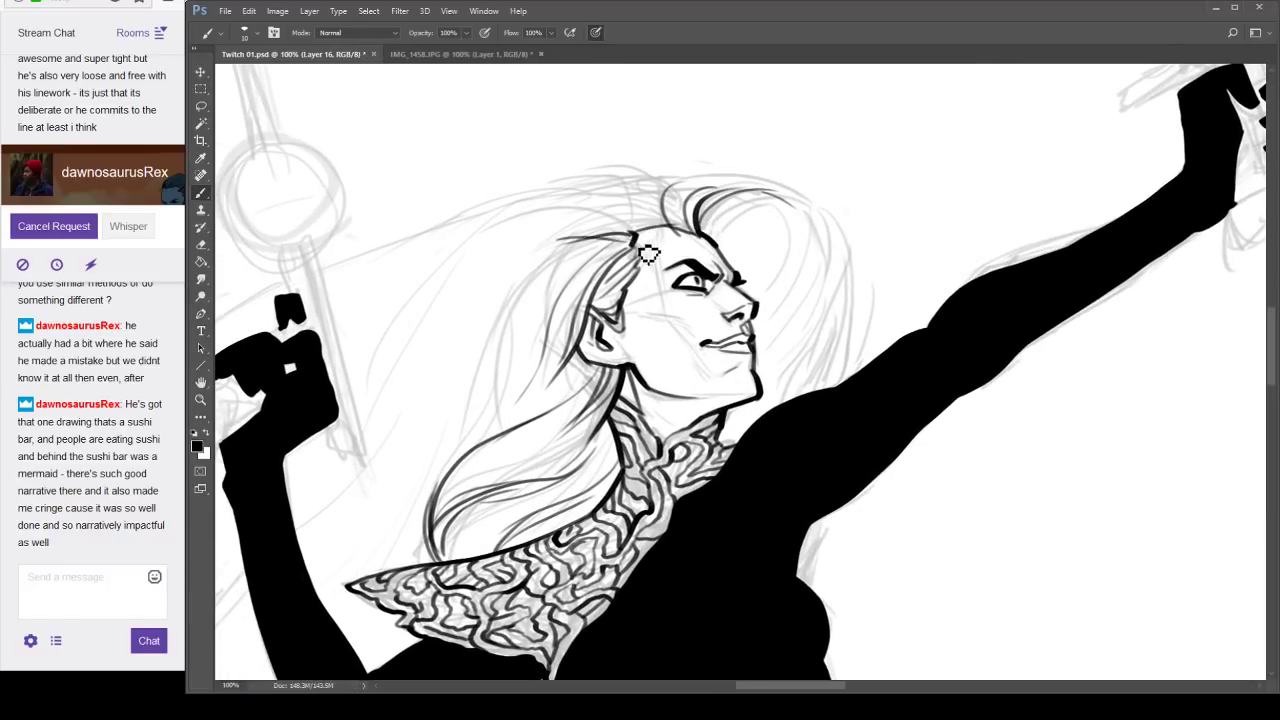
drag(632, 234, 545, 240)
key(ctrl+z)
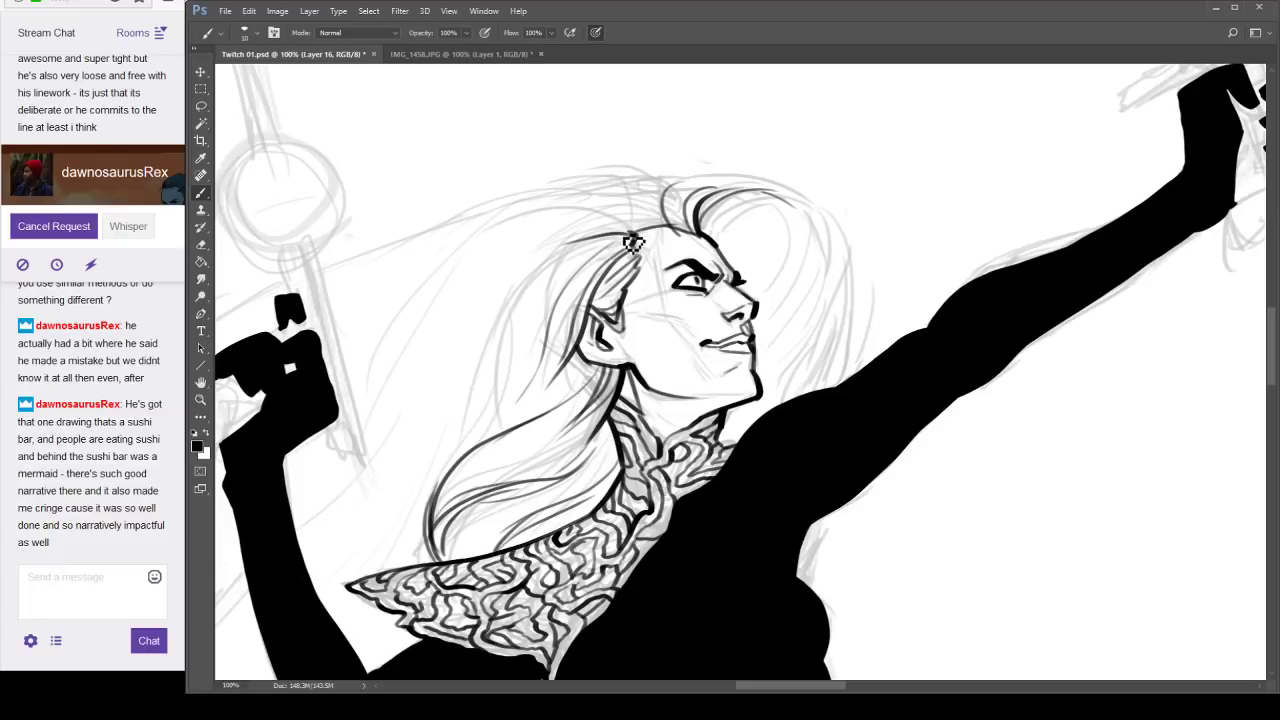
drag(636, 238, 528, 256)
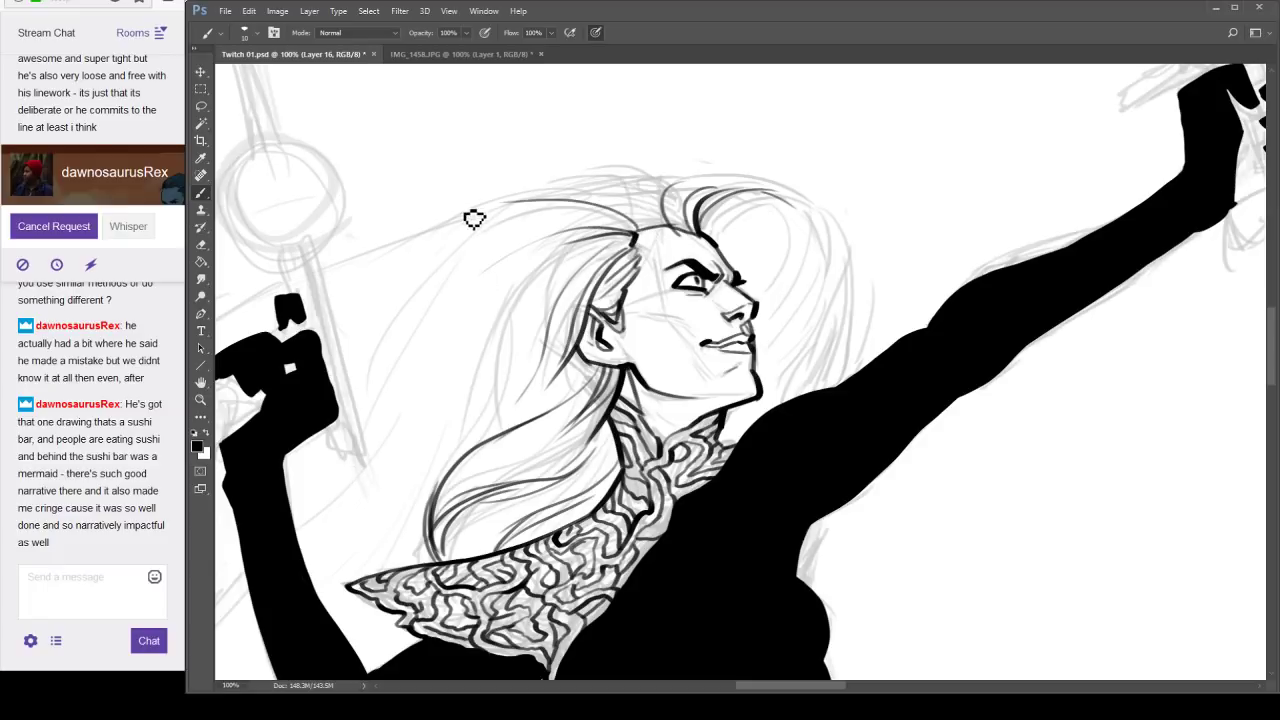
Add longer strands flowing back from the temple and a few shorter ones rising above them.
mouse_move(904, 243)
mouse_down()
mouse_move(768, 252)
mouse_move(920, 274)
mouse_move(808, 280)
mouse_up()
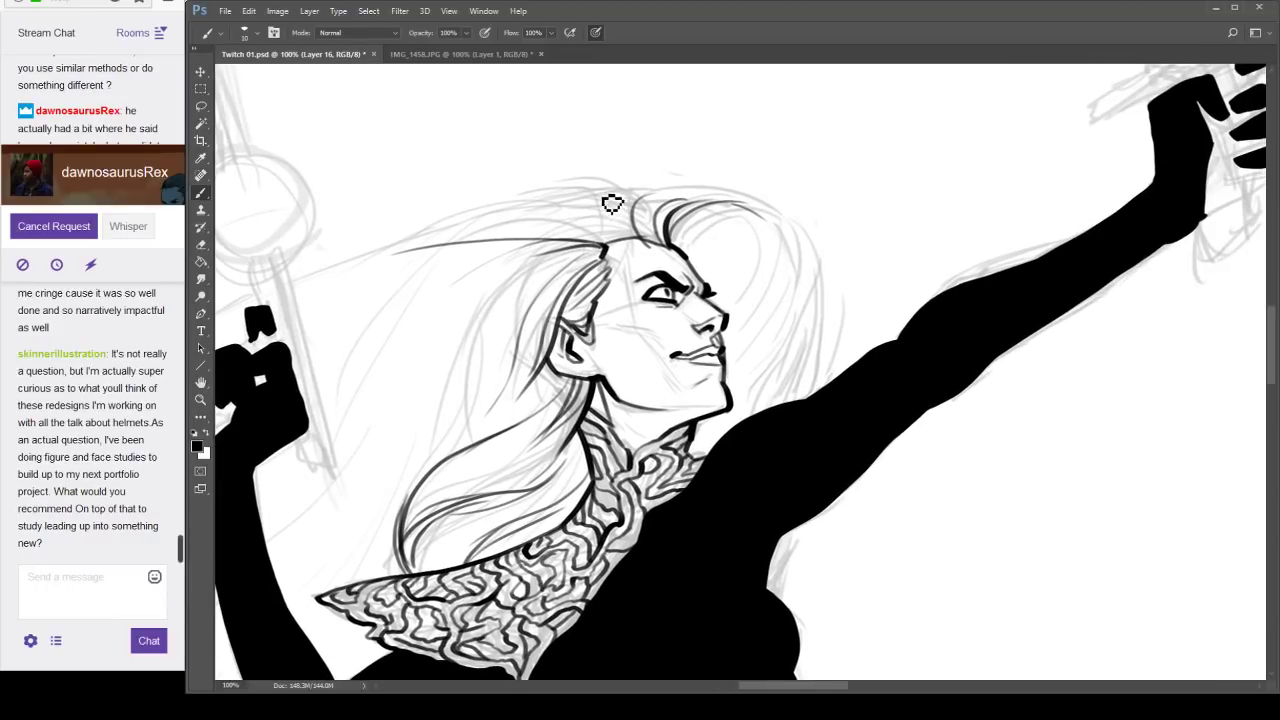
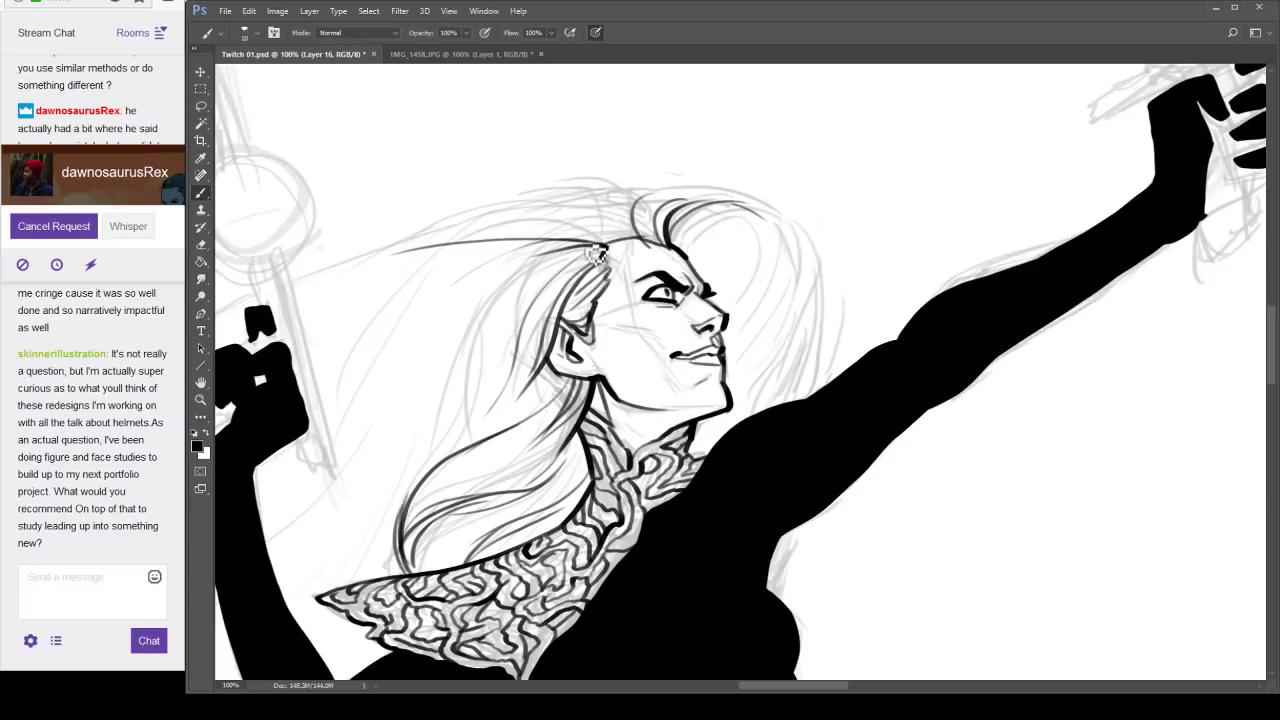
drag(602, 246, 430, 250)
drag(600, 243, 534, 210)
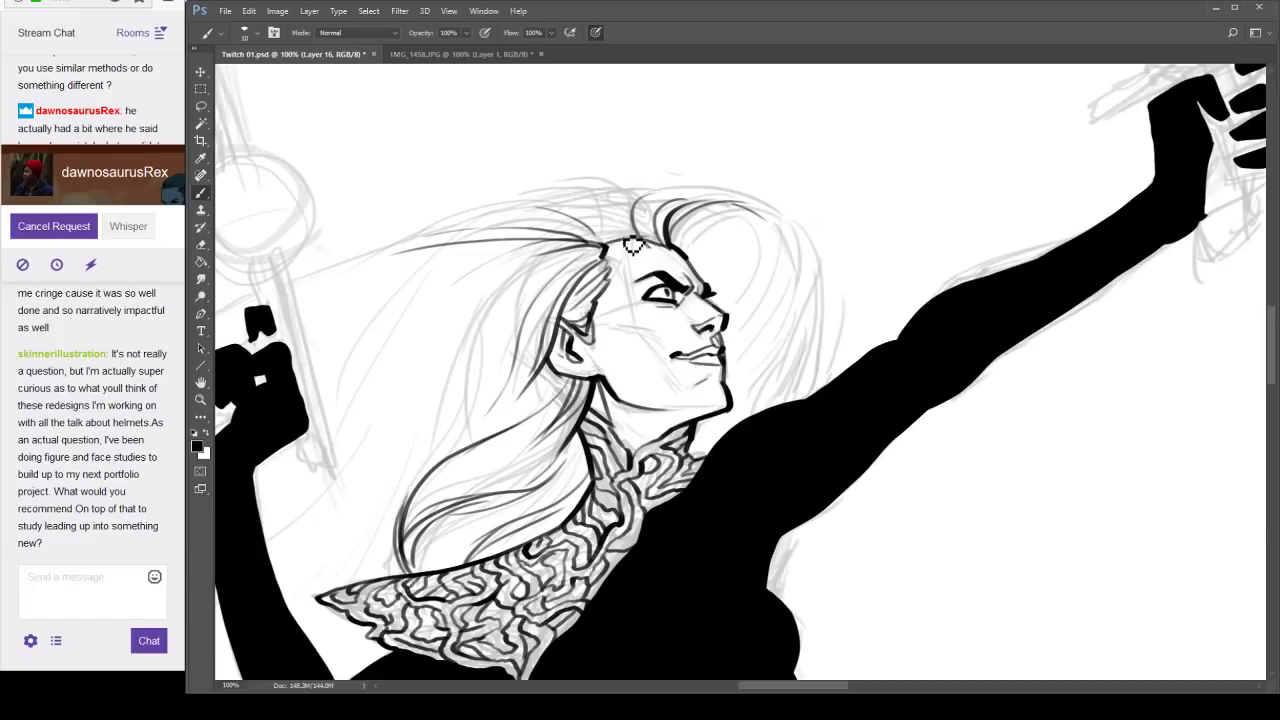
drag(632, 245, 545, 213)
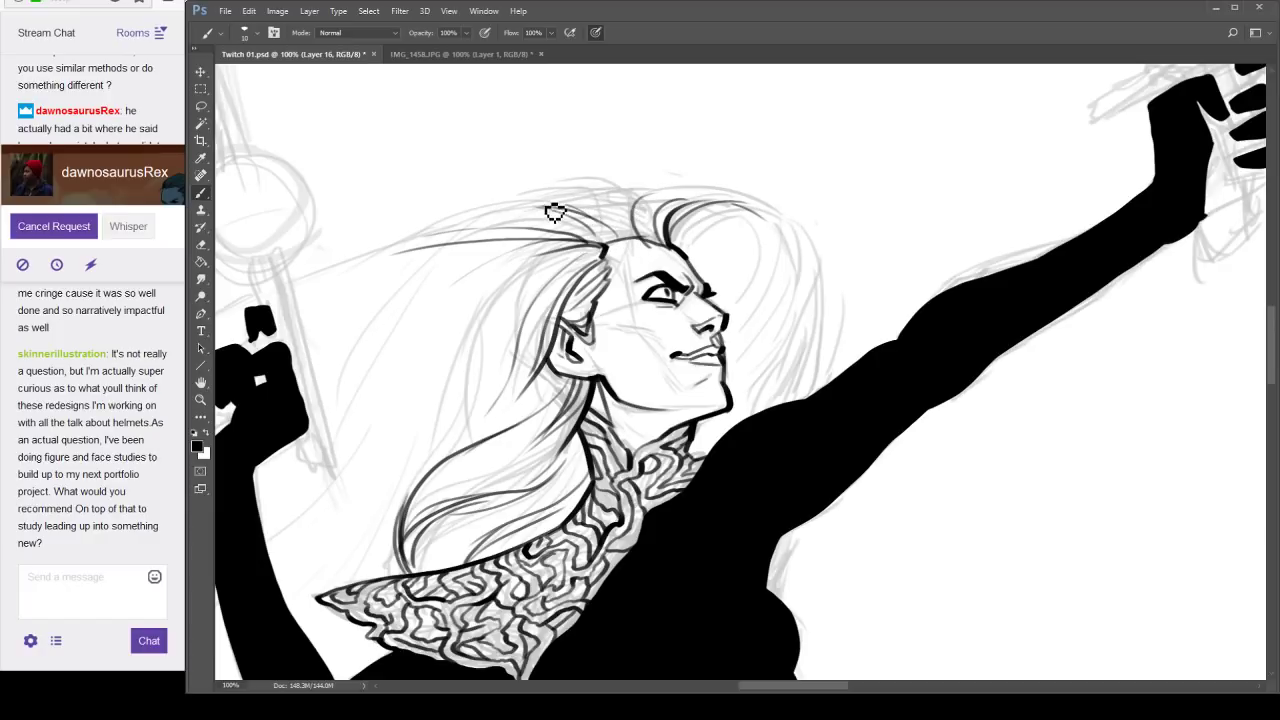
mouse_move(548, 204)
mouse_down()
mouse_move(652, 190)
mouse_move(638, 232)
mouse_up()
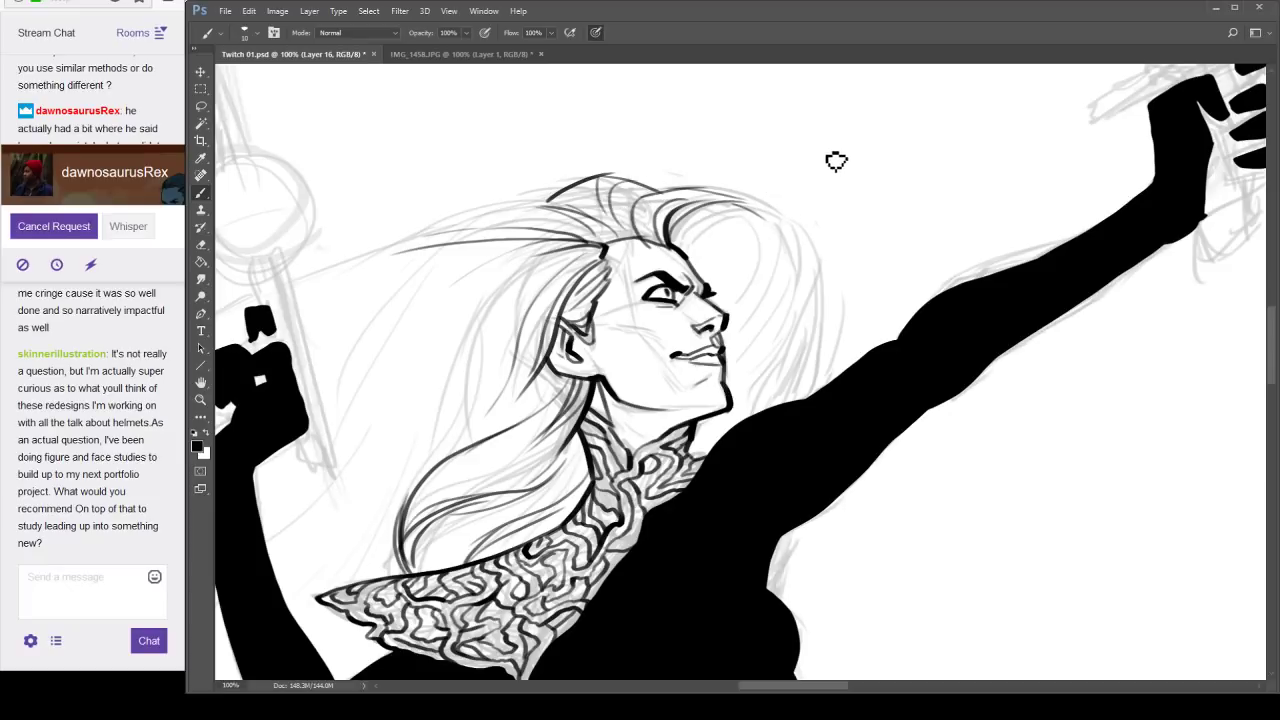
key(ctrl+alt+z)
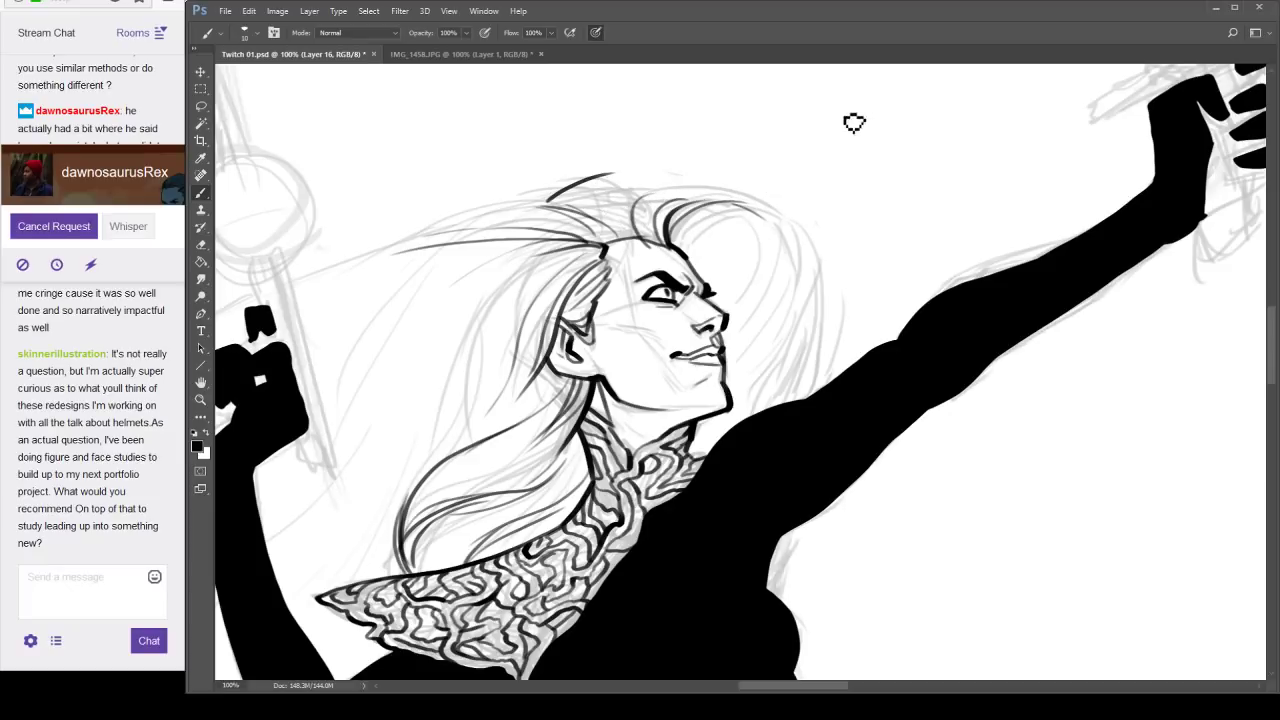
key(ctrl+alt+z)
Ink the outer contour of the front hair, arcing from above the forehead forward and down to the raised arm's shoulder.
drag(655, 200, 811, 232)
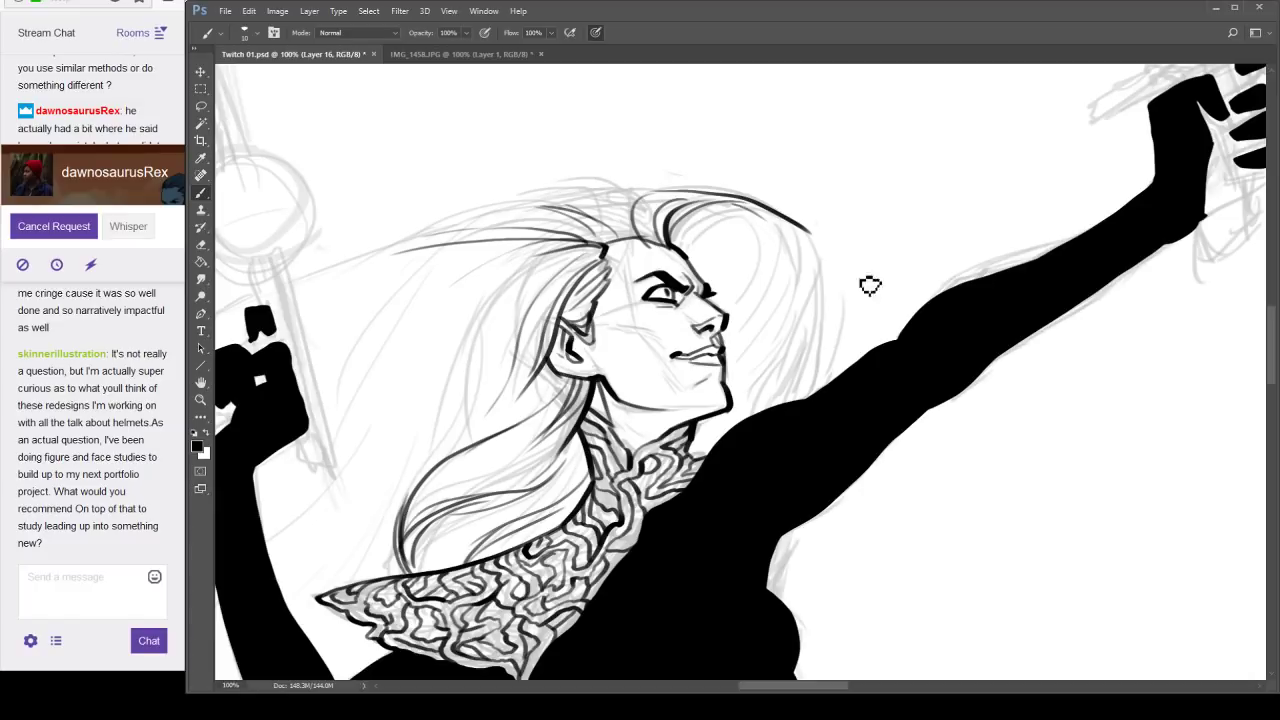
key(ctrl+z)
mouse_move(656, 188)
mouse_down()
mouse_move(703, 195)
mouse_move(844, 257)
mouse_move(854, 281)
mouse_move(840, 250)
mouse_move(801, 360)
mouse_up()
key(ctrl+alt+z)
drag(838, 248, 746, 457)
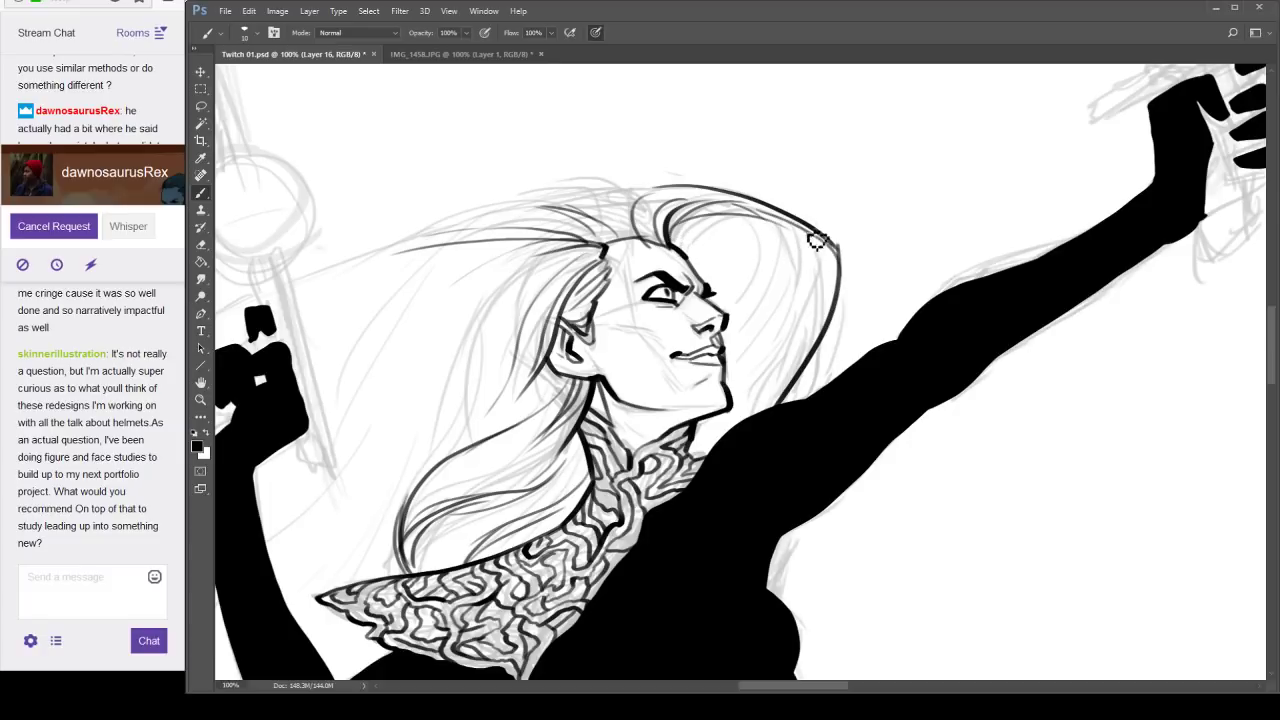
Fill the front hair mass with long strands down to the shoulder and short curved strands near the forehead.
drag(824, 247, 748, 416)
drag(808, 278, 737, 437)
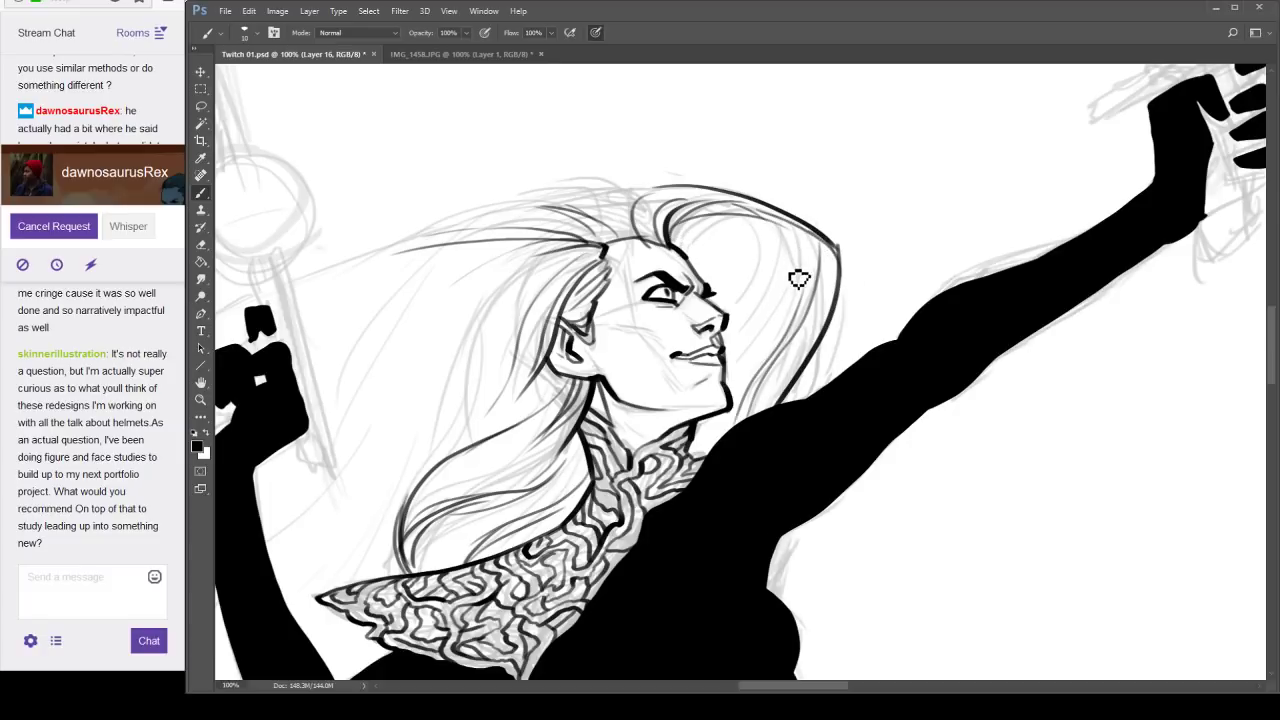
mouse_move(800, 279)
mouse_down()
mouse_move(721, 427)
mouse_move(709, 460)
mouse_up()
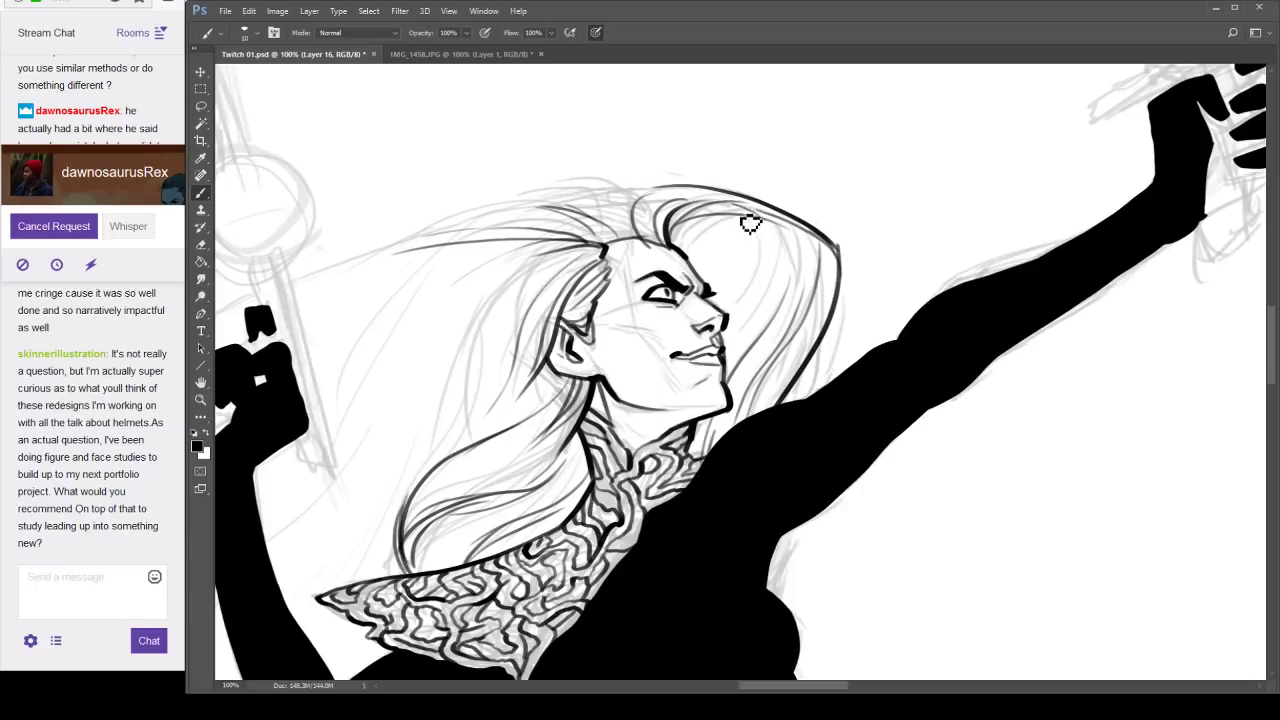
mouse_move(748, 222)
mouse_down()
mouse_move(765, 264)
mouse_move(736, 305)
mouse_up()
key(ctrl+z)
mouse_move(751, 222)
mouse_down()
mouse_move(746, 287)
mouse_move(730, 300)
mouse_move(735, 279)
mouse_up()
drag(715, 231, 698, 267)
drag(777, 224, 780, 284)
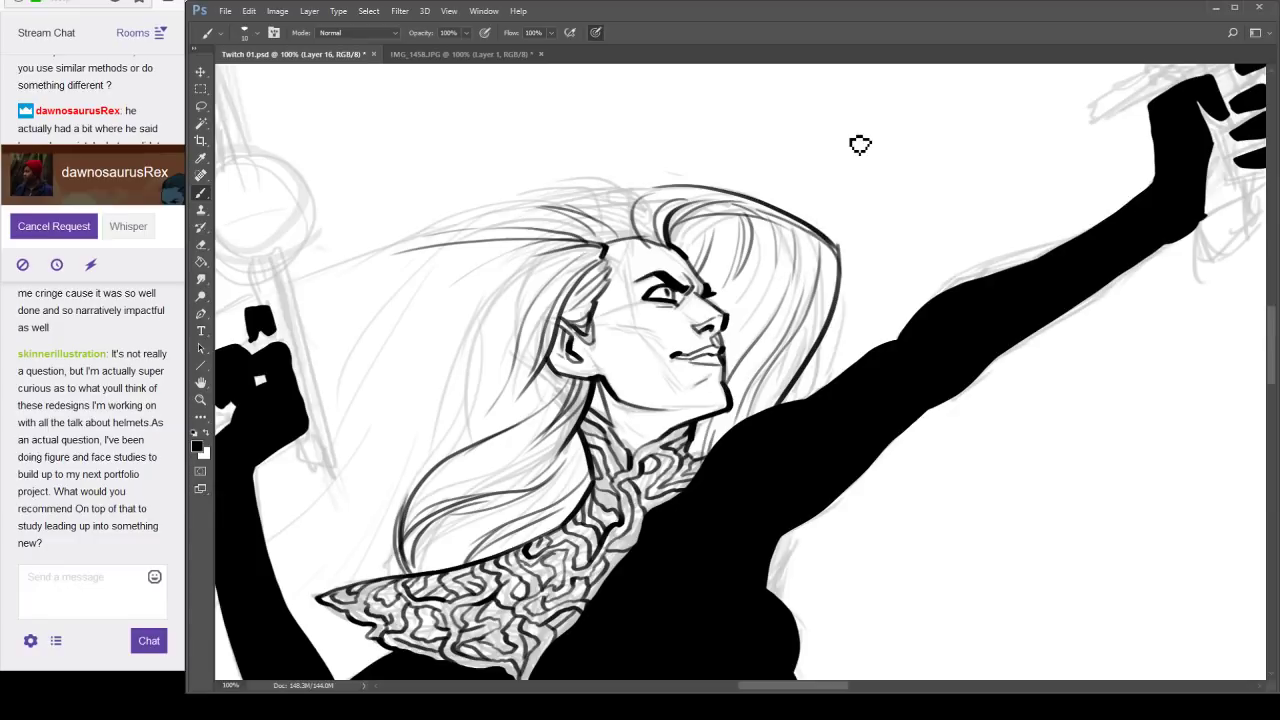
Delete the inked front hair, erase the remaining strands rising from the forehead, and save the document.
key(l)
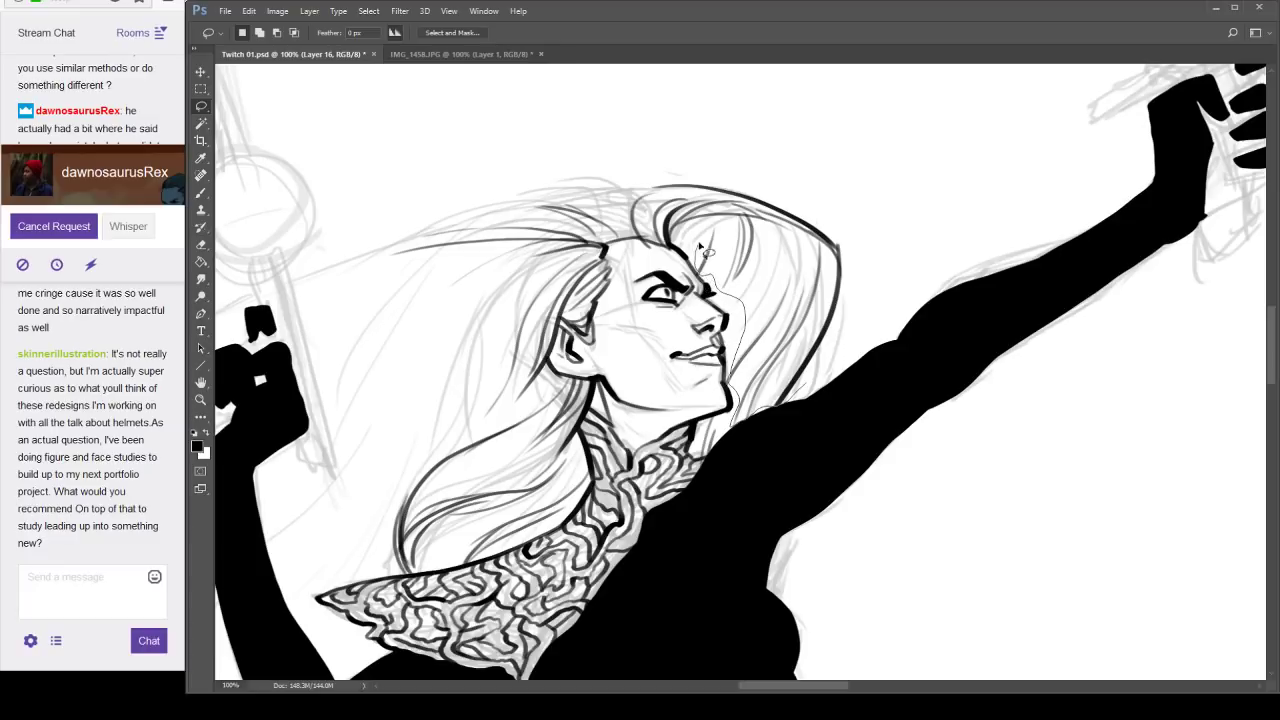
drag(688, 180, 920, 183)
key(Delete)
key(ctrl+d)
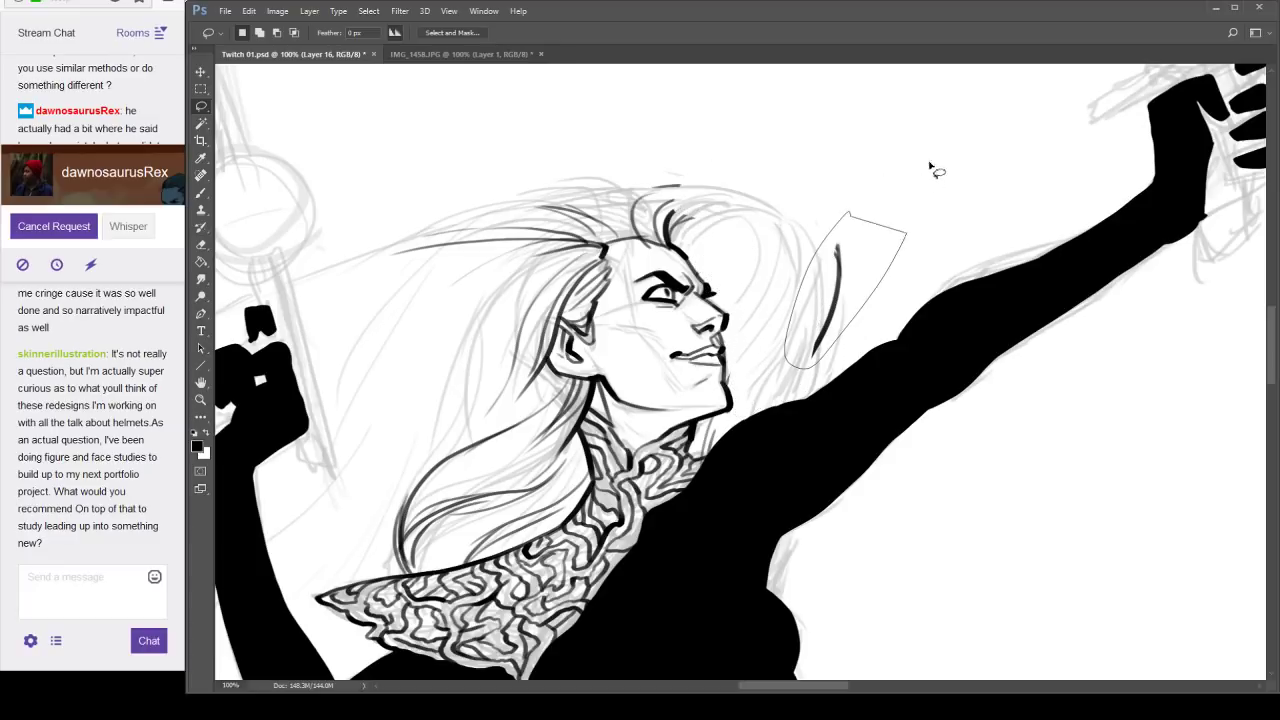
key(e)
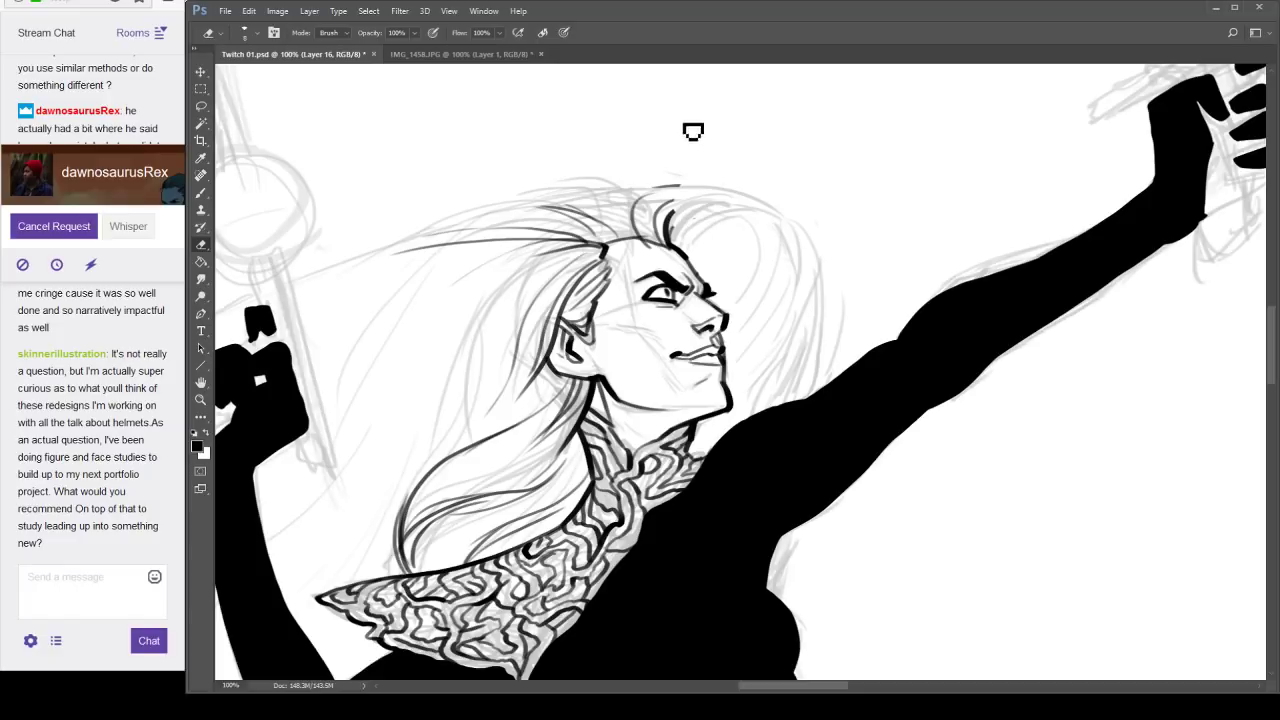
key(bracketright)
drag(663, 216, 655, 224)
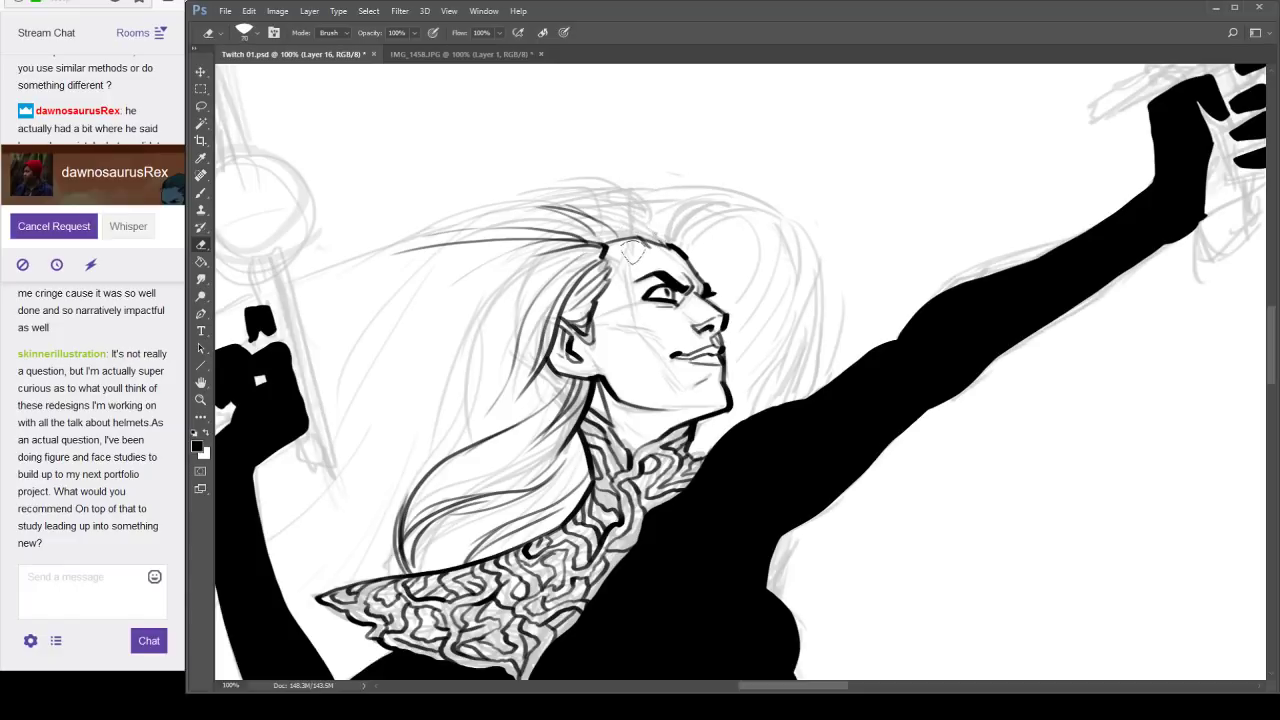
key(b)
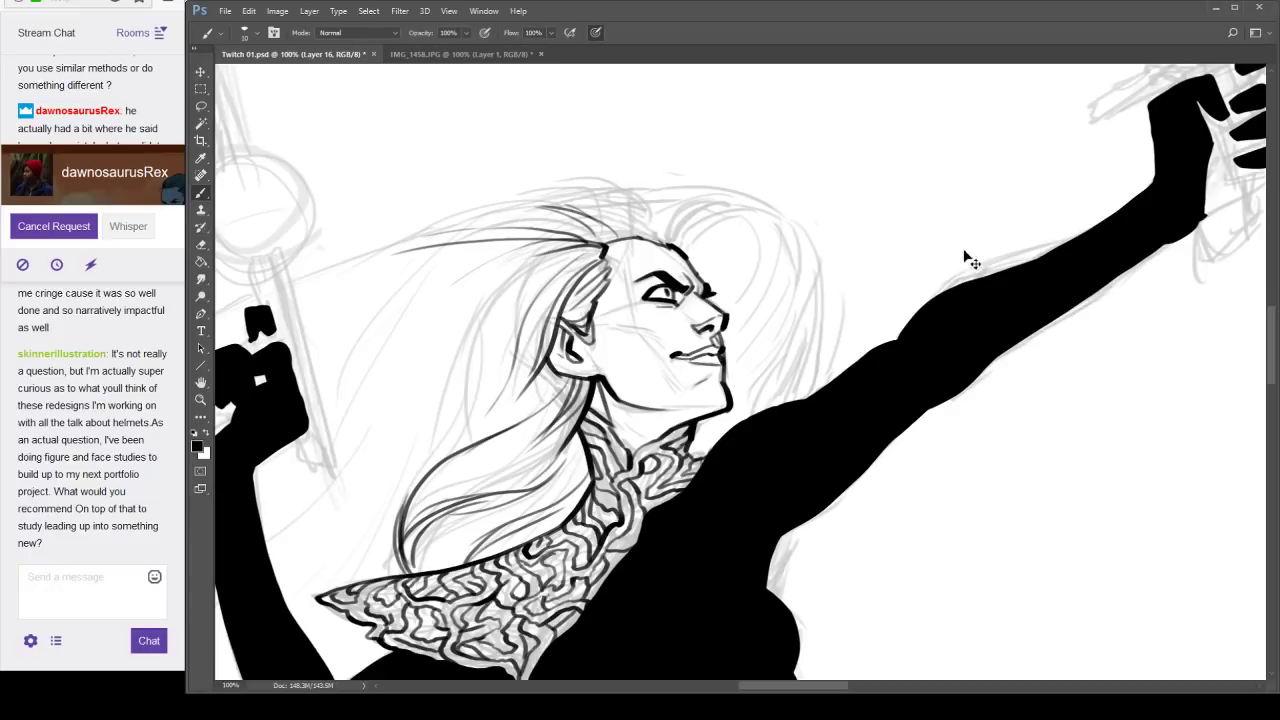
key(ctrl+s)
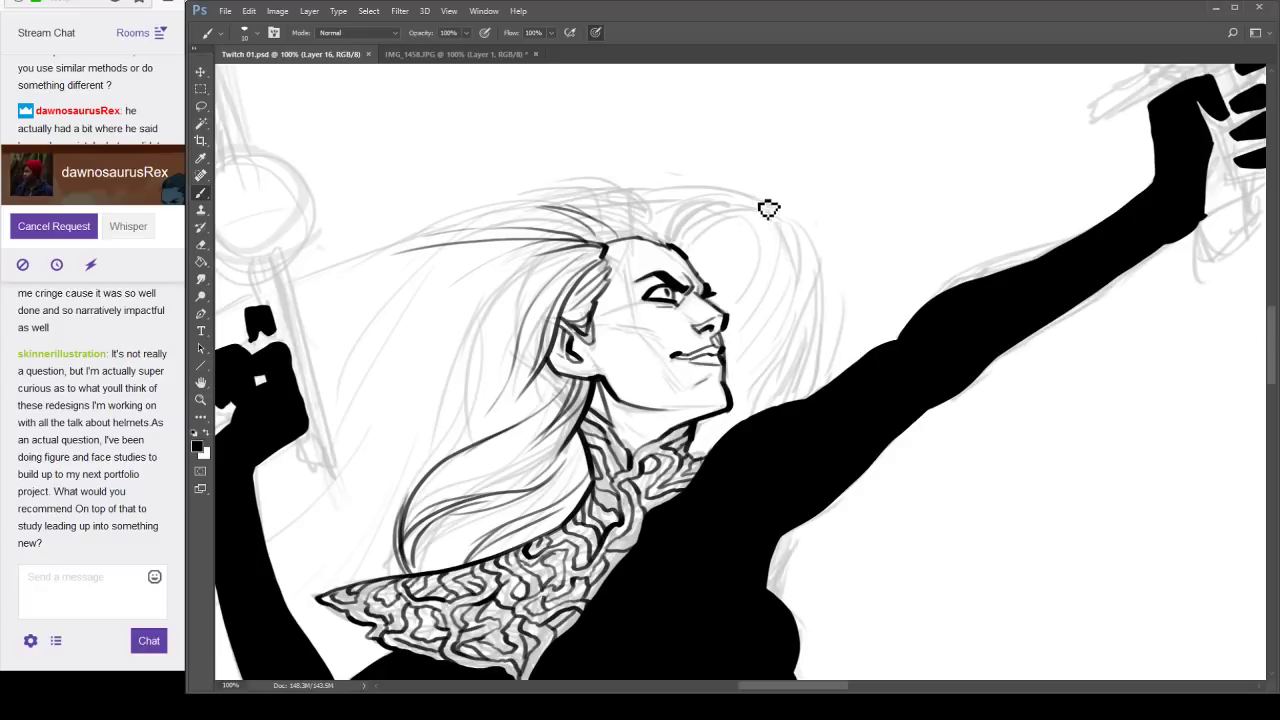
Erase the short strands above the temple and clean up the top of the forehead line.
key(e)
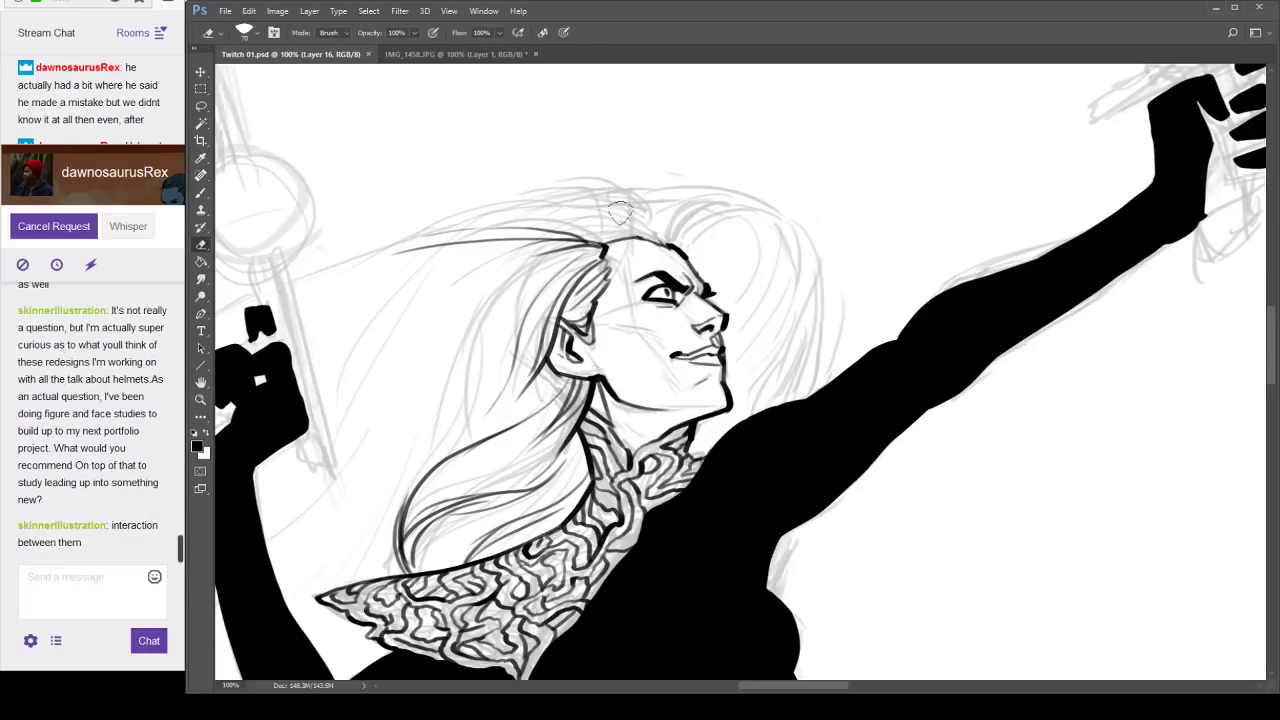
key(b)
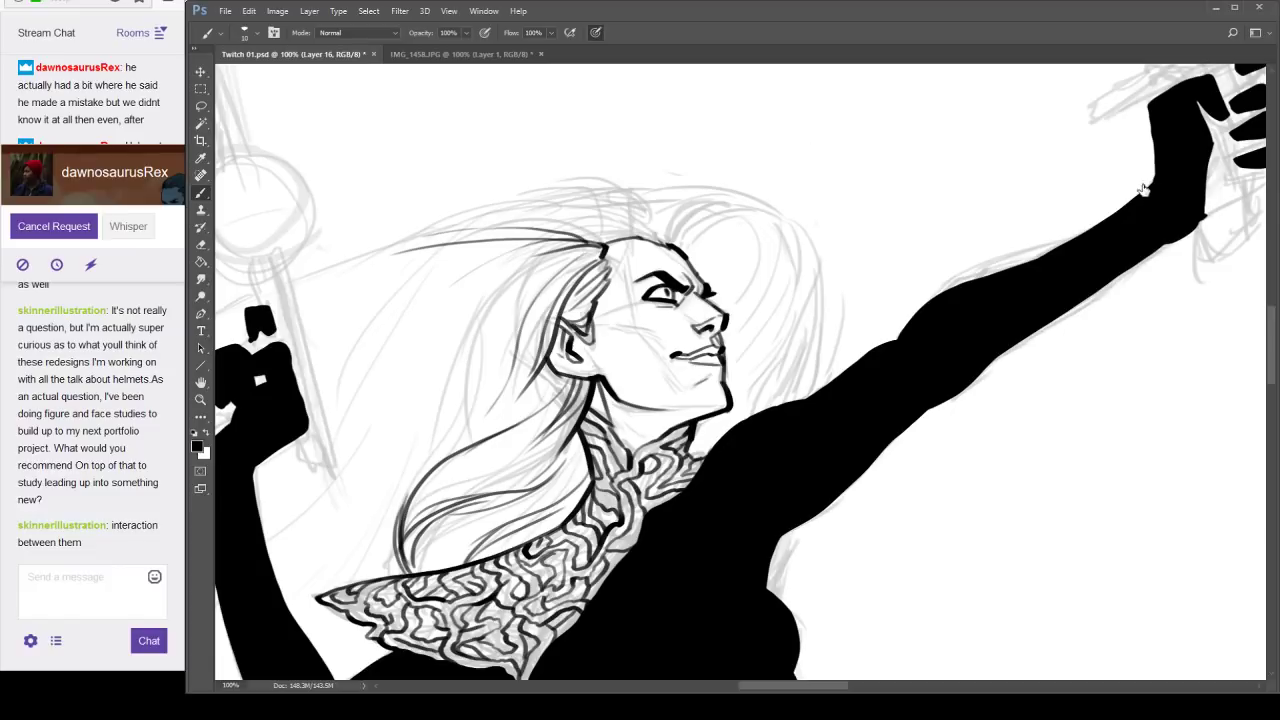
click(1109, 187)
click(1109, 187)
alt+click(787, 318)
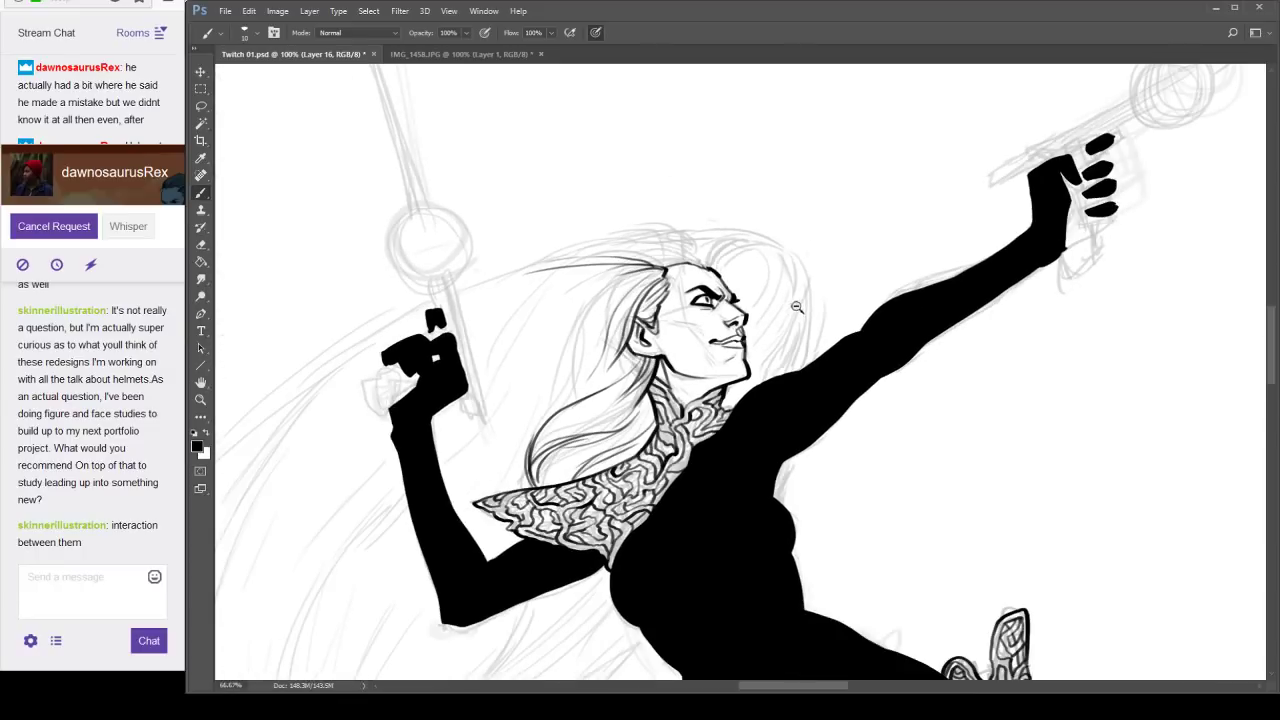
drag(868, 330, 789, 314)
ctrl+click(761, 292)
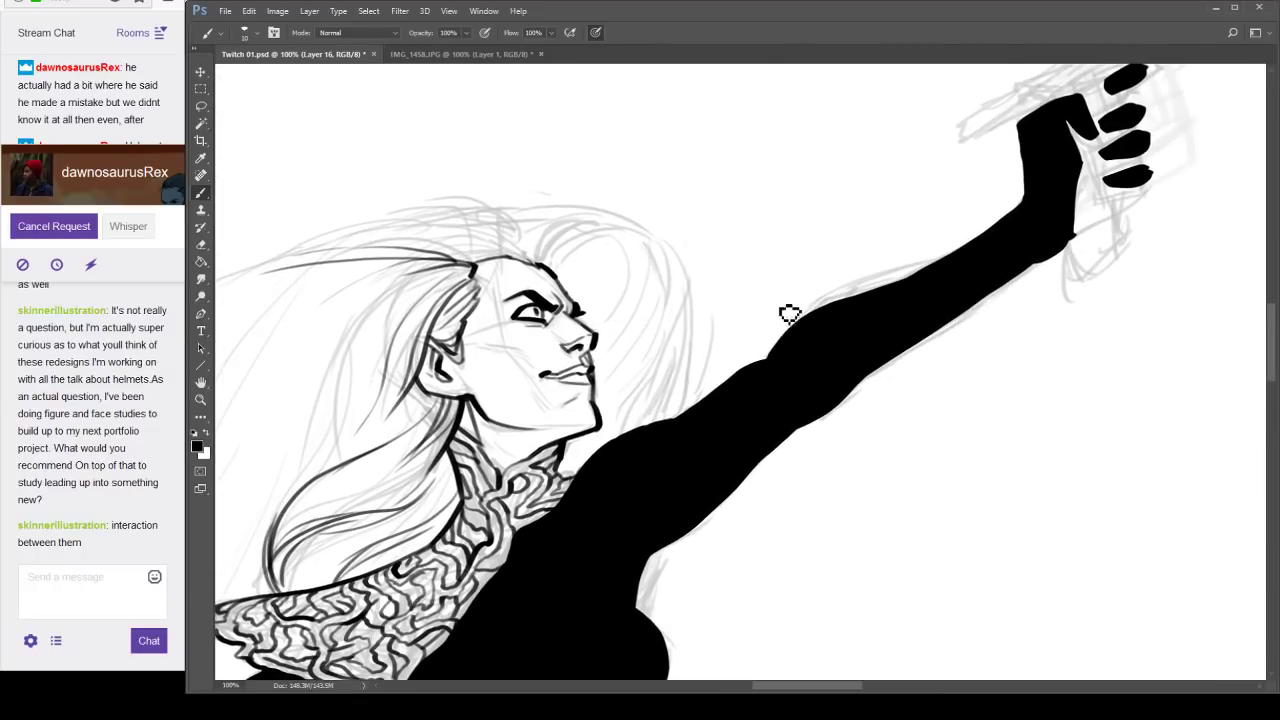
key(e)
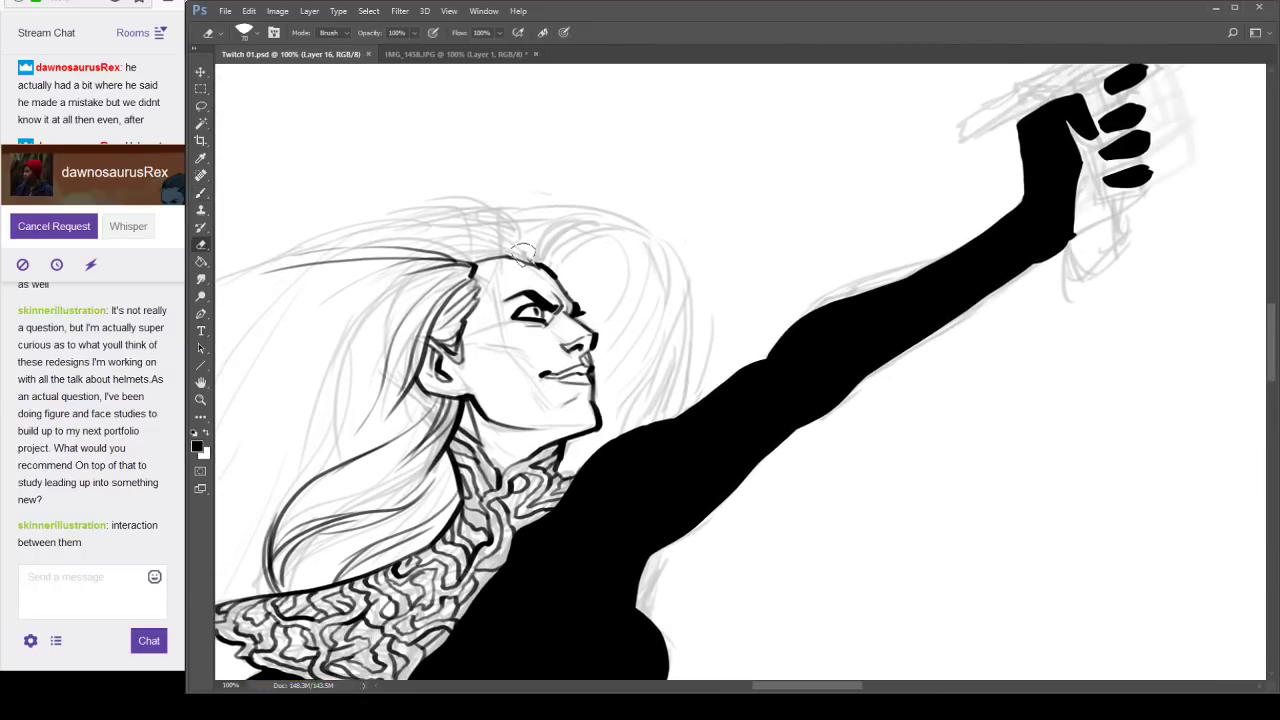
key(b)
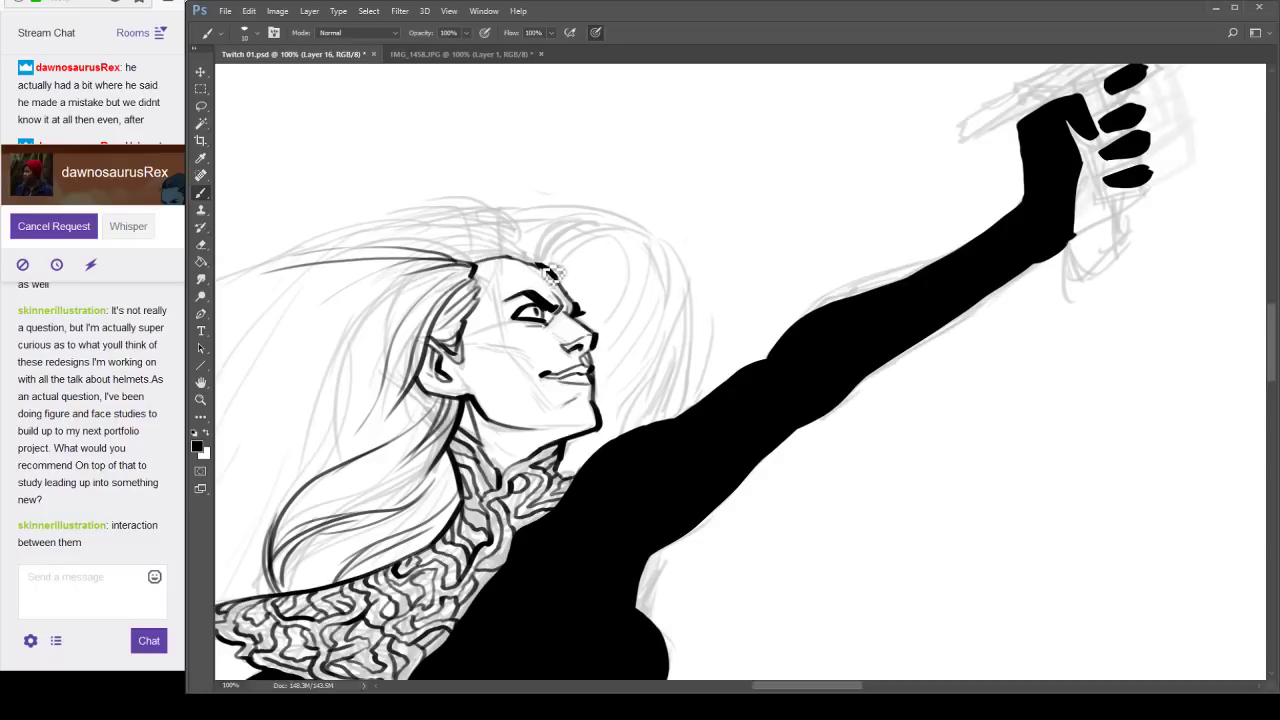
Ink a wavy front lock curling from the forehead past the face to the shoulder, erasing and redrawing its lower end.
mouse_move(540, 266)
mouse_down()
mouse_move(615, 213)
mouse_move(640, 256)
mouse_move(674, 415)
mouse_up()
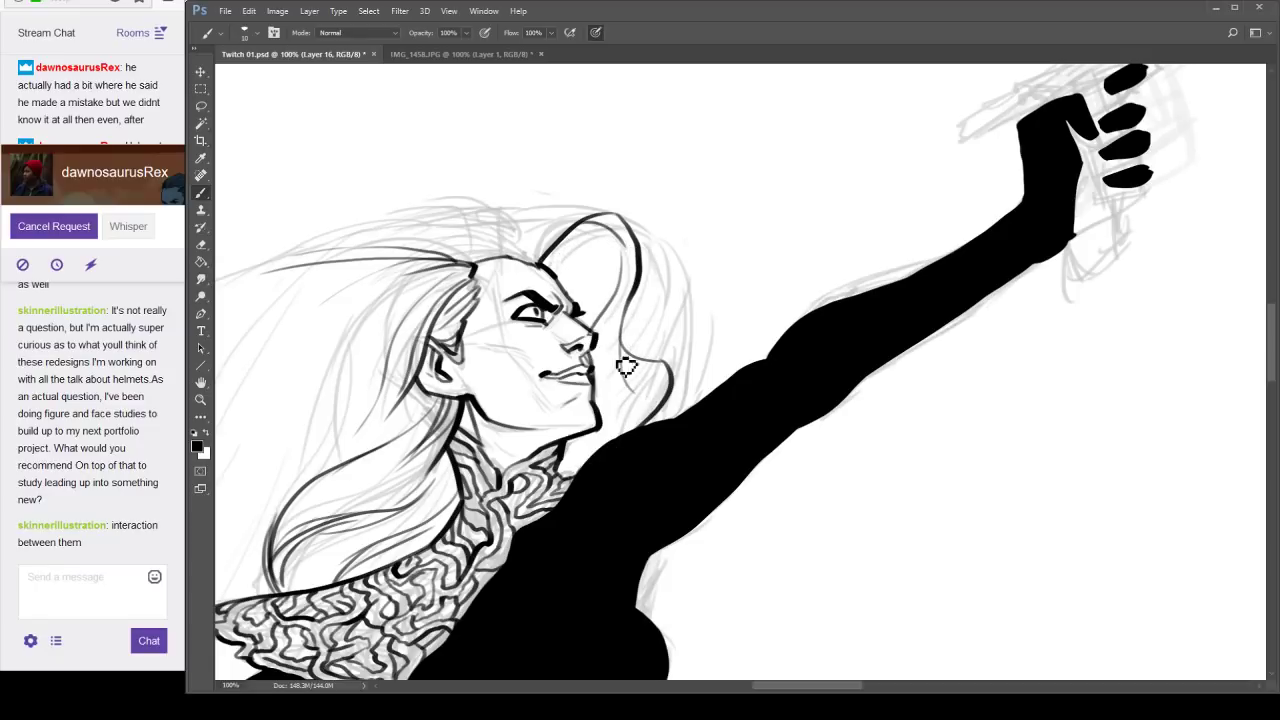
mouse_move(618, 333)
mouse_down()
mouse_move(644, 424)
mouse_move(625, 419)
mouse_up()
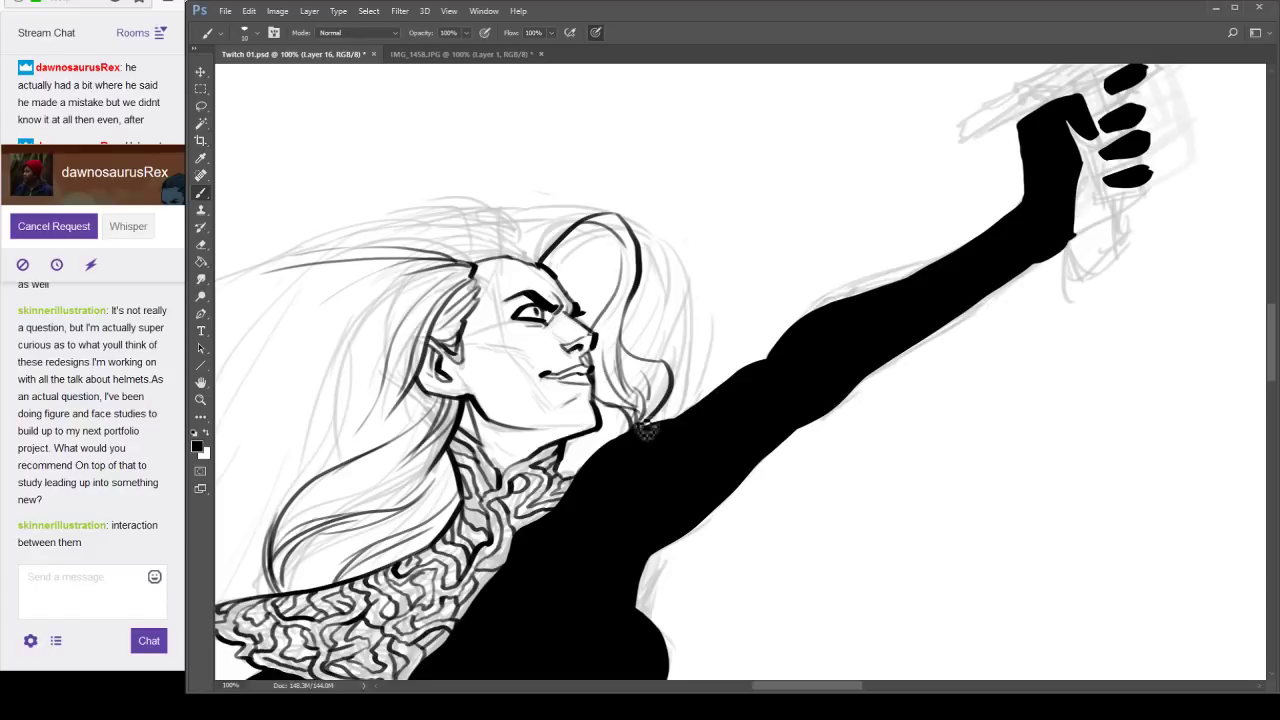
key(e)
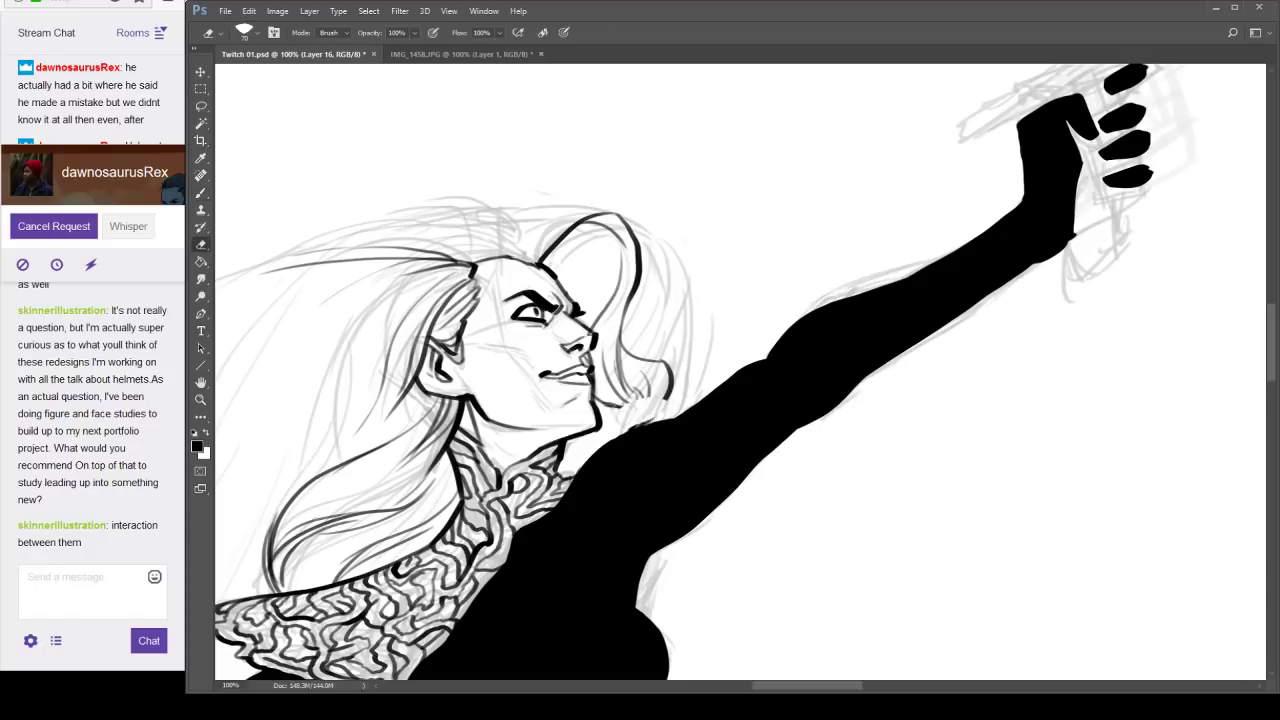
mouse_move(660, 395)
mouse_down()
mouse_move(635, 372)
mouse_move(674, 420)
mouse_move(632, 412)
mouse_move(622, 440)
mouse_move(646, 380)
mouse_move(649, 450)
mouse_up()
key(b)
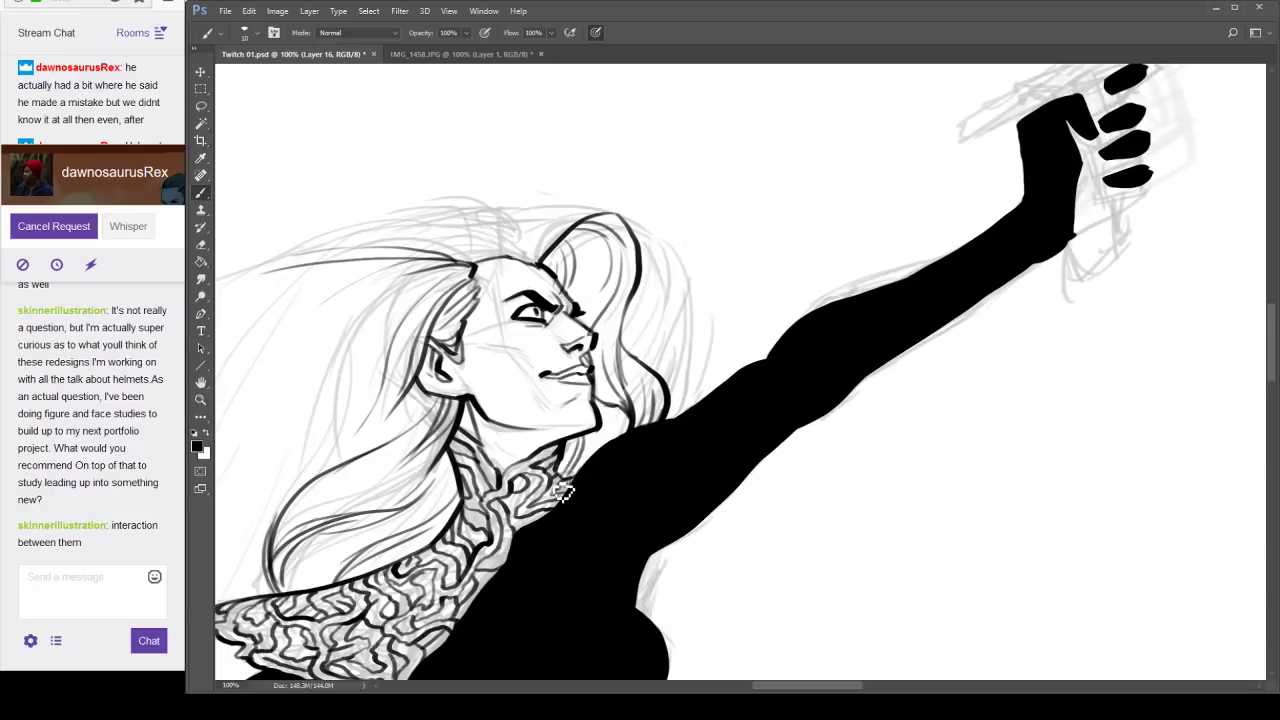
mouse_move(613, 221)
mouse_down()
mouse_move(774, 260)
mouse_move(782, 233)
mouse_move(655, 249)
mouse_move(676, 292)
mouse_up()
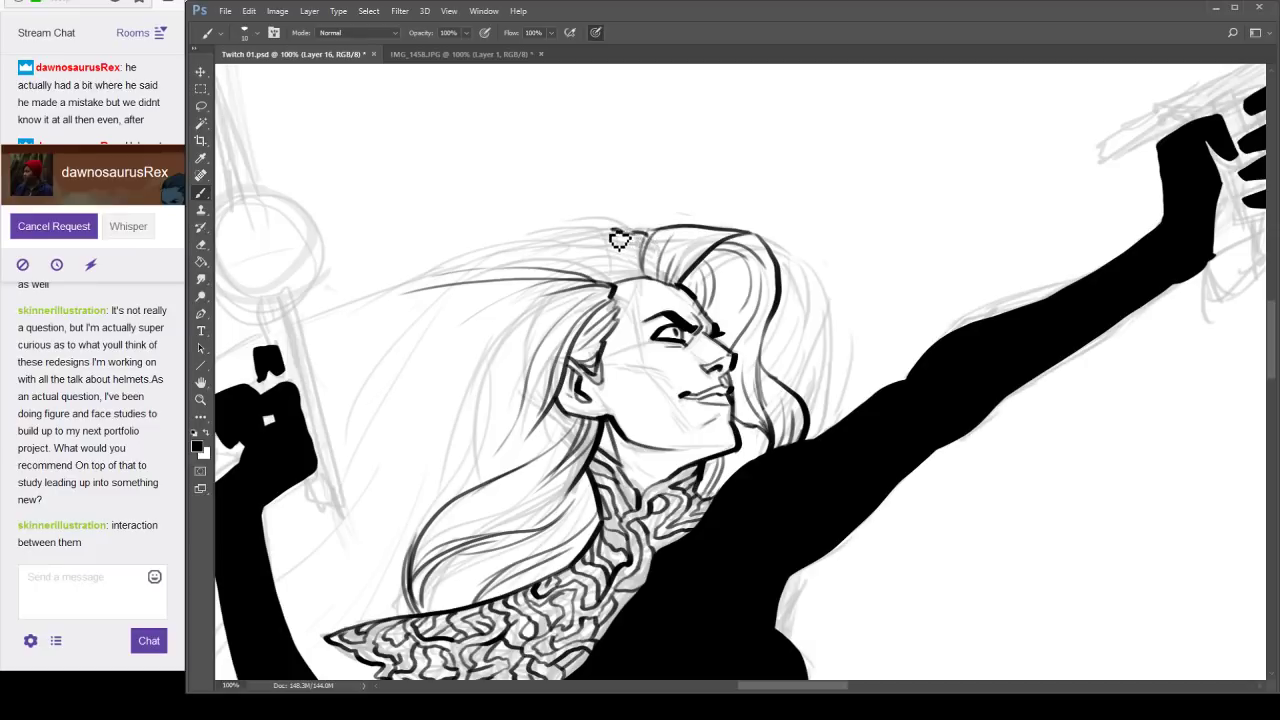
Ink the swept-back hair strands across the crown of the head, running back from the hairline.
mouse_move(632, 234)
mouse_down()
mouse_move(445, 273)
mouse_move(621, 257)
mouse_move(620, 243)
mouse_move(641, 288)
mouse_move(608, 241)
mouse_move(631, 270)
mouse_up()
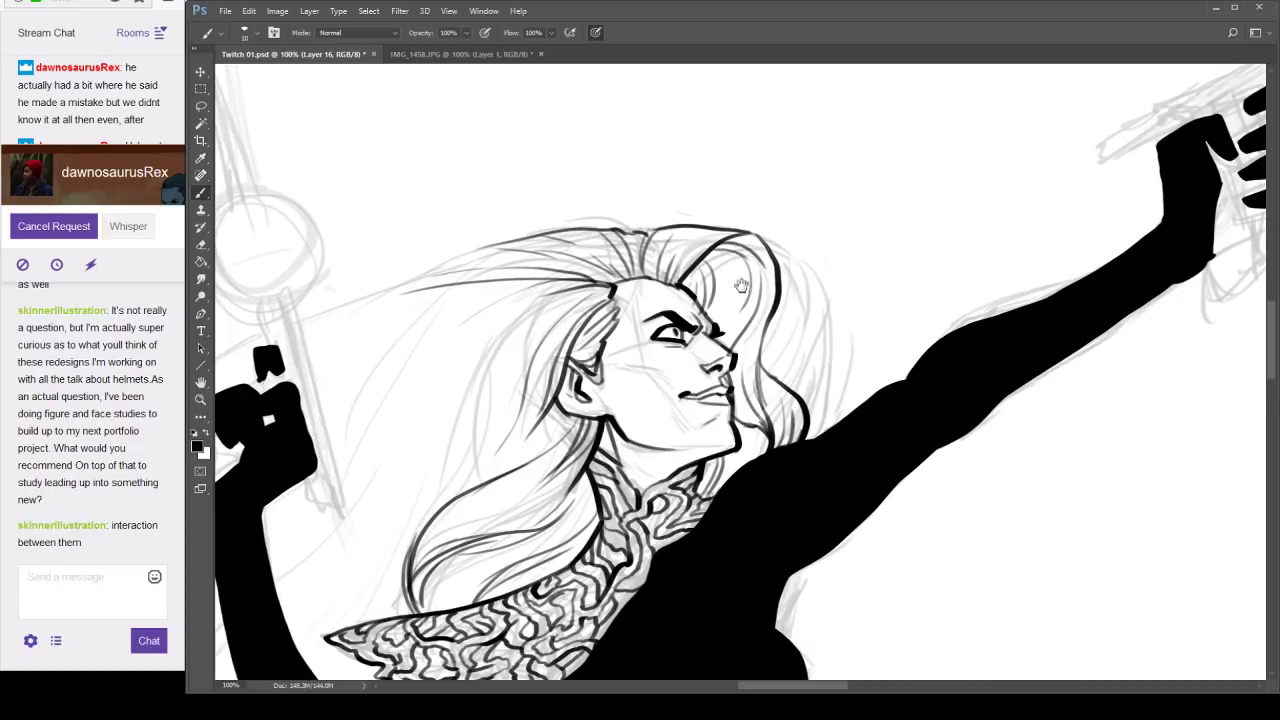
mouse_move(745, 286)
mouse_down()
mouse_move(834, 217)
mouse_move(828, 201)
mouse_up()
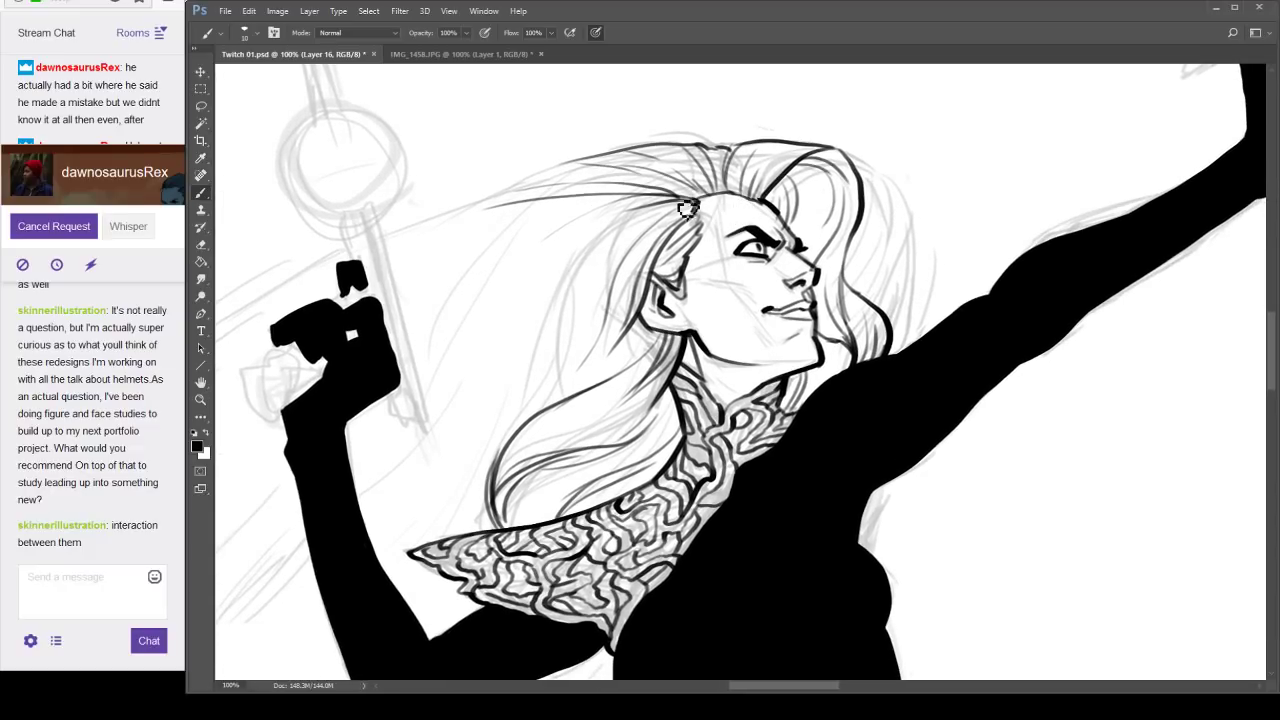
Ink the bell-shaped pistol grip end behind the bent arm's fist, with a pointed tip and zigzag surface detail.
drag(530, 318, 565, 401)
mouse_move(385, 370)
mouse_down()
mouse_move(406, 382)
mouse_move(408, 371)
mouse_up()
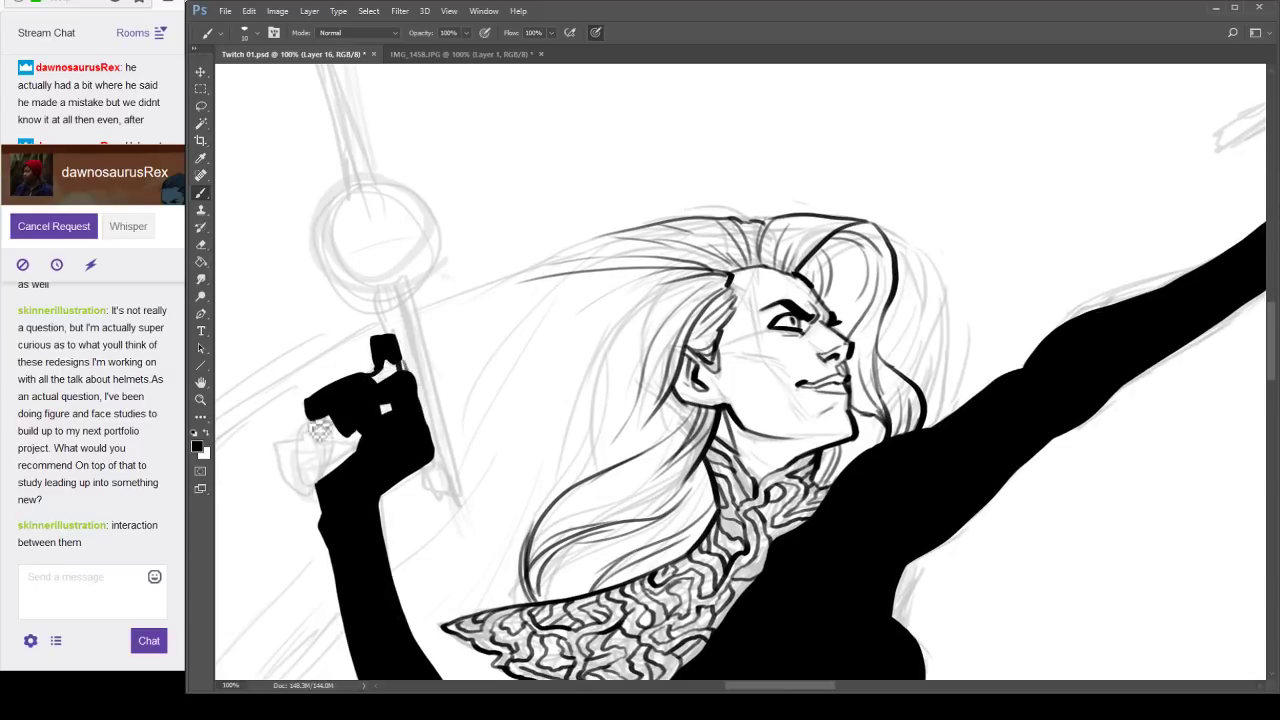
mouse_move(312, 418)
mouse_down()
mouse_move(283, 429)
mouse_move(281, 462)
mouse_move(264, 471)
mouse_move(299, 511)
mouse_move(275, 422)
mouse_up()
drag(266, 467, 269, 452)
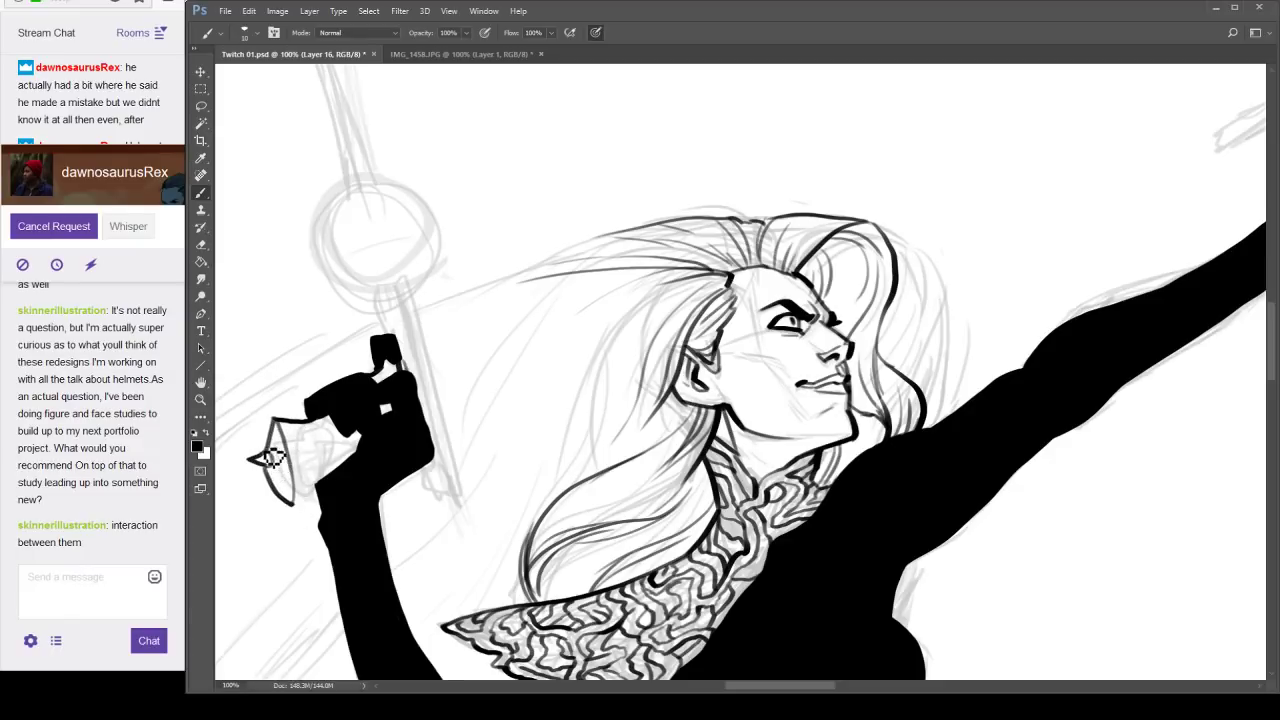
drag(291, 501, 277, 432)
mouse_move(292, 503)
mouse_down()
mouse_move(328, 489)
mouse_move(310, 500)
mouse_move(325, 488)
mouse_move(313, 434)
mouse_up()
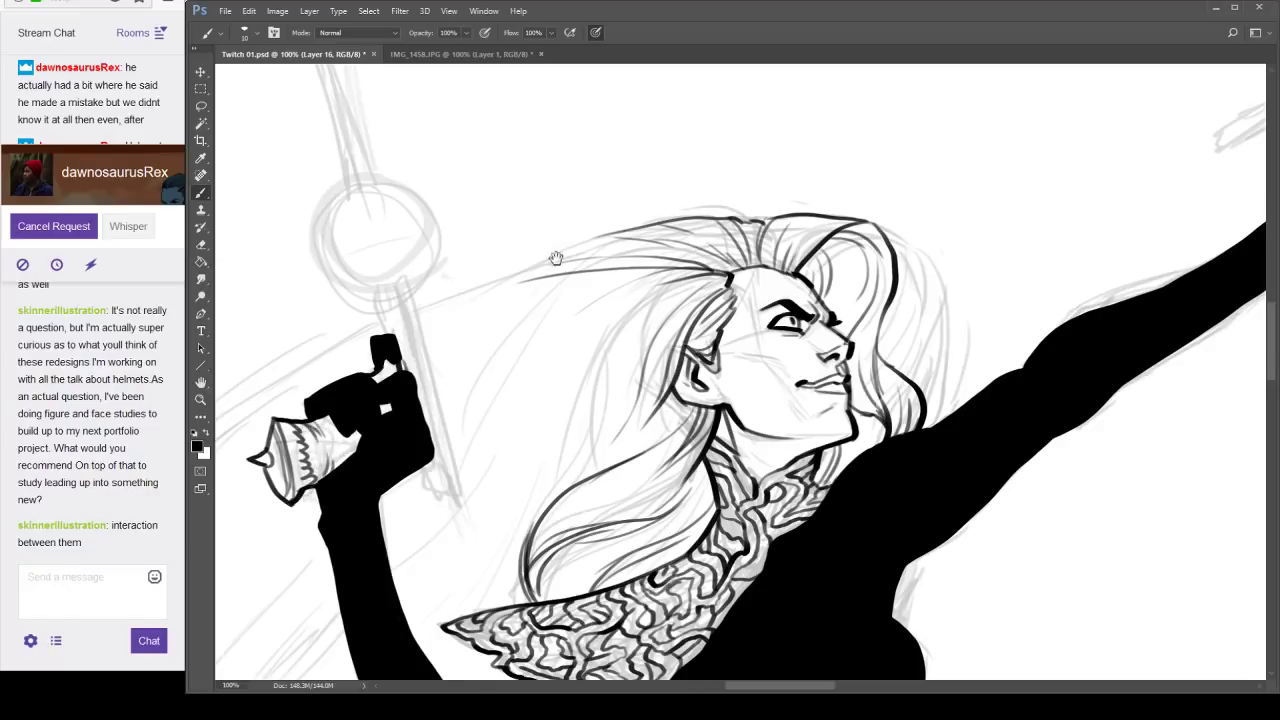
Ink the round orb of the raised pistol over the sketched circle and add a short collar beneath it.
drag(462, 265, 476, 291)
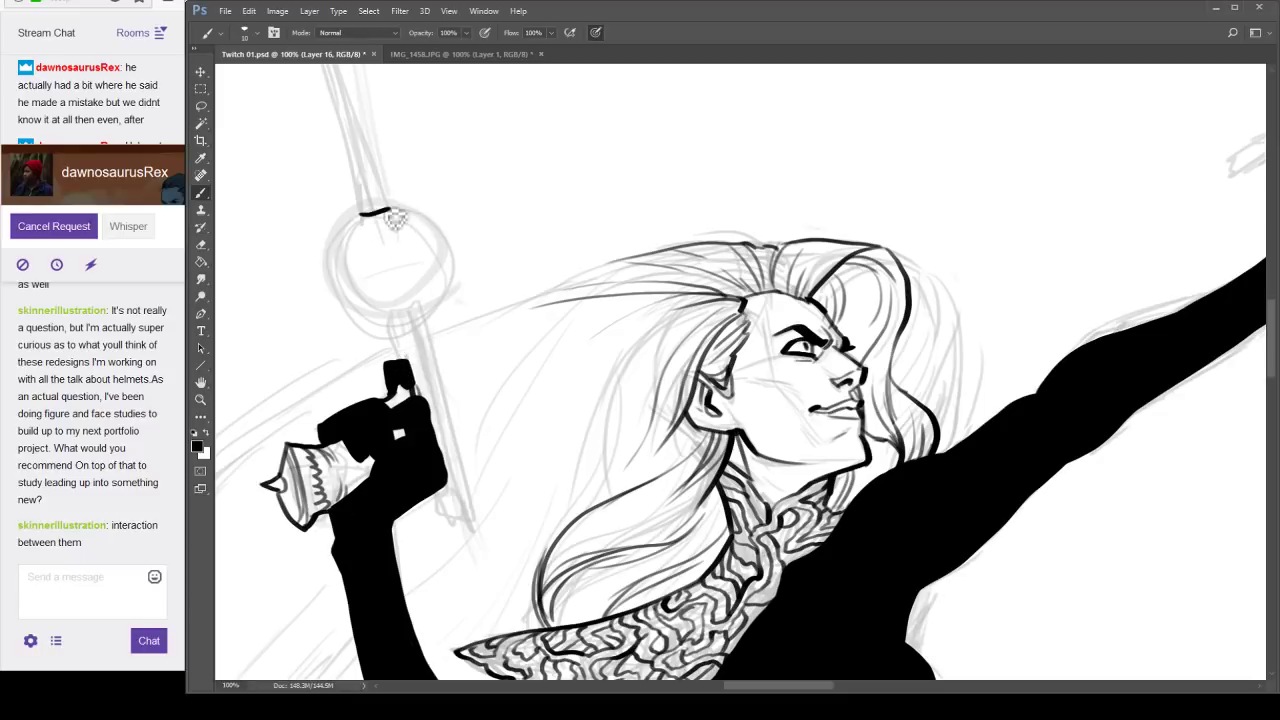
mouse_move(398, 208)
mouse_down()
mouse_move(347, 241)
mouse_move(341, 278)
mouse_move(356, 305)
mouse_up()
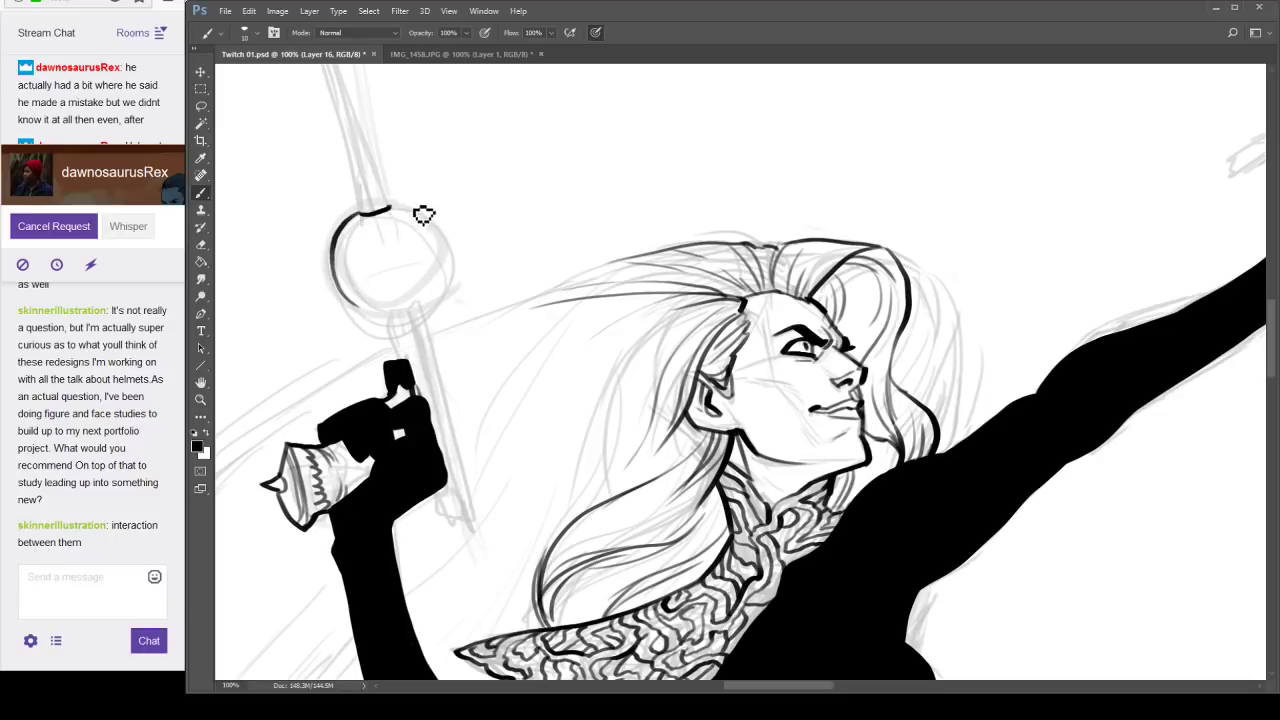
mouse_move(396, 211)
mouse_down()
mouse_move(443, 237)
mouse_move(441, 285)
mouse_up()
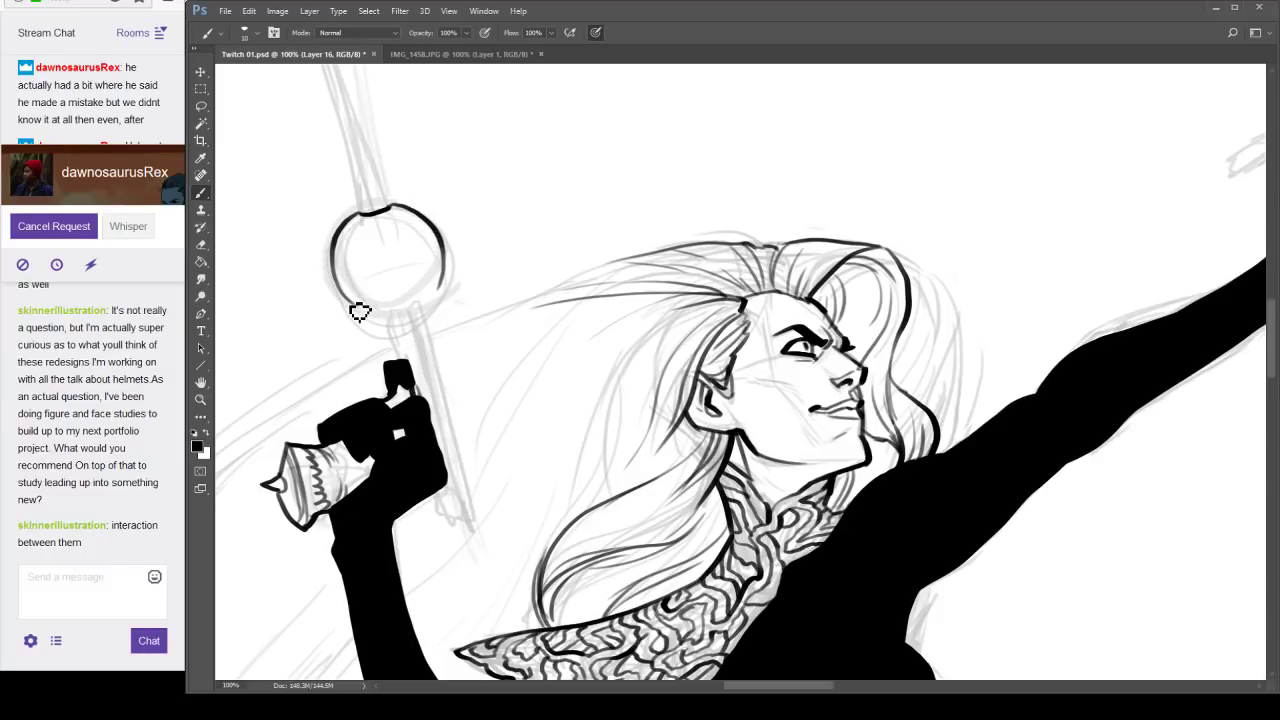
mouse_move(352, 304)
mouse_down()
mouse_move(426, 317)
mouse_move(442, 287)
mouse_up()
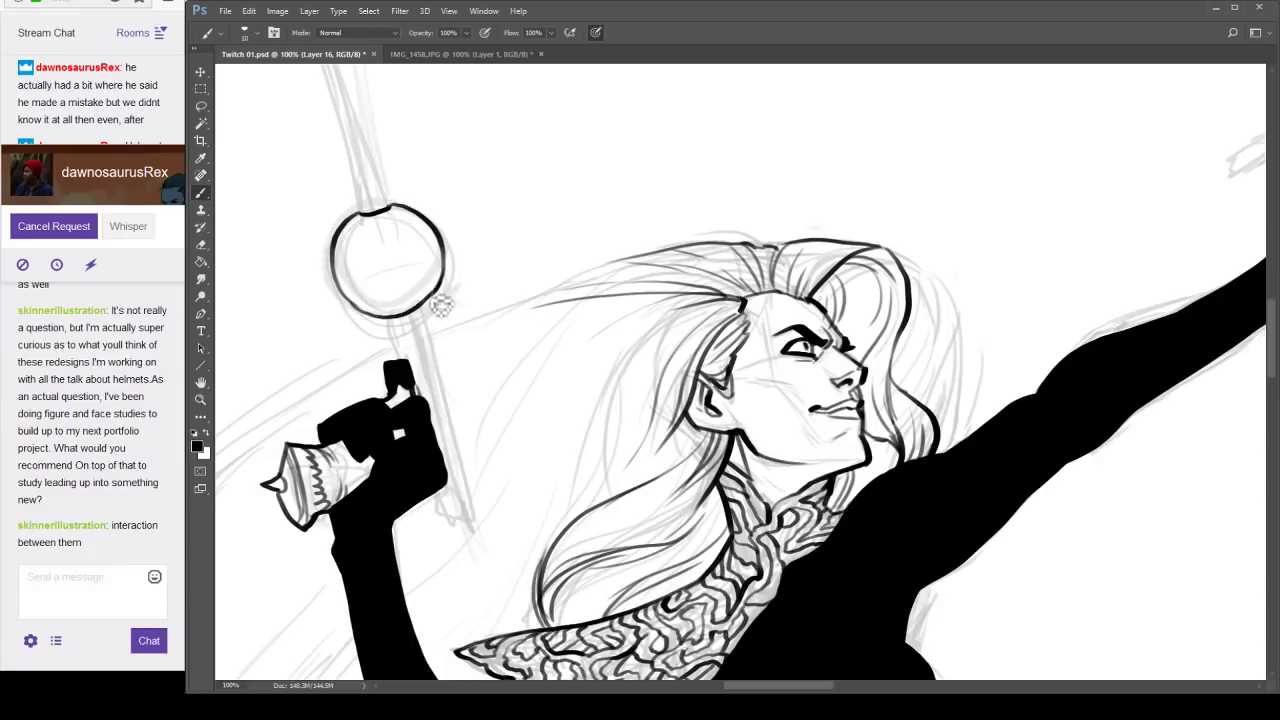
drag(424, 307, 398, 322)
Erase the collar strokes below the orb and clean up the orb's lower outline.
drag(455, 210, 460, 274)
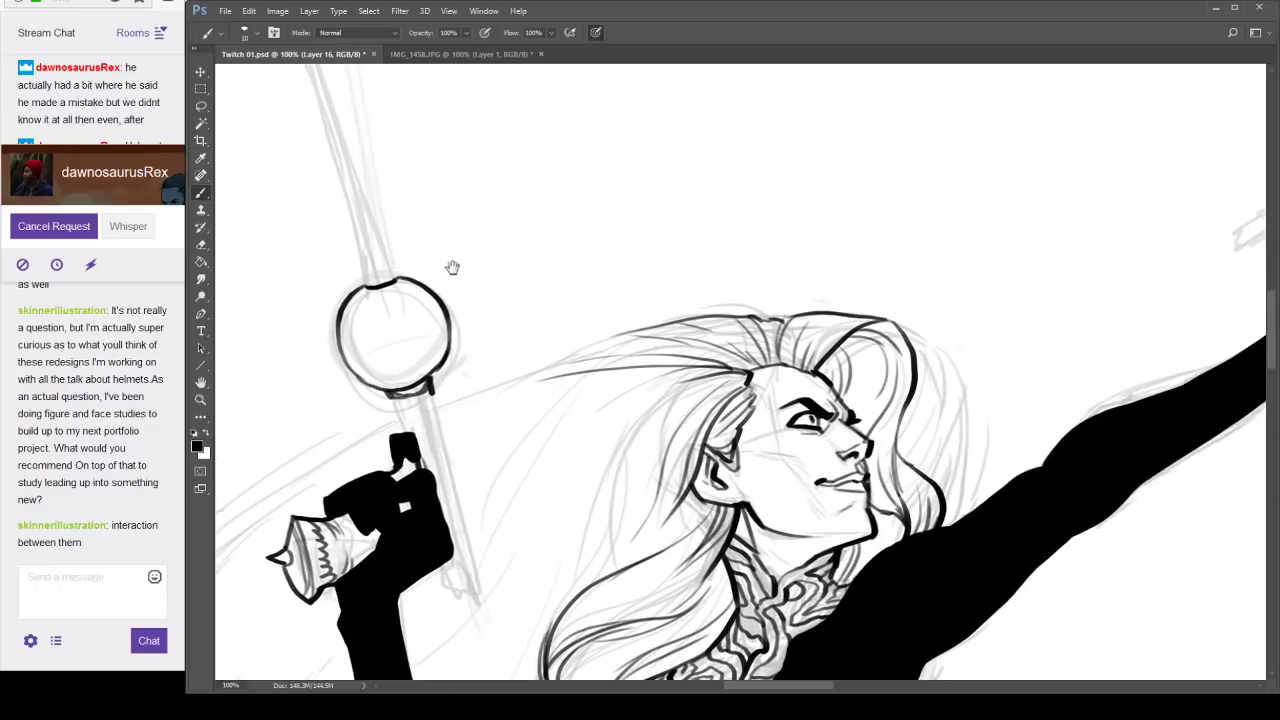
key(e)
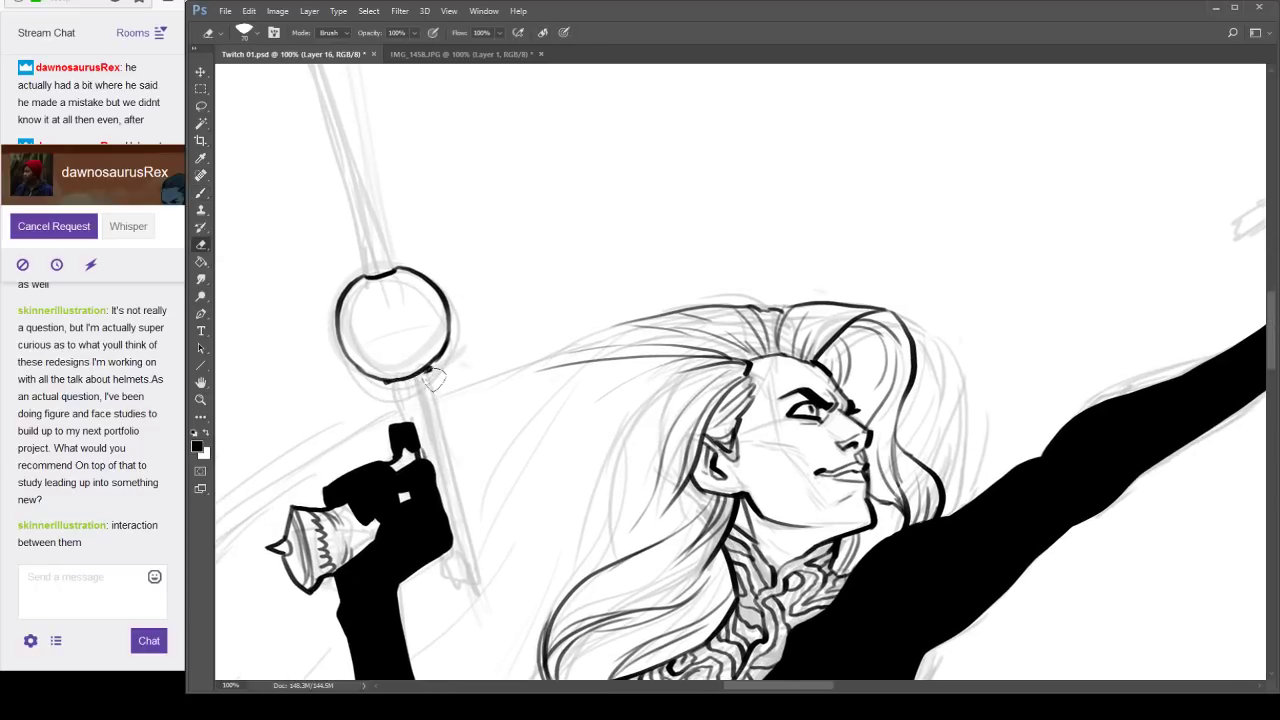
key(b)
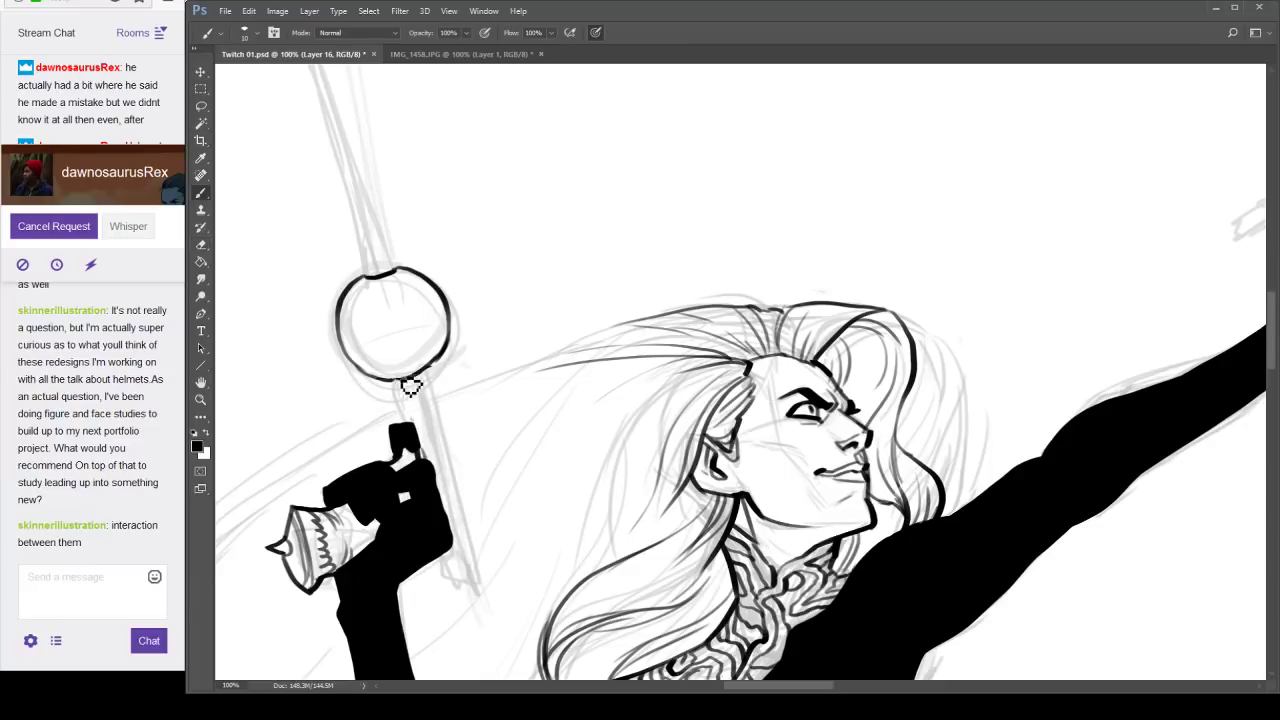
key(e)
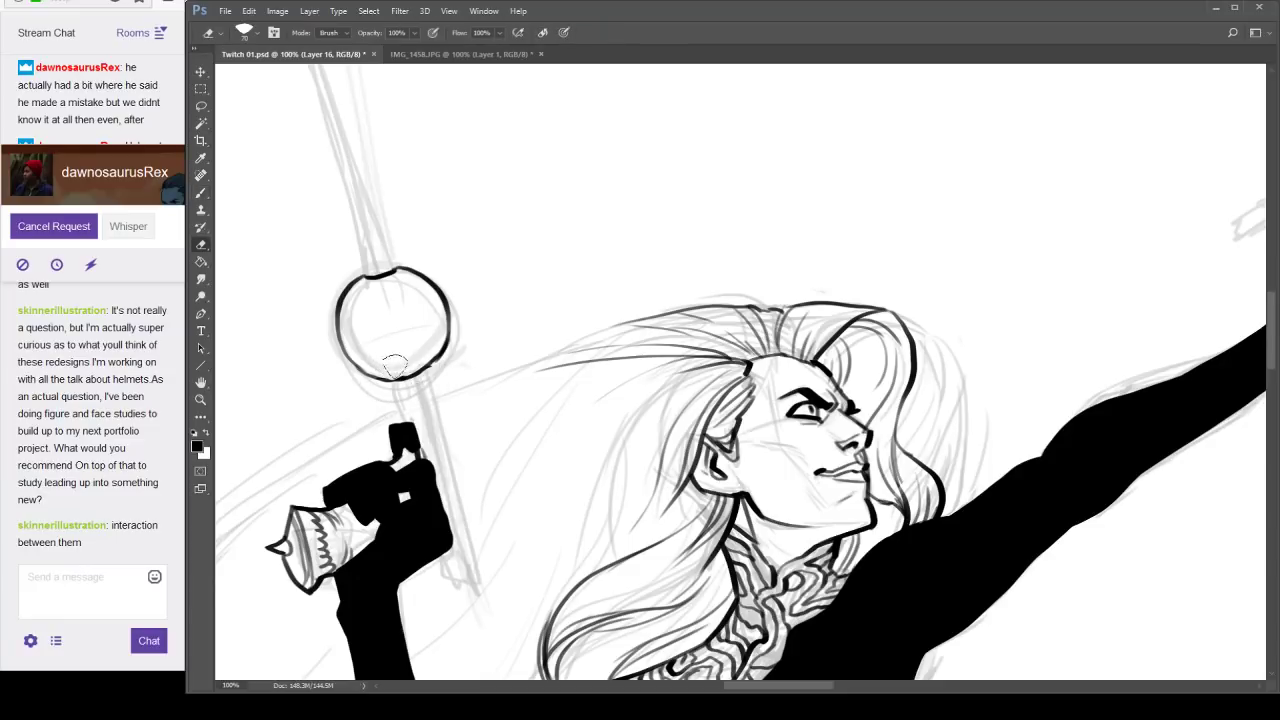
key(b)
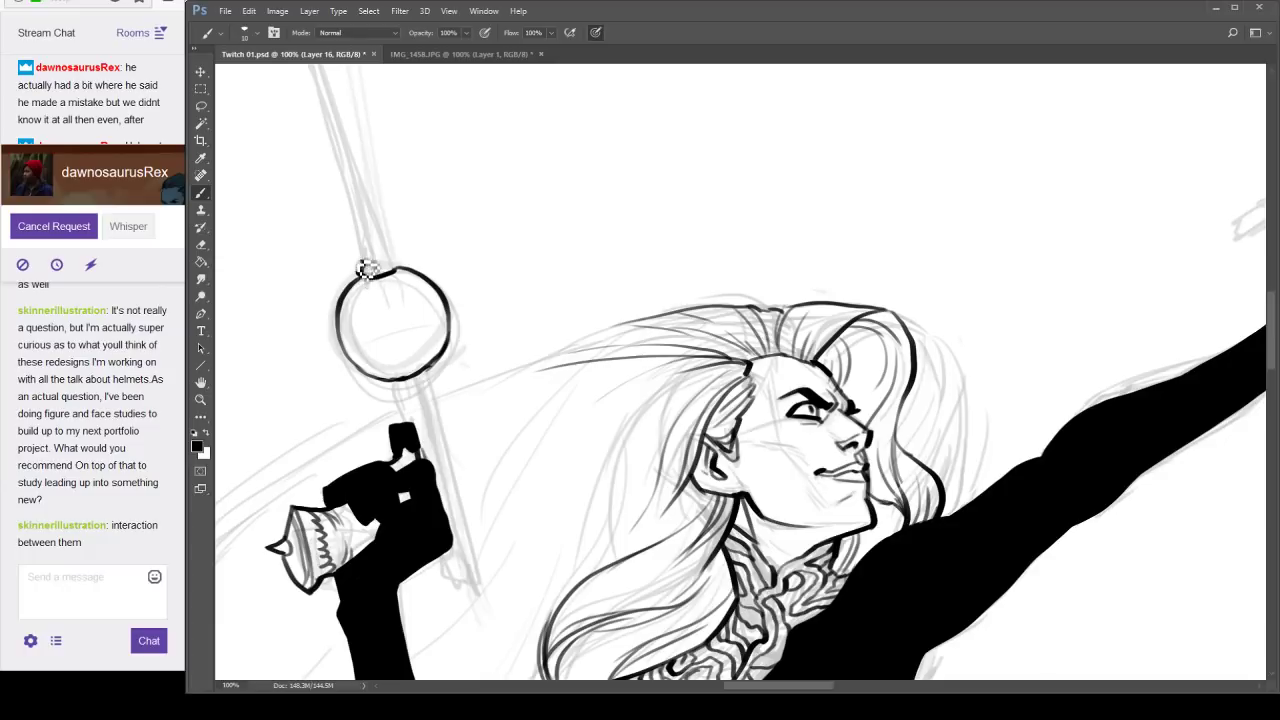
Ink the flared nozzle on top of the orb and a long straight barrel tapering to a sharp point.
mouse_move(367, 270)
mouse_down()
mouse_move(357, 228)
mouse_move(385, 224)
mouse_move(398, 258)
mouse_move(378, 275)
mouse_up()
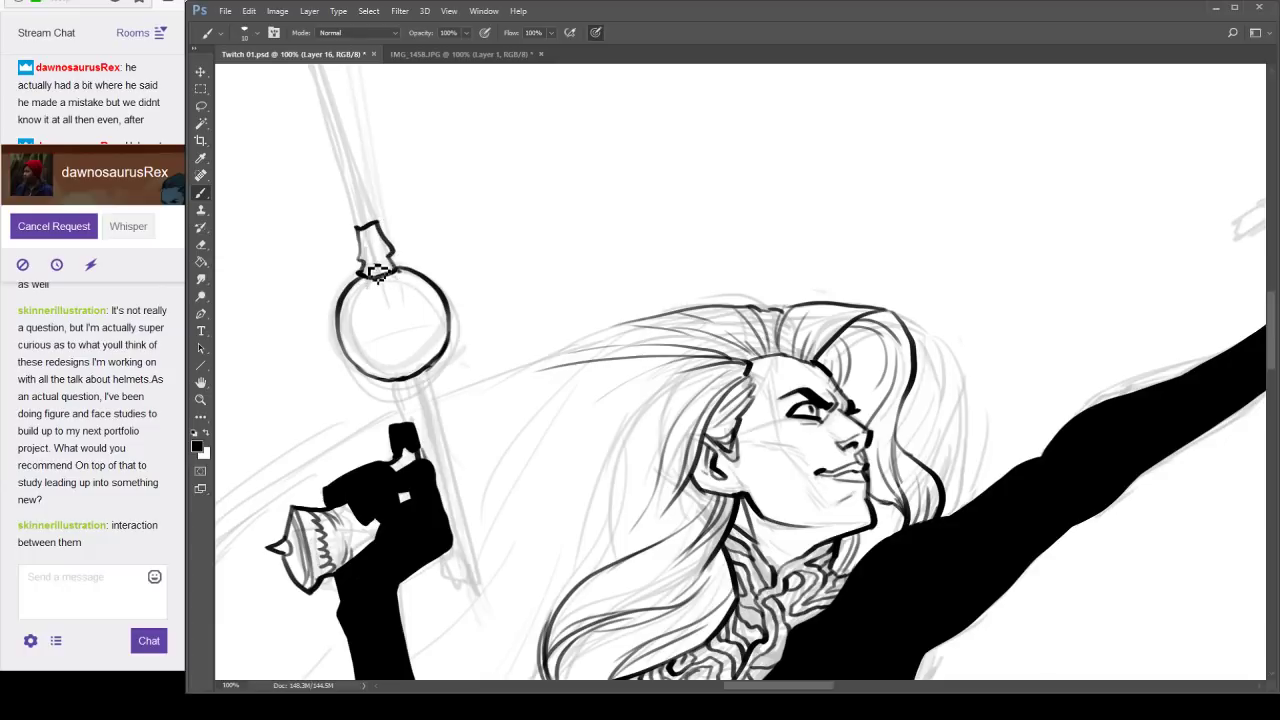
drag(391, 171, 471, 440)
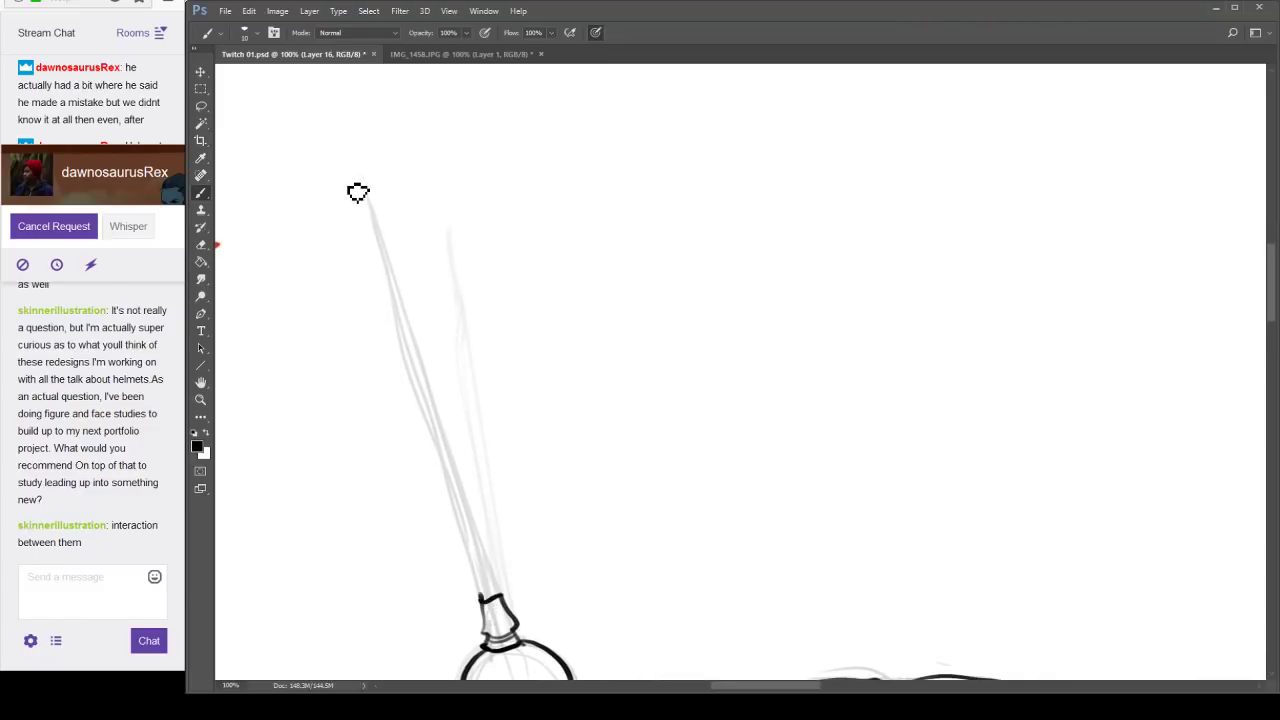
drag(360, 177, 467, 475)
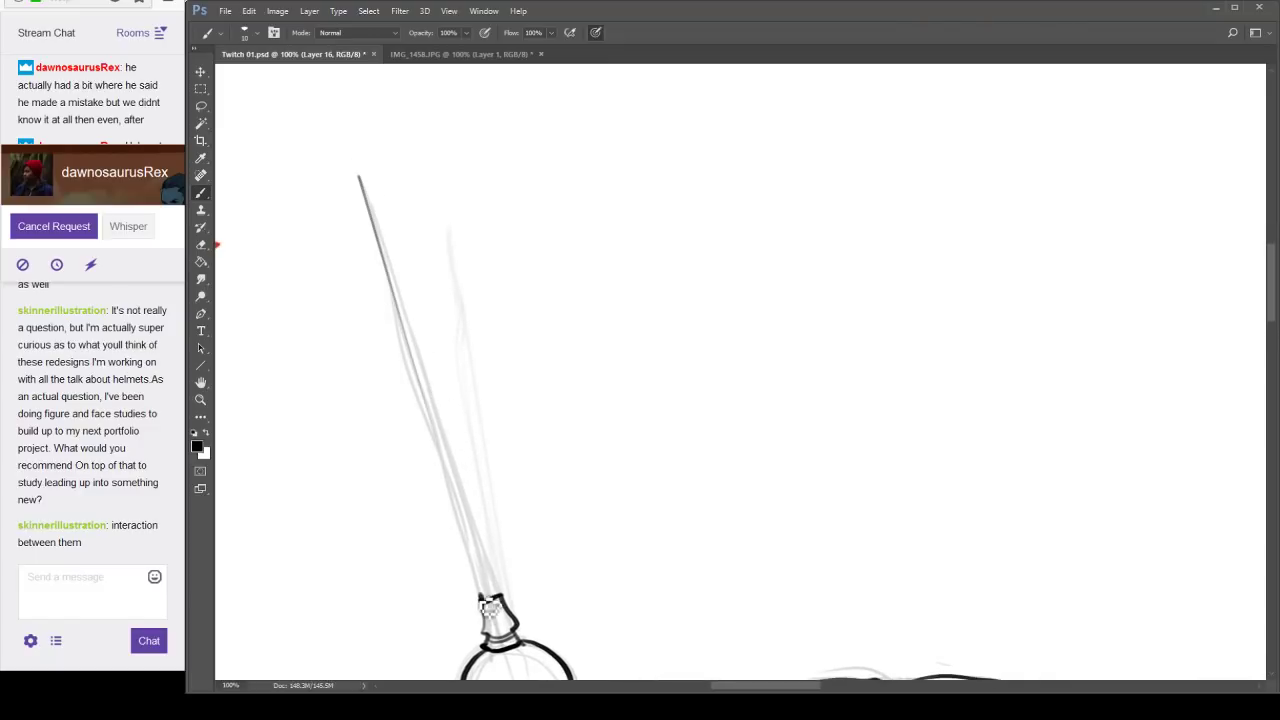
shift+click(481, 594)
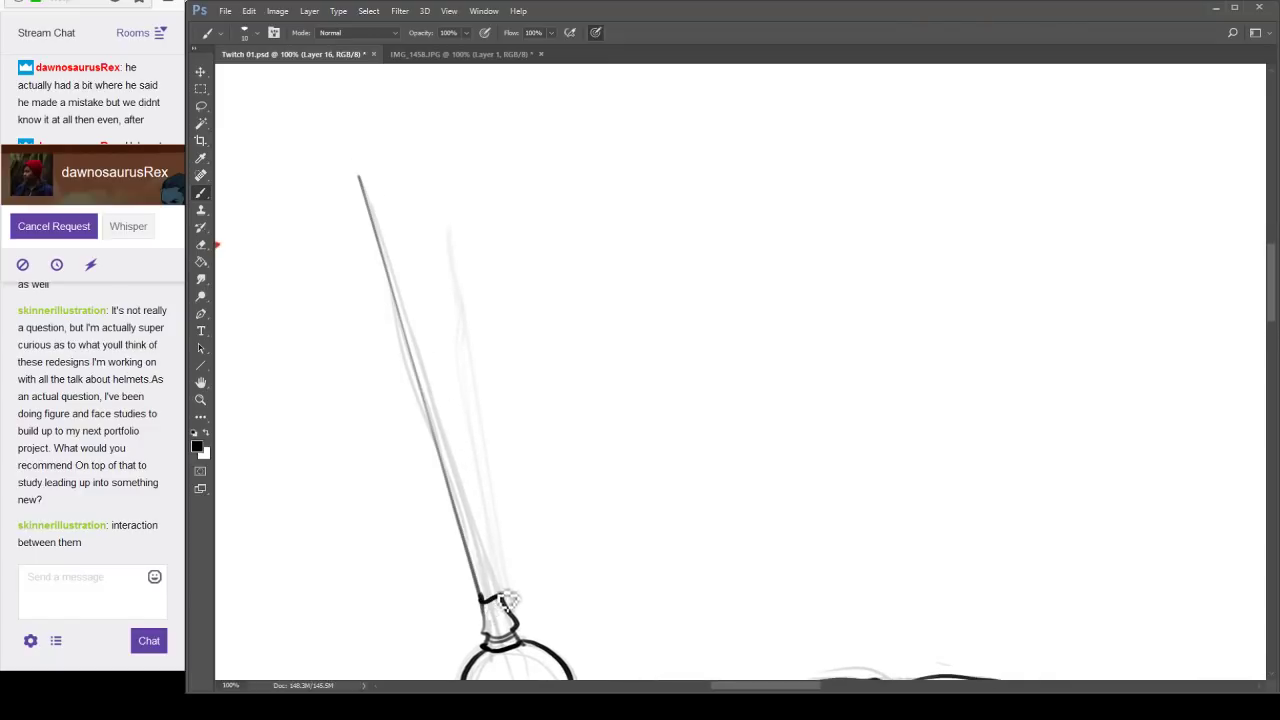
shift+click(361, 178)
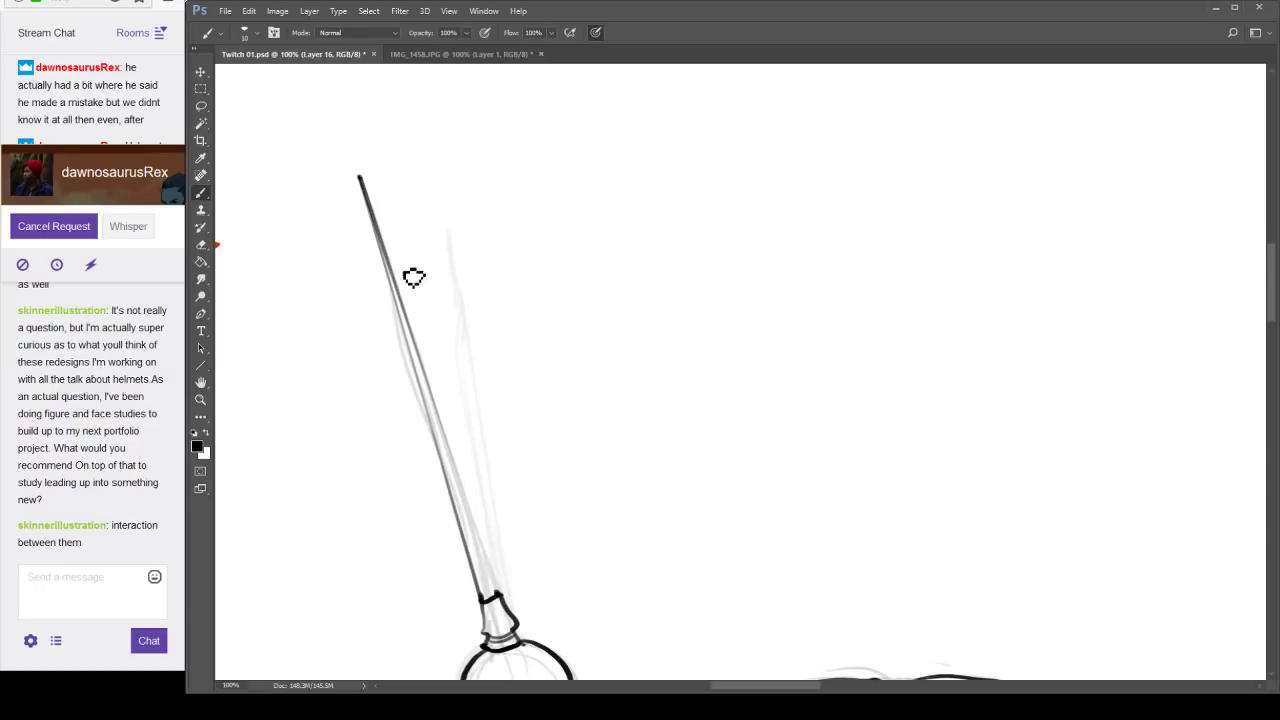
shift+click(499, 592)
Ink the collar under the orb and the pistol's rear body running behind the hand to a pointed end.
mouse_move(546, 577)
mouse_down()
mouse_move(531, 346)
mouse_move(557, 354)
mouse_move(512, 303)
mouse_move(520, 240)
mouse_up()
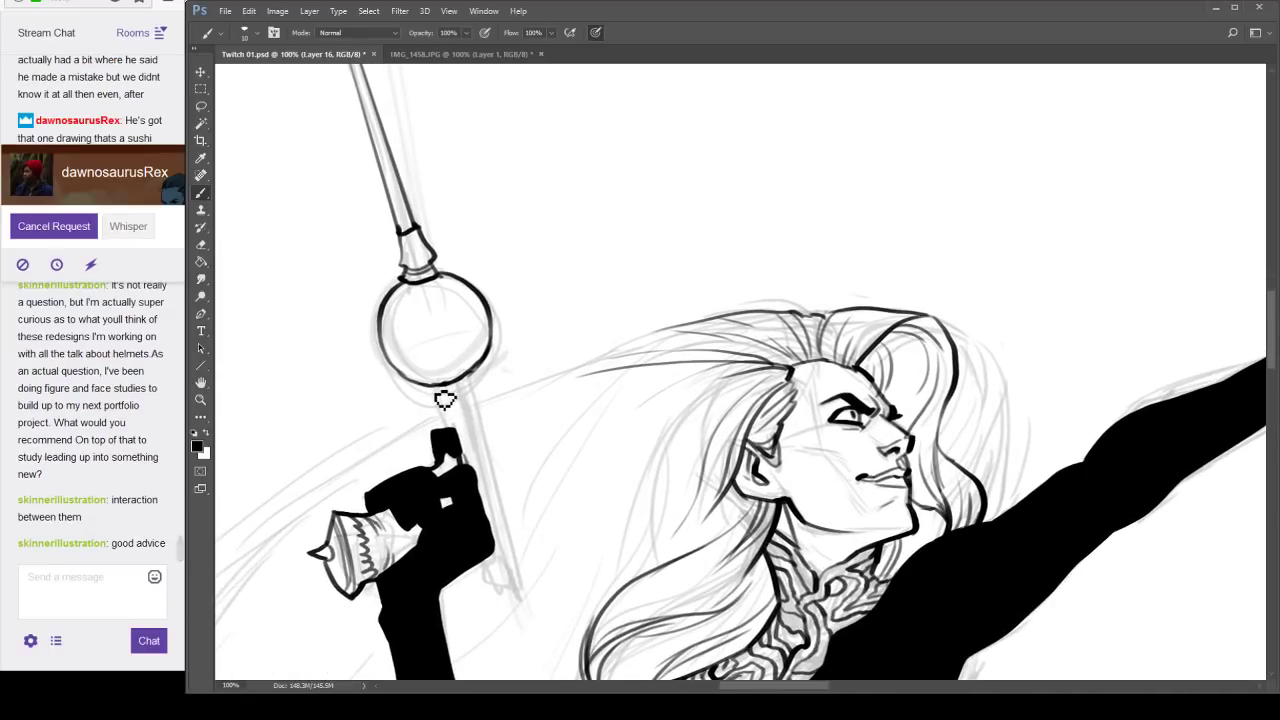
mouse_move(470, 378)
mouse_down()
mouse_move(443, 404)
mouse_move(482, 390)
mouse_move(476, 381)
mouse_move(458, 430)
mouse_up()
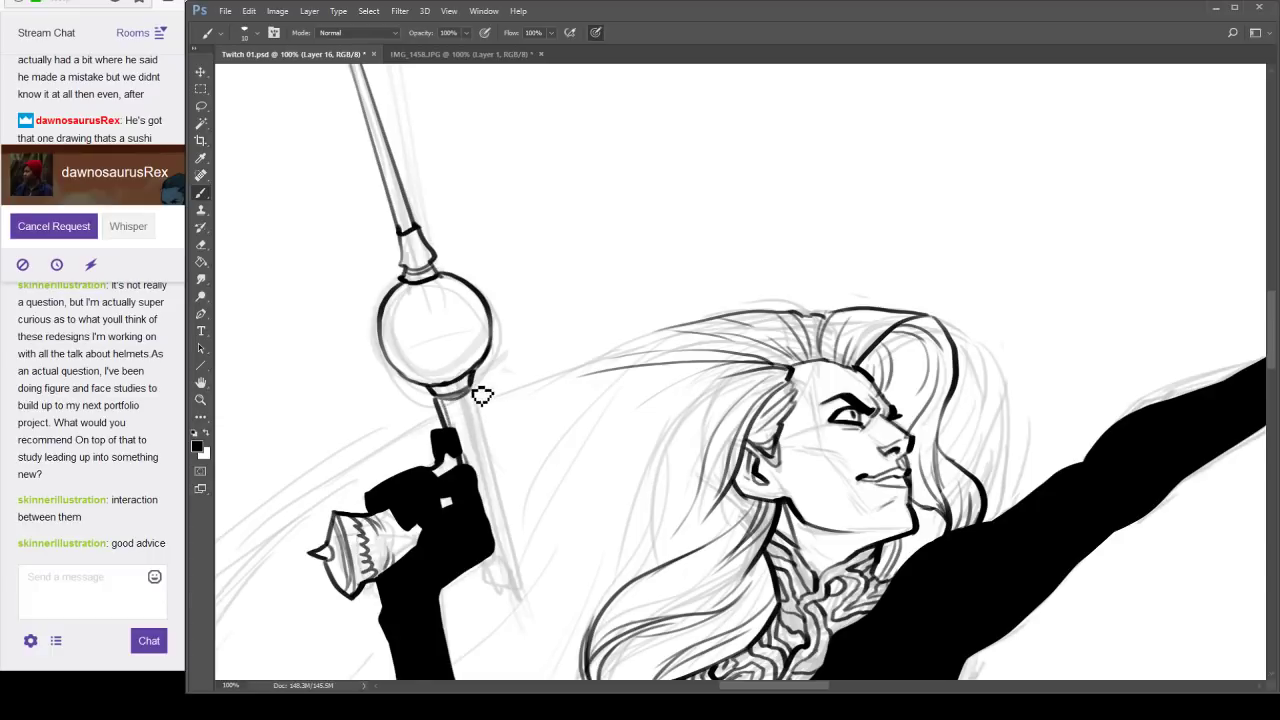
drag(489, 572, 520, 601)
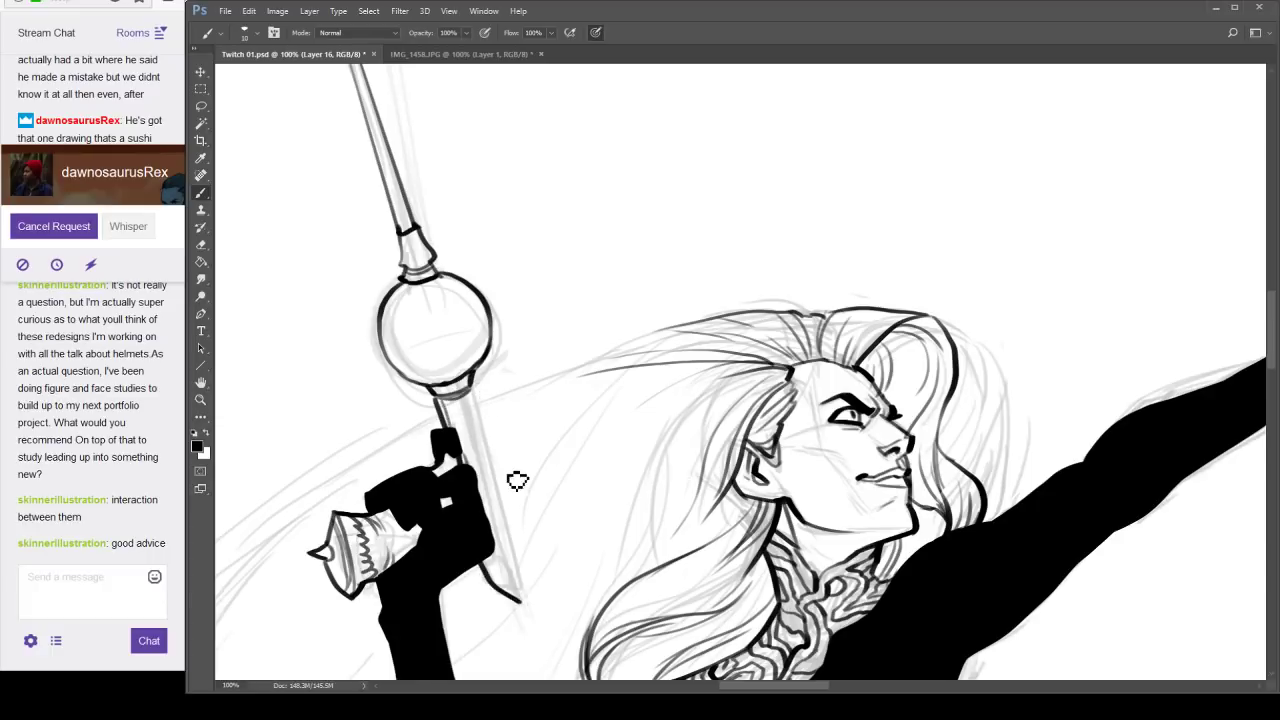
drag(487, 396, 504, 484)
drag(486, 420, 522, 600)
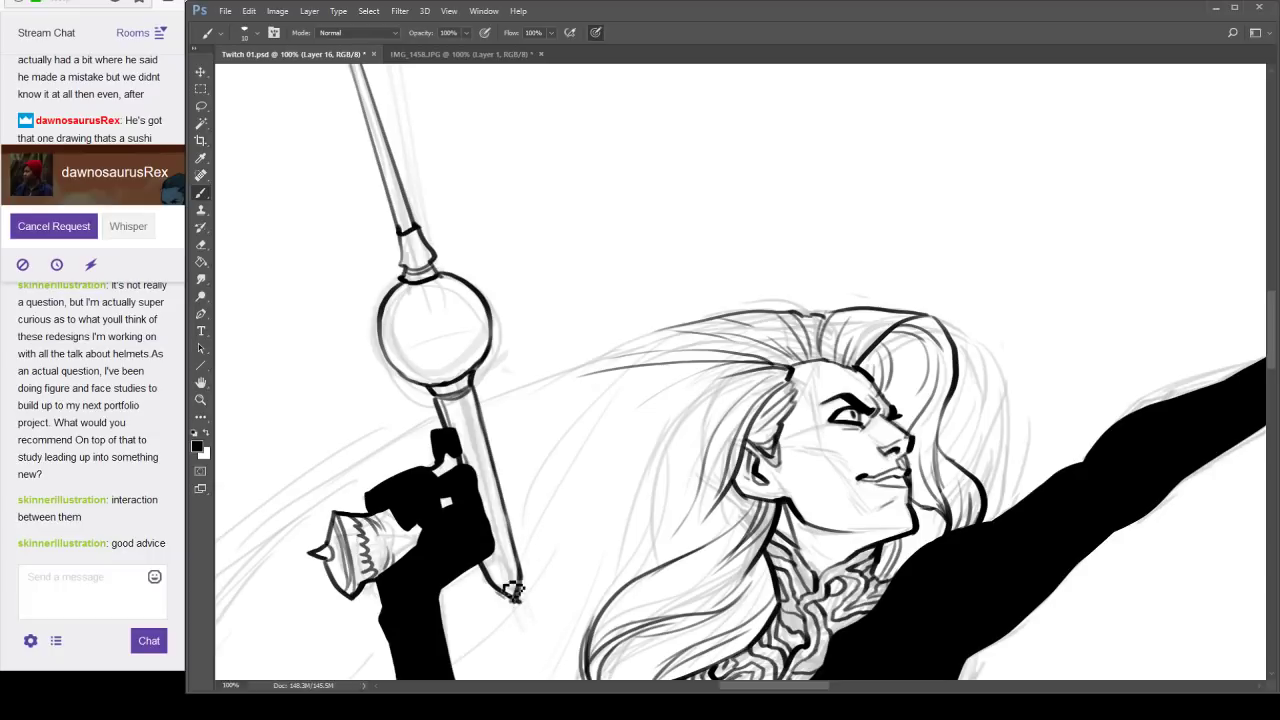
key(e)
key(b)
Save the document.
alt+click(647, 269)
alt+click(650, 265)
alt+click(652, 263)
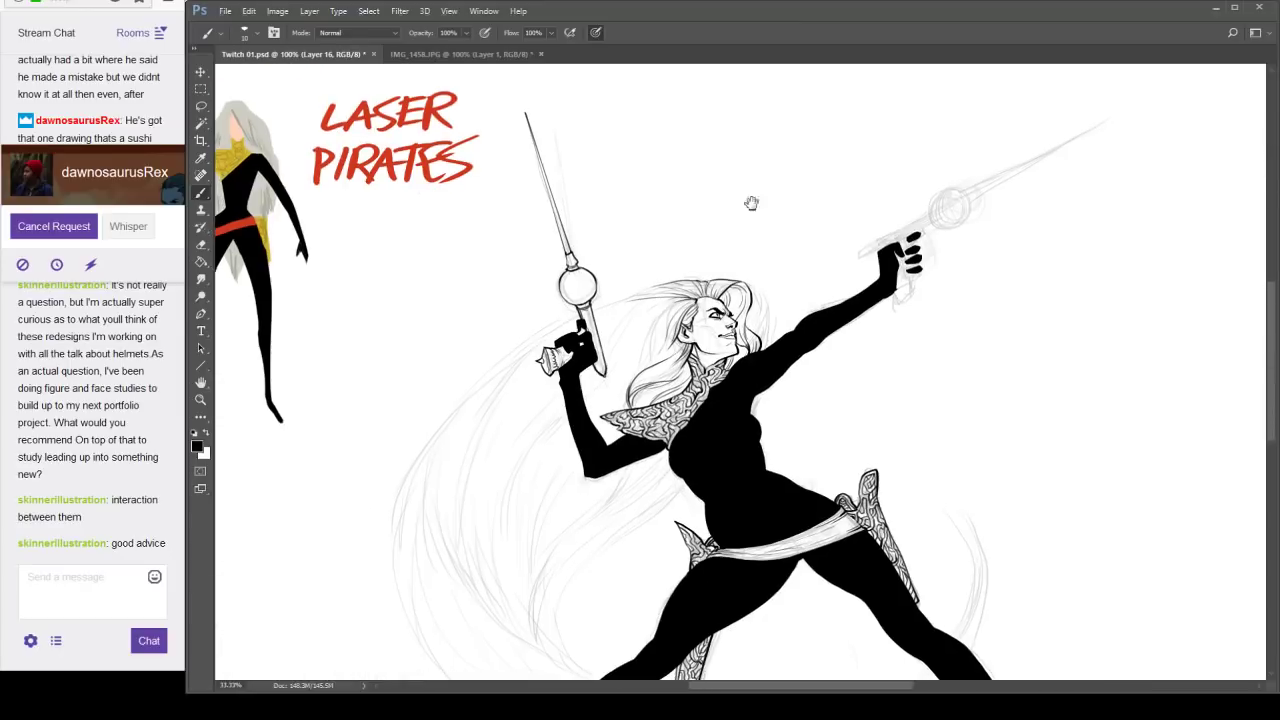
drag(751, 205, 571, 255)
drag(800, 237, 732, 217)
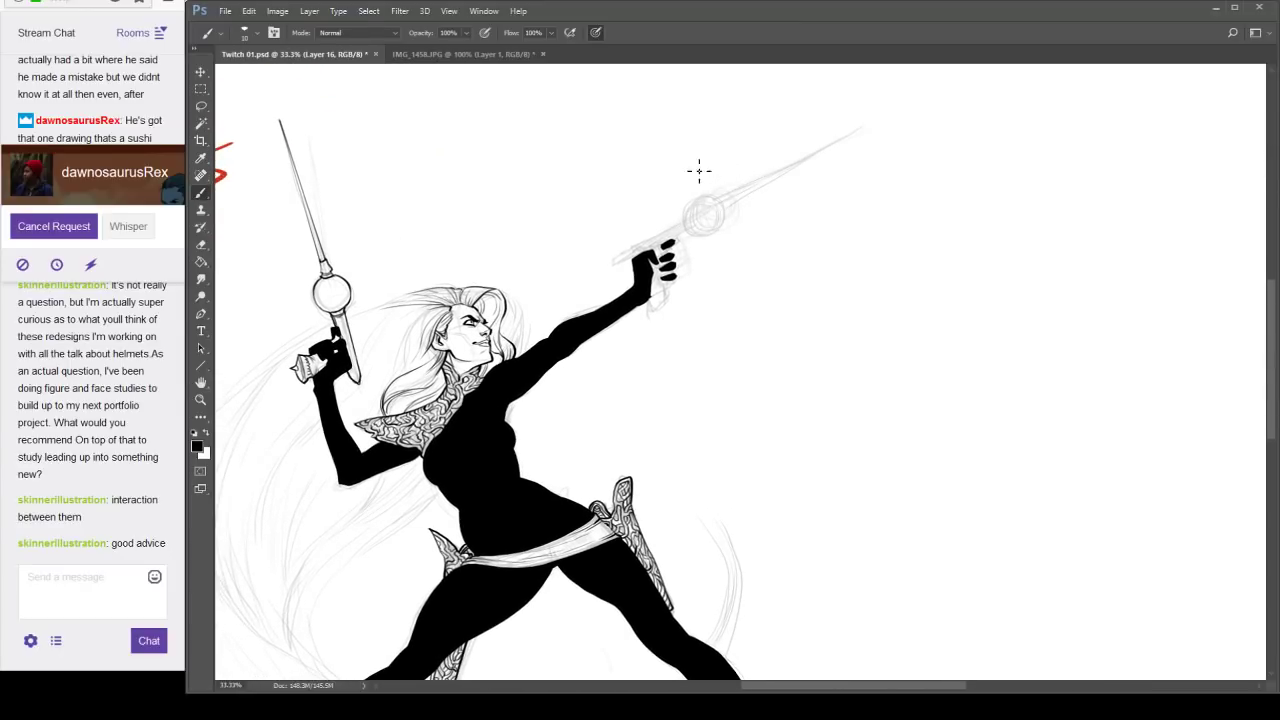
key(ctrl+s)
Lasso the inked pistol in the raised hand, duplicate it onto a new layer, and flip the copy horizontally.
ctrl+click(722, 222)
drag(706, 224, 837, 198)
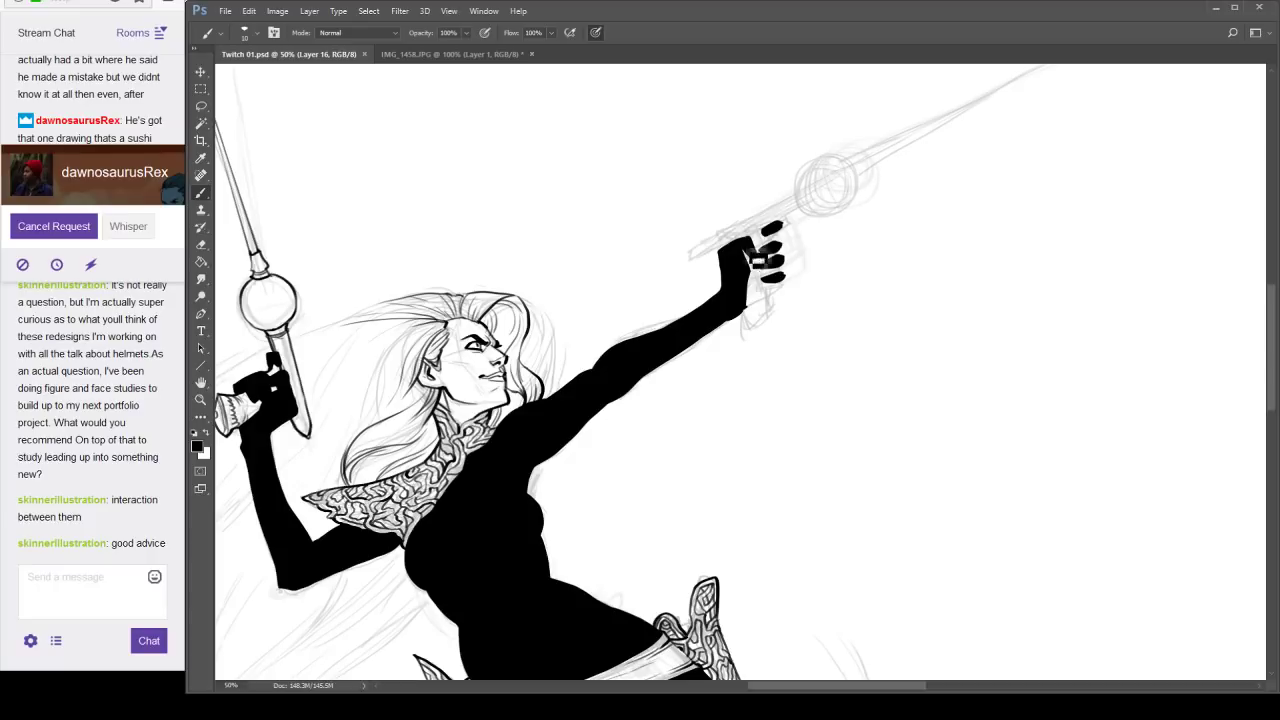
key(ctrl+minus)
click(201, 106)
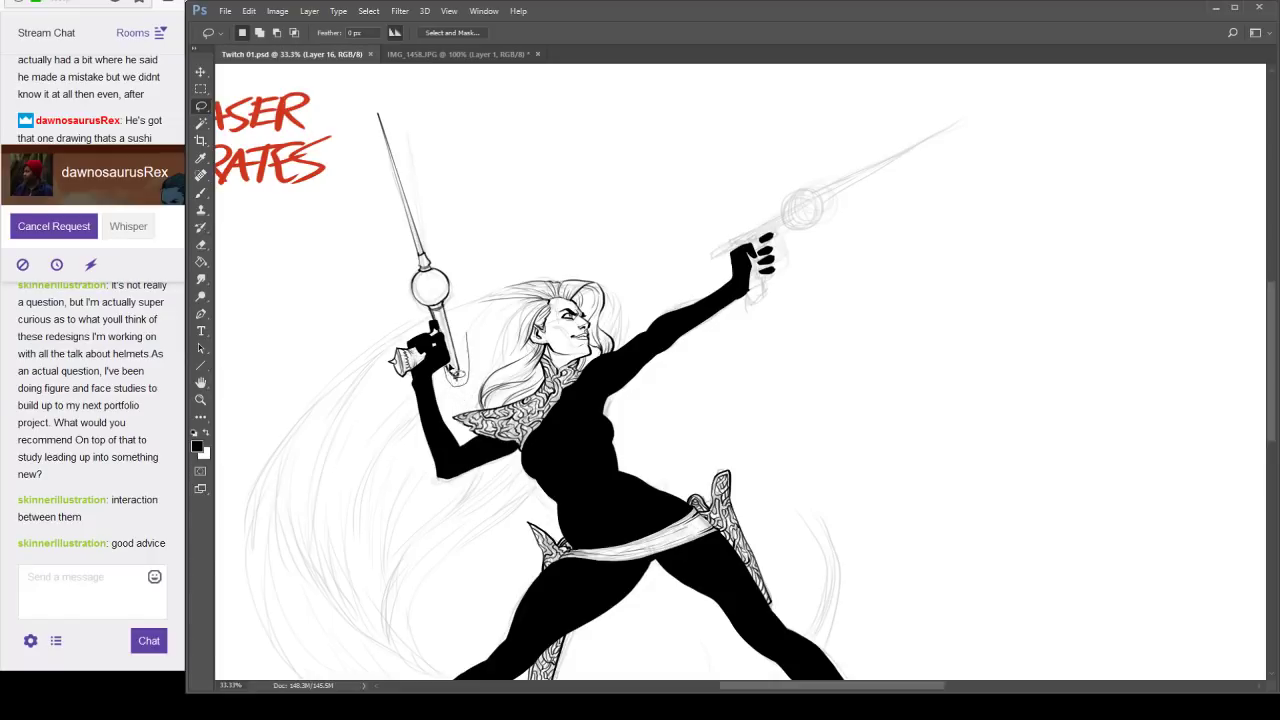
drag(374, 212, 477, 133)
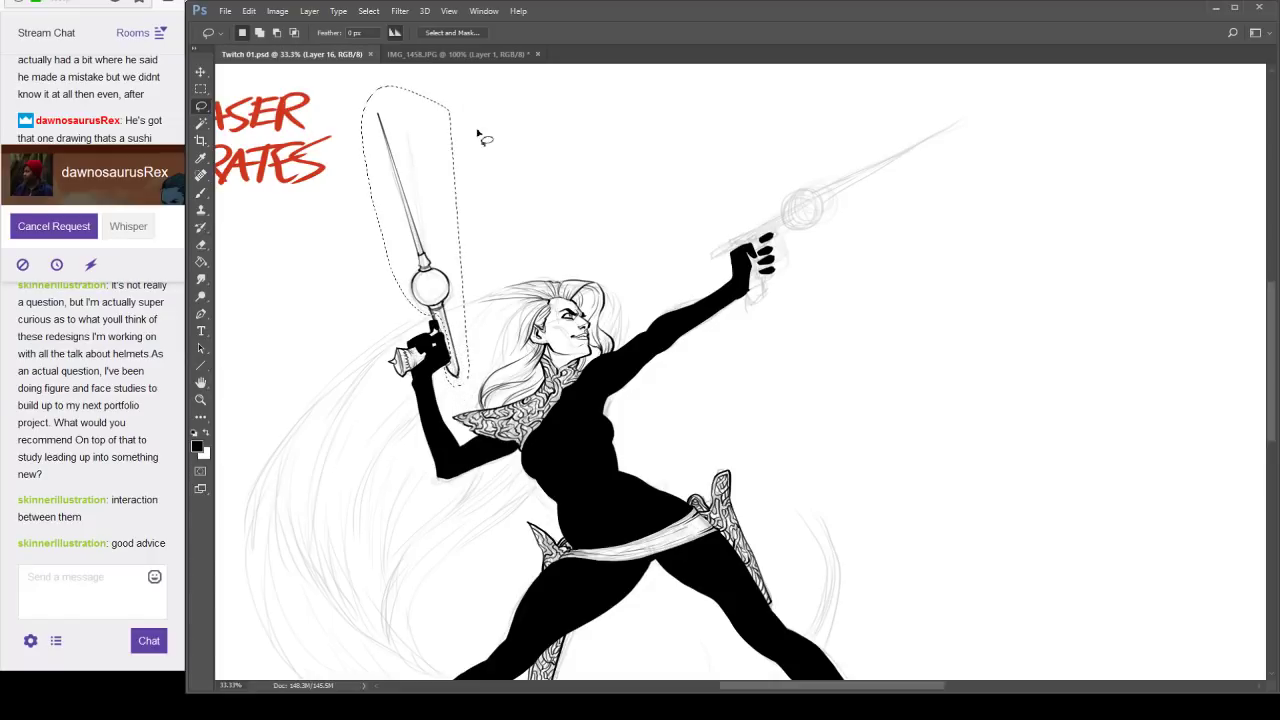
key(ctrl+j)
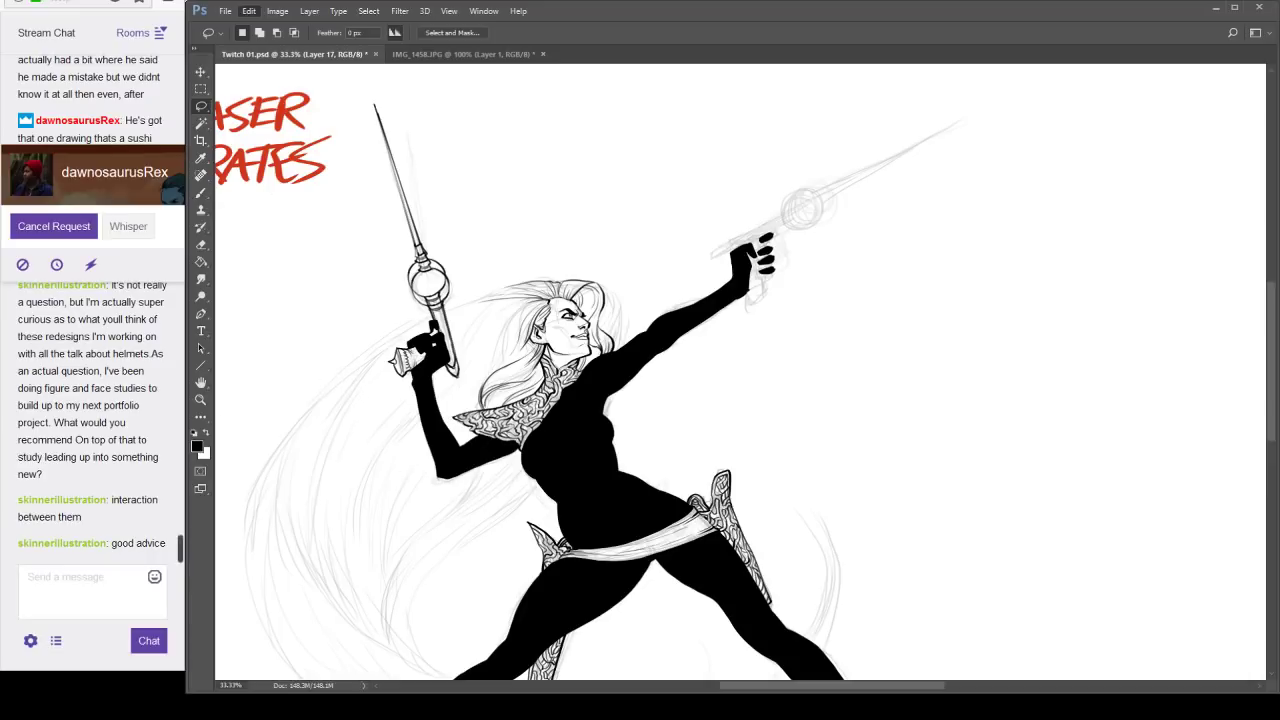
click(490, 491)
key(ctrl+t)
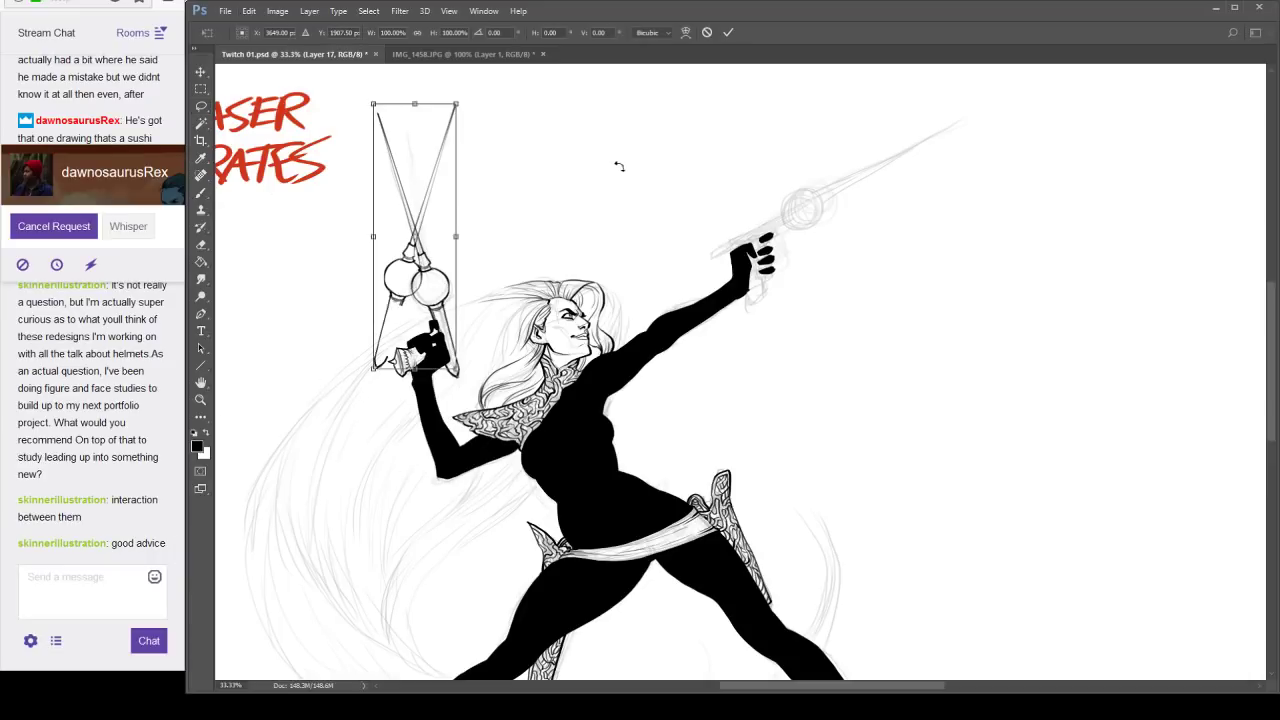
Rotate the pistol copy about 43° clockwise and position it over the sketched pistol in the outstretched hand.
drag(663, 271, 643, 380)
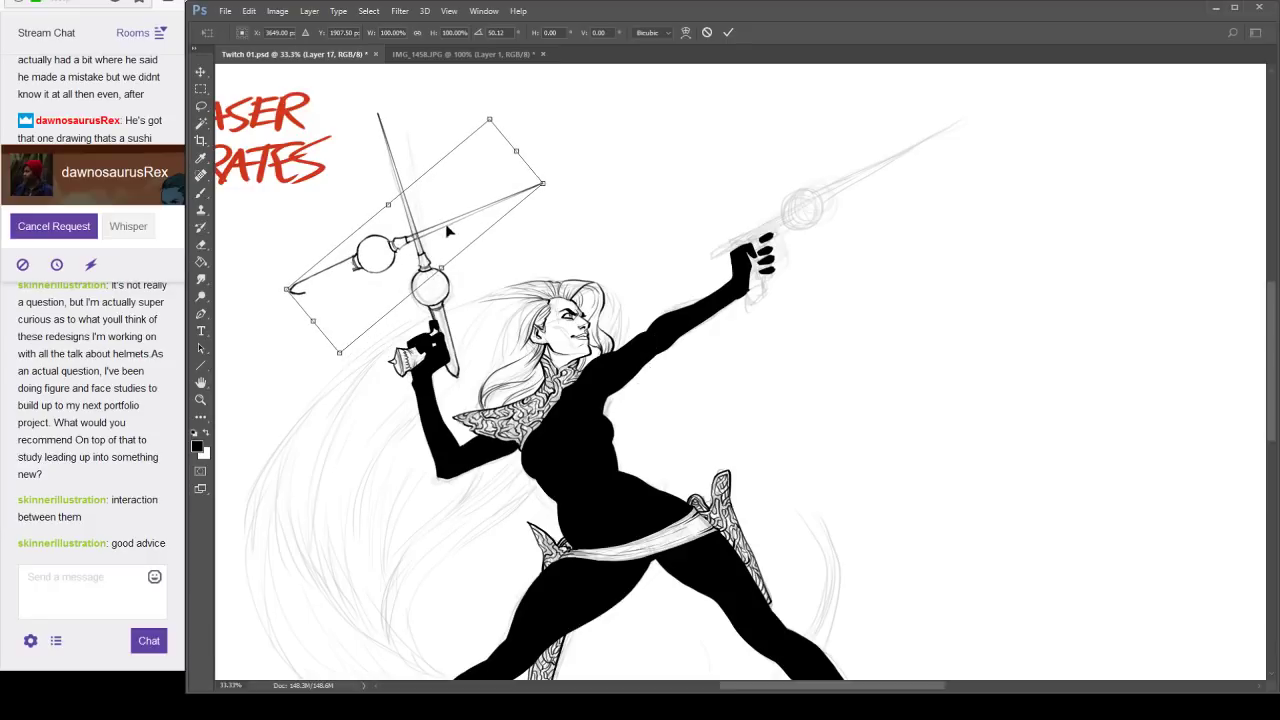
drag(450, 231, 889, 192)
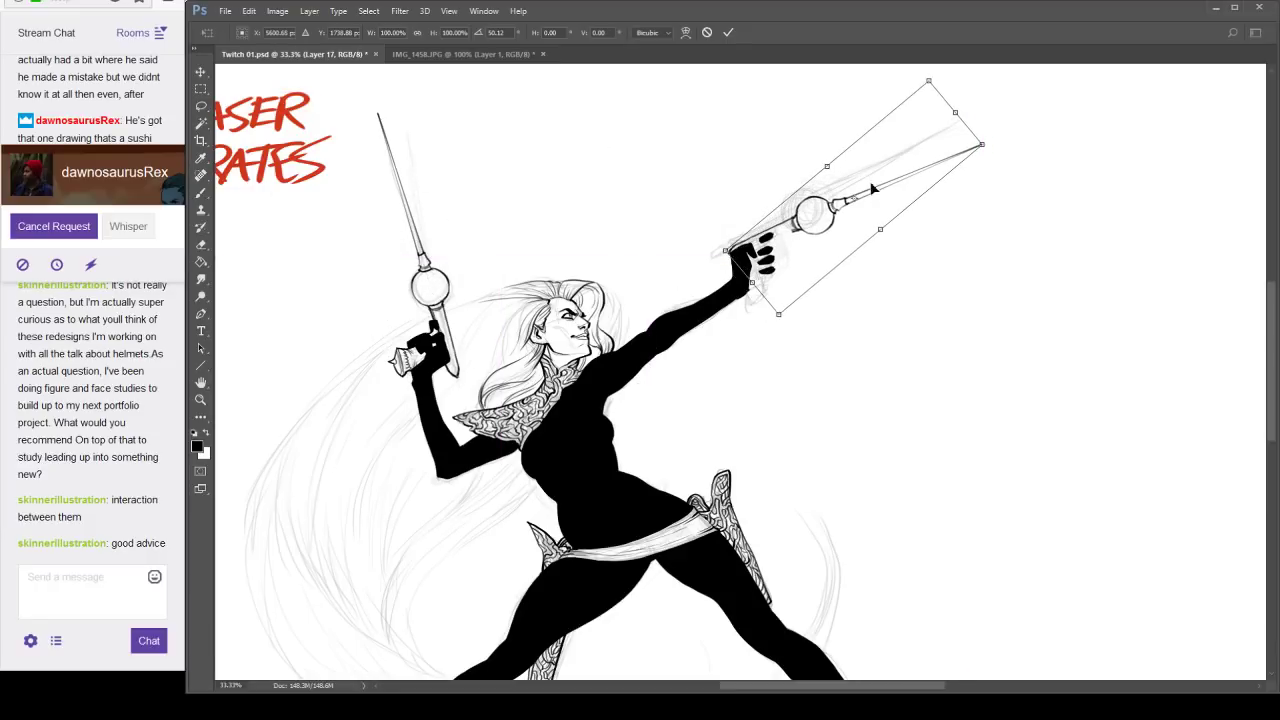
drag(924, 332, 916, 261)
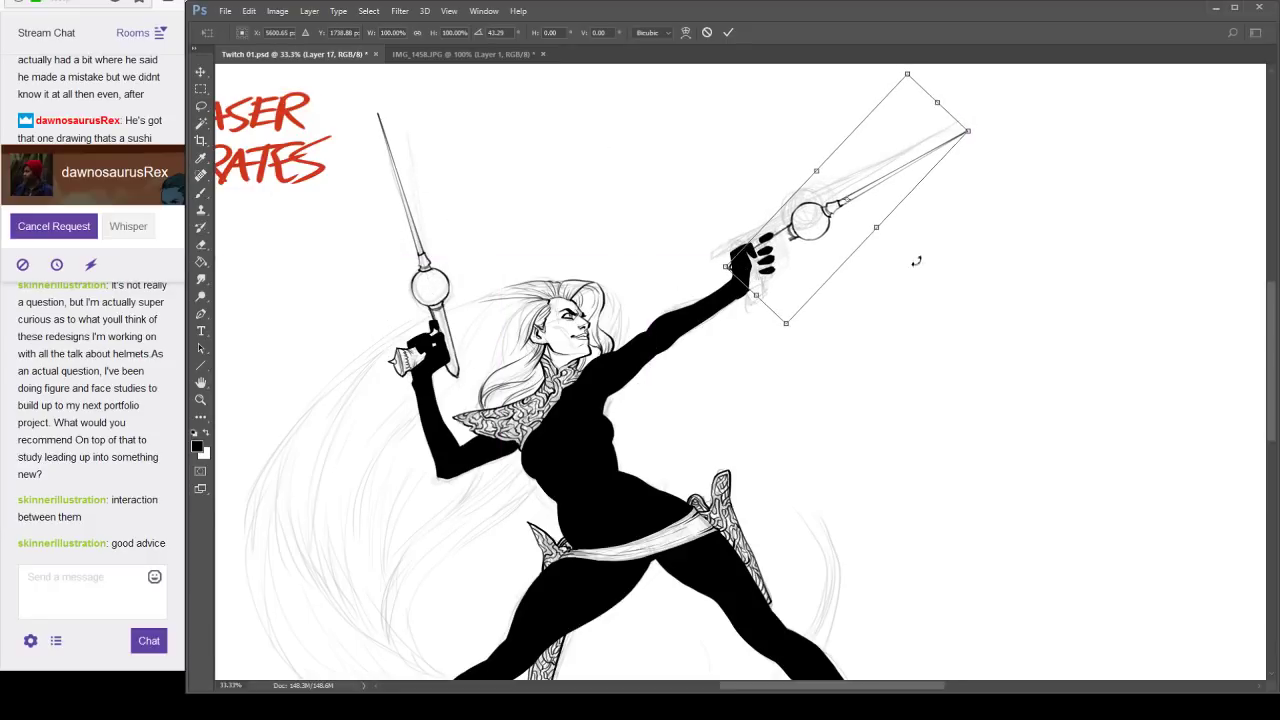
key(Return)
key(b)
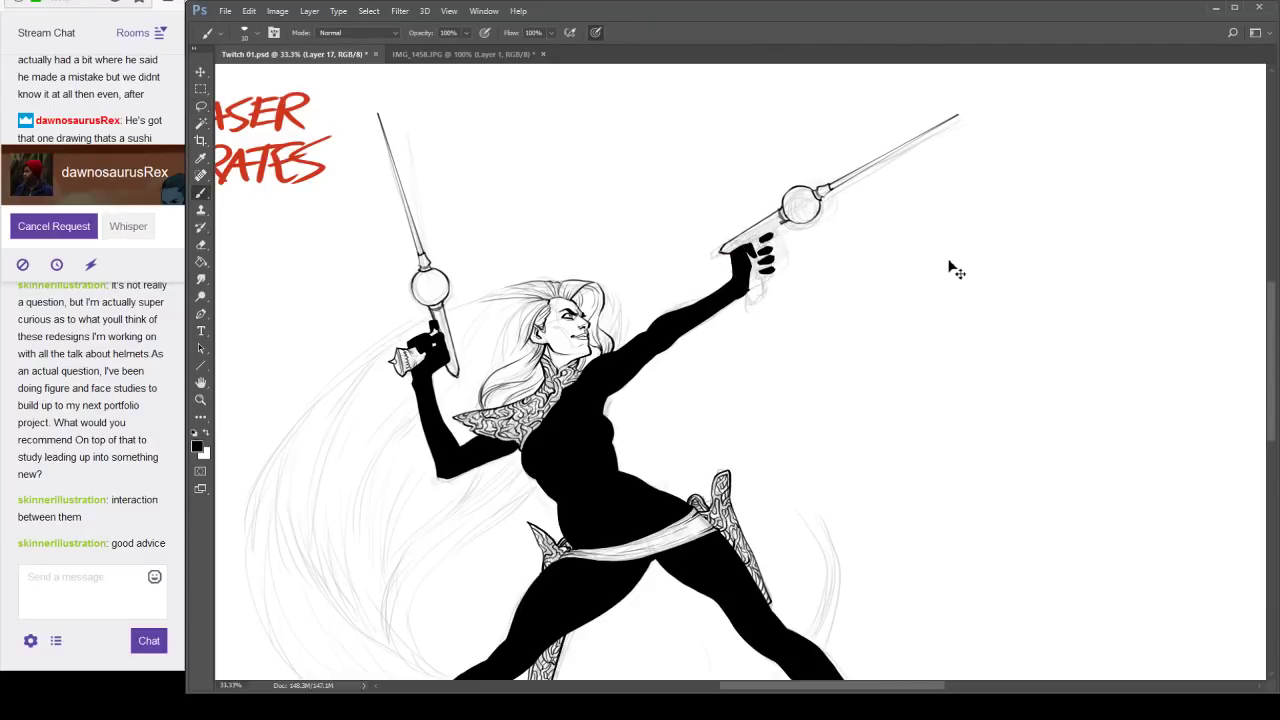
drag(950, 268, 940, 272)
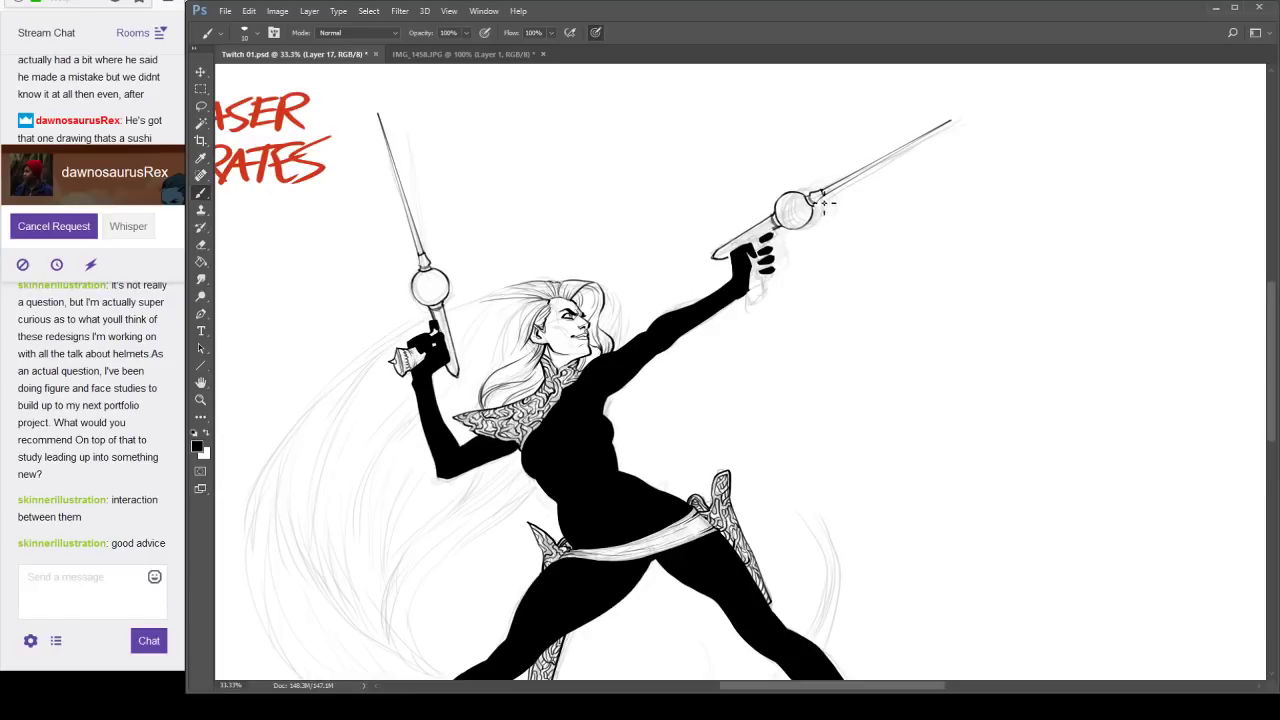
Ink the grip and its flared, patterned butt below the fingers of the outstretched hand's pistol.
scroll(825, 203, up, 3)
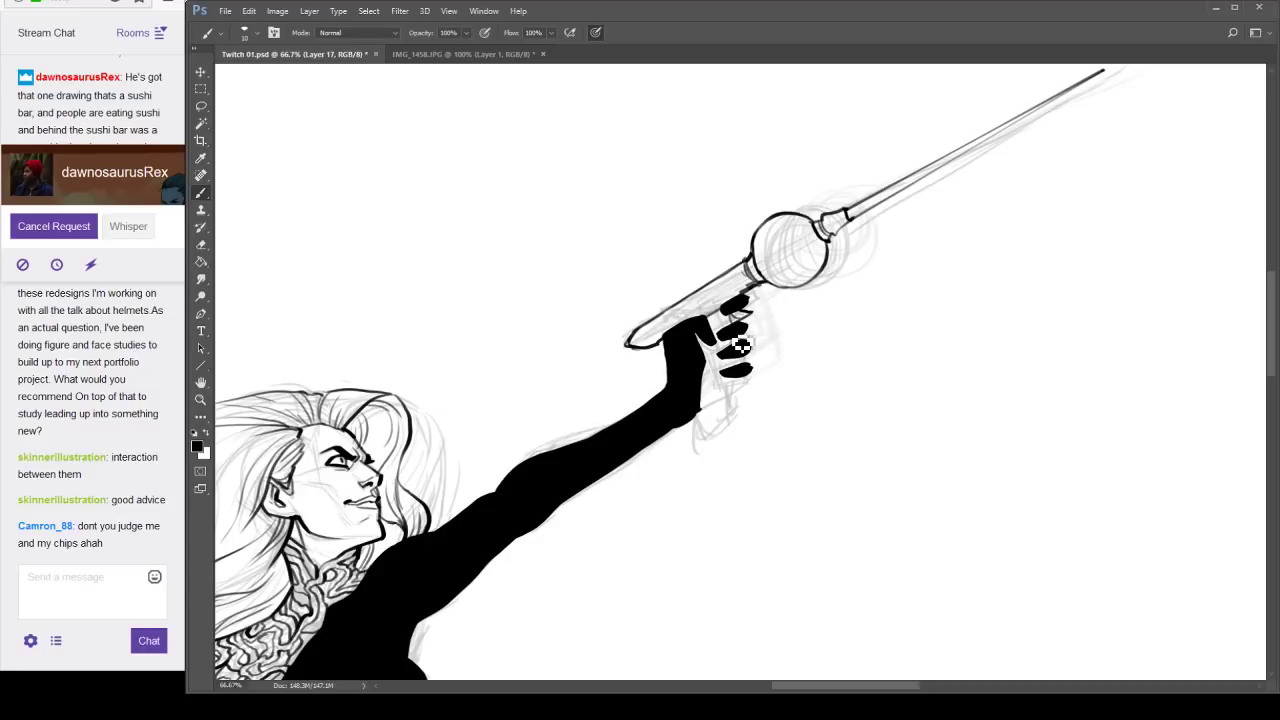
mouse_move(762, 320)
mouse_down()
mouse_move(750, 414)
mouse_move(703, 434)
mouse_move(880, 383)
mouse_move(906, 349)
mouse_up()
alt+click(740, 443)
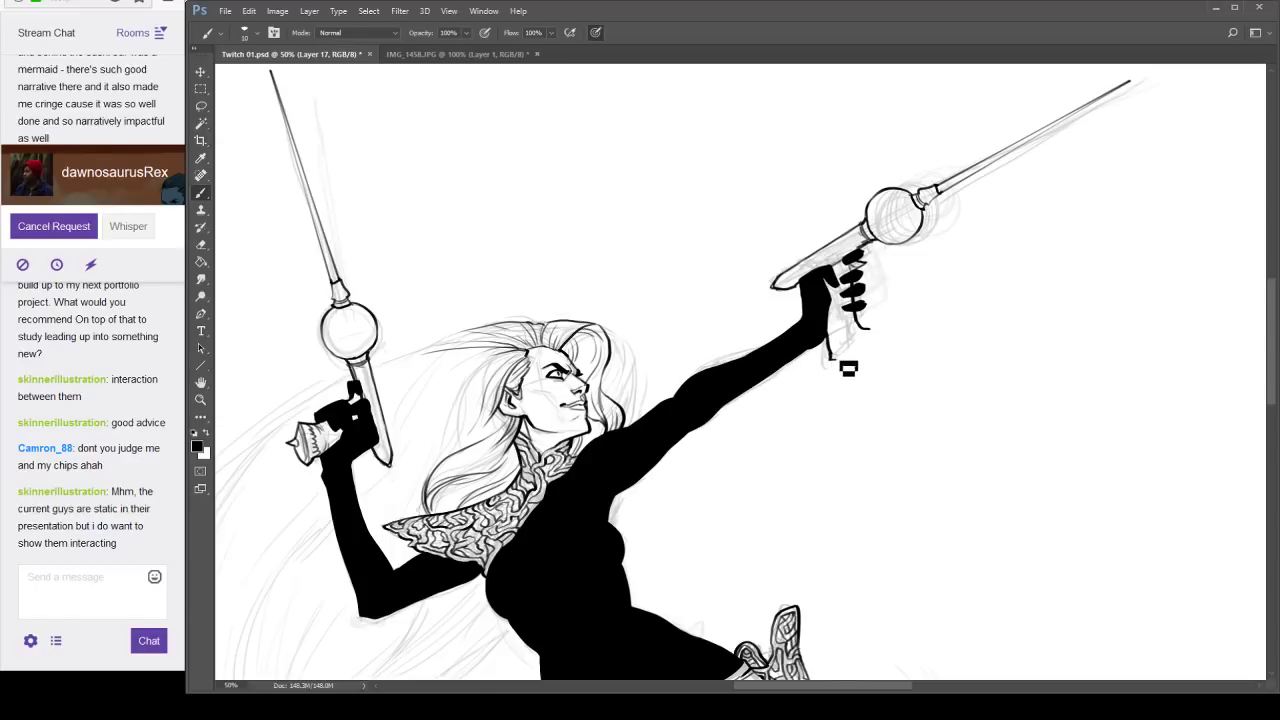
mouse_move(848, 368)
mouse_down()
mouse_move(881, 340)
mouse_move(841, 367)
mouse_move(882, 340)
mouse_move(840, 365)
mouse_move(879, 339)
mouse_move(862, 357)
mouse_move(846, 346)
mouse_move(840, 365)
mouse_move(874, 323)
mouse_move(843, 345)
mouse_move(873, 358)
mouse_up()
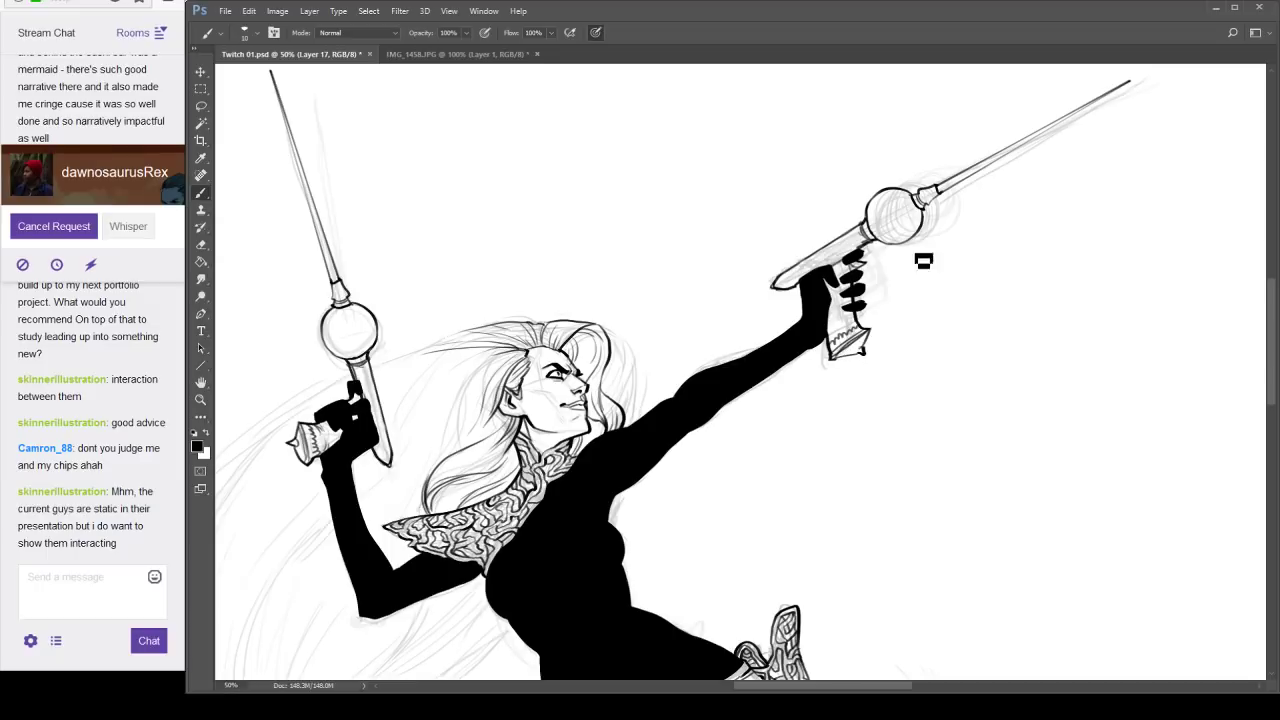
mouse_move(943, 256)
mouse_down()
mouse_move(903, 284)
mouse_move(924, 280)
mouse_up()
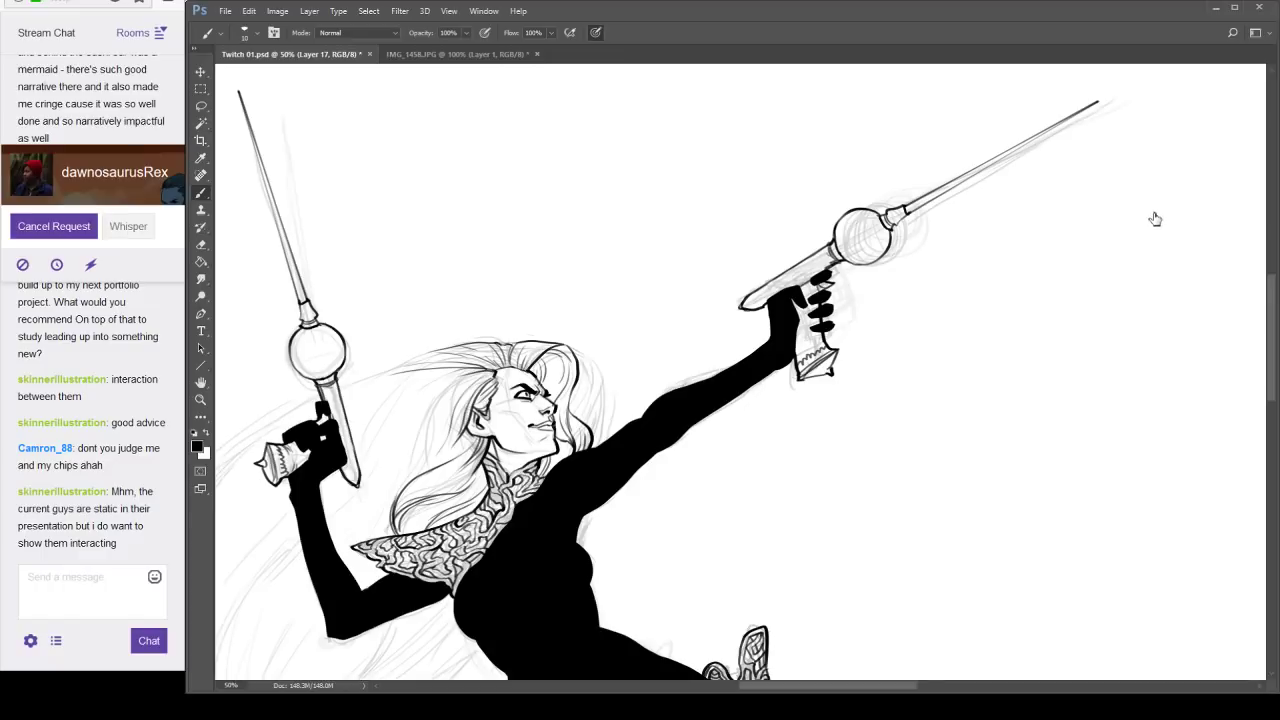
Toggle the visibility of the pistol and hand ink layers to tell them apart, and make Layer 16 active.
click(1116, 191)
click(1116, 191)
click(1115, 210)
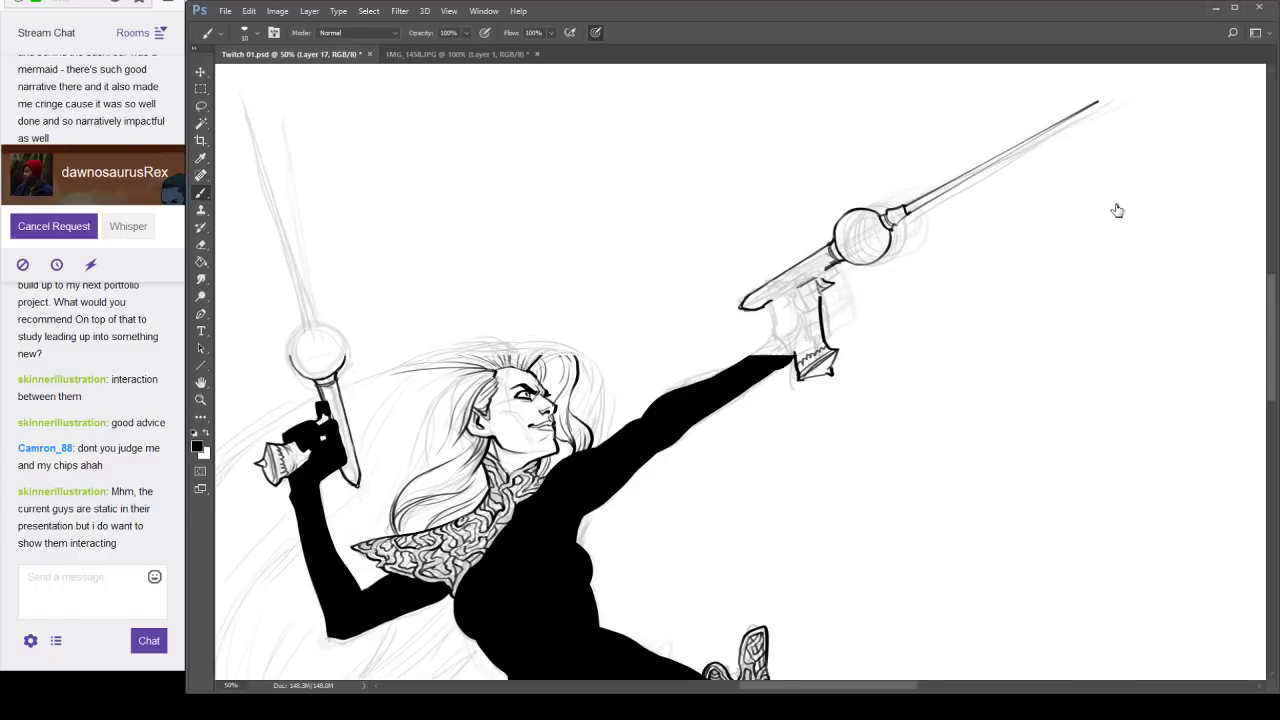
click(1114, 209)
key(ctrl+shift+z)
key(ctrl+shift+z)
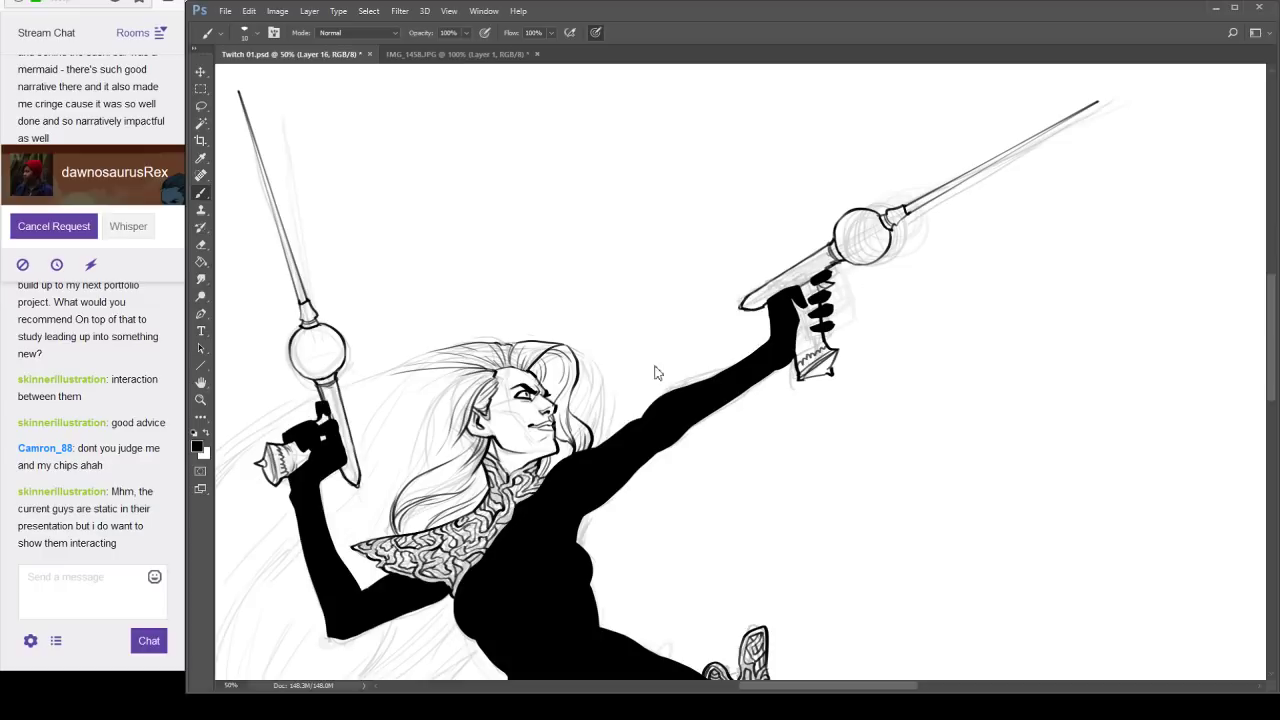
Ink the upper outline of the flowing hair from the crown back to the pistol in the raised hand.
drag(514, 450, 798, 267)
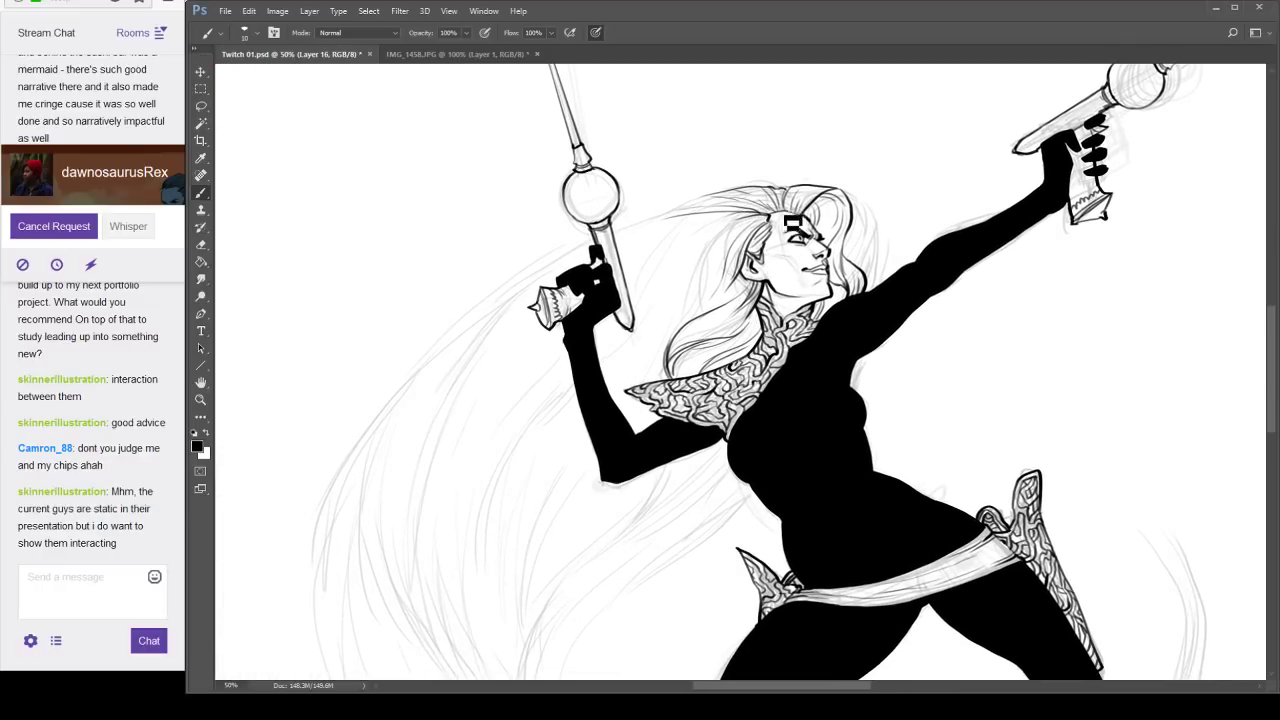
ctrl+click(721, 262)
mouse_move(738, 205)
mouse_down()
mouse_move(760, 246)
mouse_move(662, 258)
mouse_up()
key(ctrl+z)
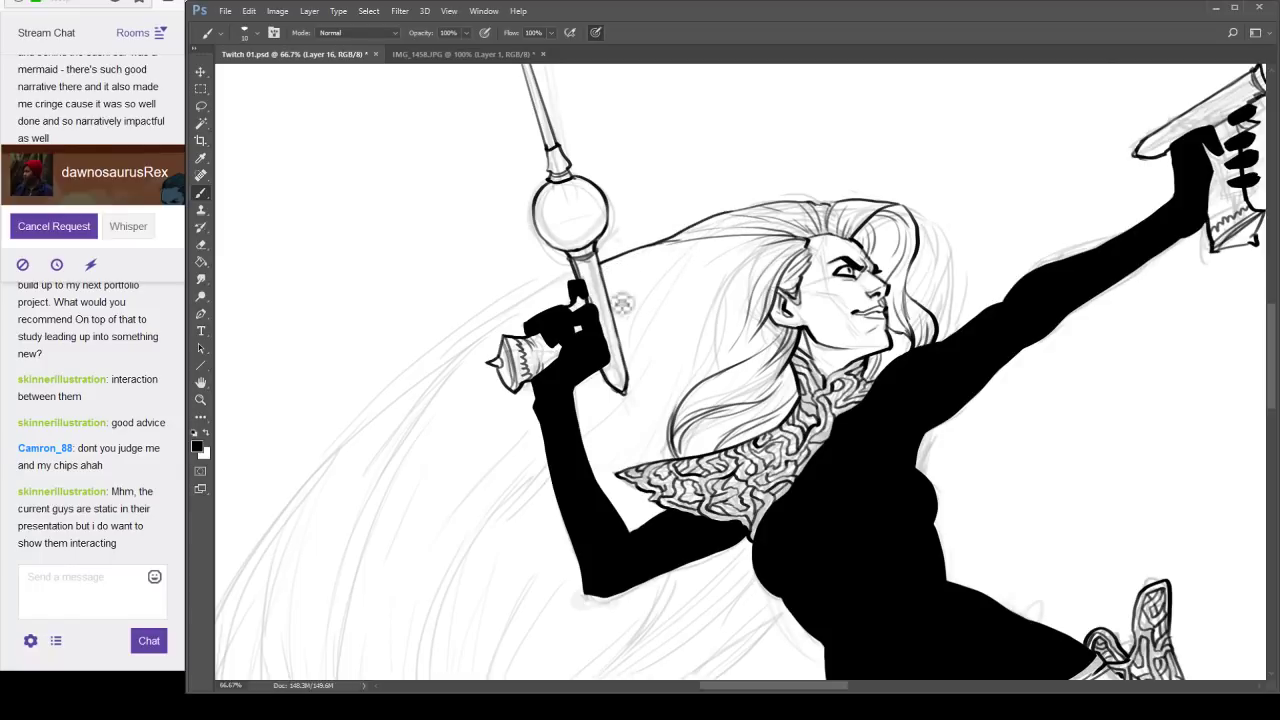
Review the whole figure and save the document.
scroll(616, 338, down, 1)
scroll(651, 400, down, 3)
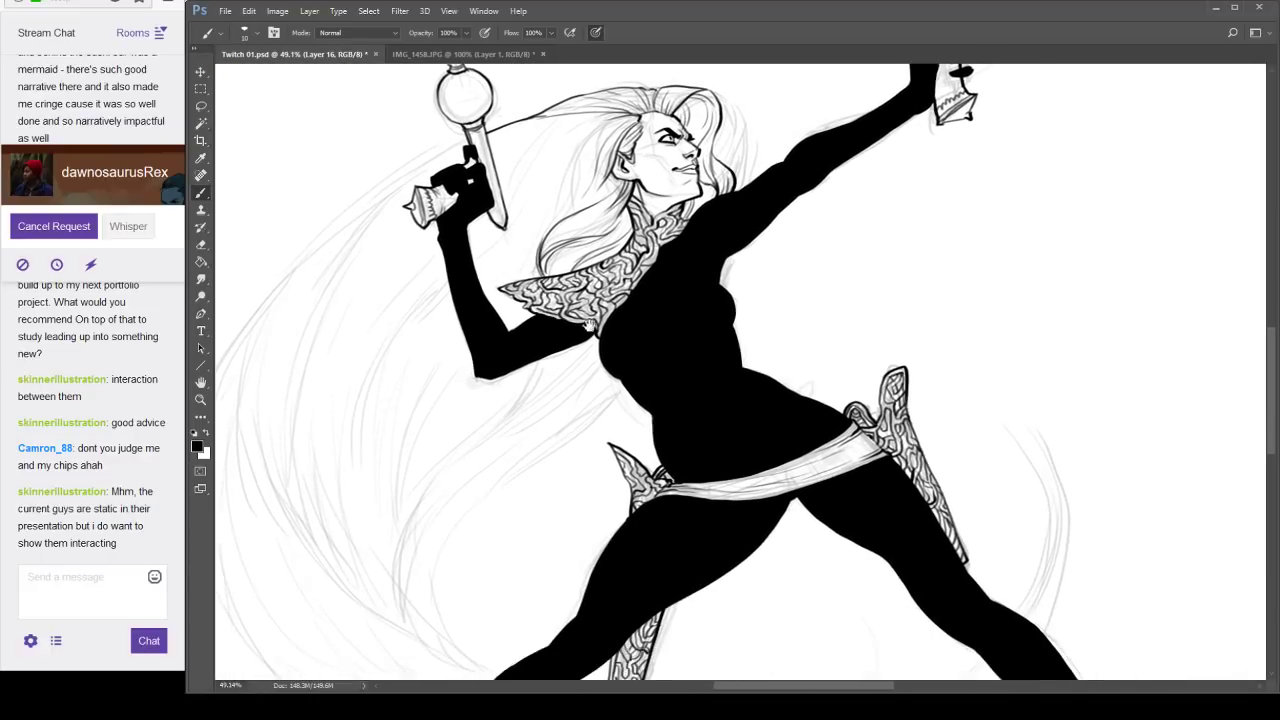
scroll(605, 282, down, 2)
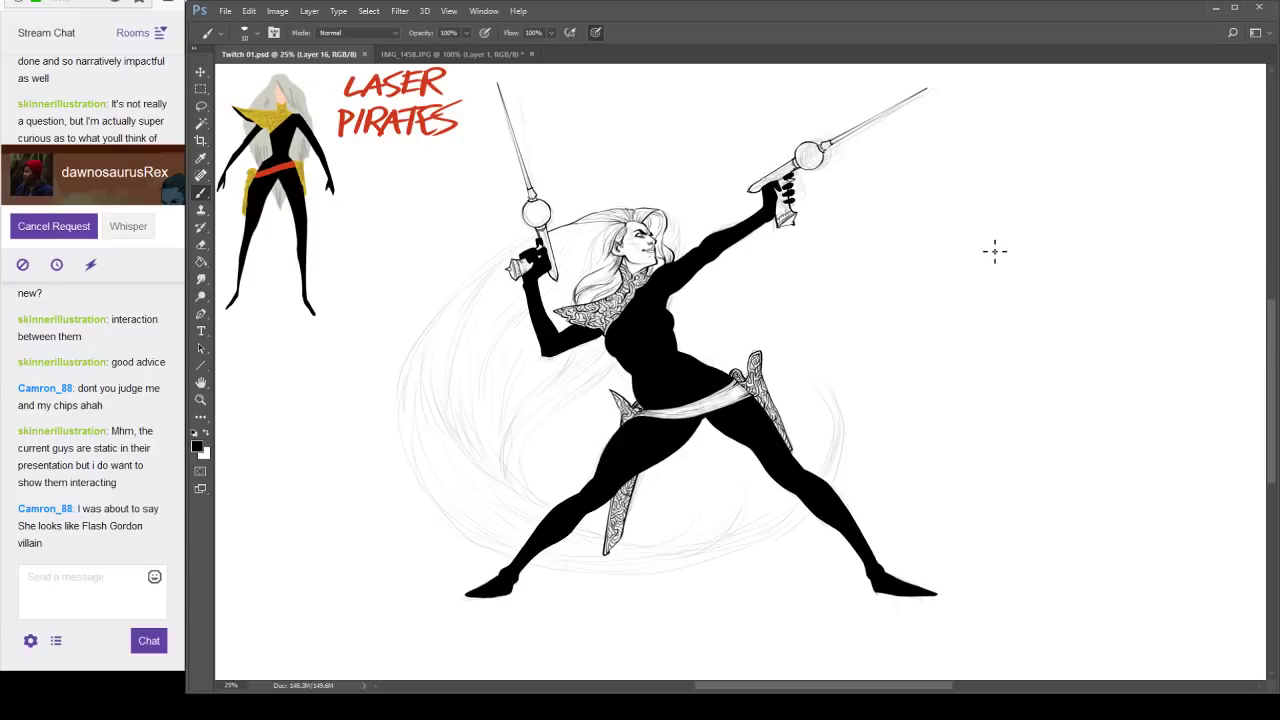
ctrl+click(743, 324)
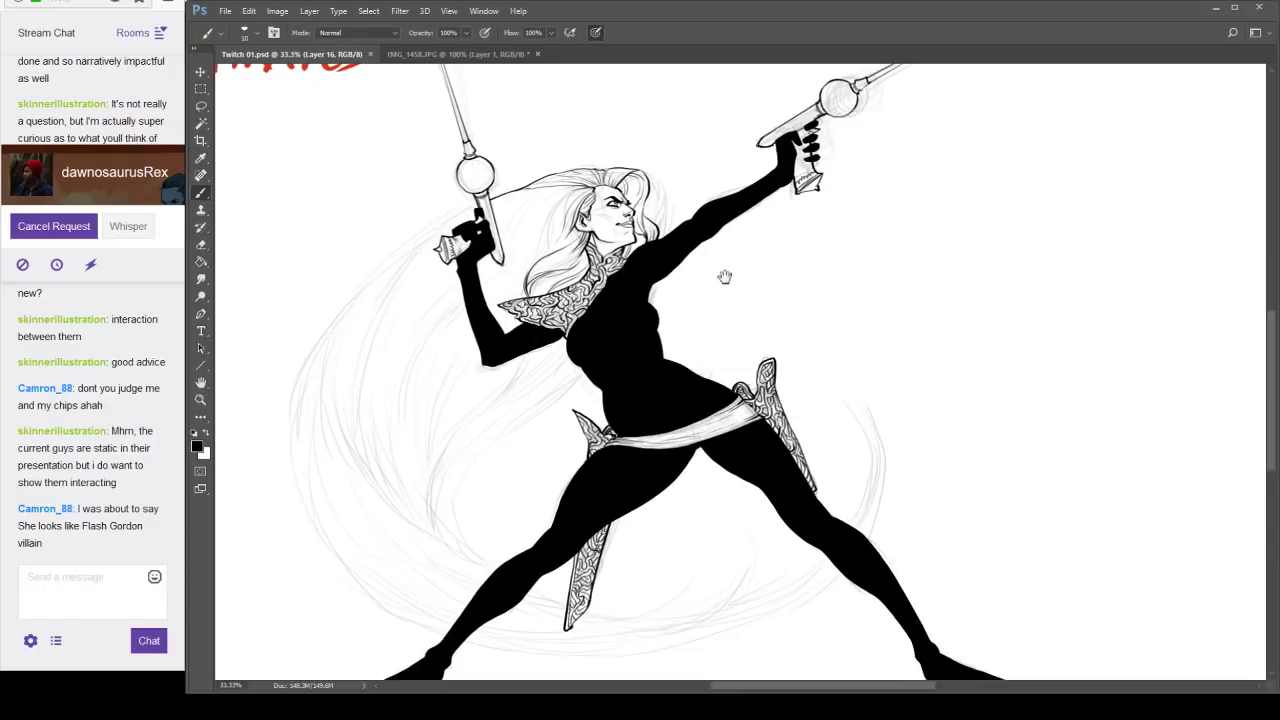
drag(721, 368, 791, 415)
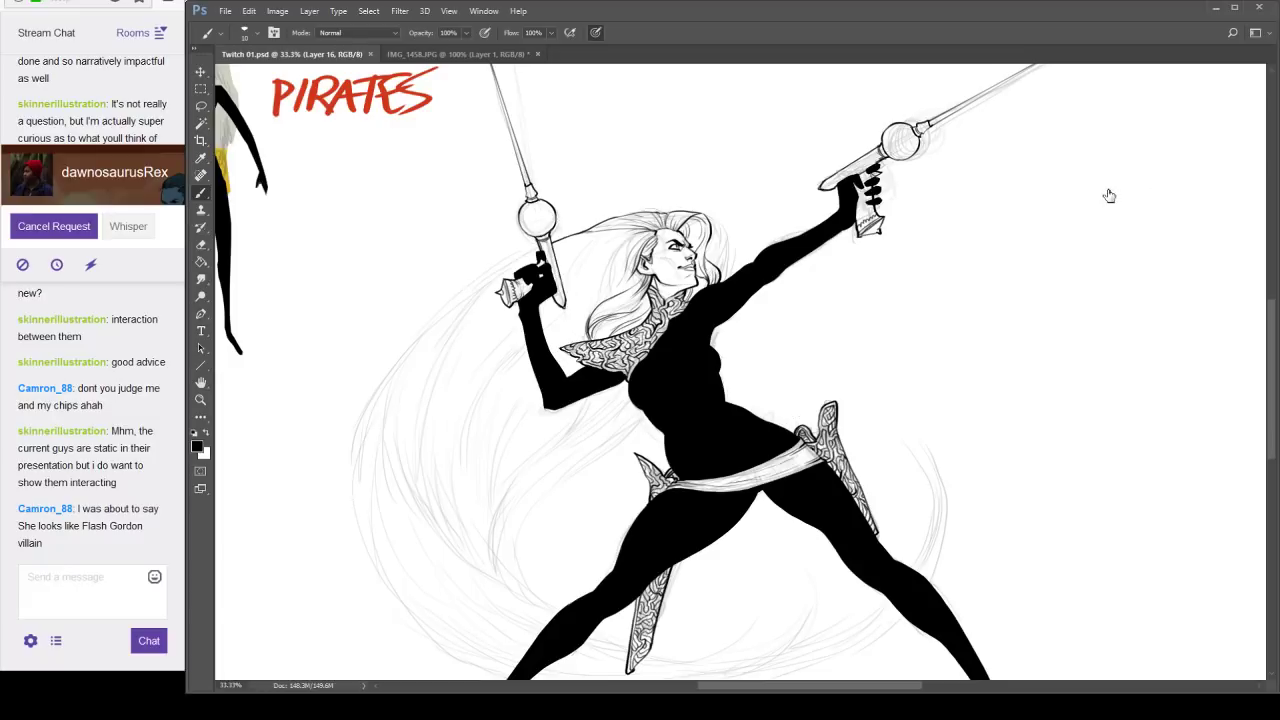
drag(898, 451, 856, 348)
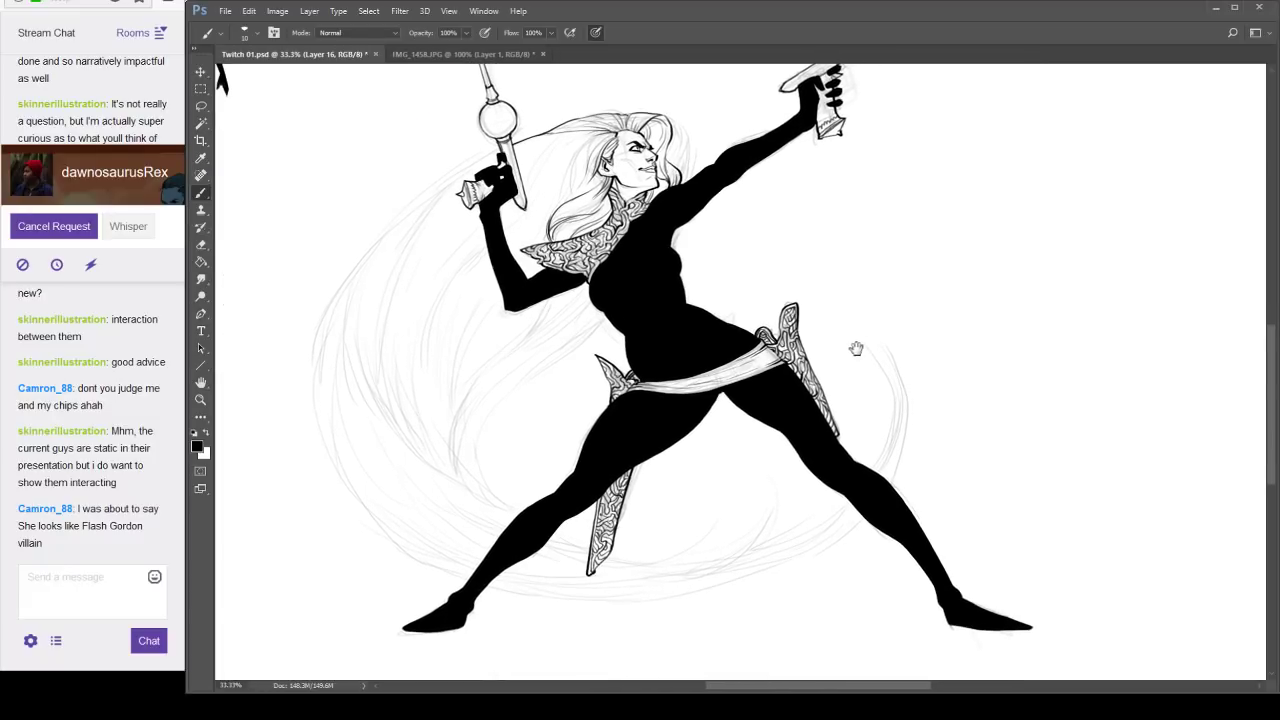
scroll(663, 245, up, 2)
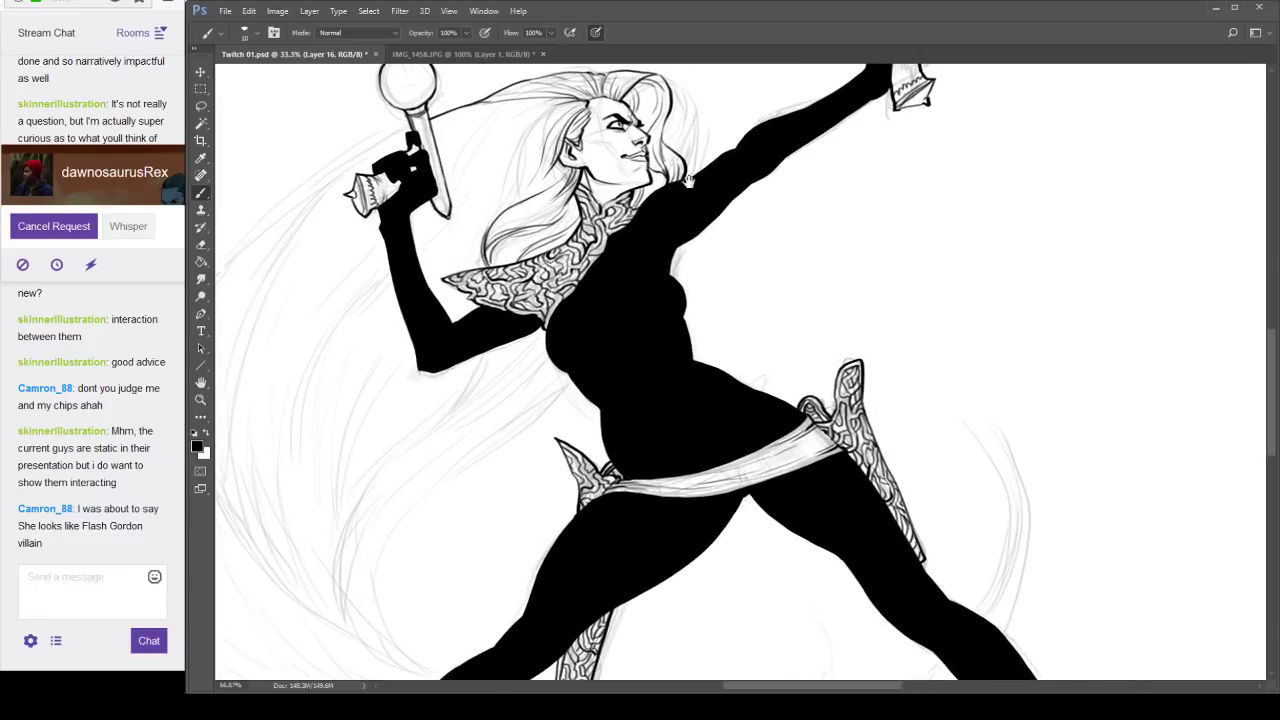
key(ctrl+s)
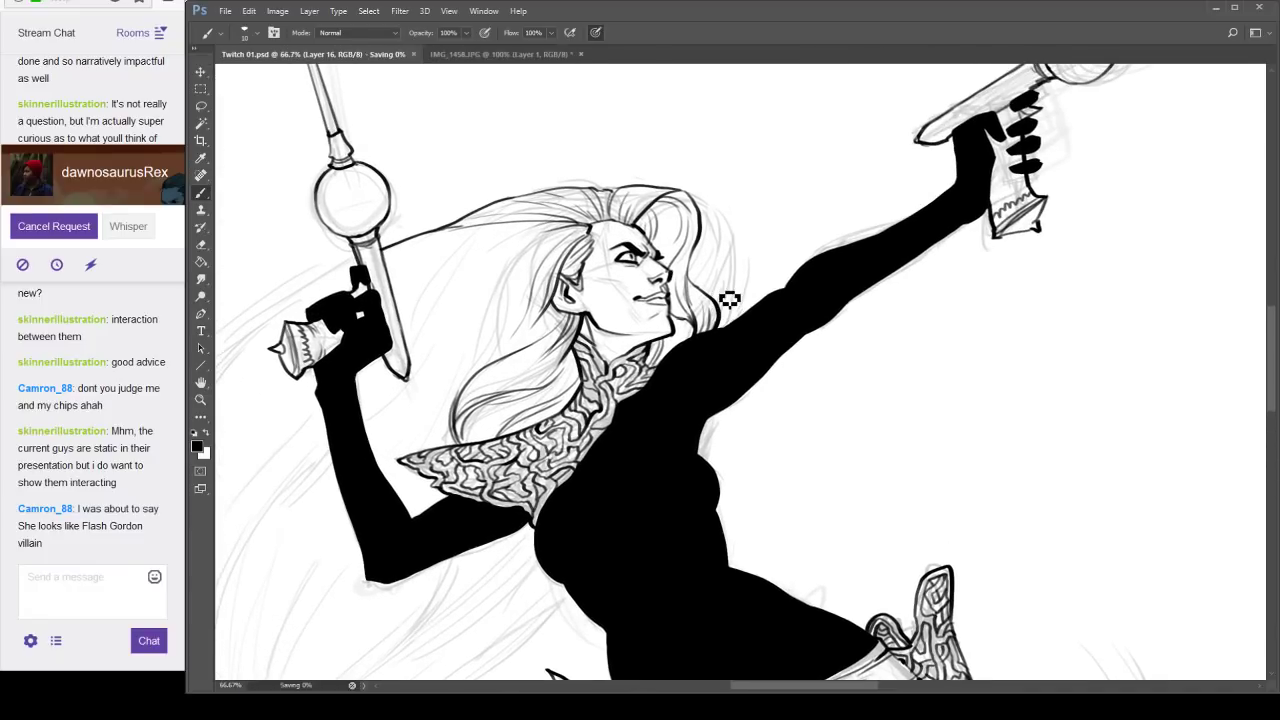
Ink thin hair strands curving down and back from beneath the bent arm over the sketch.
drag(701, 494, 814, 400)
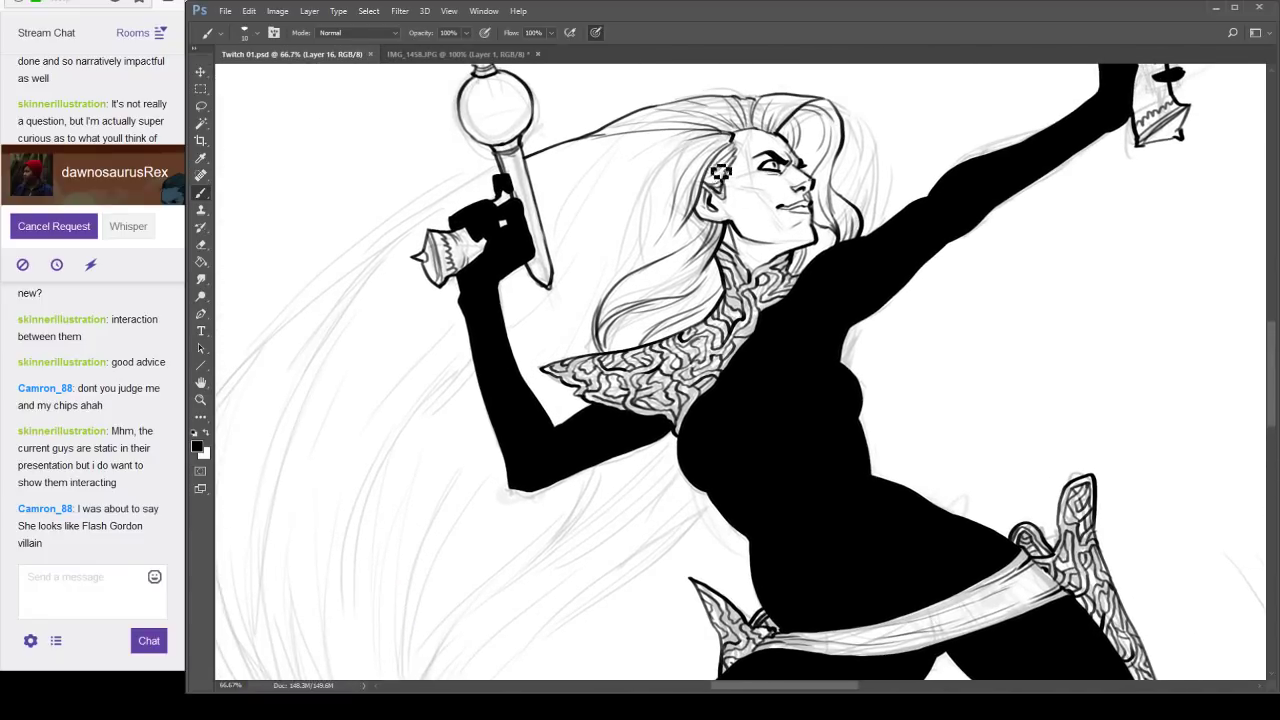
drag(765, 336, 794, 371)
alt+click(934, 298)
alt+click(963, 303)
ctrl+click(784, 308)
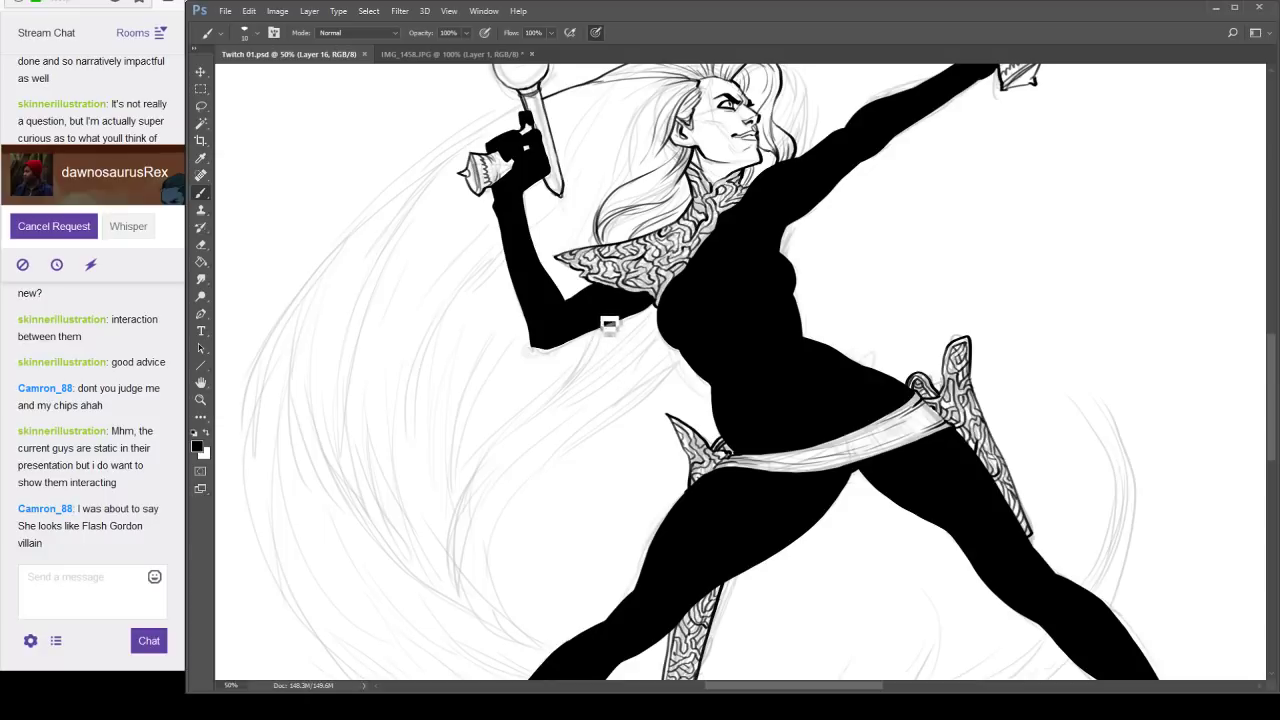
drag(600, 332, 524, 405)
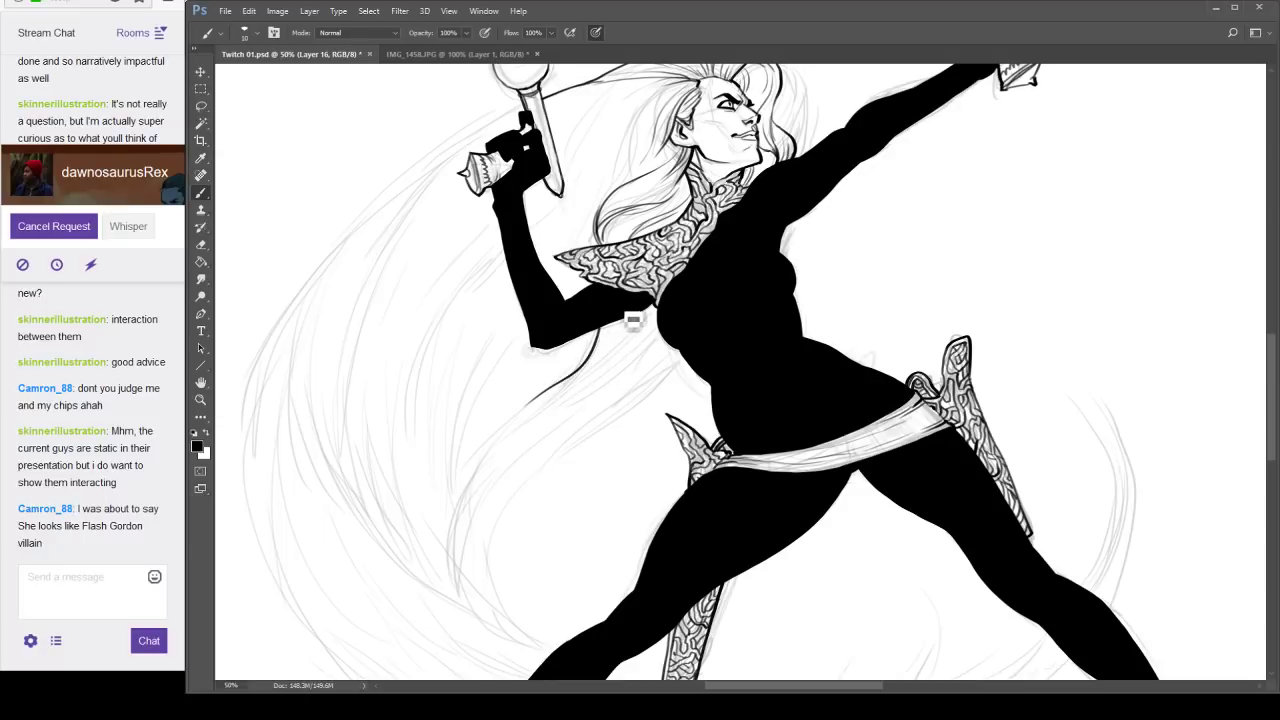
mouse_move(624, 320)
mouse_down()
mouse_move(488, 457)
mouse_move(603, 364)
mouse_up()
Hide the rough sketch briefly to check the inked linework on its own.
mouse_move(826, 351)
mouse_down()
mouse_move(874, 391)
mouse_move(893, 333)
mouse_up()
alt+click(900, 340)
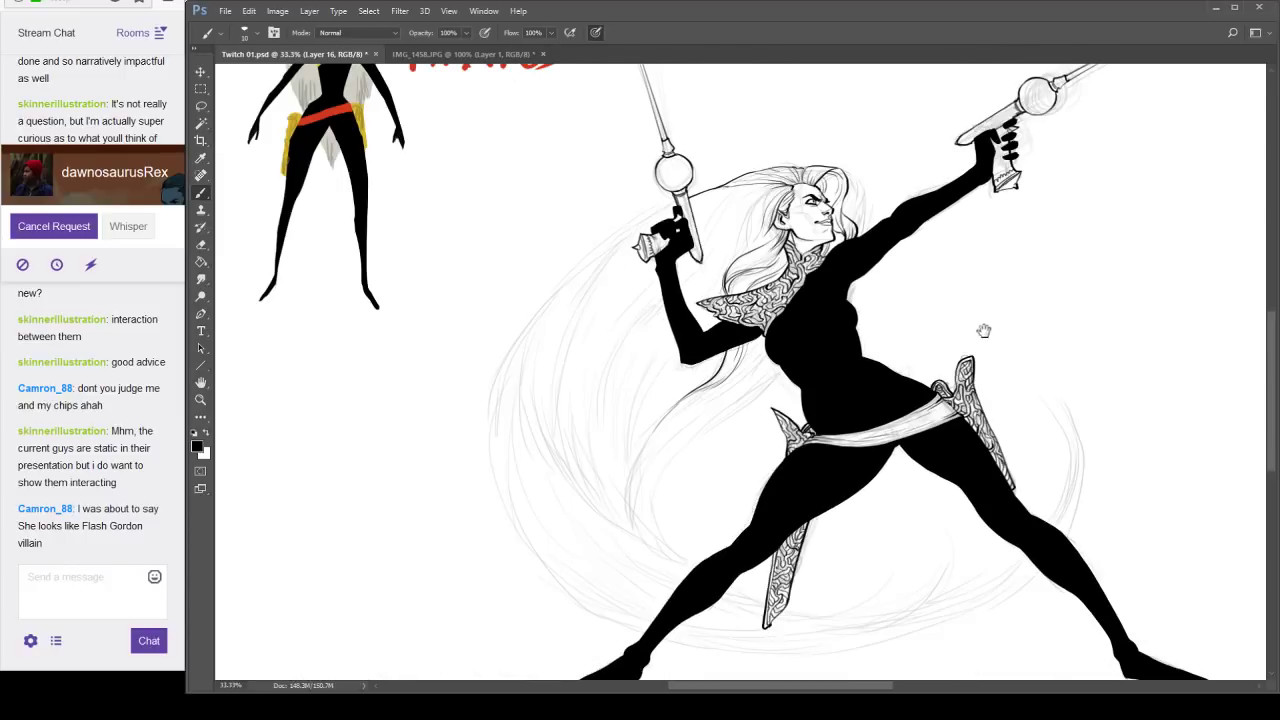
drag(986, 331, 760, 254)
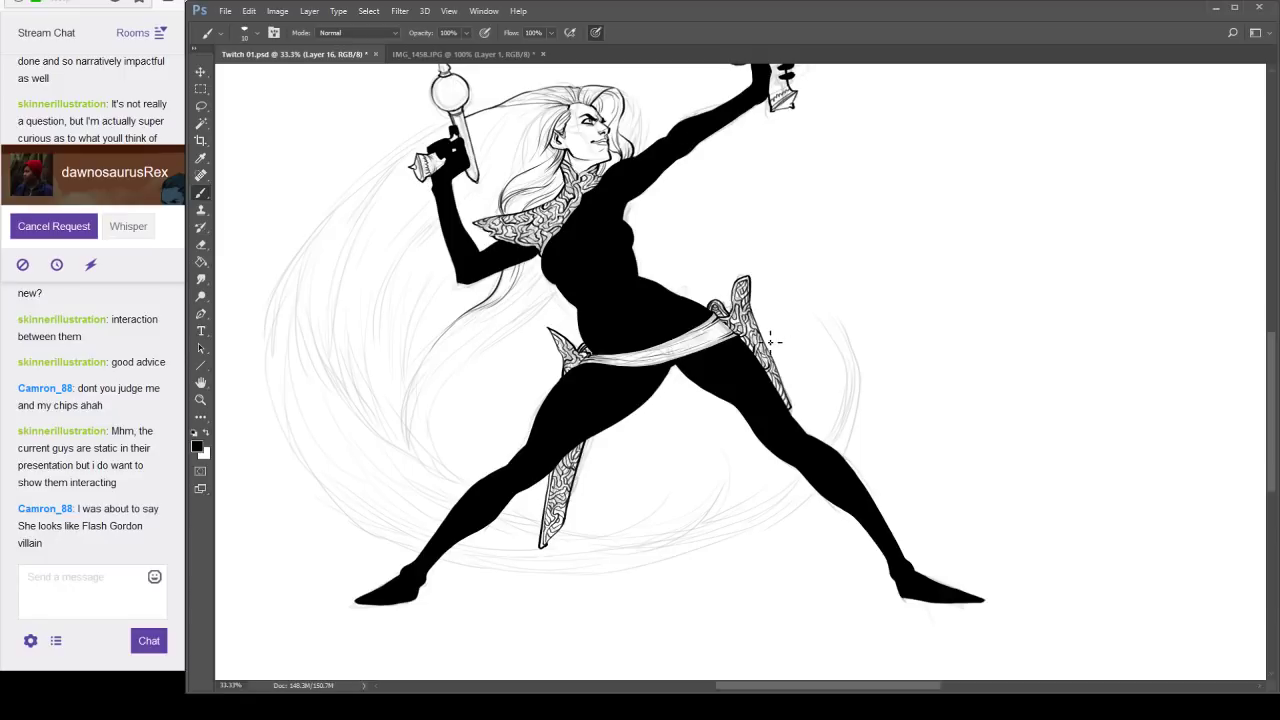
click(1123, 208)
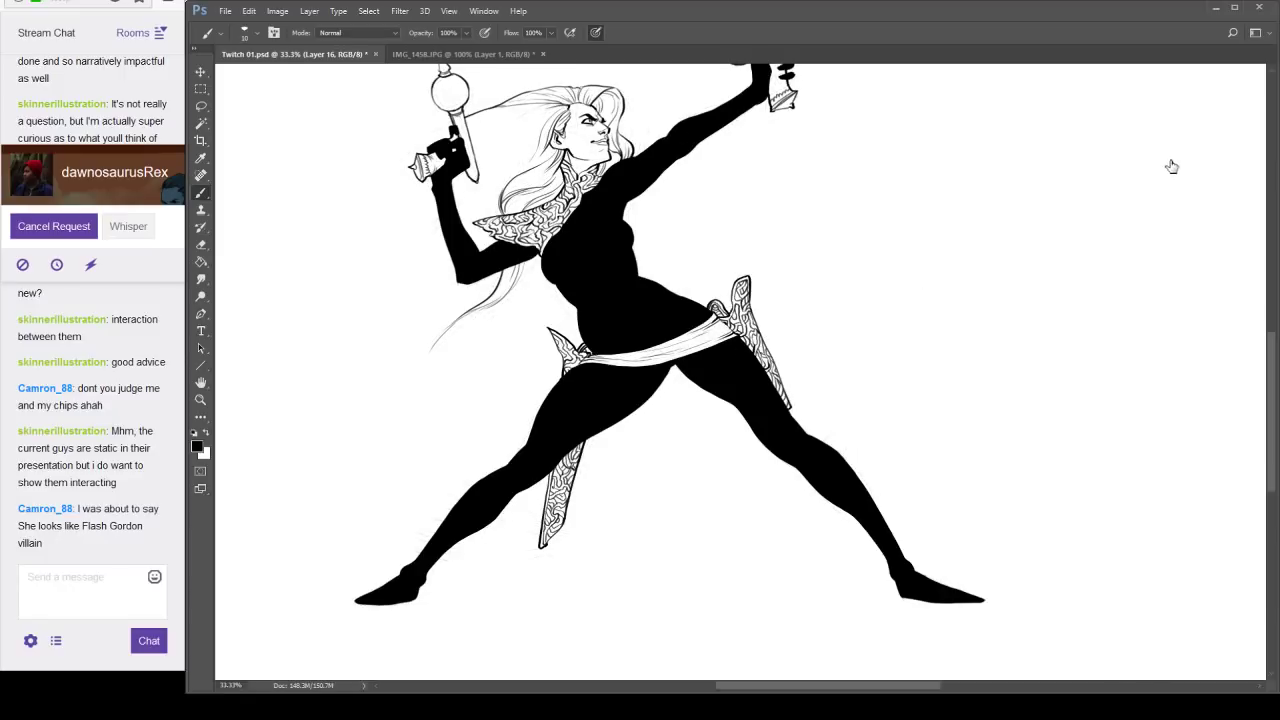
key(ctrl+comma)
Erase the inked hair strands beneath the bent arm and the inked lock of hair resting above the collar.
key(e)
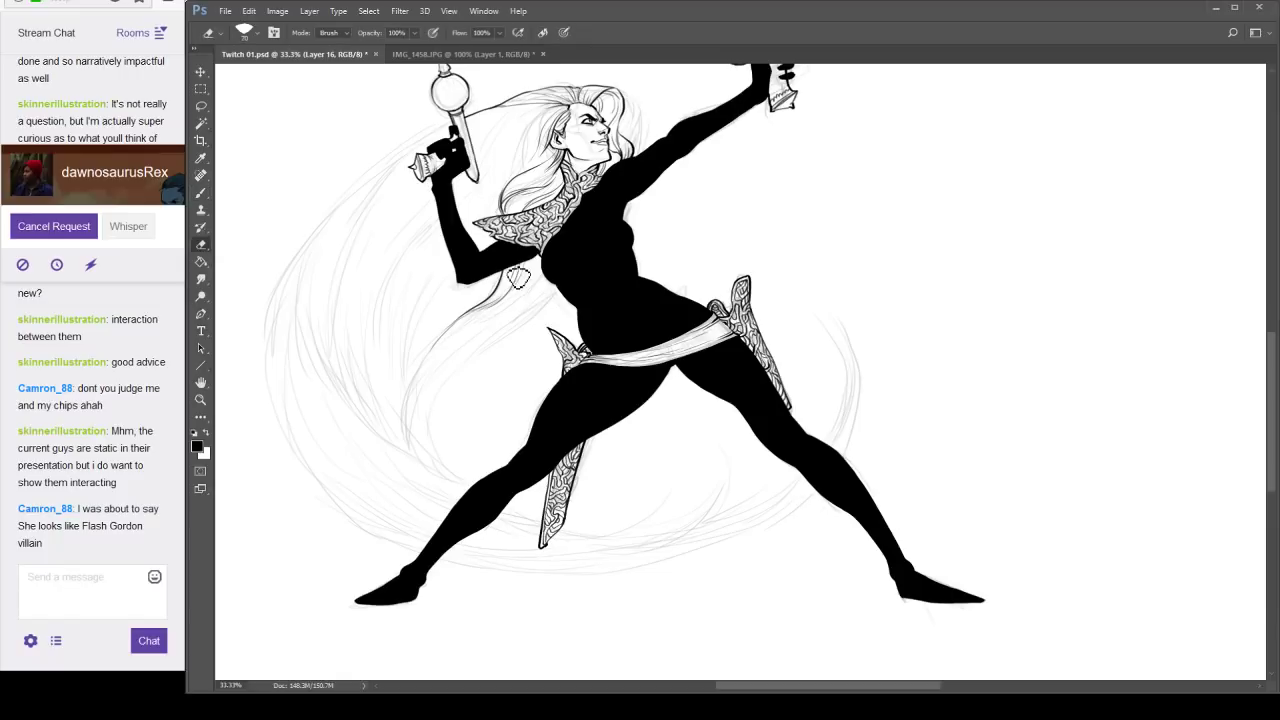
scroll(491, 291, up, 2)
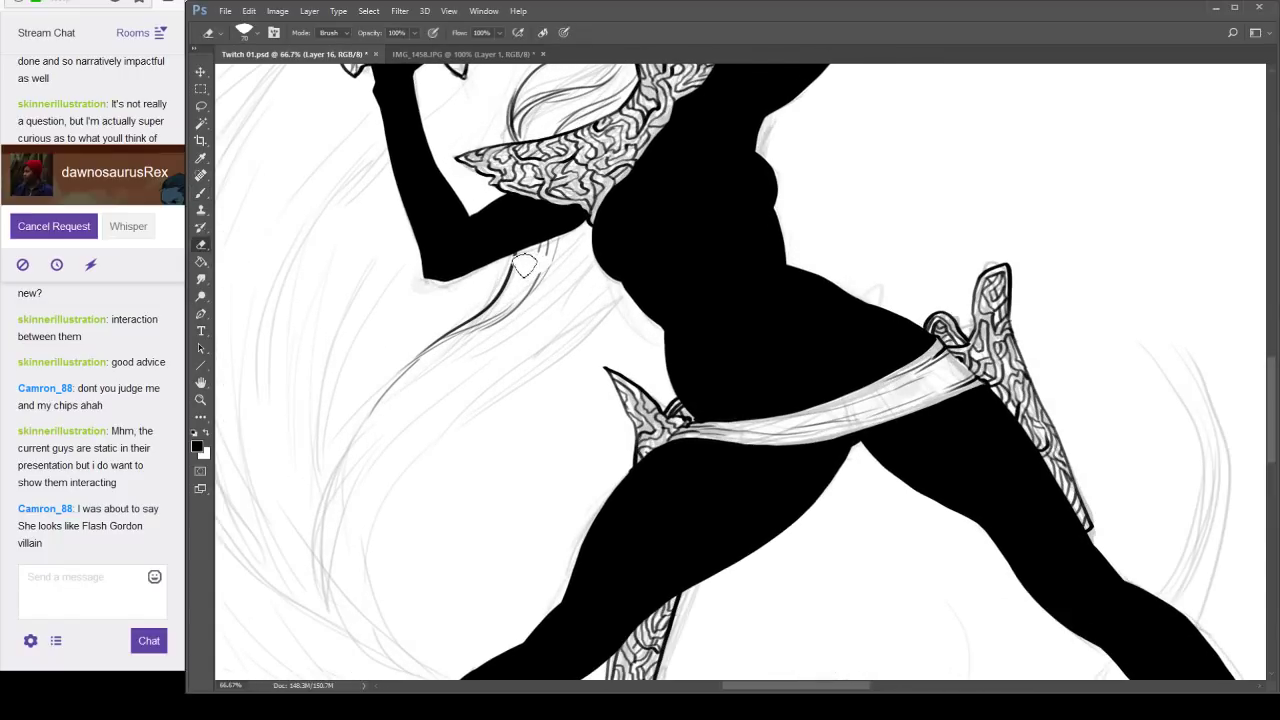
mouse_move(558, 248)
mouse_down()
mouse_move(490, 295)
mouse_move(488, 328)
mouse_move(368, 405)
mouse_up()
drag(650, 224, 669, 476)
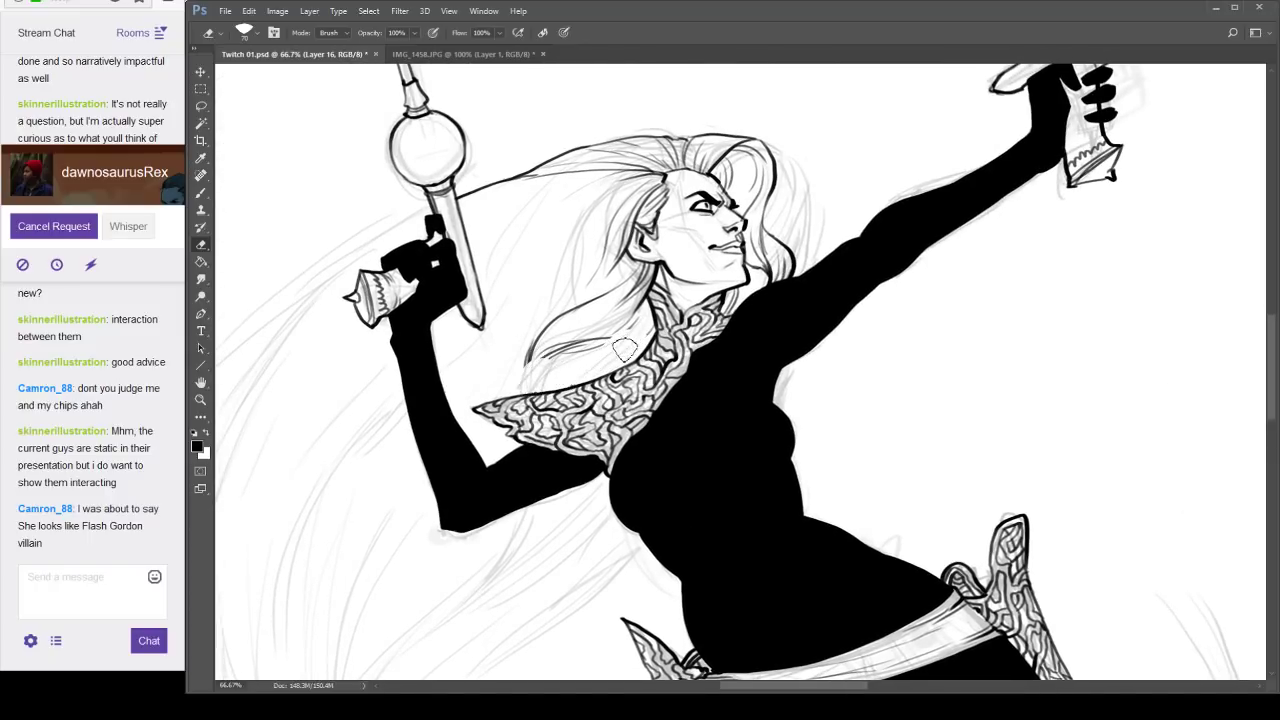
mouse_move(625, 314)
mouse_down()
mouse_move(573, 357)
mouse_move(526, 355)
mouse_up()
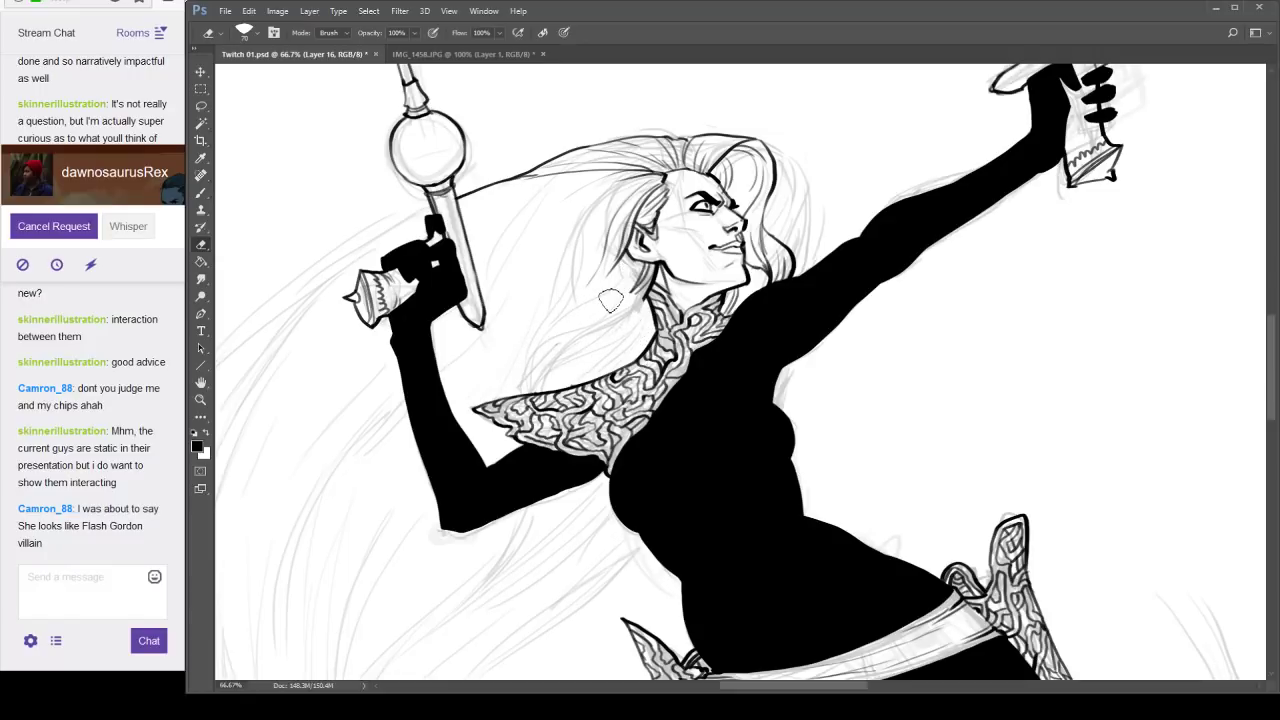
Ink fine strands at the lower end of the hair lock between the face and the outstretched shoulder, and save the document.
key(b)
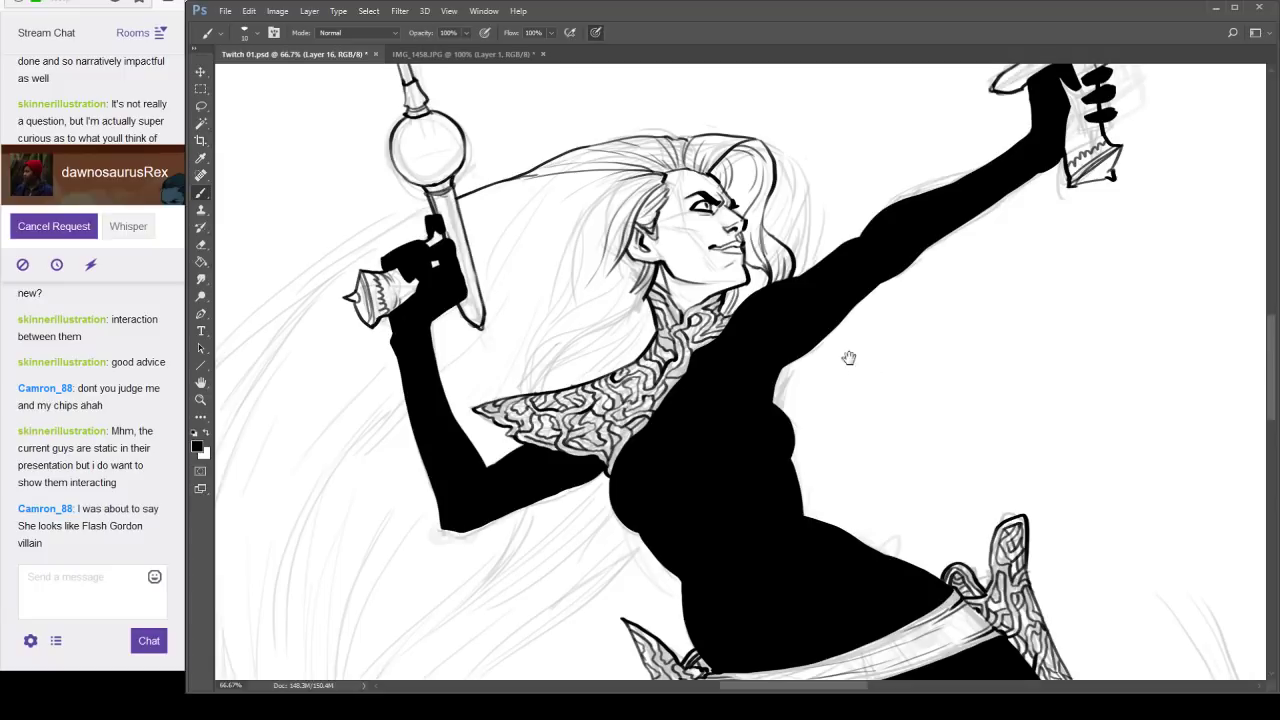
alt+click(849, 358)
drag(829, 457, 798, 362)
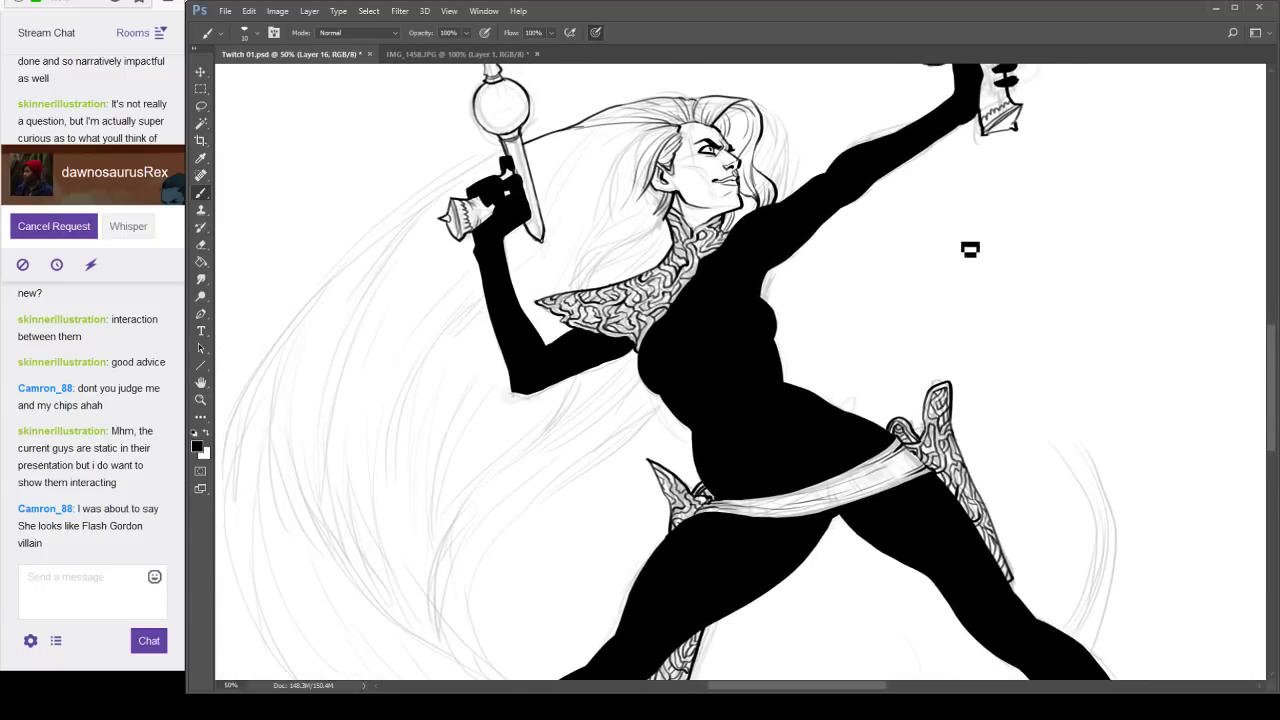
drag(786, 279, 805, 325)
alt+click(806, 308)
alt+click(834, 323)
drag(834, 368, 825, 323)
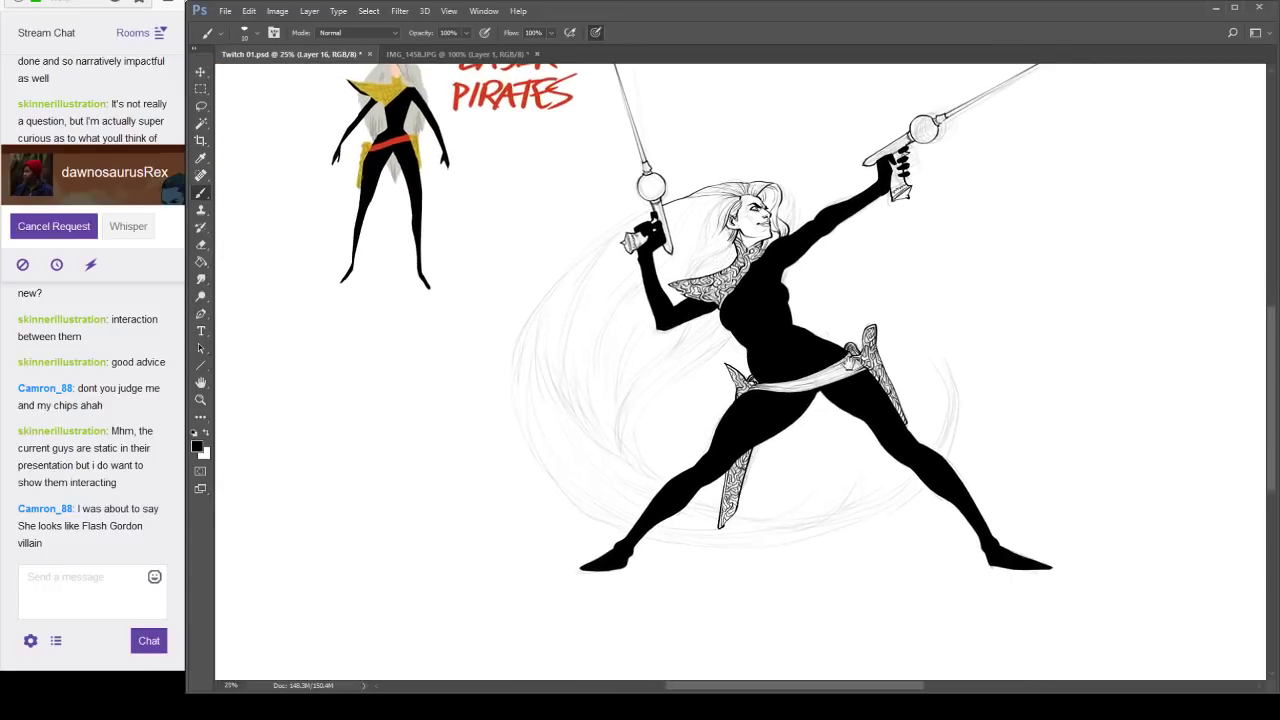
ctrl+click(821, 235)
ctrl+click(823, 235)
drag(796, 218, 813, 310)
click(812, 310)
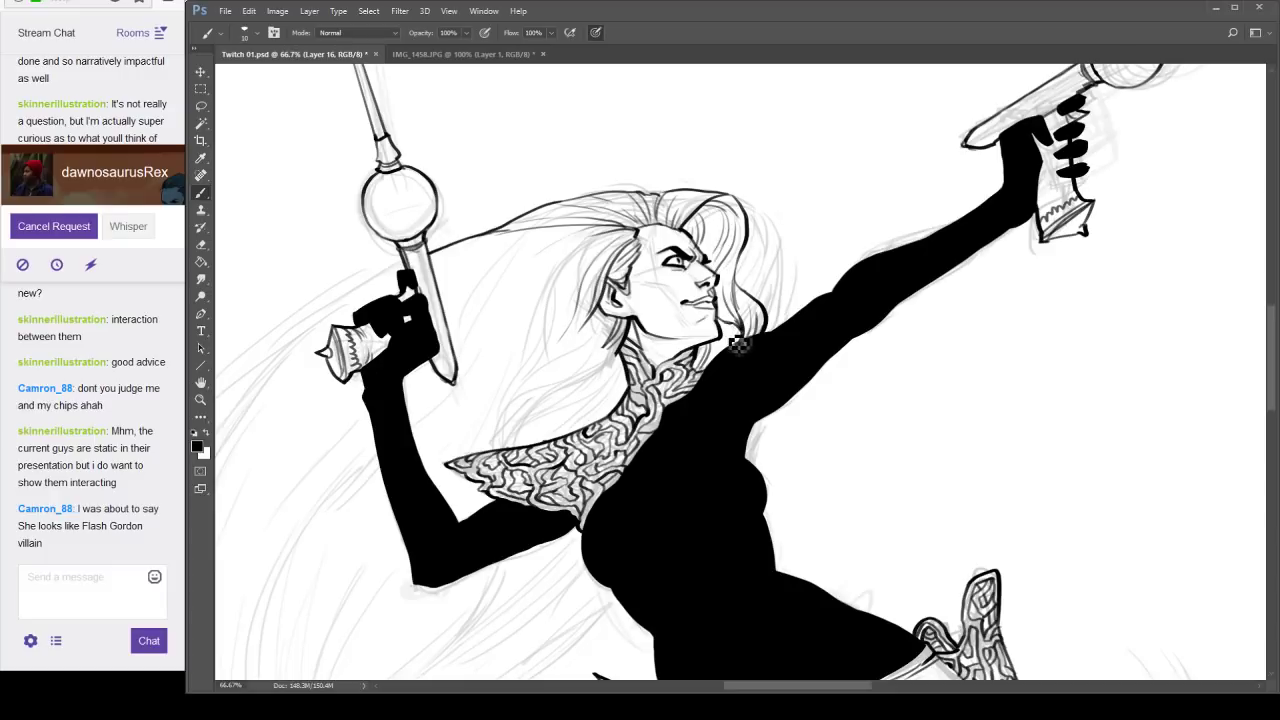
mouse_move(740, 362)
mouse_down()
mouse_move(750, 262)
mouse_move(756, 320)
mouse_up()
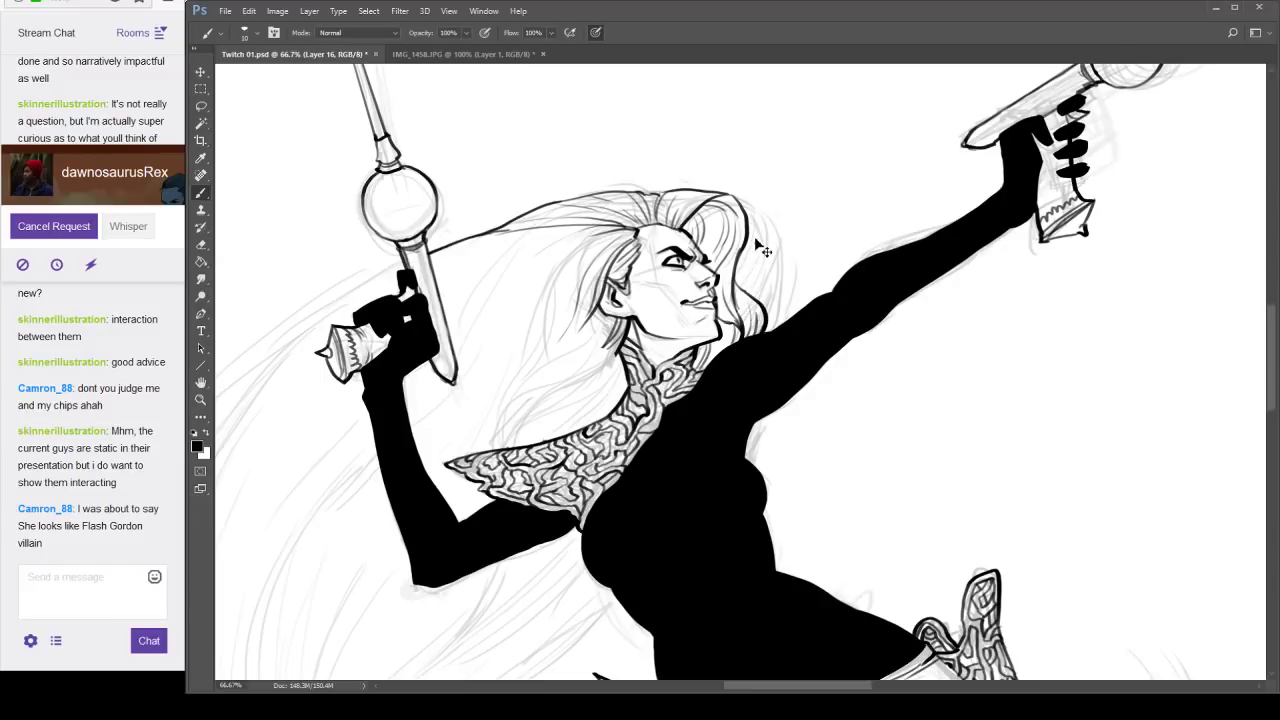
key(ctrl+s)
Switch to Layer 17 and save the document.
drag(736, 563, 816, 426)
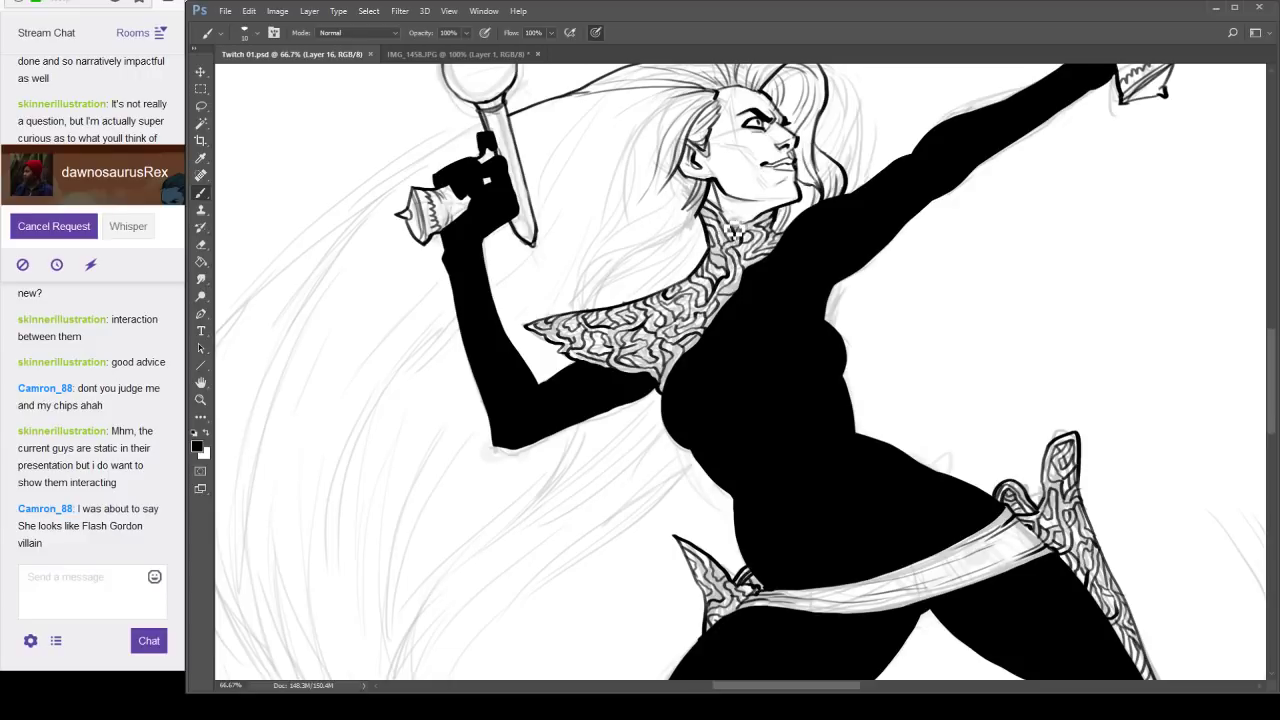
alt+click(773, 402)
drag(791, 480, 832, 380)
alt+click(835, 379)
drag(958, 452, 778, 421)
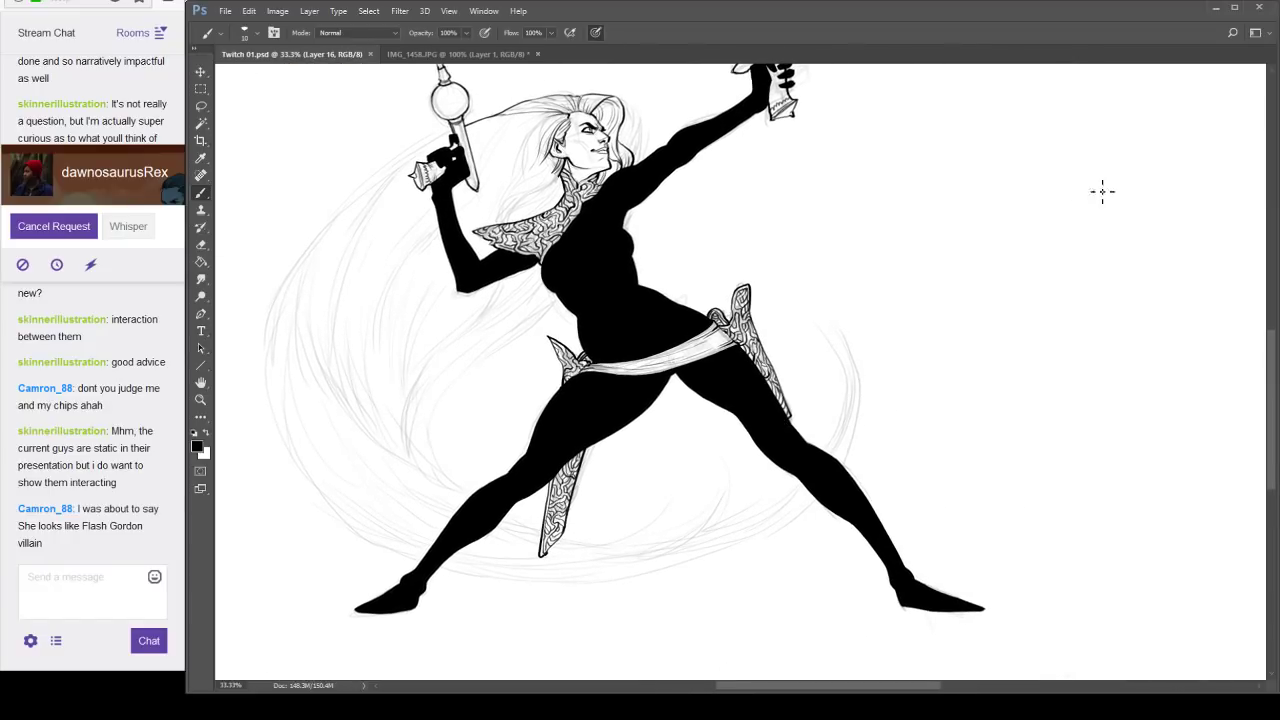
click(1115, 191)
click(1116, 189)
click(1115, 182)
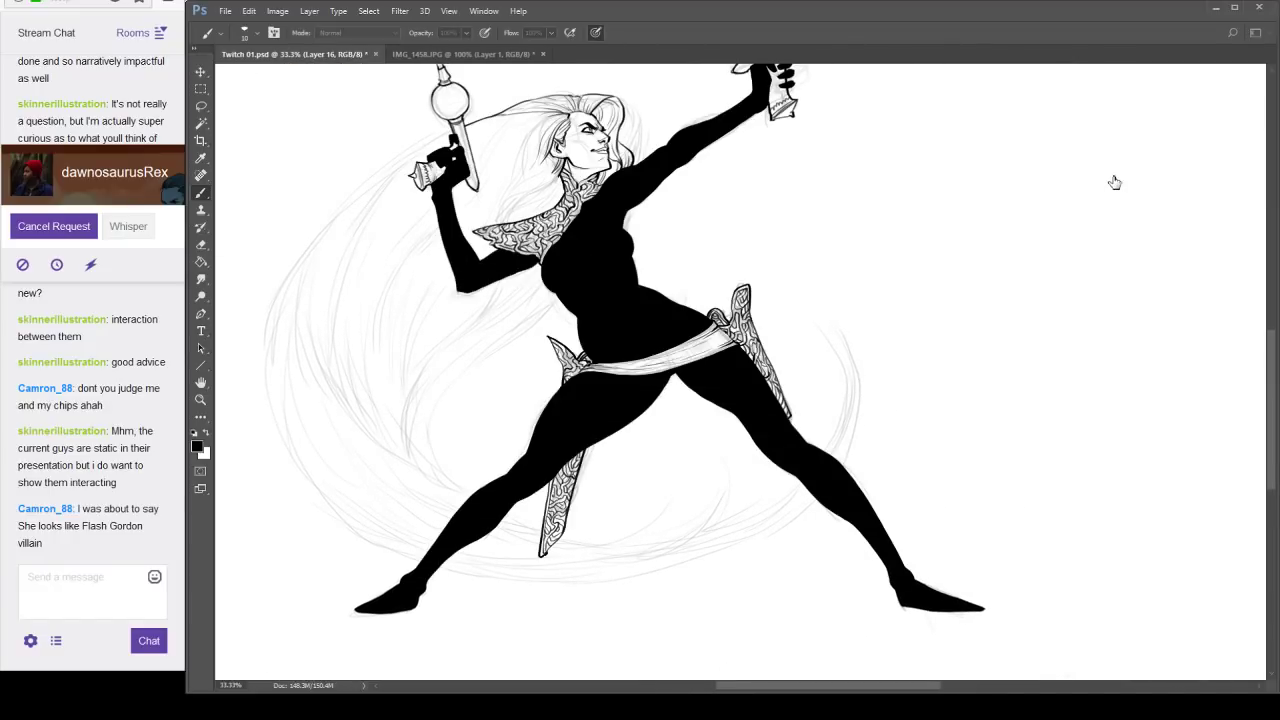
key(ctrl+s)
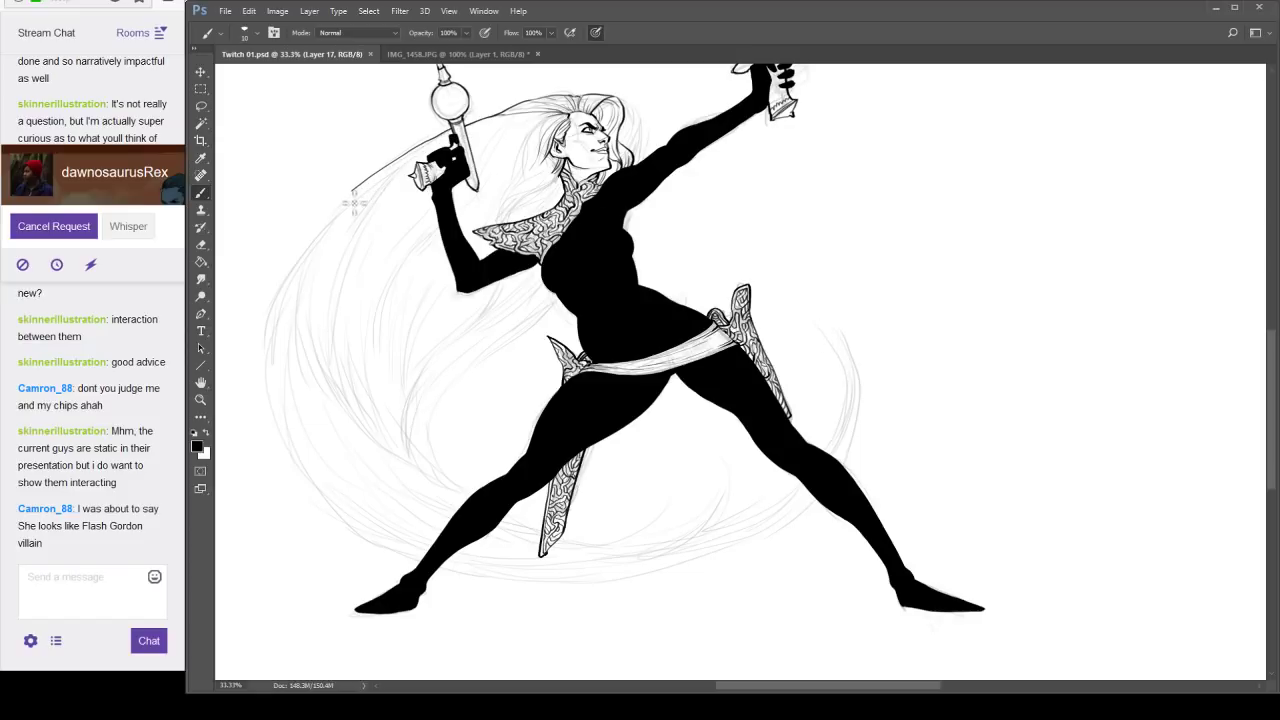
scroll(403, 180, up, 1)
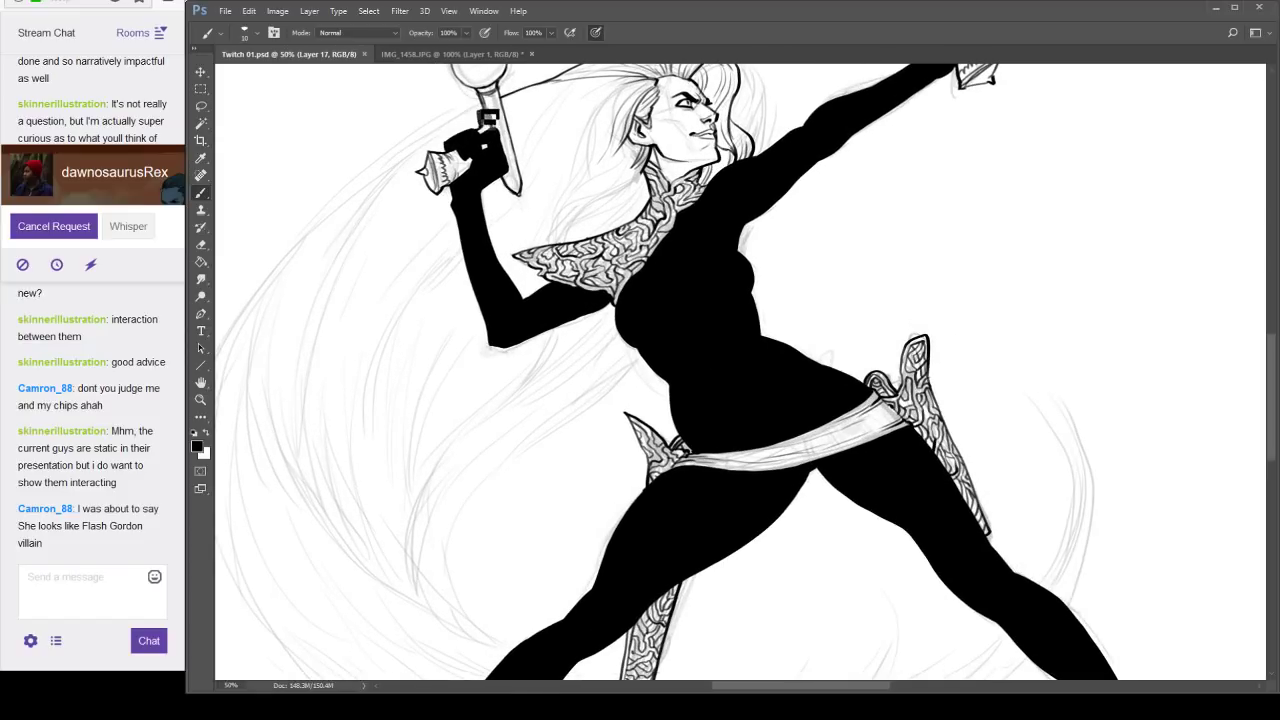
Ink the hair's outer contour sweeping from behind the raised pistol hand, down beneath both legs and up to the curled tip beside the far thigh.
drag(463, 113, 313, 213)
key(ctrl+z)
drag(499, 99, 315, 213)
mouse_move(365, 387)
mouse_down()
mouse_move(436, 332)
mouse_move(483, 271)
mouse_move(466, 96)
mouse_move(389, 191)
mouse_move(366, 357)
mouse_move(491, 591)
mouse_move(510, 596)
mouse_up()
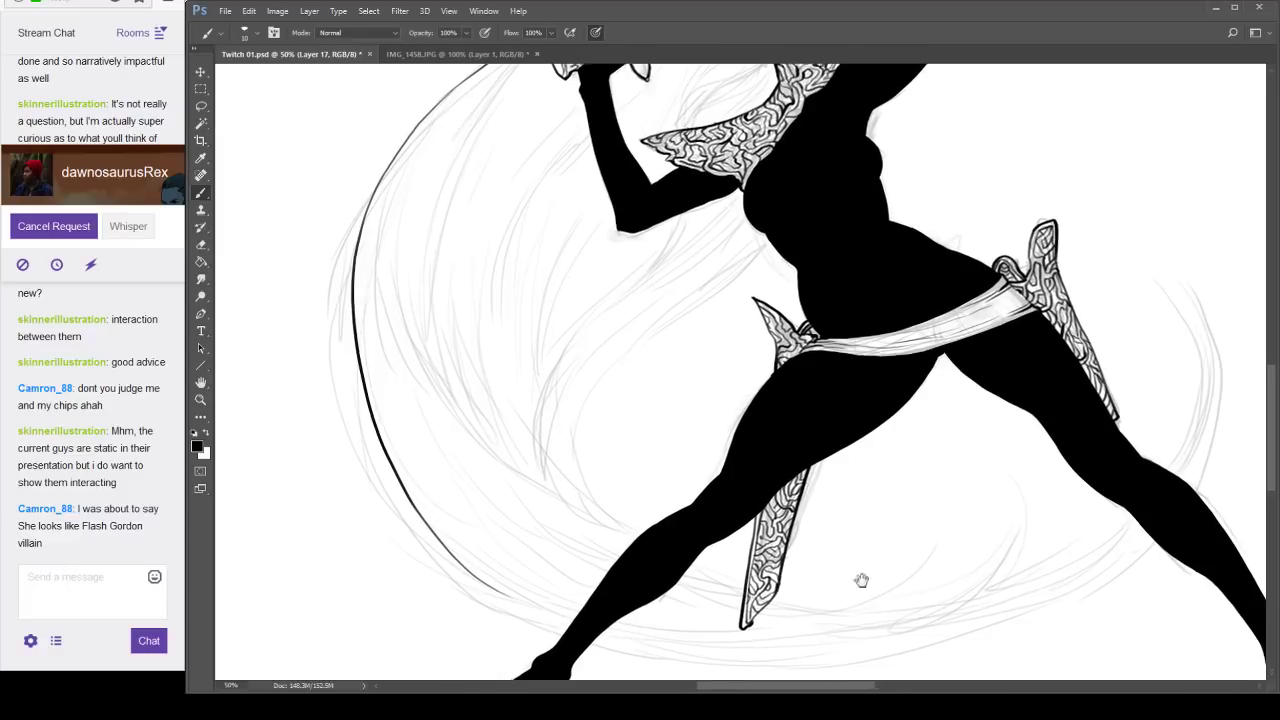
drag(861, 580, 737, 483)
key(ctrl+z)
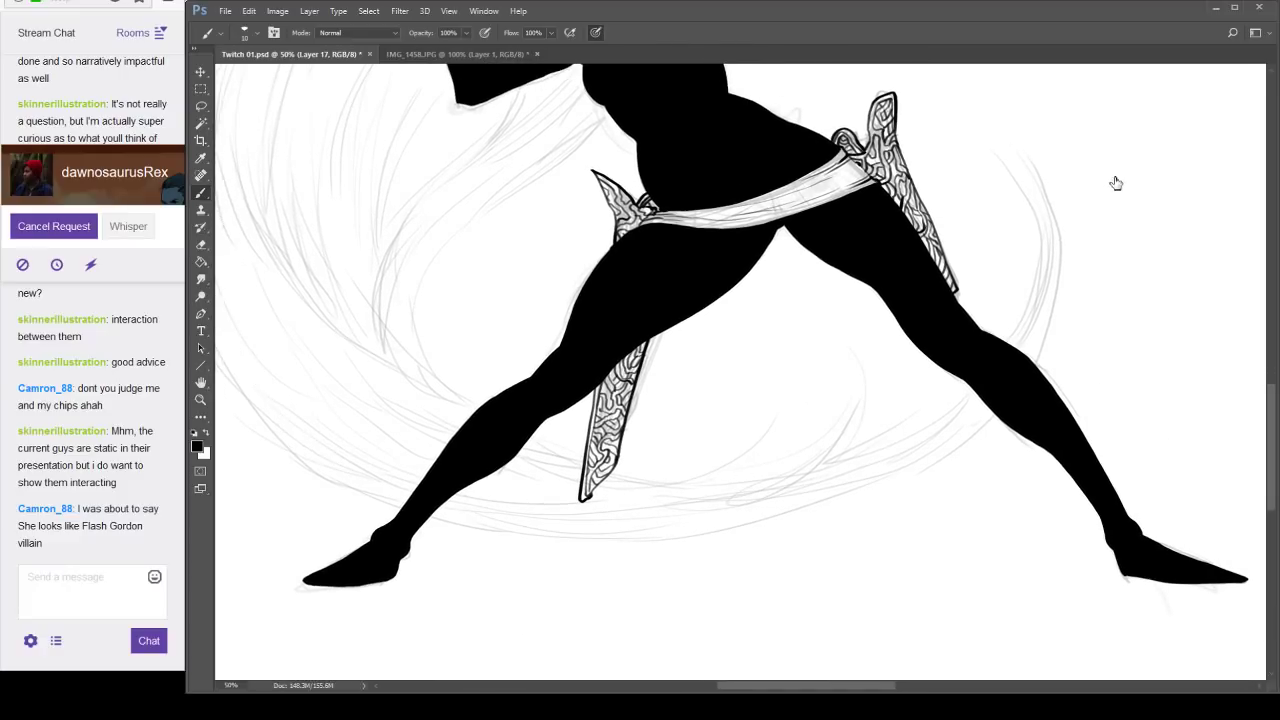
key(ctrl+z)
mouse_move(369, 483)
mouse_down()
mouse_move(504, 528)
mouse_move(580, 526)
mouse_up()
key(ctrl+z)
mouse_move(370, 486)
mouse_down()
mouse_move(513, 527)
mouse_move(635, 539)
mouse_move(866, 498)
mouse_move(980, 436)
mouse_move(1032, 366)
mouse_move(1067, 277)
mouse_move(1065, 203)
mouse_move(979, 173)
mouse_move(1062, 210)
mouse_move(1047, 250)
mouse_up()
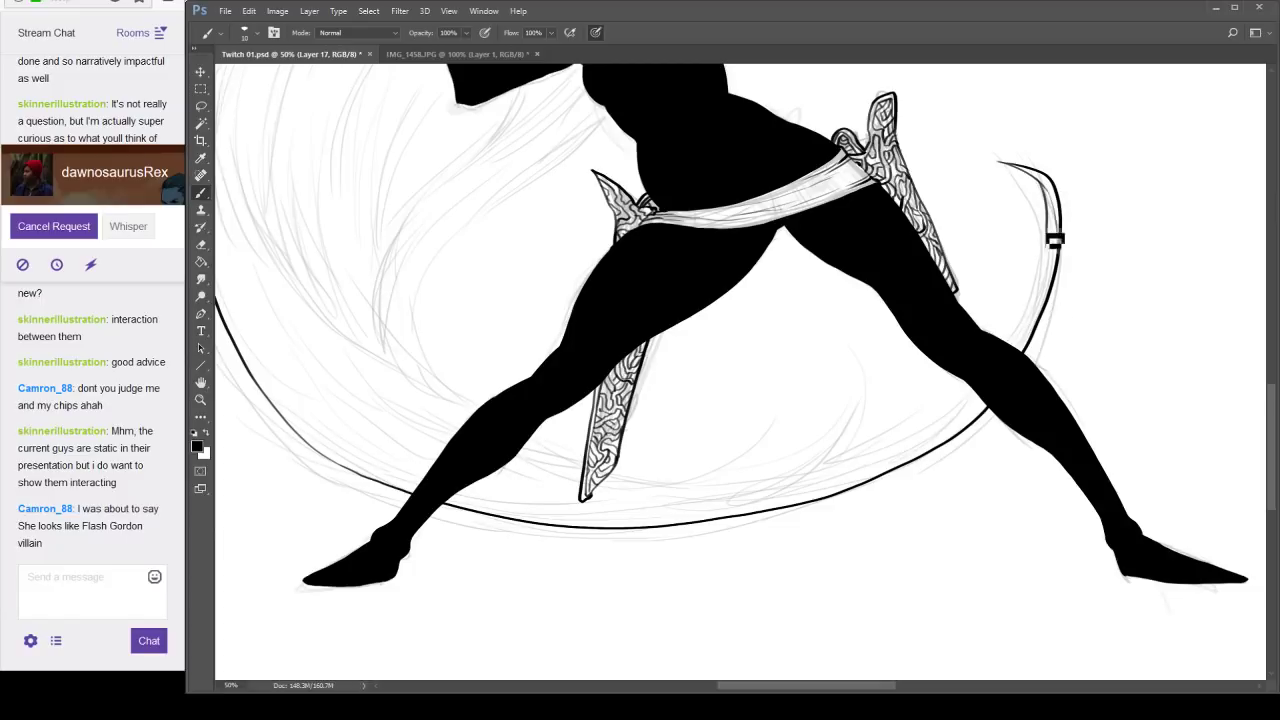
Ink fine strands inside the hair's curled end beside the far leg and outline a smaller curled lock between the legs.
mouse_move(1025, 346)
mouse_down()
mouse_move(1041, 280)
mouse_move(1012, 347)
mouse_up()
drag(1057, 246, 1020, 343)
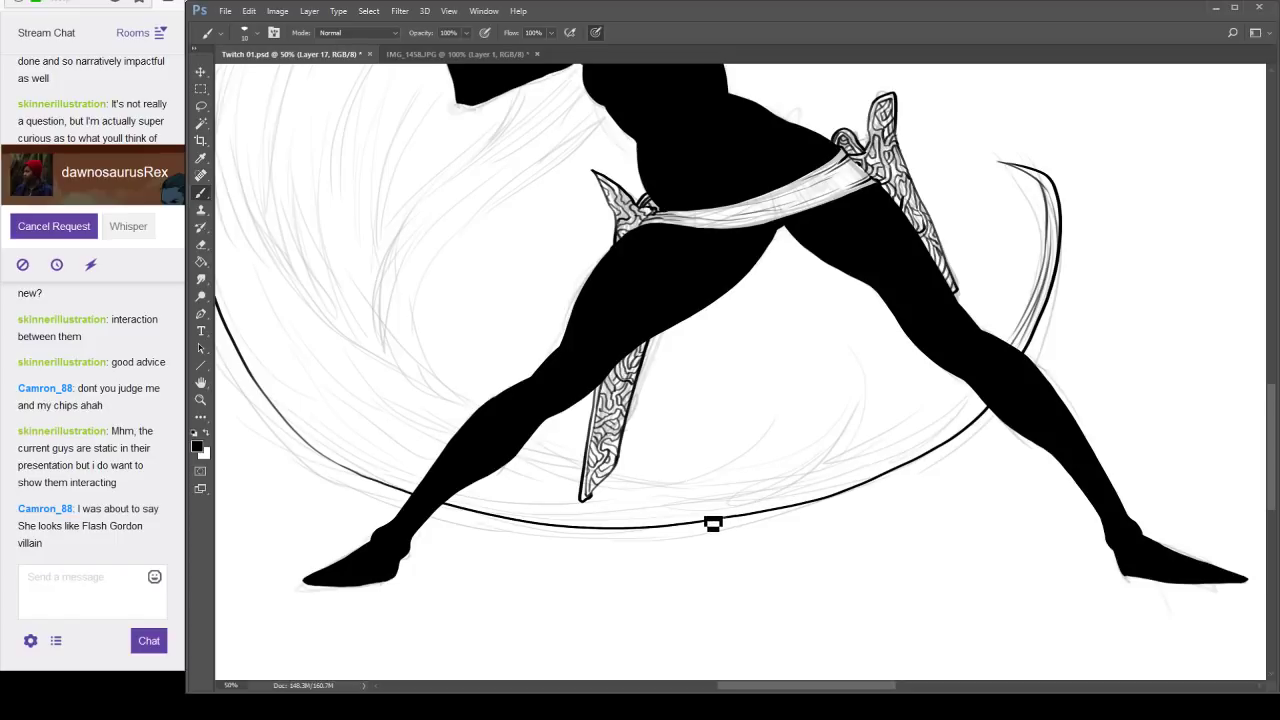
mouse_move(712, 524)
mouse_down()
mouse_move(771, 509)
mouse_move(866, 431)
mouse_move(850, 368)
mouse_move(806, 494)
mouse_up()
drag(863, 404, 780, 498)
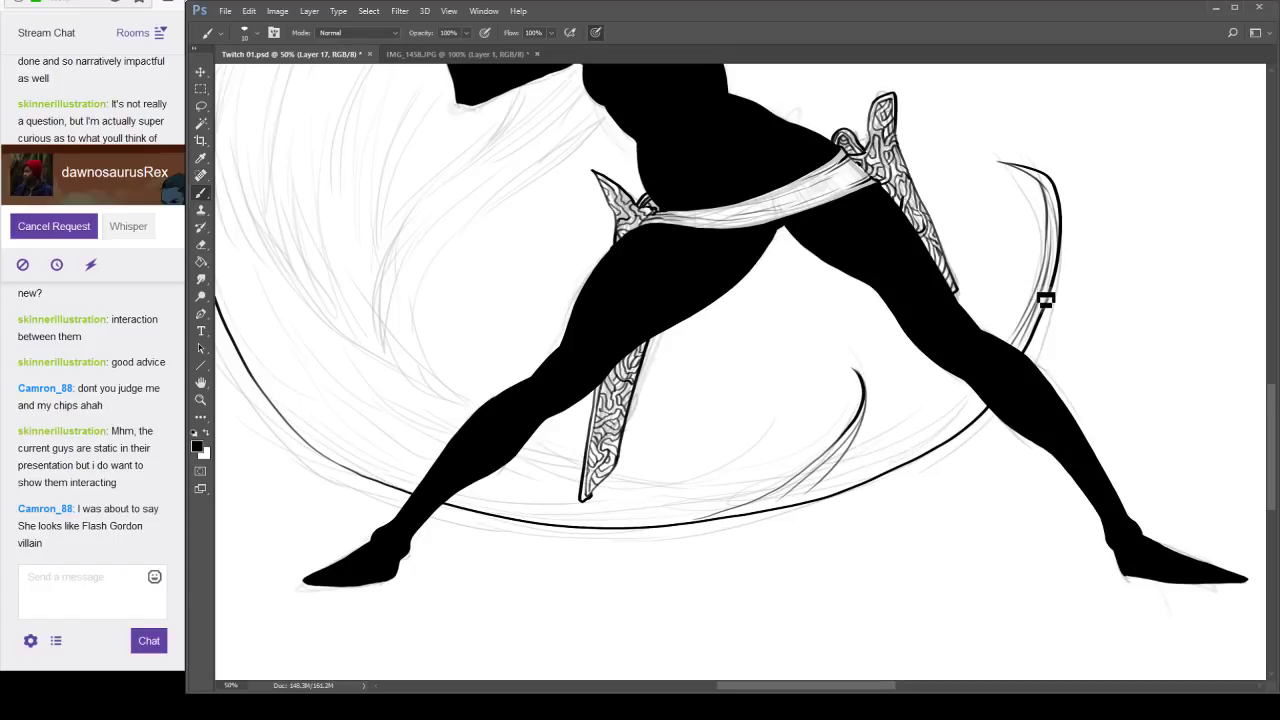
Ink the upper edge and fine strands of the hair section between the far knee and the smaller curled lock.
mouse_move(1045, 300)
mouse_down()
mouse_move(1001, 379)
mouse_move(936, 437)
mouse_move(860, 470)
mouse_up()
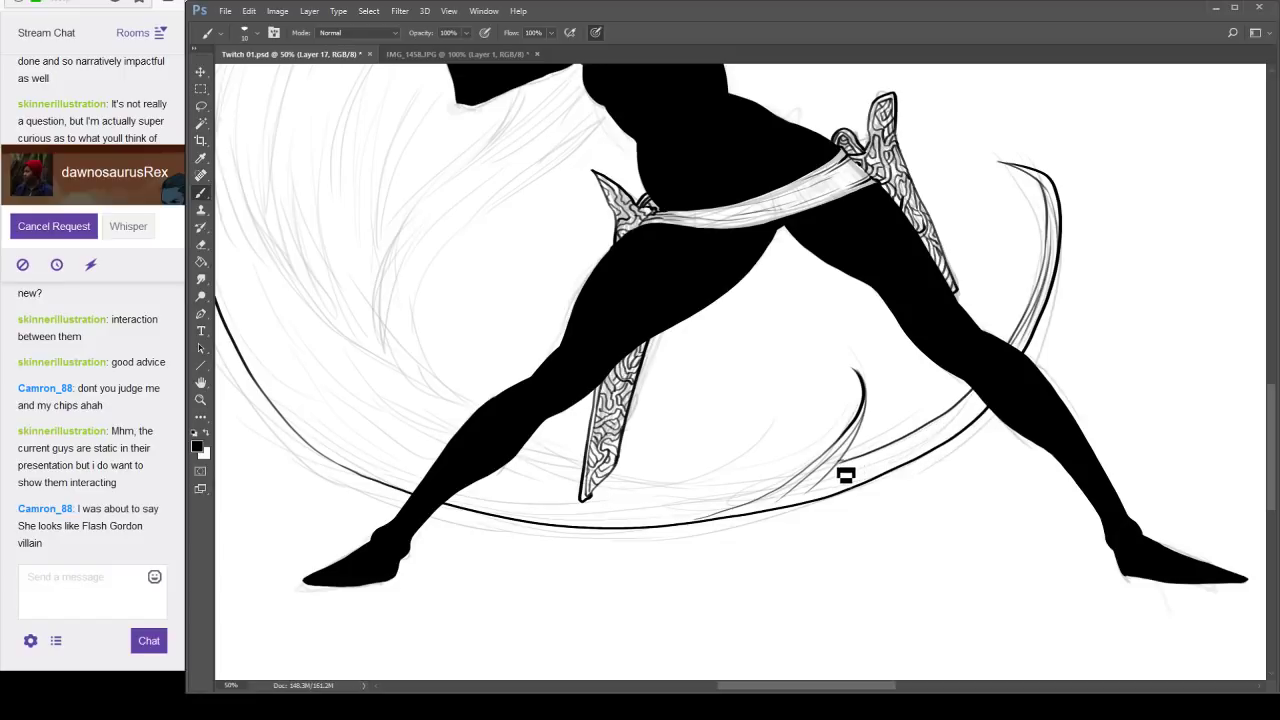
mouse_move(1037, 334)
mouse_down()
mouse_move(941, 435)
mouse_move(845, 474)
mouse_up()
drag(989, 392, 846, 490)
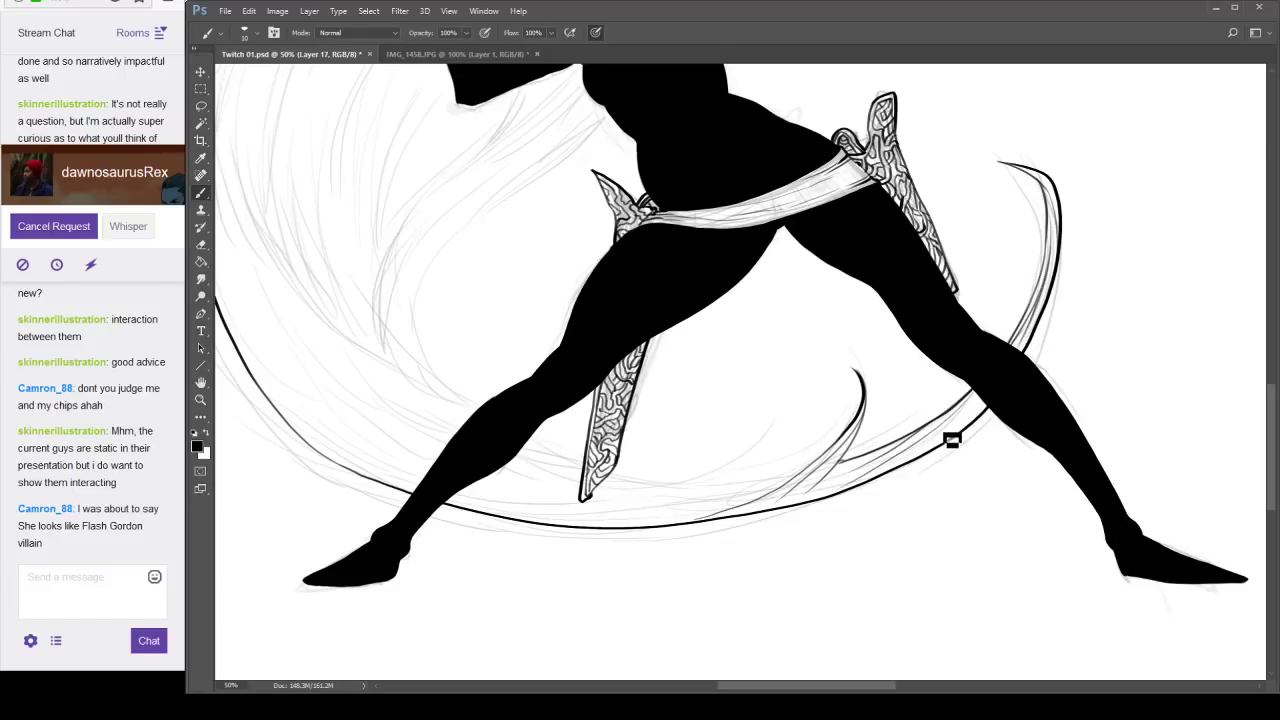
drag(952, 436, 804, 500)
Ink a pointed wisp between the legs and the hair sweep's inner contour running up behind the near leg.
drag(864, 460, 930, 536)
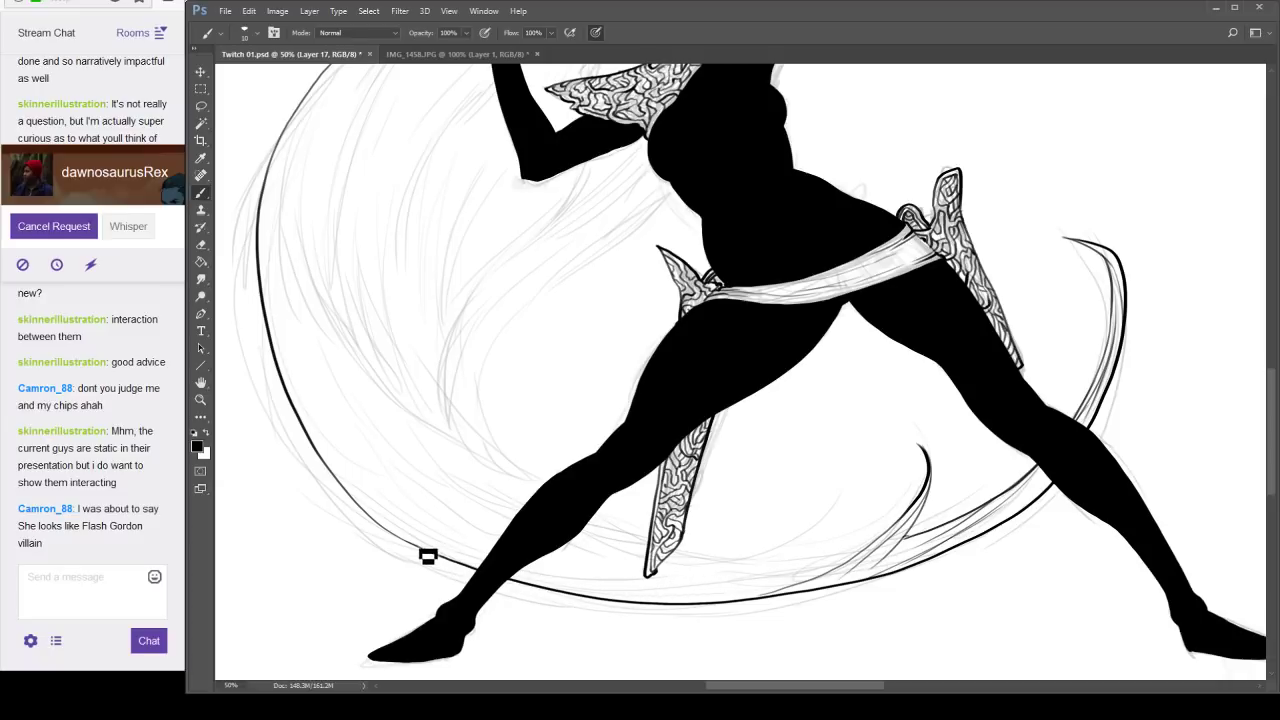
mouse_move(429, 554)
mouse_down()
mouse_move(503, 579)
mouse_move(692, 582)
mouse_move(767, 553)
mouse_move(642, 583)
mouse_move(503, 588)
mouse_move(647, 596)
mouse_move(846, 511)
mouse_up()
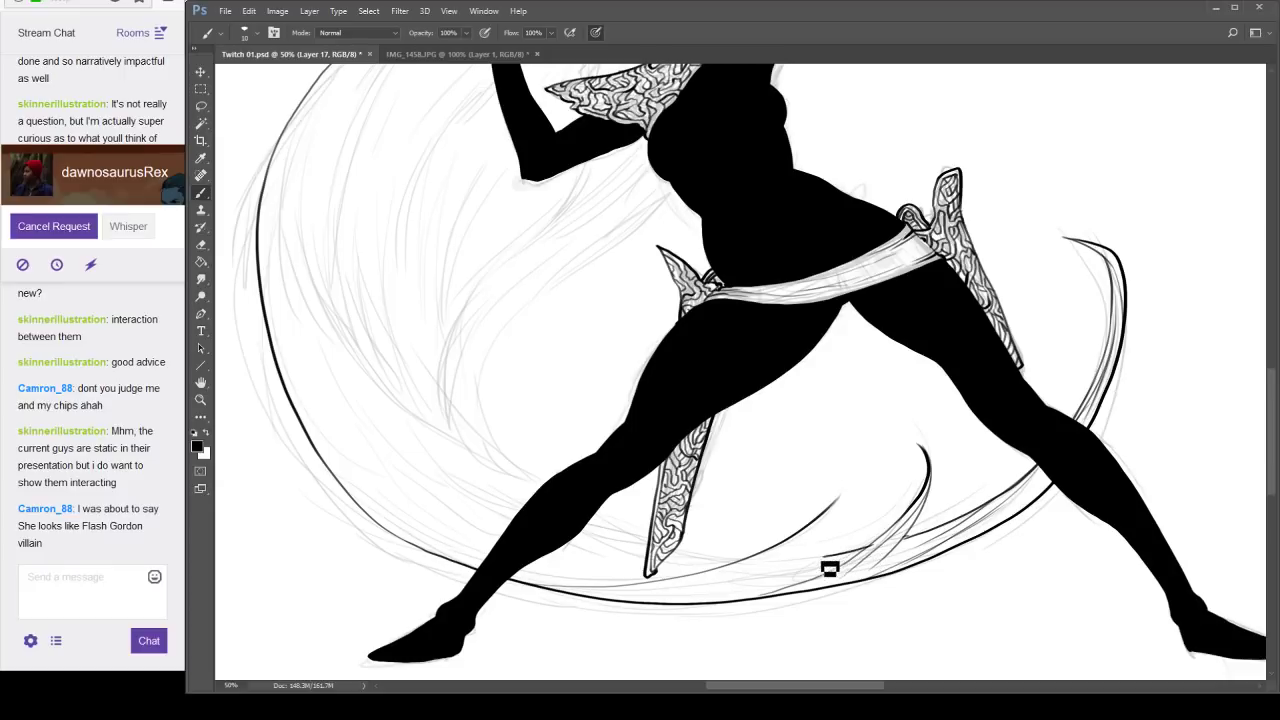
mouse_move(829, 569)
mouse_down()
mouse_move(694, 562)
mouse_move(684, 539)
mouse_move(658, 553)
mouse_move(687, 562)
mouse_move(621, 542)
mouse_move(389, 380)
mouse_move(340, 305)
mouse_move(313, 216)
mouse_move(323, 94)
mouse_up()
drag(566, 214, 593, 309)
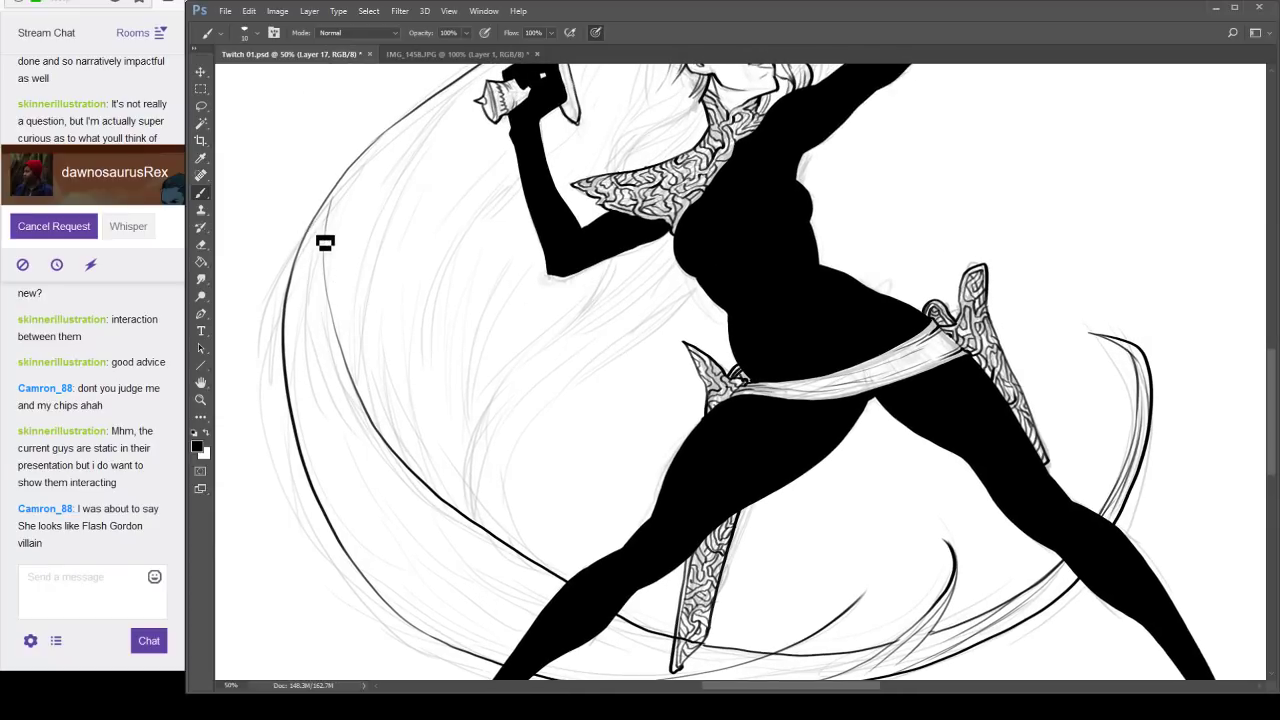
Ink long fine strands just inside the hair's outer contour, following its curve down toward the near shin.
drag(318, 222, 312, 366)
drag(305, 288, 368, 522)
mouse_move(317, 392)
mouse_down()
mouse_move(440, 591)
mouse_move(466, 606)
mouse_up()
mouse_move(380, 522)
mouse_down()
mouse_move(483, 625)
mouse_move(346, 513)
mouse_move(484, 647)
mouse_up()
drag(424, 595, 528, 658)
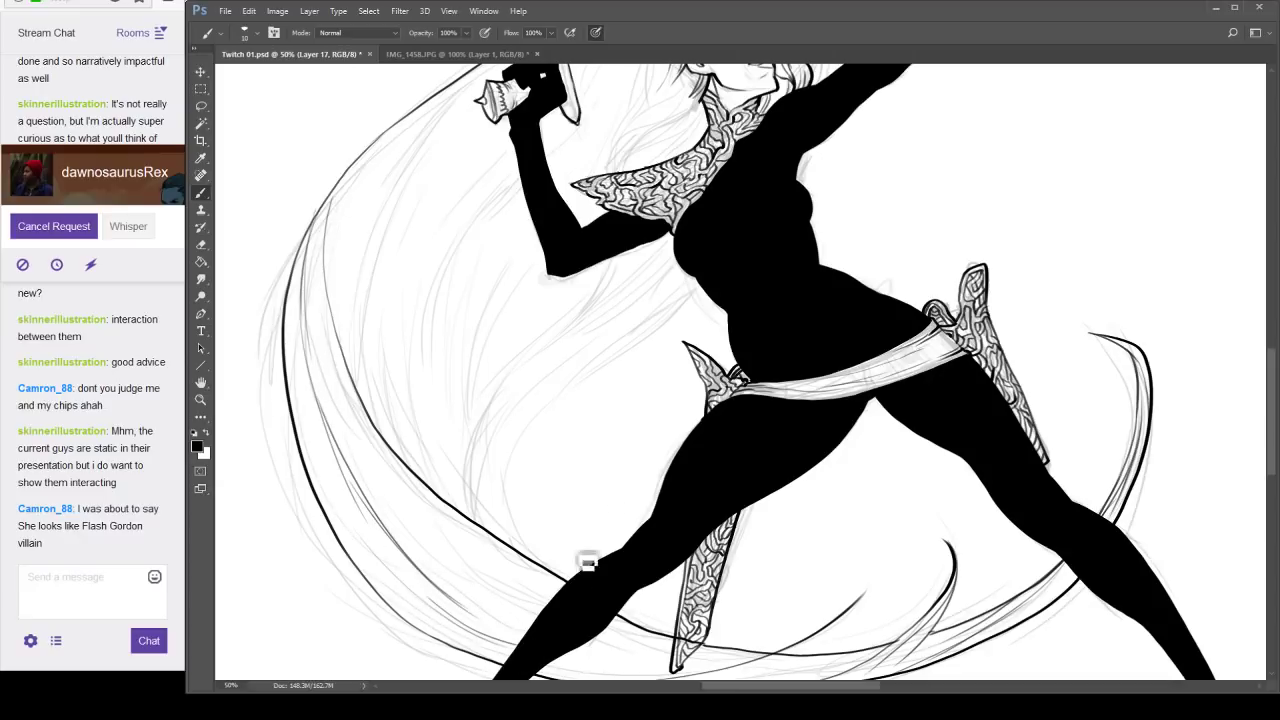
Ink strands through the lower hair sweep around the near shin and alongside its inner contour.
drag(643, 460, 559, 326)
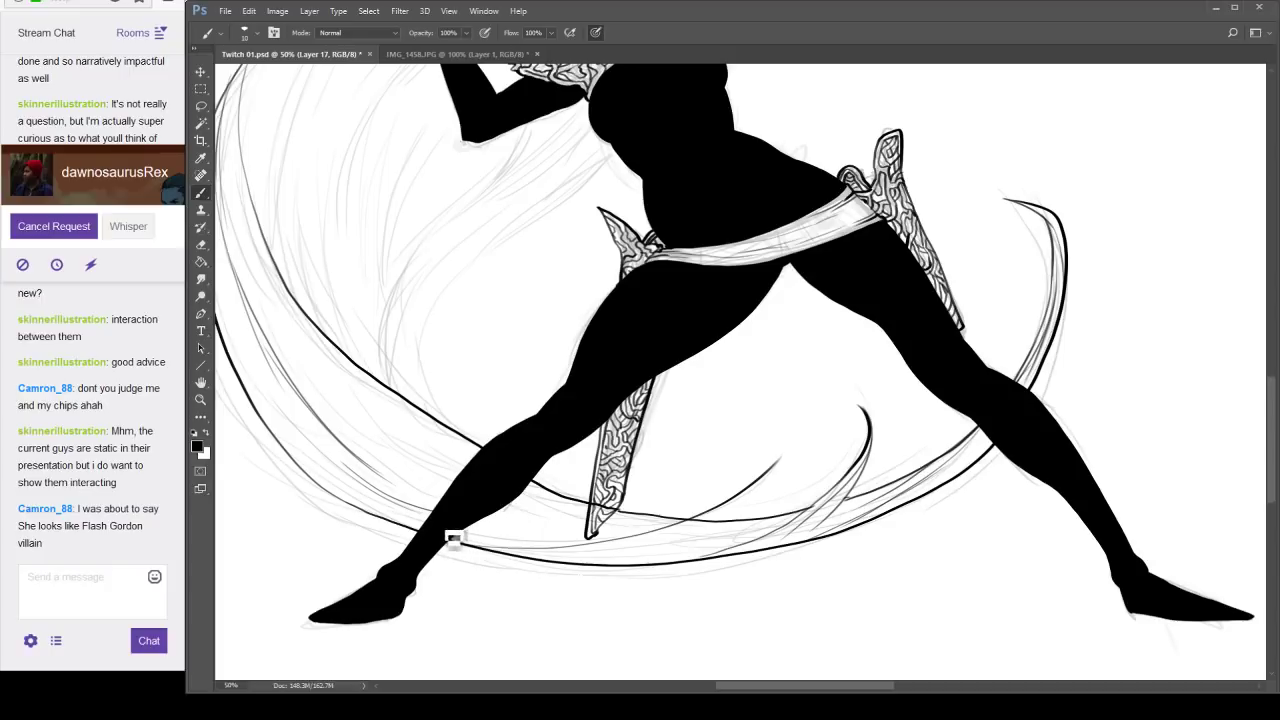
drag(456, 530, 553, 531)
drag(632, 463, 839, 533)
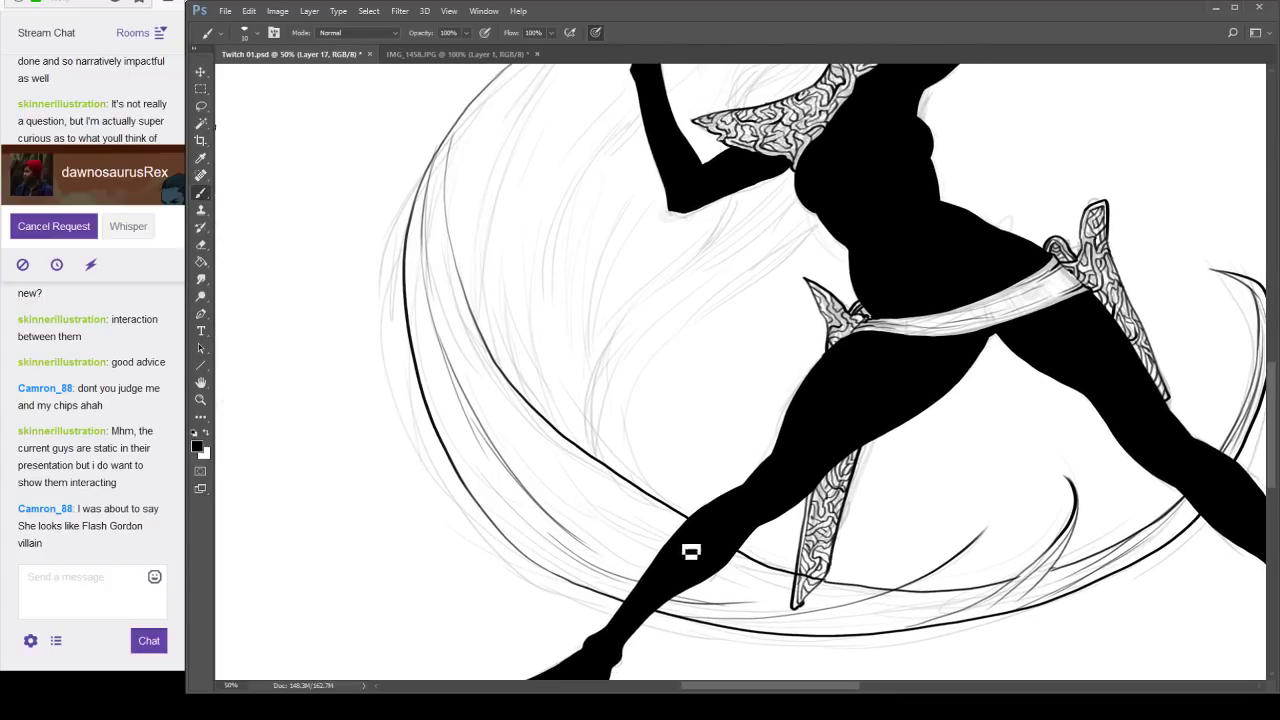
drag(476, 366, 636, 494)
drag(443, 234, 723, 559)
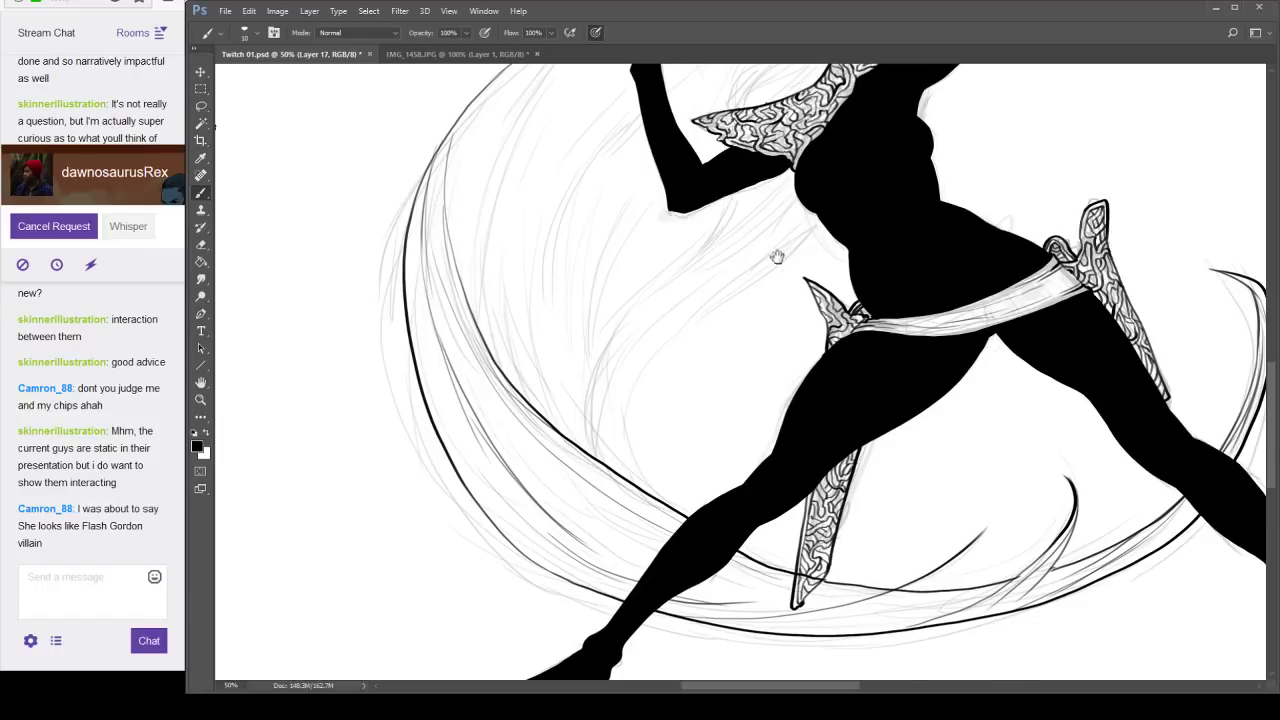
Ink curved strands rising from the inner contour toward the raised pistol hand in the upper part of the hair sweep.
drag(777, 257, 785, 357)
drag(499, 460, 477, 315)
drag(505, 197, 478, 374)
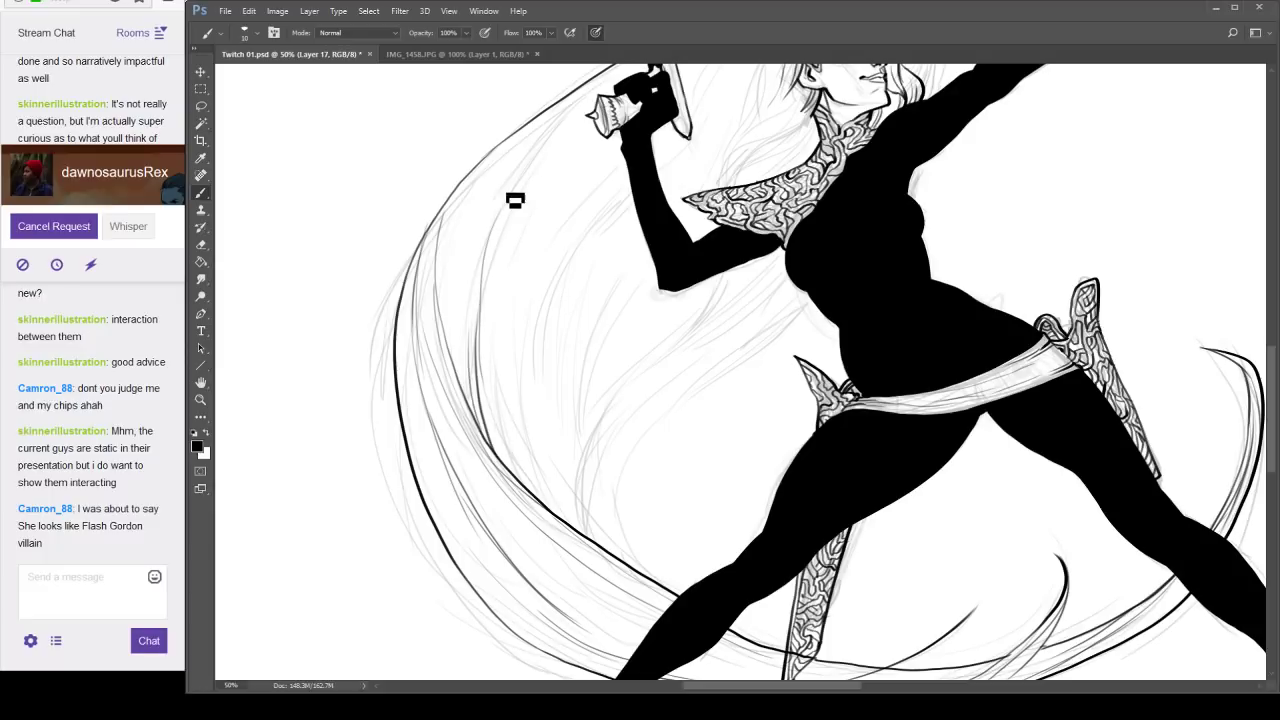
drag(682, 114, 620, 232)
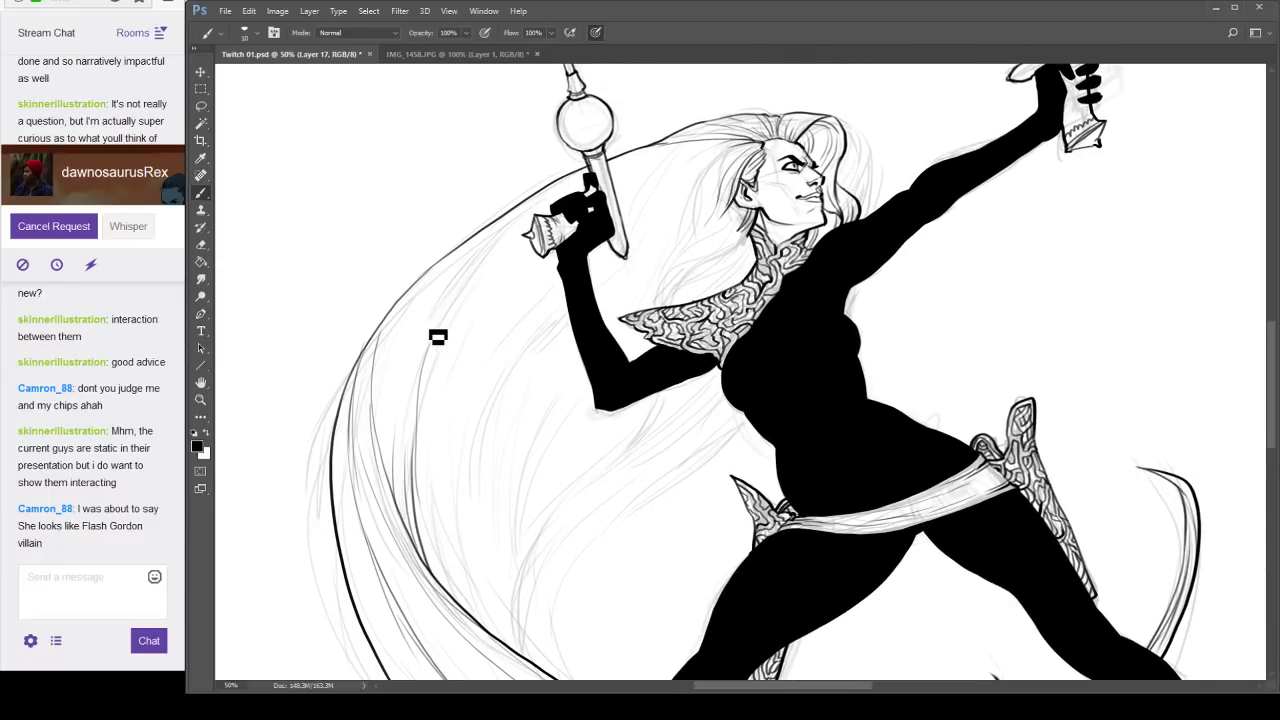
drag(643, 364, 611, 261)
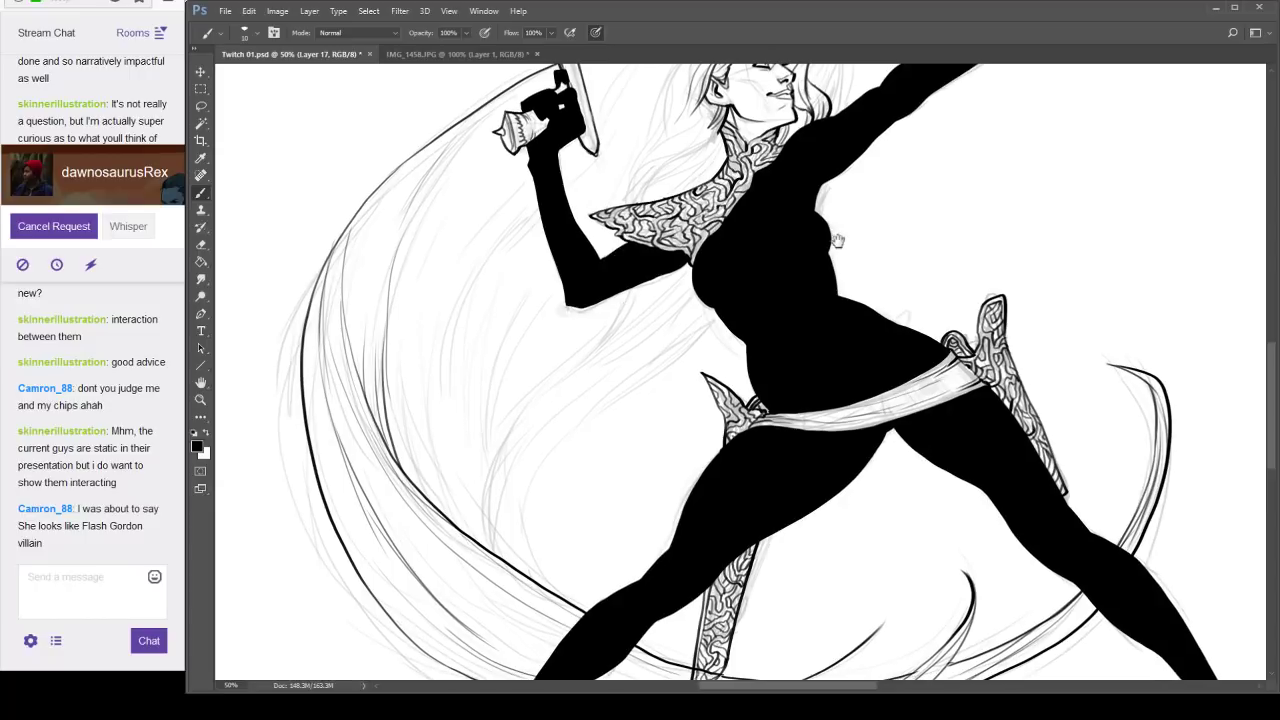
drag(838, 241, 767, 284)
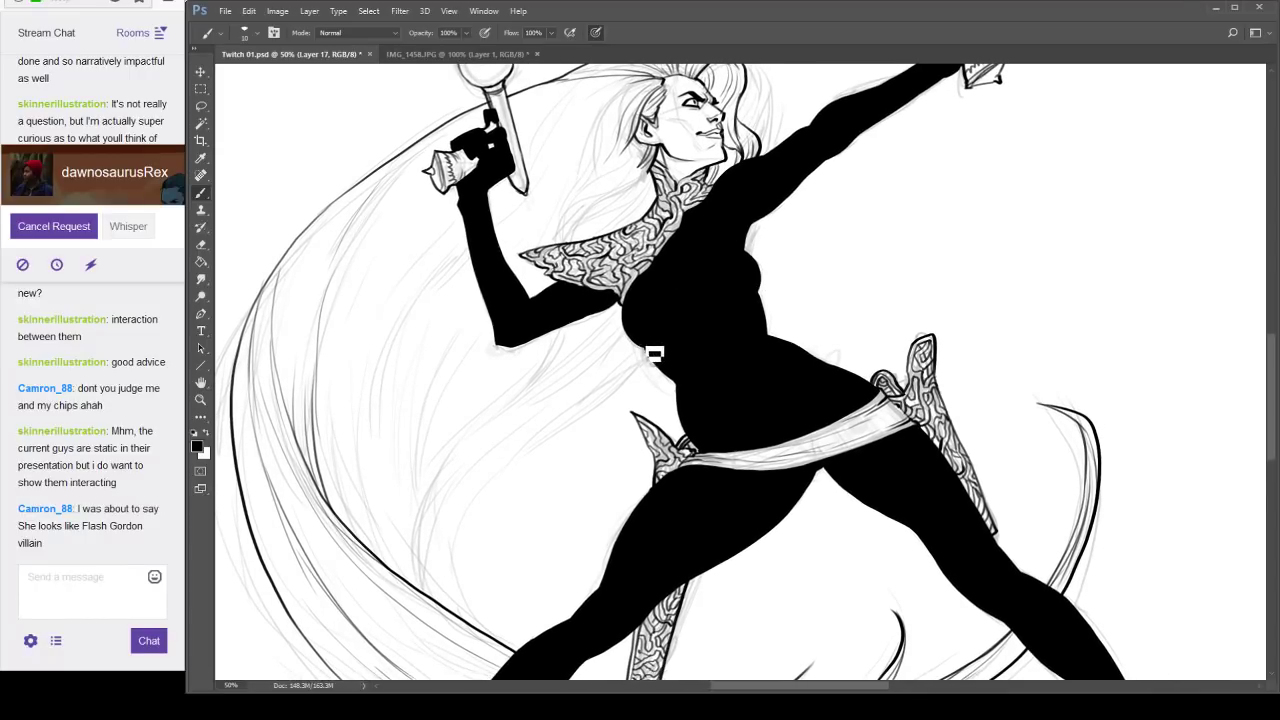
Ink the inner edge of the hair mass curving from under the chest down to the lower sweep, with strands beneath the bent arm.
drag(680, 404, 684, 308)
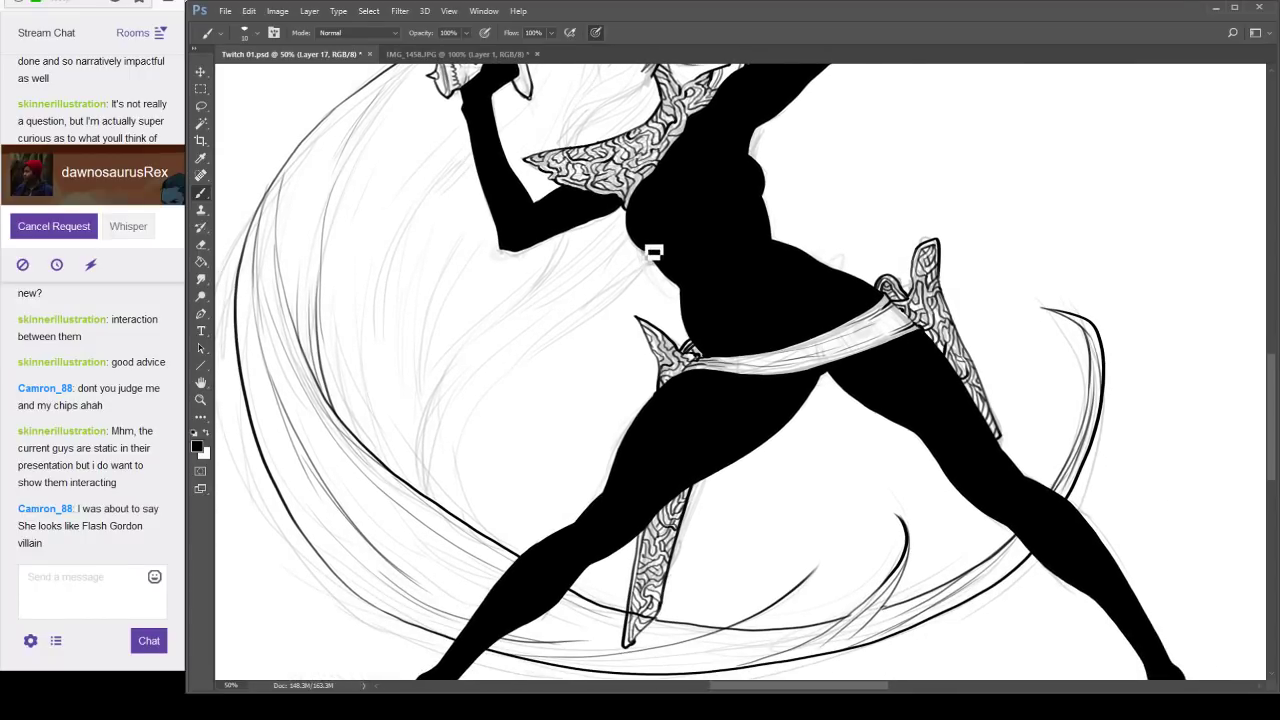
mouse_move(645, 254)
mouse_down()
mouse_move(503, 366)
mouse_move(451, 489)
mouse_move(463, 513)
mouse_move(449, 421)
mouse_move(552, 243)
mouse_move(467, 416)
mouse_move(594, 240)
mouse_move(587, 282)
mouse_up()
key(ctrl+z)
drag(644, 232, 567, 293)
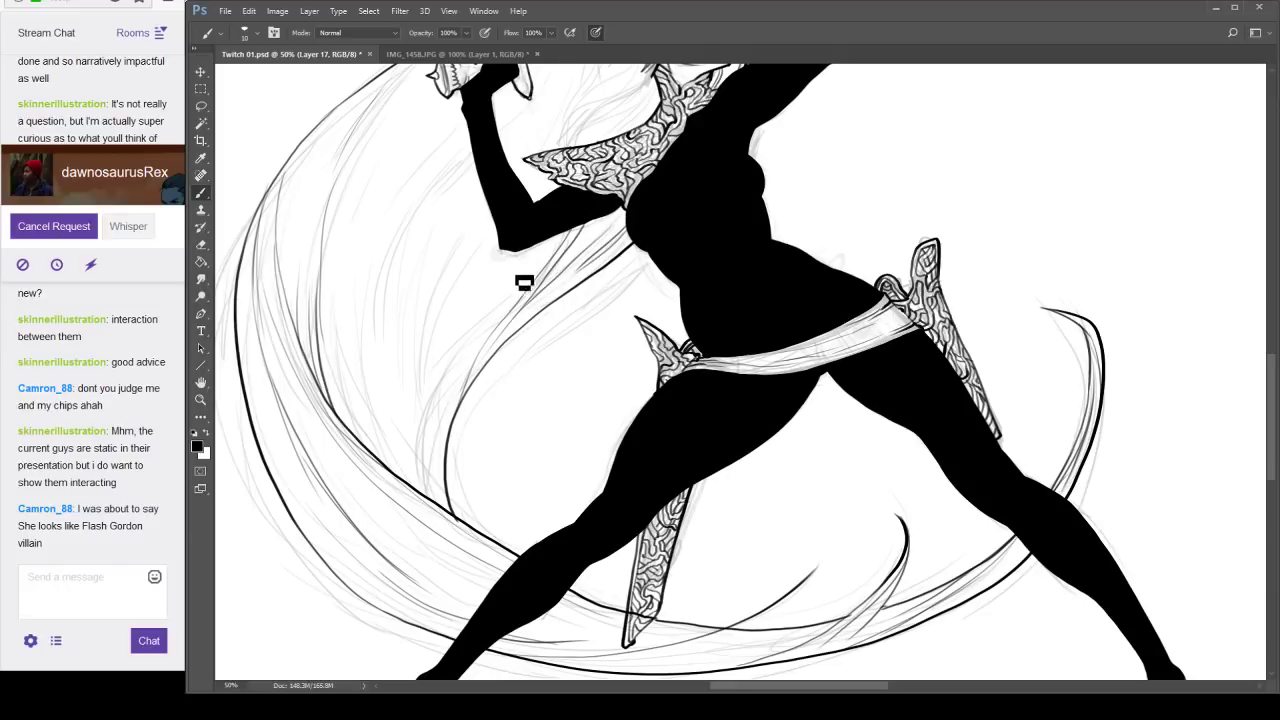
Ink the hair edge from the neck across the collar point and continue its strands behind the raised forearm.
scroll(538, 193, up, 3)
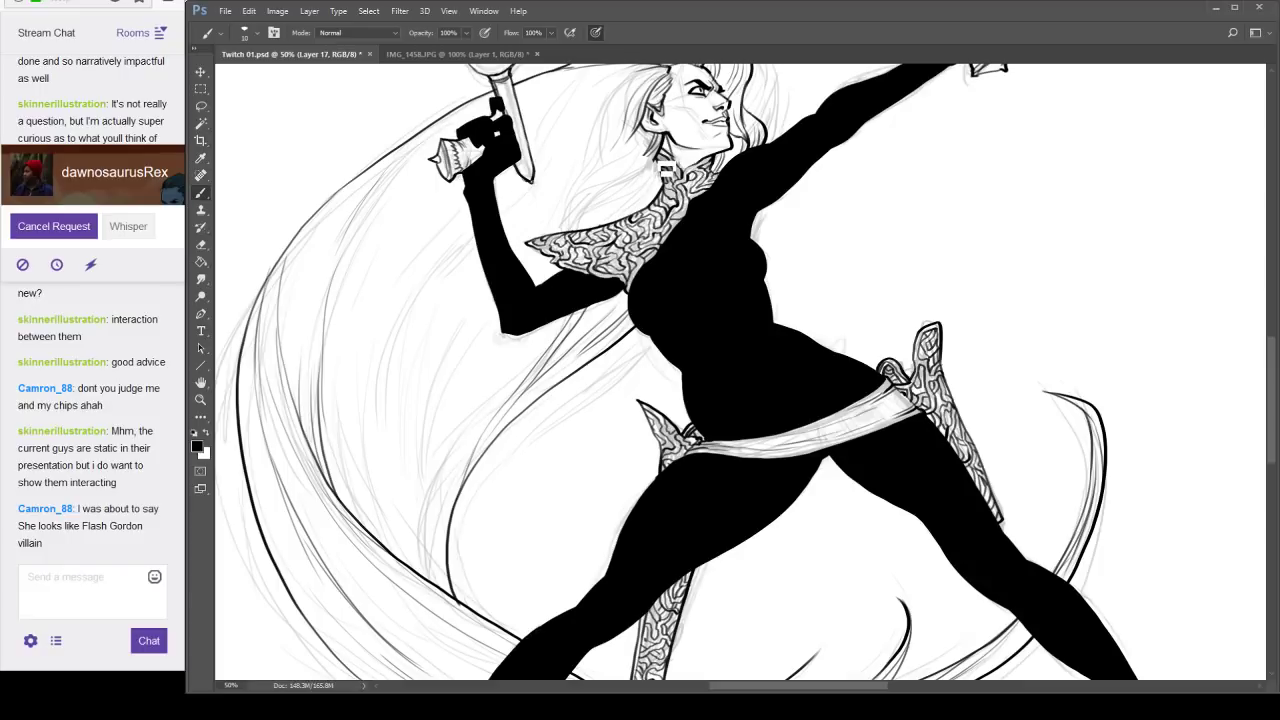
drag(641, 178, 514, 240)
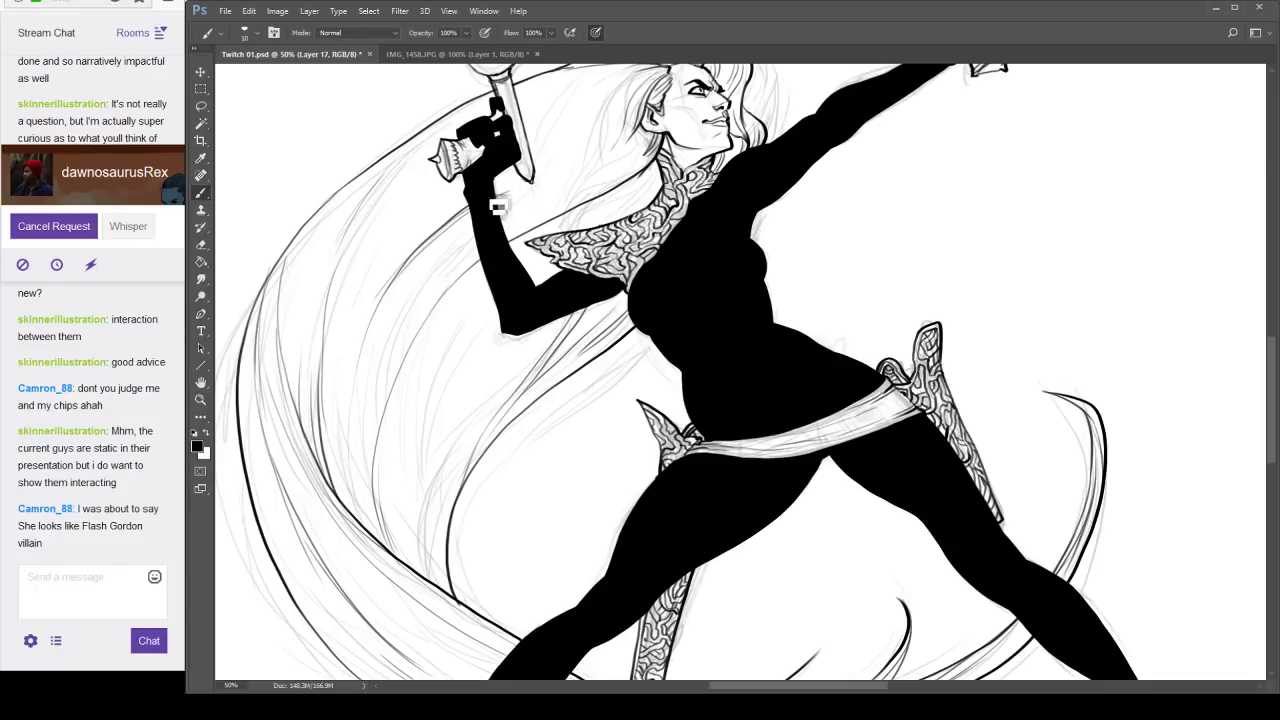
drag(792, 186, 818, 297)
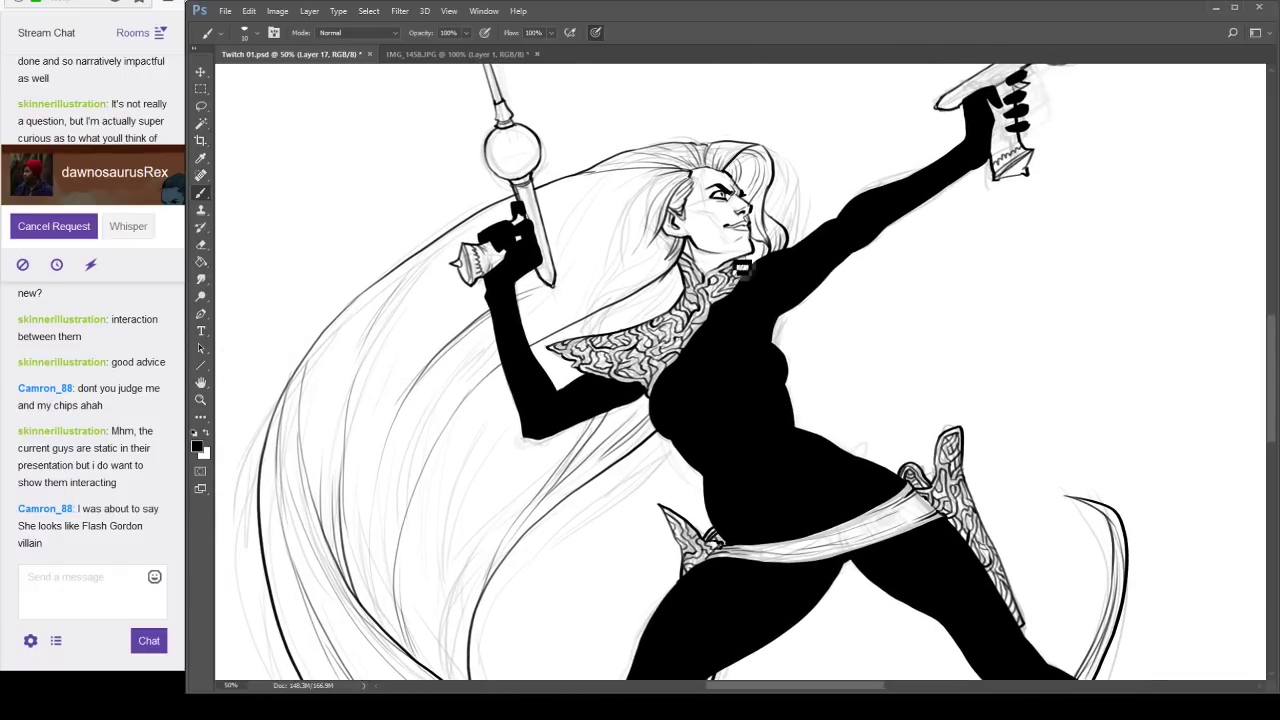
Zoom in to 66.7% and ink finer strands through the hair behind the raised forearm and between the pistol and the head.
ctrl+click(624, 335)
mouse_move(624, 335)
mouse_down()
mouse_move(687, 176)
mouse_move(731, 126)
mouse_up()
drag(560, 591, 540, 441)
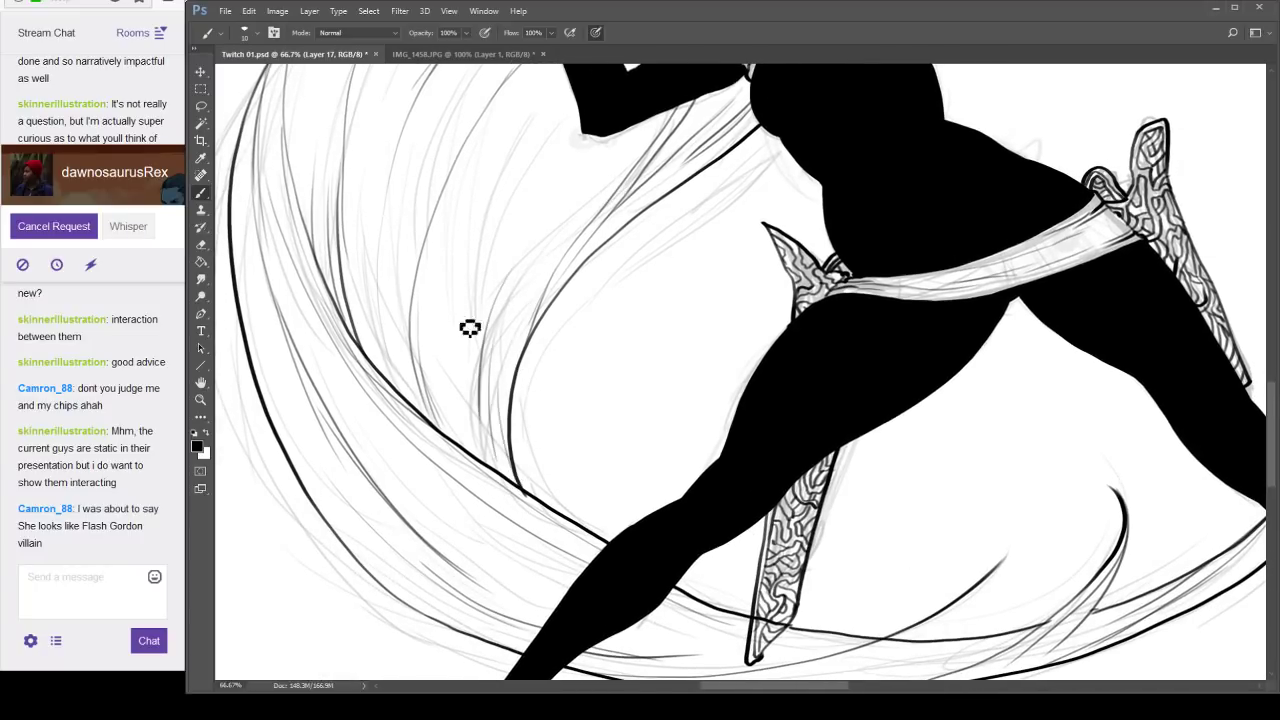
drag(505, 307, 594, 478)
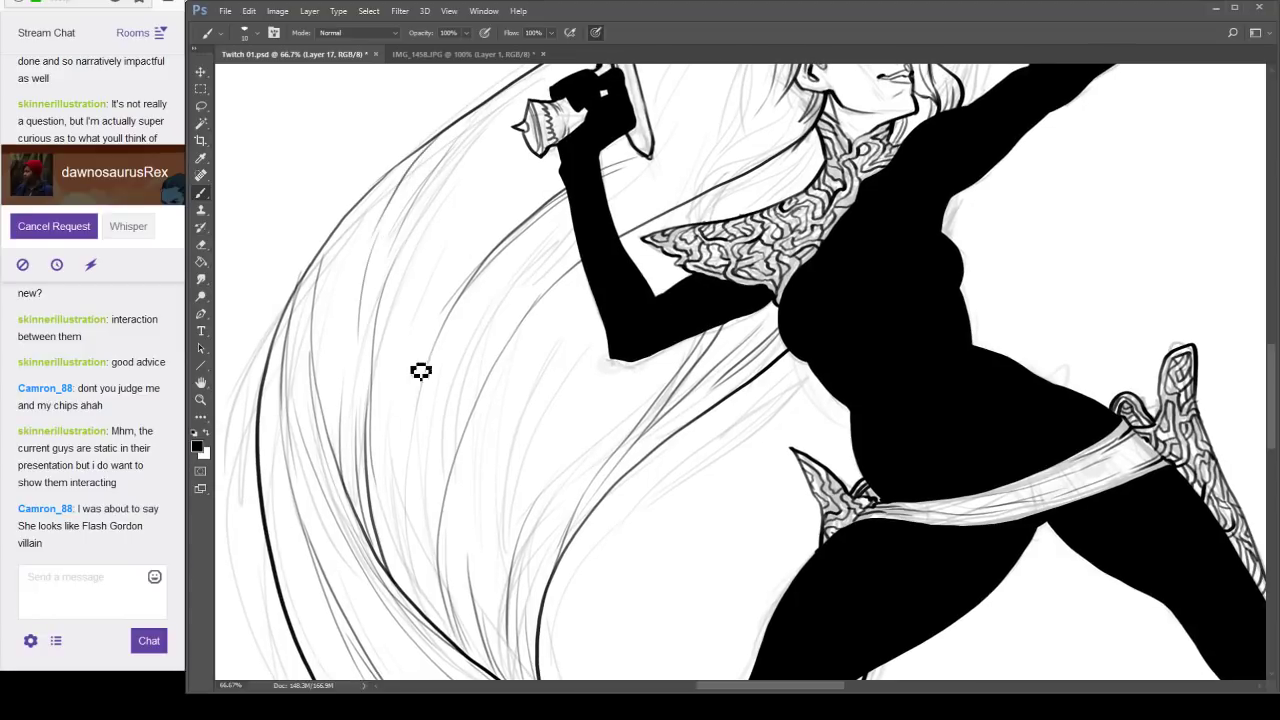
mouse_move(880, 152)
mouse_down()
mouse_move(782, 291)
mouse_move(765, 283)
mouse_up()
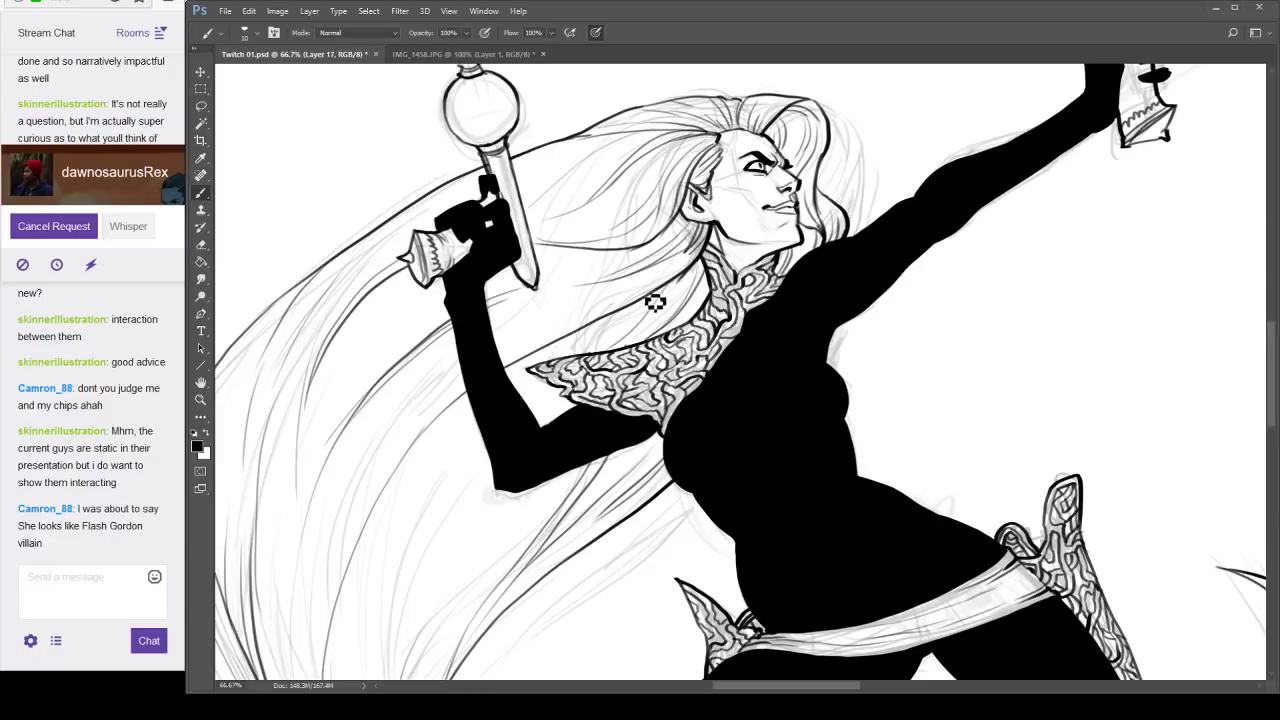
Ink fine strands flowing from beneath the bent elbow down toward the inner contour of the hair.
drag(753, 432, 840, 241)
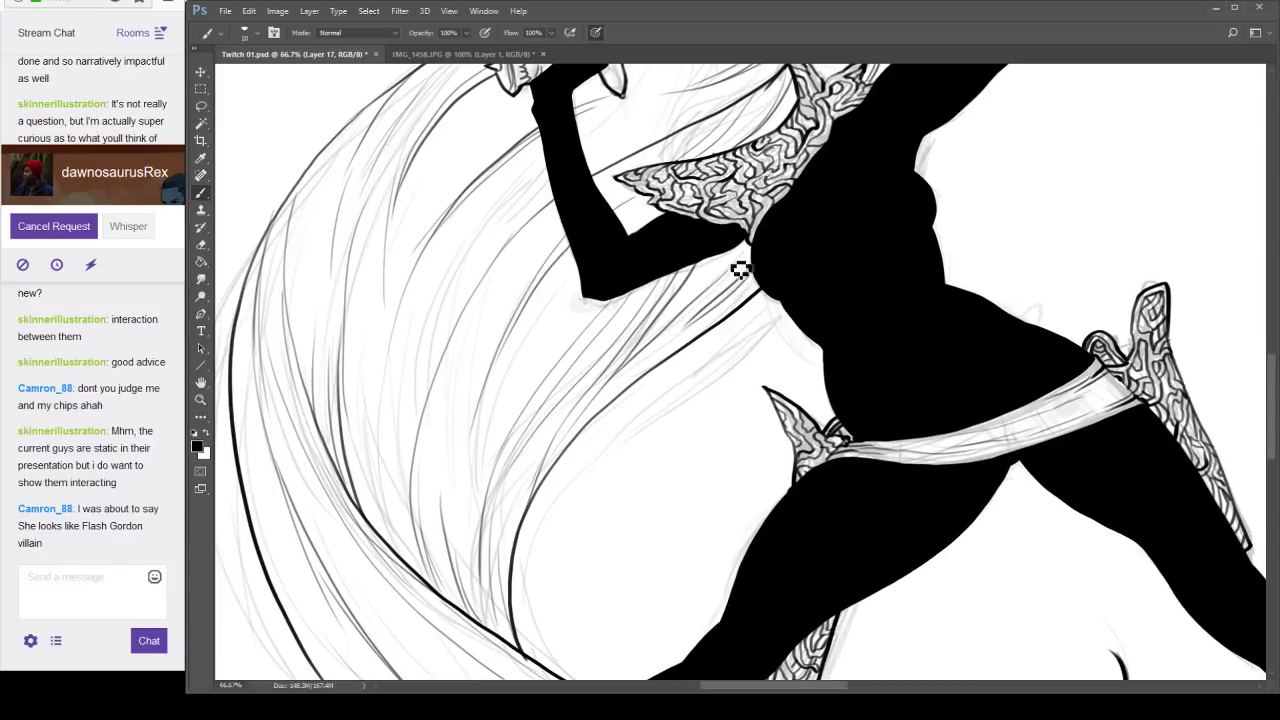
drag(560, 222, 450, 443)
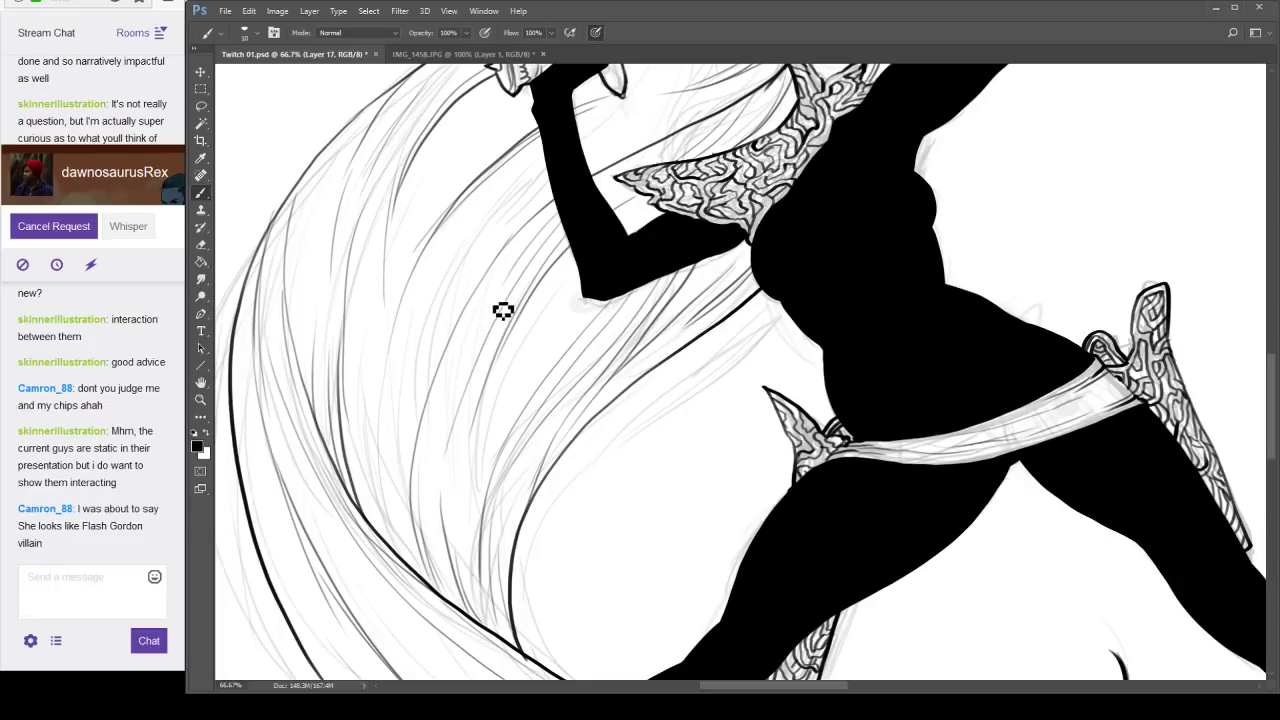
drag(482, 336, 460, 525)
drag(463, 439, 450, 555)
Ink additional fine strands along the lower hair sweep on both sides of the near shin.
drag(627, 475, 568, 477)
drag(758, 444, 629, 343)
scroll(678, 554, up, 3)
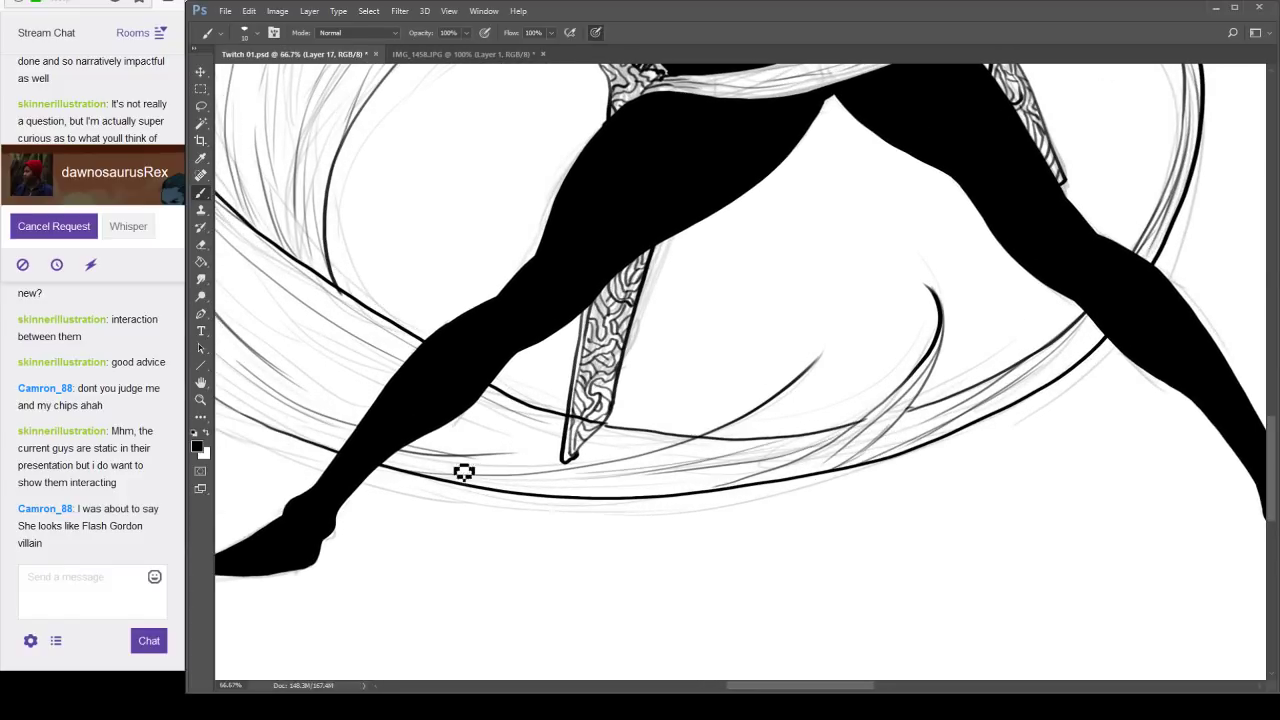
drag(463, 471, 768, 509)
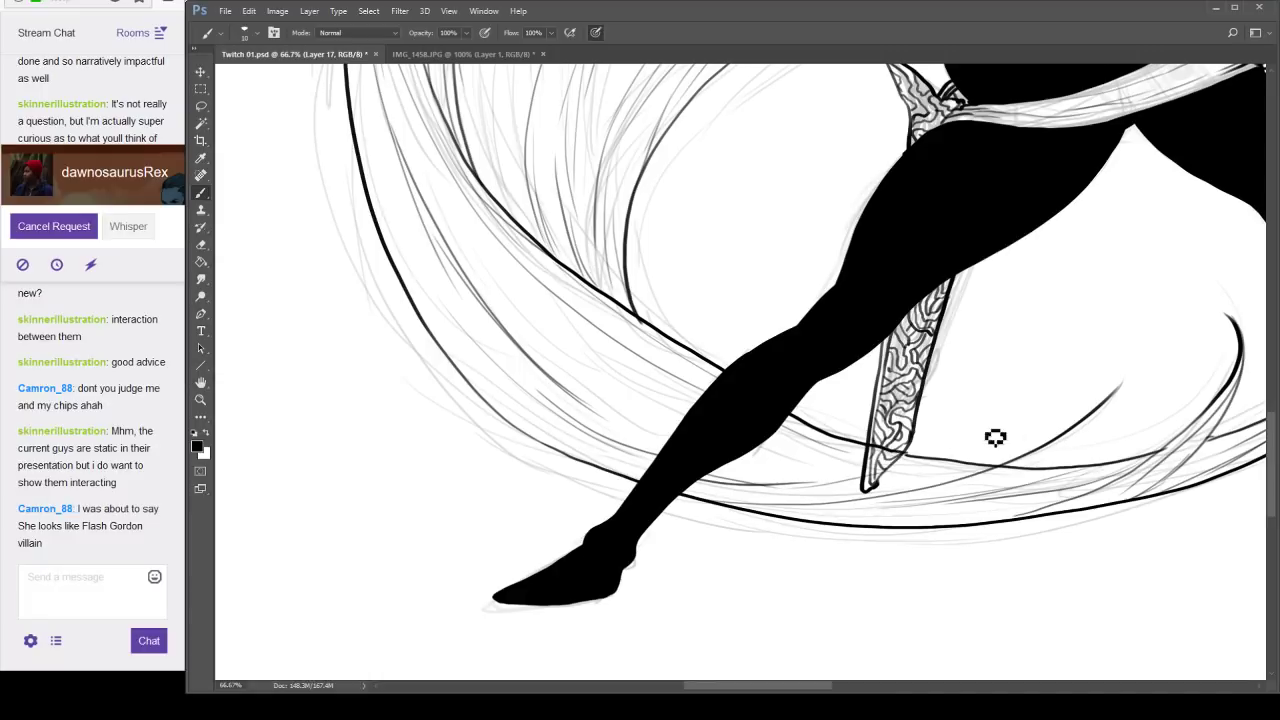
drag(742, 338, 737, 460)
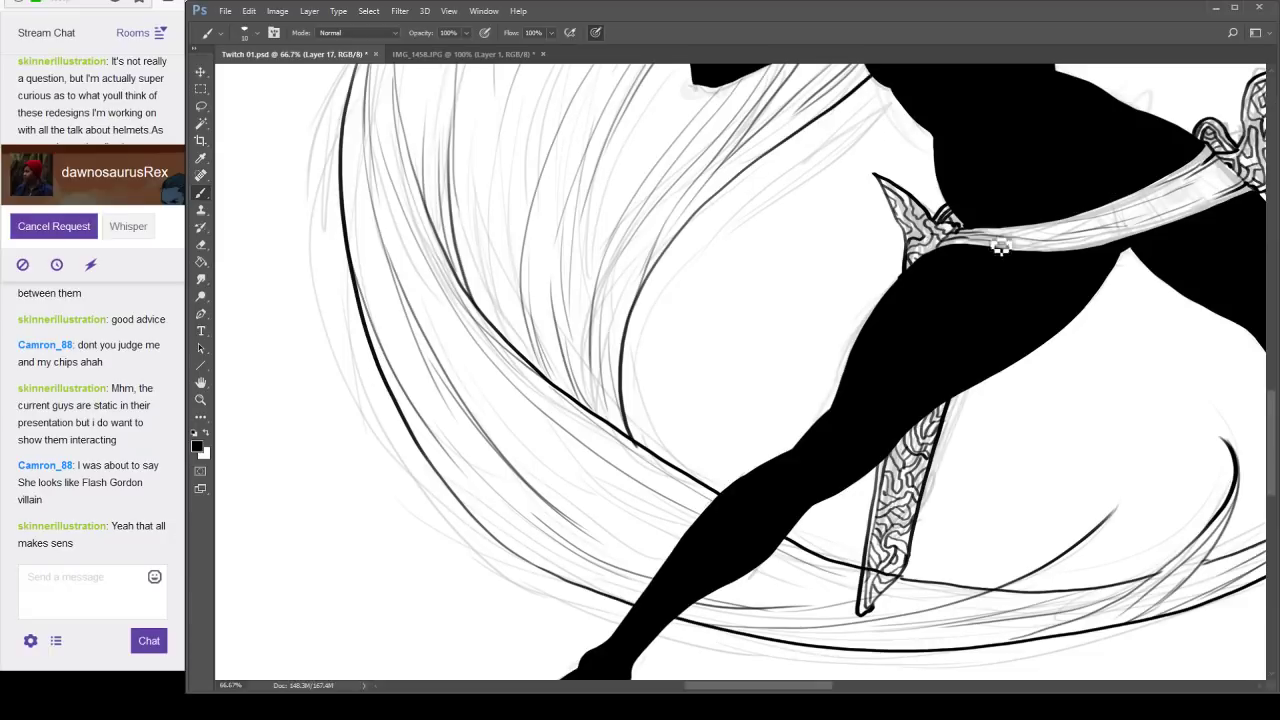
Zoom out to 33.33% and hide the rough sketch to show the whole figure's inked linework on its own.
drag(1112, 185, 815, 445)
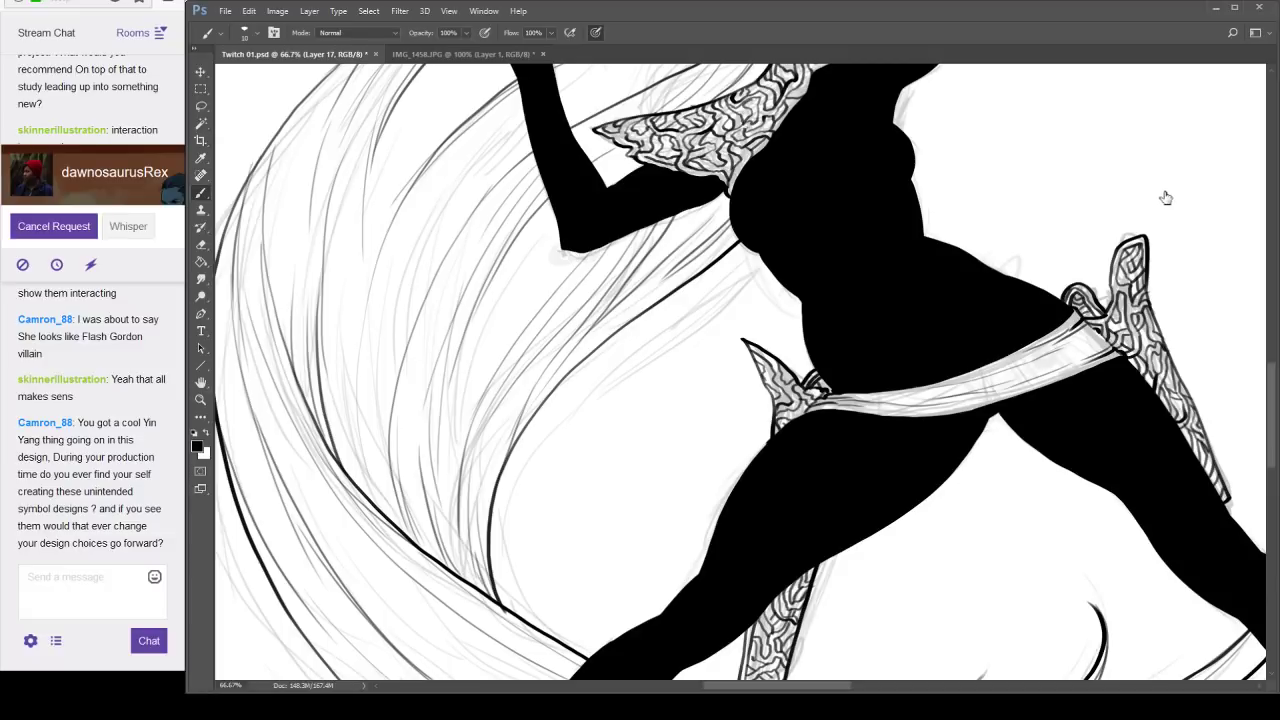
alt+click(863, 371)
alt+click(863, 371)
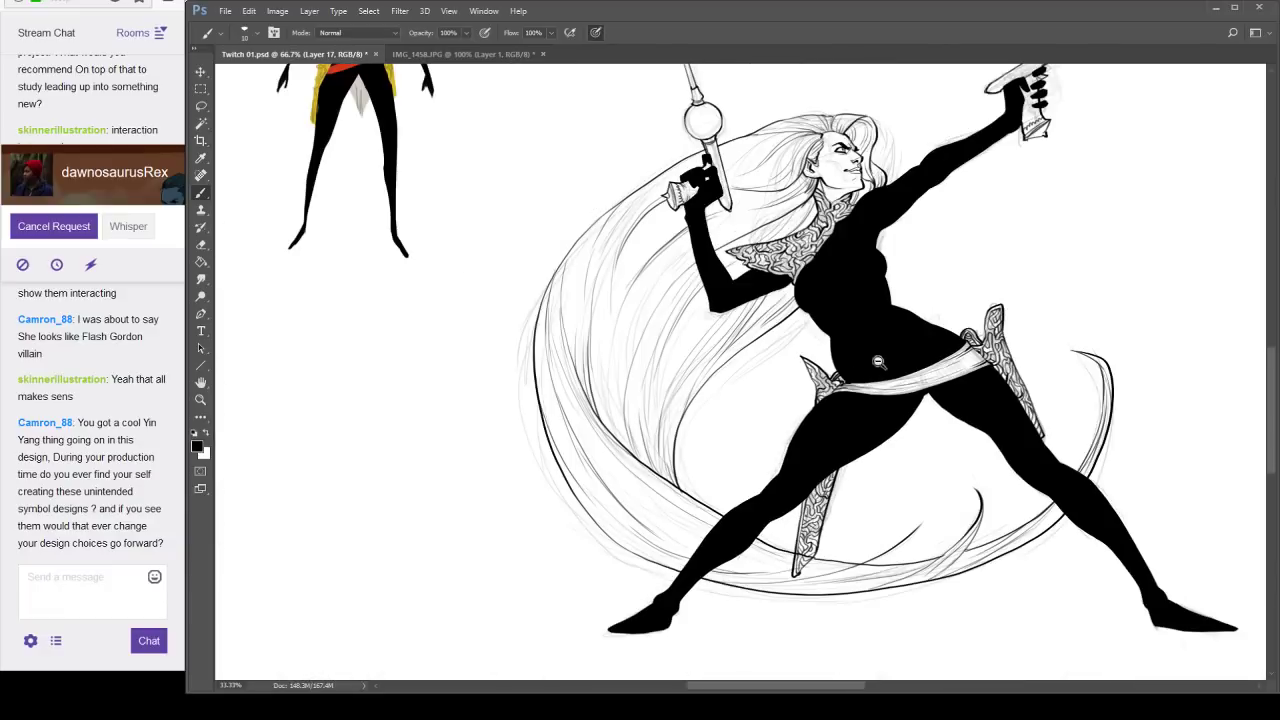
drag(877, 361, 735, 356)
drag(961, 306, 922, 326)
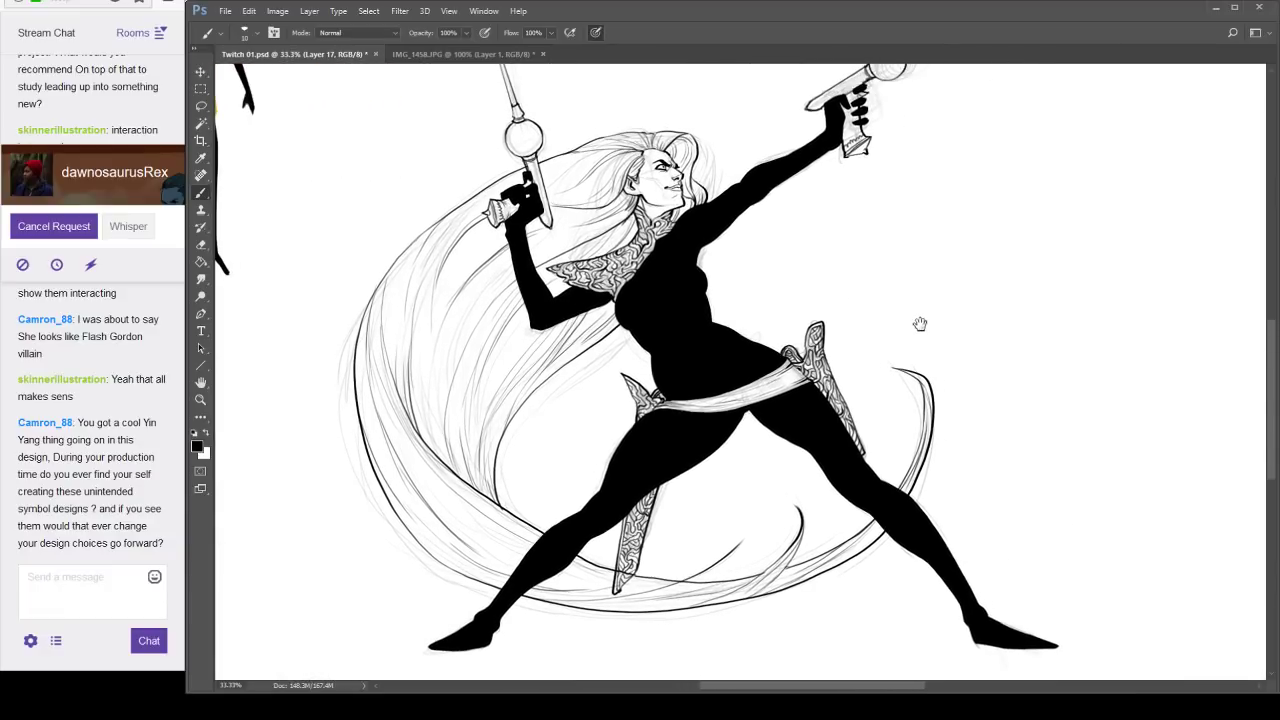
click(1115, 206)
key(ctrl+comma)
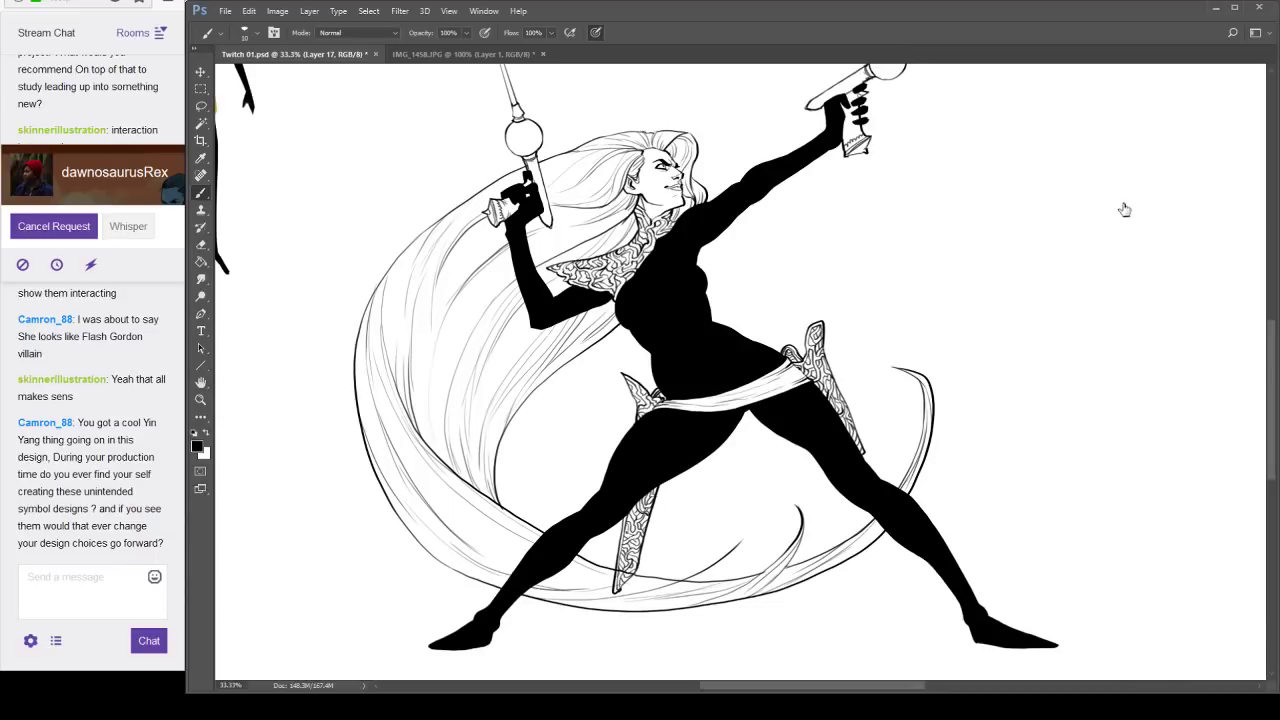
Erase the hair contour line where it crosses the pointed lower end of the patterned holster between the legs.
key(ctrl+comma)
key(ctrl+comma)
ctrl+click(660, 594)
ctrl+click(665, 597)
ctrl+click(666, 597)
drag(666, 598, 585, 526)
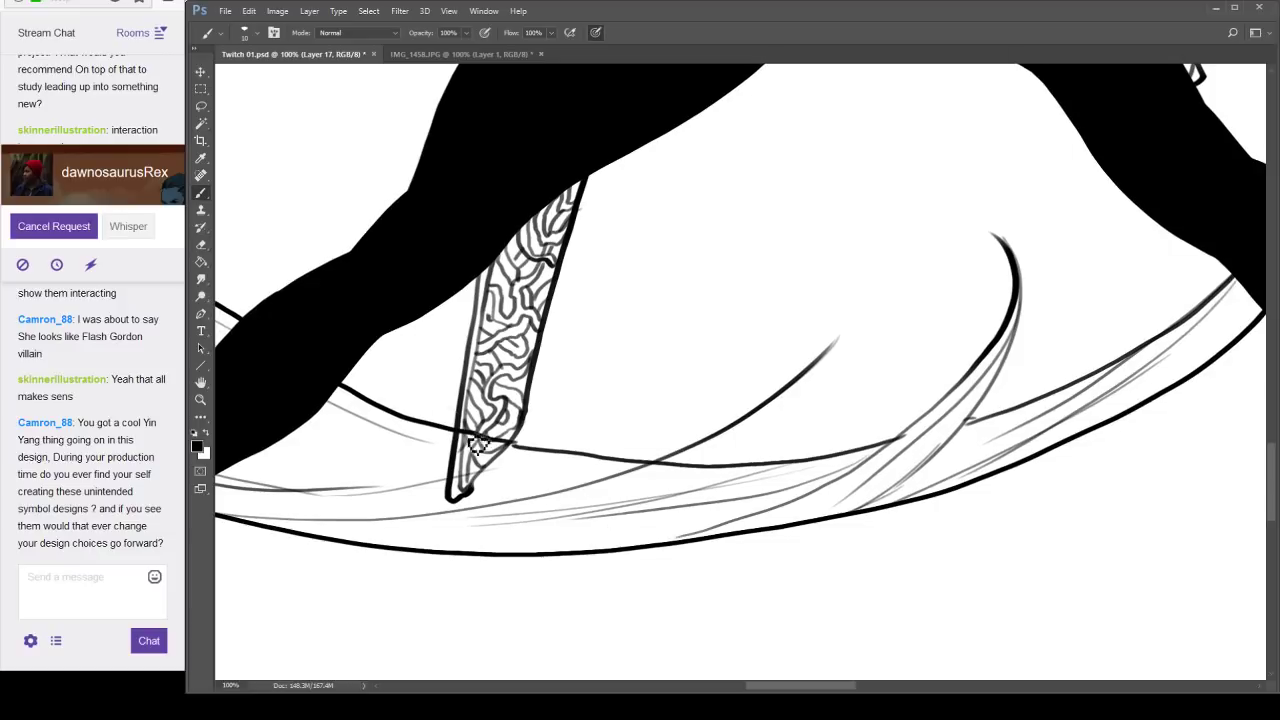
key(e)
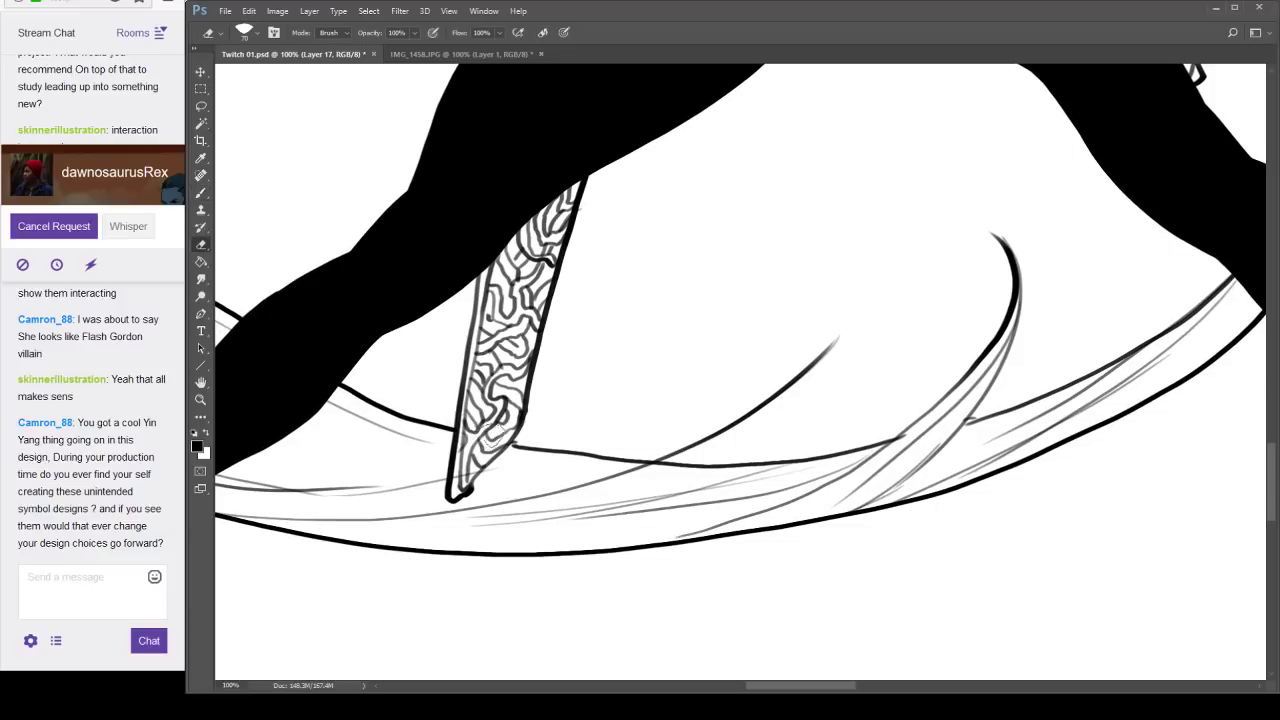
key(b)
drag(512, 445, 497, 394)
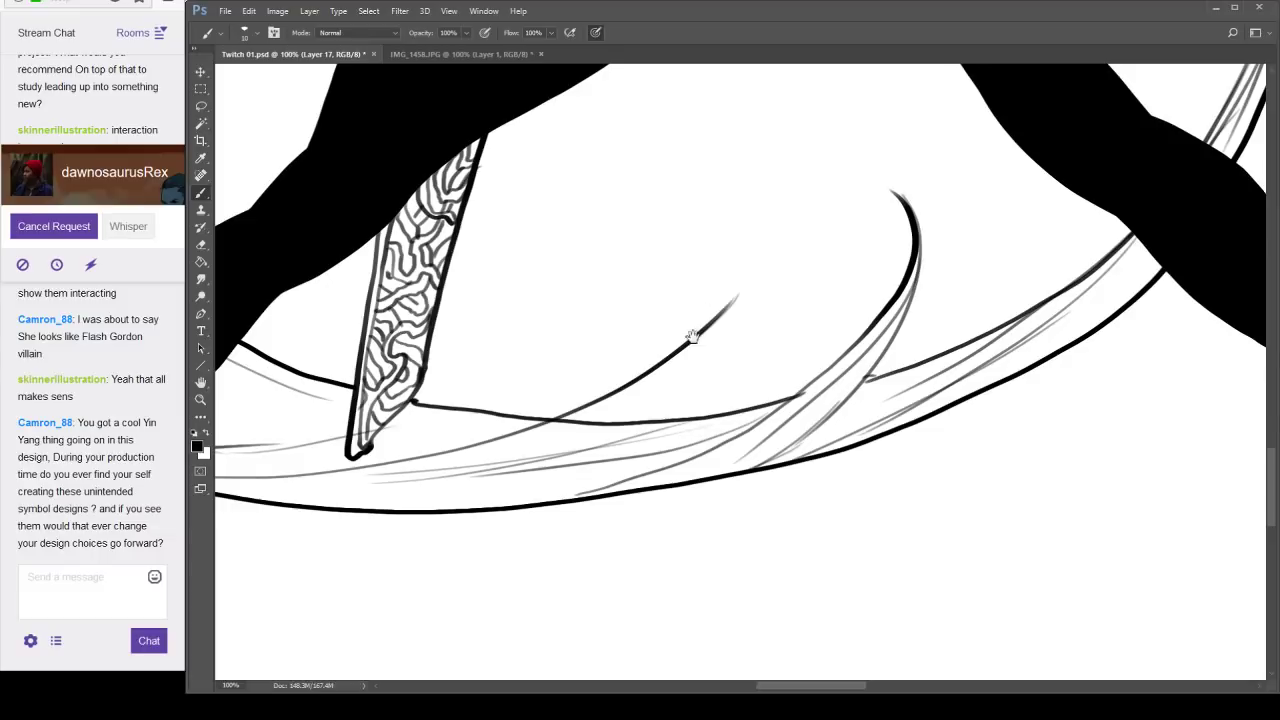
Bring the whole inked figure into view at 25% and make Layer 16 the active layer.
scroll(692, 337, down, 4)
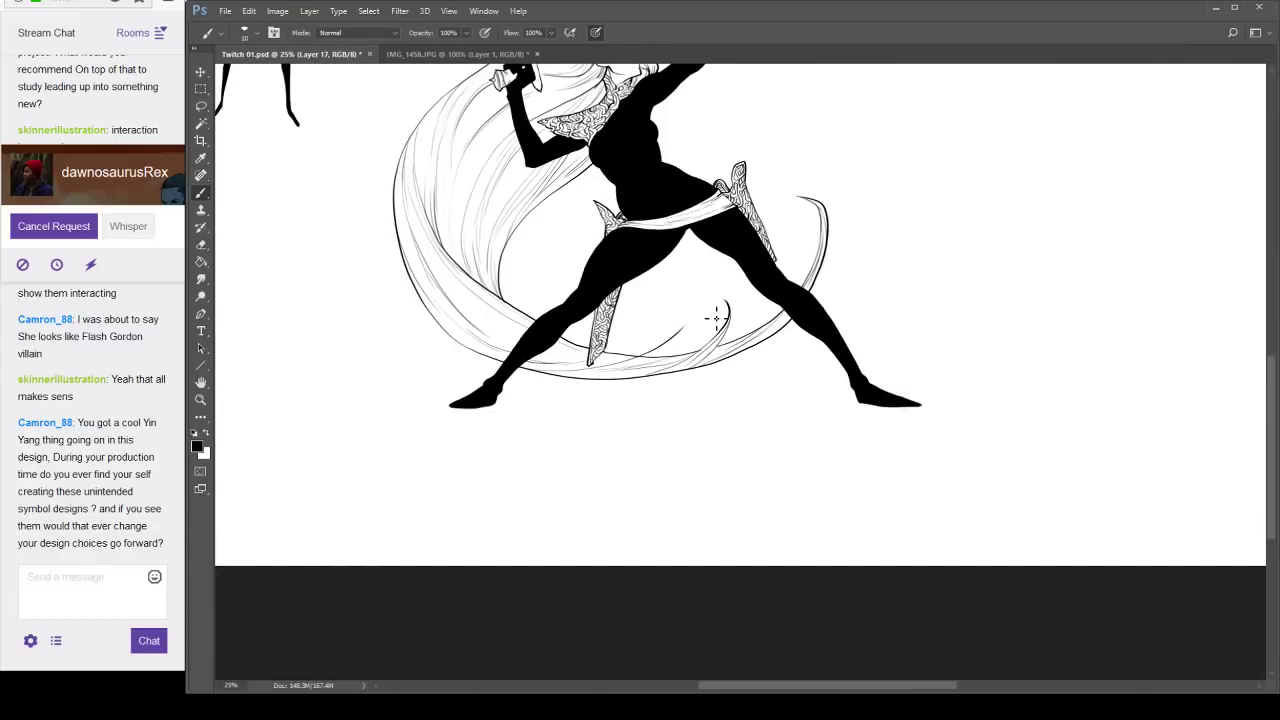
drag(757, 273, 739, 431)
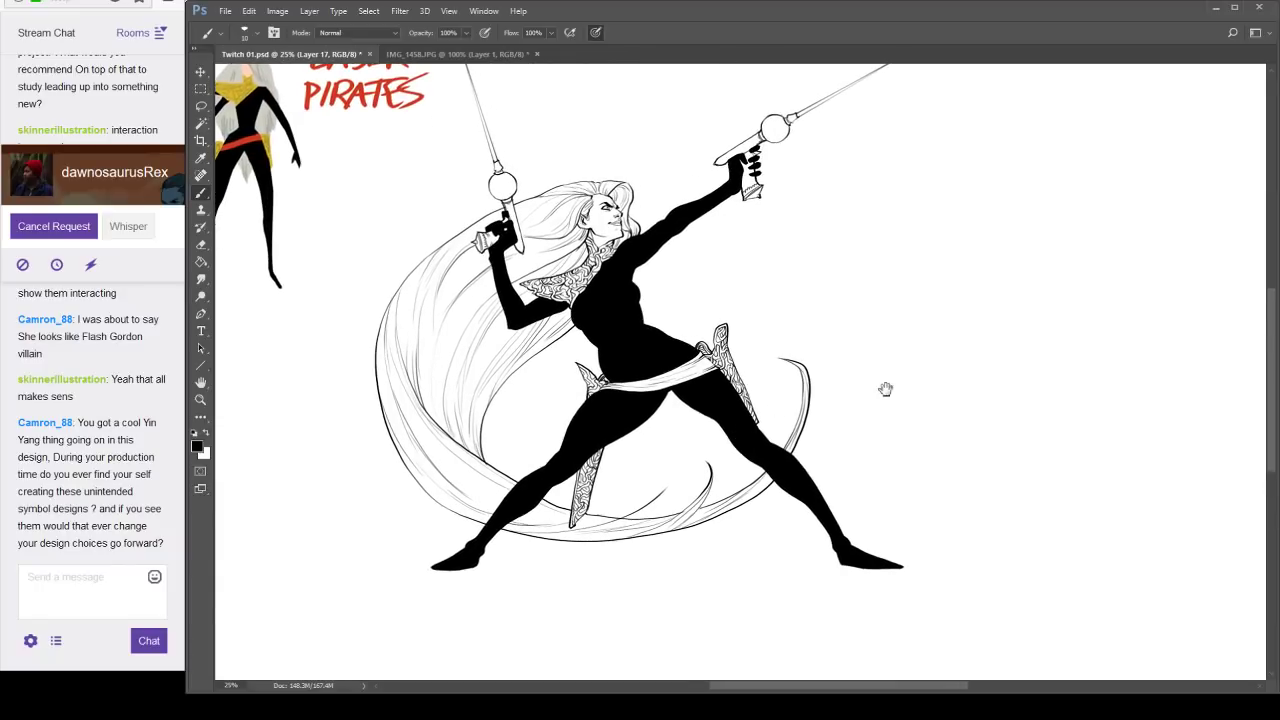
drag(914, 318, 877, 377)
drag(914, 418, 931, 397)
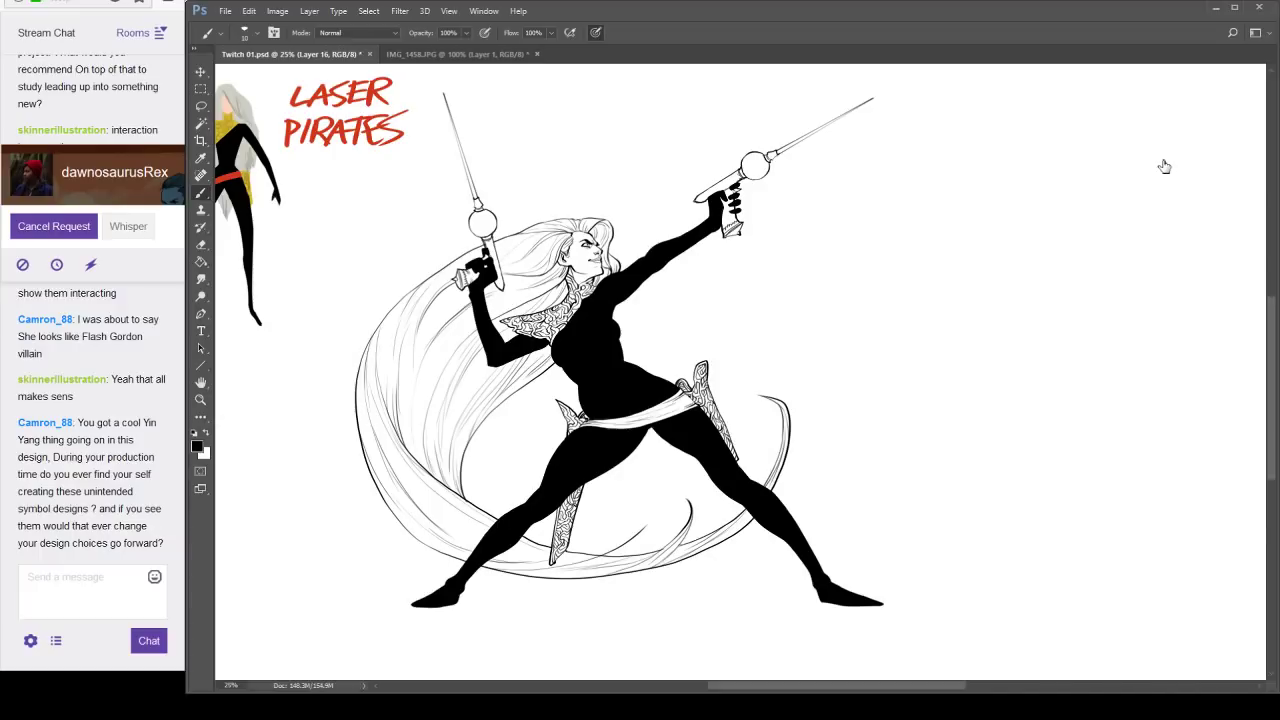
Examine the inked hair, collar, arms and holsters at 50% for areas that need more linework.
ctrl+click(512, 318)
ctrl+click(514, 310)
drag(573, 282, 791, 270)
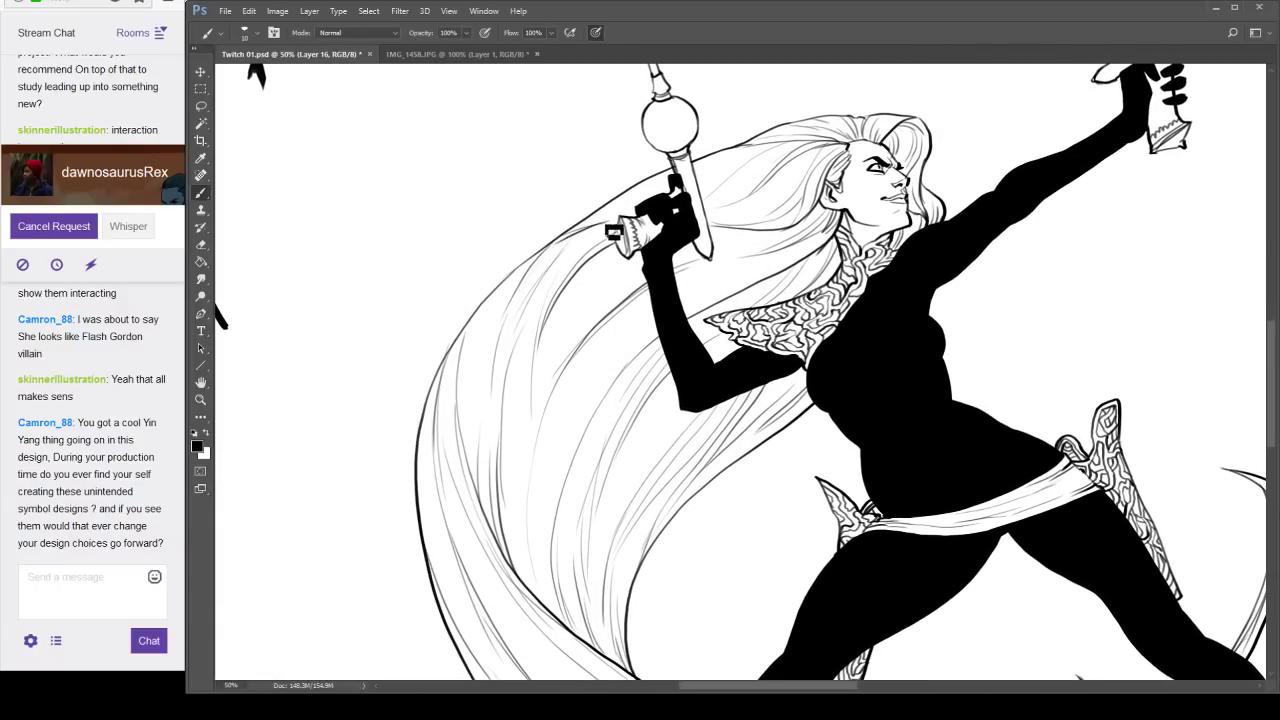
mouse_move(892, 430)
mouse_down()
mouse_move(828, 292)
mouse_move(761, 412)
mouse_up()
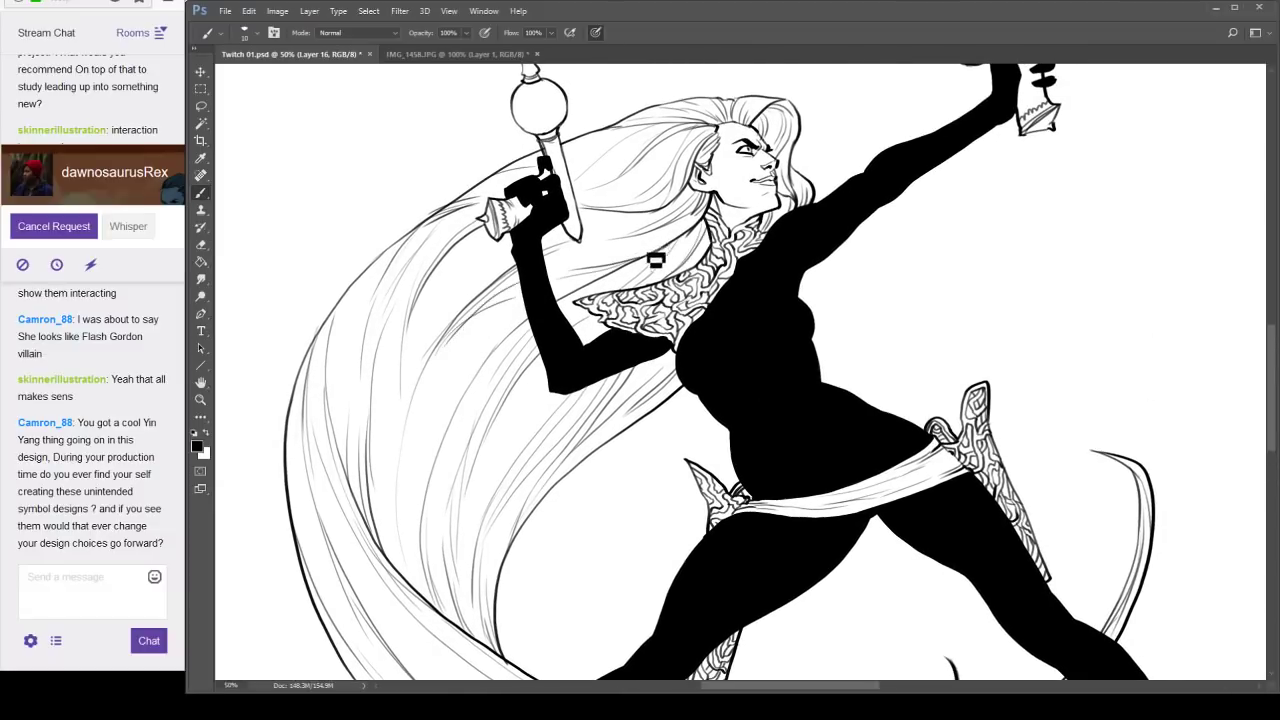
drag(974, 347, 857, 263)
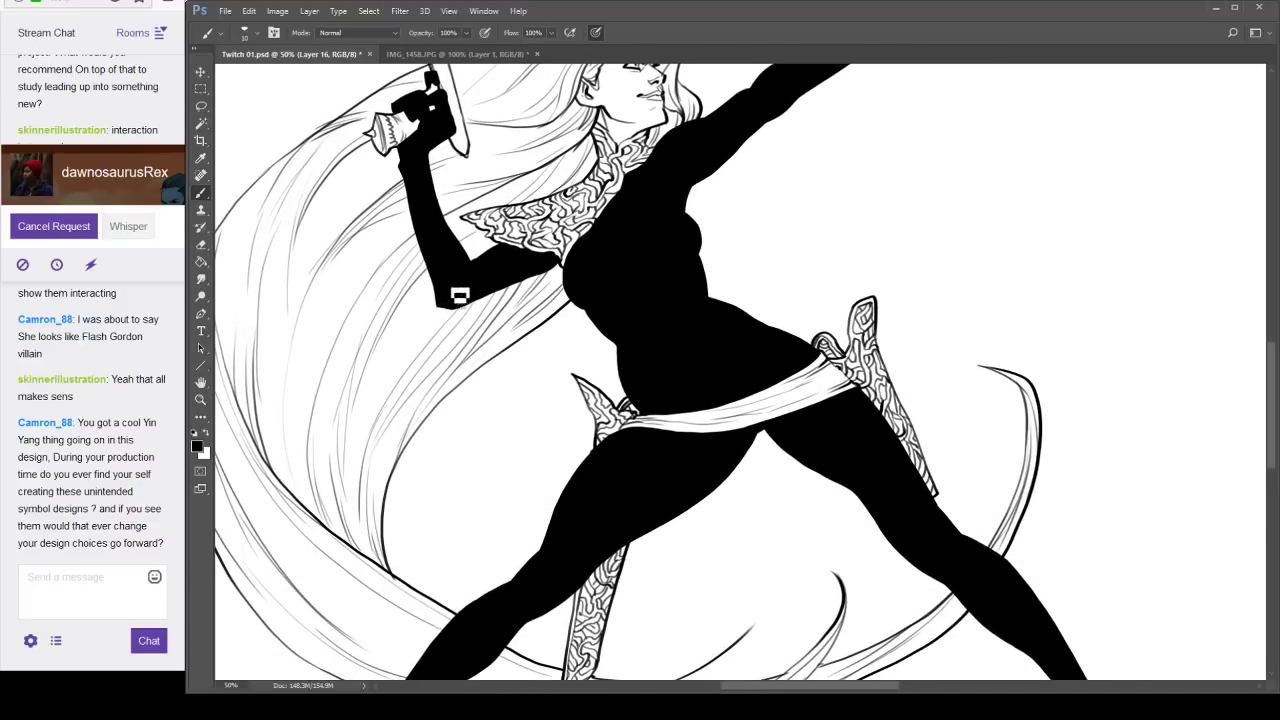
drag(555, 342, 660, 356)
drag(436, 505, 405, 420)
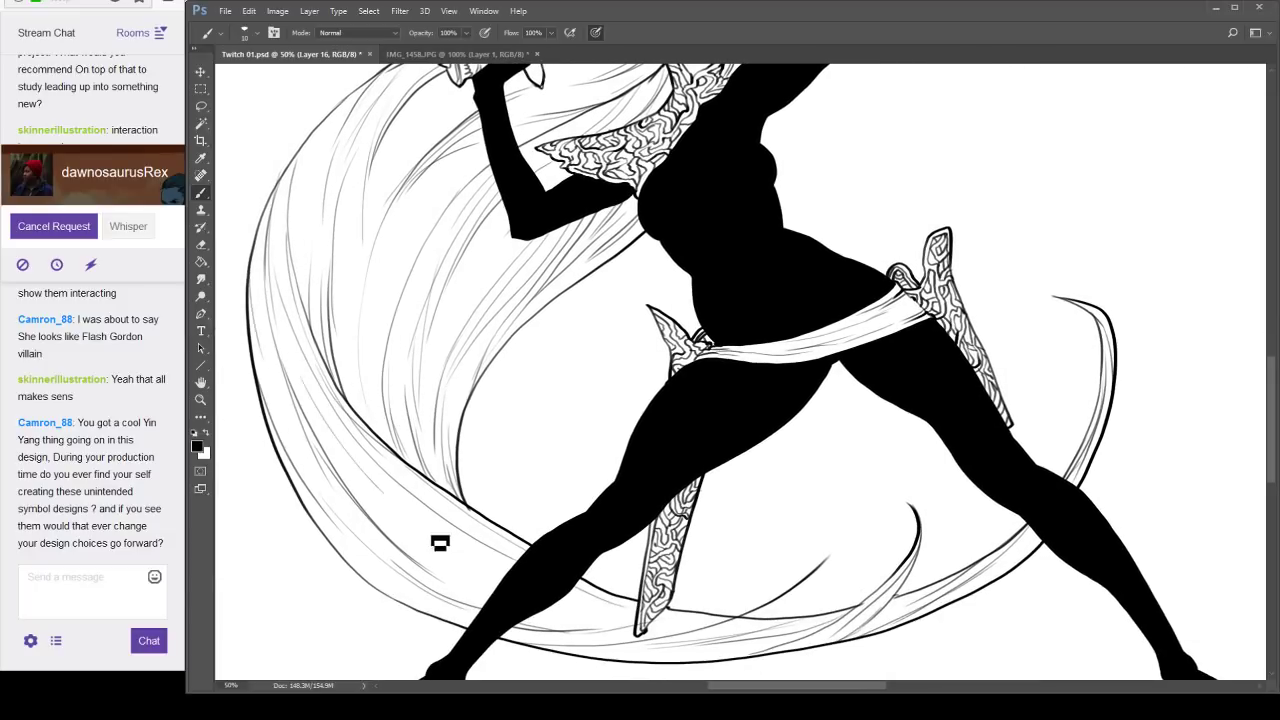
drag(643, 295, 673, 400)
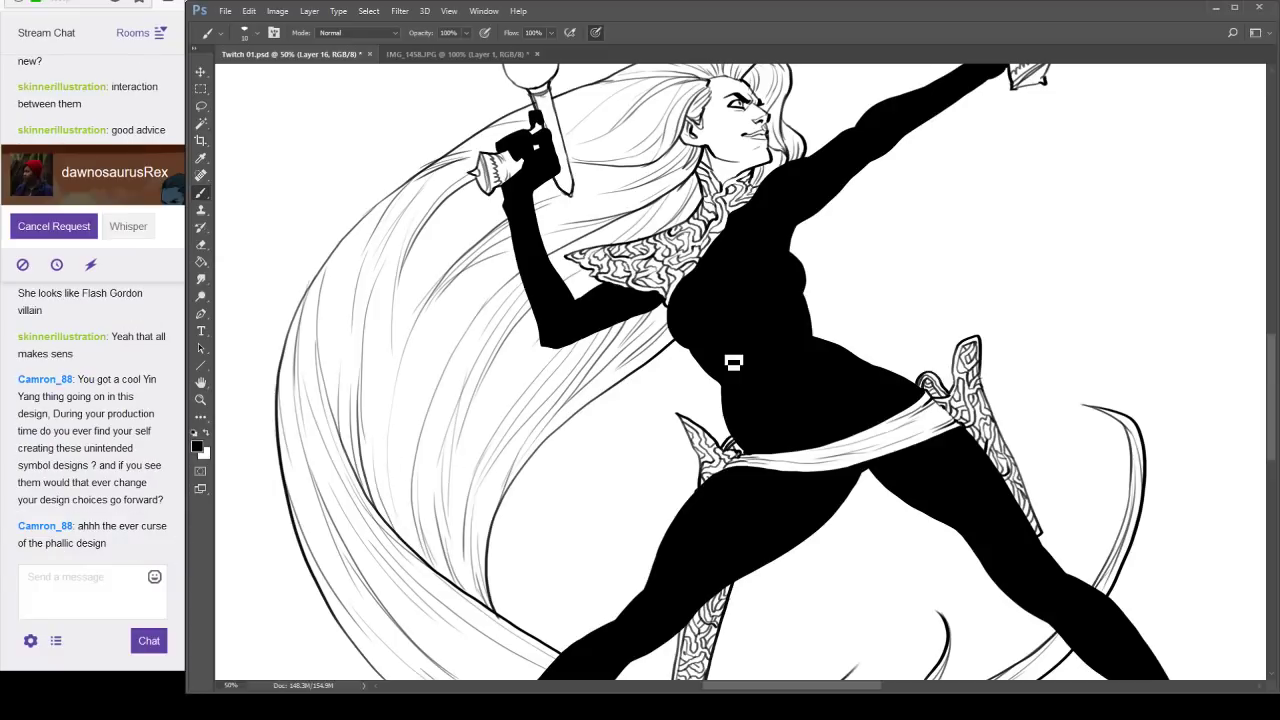
drag(928, 299, 900, 344)
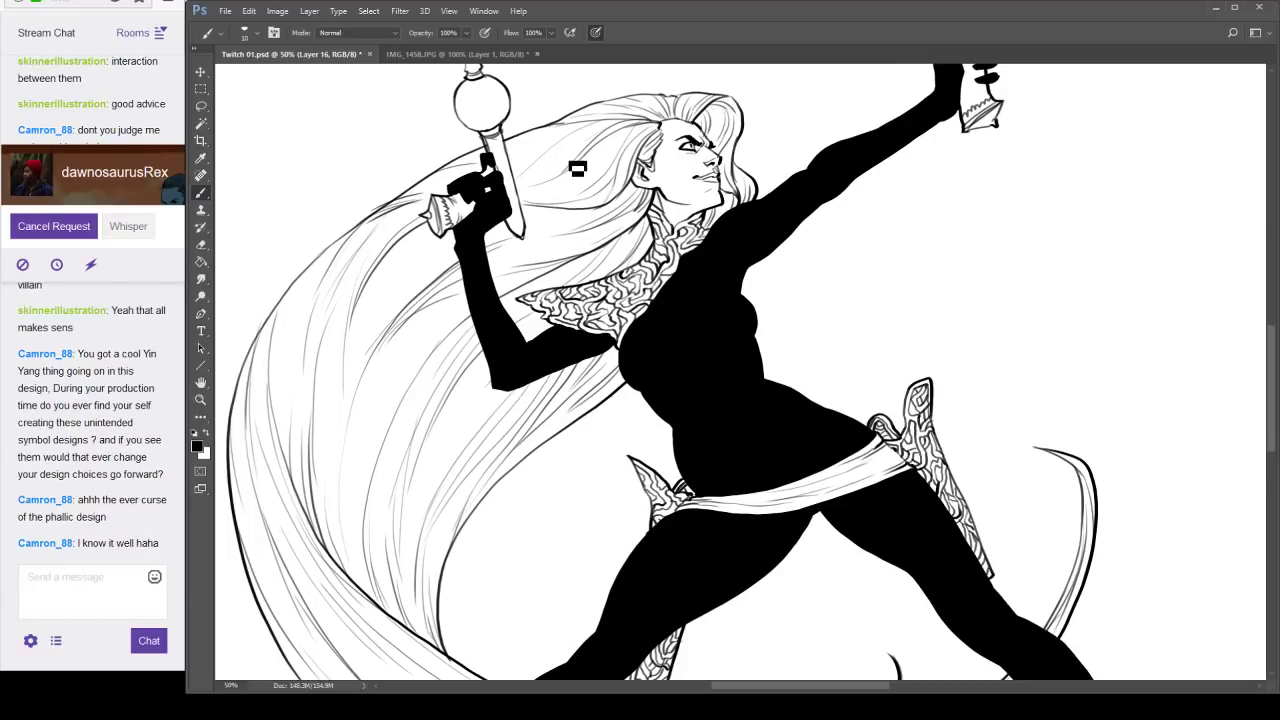
scroll(860, 545, down, 5)
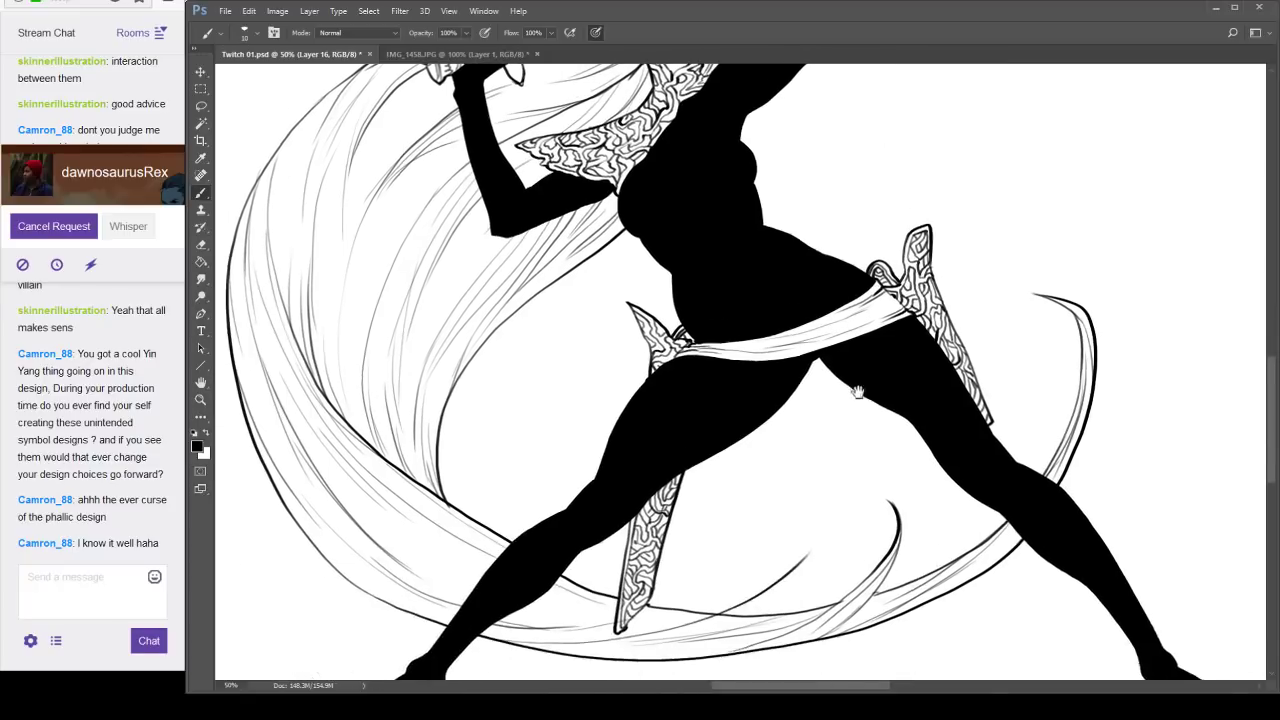
Ink extra curved strands inside the upturned tip of the hair sweep behind the far thigh.
drag(1007, 335, 883, 540)
drag(953, 489, 927, 366)
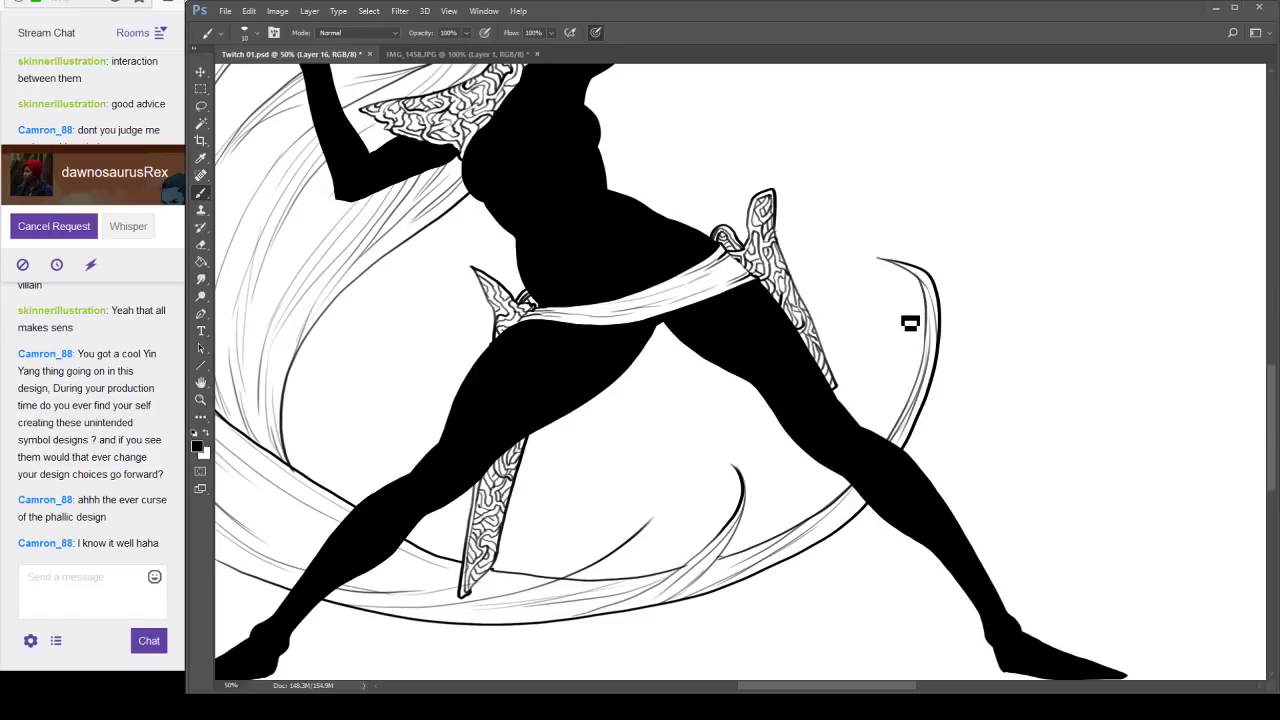
mouse_move(897, 298)
mouse_down()
mouse_move(916, 420)
mouse_move(995, 304)
mouse_up()
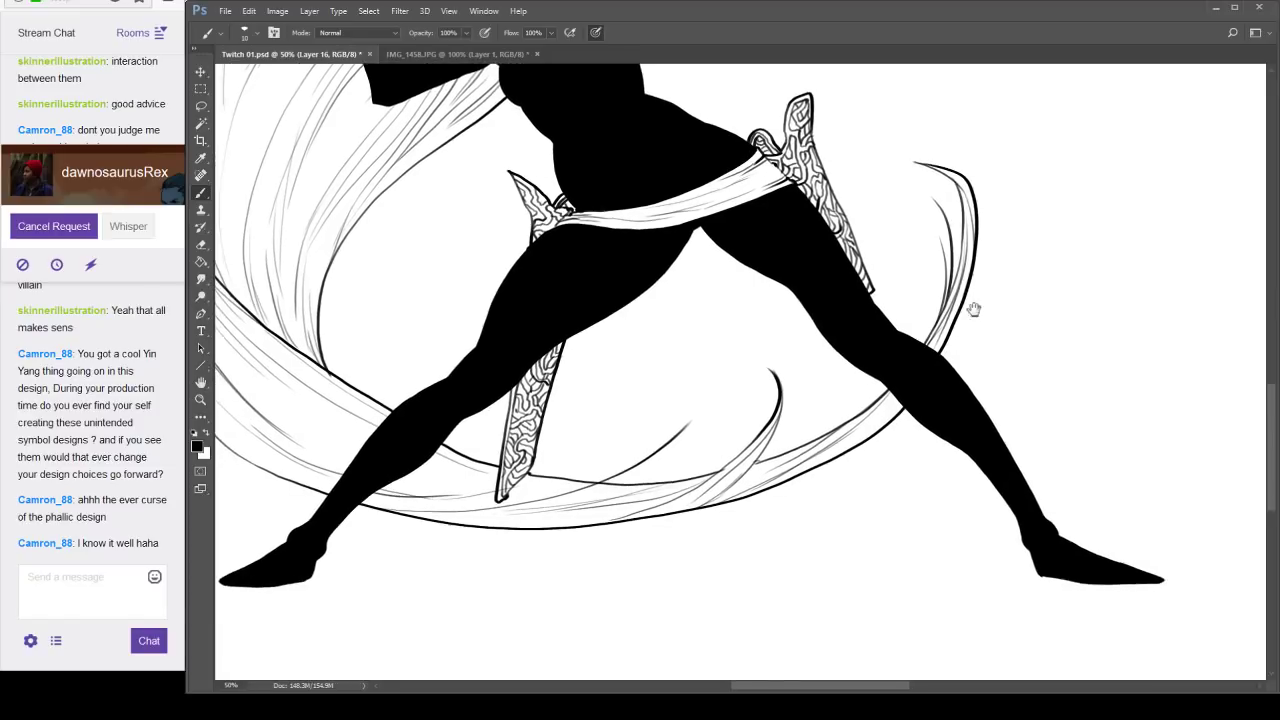
drag(890, 378, 1059, 523)
drag(749, 400, 716, 378)
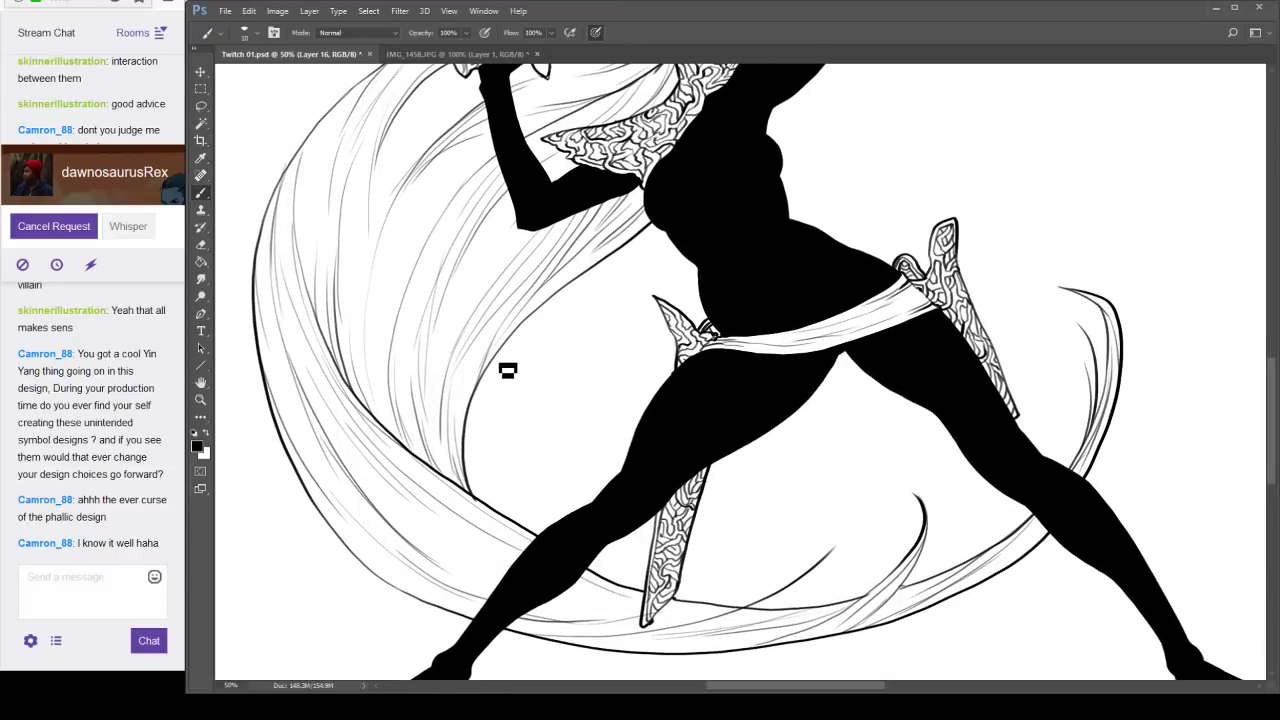
Check the complete linework beside the colored reference figure at reduced zoom and save the document.
scroll(510, 460, up, 4)
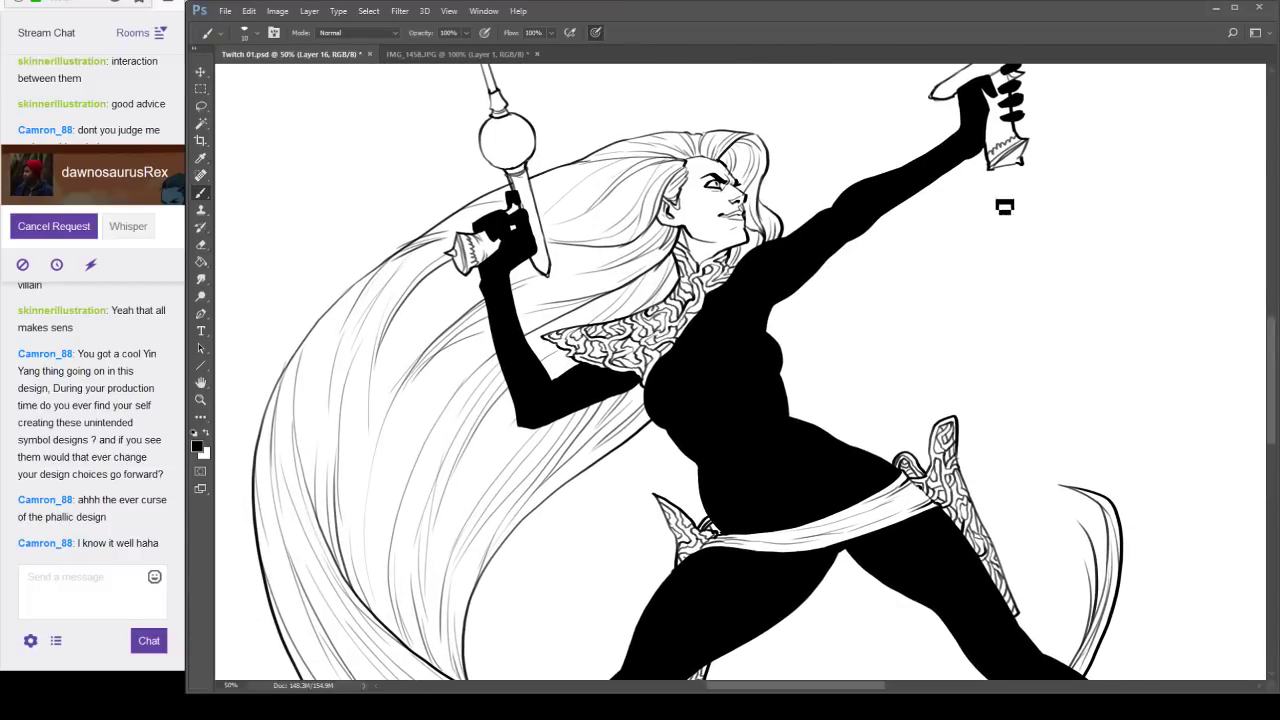
scroll(828, 250, down, 1)
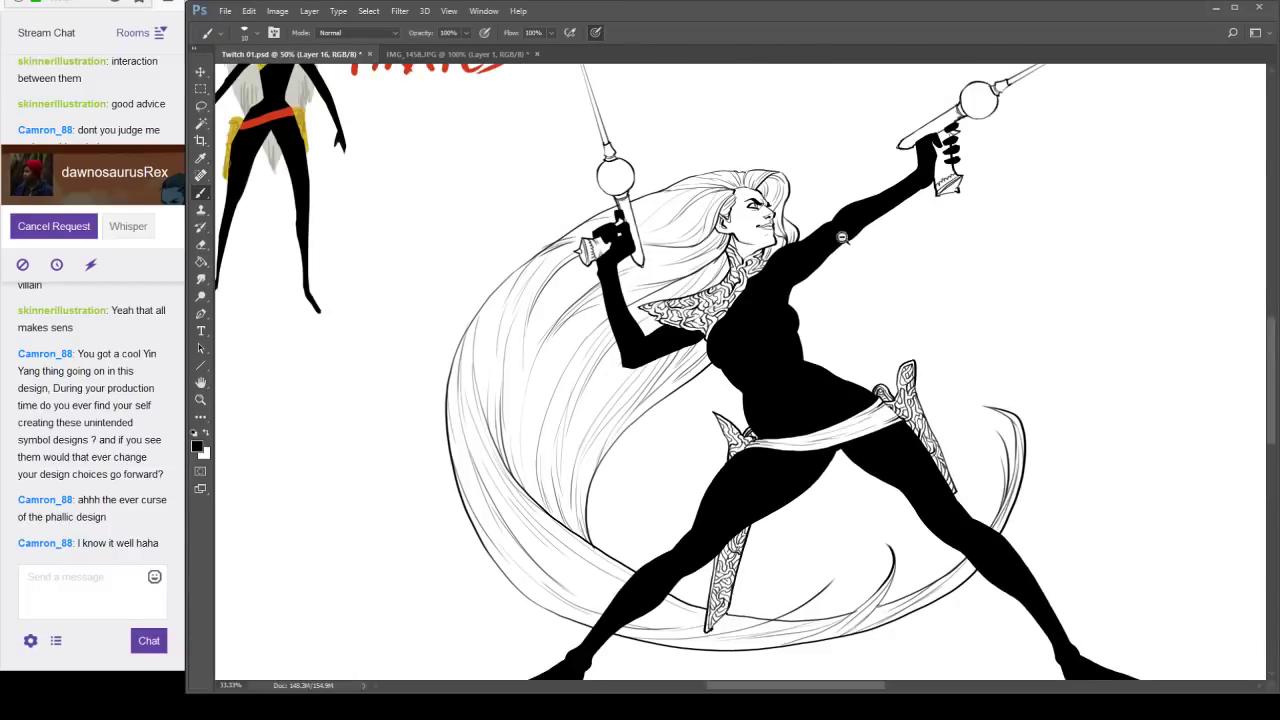
scroll(842, 237, down, 2)
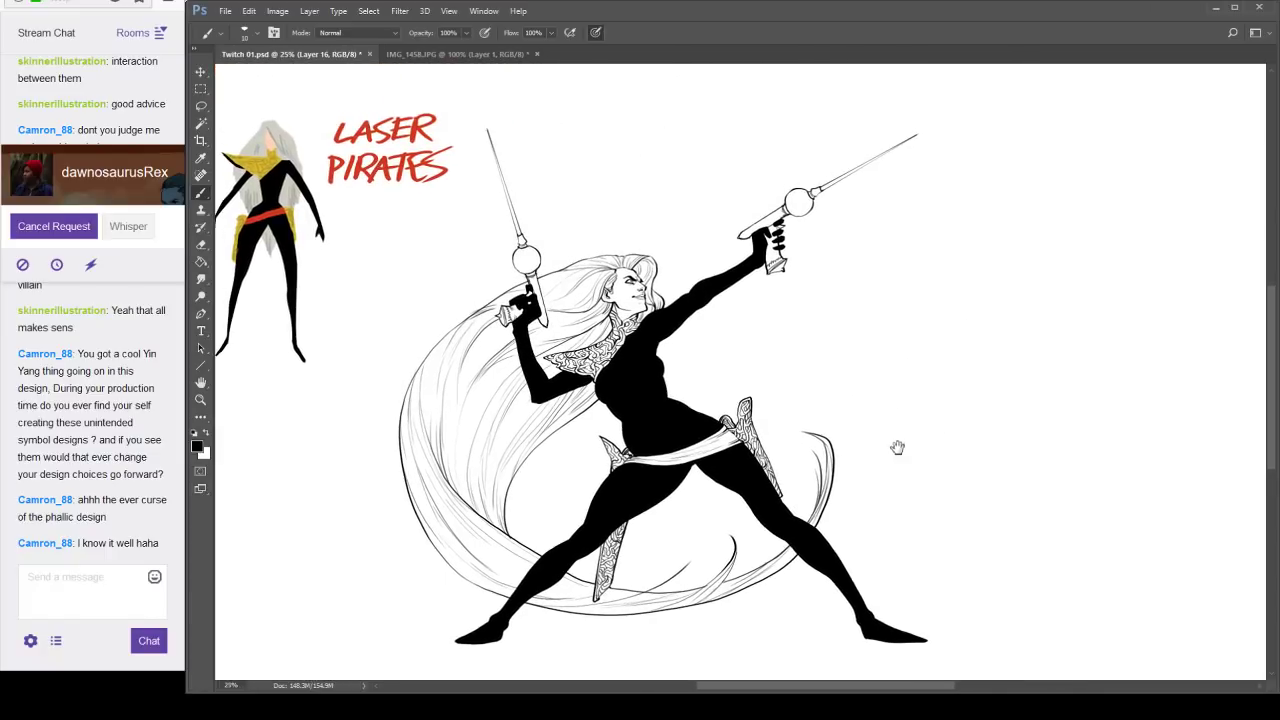
scroll(914, 429, down, 1)
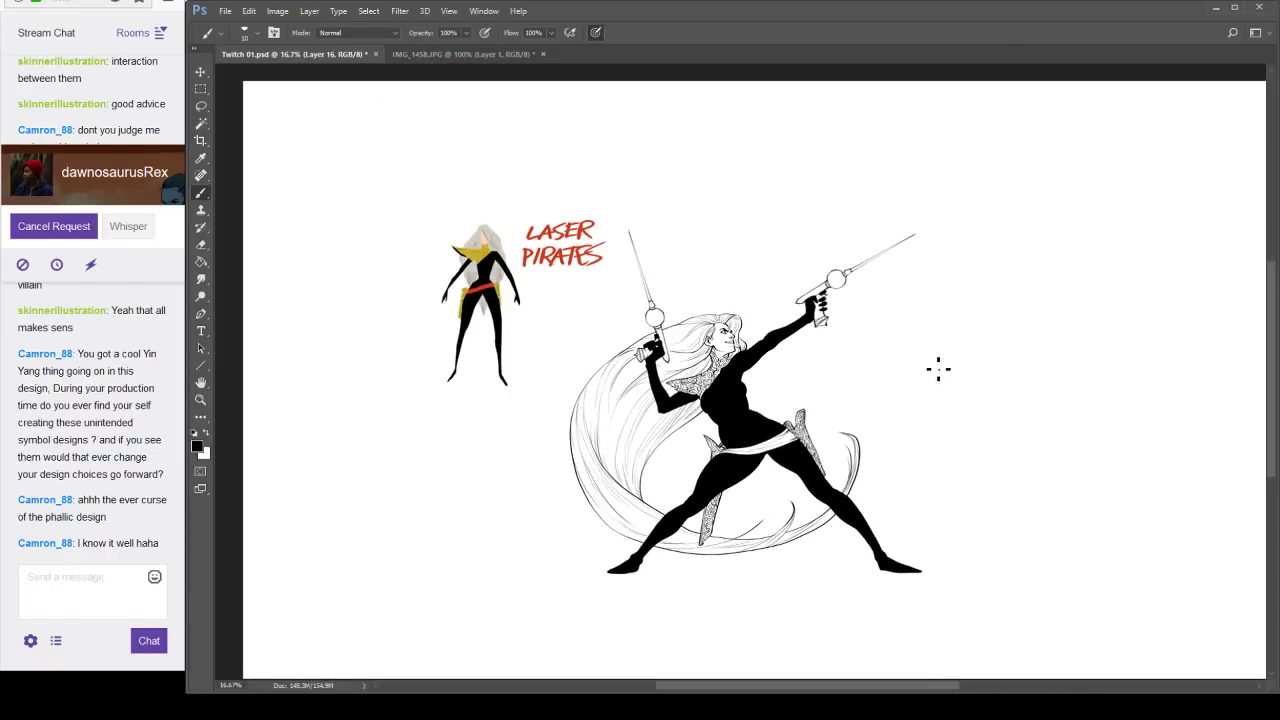
scroll(872, 478, up, 2)
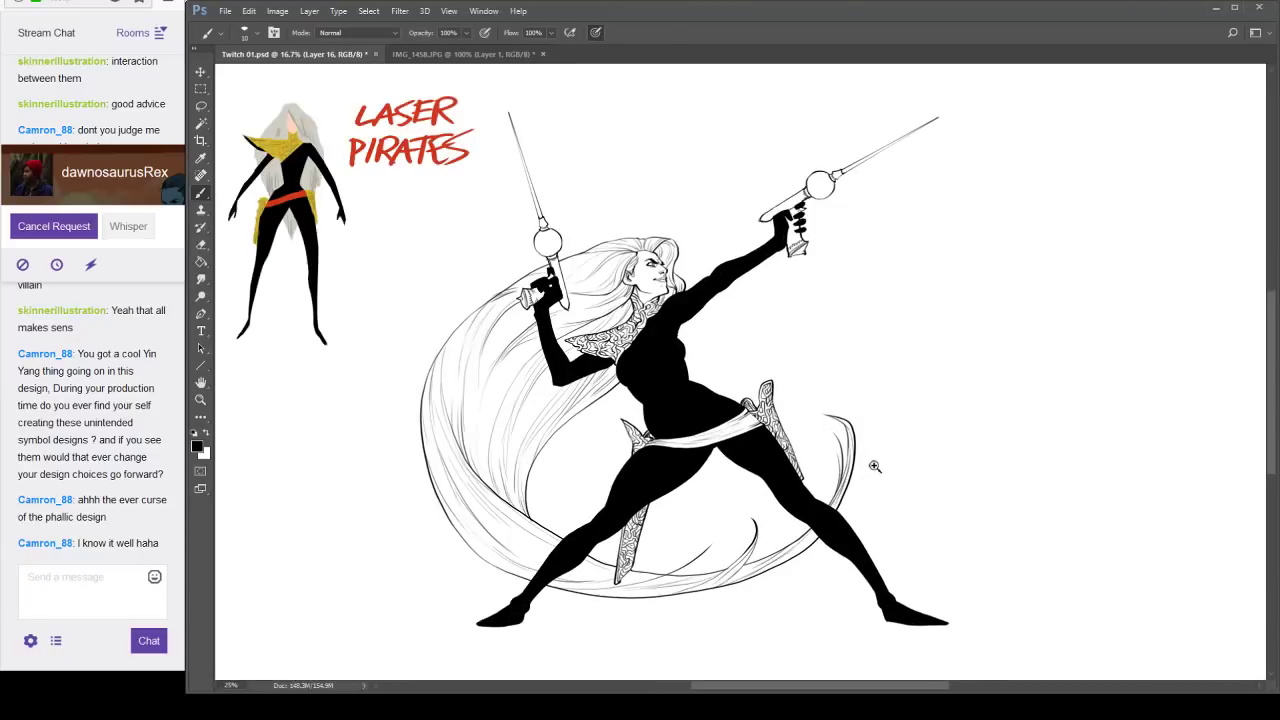
scroll(905, 407, down, 2)
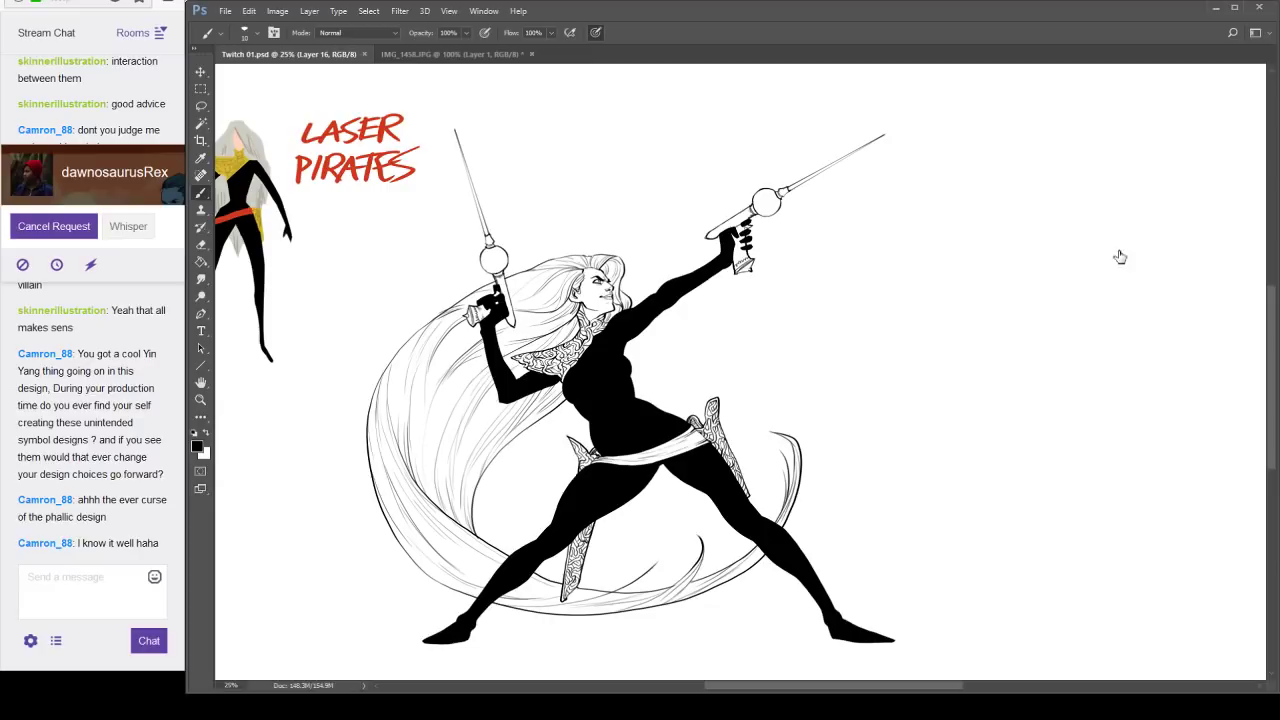
Hide the red title lettering and colored reference figure, and switch to the Magic Wand tool.
click(1112, 290)
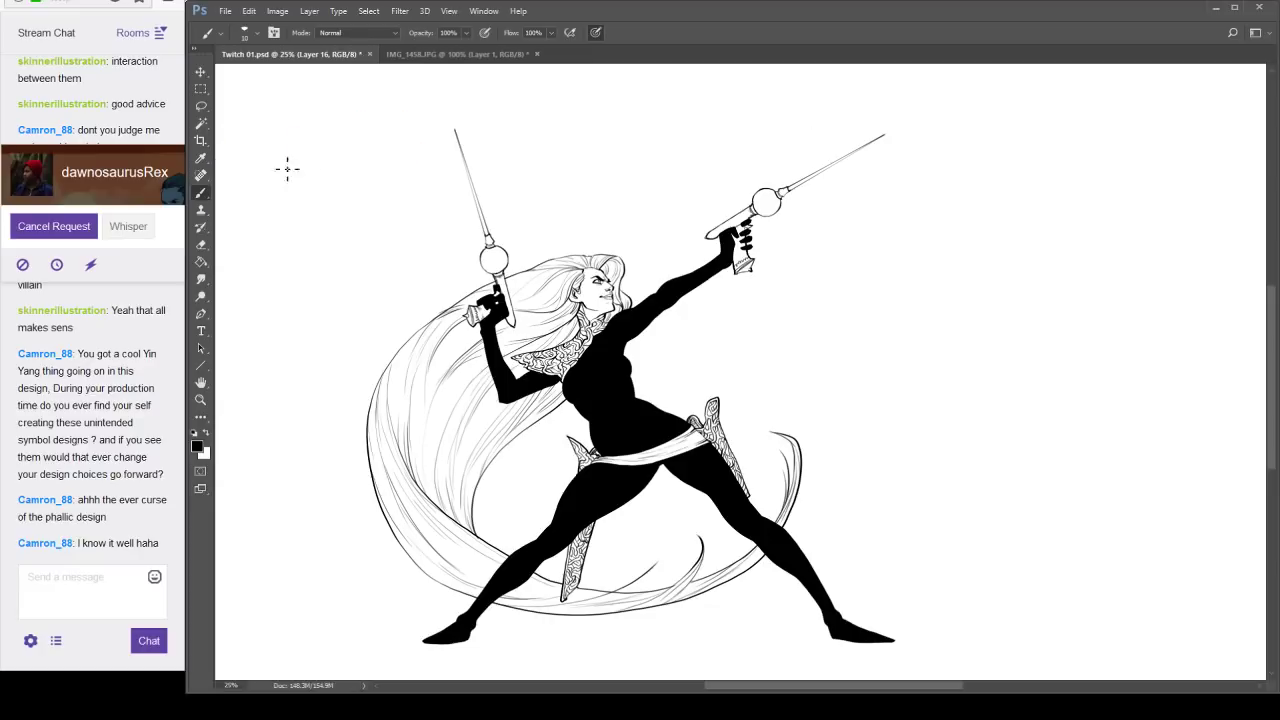
click(201, 122)
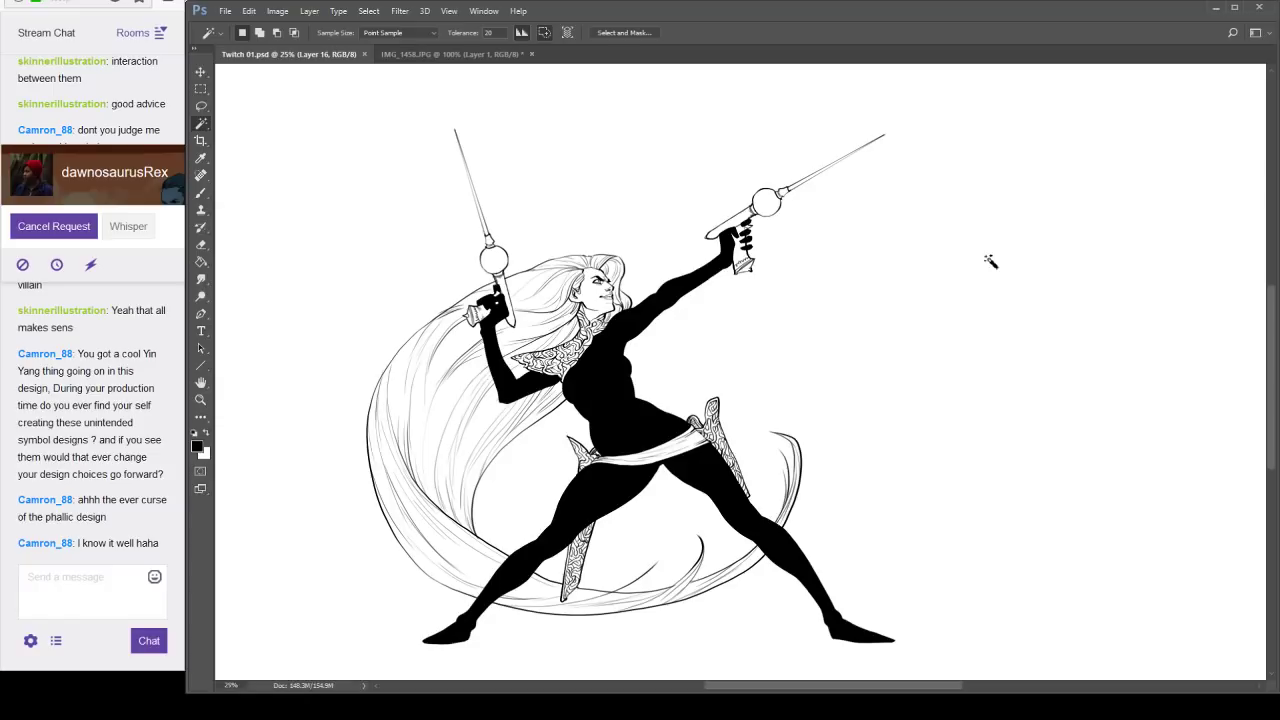
Select the figure's whole silhouette with the Magic Wand, fill it with flat grey on a new layer, and deselect.
click(922, 280)
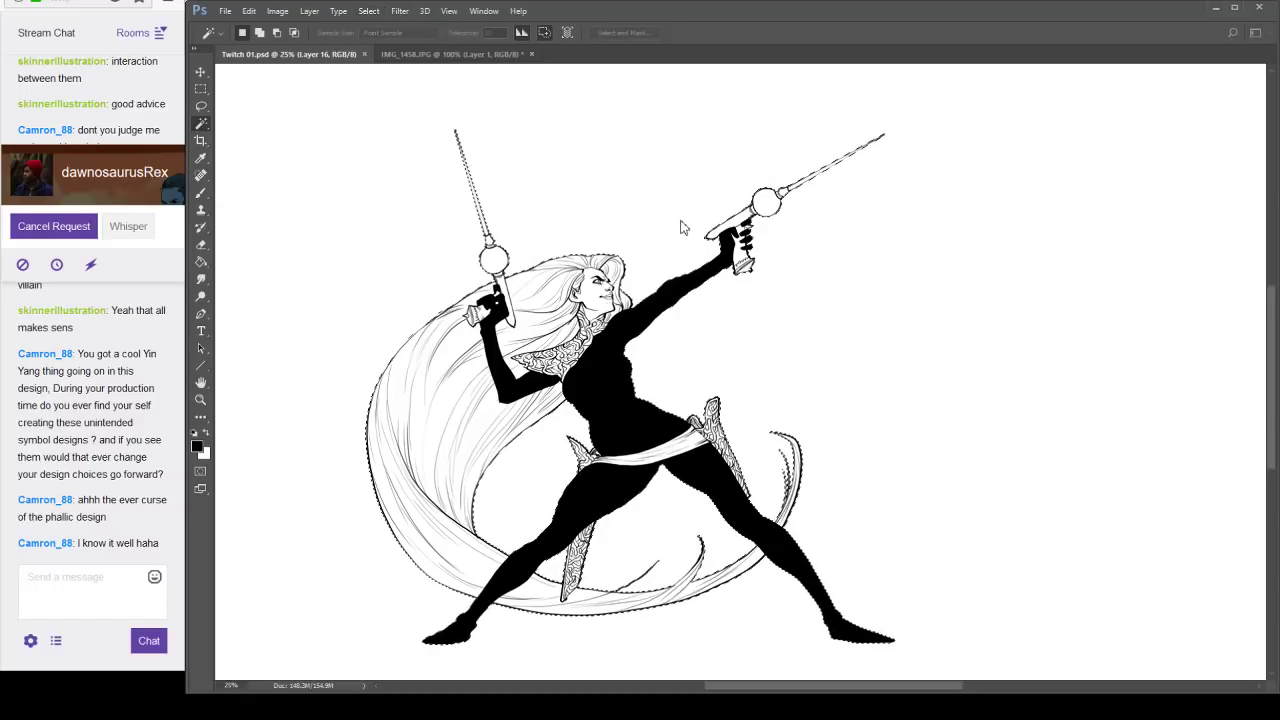
click(709, 207)
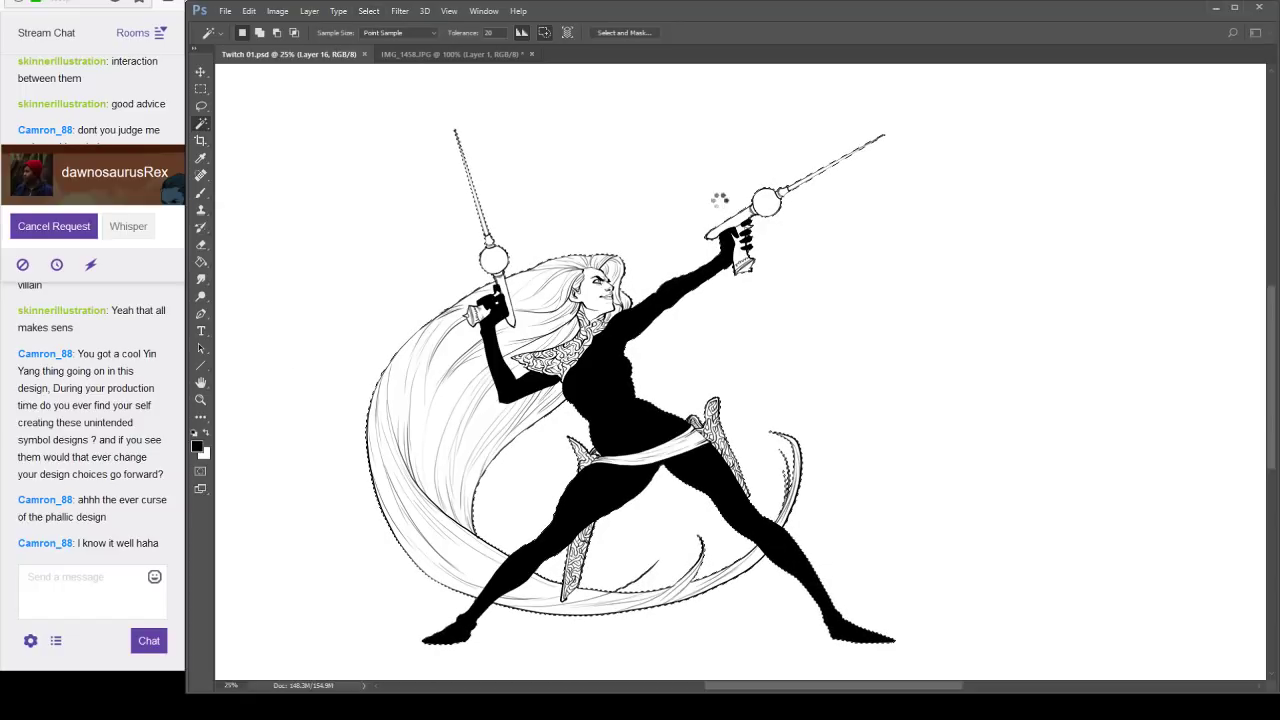
click(1180, 199)
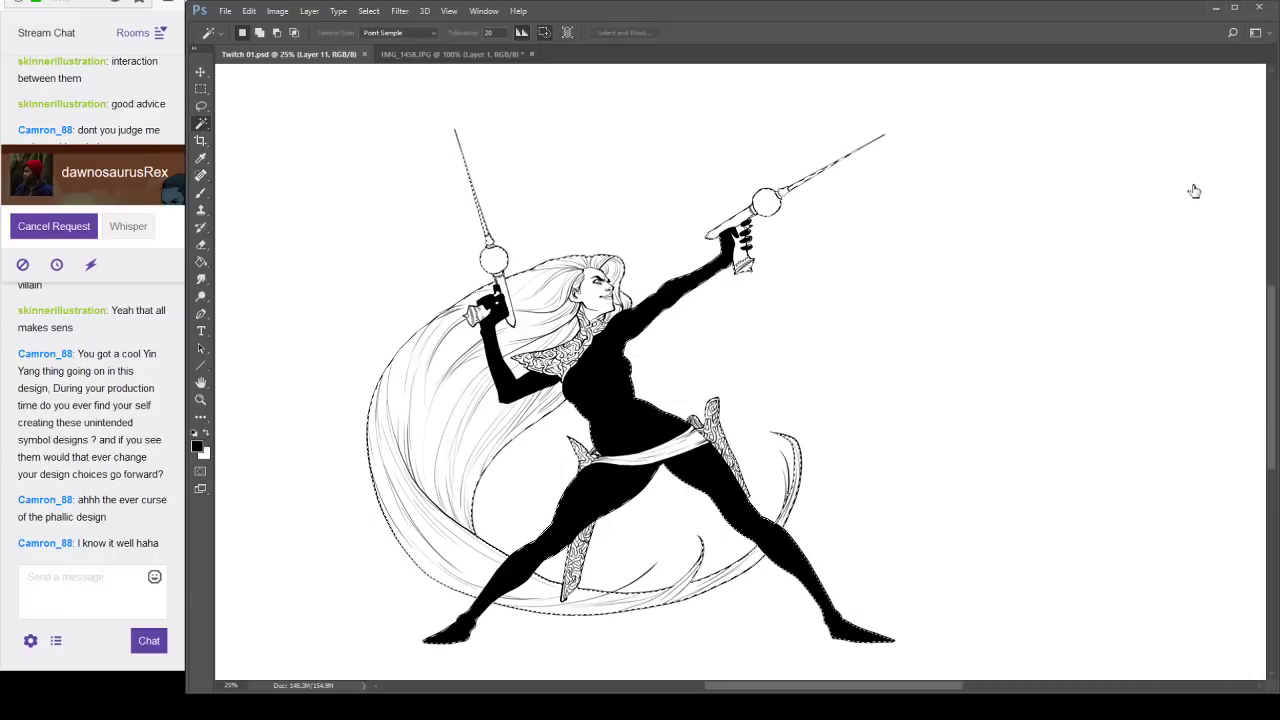
key(i)
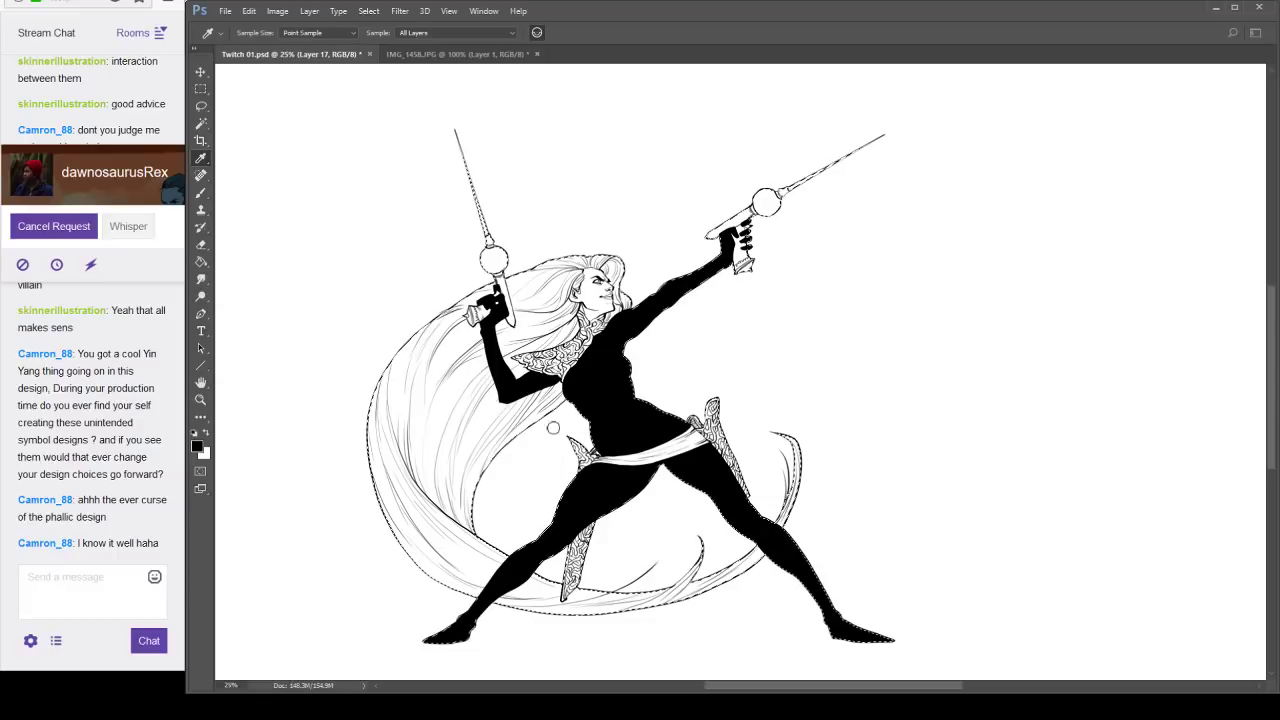
key(g)
click(643, 343)
key(ctrl+d)
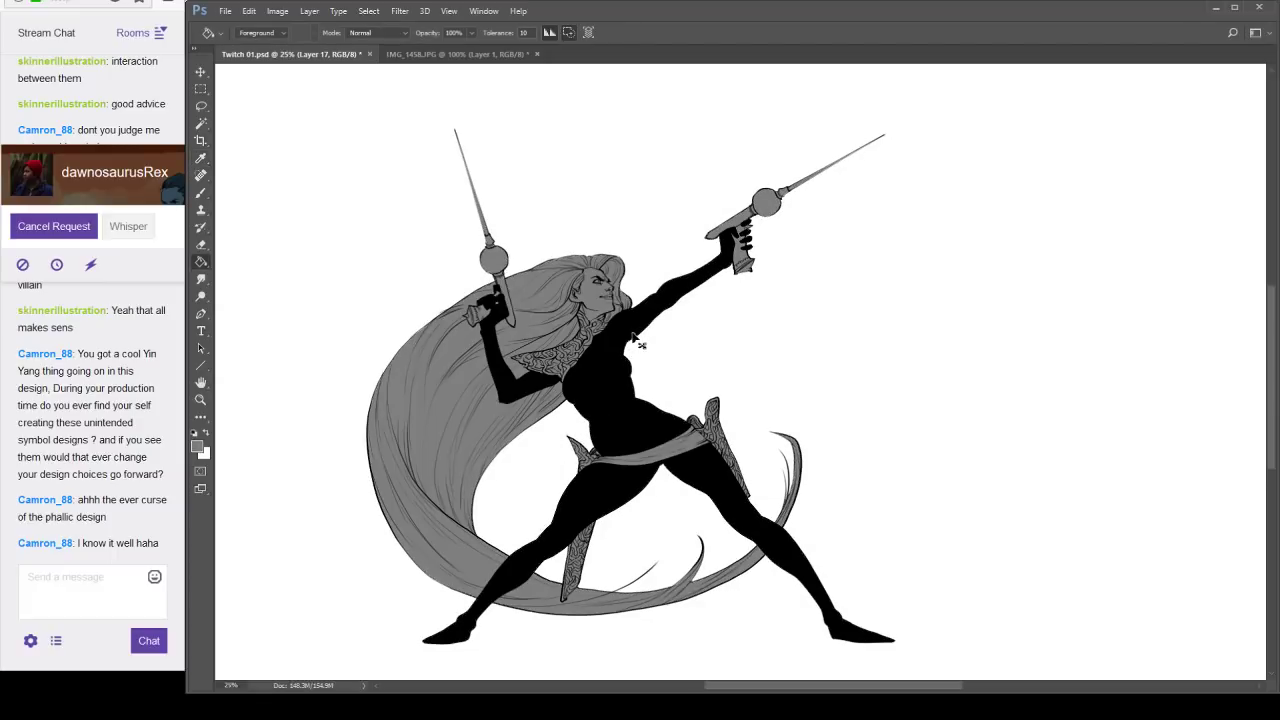
Switch to the Brush tool and show the annotated brush-preset image on Layer 7.
key(b)
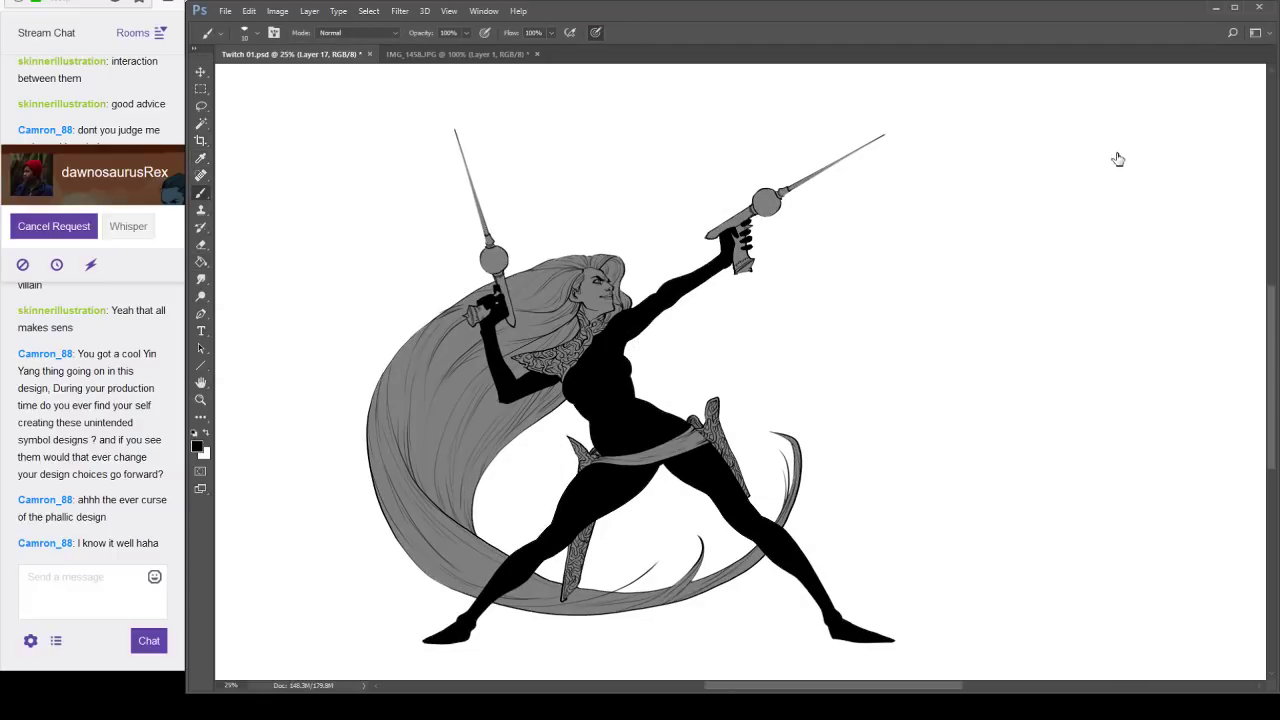
click(1118, 158)
click(1121, 158)
click(1110, 159)
click(1183, 155)
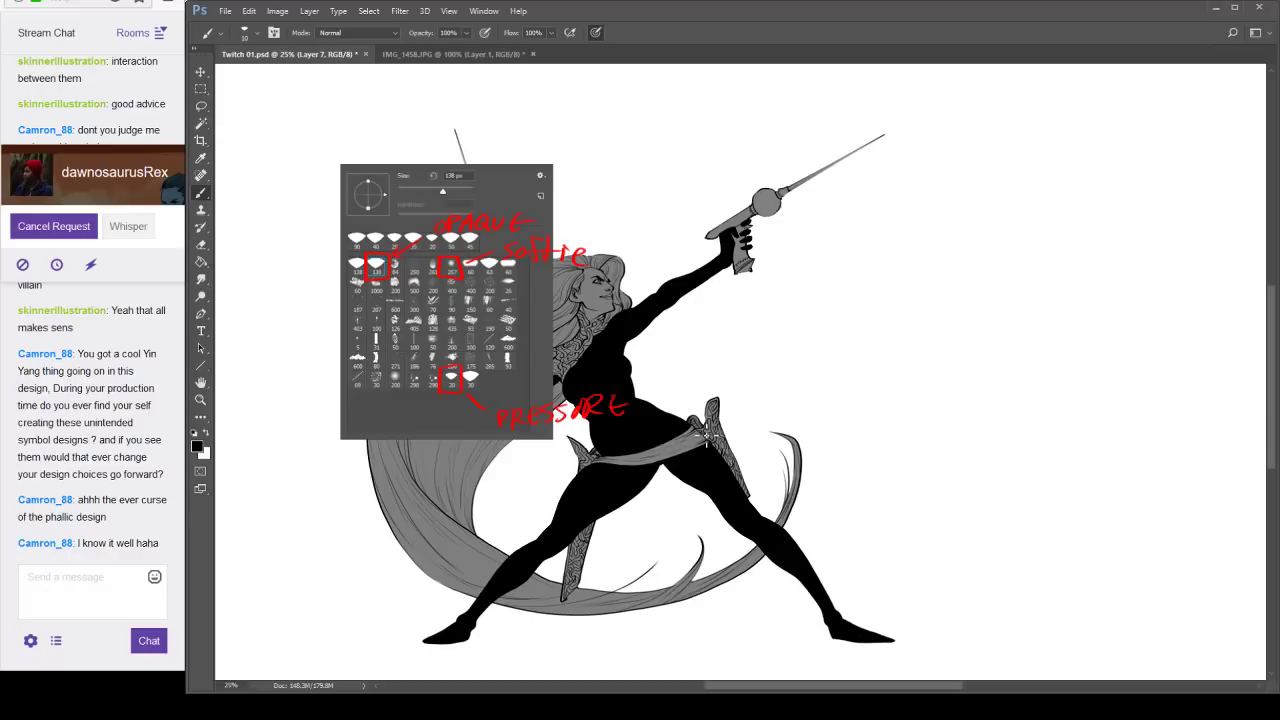
Reposition the annotated brush-preset image over the figure's hair, viewing it at 50%.
mouse_move(505, 326)
mouse_down()
mouse_move(668, 268)
mouse_move(777, 388)
mouse_move(822, 376)
mouse_up()
key(ctrl+z)
key(ctrl+z)
mouse_move(572, 364)
mouse_down()
mouse_move(555, 472)
mouse_move(769, 388)
mouse_move(602, 400)
mouse_move(455, 367)
mouse_up()
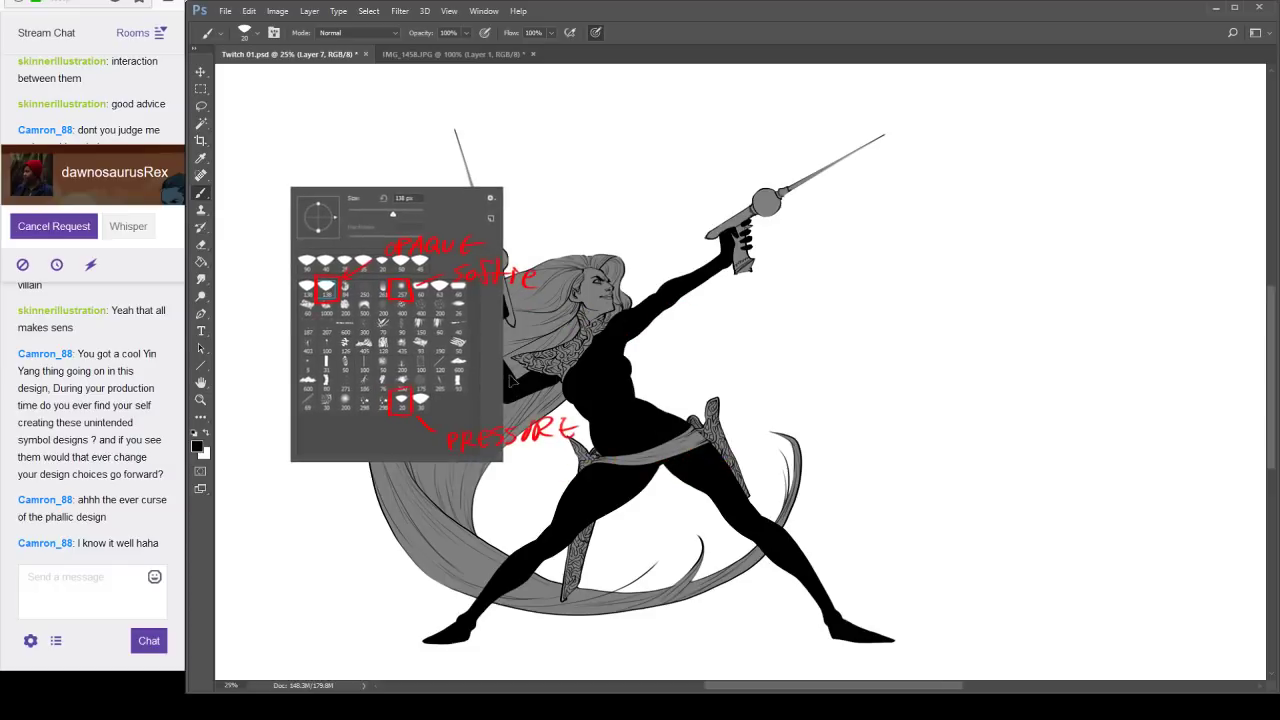
ctrl+click(445, 372)
drag(521, 308, 671, 370)
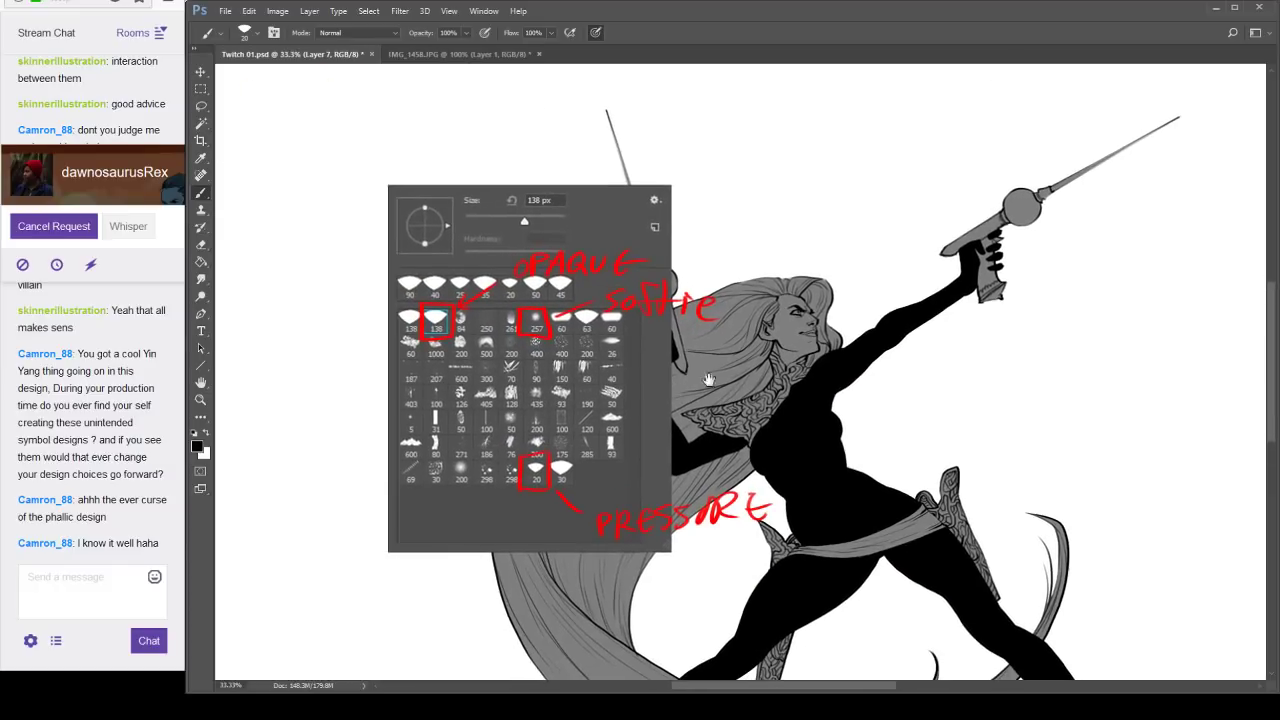
ctrl+click(743, 426)
key(ctrl+plus)
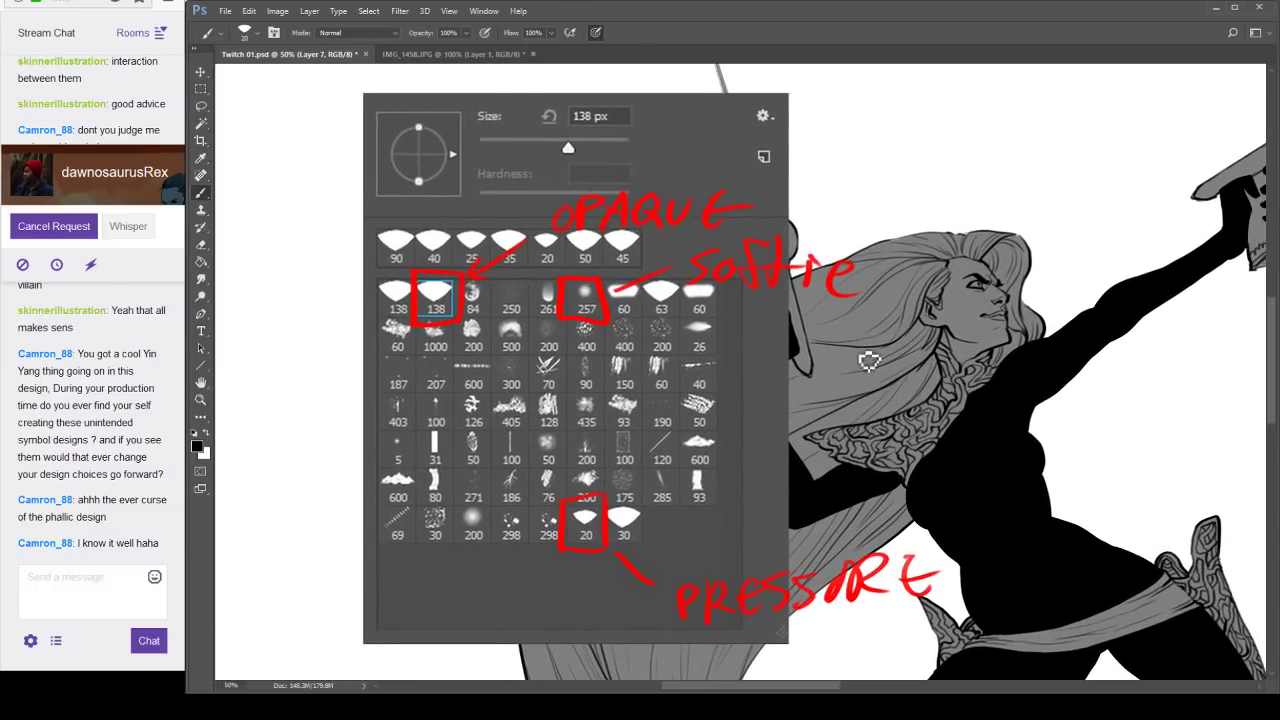
With a 60 px brush and the red sampled from the notes, write "95" across the middle of the brush-preset image.
key(])
key(])
key(])
alt+click(604, 278)
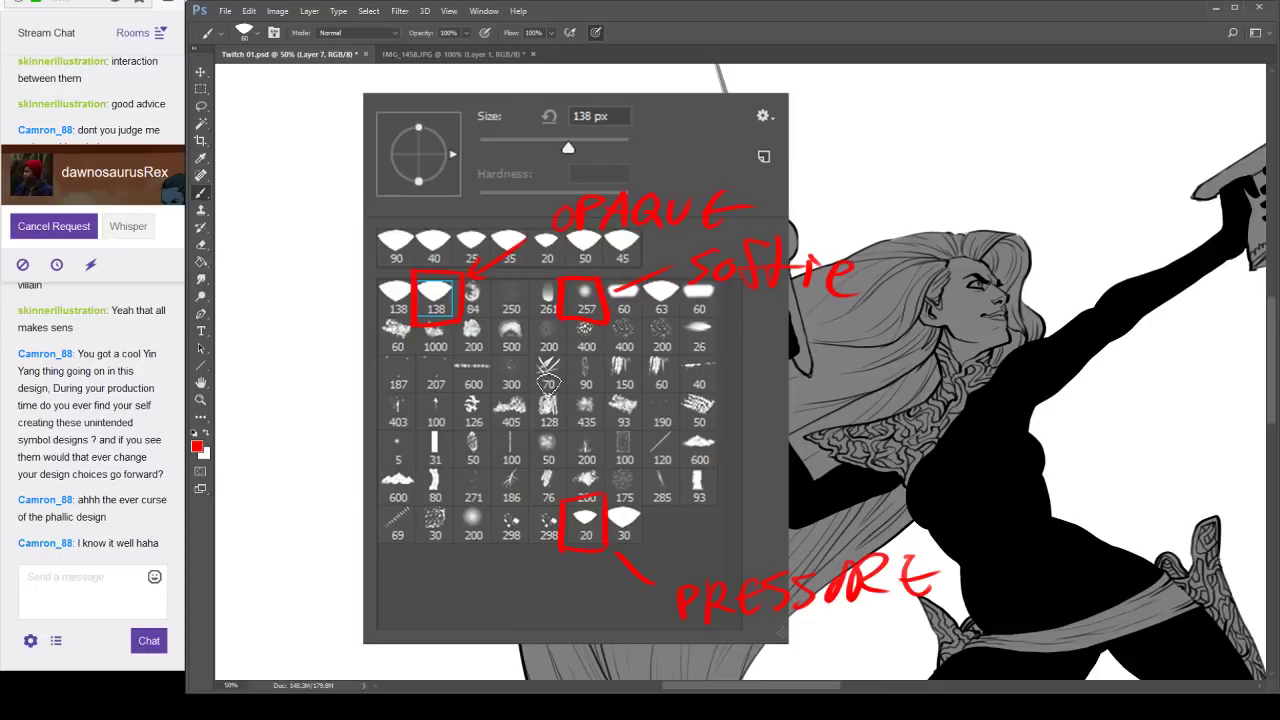
drag(564, 368, 548, 450)
mouse_move(630, 372)
mouse_down()
mouse_move(598, 384)
mouse_move(596, 445)
mouse_up()
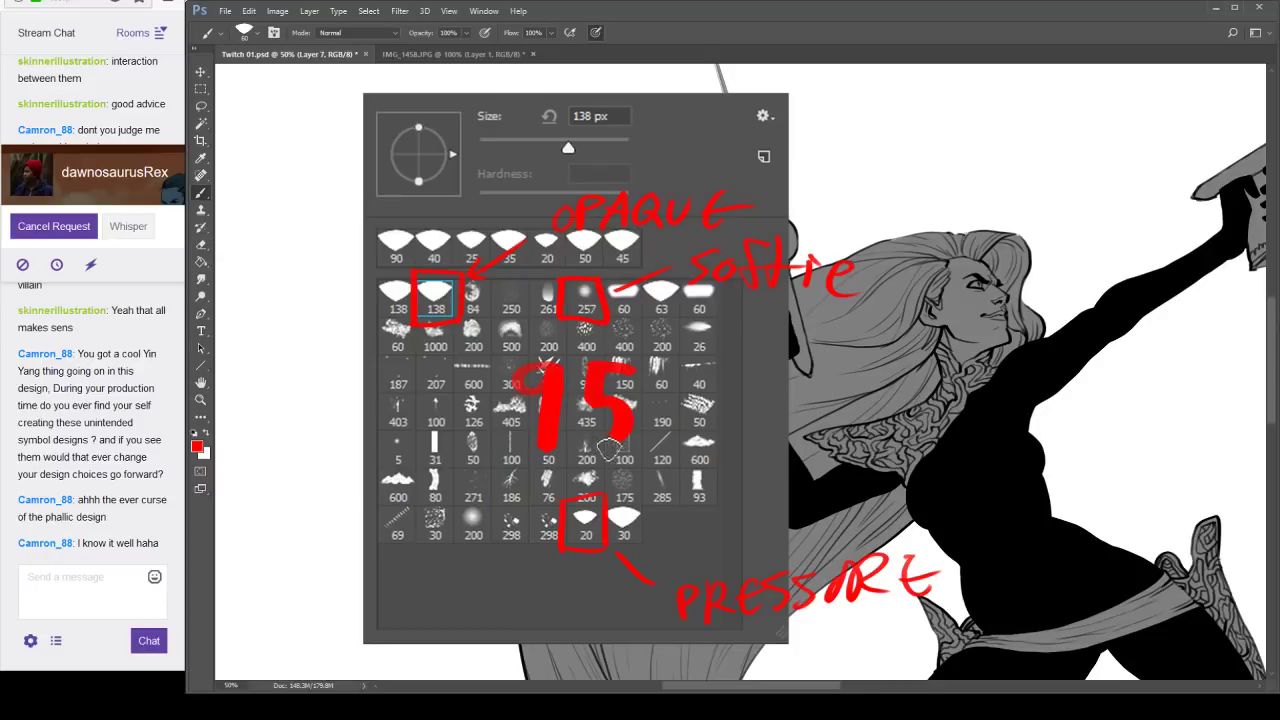
Circle the 20 px pressure brush in red and paint light and heavy demonstration strokes around the figure's head.
mouse_move(565, 492)
mouse_down()
mouse_move(599, 579)
mouse_move(578, 490)
mouse_up()
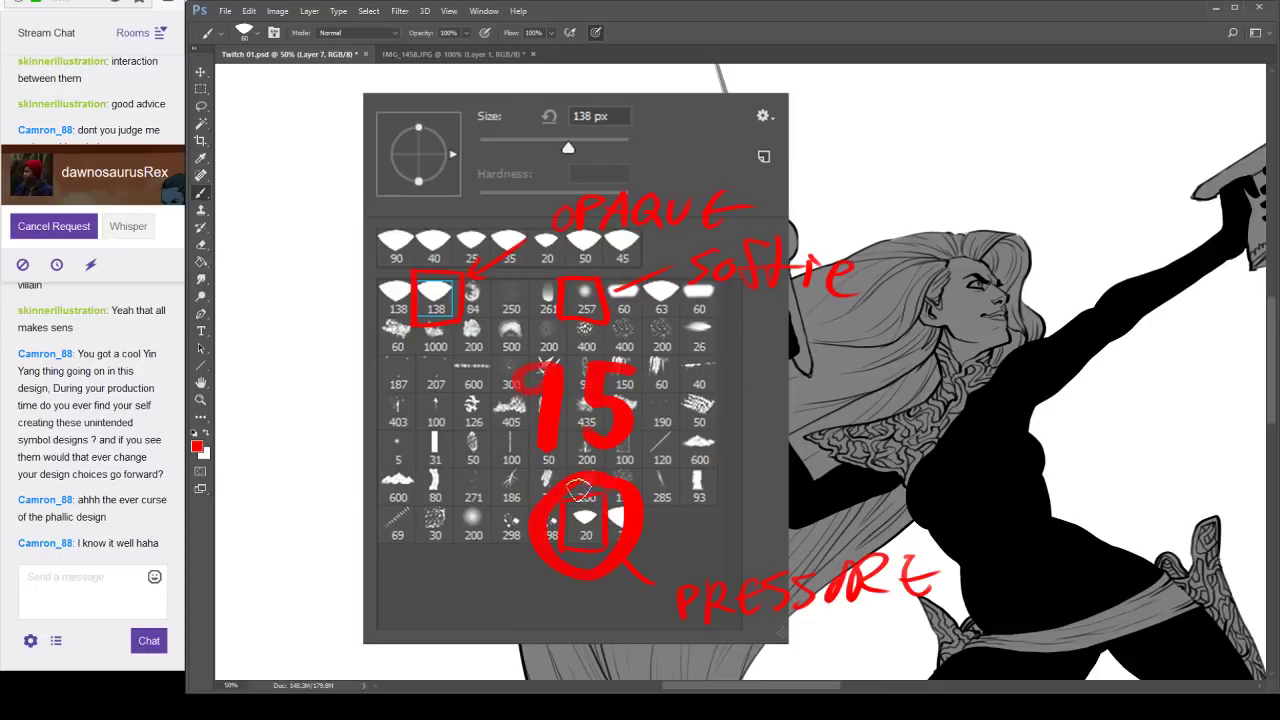
mouse_move(800, 478)
mouse_down()
mouse_move(895, 488)
mouse_move(822, 528)
mouse_move(901, 323)
mouse_move(880, 181)
mouse_move(917, 214)
mouse_move(953, 133)
mouse_move(1048, 122)
mouse_move(993, 180)
mouse_move(972, 238)
mouse_move(1024, 126)
mouse_move(1056, 258)
mouse_move(1038, 355)
mouse_up()
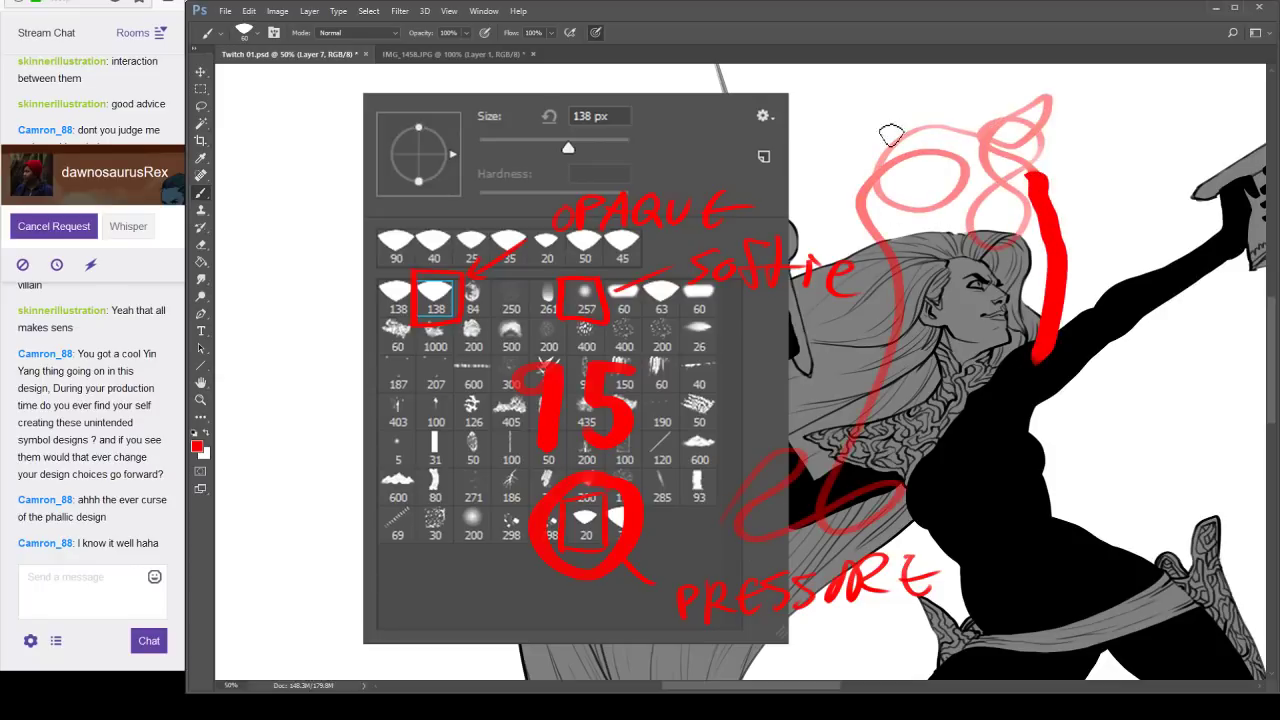
mouse_move(890, 135)
mouse_down()
mouse_move(925, 132)
mouse_move(890, 127)
mouse_move(847, 222)
mouse_move(970, 242)
mouse_up()
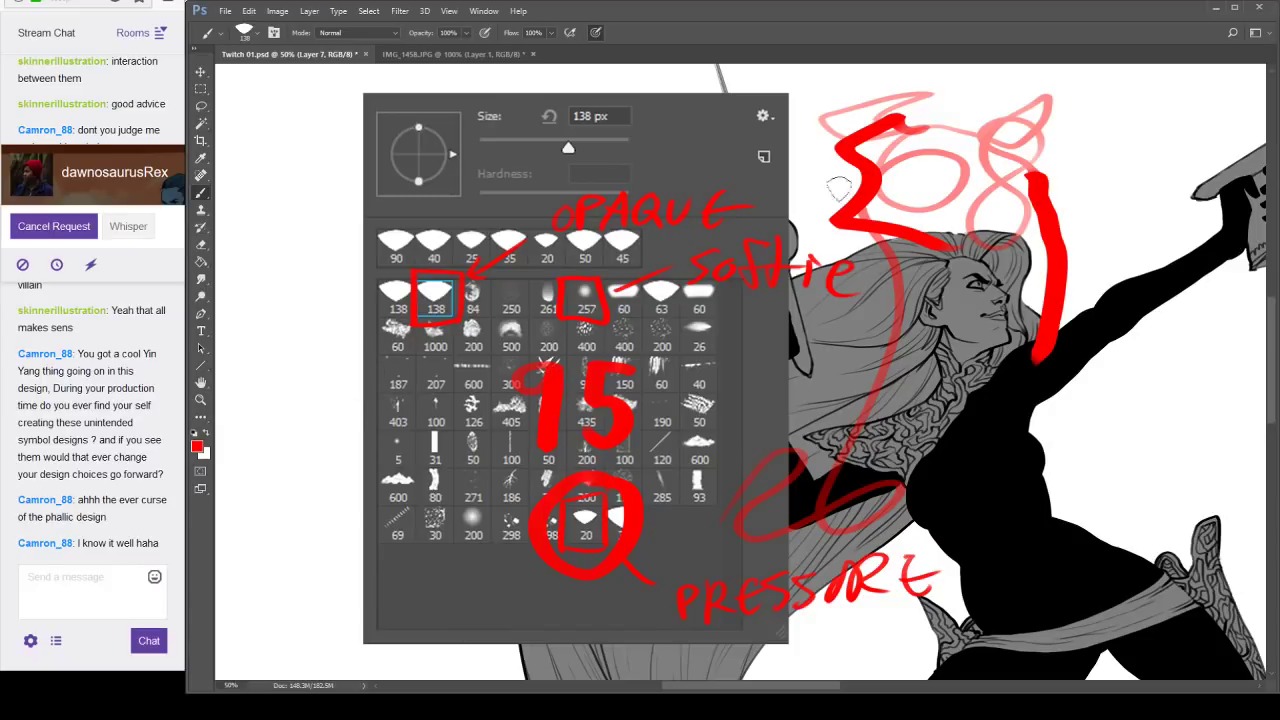
Try thick red strokes with the opaque brush over the brush-preset image, and undo them.
mouse_move(330, 277)
mouse_down()
mouse_move(279, 337)
mouse_move(273, 433)
mouse_move(314, 438)
mouse_move(291, 490)
mouse_move(345, 535)
mouse_move(438, 515)
mouse_move(367, 376)
mouse_move(415, 345)
mouse_move(440, 300)
mouse_move(328, 187)
mouse_move(258, 258)
mouse_move(339, 262)
mouse_move(412, 134)
mouse_move(444, 114)
mouse_move(335, 122)
mouse_move(270, 176)
mouse_move(595, 145)
mouse_up()
drag(480, 280, 470, 336)
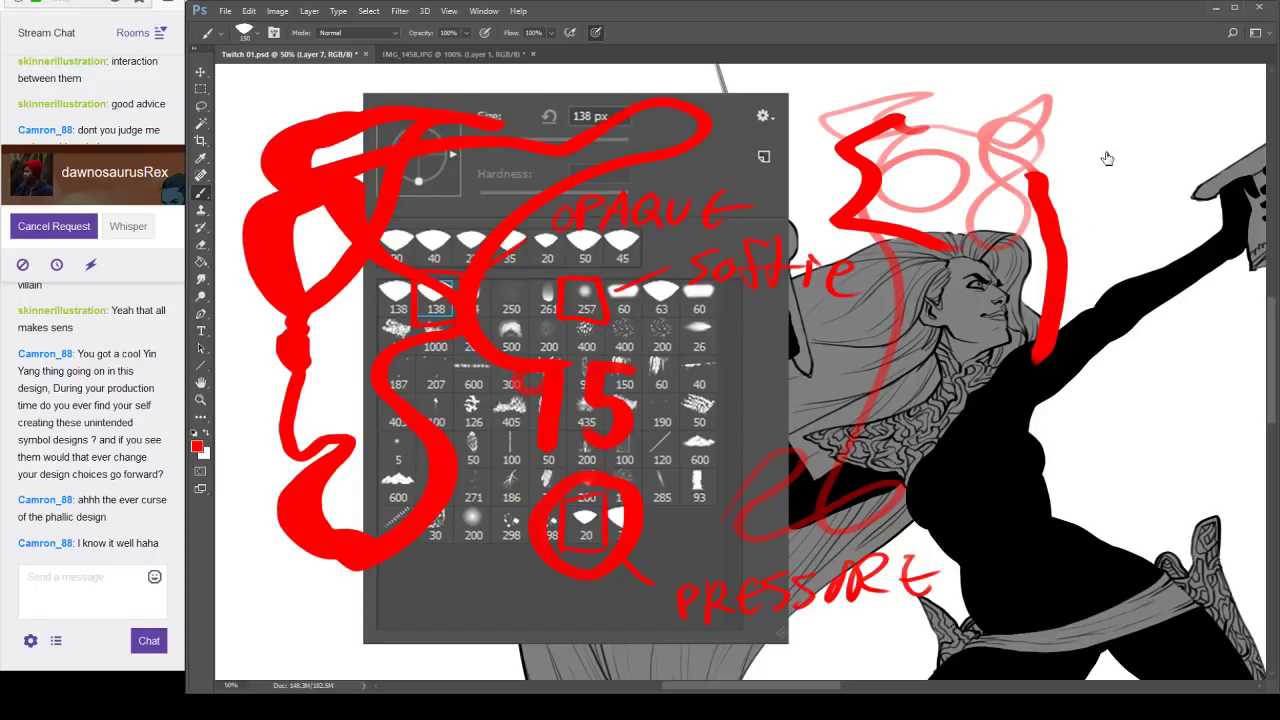
key(ctrl+z)
key(ctrl+z)
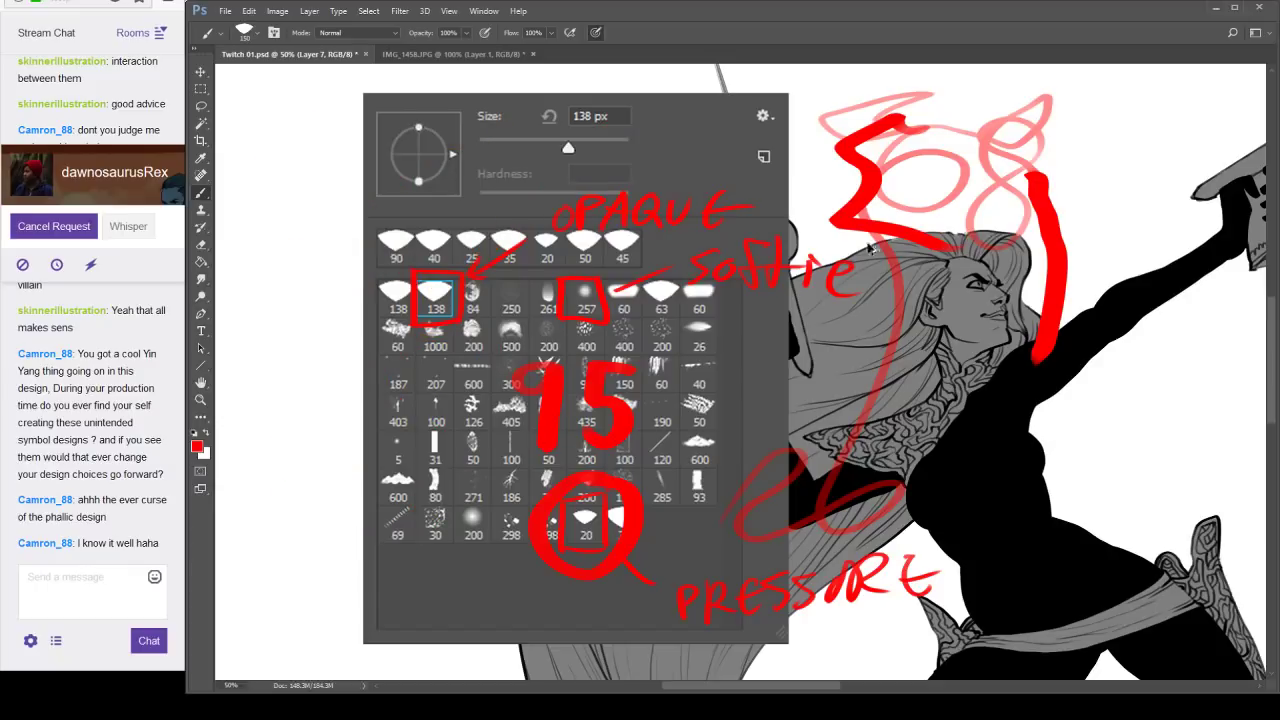
Try a large soft red stroke with the soft brush at 1100 px beside the preset image, and undo it.
click(728, 421)
mouse_move(322, 465)
mouse_down()
mouse_move(335, 450)
mouse_move(345, 470)
mouse_move(322, 260)
mouse_move(338, 400)
mouse_up()
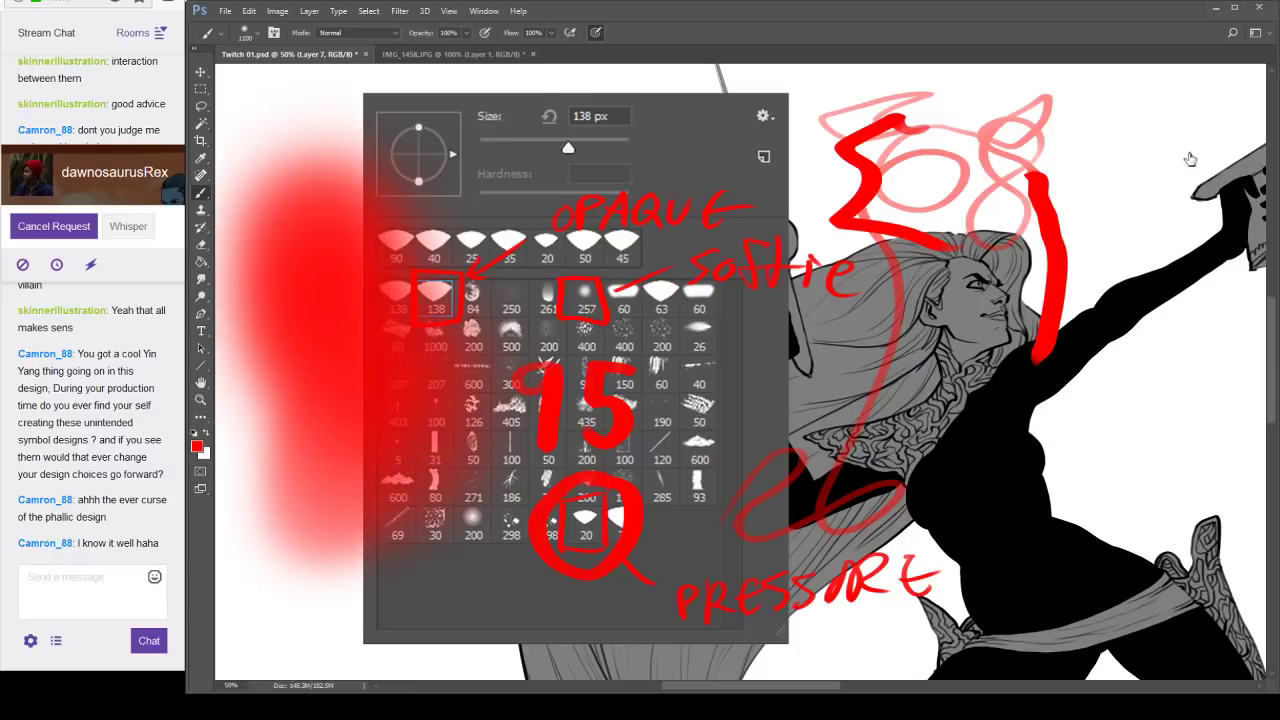
key(ctrl+z)
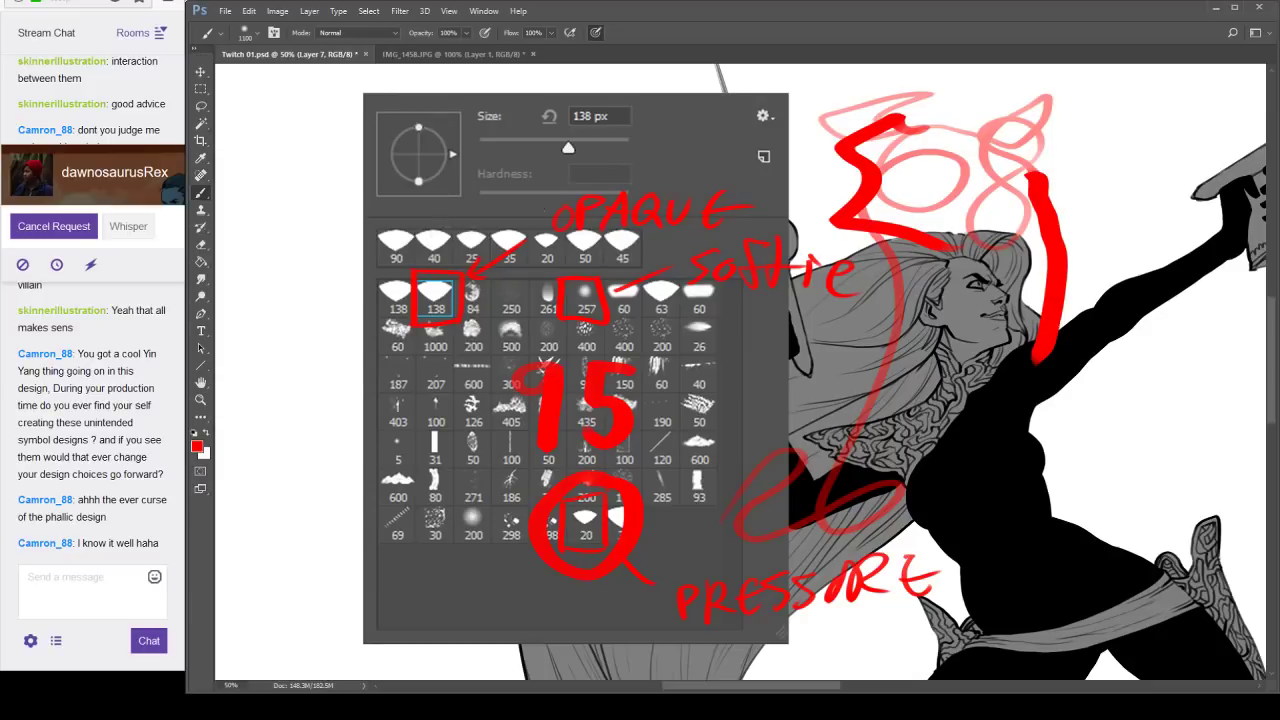
Paint an angular black sample stroke beside the brush-preset image with the 50 px brush.
click(580, 424)
key(d)
mouse_move(283, 360)
mouse_down()
mouse_move(326, 355)
mouse_move(283, 456)
mouse_move(314, 468)
mouse_move(342, 431)
mouse_move(358, 460)
mouse_move(300, 531)
mouse_move(274, 497)
mouse_move(355, 460)
mouse_up()
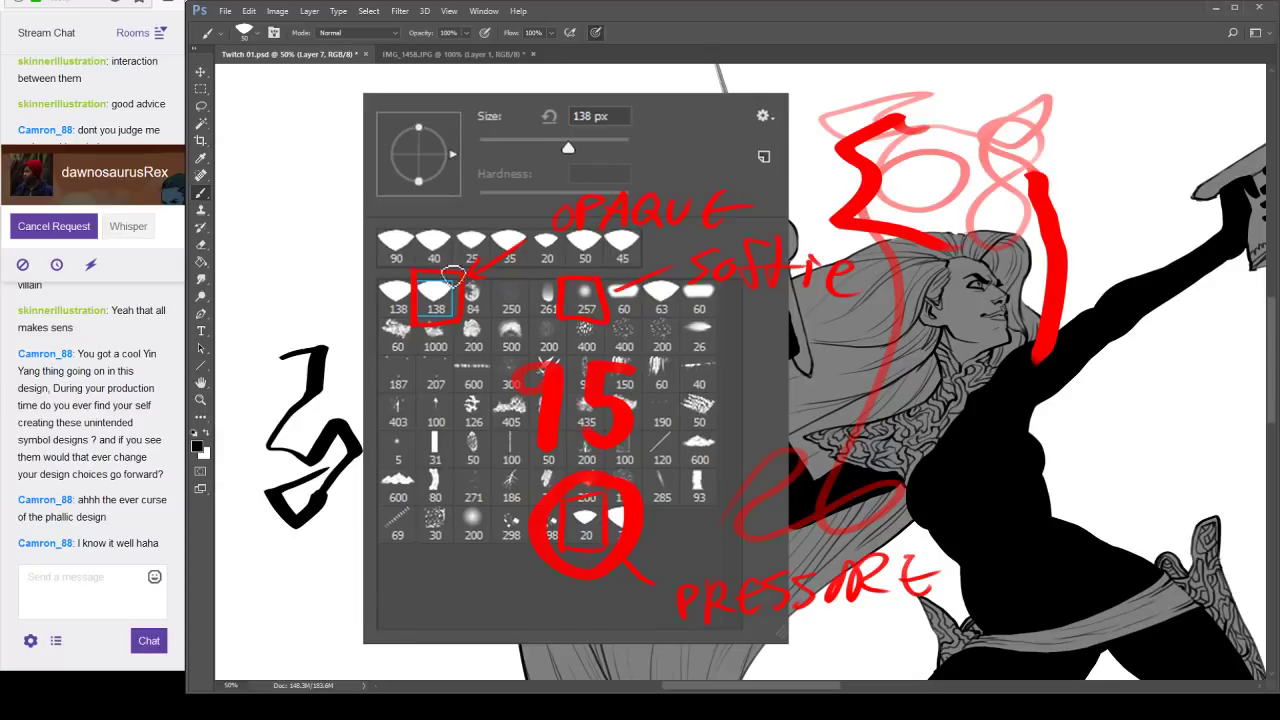
Circle the opaque, soft and pressure presets in black, and hide the brush-preset image.
mouse_move(455, 272)
mouse_down()
mouse_move(391, 312)
mouse_move(448, 276)
mouse_up()
mouse_move(600, 272)
mouse_down()
mouse_move(540, 300)
mouse_move(598, 270)
mouse_up()
drag(615, 475, 600, 478)
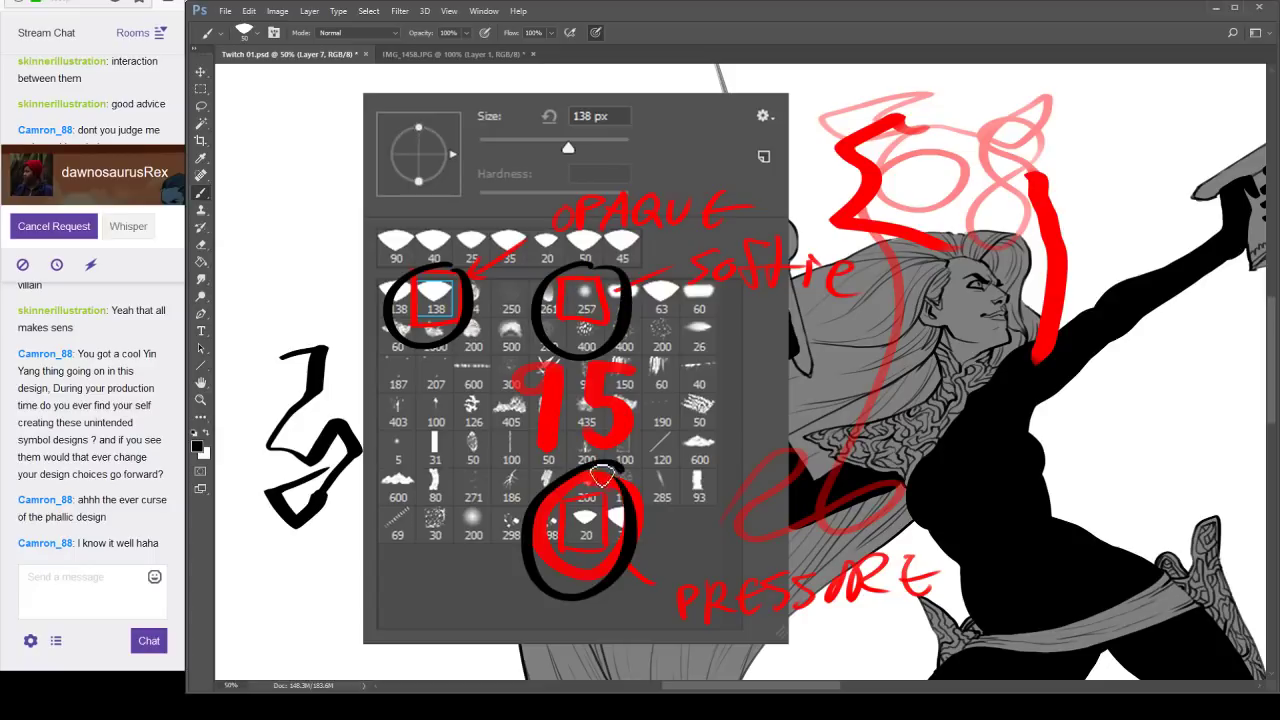
key(Escape)
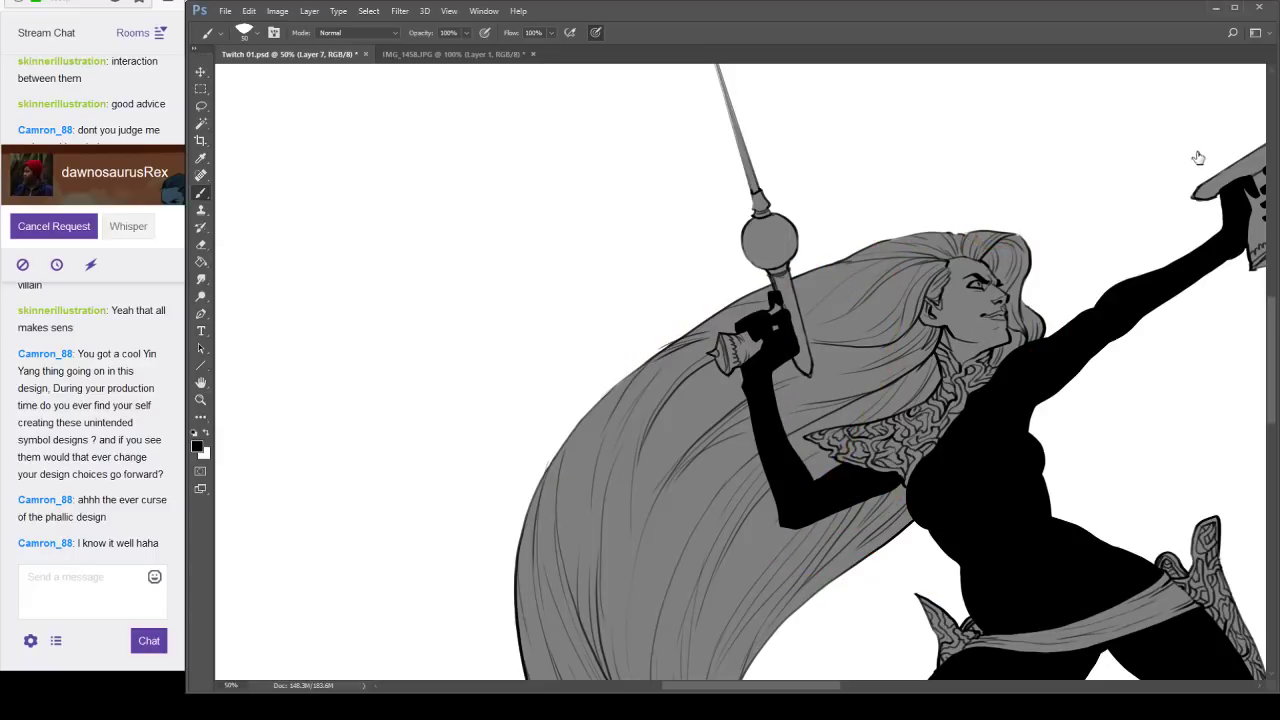
Make Layer 16 active and save the document.
click(1172, 186)
click(1112, 192)
click(1112, 192)
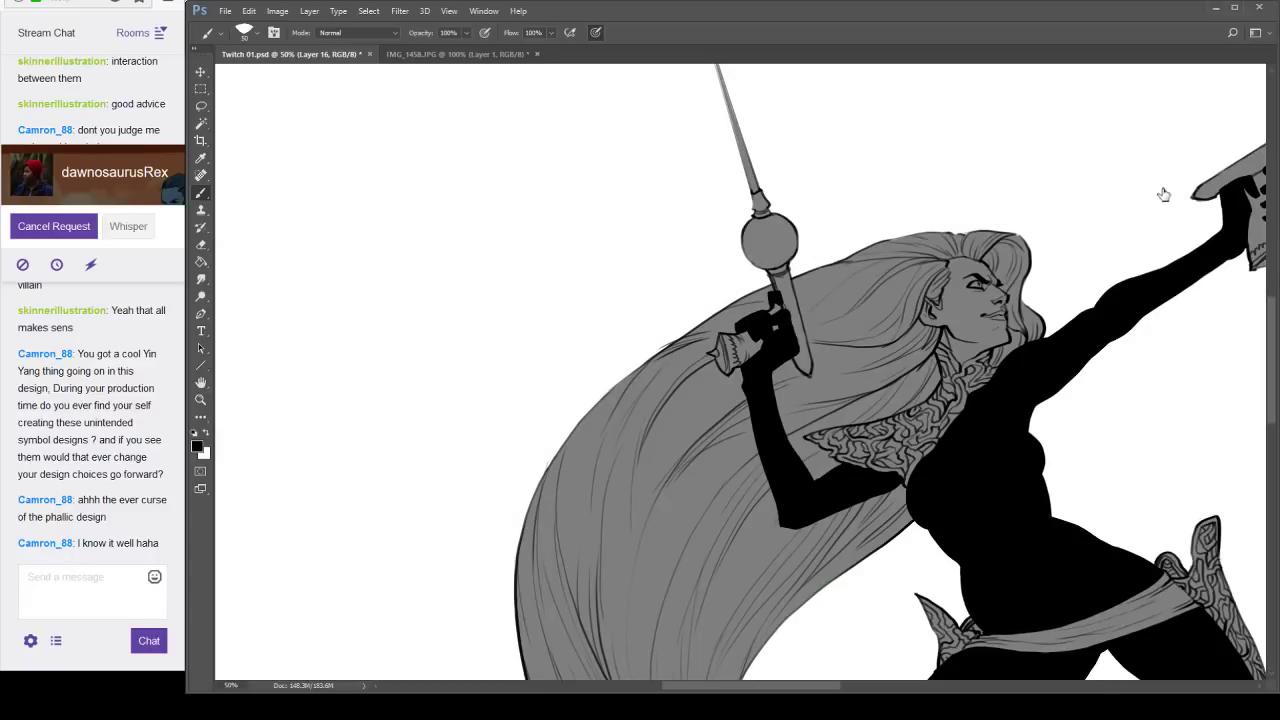
drag(988, 396, 689, 414)
alt+click(750, 405)
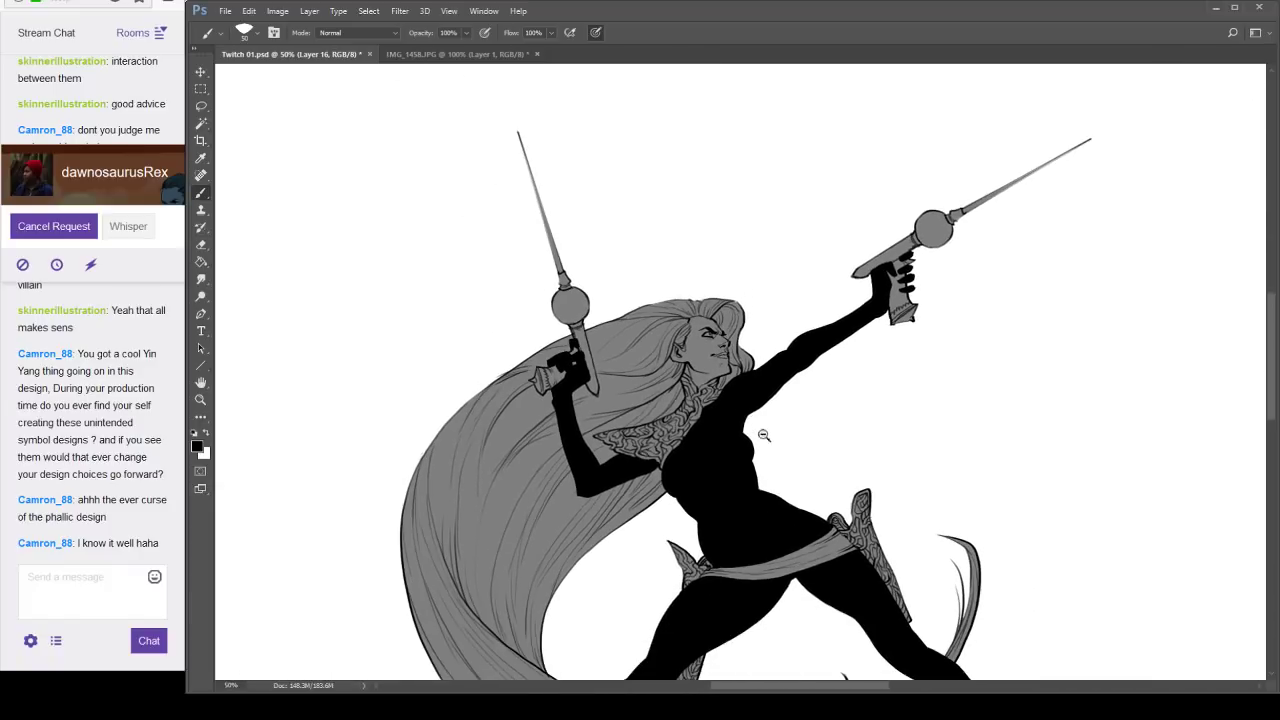
drag(844, 499, 804, 376)
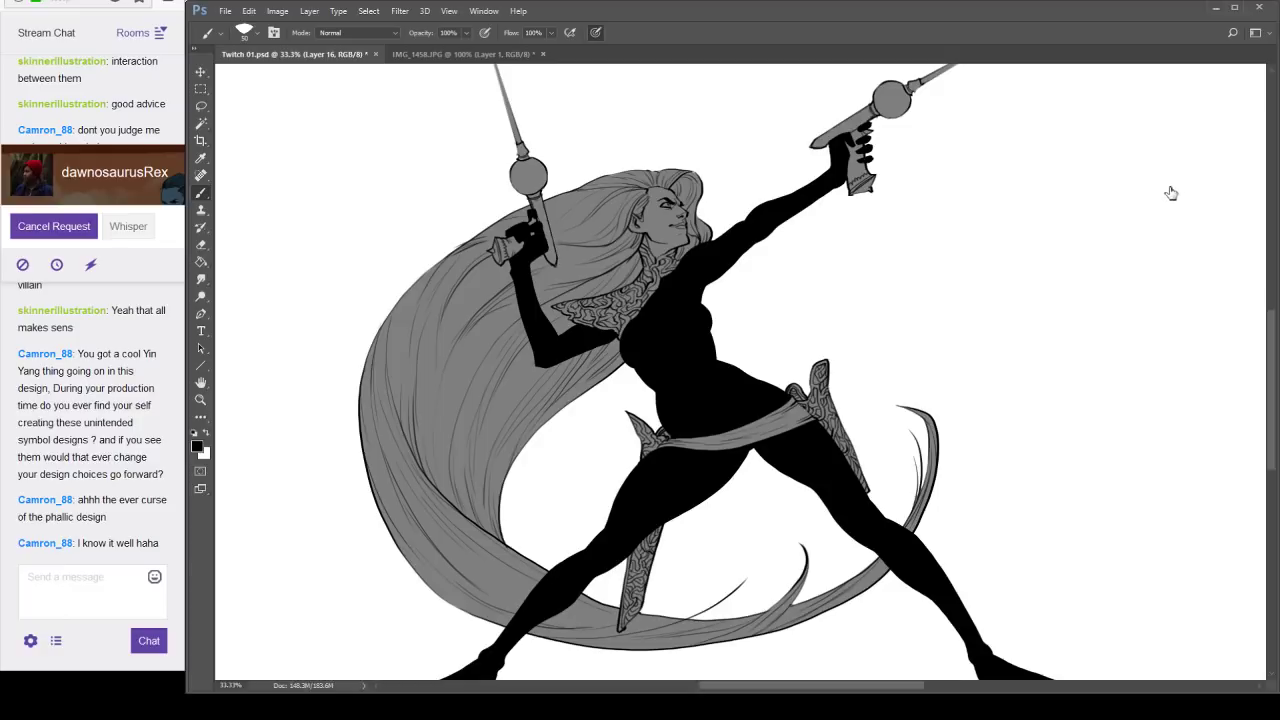
key(ctrl+s)
Load the figure's silhouette as a selection, add a new layer above Layer 17, and clear the selection.
ctrl+click(1141, 204)
click(1198, 197)
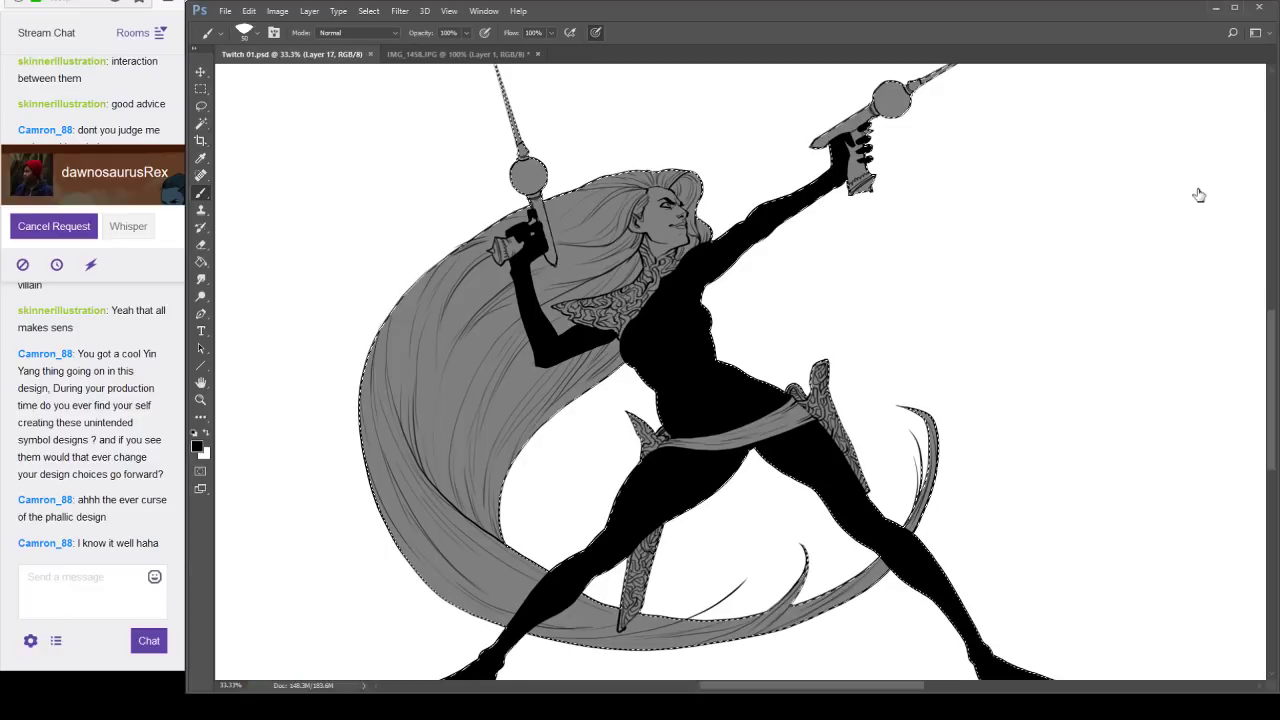
click(1198, 181)
click(202, 263)
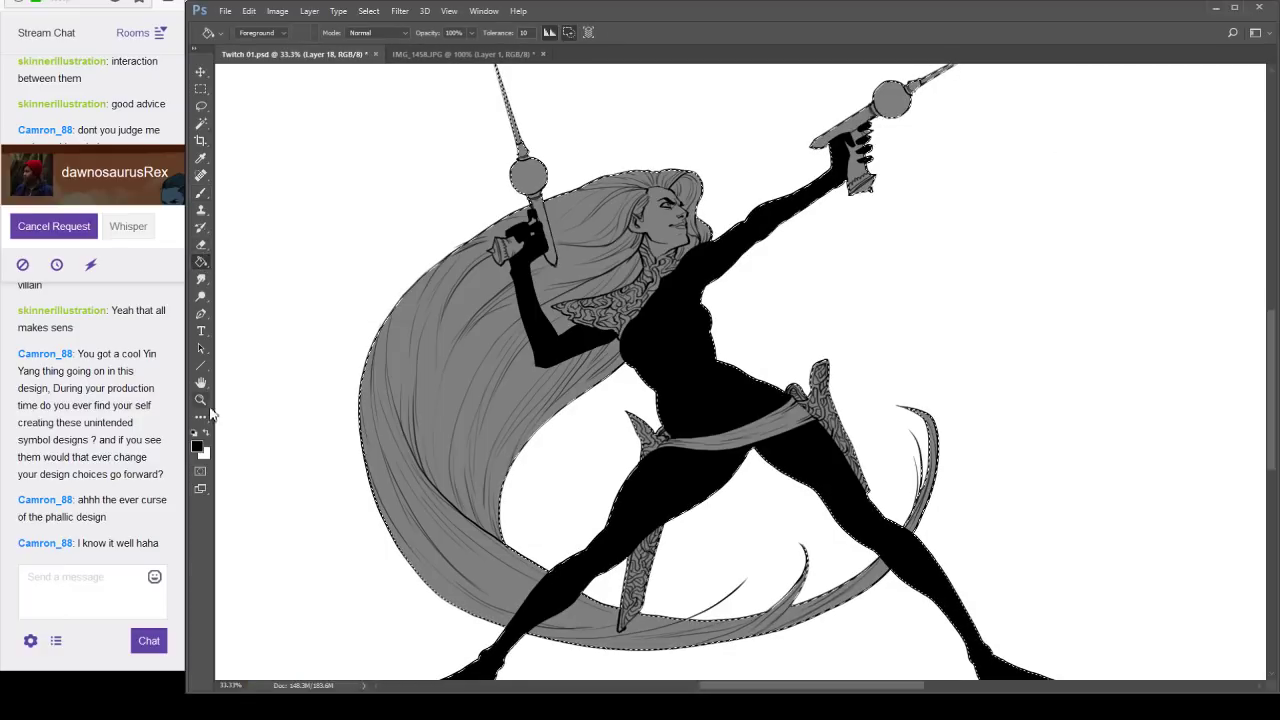
key(ctrl+d)
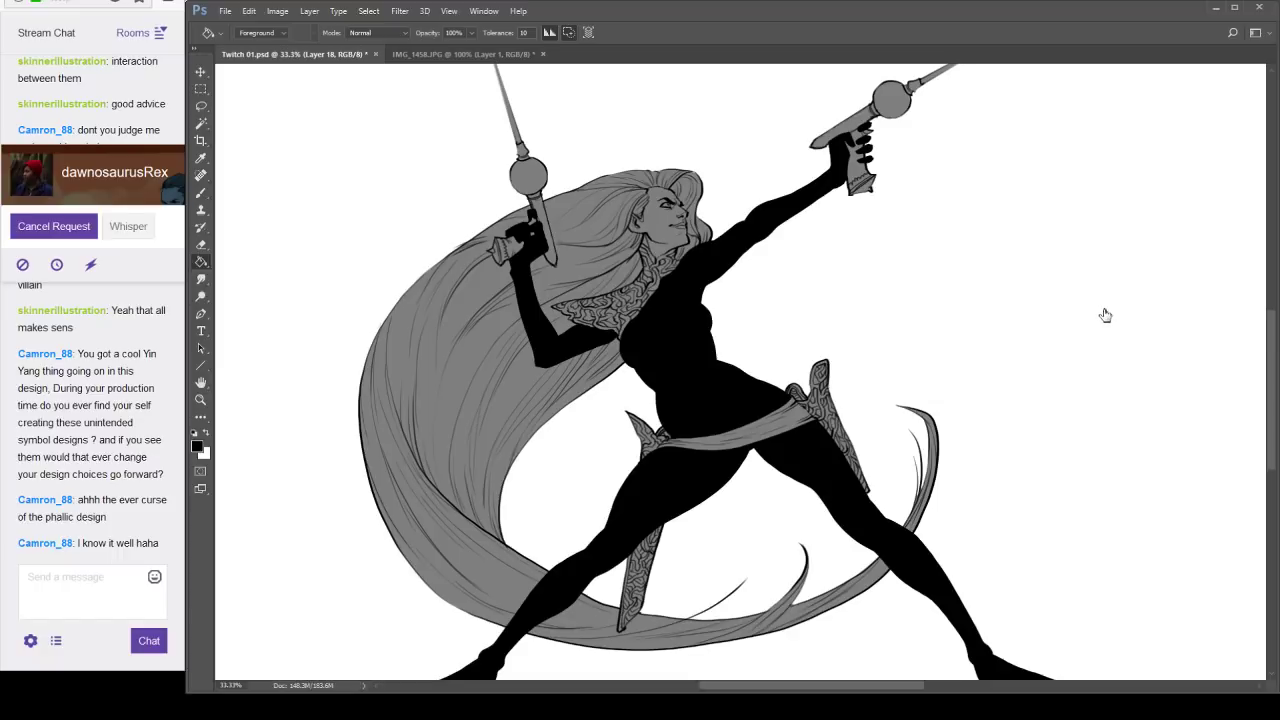
Check what the older sketch layers contain by toggling their visibility one at a time.
click(1105, 315)
alt+click(1000, 388)
click(1112, 311)
click(1111, 293)
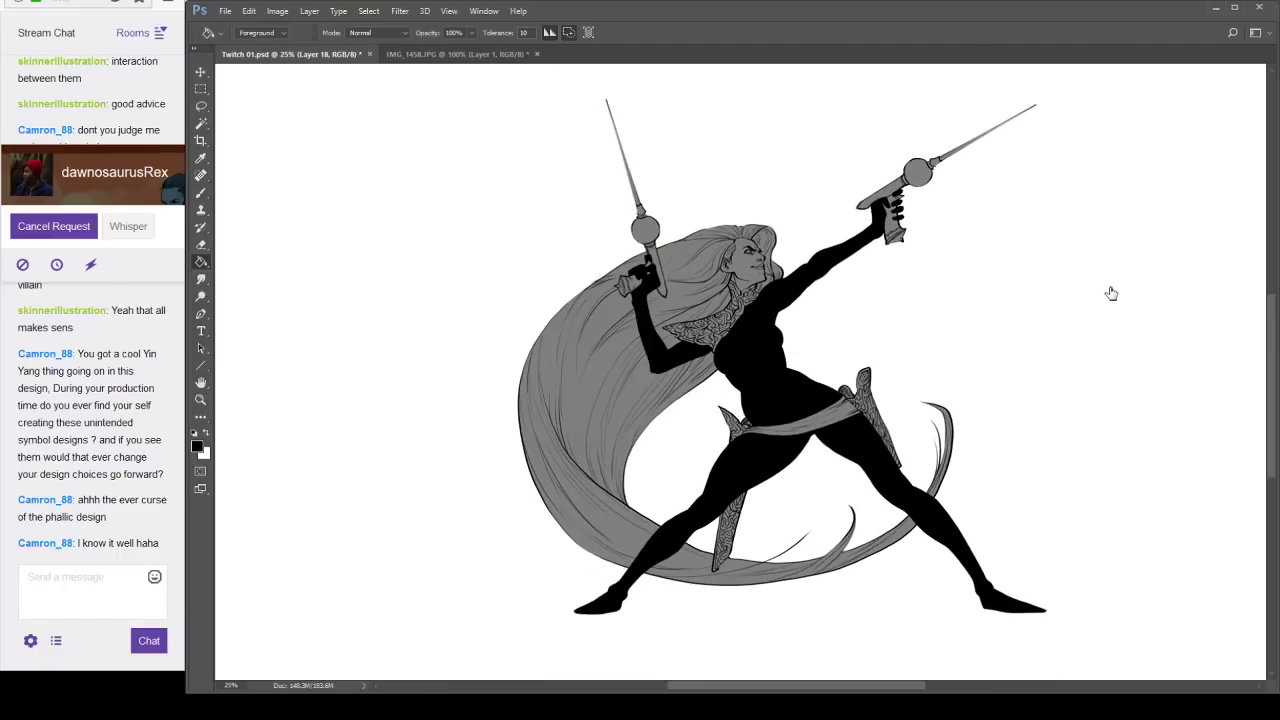
click(1111, 293)
click(1120, 284)
click(1120, 193)
click(1120, 193)
click(1116, 244)
click(1116, 244)
click(1117, 261)
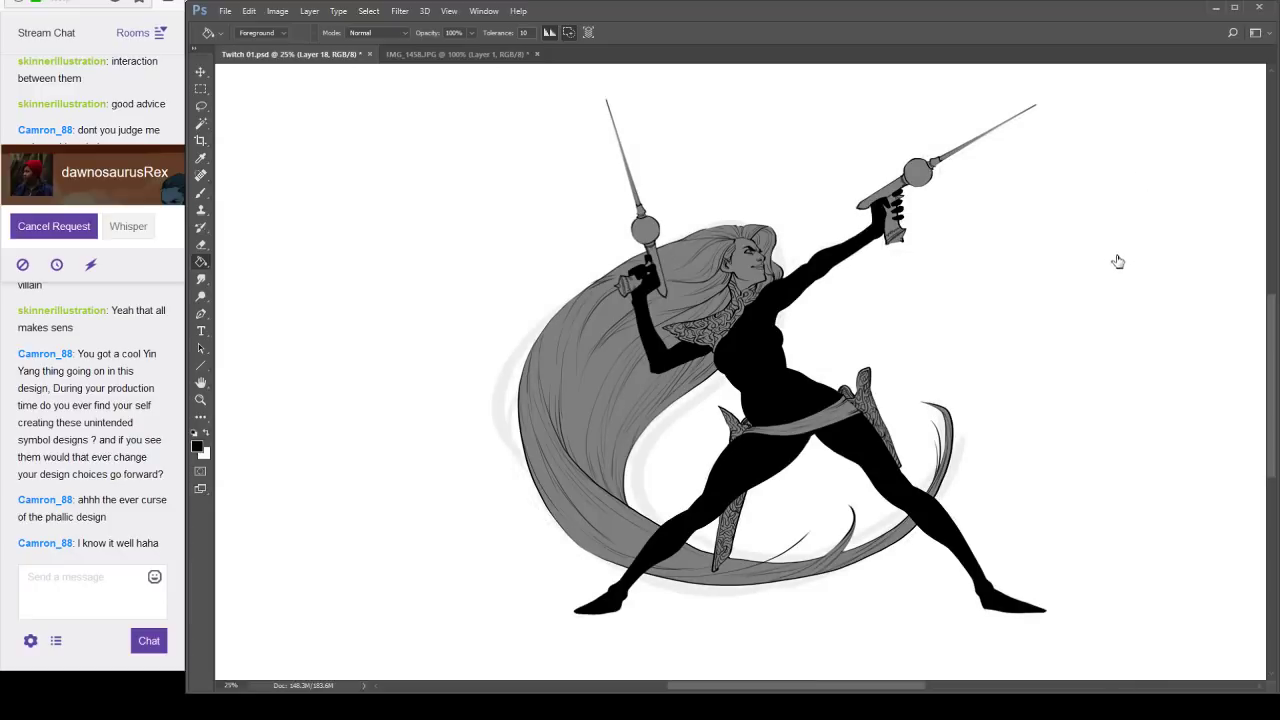
click(1118, 262)
click(1114, 284)
click(1120, 282)
click(1115, 297)
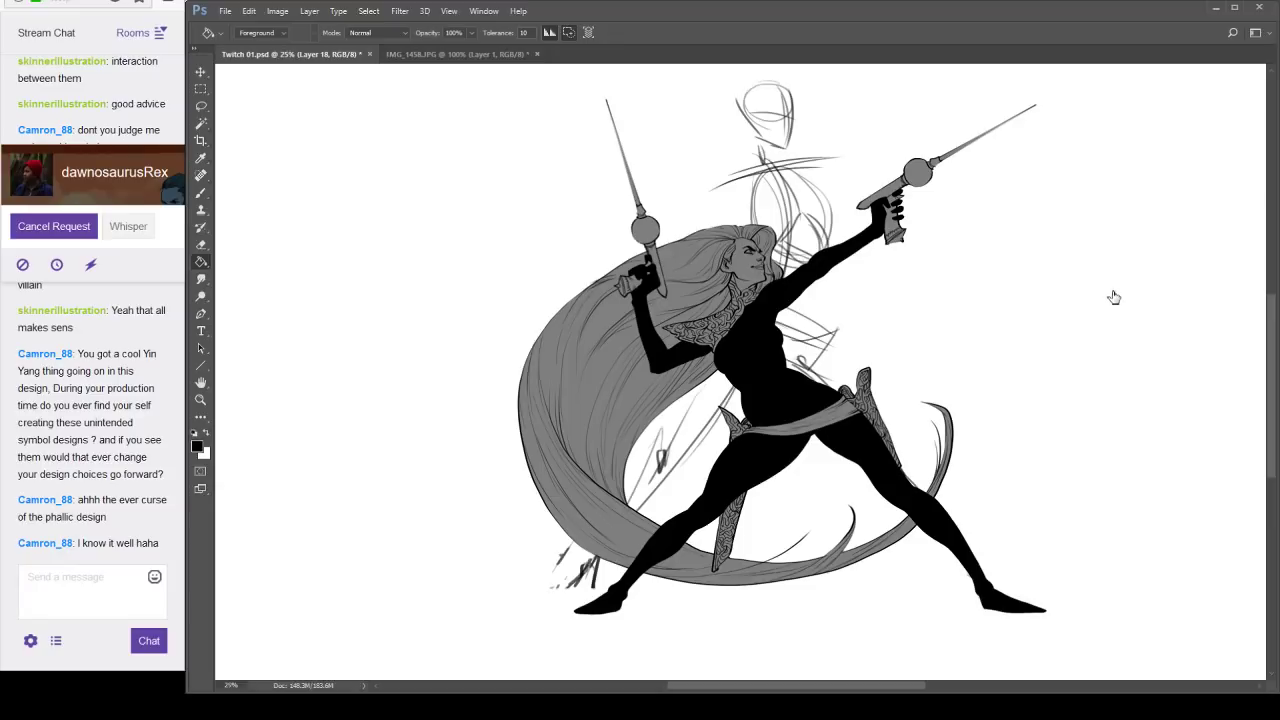
Hide the rough sketch and show the colour concept figure with the LASER PIRATES title, making Layer 6 active.
click(1120, 300)
click(1115, 324)
click(1168, 327)
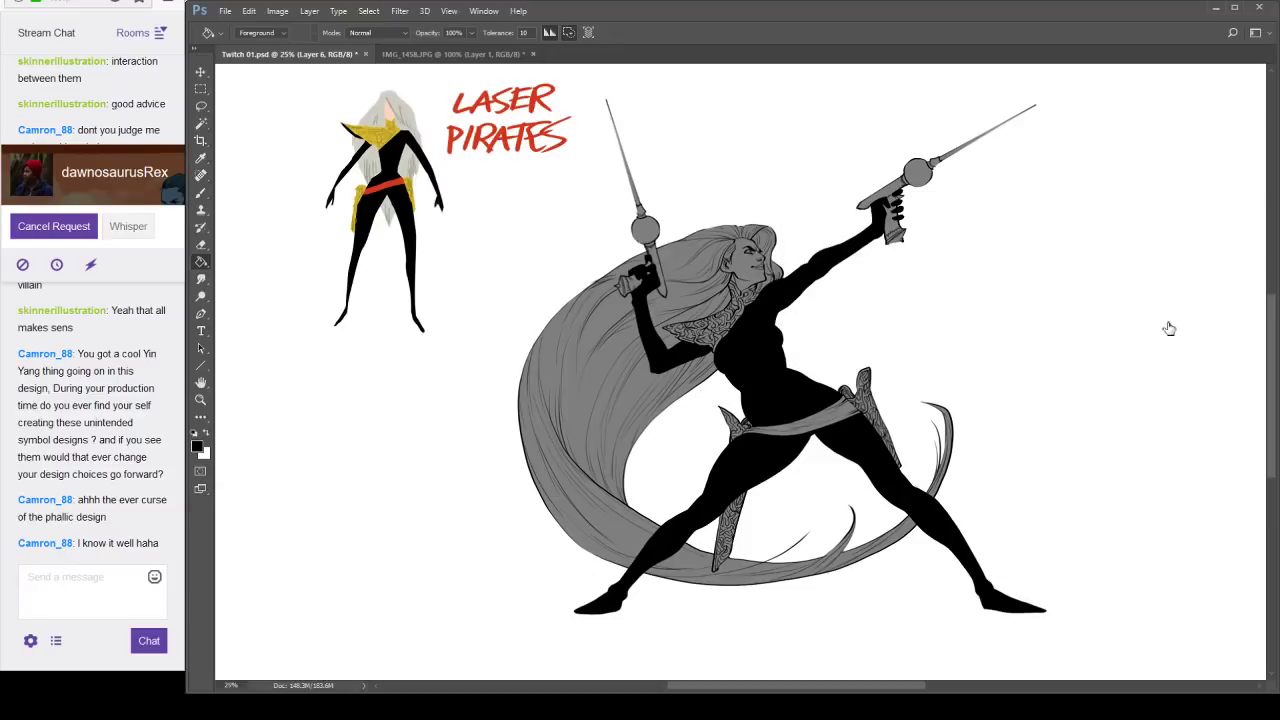
Delete the range of unneeded sketch layers starting from Layer 11, and return to Layer 6 with the Brush tool.
click(1170, 325)
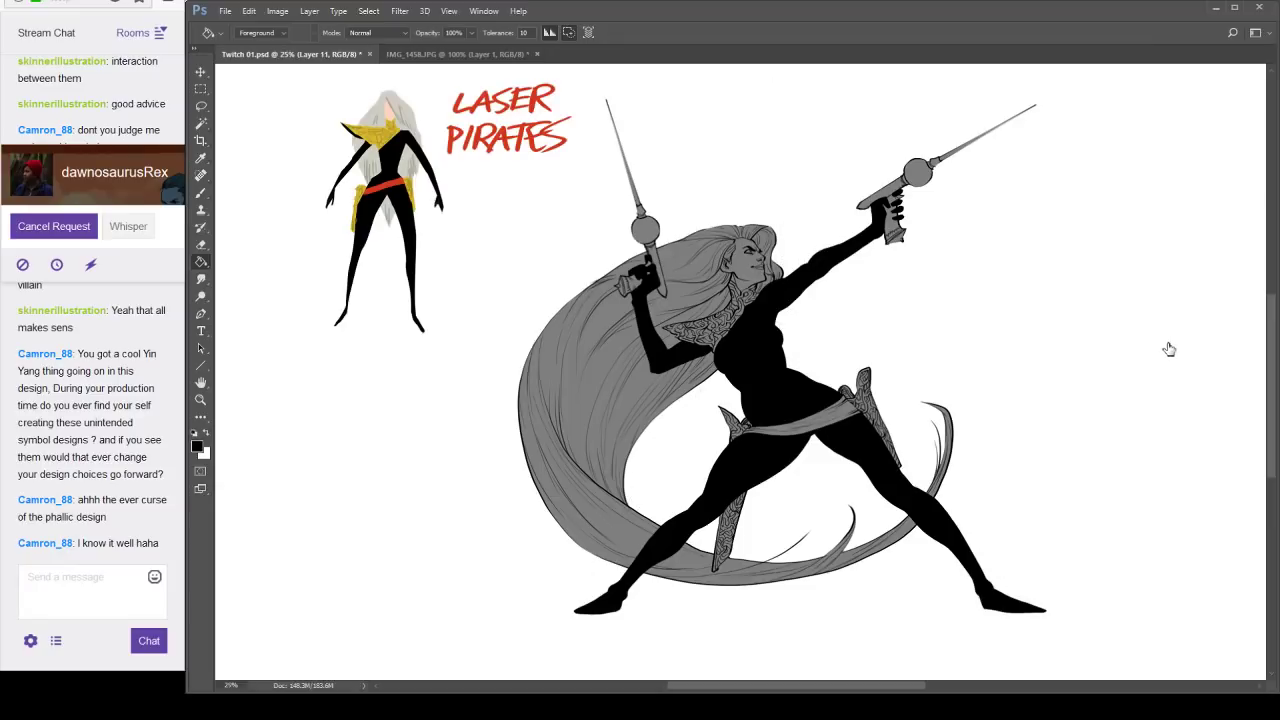
shift+click(1184, 286)
drag(1234, 545, 1236, 545)
click(1184, 169)
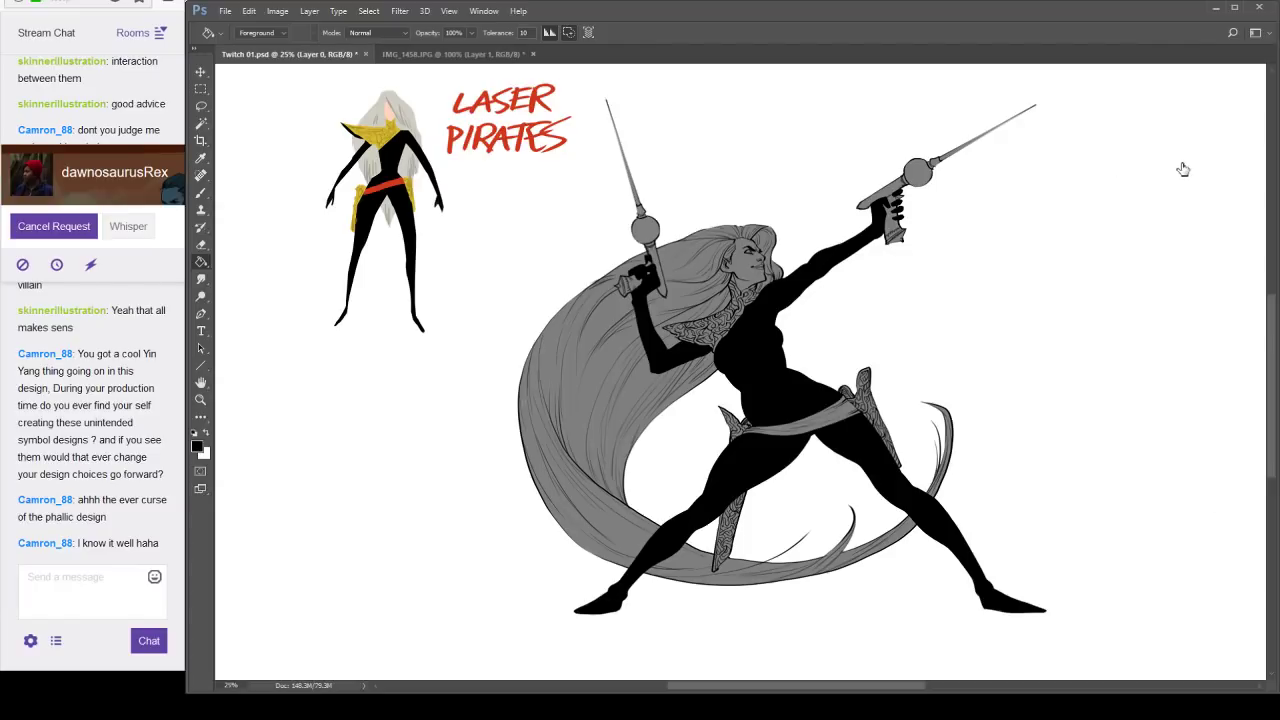
key(b)
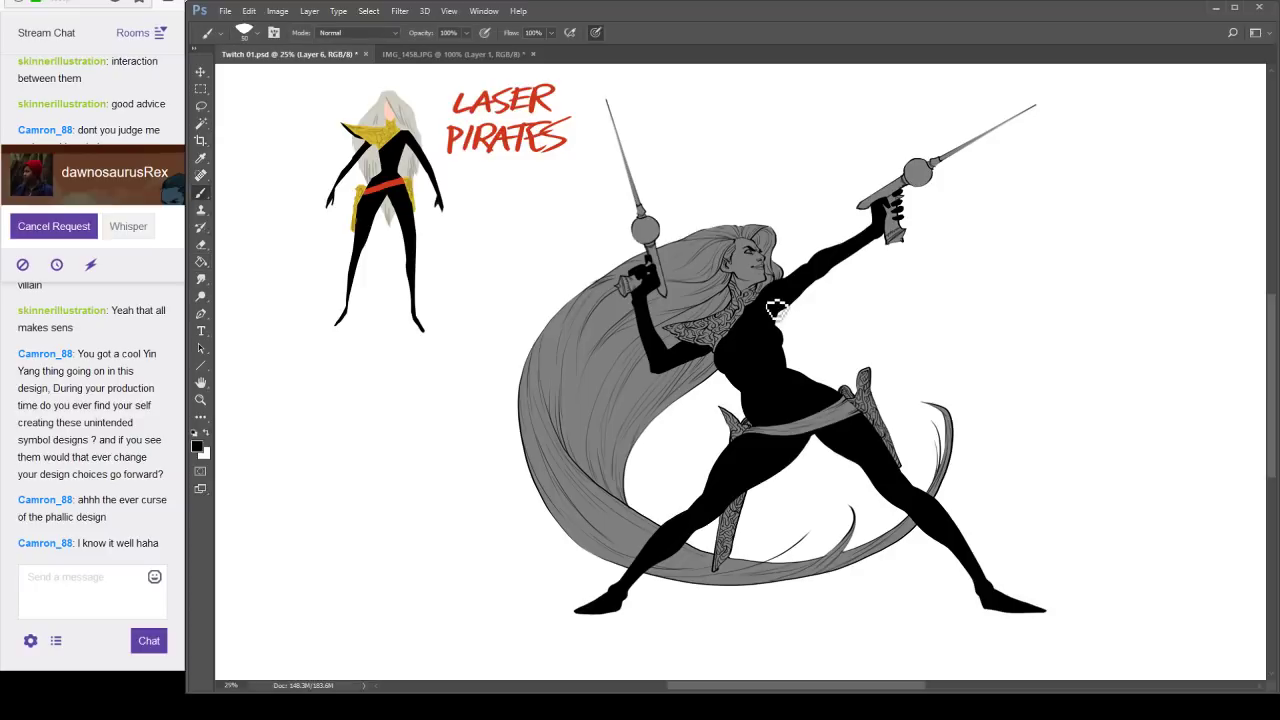
Choose the 138 px brush preset, then check the concept figure and grey base by toggling their layers' visibility.
right_click(833, 308)
click(821, 412)
click(1121, 239)
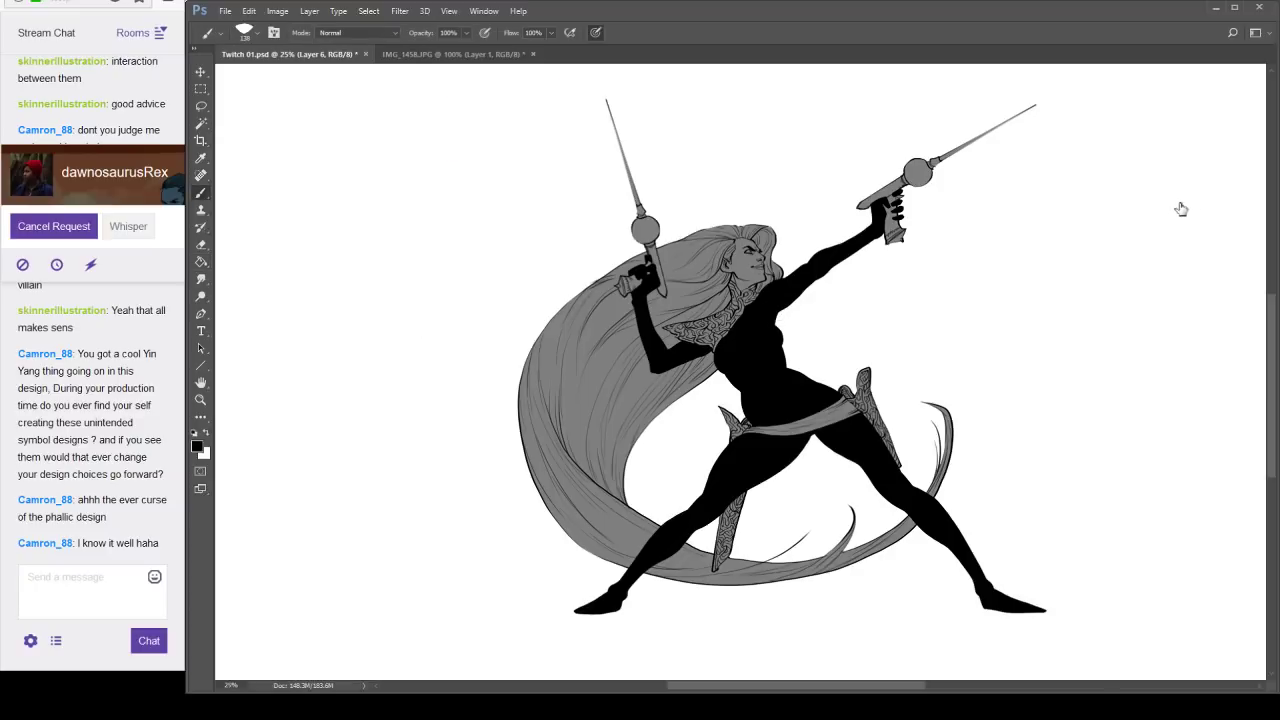
click(1115, 243)
click(1114, 229)
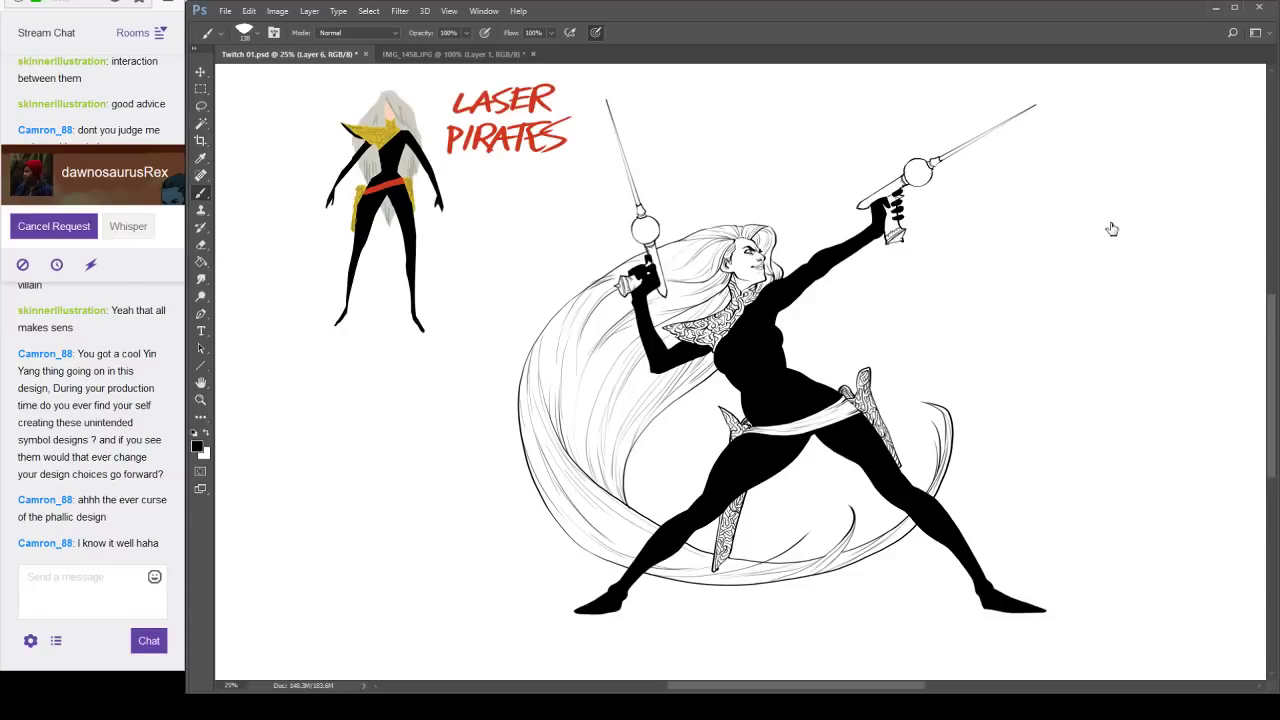
click(1113, 229)
Load Layer 17's silhouette as a selection, clear it, and compare the grey base and line art by toggling their visibility.
click(1137, 227)
ctrl+click(1141, 220)
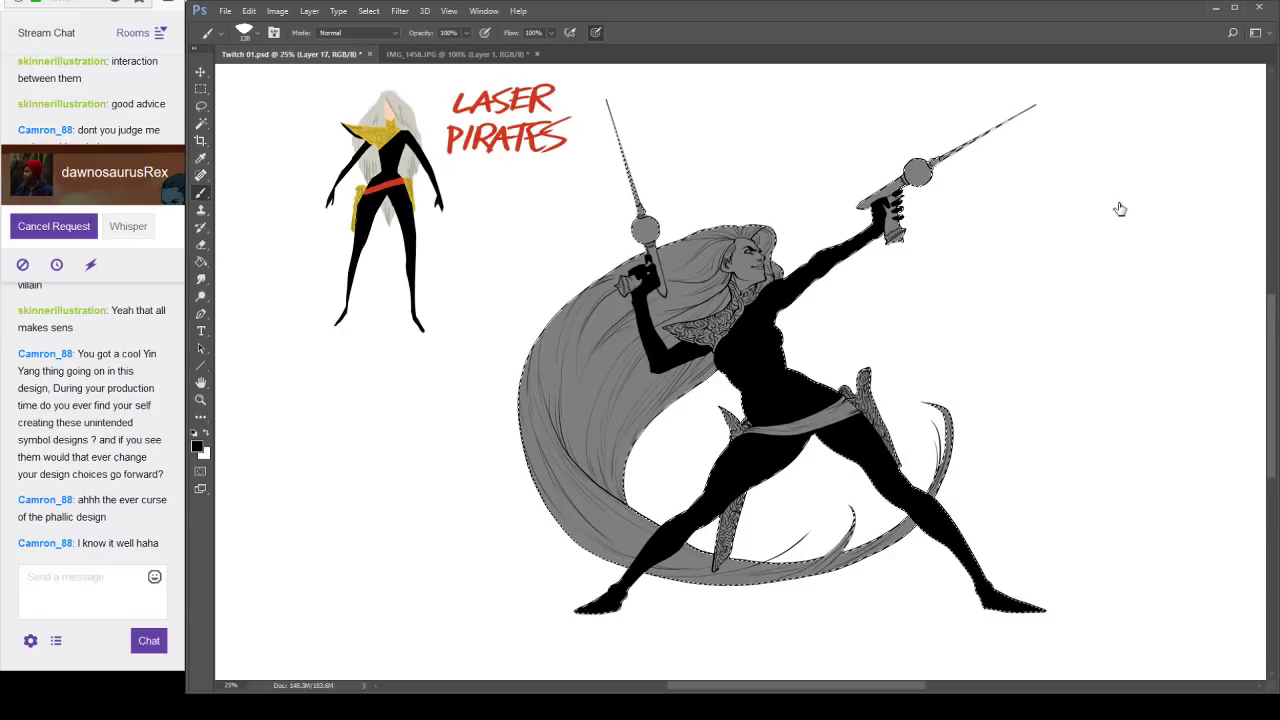
key(ctrl+comma)
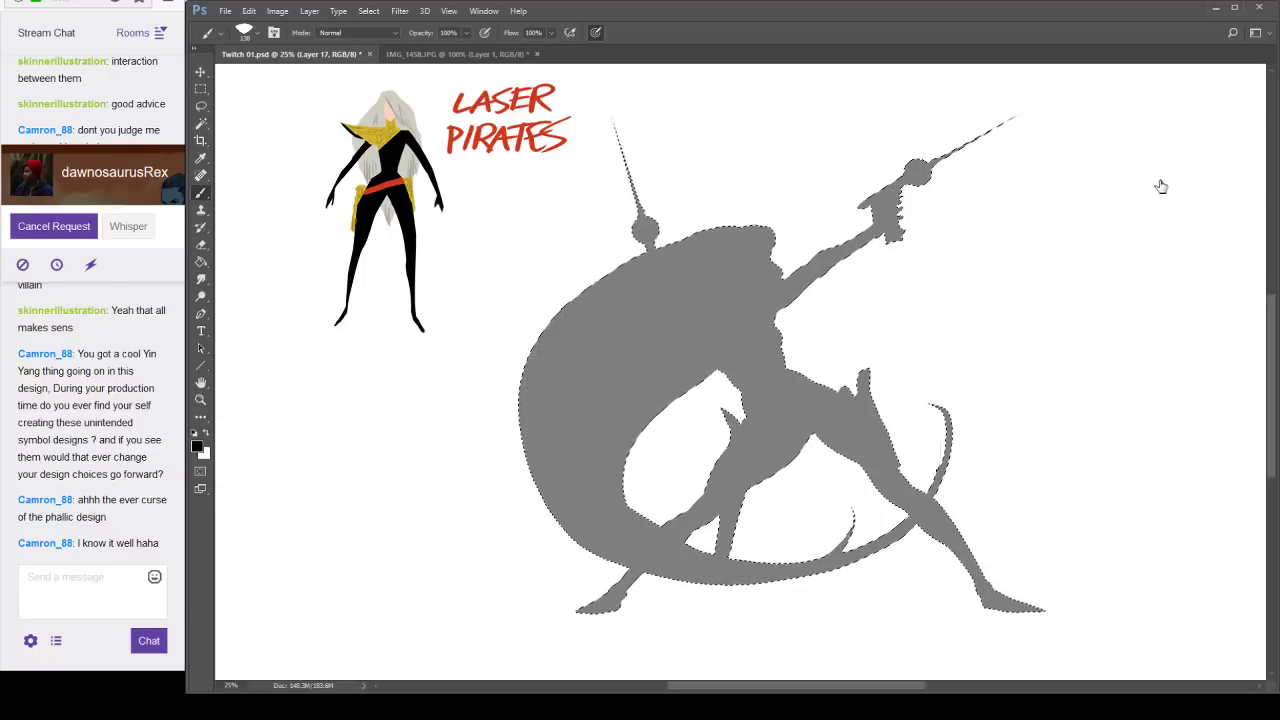
key(ctrl+d)
click(1115, 224)
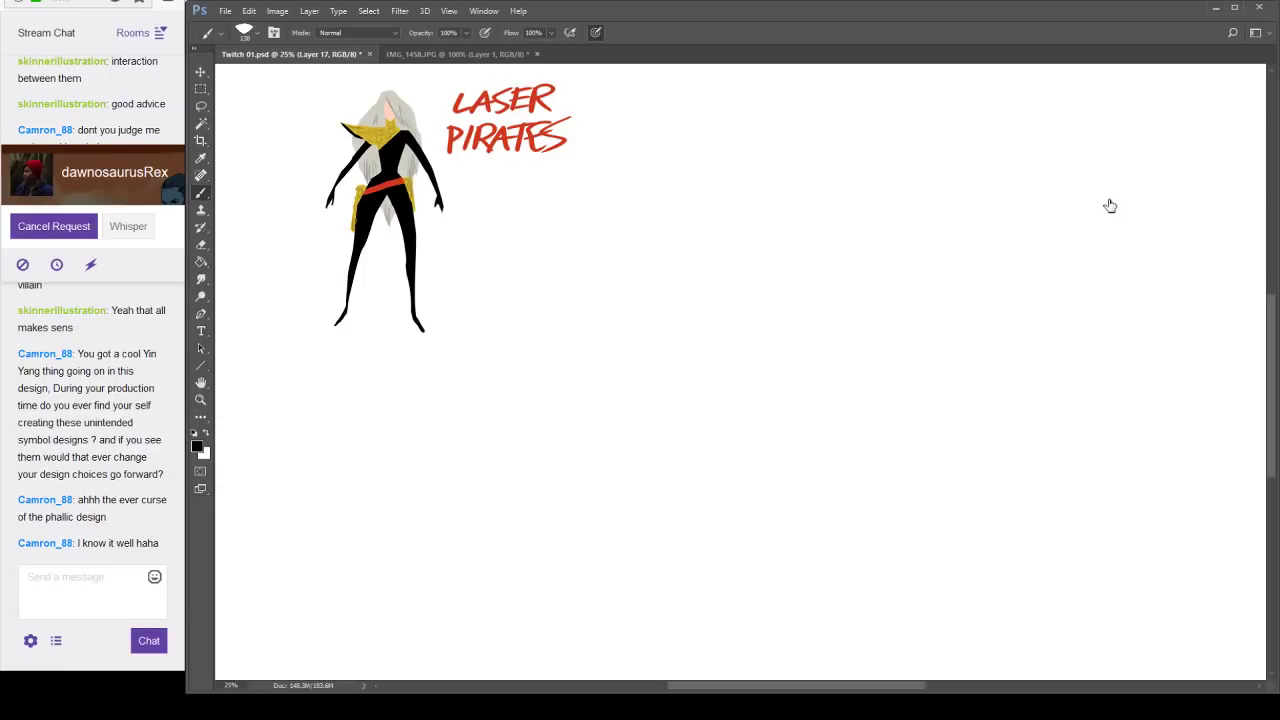
key(ctrl+comma)
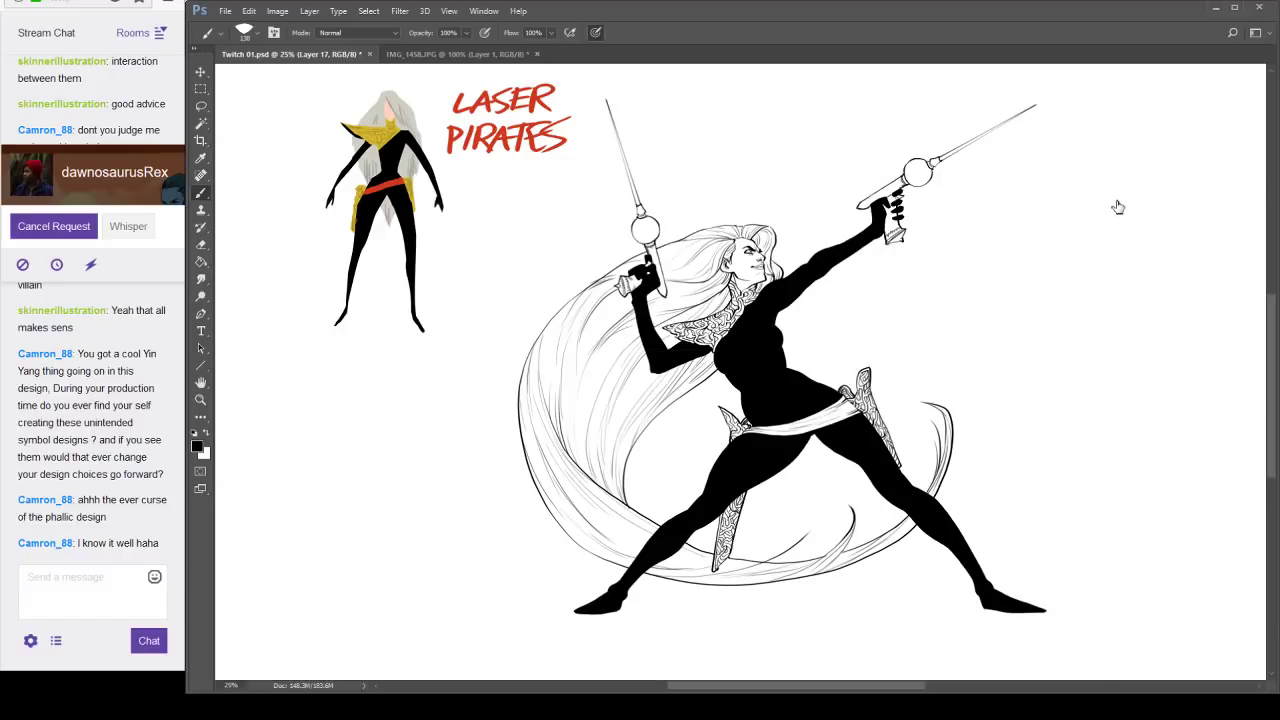
Make Layer 18 active and show the grey base under the line art again.
click(1190, 195)
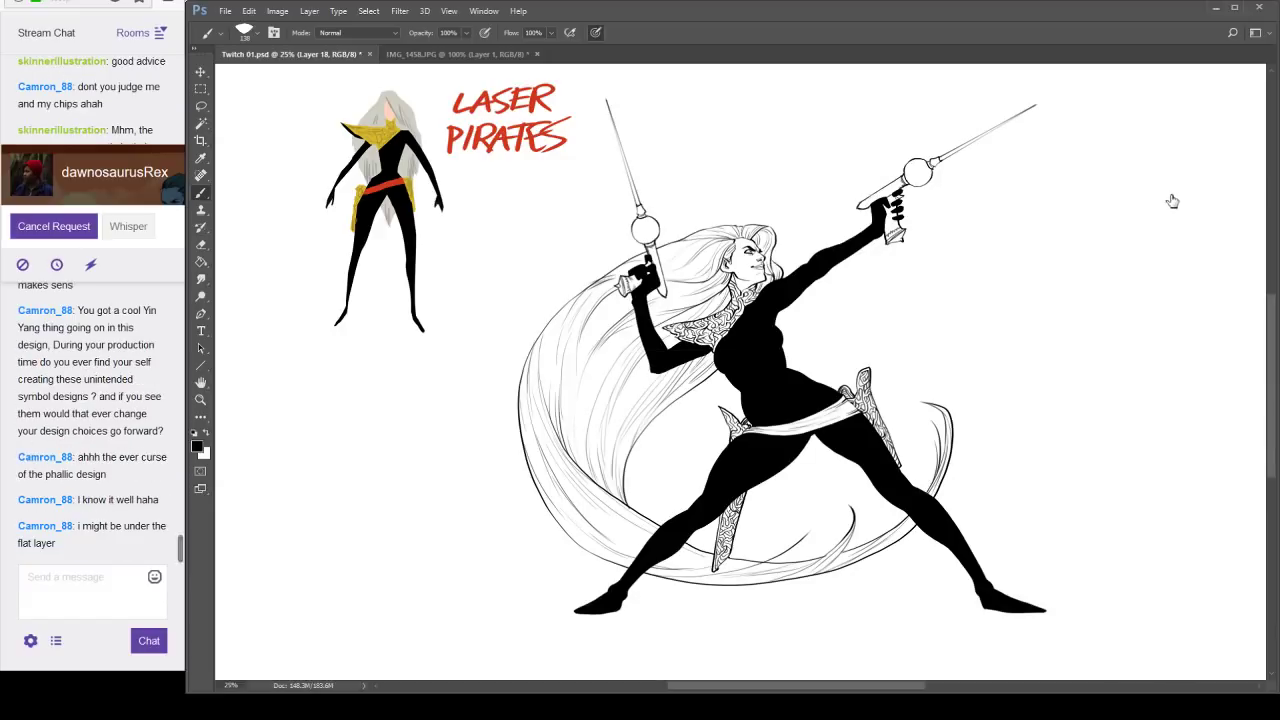
click(1115, 224)
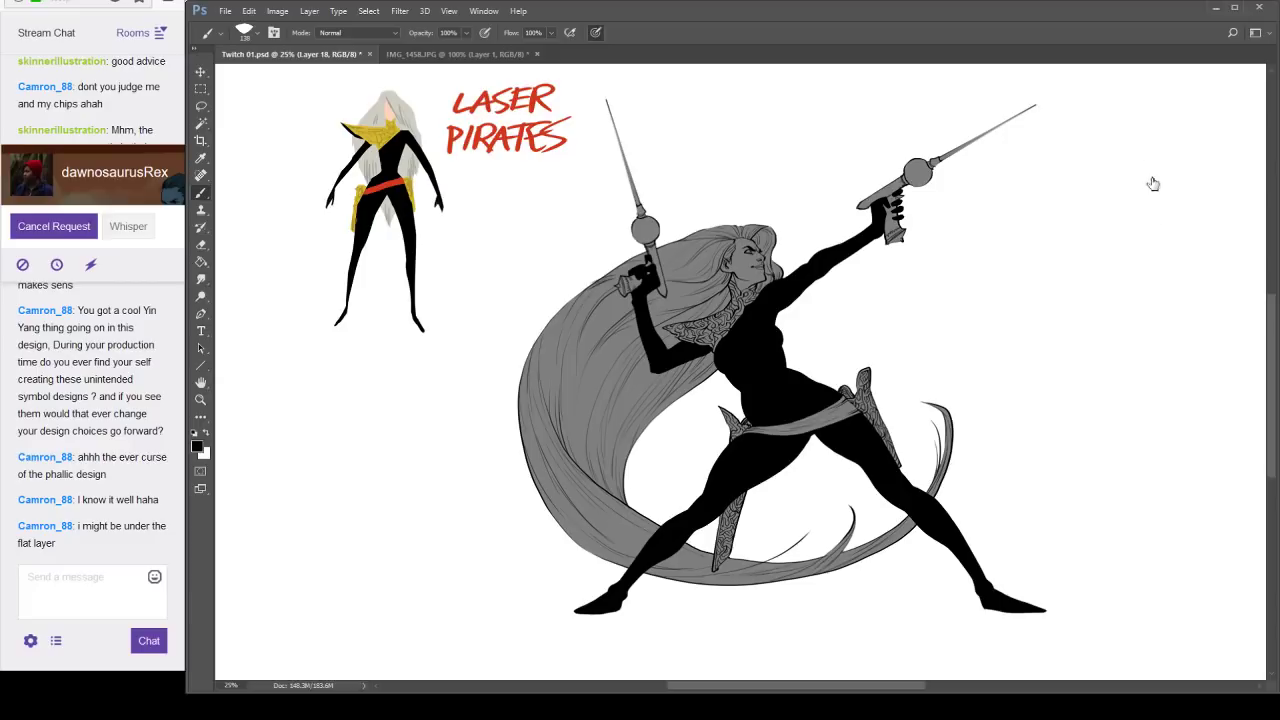
click(1113, 242)
click(1113, 242)
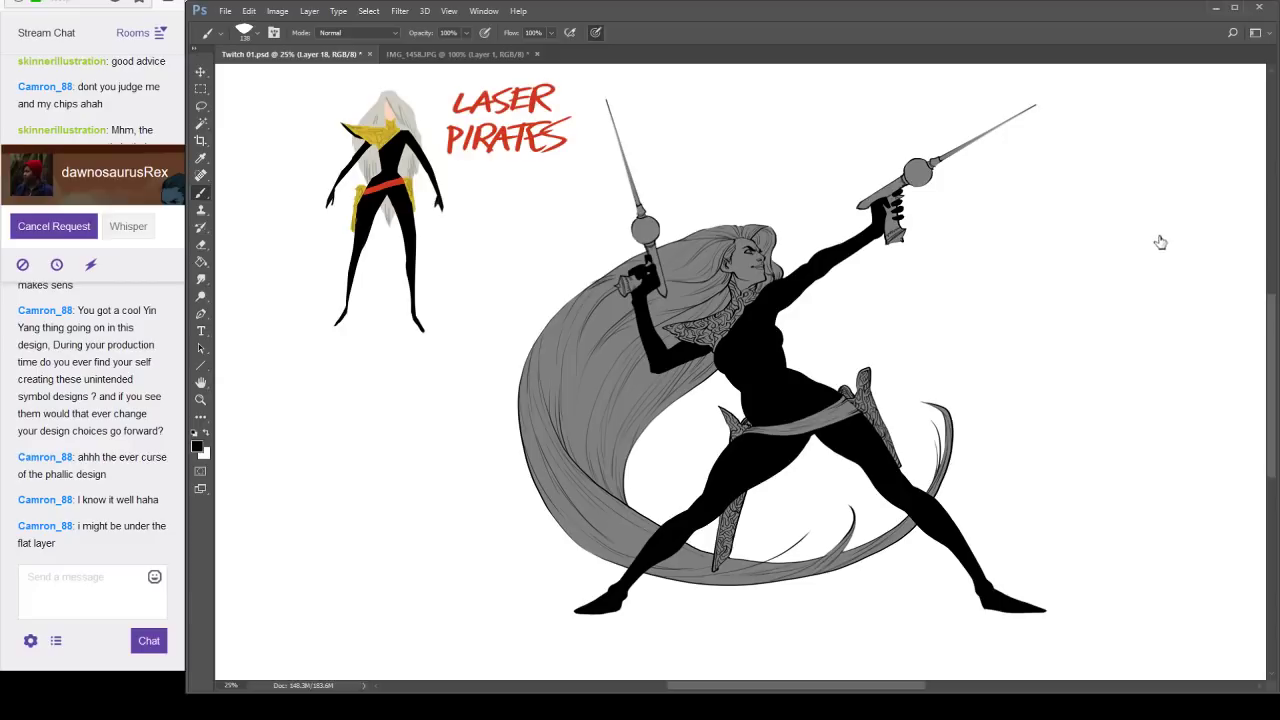
Delete Layer 7 containing the handwritten brush notes, and show the concept figure on Layer 6 again.
click(1152, 163)
click(1116, 154)
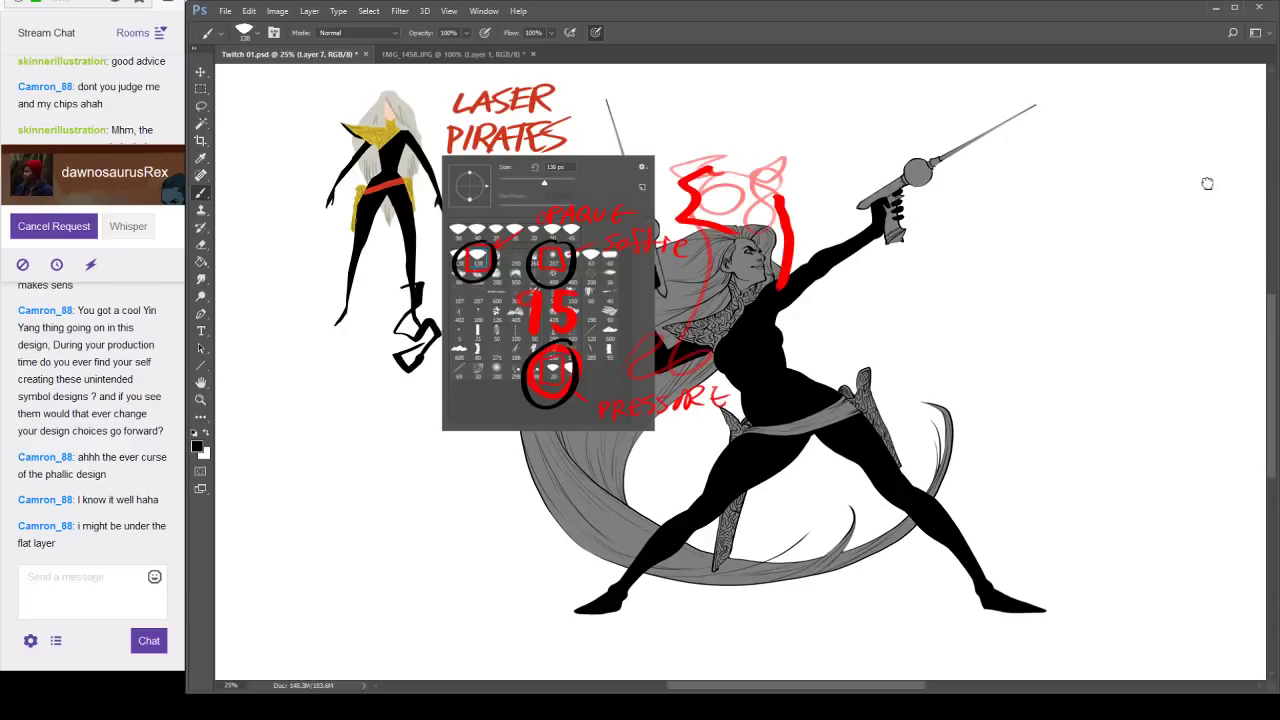
drag(1222, 523, 1224, 526)
click(1116, 158)
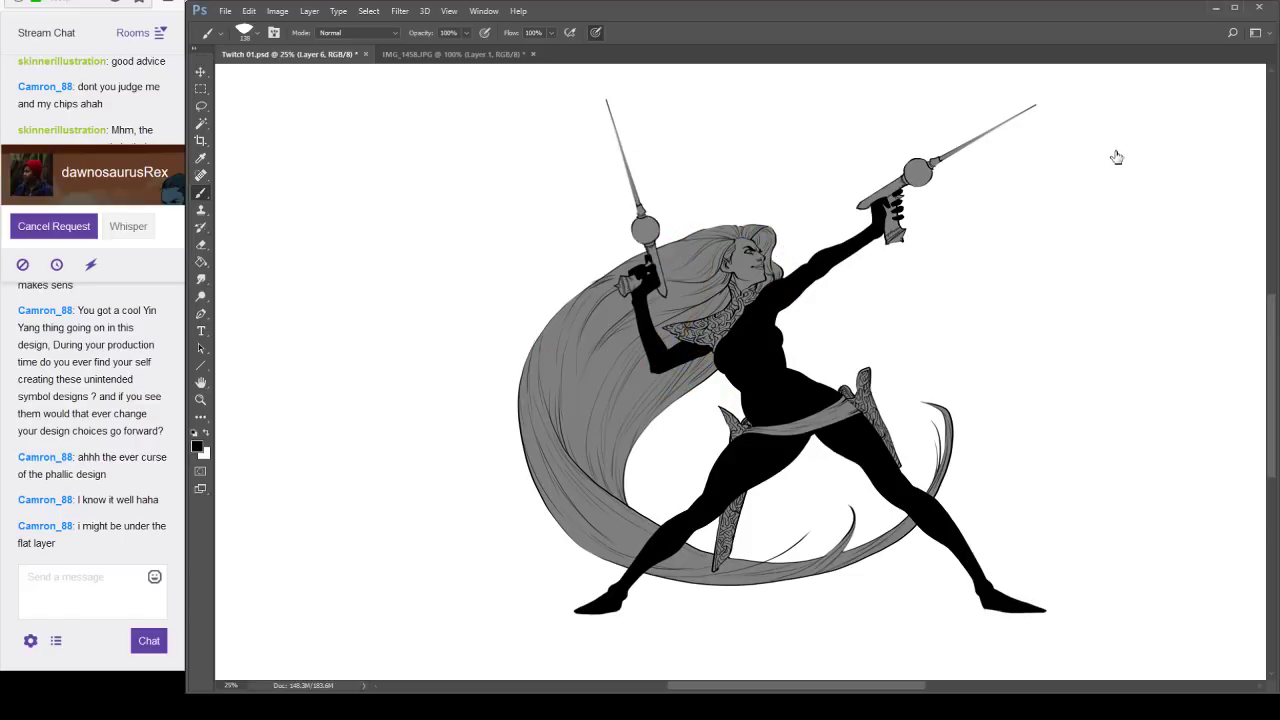
click(1117, 158)
Identify the inked line art by switching it off and on, and rename Layer 16 as lines.
click(1156, 172)
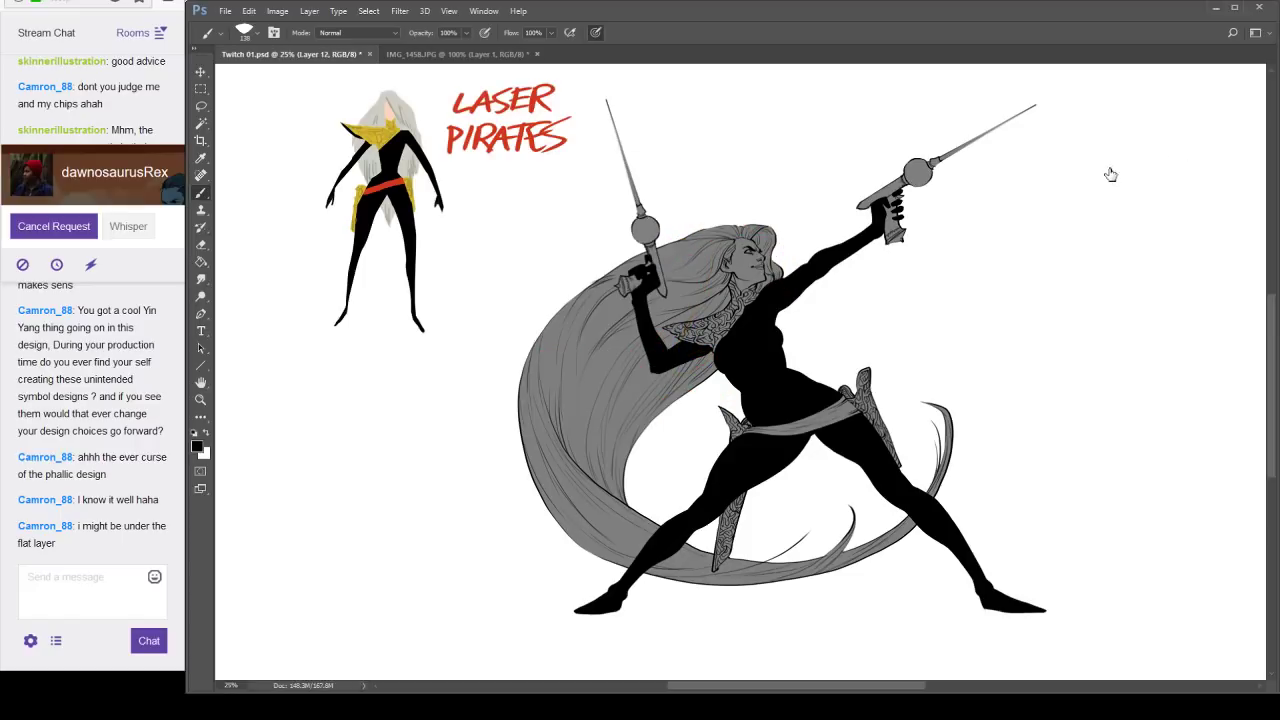
key(ctrl+comma)
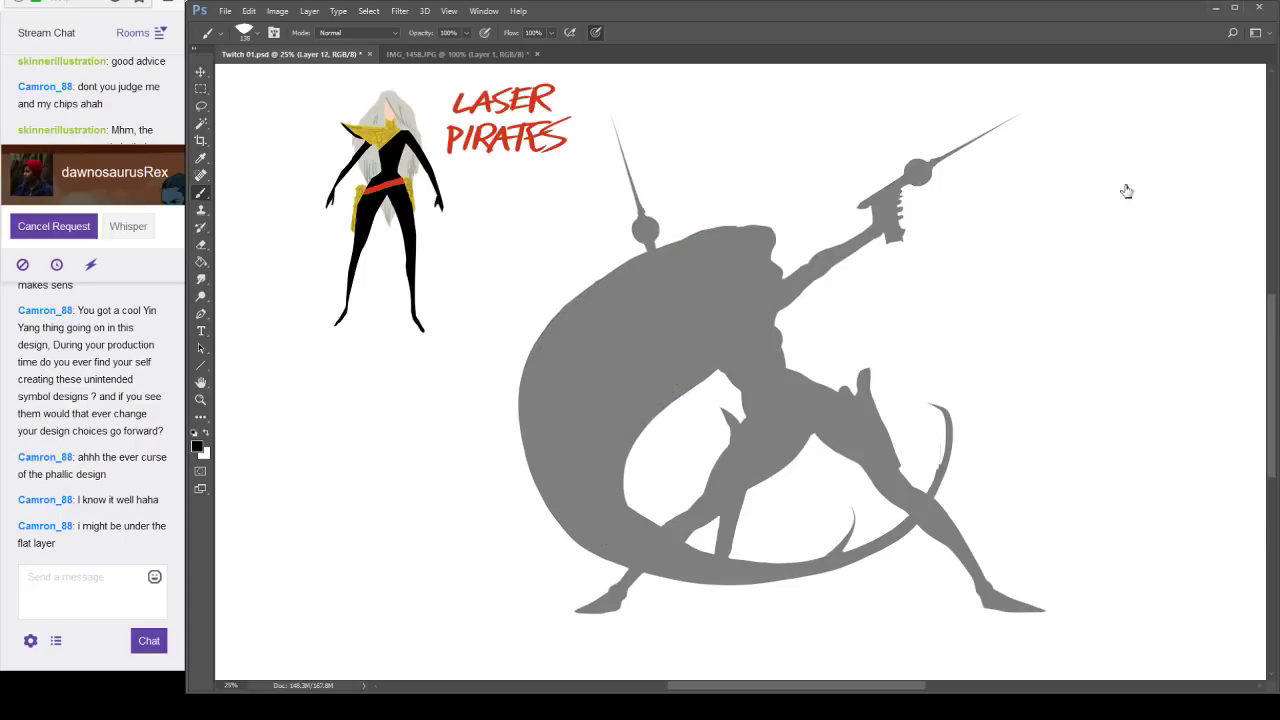
key(ctrl+comma)
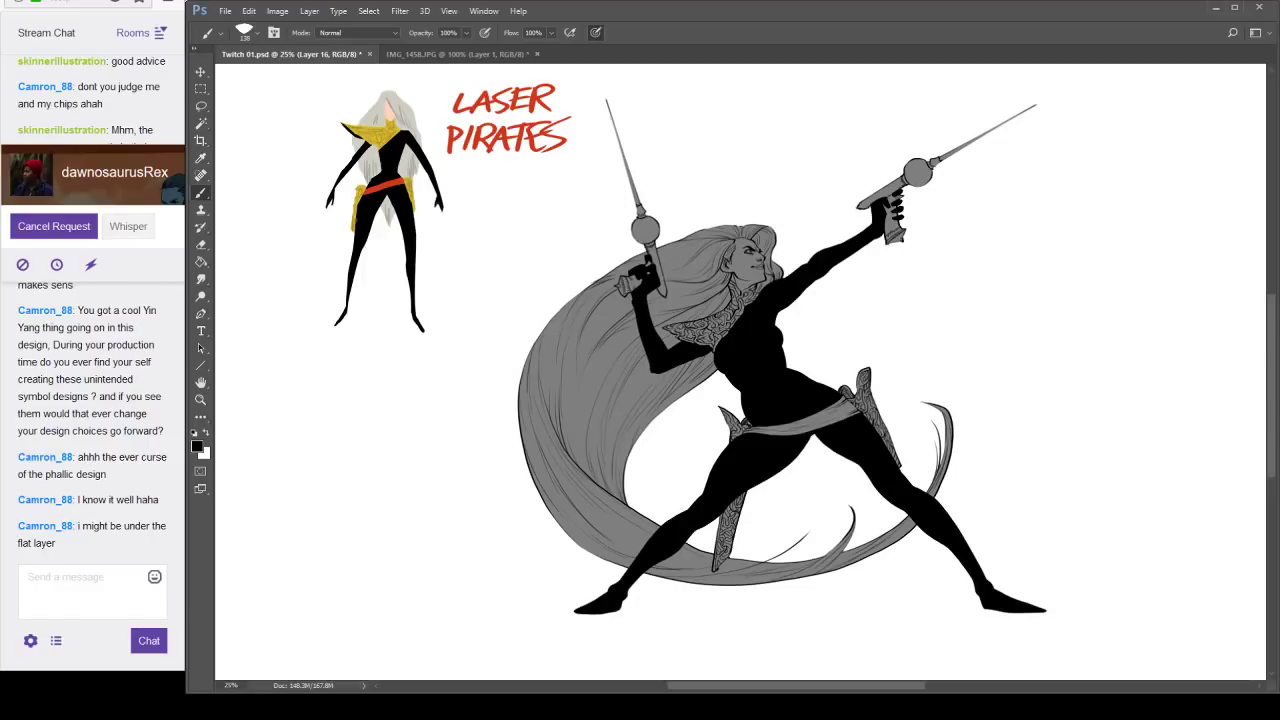
click(1179, 176)
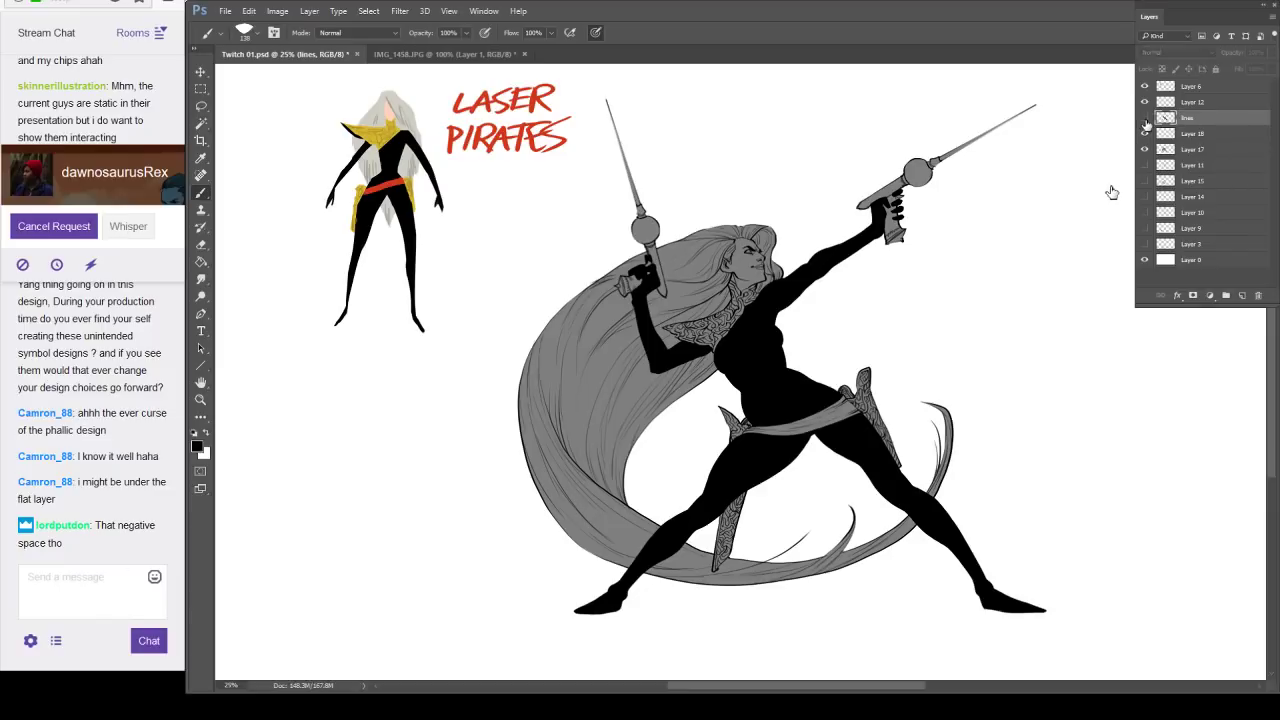
Compare the figure with and without its line art by toggling the visibility of the lines layer.
click(1145, 118)
click(1145, 118)
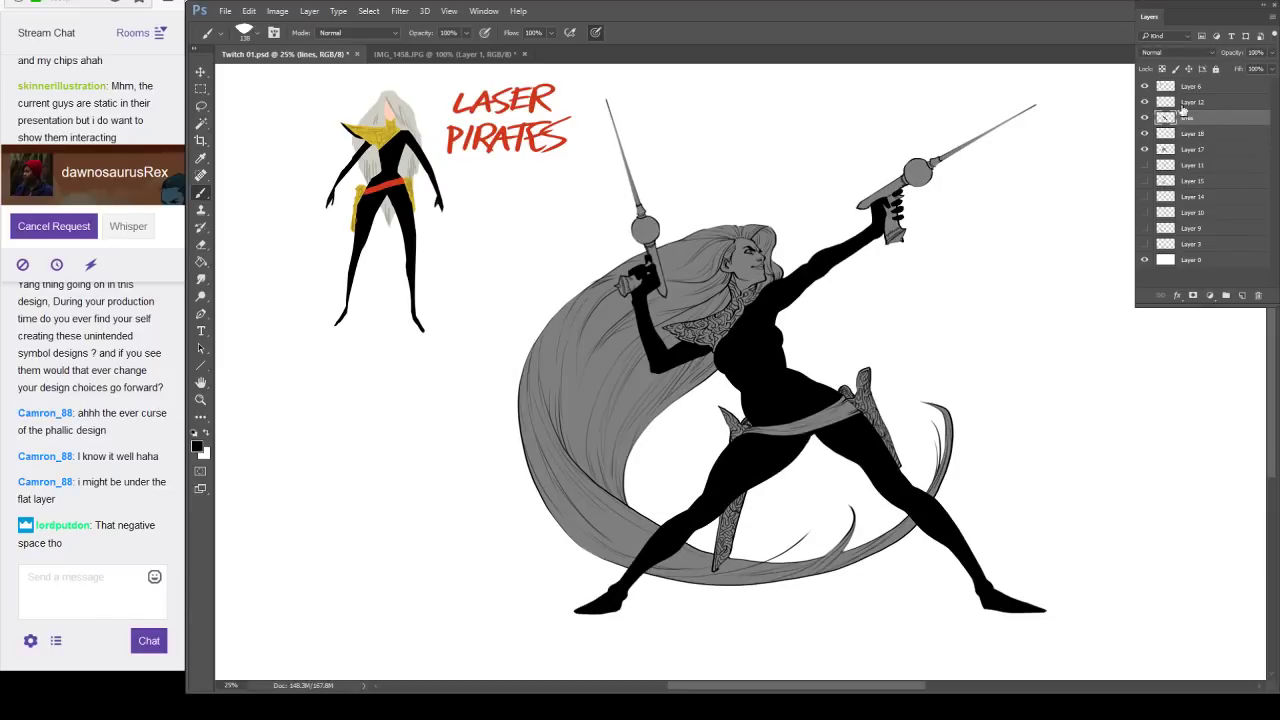
click(1145, 118)
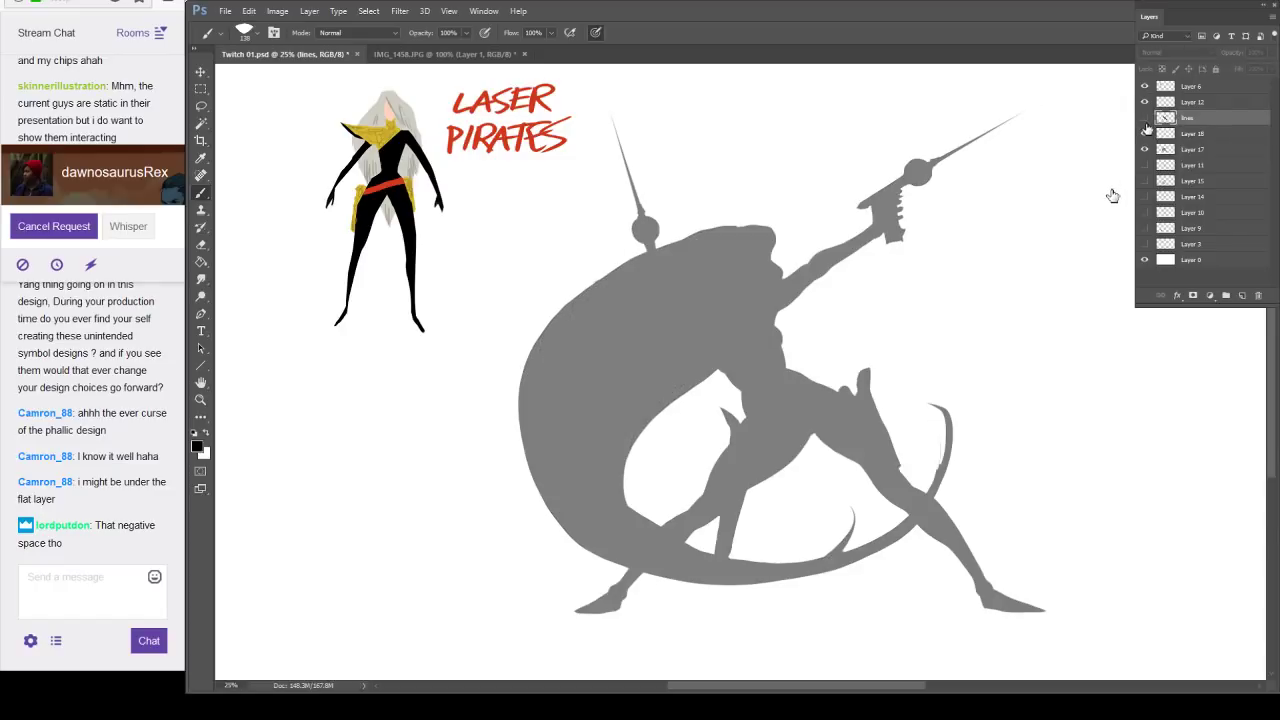
click(1145, 118)
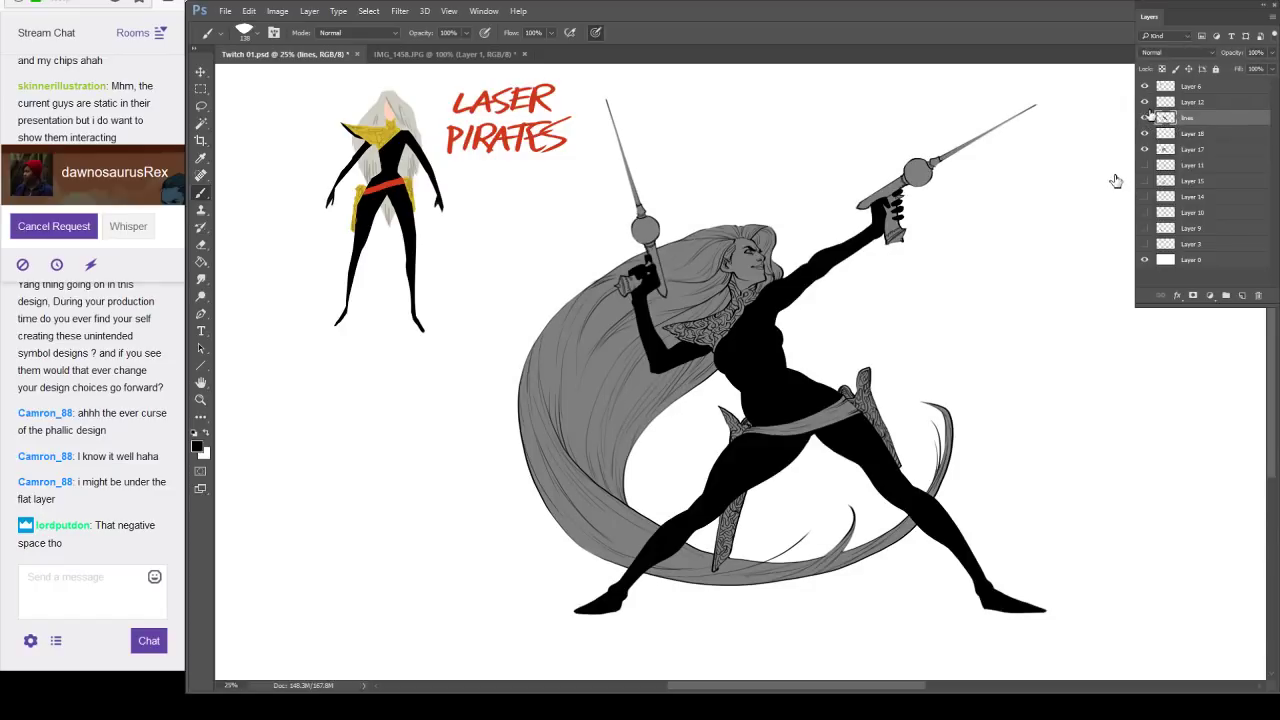
click(1145, 118)
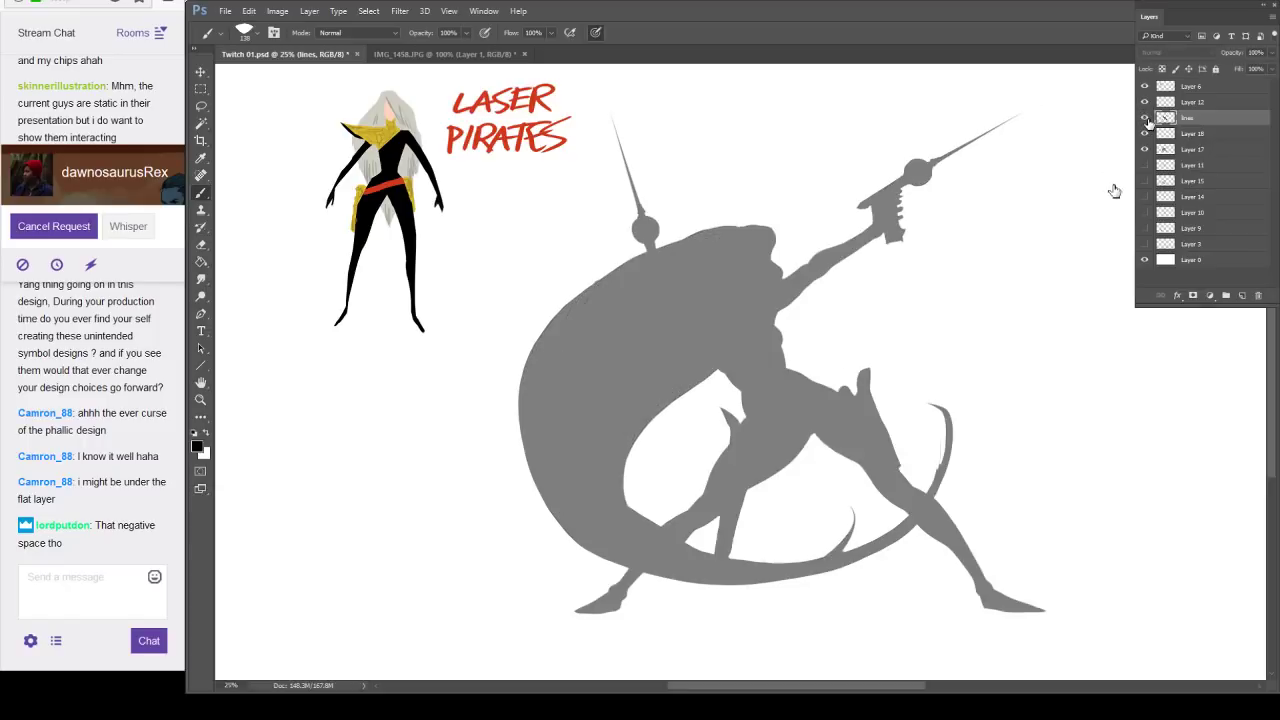
click(1145, 118)
Load the figure's silhouette as a selection with Layer 18 active, and sample the pale pink skin colour from the concept's face.
click(1192, 133)
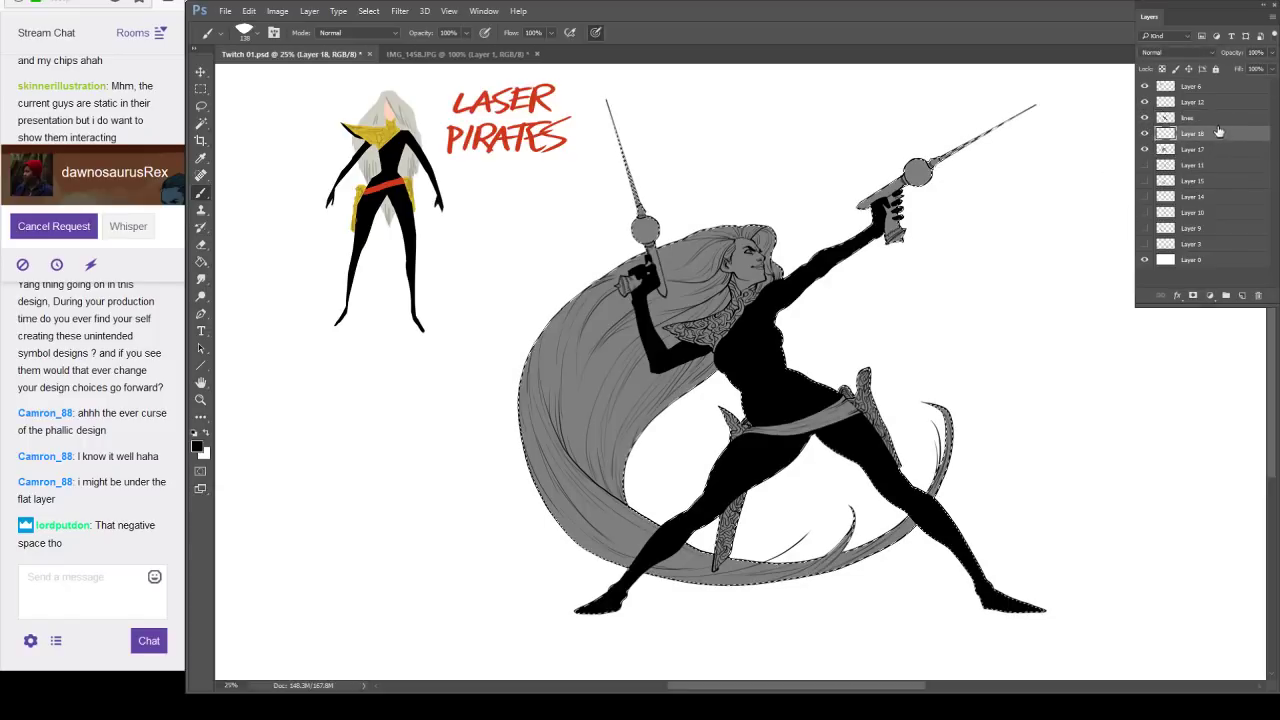
ctrl+click(1165, 133)
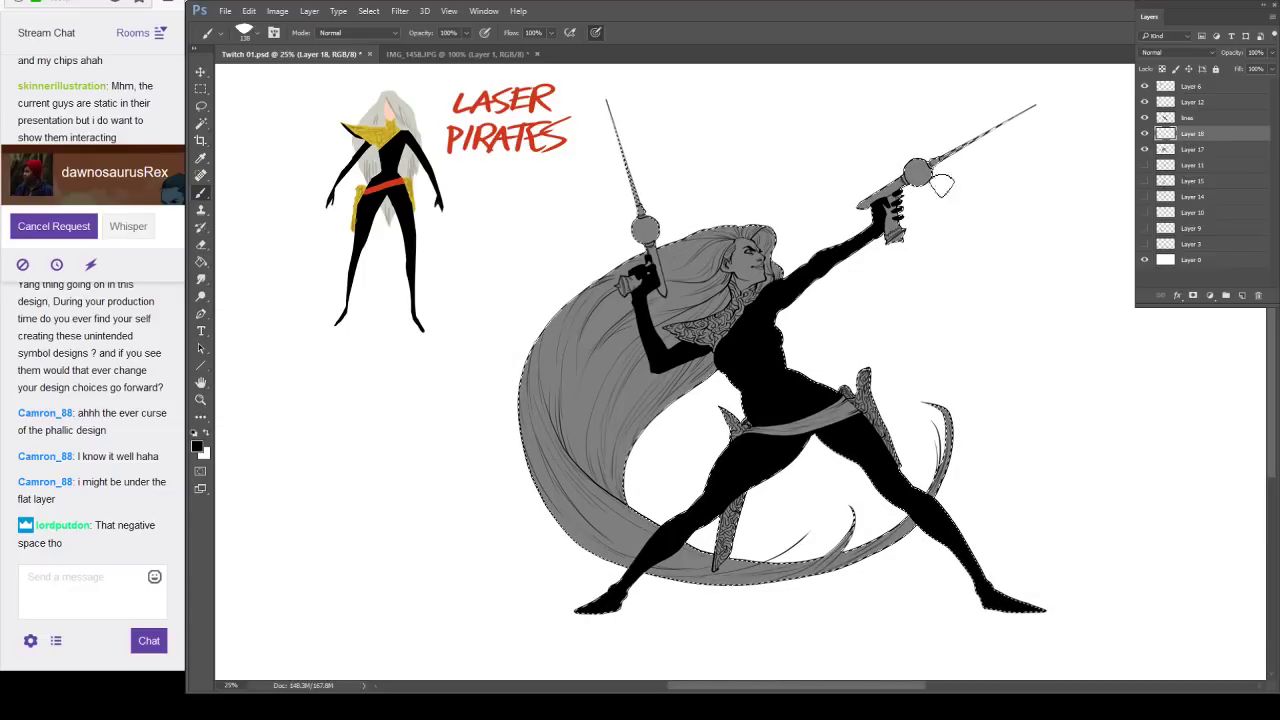
alt+click(390, 115)
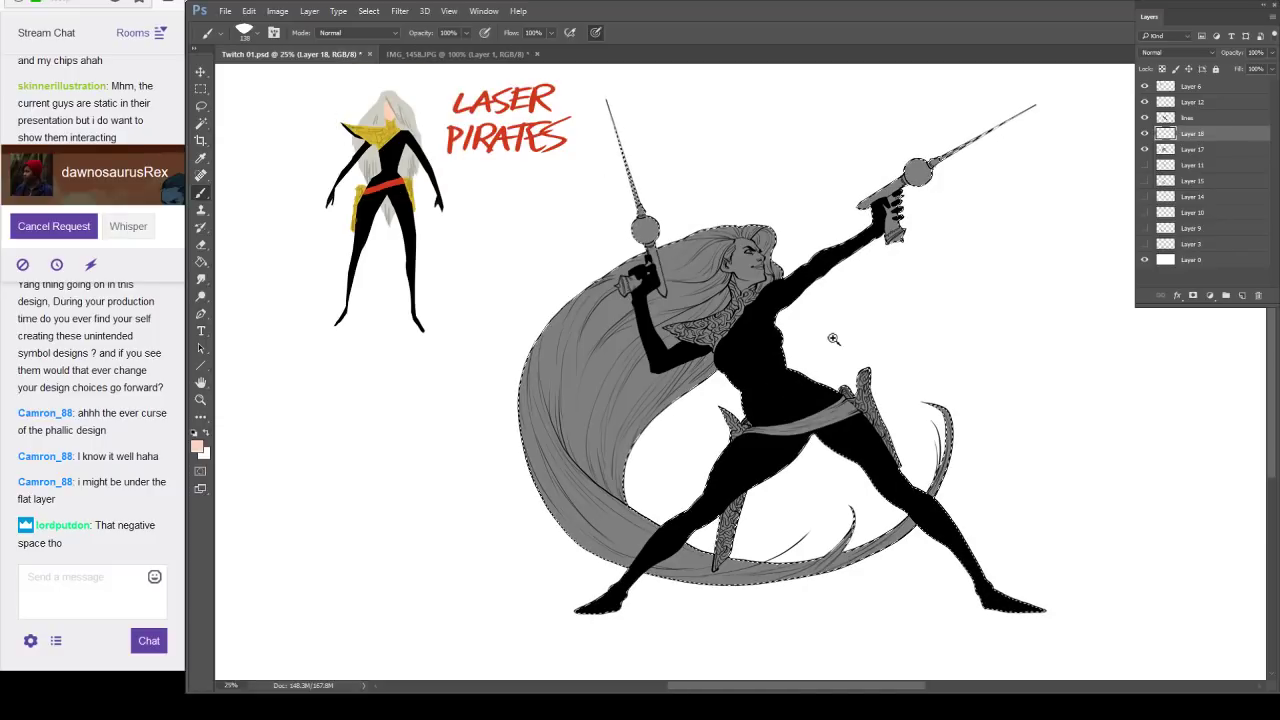
Paint the ear and the edge of the face along the hairline in pale pink with a much smaller brush.
ctrl+click(833, 340)
drag(786, 268, 823, 350)
scroll(790, 338, up, 5)
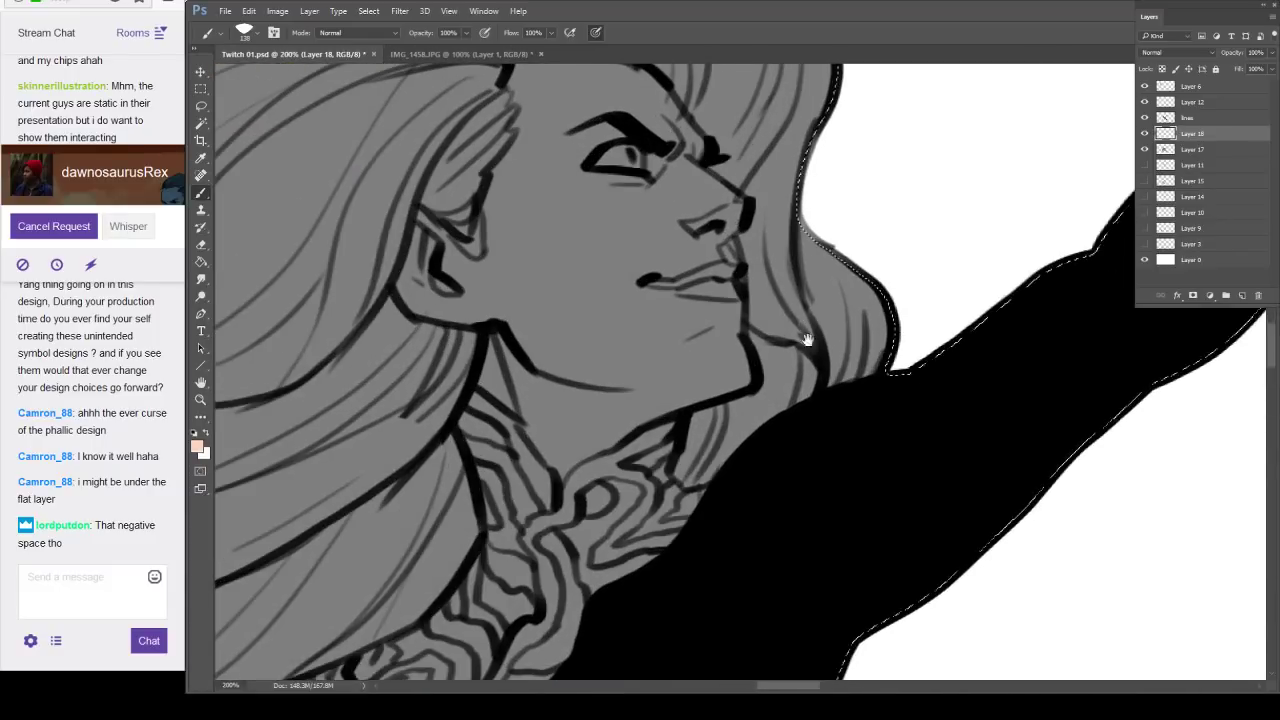
drag(807, 340, 812, 435)
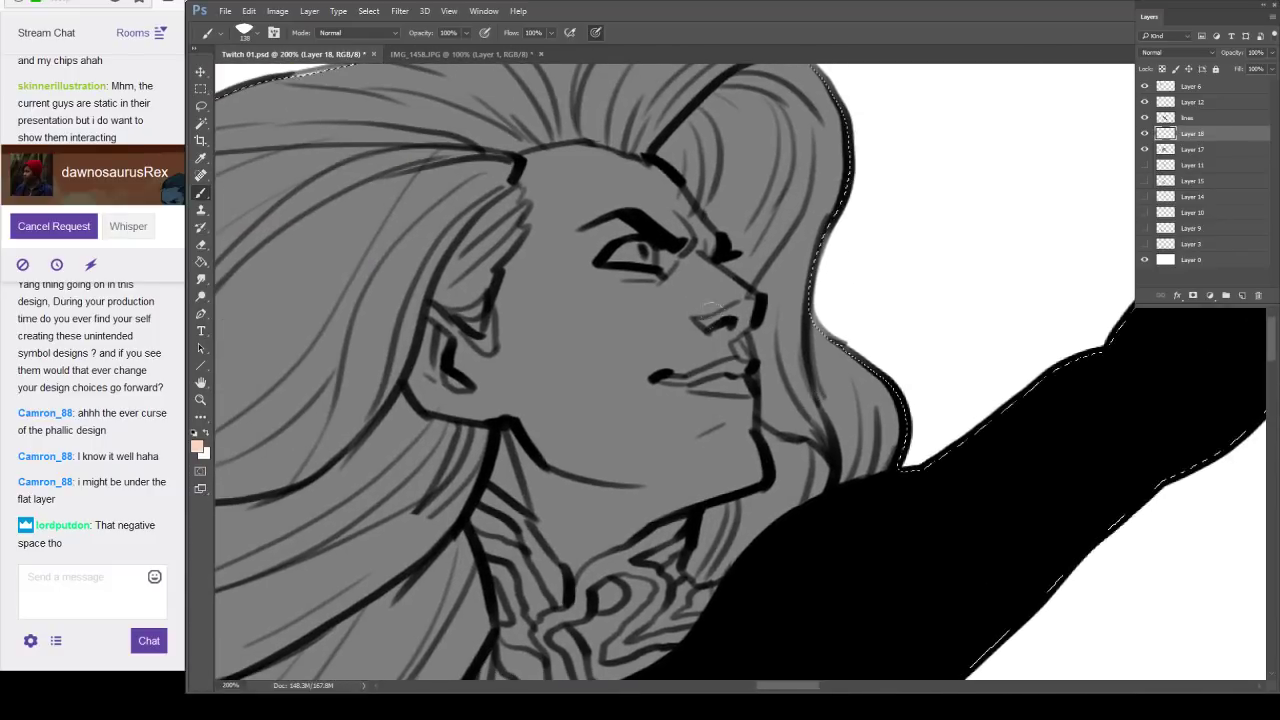
key(bracketleft)
key(bracketleft)
key(bracketleft)
key(bracketleft)
key(bracketleft)
key(bracketleft)
key(bracketleft)
key(bracketleft)
key(bracketleft)
key(bracketleft)
key(bracketleft)
key(bracketleft)
key(bracketleft)
mouse_move(534, 161)
mouse_down()
mouse_move(532, 256)
mouse_move(539, 243)
mouse_move(511, 285)
mouse_move(507, 360)
mouse_move(489, 370)
mouse_move(463, 354)
mouse_move(434, 314)
mouse_move(452, 348)
mouse_move(441, 328)
mouse_move(419, 379)
mouse_move(433, 411)
mouse_move(493, 420)
mouse_move(440, 362)
mouse_up()
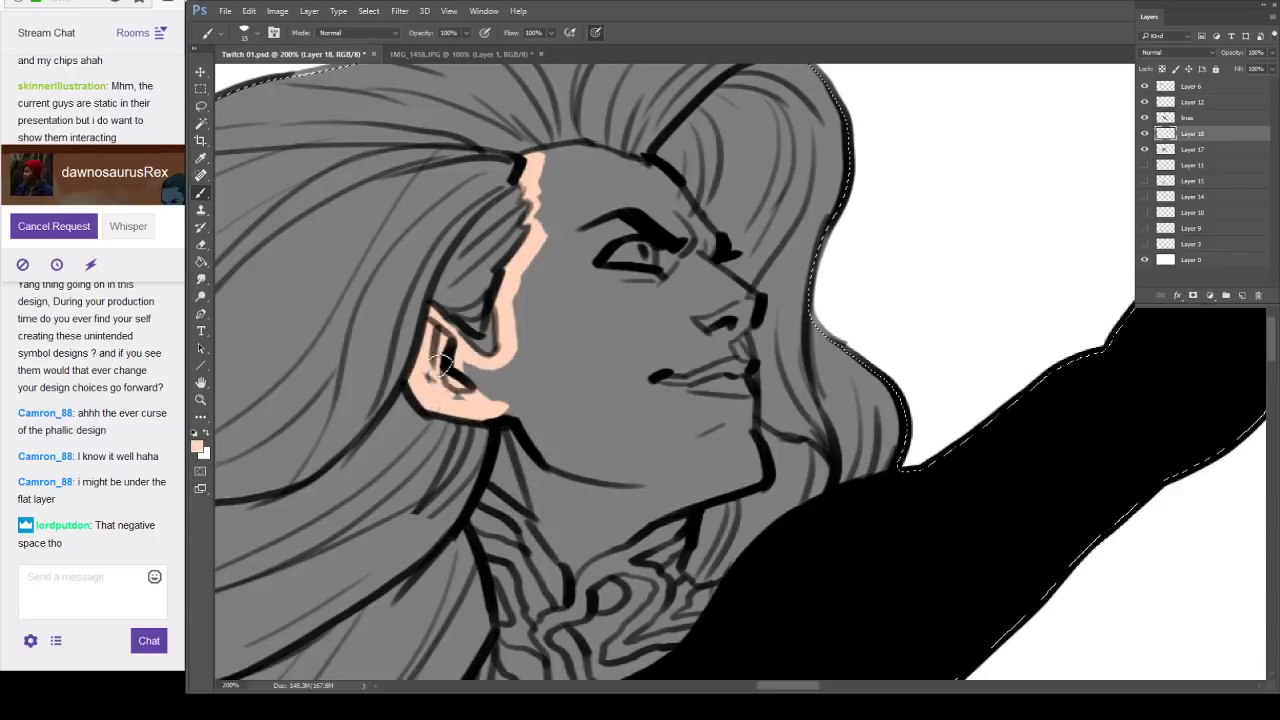
Paint the neck, jaw and profile edges in the skin colour and fill in the rest of the face.
mouse_move(462, 415)
mouse_down()
mouse_move(505, 390)
mouse_move(500, 495)
mouse_move(568, 560)
mouse_move(585, 565)
mouse_move(638, 530)
mouse_move(592, 584)
mouse_move(580, 568)
mouse_up()
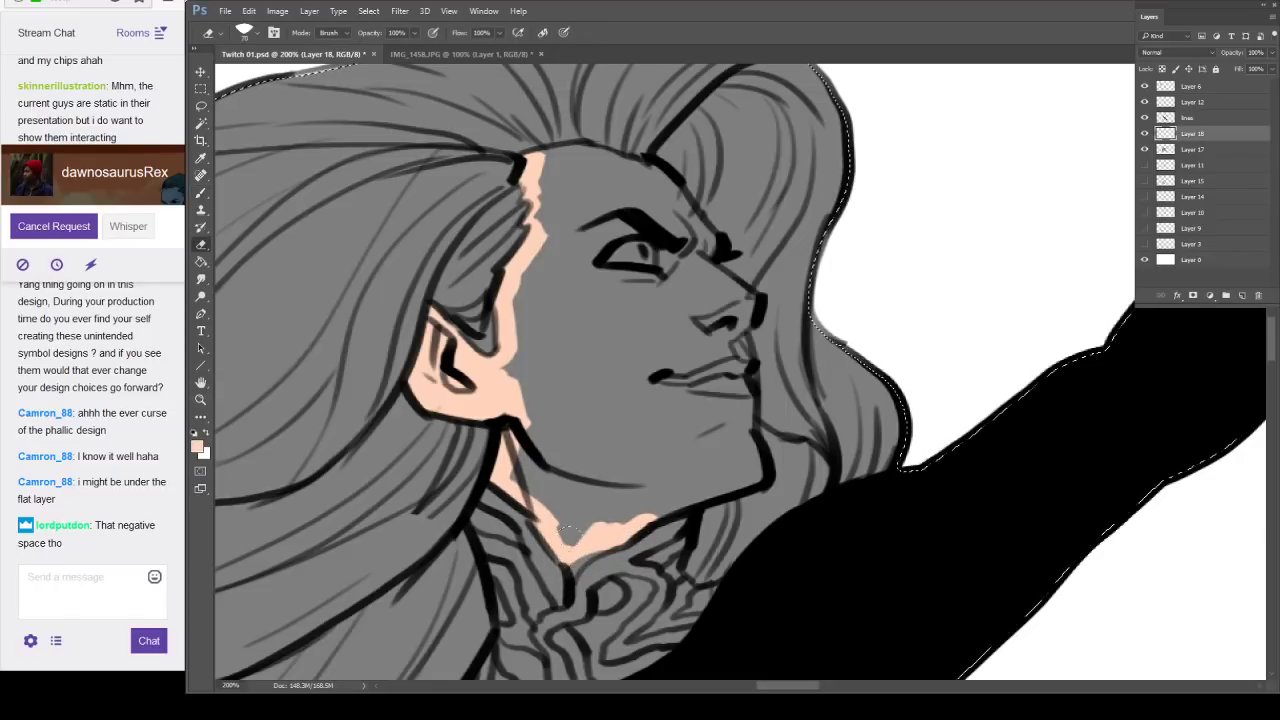
mouse_move(676, 508)
mouse_down()
mouse_move(751, 481)
mouse_move(752, 436)
mouse_move(738, 474)
mouse_move(725, 438)
mouse_move(723, 300)
mouse_move(685, 262)
mouse_move(678, 220)
mouse_move(630, 174)
mouse_move(538, 158)
mouse_move(532, 270)
mouse_move(530, 205)
mouse_up()
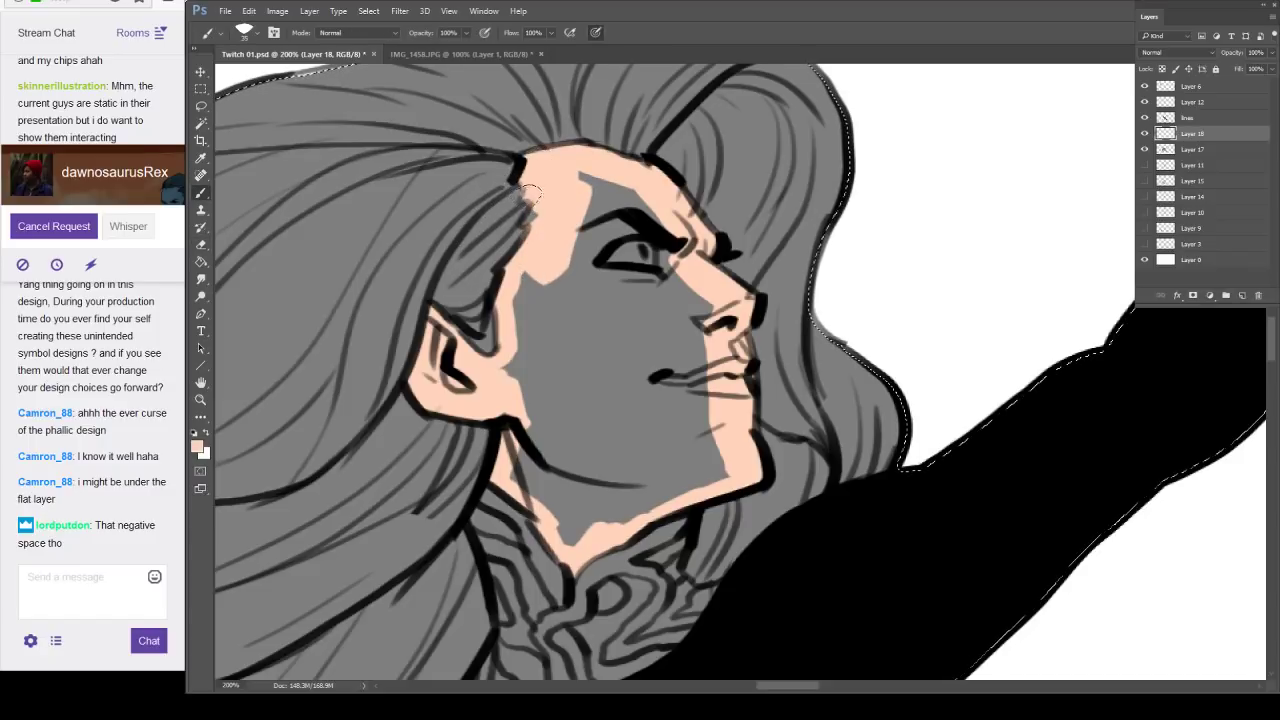
mouse_move(533, 248)
mouse_down()
mouse_move(508, 375)
mouse_move(523, 412)
mouse_move(518, 466)
mouse_move(558, 540)
mouse_move(618, 456)
mouse_move(604, 524)
mouse_move(675, 483)
mouse_move(688, 457)
mouse_move(685, 300)
mouse_move(628, 212)
mouse_move(577, 197)
mouse_move(550, 462)
mouse_move(621, 196)
mouse_move(668, 430)
mouse_up()
Add a new layer directly above Layer 17 for the hair colour.
alt+click(724, 386)
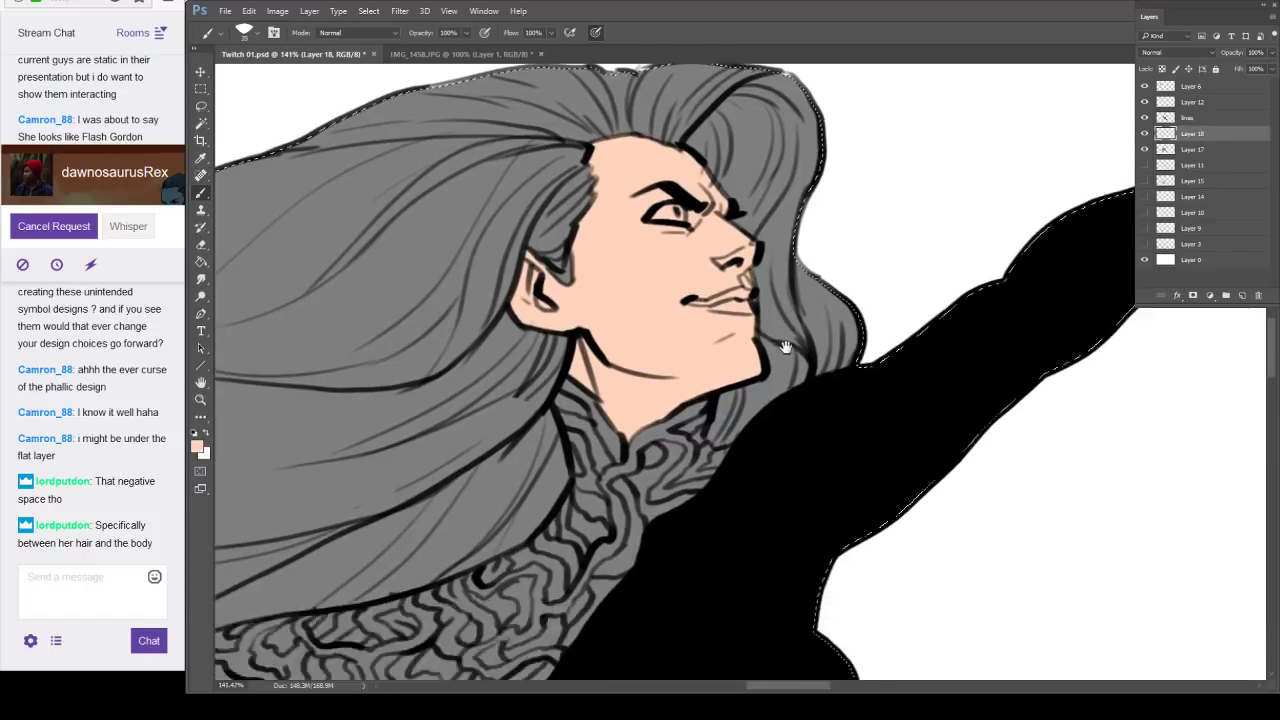
alt+click(806, 330)
scroll(812, 325, down, 10)
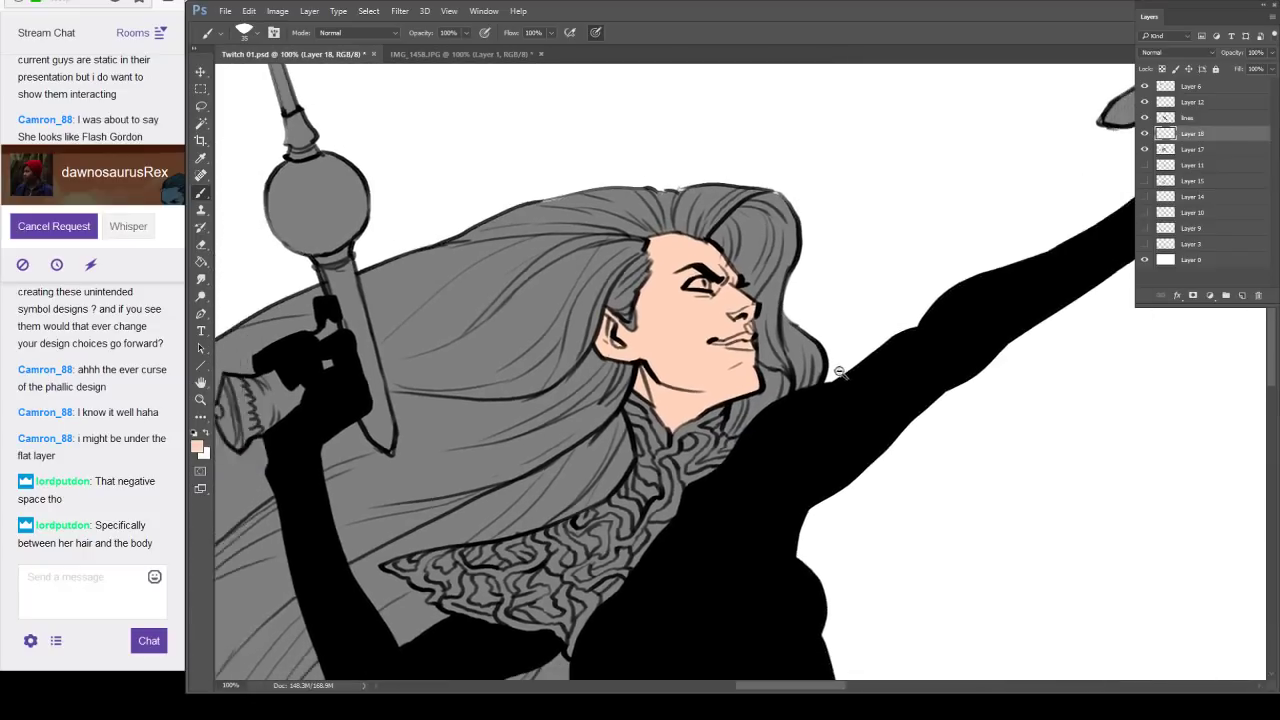
mouse_move(743, 360)
mouse_down()
mouse_move(731, 342)
mouse_move(742, 346)
mouse_up()
alt+click(786, 351)
drag(810, 367, 800, 337)
drag(840, 402, 935, 329)
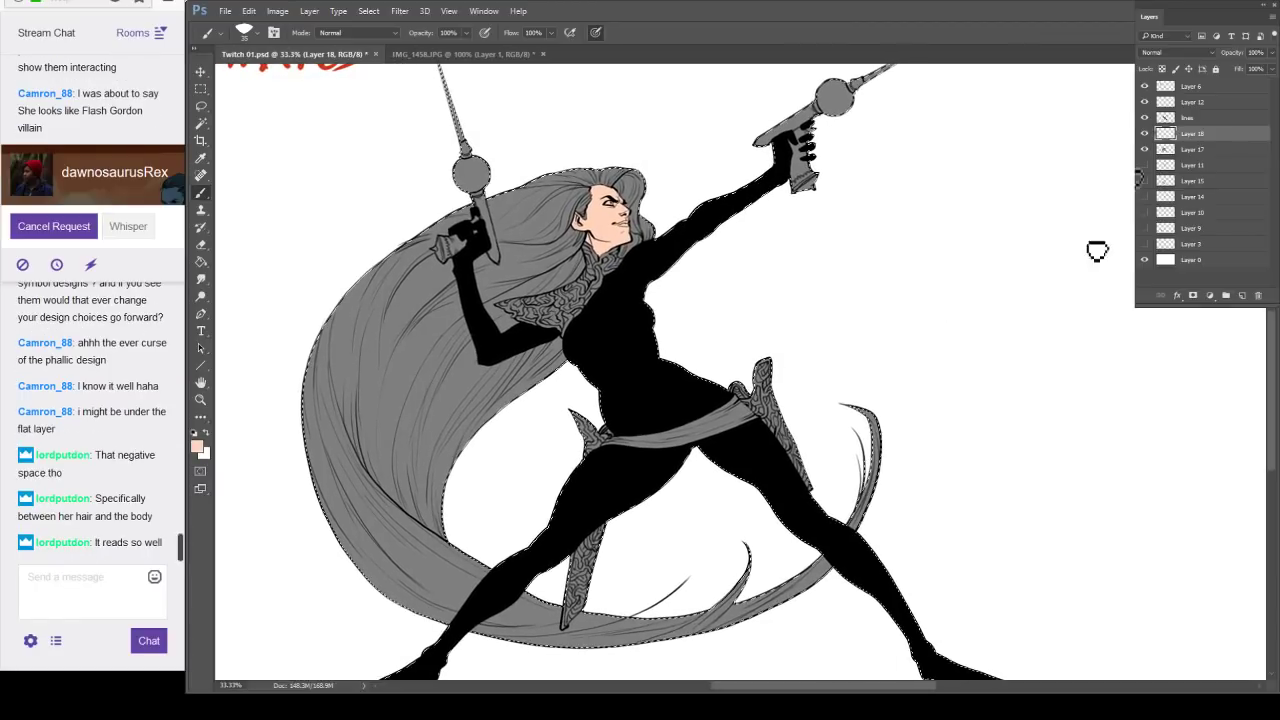
click(1205, 148)
key(ctrl+shift+alt+n)
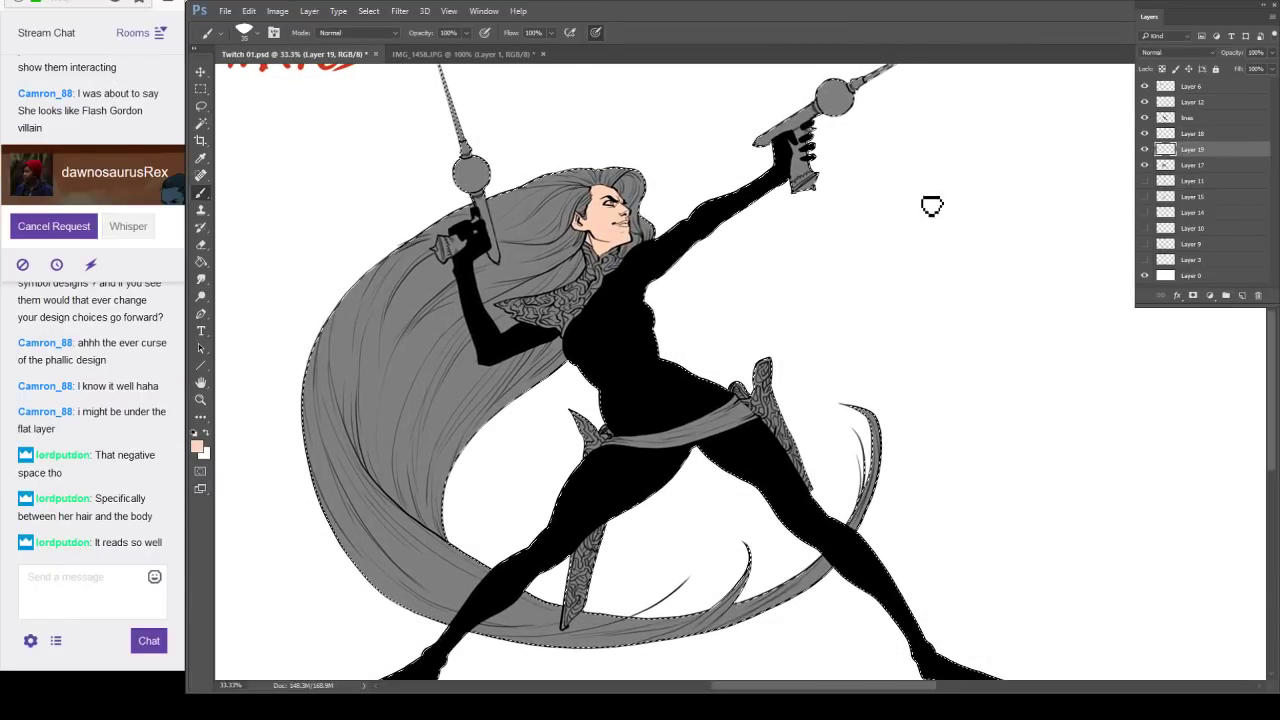
Sample the pale grey hair colour from the concept figure and paint the hair beneath the bent arm with a much larger brush.
drag(862, 249, 1007, 348)
key(ctrl+shift+d)
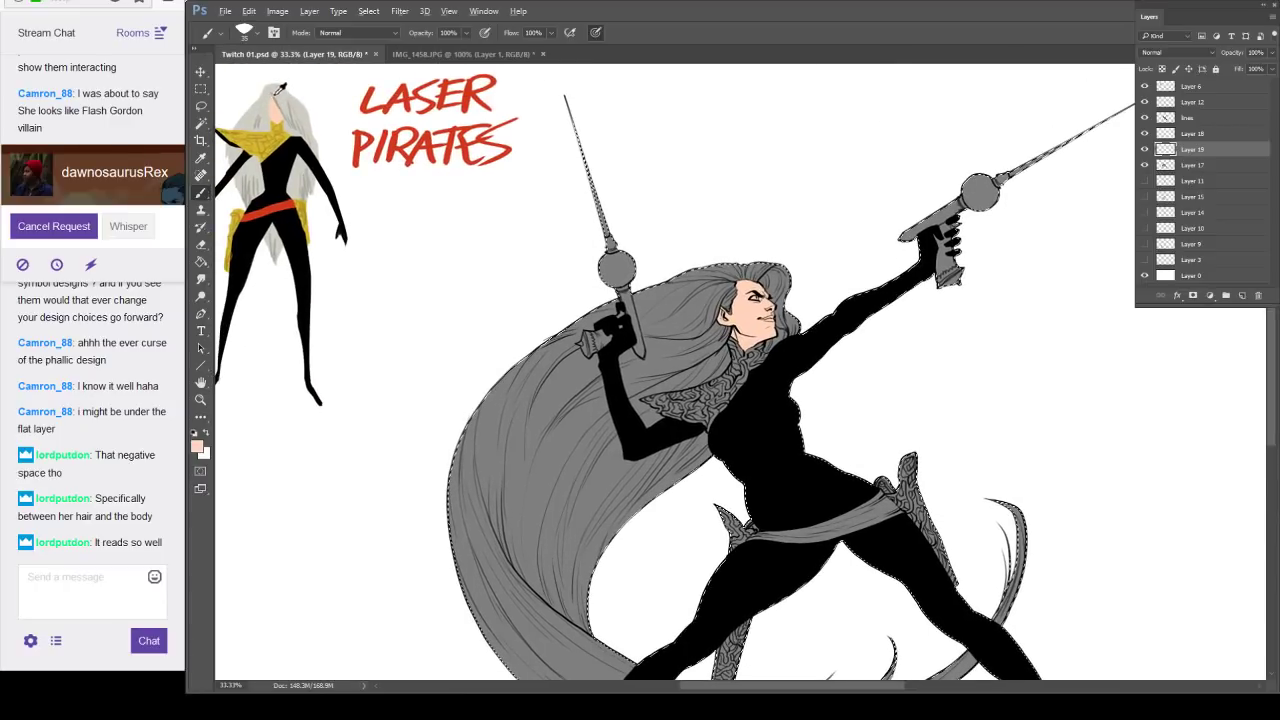
drag(922, 415, 844, 279)
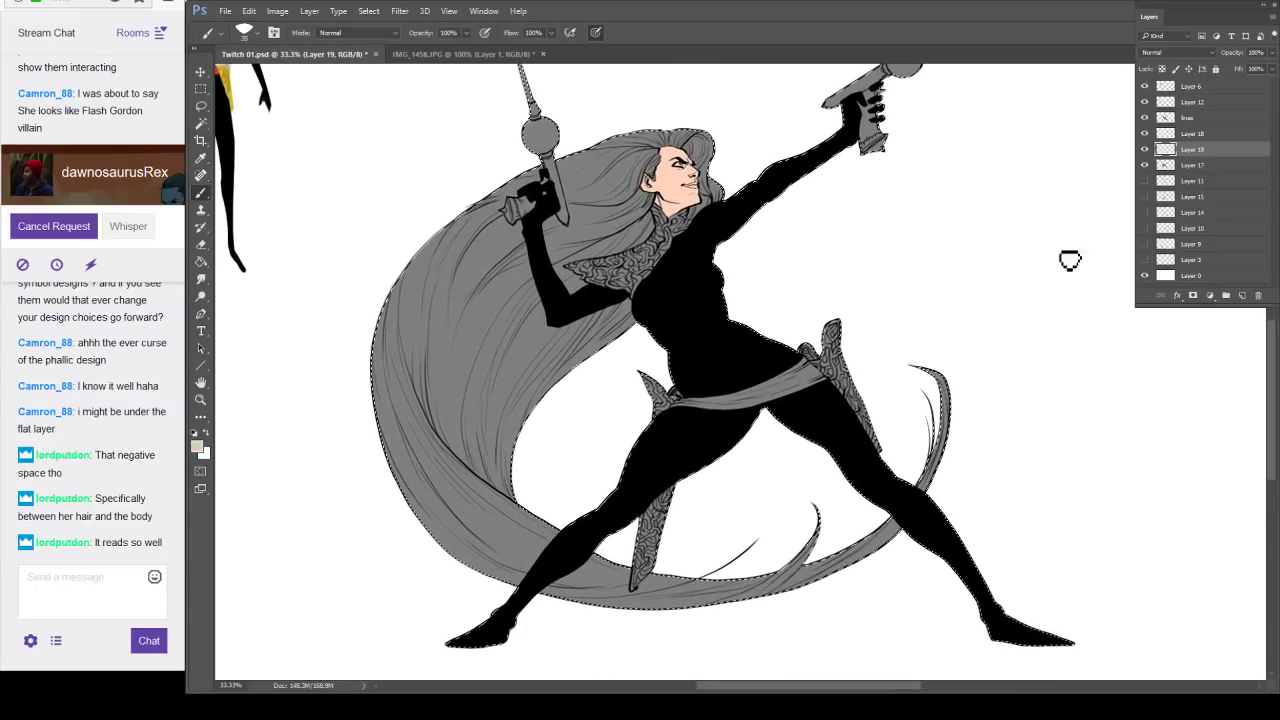
key(bracketright)
key(bracketright)
key(bracketright)
key(bracketright)
key(bracketright)
key(bracketright)
key(bracketright)
key(bracketright)
key(bracketright)
key(bracketright)
drag(640, 330, 610, 336)
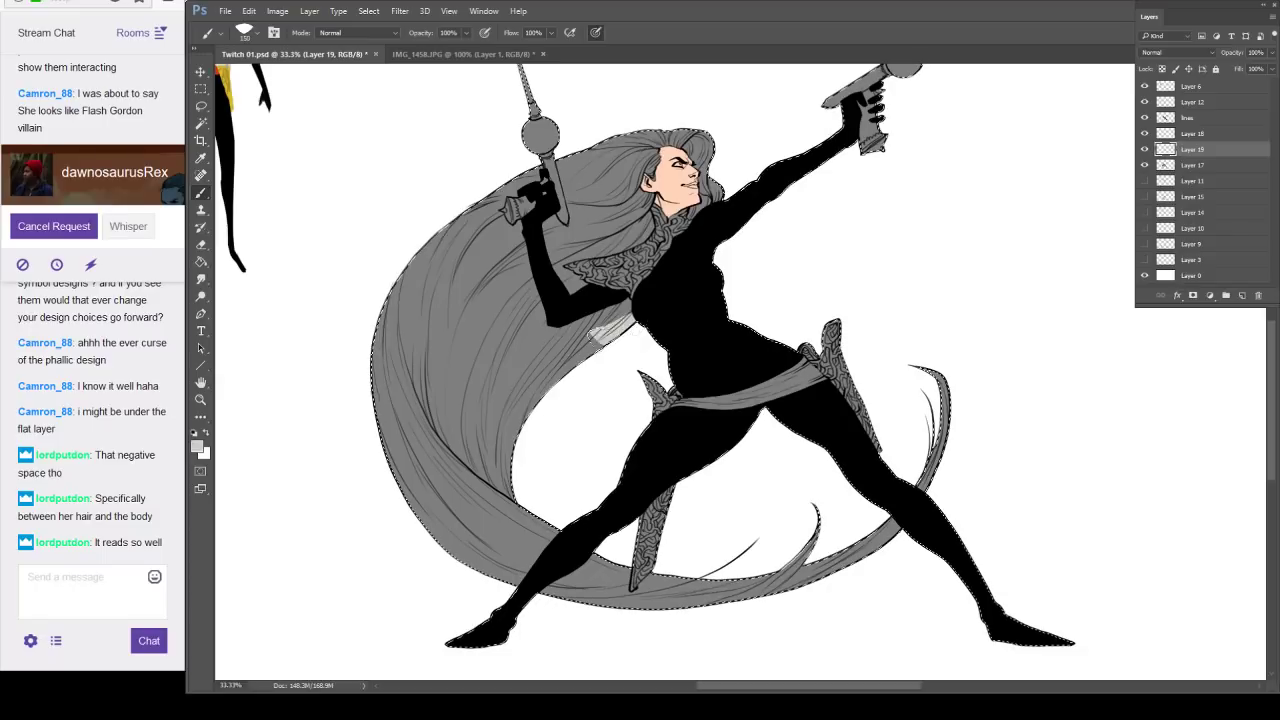
ctrl+click(635, 316)
scroll(634, 316, up, 1)
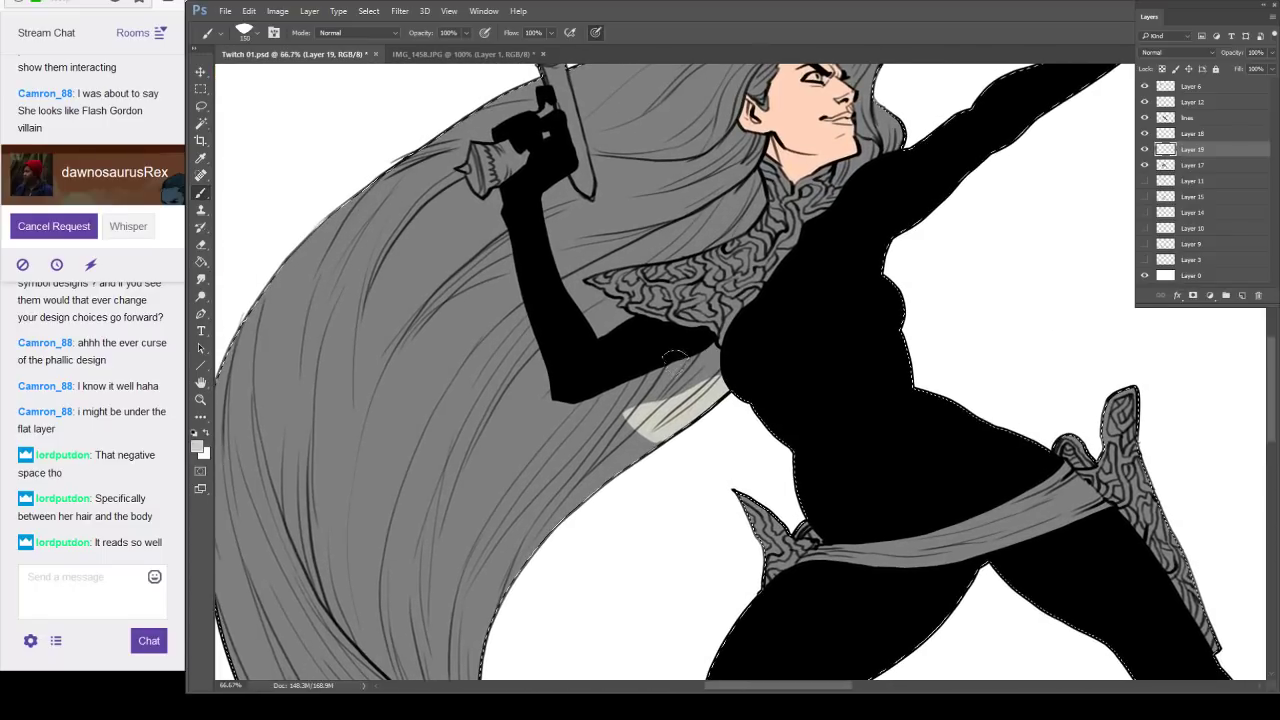
mouse_move(688, 350)
mouse_down()
mouse_move(662, 388)
mouse_move(552, 448)
mouse_move(675, 451)
mouse_up()
scroll(675, 451, down, 2)
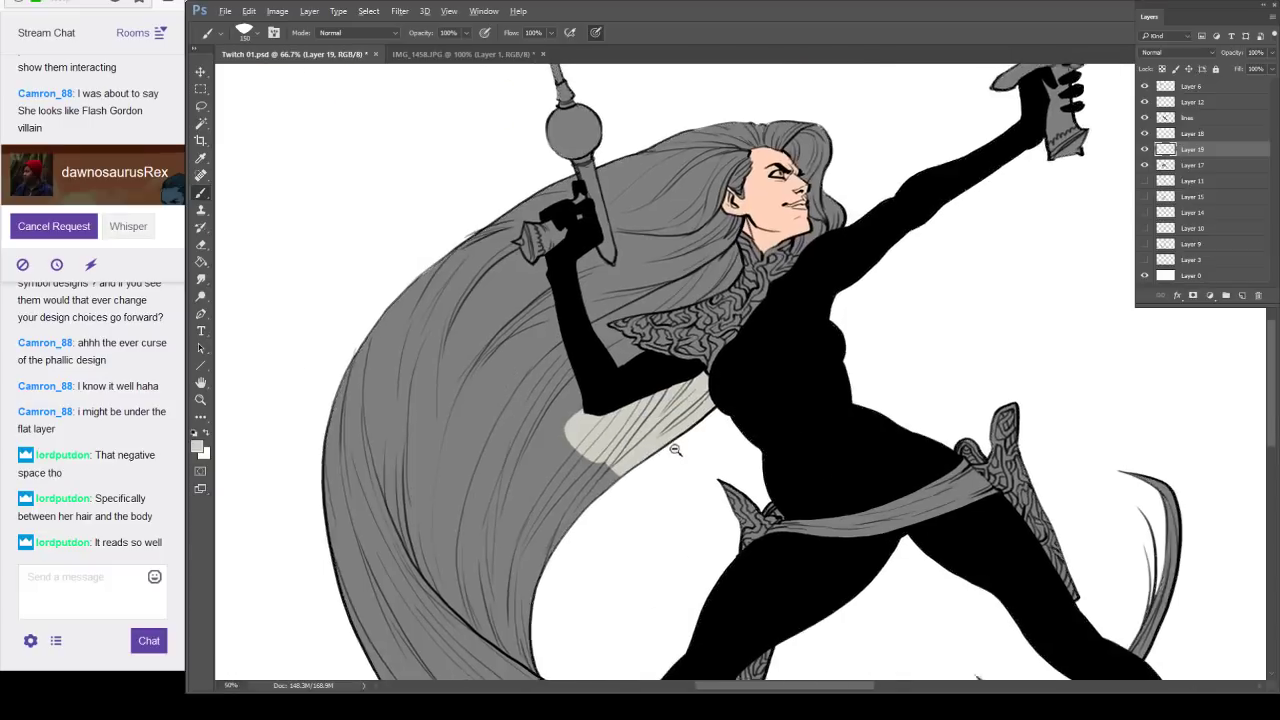
scroll(723, 391, down, 1)
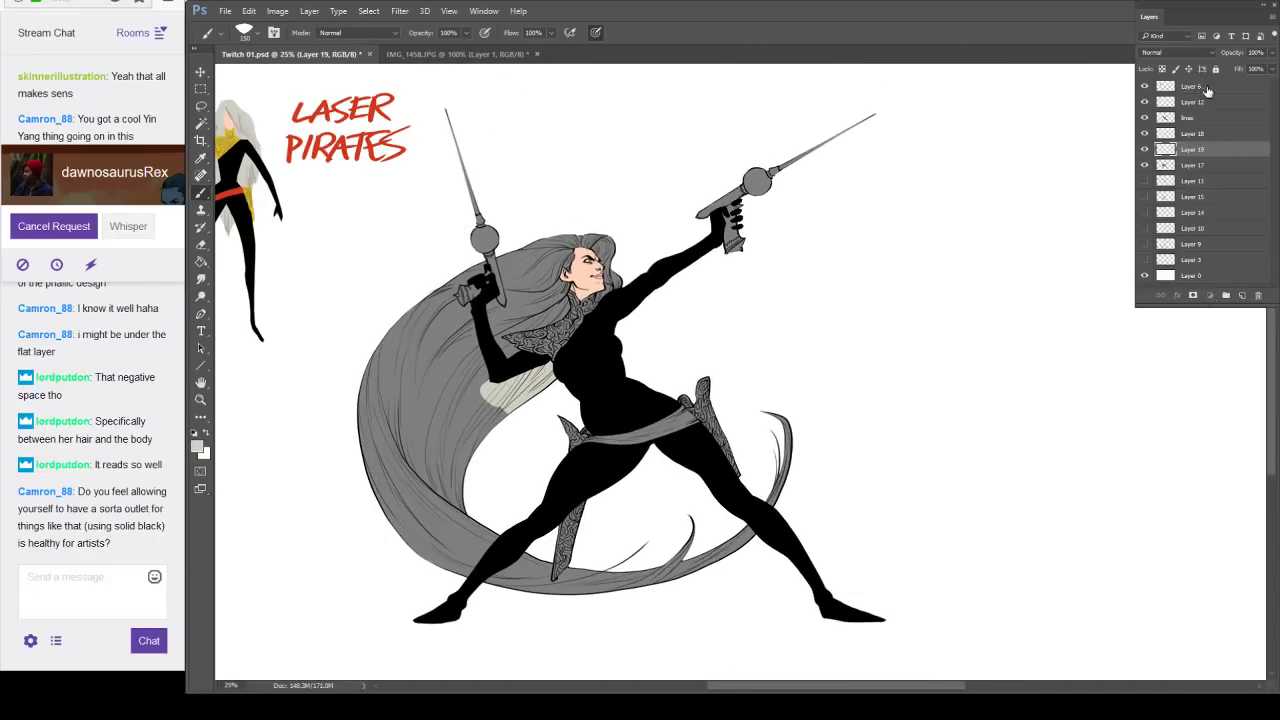
Sketch trial gesture lines across the figure on a new topmost layer, using the red sampled from the concept's belt.
click(1207, 88)
key(ctrl+shift+alt+n)
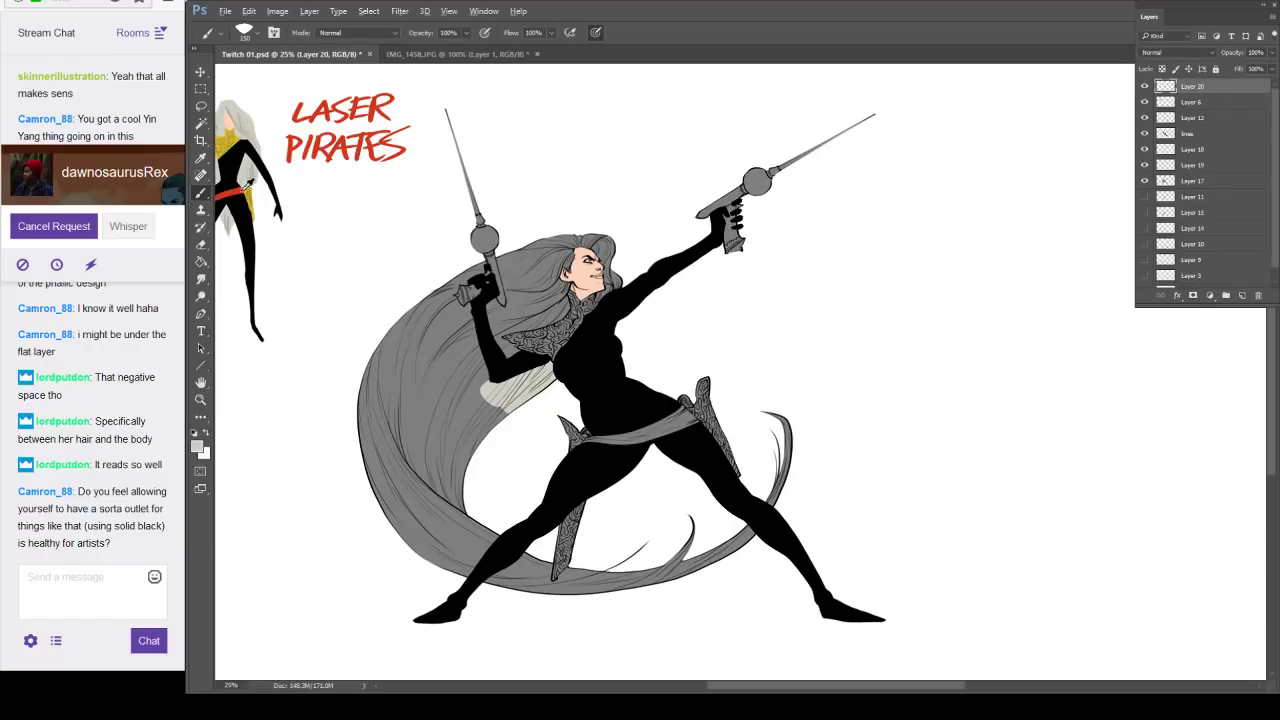
alt+click(244, 188)
mouse_move(876, 135)
mouse_down()
mouse_move(743, 200)
mouse_move(391, 487)
mouse_move(262, 571)
mouse_up()
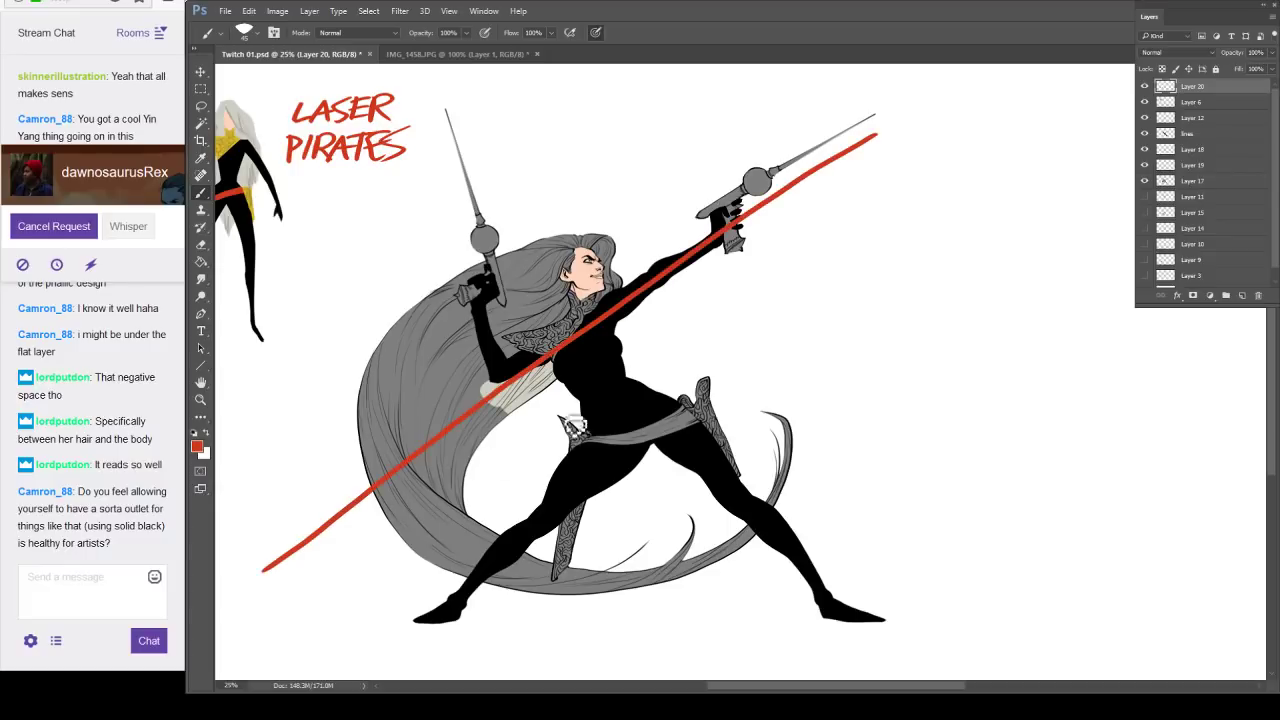
key(ctrl+z)
mouse_move(543, 140)
mouse_down()
mouse_move(554, 250)
mouse_move(586, 285)
mouse_move(595, 355)
mouse_move(636, 413)
mouse_move(788, 535)
mouse_move(840, 610)
mouse_up()
key(ctrl+z)
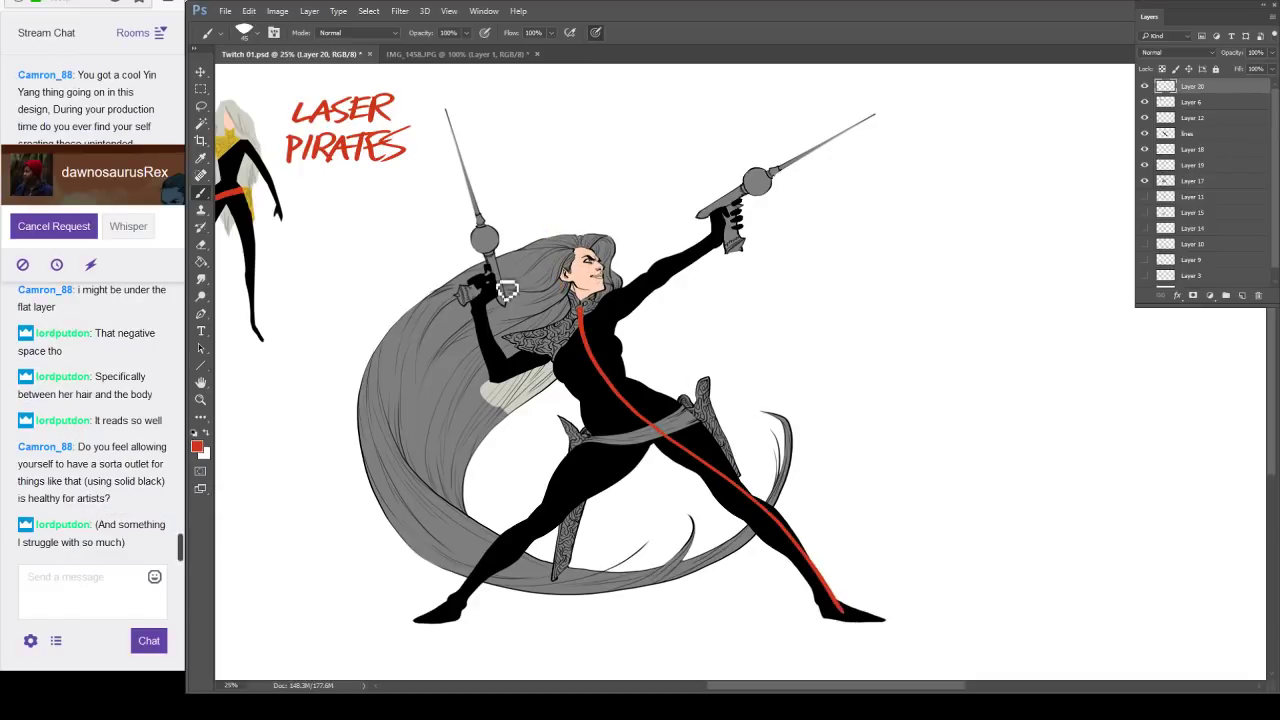
Sketch red gesture lines along the raised gun, the outstretched arm and the other leg, and delete the layer of lines.
mouse_move(444, 95)
mouse_down()
mouse_move(464, 213)
mouse_move(519, 383)
mouse_up()
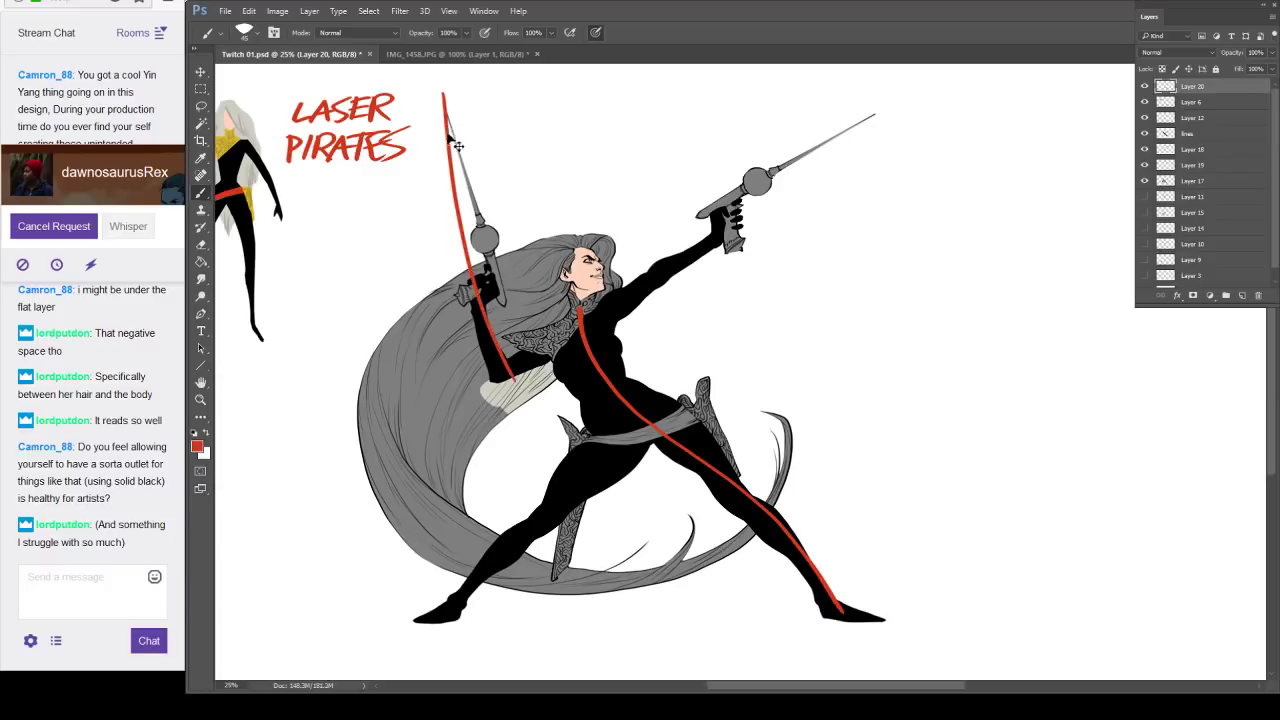
key(ctrl+z)
drag(448, 110, 540, 420)
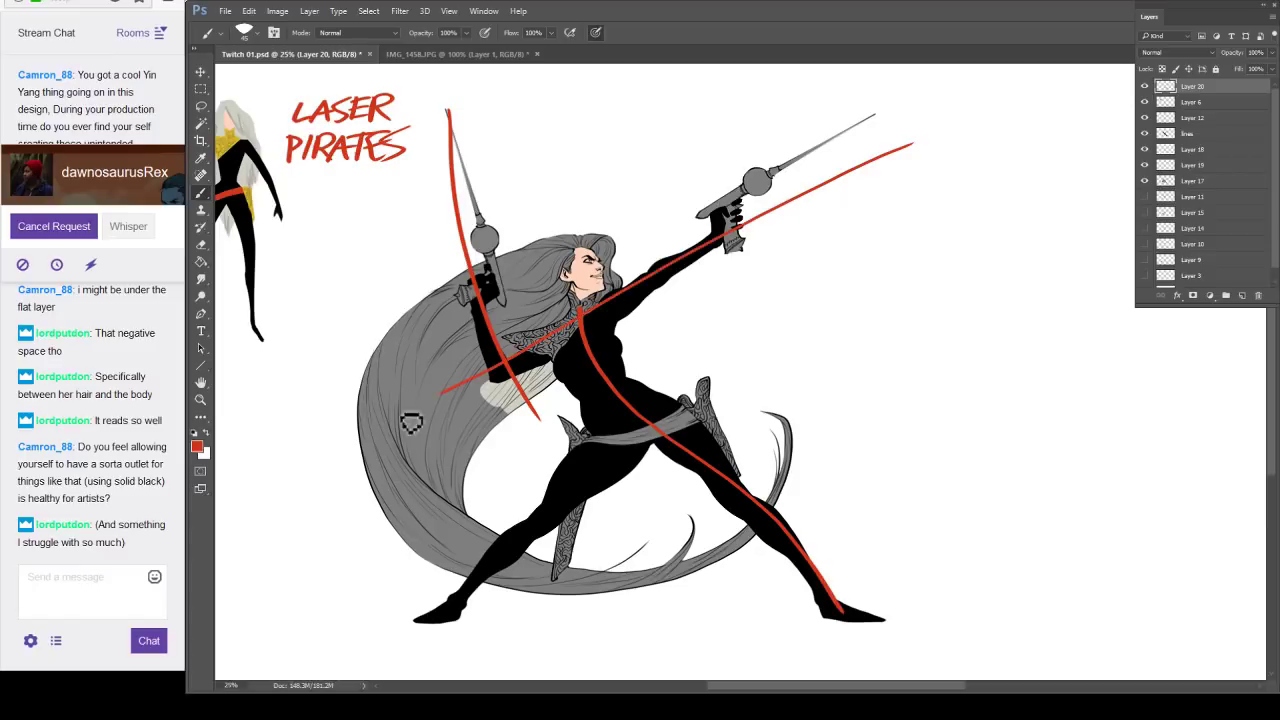
drag(802, 177, 390, 463)
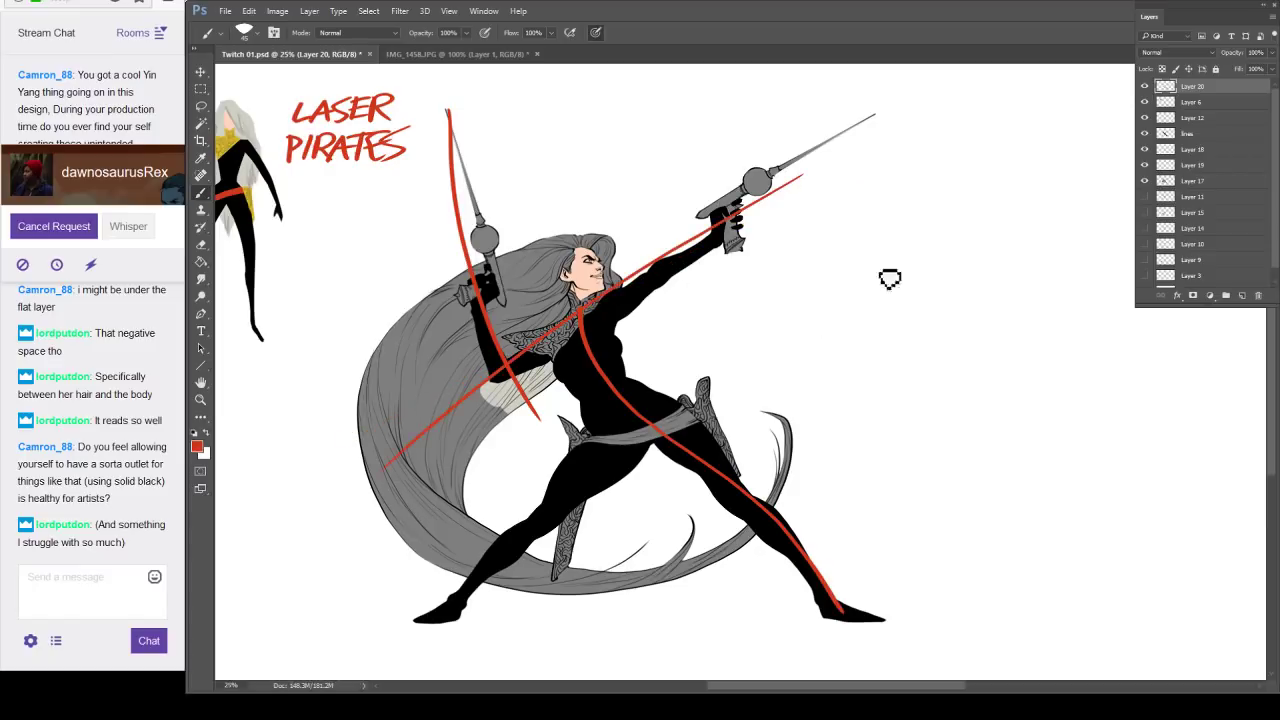
drag(905, 258, 376, 654)
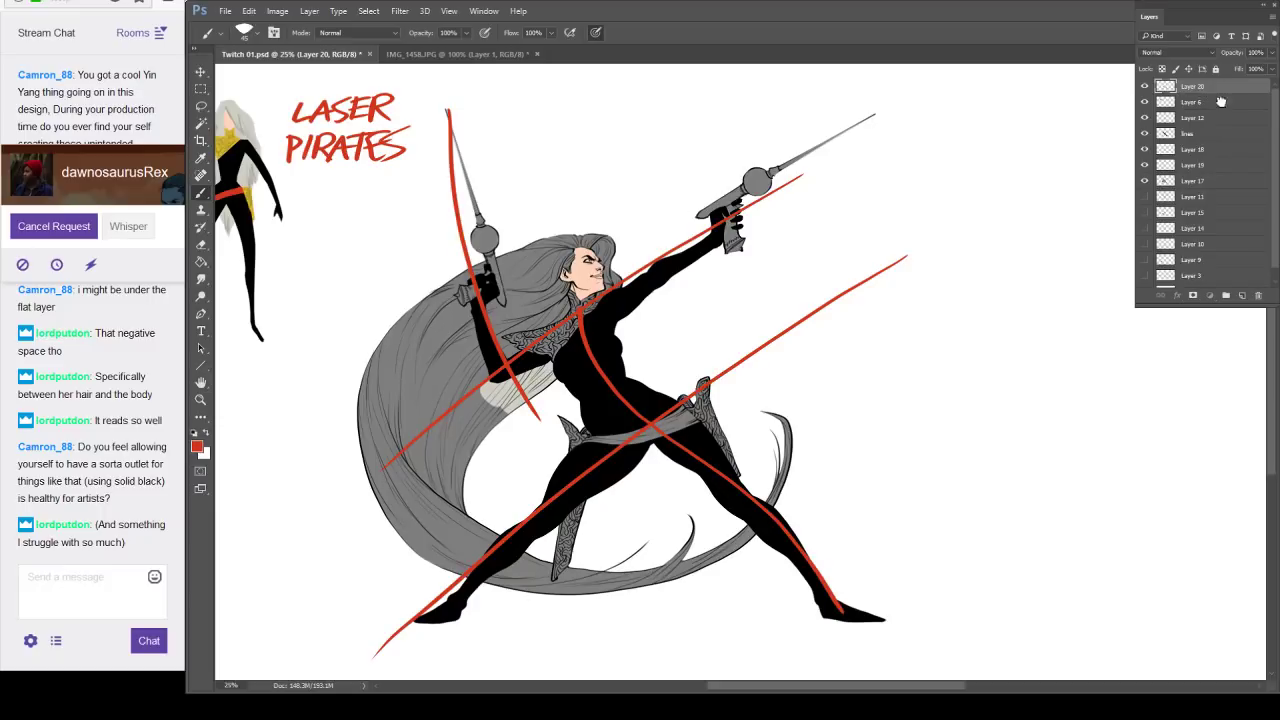
drag(1220, 101, 1259, 295)
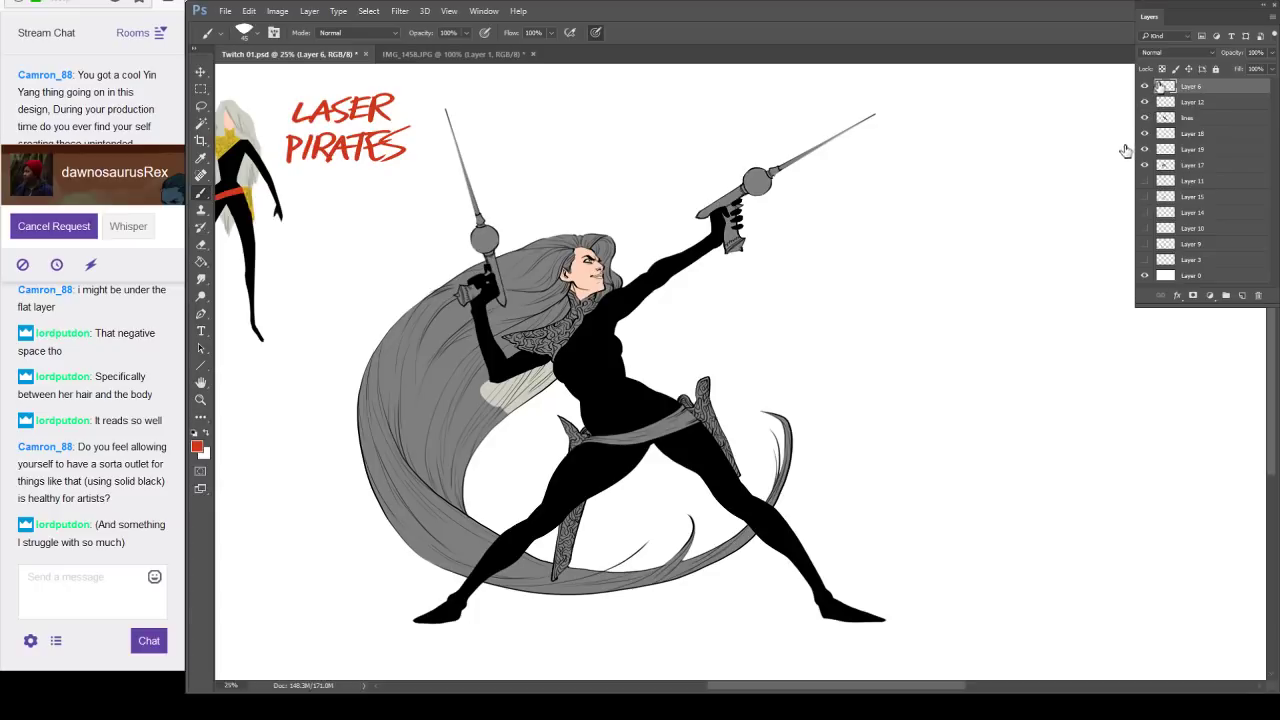
Load Layer 17's silhouette as a selection with Layer 19 active, and resample the pale grey hair colour with a smaller brush.
click(1197, 104)
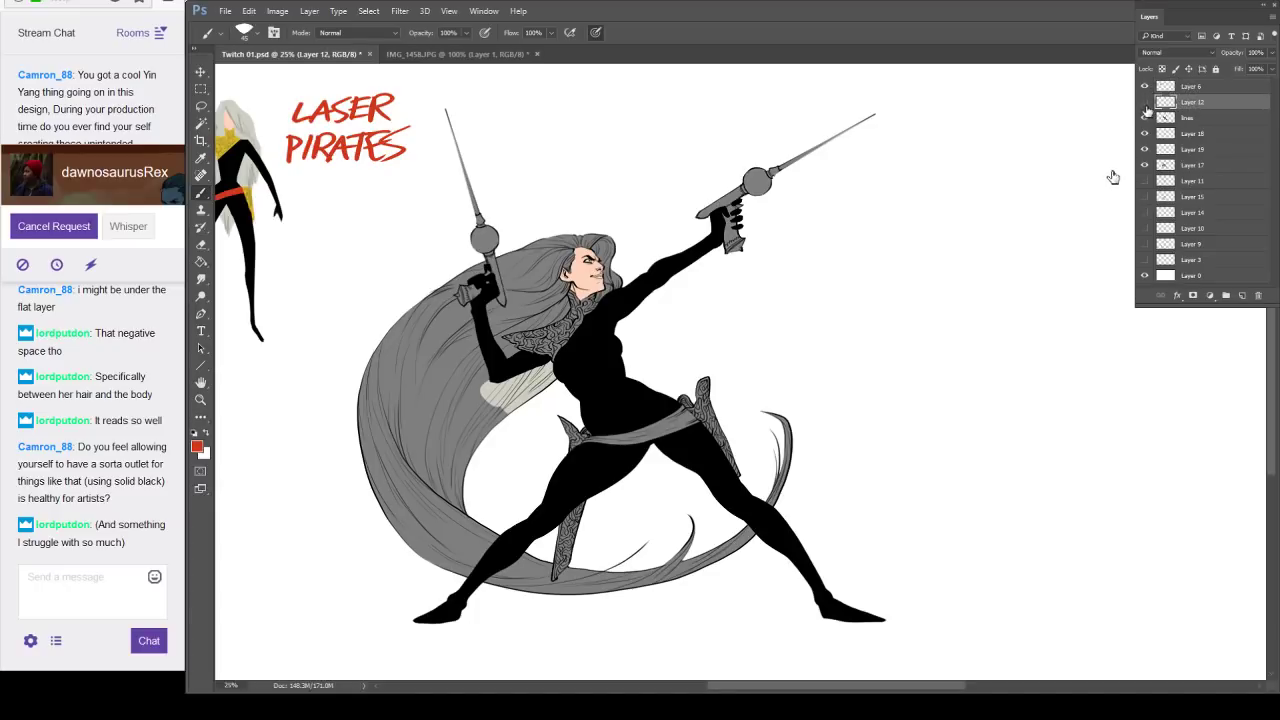
click(1199, 149)
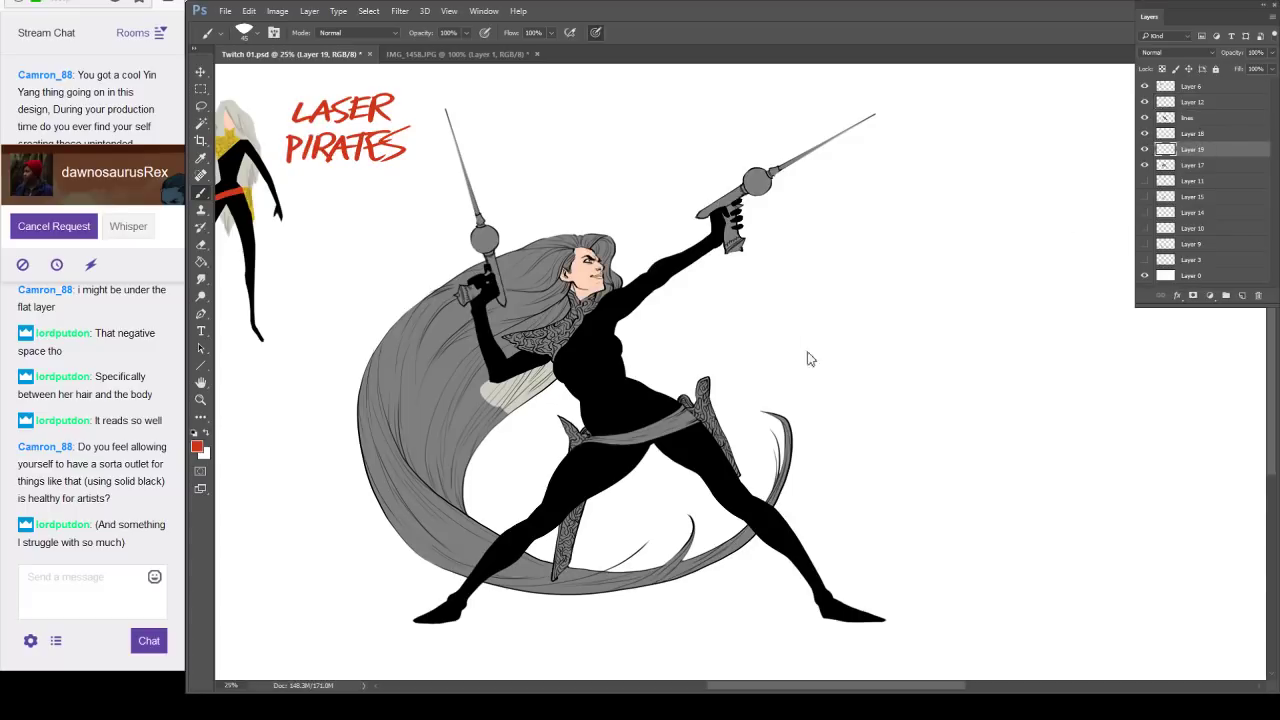
ctrl+click(1172, 167)
scroll(546, 422, up, 2)
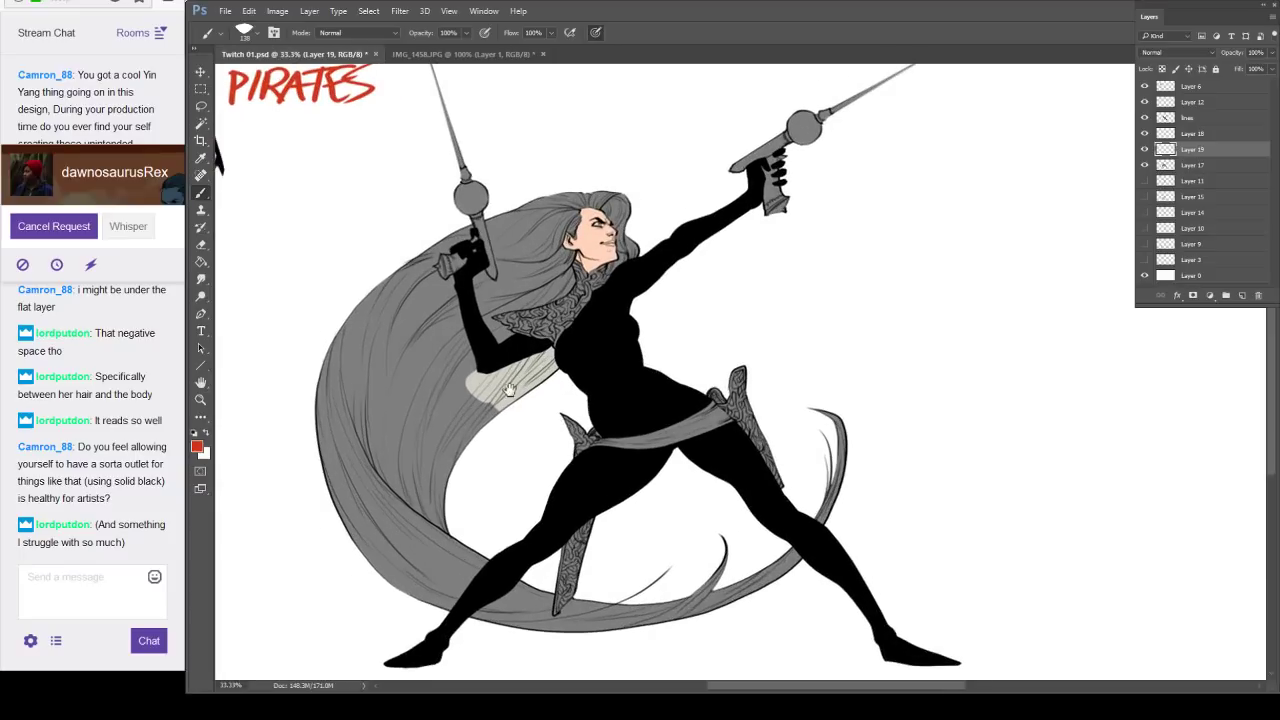
scroll(478, 372, up, 2)
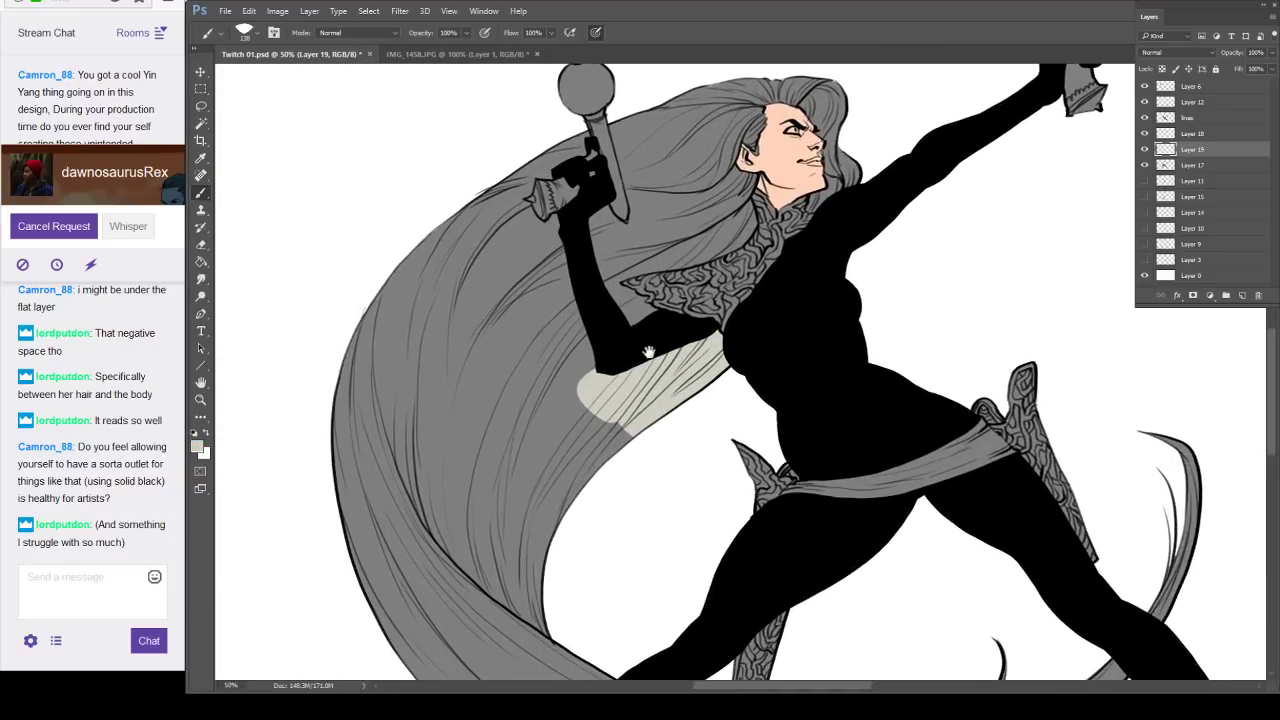
key(bracketleft)
key(bracketleft)
key(bracketleft)
key(bracketleft)
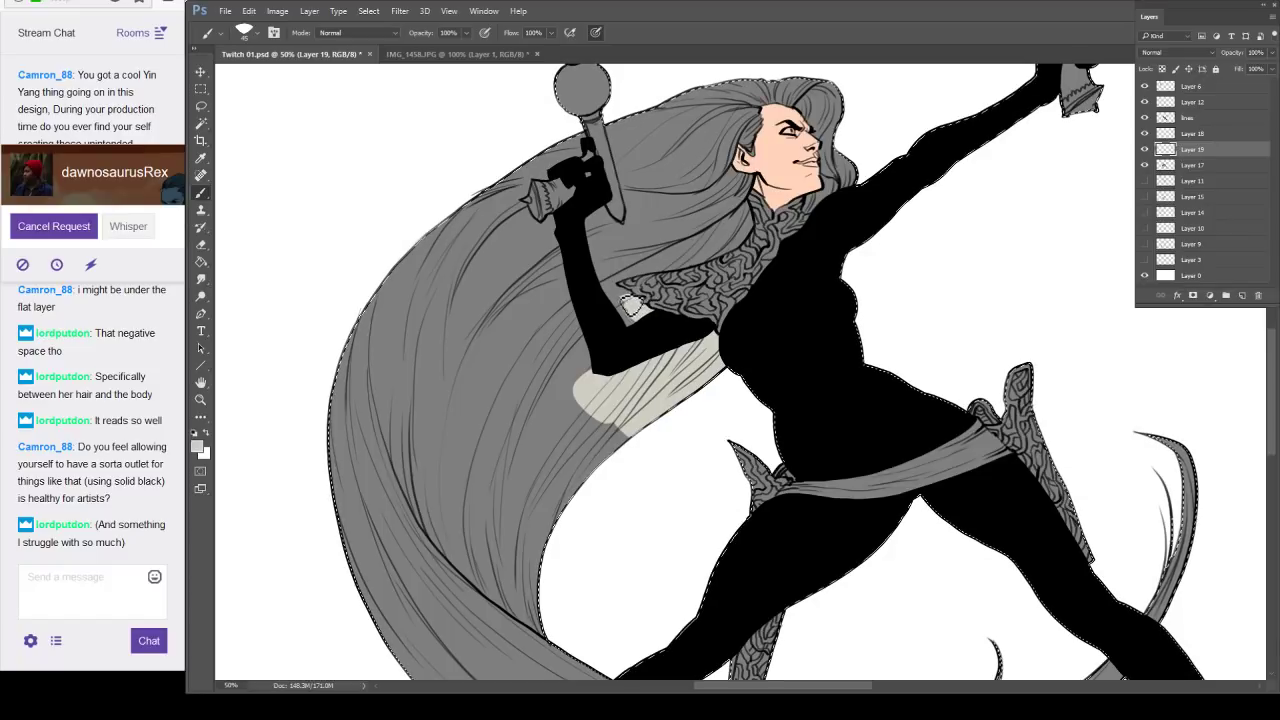
Paint the hair along the collar's upper edge, around the ear and over the forehead in pale grey.
drag(612, 292, 645, 272)
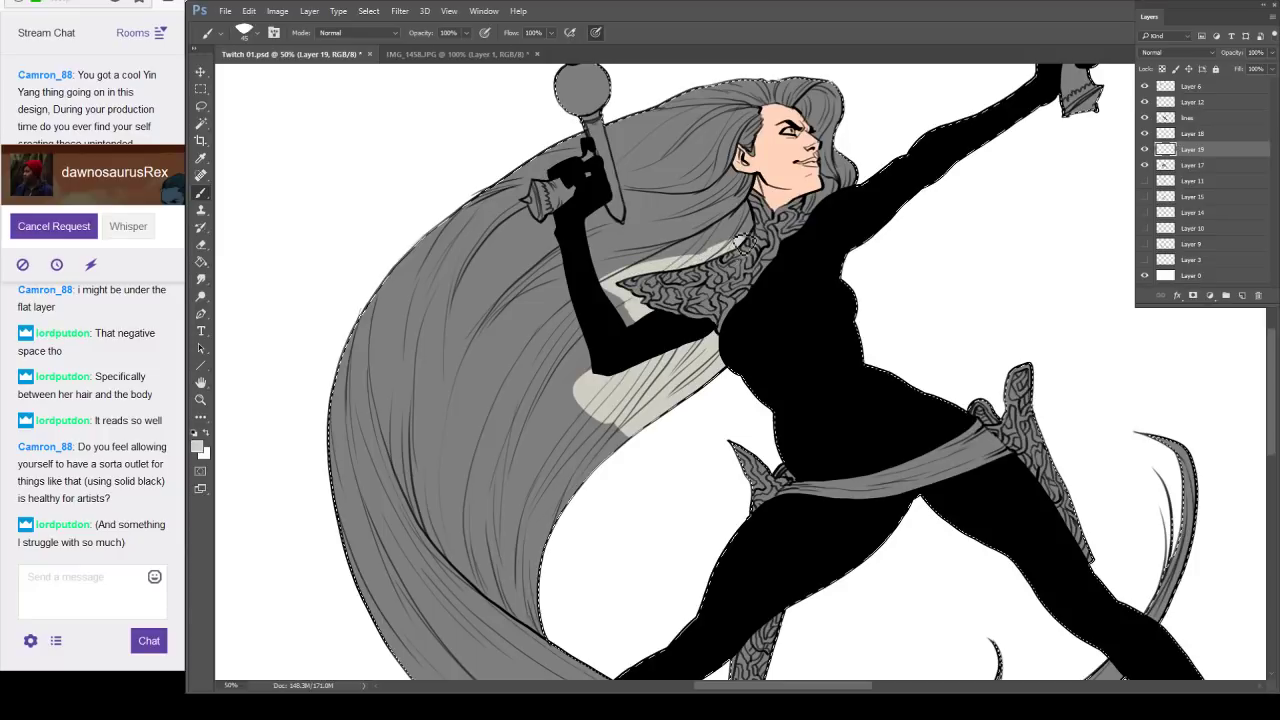
mouse_move(741, 205)
mouse_down()
mouse_move(784, 145)
mouse_move(751, 130)
mouse_move(763, 90)
mouse_move(814, 97)
mouse_move(828, 150)
mouse_up()
key(bracketright)
key(bracketright)
key(bracketright)
drag(830, 105, 822, 137)
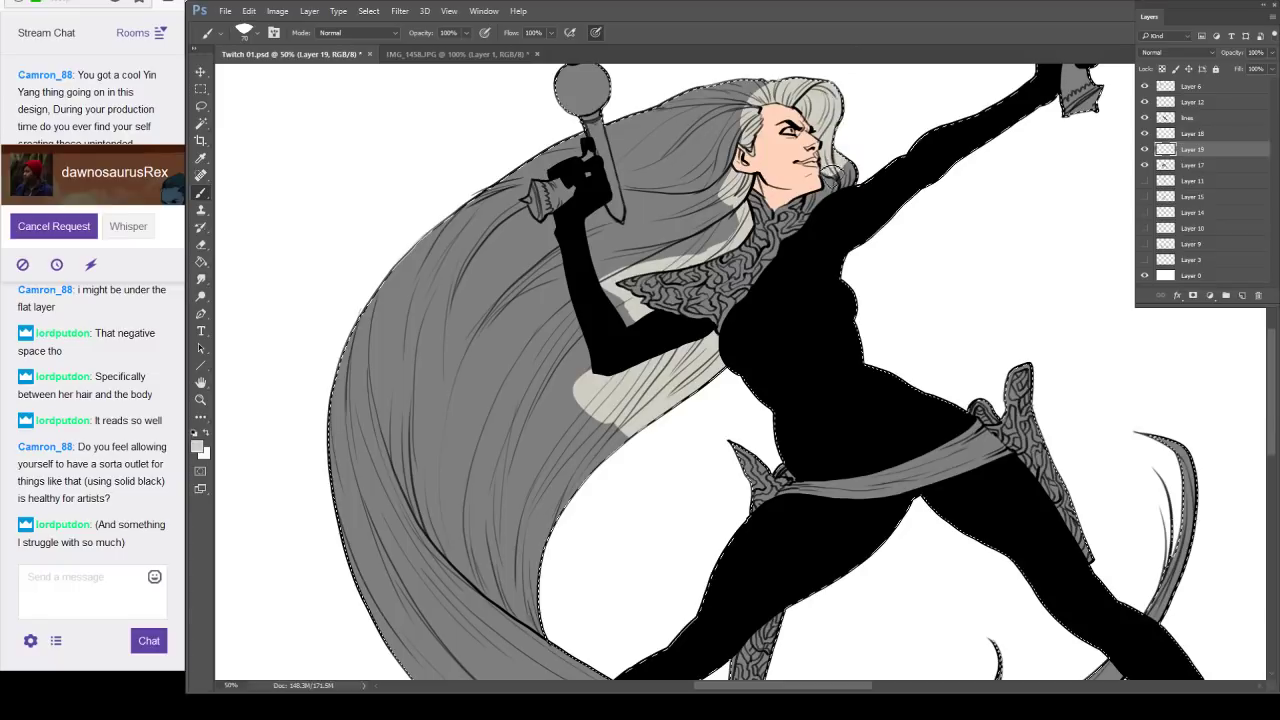
Paint the lock of hair on the far side of the jaw pale grey with a smaller brush.
key(bracketleft)
key(bracketleft)
key(bracketleft)
key(bracketleft)
drag(824, 192, 812, 208)
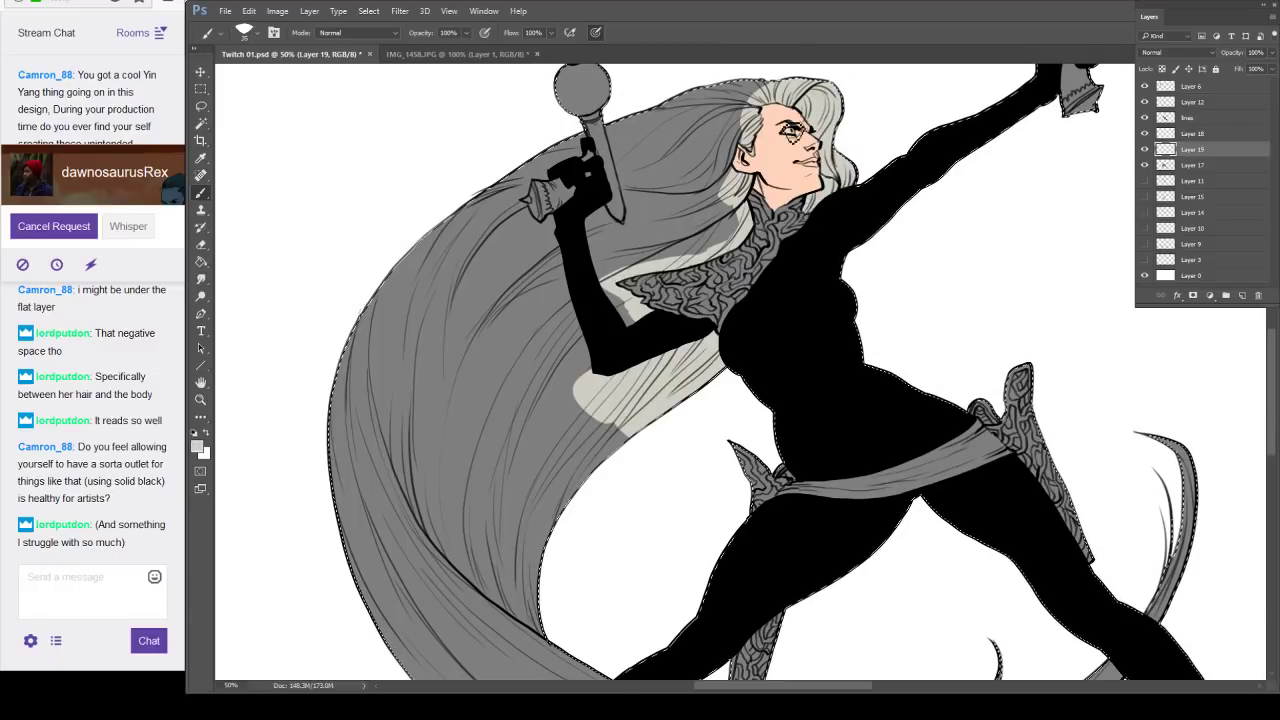
Fill the hair from the crown back to the raised gun and down between the collar and bent arm in pale grey.
mouse_move(795, 86)
mouse_down()
mouse_move(626, 124)
mouse_move(630, 180)
mouse_up()
mouse_move(637, 207)
mouse_down()
mouse_move(630, 240)
mouse_move(586, 253)
mouse_move(593, 215)
mouse_move(598, 235)
mouse_move(618, 235)
mouse_move(593, 232)
mouse_move(623, 258)
mouse_up()
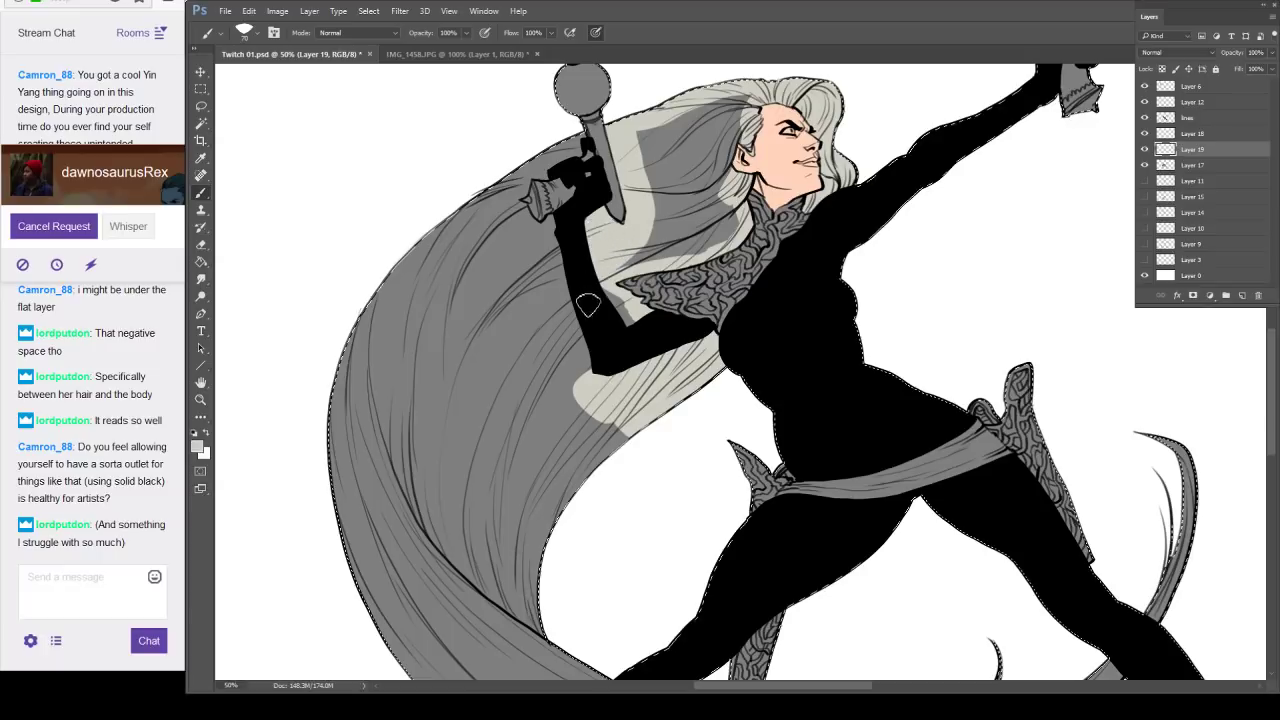
drag(588, 305, 621, 329)
key(bracketright)
key(bracketright)
mouse_move(625, 261)
mouse_down()
mouse_move(710, 242)
mouse_move(690, 226)
mouse_move(710, 242)
mouse_move(723, 234)
mouse_move(710, 170)
mouse_move(735, 100)
mouse_move(663, 128)
mouse_move(650, 158)
mouse_move(650, 232)
mouse_move(721, 127)
mouse_move(669, 145)
mouse_move(685, 222)
mouse_up()
Paint the hair around the raised hand, the gun grip and the outer side of the forearm with a smaller brush.
key(bracketleft)
key(bracketleft)
key(bracketleft)
key(bracketleft)
key(bracketleft)
key(bracketleft)
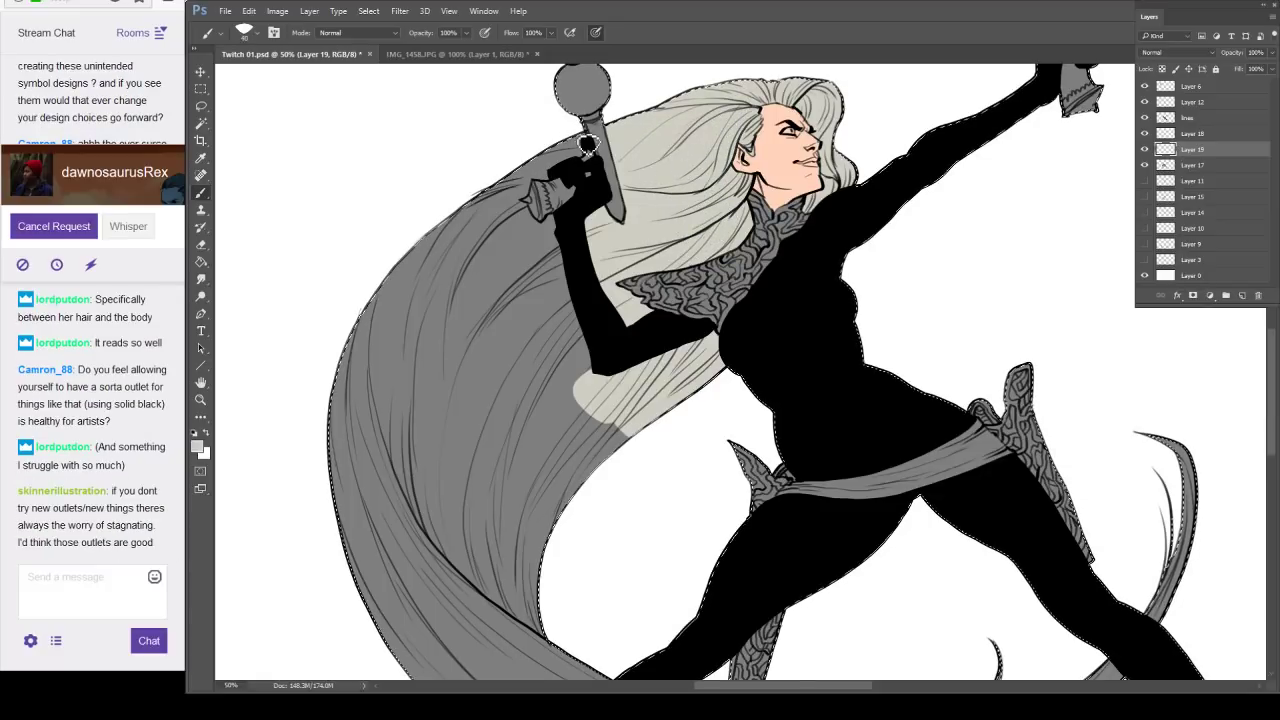
mouse_move(583, 163)
mouse_down()
mouse_move(588, 152)
mouse_move(532, 182)
mouse_up()
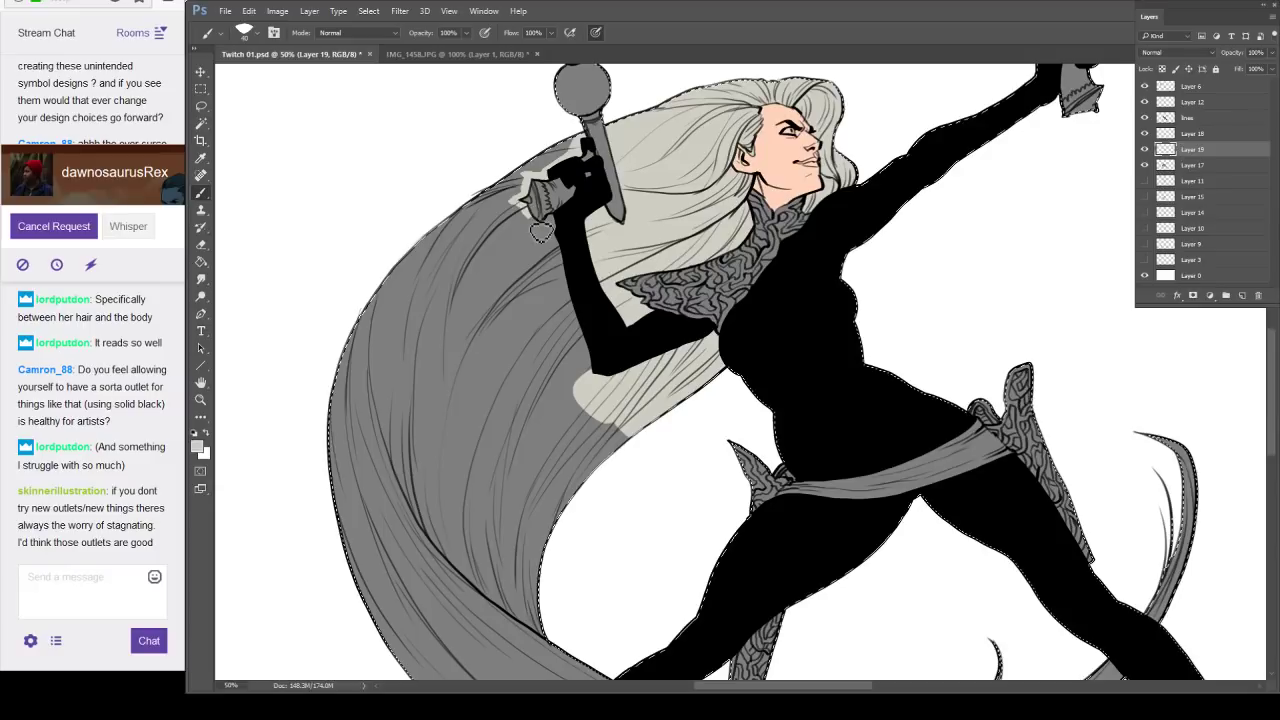
drag(558, 225, 550, 240)
mouse_move(554, 179)
mouse_down()
mouse_move(575, 150)
mouse_move(495, 215)
mouse_move(508, 206)
mouse_move(494, 195)
mouse_move(496, 243)
mouse_move(540, 274)
mouse_move(521, 214)
mouse_move(570, 311)
mouse_up()
key(bracketright)
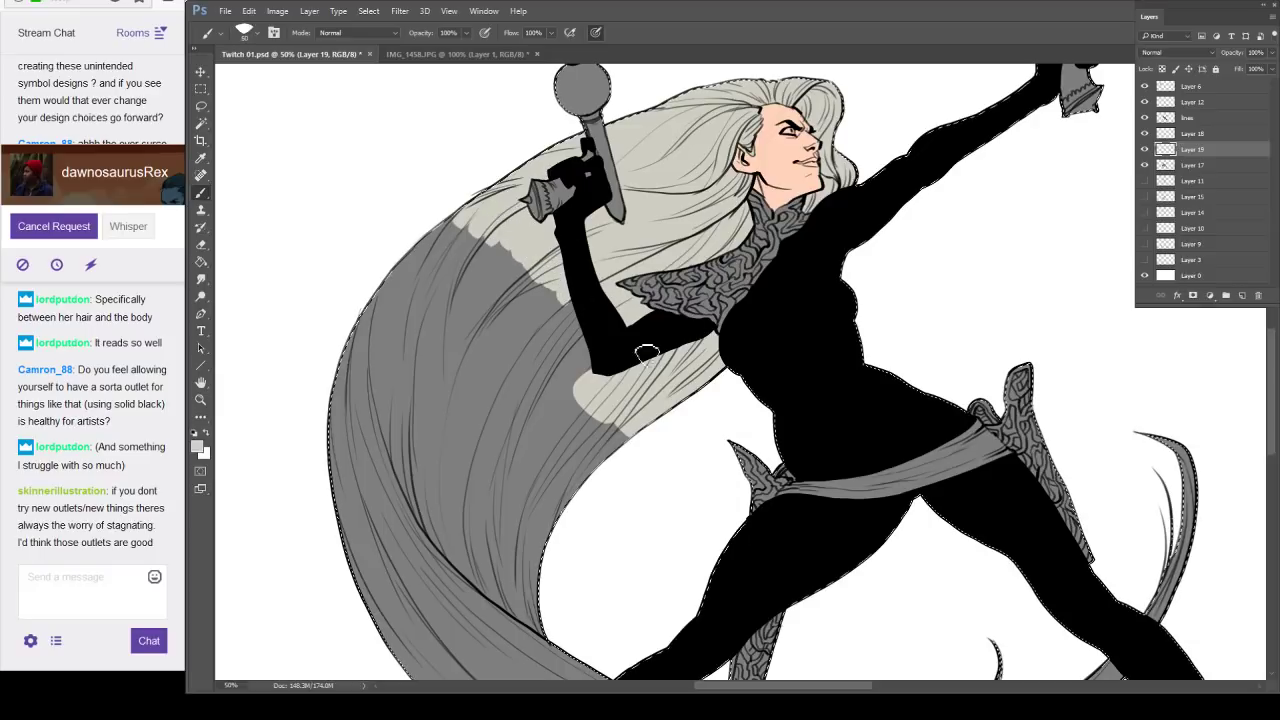
Fill the upper sweep of hair behind the bent arm in pale grey with a much larger brush.
key(bracketright)
key(bracketright)
key(bracketright)
key(bracketright)
key(bracketright)
key(bracketright)
key(bracketright)
key(bracketright)
key(bracketright)
key(bracketright)
key(bracketright)
key(bracketright)
key(bracketright)
mouse_move(594, 362)
mouse_down()
mouse_move(541, 400)
mouse_move(575, 480)
mouse_up()
mouse_move(505, 350)
mouse_down()
mouse_move(397, 225)
mouse_move(415, 290)
mouse_up()
mouse_move(600, 503)
mouse_down()
mouse_move(670, 348)
mouse_move(650, 412)
mouse_up()
Paint the rest of the long hair down to its curled tips behind the legs in pale grey, and deselect.
alt+click(683, 346)
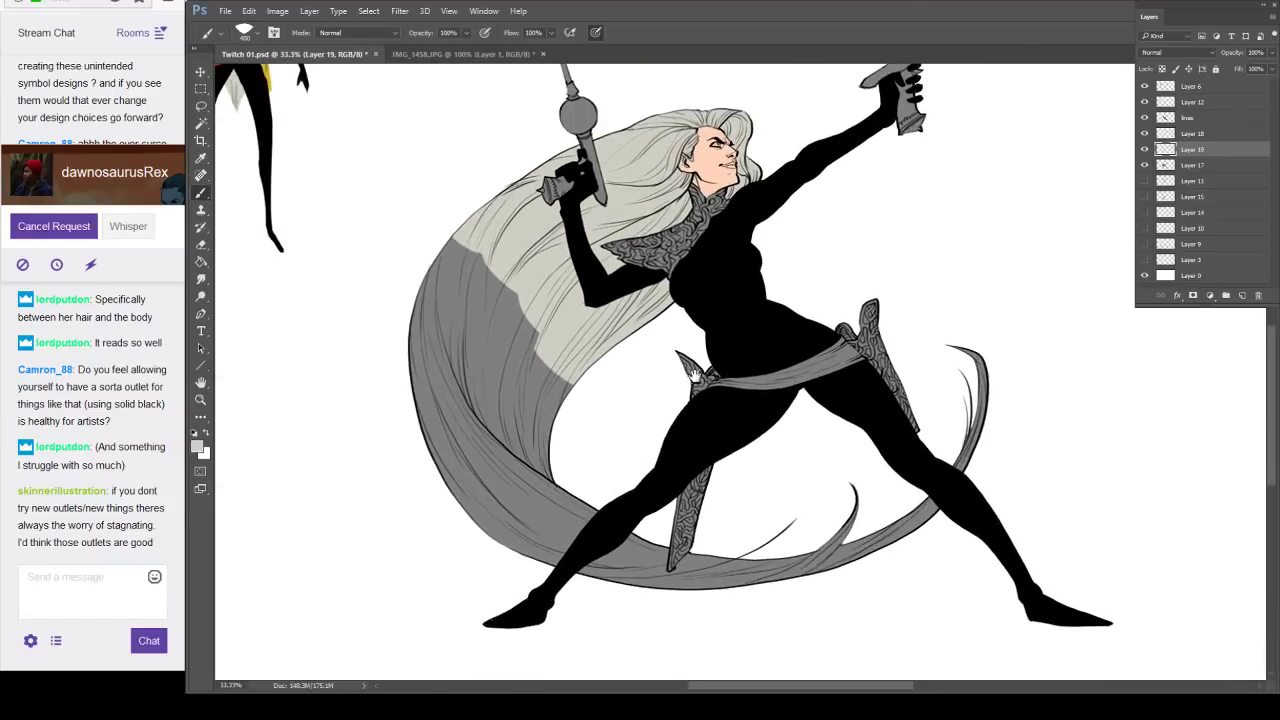
mouse_move(446, 284)
mouse_down()
mouse_move(440, 306)
mouse_move(520, 345)
mouse_move(540, 450)
mouse_move(405, 395)
mouse_move(472, 461)
mouse_move(502, 519)
mouse_move(560, 521)
mouse_move(589, 552)
mouse_up()
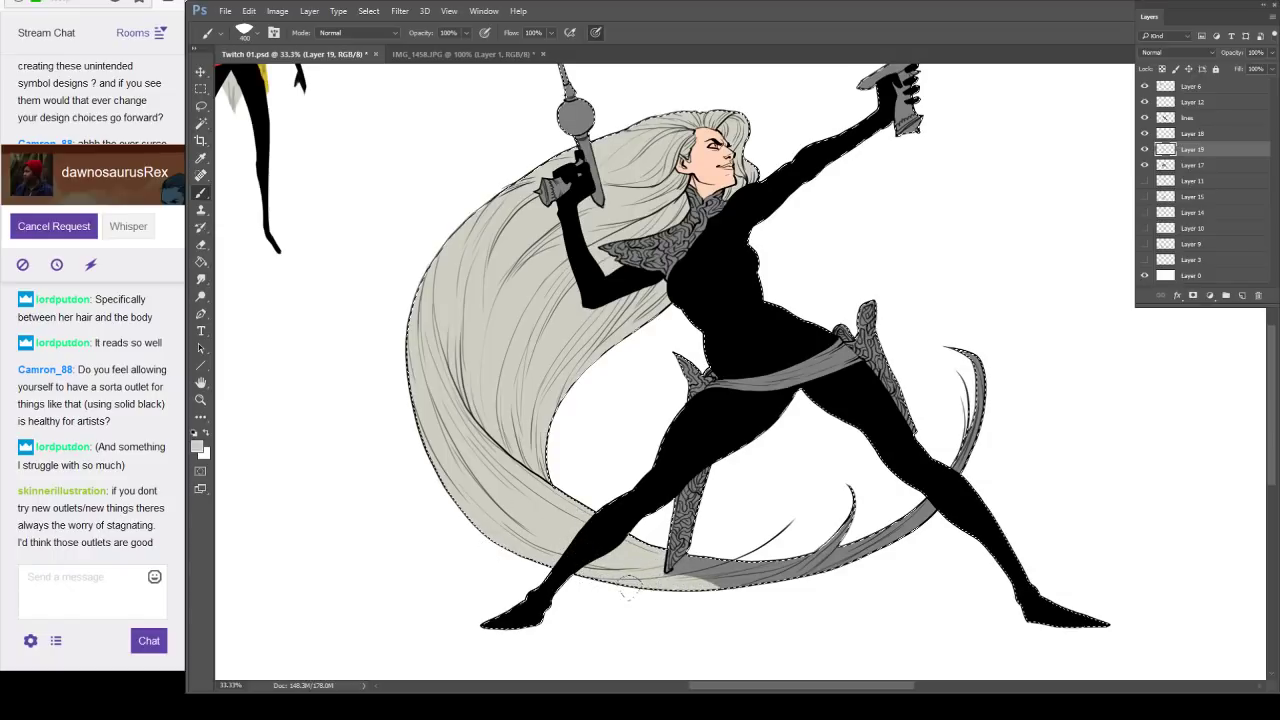
mouse_move(629, 592)
mouse_down()
mouse_move(685, 578)
mouse_move(702, 548)
mouse_move(724, 558)
mouse_move(809, 538)
mouse_move(827, 497)
mouse_move(830, 523)
mouse_move(905, 495)
mouse_move(948, 433)
mouse_move(951, 358)
mouse_up()
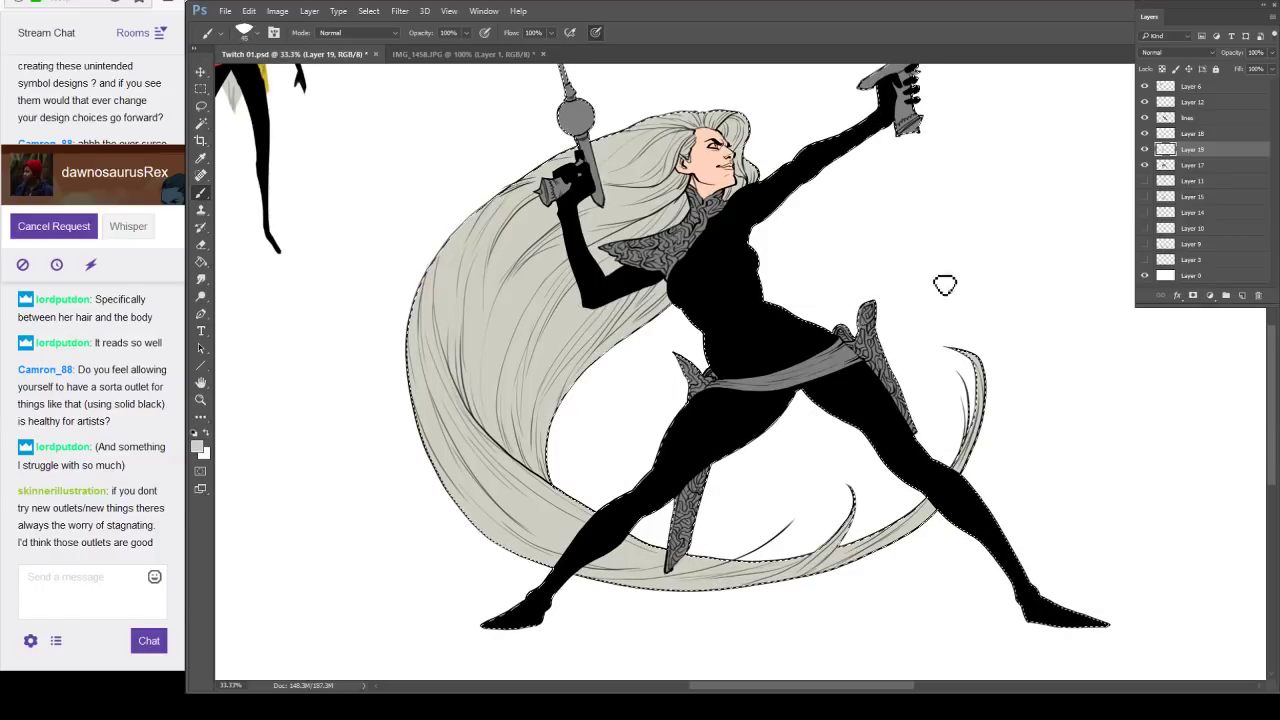
key(ctrl+d)
Add a layer directly above Layer 17 with the silhouette loaded as a selection, and sample the concept's gold colour.
drag(583, 357, 711, 487)
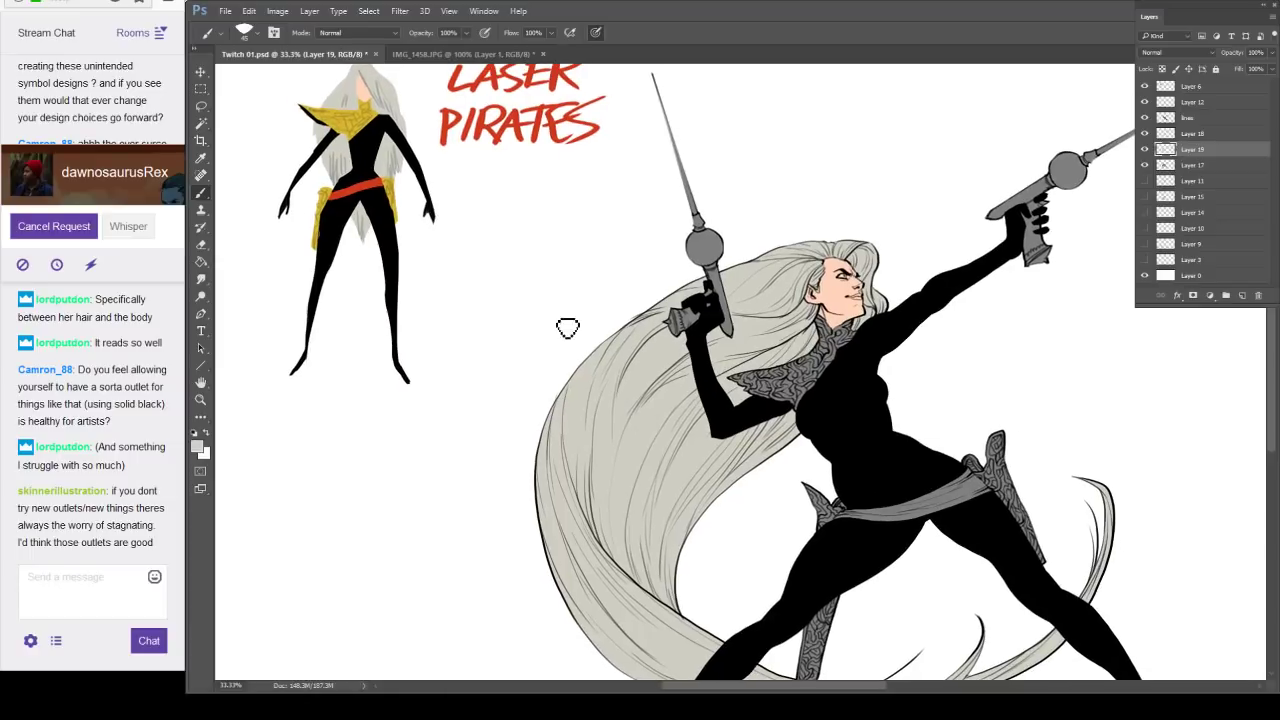
click(1193, 168)
ctrl+click(1167, 167)
key(ctrl+alt+shift+n)
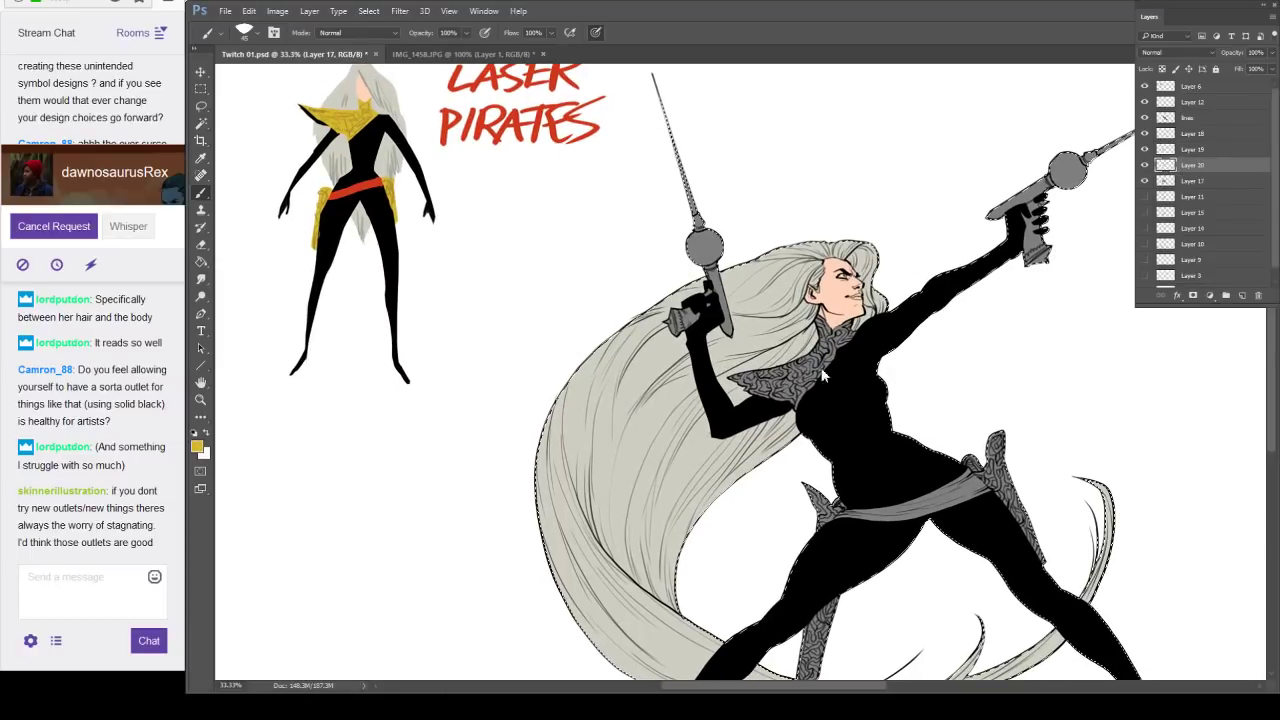
Paint the ornate collar gold, from its pointed shoulder tip up to the neck.
scroll(838, 406, up, 2)
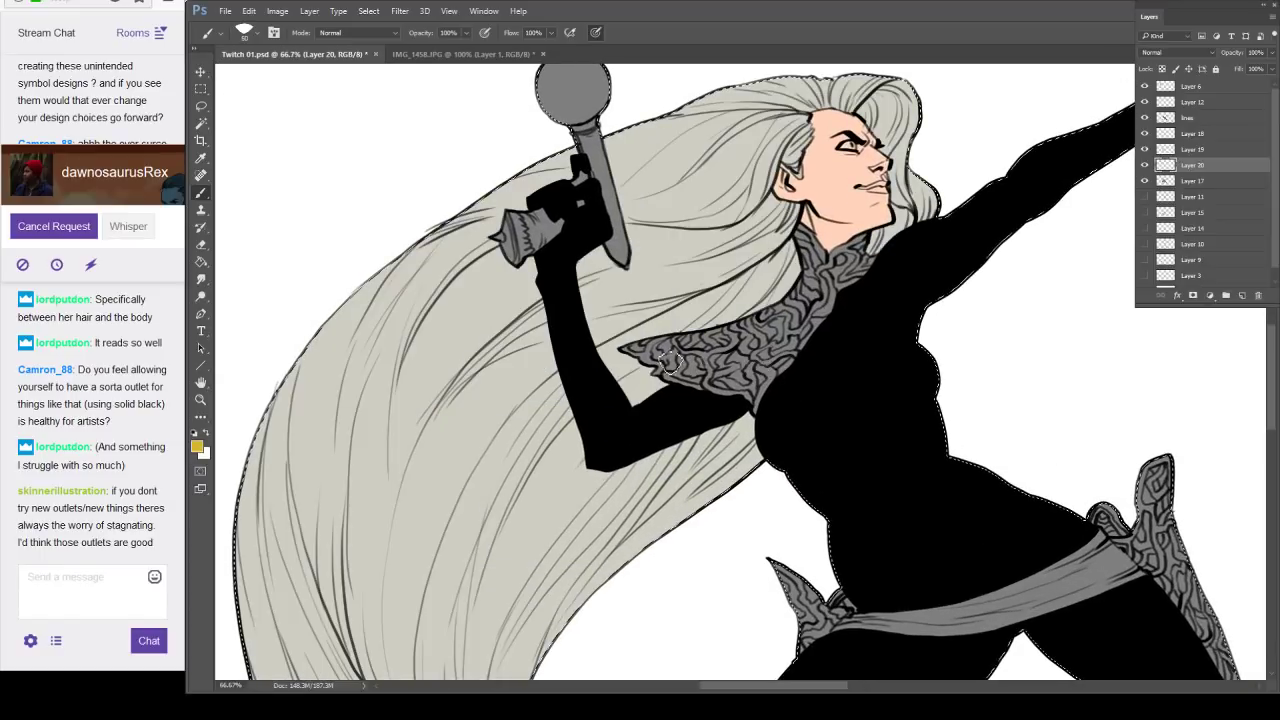
mouse_move(628, 348)
mouse_down()
mouse_move(669, 353)
mouse_move(760, 316)
mouse_up()
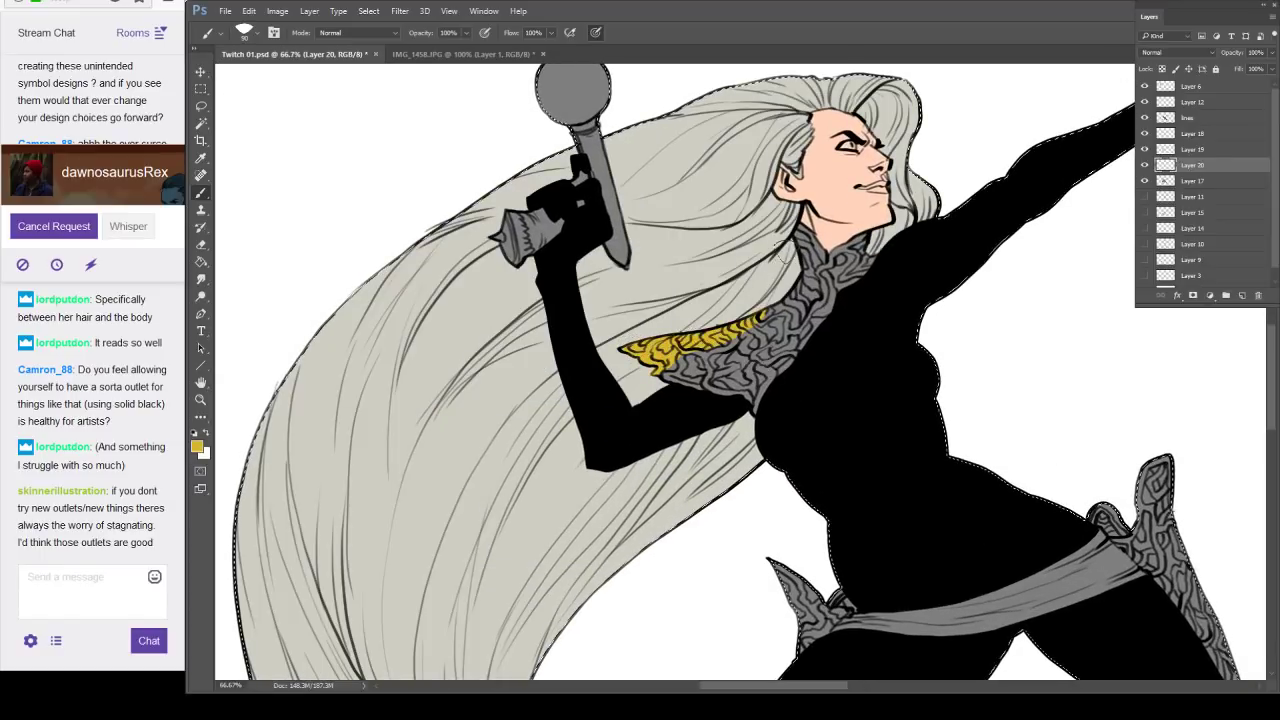
mouse_move(798, 230)
mouse_down()
mouse_move(863, 258)
mouse_move(833, 280)
mouse_move(778, 375)
mouse_move(738, 408)
mouse_move(691, 388)
mouse_move(768, 330)
mouse_up()
drag(740, 377, 762, 320)
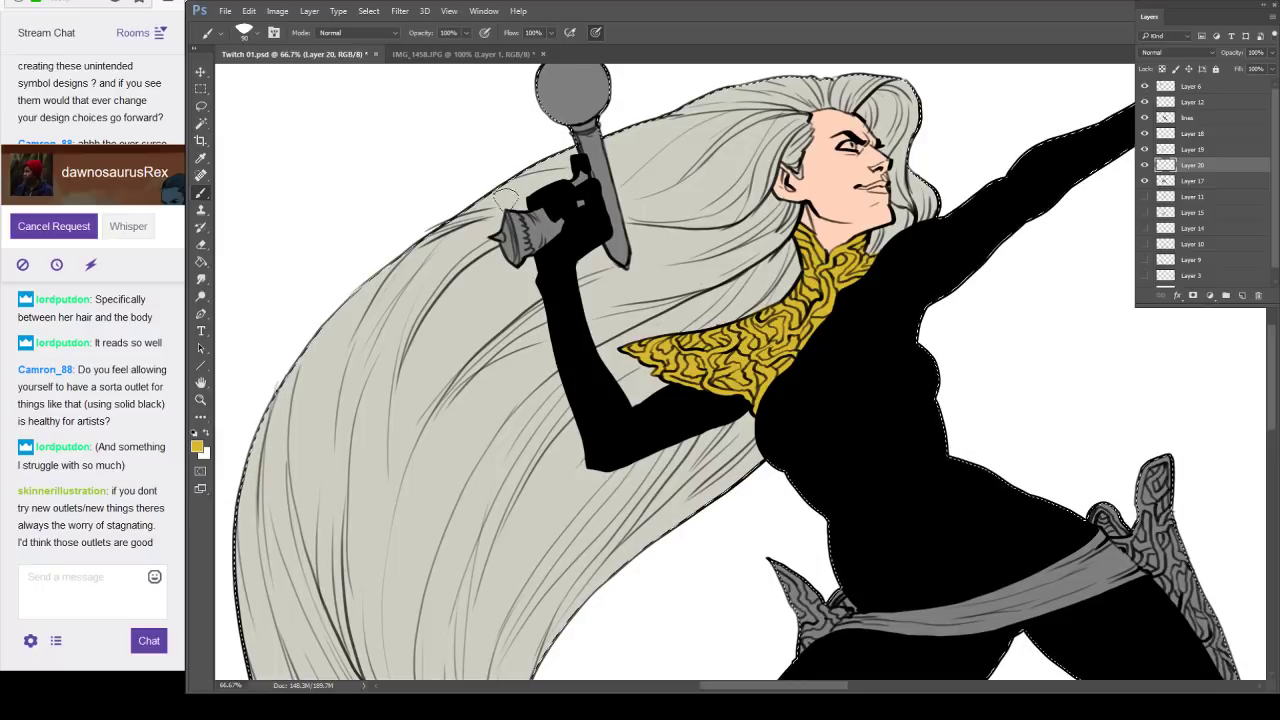
Paint the grip, body and barrel of the gun held in the bent arm's hand gold.
drag(500, 225, 558, 245)
drag(696, 165, 711, 372)
mouse_move(629, 462)
mouse_down()
mouse_move(599, 350)
mouse_move(600, 262)
mouse_move(545, 294)
mouse_up()
mouse_move(610, 237)
mouse_down()
mouse_move(630, 371)
mouse_move(564, 311)
mouse_move(508, 90)
mouse_up()
Paint the grip, body, ball and long thin barrel of the gun in the outstretched hand gold.
drag(876, 547, 508, 293)
drag(914, 285, 709, 485)
mouse_move(631, 287)
mouse_down()
mouse_move(690, 395)
mouse_move(730, 362)
mouse_move(724, 395)
mouse_up()
drag(842, 240, 697, 391)
drag(655, 345, 840, 245)
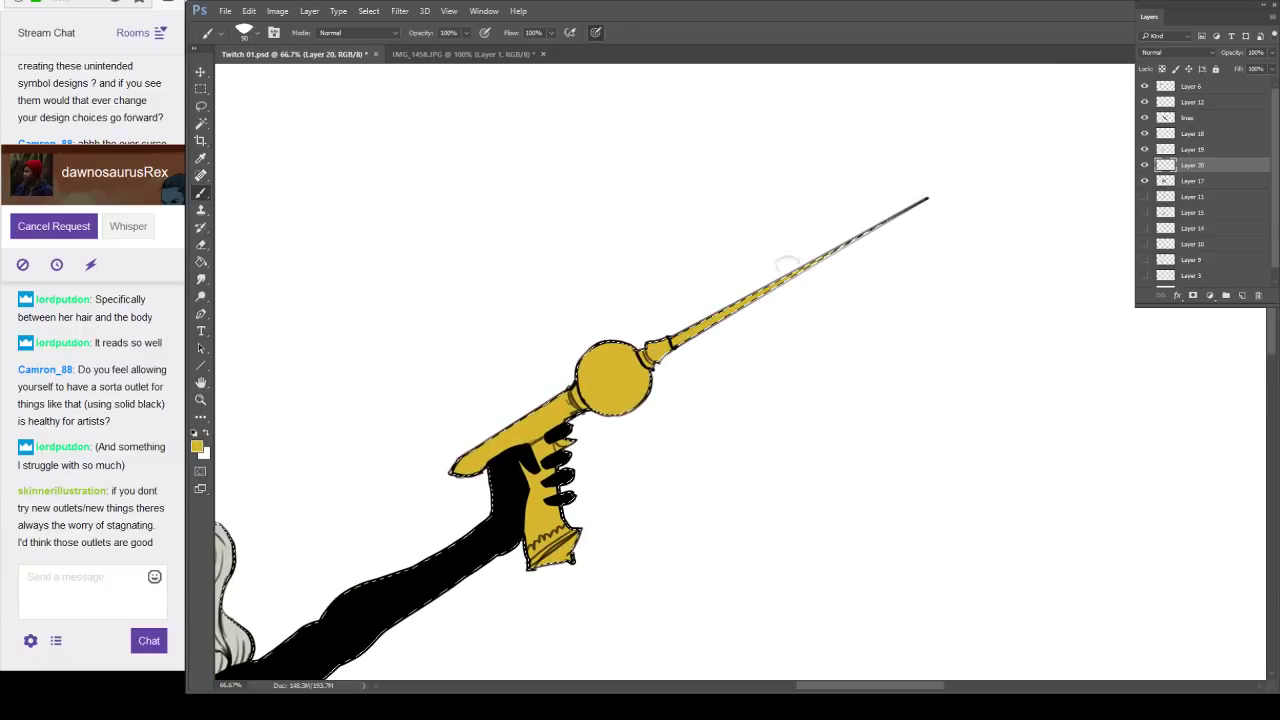
drag(649, 601, 895, 289)
Paint the ornate holsters on both hips gold, including the lower part showing behind the thigh.
alt+click(906, 300)
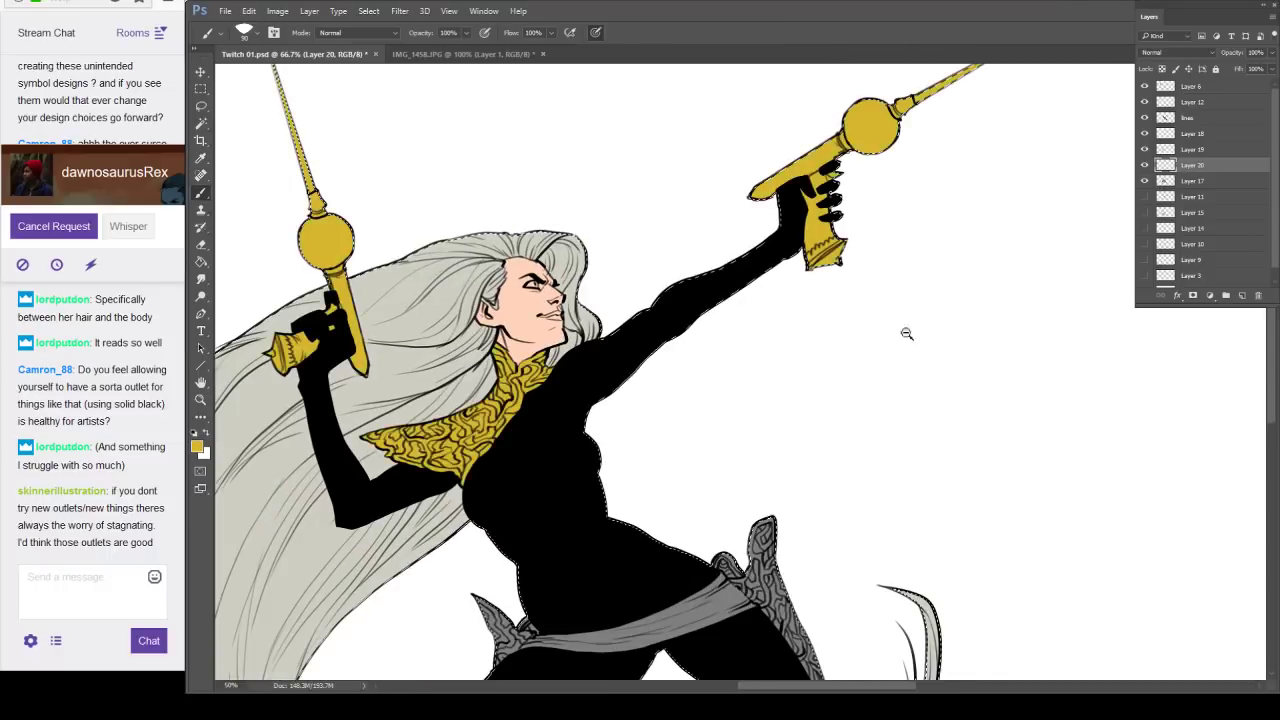
alt+click(907, 332)
drag(919, 476, 904, 303)
scroll(673, 440, up, 2)
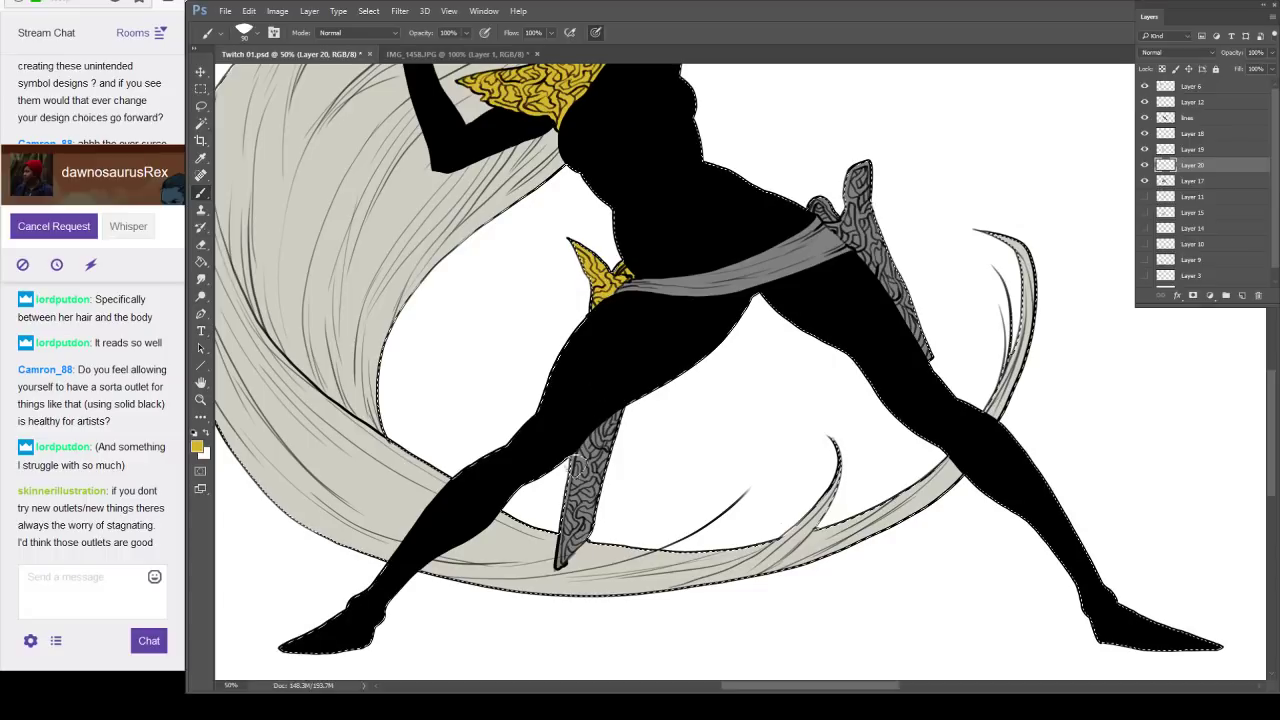
mouse_move(605, 415)
mouse_down()
mouse_move(565, 560)
mouse_move(592, 530)
mouse_up()
drag(978, 368, 871, 400)
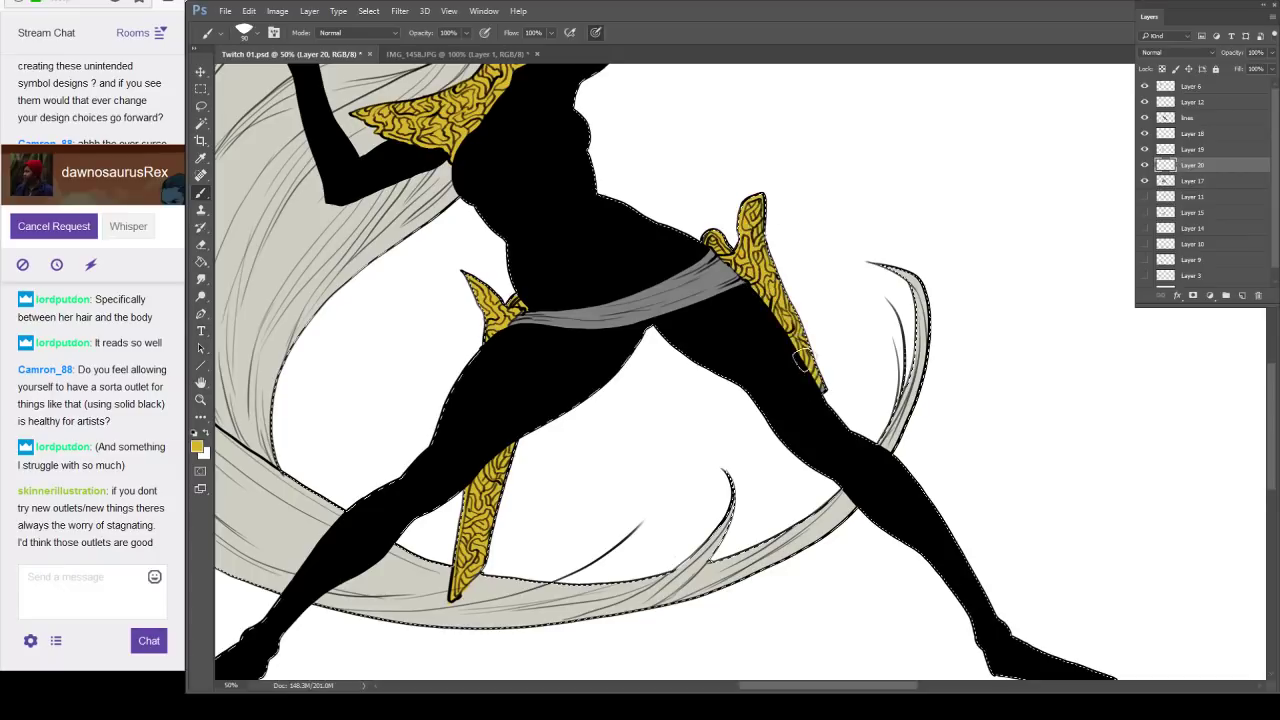
drag(822, 350, 892, 407)
Sample the red of the concept figure's sash, and merge Layer 18, Layer 19 and Layer 20 into one layer.
alt+click(909, 425)
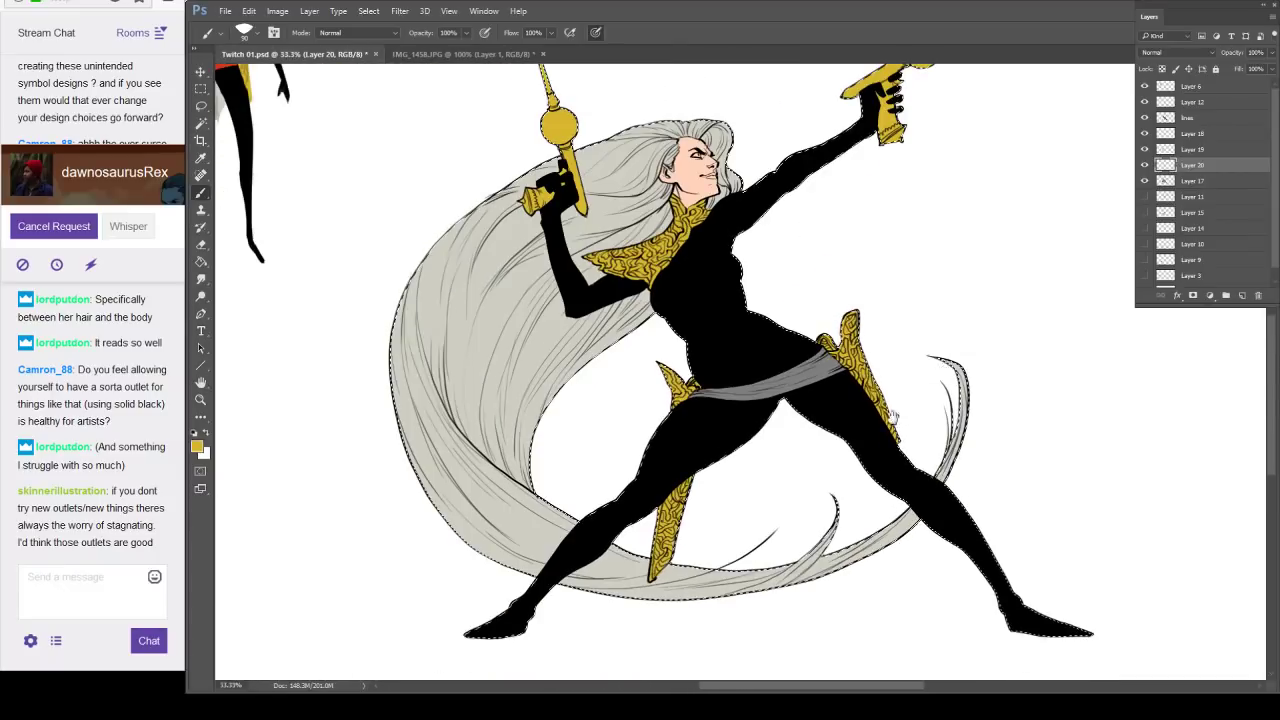
drag(955, 350, 864, 415)
key(ctrl+minus)
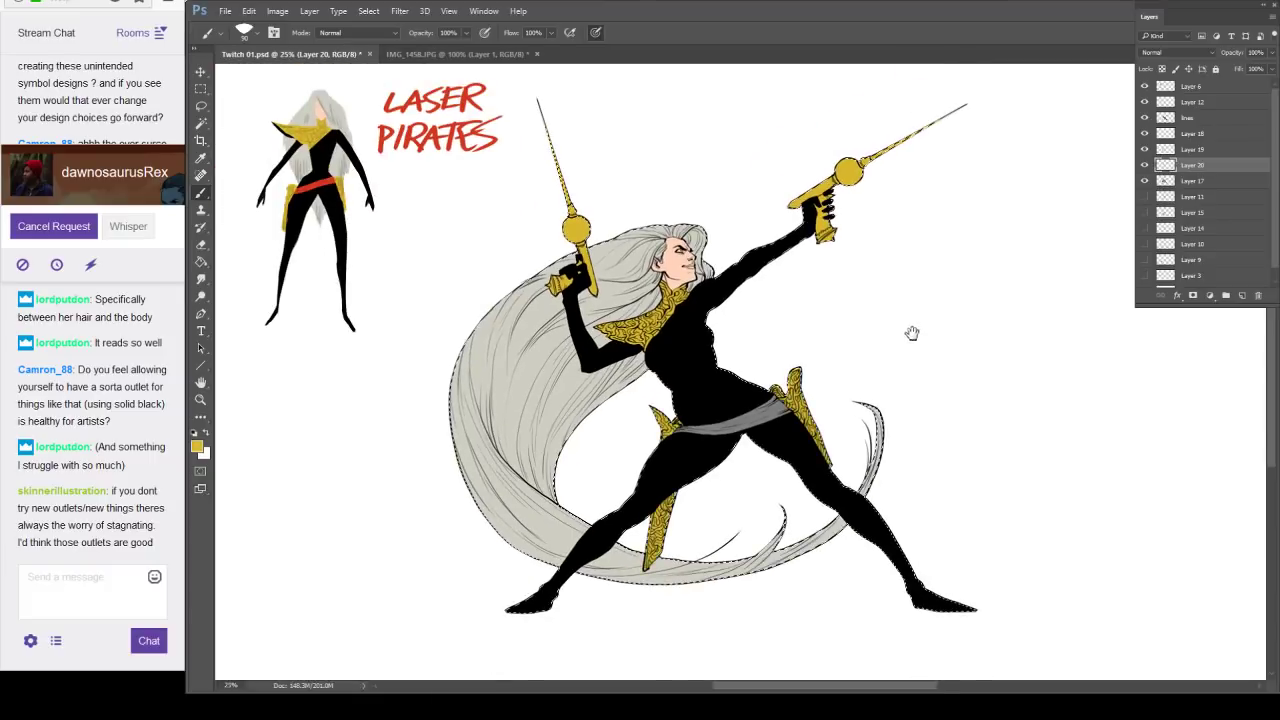
alt+click(323, 218)
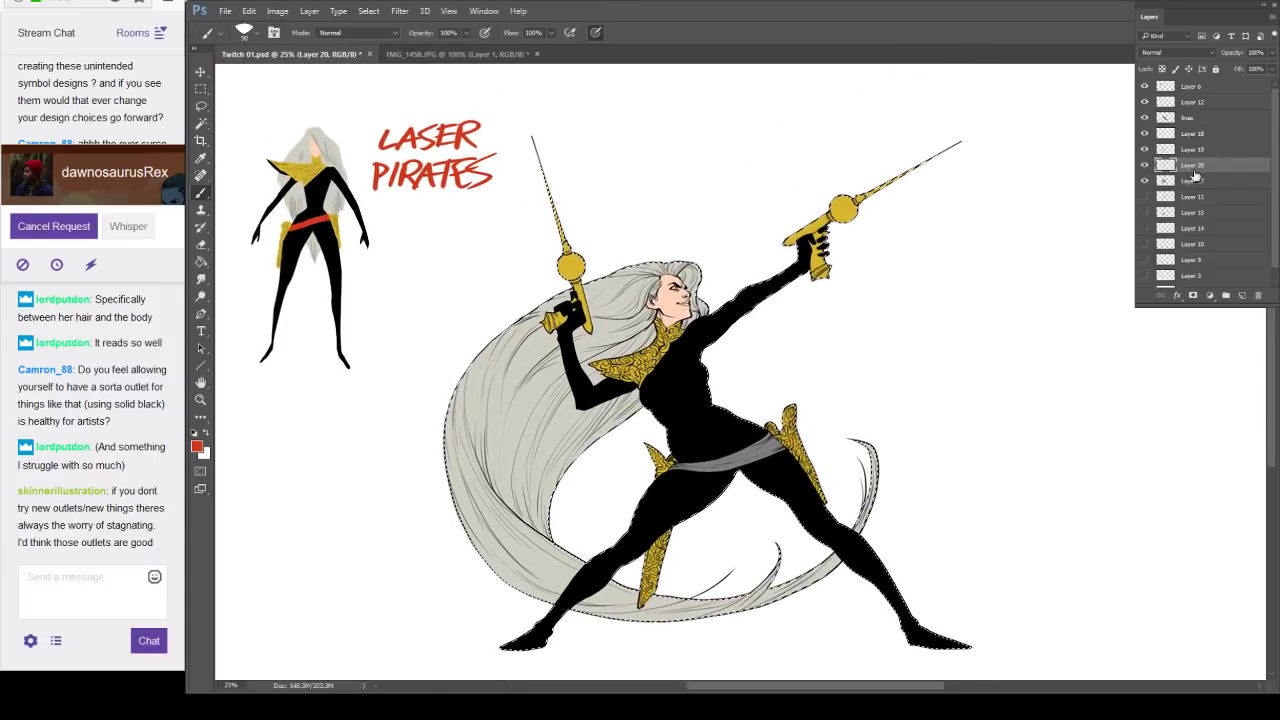
shift+click(1195, 134)
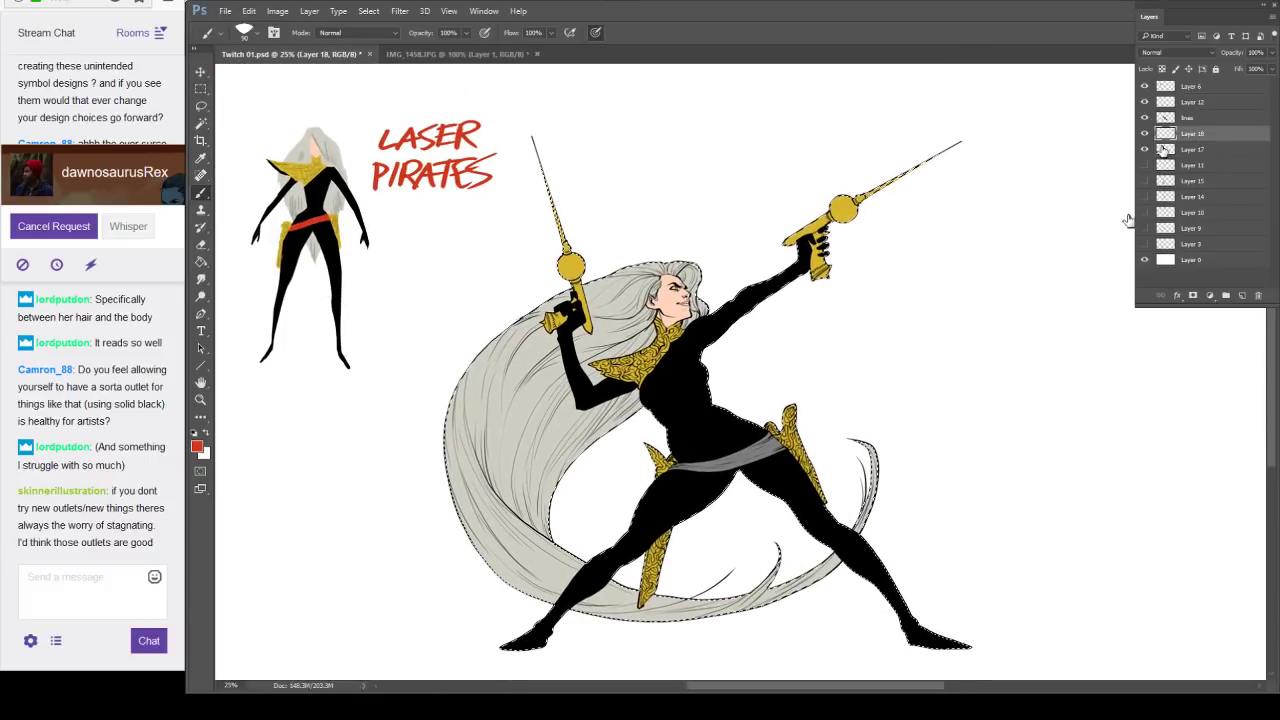
key(ctrl+e)
click(1146, 134)
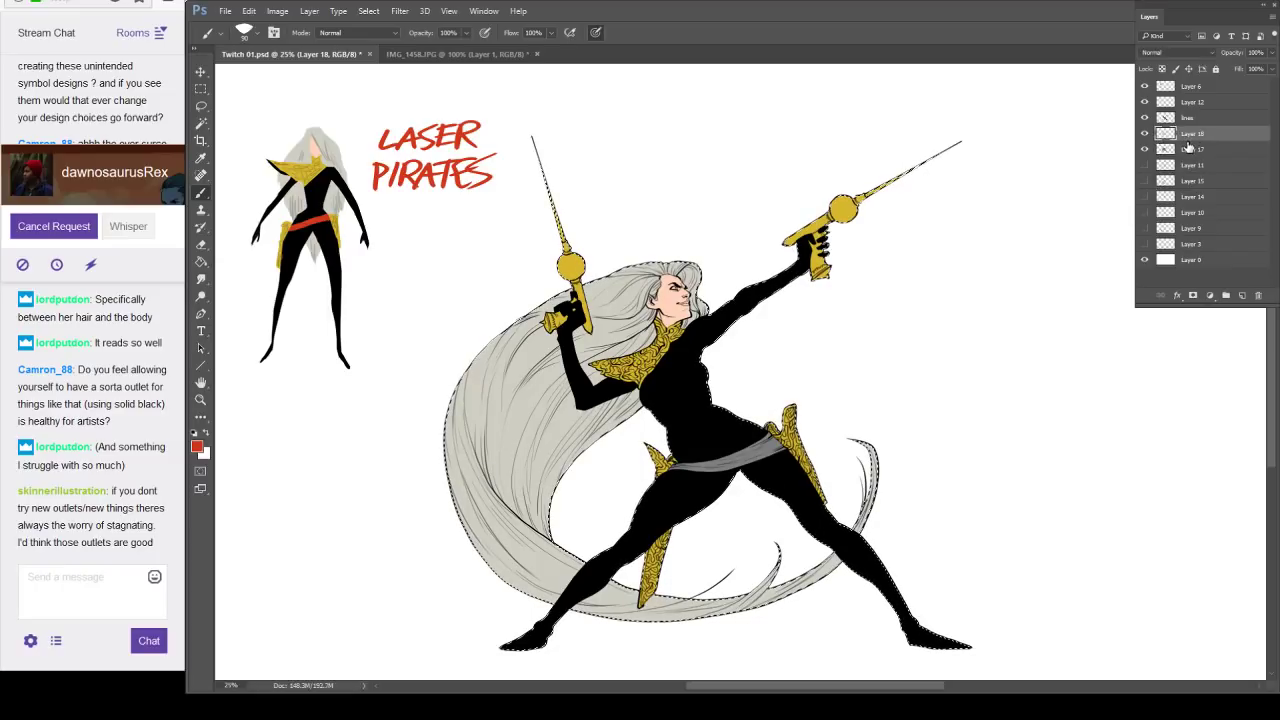
Add a layer directly above Layer 18 and paint the ball of the bent arm's gun red.
key(ctrl+shift+alt+n)
scroll(583, 260, up, 3)
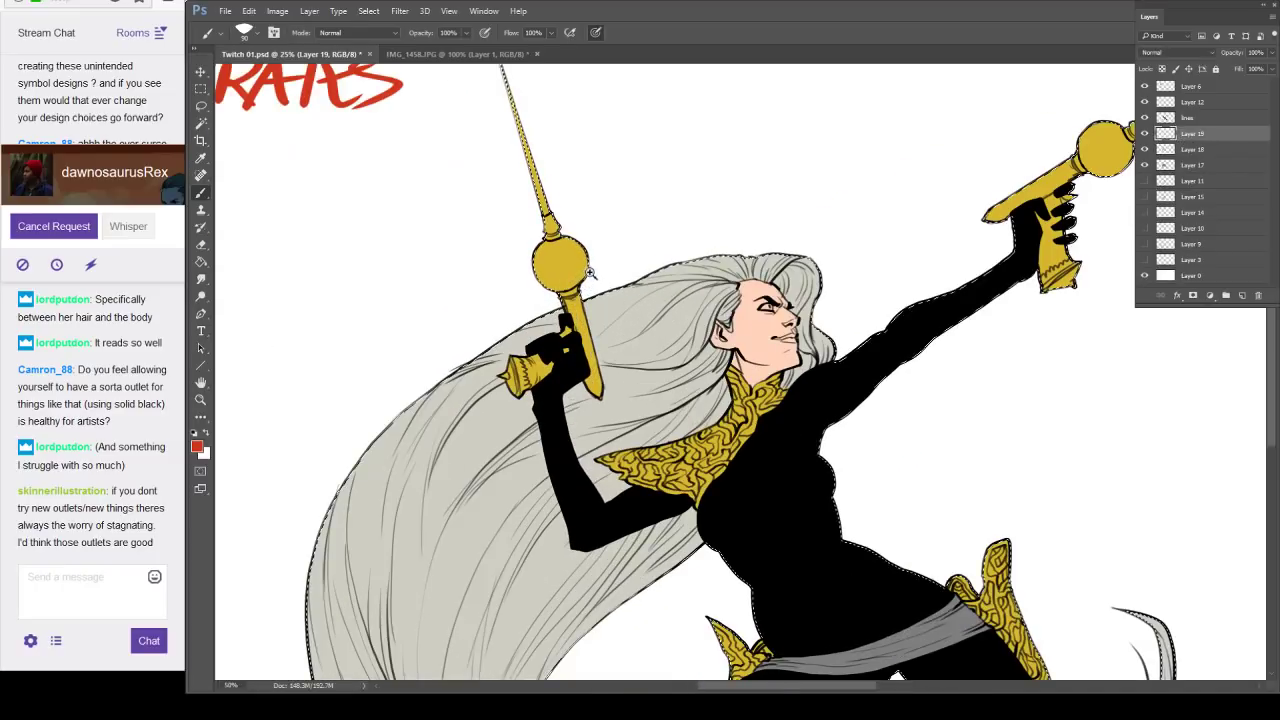
scroll(583, 260, up, 2)
drag(513, 236, 528, 240)
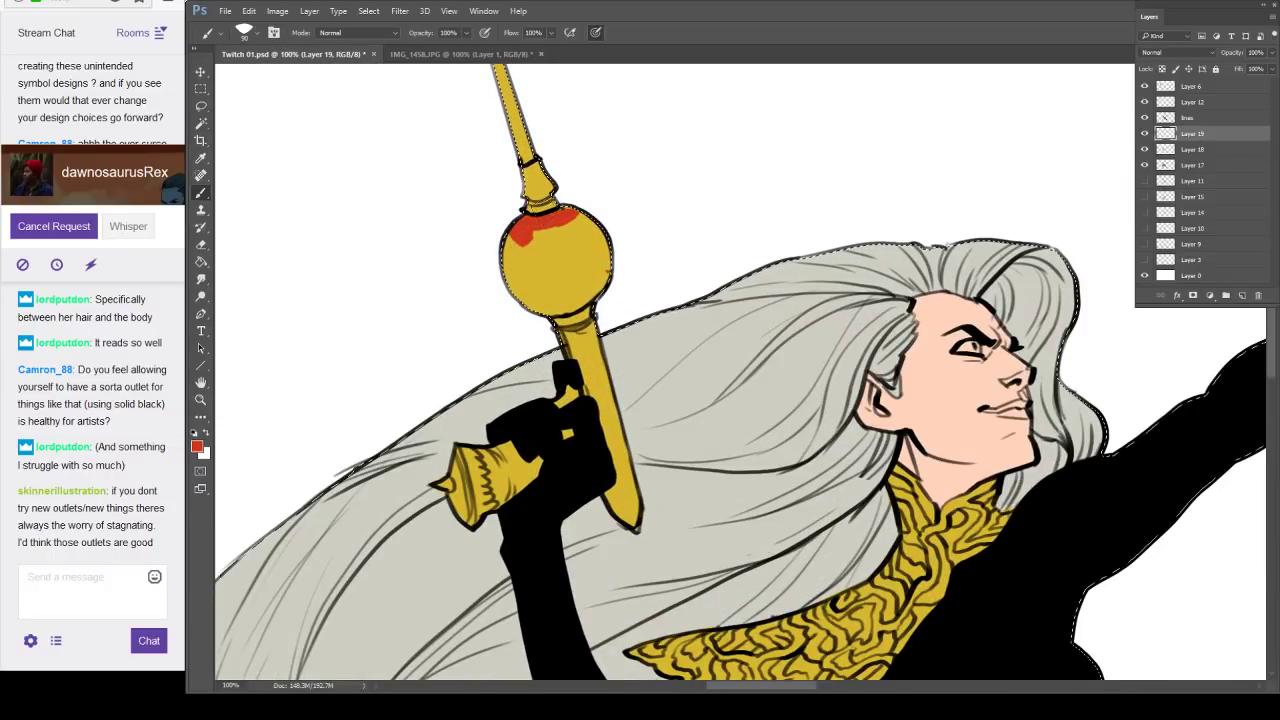
mouse_move(520, 235)
mouse_down()
mouse_move(585, 245)
mouse_move(600, 265)
mouse_move(532, 302)
mouse_move(558, 265)
mouse_up()
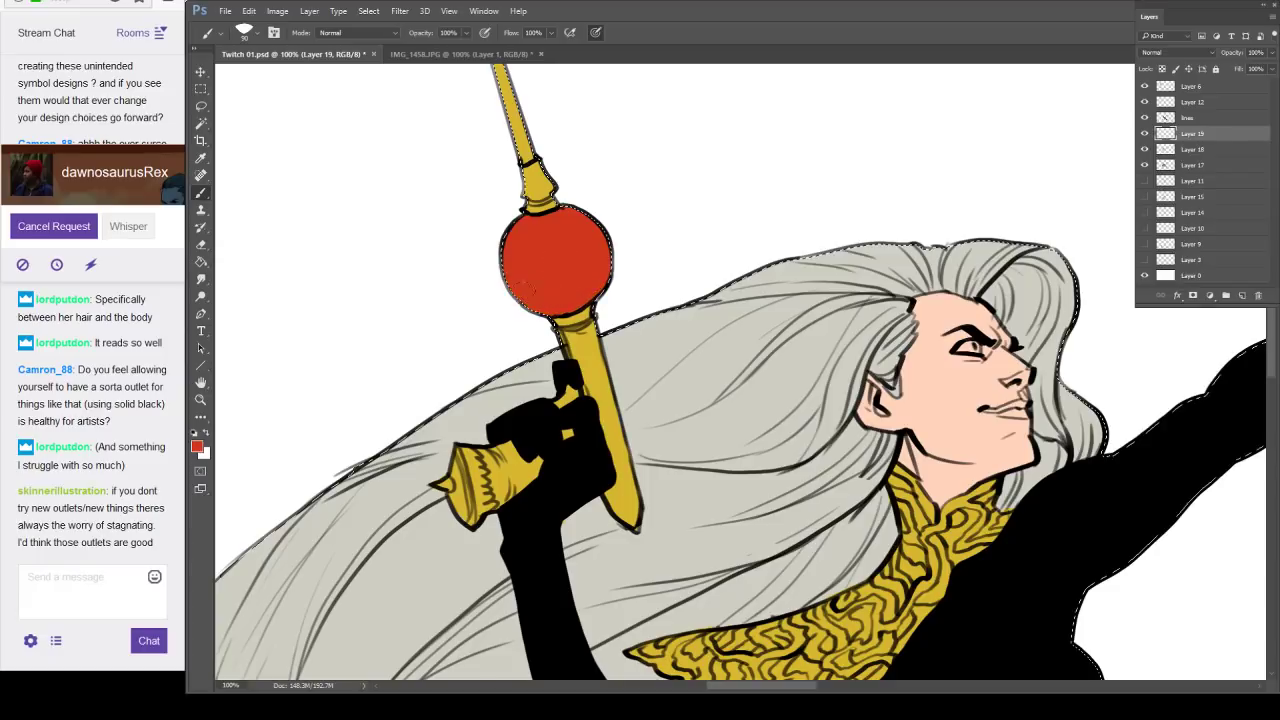
Paint the ball of the gun in the outstretched hand red, and deselect.
key(ctrl+d)
drag(1115, 228, 521, 337)
drag(941, 274, 669, 394)
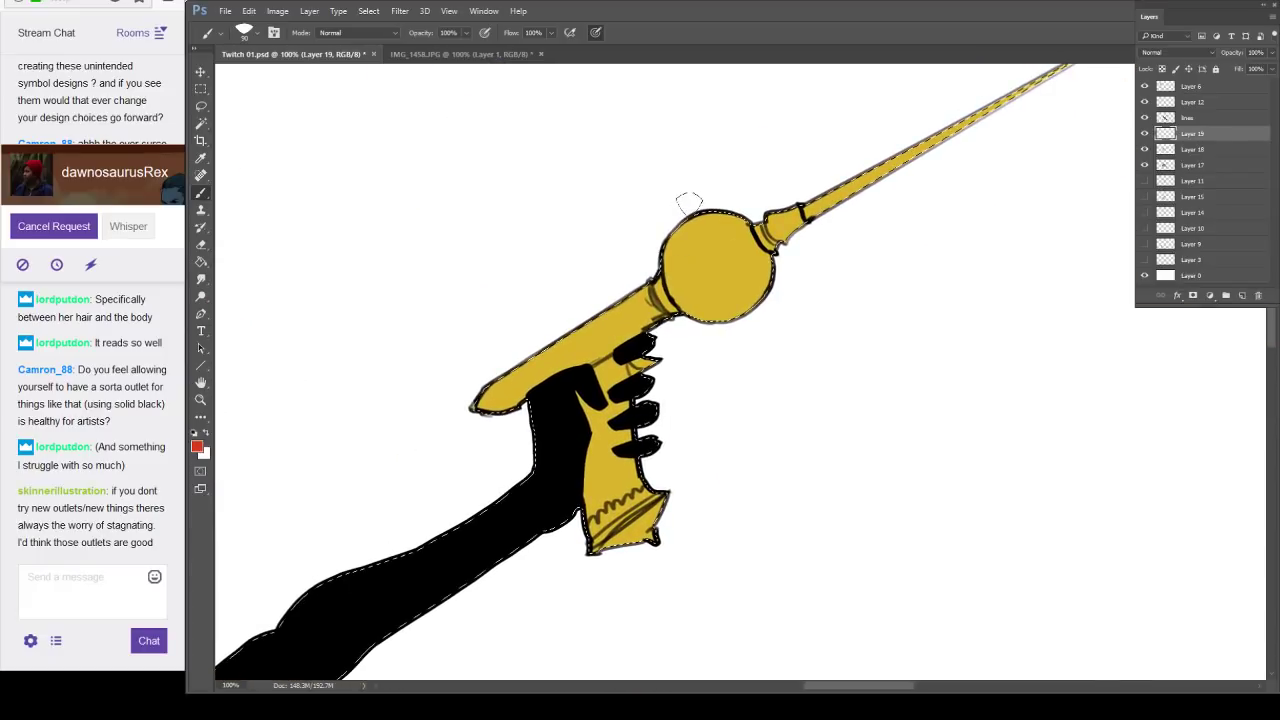
drag(690, 214, 684, 276)
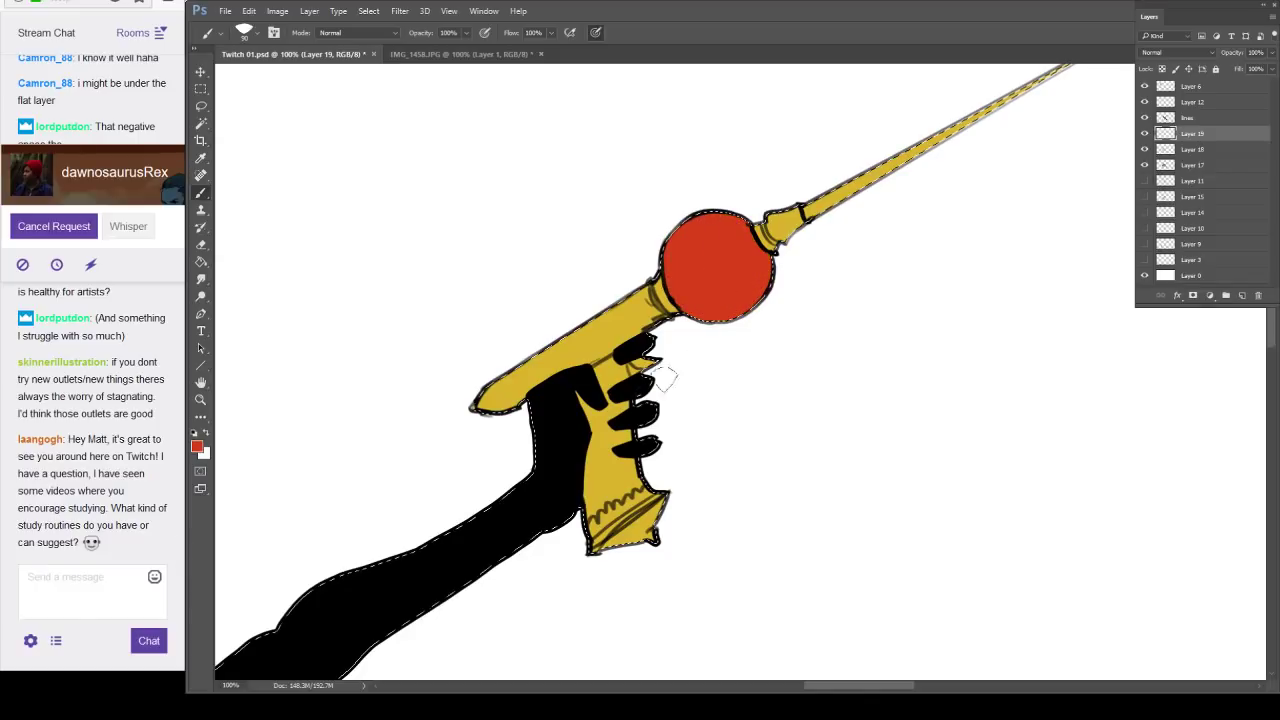
drag(627, 492, 730, 348)
key(ctrl+minus)
key(ctrl+minus)
key(ctrl+minus)
drag(862, 341, 863, 327)
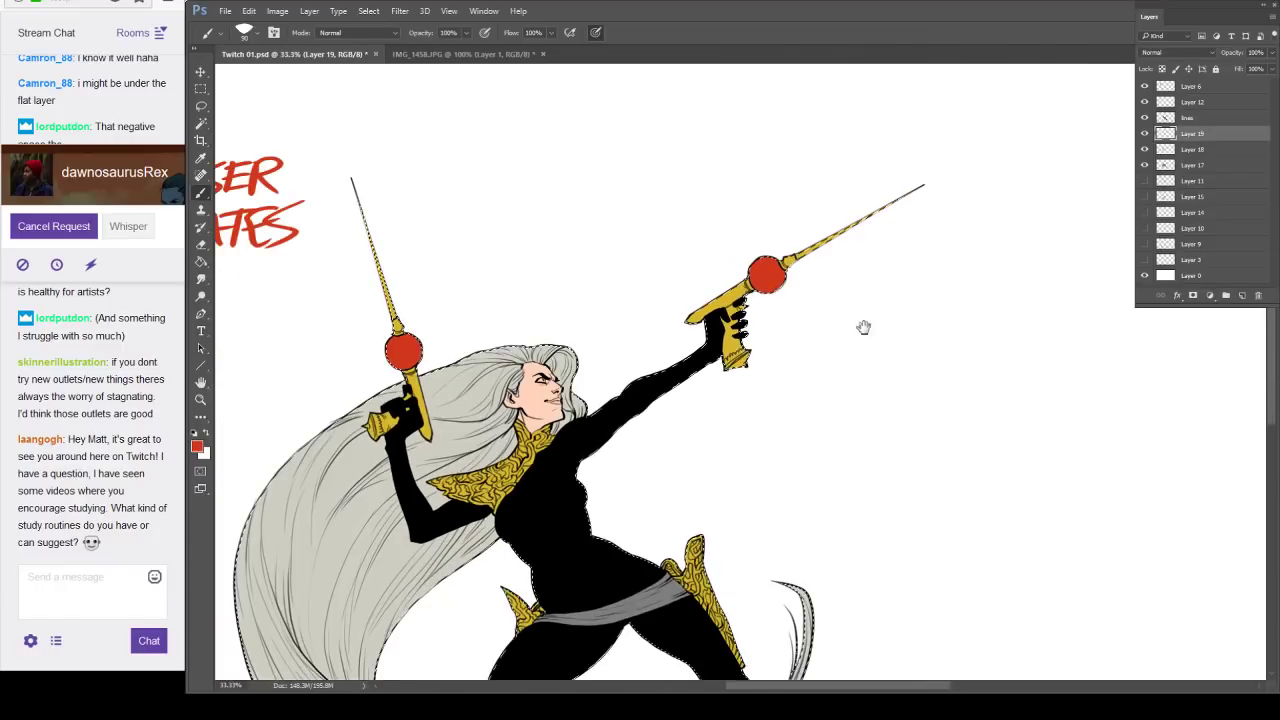
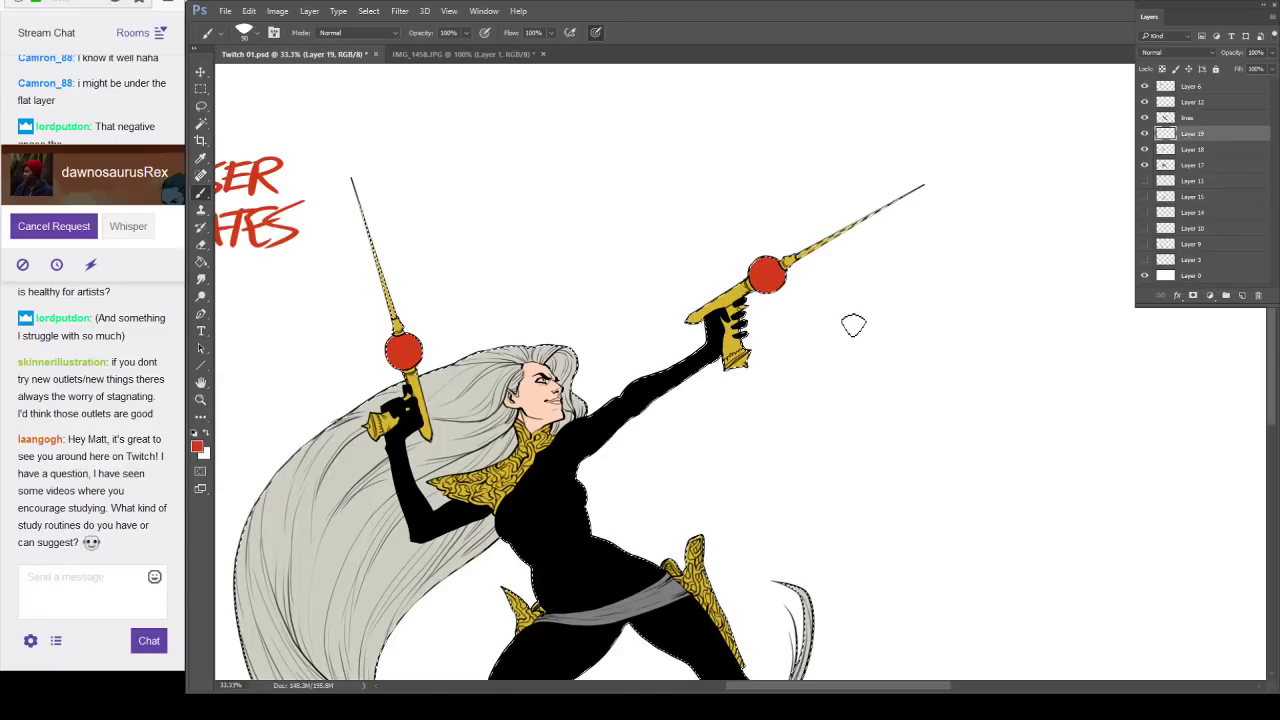
alt+click(909, 401)
drag(905, 464, 893, 326)
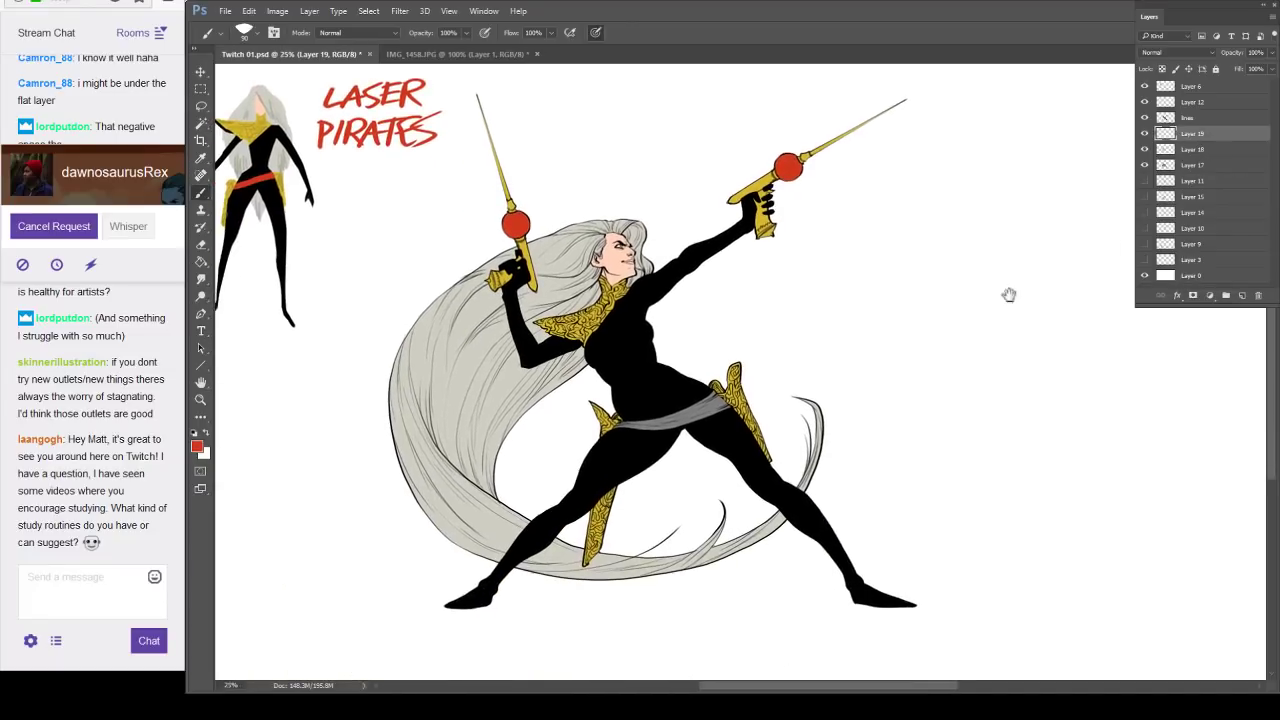
Add a layer directly above Layer 17 with the figure's silhouette loaded as a selection.
click(1196, 167)
ctrl+click(1167, 165)
key(ctrl+alt+shift+n)
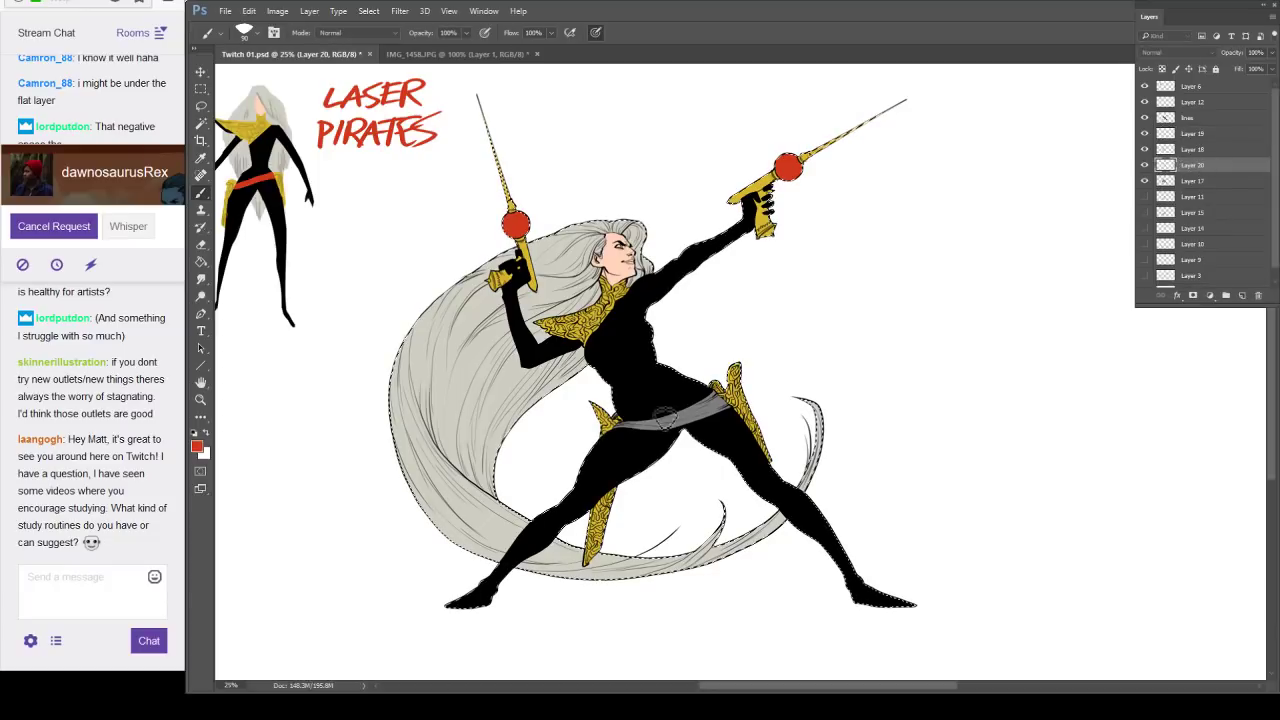
Enlarge the brush to 500, paint the waist sash red across its full width, and deselect.
key(bracketright)
key(bracketright)
key(bracketright)
key(bracketright)
key(bracketright)
key(bracketright)
key(bracketright)
key(bracketright)
key(bracketright)
drag(608, 428, 620, 428)
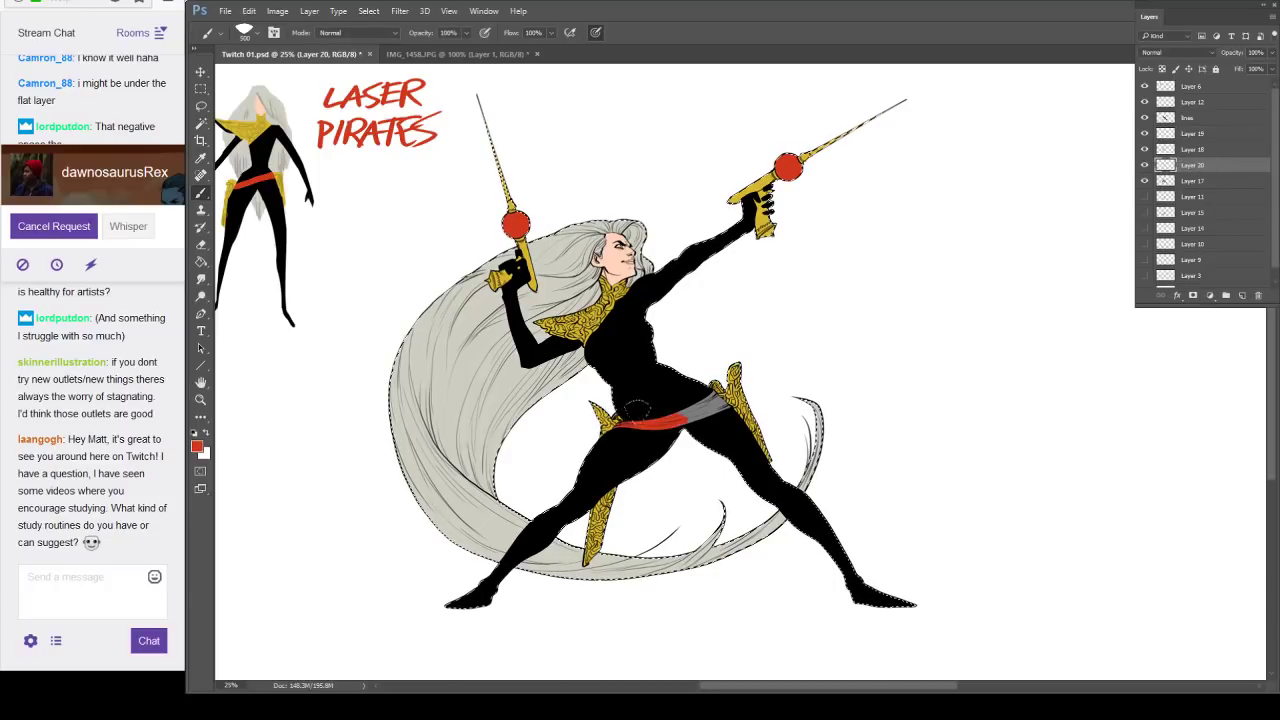
key(ctrl+d)
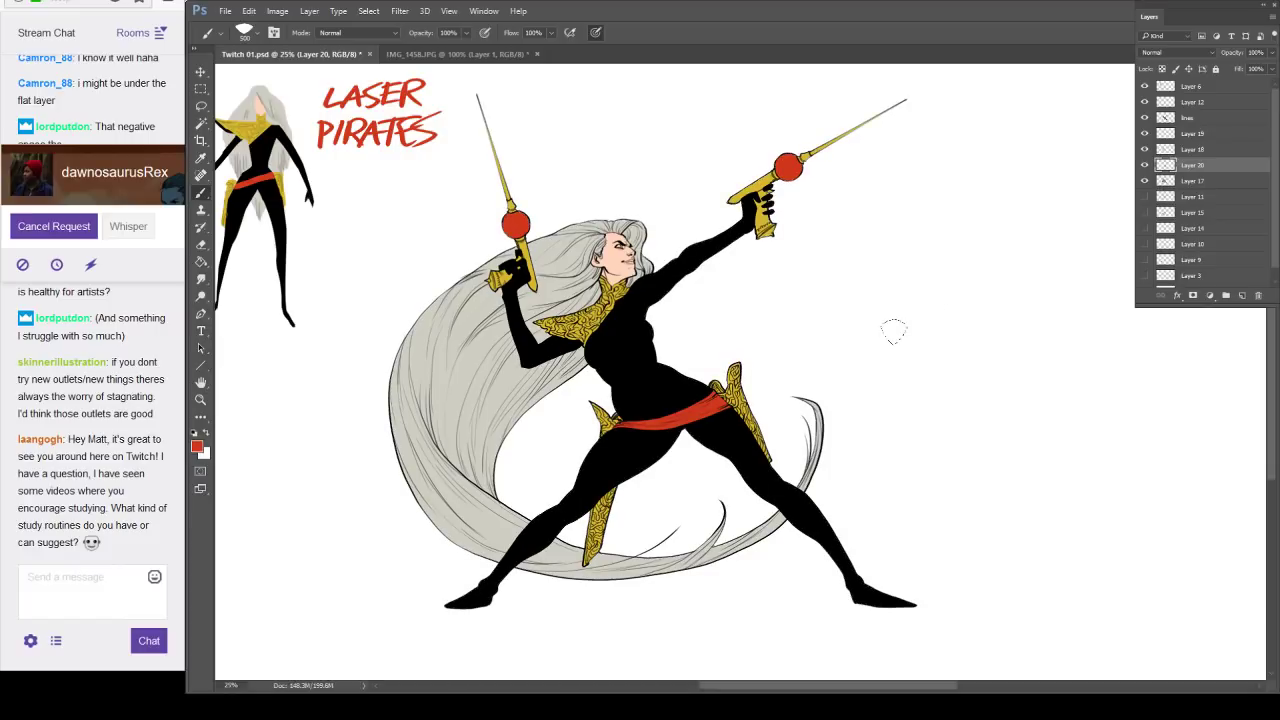
Merge Layer 18 down into the layer holding the red sash.
scroll(628, 254, up, 4)
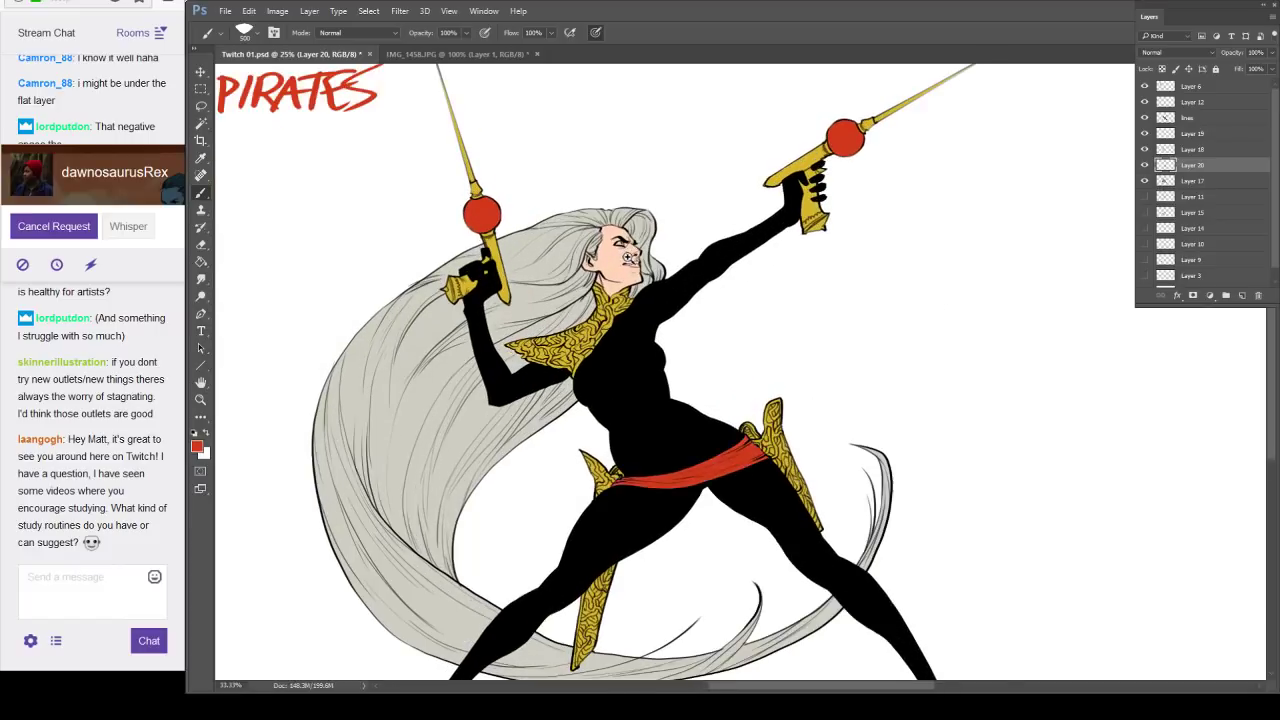
scroll(641, 240, up, 2)
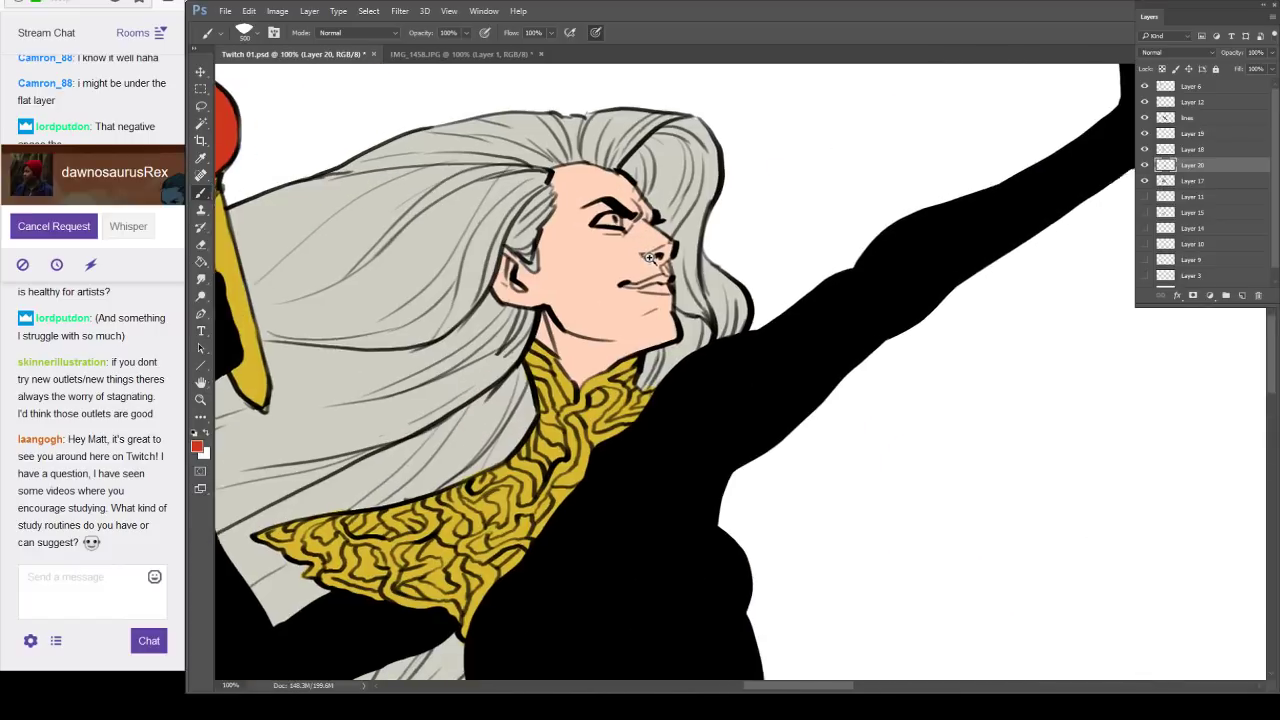
click(1192, 150)
key(ctrl+e)
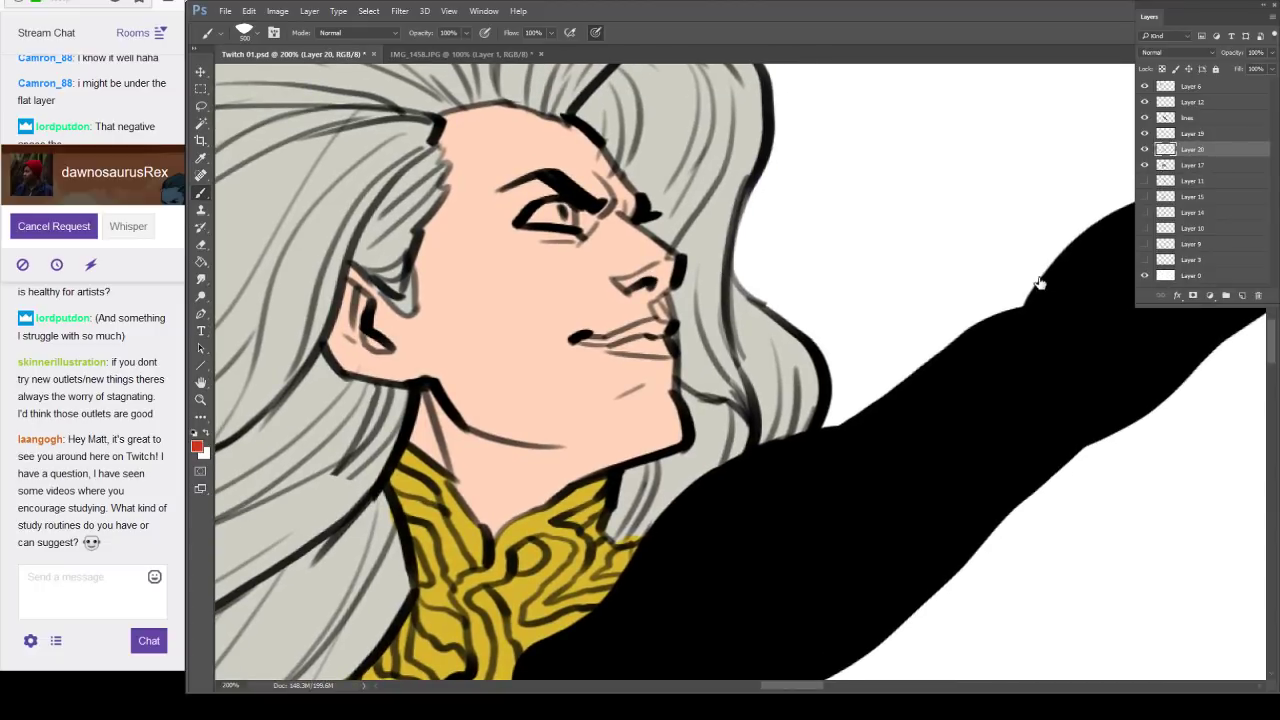
Examine the flat colours across the figure with the base silhouette and colour layers hidden and shown.
alt+click(1040, 284)
alt+click(1046, 288)
scroll(1045, 289, down, 2)
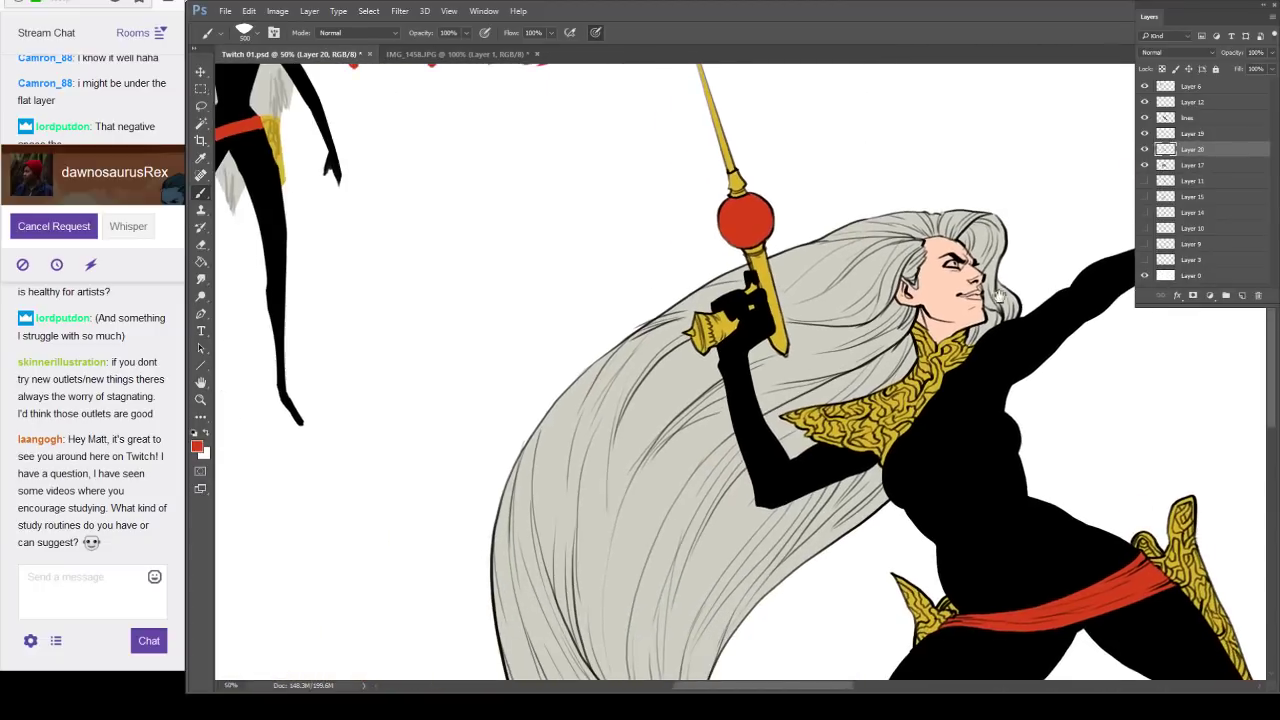
scroll(990, 220, up, 1)
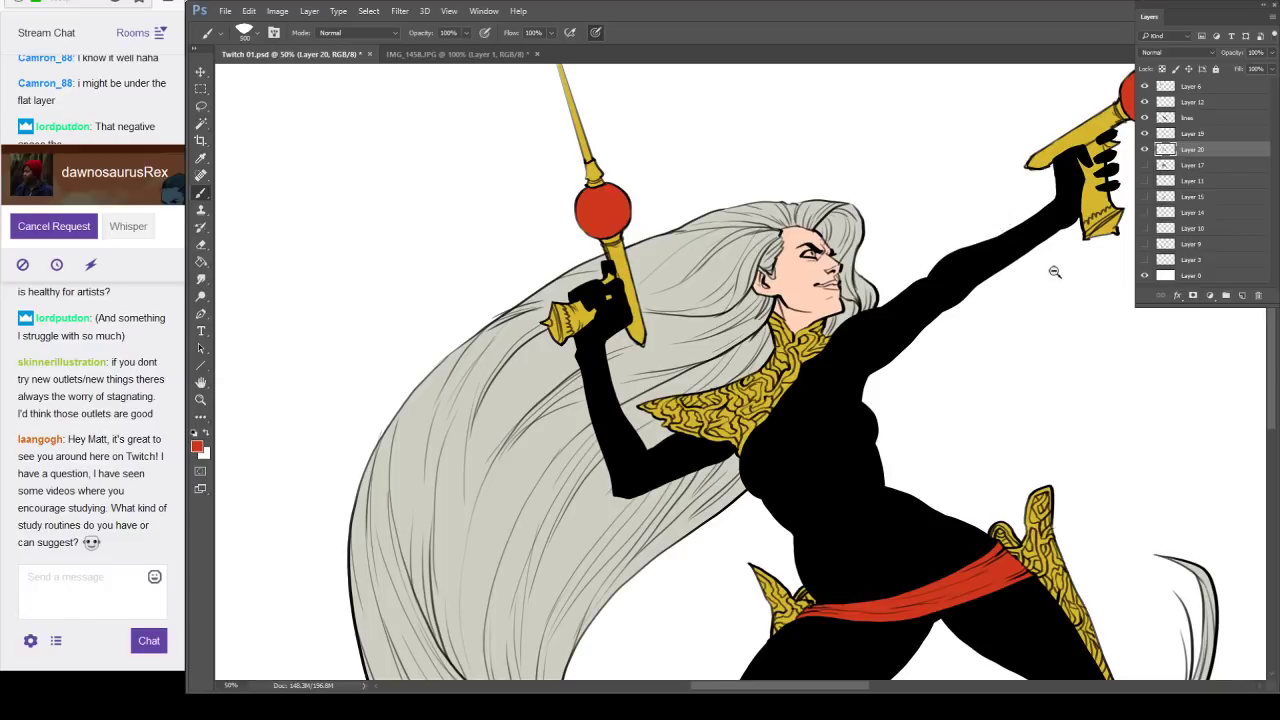
scroll(1054, 271, down, 2)
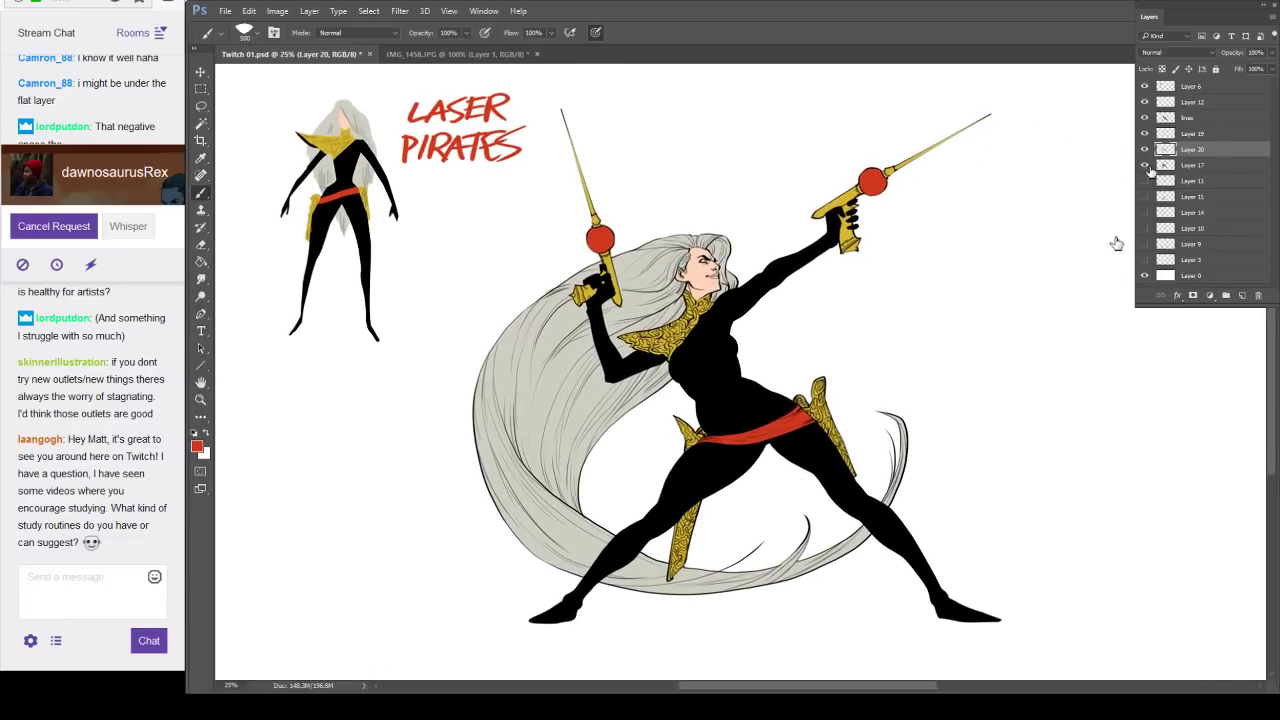
ctrl+click(1166, 168)
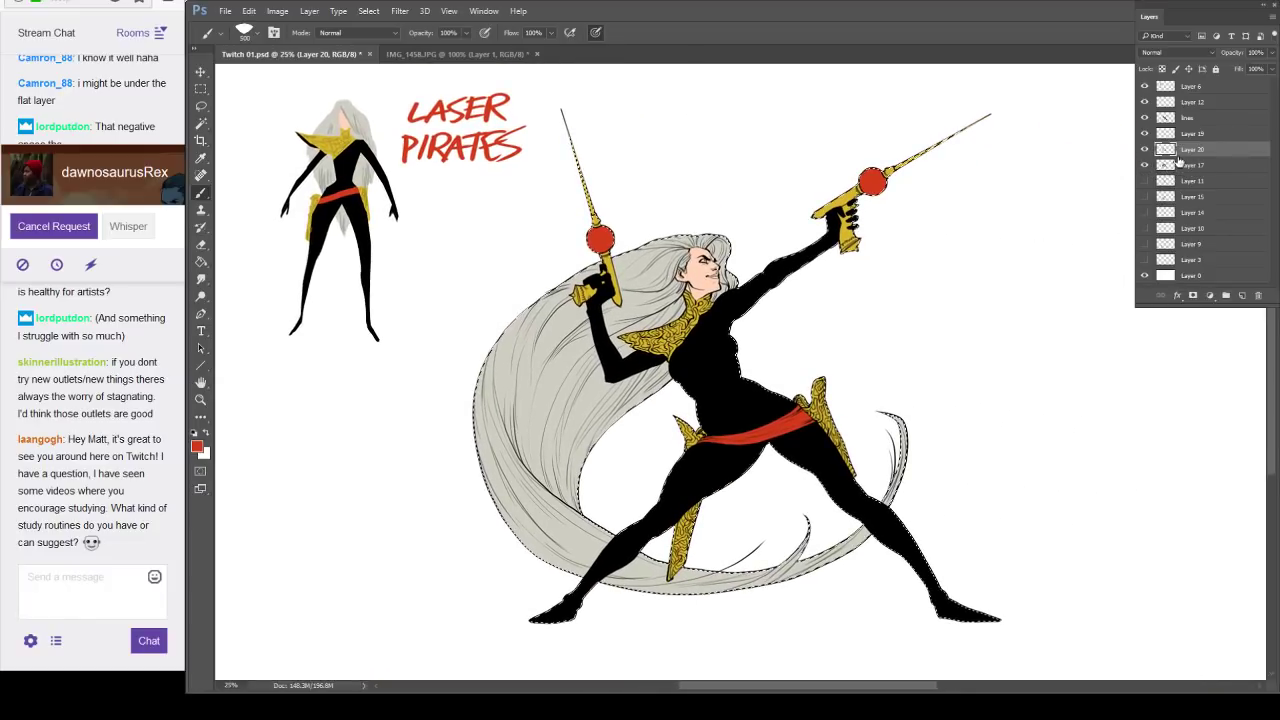
click(1147, 152)
click(1147, 152)
click(1145, 164)
key(ctrl+d)
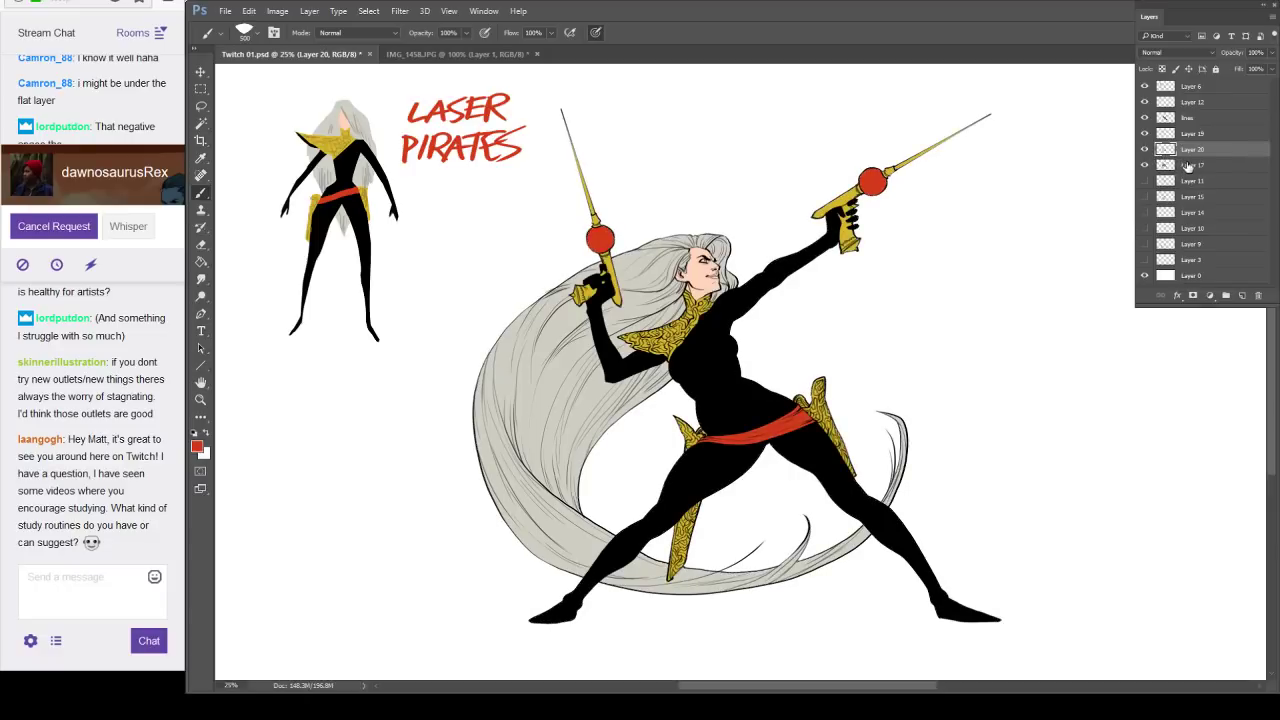
Merge Layer 20 and the layer with the red gun balls down into Layer 17.
key(Delete)
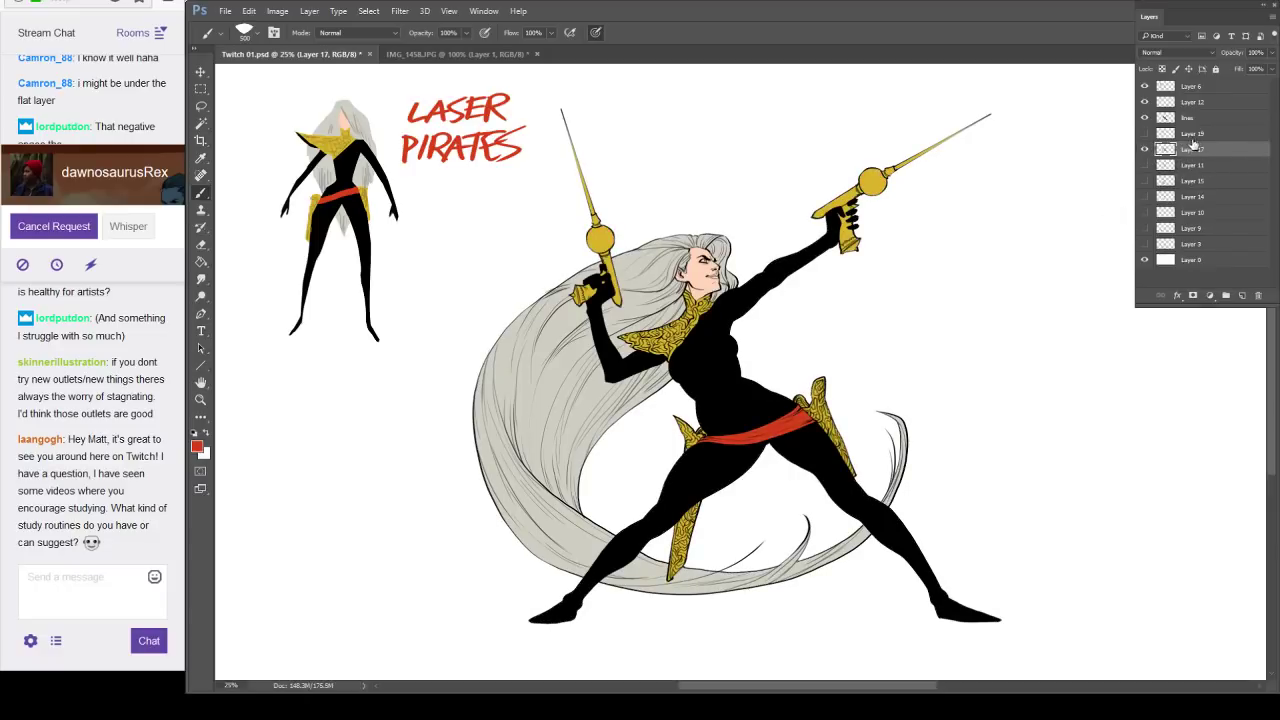
click(1147, 135)
click(1202, 136)
key(Delete)
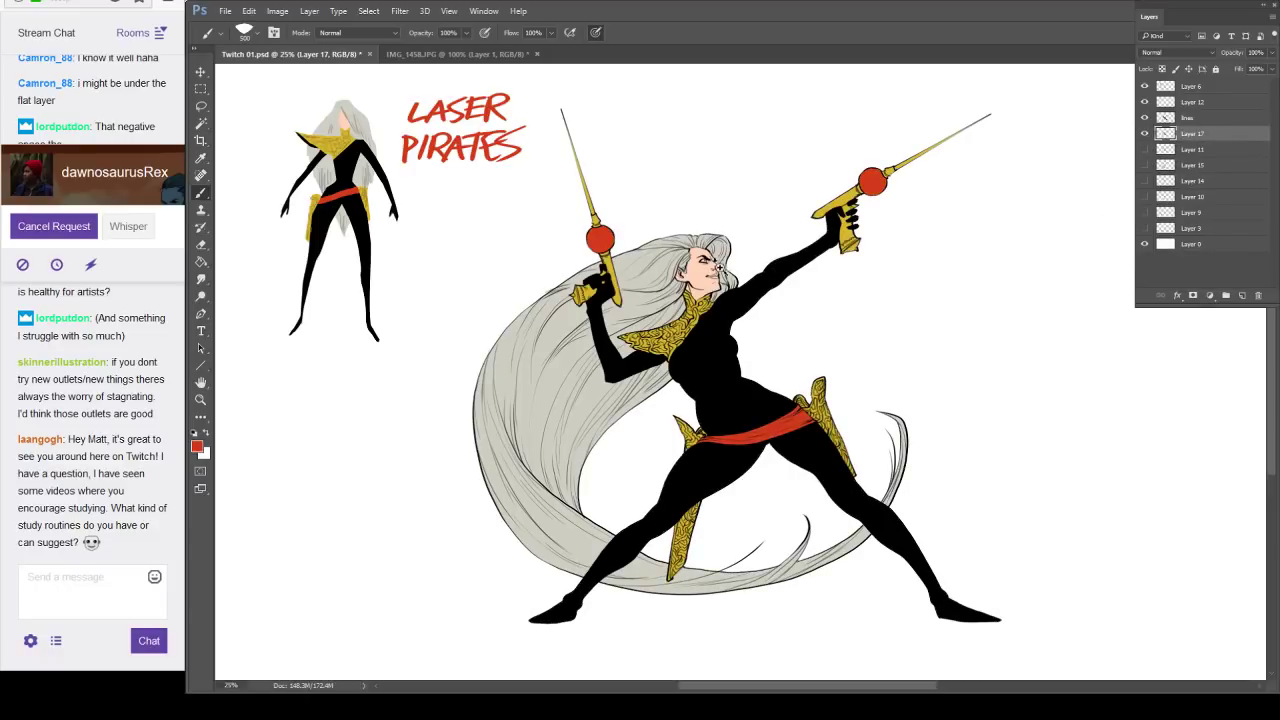
Sample the face's skin colour, lighten it to a pale off-white, and paint the white of the eye.
scroll(705, 270, up, 3)
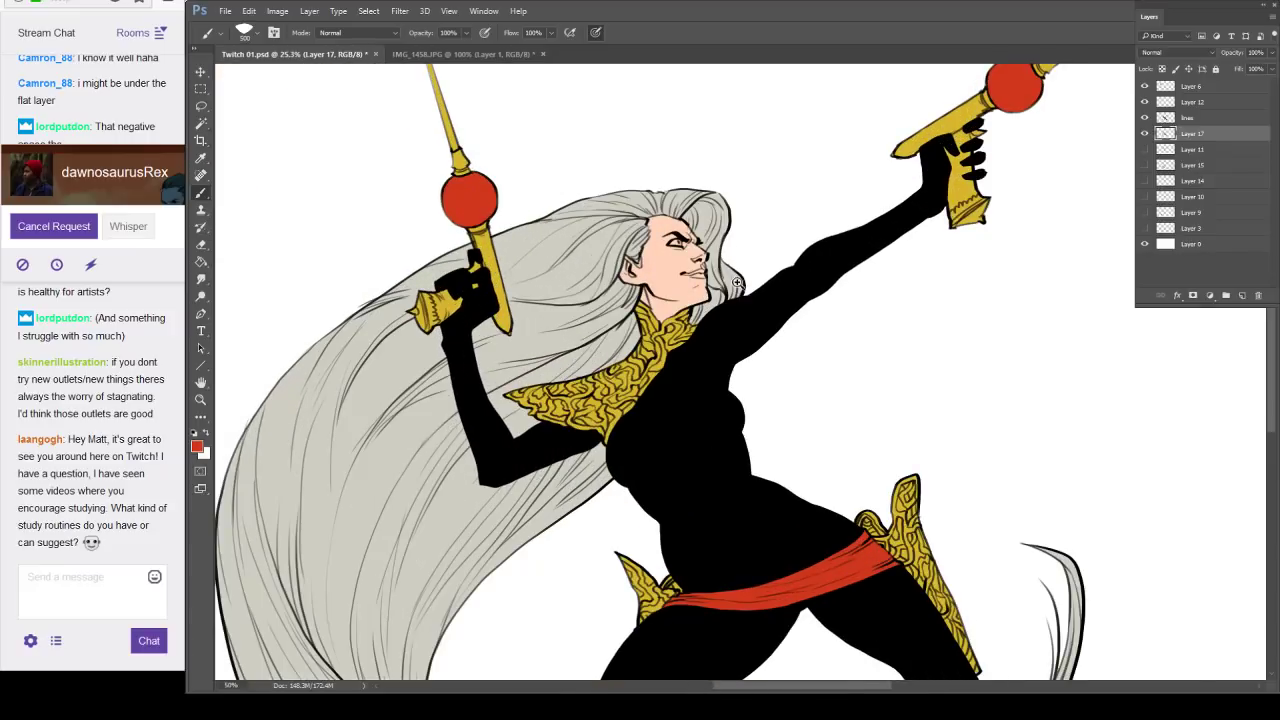
scroll(750, 233, up, 3)
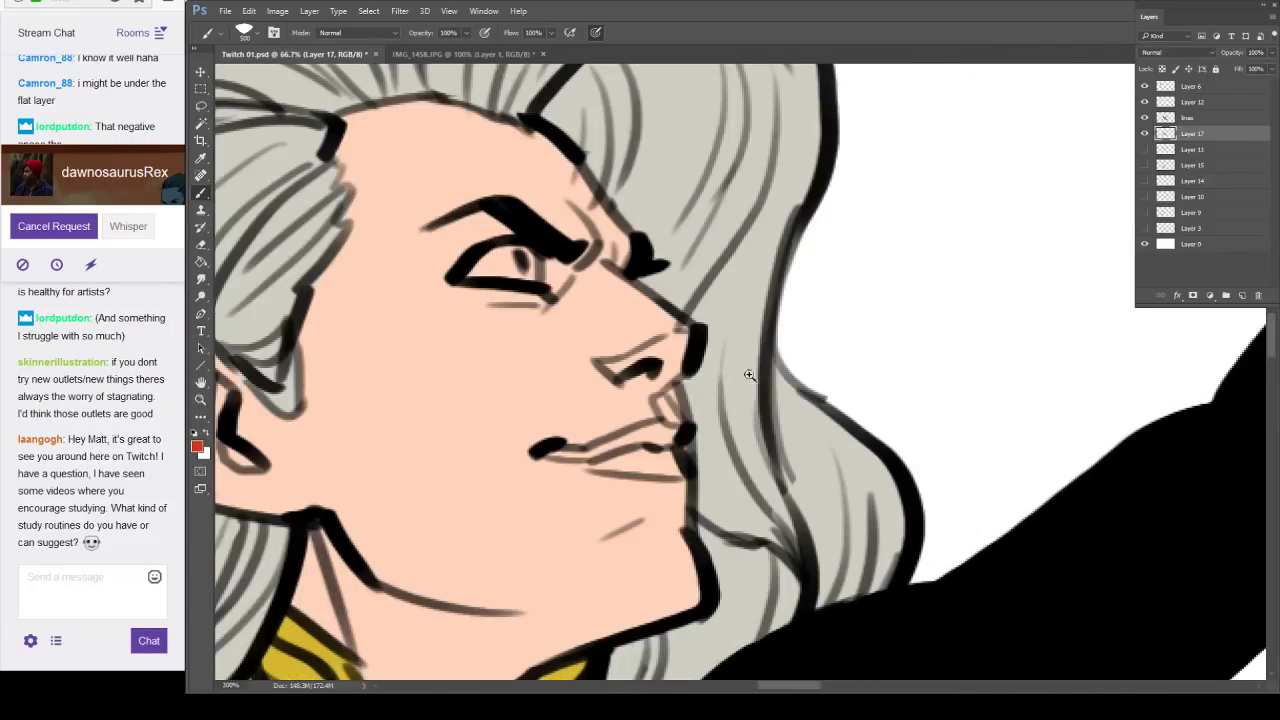
alt+click(519, 374)
key(i)
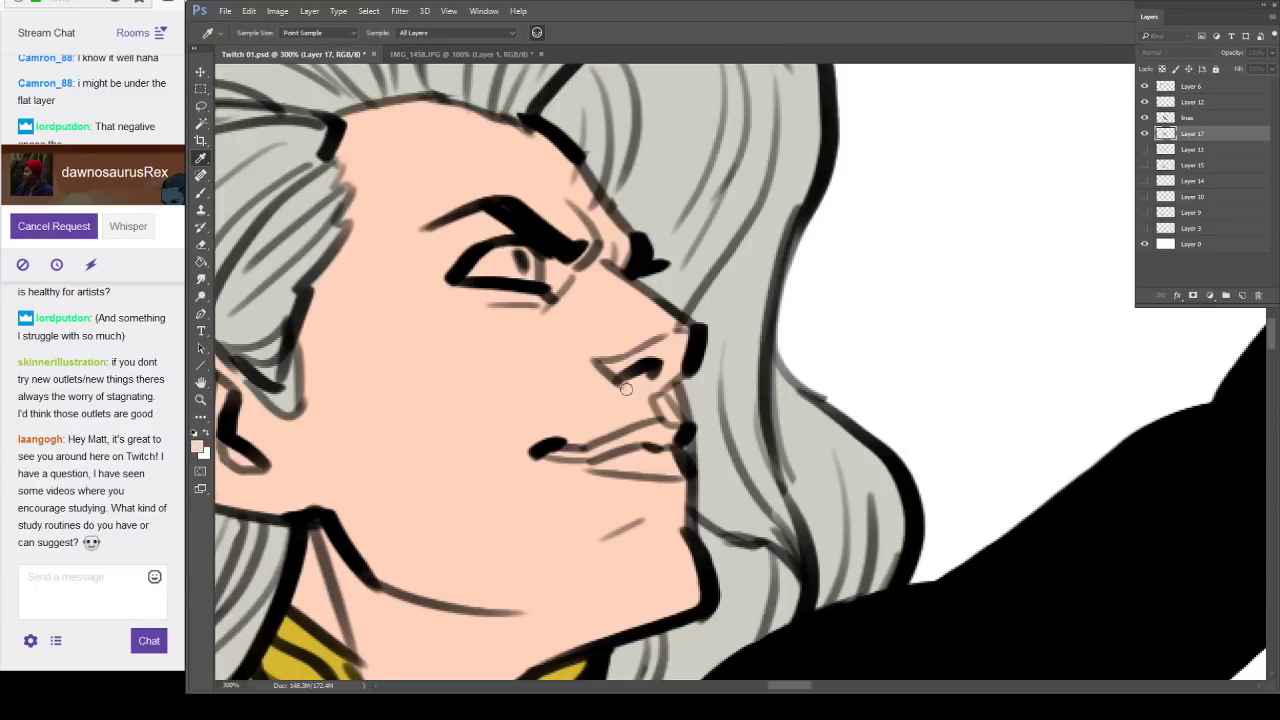
key(b)
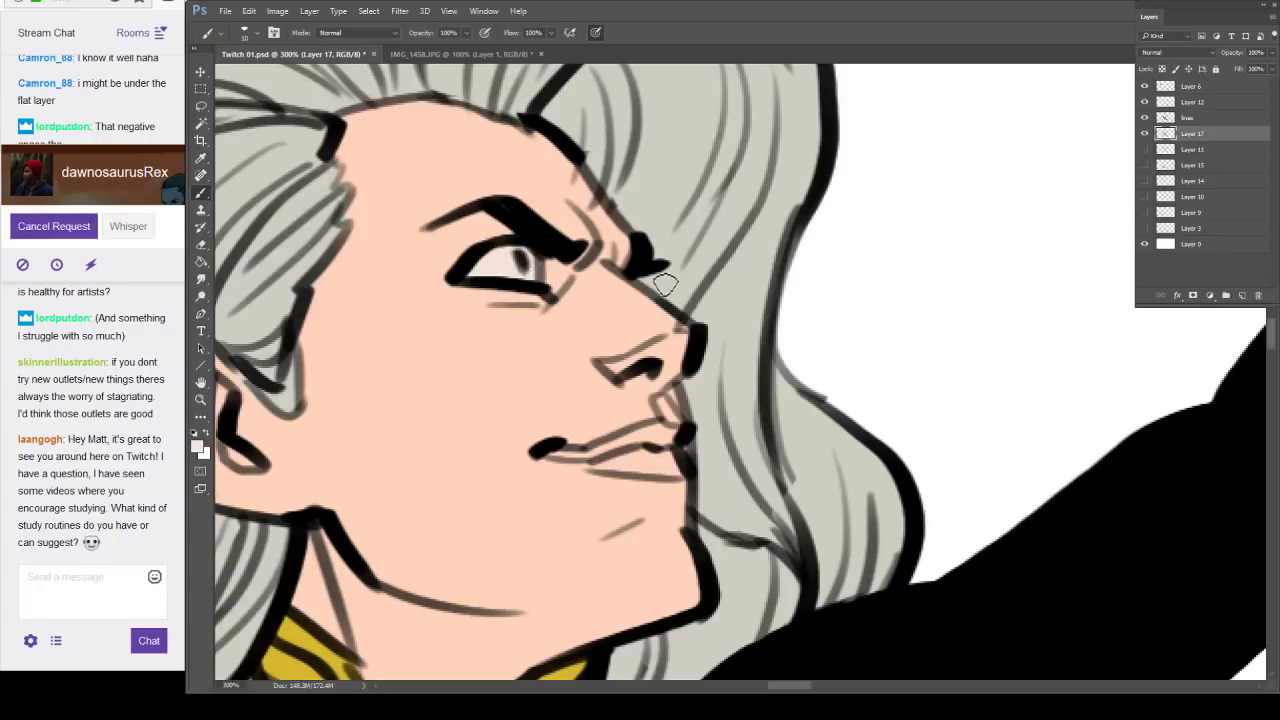
key(i)
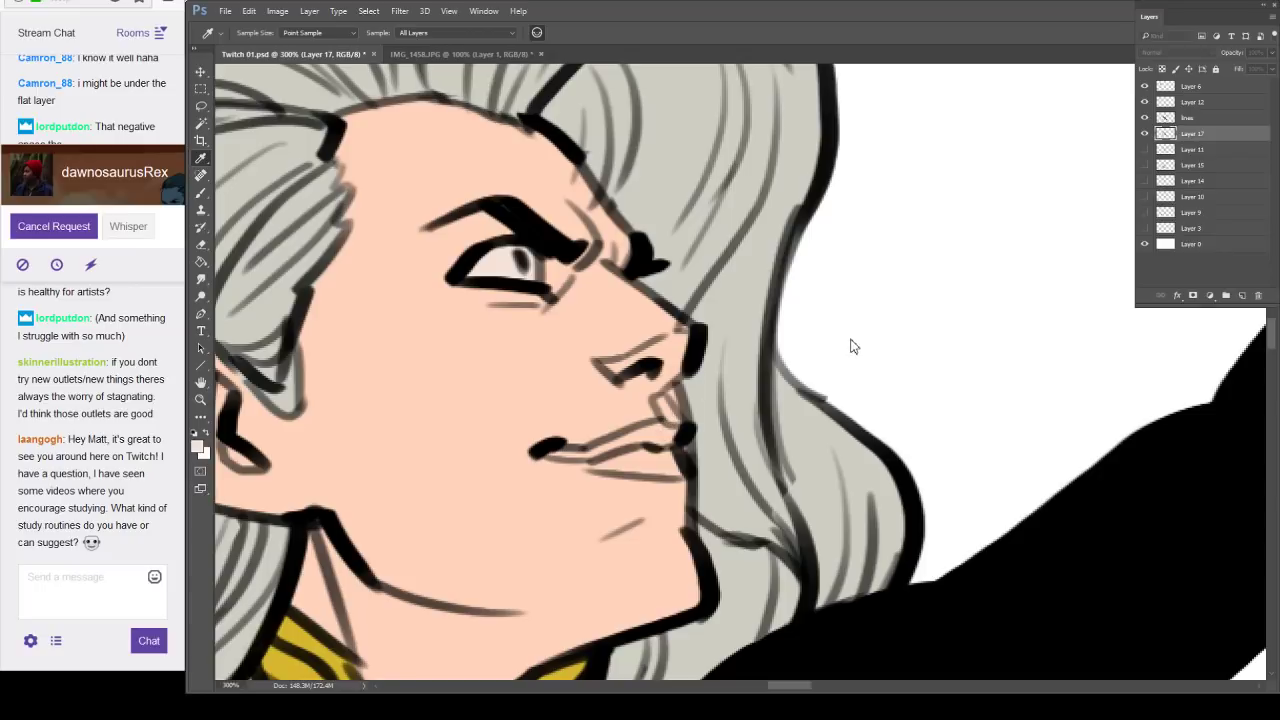
Paint the eye's iris teal blue and fill the lips with the red sampled from the gun ball.
key(b)
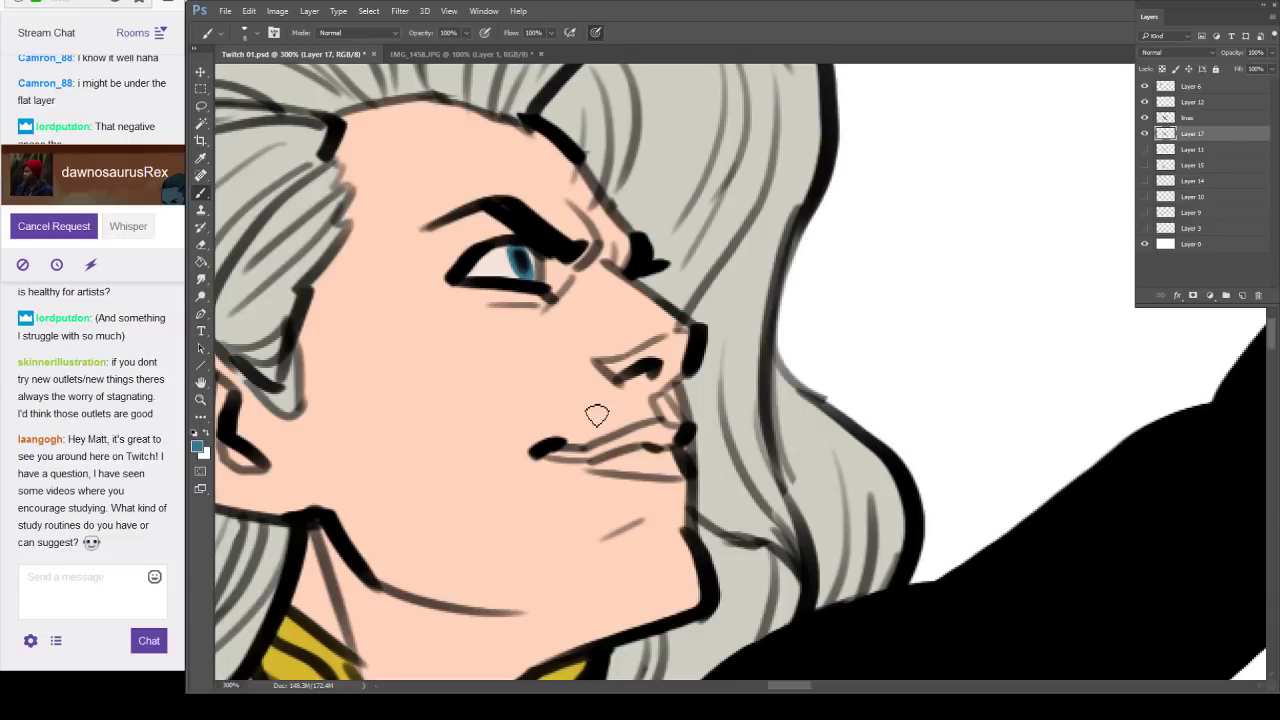
alt+click(471, 464)
alt+click(476, 461)
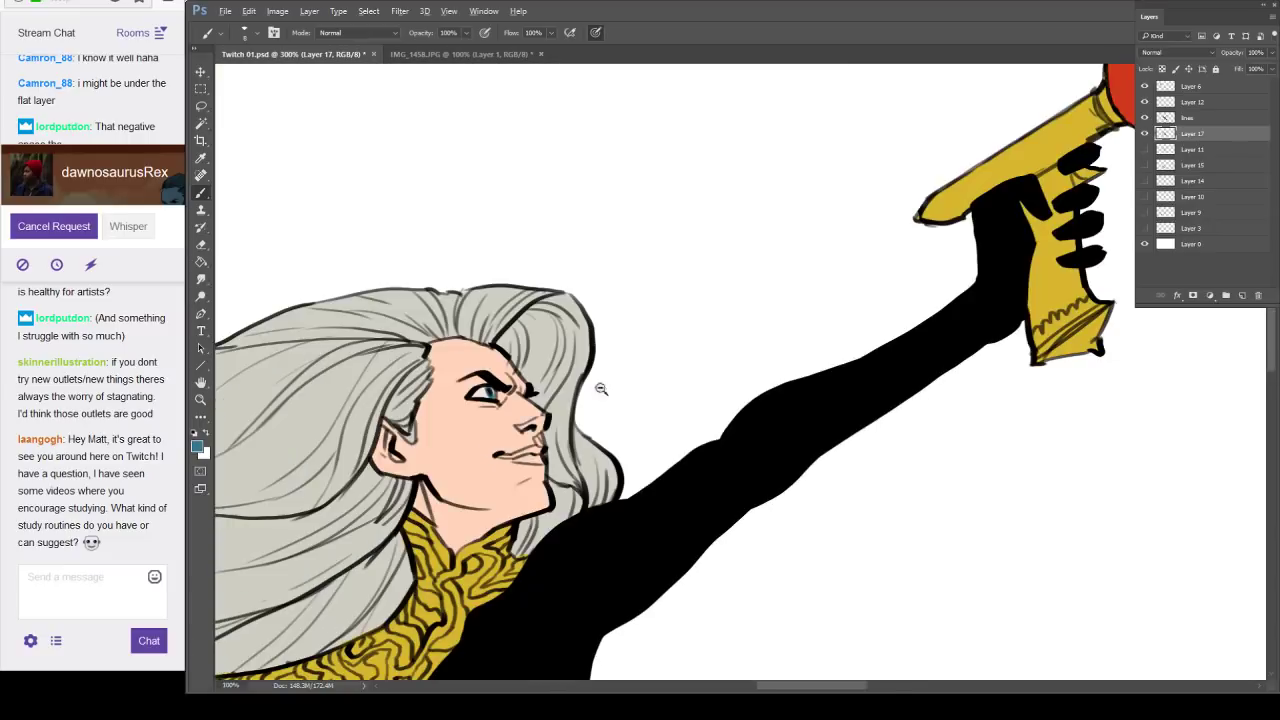
alt+click(600, 389)
drag(873, 310, 652, 432)
drag(466, 520, 686, 352)
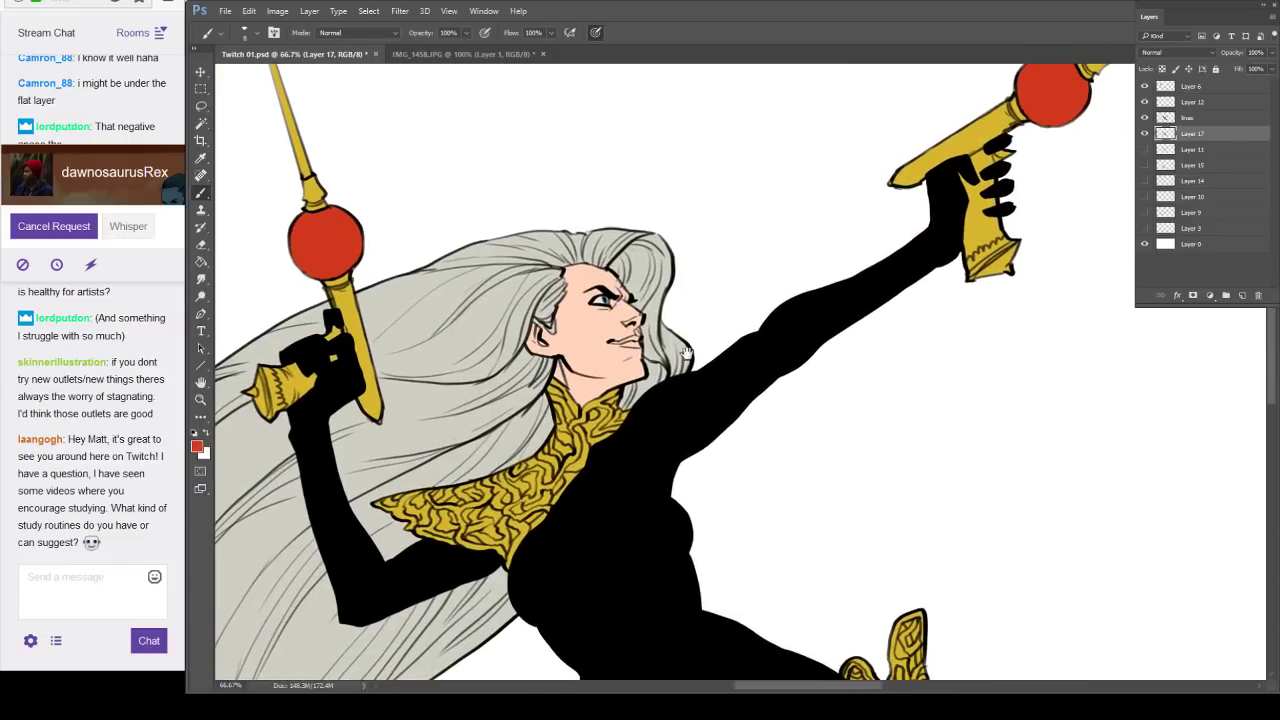
scroll(662, 357, up, 4)
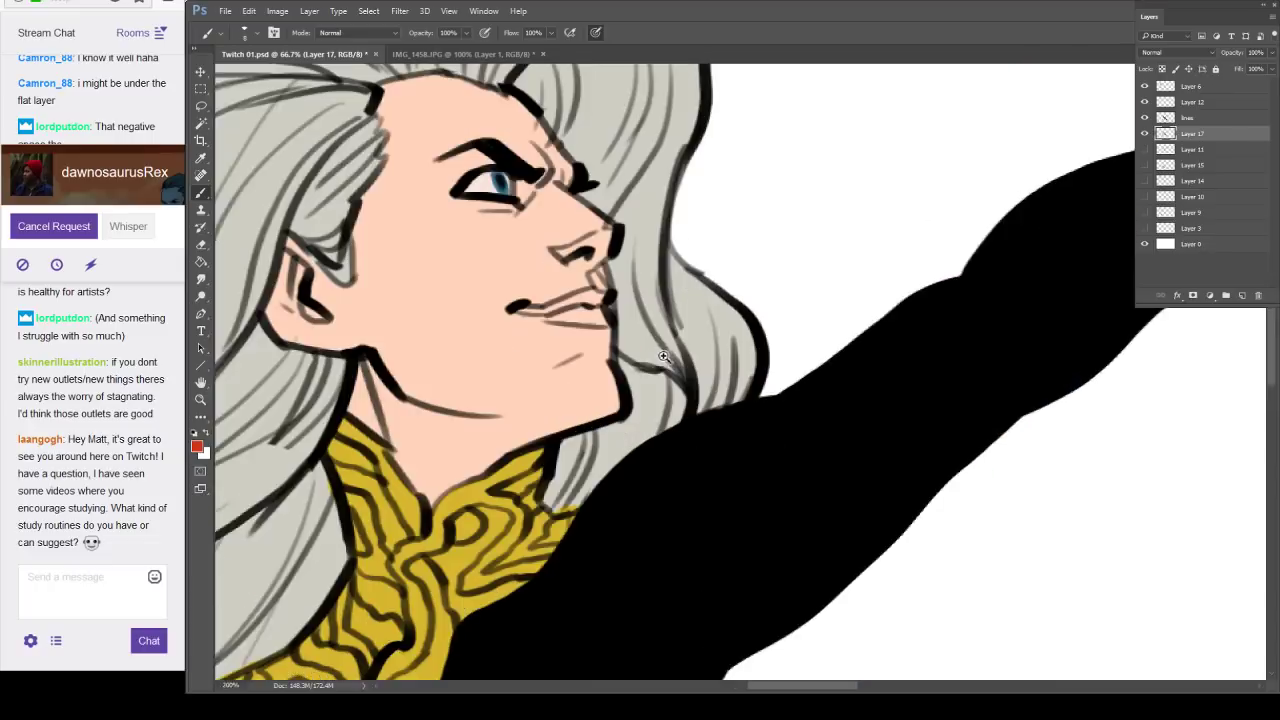
mouse_move(450, 345)
mouse_down()
mouse_move(552, 323)
mouse_move(571, 331)
mouse_move(484, 359)
mouse_move(526, 368)
mouse_move(503, 359)
mouse_move(570, 340)
mouse_move(579, 370)
mouse_move(503, 360)
mouse_up()
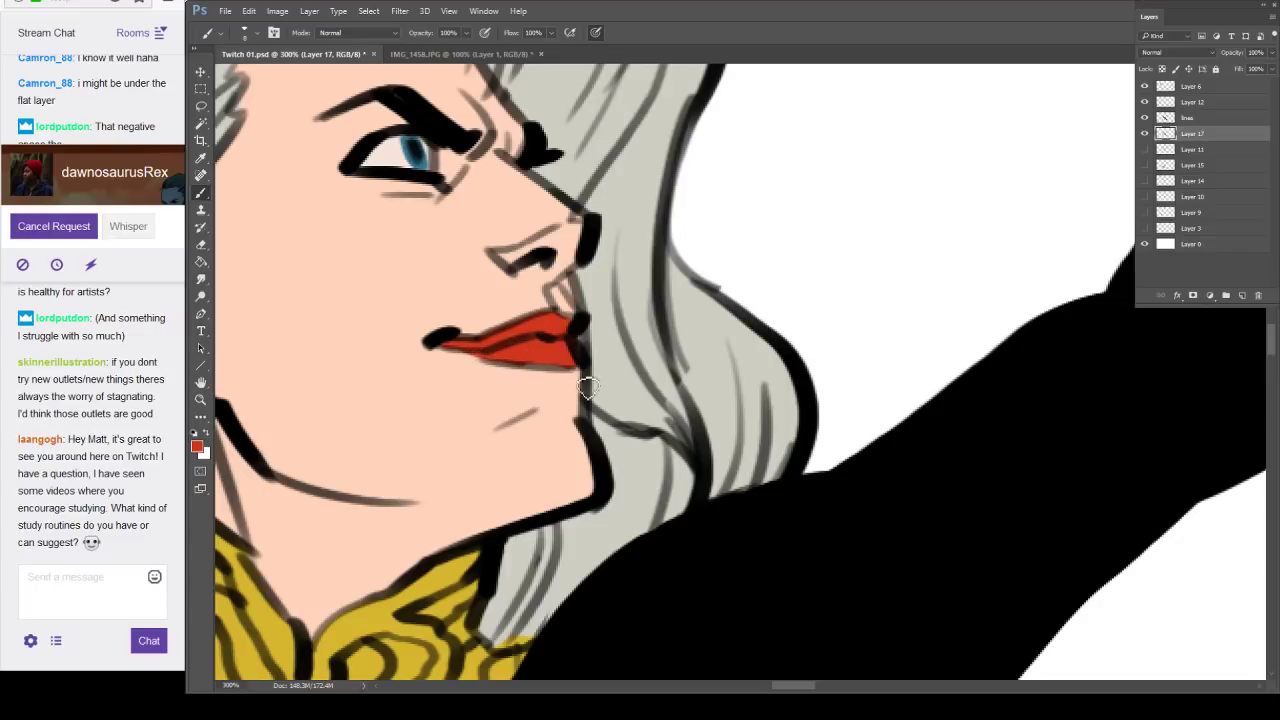
scroll(590, 385, down, 4)
scroll(600, 372, down, 8)
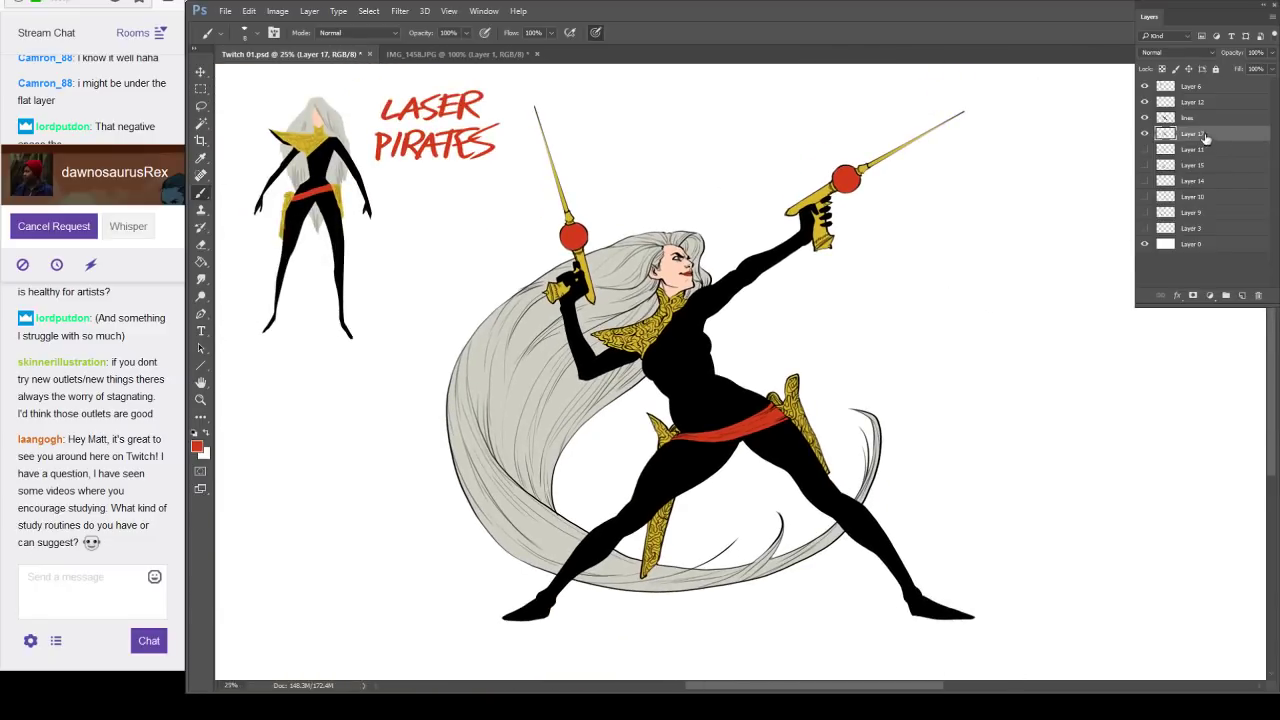
Reset the painting colours to default, hide Layer 12 and Layer 6, and save the document.
key(d)
click(1145, 115)
click(1145, 118)
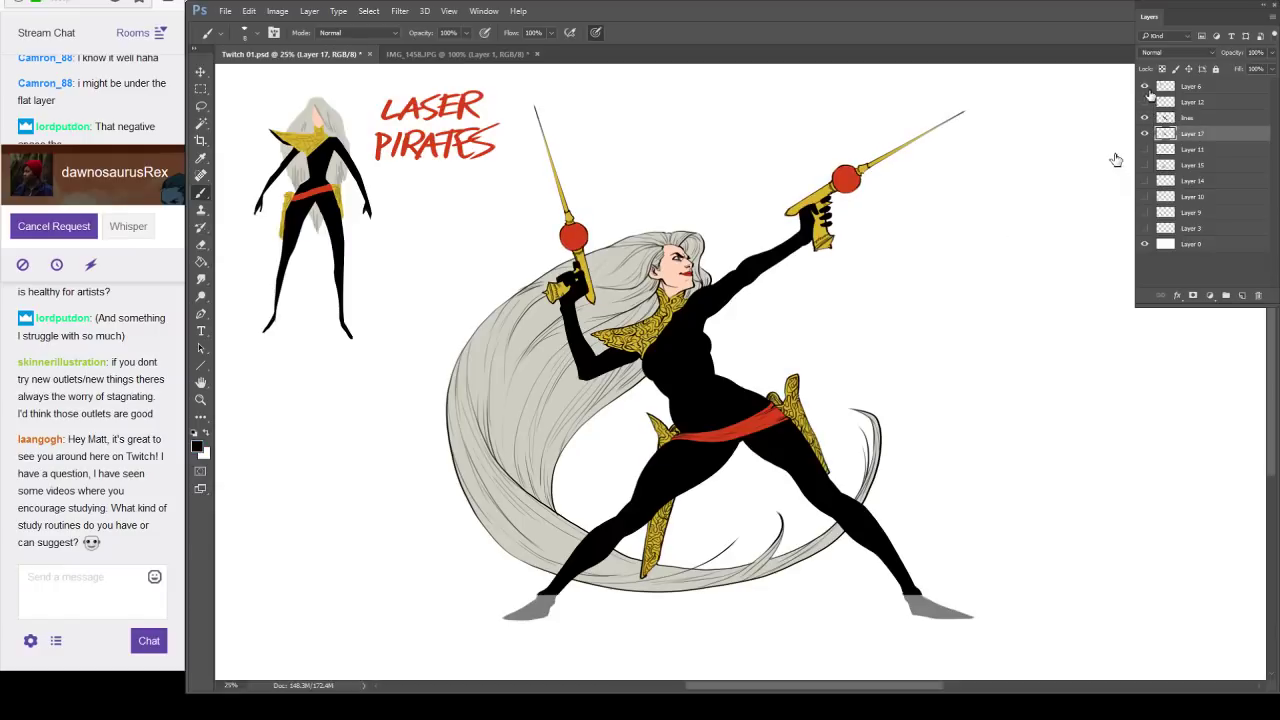
click(1145, 87)
key(ctrl+s)
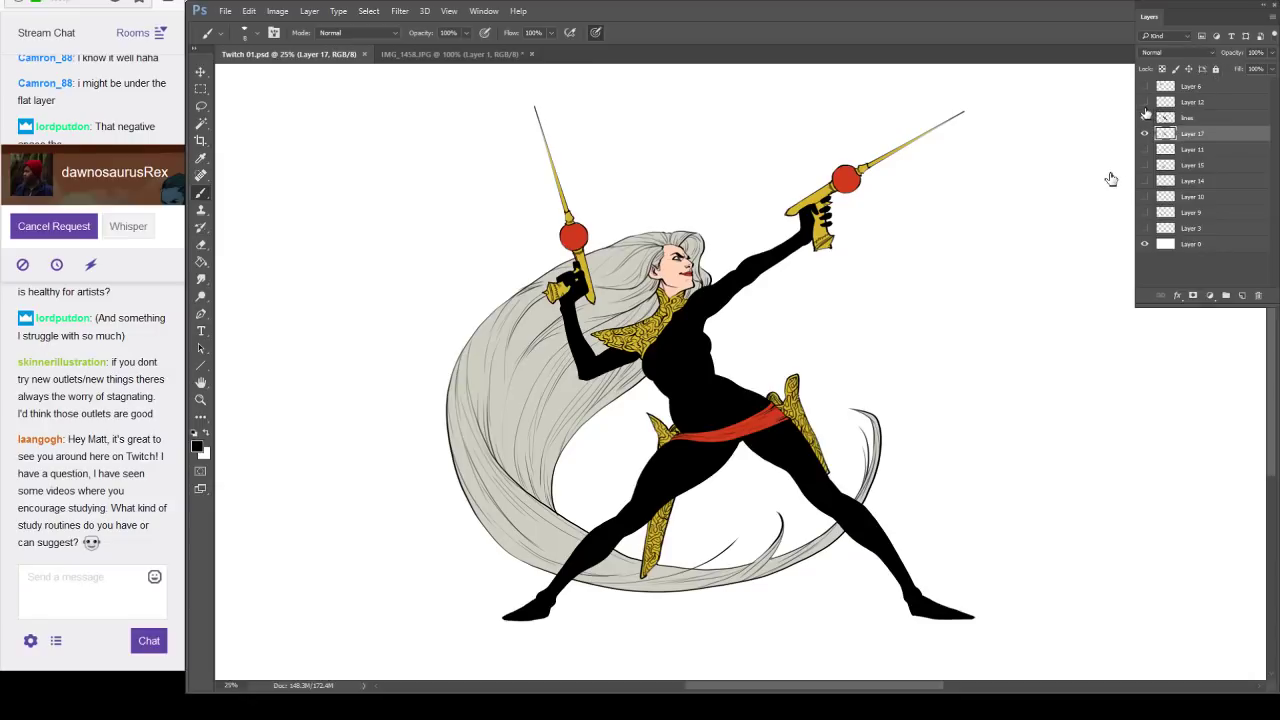
click(1145, 116)
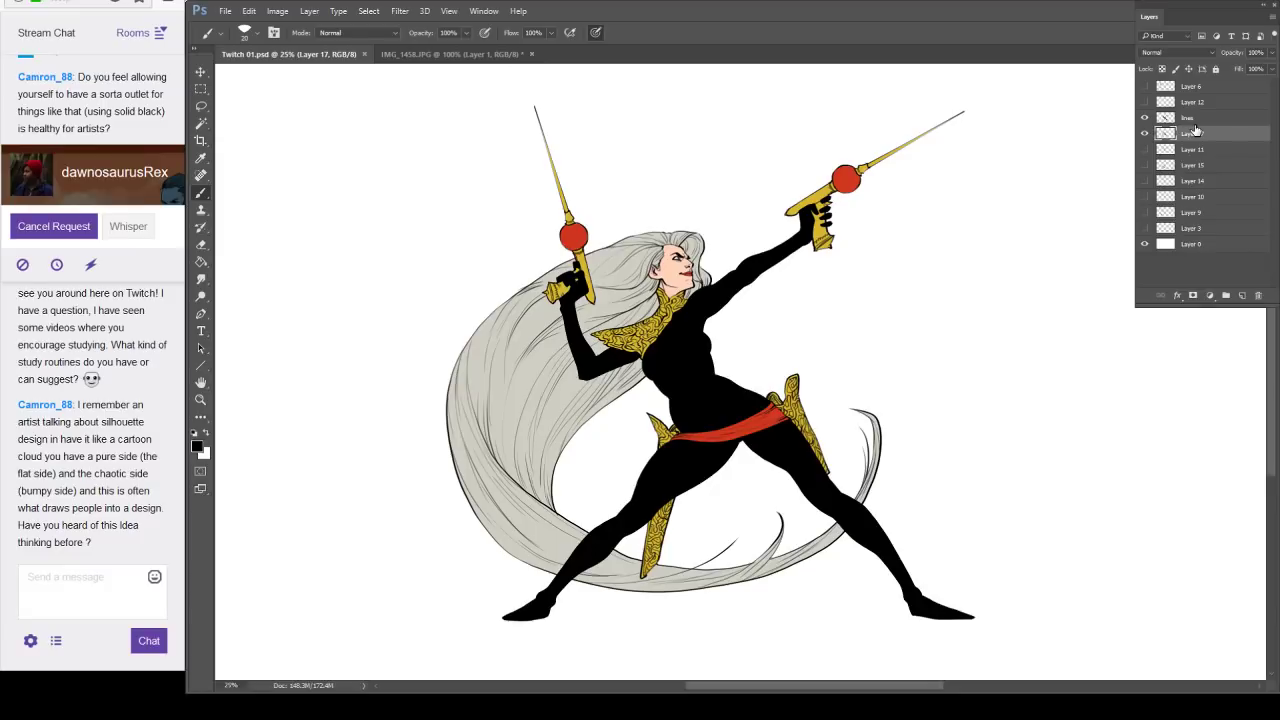
Compare the figure with the lines layer and the flat colours on Layer 17 hidden and shown.
click(1145, 134)
click(1145, 134)
click(1145, 118)
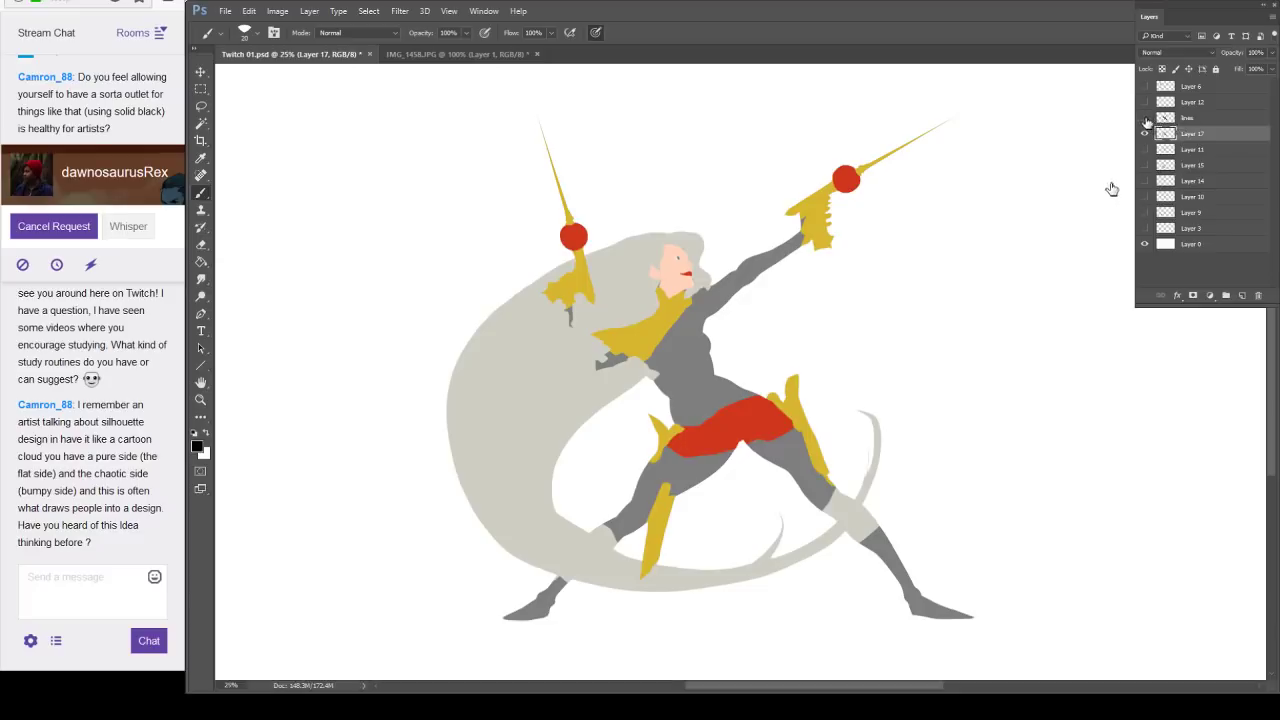
click(1145, 118)
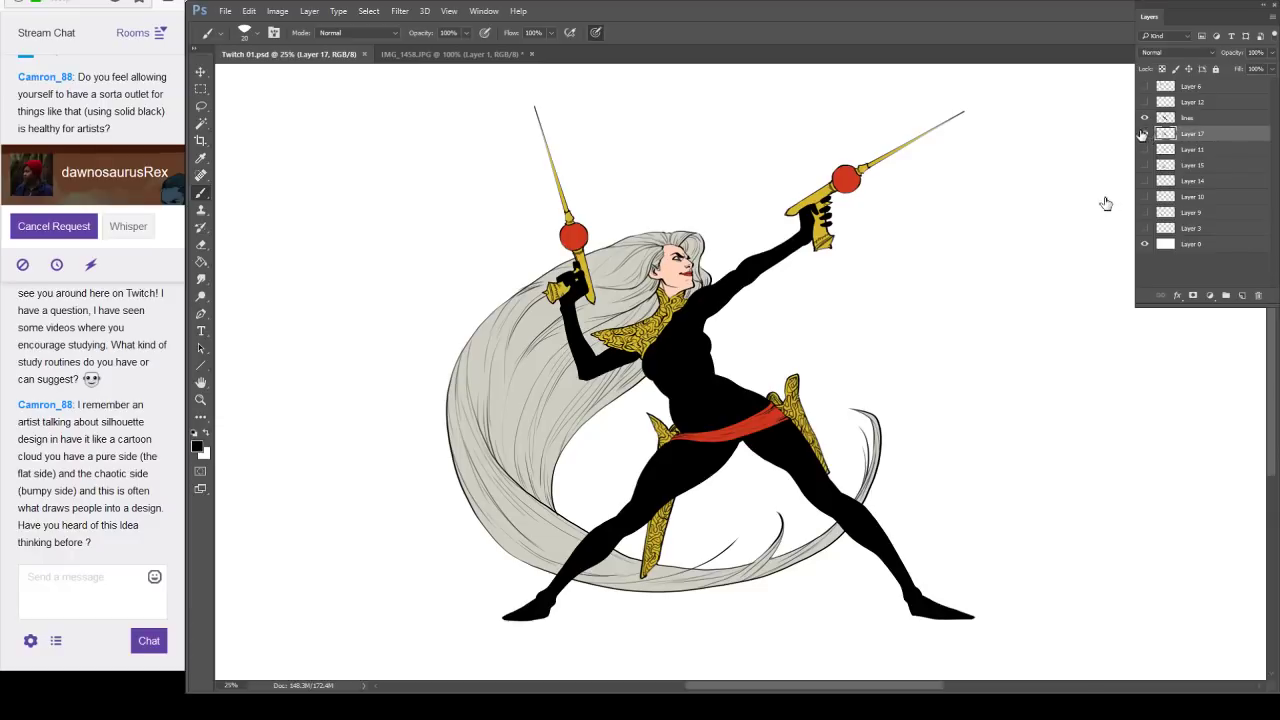
click(1145, 133)
click(1206, 121)
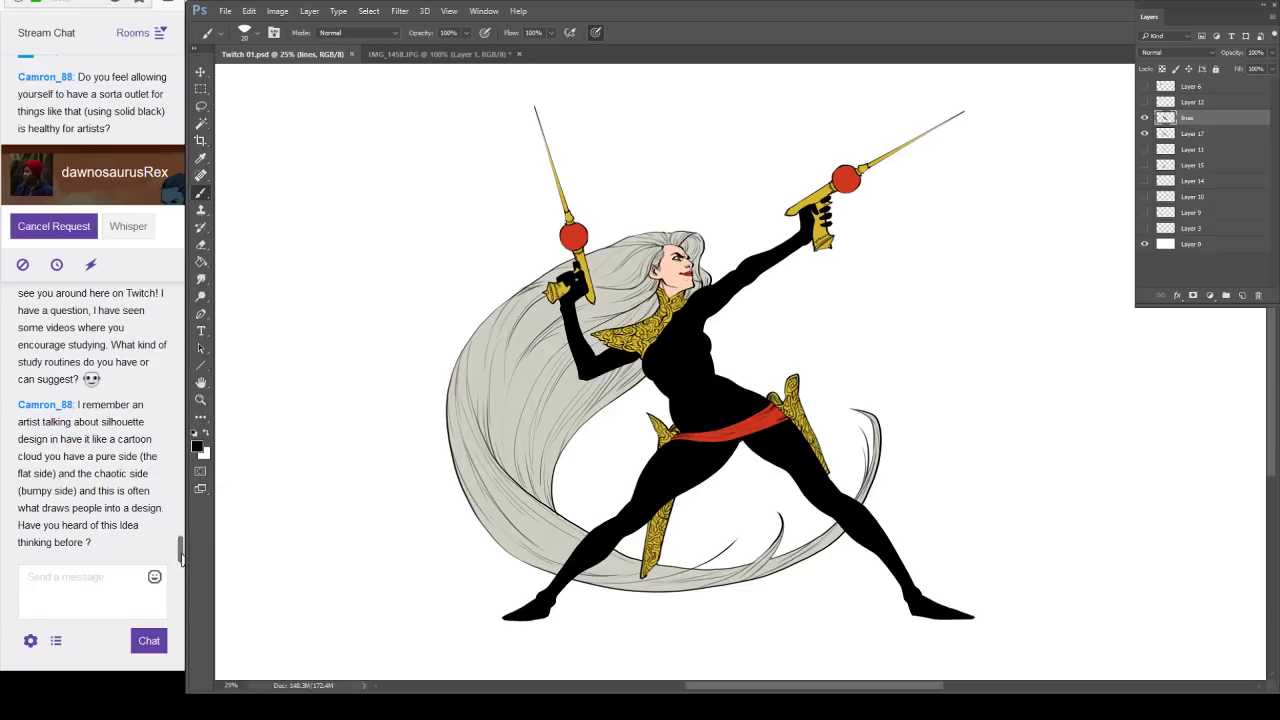
Read back through the earlier stream chat messages.
drag(182, 560, 180, 212)
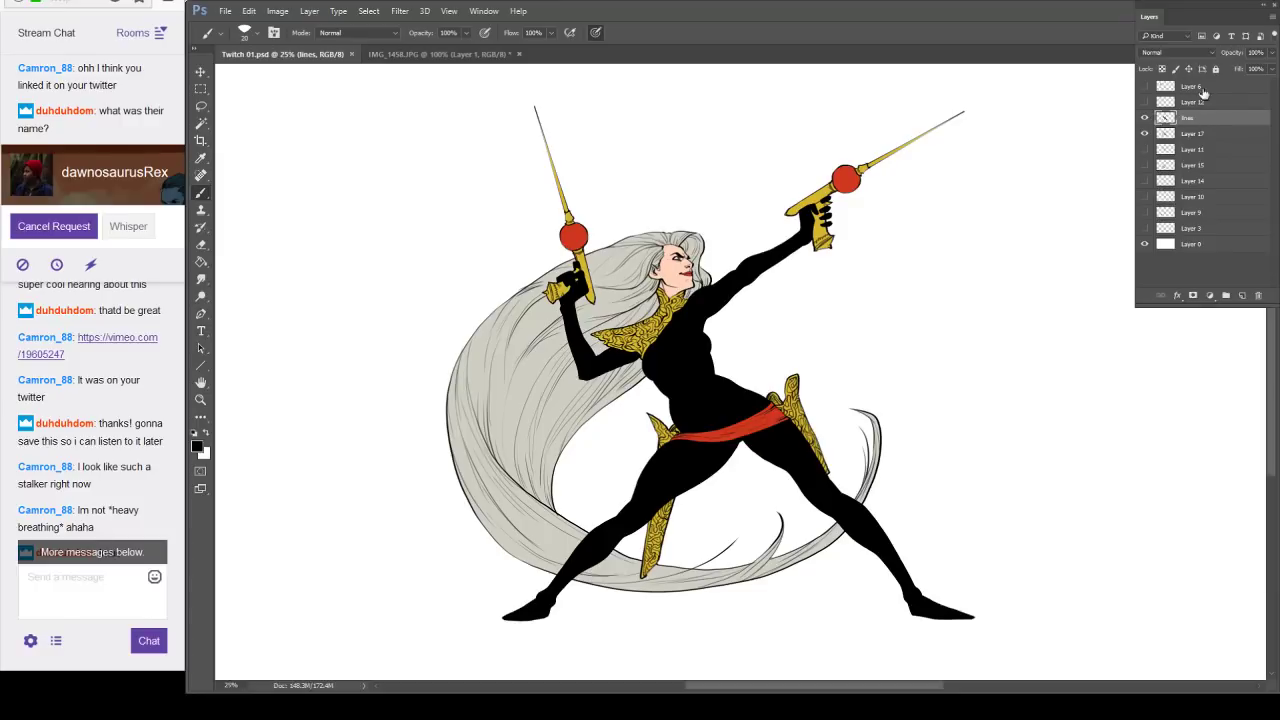
click(1200, 88)
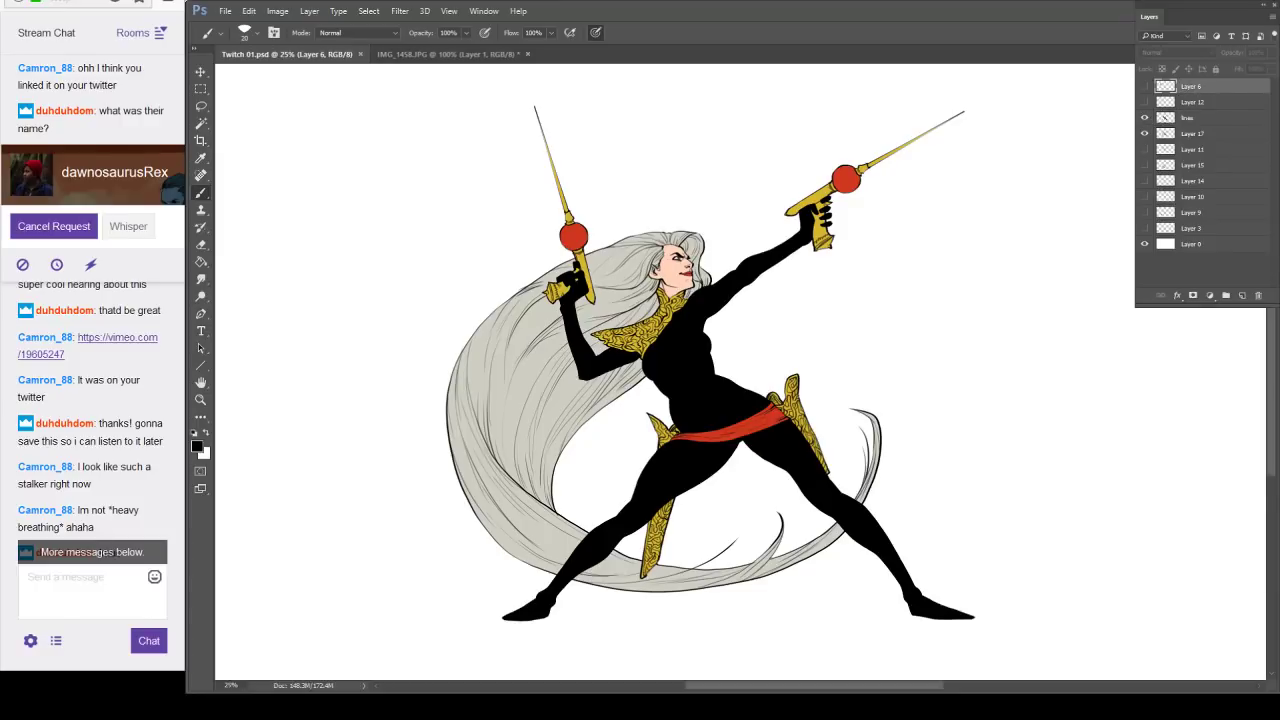
scroll(155, 255, down, 5)
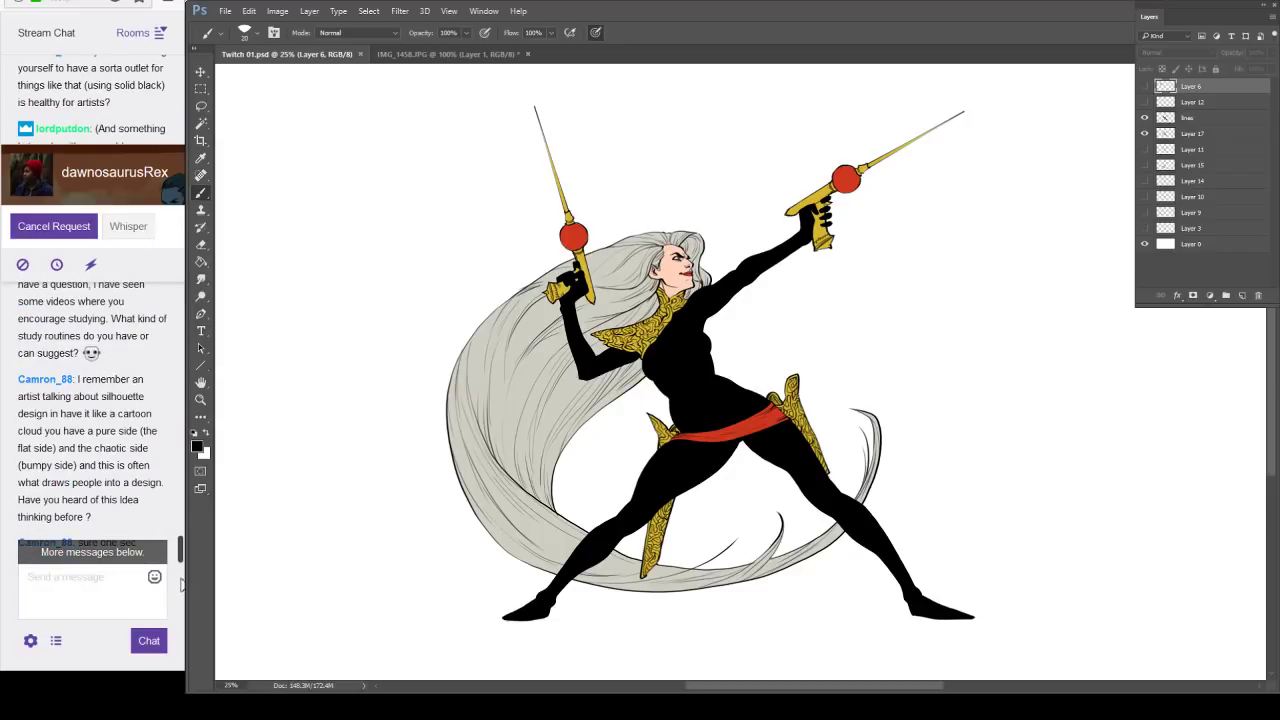
drag(180, 541, 150, 459)
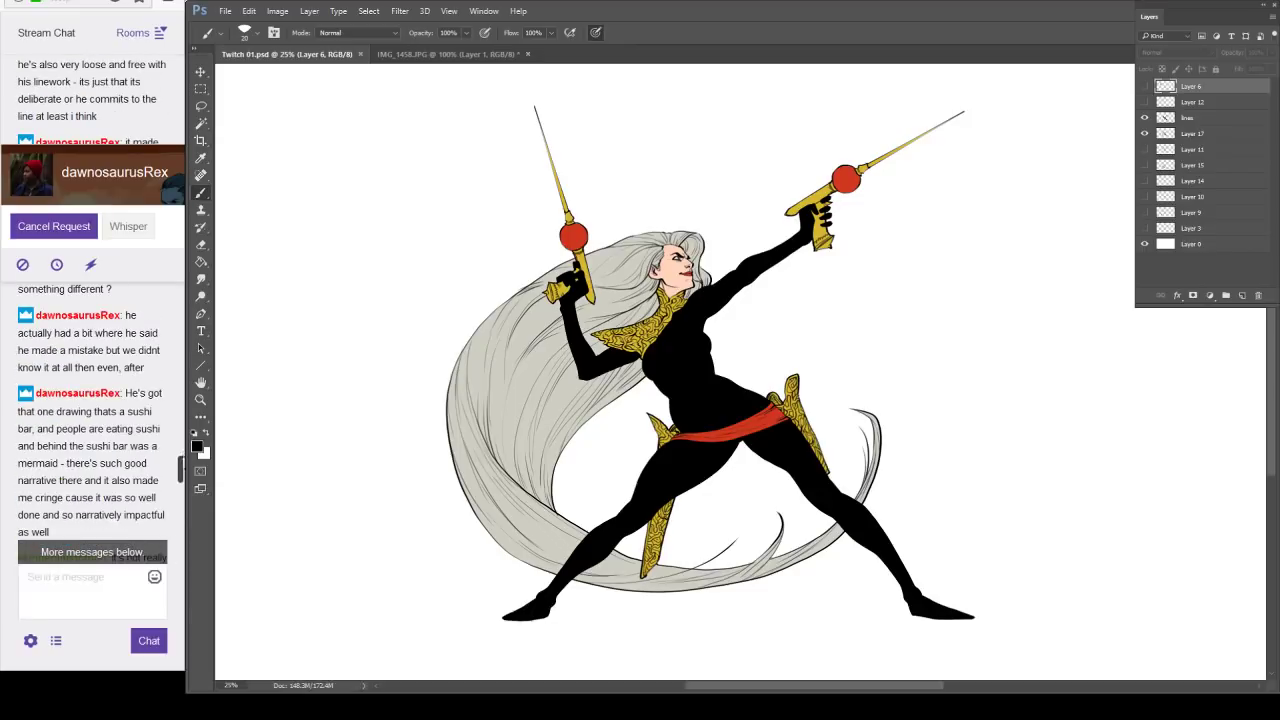
scroll(150, 430, down, 15)
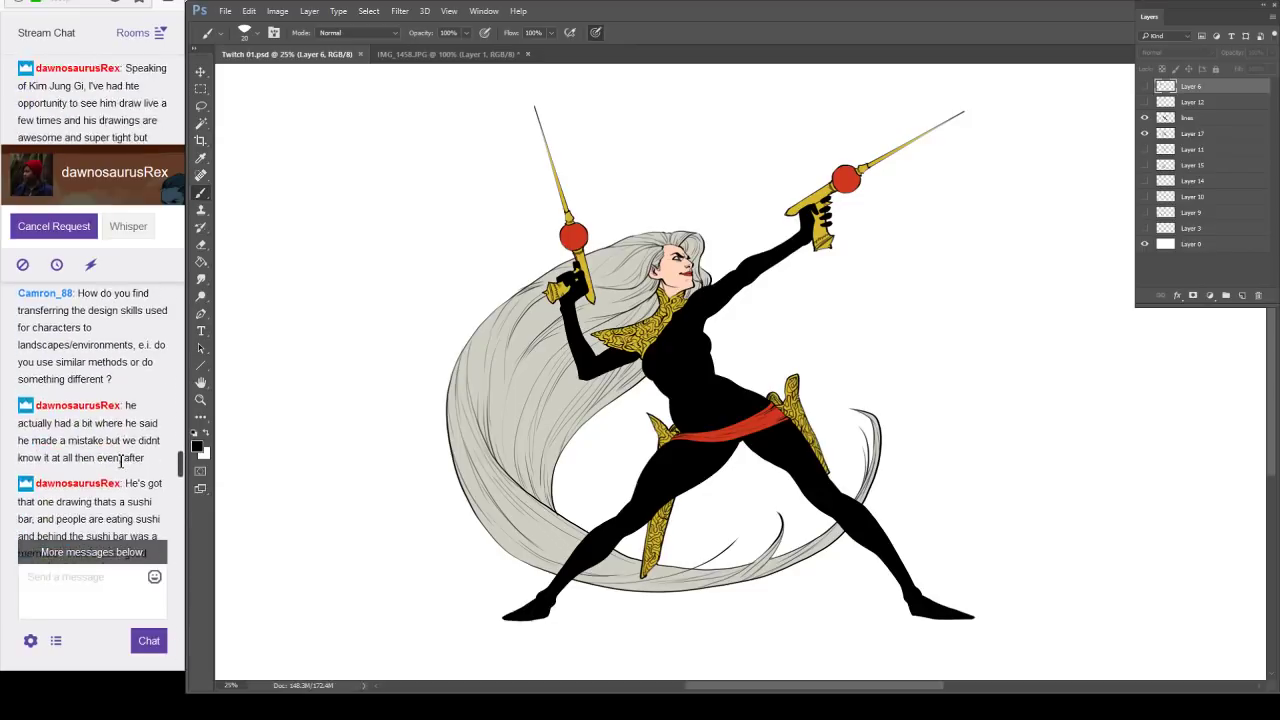
scroll(150, 500, down, 15)
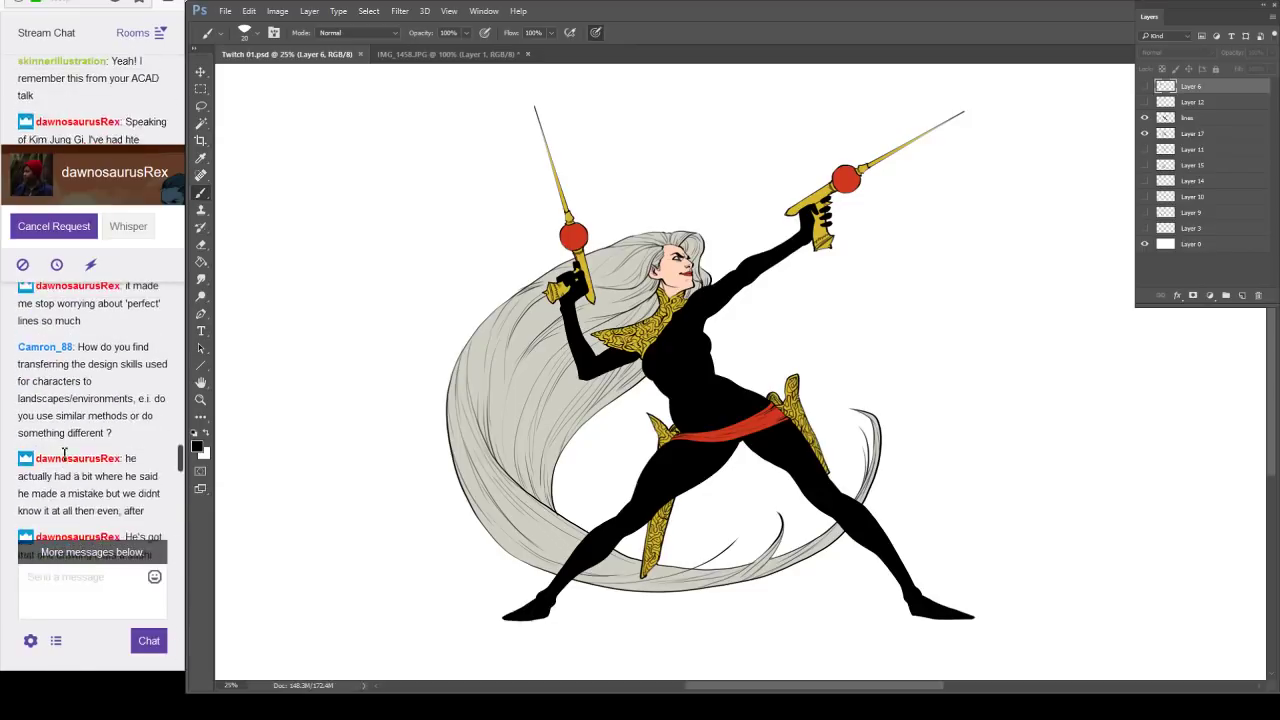
drag(177, 482, 183, 600)
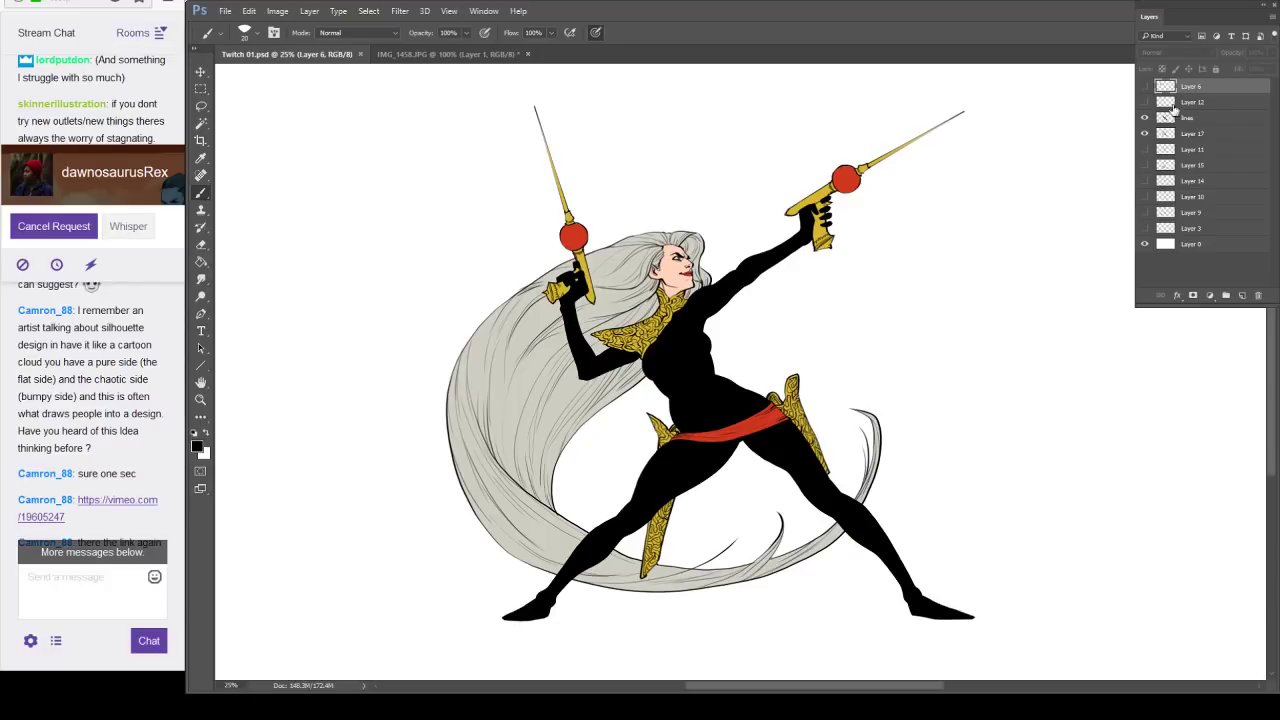
Add a new layer above the lines layer and draw a straight stroke beside a curved one with a size 60 black brush.
click(1197, 119)
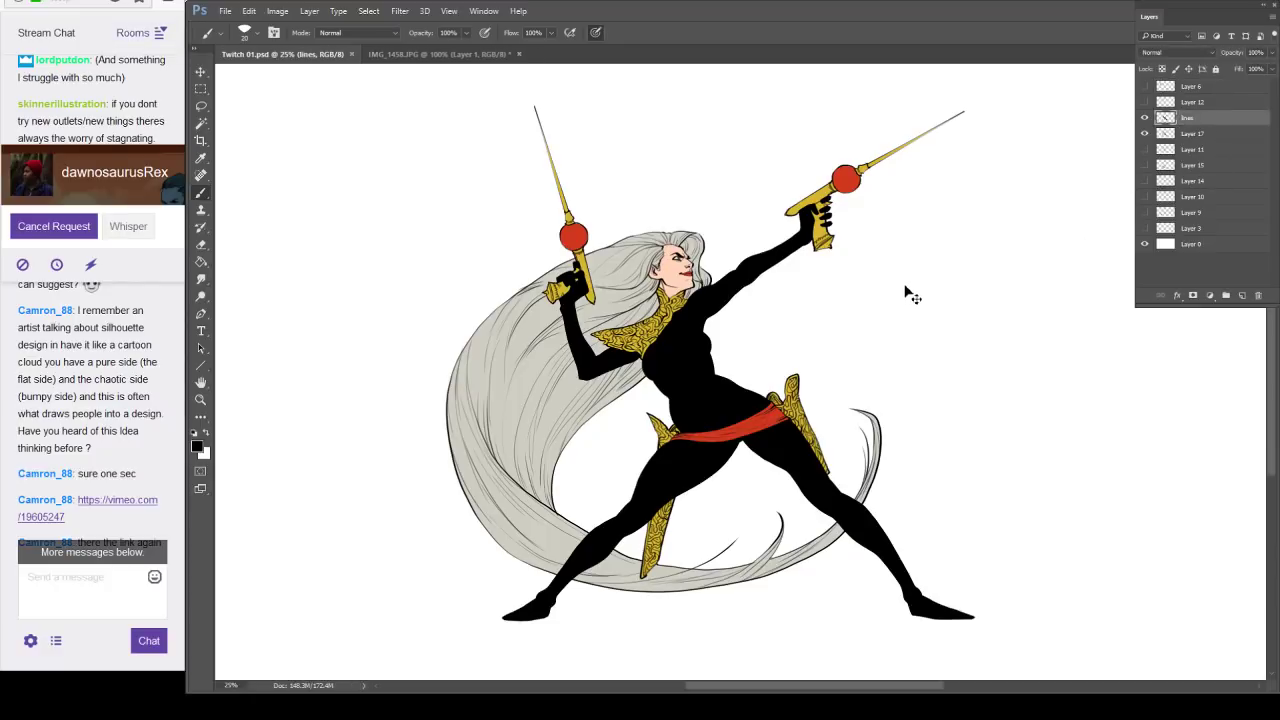
key(ctrl+shift+alt+n)
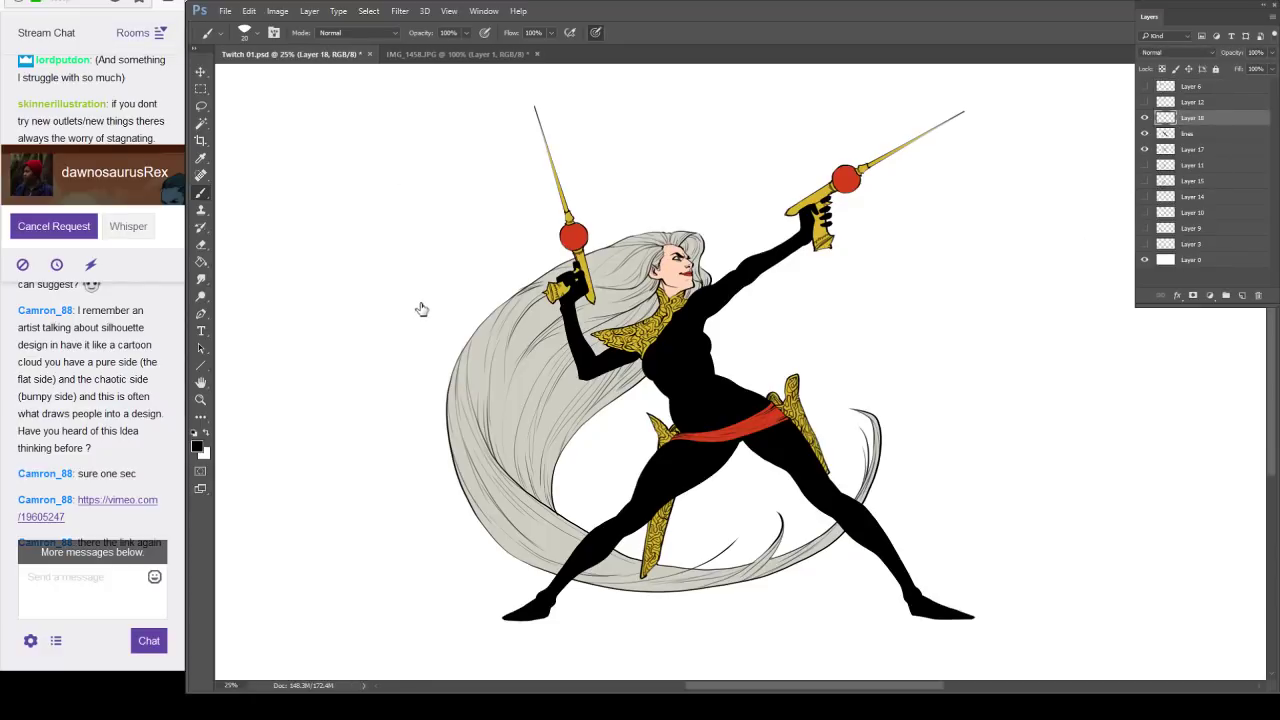
key([)
key([)
key([)
drag(283, 130, 279, 234)
mouse_move(311, 133)
mouse_down()
mouse_move(349, 168)
mouse_move(312, 236)
mouse_up()
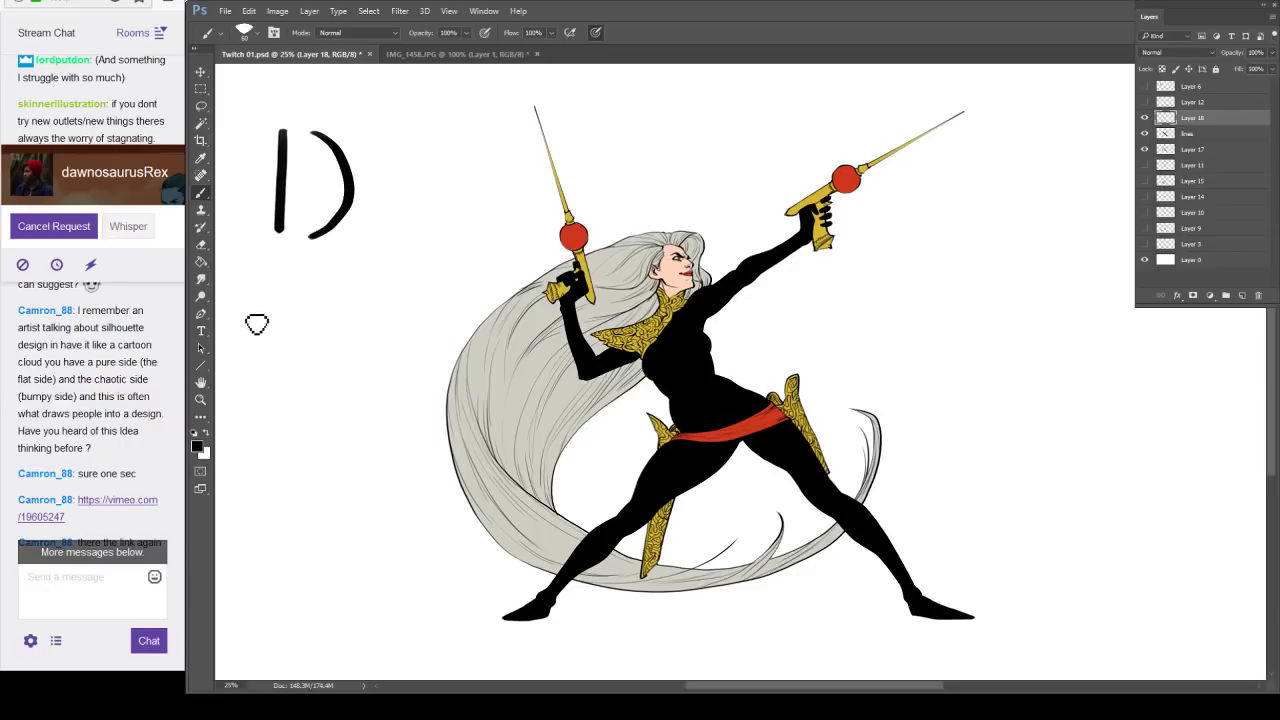
Draw rows of mirrored and offset wavy stroke pairs below the straight and curved example.
drag(252, 313, 253, 367)
key(ctrl+z)
mouse_move(266, 295)
mouse_down()
mouse_move(257, 352)
mouse_move(291, 334)
mouse_move(284, 319)
mouse_move(291, 366)
mouse_move(272, 400)
mouse_up()
mouse_move(318, 295)
mouse_down()
mouse_move(303, 358)
mouse_move(318, 399)
mouse_move(331, 316)
mouse_move(342, 348)
mouse_move(271, 481)
mouse_move(278, 540)
mouse_up()
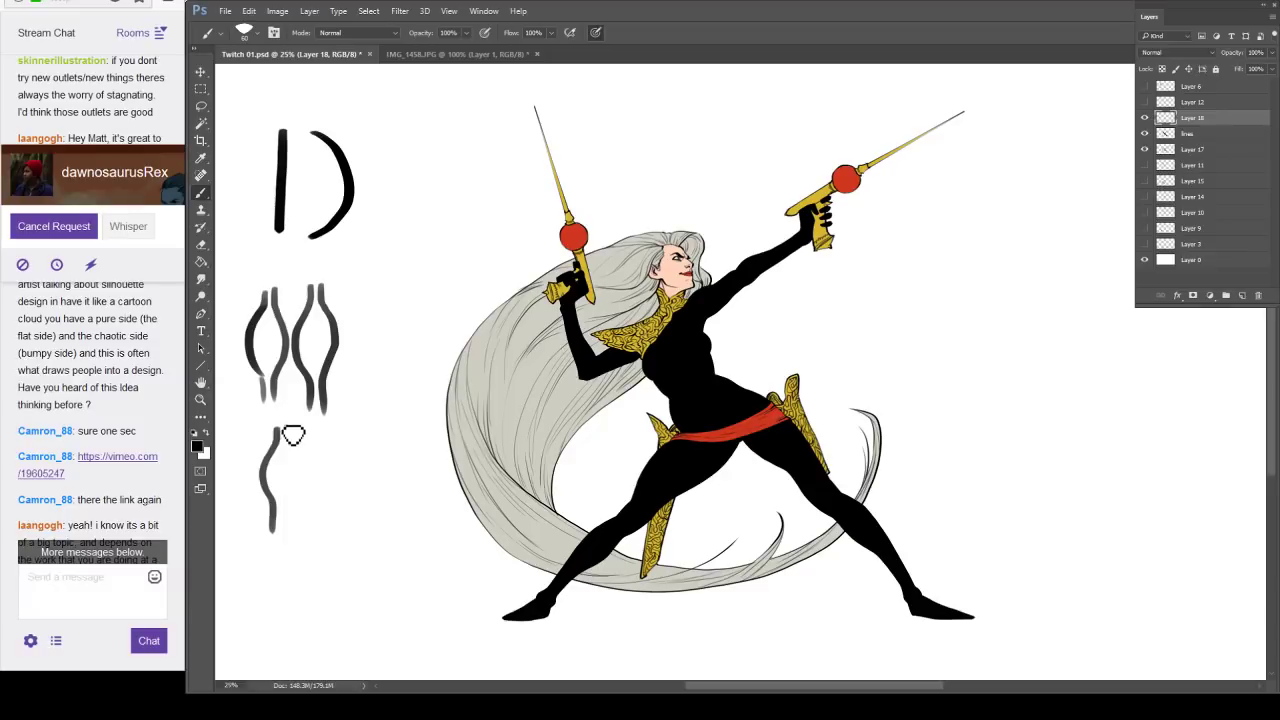
drag(286, 430, 290, 532)
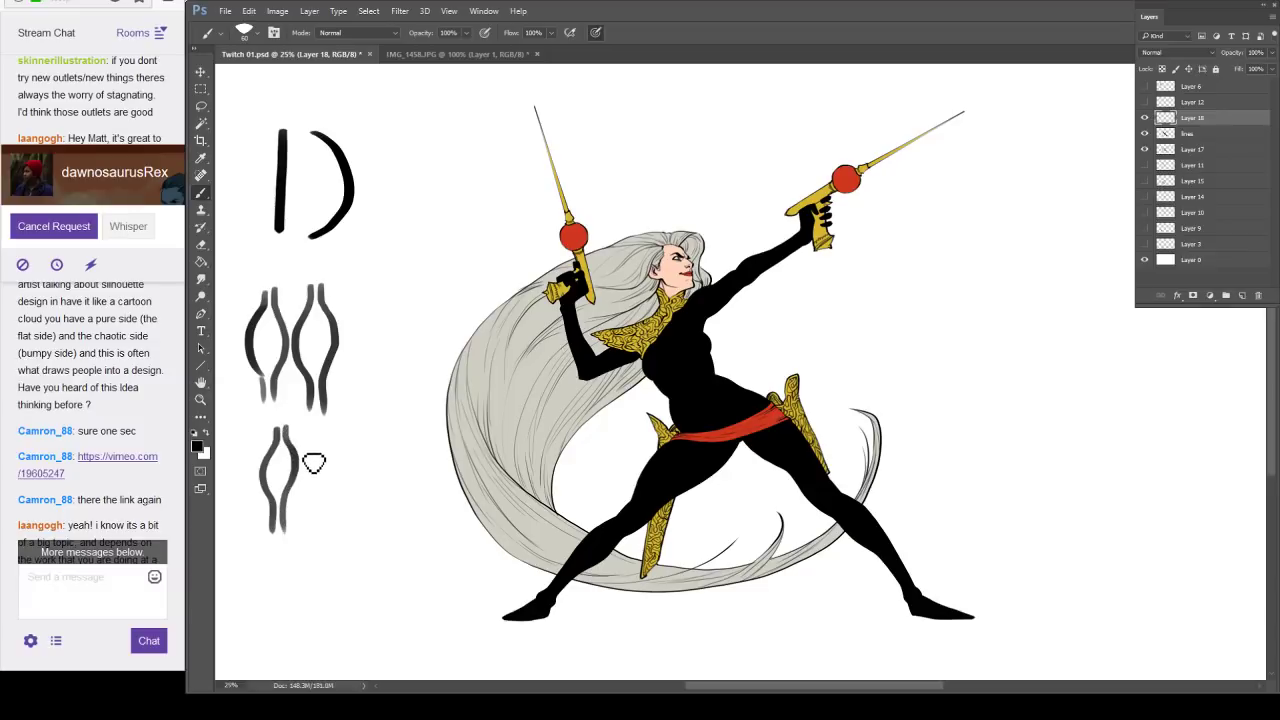
drag(312, 456, 296, 546)
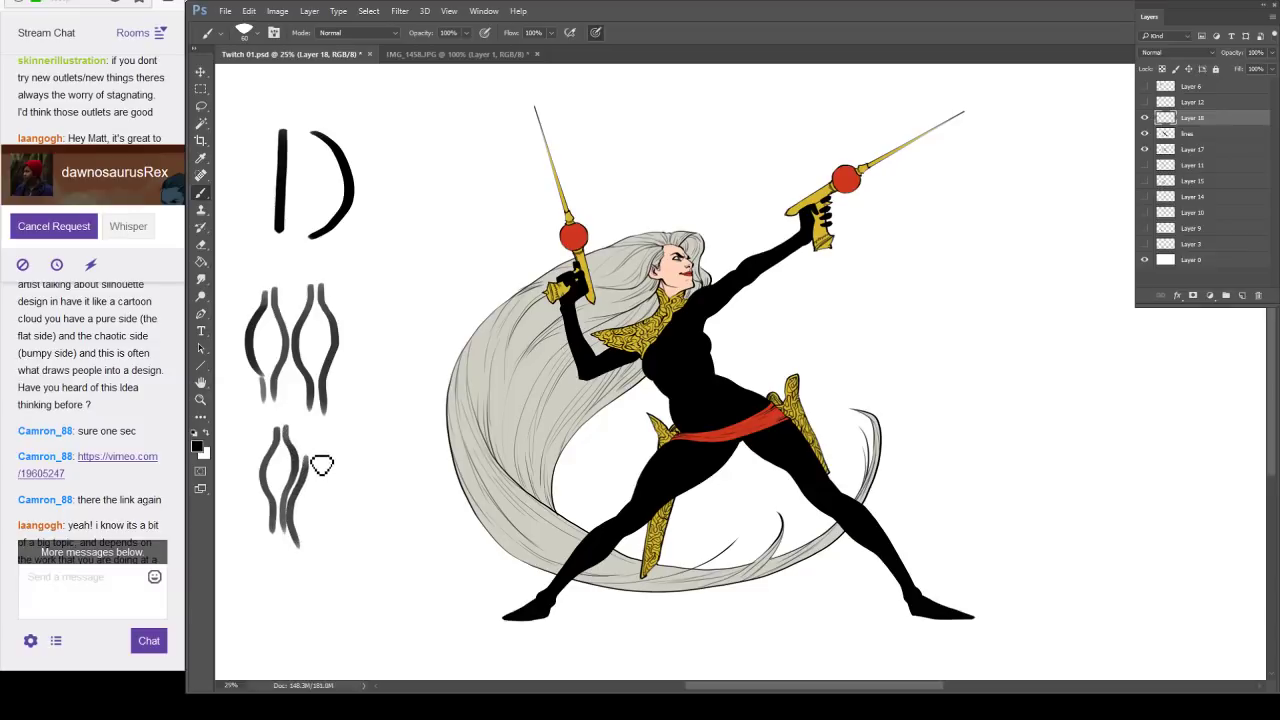
mouse_move(320, 460)
mouse_down()
mouse_move(331, 521)
mouse_move(312, 578)
mouse_up()
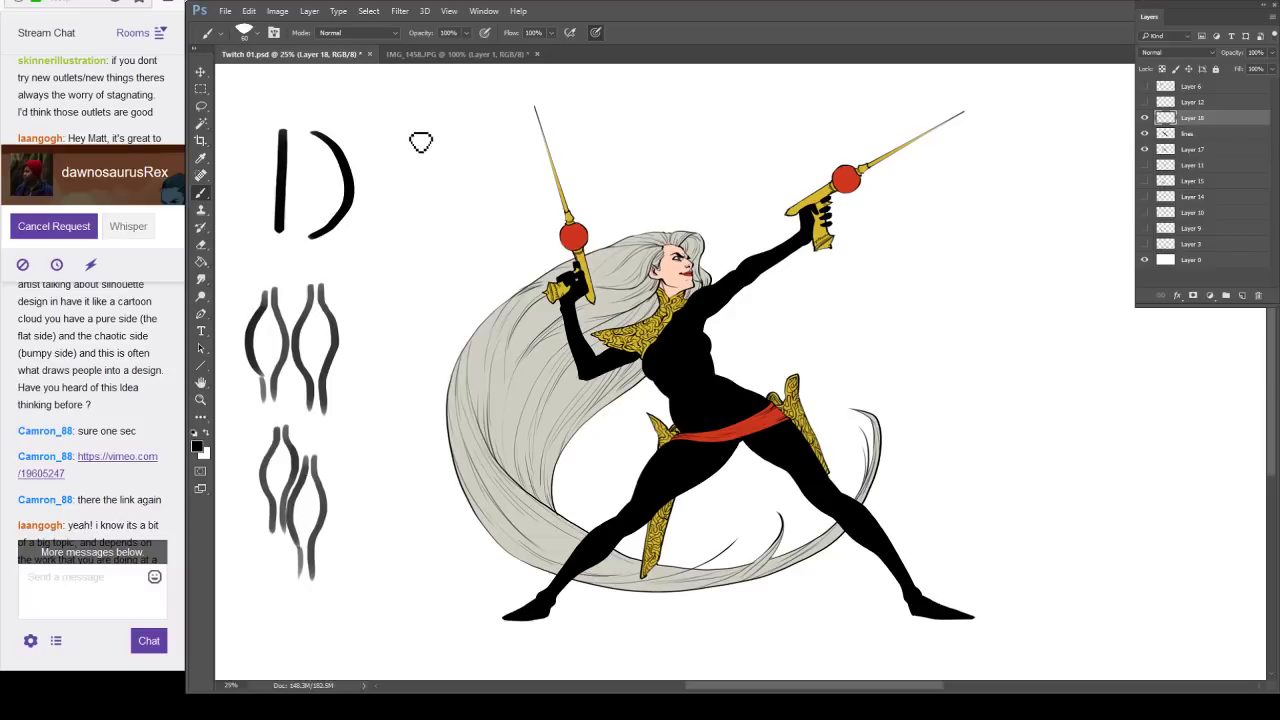
Sketch a simple arm with mirrored bulging contours and a hand, next to the straight and curved example.
mouse_move(406, 120)
mouse_down()
mouse_move(447, 176)
mouse_move(411, 181)
mouse_move(410, 254)
mouse_up()
mouse_move(432, 184)
mouse_down()
mouse_move(424, 266)
mouse_move(397, 297)
mouse_move(412, 332)
mouse_up()
mouse_move(430, 250)
mouse_down()
mouse_move(420, 368)
mouse_move(412, 347)
mouse_move(416, 380)
mouse_move(433, 377)
mouse_move(446, 346)
mouse_up()
drag(440, 346, 432, 317)
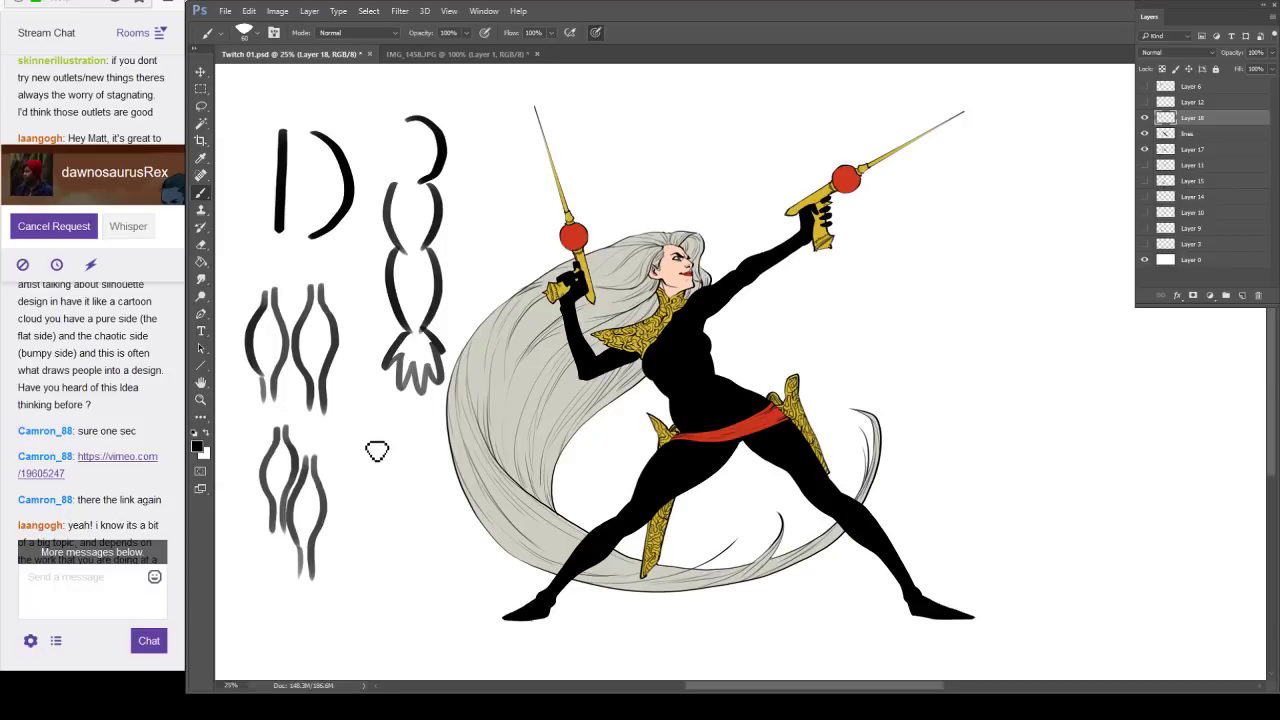
Sketch a leg below the arm with one straight contour and one wavy contour.
drag(367, 440, 406, 520)
mouse_move(378, 406)
mouse_down()
mouse_move(437, 469)
mouse_move(431, 520)
mouse_move(452, 632)
mouse_up()
drag(446, 523, 452, 636)
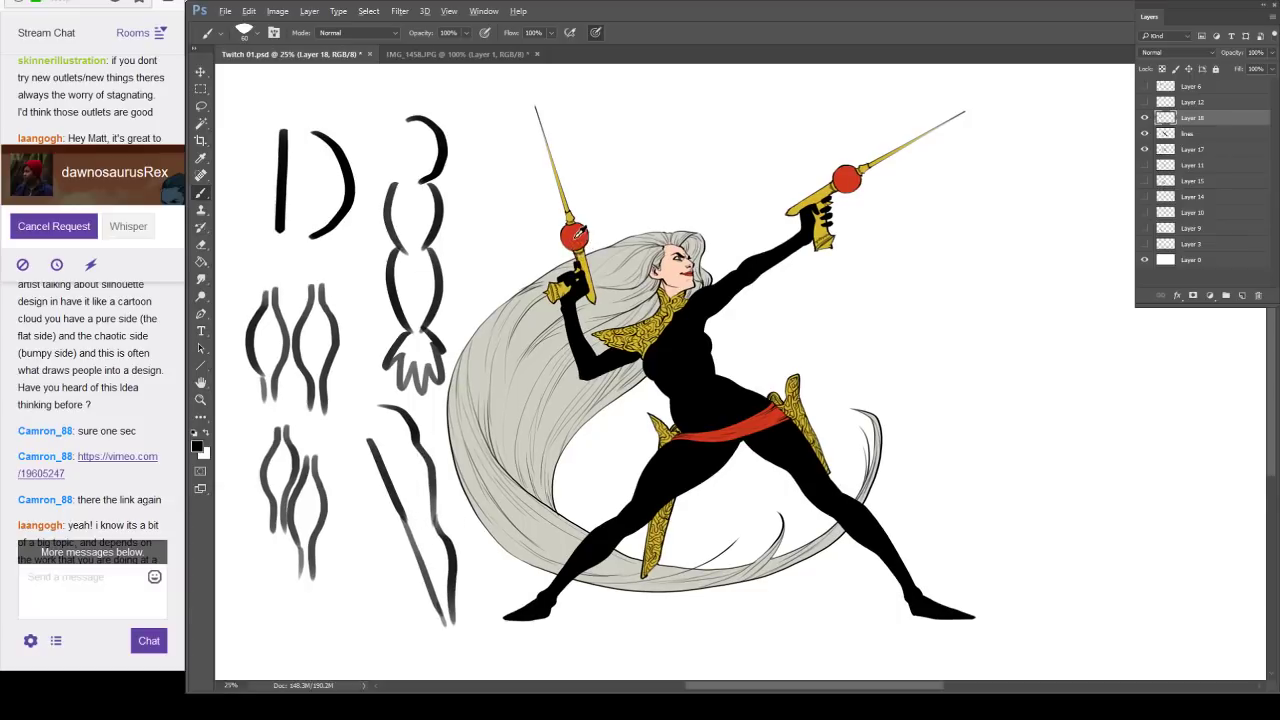
Trace the outer contours of the arm and leg sketches in the gun ball's red, and delete the layer holding the example strokes.
alt+click(574, 250)
drag(382, 403, 427, 441)
key(ctrl+z)
mouse_move(450, 125)
mouse_down()
mouse_move(461, 208)
mouse_move(444, 254)
mouse_move(462, 289)
mouse_move(436, 330)
mouse_up()
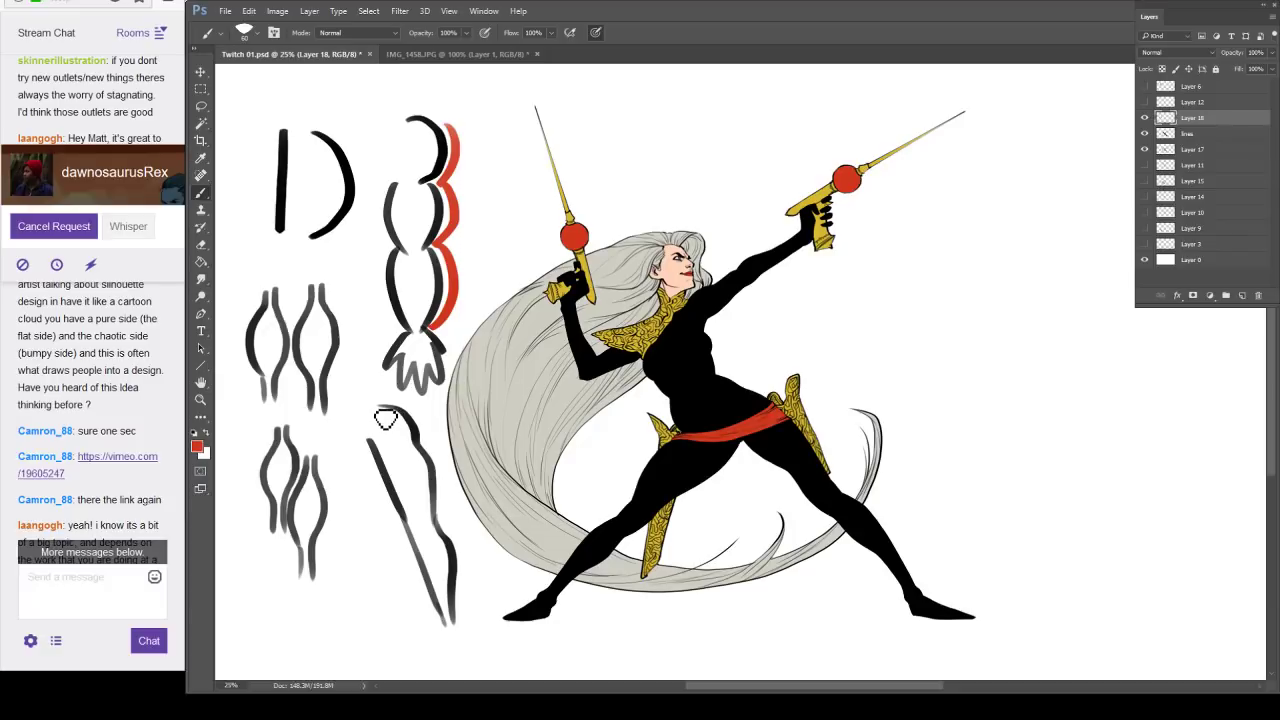
mouse_move(379, 406)
mouse_down()
mouse_move(439, 479)
mouse_move(455, 652)
mouse_up()
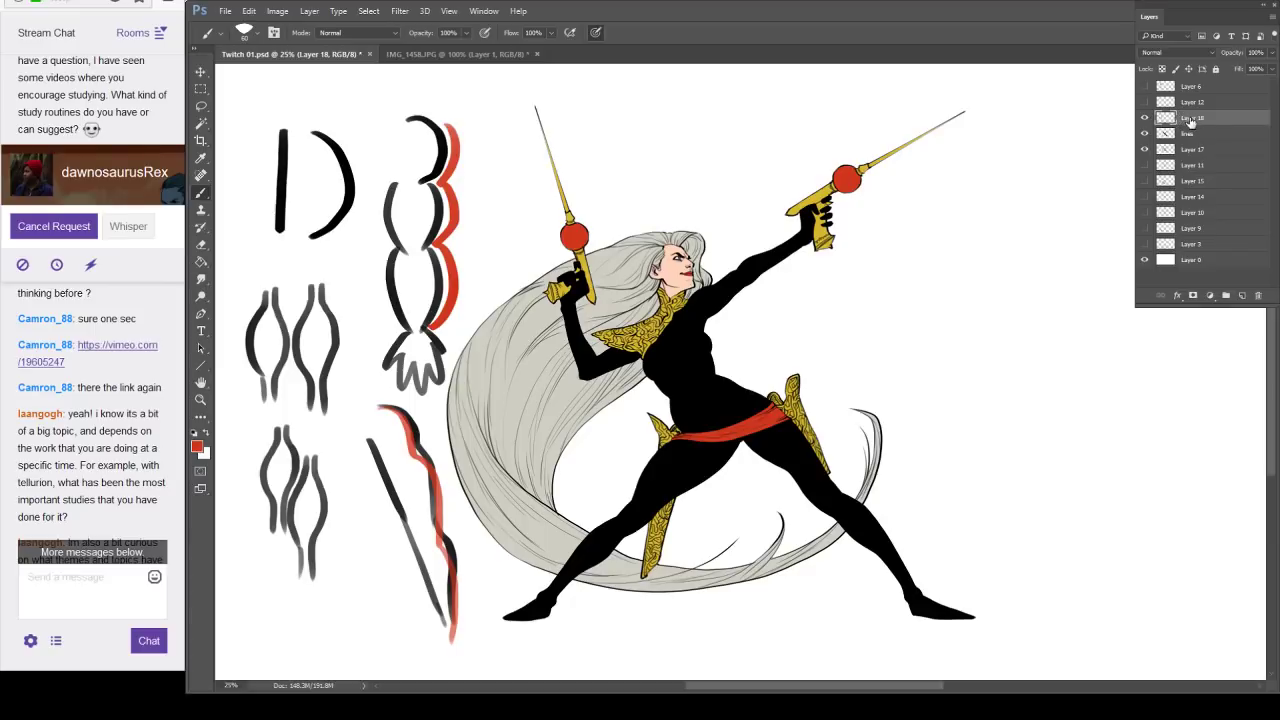
mouse_move(1208, 121)
mouse_down()
mouse_move(1228, 374)
mouse_move(1258, 295)
mouse_up()
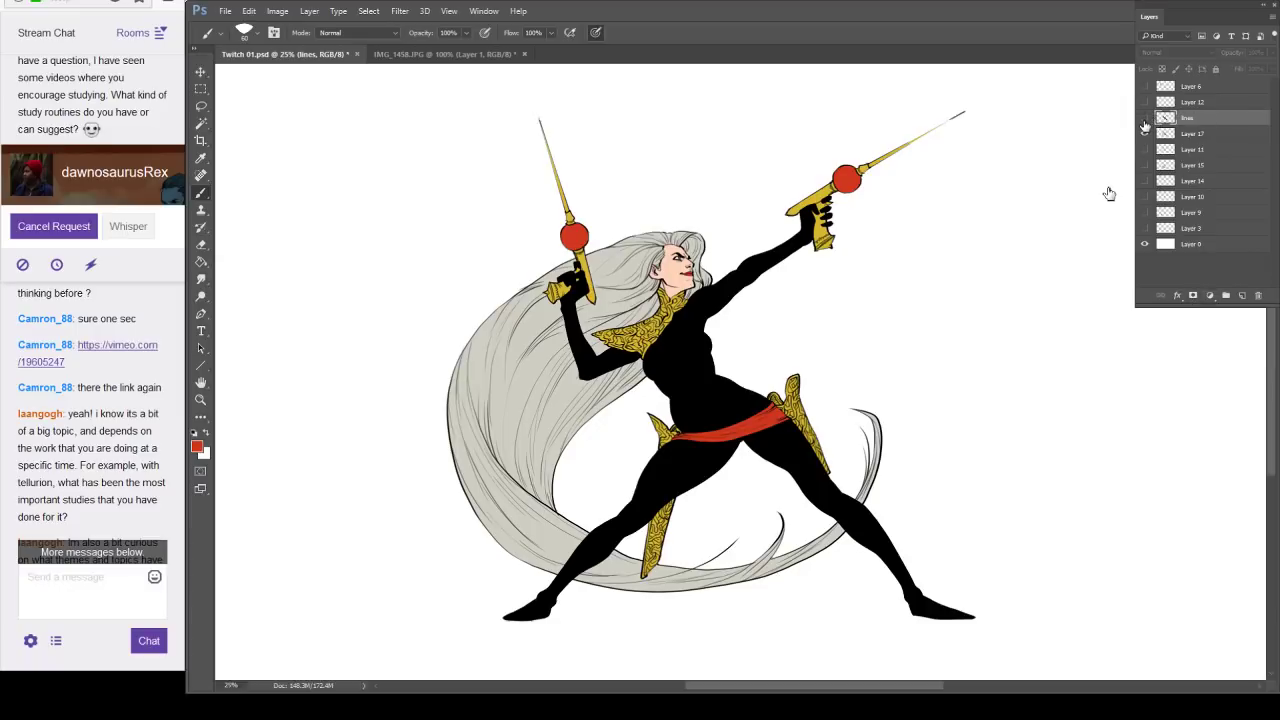
Reset the foreground and background colours to black and white and save the document.
key(d)
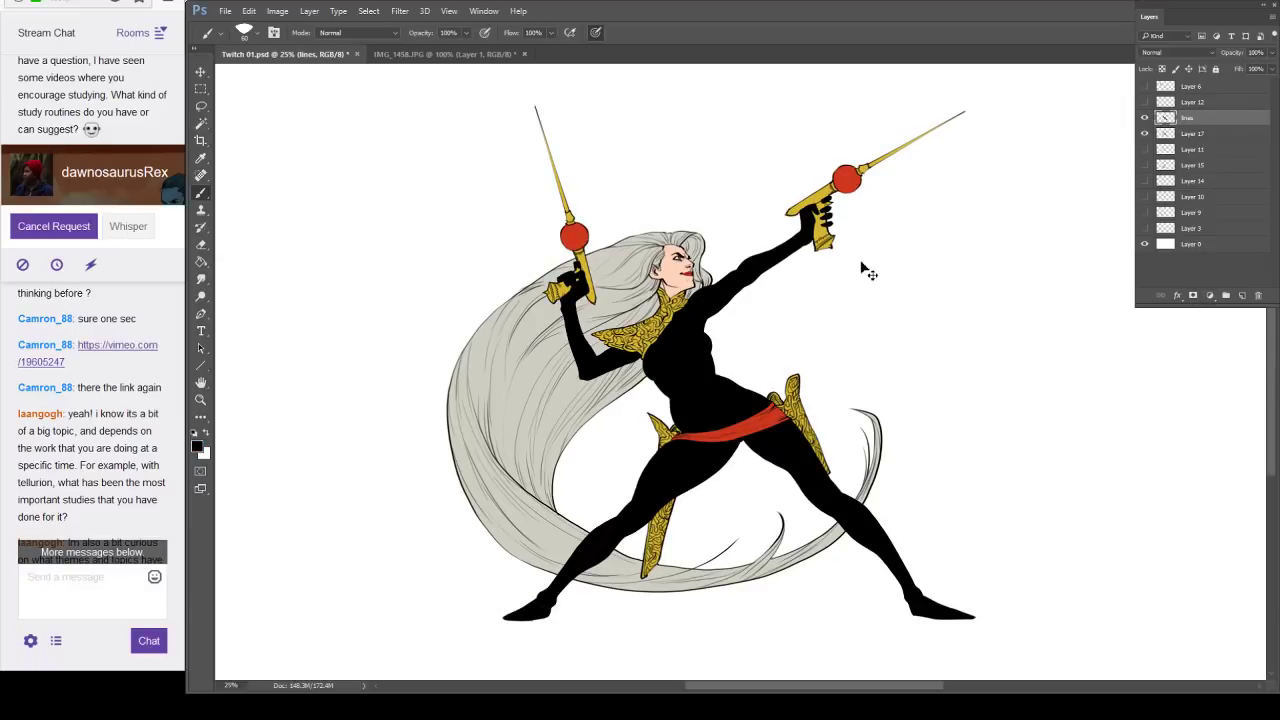
key(ctrl+s)
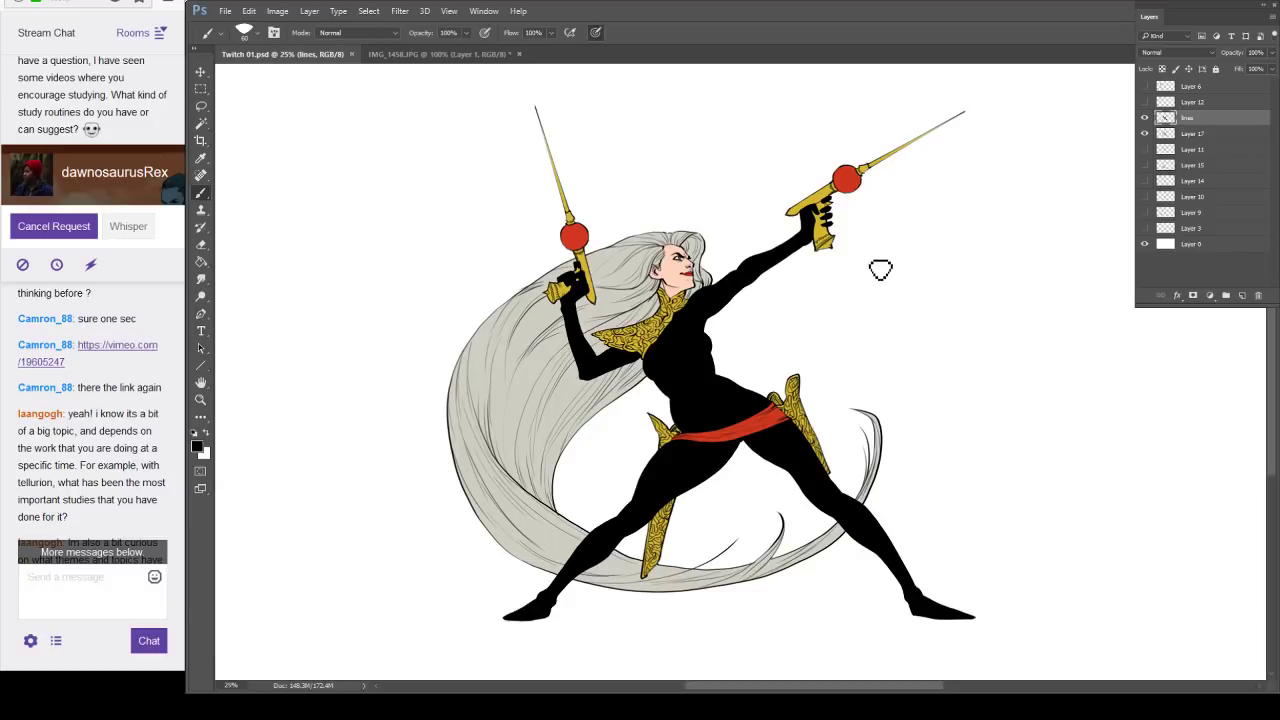
Duplicate the flat colour layer, Layer 17, and darken the colours of the copy.
click(1194, 135)
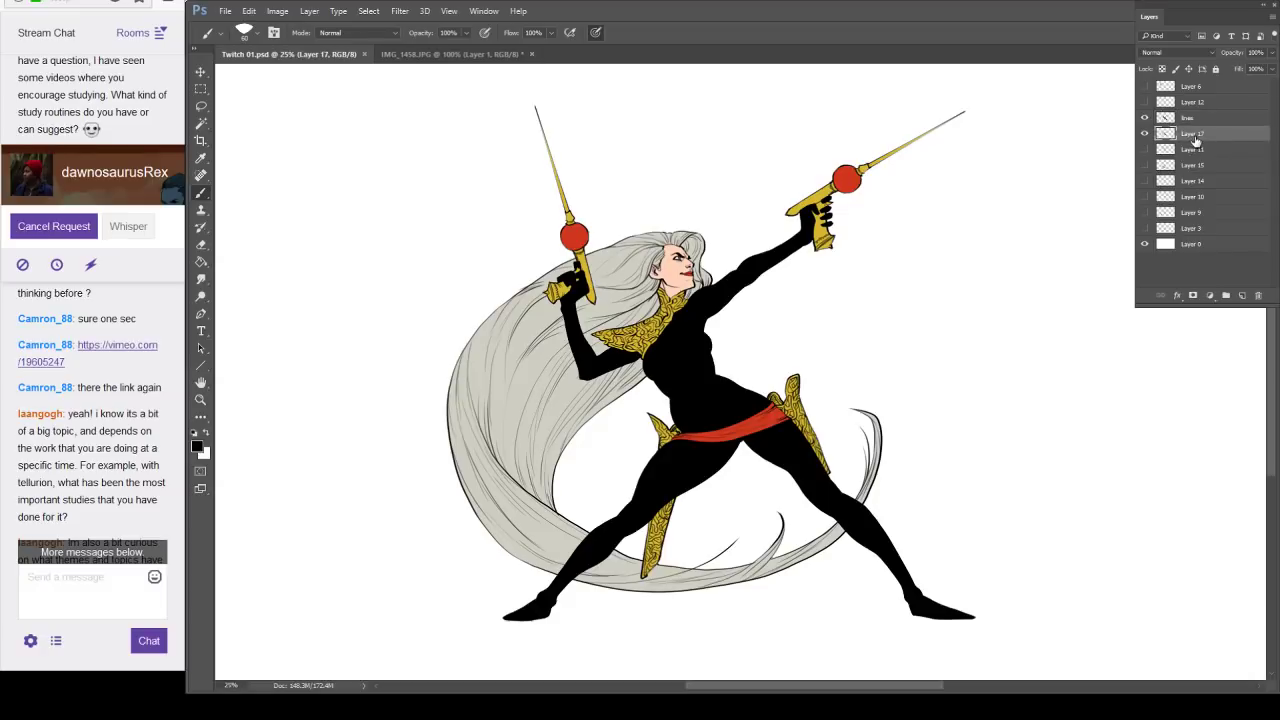
key(ctrl+u)
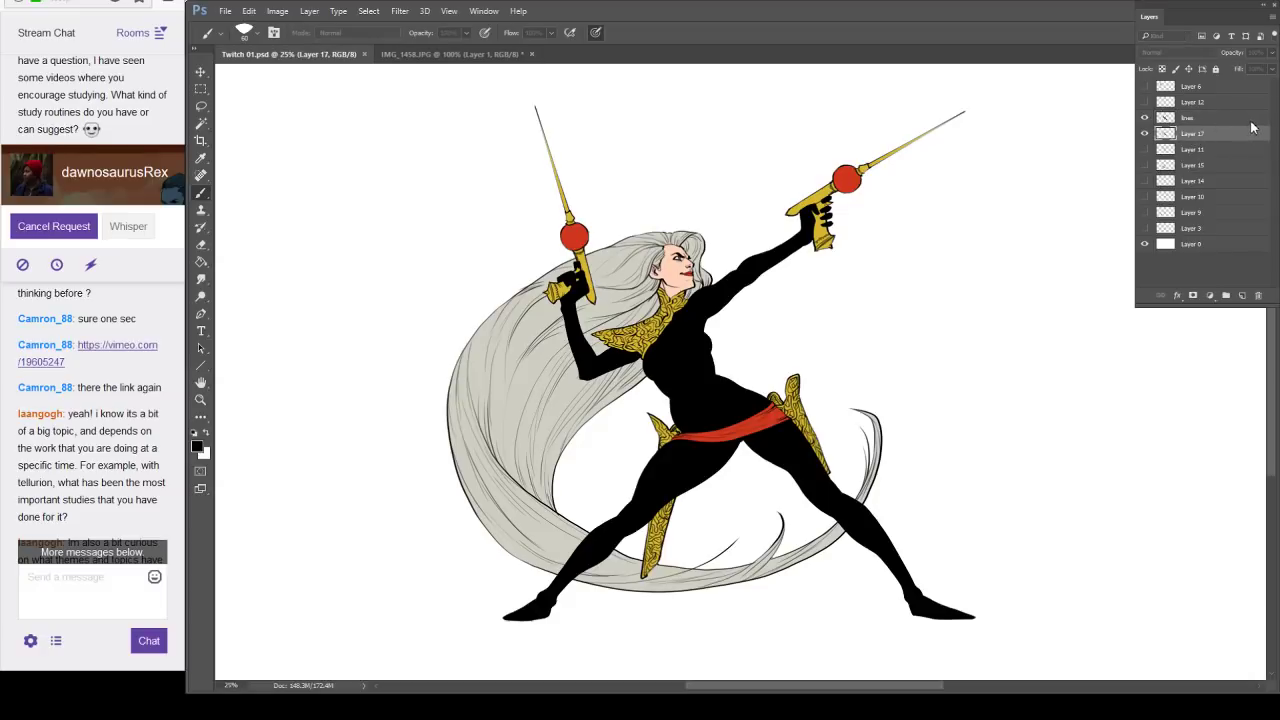
key(Escape)
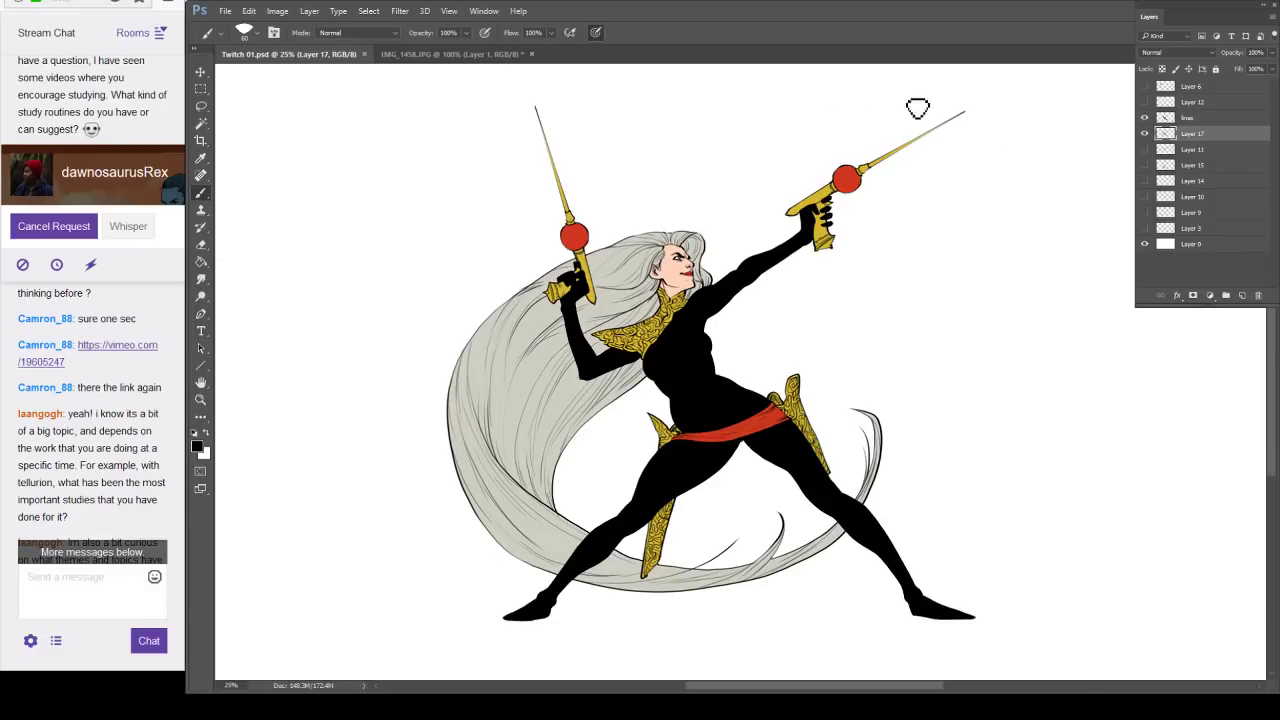
scroll(92, 420, down, 1)
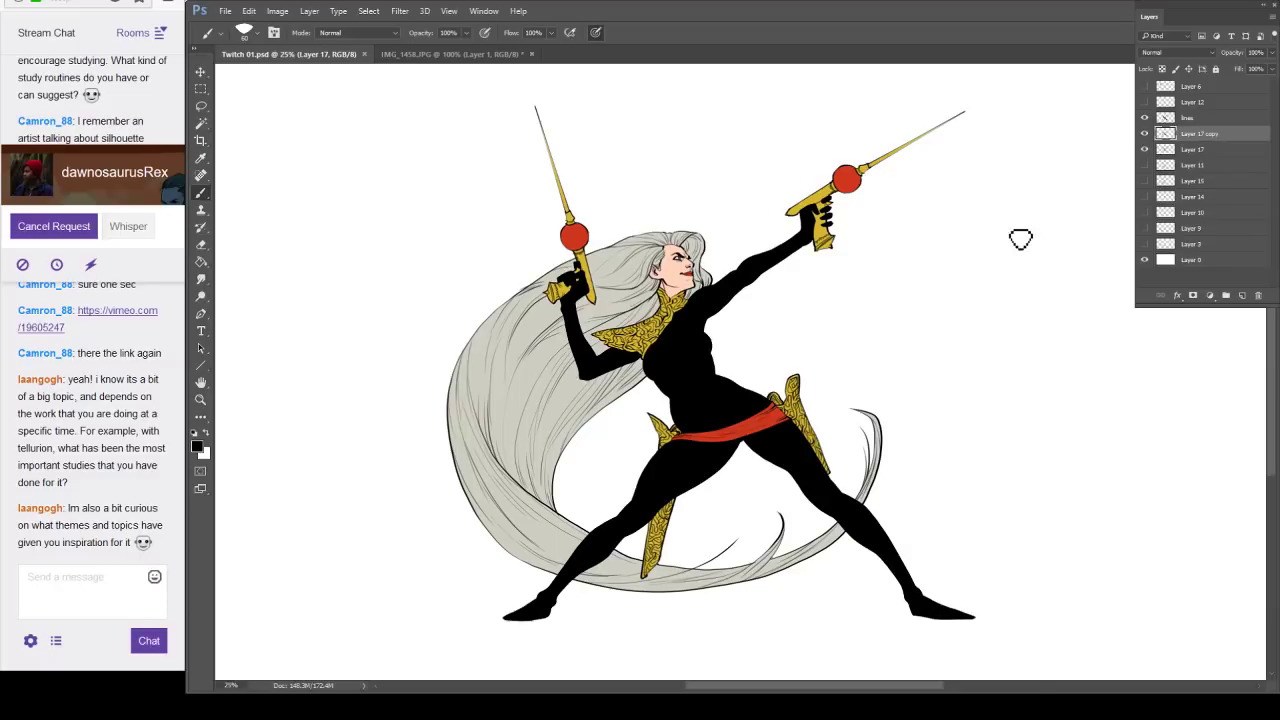
key(ctrl+j)
key(i)
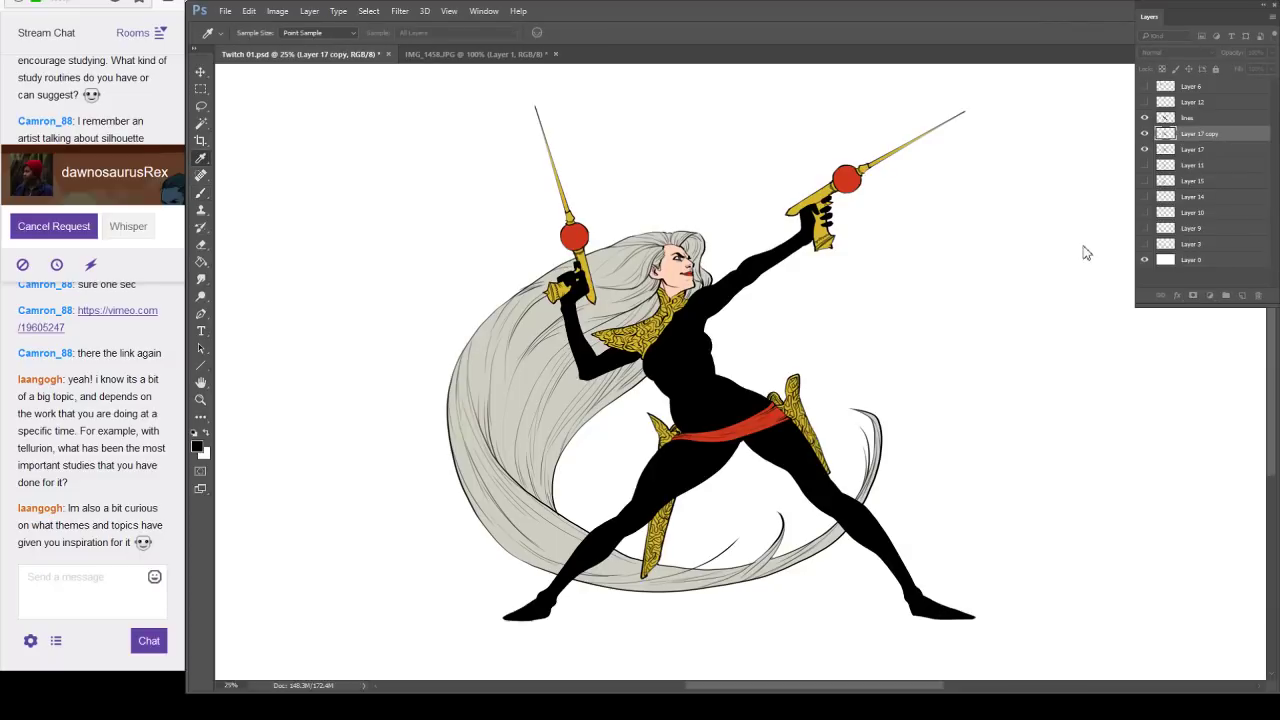
drag(1083, 247, 1050, 249)
click(1219, 77)
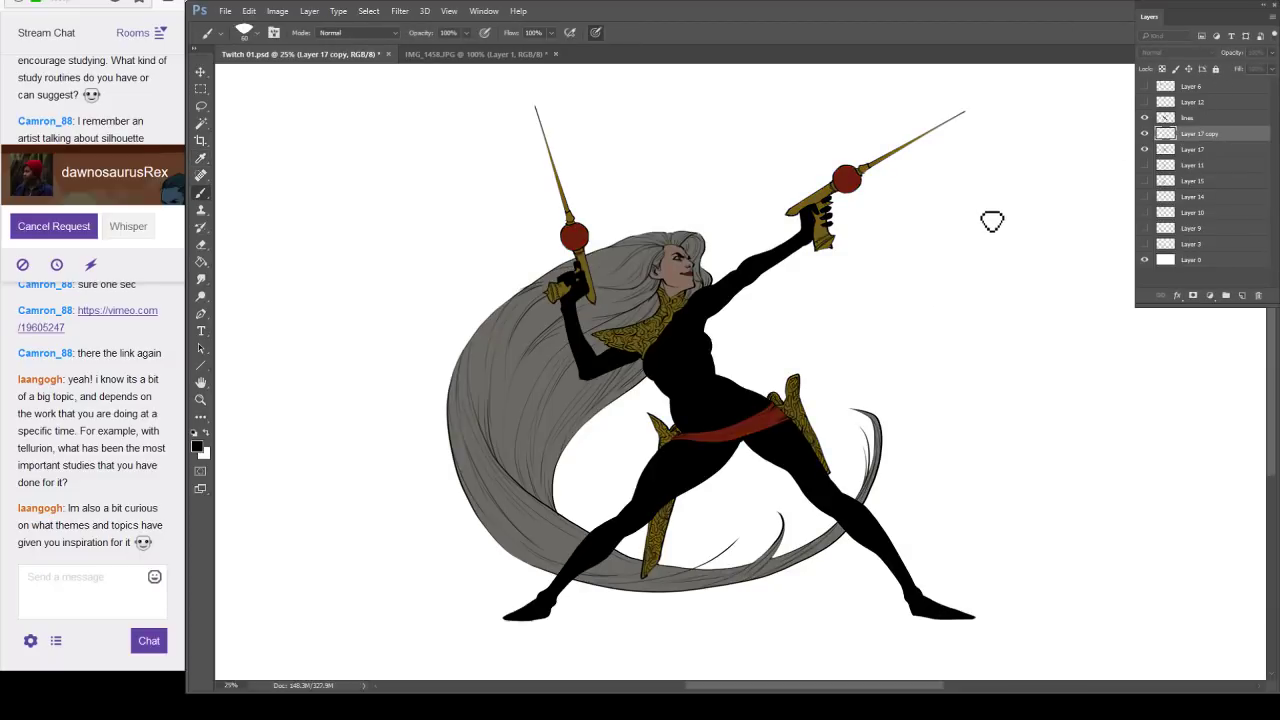
Shift the colour balance of the darkened Layer 17 copy towards a cool blue.
key(ctrl+b)
drag(1040, 217, 1083, 218)
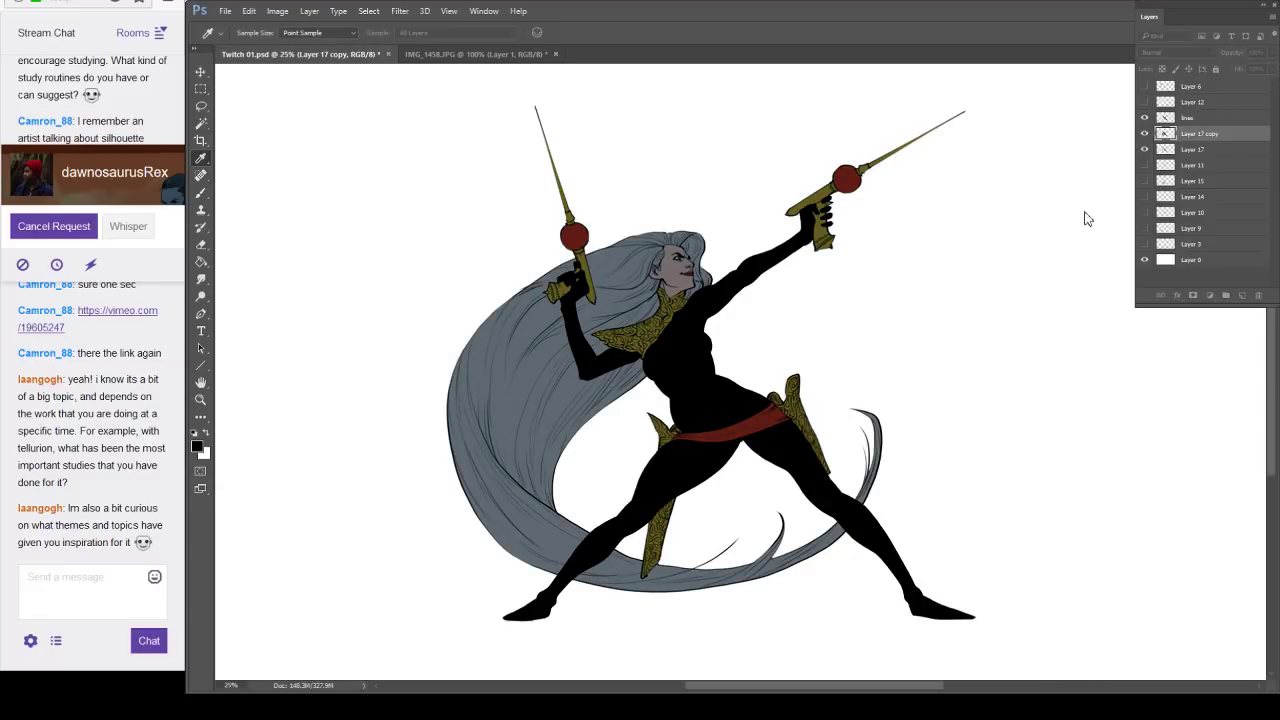
key(b)
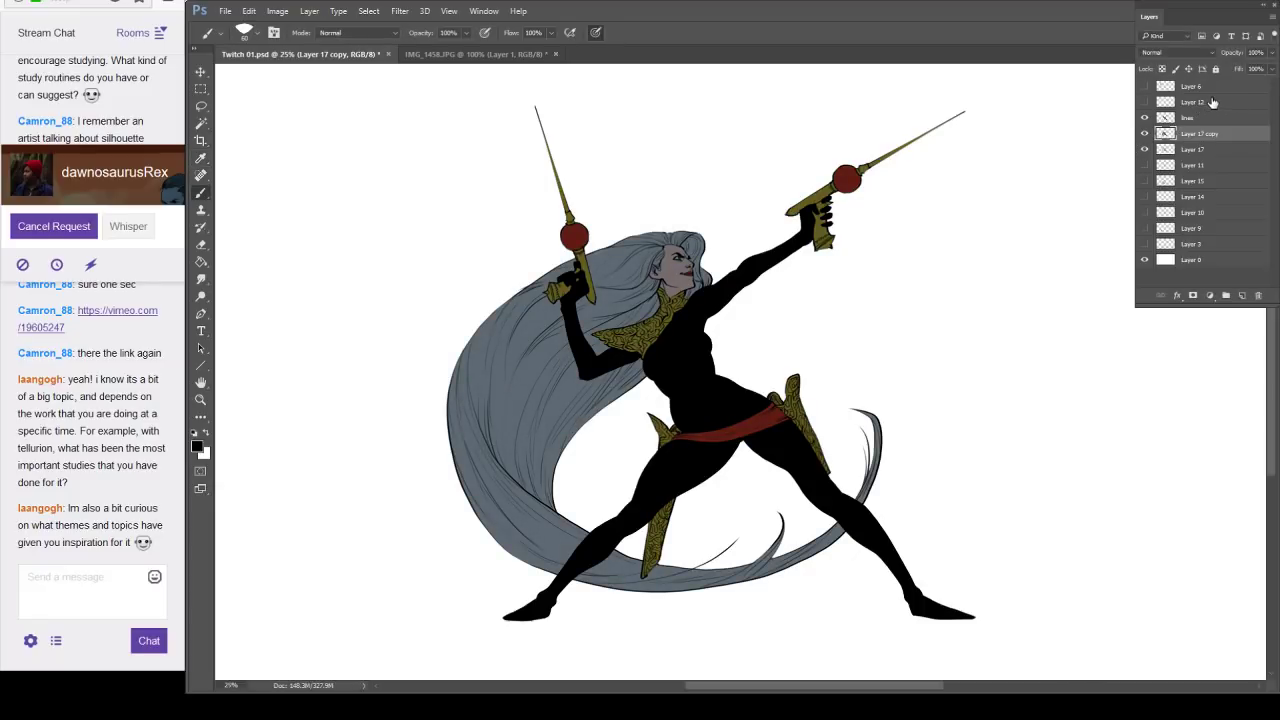
Duplicate Layer 17 again, place the new copy above the dark one, and make its colours slightly lighter and warmer.
click(1190, 152)
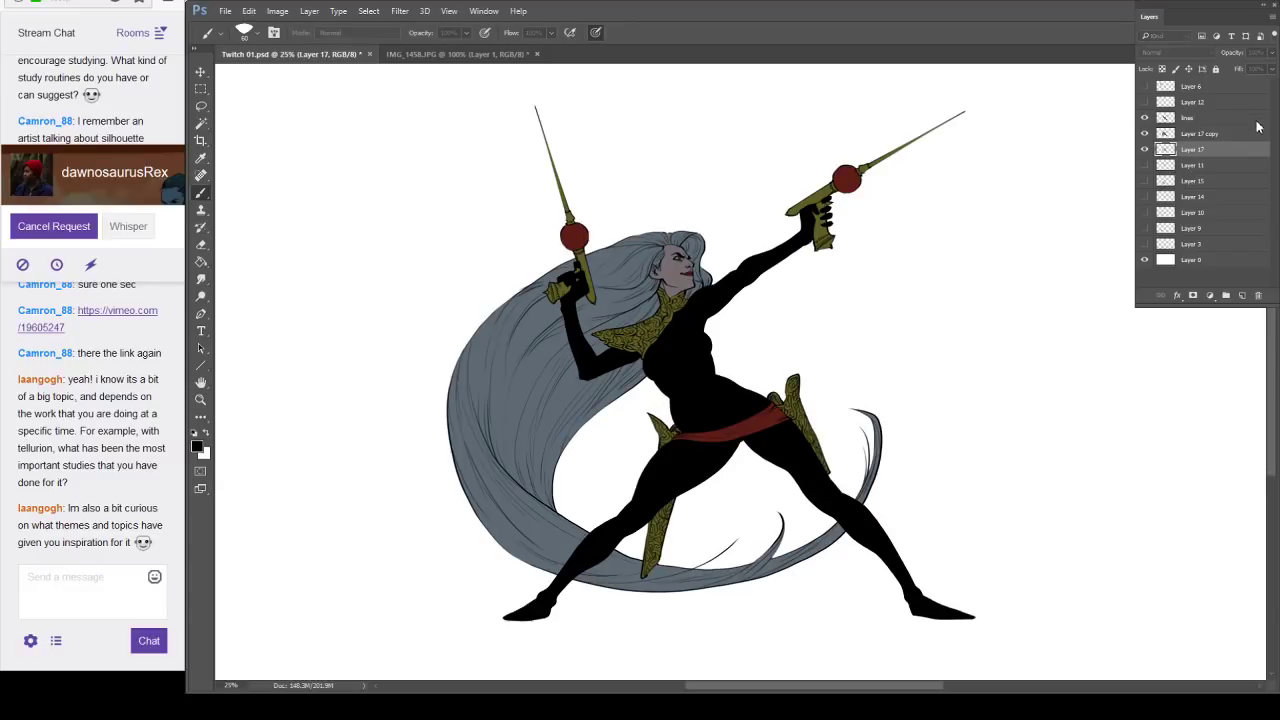
key(ctrl+j)
drag(1197, 131, 1197, 128)
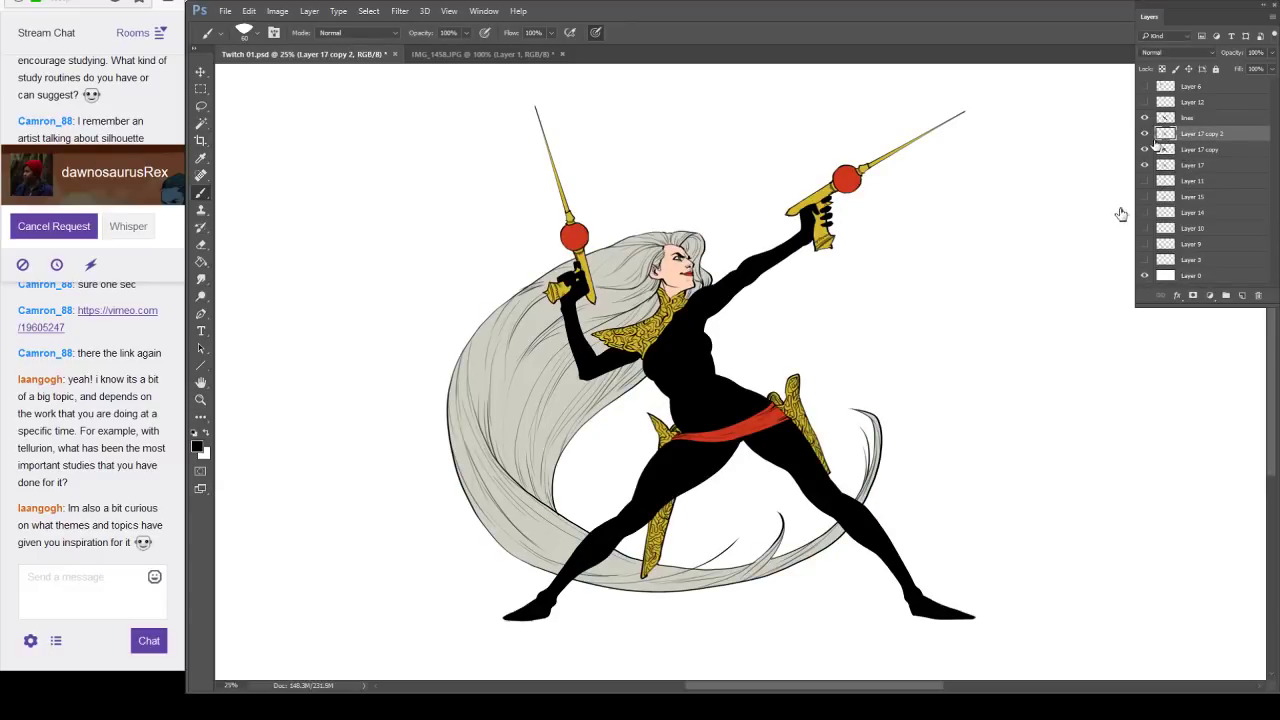
key(i)
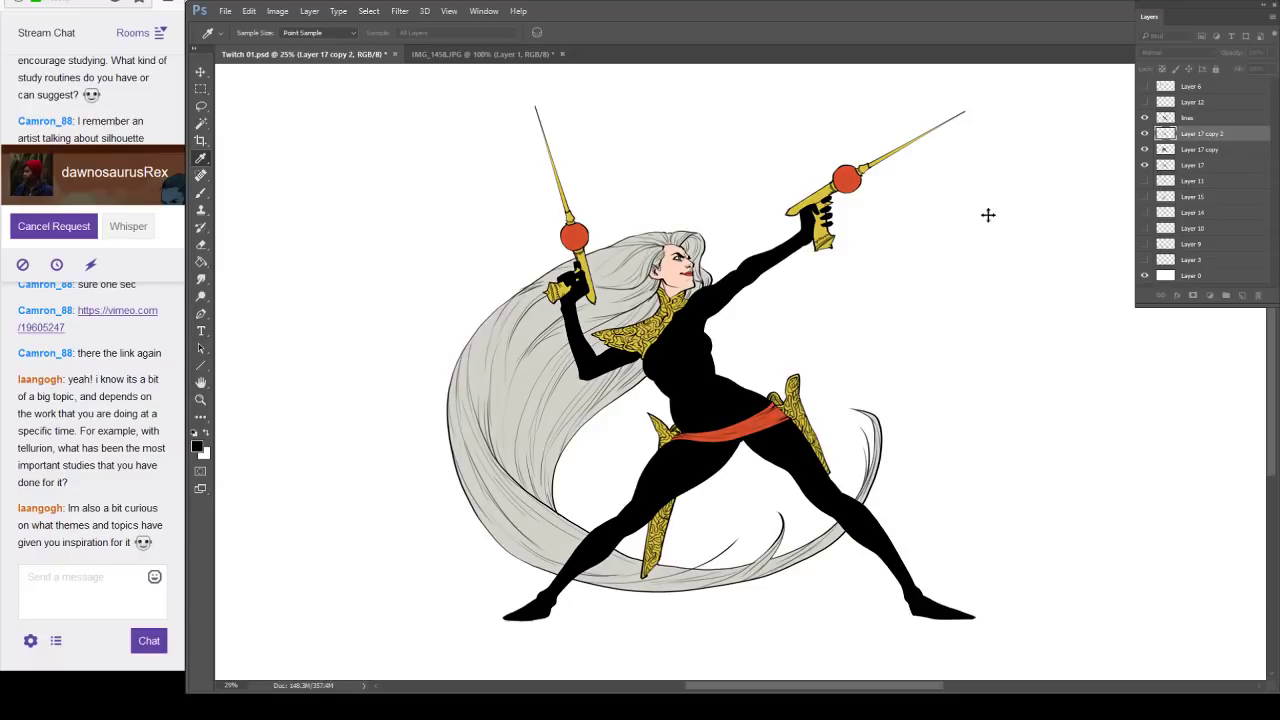
key(b)
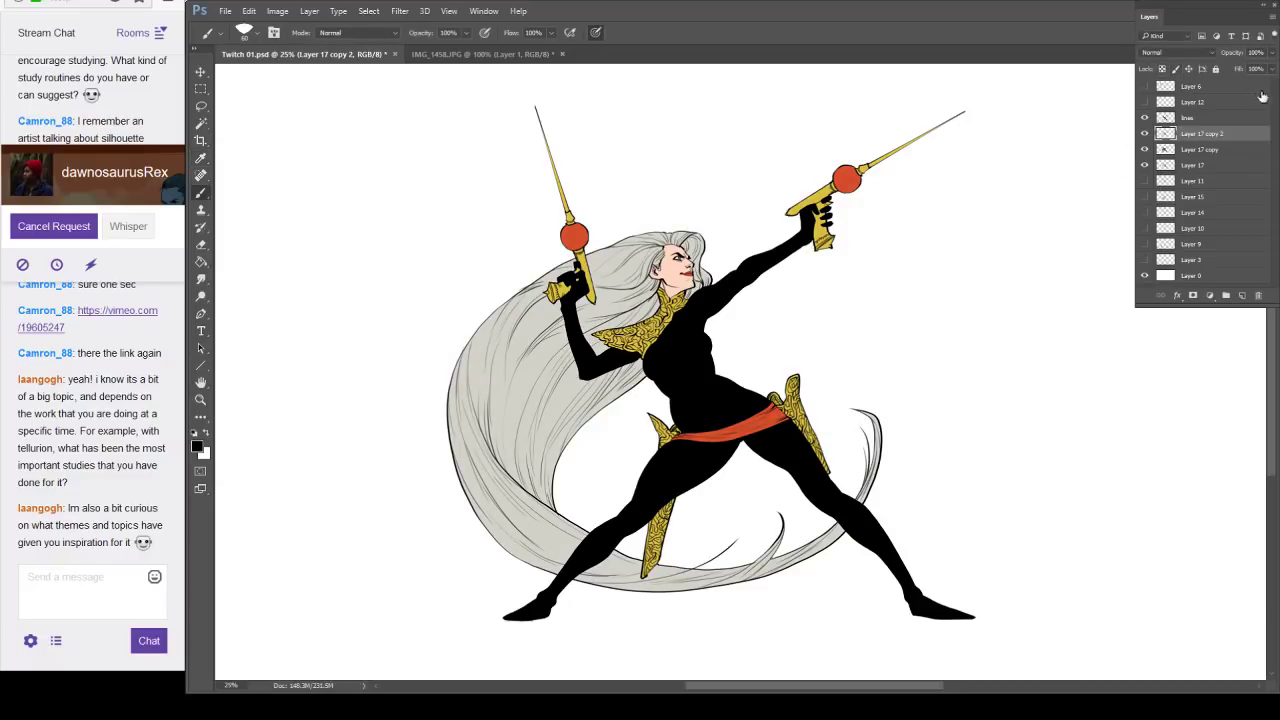
Move the dark Layer 17 copy above Layer 17 copy 2, hide it, and select the visible Layer 17 copy 2.
drag(1185, 148, 1190, 128)
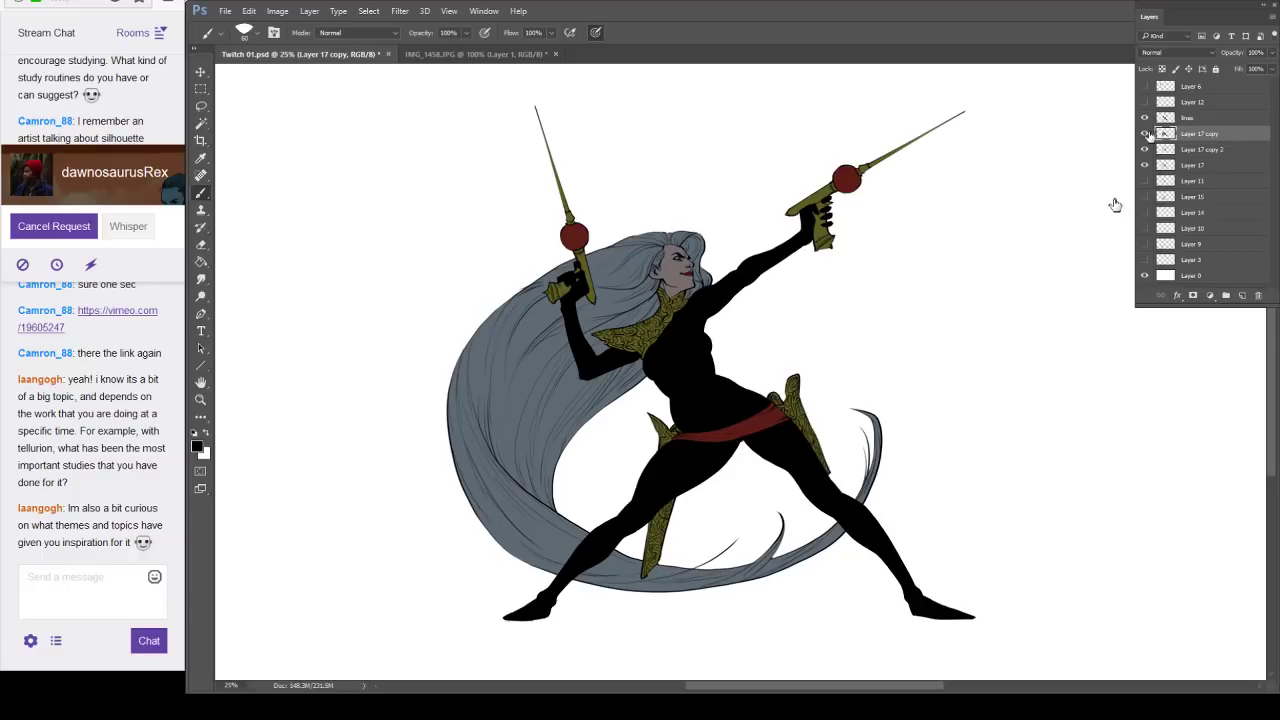
drag(1145, 134, 1145, 150)
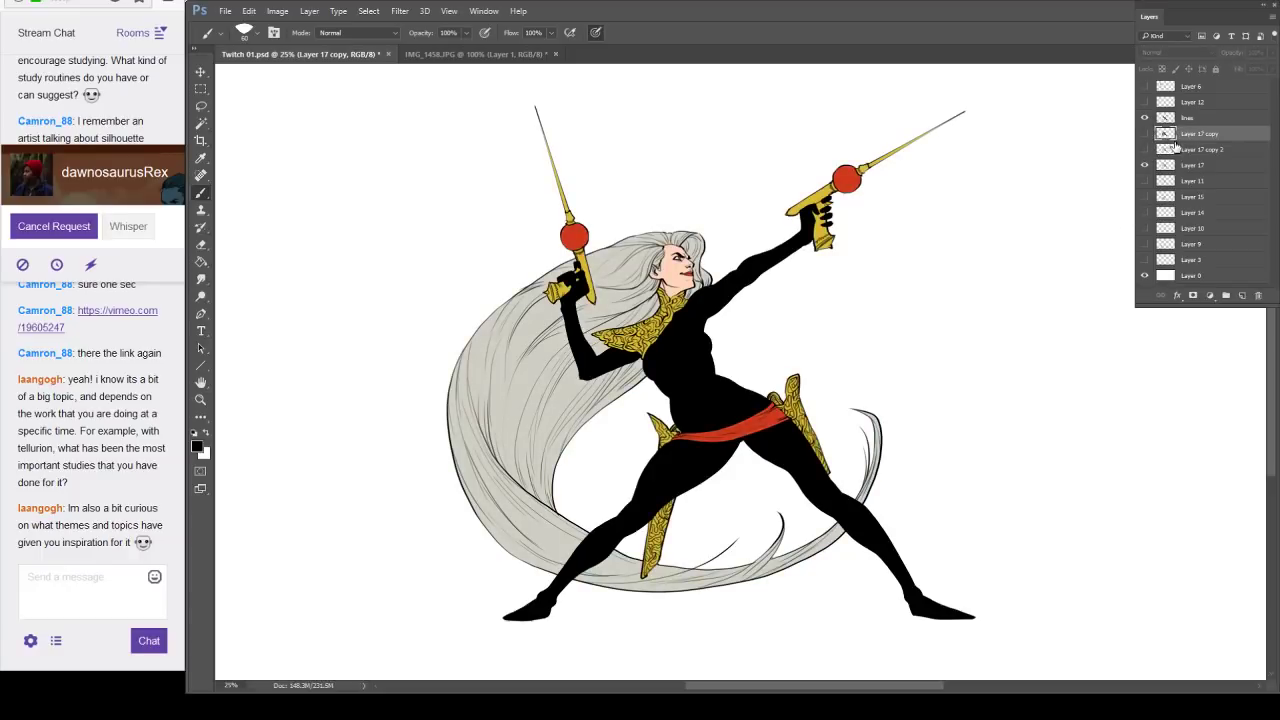
click(1145, 150)
click(1176, 152)
Lighten Layer 17 copy 2 further and shift its reds towards orange.
drag(1125, 228, 1067, 241)
key(i)
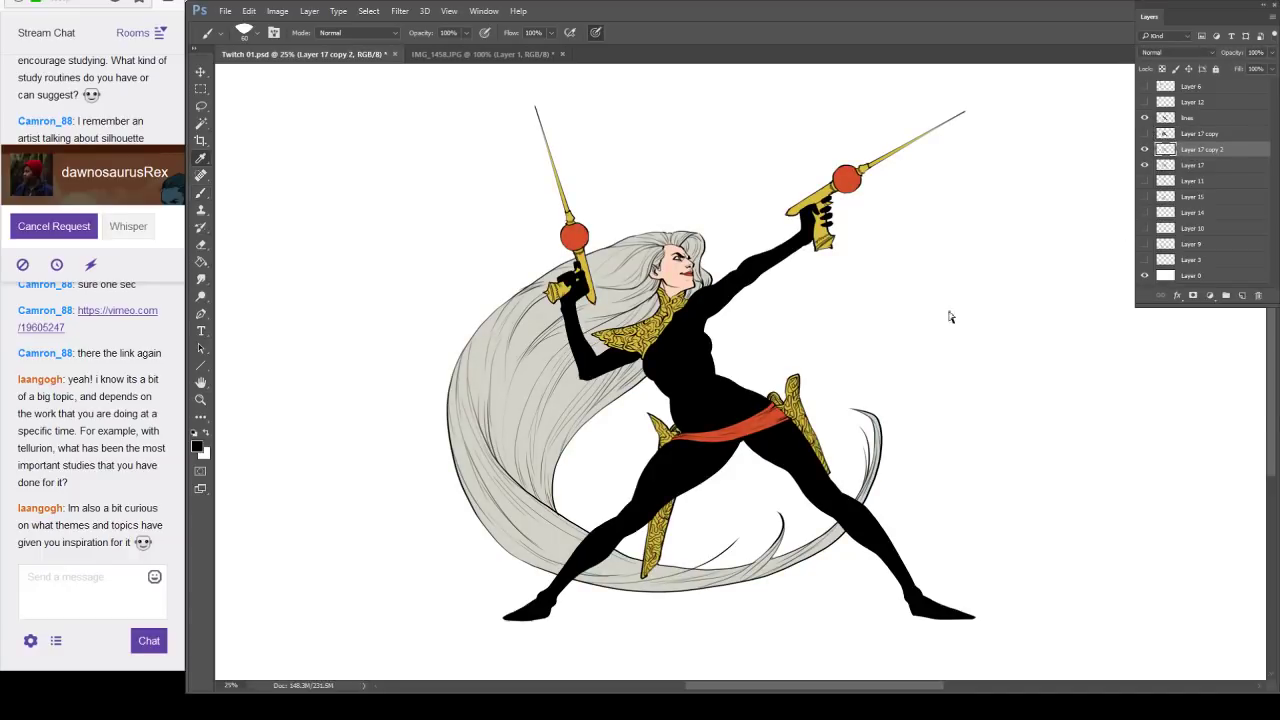
drag(890, 299, 891, 297)
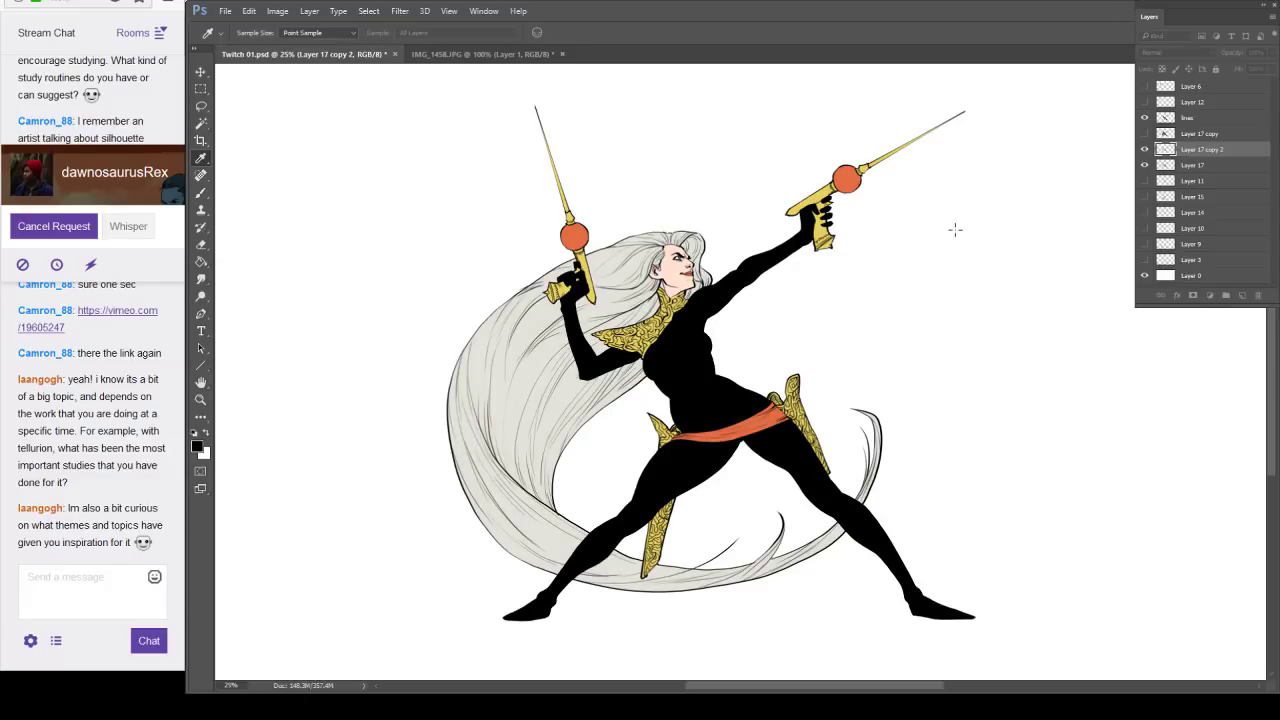
key(b)
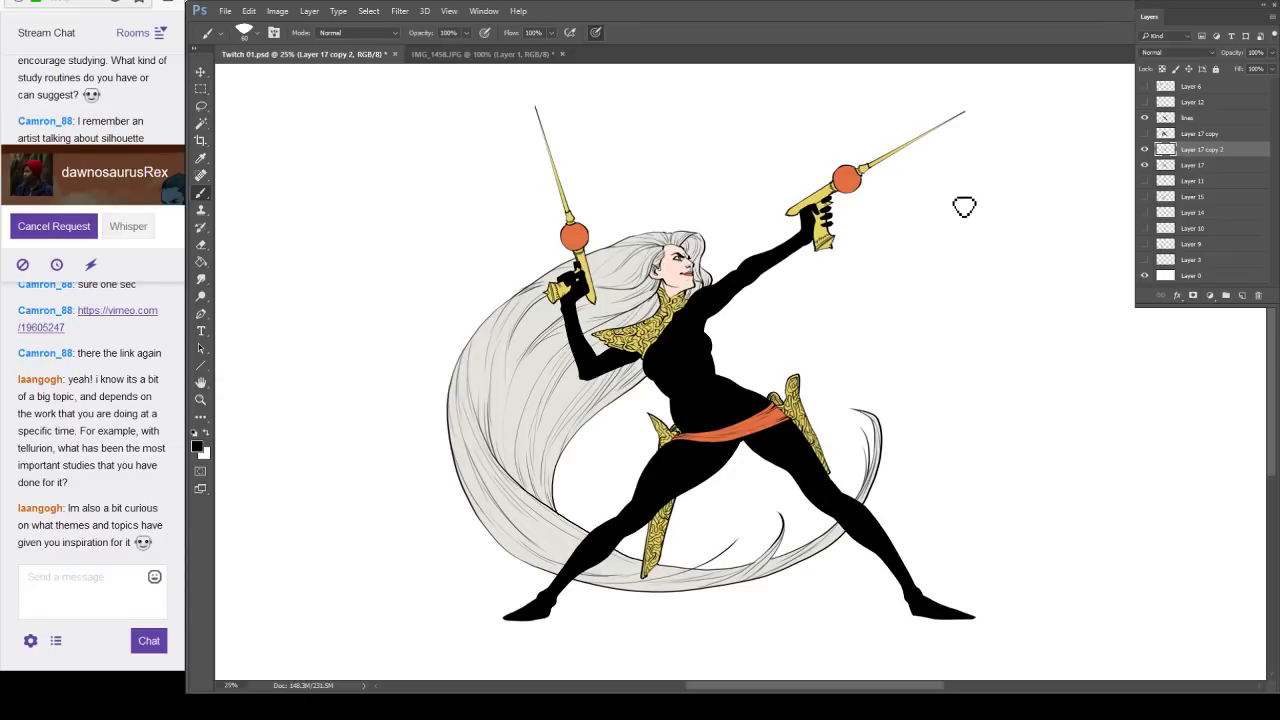
Hide Layer 17 copy 2, show and select the dark Layer 17 copy over the flats, and save the document.
click(1145, 149)
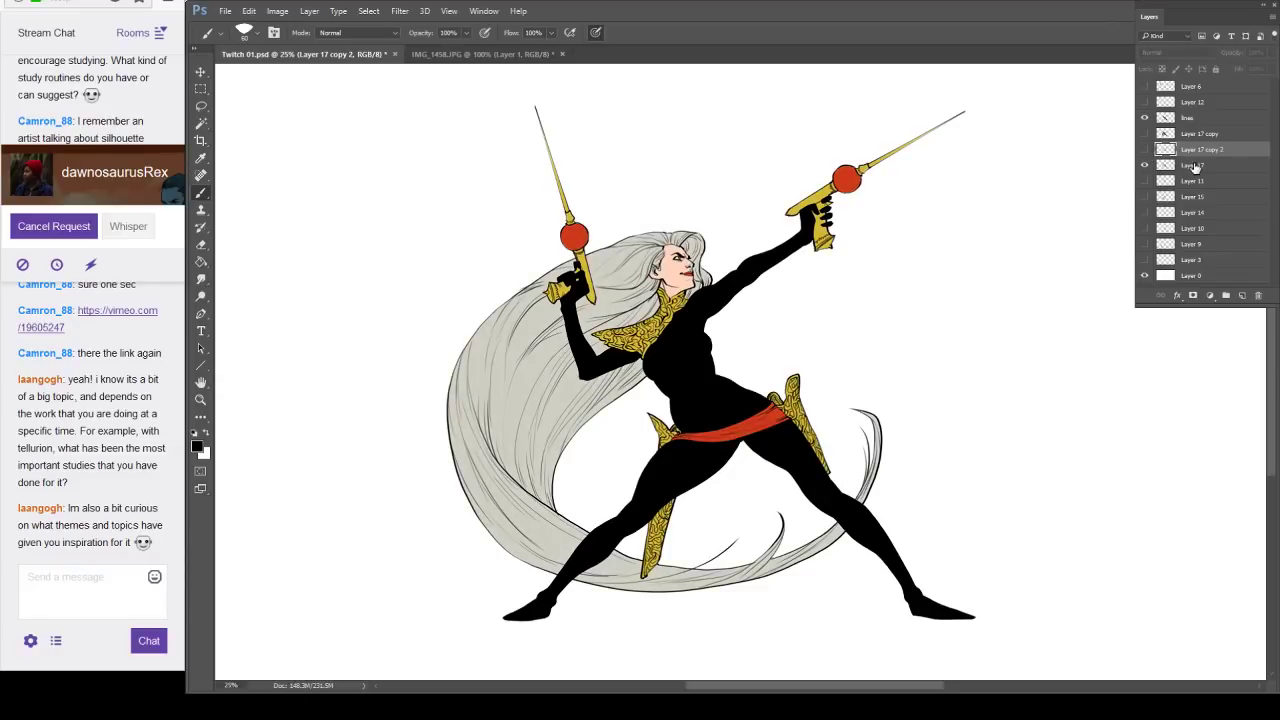
click(1193, 166)
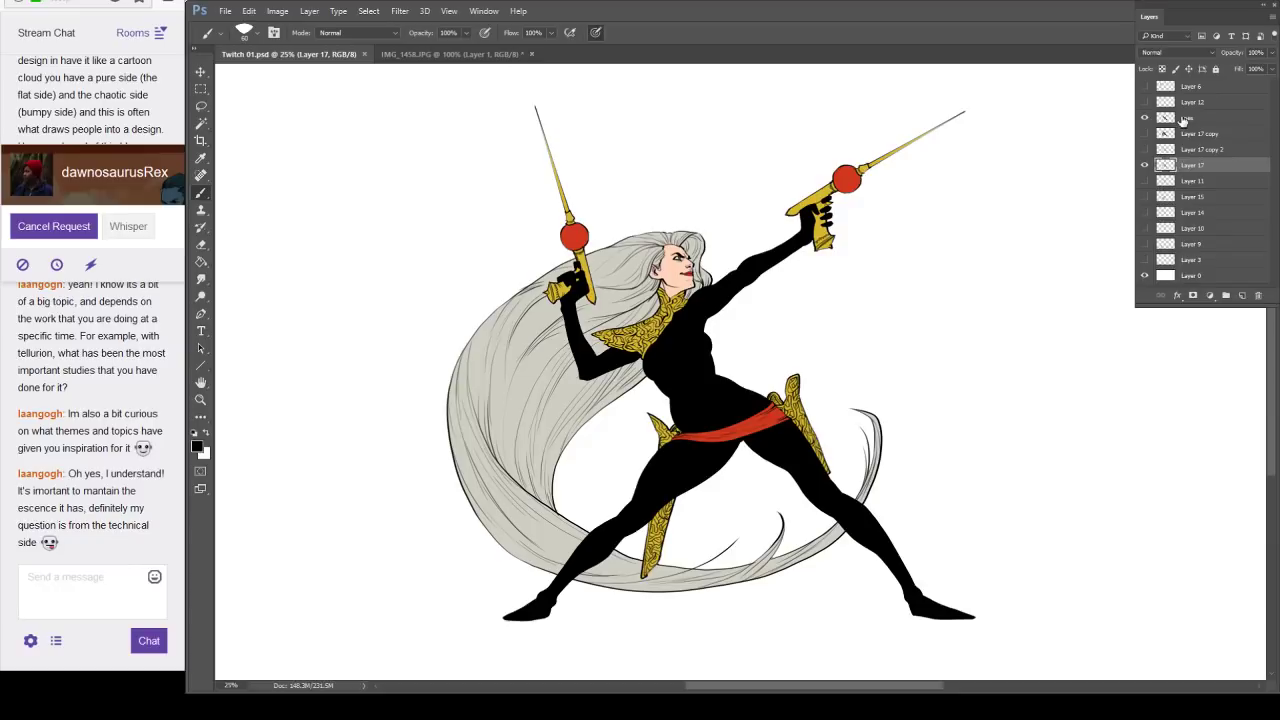
click(1145, 134)
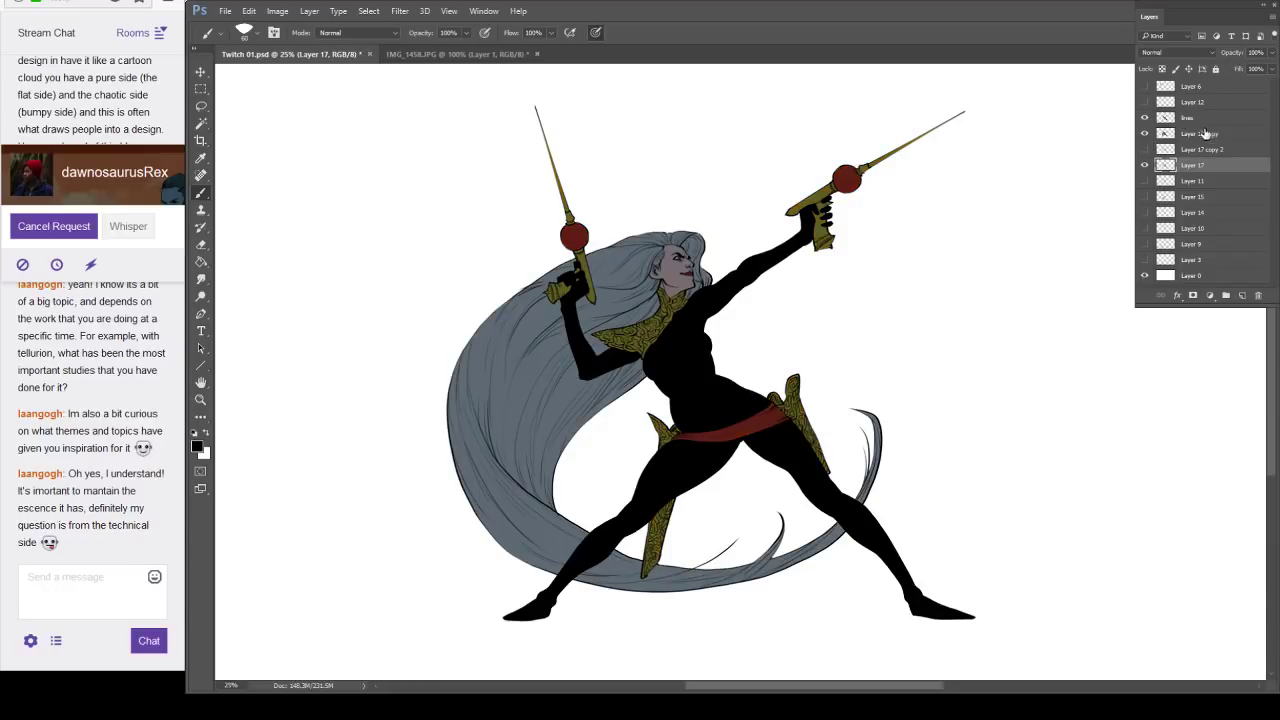
click(1215, 130)
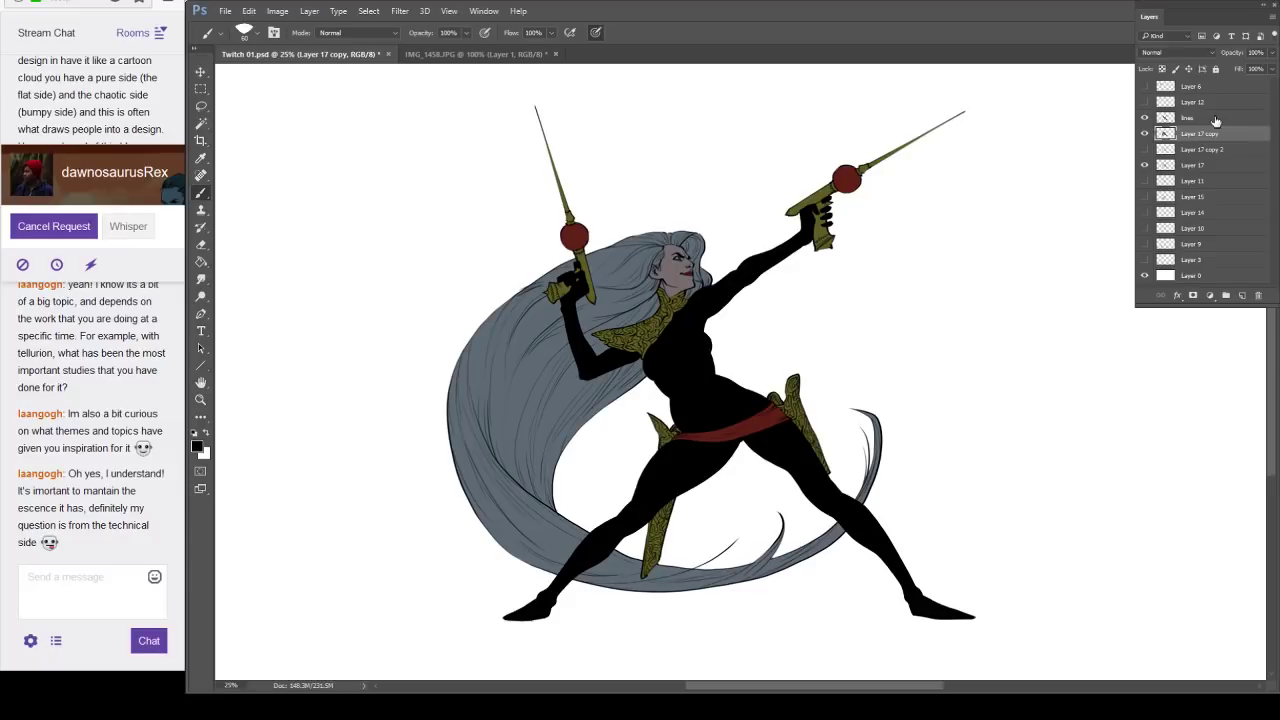
click(1145, 133)
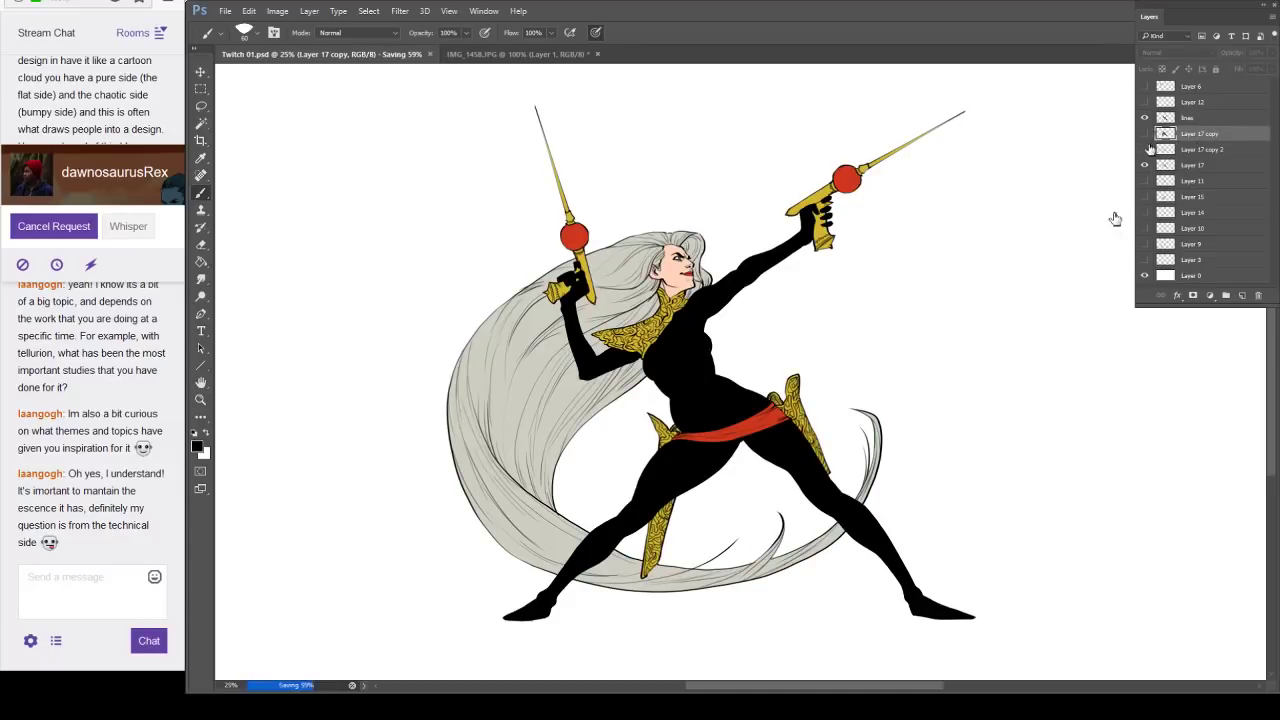
click(1145, 149)
click(1145, 133)
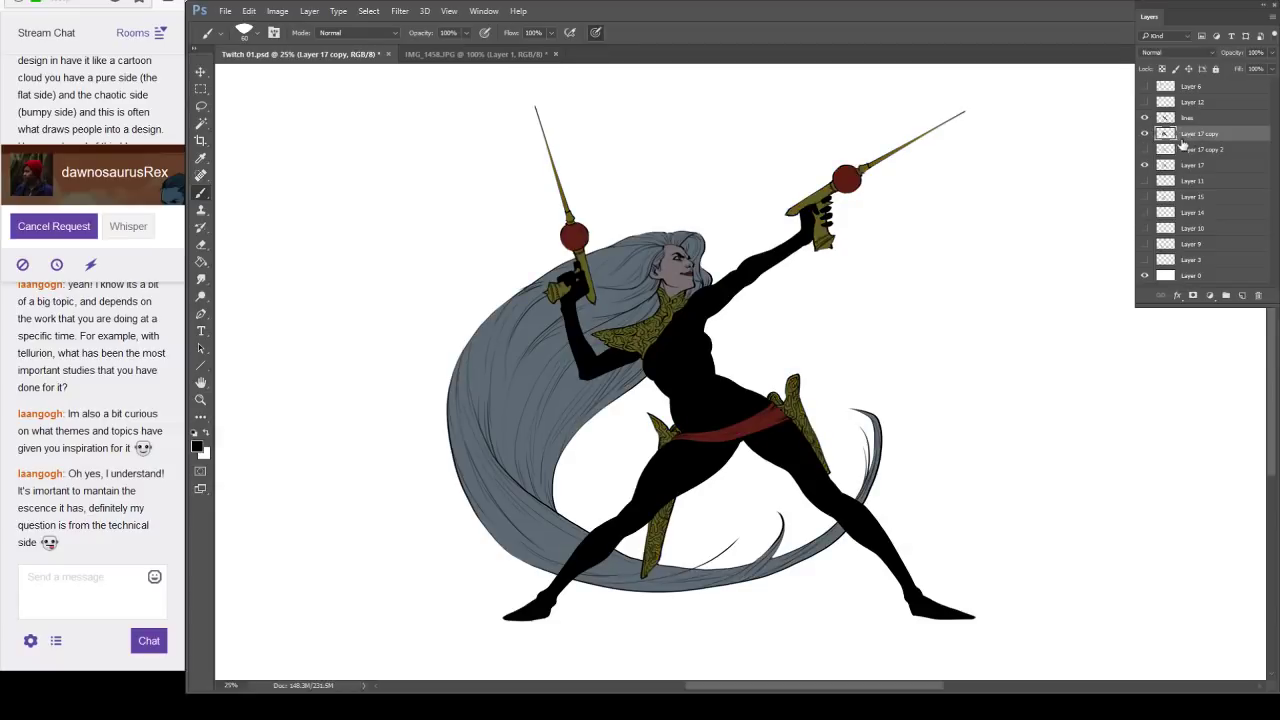
key(ctrl+s)
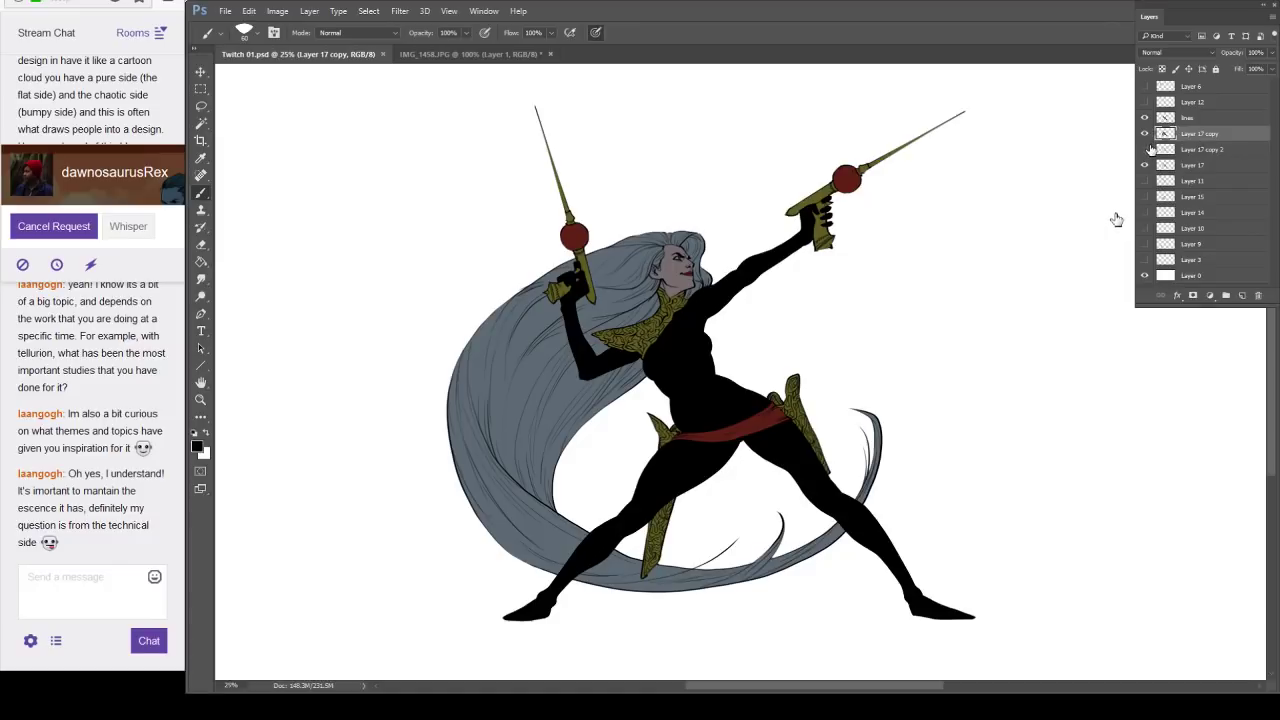
Show both tonal copies, move Layer 17 copy 2 above the dark Layer 17 copy, and save the document.
click(1146, 146)
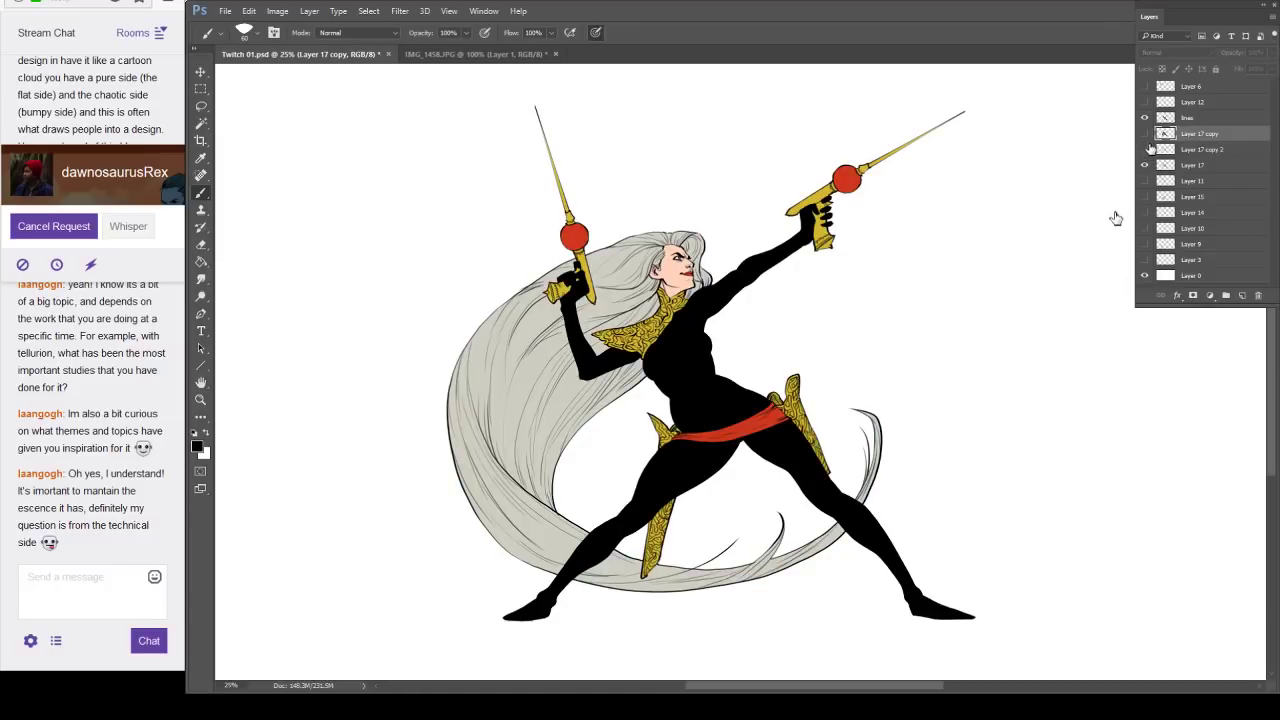
click(1146, 135)
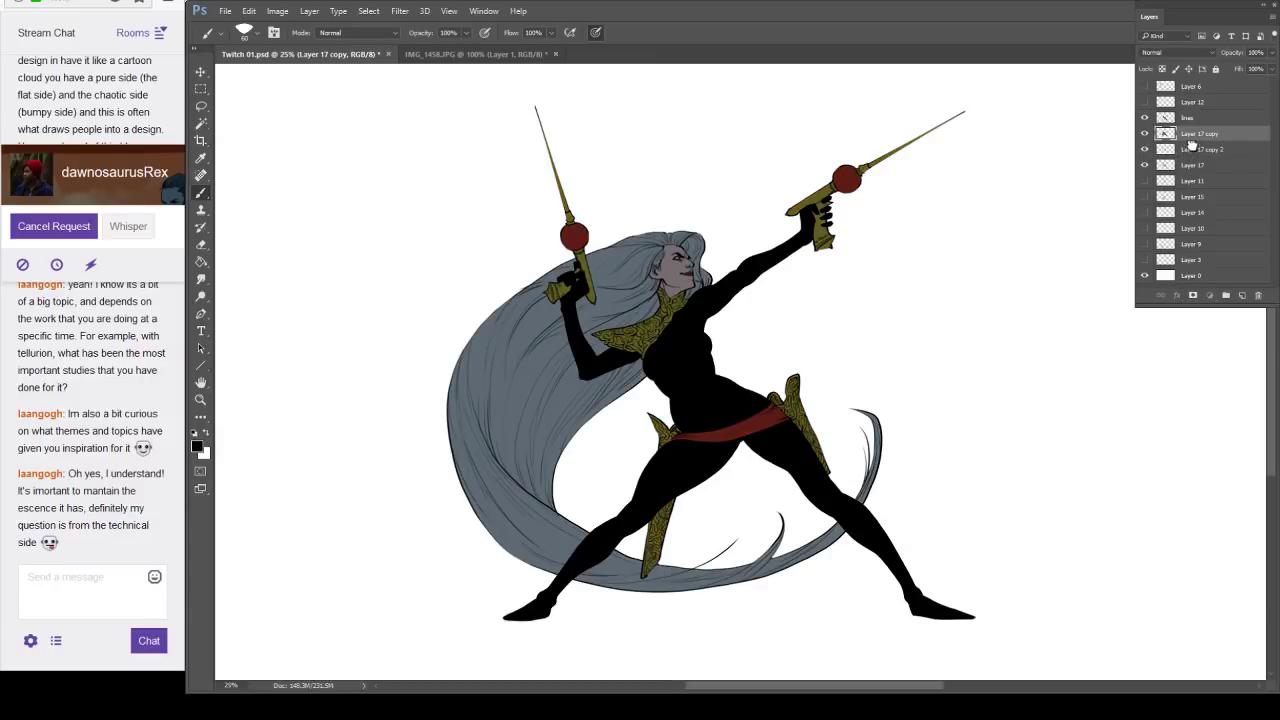
drag(1190, 150, 1146, 135)
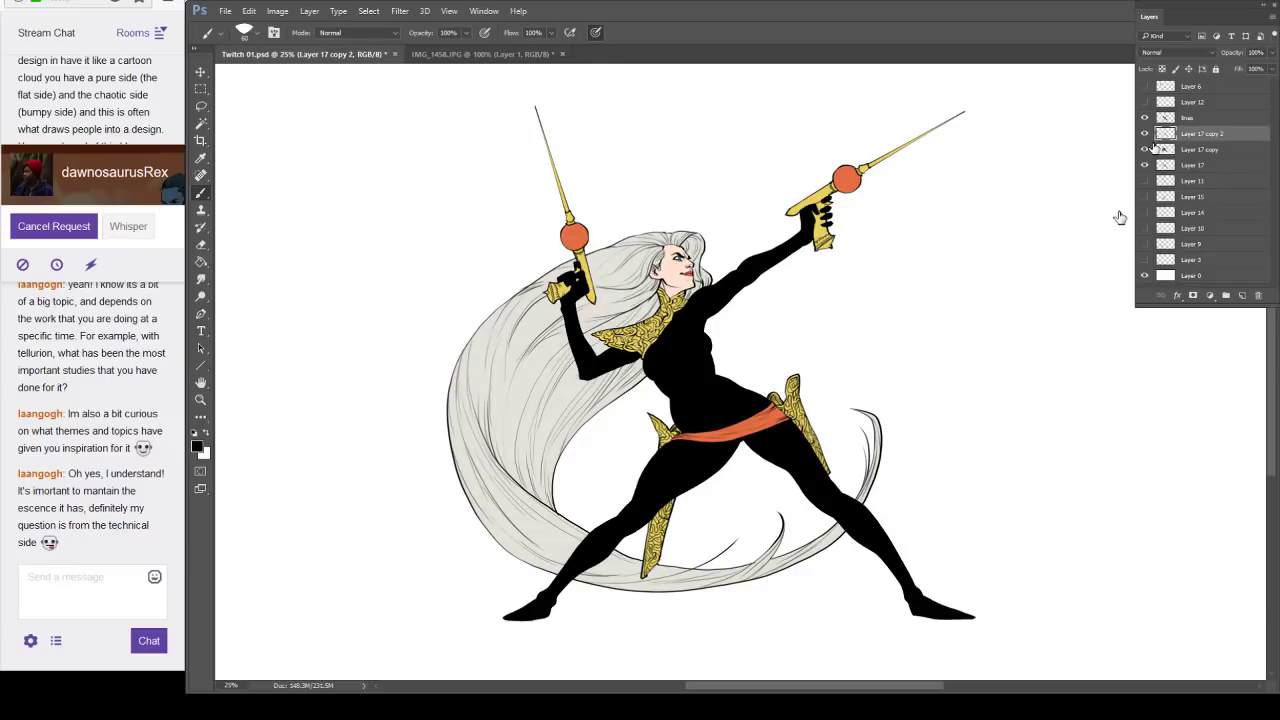
key(ctrl+s)
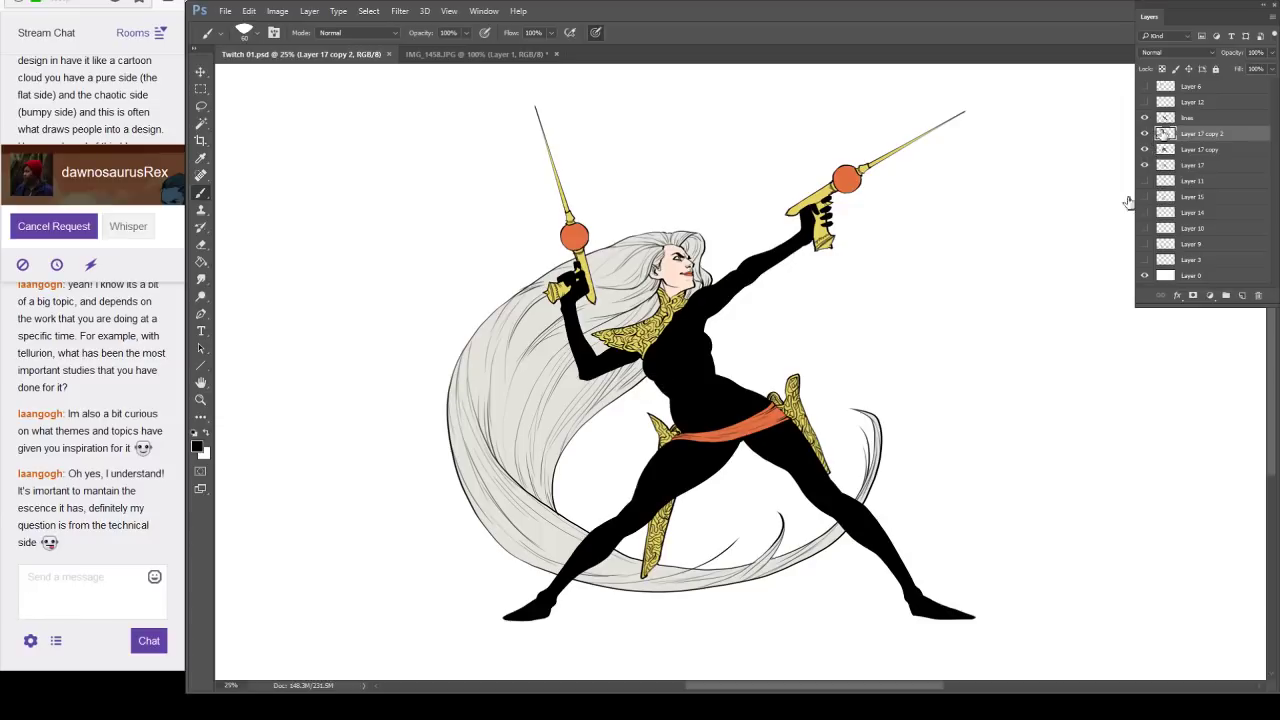
Compare the base flats with the dark cool and light warm copies by toggling layer visibility.
click(1144, 133)
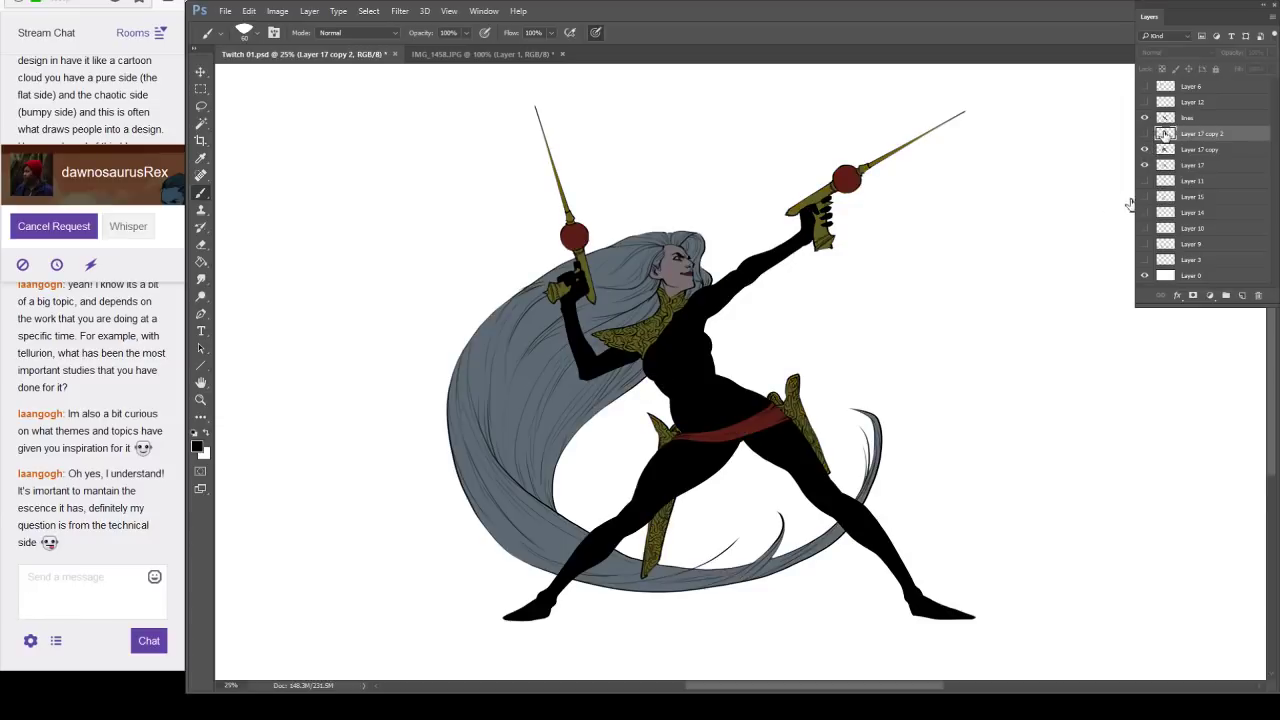
click(1144, 117)
click(1144, 165)
click(1144, 117)
click(1144, 165)
click(1144, 149)
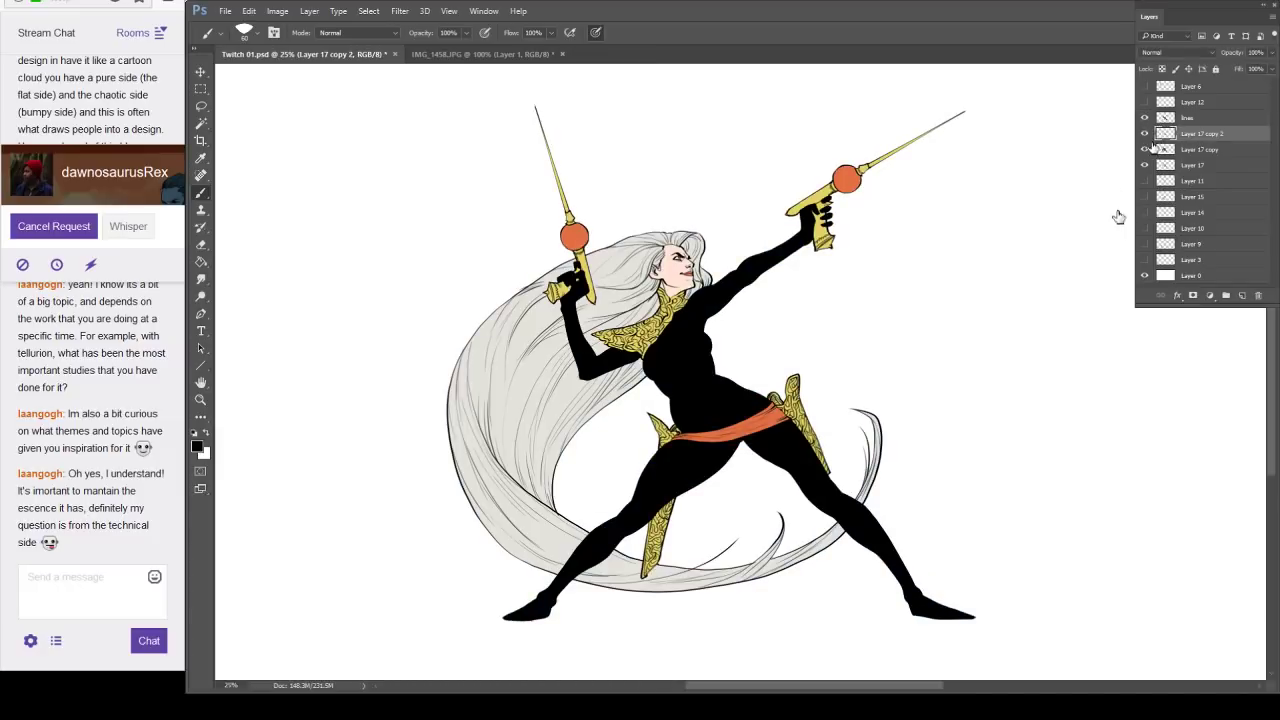
click(1144, 149)
click(1144, 149)
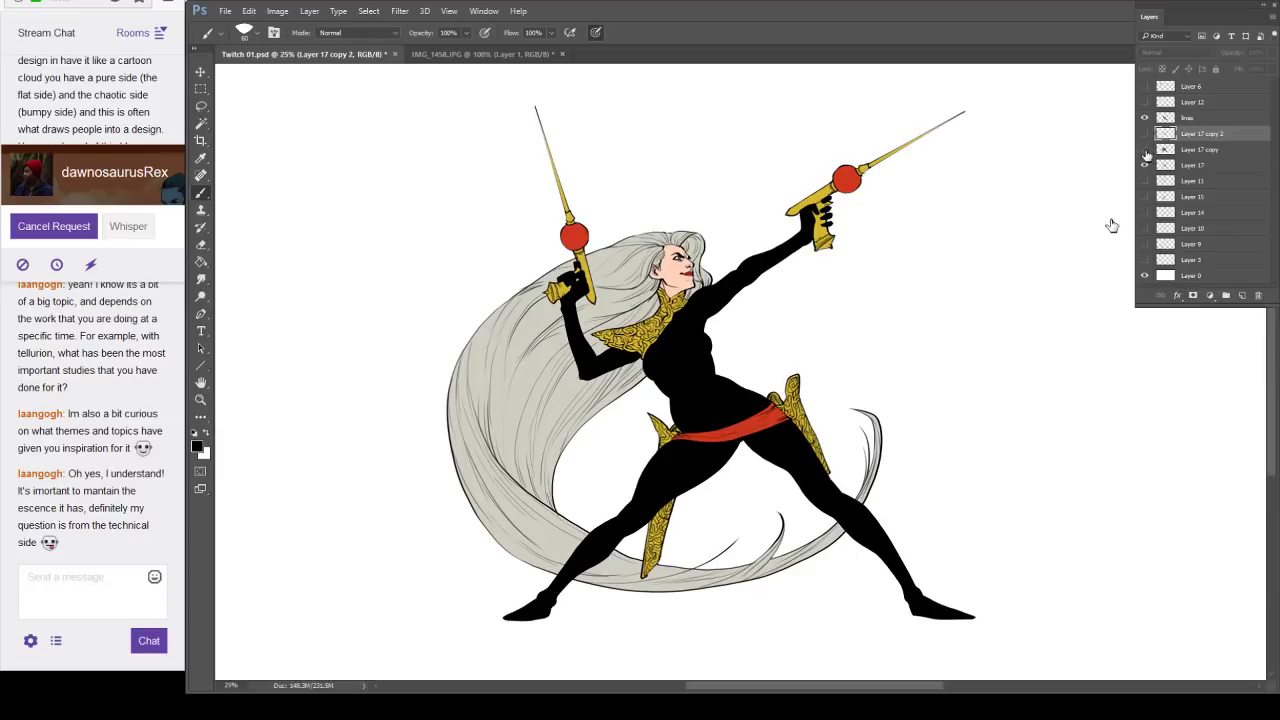
click(1144, 149)
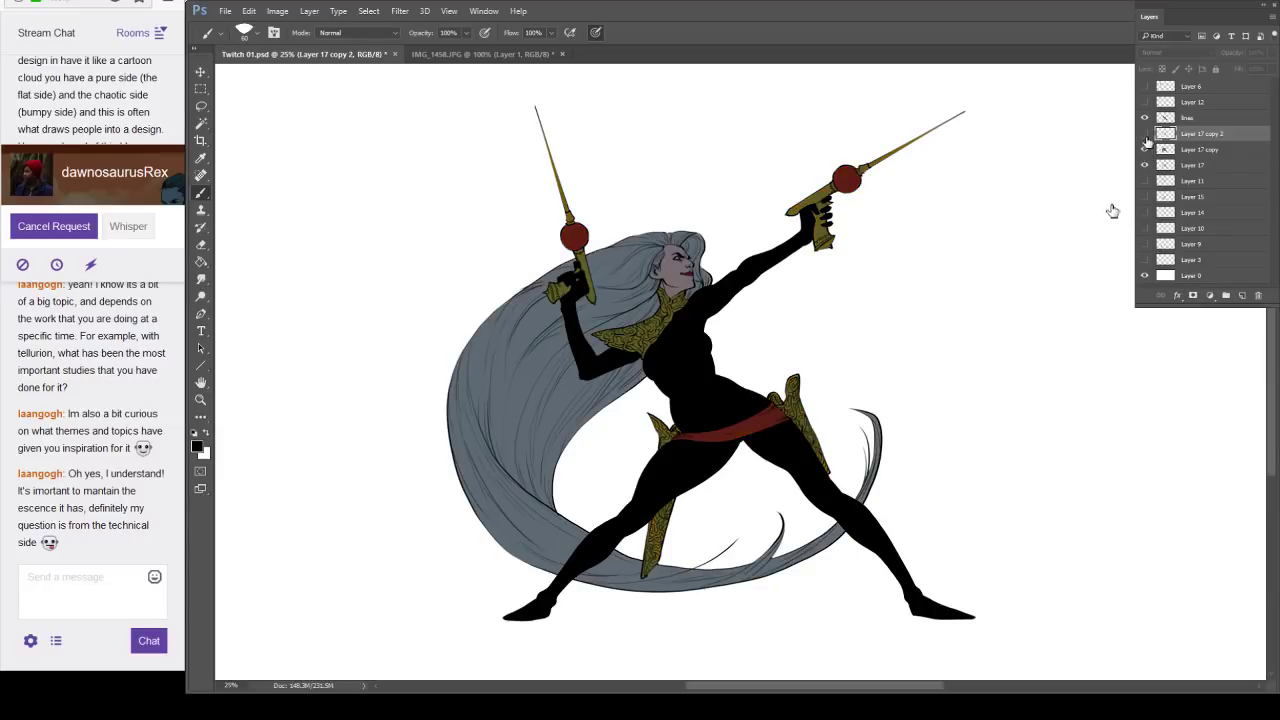
click(1144, 134)
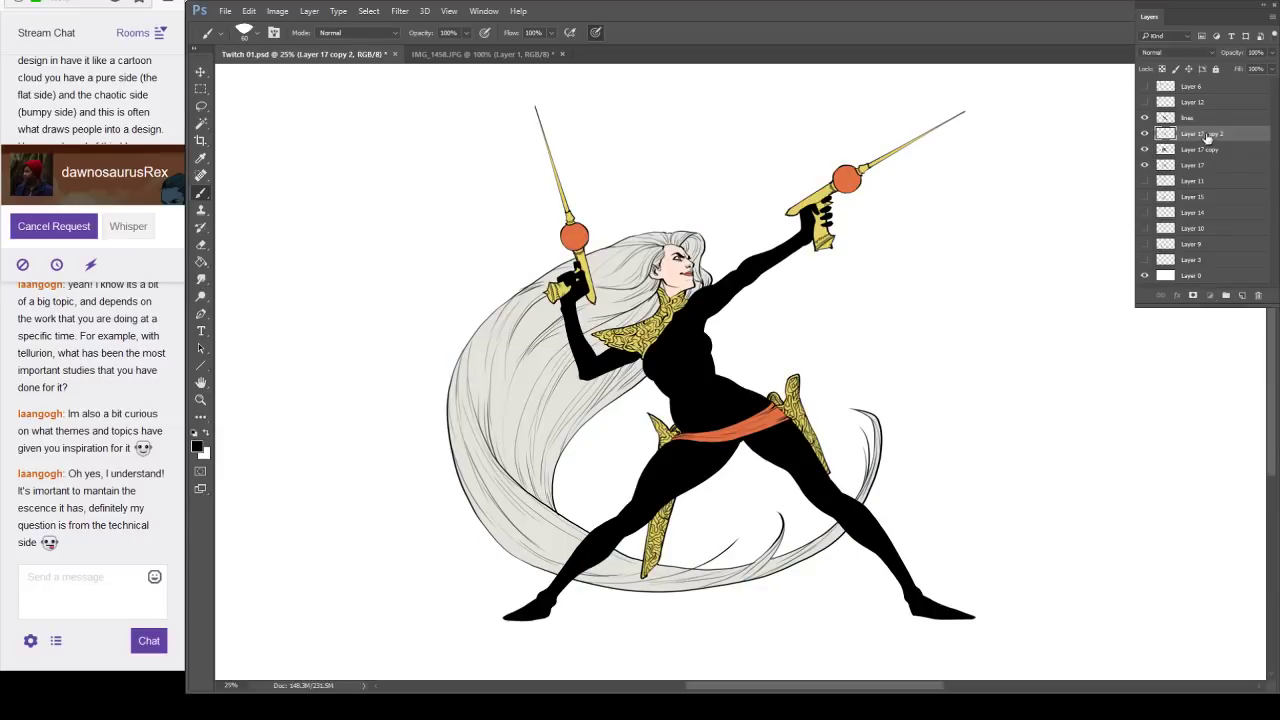
Hide both tonal copies and select the base flat colour layer, Layer 17.
click(1144, 133)
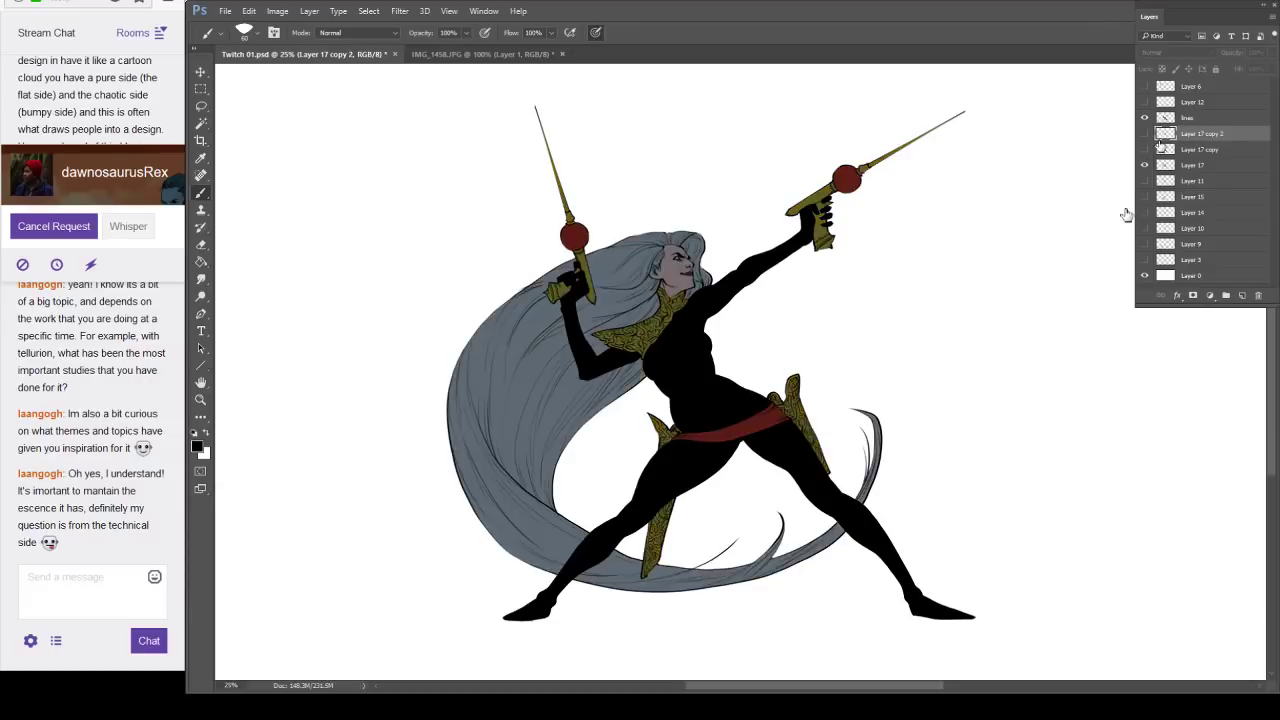
click(1144, 149)
click(1188, 166)
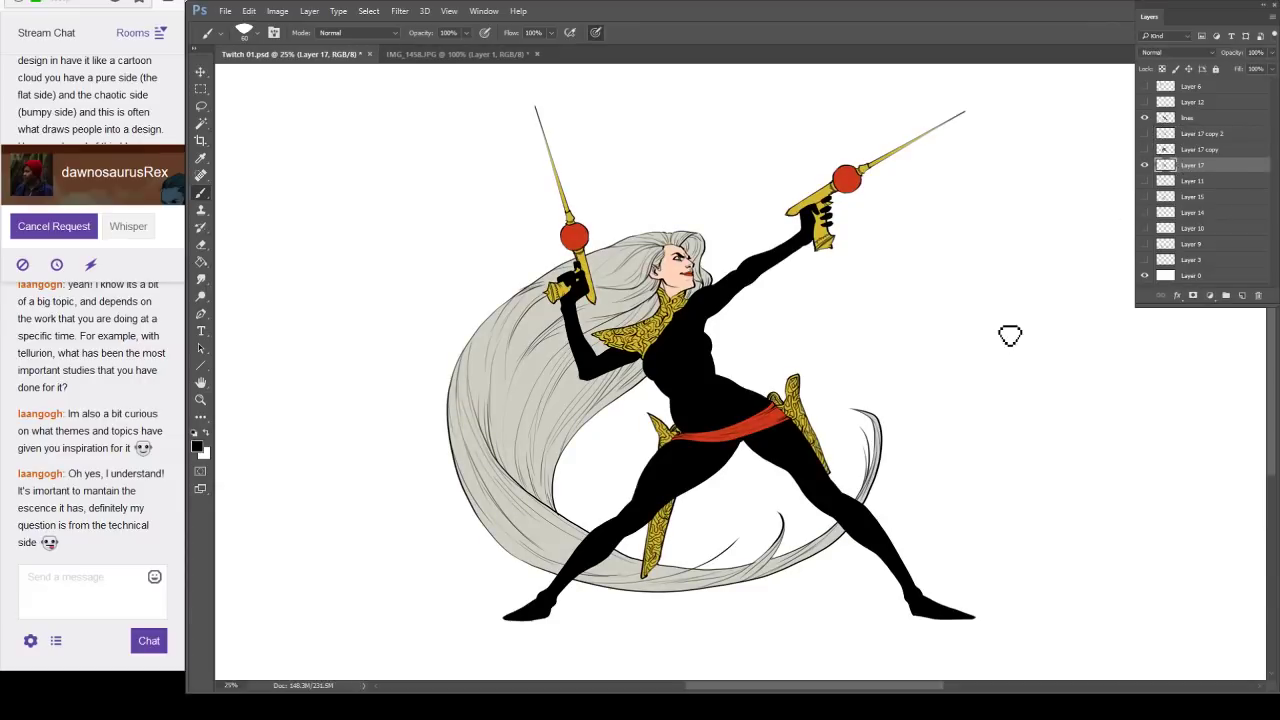
scroll(991, 369, up, 1)
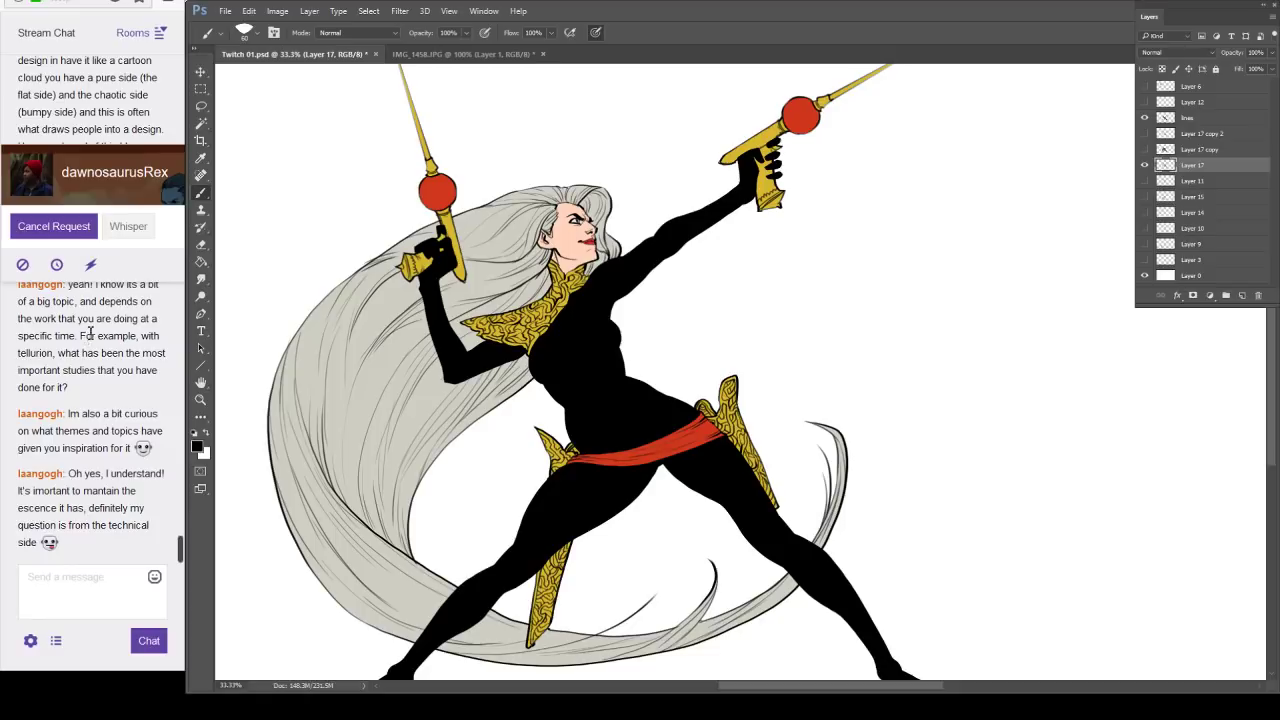
drag(82, 337, 62, 285)
click(711, 27)
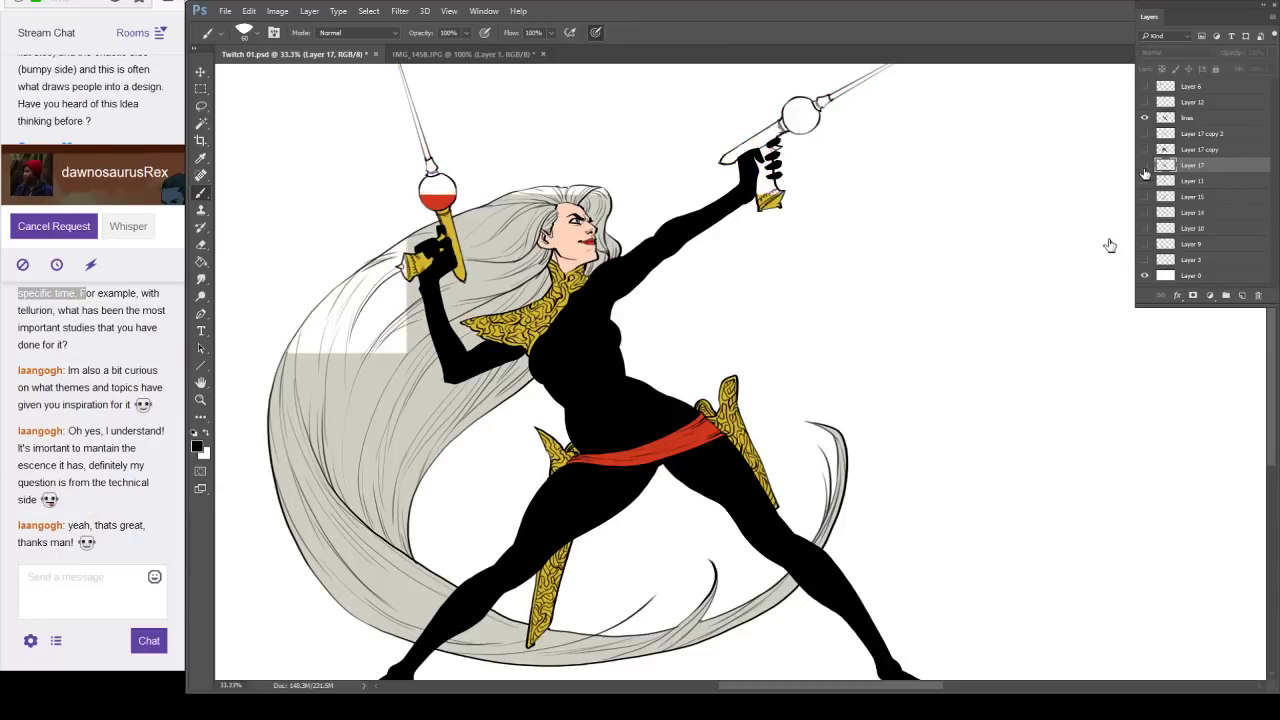
Rename the base flat colour layer, Layer 17, as DIFFUSE.
double_click(1195, 166)
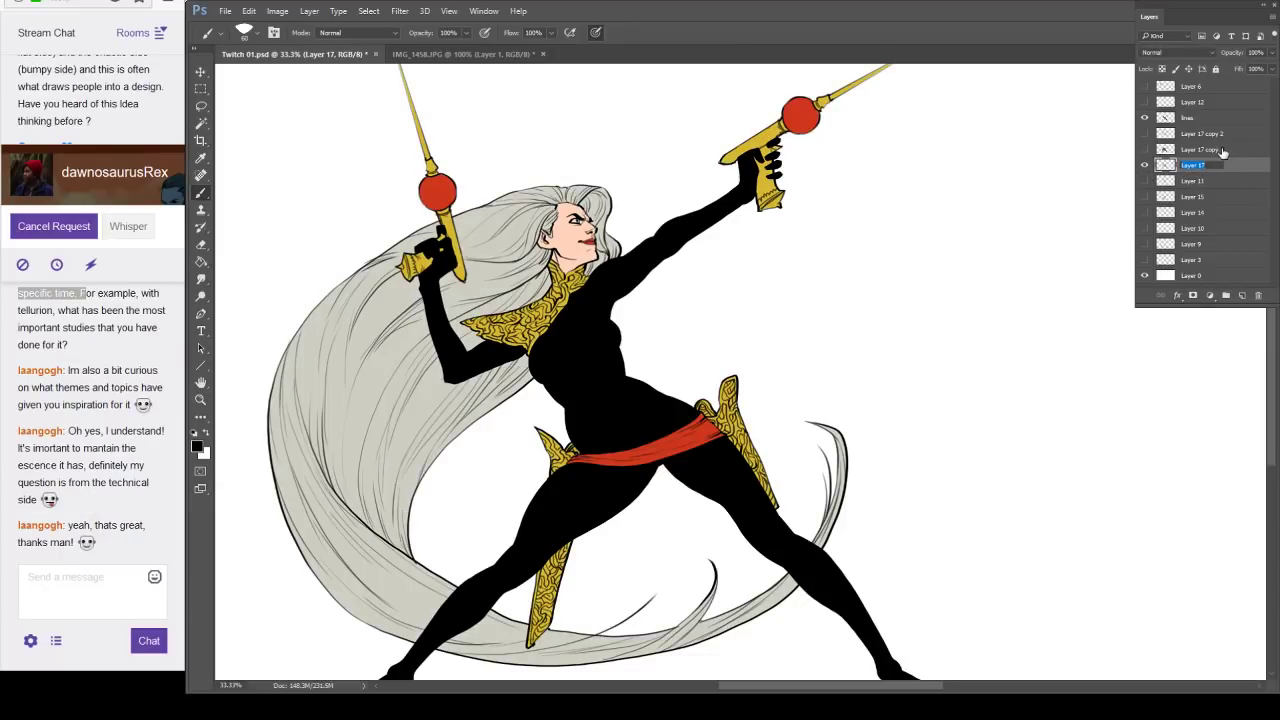
text(l)
text(IFFUS)
text(E)
key(Return)
Show the dark cool Layer 17 copy and rename it SHADOW.
click(1145, 149)
click(1200, 149)
double_click(1203, 149)
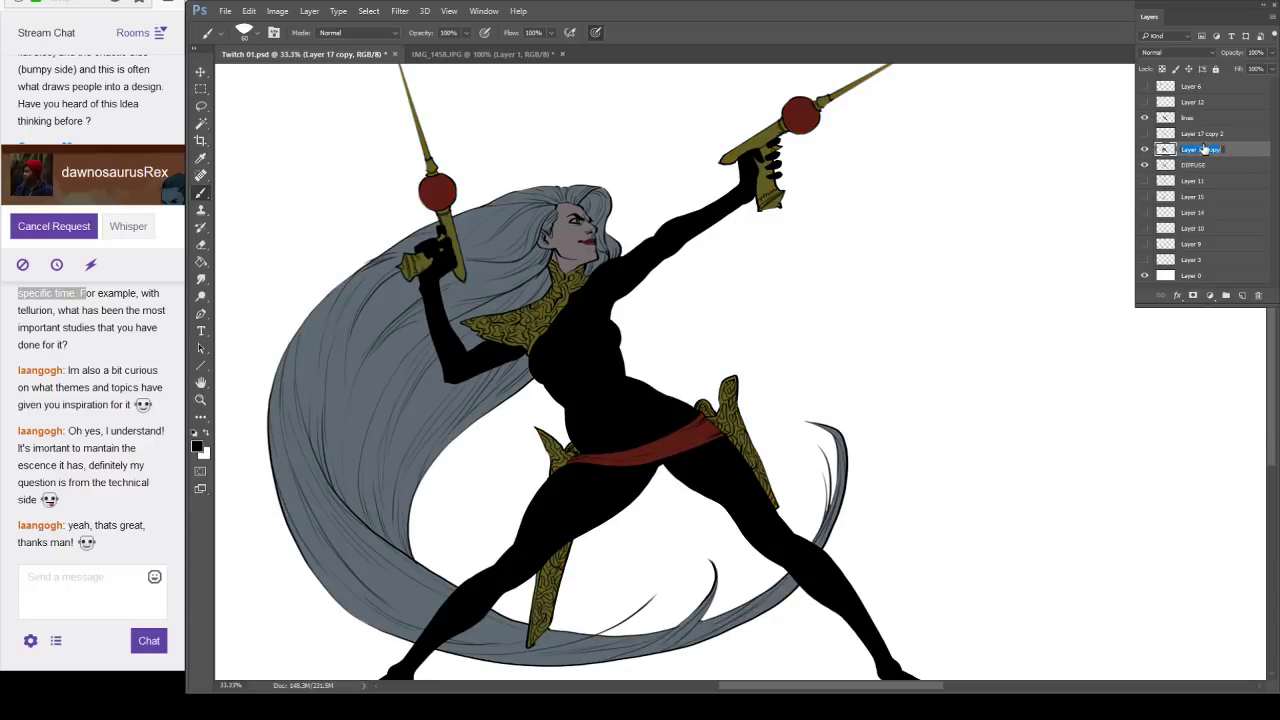
text(SHADOW)
key(Return)
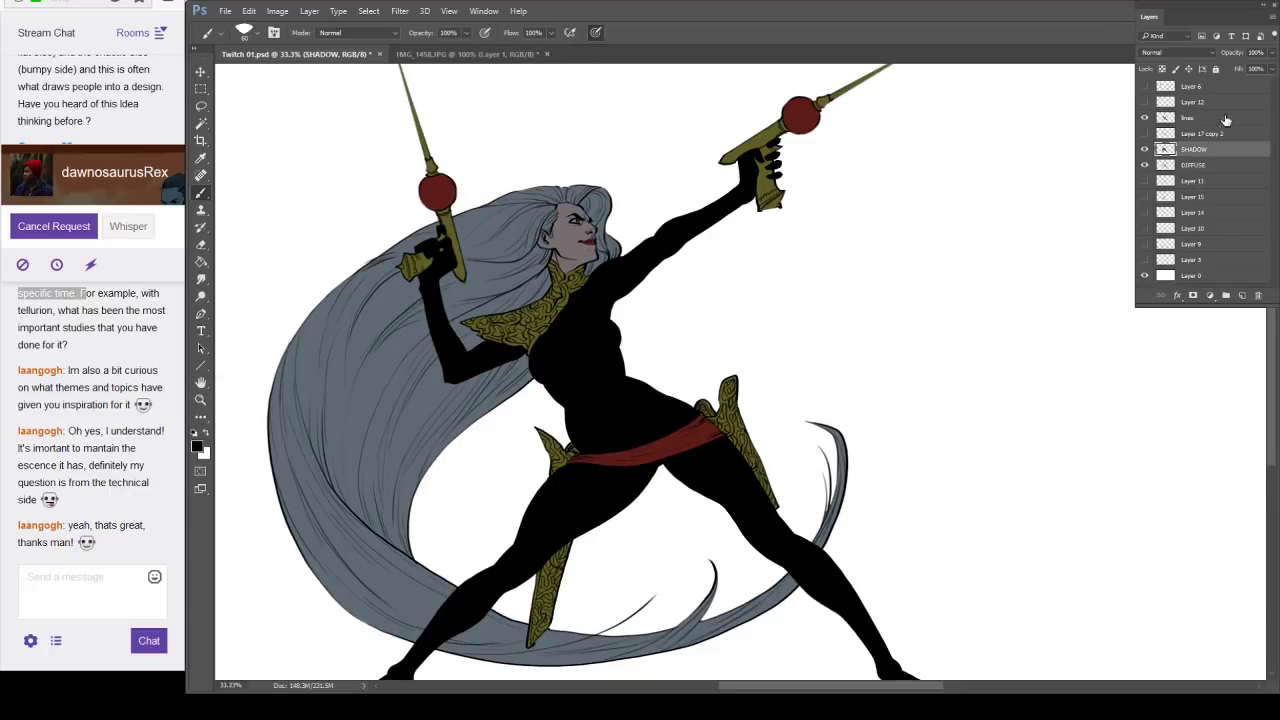
Show the light warm Layer 17 copy 2, rename it LIGHT, and mark the DIFFUSE layer with a gray colour label.
click(1145, 133)
click(1206, 137)
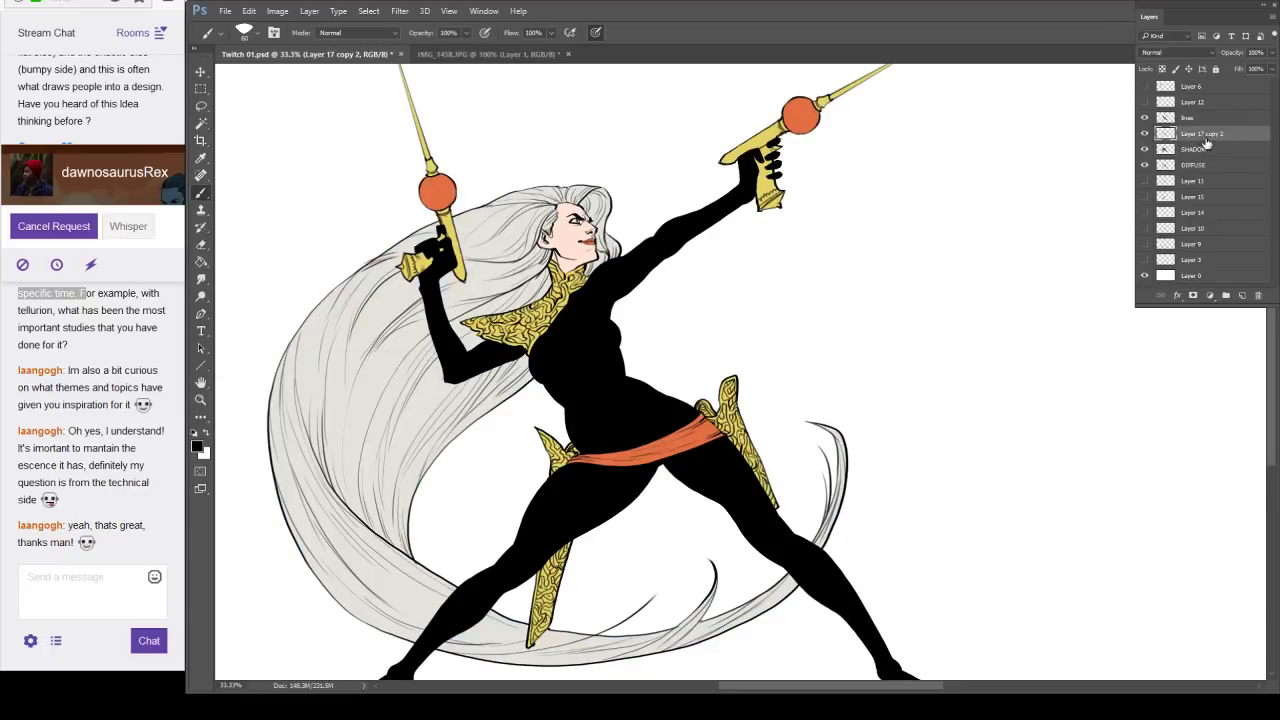
double_click(1205, 135)
text(LIGHT)
key(Return)
click(1209, 168)
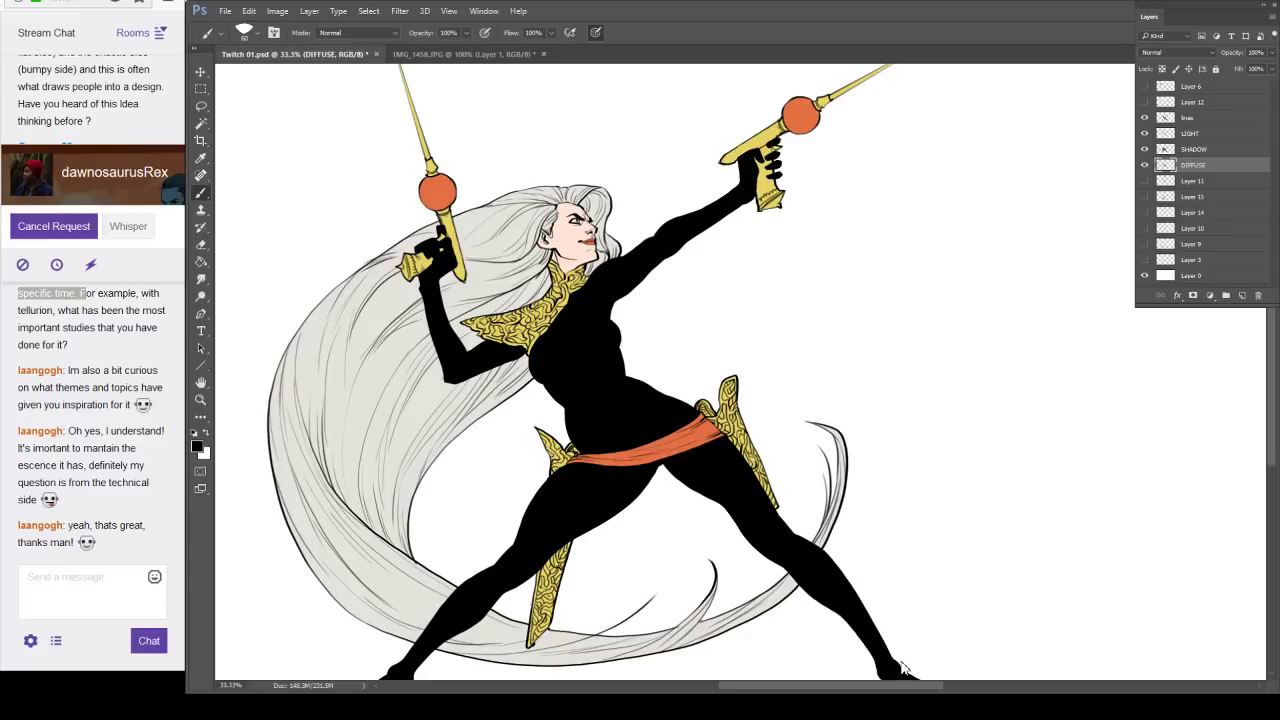
click(1223, 152)
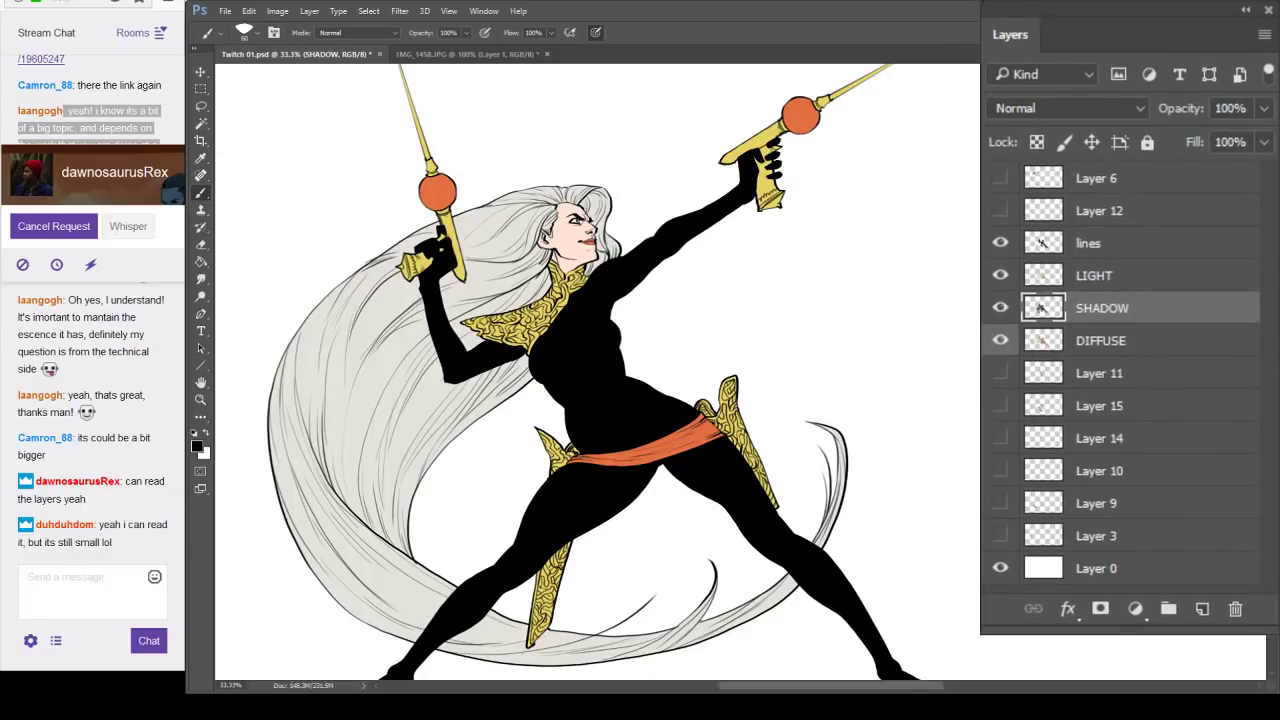
Create a new layer group above Layer 11, directly below DIFFUSE, and name it sketch.
click(1178, 378)
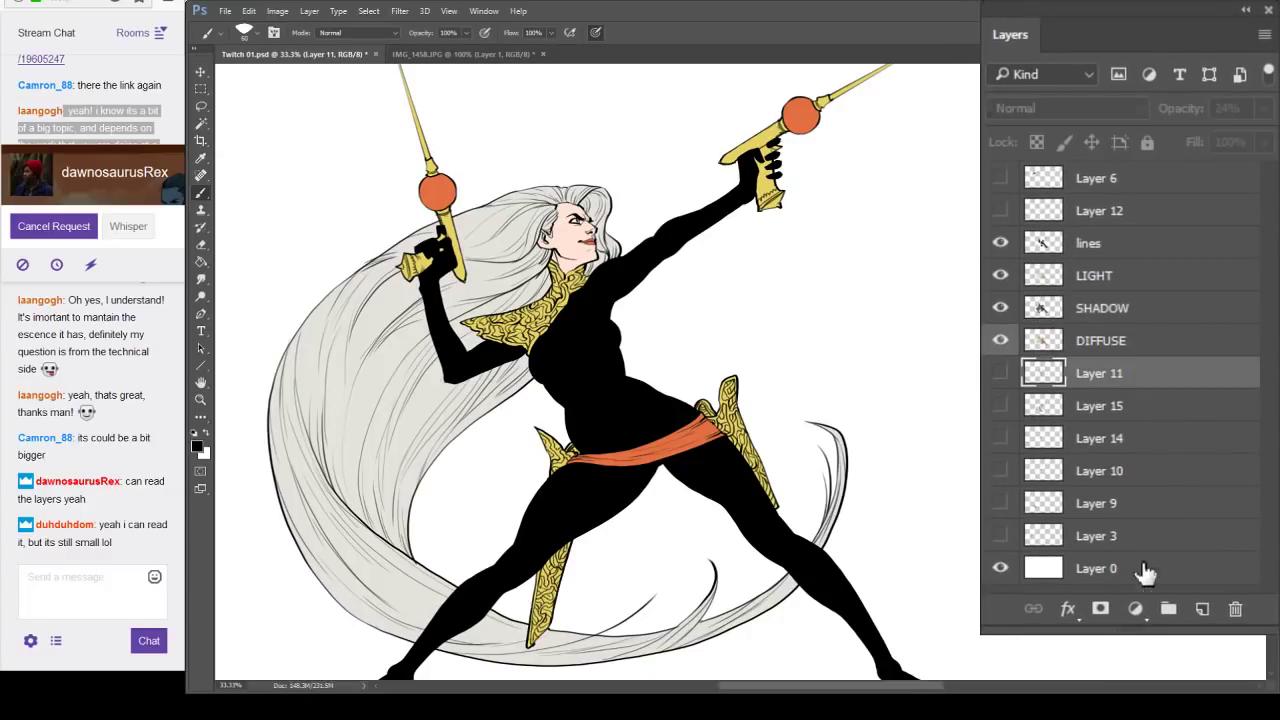
click(1168, 608)
double_click(1100, 374)
text(sketch)
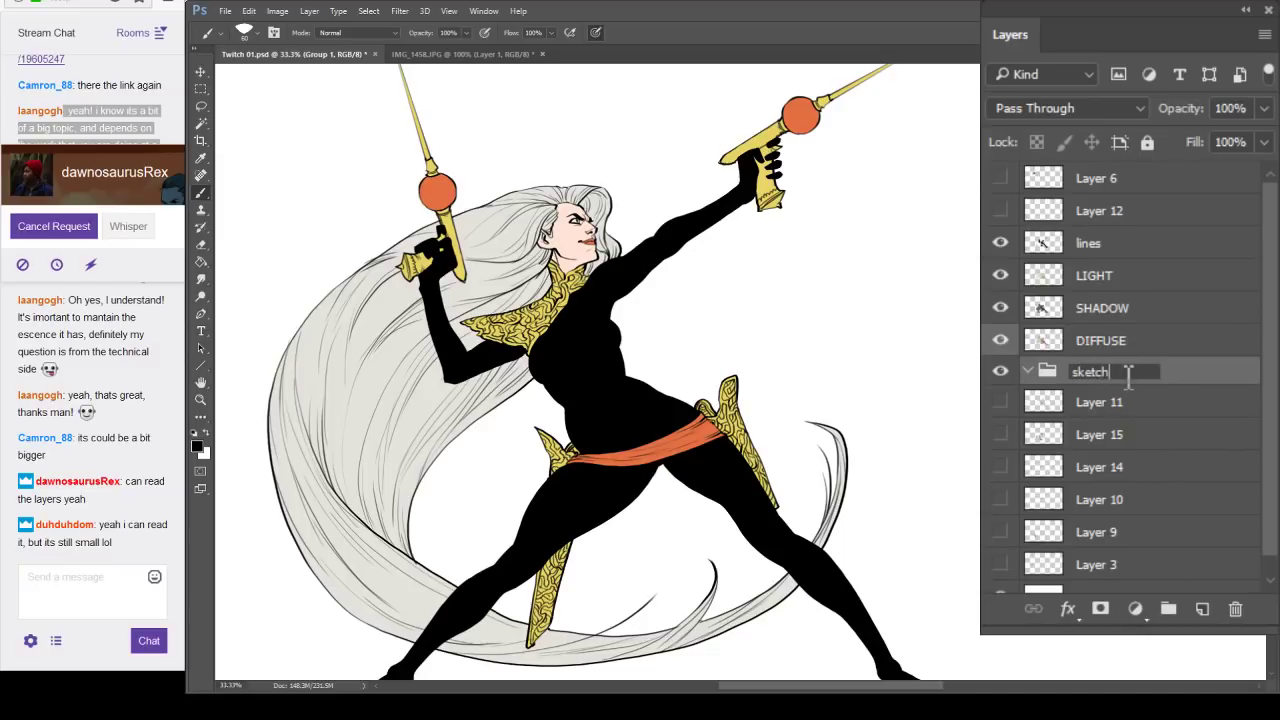
key(Return)
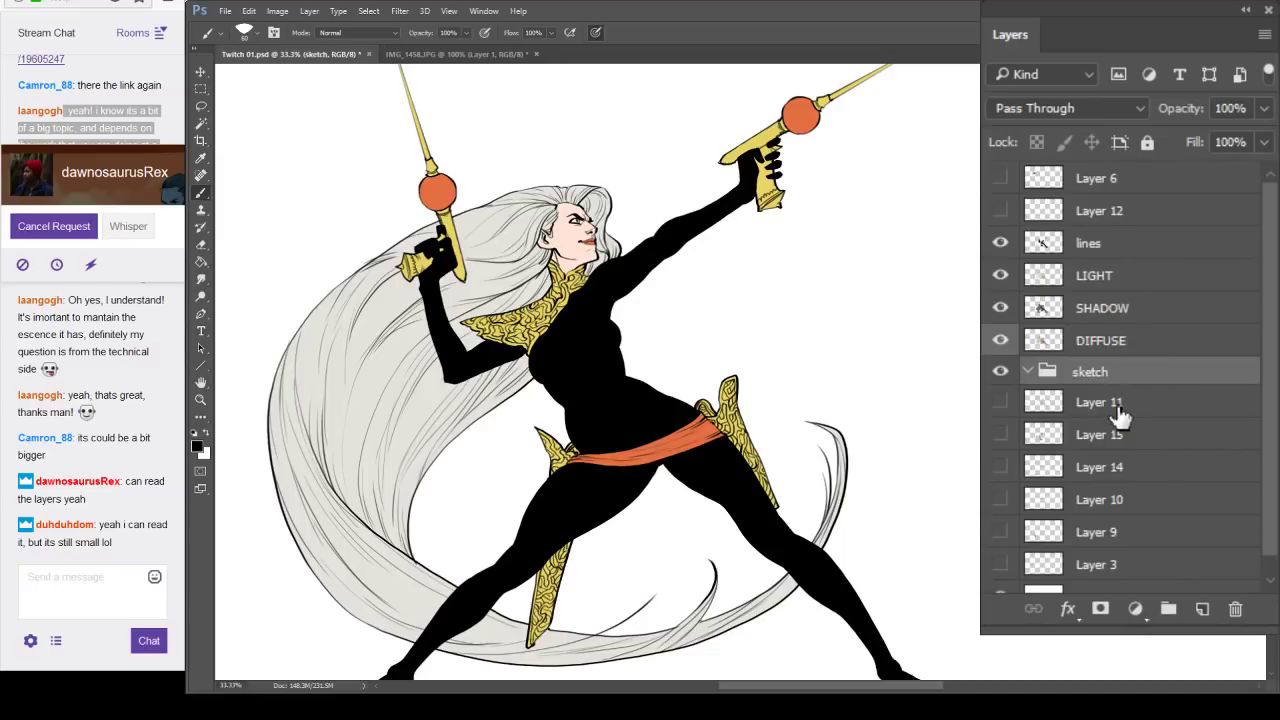
Move the hidden layers from Layer 11 down to Layer 3 into the sketch group and collapse the group.
click(1265, 402)
drag(1269, 396, 1258, 460)
shift+click(1121, 543)
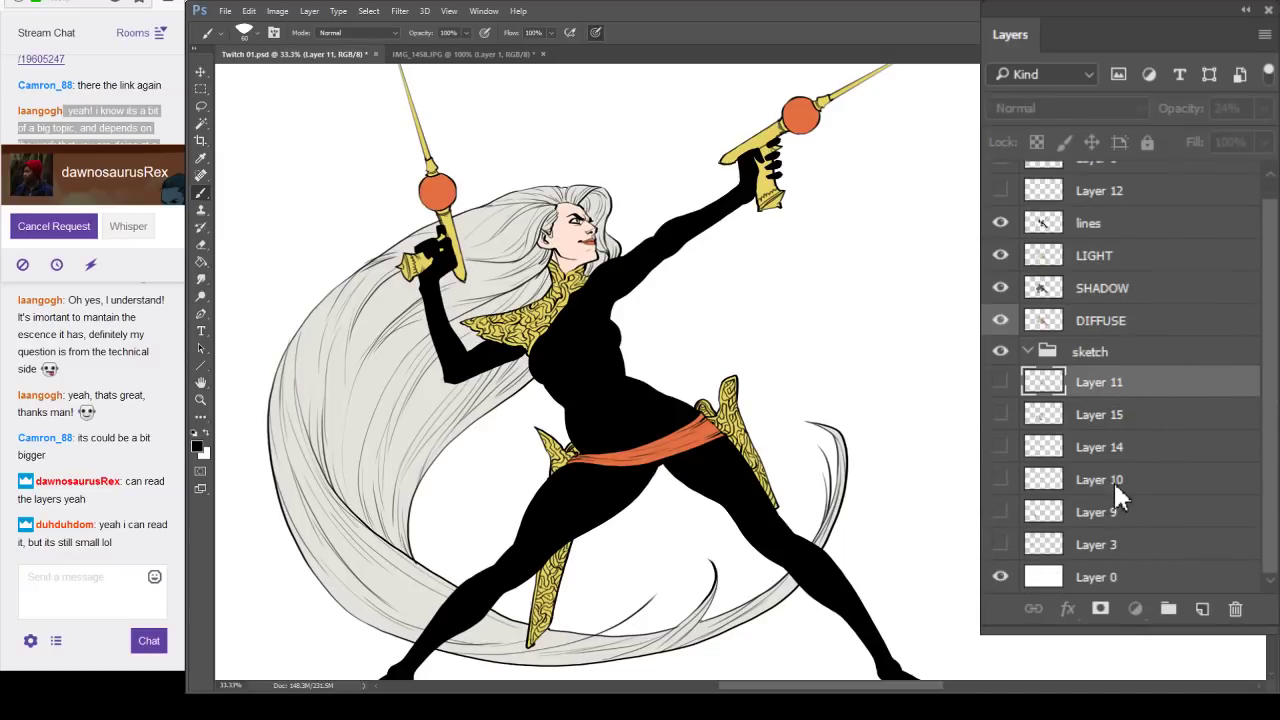
drag(1099, 385, 1089, 357)
click(1028, 352)
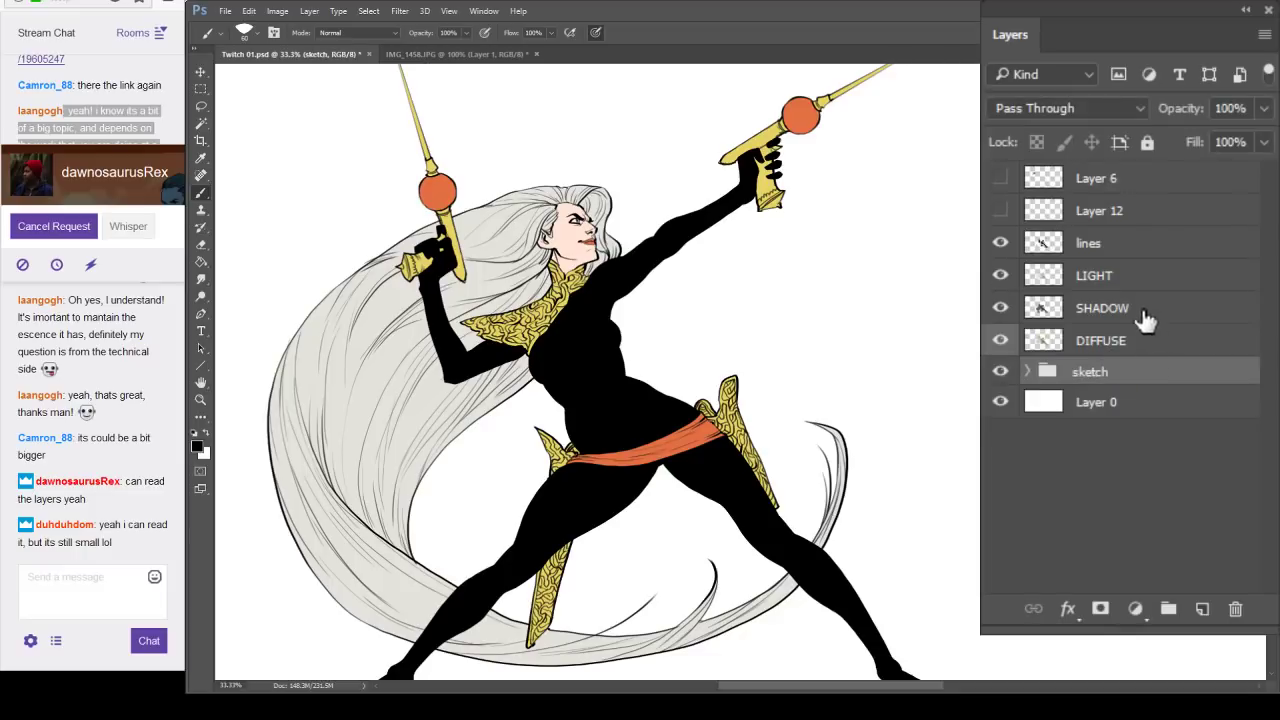
Show Layer 12 and check the whole canvas for its content.
click(1000, 210)
key(ctrl+minus)
key(ctrl+minus)
click(1000, 210)
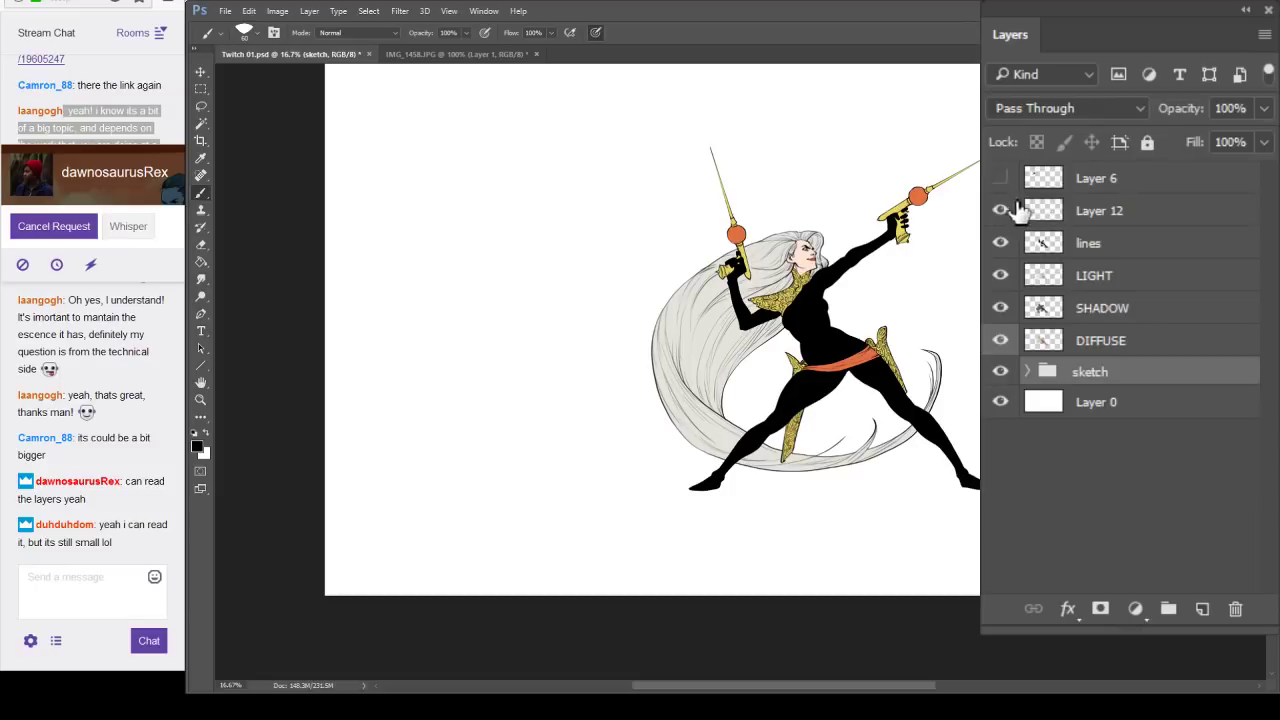
Show Layer 6 with the small standing figure and Laser Pirates title, and rename it paper doll.
click(1000, 178)
click(1100, 180)
double_click(1104, 180)
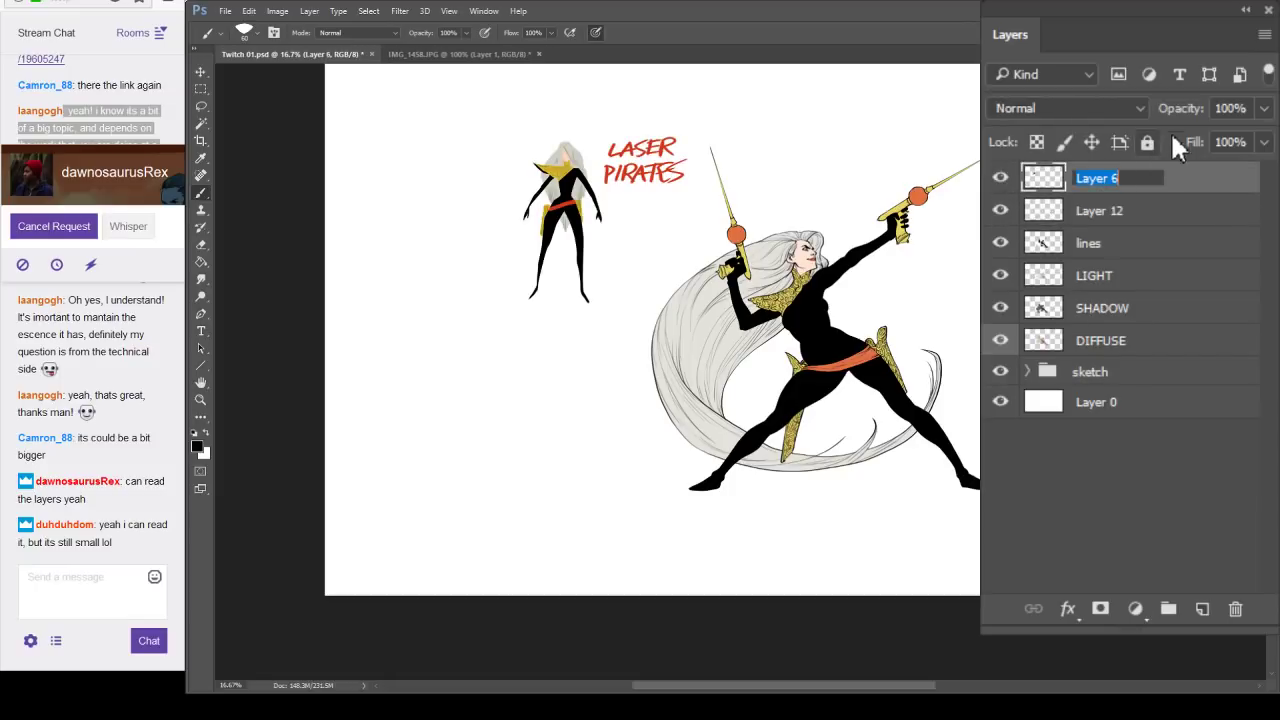
text(paper dop)
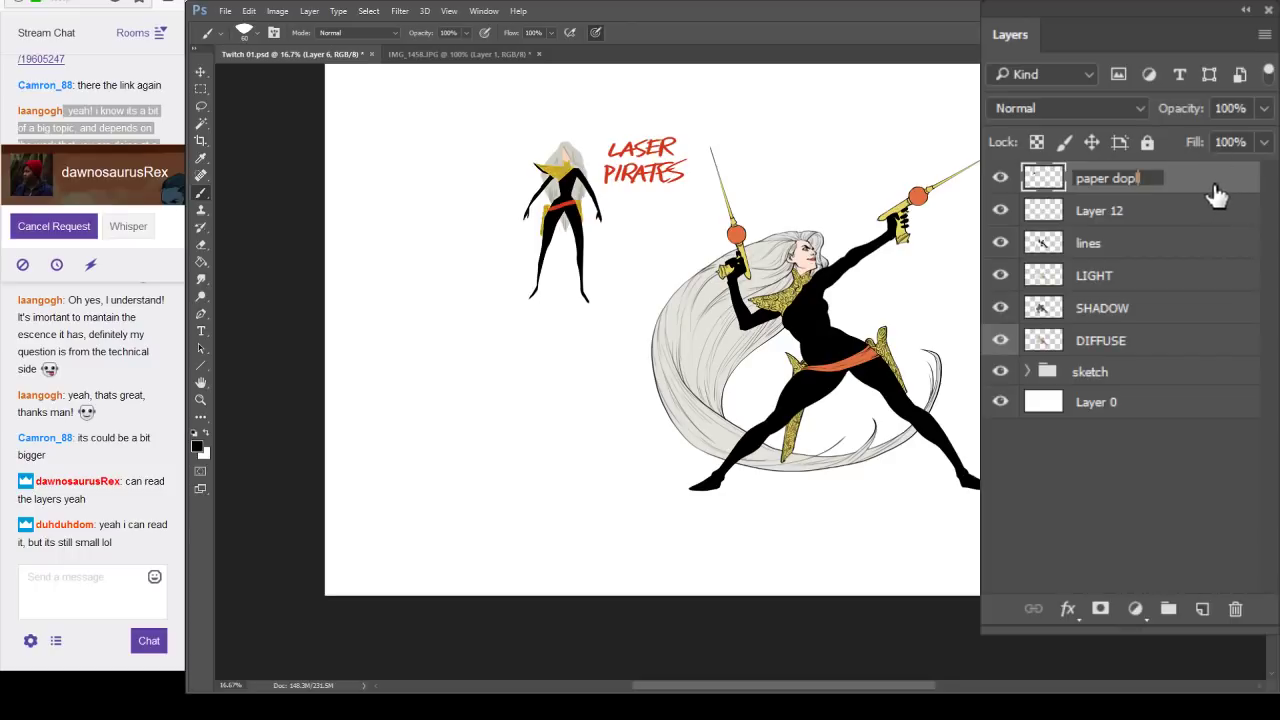
key(BackSpace)
text(l)
key(Return)
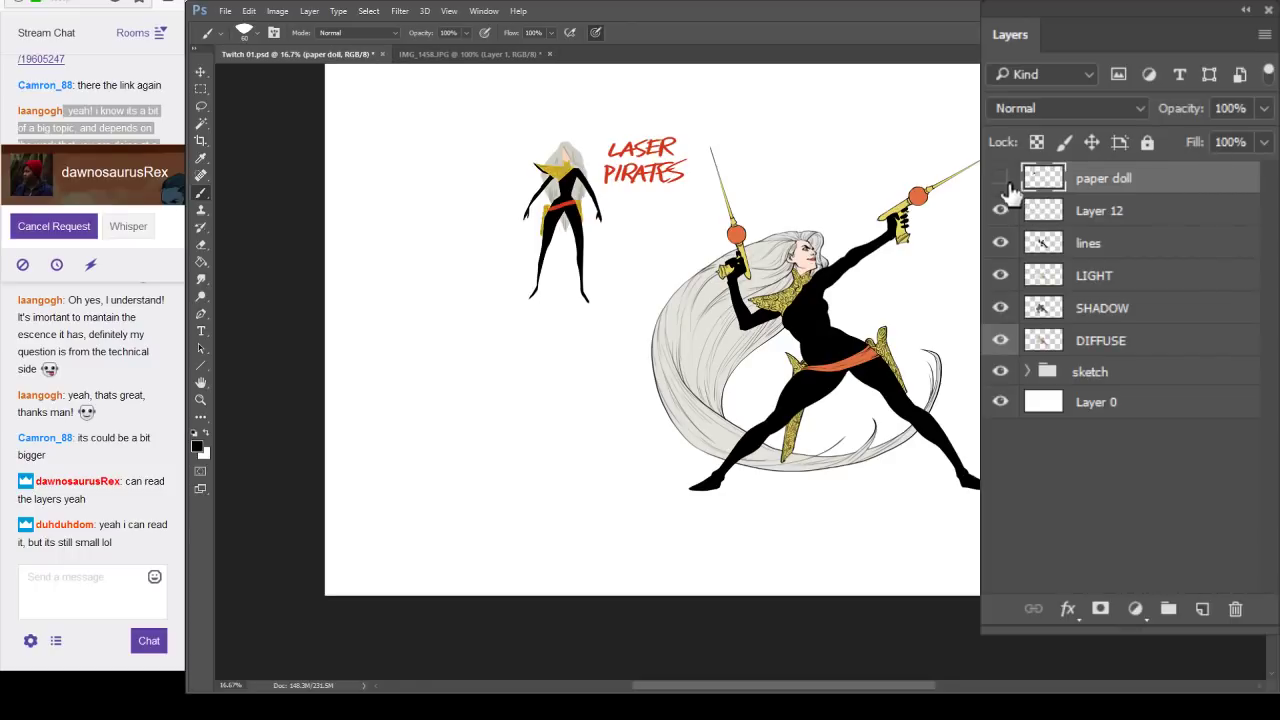
Hide the paper doll layer and delete Layer 12.
click(1003, 180)
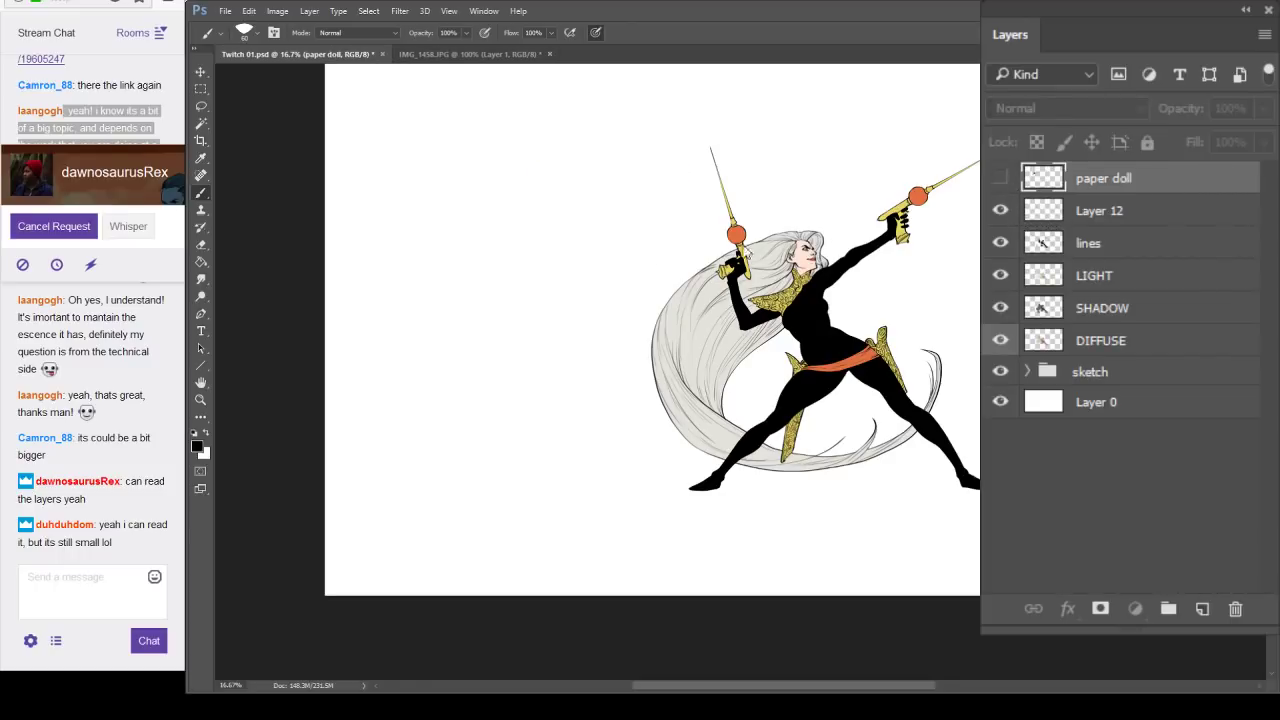
drag(1130, 212, 1233, 605)
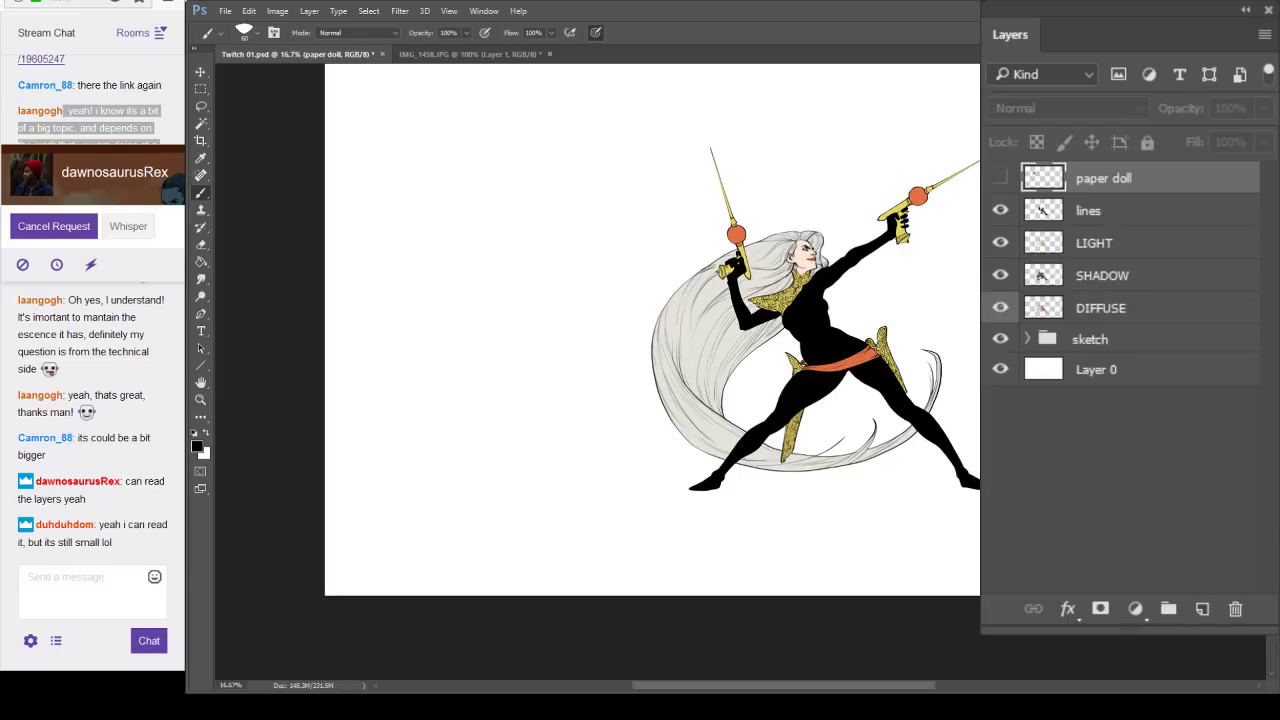
Give the LIGHT layer a yellow colour label and the SHADOW layer a violet one.
scroll(884, 350, up, 2)
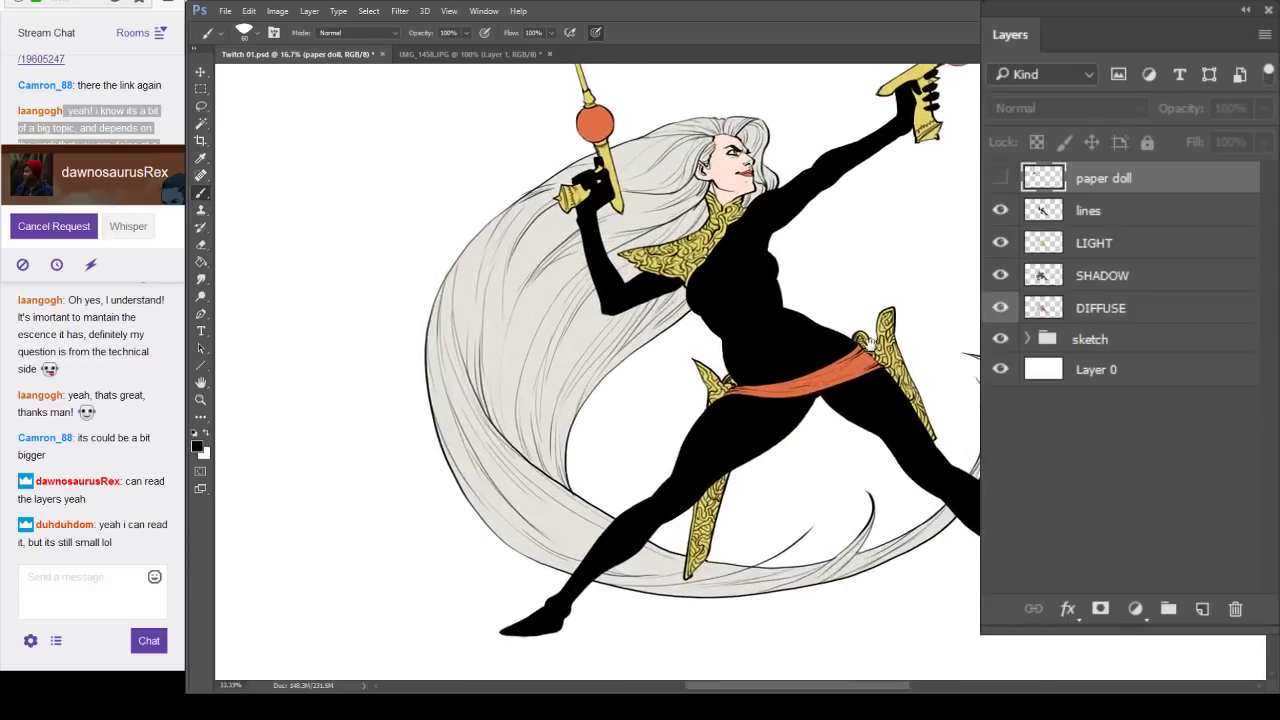
drag(940, 302, 787, 368)
click(1148, 212)
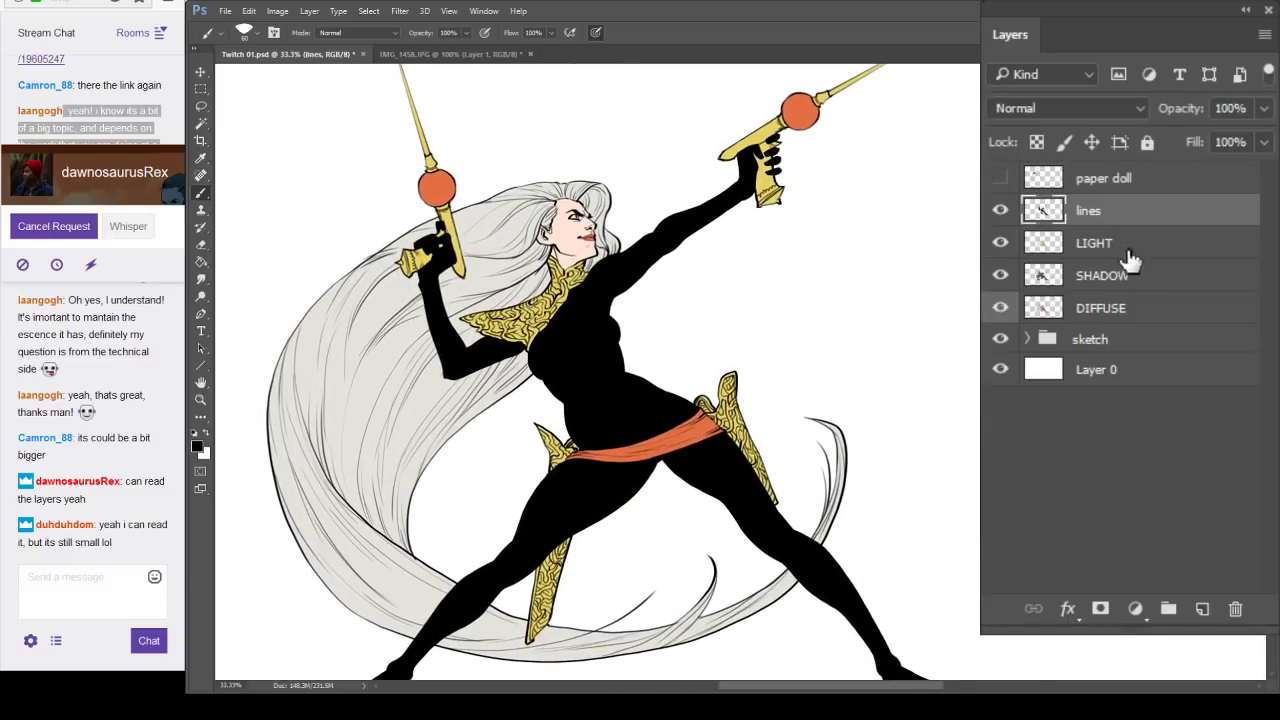
click(1138, 244)
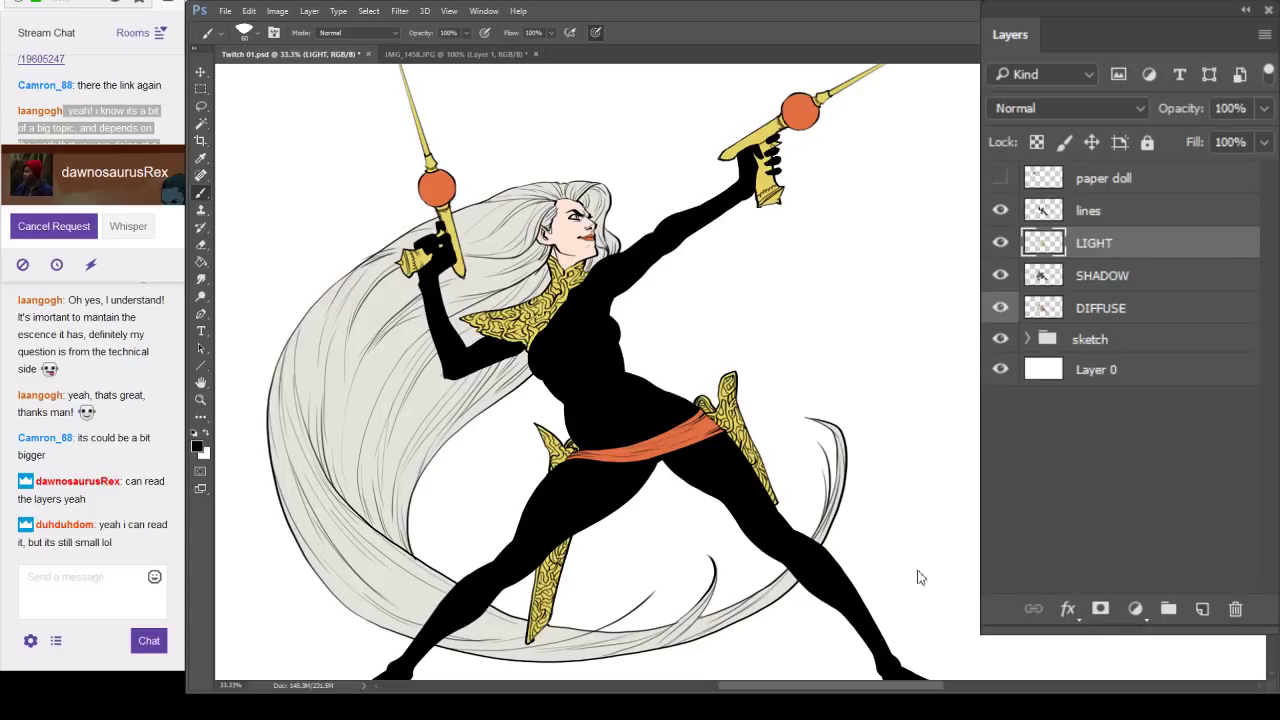
click(1133, 287)
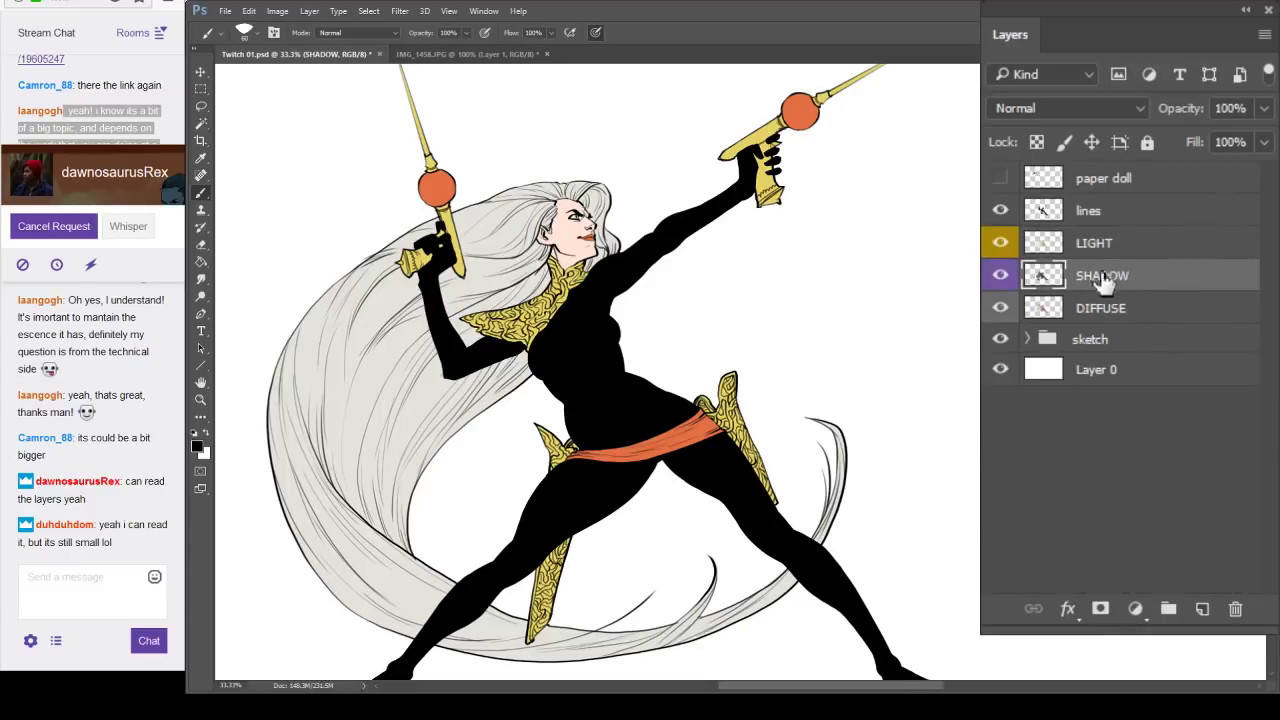
Hide the LIGHT and SHADOW layers and select the DIFFUSE layer.
click(1146, 250)
click(1000, 243)
click(1000, 275)
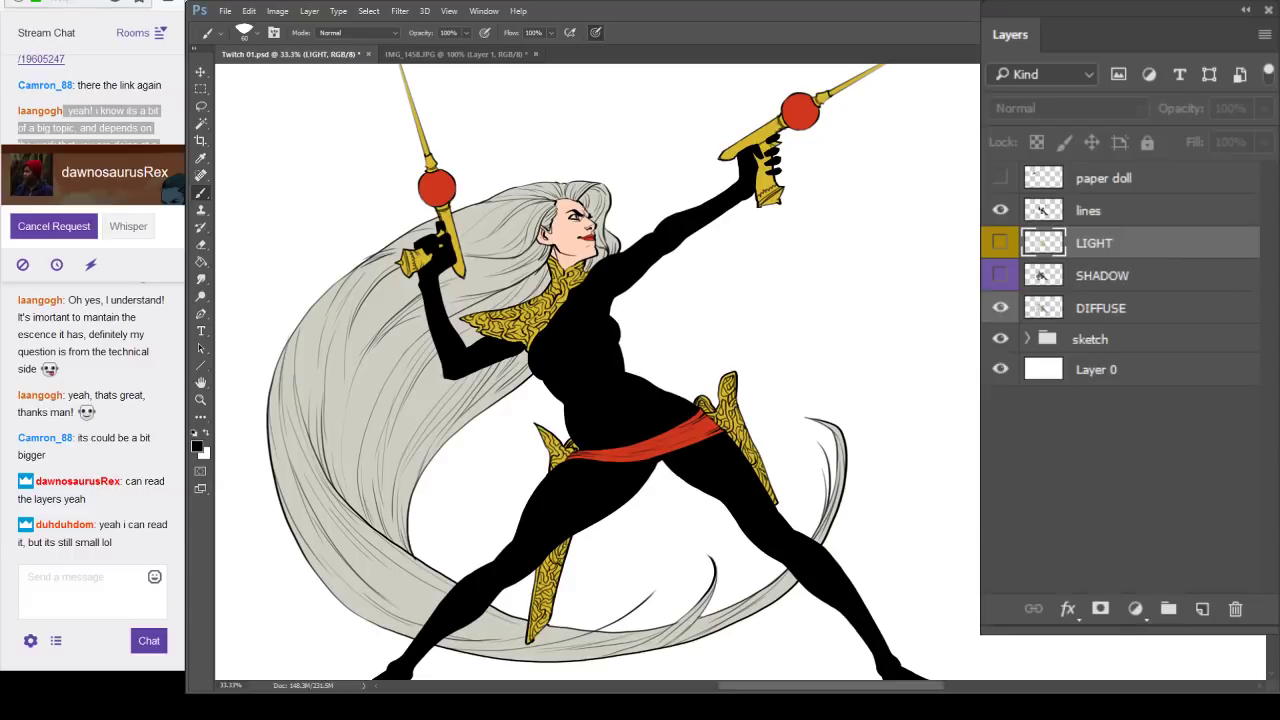
key(alt+Tab)
click(118, 574)
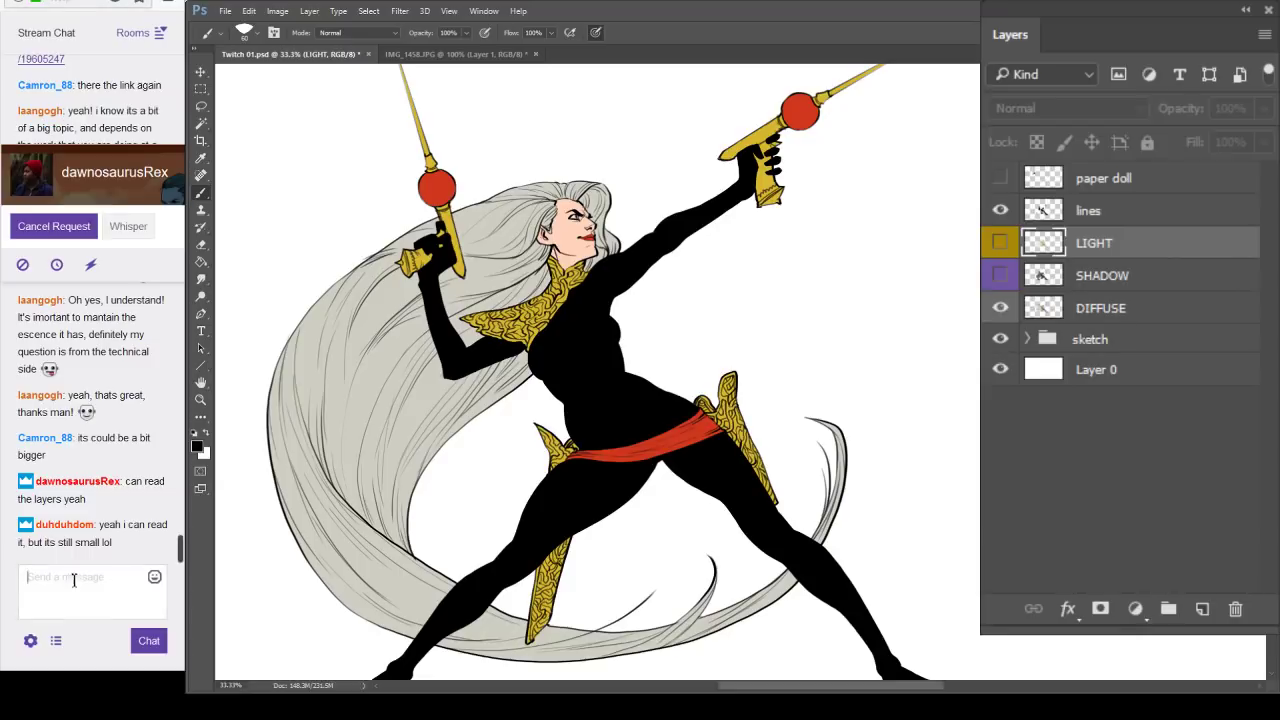
click(1132, 246)
click(1131, 307)
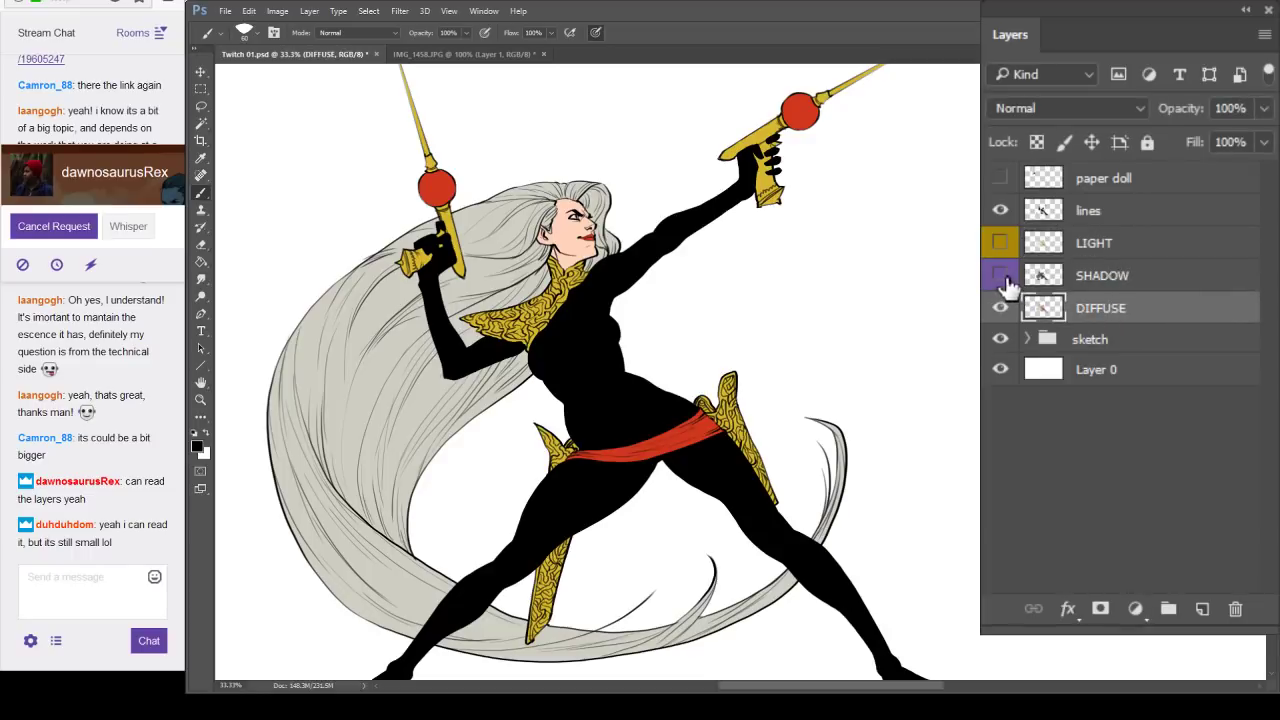
Show the SHADOW layer briefly to compare its dark cool colours with the DIFFUSE flats, and hide it again.
click(1001, 276)
click(1132, 284)
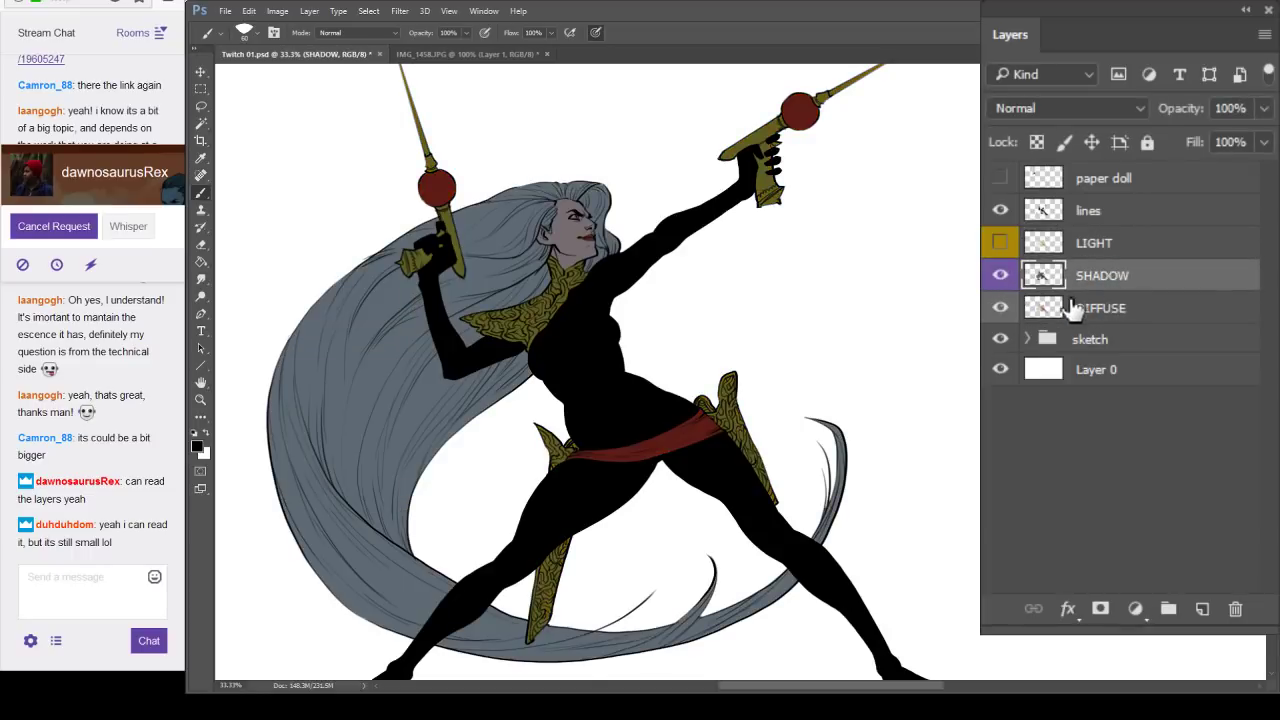
click(1000, 275)
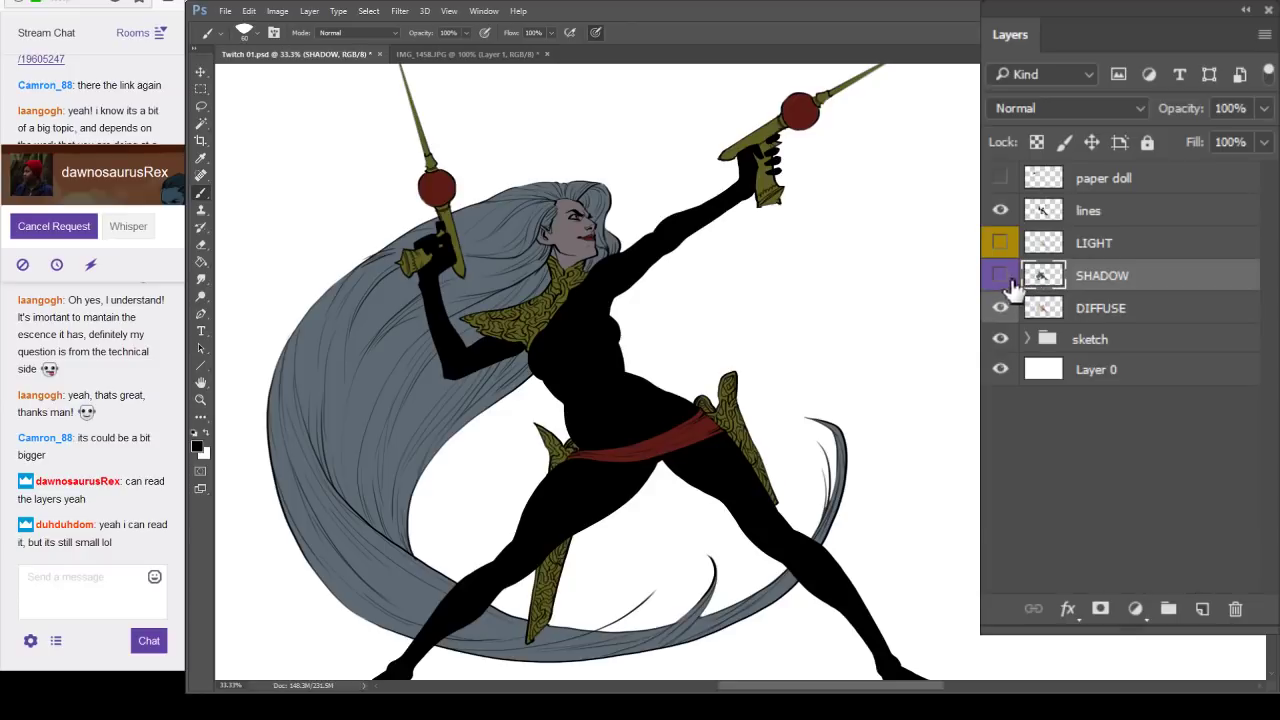
Try out a darker, bluer version of the flats on a duplicate of the DIFFUSE layer, and delete the duplicate.
click(1100, 312)
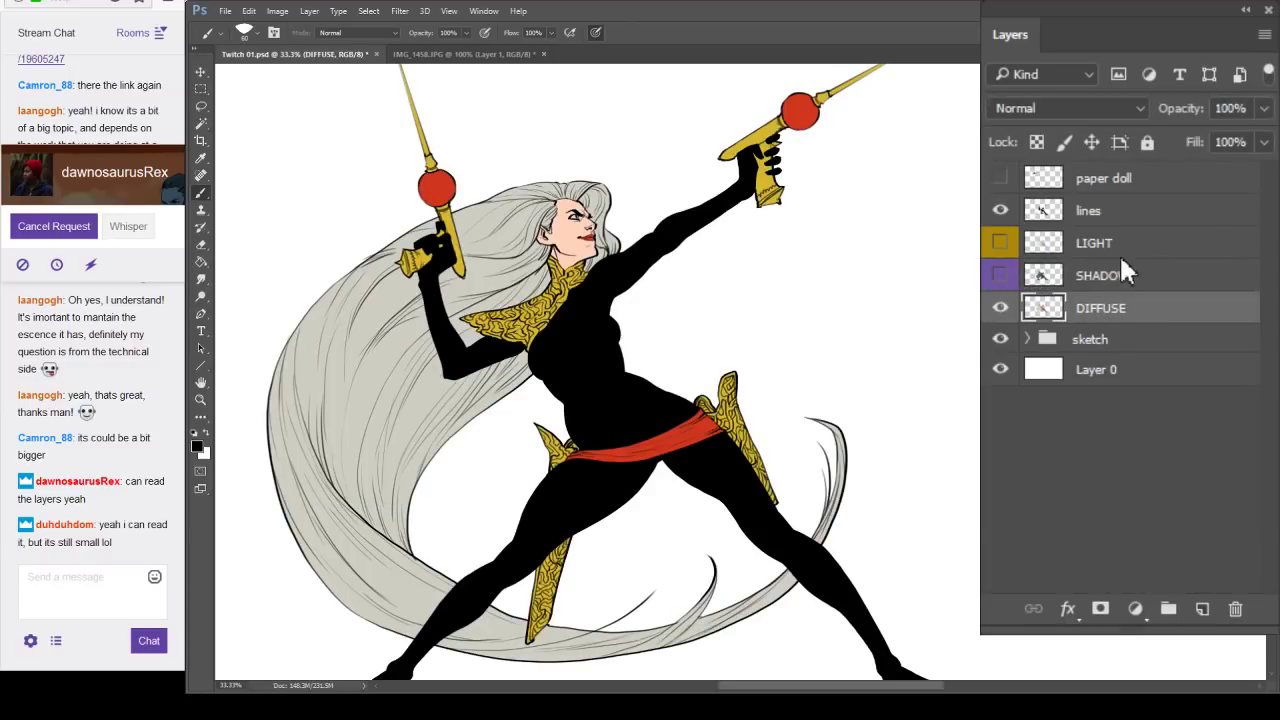
key(ctrl+j)
key(i)
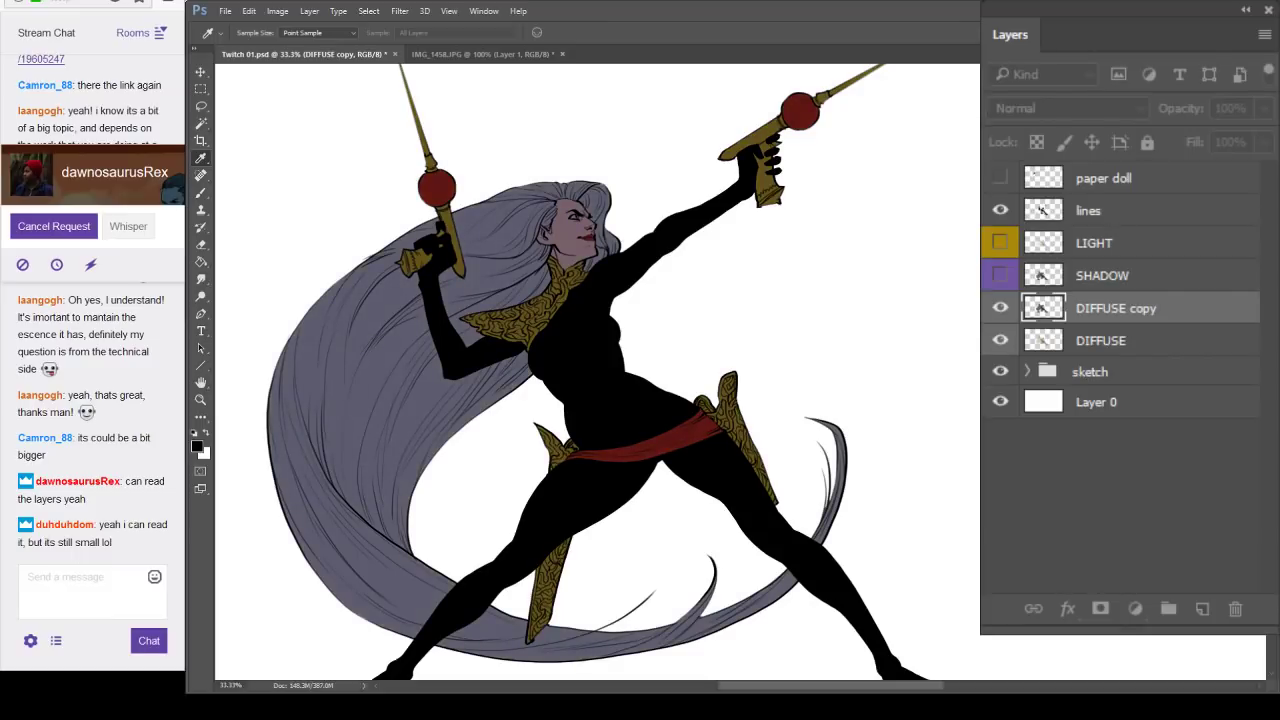
key(b)
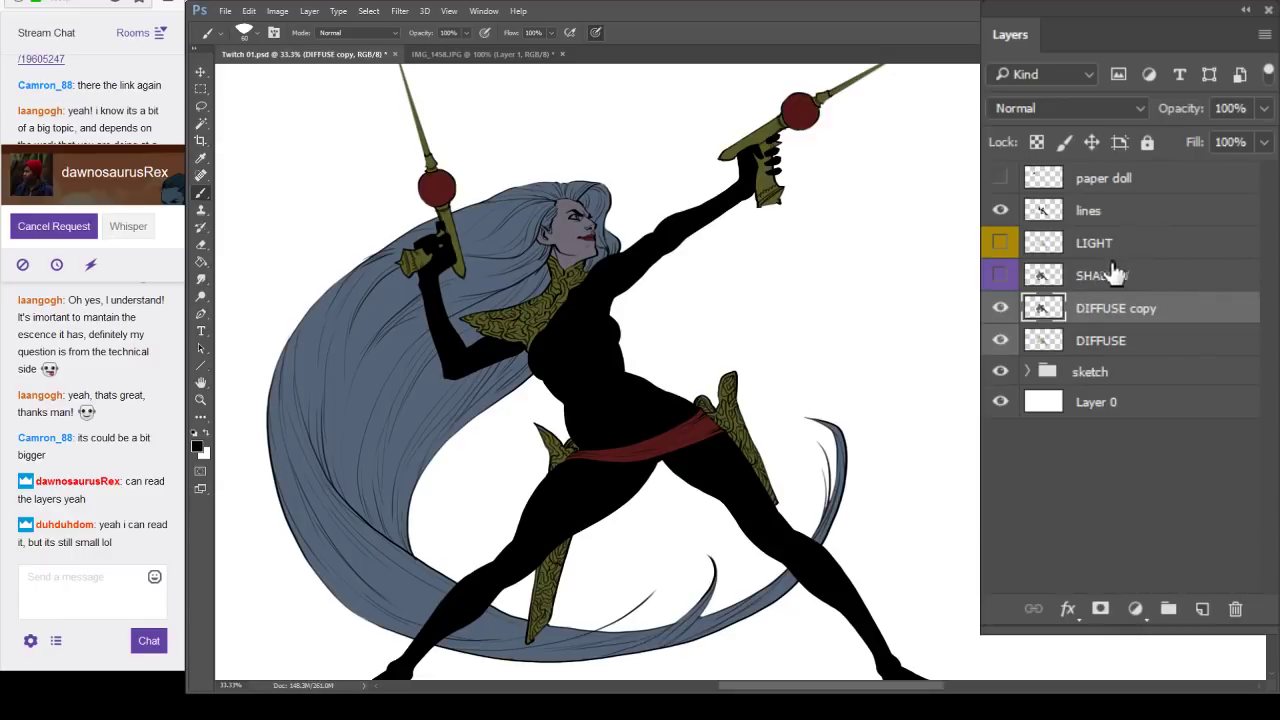
drag(1145, 310, 1235, 608)
Compare the SHADOW and LIGHT layers over the flats by toggling their visibility, ending with only LIGHT shown.
click(1008, 282)
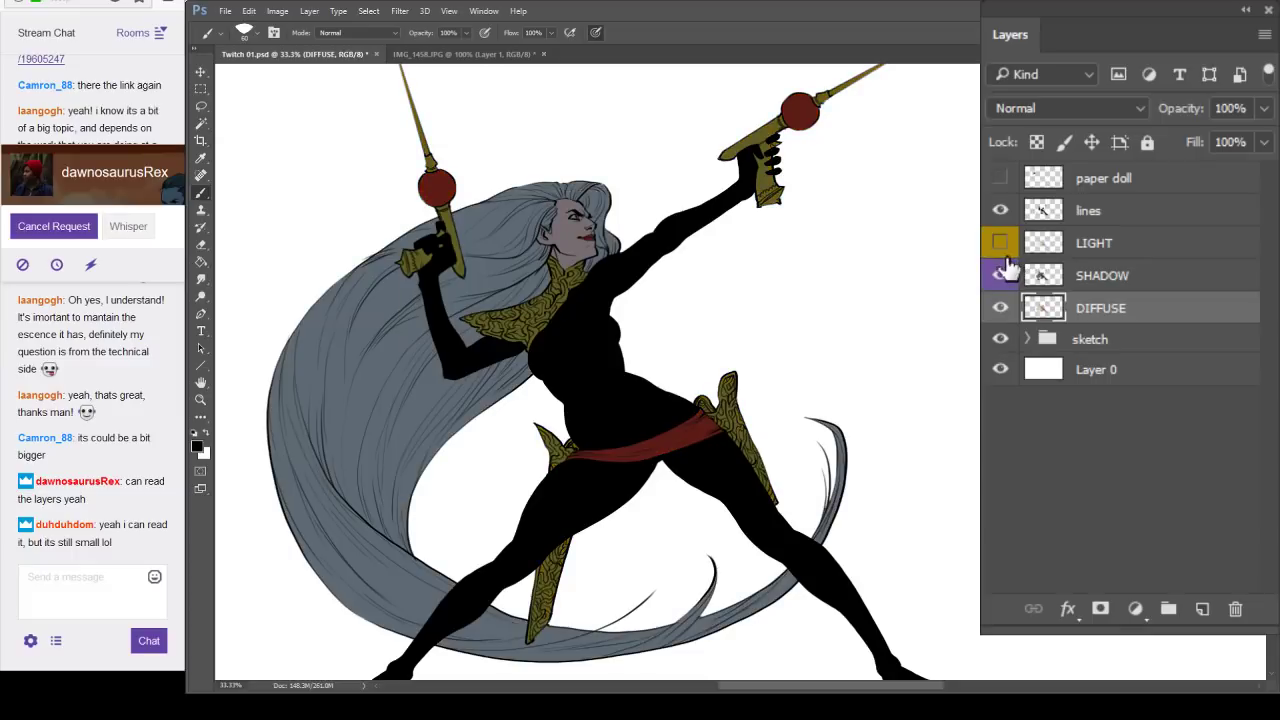
click(1000, 242)
click(1001, 275)
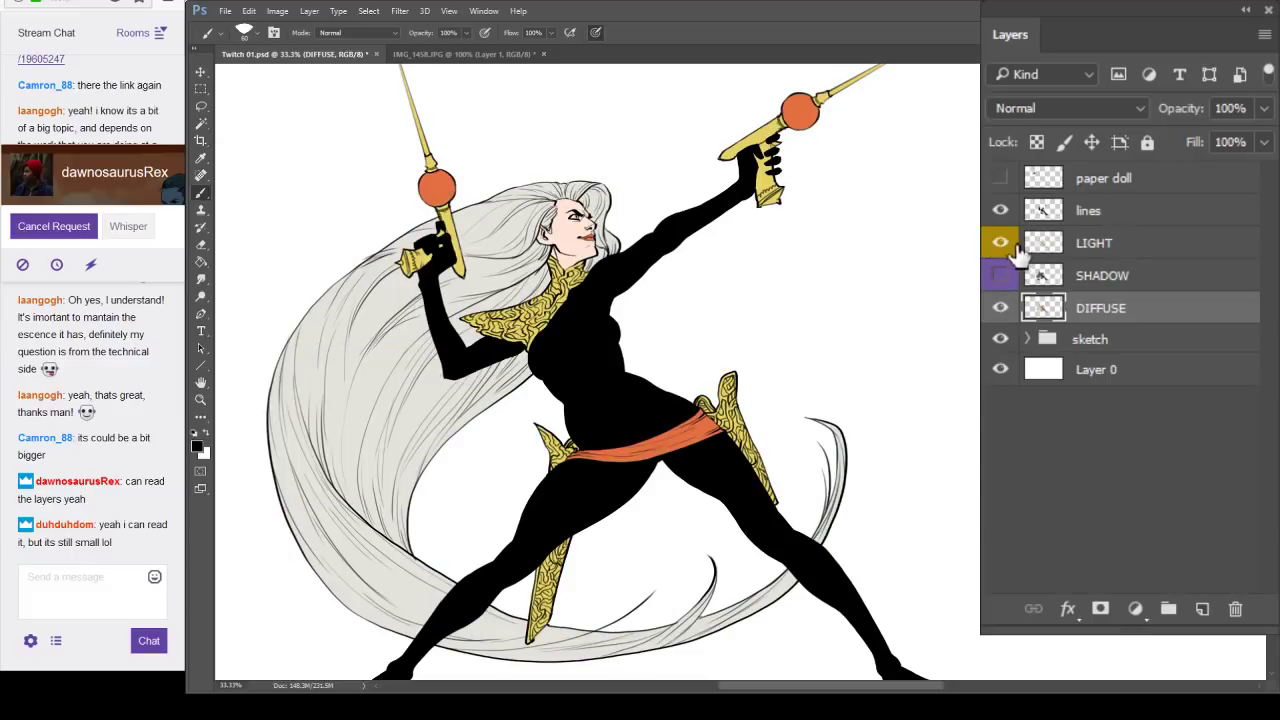
click(1000, 242)
click(1000, 242)
Shift the LIGHT layer's colours to slightly warmer tones with a colour adjustment.
key(i)
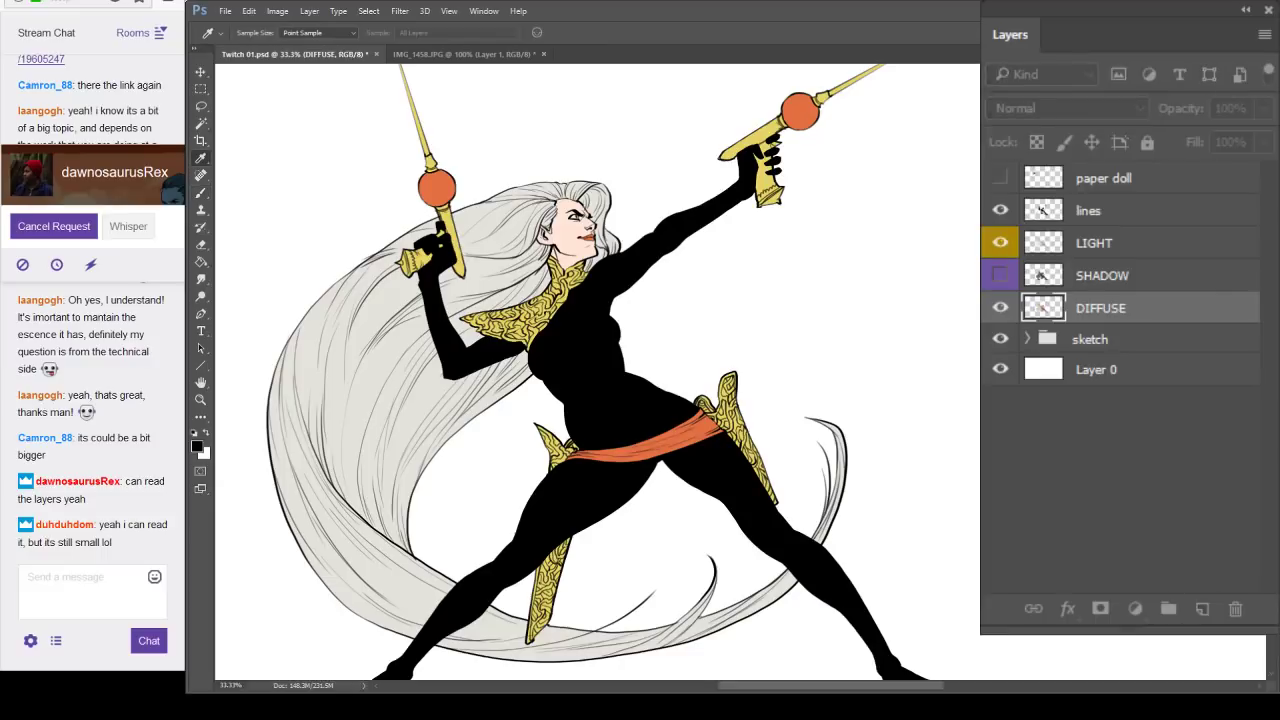
key(b)
click(1128, 250)
key(i)
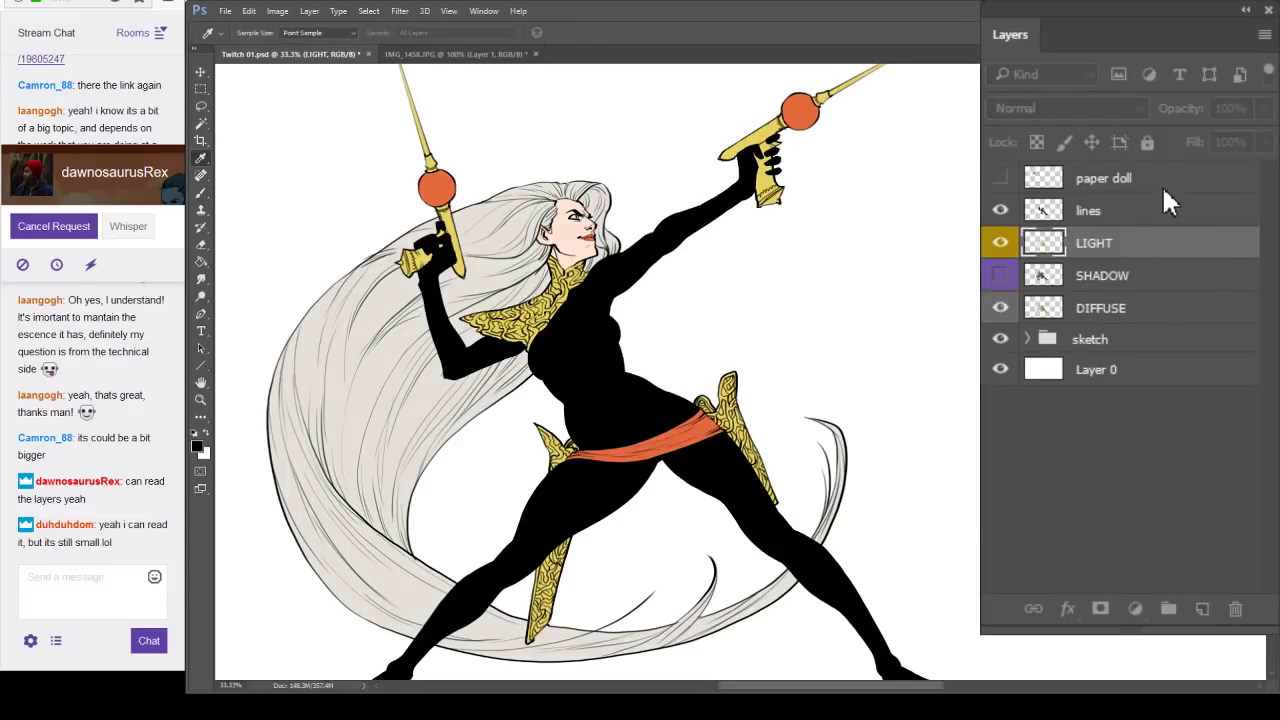
key(b)
Show the SHADOW layer beneath LIGHT and give the LIGHT layer an inverted, all-black layer mask.
click(1000, 275)
click(1000, 243)
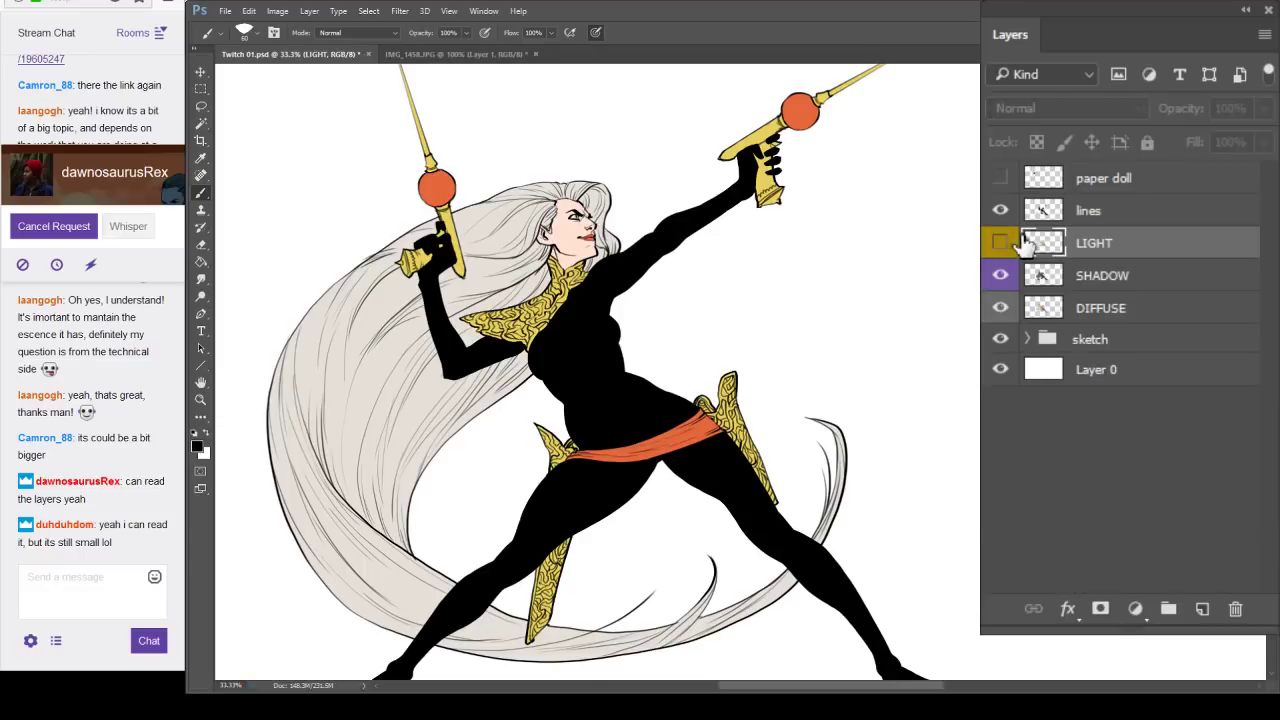
click(1000, 243)
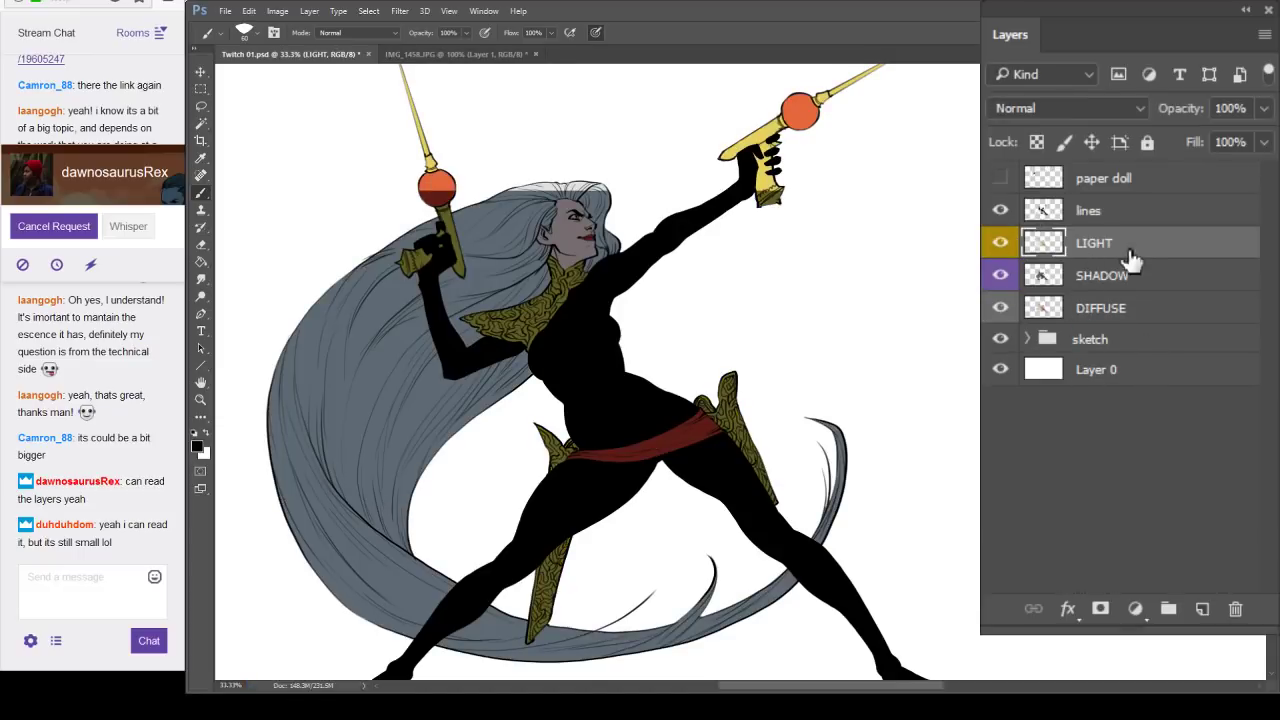
click(1100, 610)
key(x)
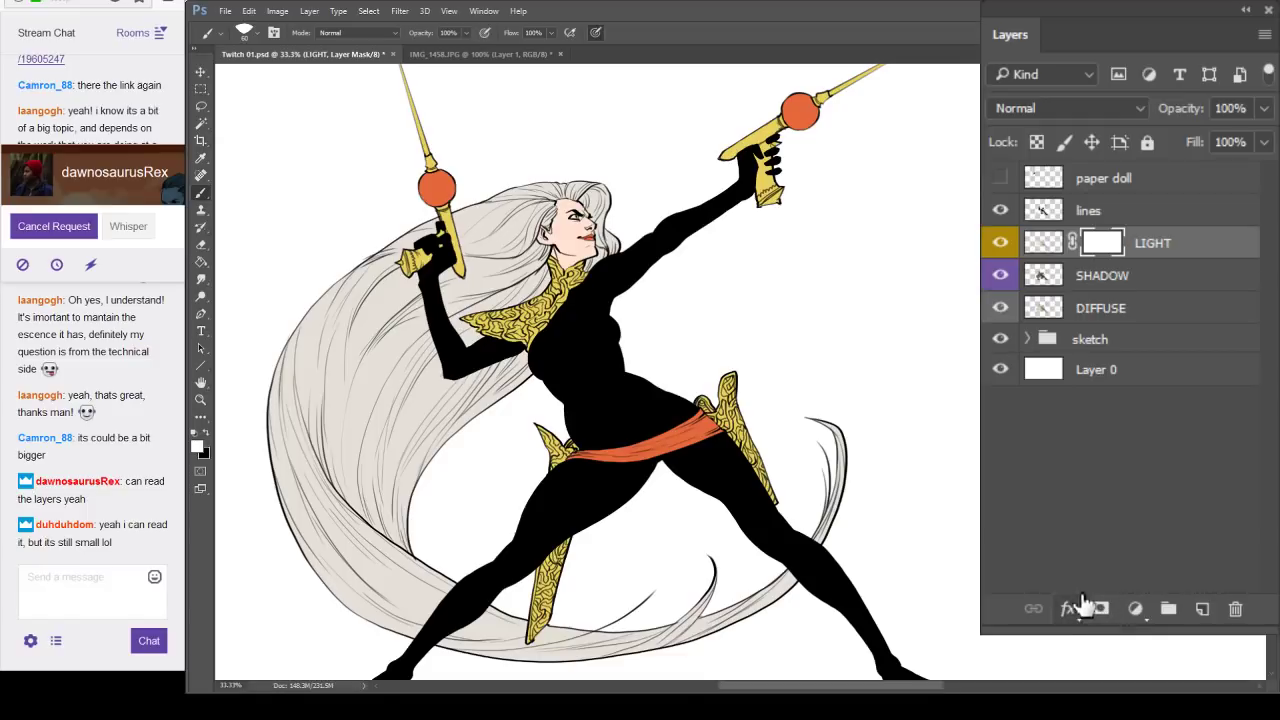
key(ctrl+i)
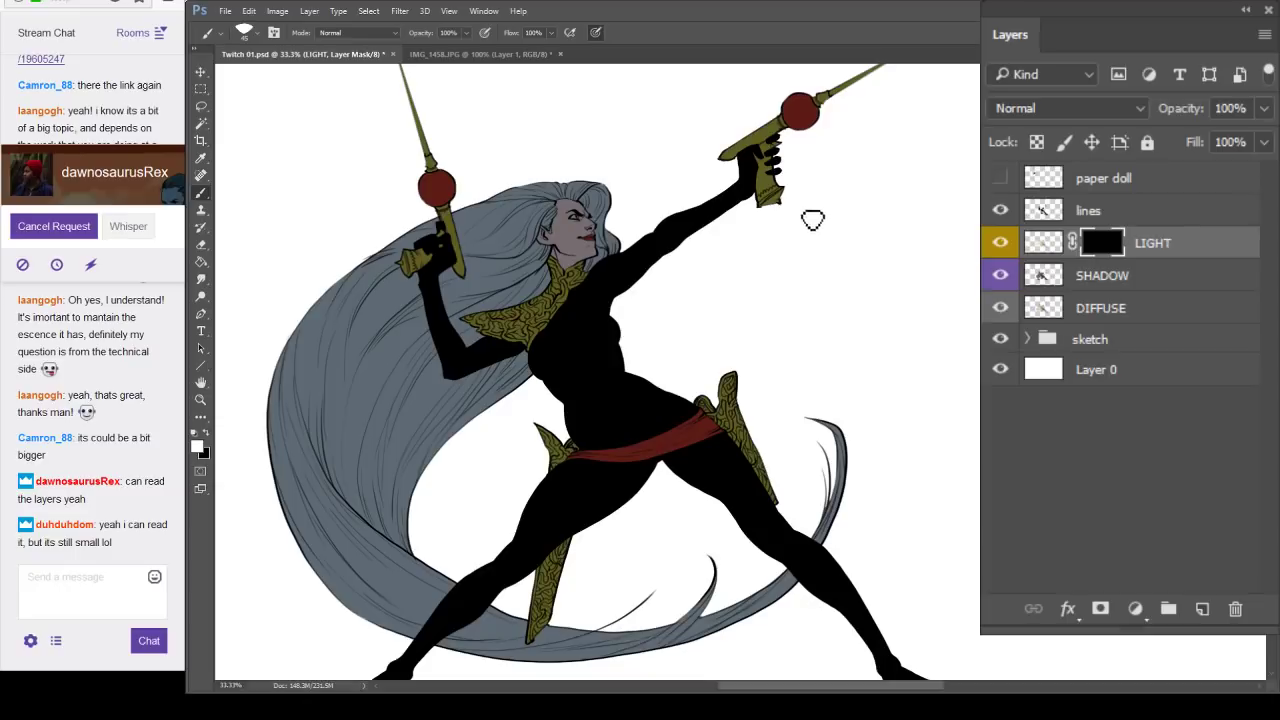
Save the Twitch 01.psd document.
key(space)
drag(920, 337, 871, 400)
drag(958, 353, 960, 330)
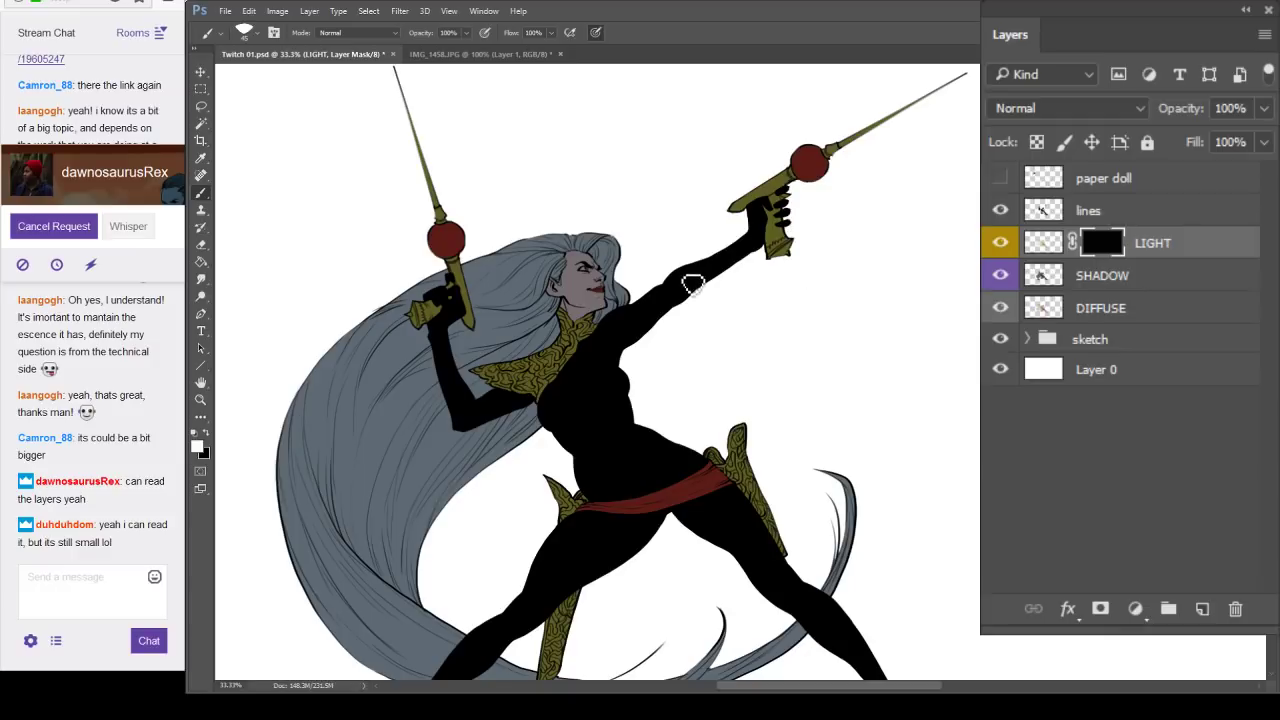
drag(785, 444, 765, 328)
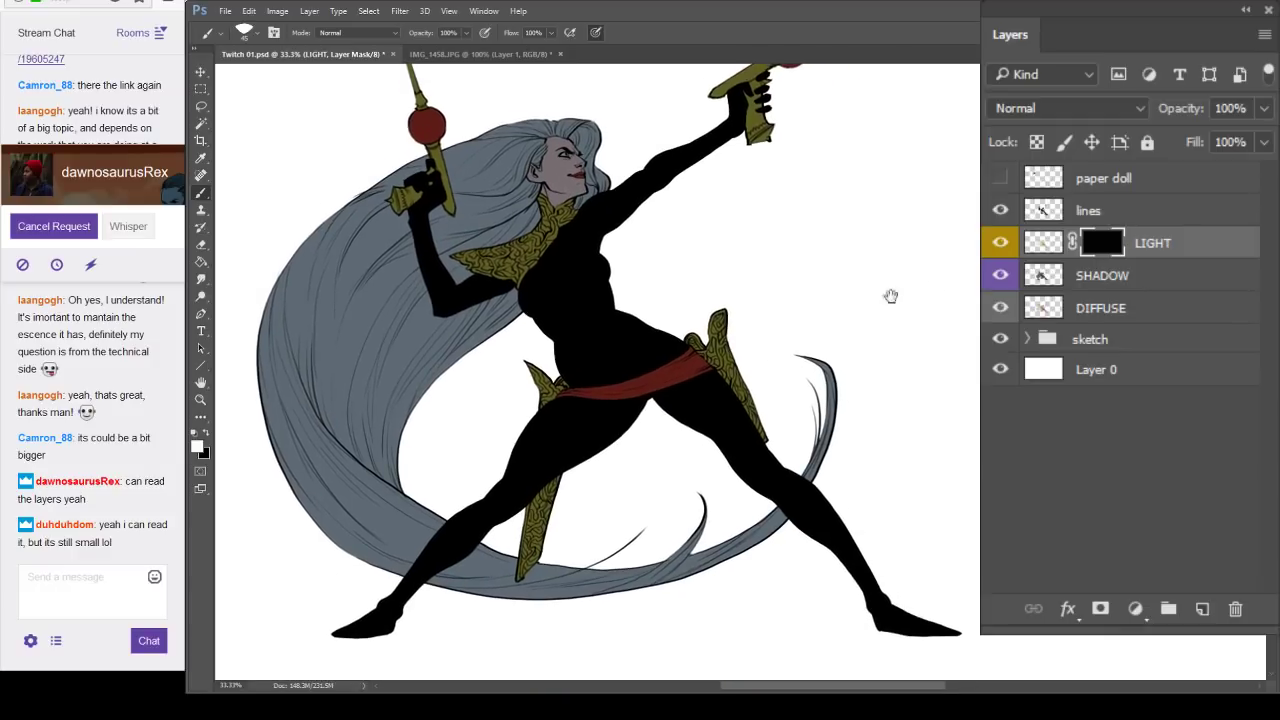
drag(929, 297, 918, 331)
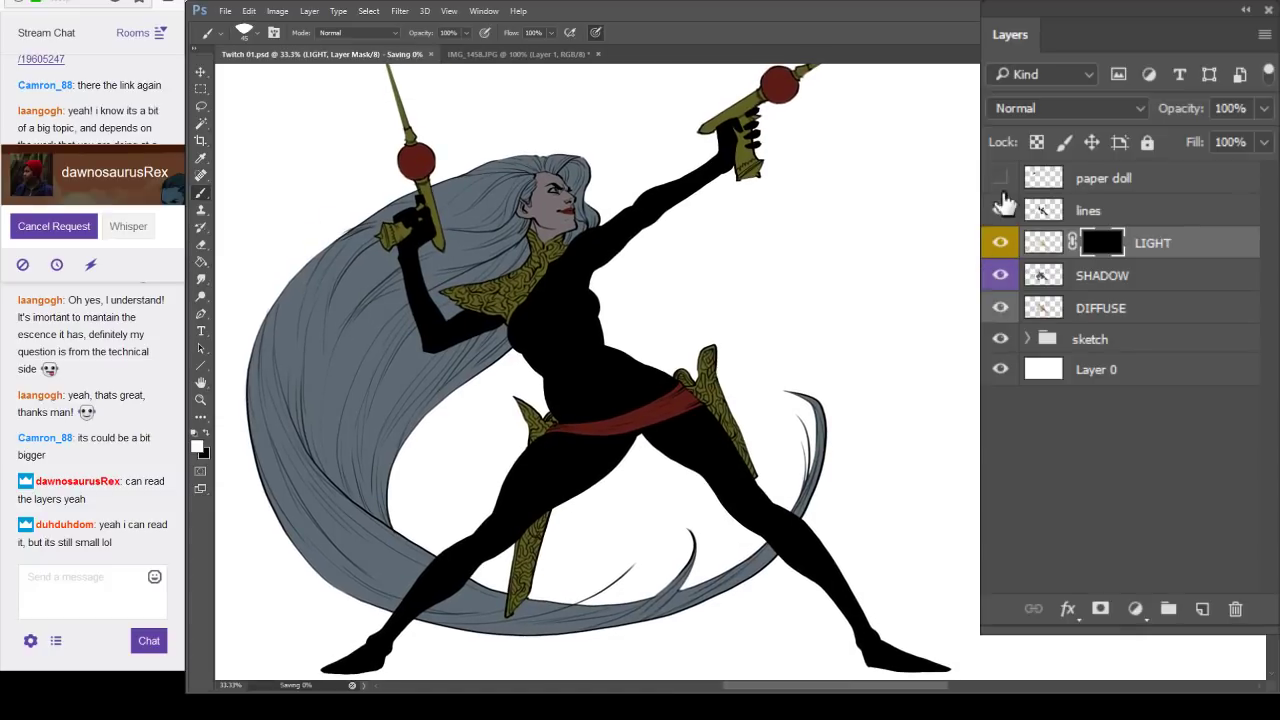
ctrl+alt+click(945, 338)
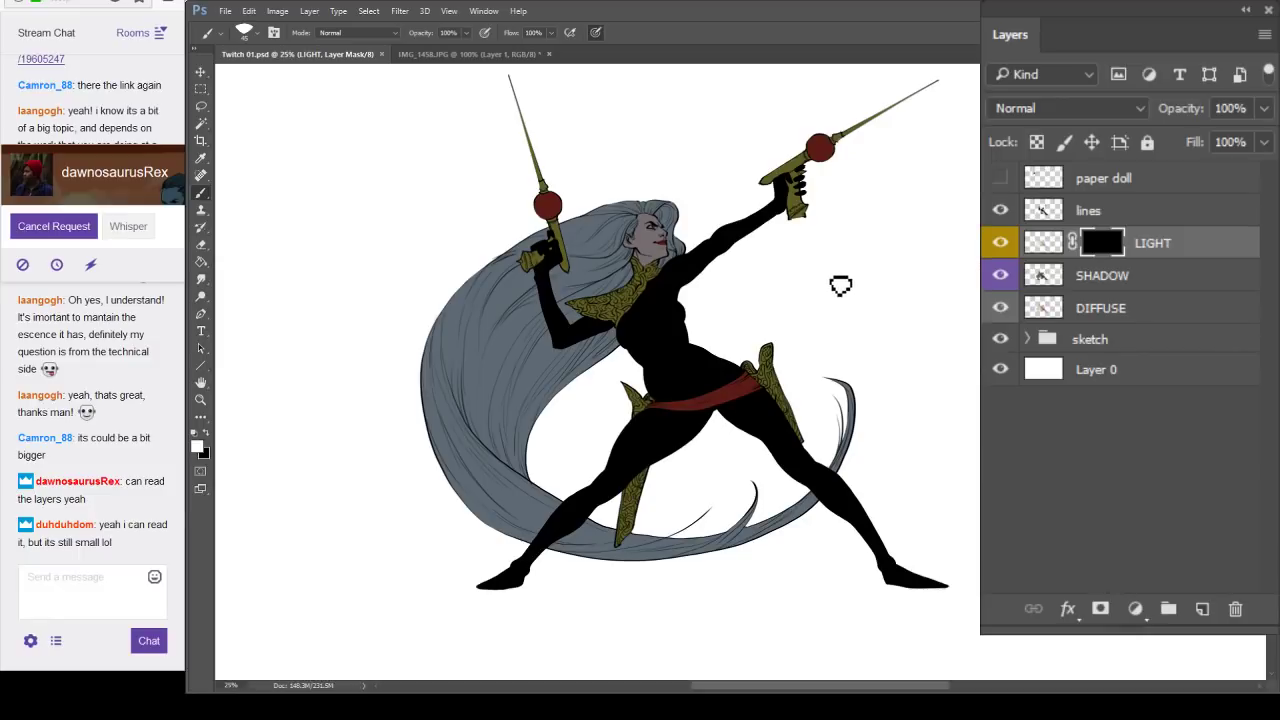
Fill the background Layer 0 with a medium grey using the Paint Bucket.
click(1146, 380)
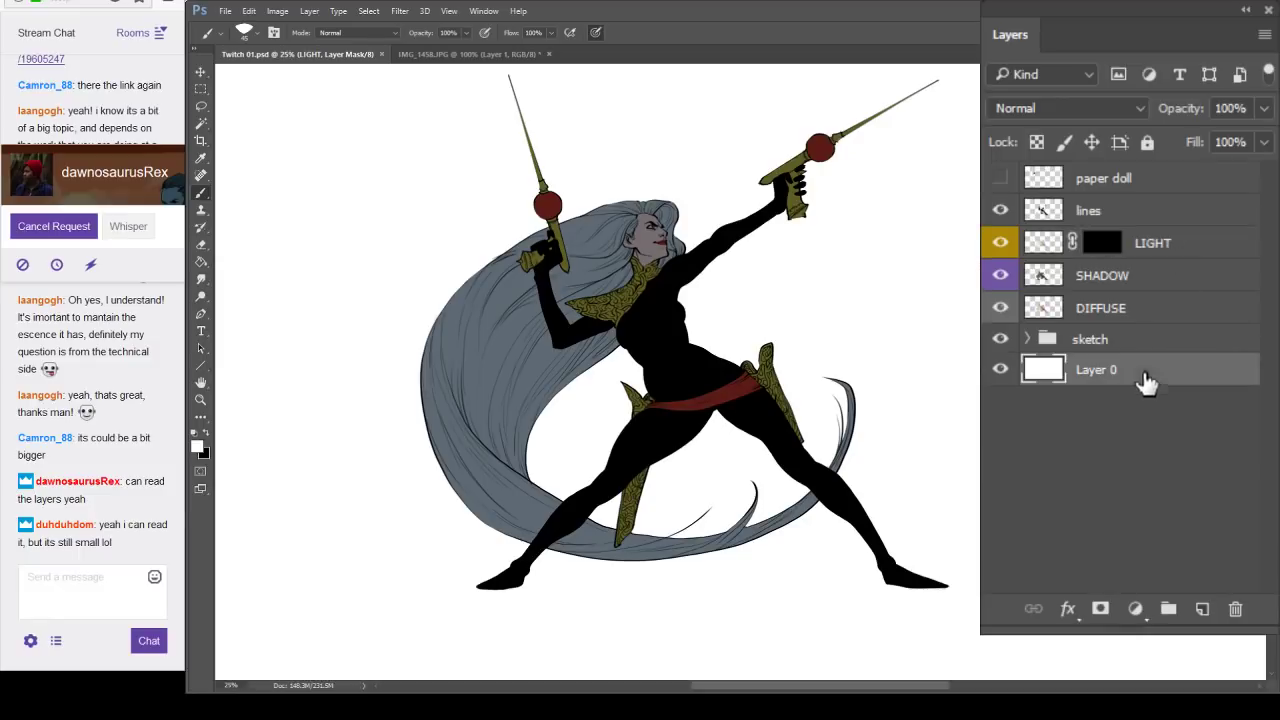
click(200, 262)
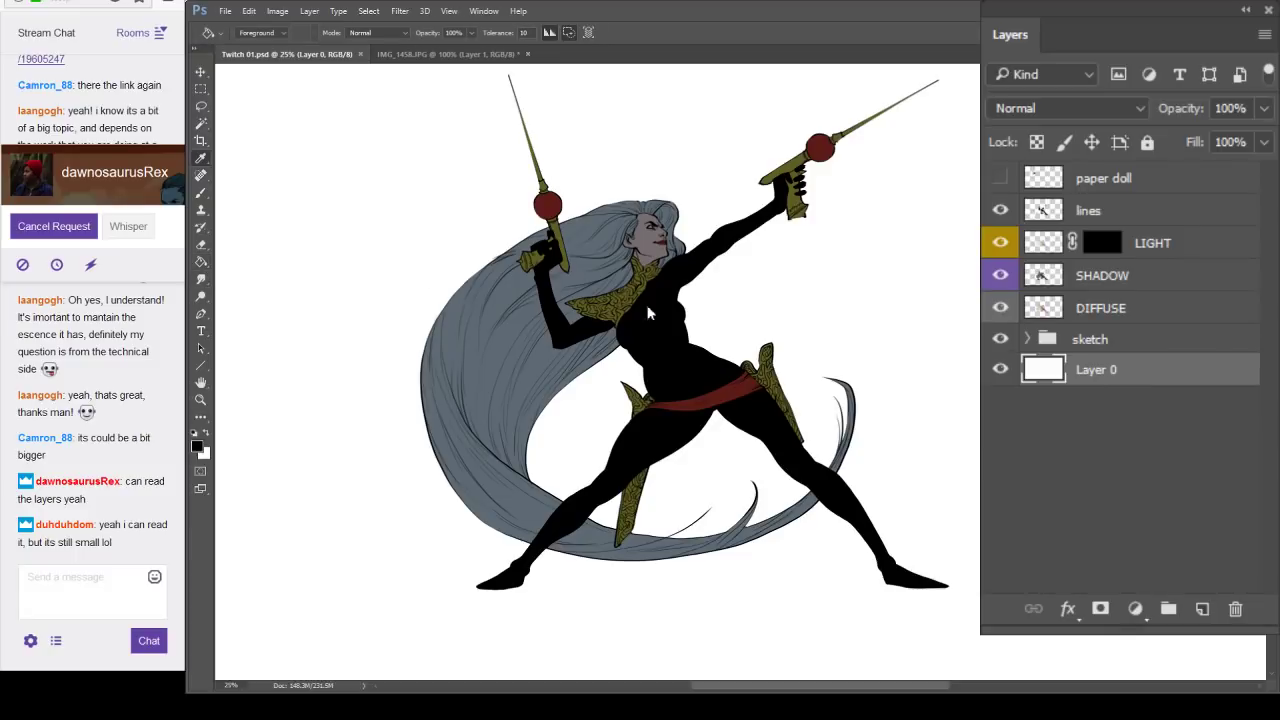
key(i)
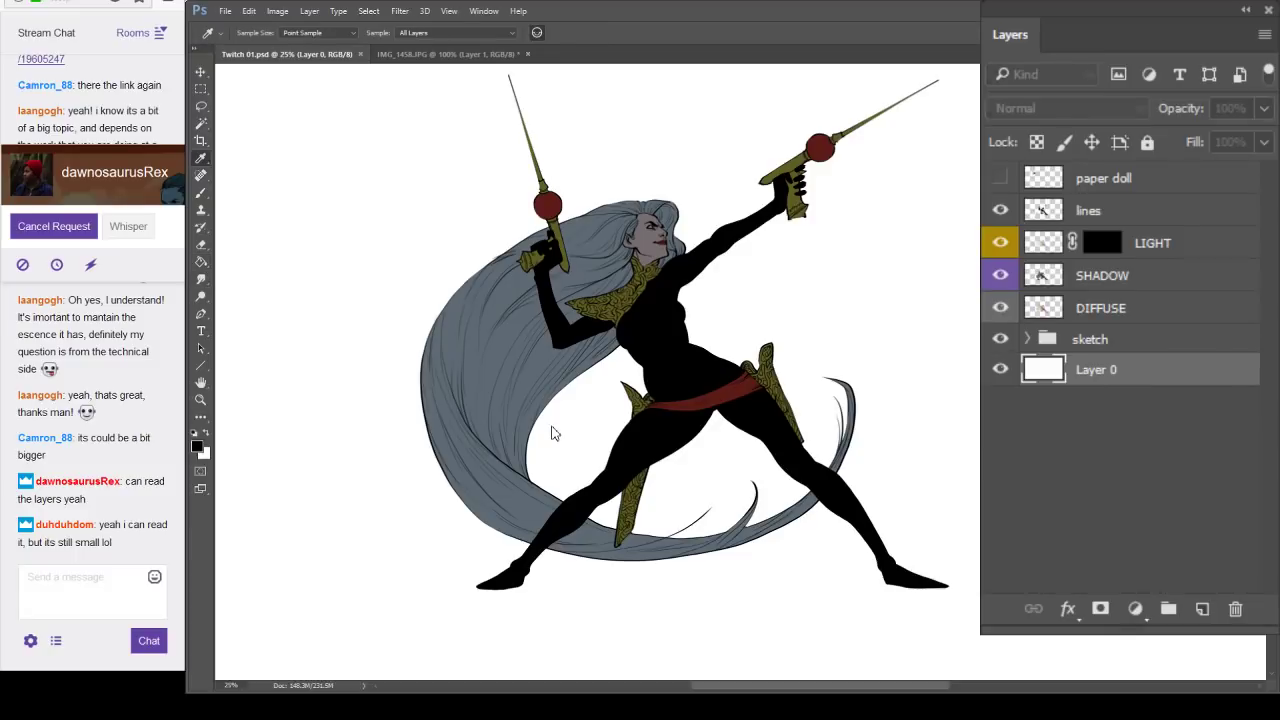
key(g)
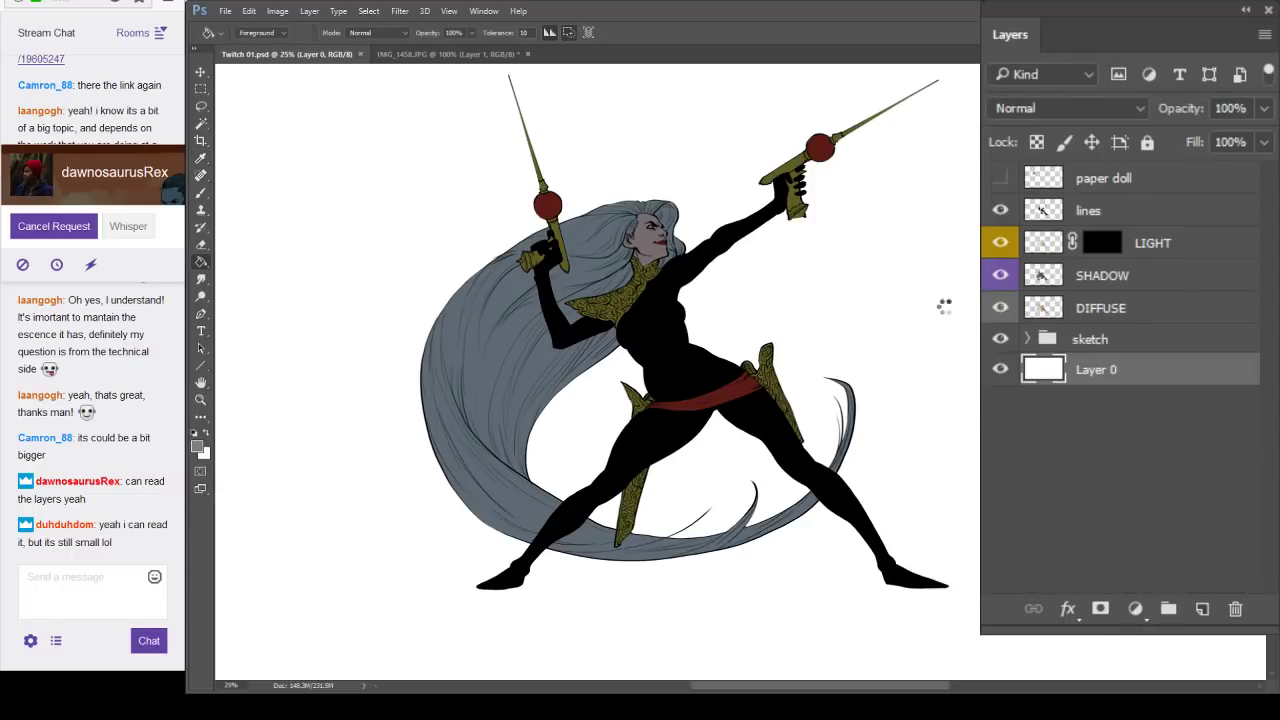
click(946, 309)
key(b)
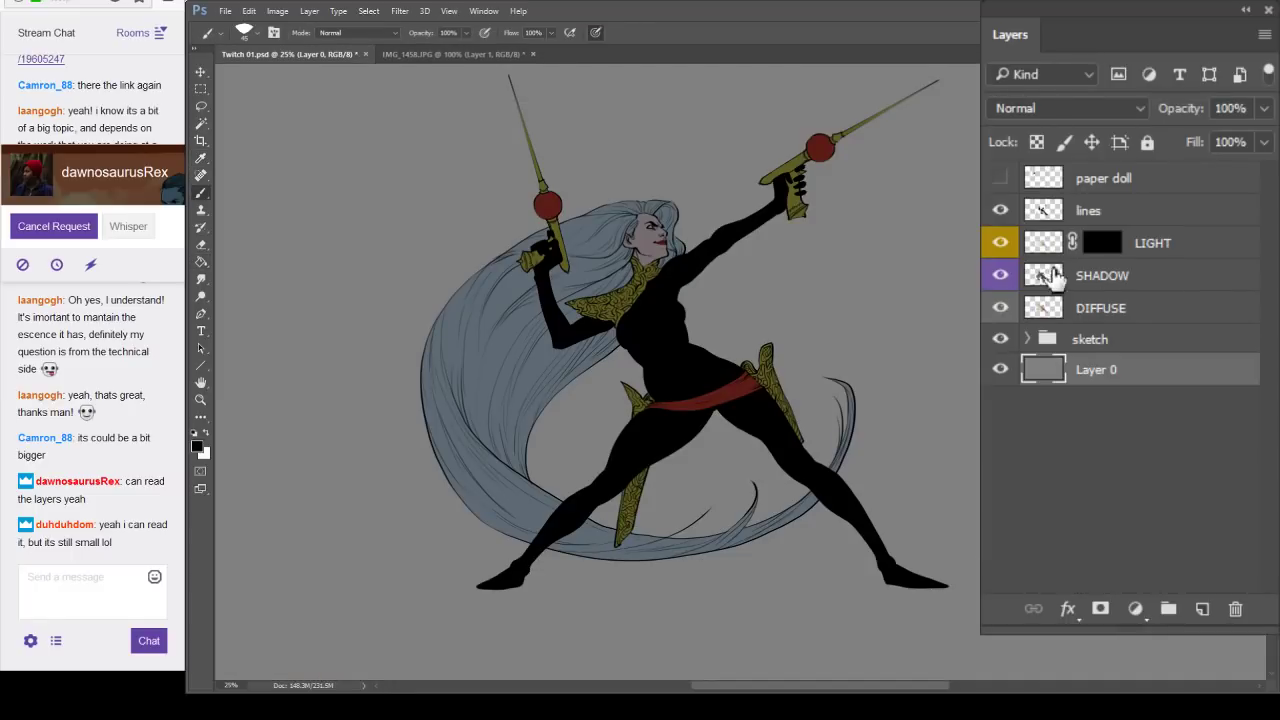
Compare the SHADOW colours with the DIFFUSE flats against the grey background by toggling the SHADOW layer's visibility.
click(1000, 275)
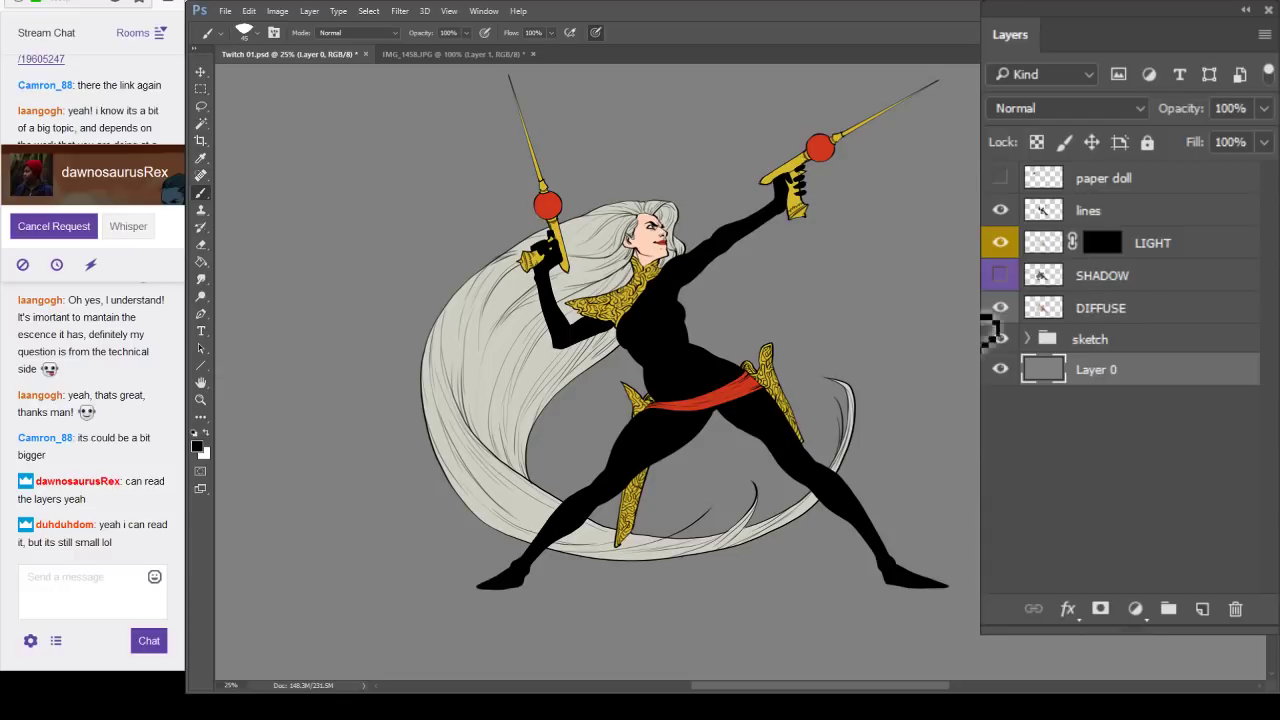
drag(846, 340, 842, 378)
click(1000, 275)
Shift the SHADOW layer's colours darker and bluer with colour adjustments, and check them with the lines layer briefly hidden.
click(1104, 282)
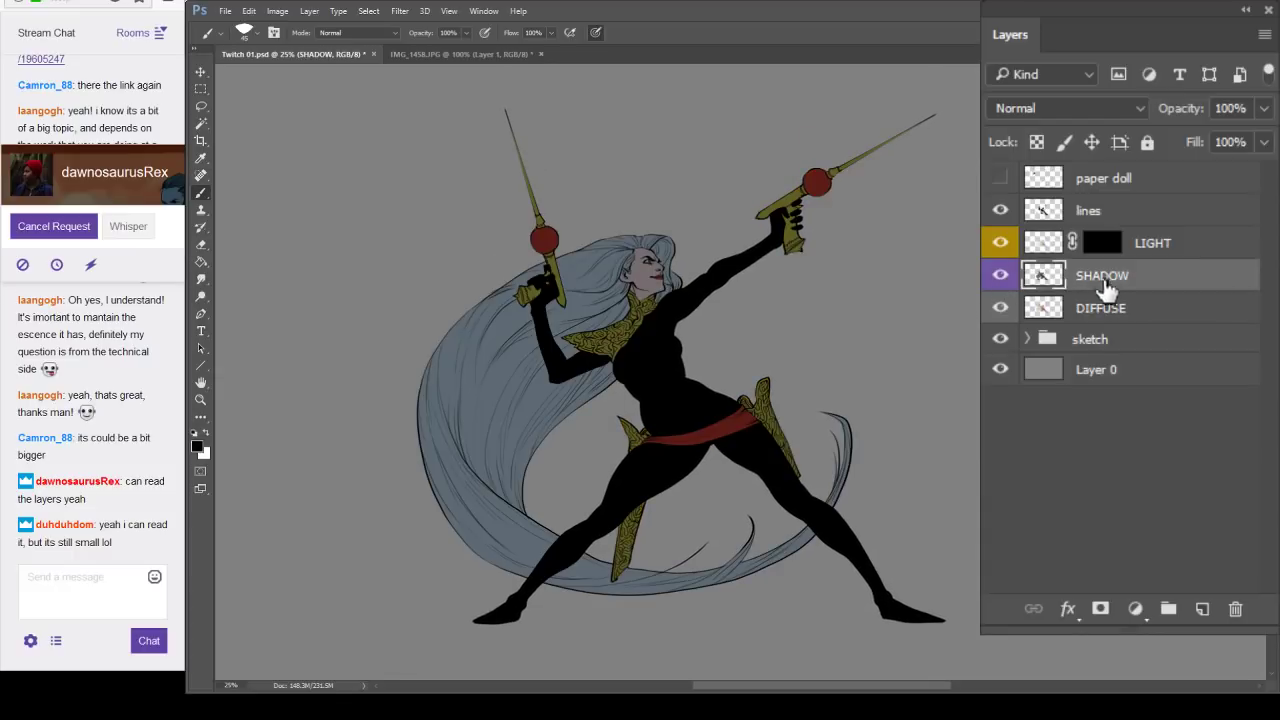
key(i)
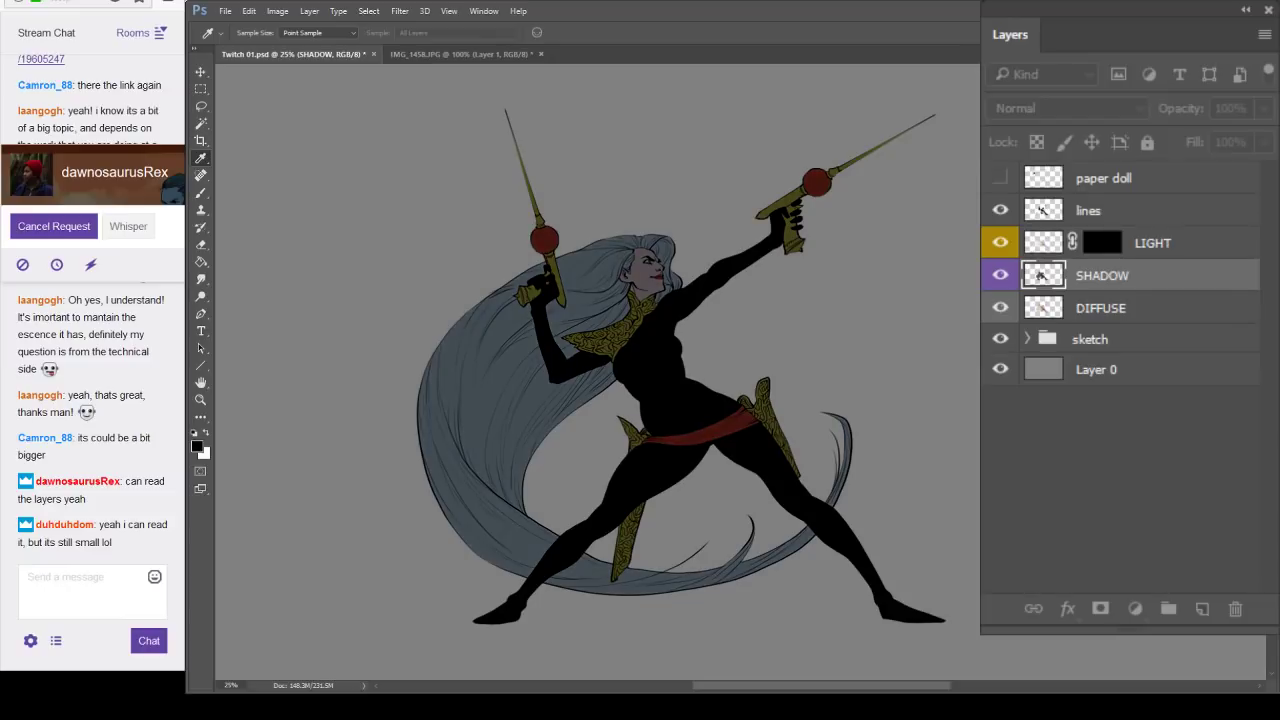
key(b)
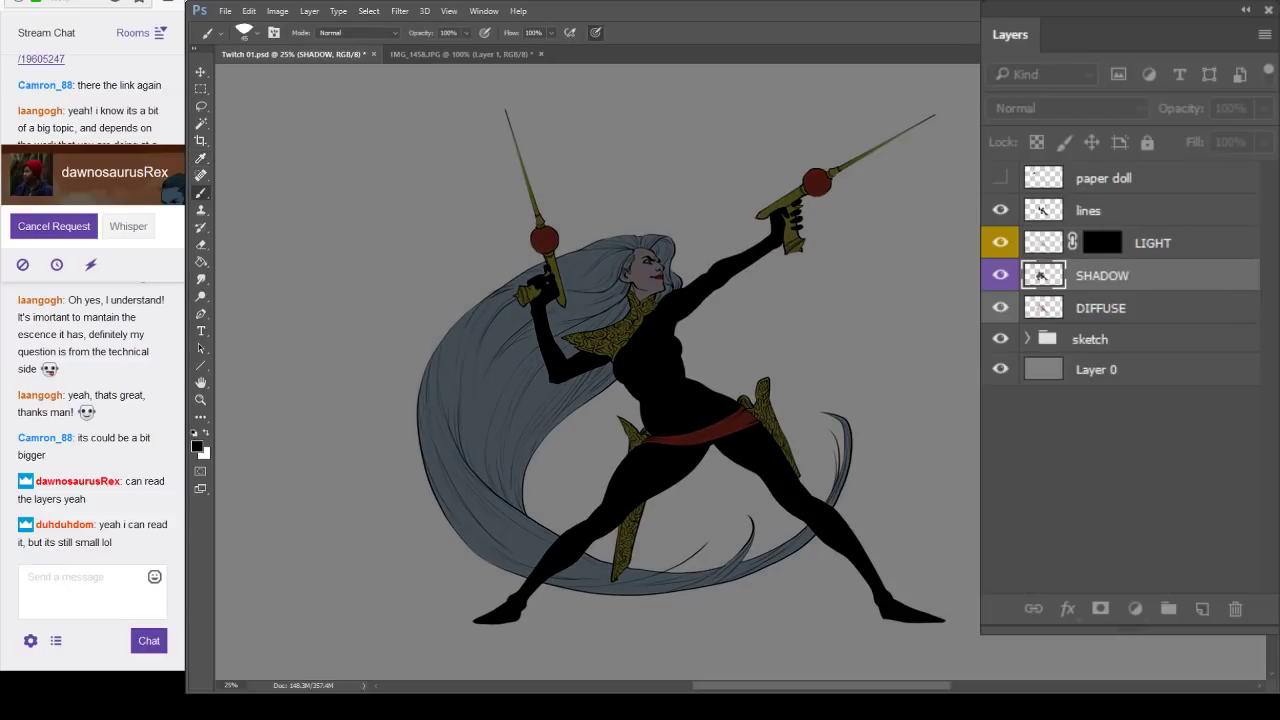
key(ctrl+u)
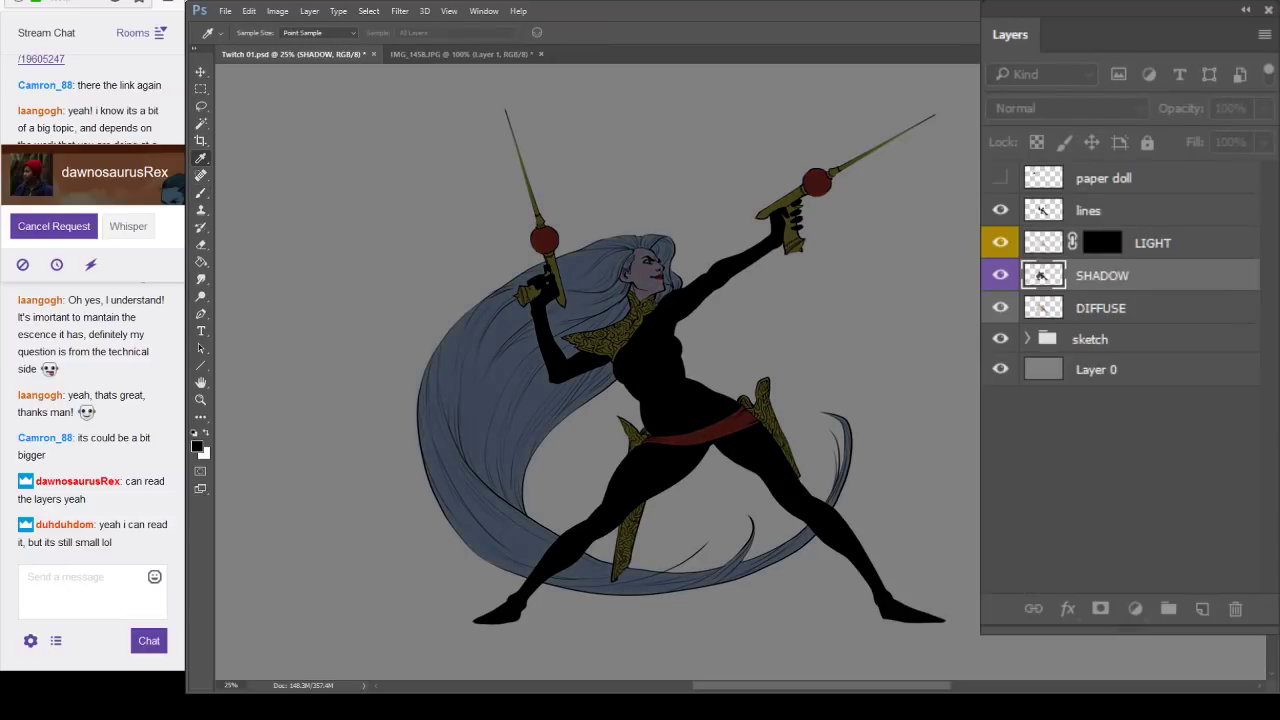
key(b)
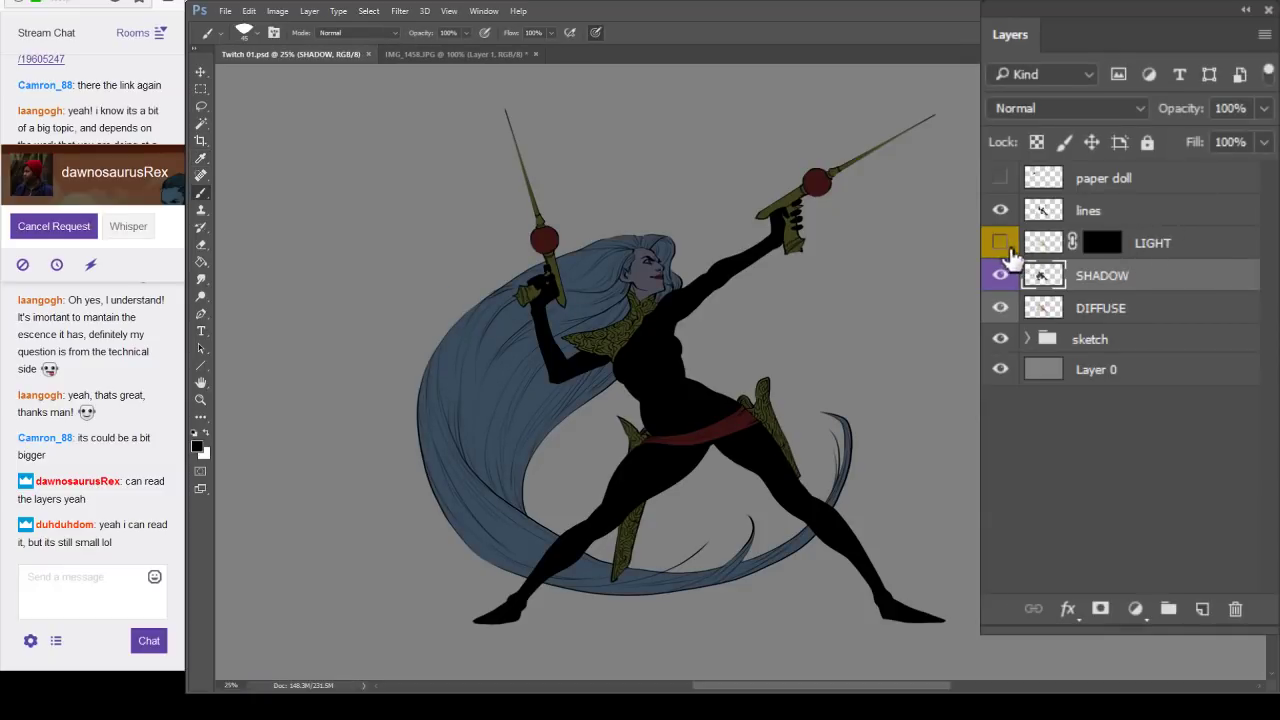
click(1000, 210)
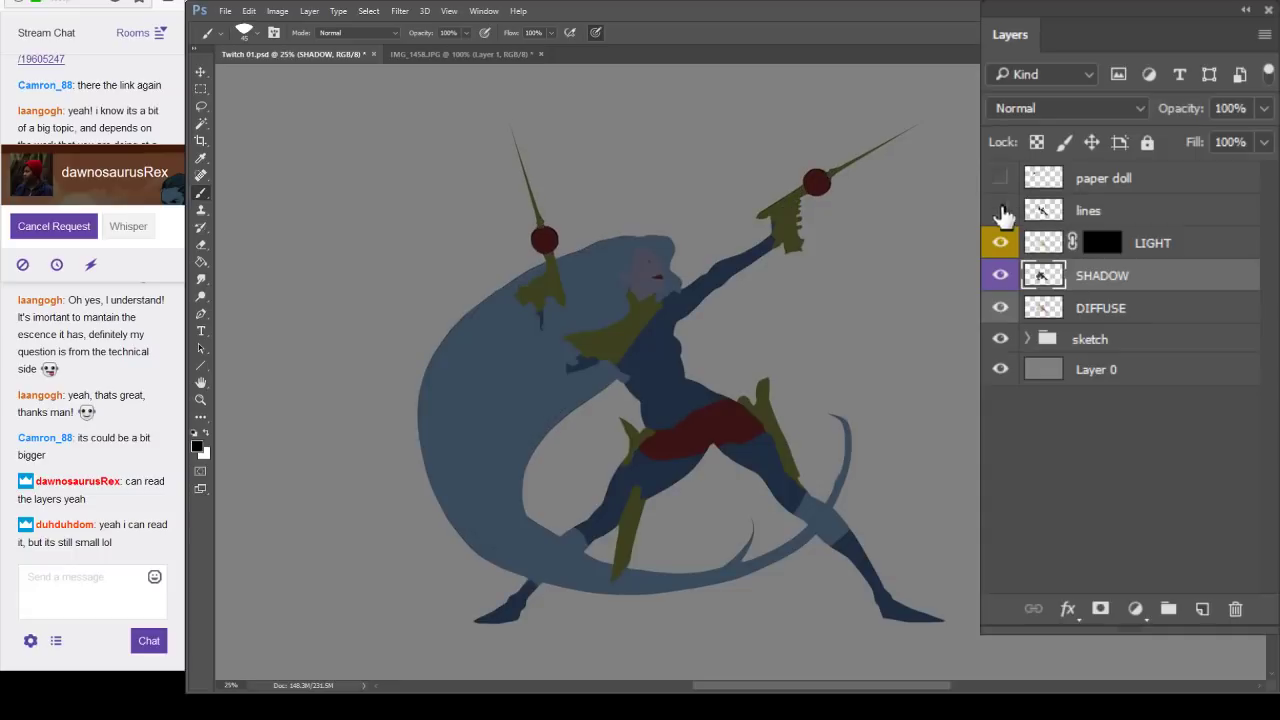
click(1000, 210)
Invert the LIGHT mask to white to compare the lit colours with the SHADOW layer, and invert the mask back to black.
click(1102, 242)
key(ctrl+i)
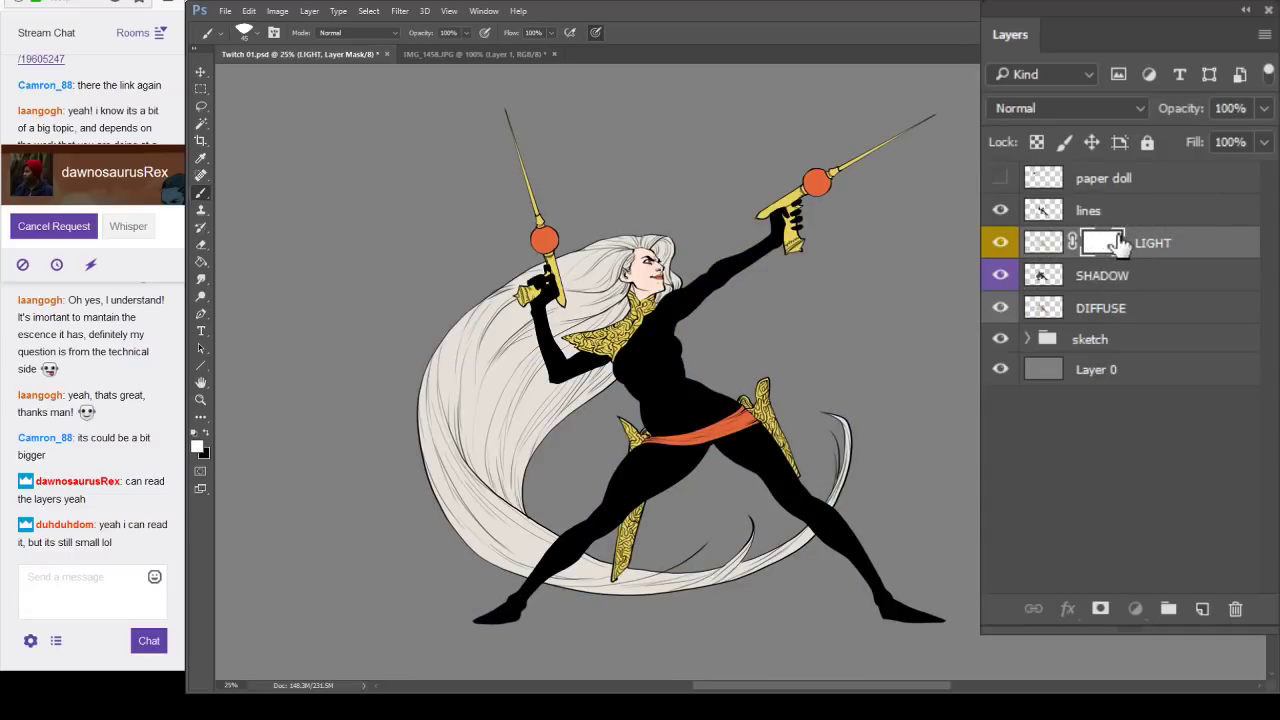
click(1001, 243)
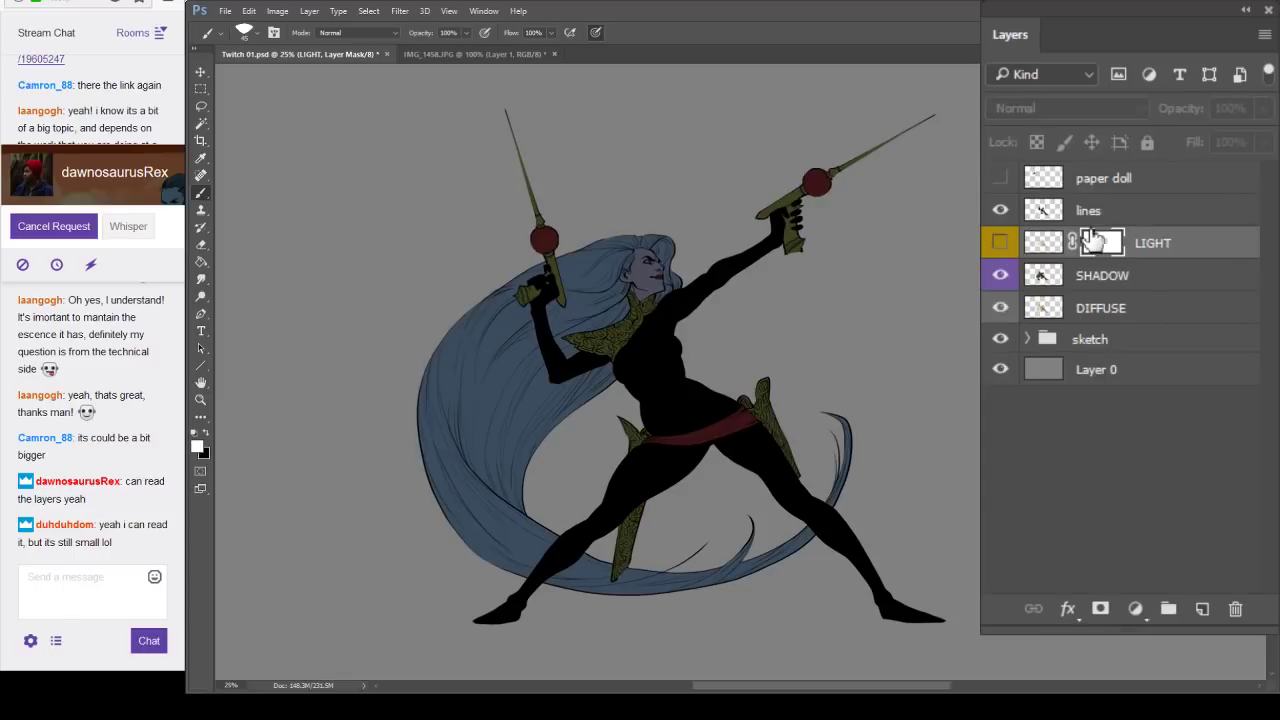
click(1003, 244)
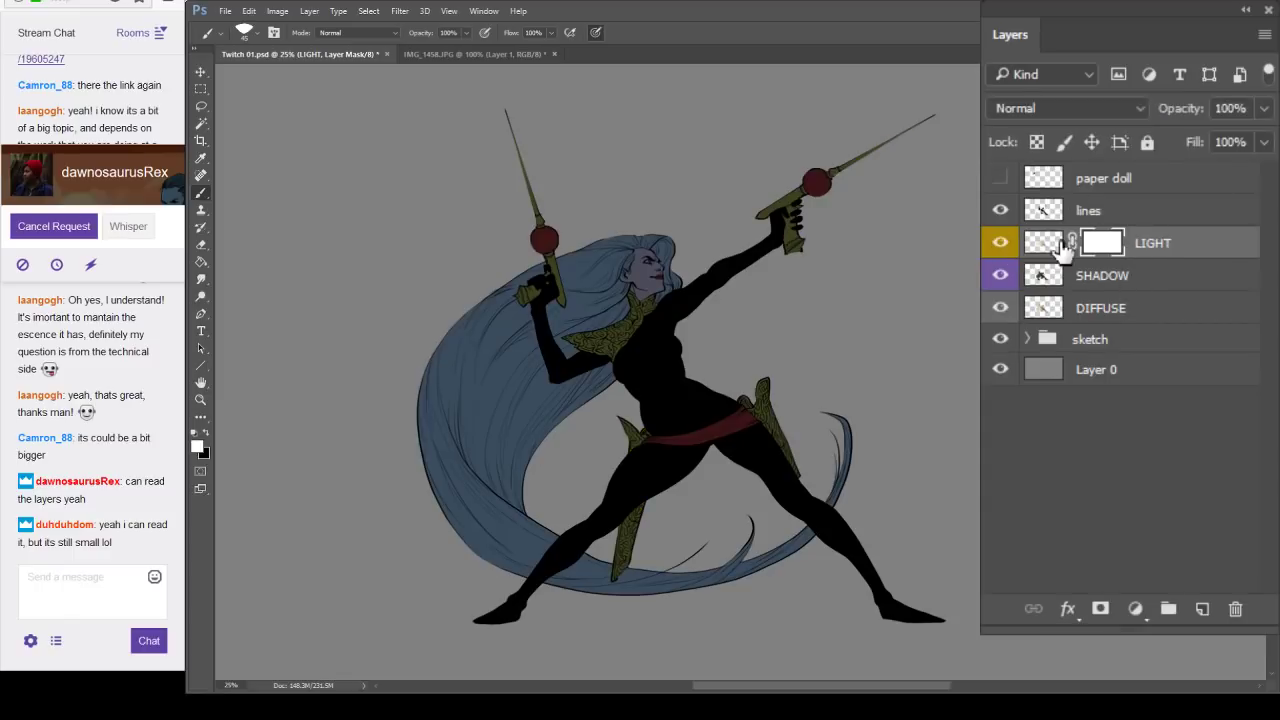
click(1127, 250)
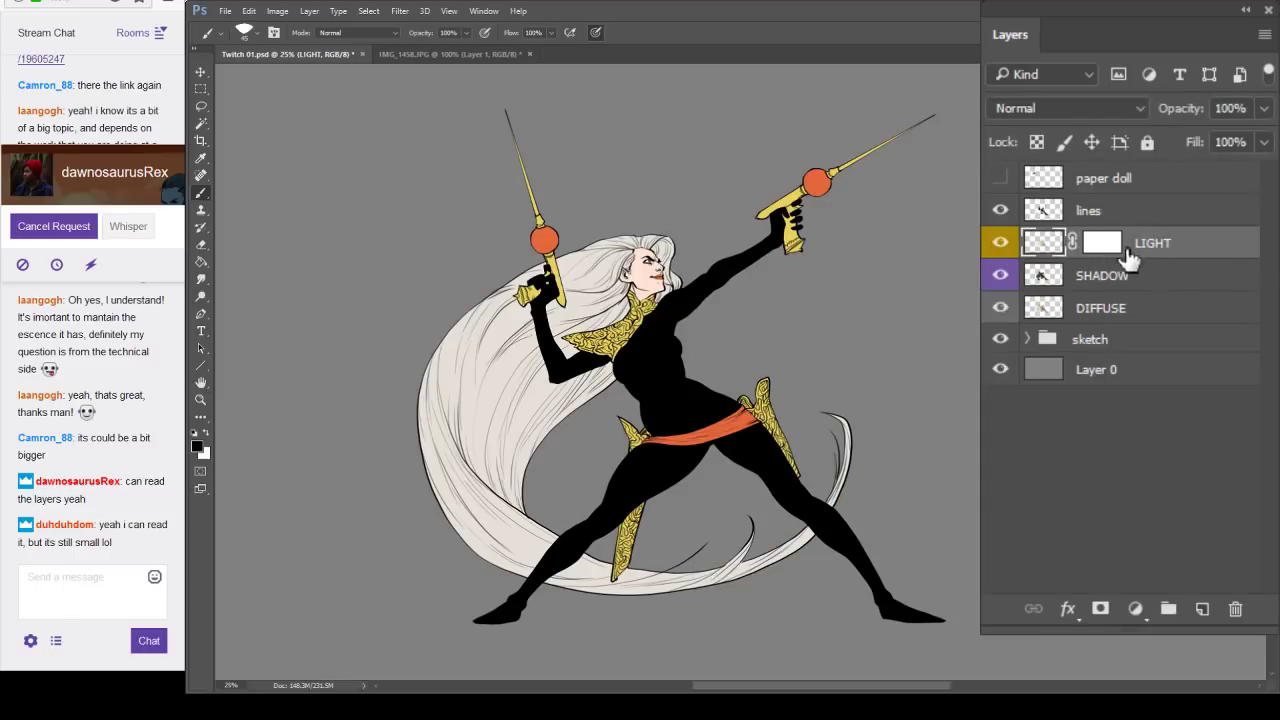
click(1004, 244)
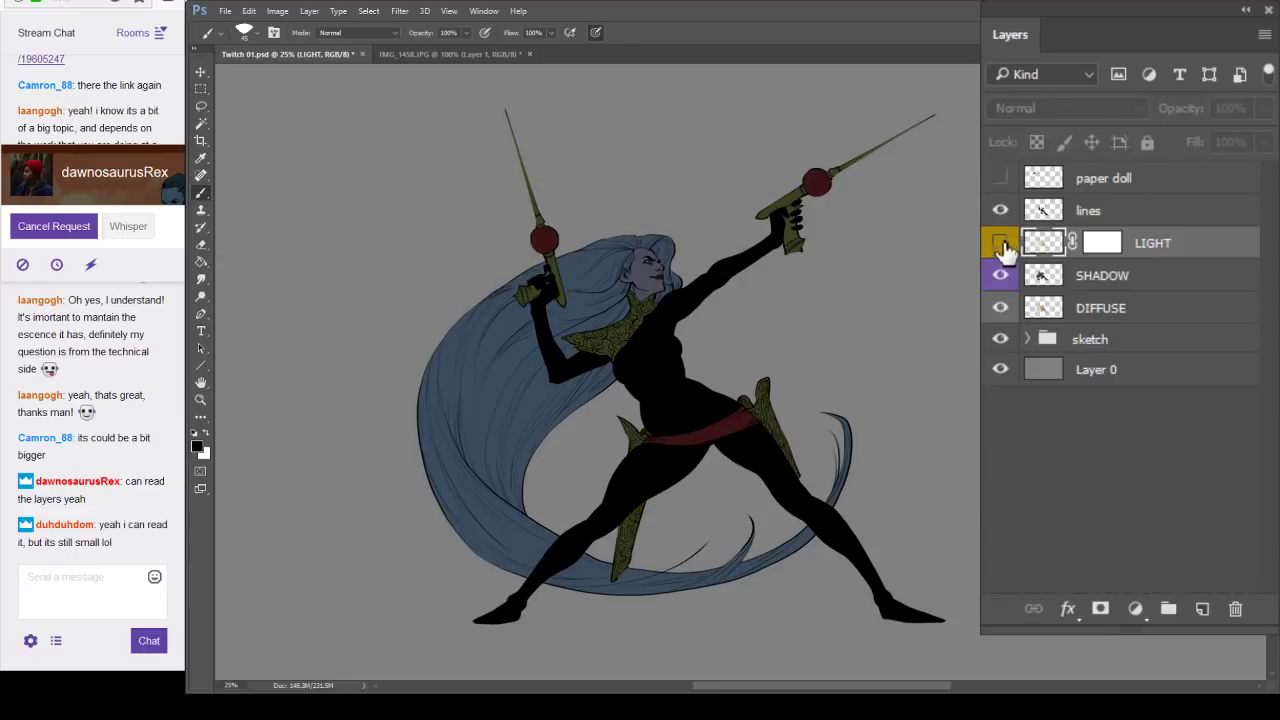
click(1002, 244)
click(1106, 250)
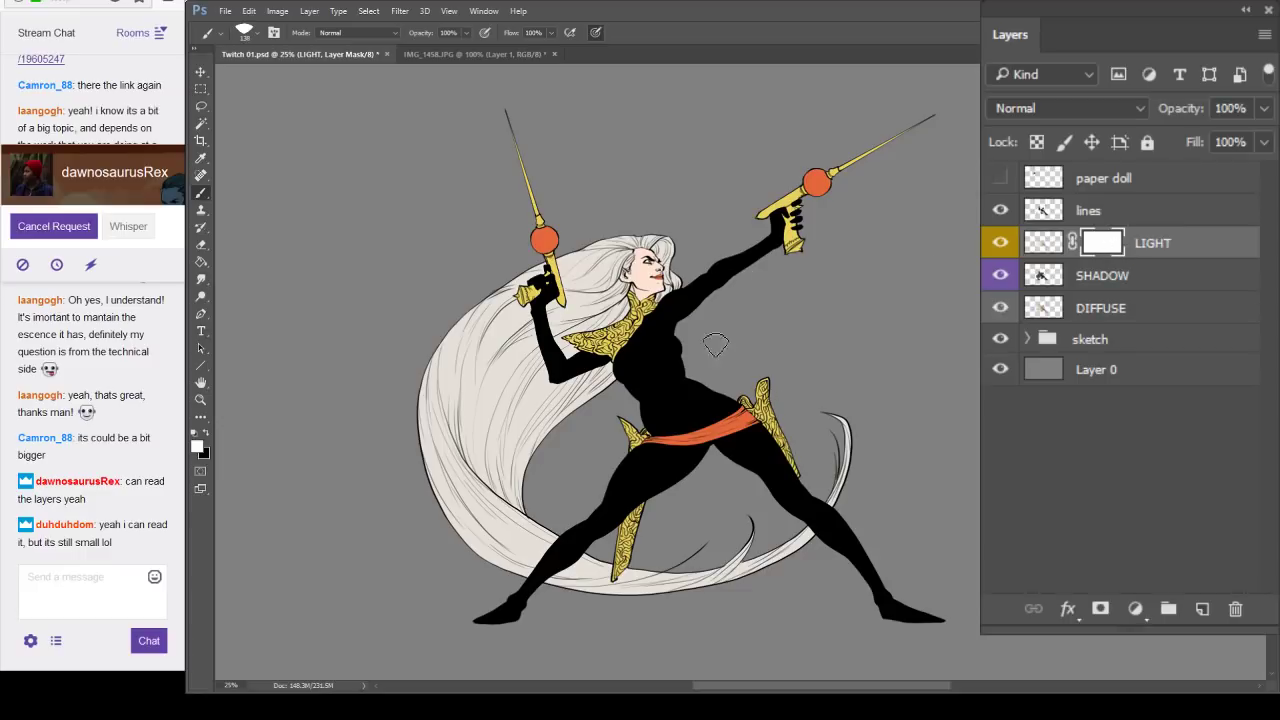
scroll(660, 373, up, 1)
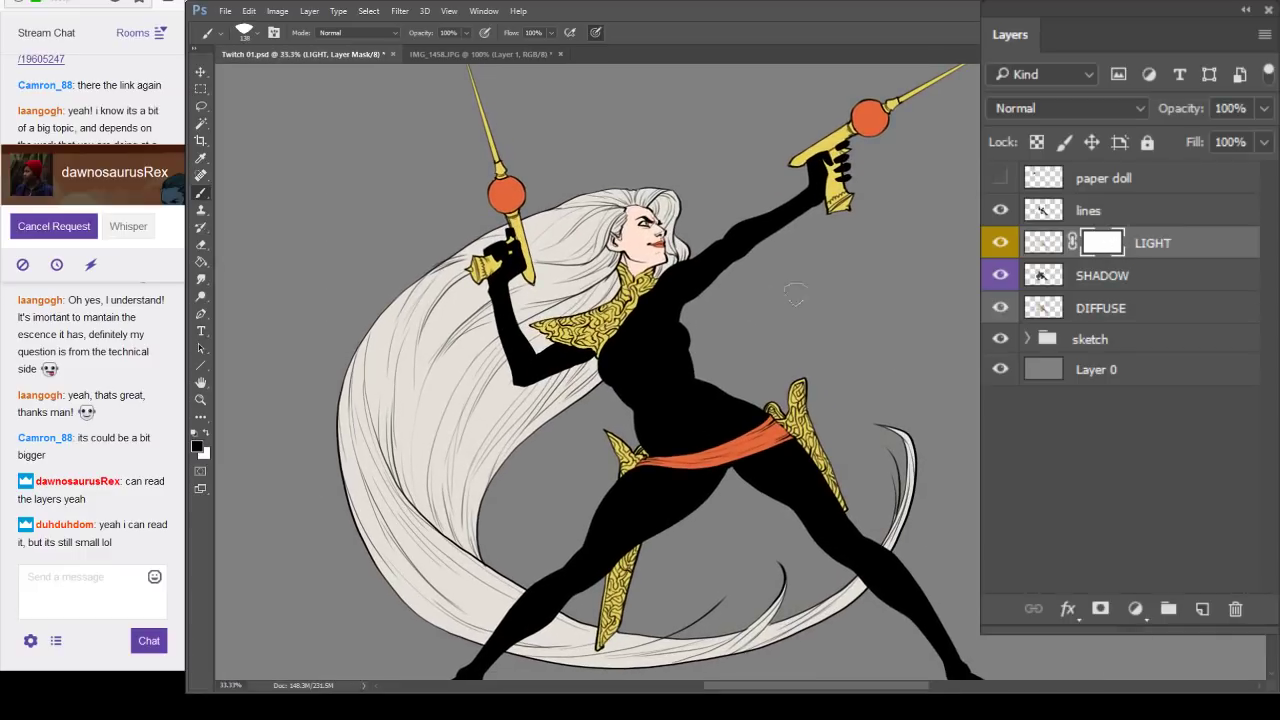
mouse_move(1063, 290)
mouse_down()
mouse_move(1036, 336)
mouse_move(1051, 329)
mouse_up()
key(x)
key(ctrl+i)
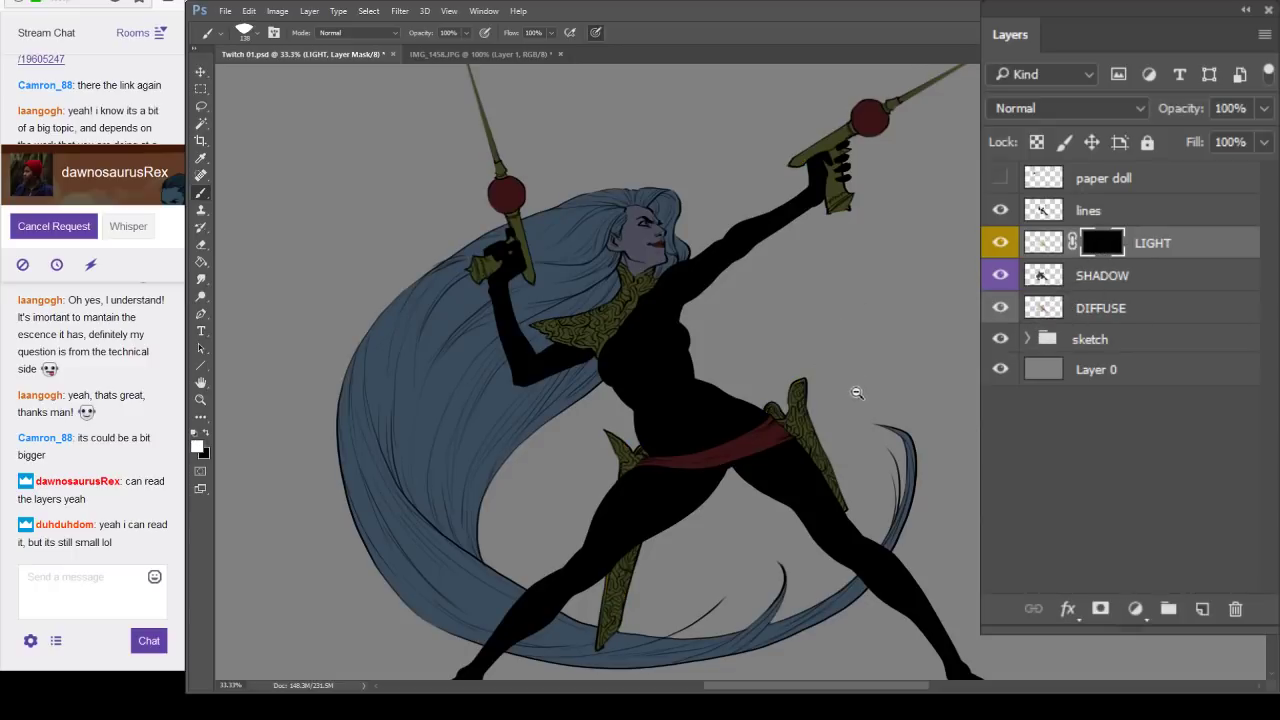
Add a new layer above paper doll and paint a white light-source blob with two upward arrows below the figure's legs.
key(ctrl+minus)
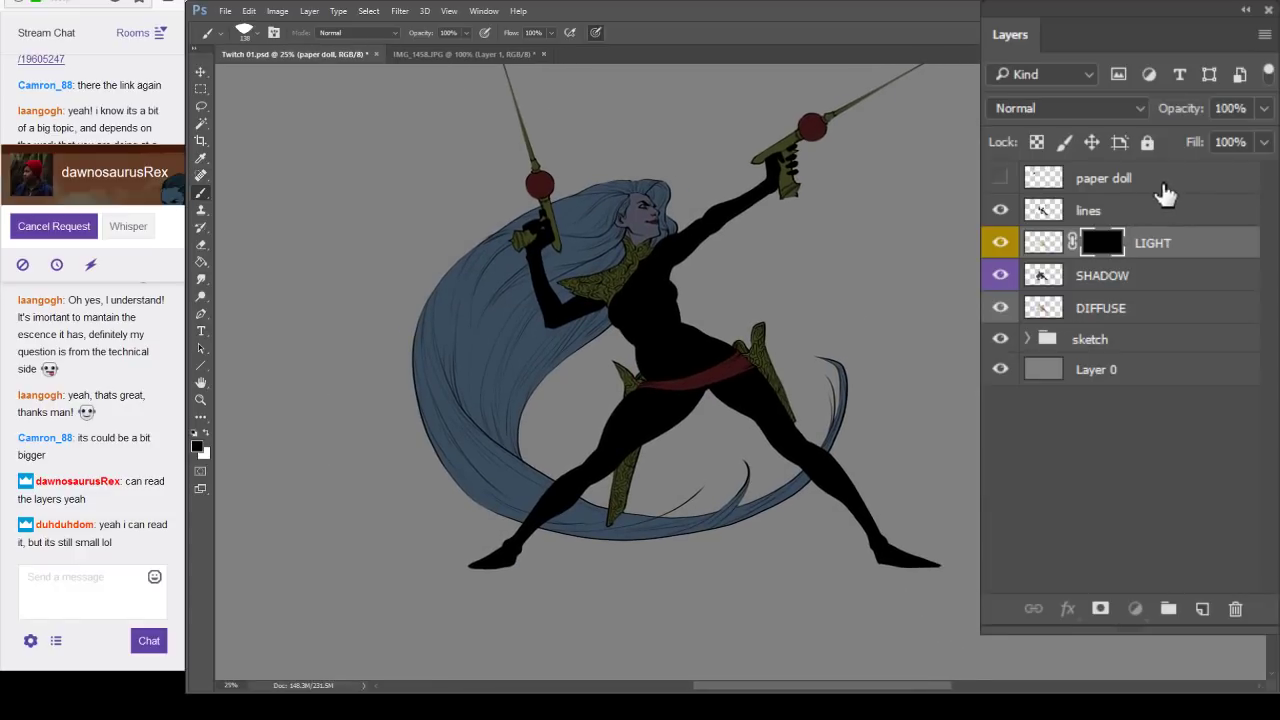
click(1160, 190)
key(ctrl+shift+alt+n)
key(x)
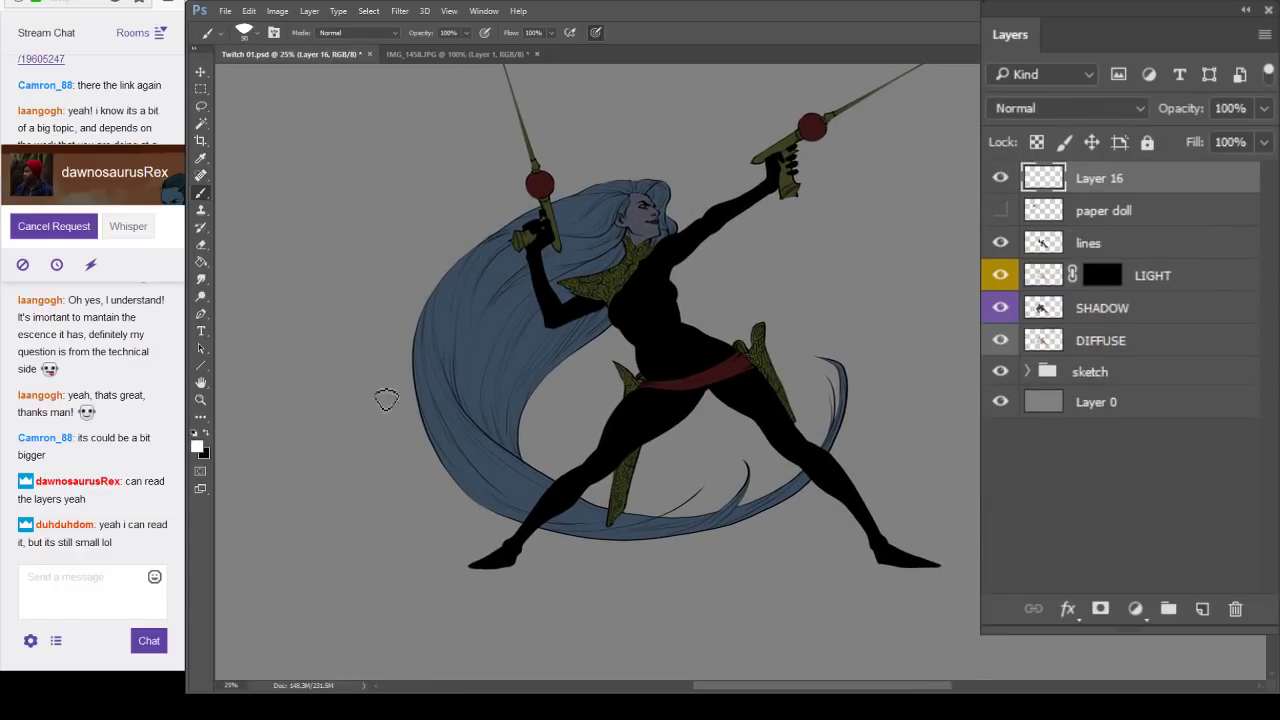
mouse_move(834, 620)
mouse_down()
mouse_move(855, 648)
mouse_move(761, 568)
mouse_move(789, 598)
mouse_up()
drag(890, 652, 839, 561)
mouse_move(839, 561)
mouse_down()
mouse_move(836, 592)
mouse_move(879, 598)
mouse_up()
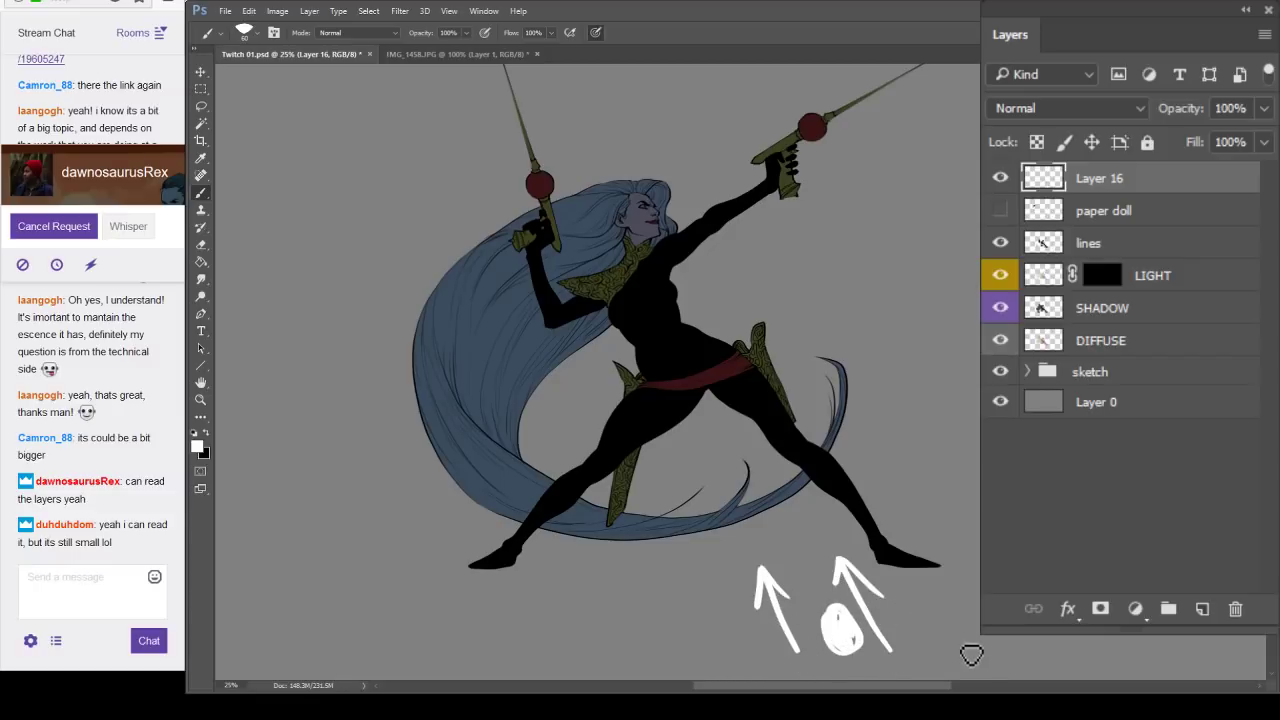
Paint three more white arrows for the light direction: one on each side of the existing ones and a longer one beside the hair tip.
drag(992, 657, 948, 587)
drag(948, 587, 946, 615)
drag(949, 587, 984, 612)
drag(720, 660, 679, 586)
mouse_move(676, 624)
mouse_down()
mouse_move(680, 586)
mouse_move(712, 622)
mouse_up()
drag(972, 506, 916, 415)
mouse_move(913, 452)
mouse_down()
mouse_move(916, 416)
mouse_move(956, 457)
mouse_up()
Add a new layer and paint five tall vertical white lines across the figure and the space beside it.
key(ctrl+alt+shift+n)
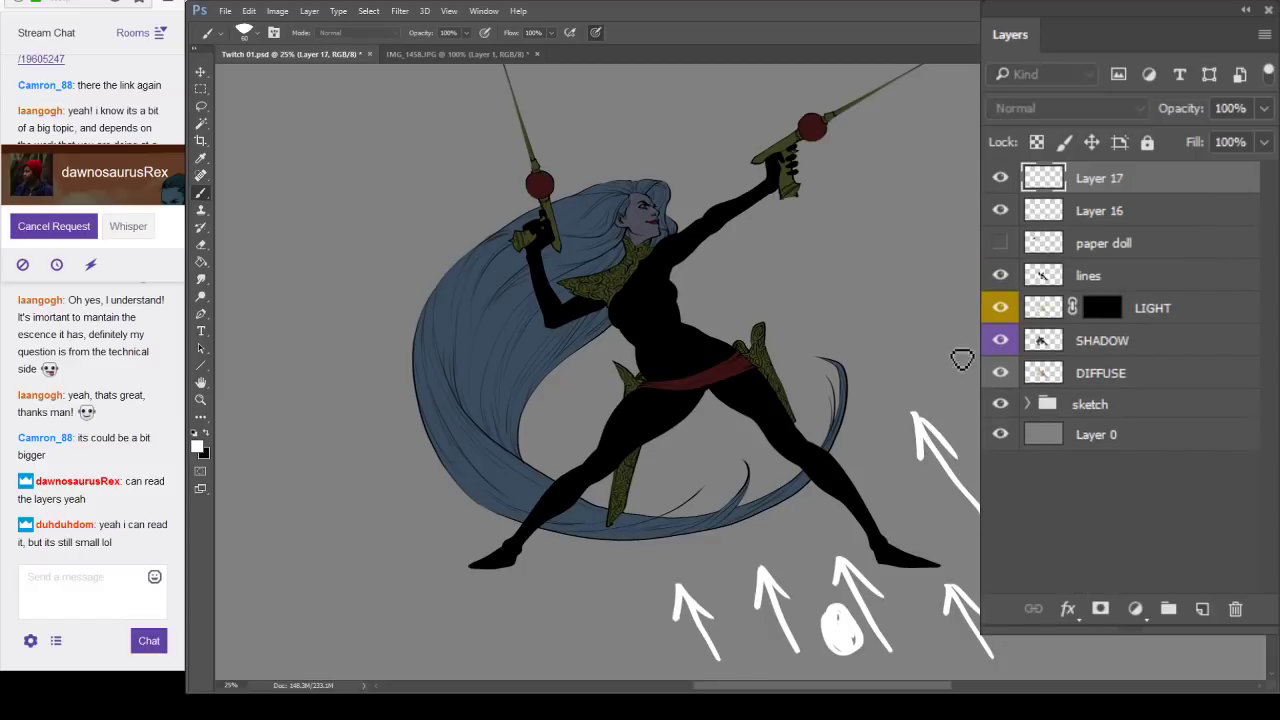
drag(946, 386, 890, 378)
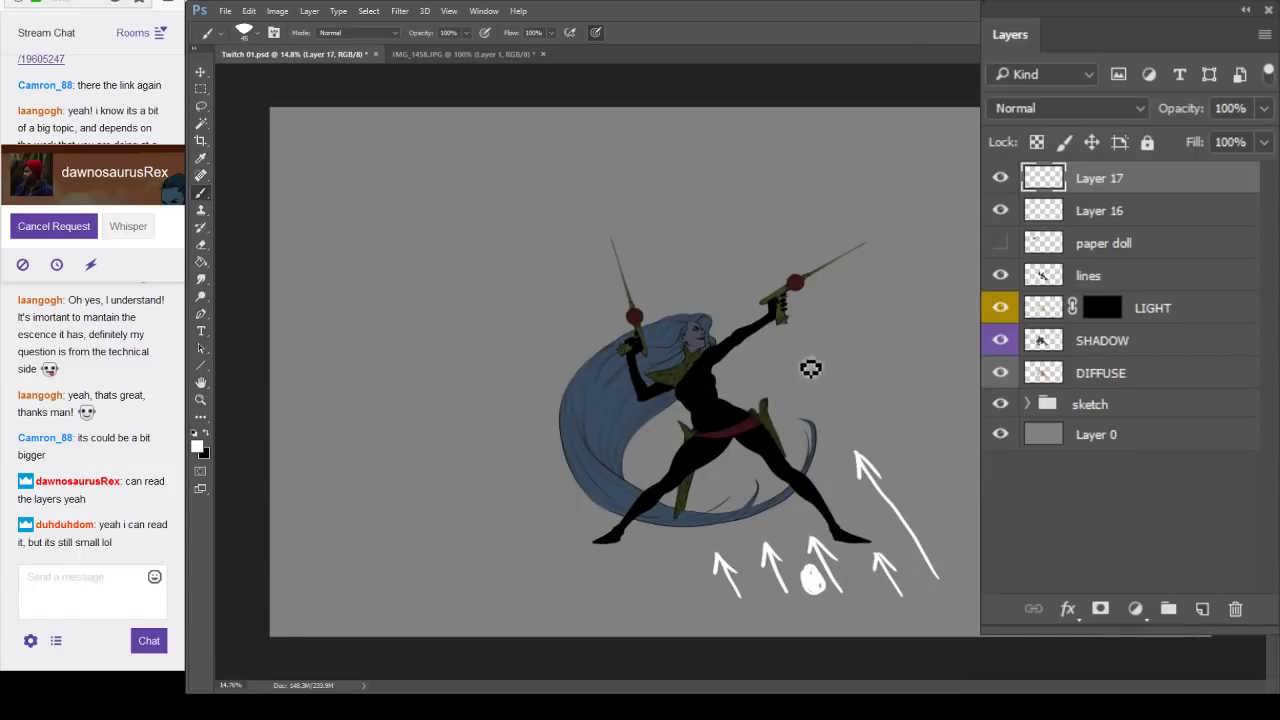
drag(702, 228, 716, 600)
drag(632, 236, 632, 534)
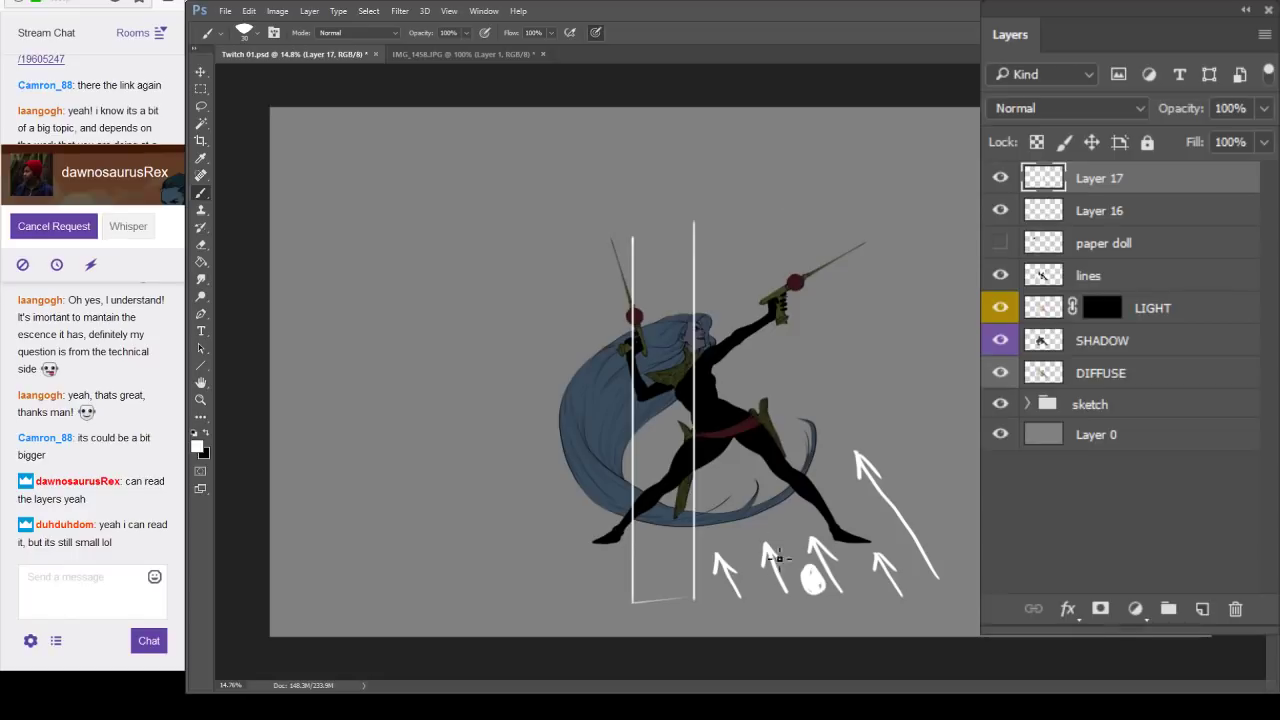
drag(784, 194, 782, 598)
drag(868, 605, 868, 210)
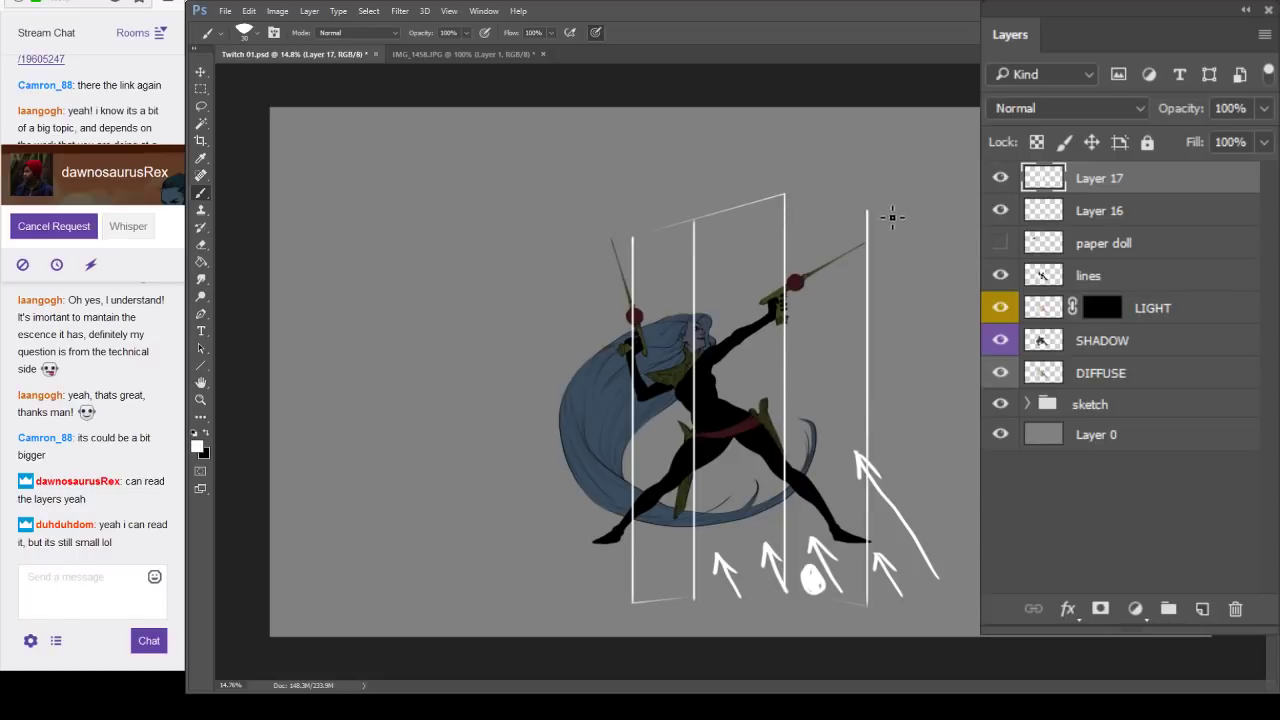
drag(922, 560, 919, 585)
Trim the upper and lower ends of the vertical lines to an even length using rectangular selections, and clear the selection.
key(m)
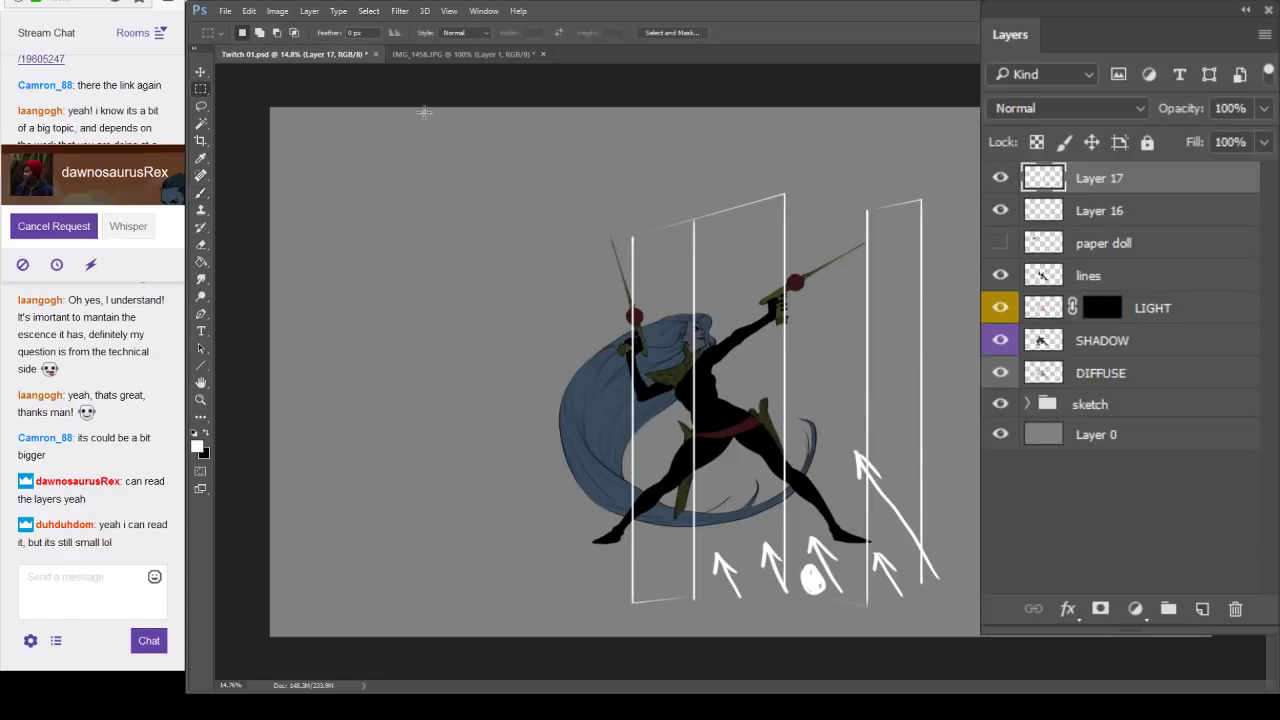
drag(478, 125, 980, 255)
key(Delete)
drag(547, 618, 985, 452)
key(Delete)
key(ctrl+d)
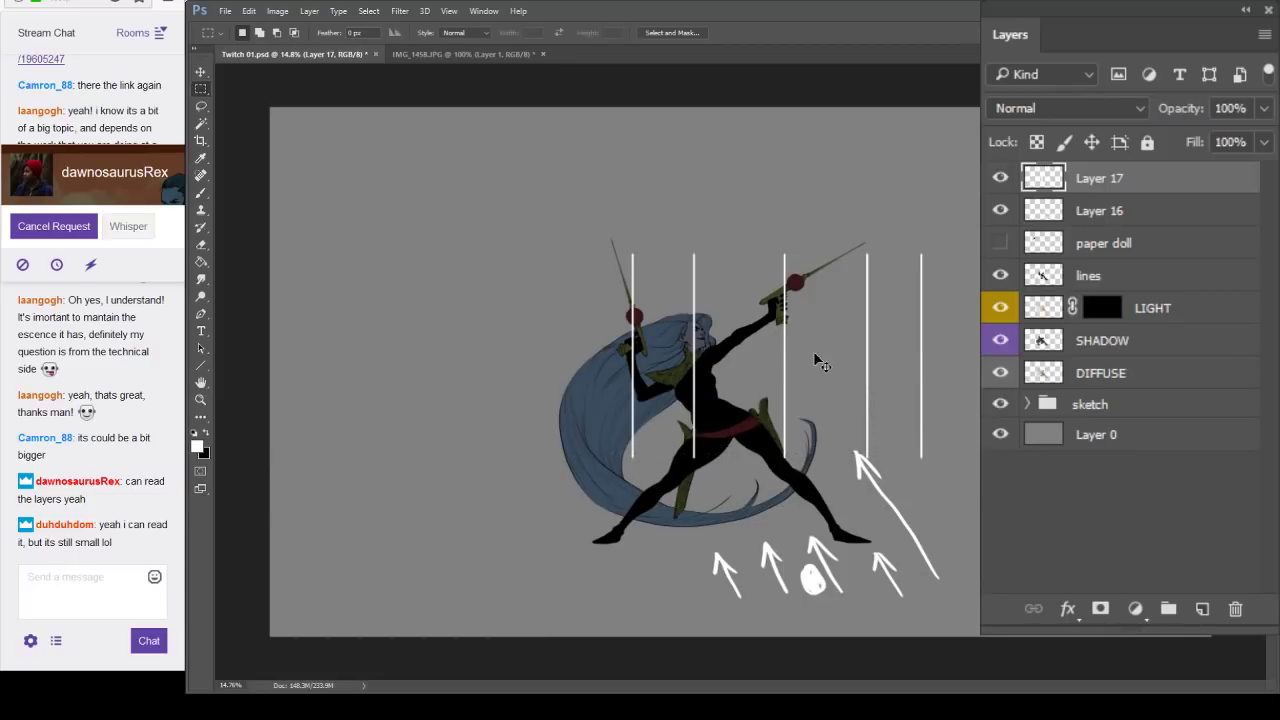
Skew and stretch the vertical lines with Free Transform into long parallel diagonals that follow the light arrows' direction.
key(ctrl+t)
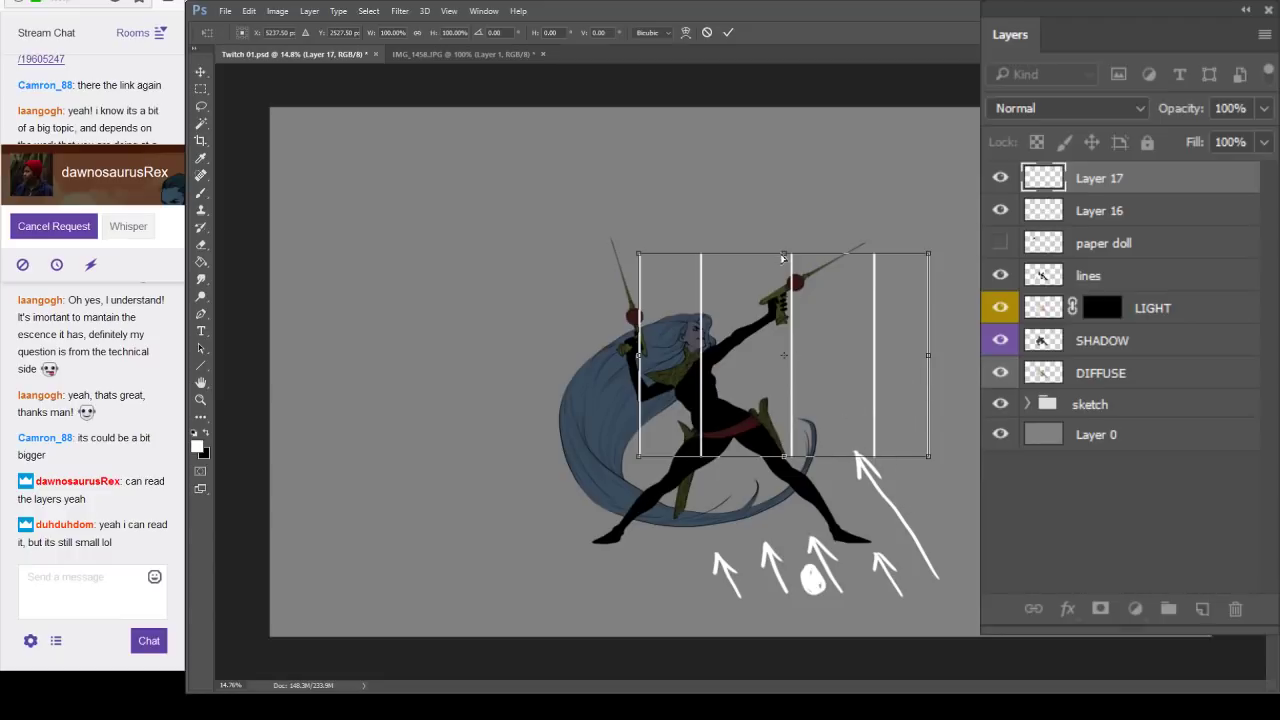
drag(783, 258, 625, 138)
drag(792, 464, 878, 645)
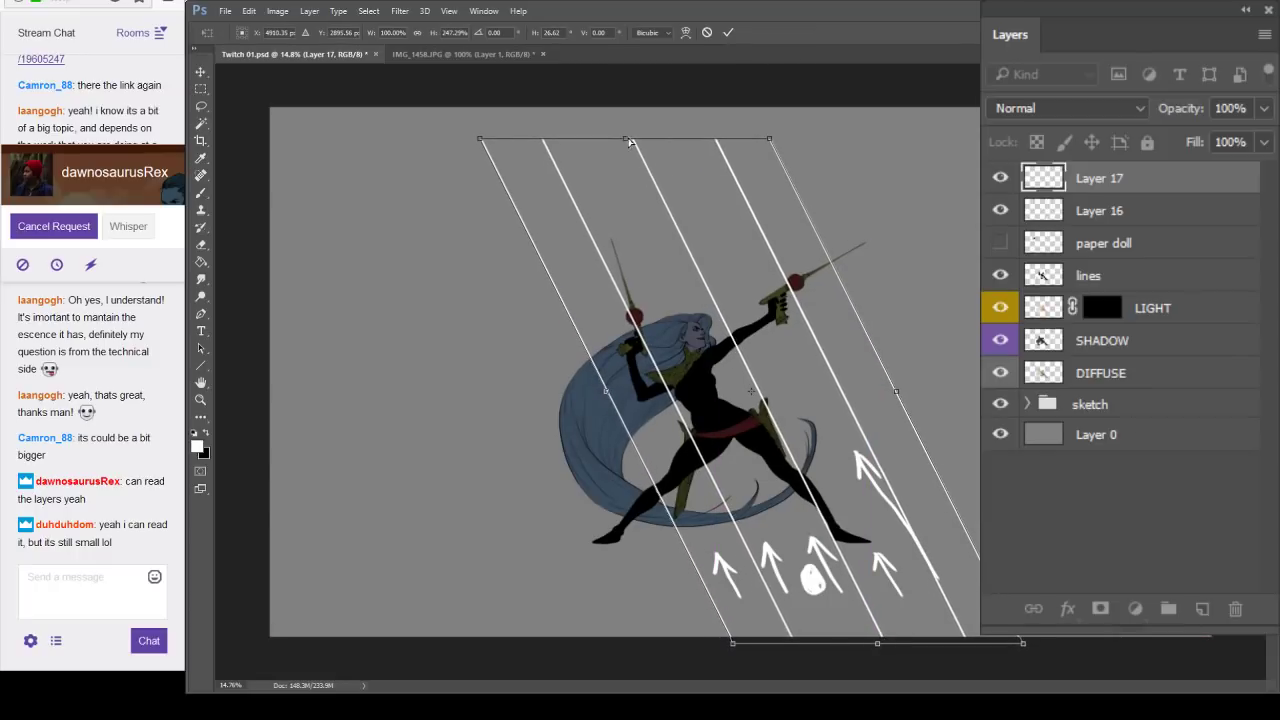
drag(630, 142, 590, 148)
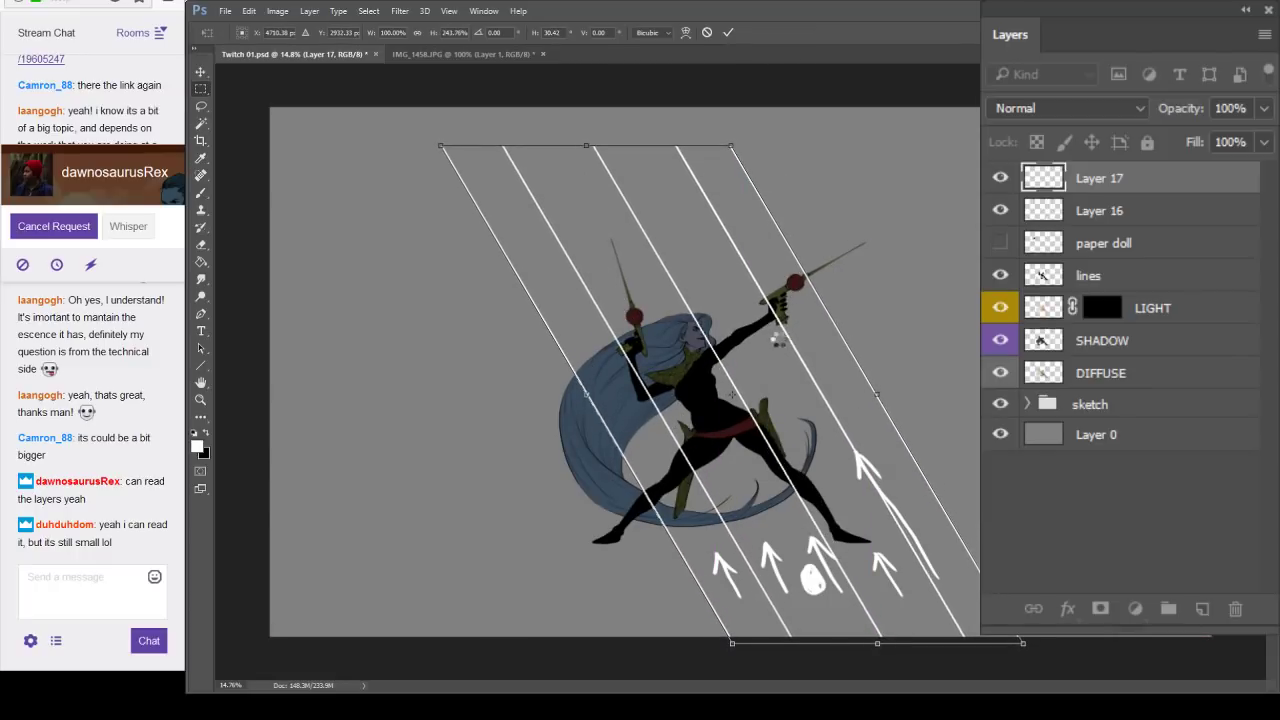
key(Return)
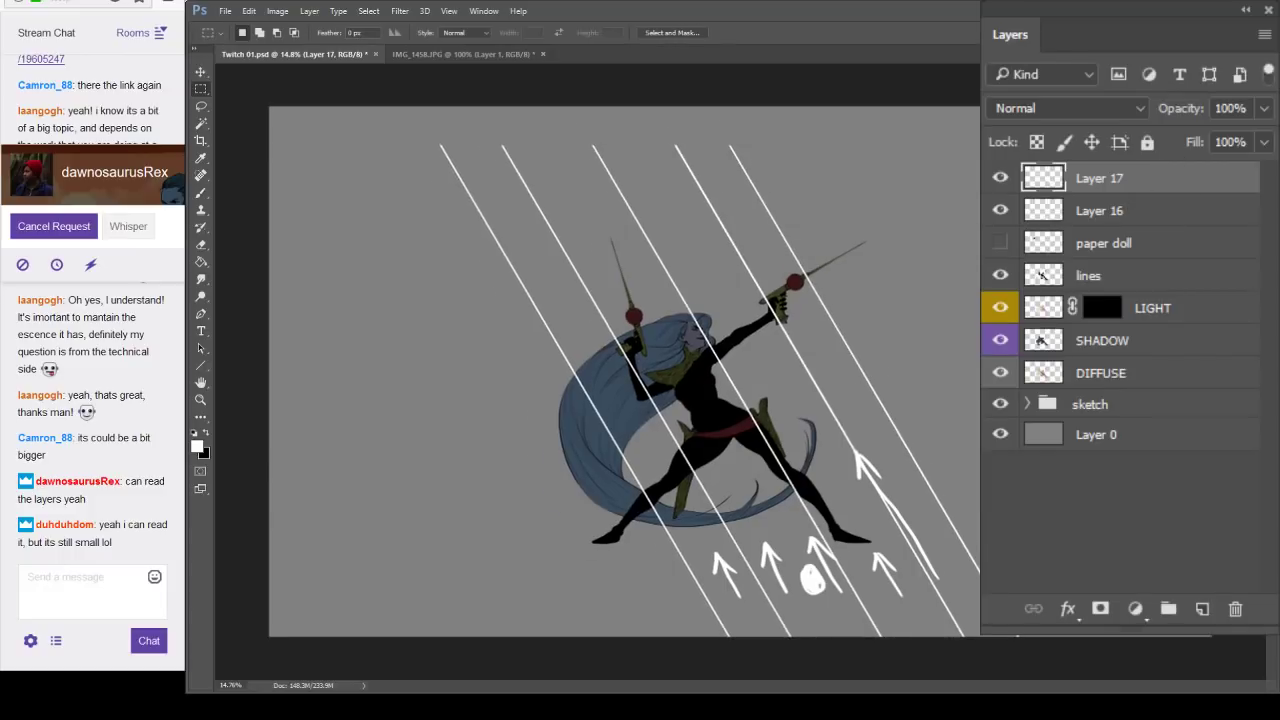
Check the guide layers' visibility, merge the diagonal lines into the arrow layer, and lower the merged layer's opacity to 8%.
click(863, 391)
click(1000, 210)
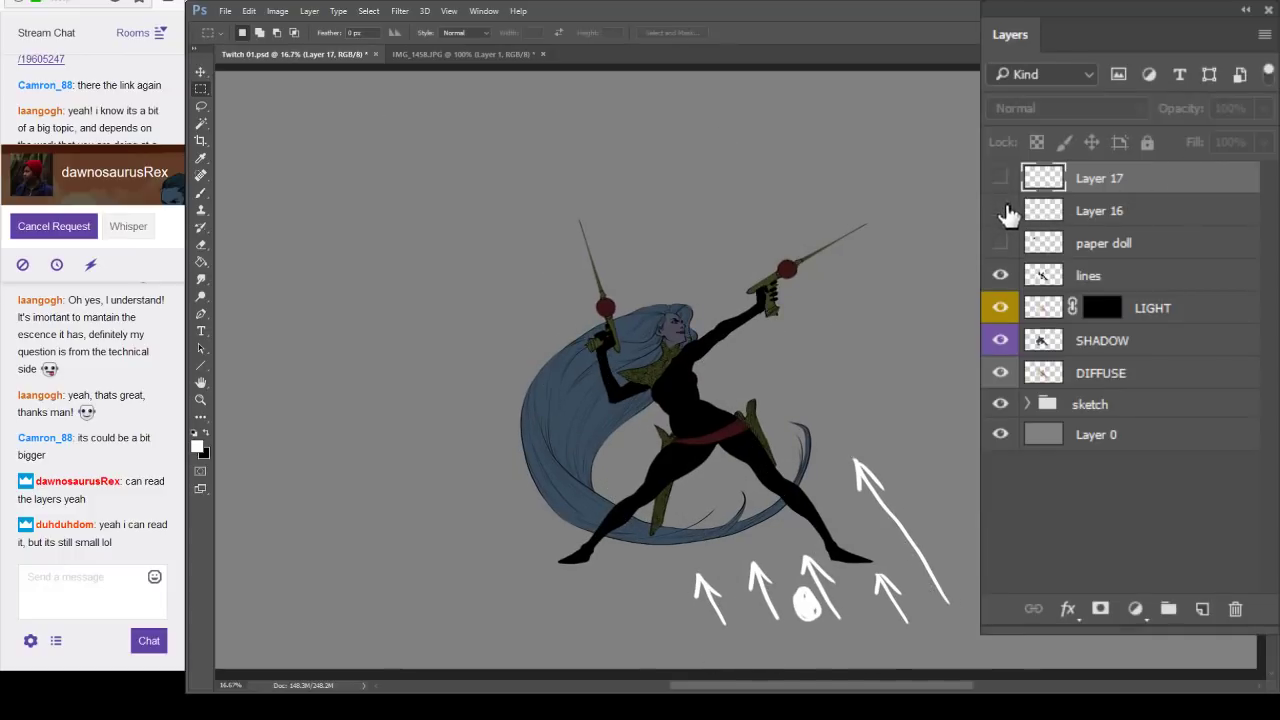
click(1000, 210)
click(1000, 177)
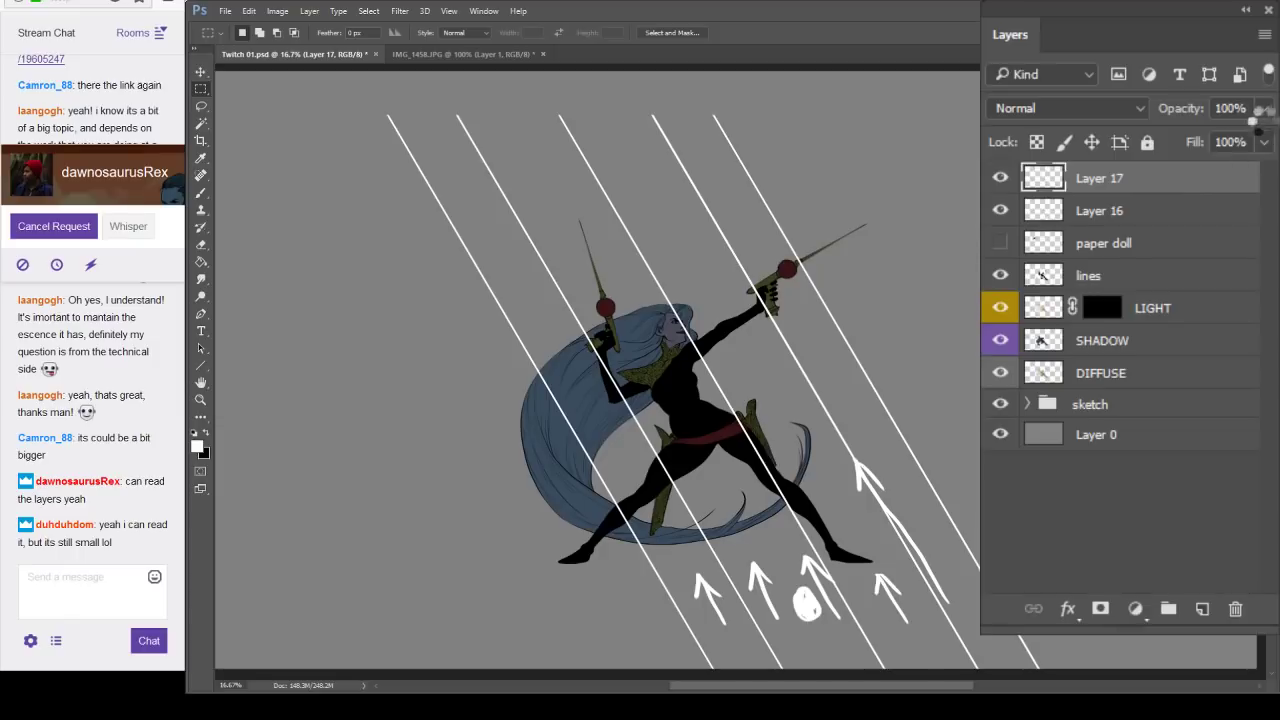
key(ctrl+e)
click(1265, 112)
drag(1260, 134, 1152, 137)
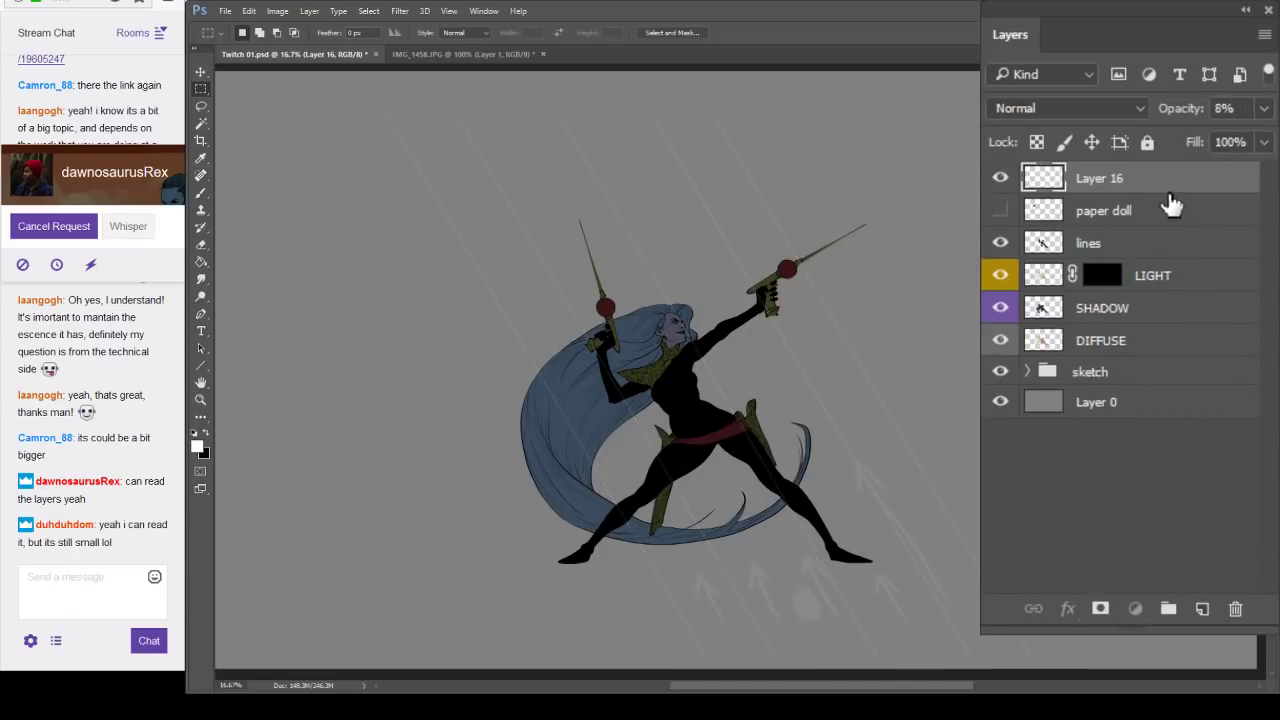
Move the merged light guide layer beneath DIFFUSE and rename it "light source".
mouse_move(1180, 178)
mouse_down()
mouse_move(1182, 351)
mouse_move(1130, 347)
mouse_up()
double_click(1130, 347)
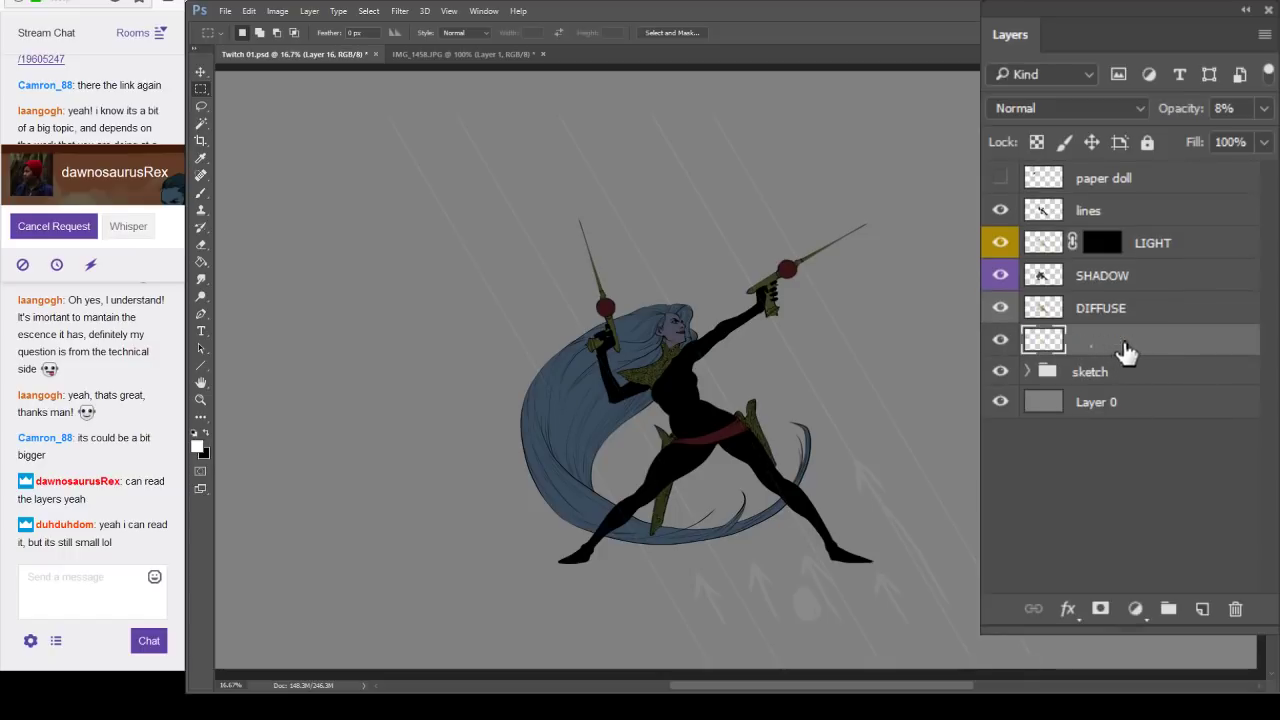
text(light)
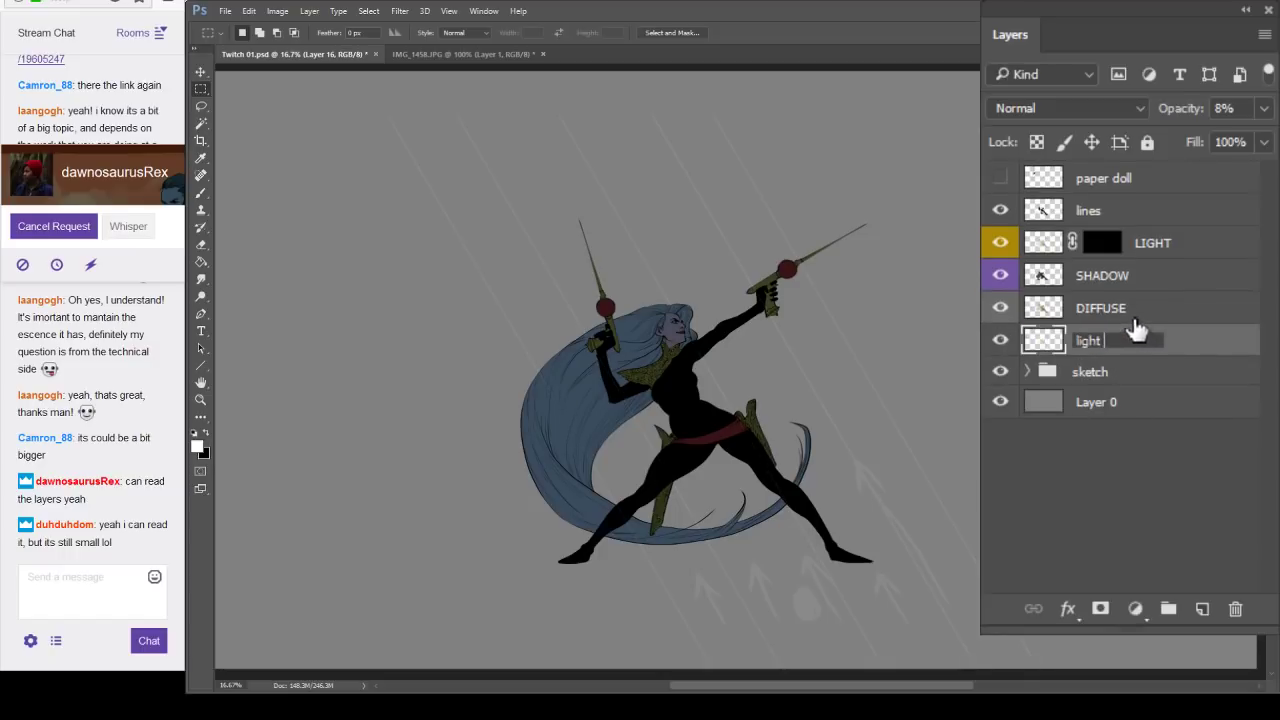
text( source)
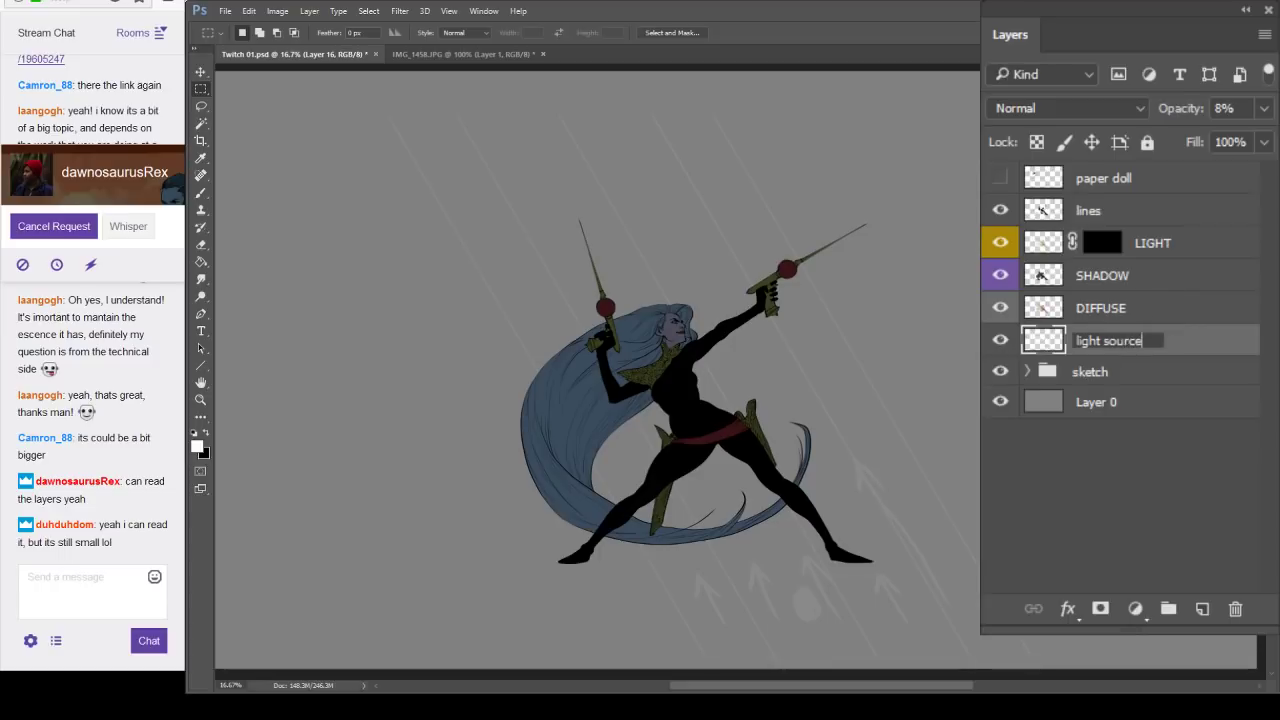
key(Return)
Paint white on the LIGHT layer's mask to light the eyelid and the underside of the nose.
click(1103, 245)
key(b)
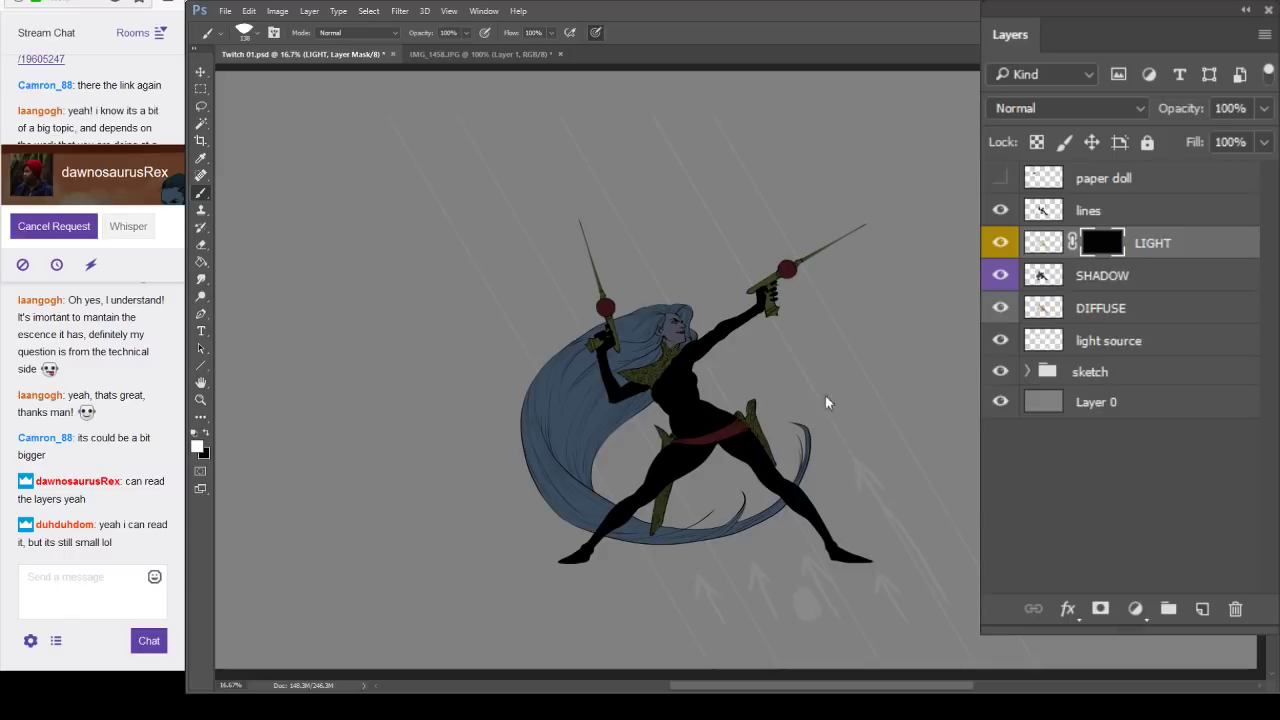
scroll(669, 362, up, 2)
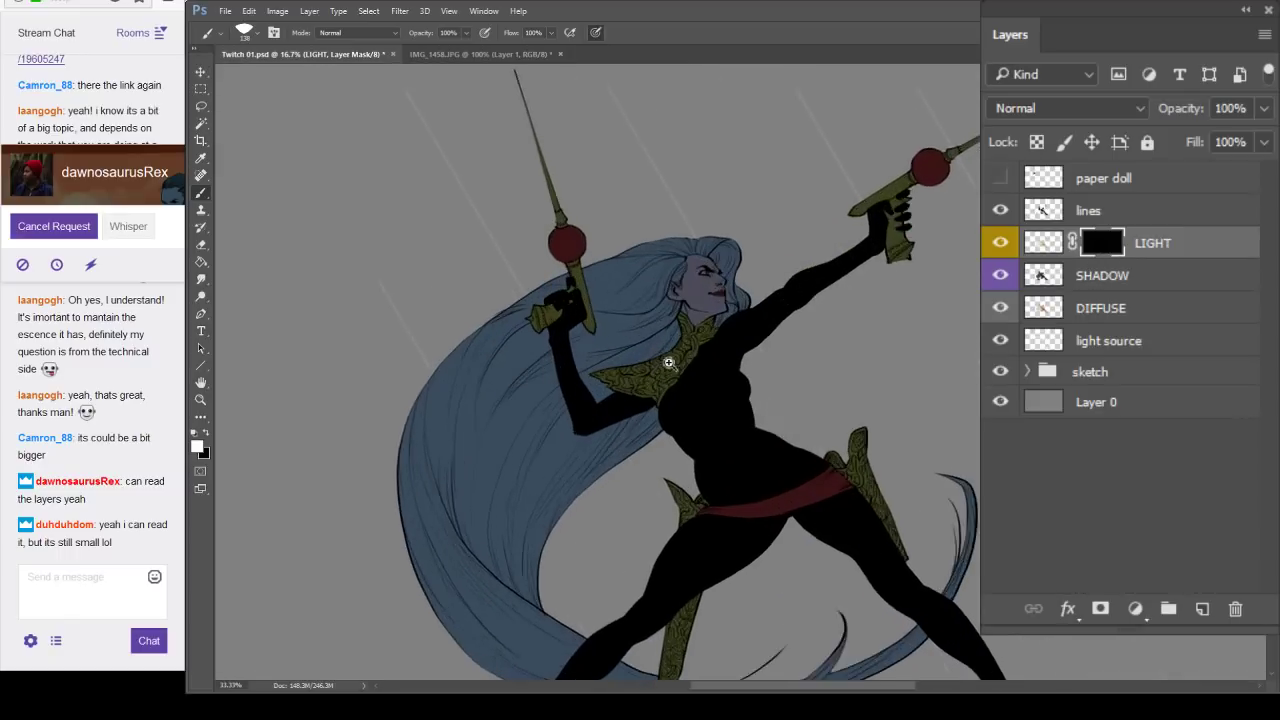
ctrl+click(669, 362)
drag(968, 235, 736, 369)
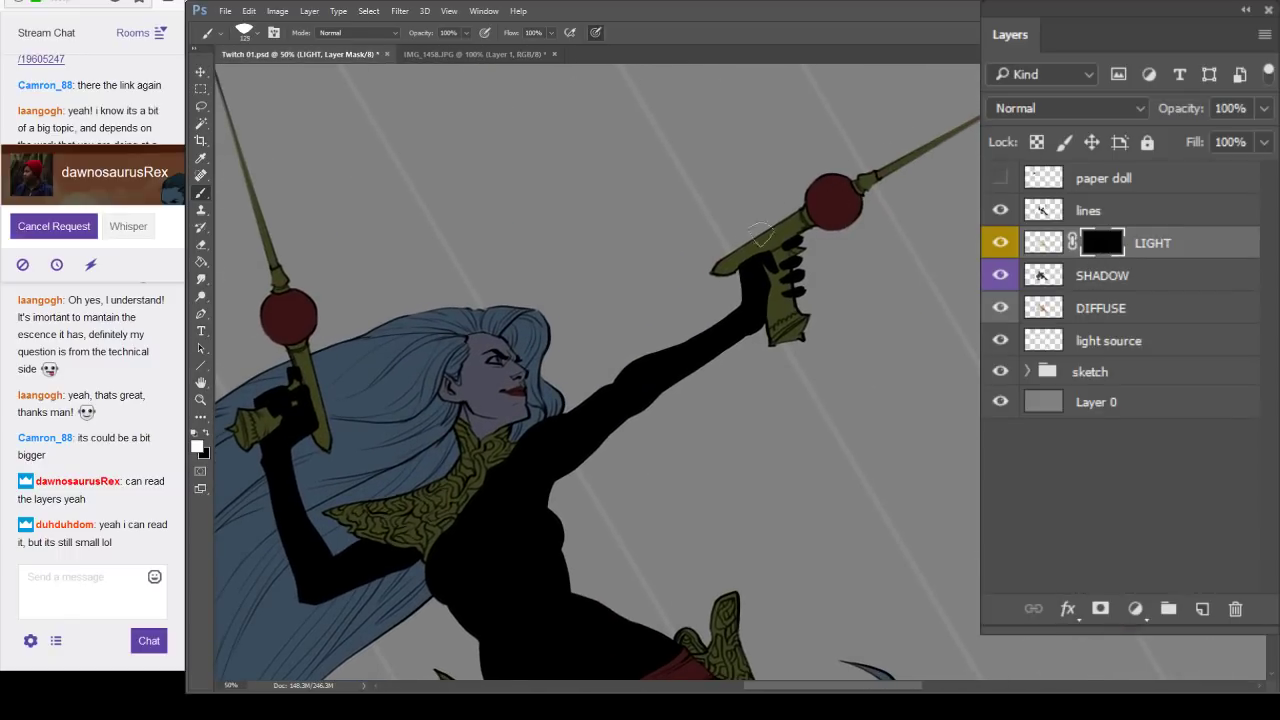
ctrl+click(529, 410)
drag(536, 409, 752, 320)
ctrl+click(757, 305)
scroll(660, 237, up, 1)
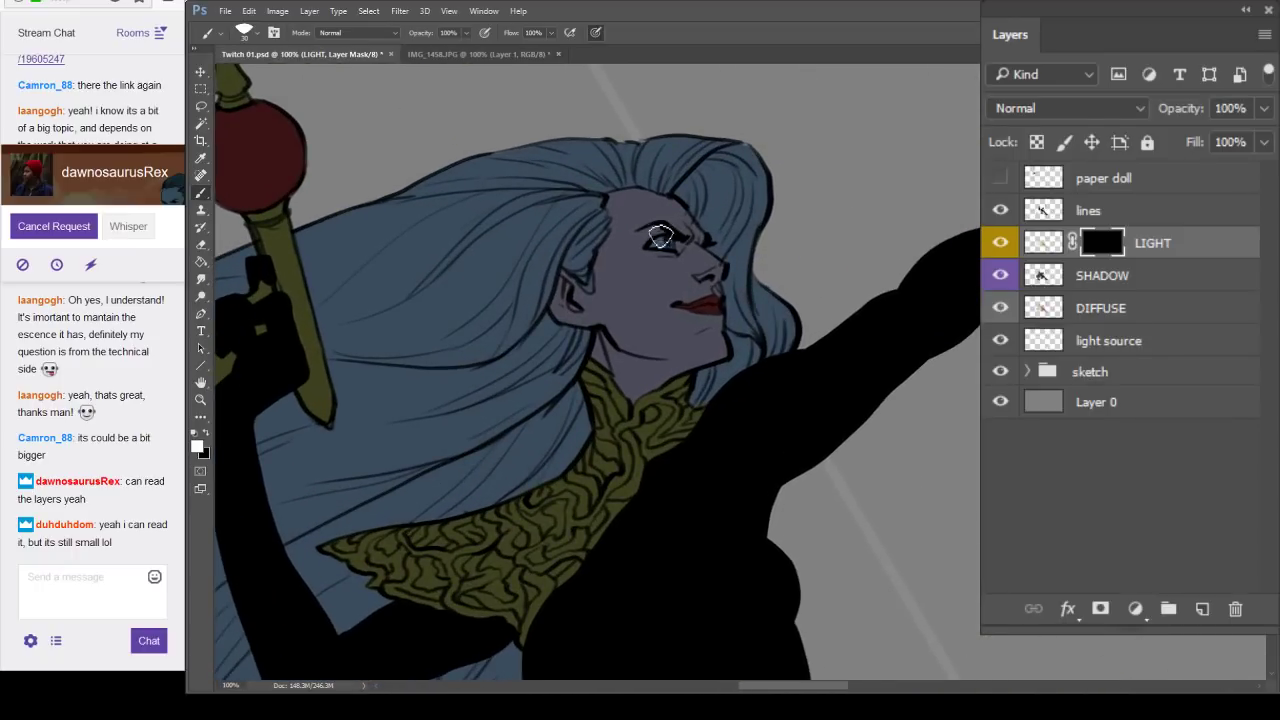
mouse_move(654, 236)
mouse_down()
mouse_move(632, 244)
mouse_move(645, 243)
mouse_up()
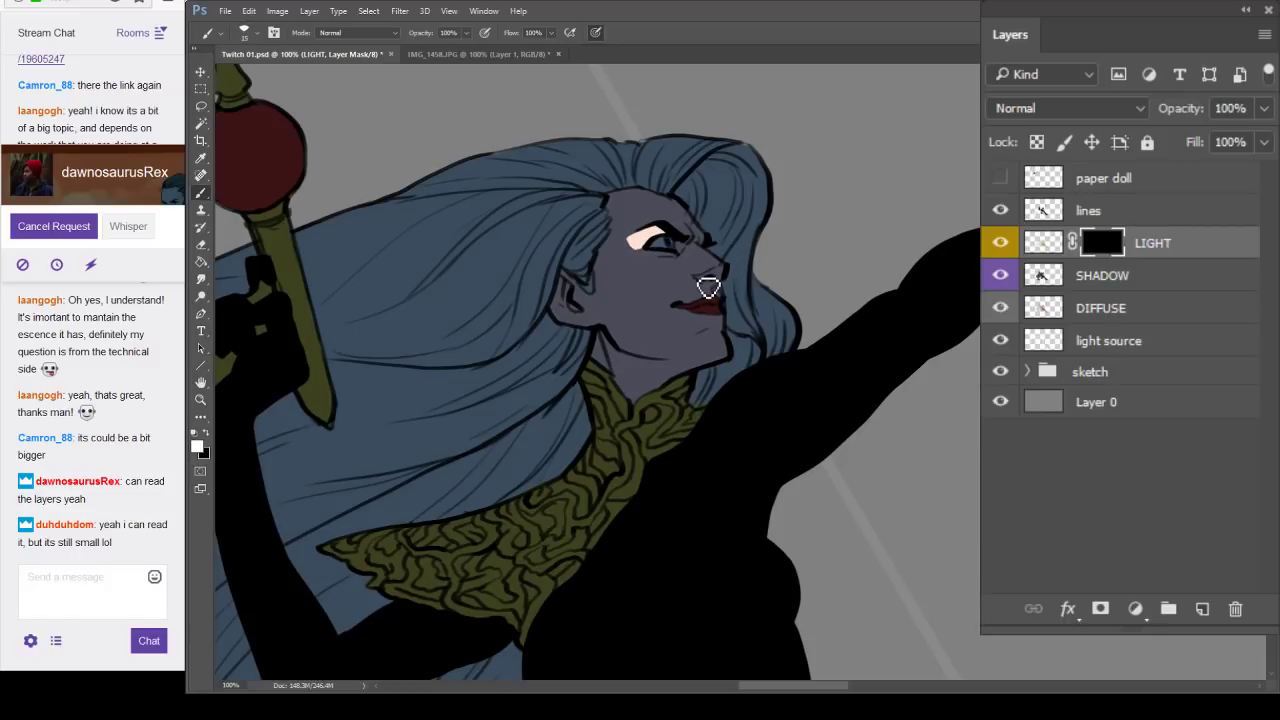
key(bracketleft)
mouse_move(704, 282)
mouse_down()
mouse_move(731, 277)
mouse_move(724, 290)
mouse_up()
Paint the light onto the cheek, upper lip, chin, jaw and neck in the LIGHT mask.
key(bracketright)
key(bracketright)
key(bracketright)
drag(600, 272, 686, 294)
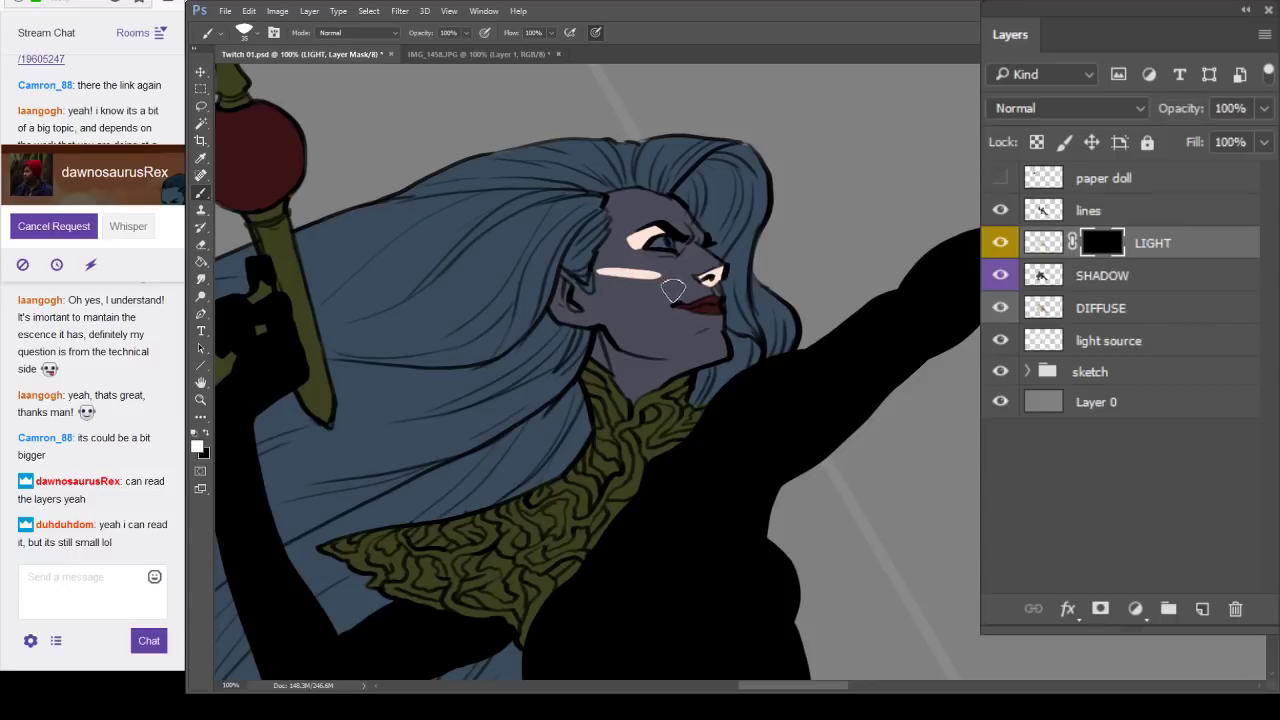
key(bracketleft)
mouse_move(696, 307)
mouse_down()
mouse_move(600, 290)
mouse_move(625, 309)
mouse_move(665, 295)
mouse_move(660, 330)
mouse_move(682, 326)
mouse_up()
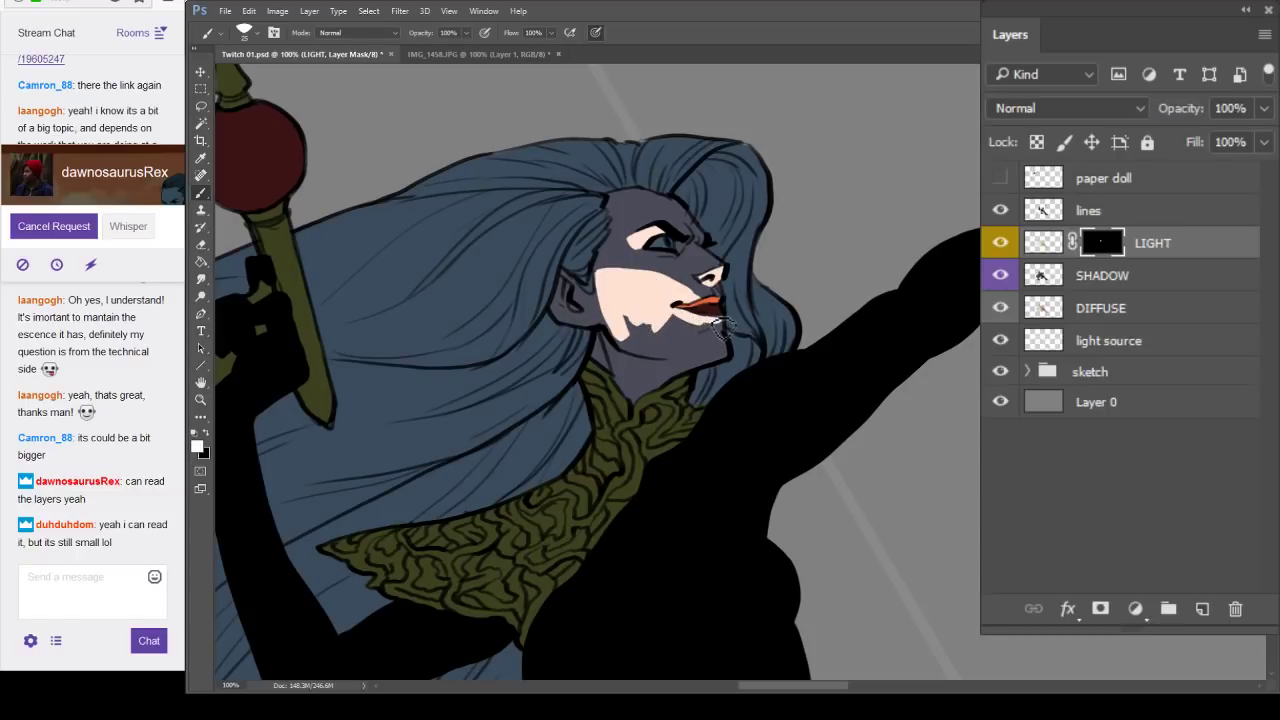
mouse_move(730, 326)
mouse_down()
mouse_move(673, 330)
mouse_move(682, 358)
mouse_move(715, 340)
mouse_move(679, 362)
mouse_move(691, 358)
mouse_move(680, 351)
mouse_move(717, 356)
mouse_move(692, 349)
mouse_move(728, 363)
mouse_move(700, 368)
mouse_move(707, 340)
mouse_move(695, 338)
mouse_move(724, 340)
mouse_move(717, 356)
mouse_move(649, 383)
mouse_move(669, 356)
mouse_move(637, 371)
mouse_move(630, 338)
mouse_move(604, 361)
mouse_move(631, 390)
mouse_up()
Extend the LIGHT mask over the ear and the hair lock in front of it, and refine the cheek's upper light edge.
key(x)
key(x)
key(bracketright)
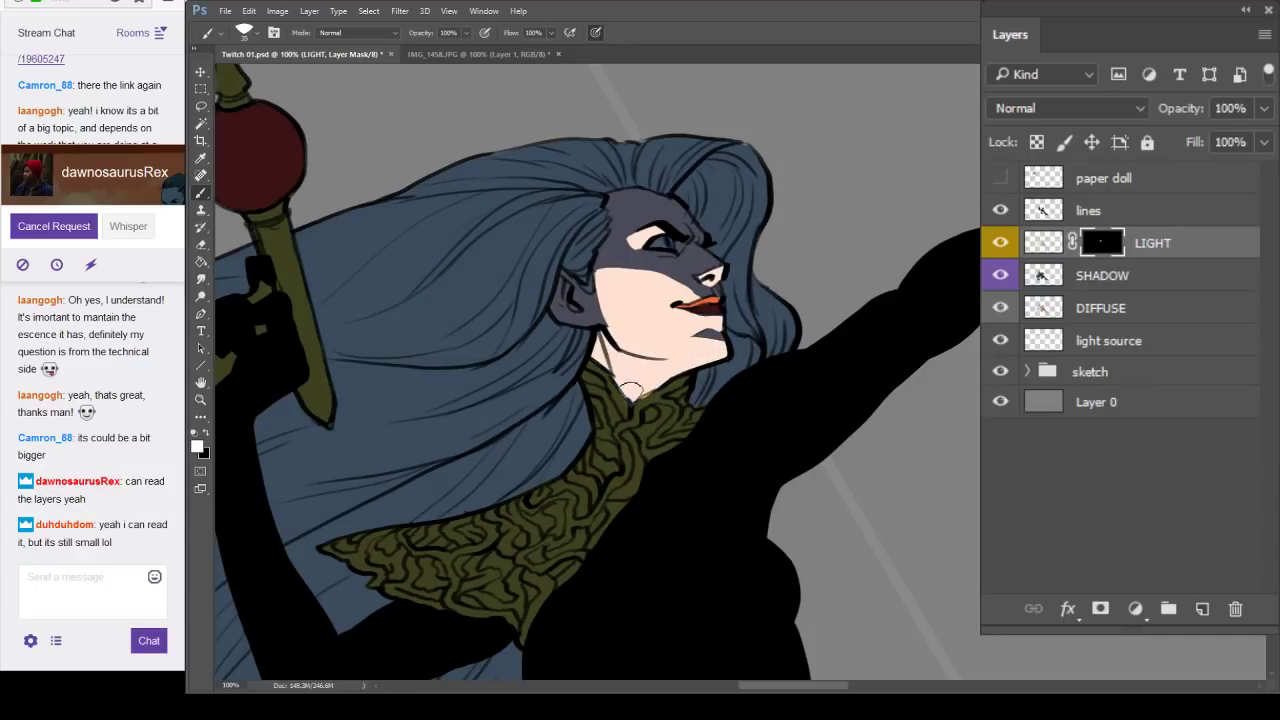
mouse_move(595, 308)
mouse_down()
mouse_move(578, 280)
mouse_move(602, 320)
mouse_move(582, 295)
mouse_move(562, 298)
mouse_move(572, 324)
mouse_move(564, 315)
mouse_move(594, 292)
mouse_up()
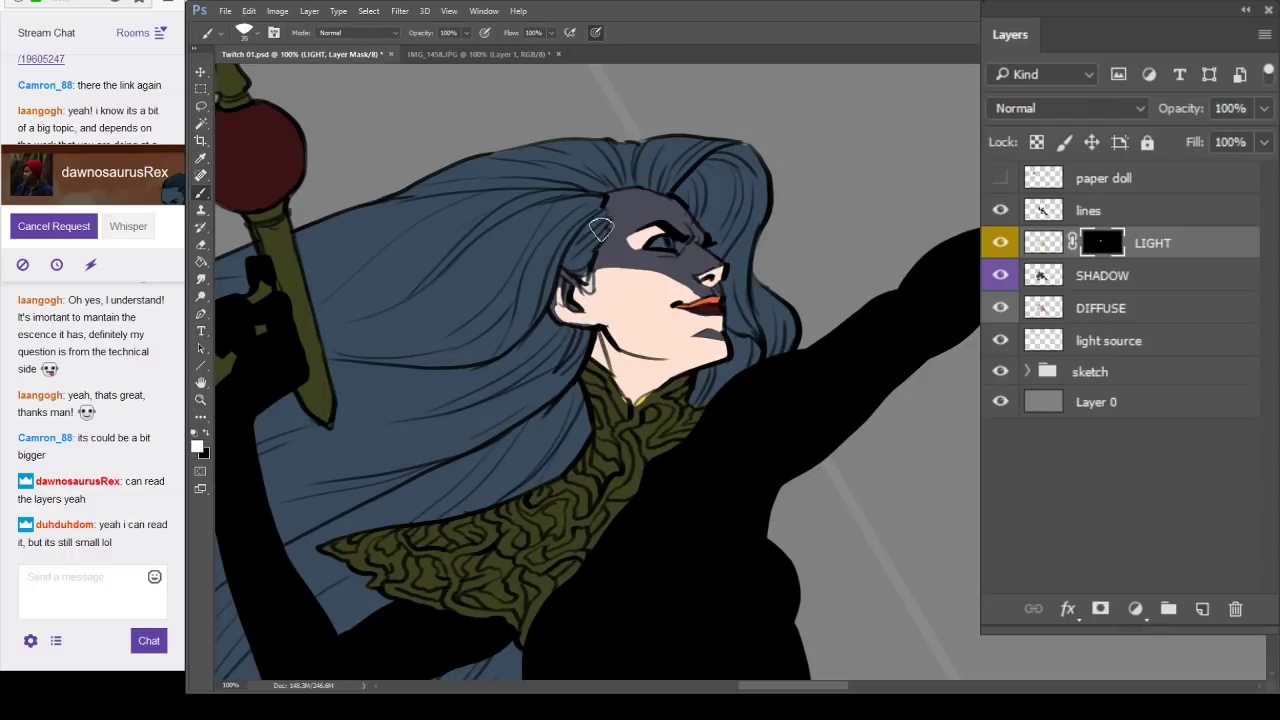
mouse_move(600, 230)
mouse_down()
mouse_move(582, 276)
mouse_move(582, 252)
mouse_move(577, 264)
mouse_move(599, 309)
mouse_move(572, 281)
mouse_move(572, 328)
mouse_up()
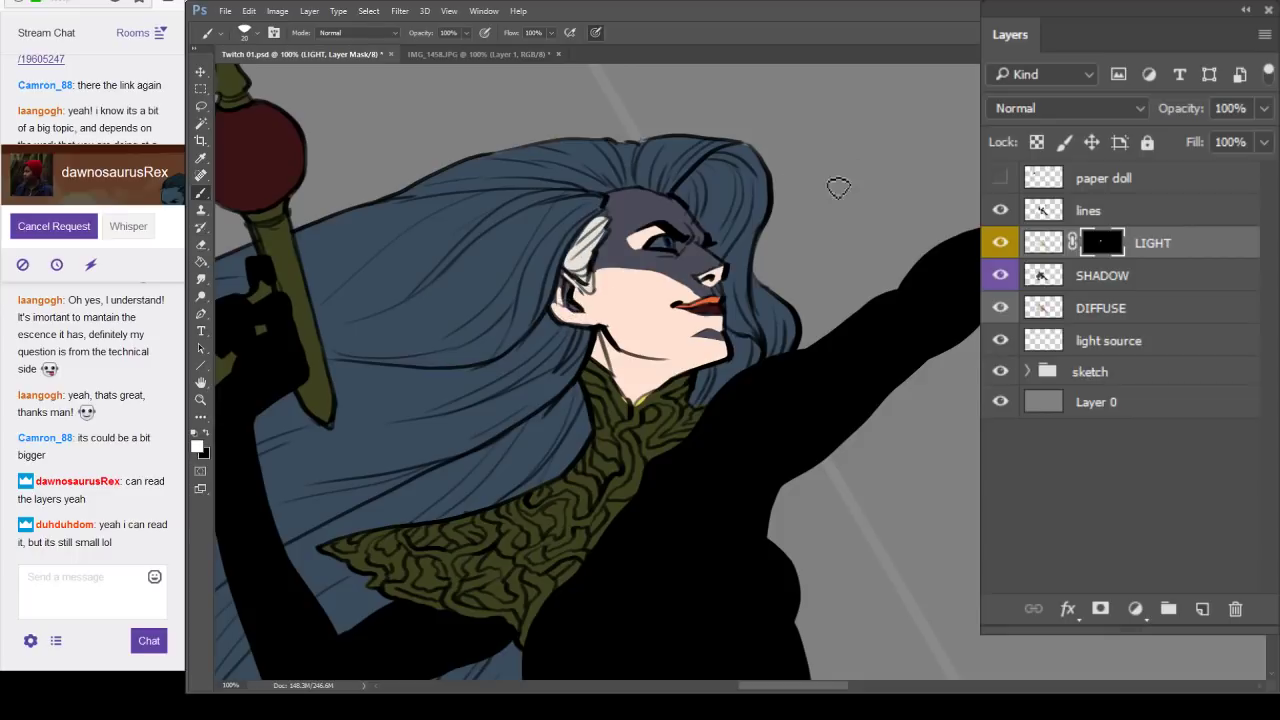
drag(603, 273, 655, 278)
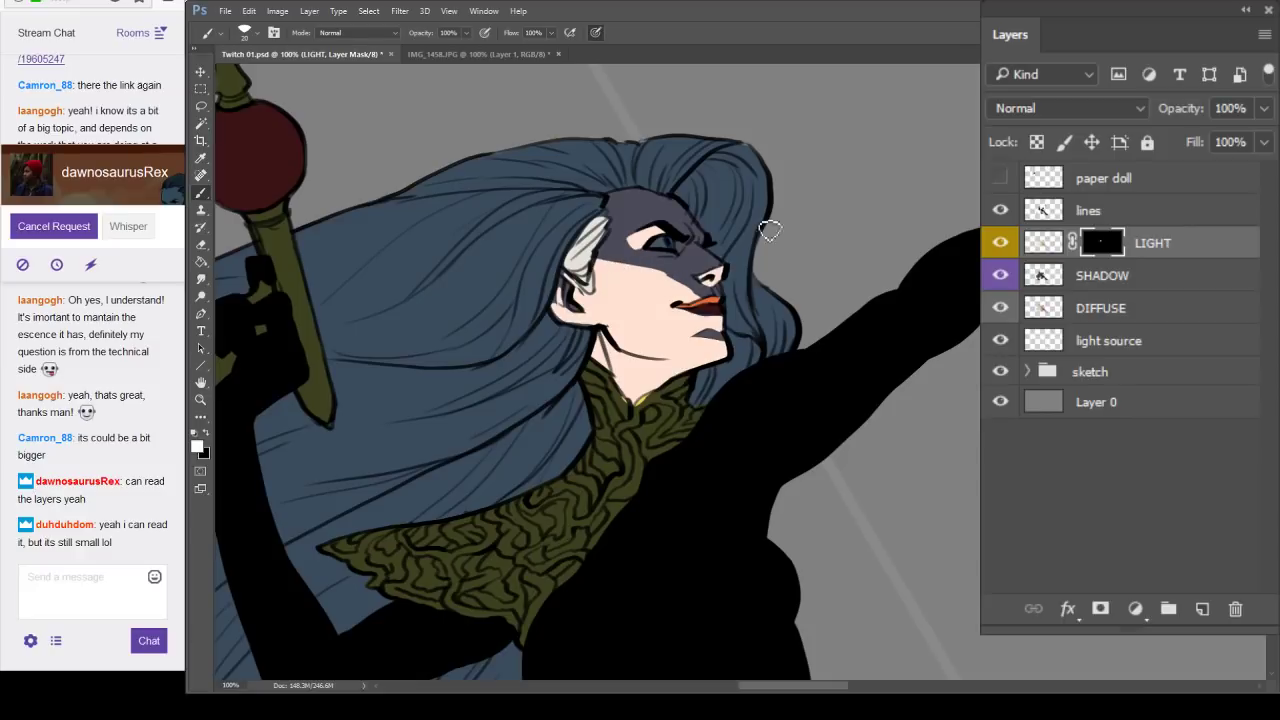
Examine the lit areas of the face up close and in relation to the whole upper figure.
key([)
key(x)
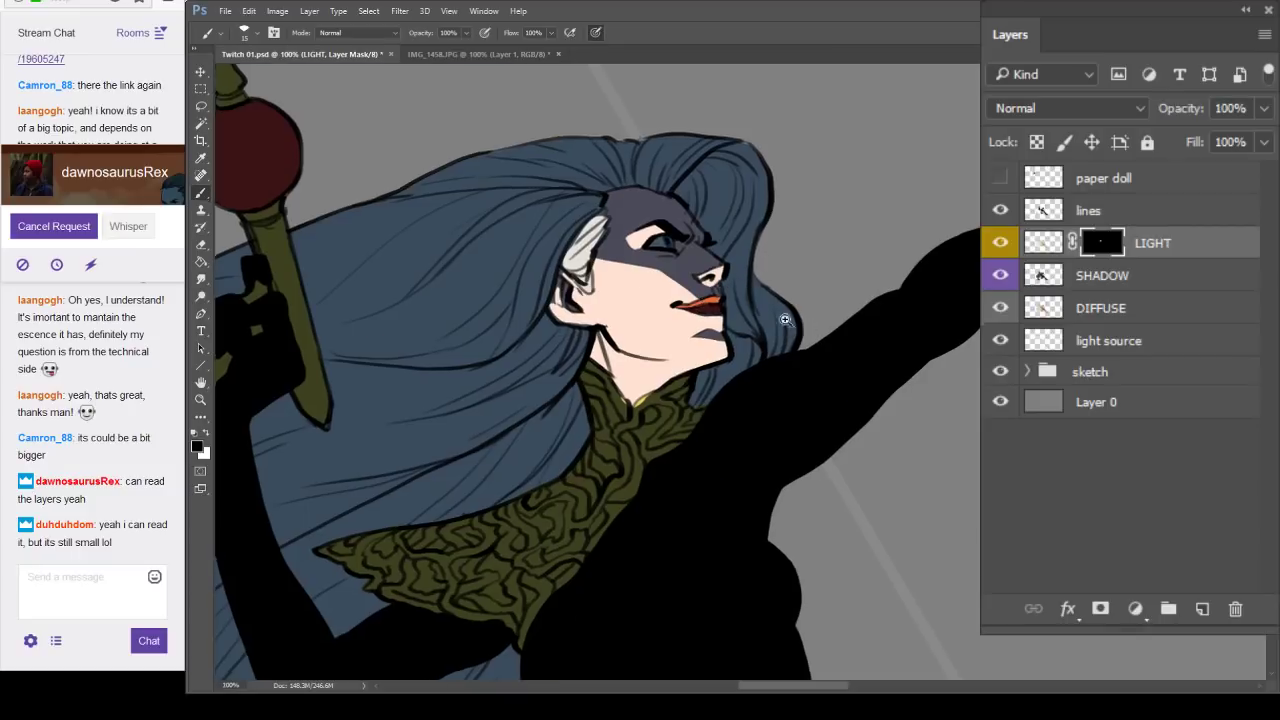
scroll(758, 298, up, 1)
drag(760, 302, 754, 340)
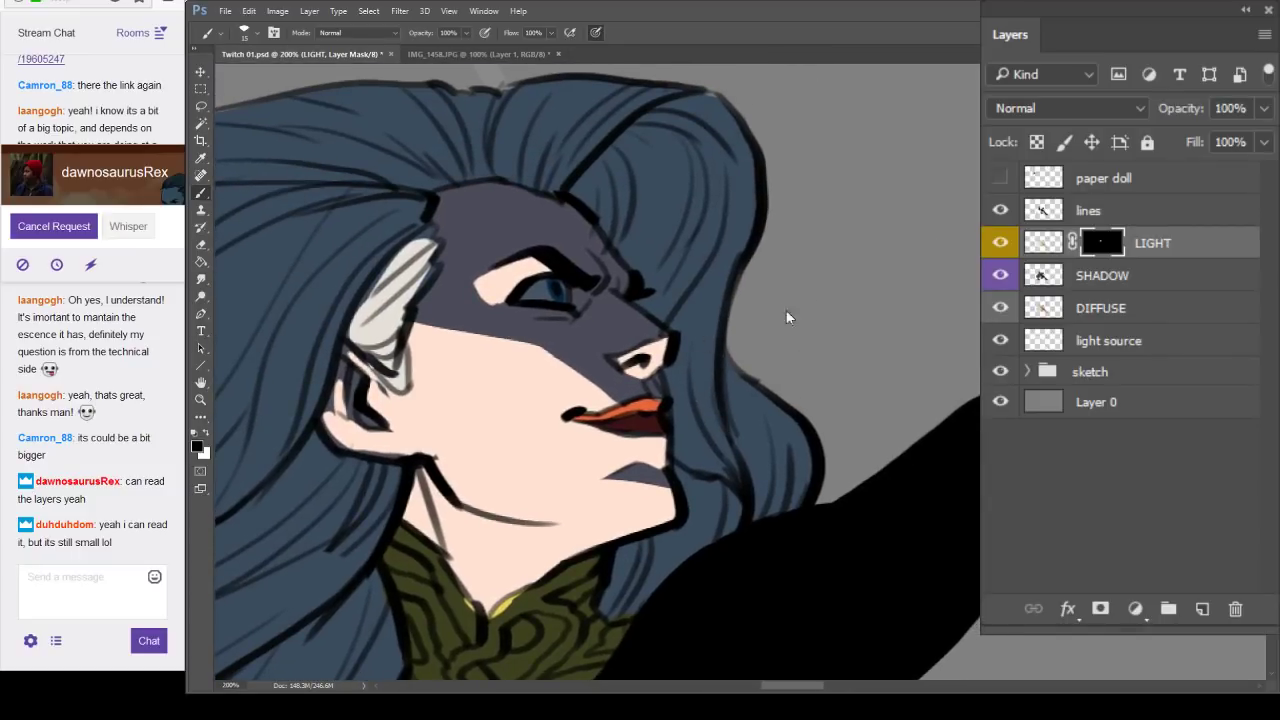
scroll(787, 318, down, 3)
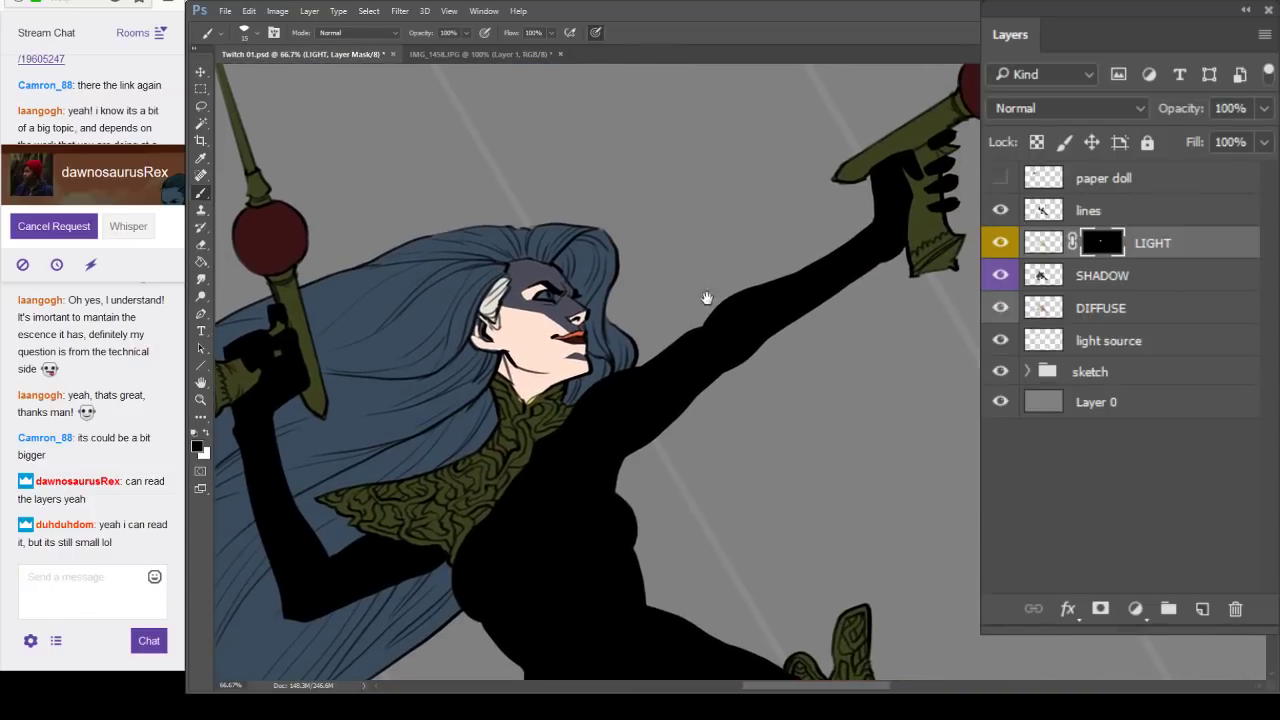
scroll(710, 310, up, 1)
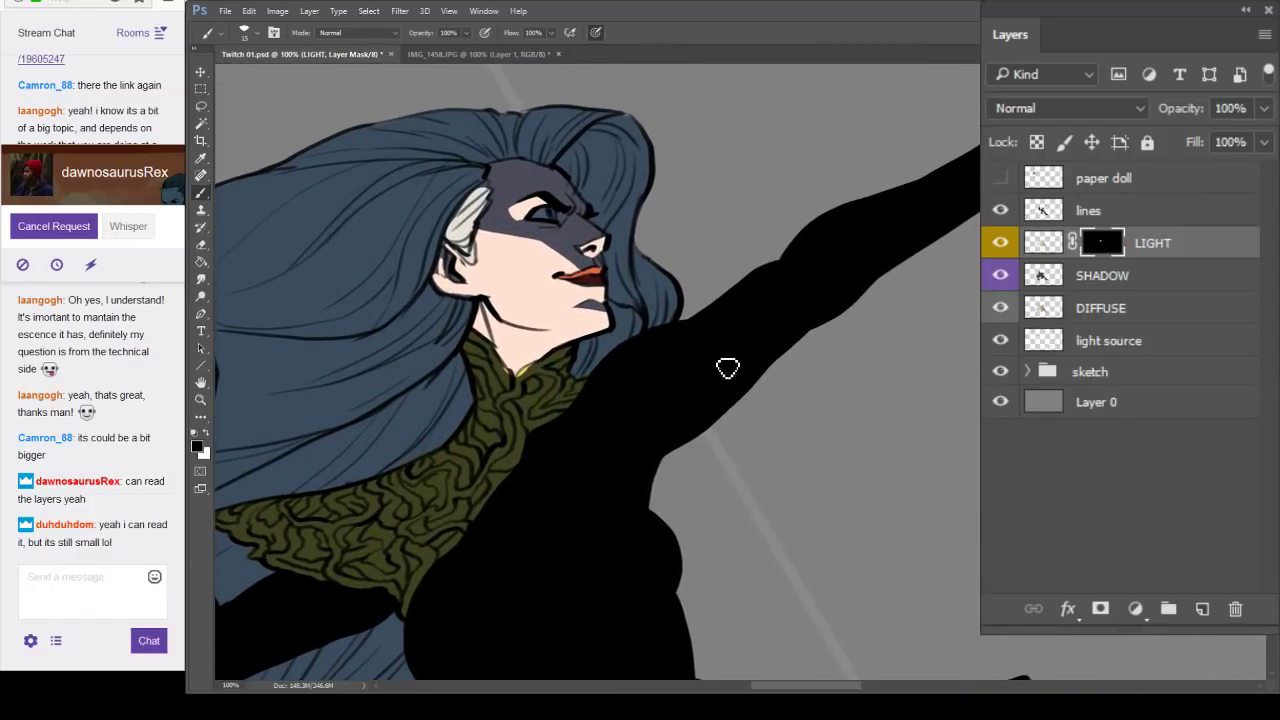
scroll(727, 368, down, 2)
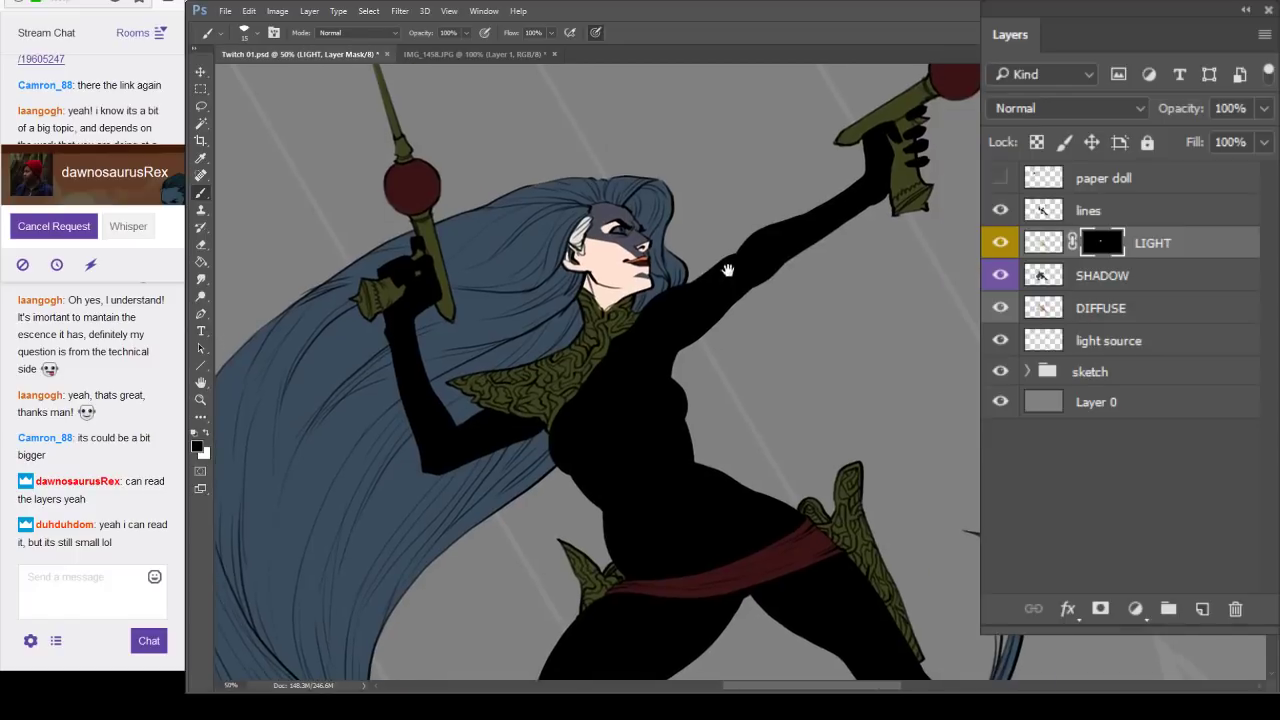
Enlarge the brush and paint white on the LIGHT mask to reveal yellow light on both sides of the upper collar.
scroll(714, 289, up, 1)
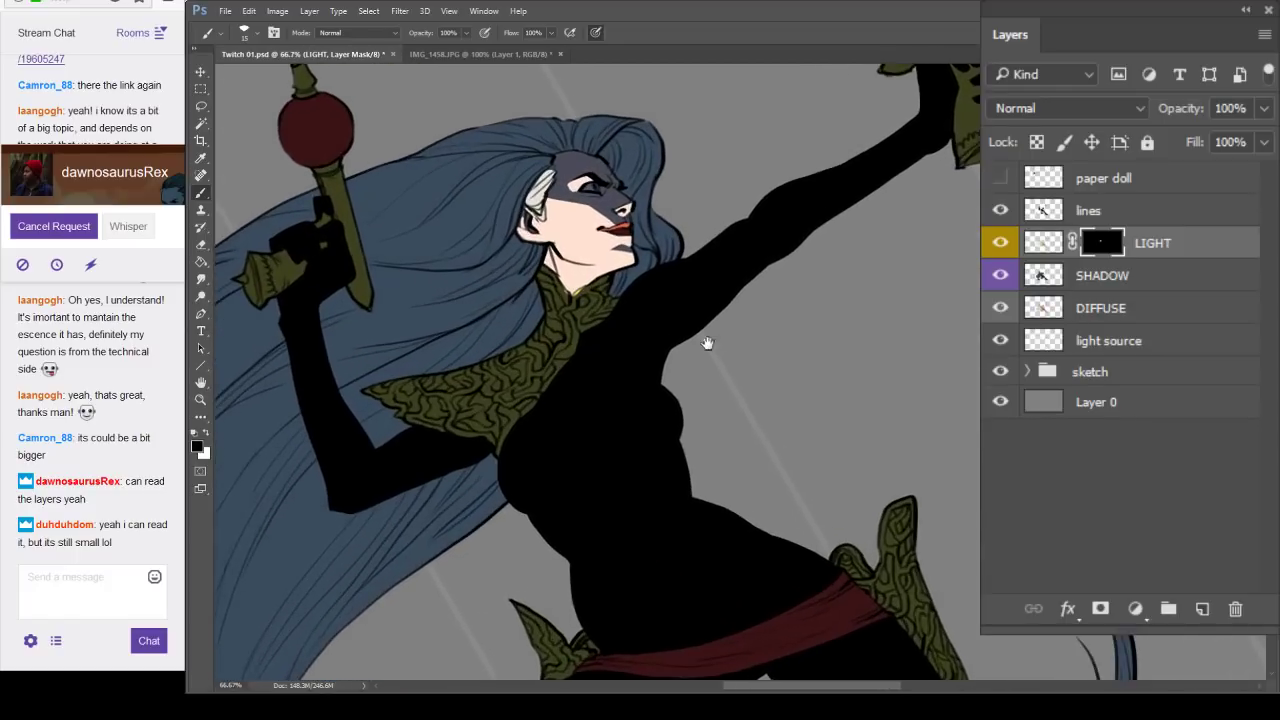
scroll(707, 343, down, 1)
scroll(609, 417, up, 1)
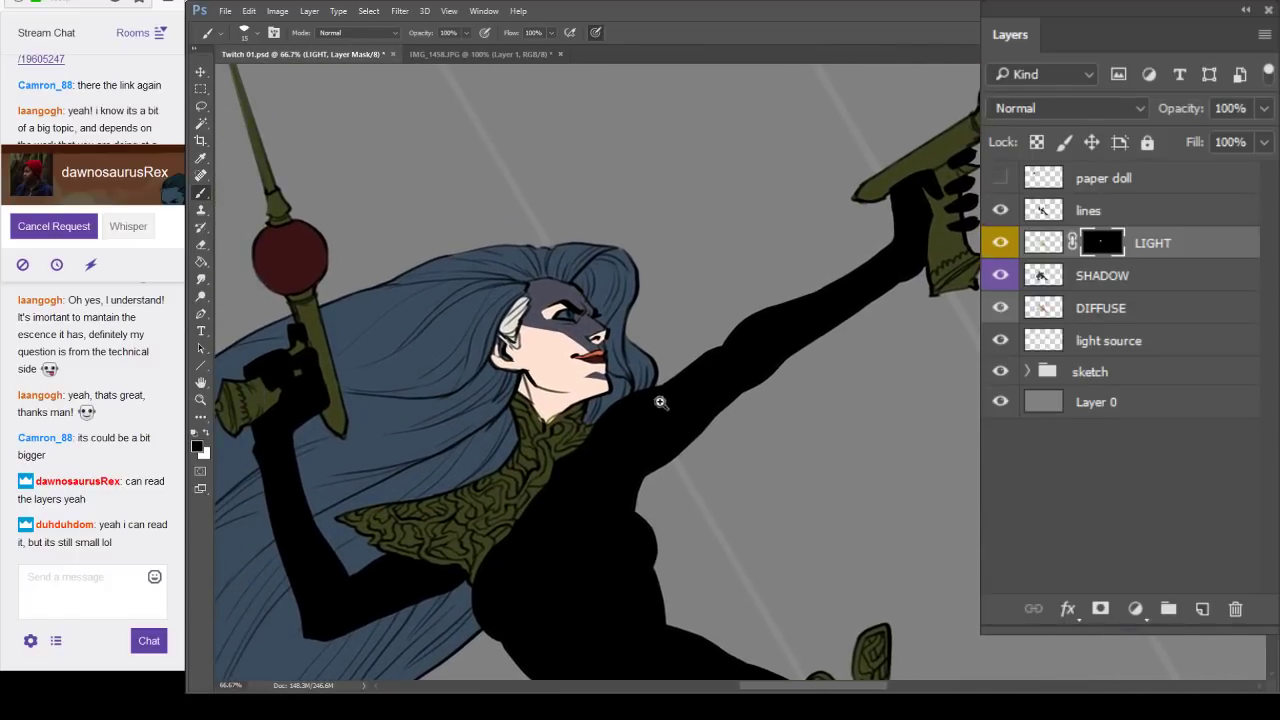
scroll(660, 402, up, 1)
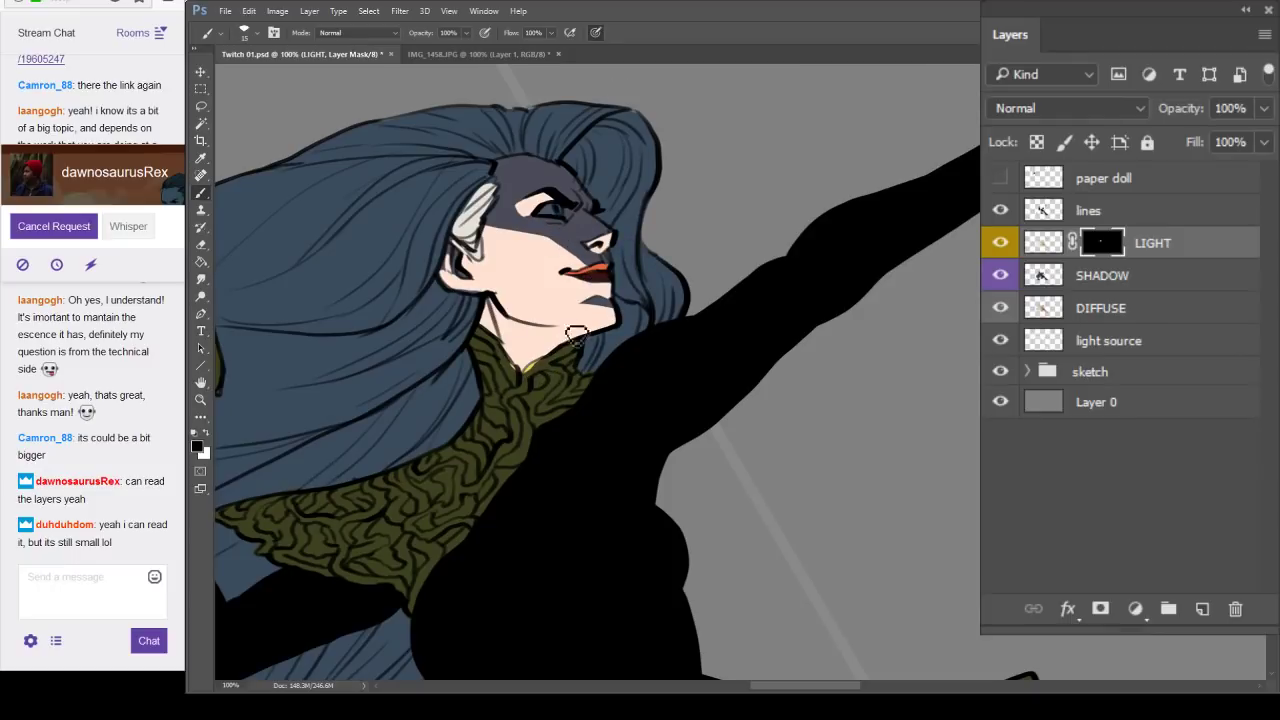
key(bracketright)
key(bracketright)
key(bracketright)
key(x)
mouse_move(555, 353)
mouse_down()
mouse_move(562, 375)
mouse_move(524, 412)
mouse_up()
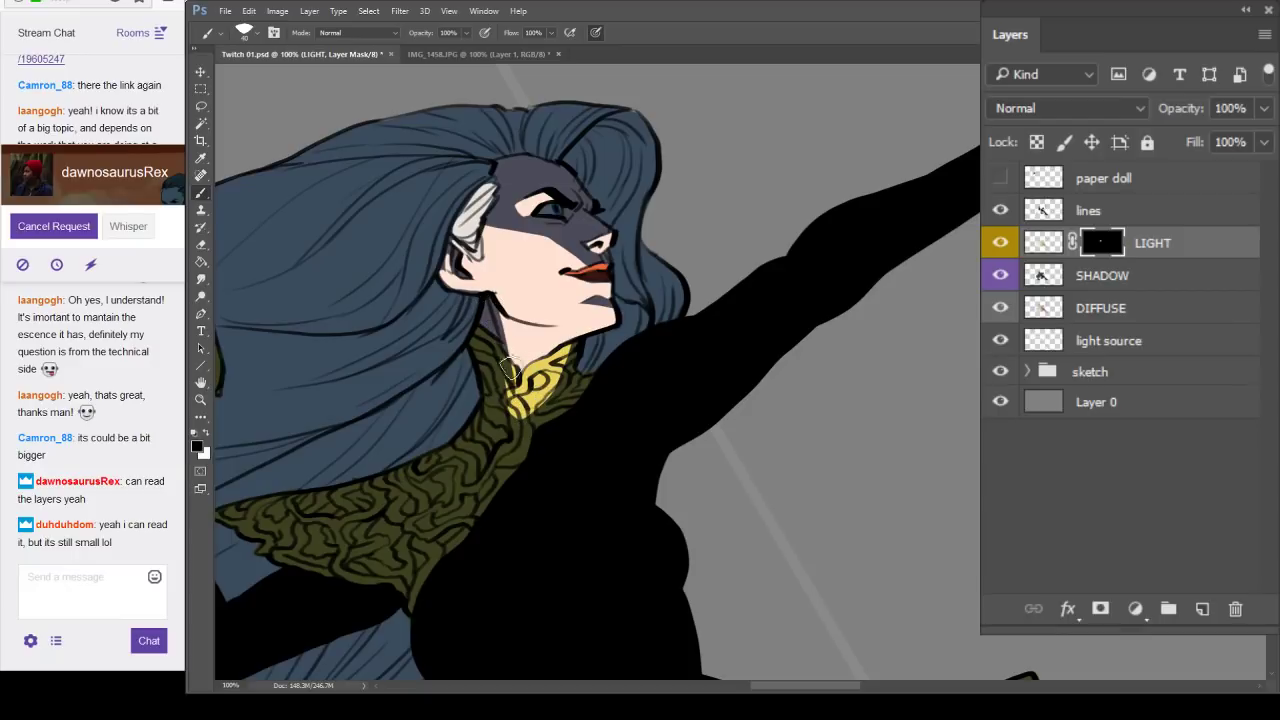
key(x)
drag(488, 350, 515, 413)
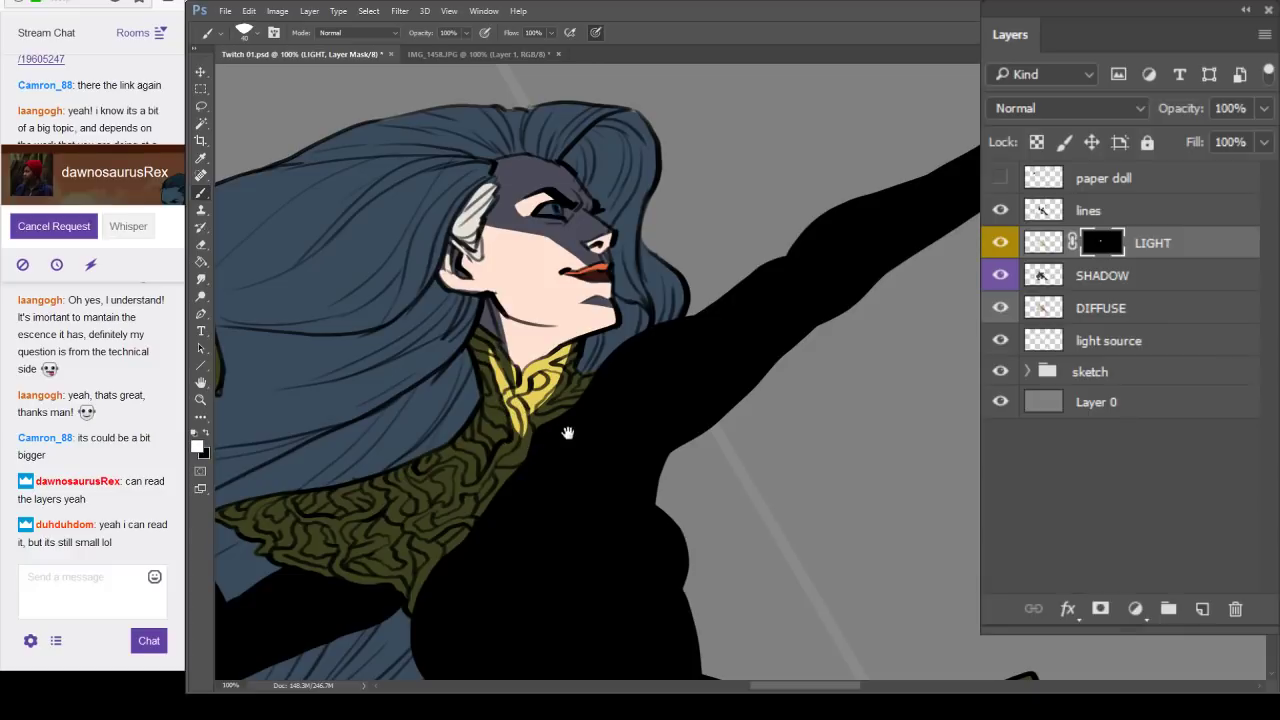
Reveal yellow light along the outer edge of the upright ornate scabbard at the hip on the LIGHT mask.
scroll(567, 434, down, 3)
drag(622, 498, 586, 320)
drag(785, 304, 768, 272)
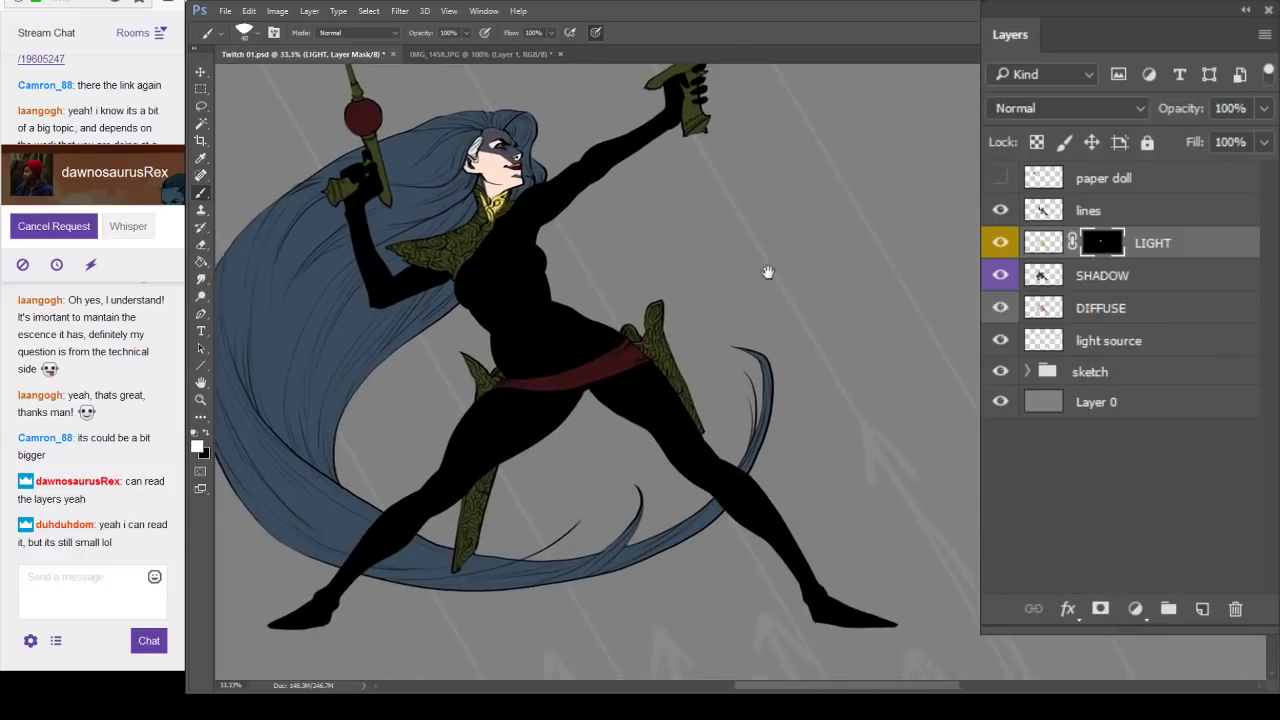
scroll(716, 342, up, 2)
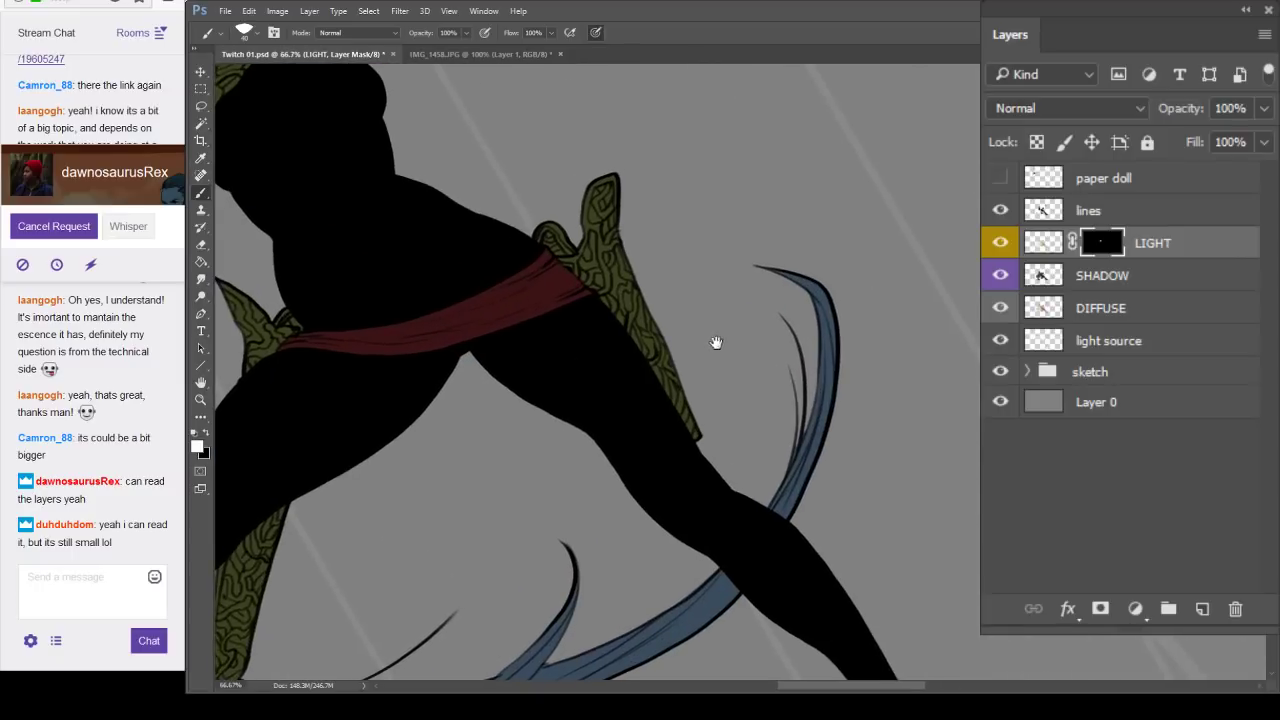
mouse_move(621, 189)
mouse_down()
mouse_move(626, 268)
mouse_move(618, 247)
mouse_move(610, 258)
mouse_move(641, 314)
mouse_move(626, 250)
mouse_move(722, 467)
mouse_up()
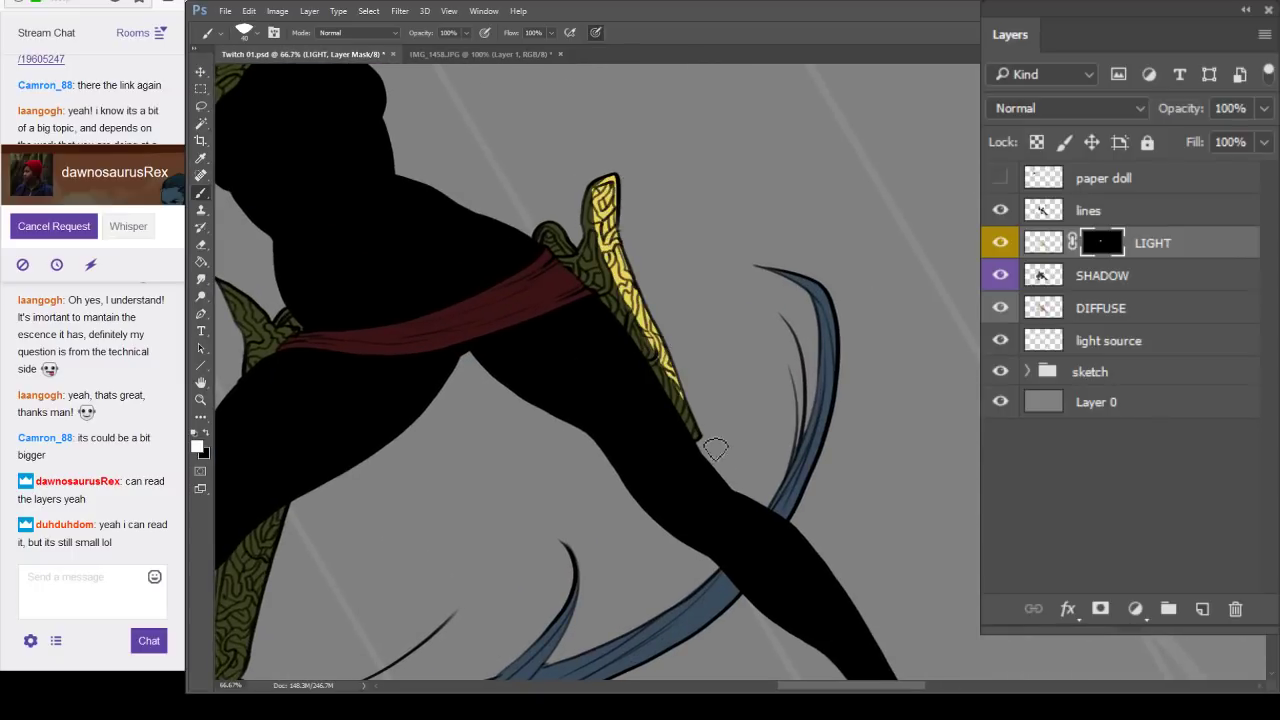
mouse_move(672, 279)
mouse_down()
mouse_move(829, 269)
mouse_move(848, 255)
mouse_move(729, 238)
mouse_up()
Reveal light on the LIGHT mask across the waist sash, the small scabbard tip behind the hip and the scabbard below the thigh.
scroll(849, 252, down, 2)
scroll(729, 238, up, 1)
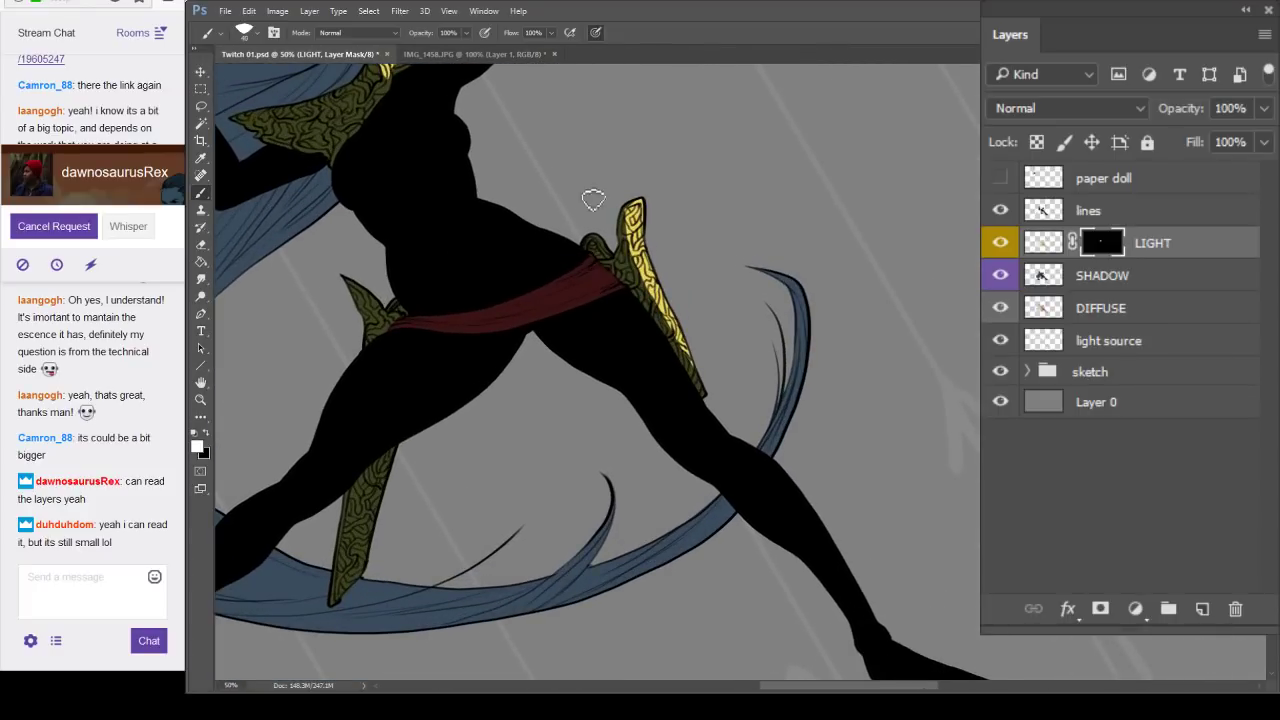
mouse_move(567, 271)
mouse_down()
mouse_move(586, 266)
mouse_move(604, 312)
mouse_up()
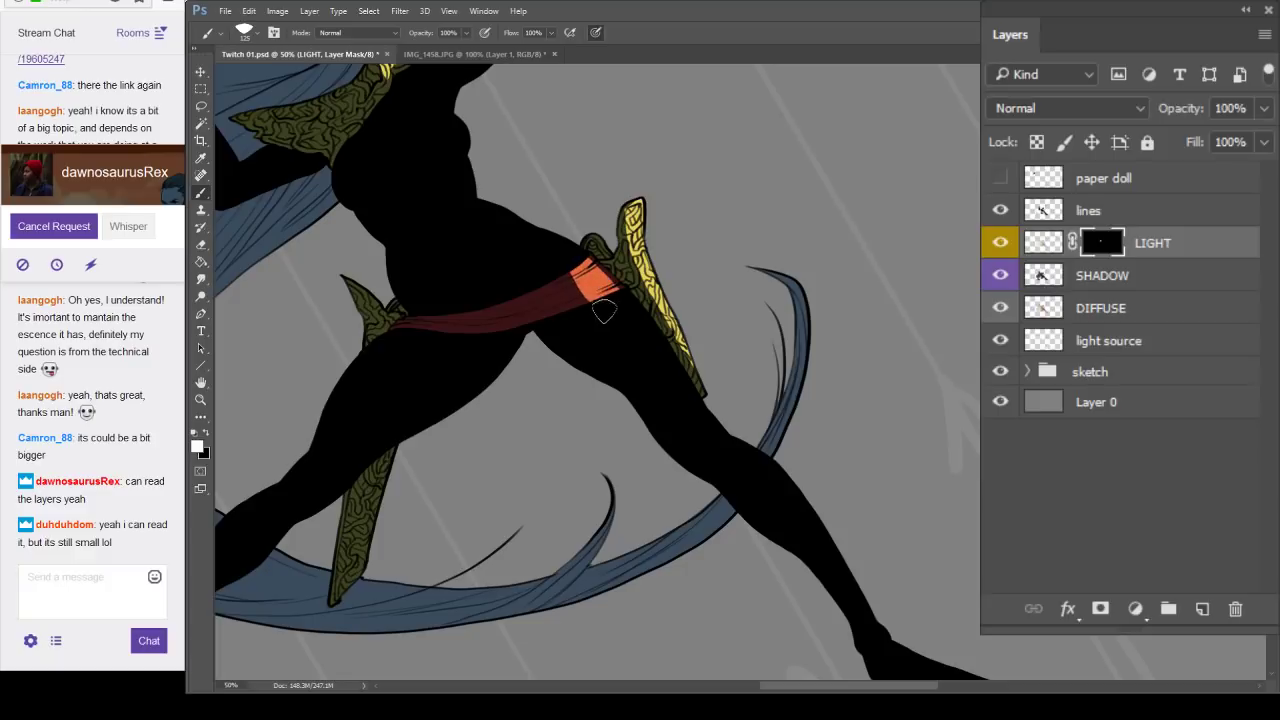
mouse_move(561, 263)
mouse_down()
mouse_move(540, 300)
mouse_move(428, 322)
mouse_move(408, 377)
mouse_up()
drag(361, 297, 400, 353)
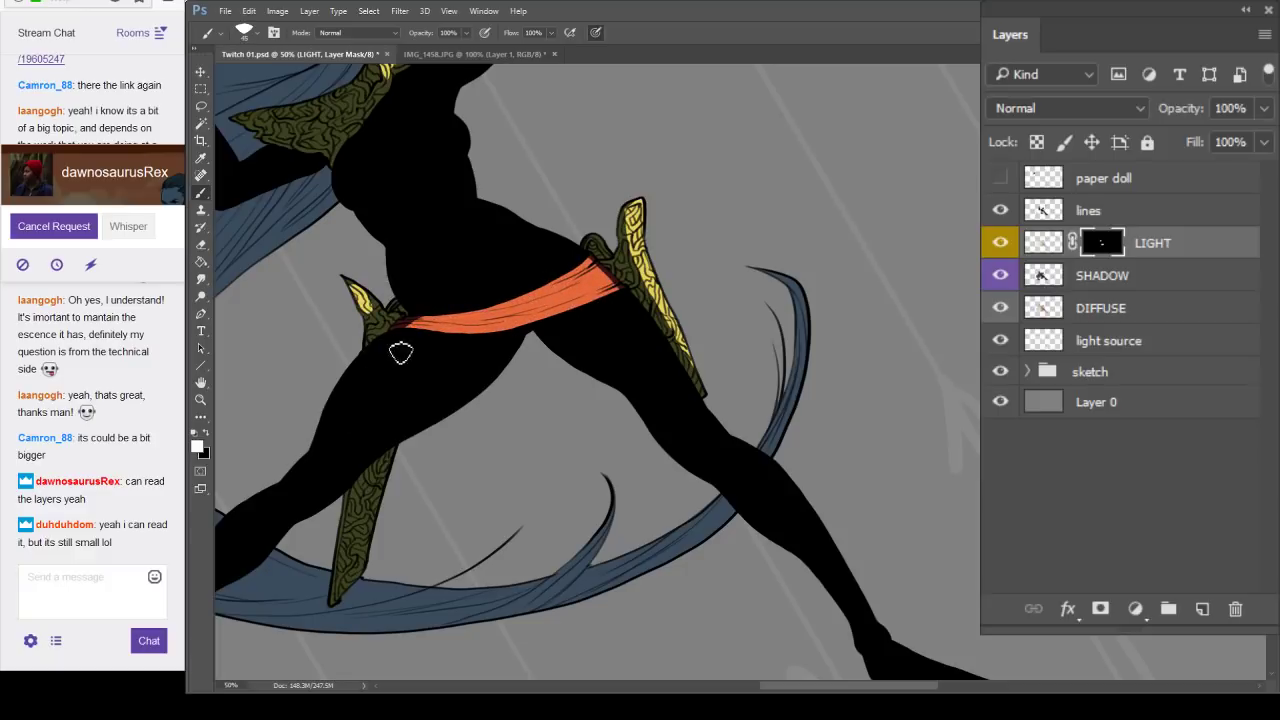
mouse_move(387, 448)
mouse_down()
mouse_move(356, 542)
mouse_move(357, 616)
mouse_up()
key(x)
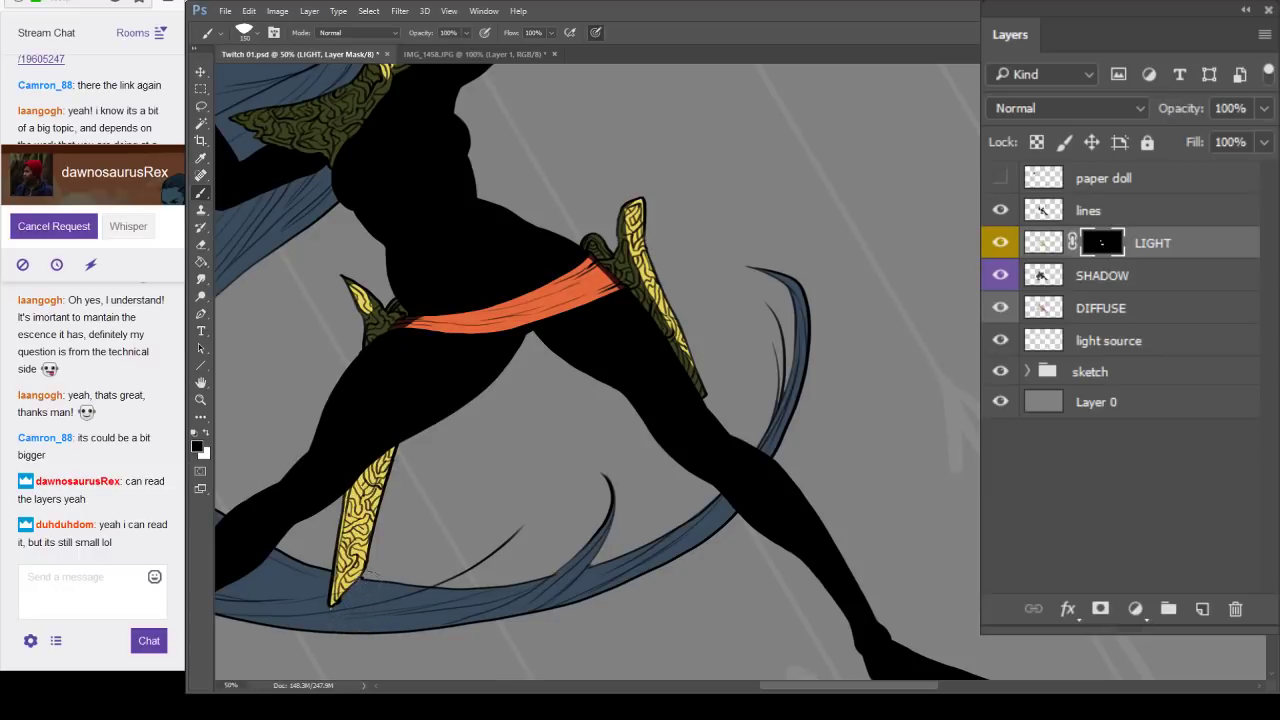
Reveal light on the lower part of the bent arm's sword orb, its guard and its grip on the LIGHT mask.
drag(682, 174, 777, 297)
alt+click(765, 275)
drag(749, 214, 761, 319)
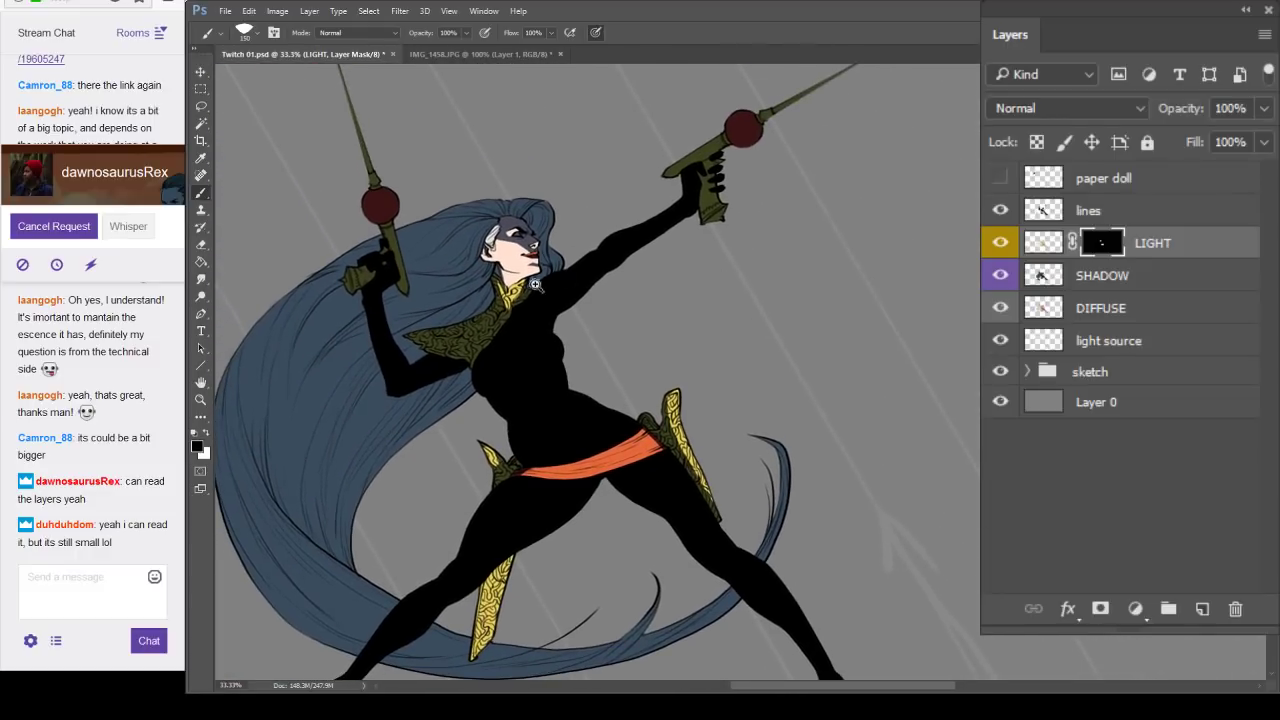
ctrl+click(537, 285)
drag(490, 253, 547, 281)
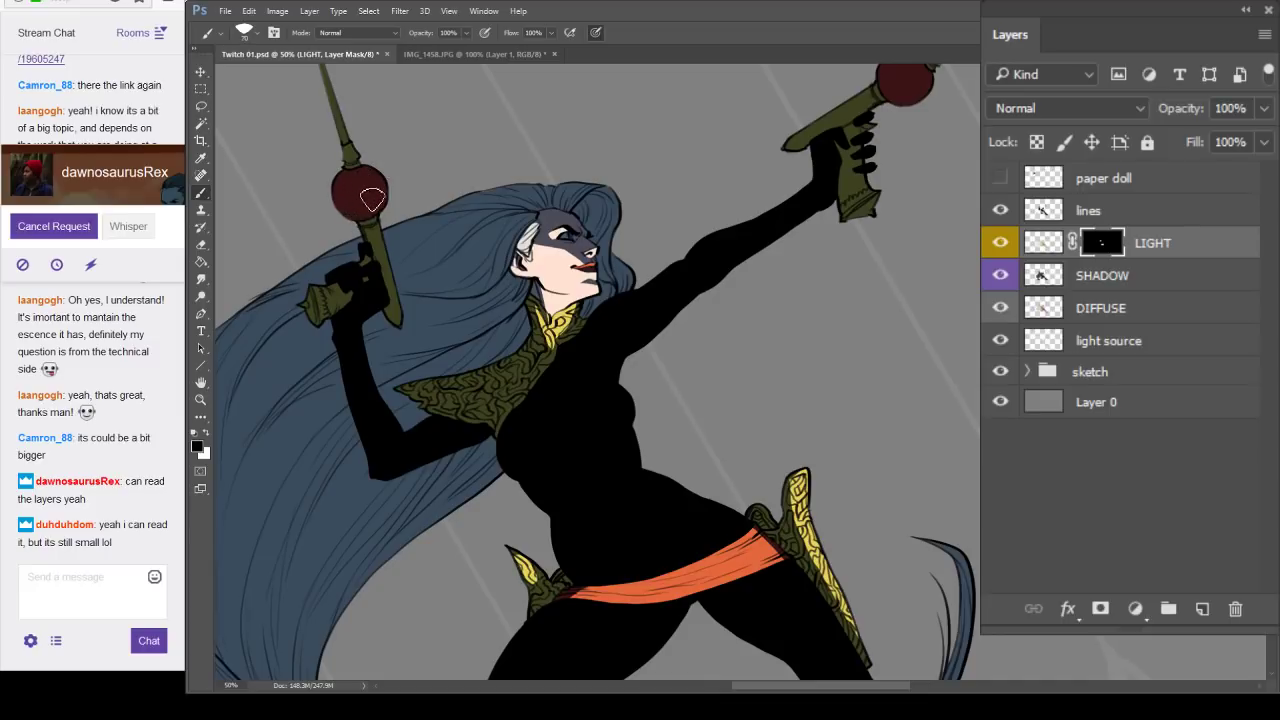
key(x)
drag(364, 207, 370, 213)
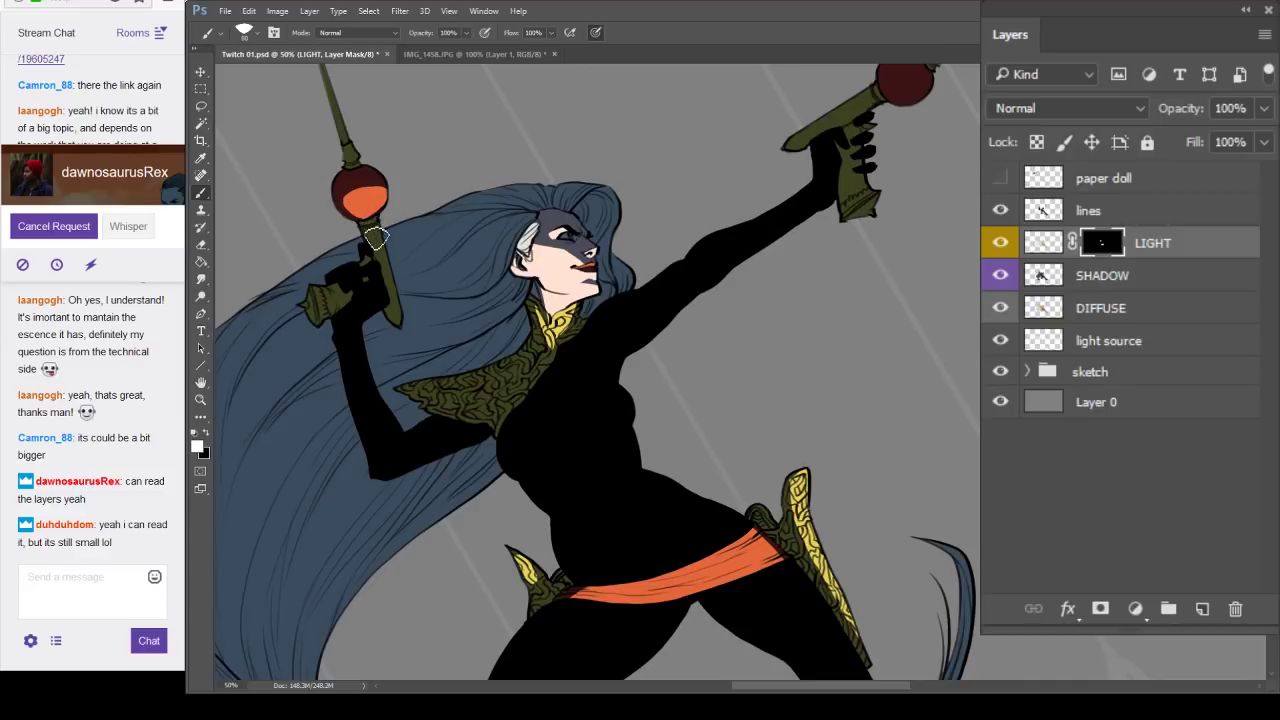
drag(378, 228, 404, 328)
drag(320, 328, 374, 290)
key(x)
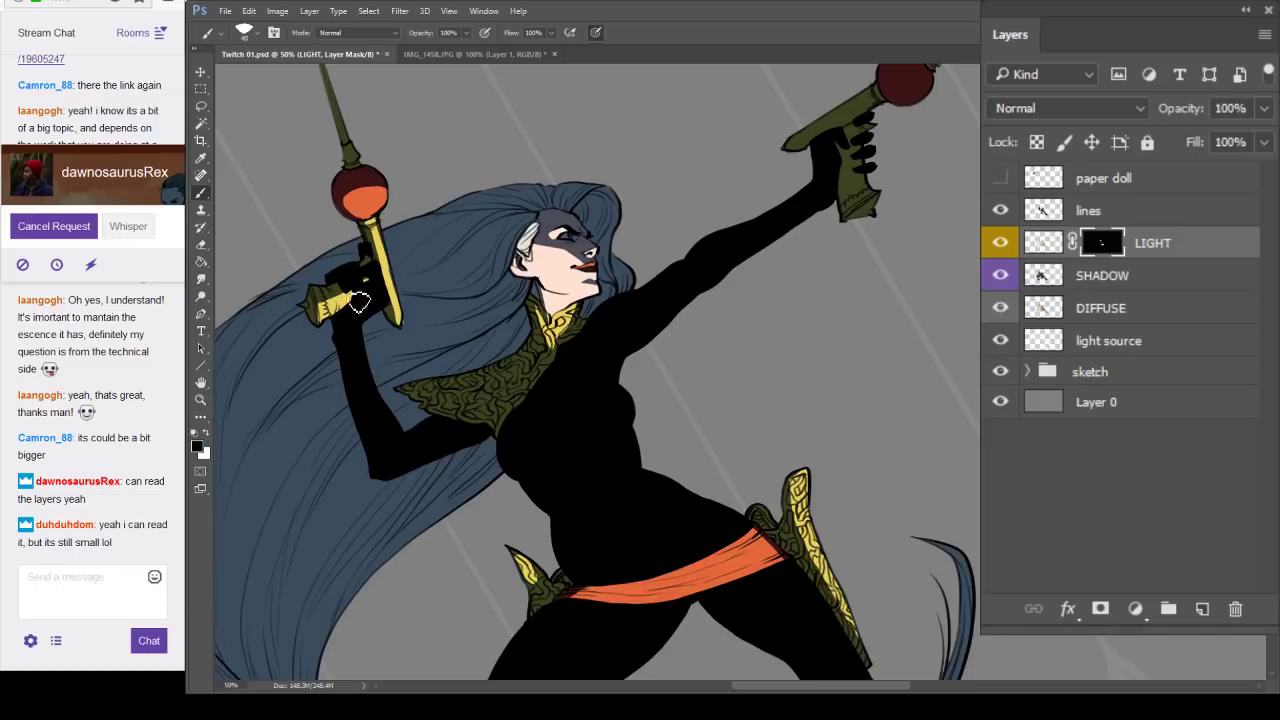
Reveal yellow light along the blade and the blade base of the sword held by the bent arm.
key(x)
drag(371, 155, 417, 297)
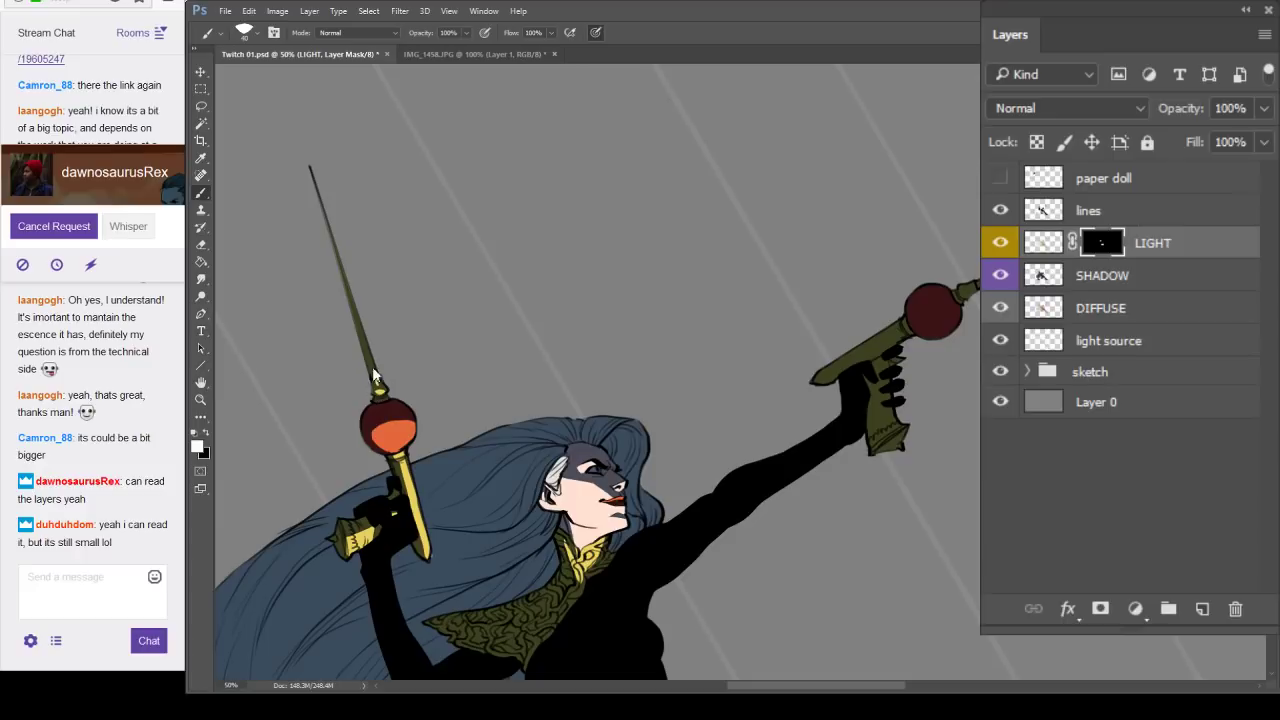
drag(849, 272, 852, 230)
drag(366, 284, 350, 217)
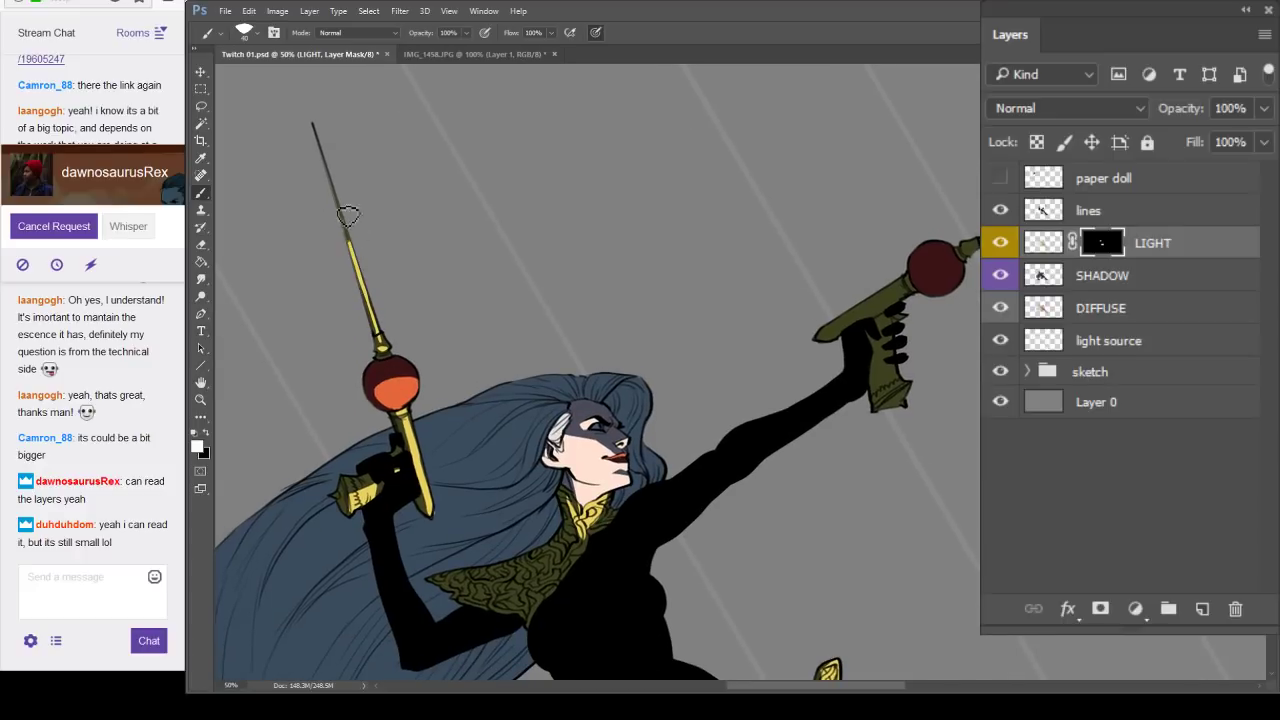
Try a light streak through the hair behind the neck on the LIGHT mask.
drag(681, 432, 686, 257)
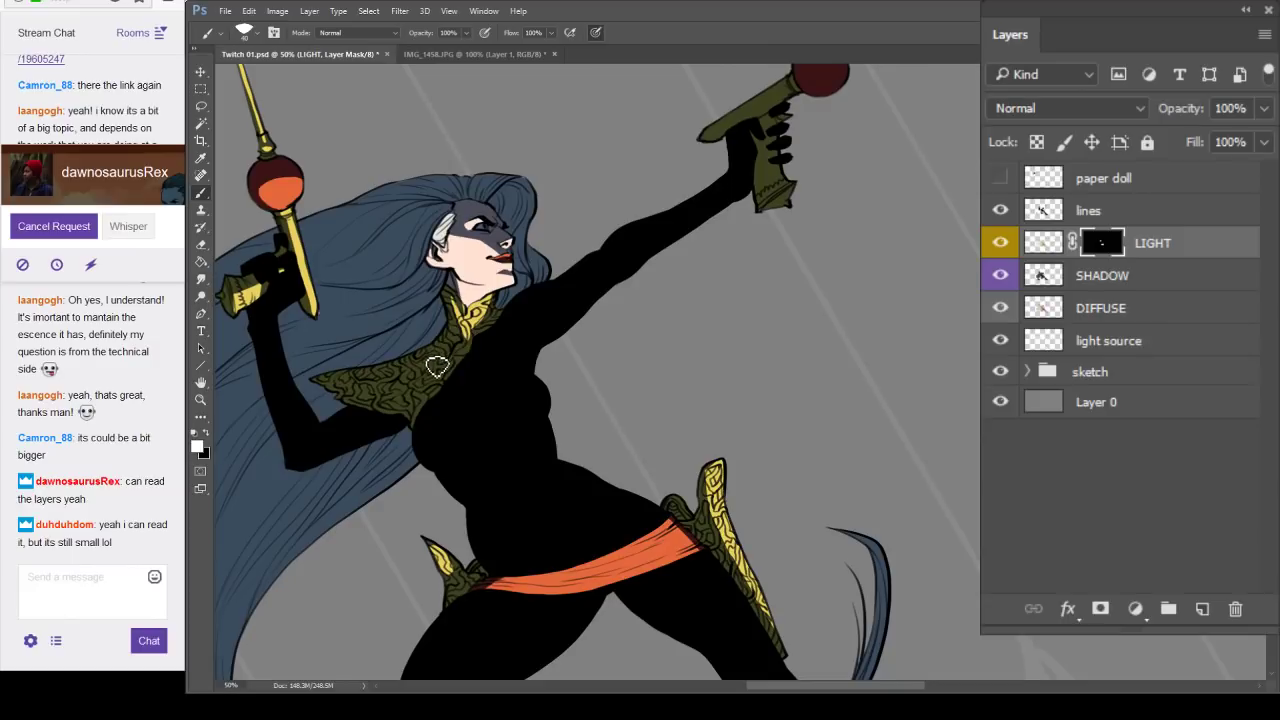
drag(519, 250, 569, 287)
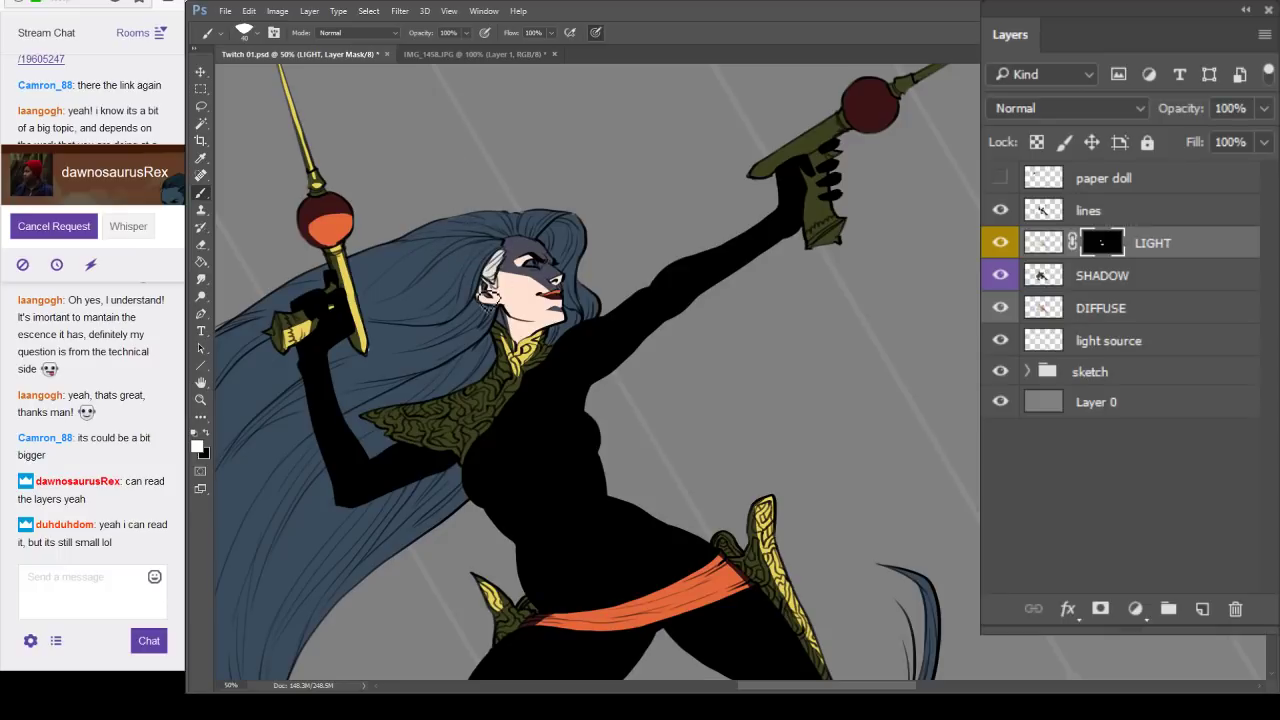
drag(490, 290, 420, 402)
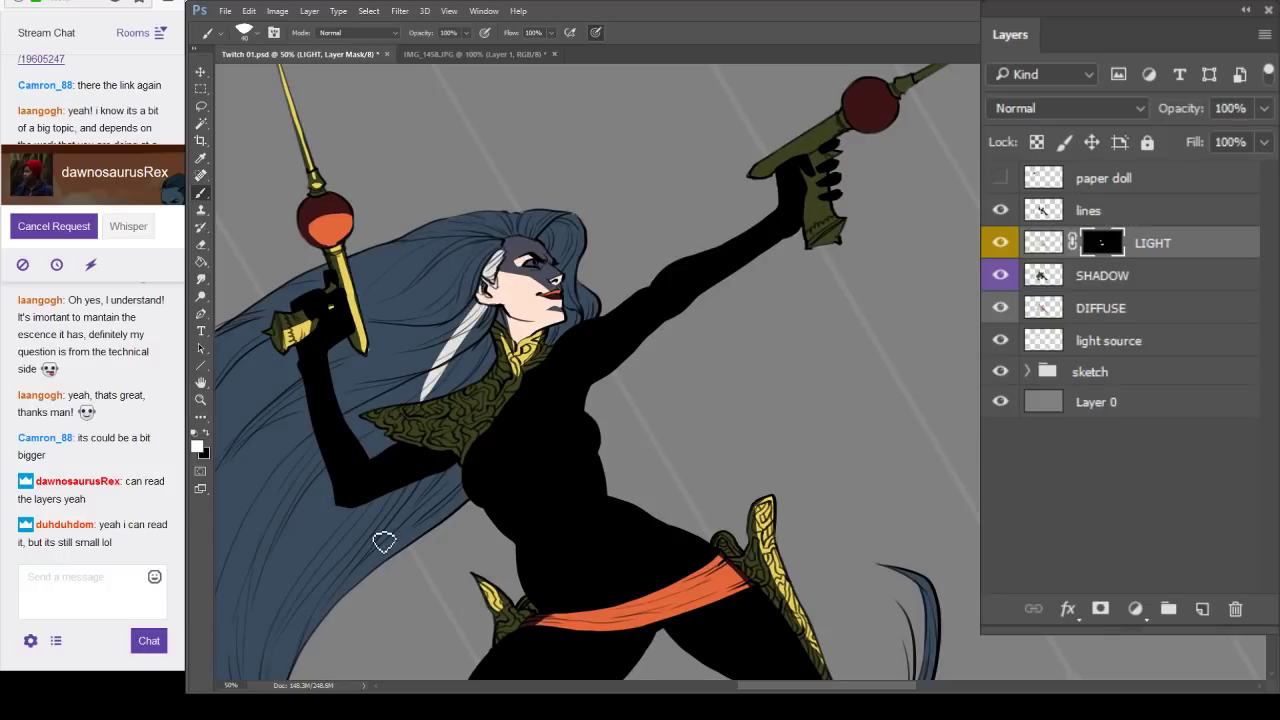
key(ctrl+z)
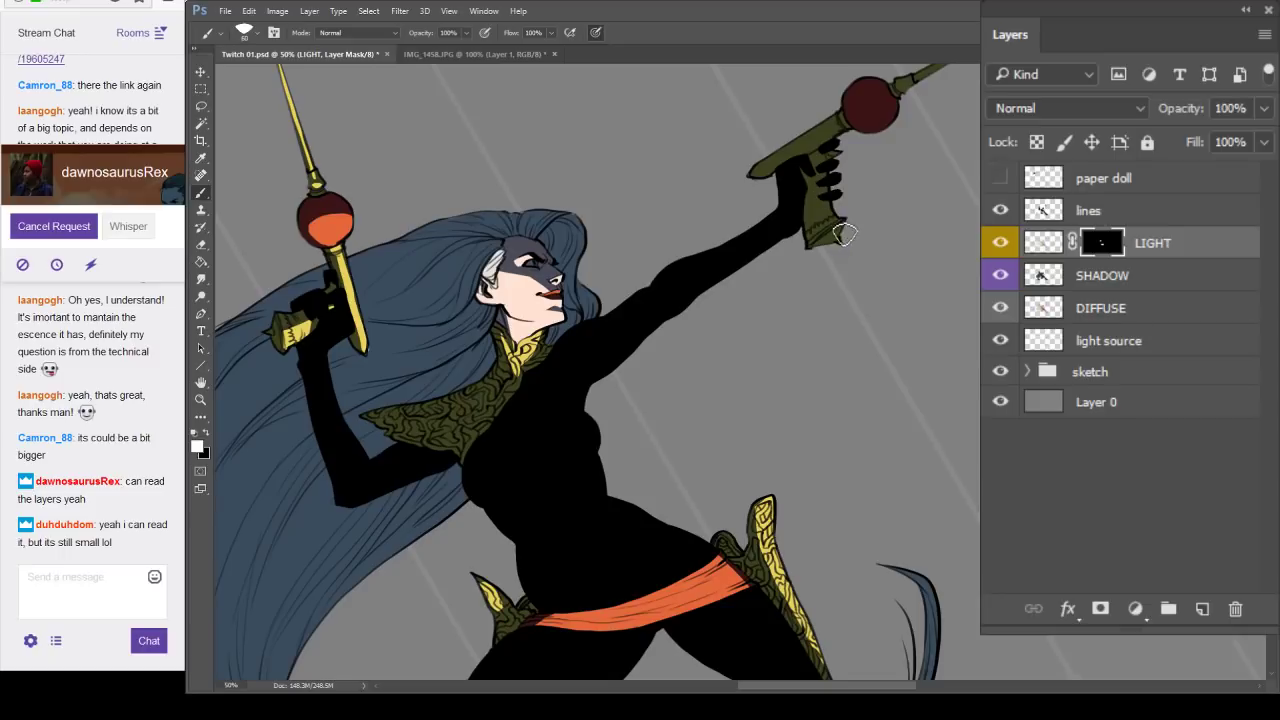
Reveal light on the outstretched arm's sword grip, orb underside and blade, and trim the guard's light back with black.
drag(930, 187, 753, 320)
mouse_move(728, 232)
mouse_down()
mouse_move(660, 266)
mouse_move(650, 375)
mouse_up()
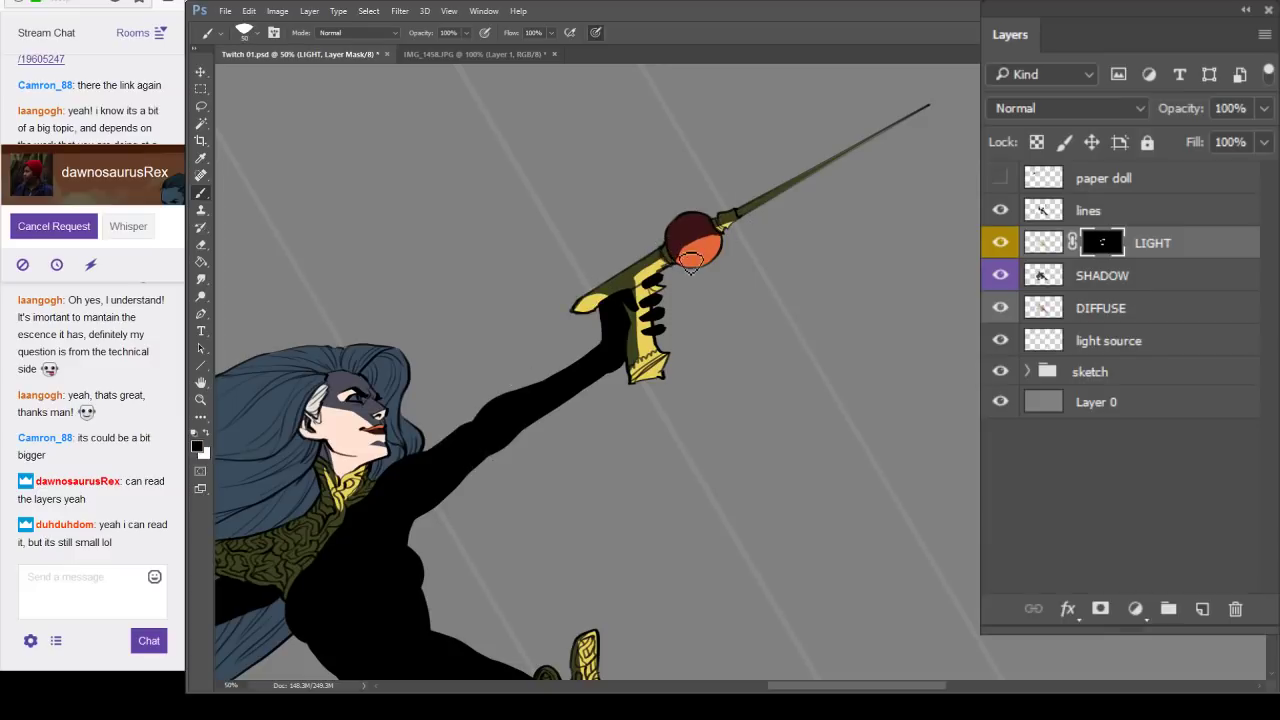
key(x)
mouse_move(690, 260)
mouse_down()
mouse_move(724, 250)
mouse_move(729, 227)
mouse_move(815, 180)
mouse_up()
key(x)
key(x)
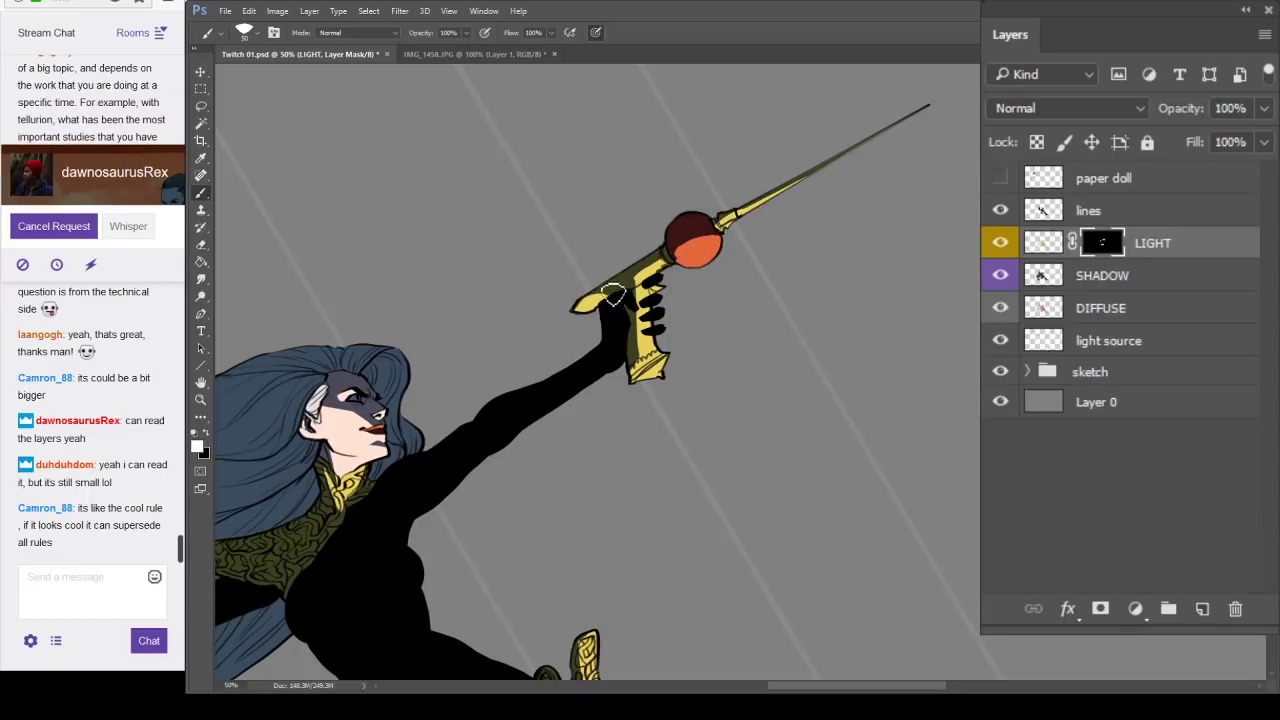
key(x)
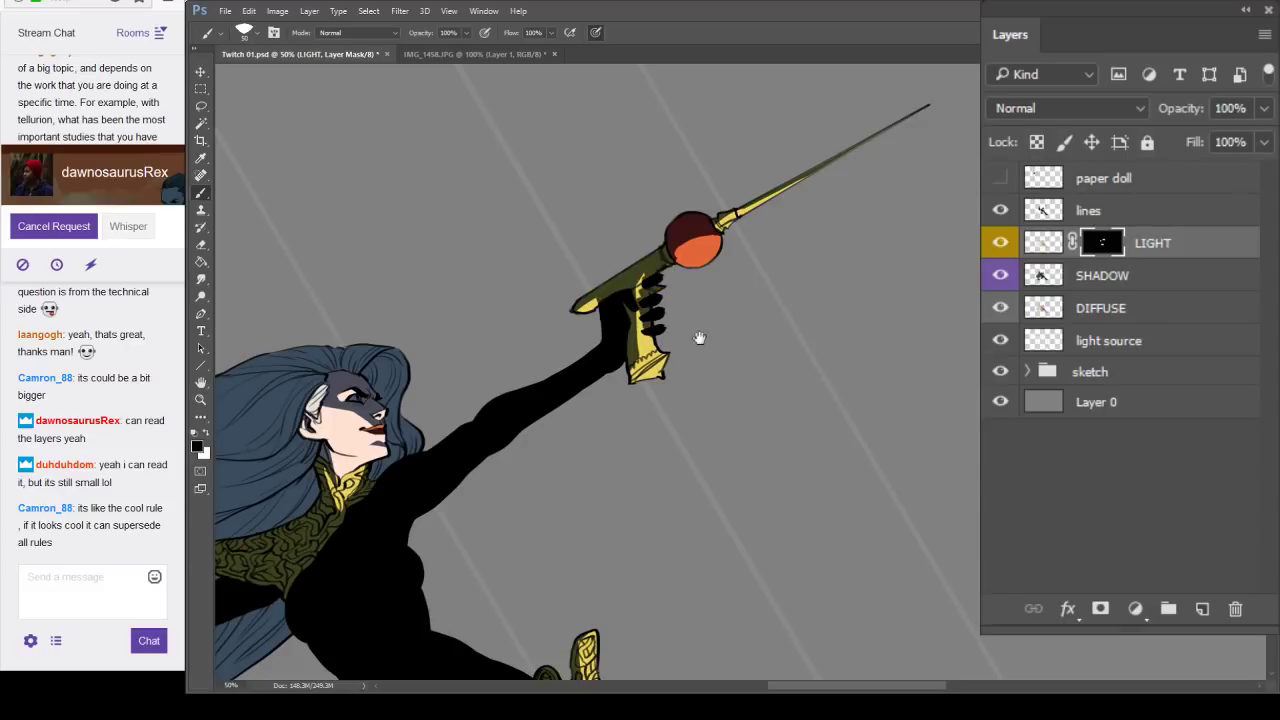
Enlarge the brush to 200 and paint white on the LIGHT mask to reveal light along the lower sweep of the hair.
scroll(702, 334, down, 1)
scroll(706, 326, down, 1)
drag(706, 326, 728, 216)
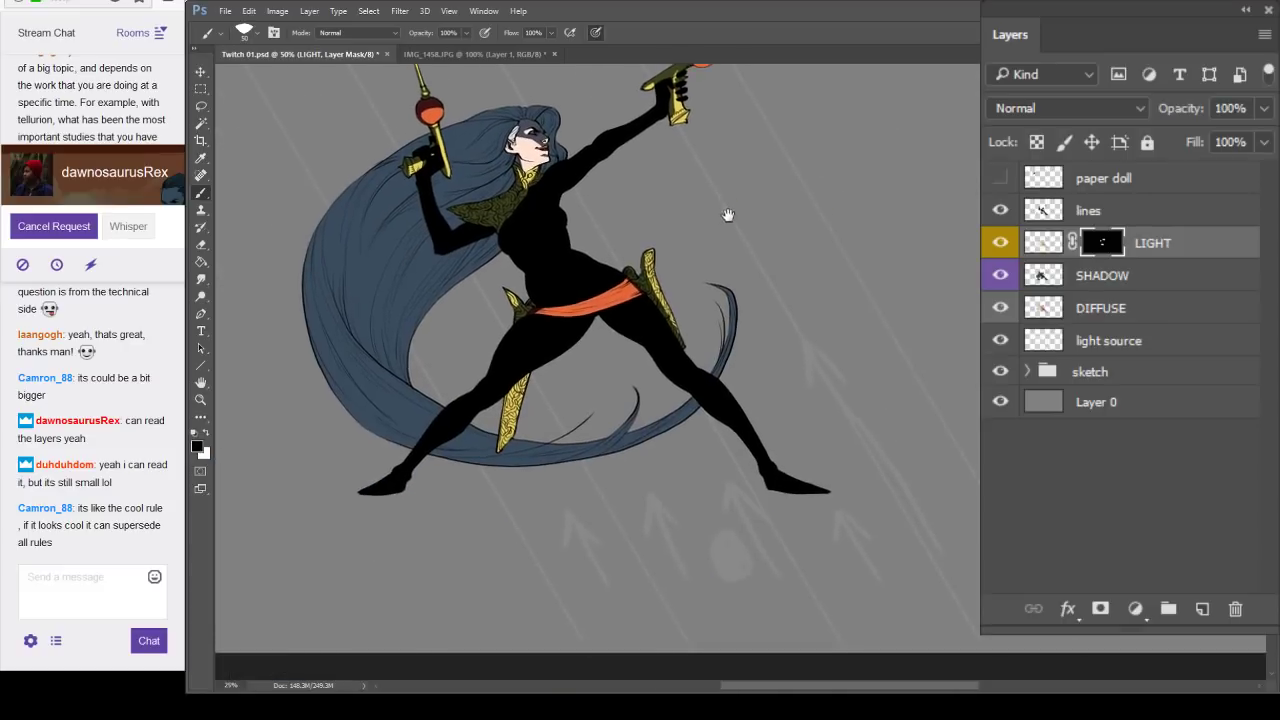
scroll(742, 205, down, 4)
scroll(846, 410, down, 1)
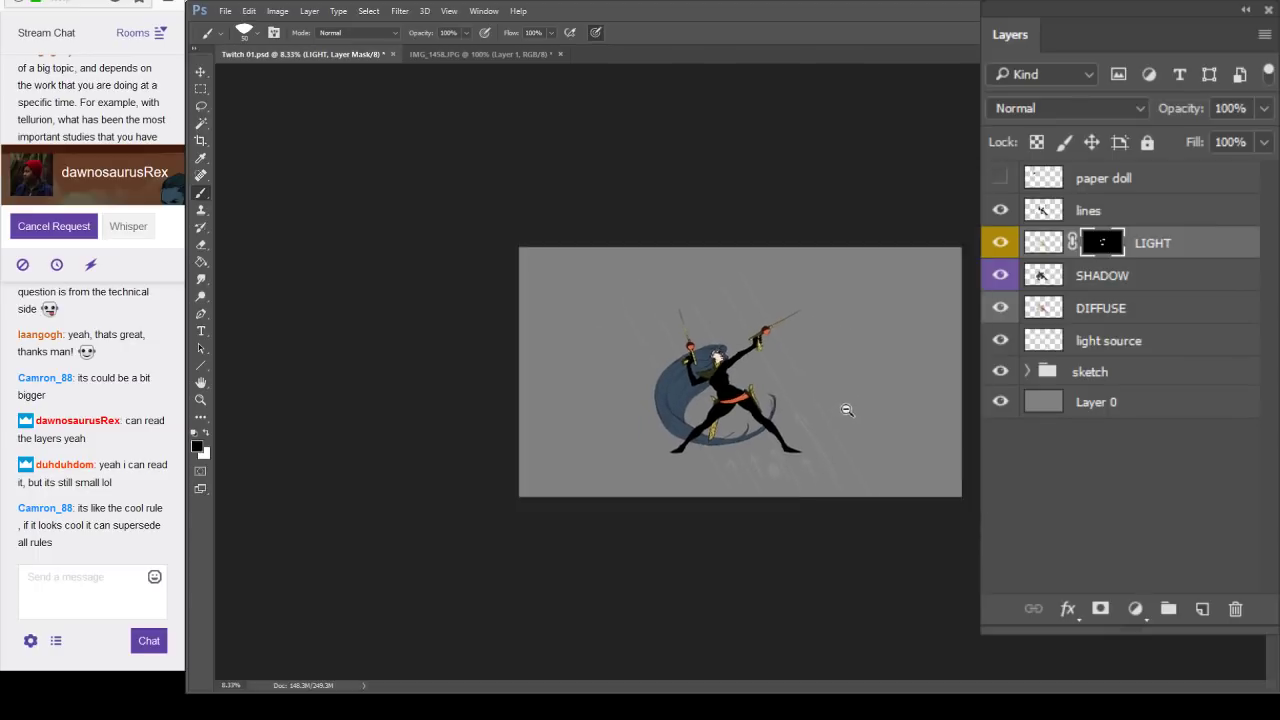
alt+click(847, 410)
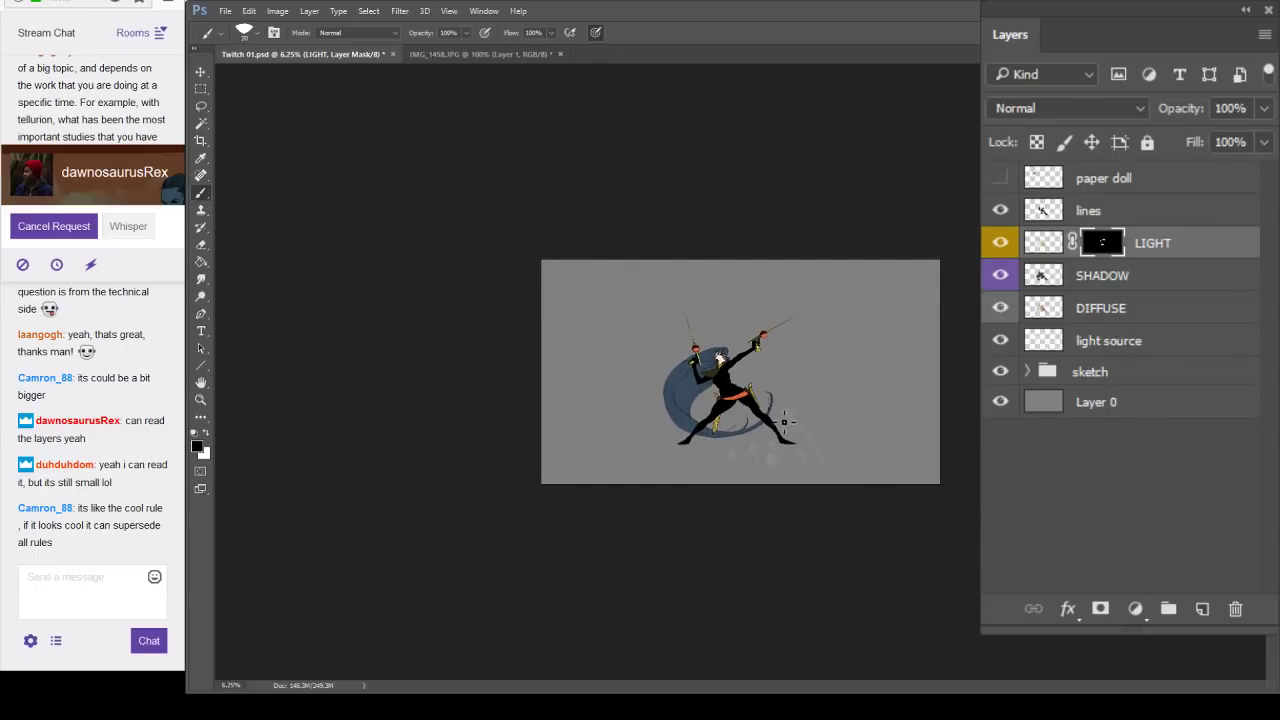
key(bracketright)
key(bracketright)
key(bracketright)
key(bracketright)
key(bracketright)
key(bracketright)
key(bracketright)
key(bracketright)
key(bracketright)
key(bracketright)
key(bracketright)
key(bracketright)
key(bracketright)
key(bracketright)
key(bracketright)
key(bracketright)
key(x)
key(bracketleft)
key(bracketleft)
key(ctrl+equal)
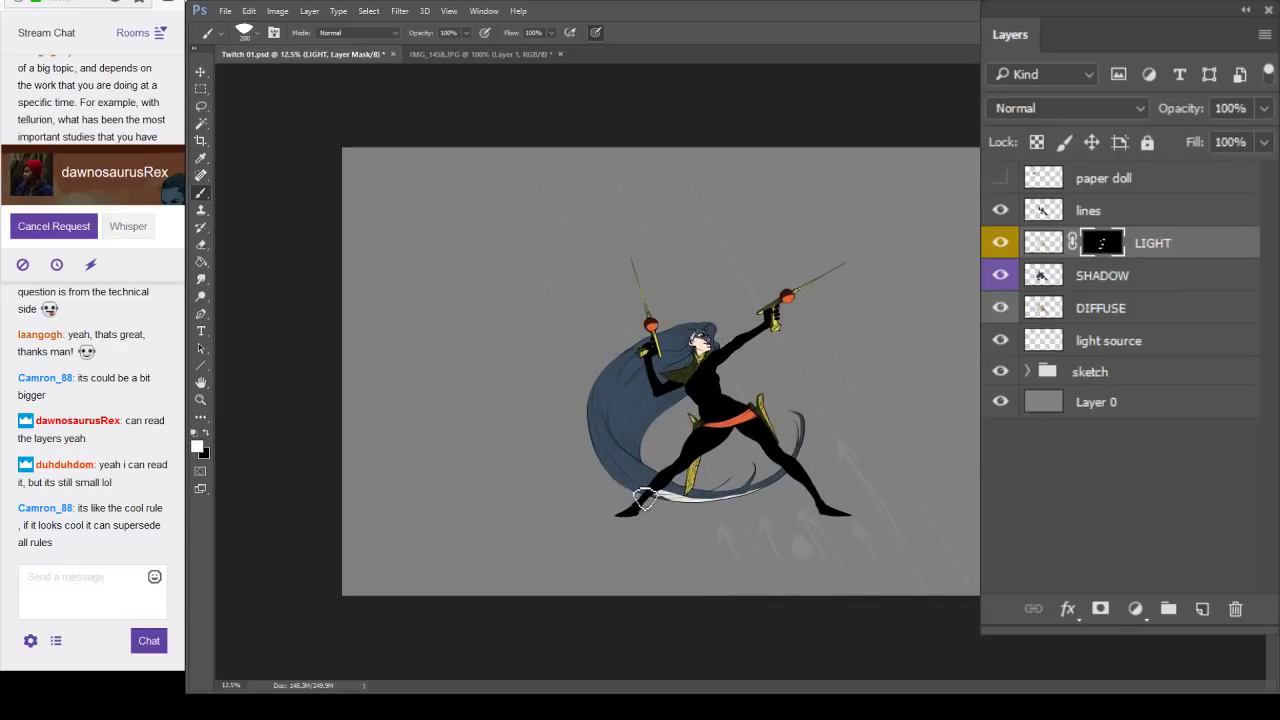
mouse_move(645, 497)
mouse_down()
mouse_move(607, 472)
mouse_move(641, 499)
mouse_move(589, 433)
mouse_move(630, 456)
mouse_move(608, 464)
mouse_move(683, 509)
mouse_move(645, 482)
mouse_up()
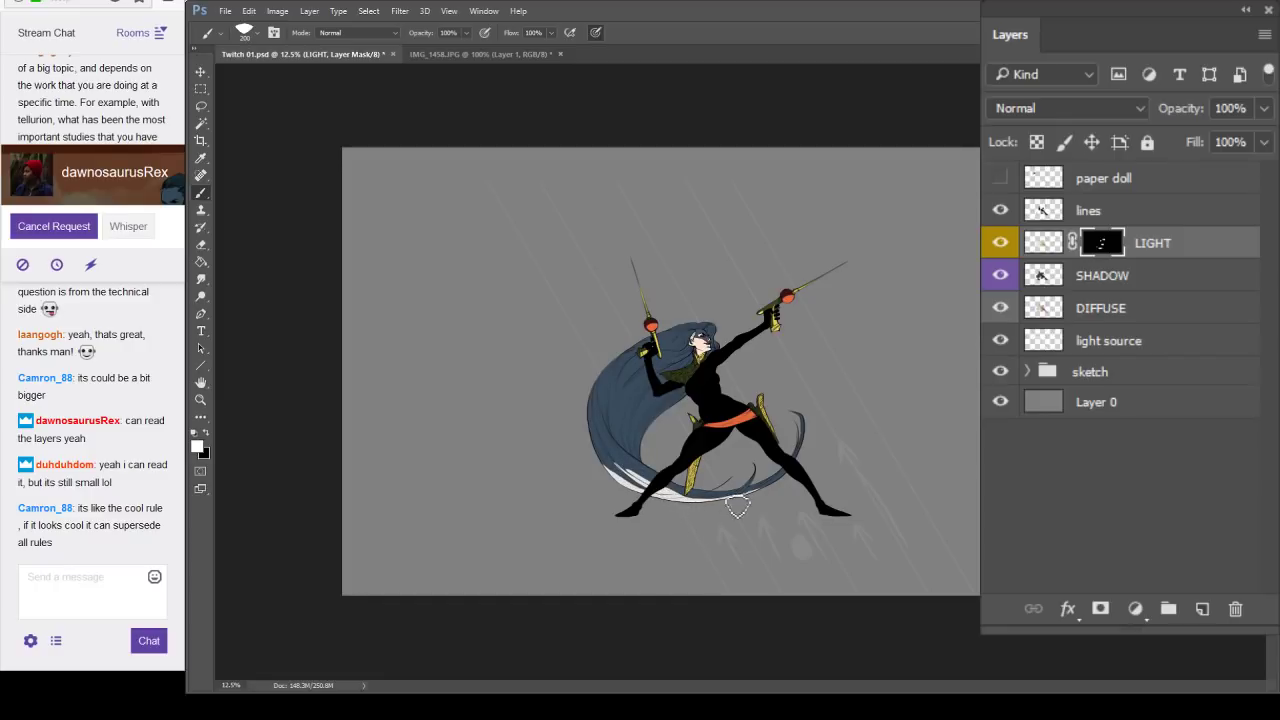
drag(689, 505, 763, 490)
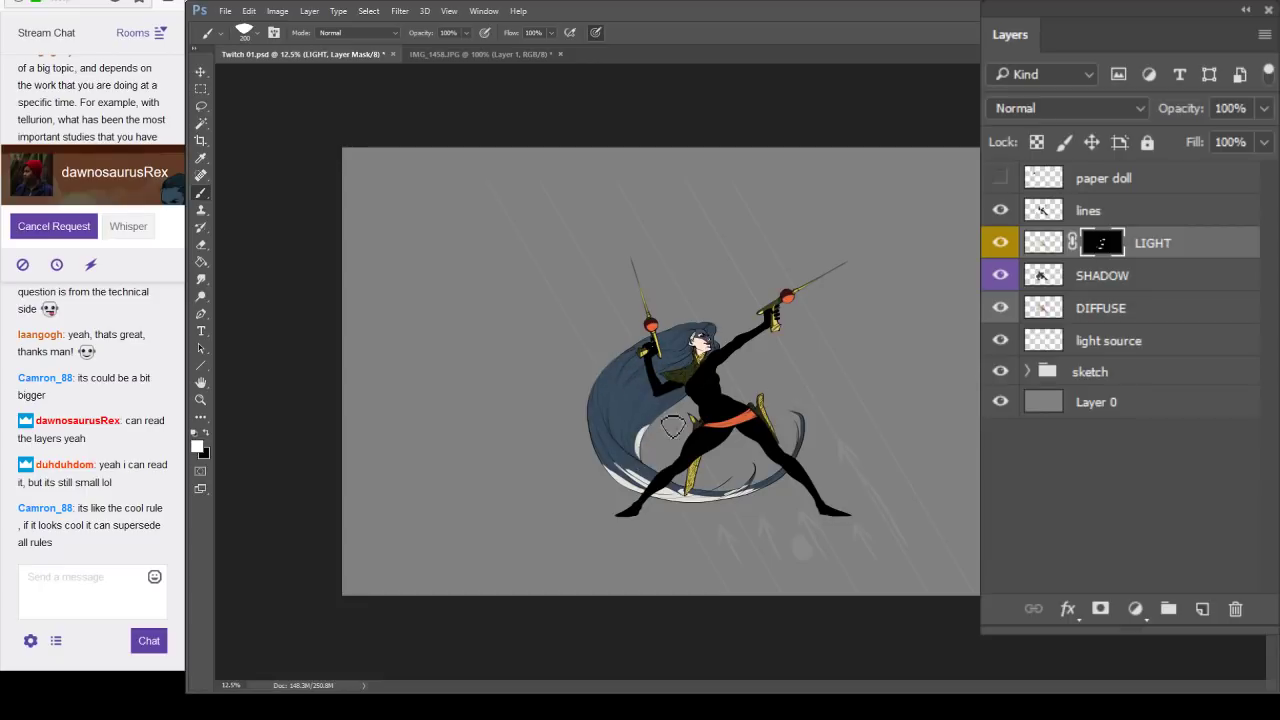
Reveal broad light on the inner curve of the hair below the bent arm and check it against the whole figure.
mouse_move(663, 431)
mouse_down()
mouse_move(679, 397)
mouse_move(655, 349)
mouse_move(636, 451)
mouse_move(642, 399)
mouse_move(626, 425)
mouse_move(661, 412)
mouse_up()
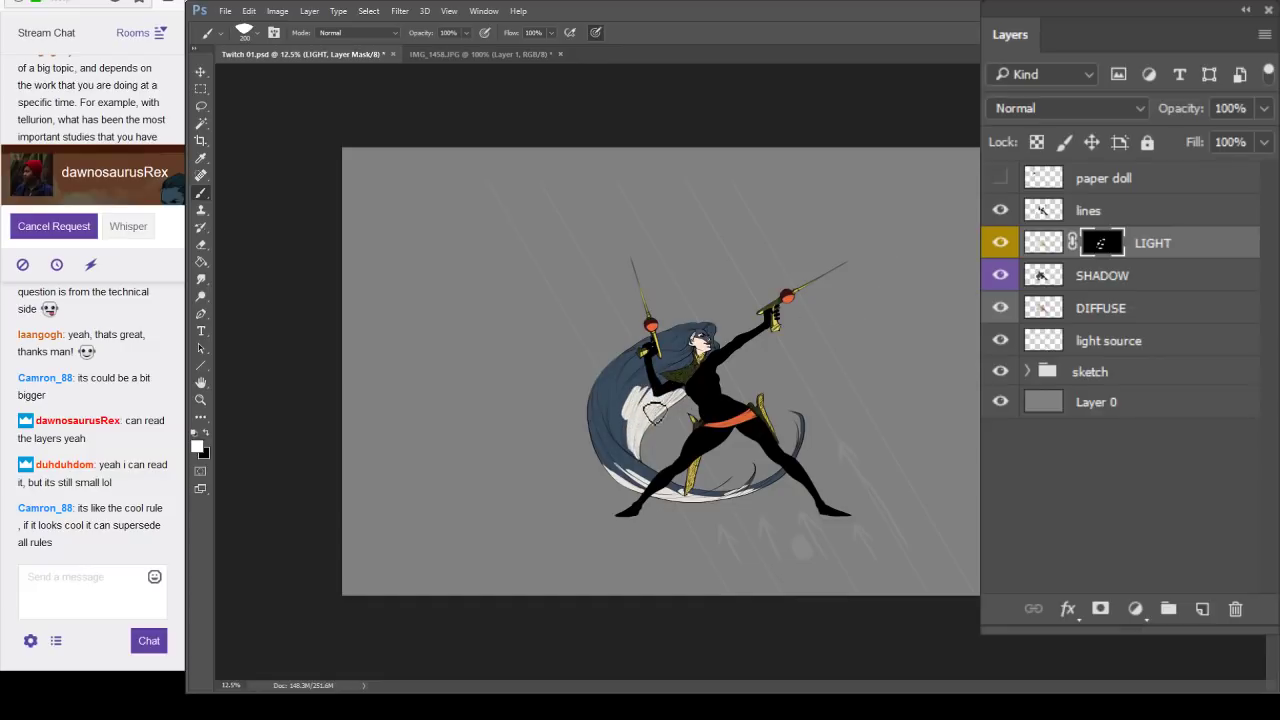
drag(631, 412, 650, 398)
alt+click(896, 321)
alt+click(896, 321)
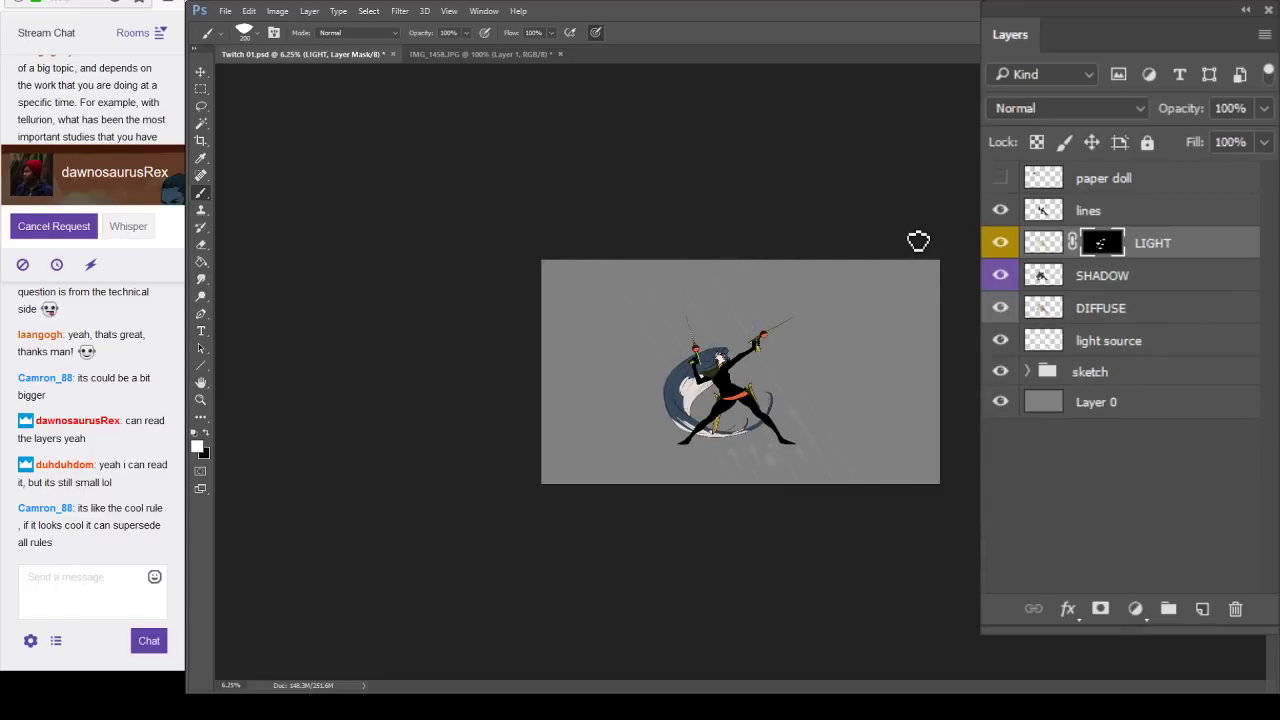
alt+click(823, 379)
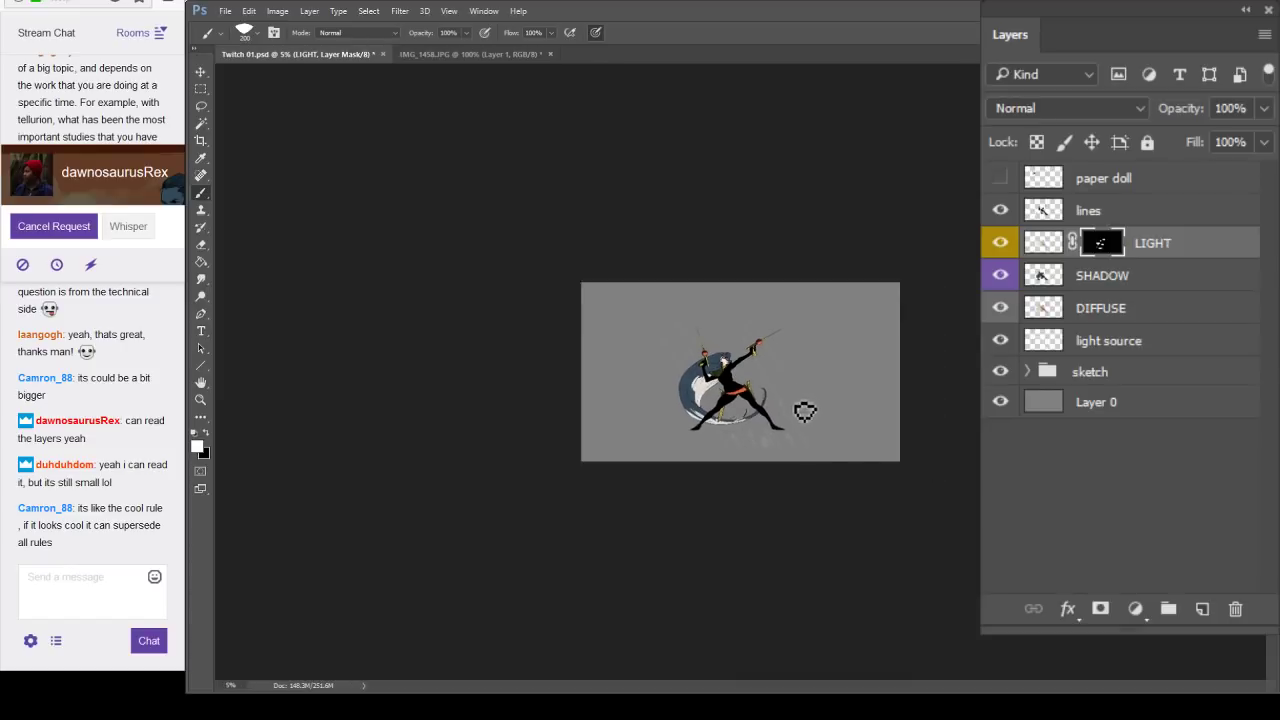
key(ctrl+plus)
key(ctrl+plus)
drag(742, 404, 828, 333)
alt+click(828, 333)
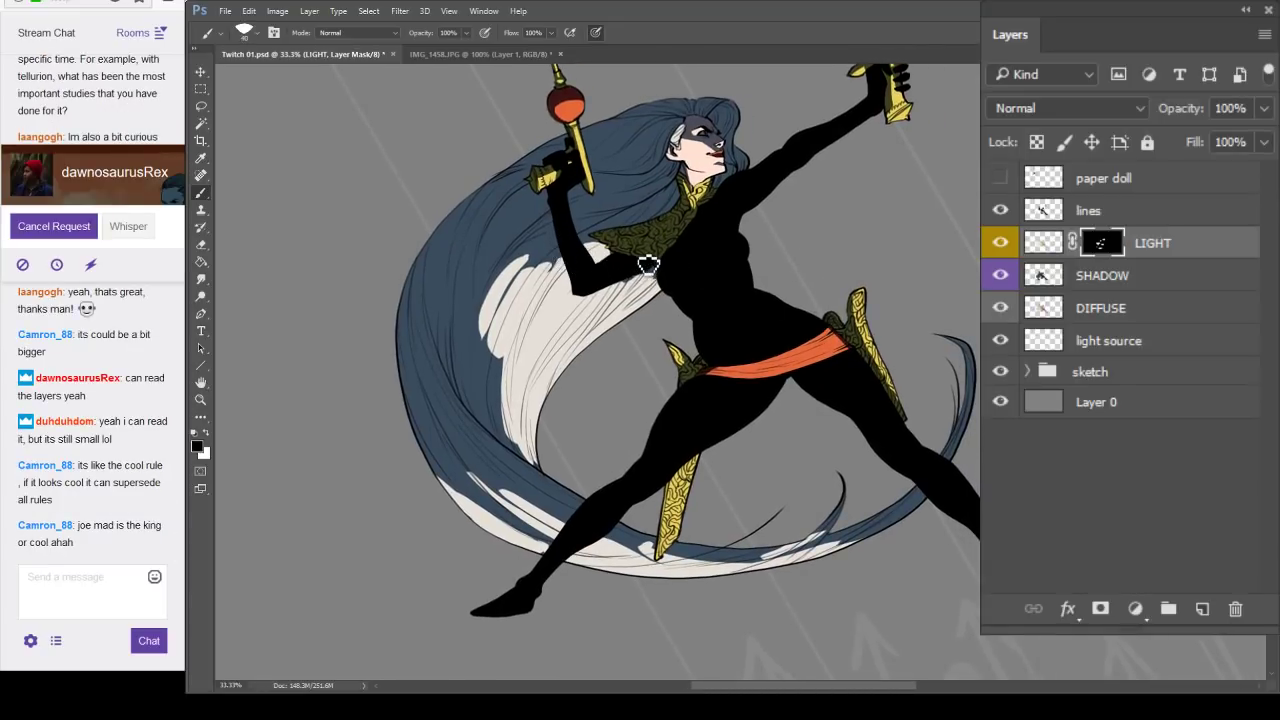
Break up the light's edge on the hair's inner curve below the bent arm with strokes on the LIGHT mask.
key(x)
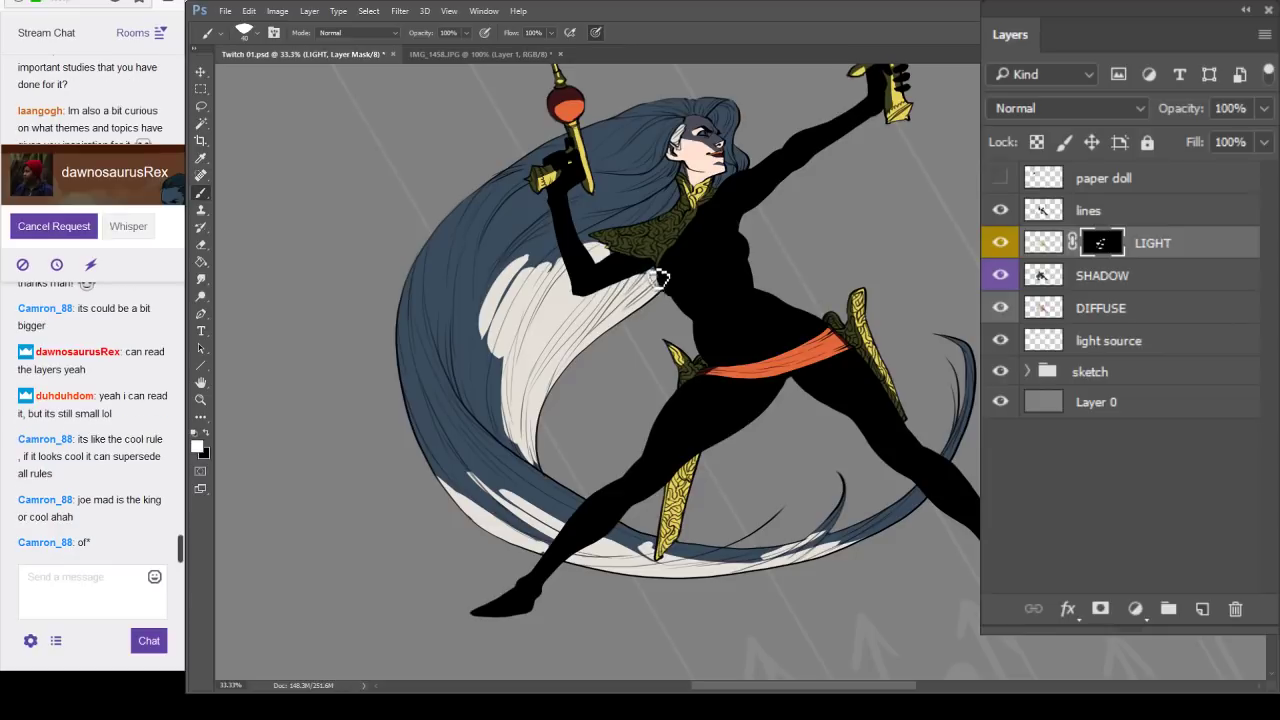
key(x)
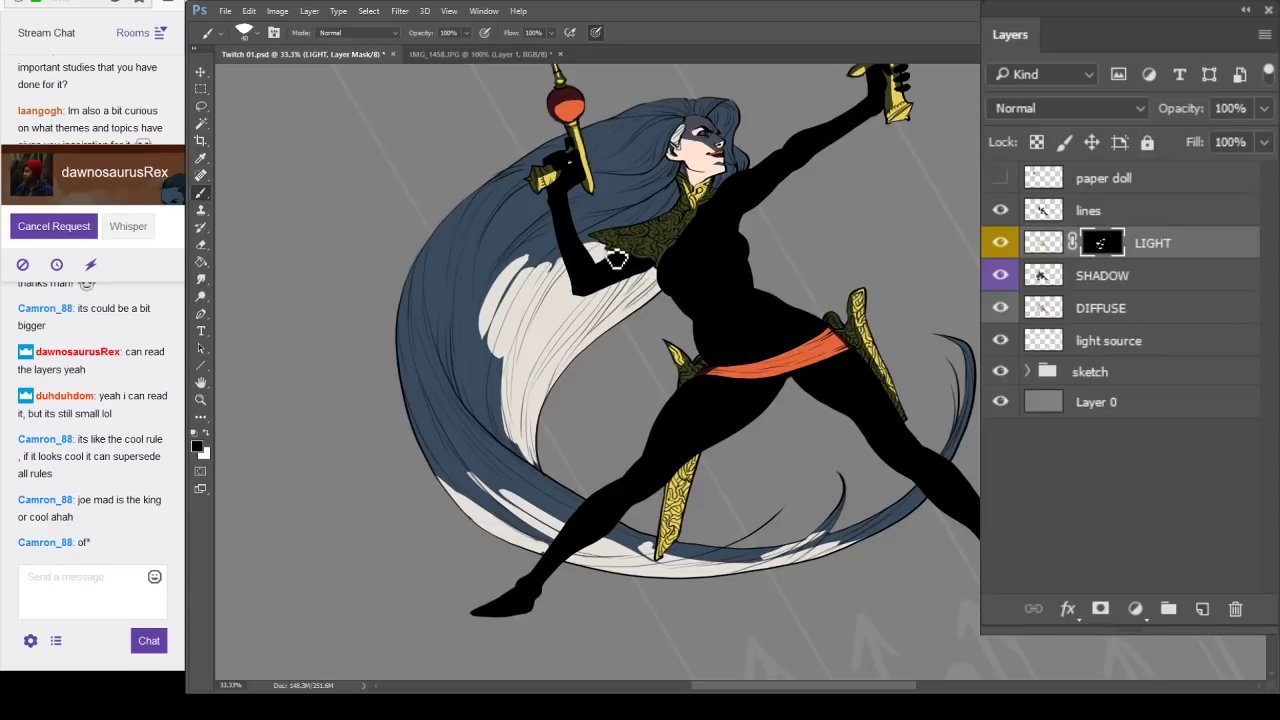
mouse_move(511, 306)
mouse_down()
mouse_move(487, 362)
mouse_move(499, 306)
mouse_move(484, 382)
mouse_move(508, 319)
mouse_move(500, 404)
mouse_move(522, 454)
mouse_up()
key(x)
key(x)
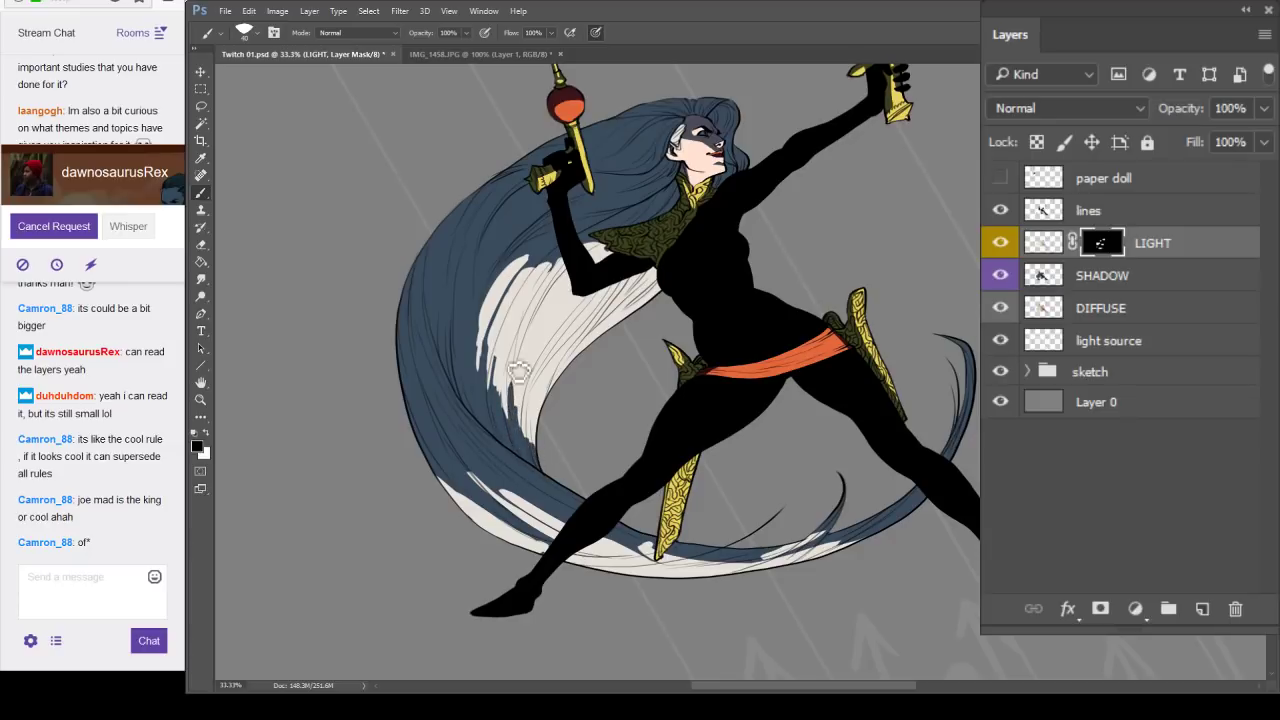
mouse_move(525, 268)
mouse_down()
mouse_move(491, 318)
mouse_move(509, 281)
mouse_move(484, 346)
mouse_move(499, 298)
mouse_move(484, 404)
mouse_move(546, 268)
mouse_move(528, 281)
mouse_move(547, 264)
mouse_move(516, 309)
mouse_move(531, 283)
mouse_move(535, 293)
mouse_move(560, 266)
mouse_move(535, 296)
mouse_move(574, 266)
mouse_move(552, 291)
mouse_up()
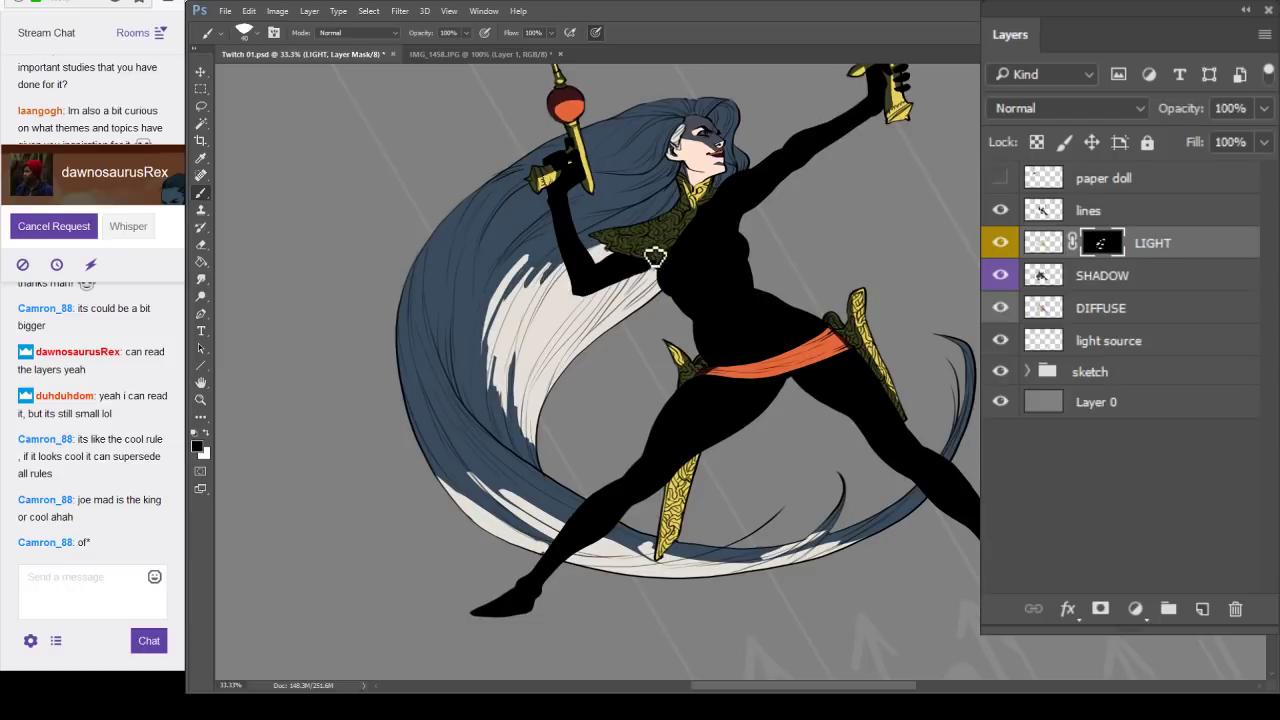
Rework the light streaks on the hair's lower sweep behind the rear foot, alternating black and white on the LIGHT mask.
scroll(605, 252, down, 3)
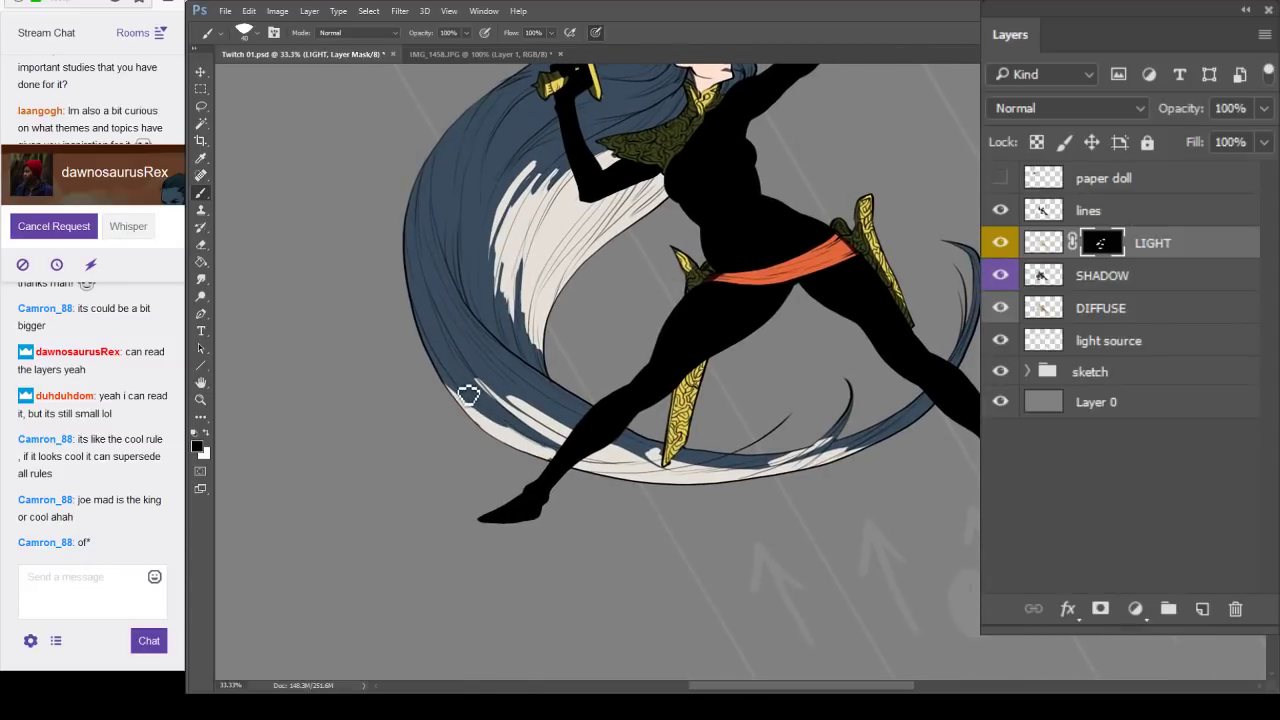
drag(469, 394, 547, 458)
key(x)
drag(466, 369, 515, 424)
key(x)
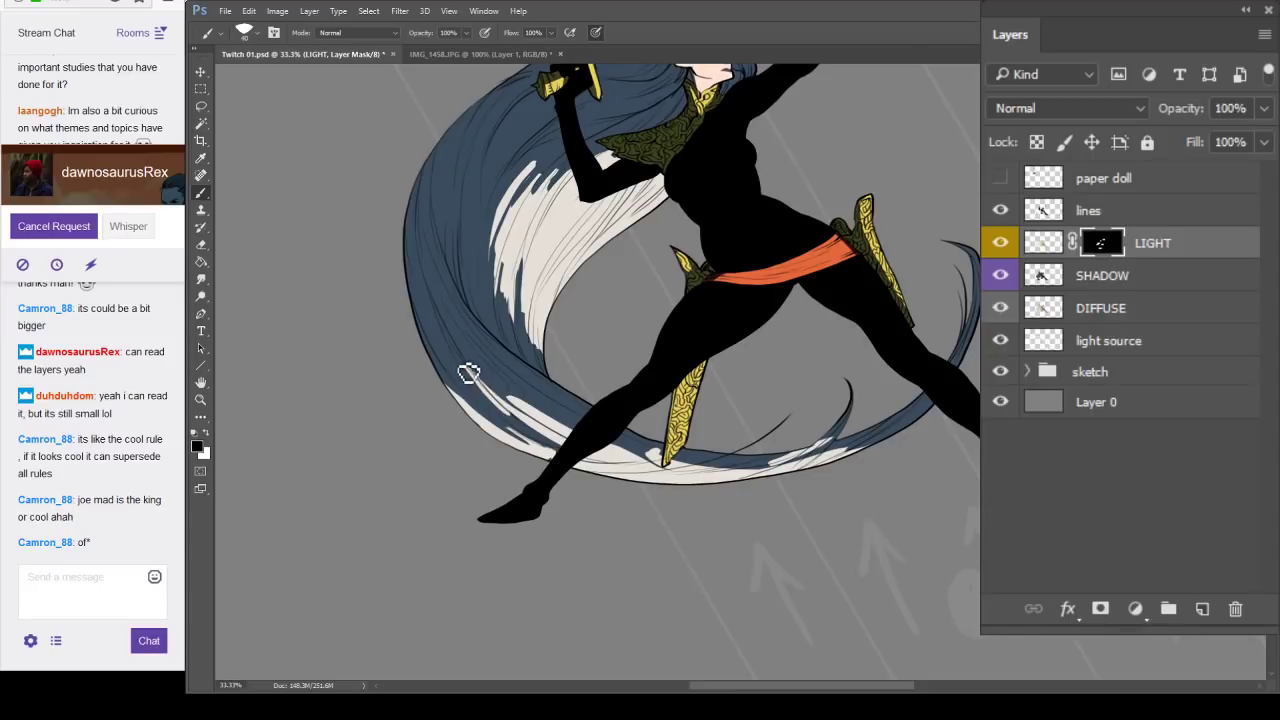
drag(471, 371, 526, 426)
key(x)
mouse_move(450, 331)
mouse_down()
mouse_move(537, 441)
mouse_move(528, 402)
mouse_move(533, 418)
mouse_move(486, 373)
mouse_move(537, 420)
mouse_up()
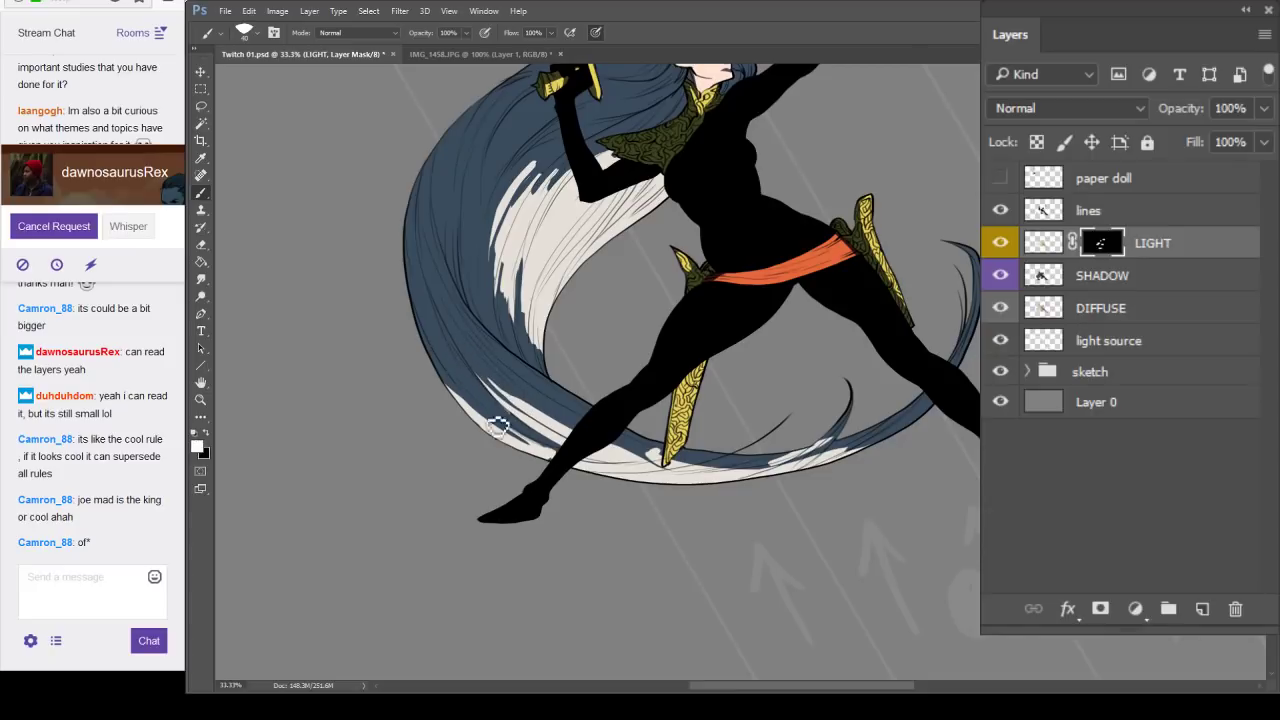
drag(464, 384, 542, 453)
Trim the light with black where the curled strand joins the lower hair sweep between the legs.
drag(689, 408, 557, 343)
mouse_move(420, 390)
mouse_down()
mouse_move(420, 414)
mouse_move(434, 414)
mouse_move(400, 380)
mouse_move(500, 410)
mouse_move(515, 400)
mouse_move(471, 366)
mouse_up()
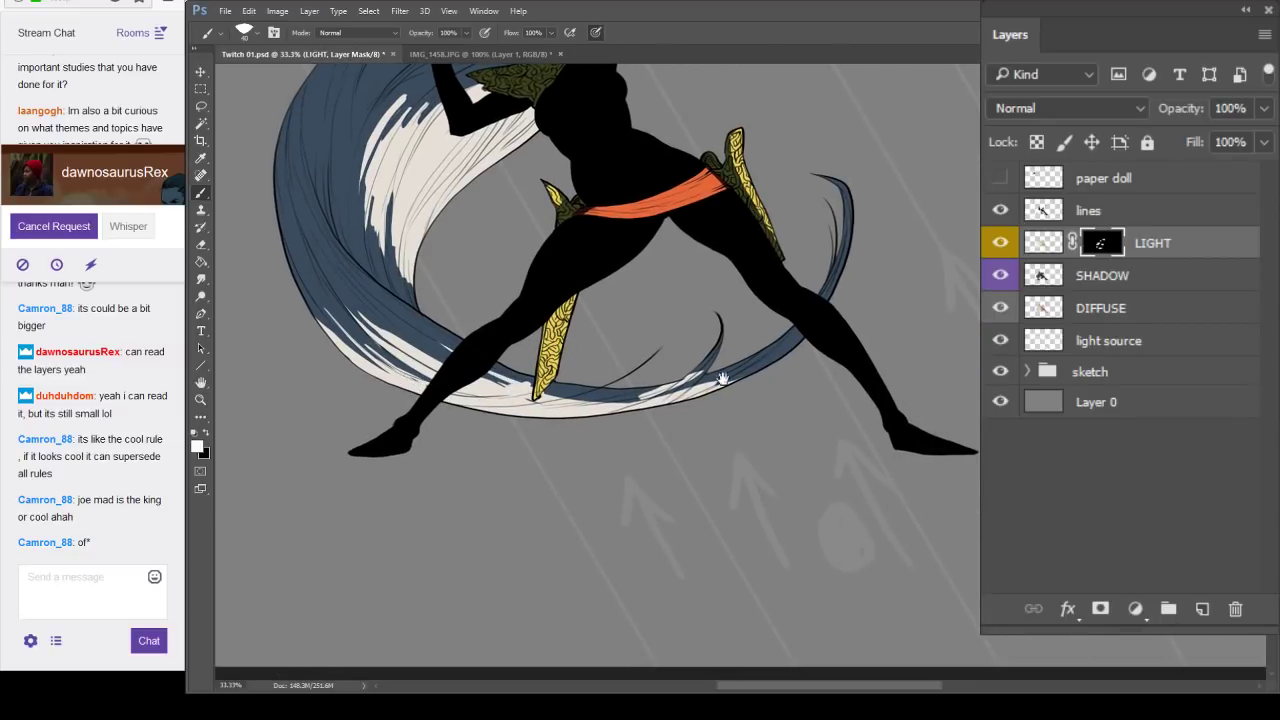
drag(745, 389, 945, 300)
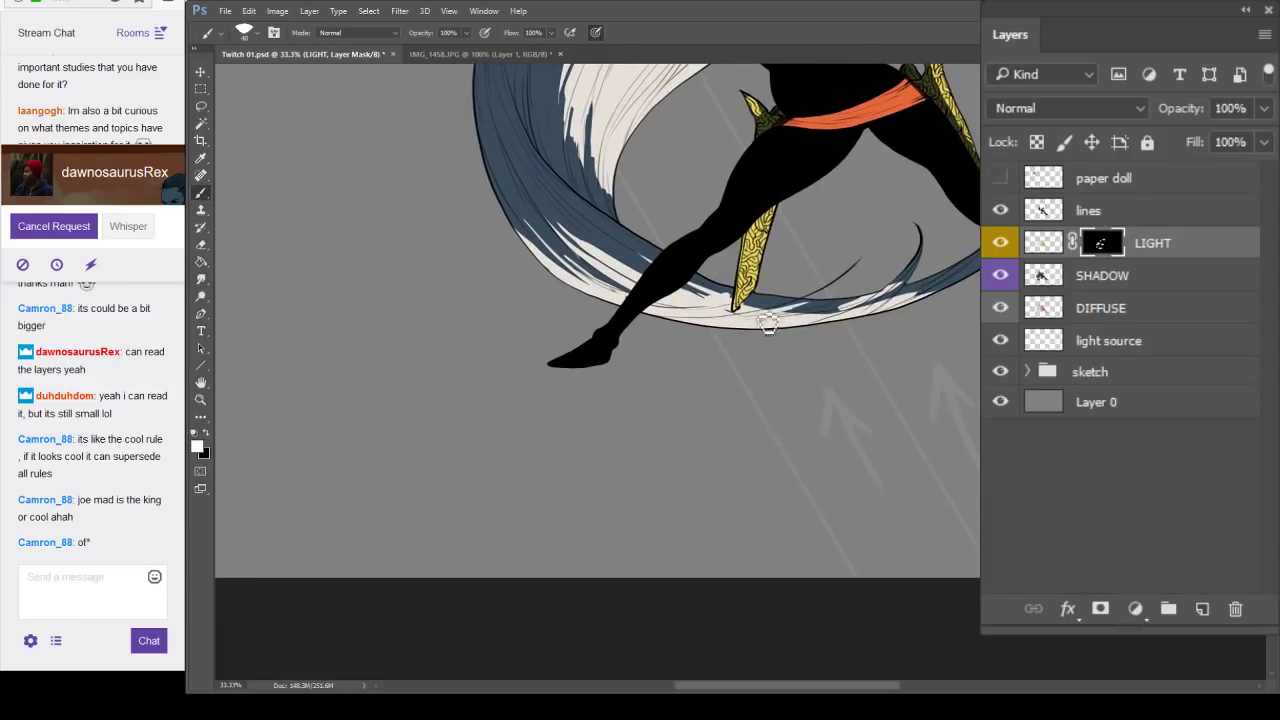
key(x)
mouse_move(872, 299)
mouse_down()
mouse_move(832, 315)
mouse_move(917, 281)
mouse_move(825, 318)
mouse_up()
mouse_move(897, 291)
mouse_down()
mouse_move(816, 343)
mouse_move(908, 296)
mouse_move(874, 310)
mouse_up()
key(x)
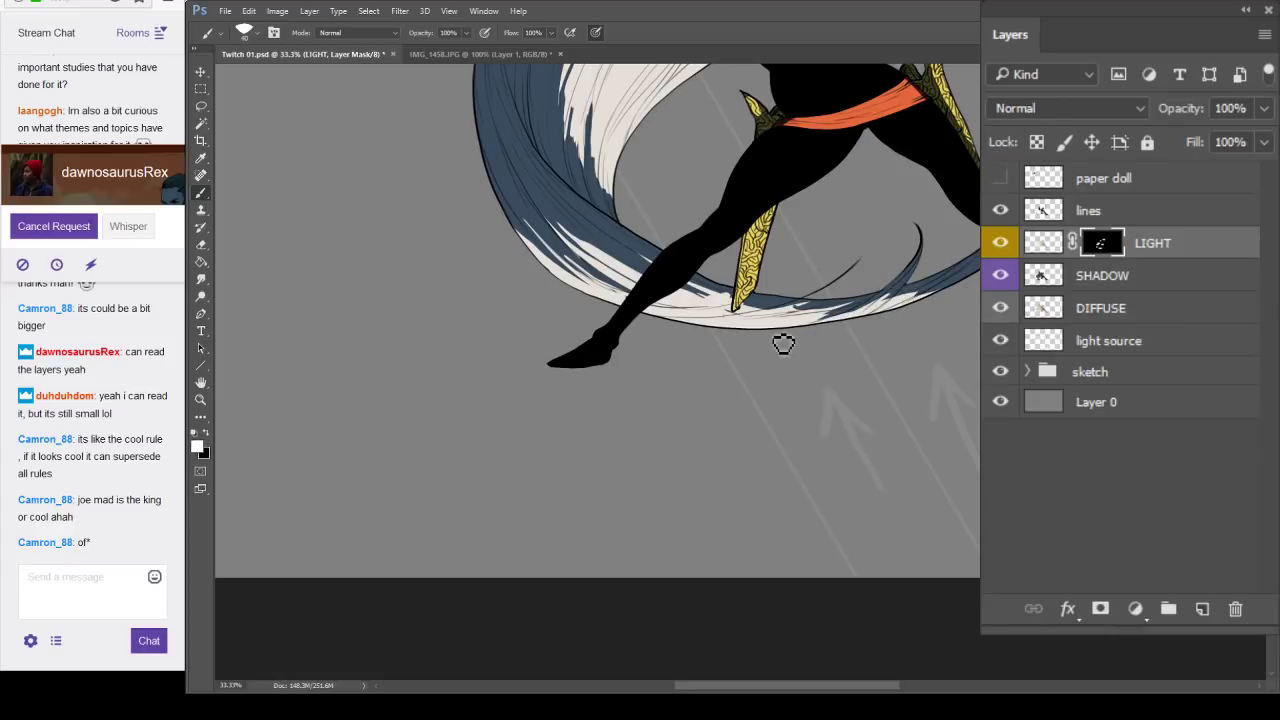
Paint white on the LIGHT mask along the hair's tail end behind the front leg and the sweep's outer rear edge.
drag(921, 278, 761, 348)
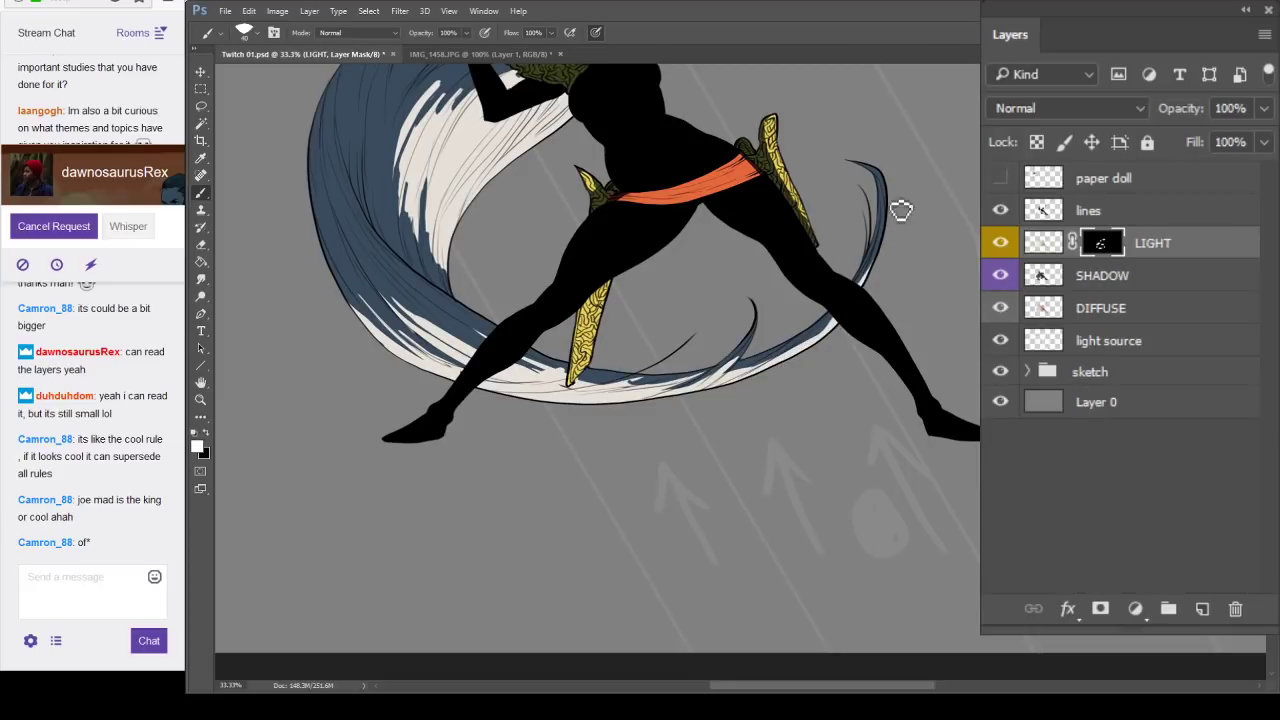
drag(882, 266, 893, 215)
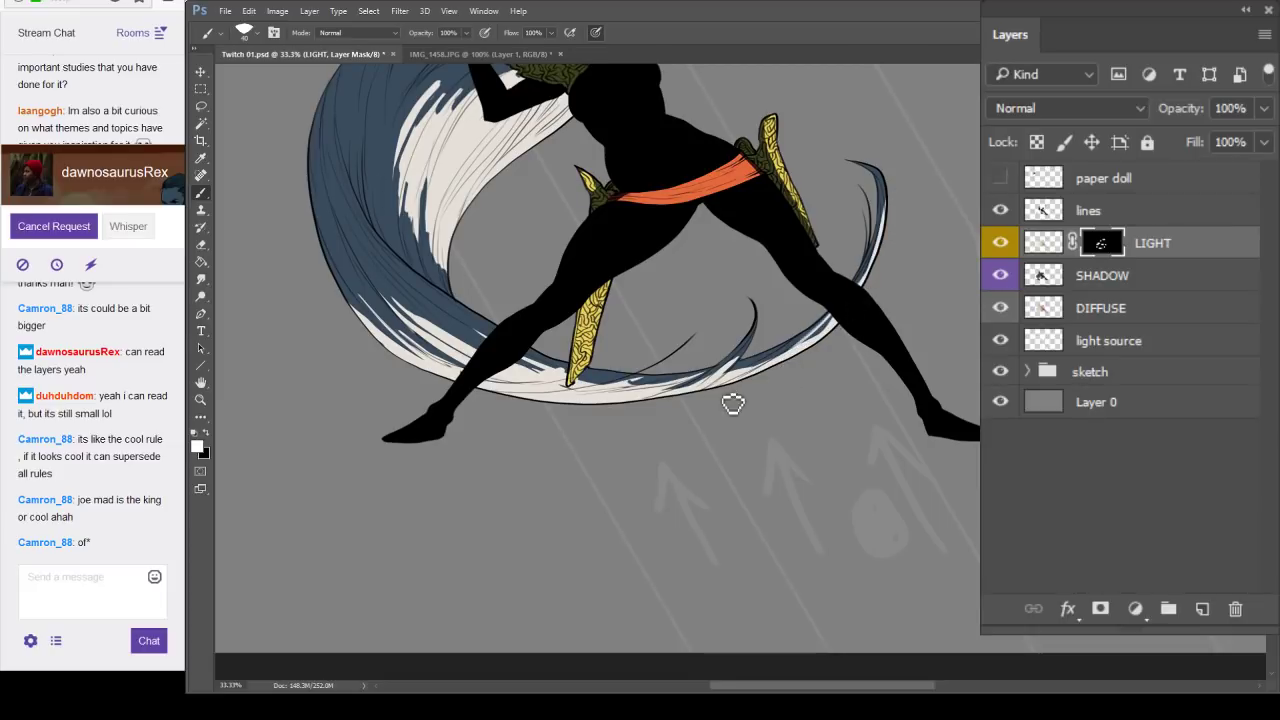
drag(823, 295, 766, 365)
key(x)
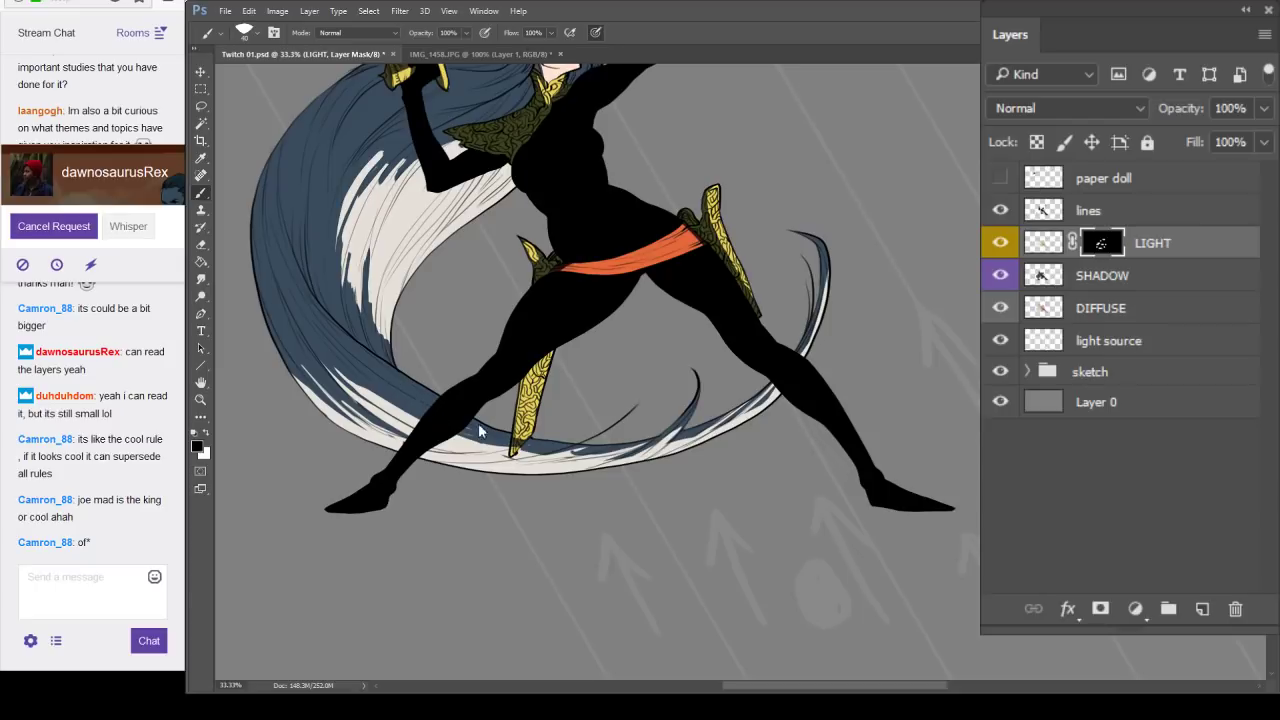
key(x)
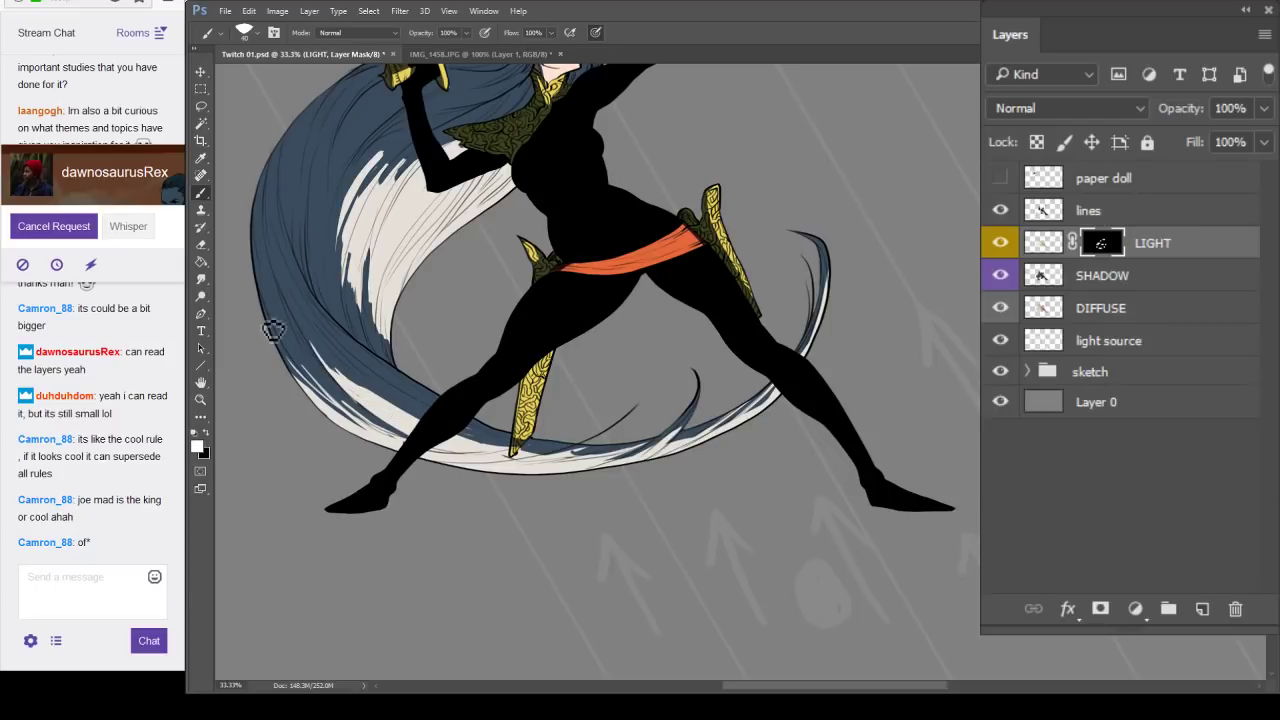
drag(302, 382, 275, 337)
Refine the light's edge with black on the hair sweep around the tip of the hanging scabbard.
mouse_move(634, 410)
mouse_down()
mouse_move(634, 303)
mouse_move(690, 271)
mouse_move(746, 331)
mouse_up()
ctrl+click(666, 290)
key(x)
key(x)
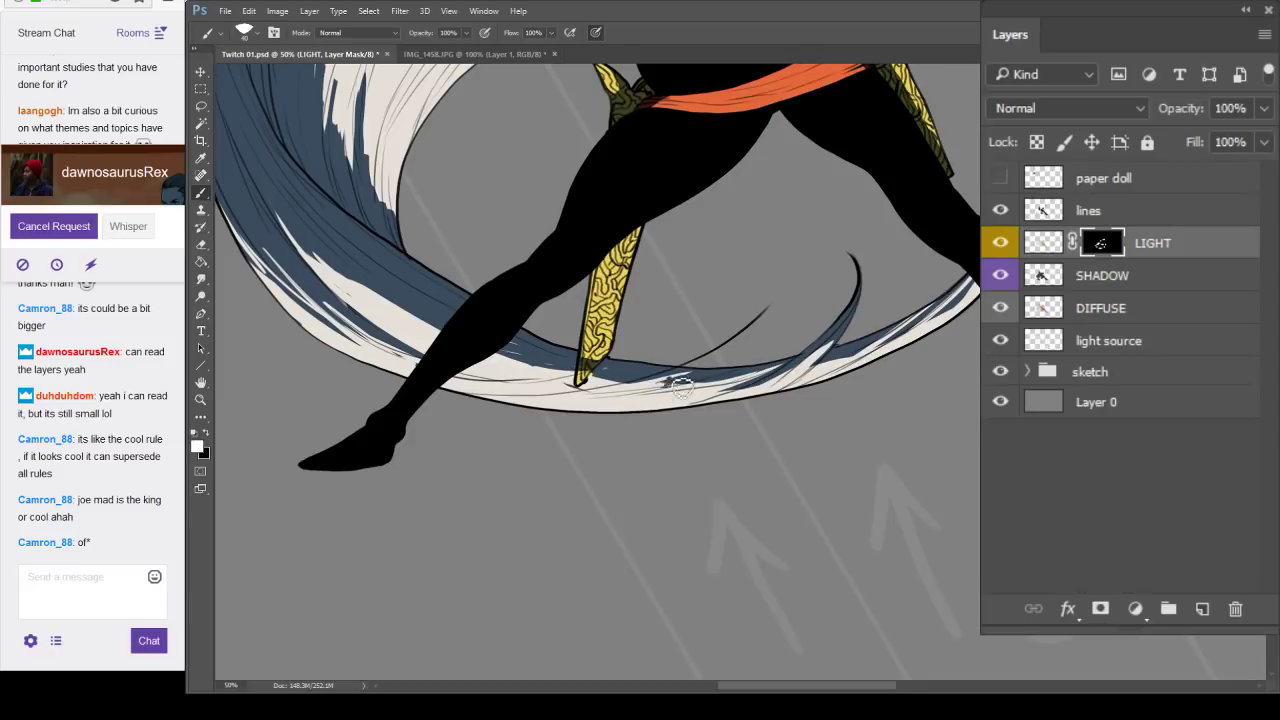
key(x)
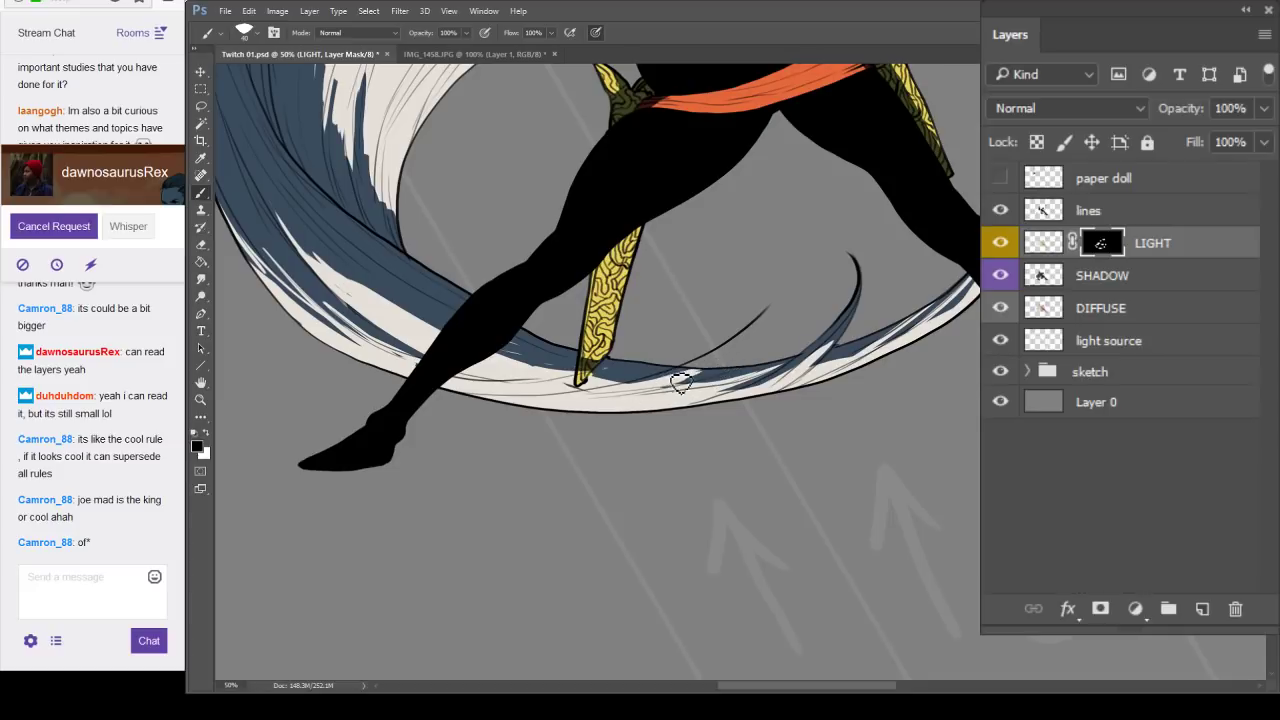
drag(655, 366, 528, 405)
key(x)
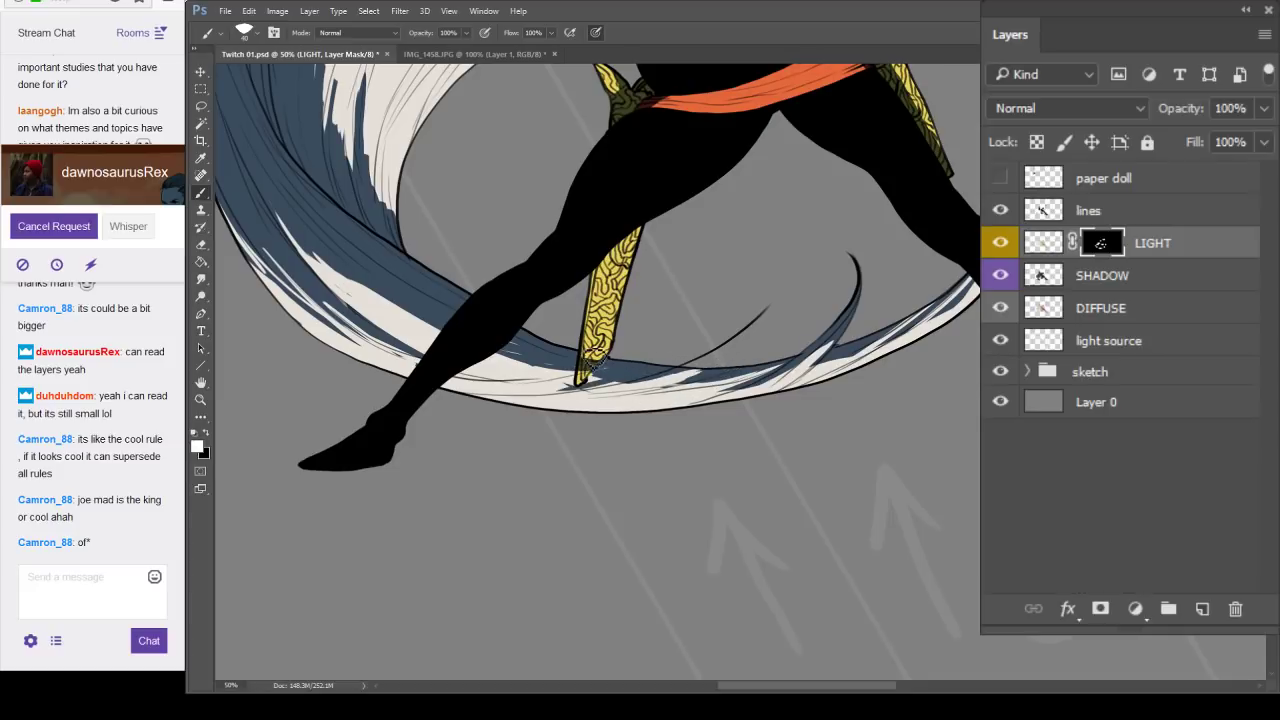
key(x)
Cut black strokes into the light on the hair sweep behind the rear shin and check it against the whole figure.
scroll(645, 263, up, 3)
key(x)
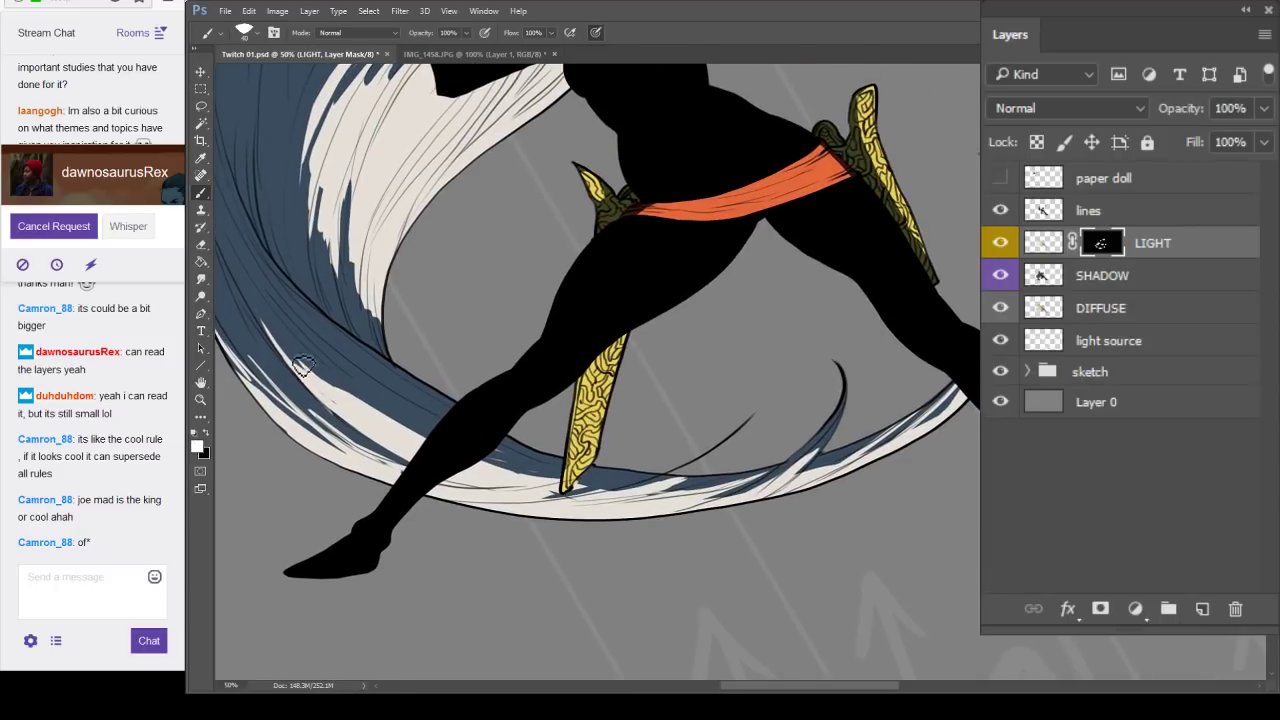
key(x)
drag(324, 380, 403, 431)
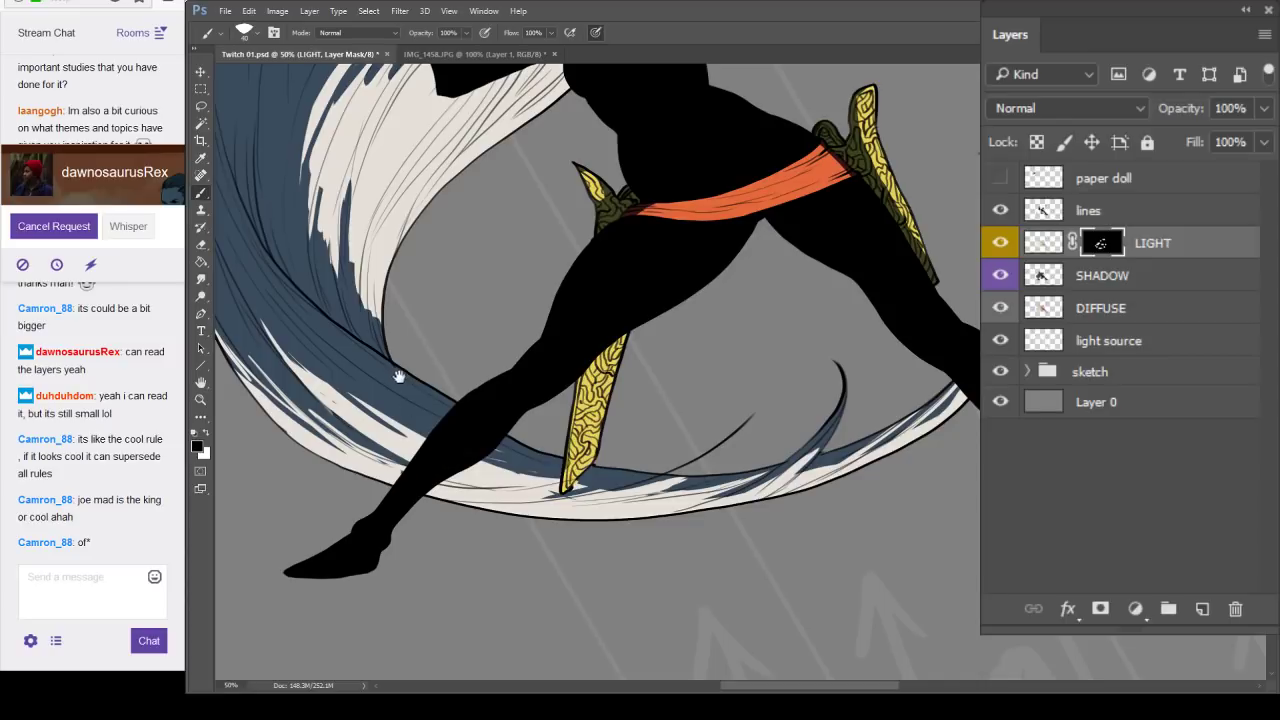
alt+click(396, 371)
alt+click(396, 368)
drag(762, 255, 803, 330)
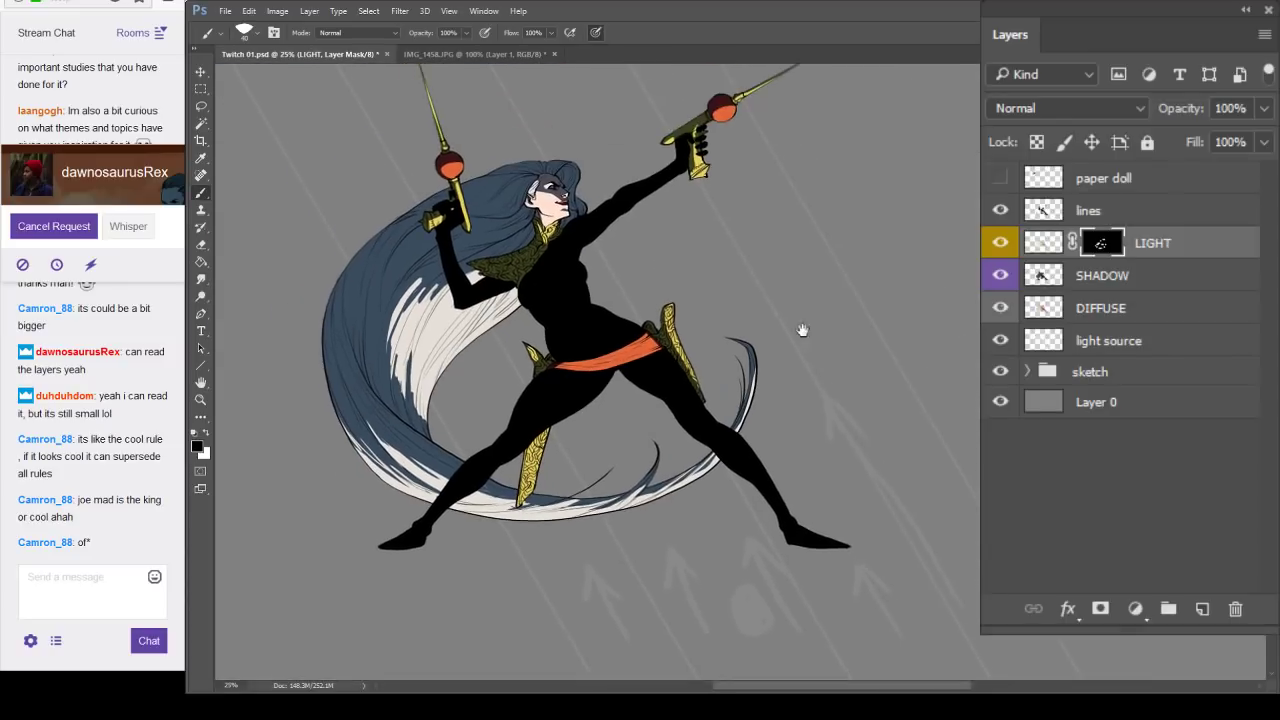
Inspect the light on the head, arms and both sword hilts up close, and save the document.
ctrl+click(649, 229)
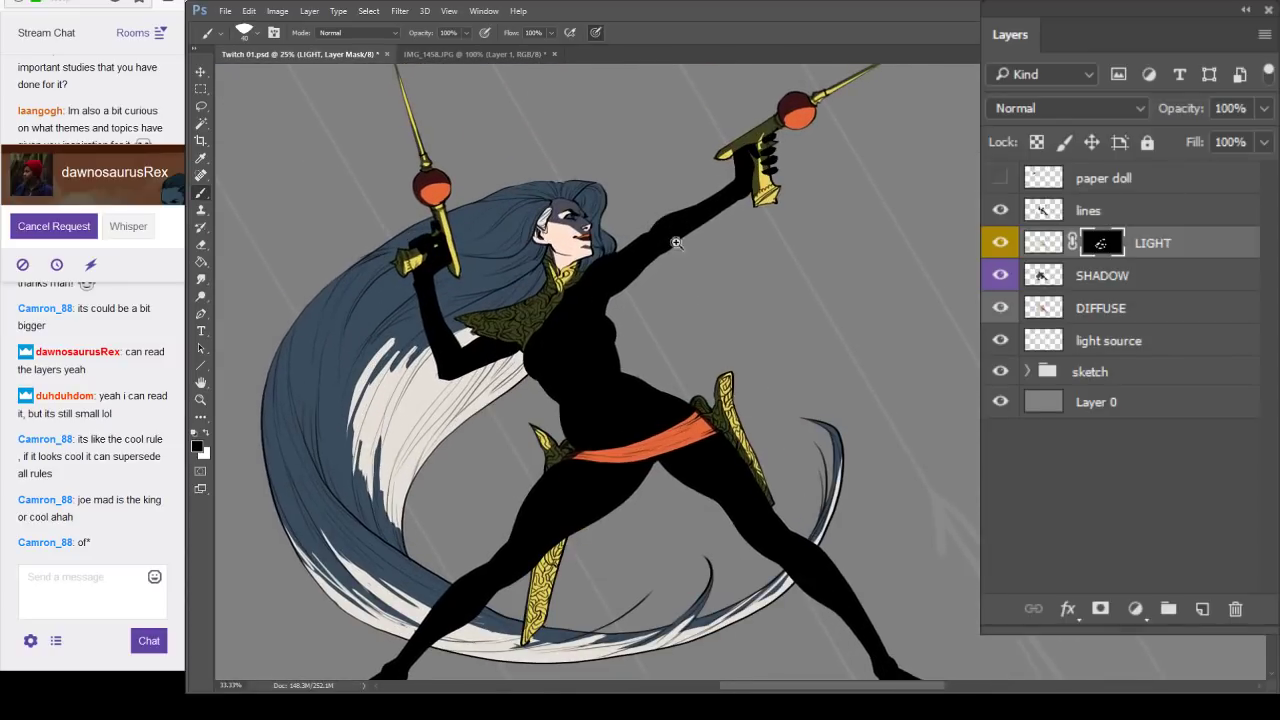
ctrl+click(674, 243)
drag(812, 224, 883, 231)
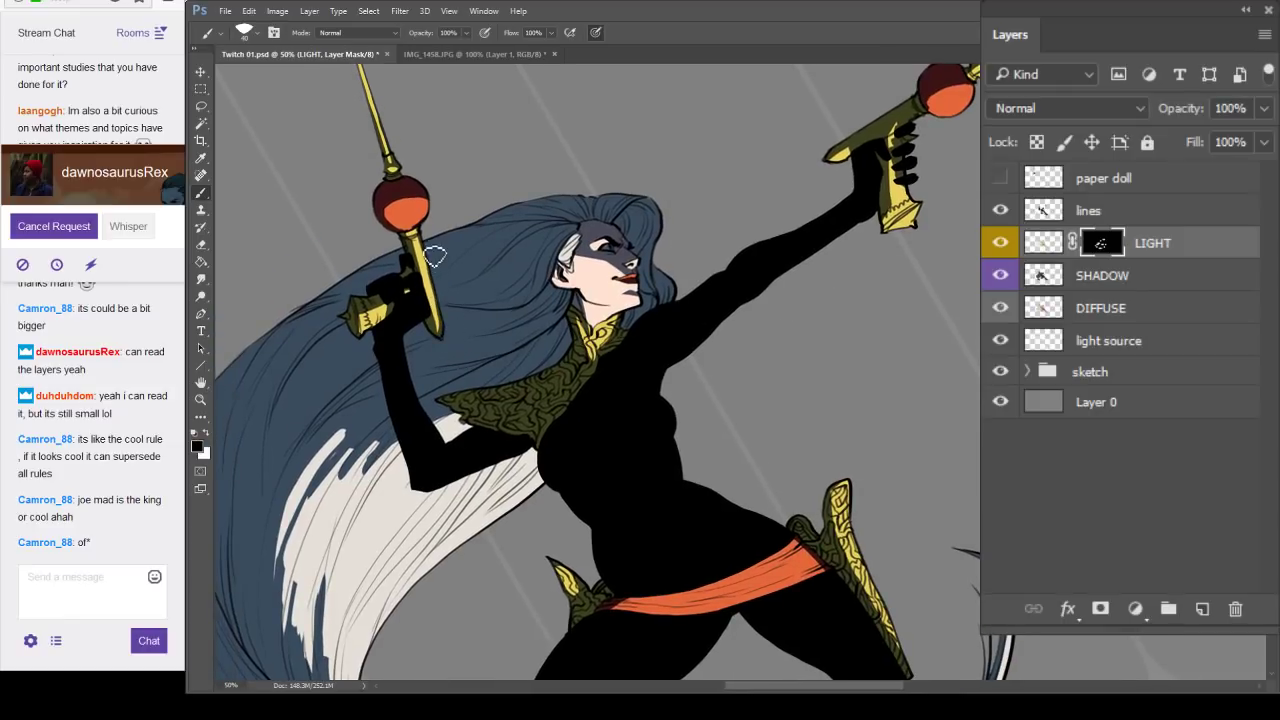
key(x)
mouse_move(927, 342)
mouse_down()
mouse_move(777, 446)
mouse_move(797, 422)
mouse_up()
key(x)
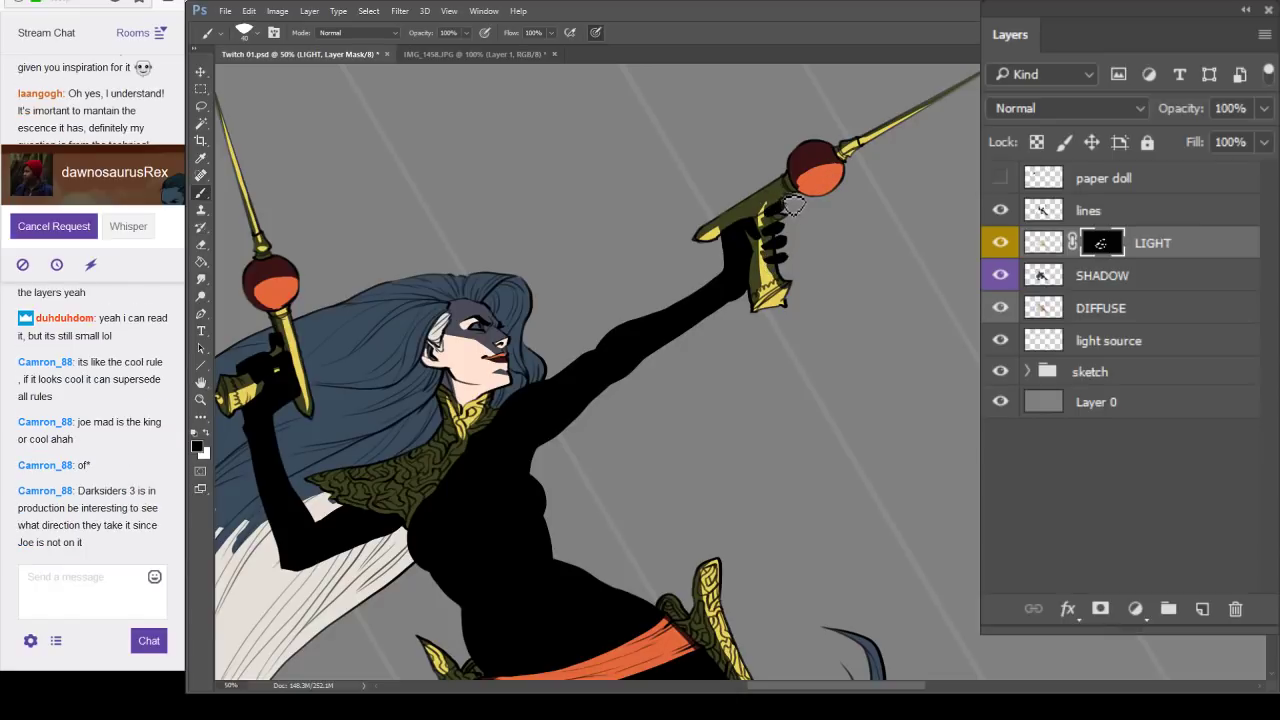
drag(708, 368, 740, 288)
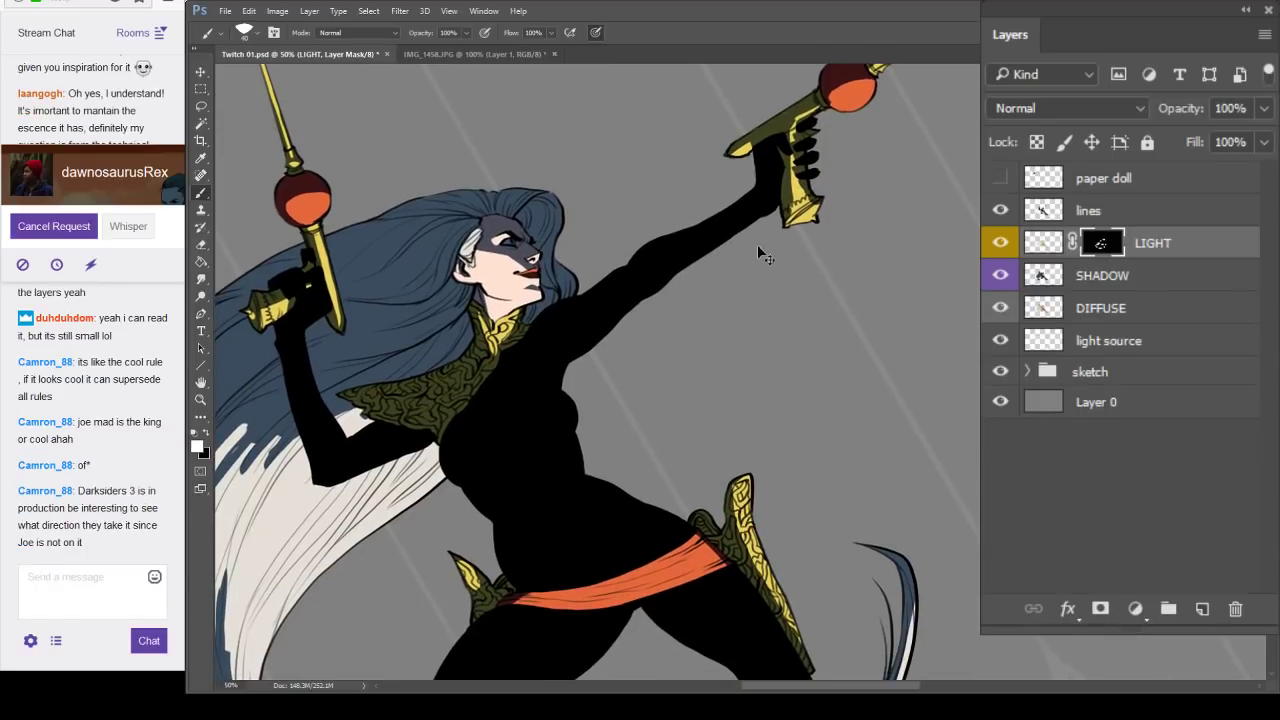
key(ctrl+s)
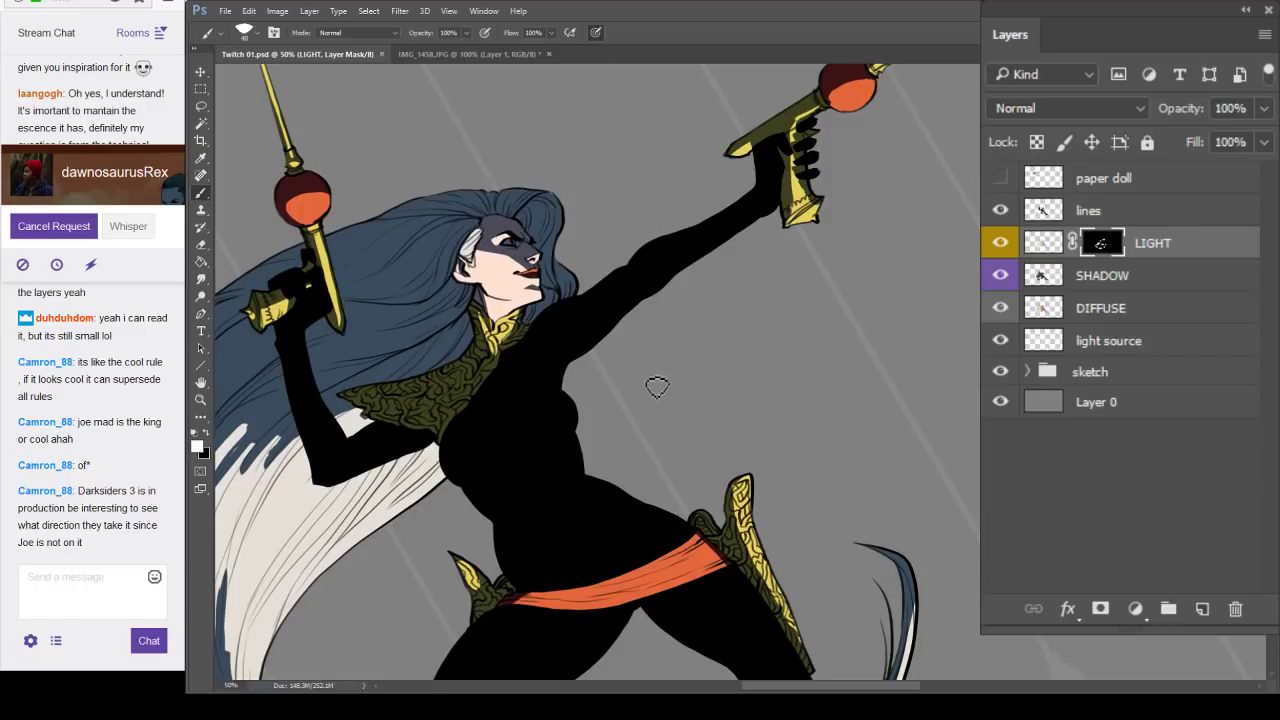
Paint white light streaks on the LIGHT mask through the hair behind the neck, above the shoulder collar.
key(ctrl+minus)
drag(691, 457, 703, 350)
scroll(604, 249, up, 2)
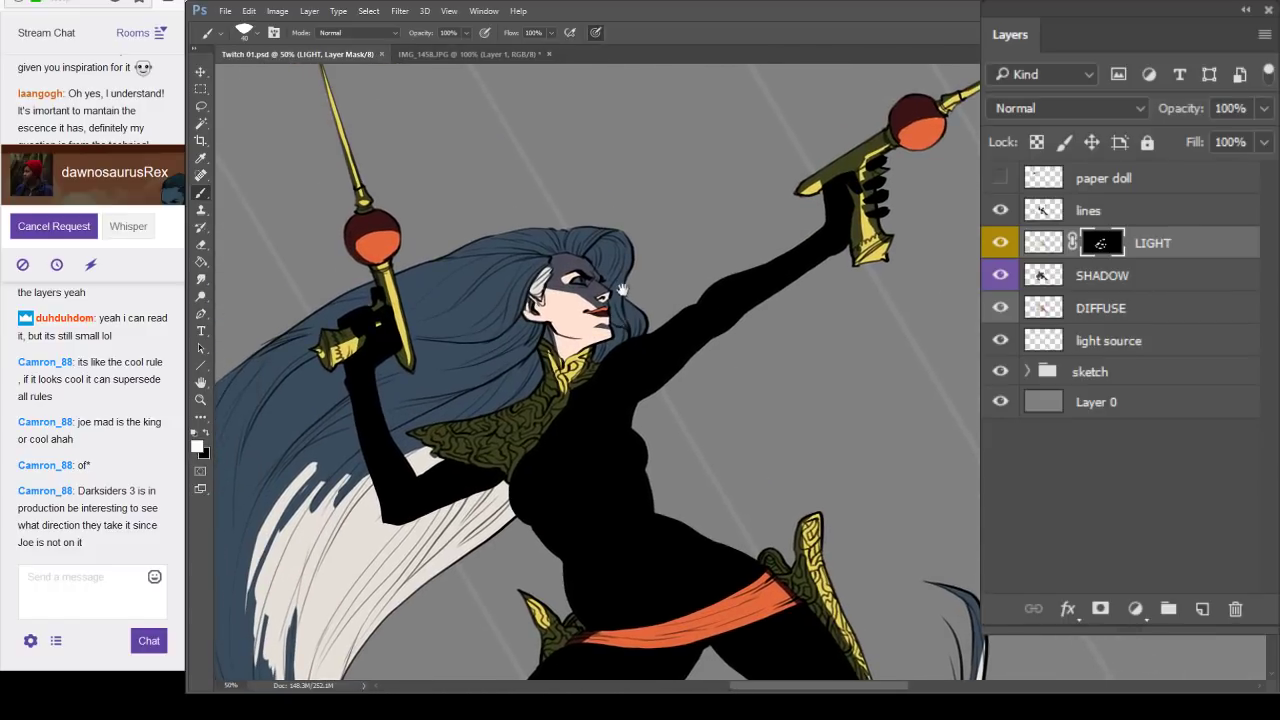
drag(725, 240, 745, 228)
key(x)
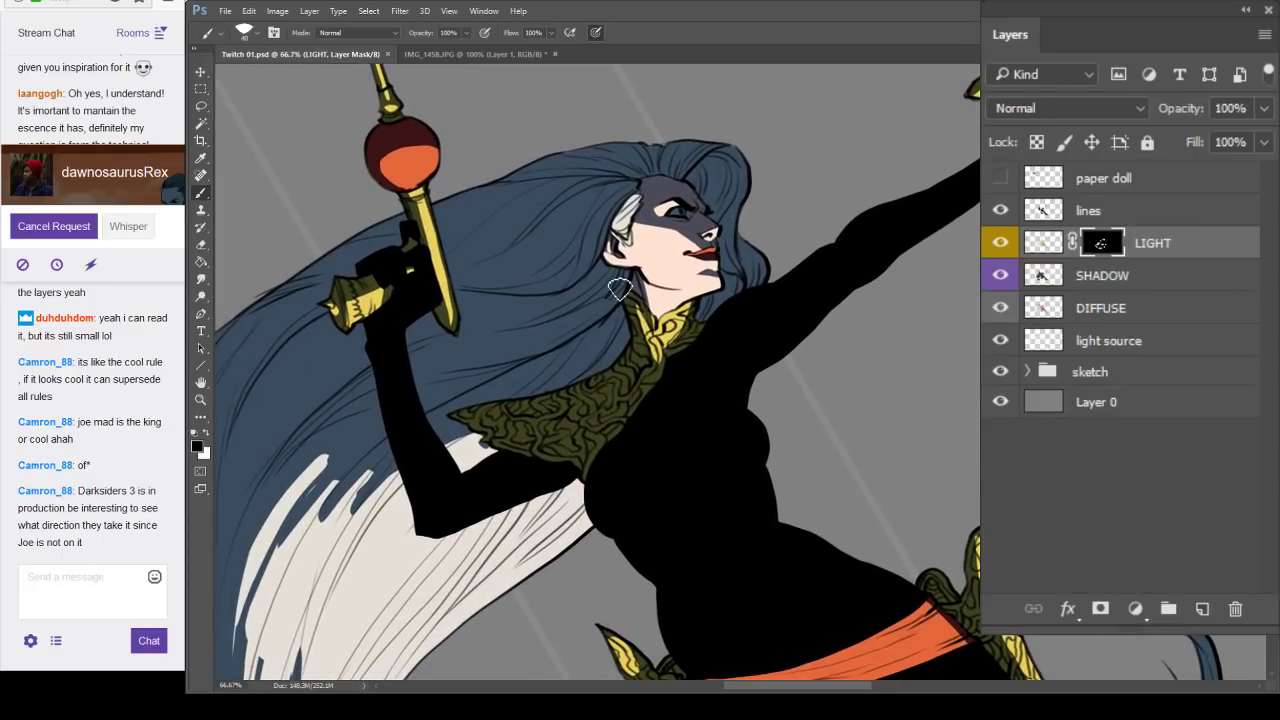
key(x)
drag(609, 304, 517, 352)
mouse_move(612, 309)
mouse_down()
mouse_move(519, 354)
mouse_move(574, 335)
mouse_up()
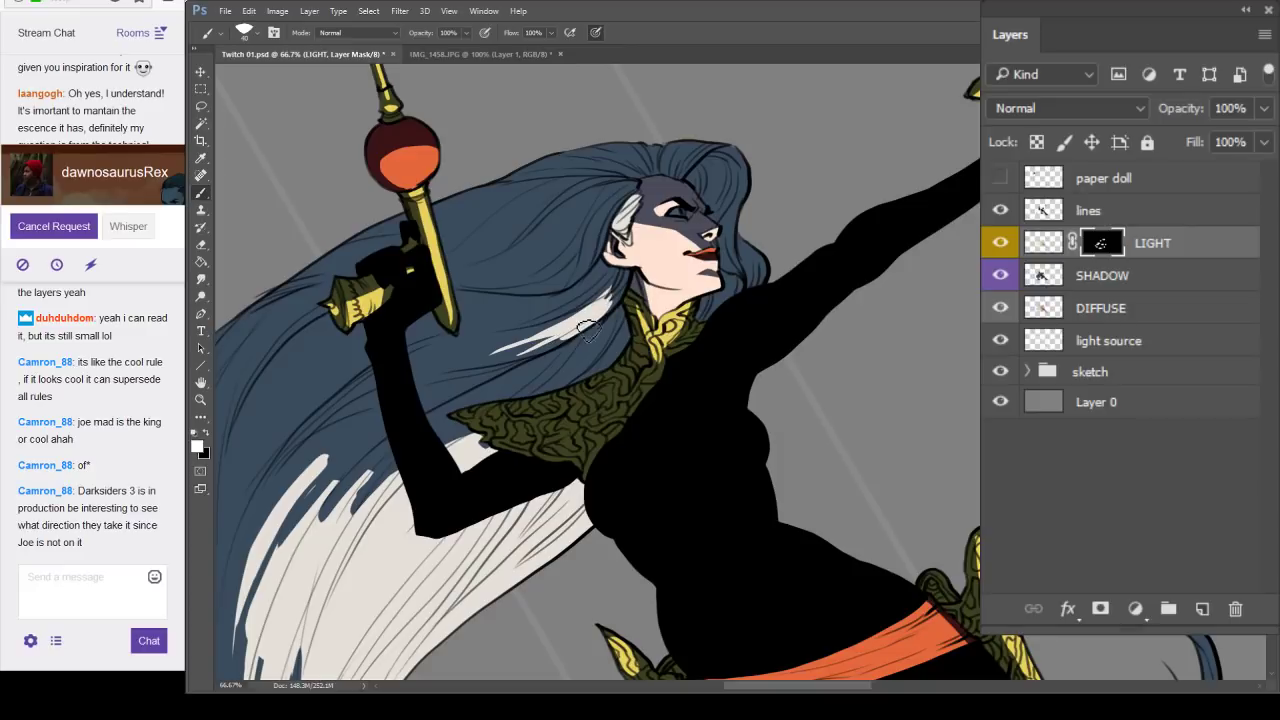
drag(601, 291, 537, 326)
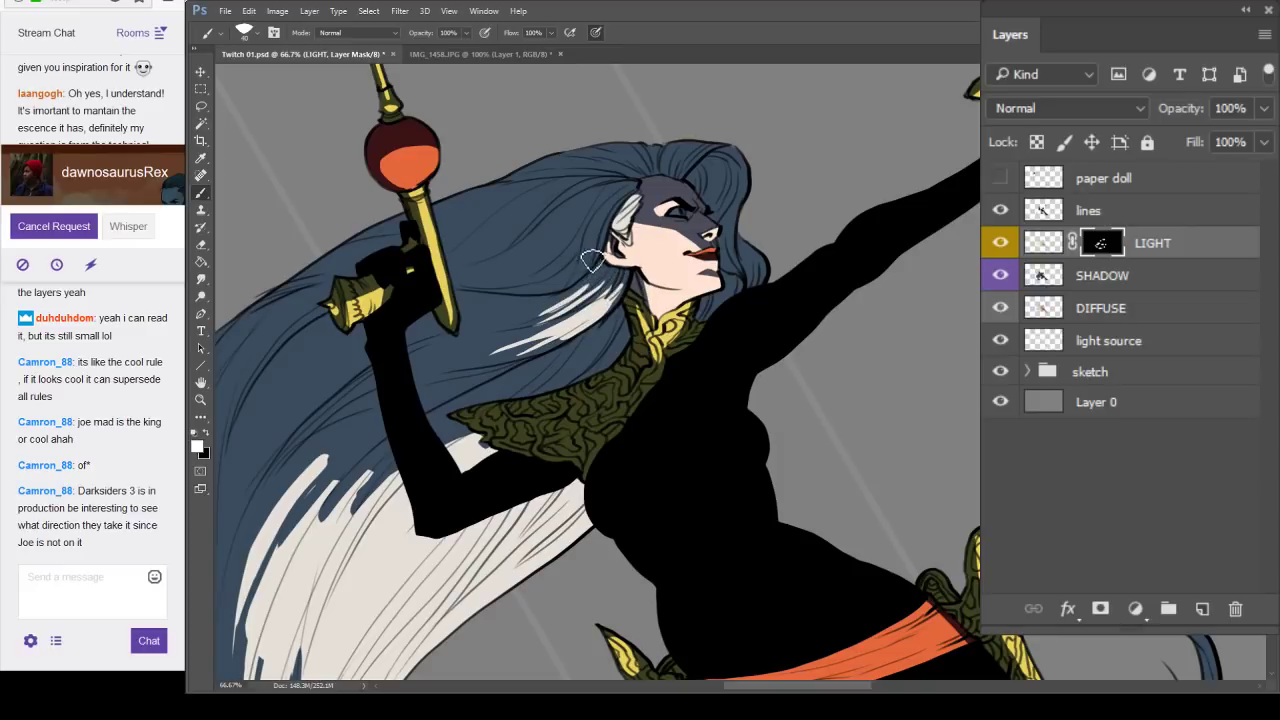
Extend the light through the hair behind the ear, from the temple down into the streaks behind the neck.
mouse_move(620, 205)
mouse_down()
mouse_move(580, 270)
mouse_move(627, 192)
mouse_move(605, 240)
mouse_up()
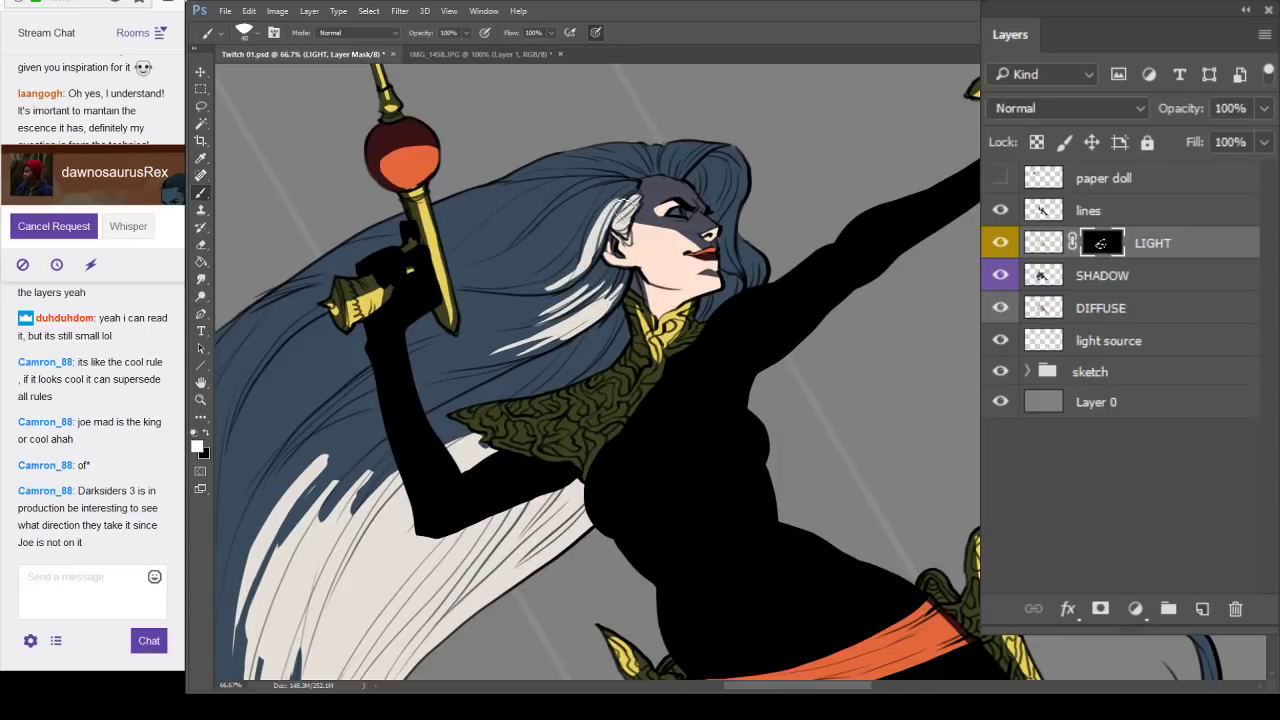
drag(538, 291, 507, 295)
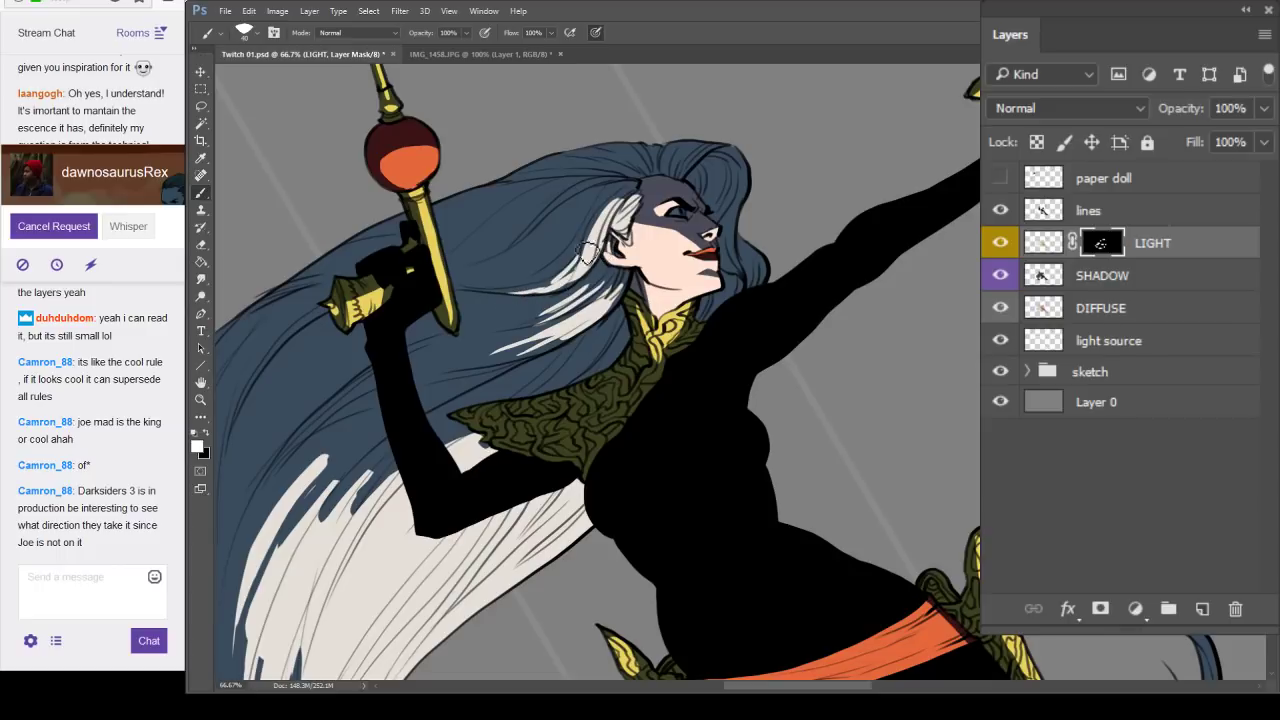
drag(596, 250, 563, 281)
mouse_move(602, 210)
mouse_down()
mouse_move(638, 180)
mouse_move(600, 289)
mouse_move(544, 334)
mouse_move(577, 332)
mouse_move(455, 390)
mouse_up()
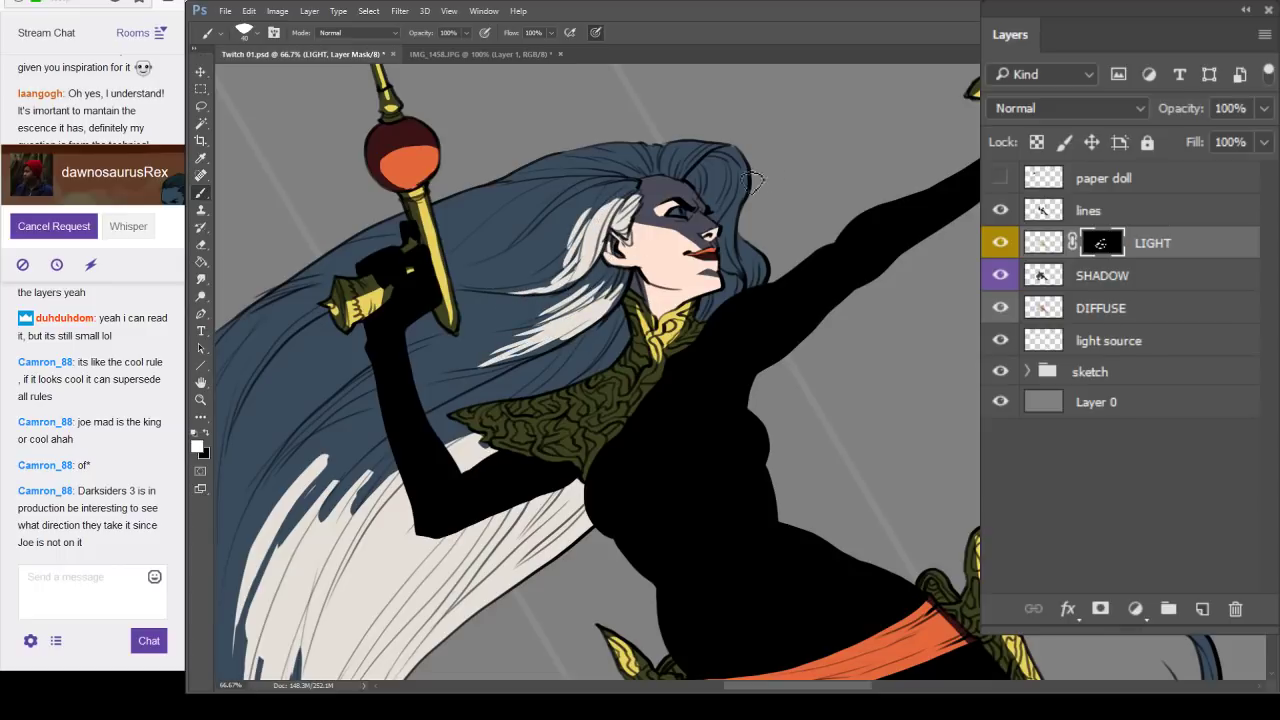
Reveal light on the curled front lock above the forehead and check it against the whole figure.
mouse_move(695, 172)
mouse_down()
mouse_move(739, 154)
mouse_move(707, 167)
mouse_move(749, 164)
mouse_move(713, 158)
mouse_move(727, 193)
mouse_move(734, 156)
mouse_up()
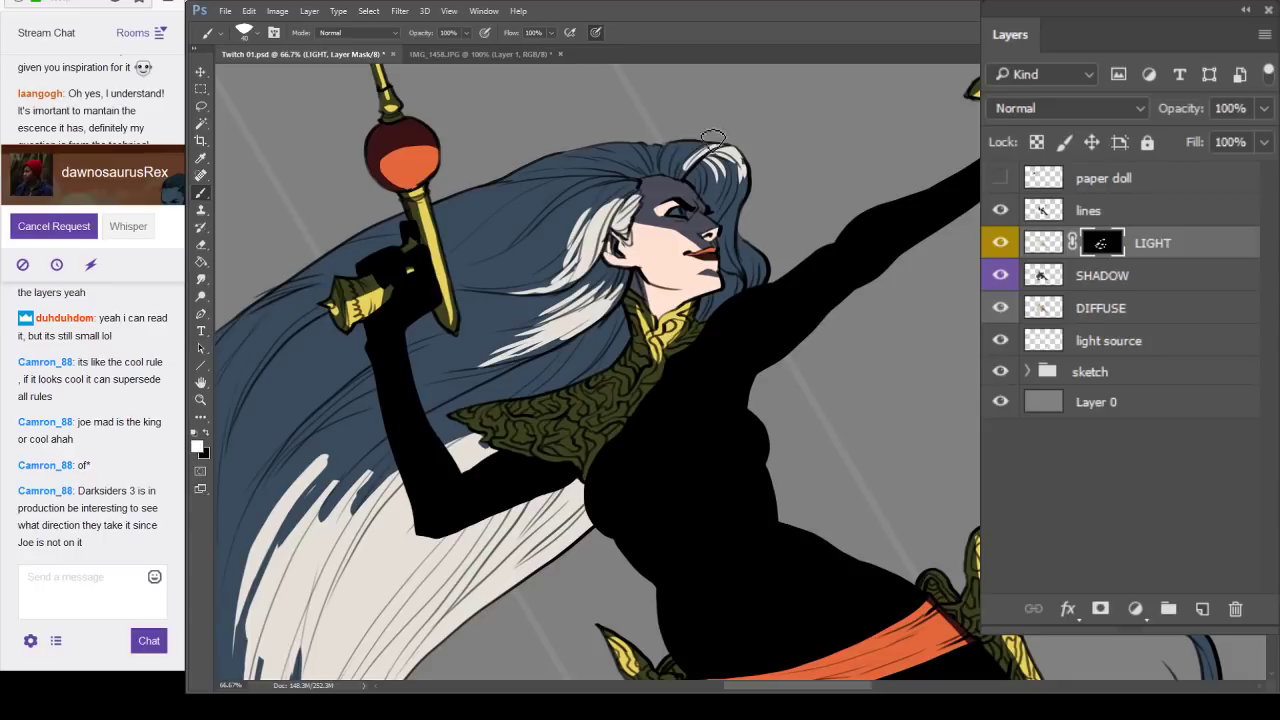
key(x)
key(x)
key(x)
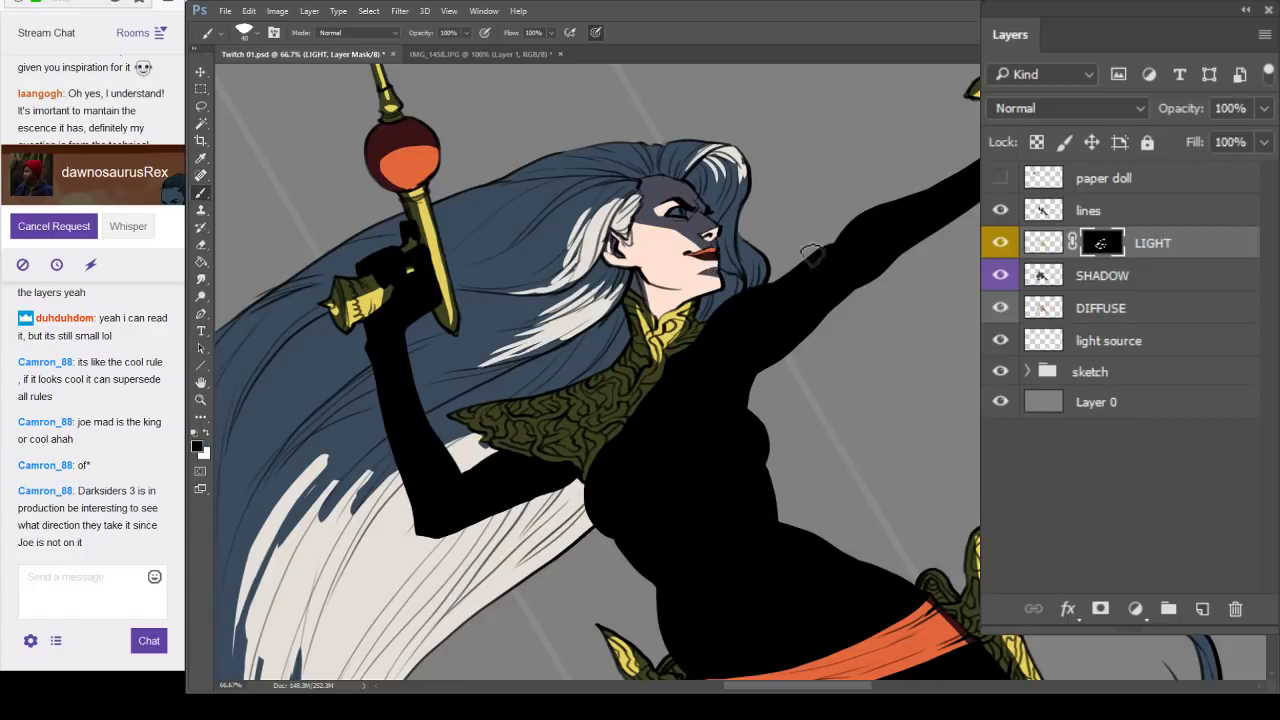
scroll(810, 253, down, 4)
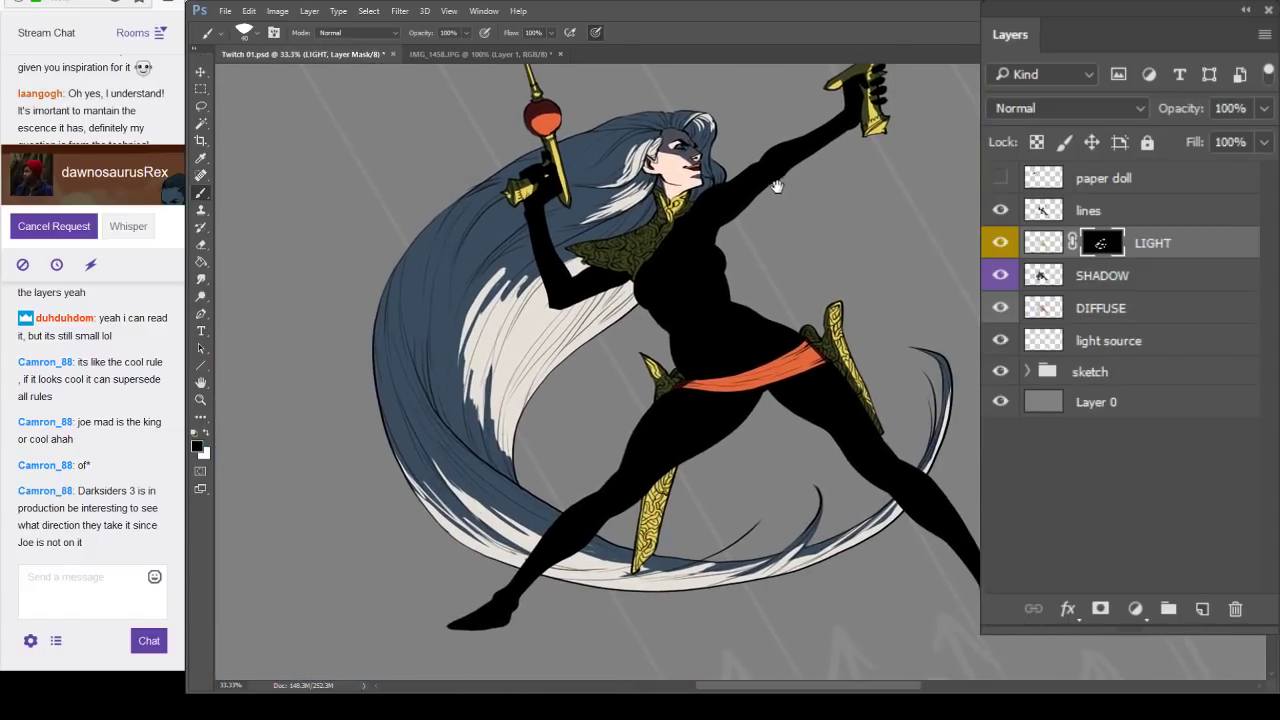
Inspect the light on the torso and the whole figure, and save the document.
scroll(732, 229, up, 2)
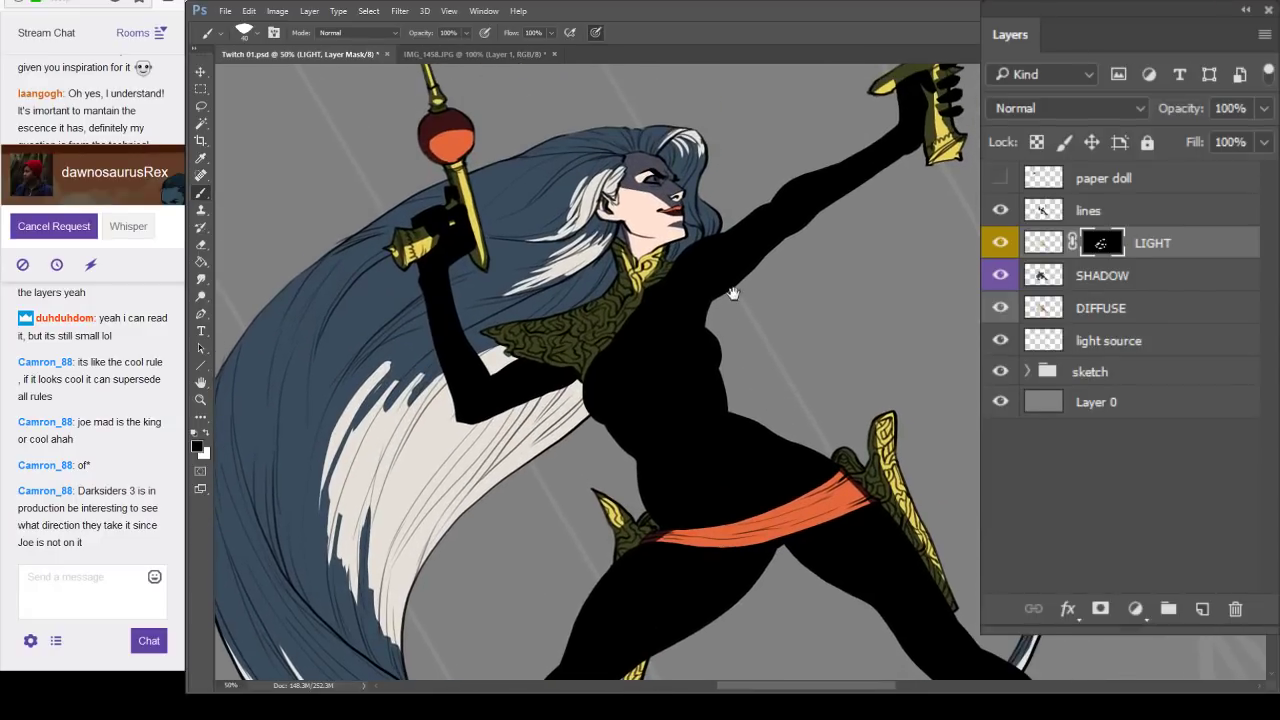
key(ctrl+s)
key(x)
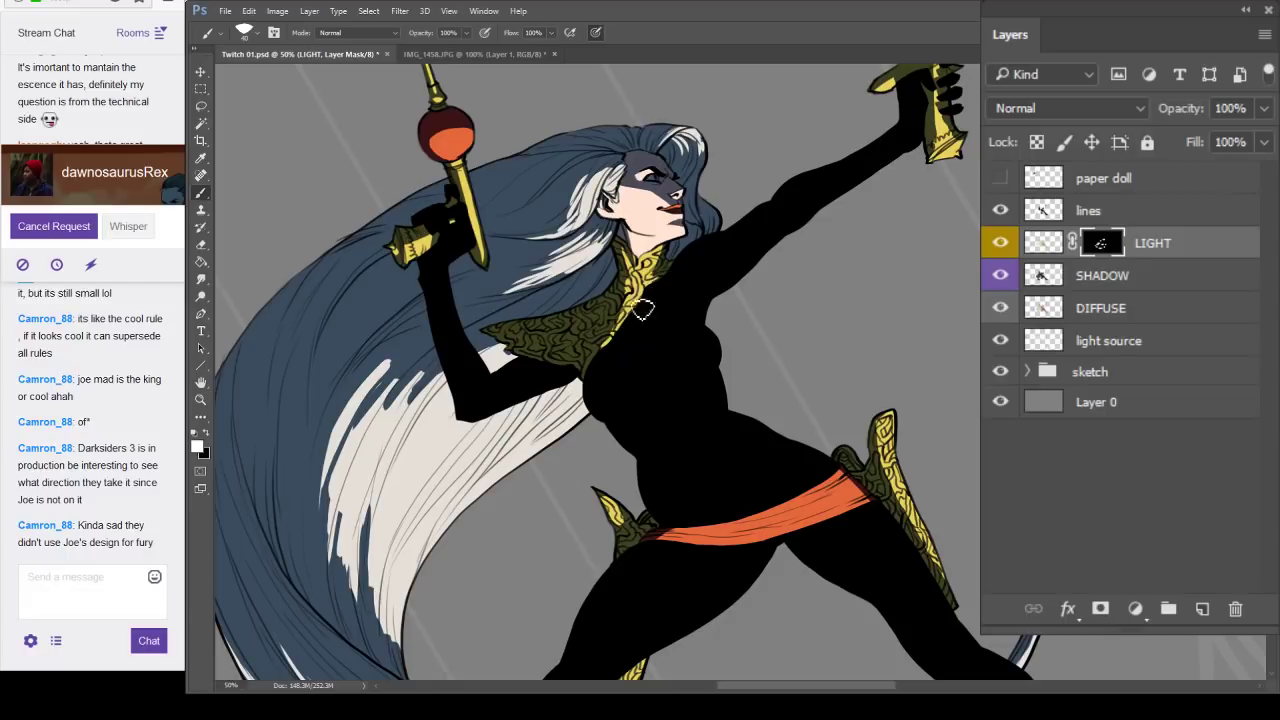
key(x)
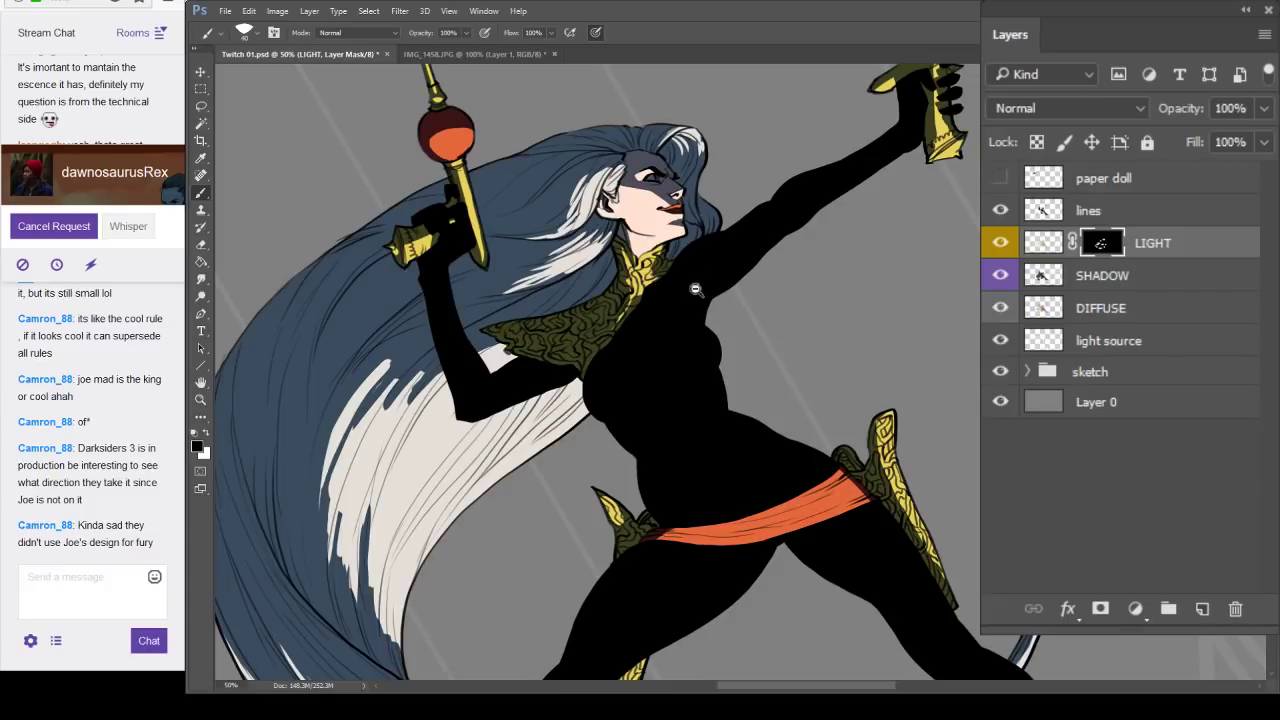
alt+click(696, 290)
alt+click(715, 260)
drag(829, 300, 713, 298)
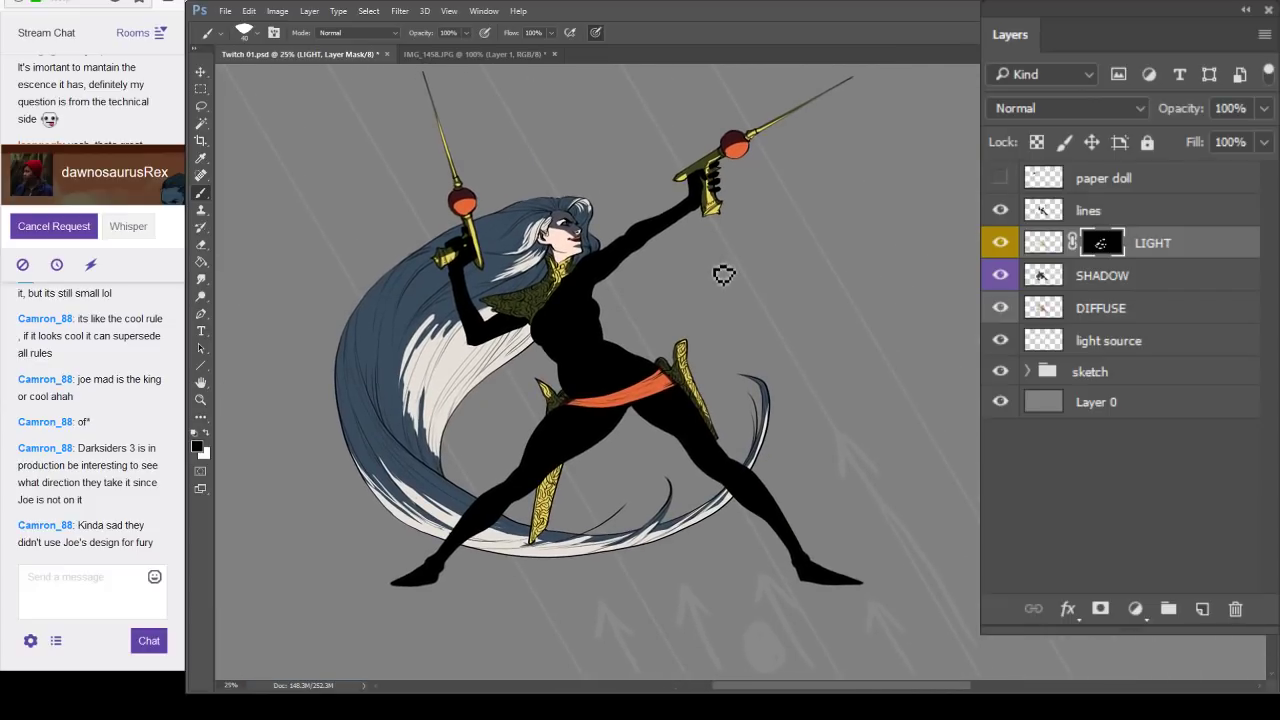
key(ctrl+s)
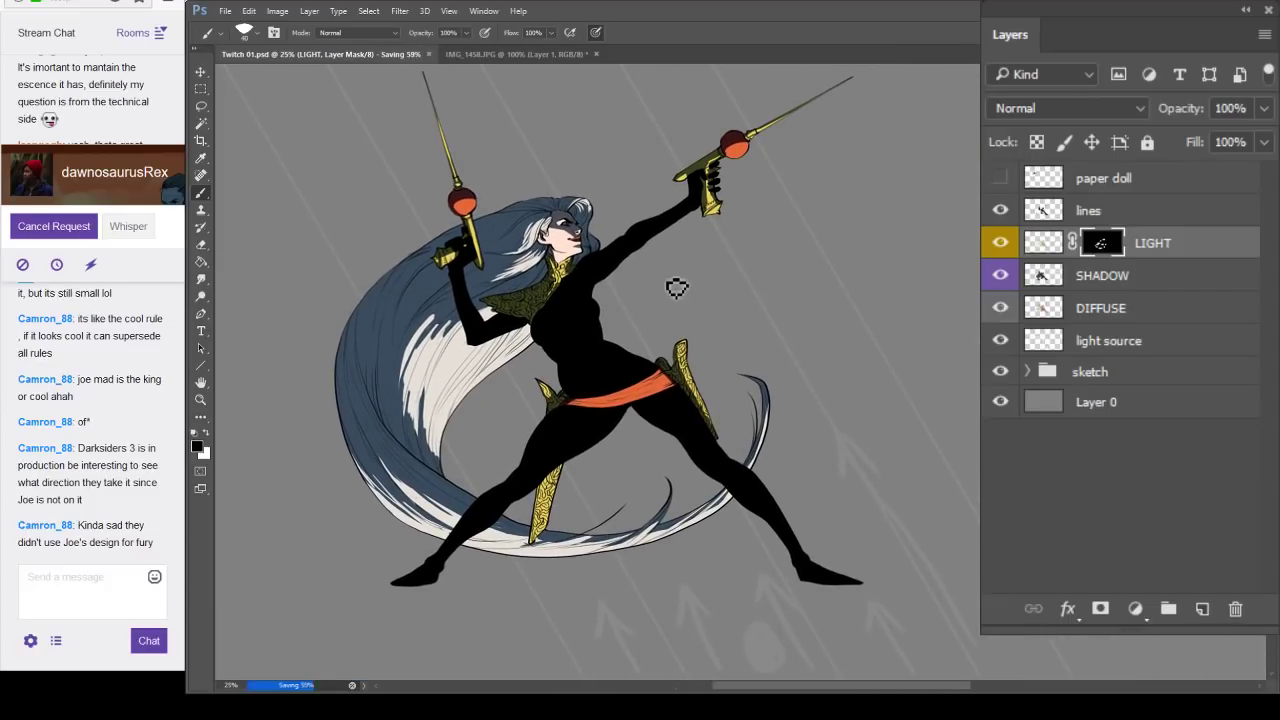
Try darkening the lit hair behind the bent elbow with a size 200 black brush on the LIGHT mask, and undo the stroke.
scroll(555, 515, up, 3)
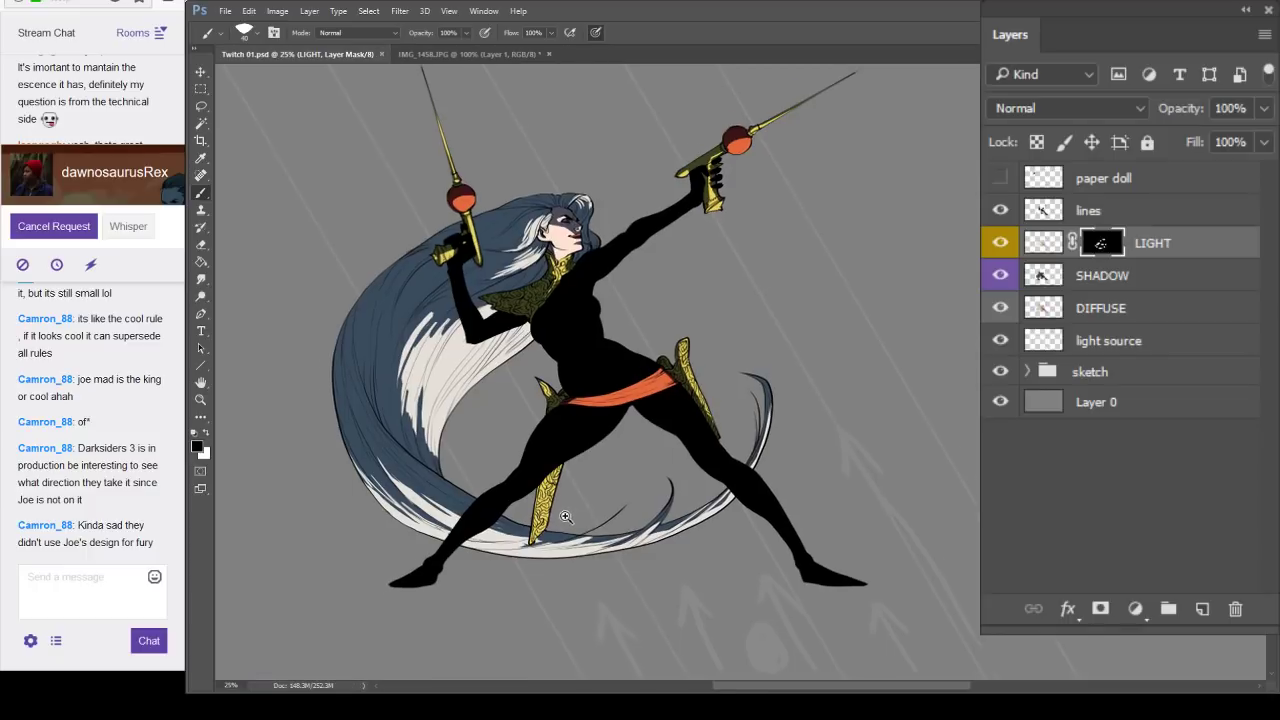
key(x)
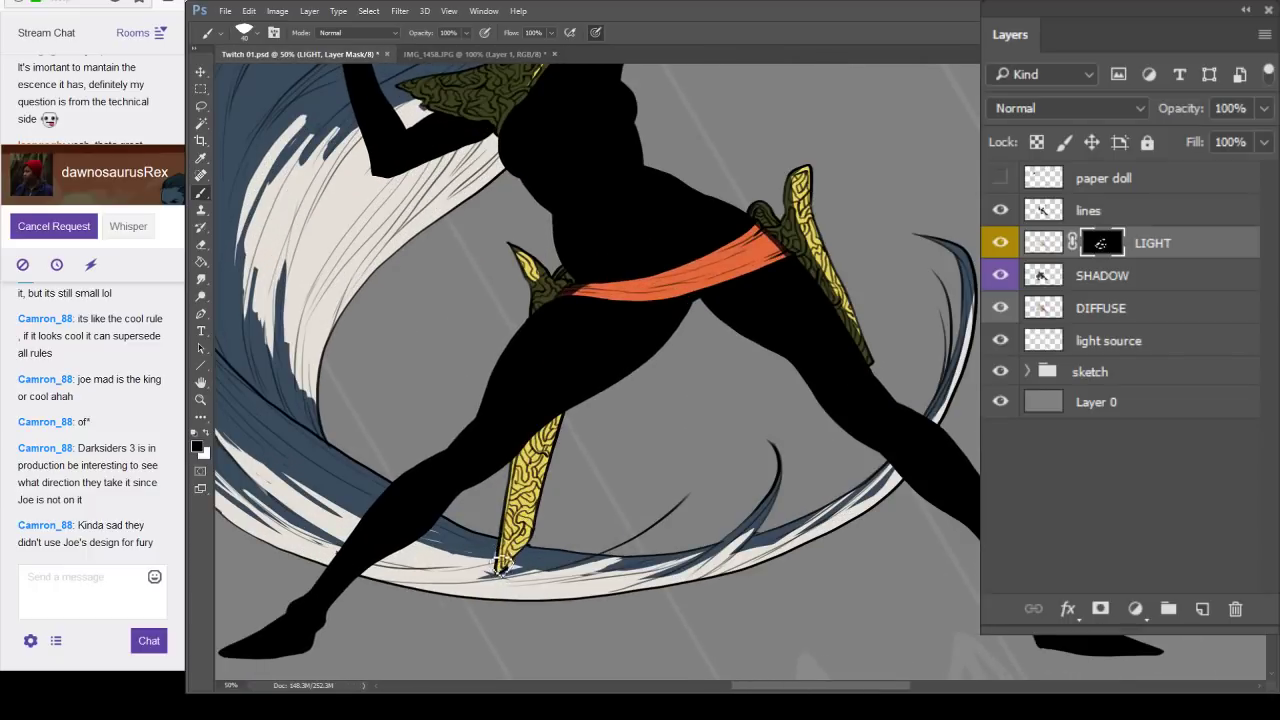
scroll(547, 444, down, 3)
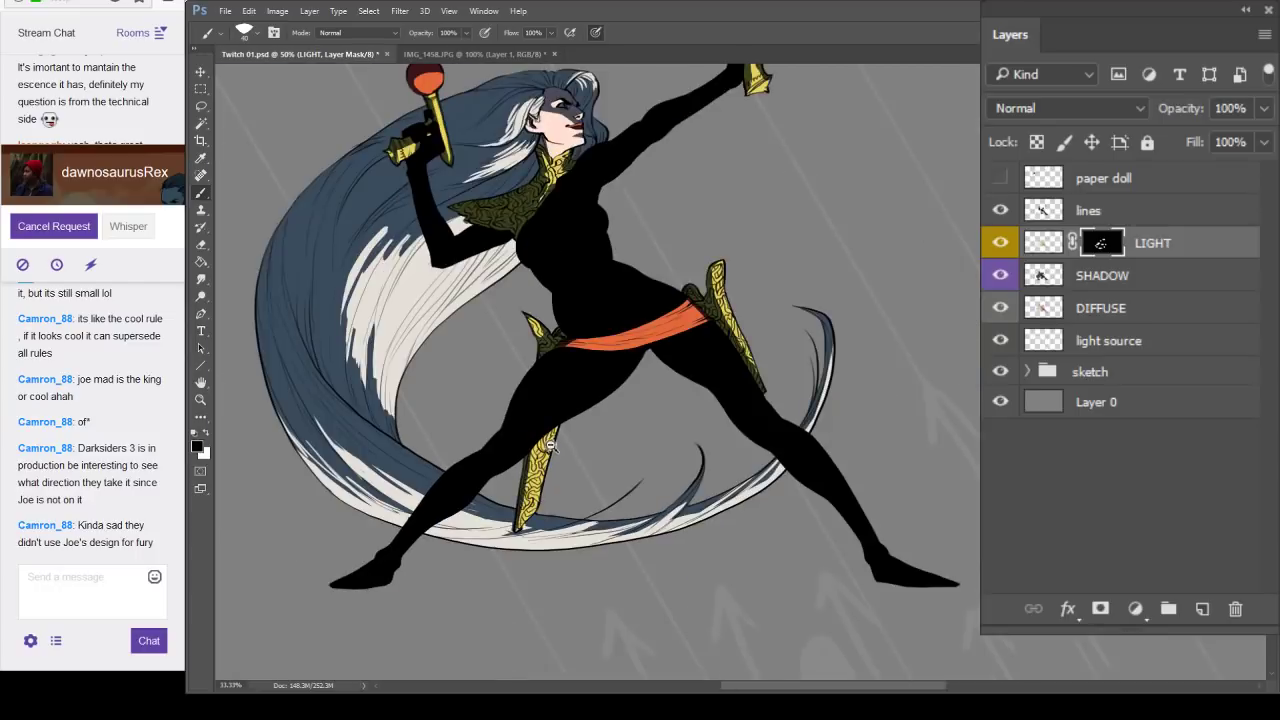
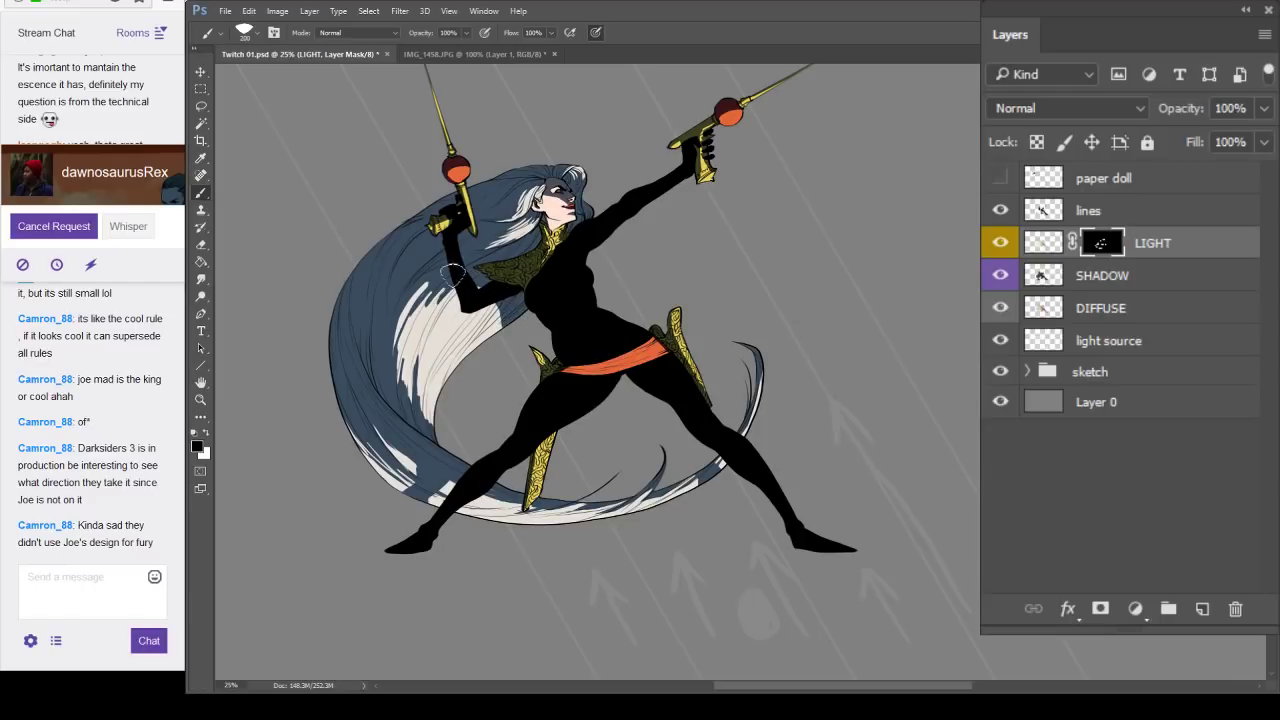
drag(406, 291, 428, 312)
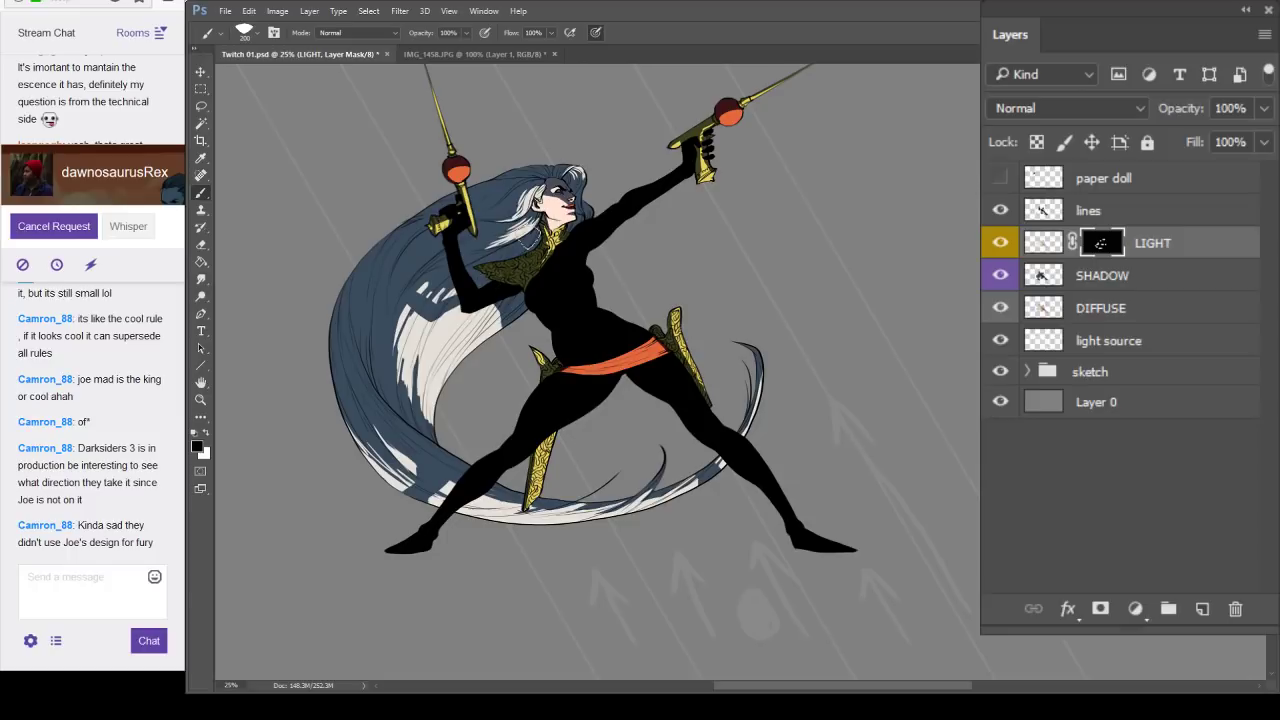
key(ctrl+z)
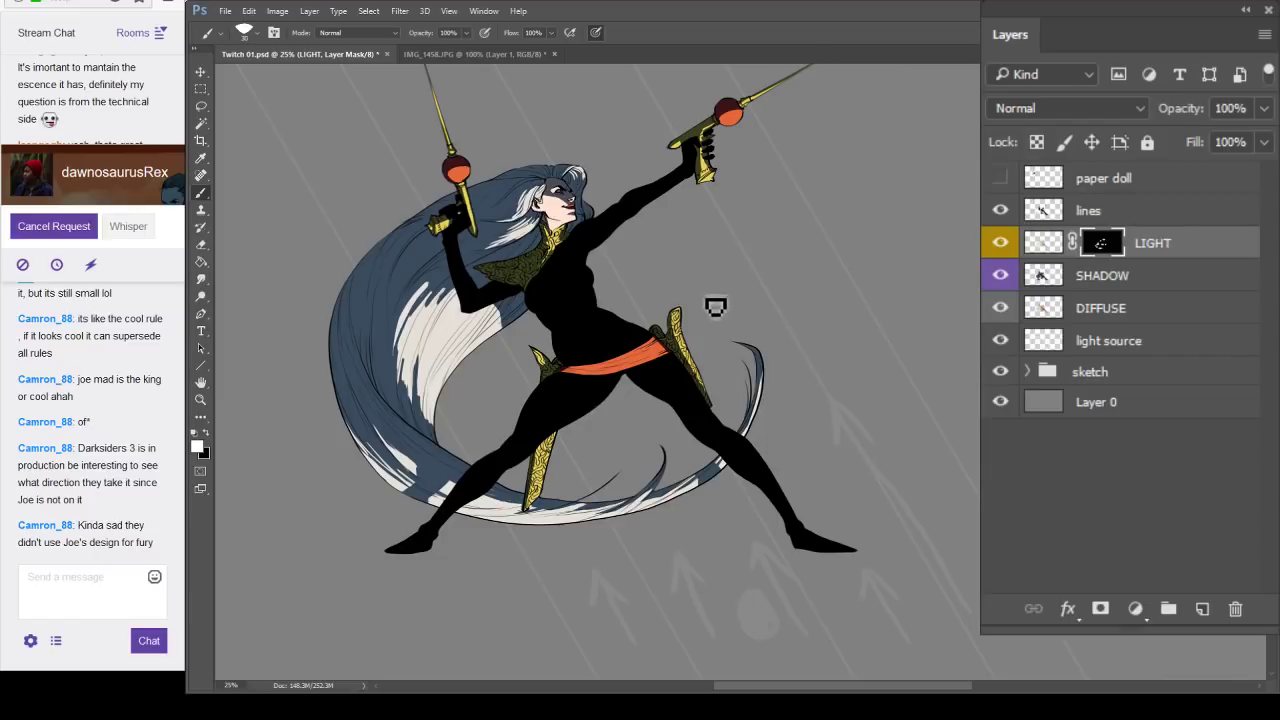
Paint black shadow folds on the LIGHT mask along both ends and edges of the orange sash with a size 25 brush.
key(bracketleft)
key(bracketleft)
key(bracketright)
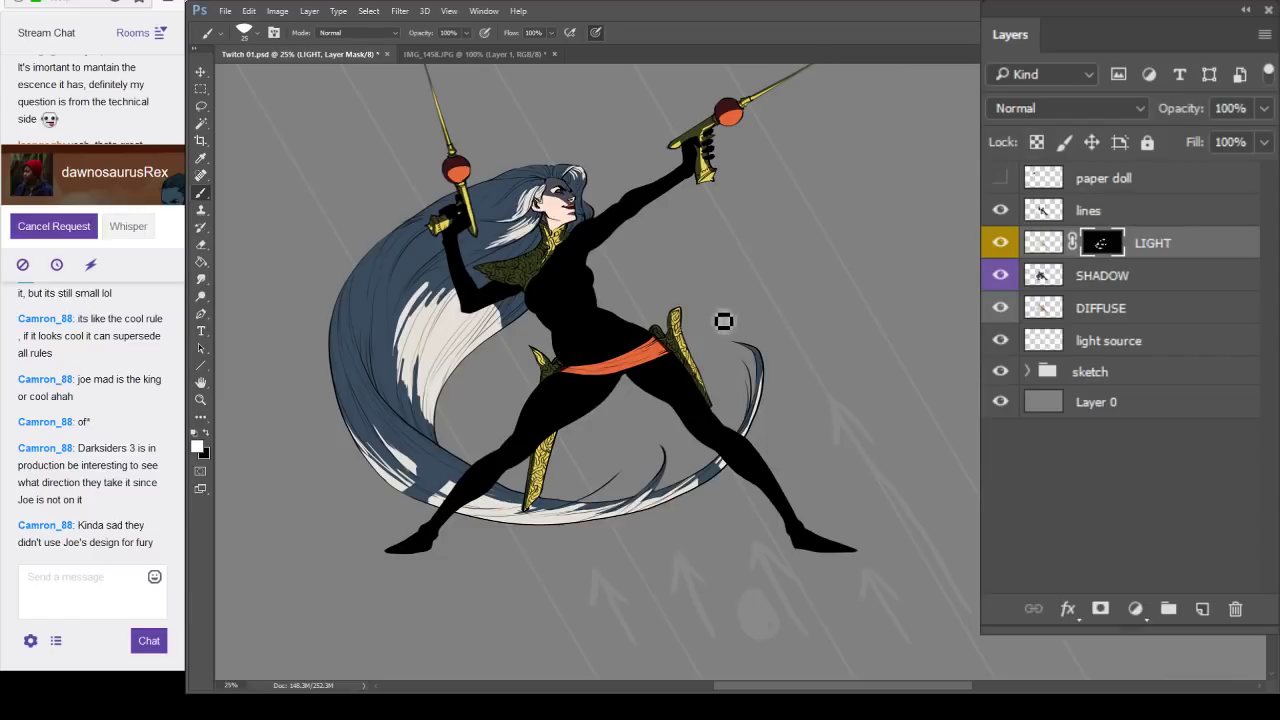
alt+click(731, 332)
ctrl+click(665, 370)
ctrl+click(665, 370)
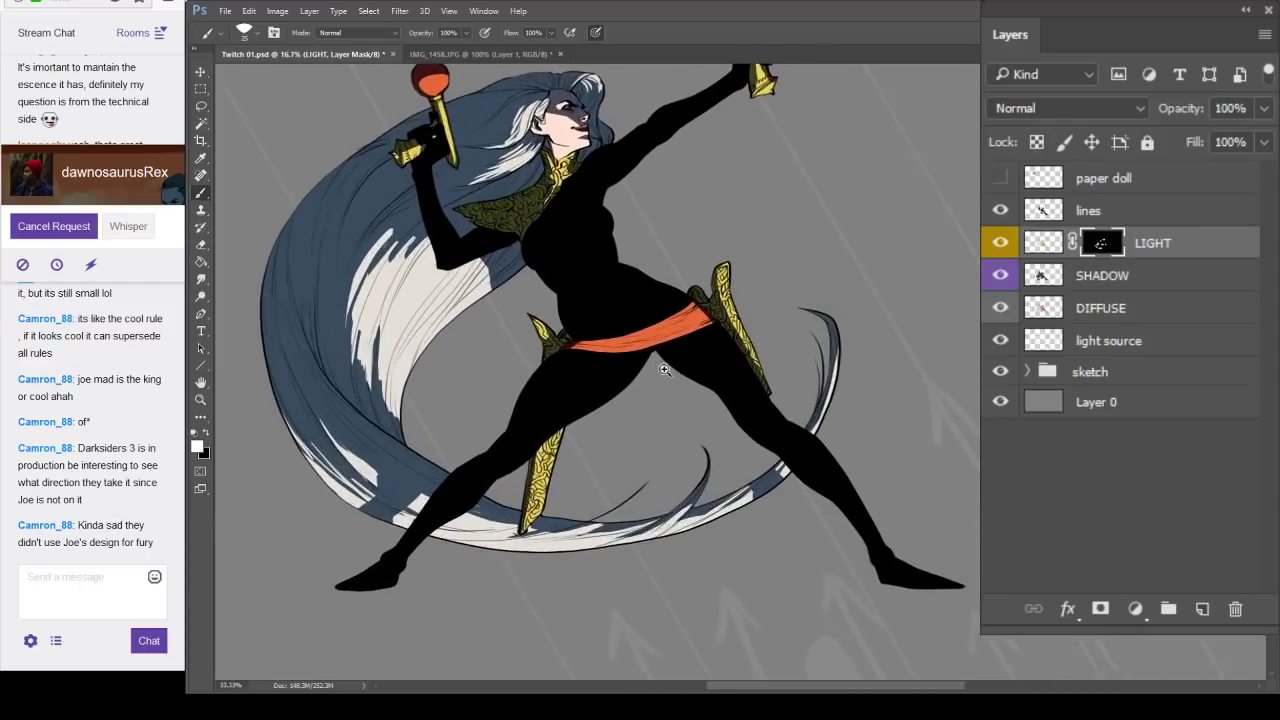
scroll(664, 370, up, 4)
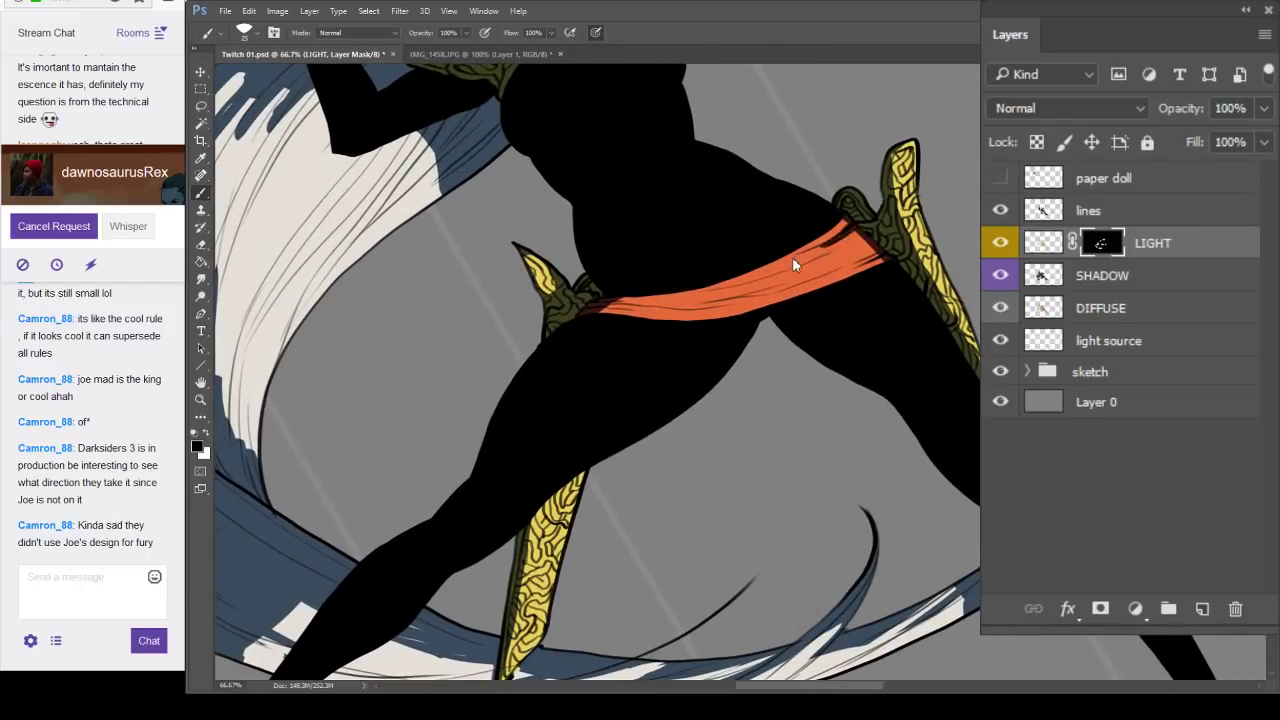
mouse_move(882, 262)
mouse_down()
mouse_move(877, 252)
mouse_move(826, 282)
mouse_move(610, 317)
mouse_move(700, 306)
mouse_up()
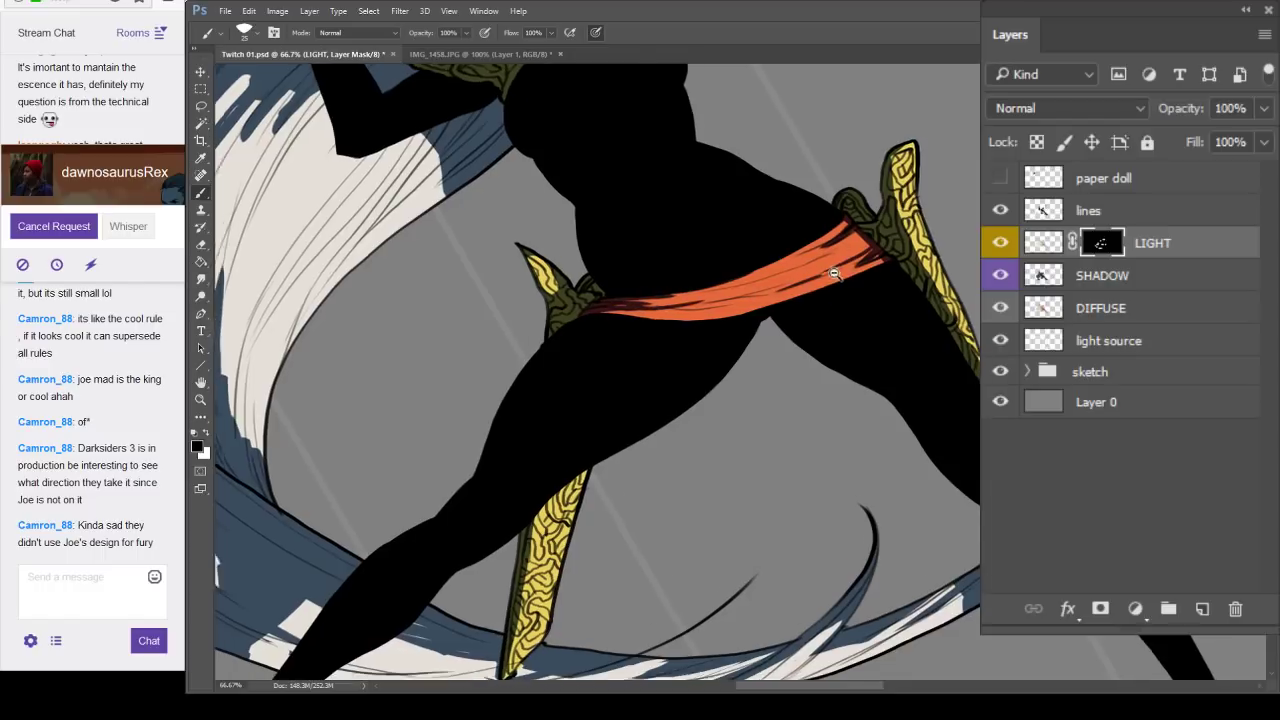
scroll(838, 273, down, 1)
drag(919, 211, 862, 321)
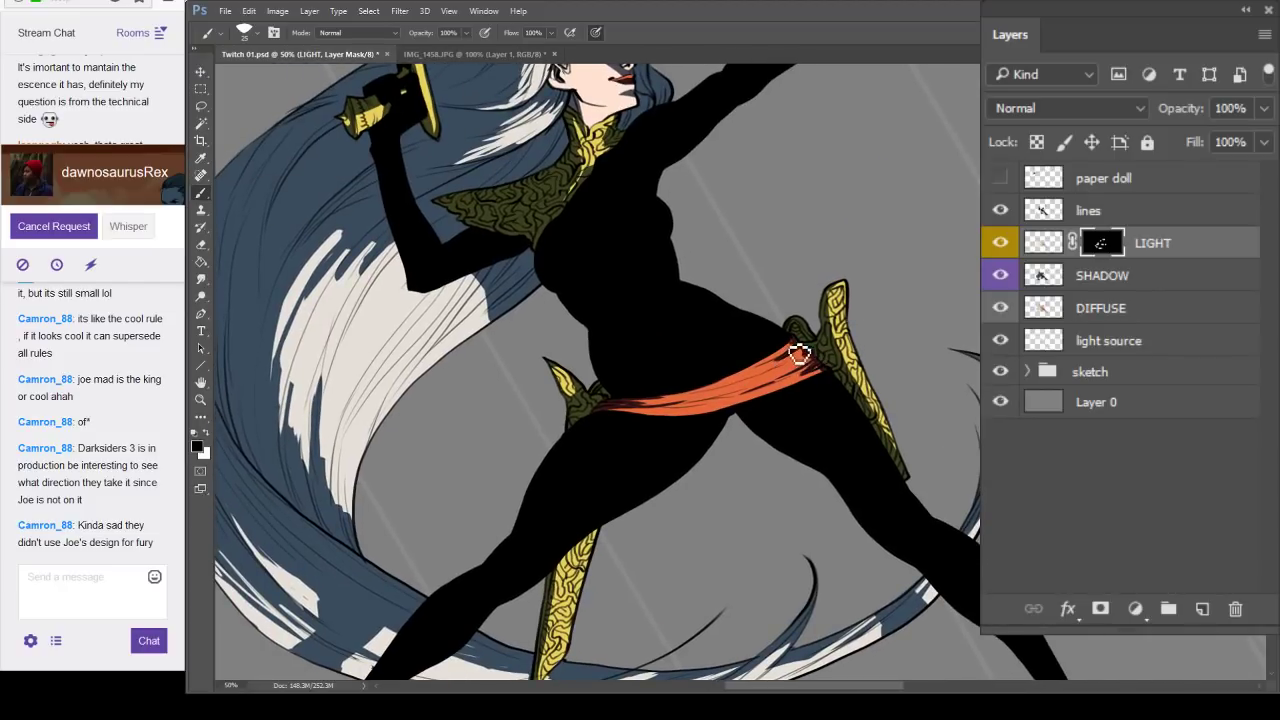
Compare the whole figure with and without the LIGHT layer, and save the document.
drag(750, 229, 717, 356)
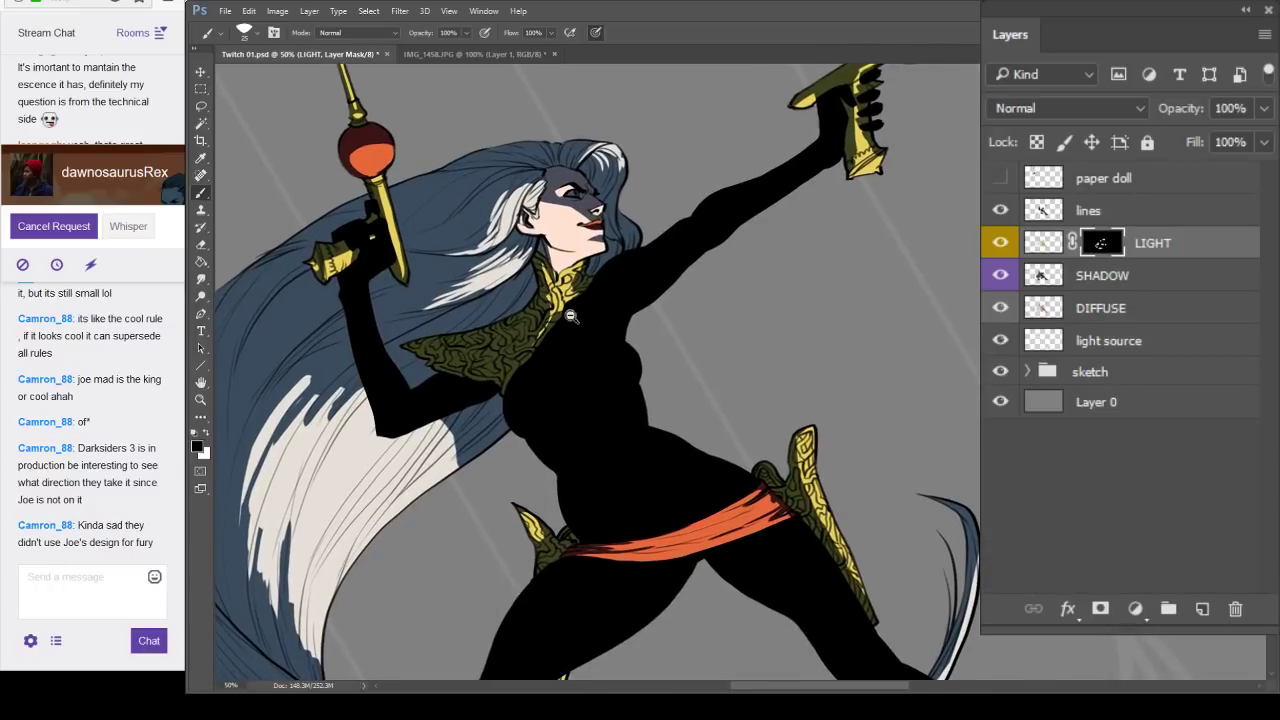
scroll(568, 316, down, 2)
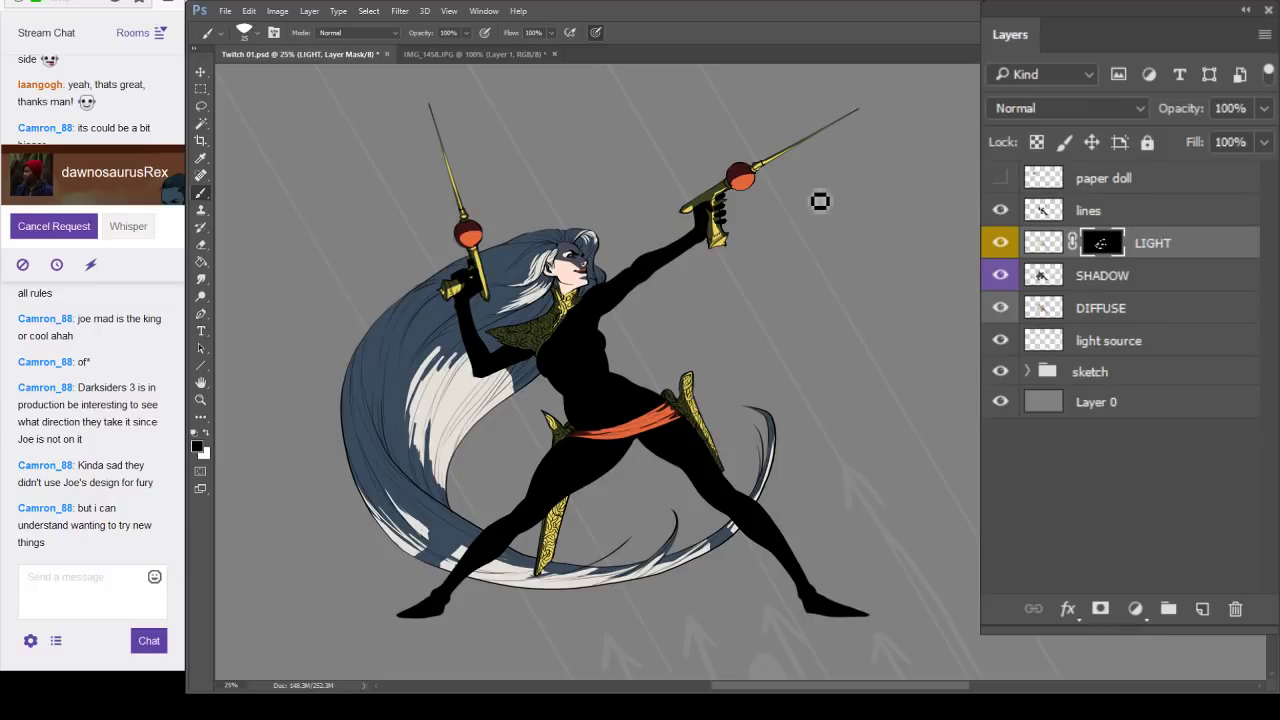
click(1000, 245)
click(1000, 245)
key(ctrl+s)
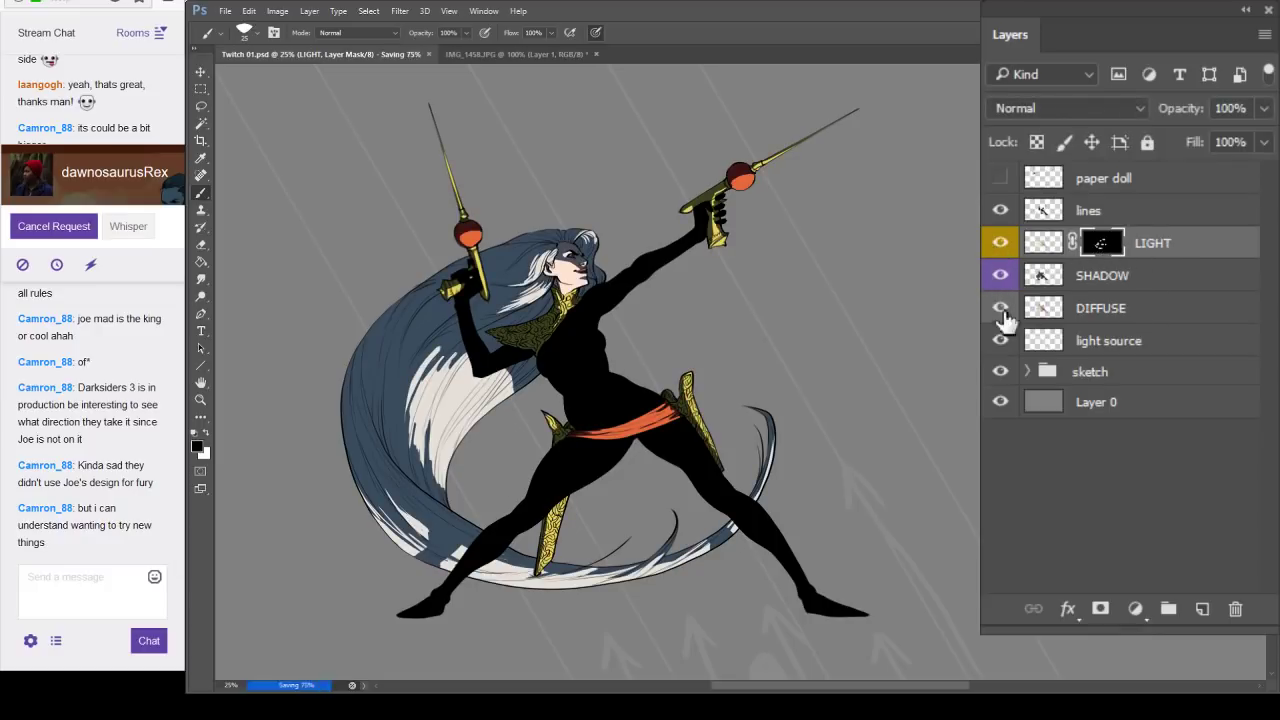
drag(863, 517, 866, 441)
drag(903, 383, 874, 455)
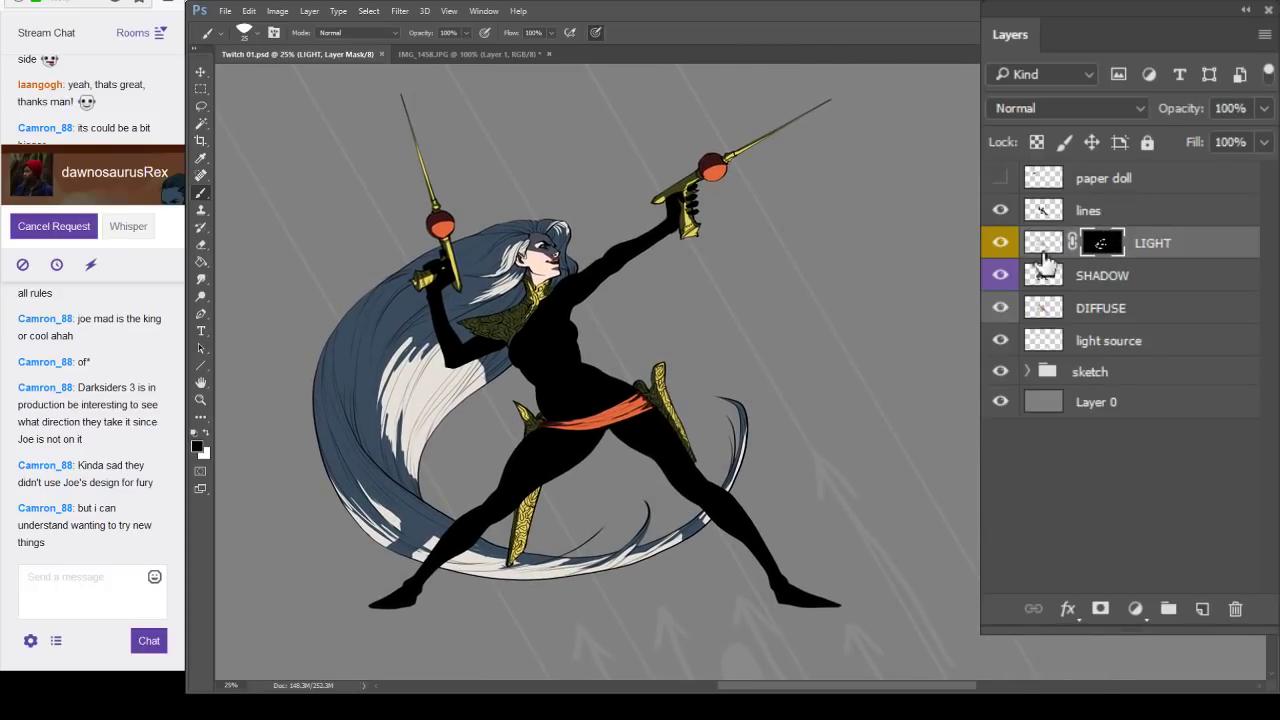
click(1000, 244)
click(1000, 244)
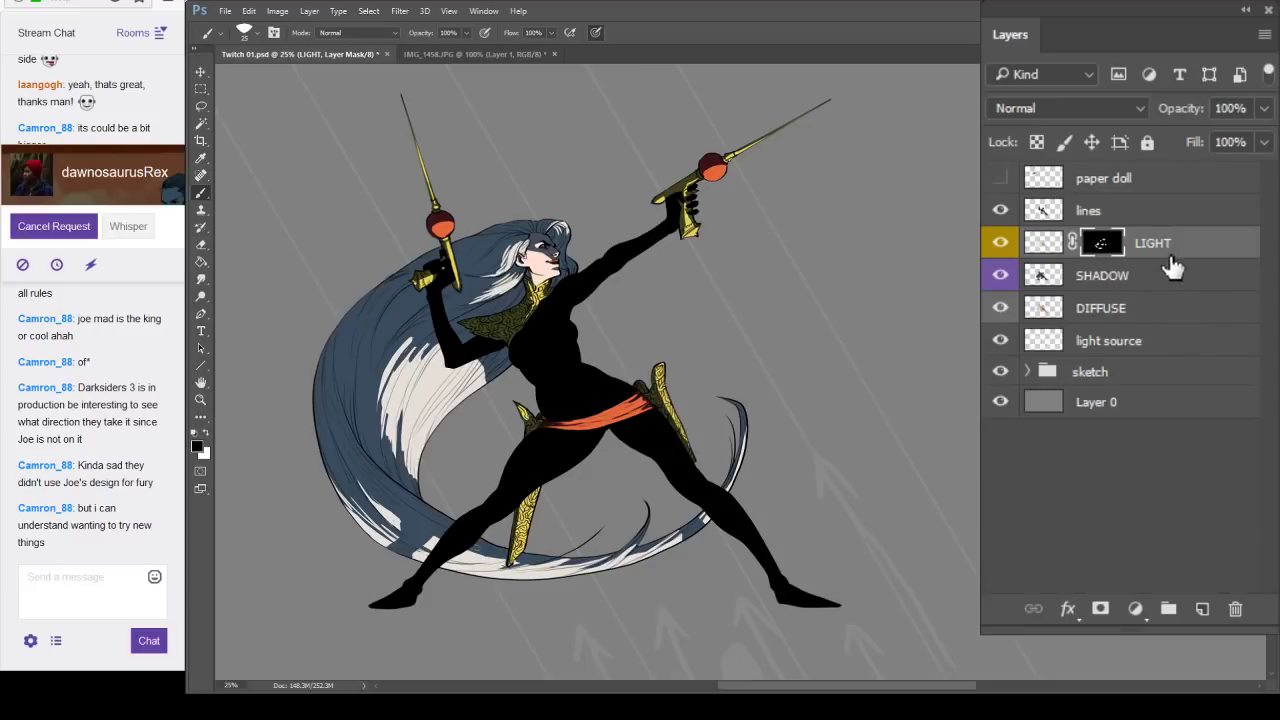
Duplicate the LIGHT layer and replace the original LIGHT layer's mask with a blank white one.
key(ctrl+j)
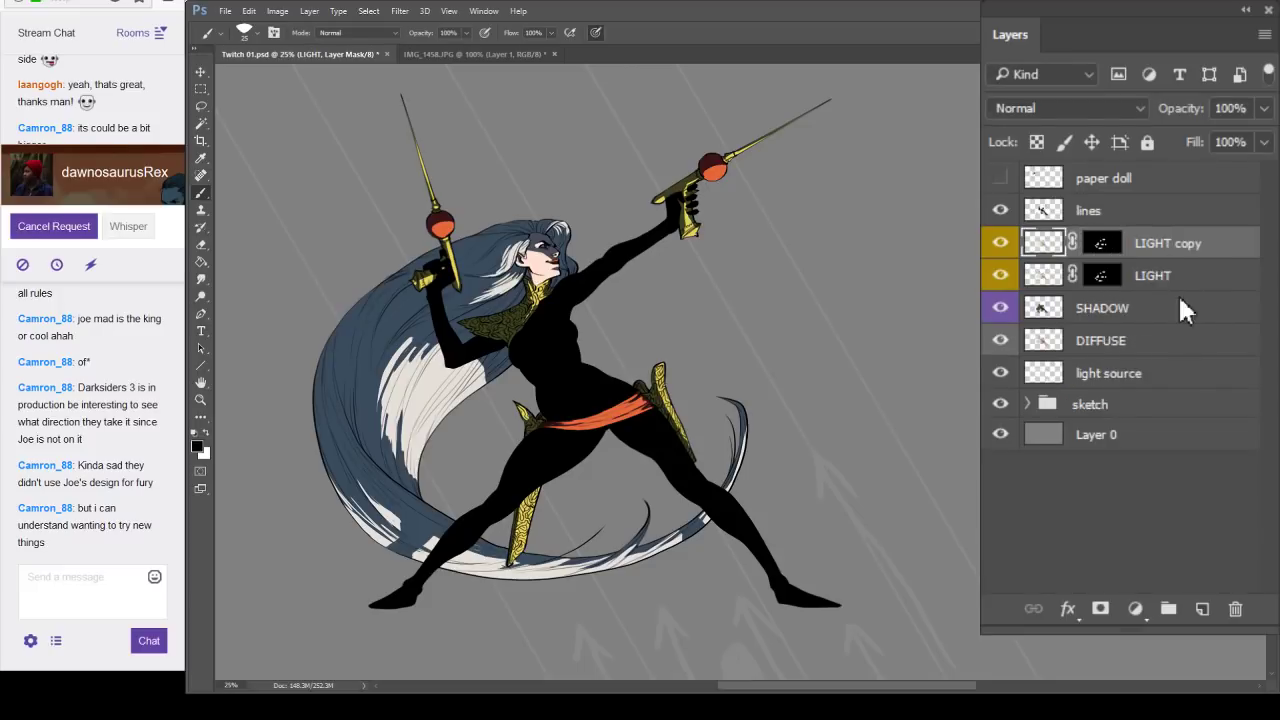
click(1106, 280)
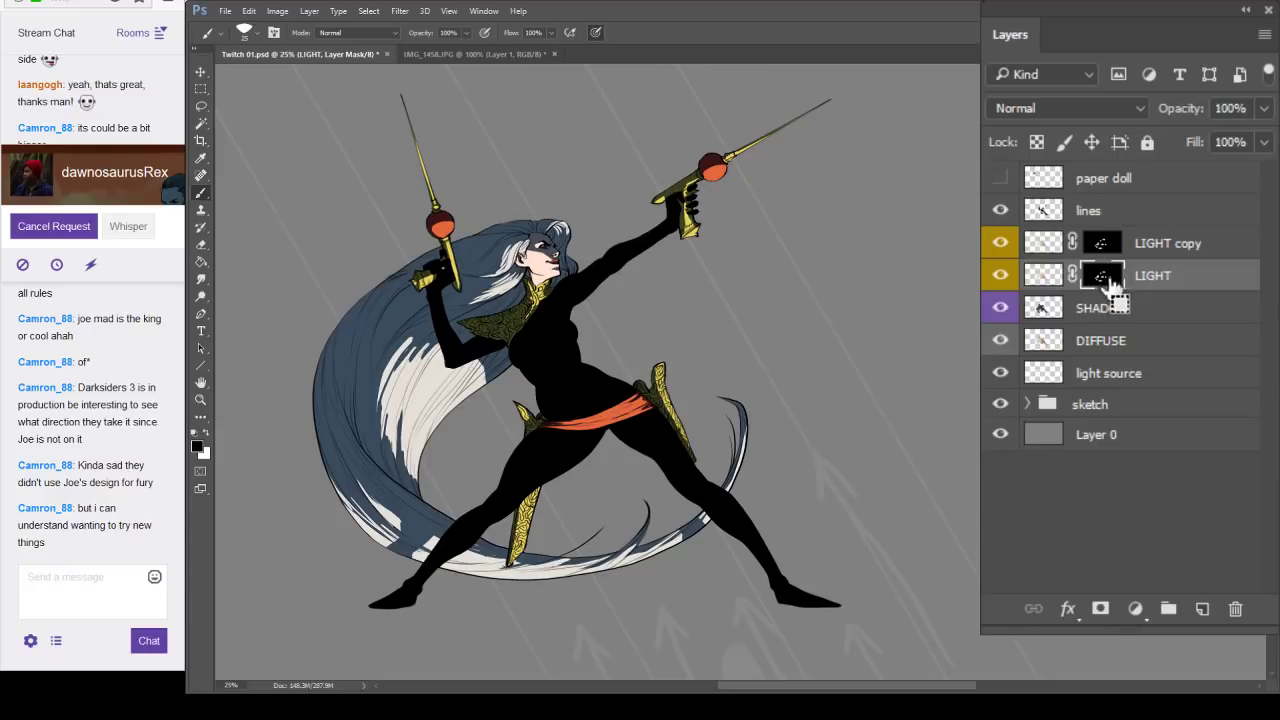
key(ctrl+BackSpace)
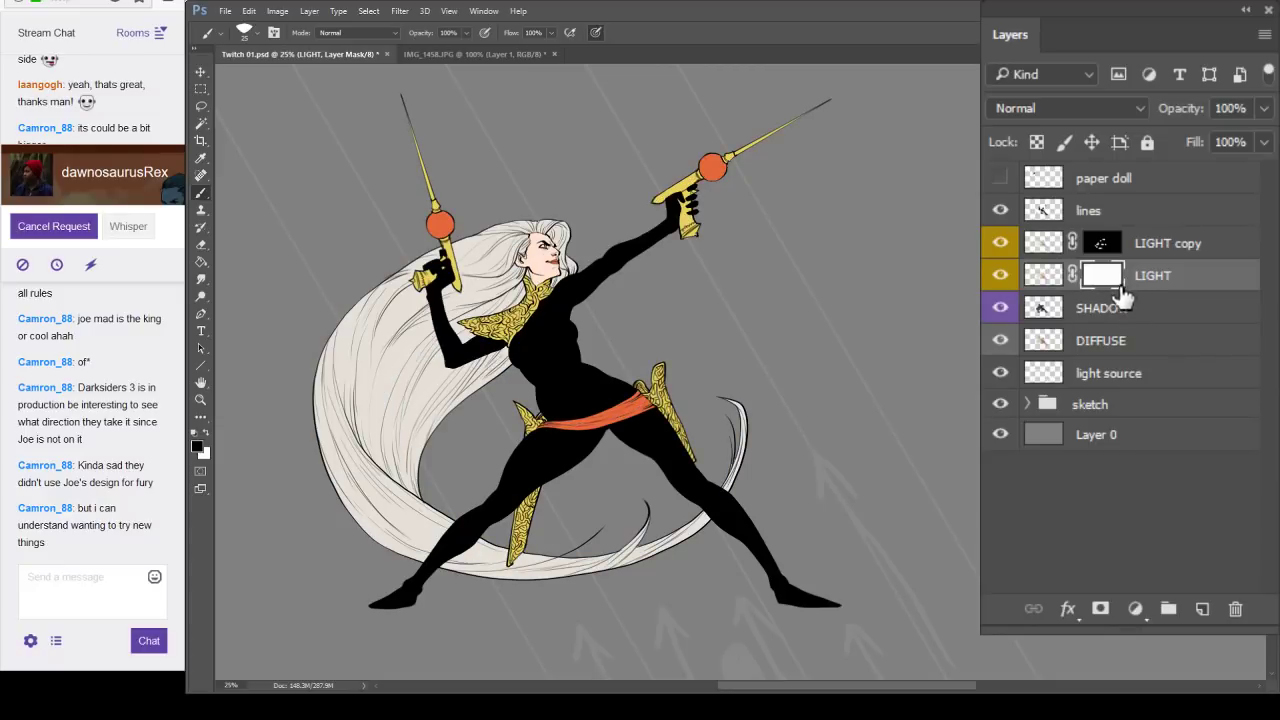
key(Delete)
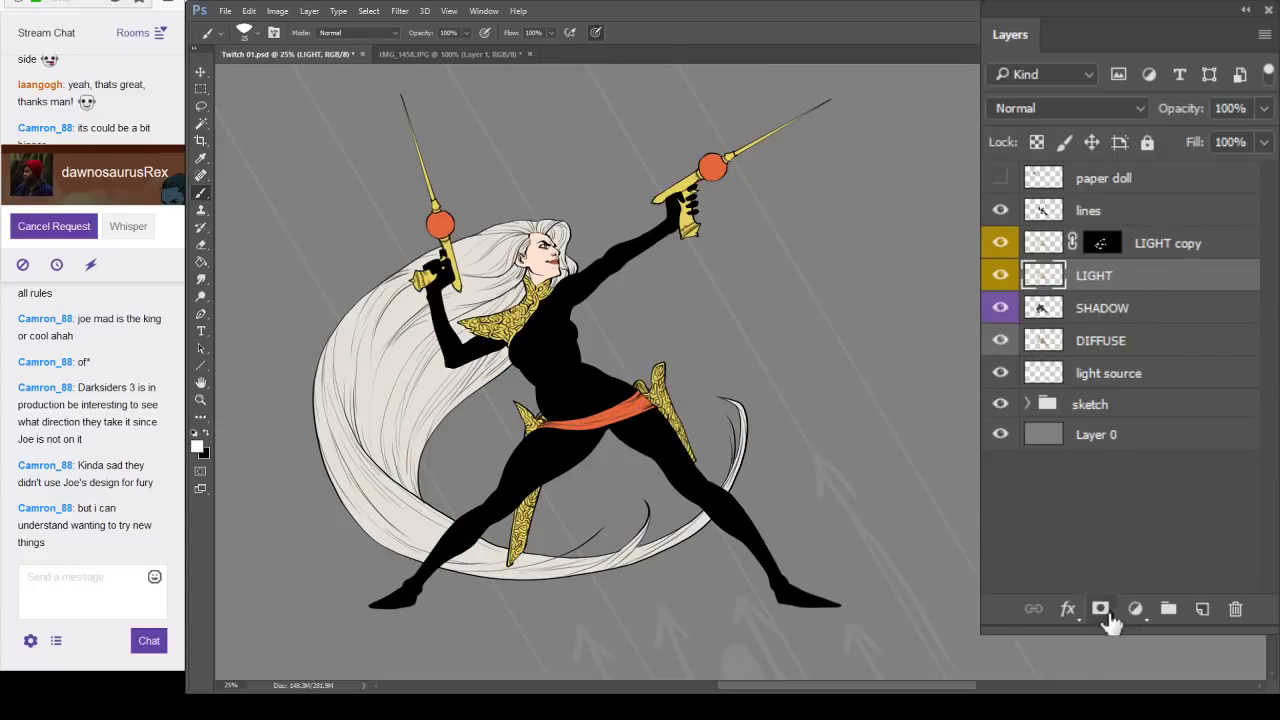
click(1102, 610)
Fill the LIGHT mask with a black-to-white gradient running from head to feet, and set the layer's opacity to 55%.
click(201, 264)
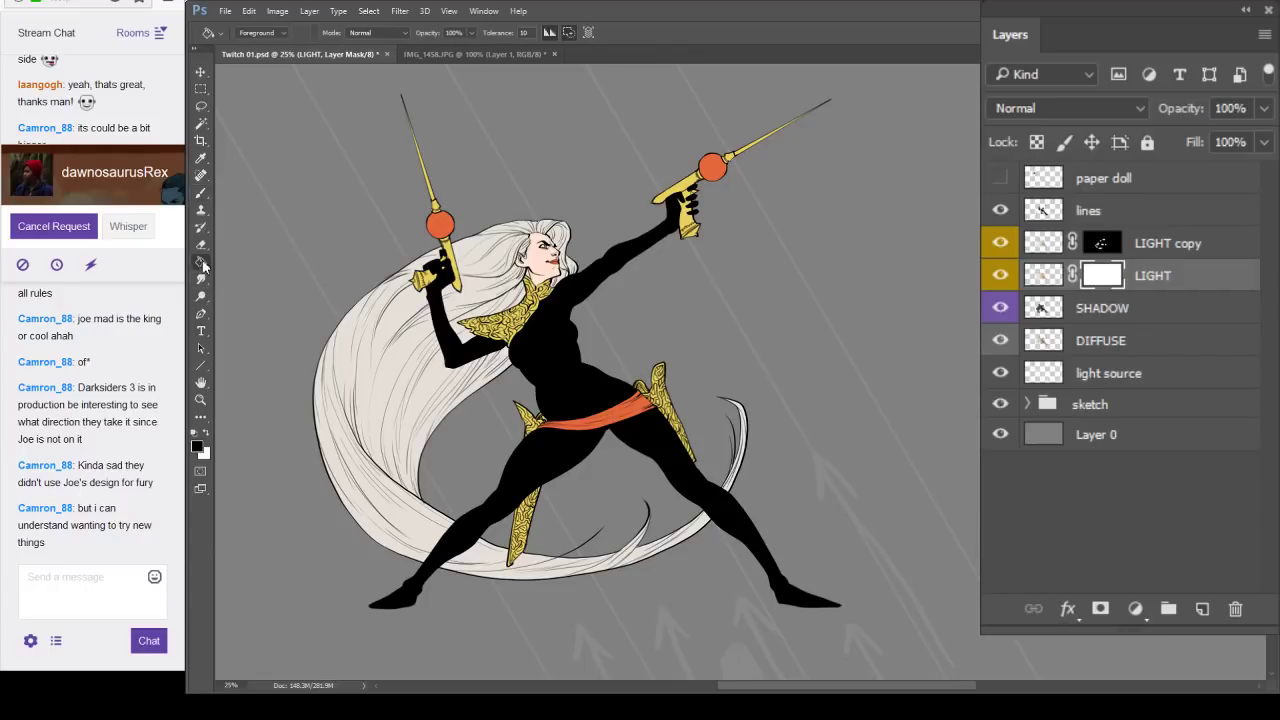
key(shift+g)
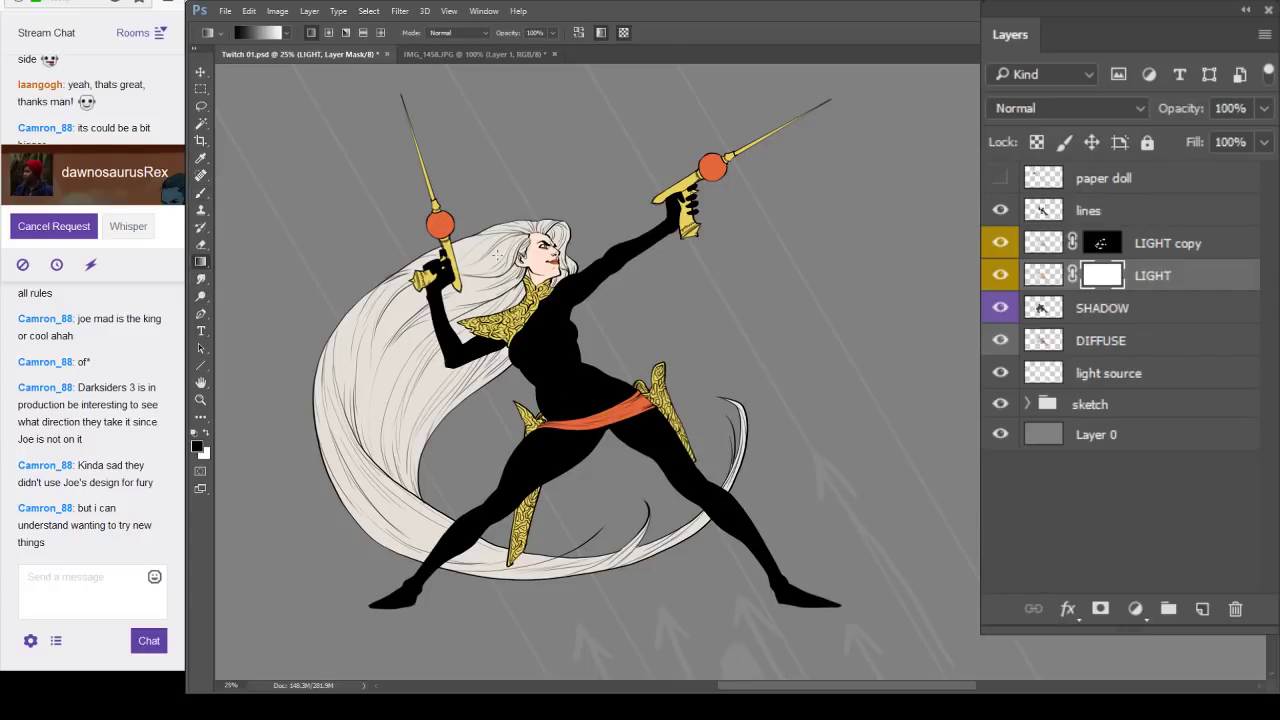
drag(497, 256, 610, 647)
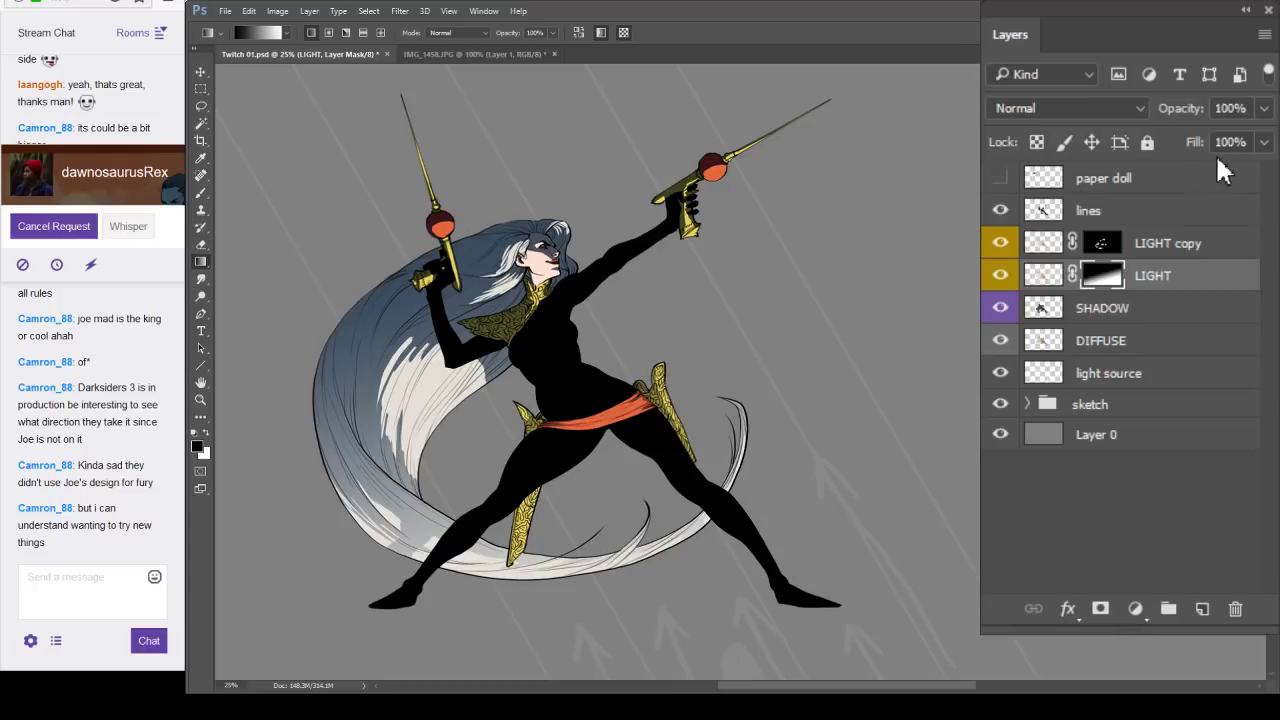
key(6)
key(2)
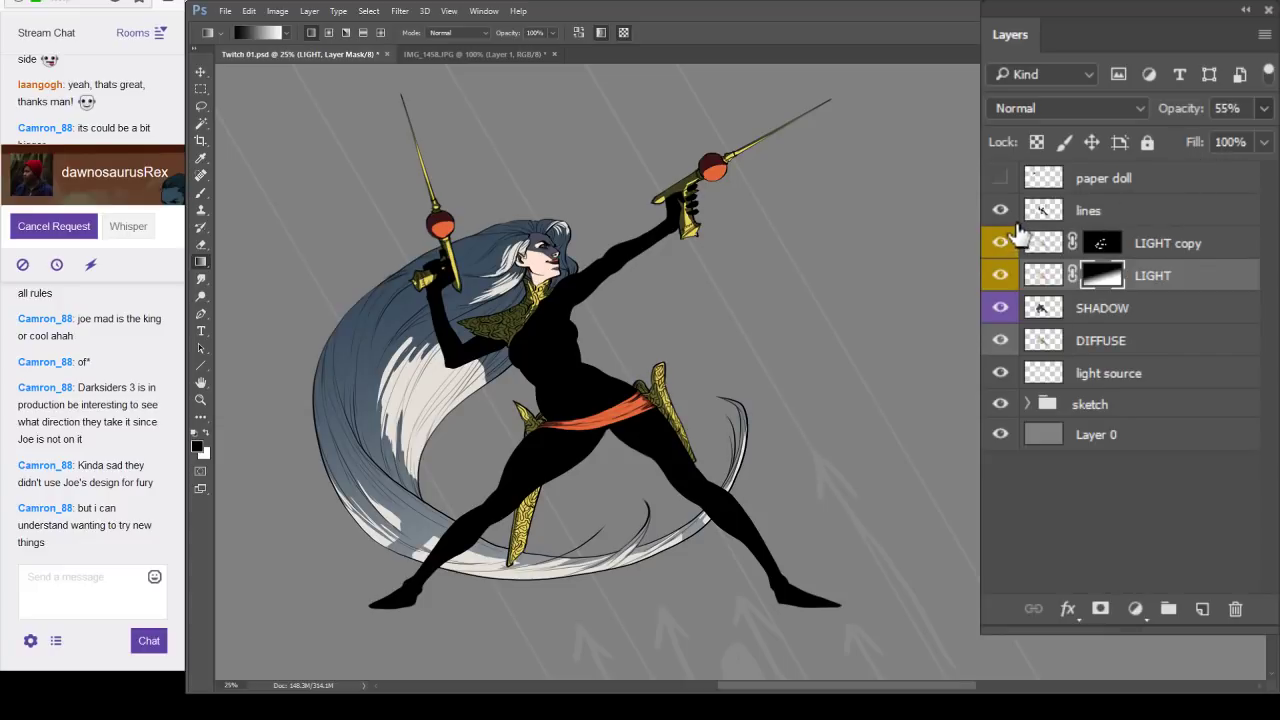
Compare the figure with and without LIGHT copy, and add a new empty layer directly above it for brush work.
click(1158, 248)
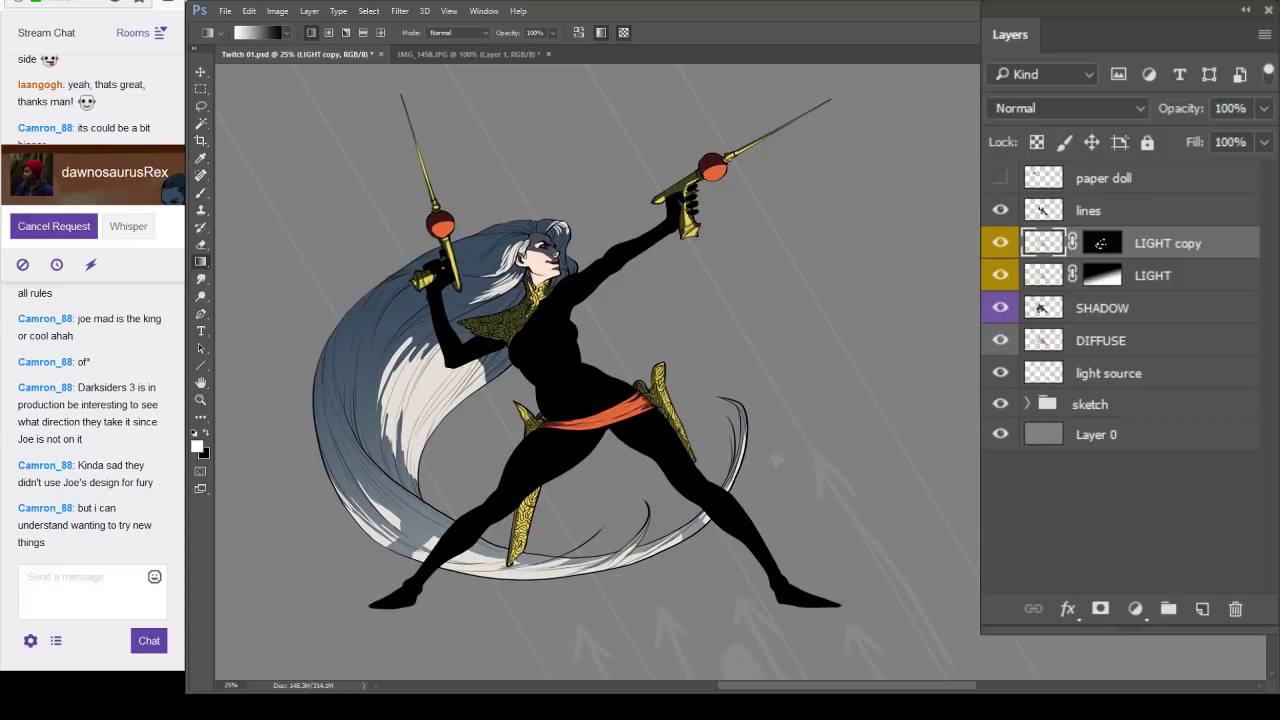
click(999, 245)
click(1000, 245)
key(ctrl+shift+alt+n)
key(b)
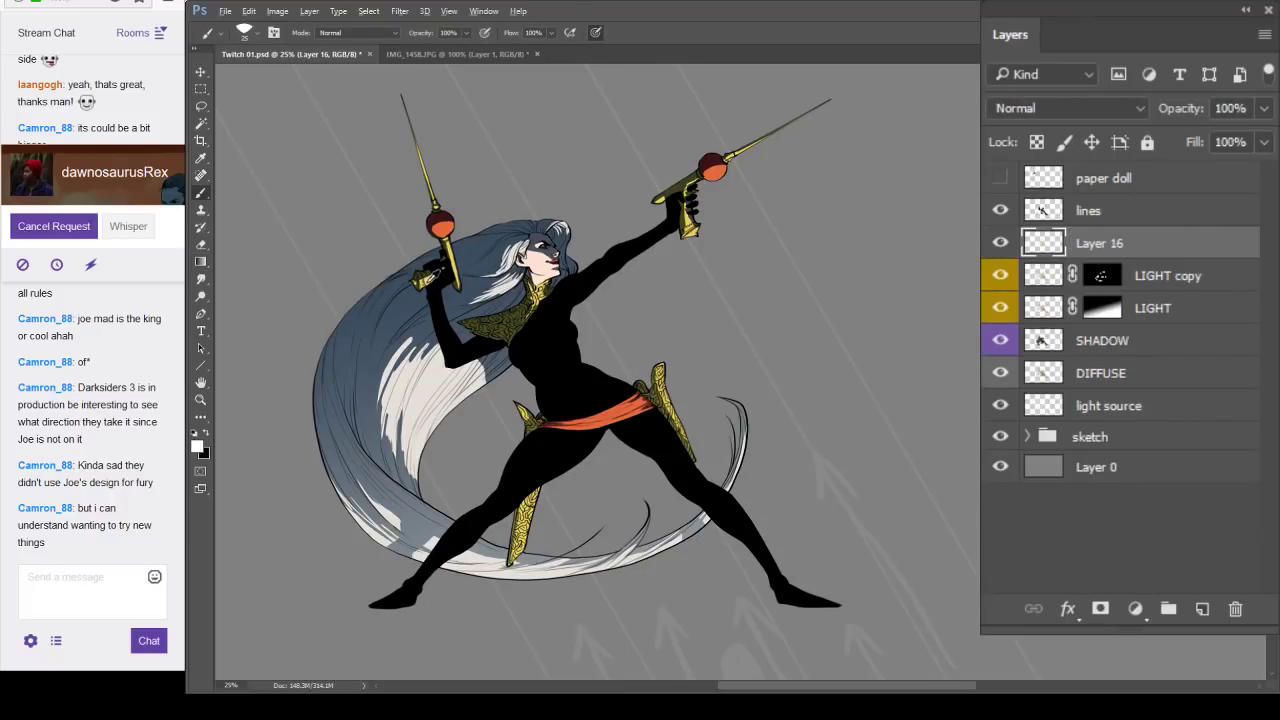
Sample the pale lit hair as the paint colour and reduce the brush size to 30.
alt+click(429, 280)
click(198, 449)
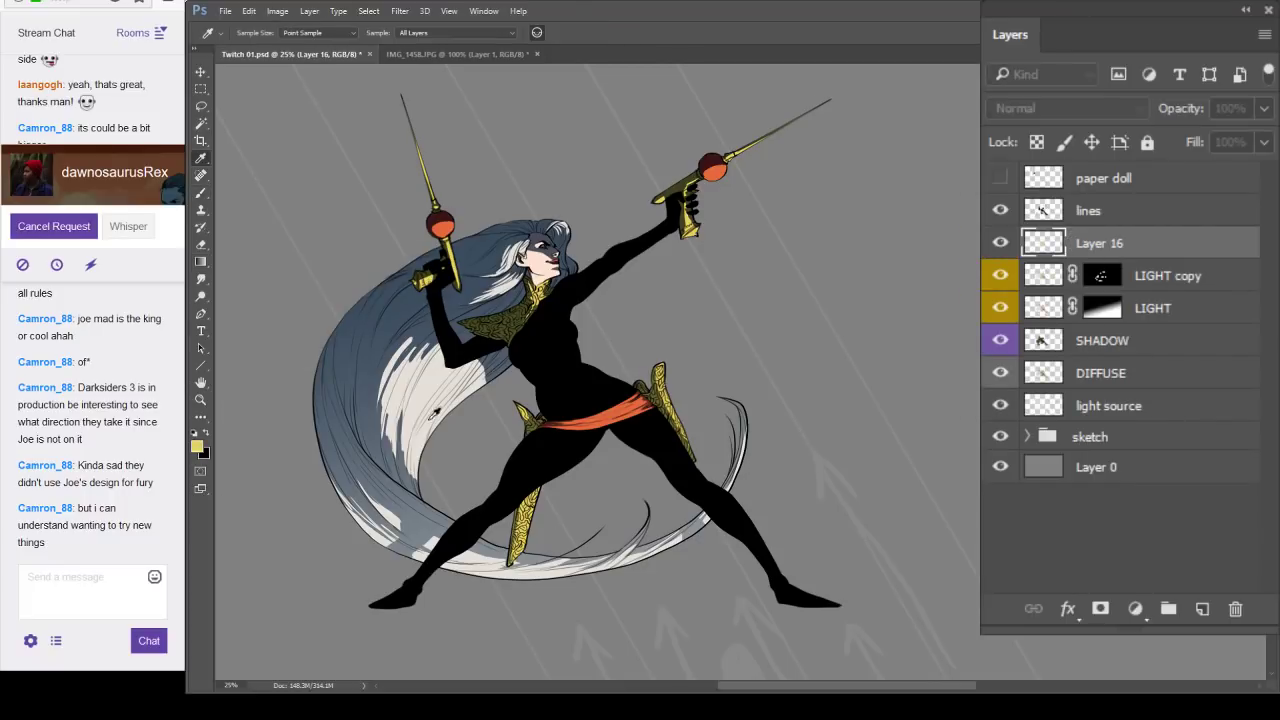
key(b)
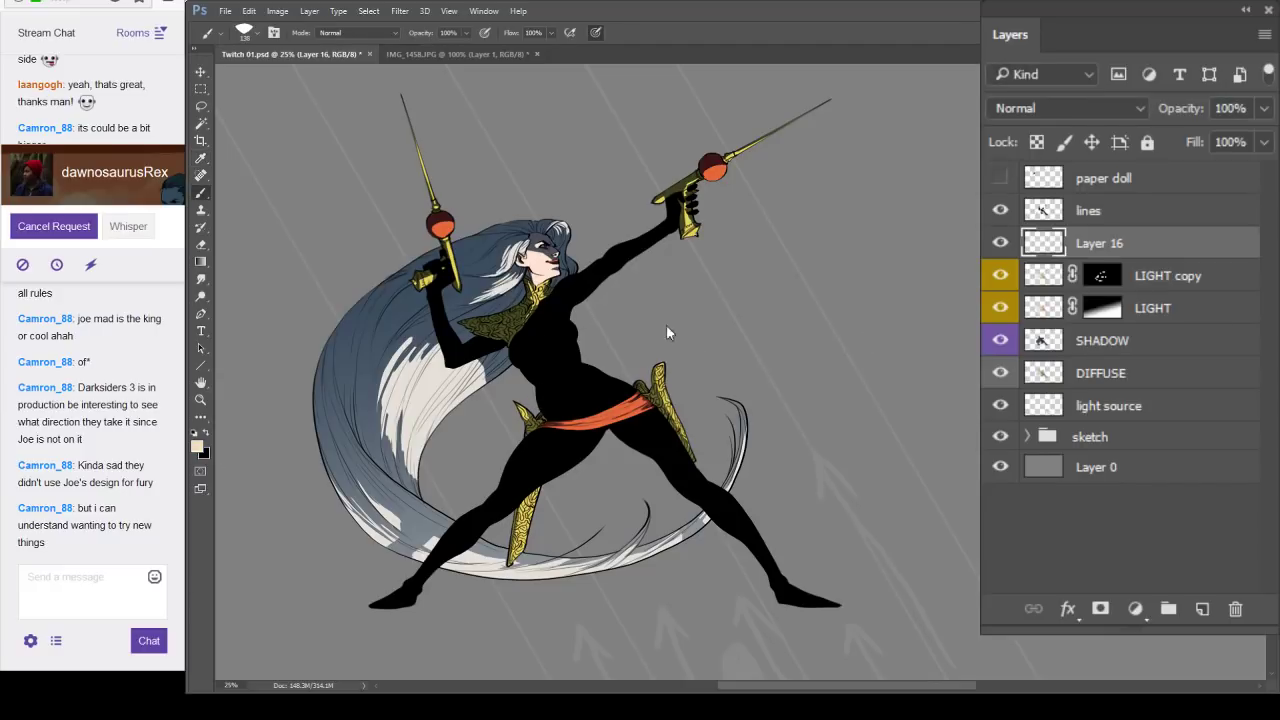
key(bracketleft)
key(bracketleft)
key(bracketleft)
key(bracketleft)
key(bracketleft)
key(bracketleft)
key(bracketleft)
key(bracketleft)
Load the lines layer's contents as a selection and move the new empty layer above lines.
click(1110, 214)
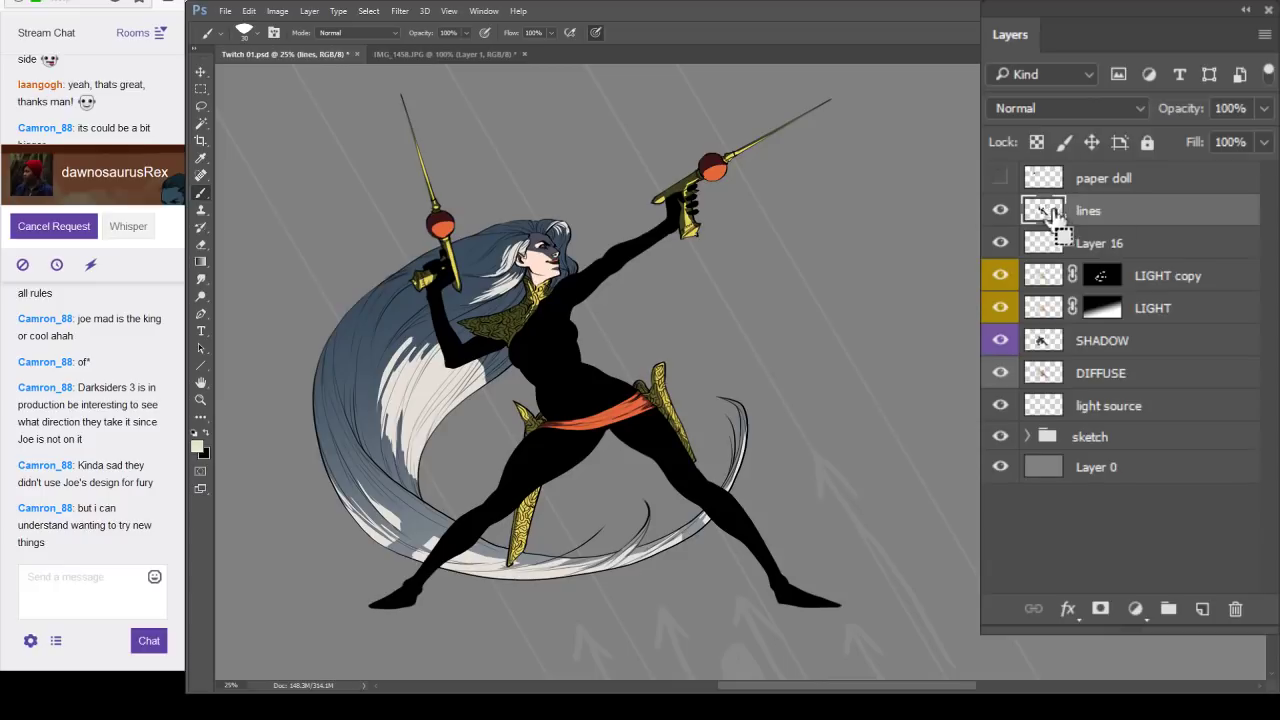
ctrl+click(1043, 210)
drag(1112, 246, 1102, 194)
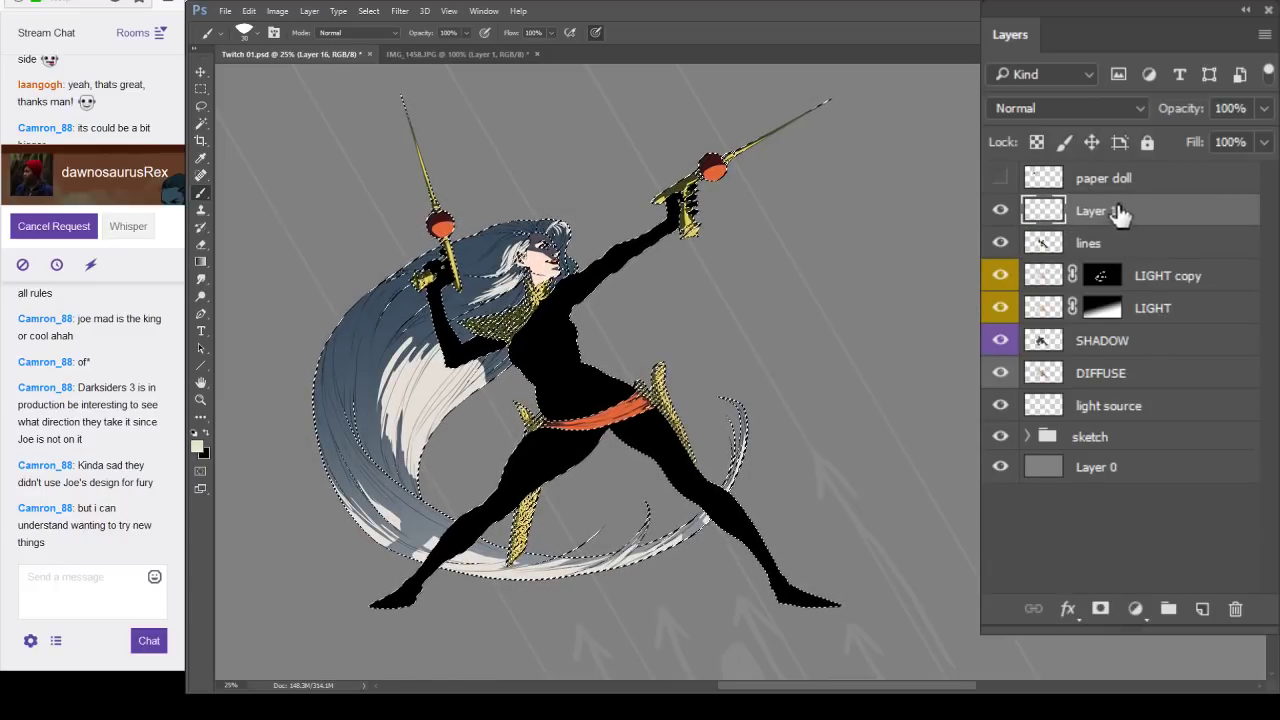
Fill the line-art selection on Layer 16 with the pale hair colour, deselect it, and merge a duplicate into the layer to strengthen it.
key(g)
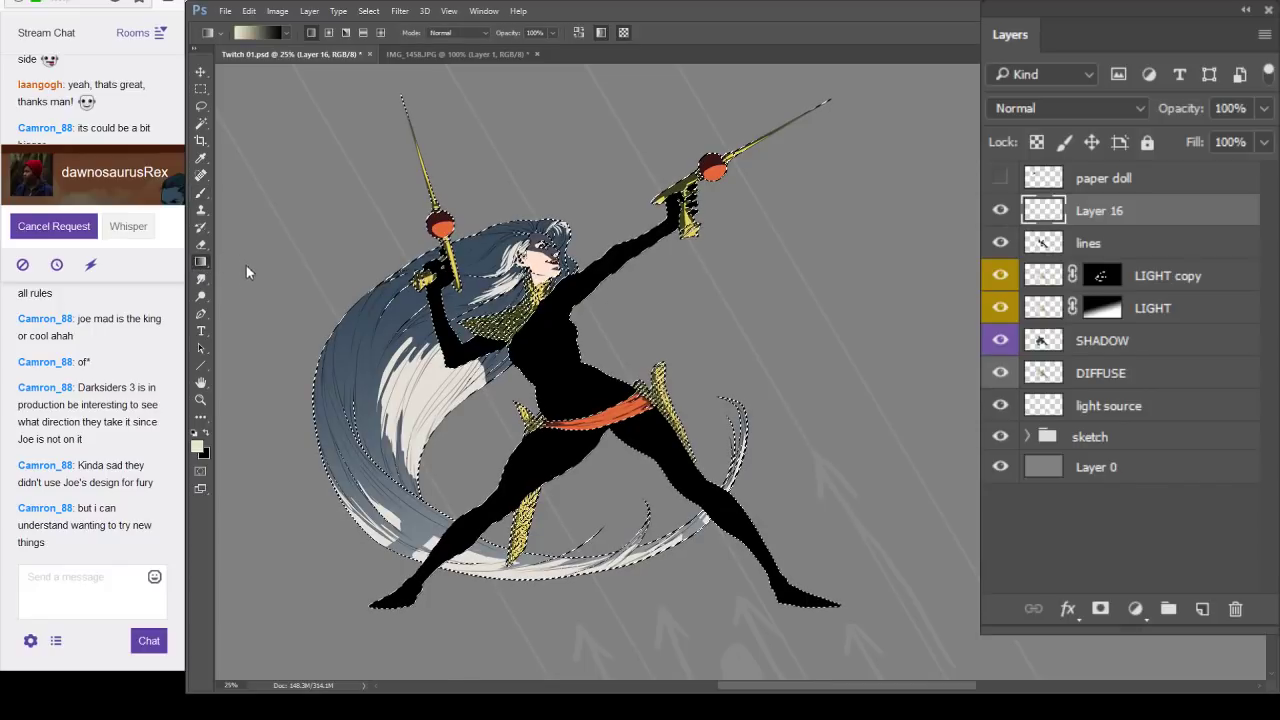
click(596, 380)
key(ctrl+d)
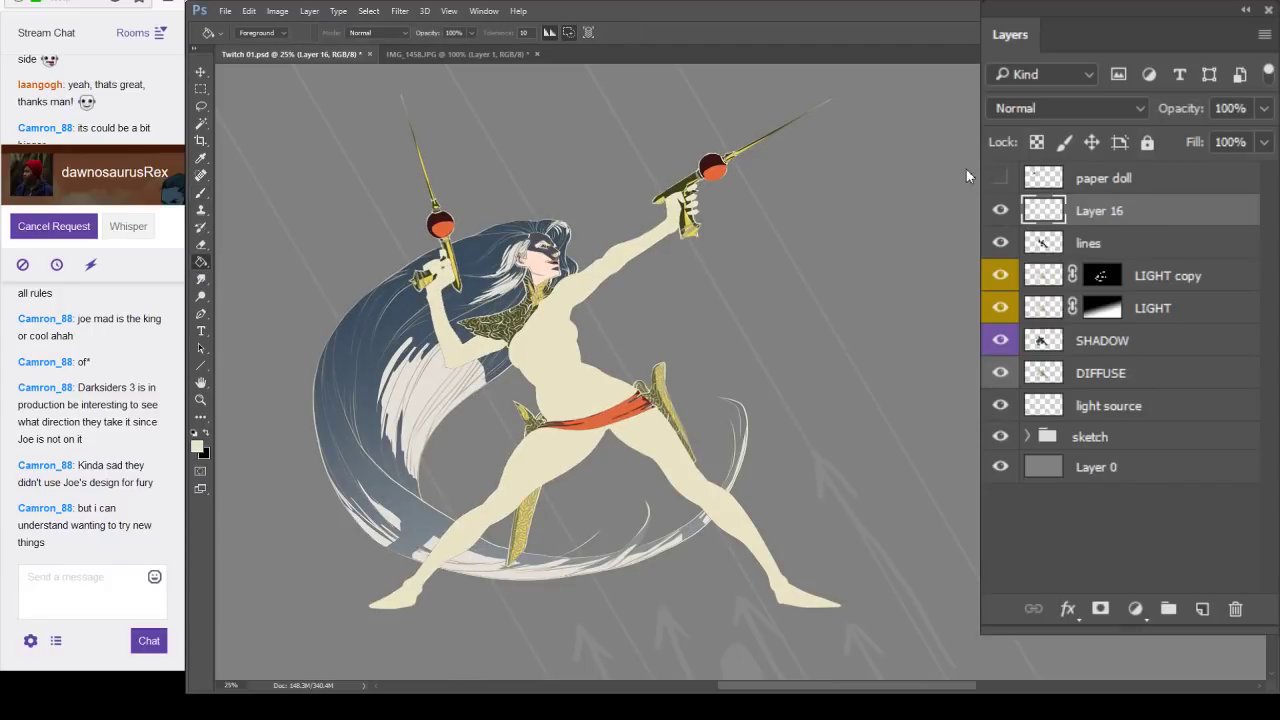
click(1205, 250)
key(ctrl+e)
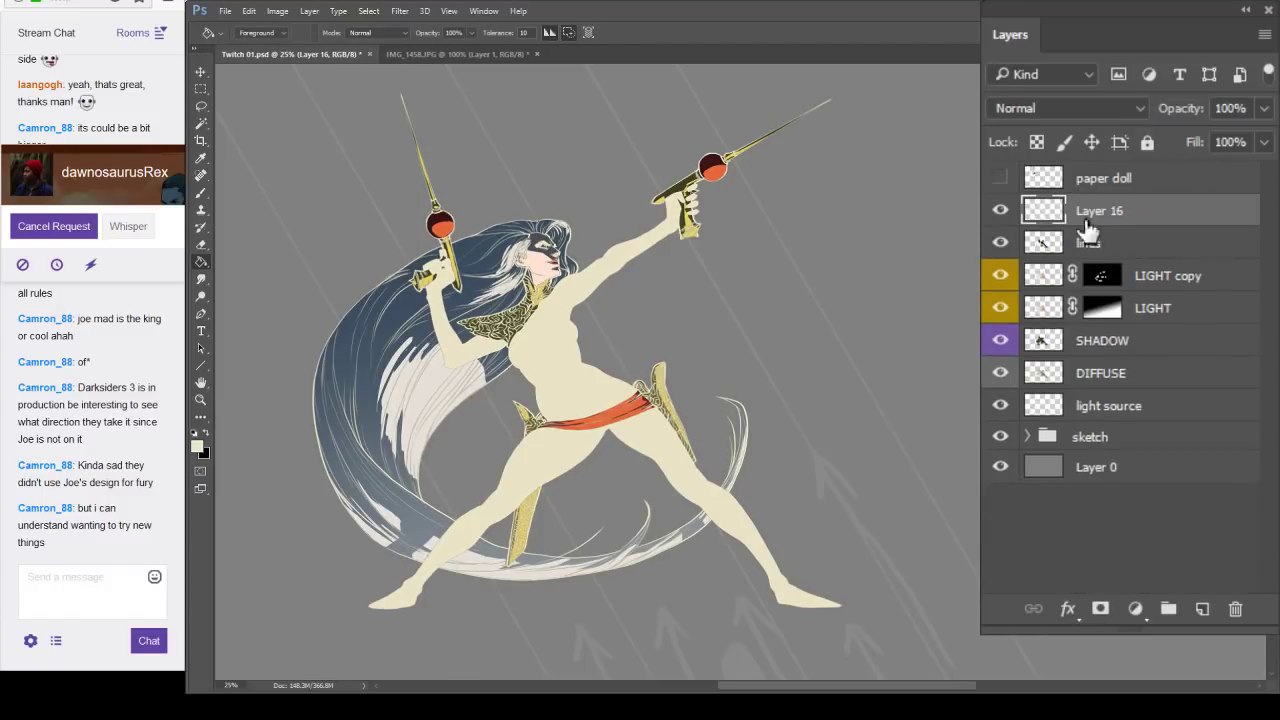
Add a layer mask to Layer 16 and invert it to black so the pale lines are hidden.
click(1100, 608)
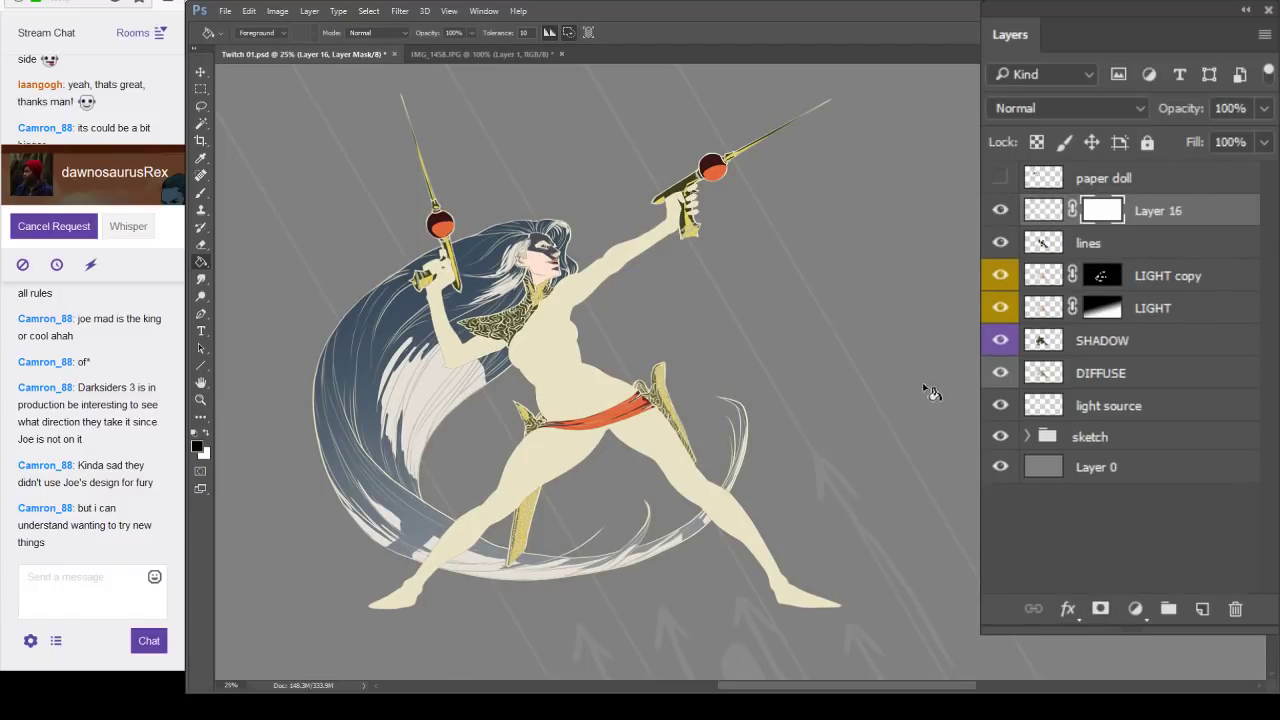
key(ctrl+i)
key(b)
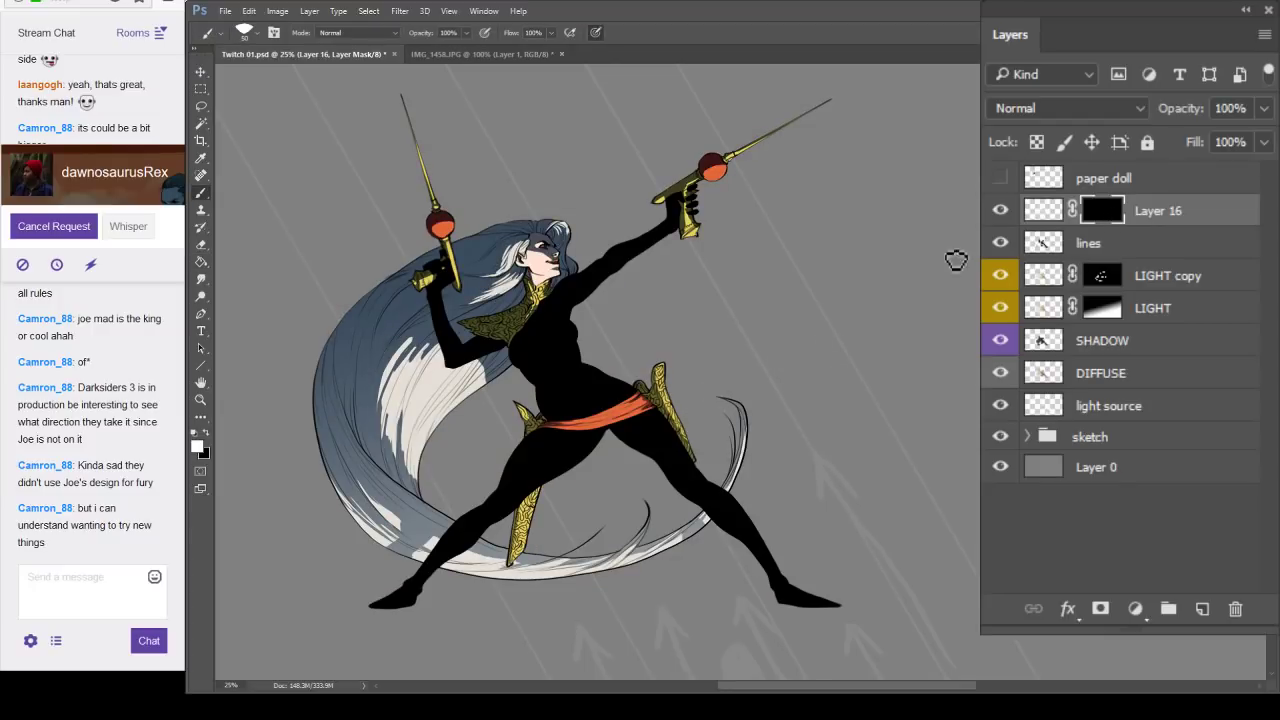
Reduce the brush size to 20 and paint white on the Layer 16 mask to reveal pale lines along the scabbard at the right hip.
ctrl+click(735, 420)
drag(735, 420, 781, 420)
ctrl+click(808, 353)
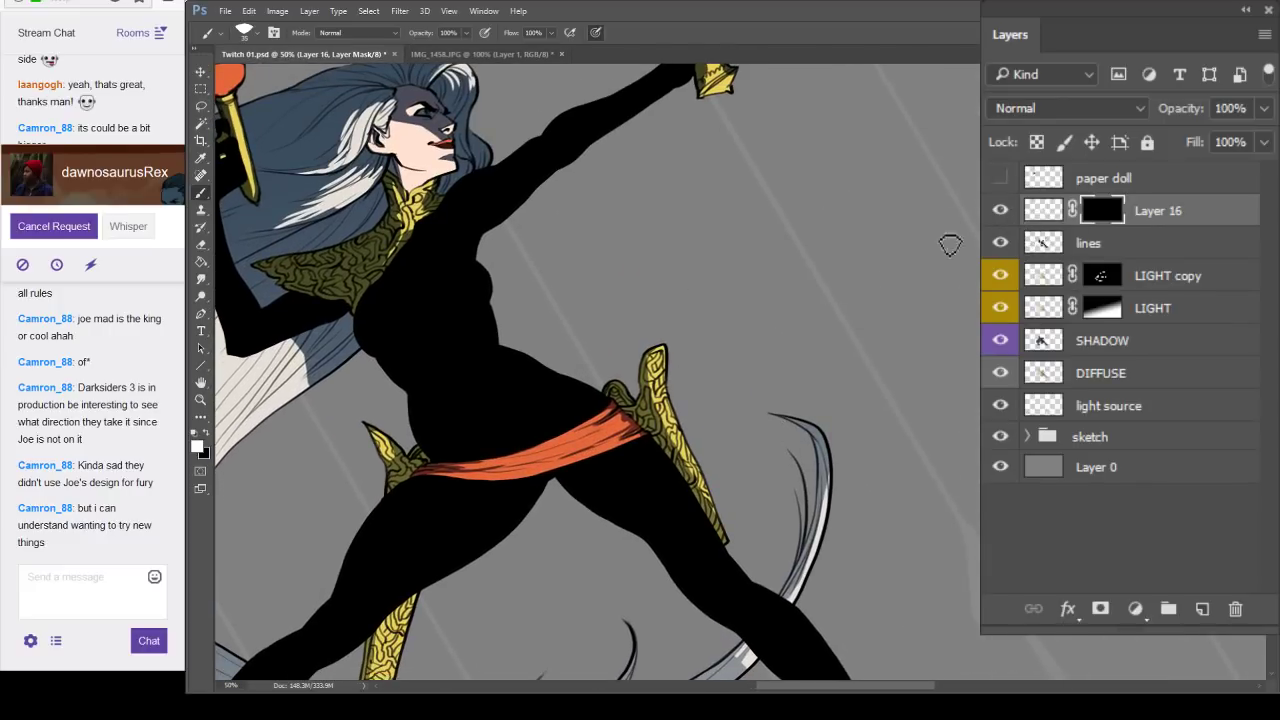
key(bracketleft)
key(bracketleft)
key(bracketleft)
drag(664, 354, 690, 472)
ctrl+click(686, 425)
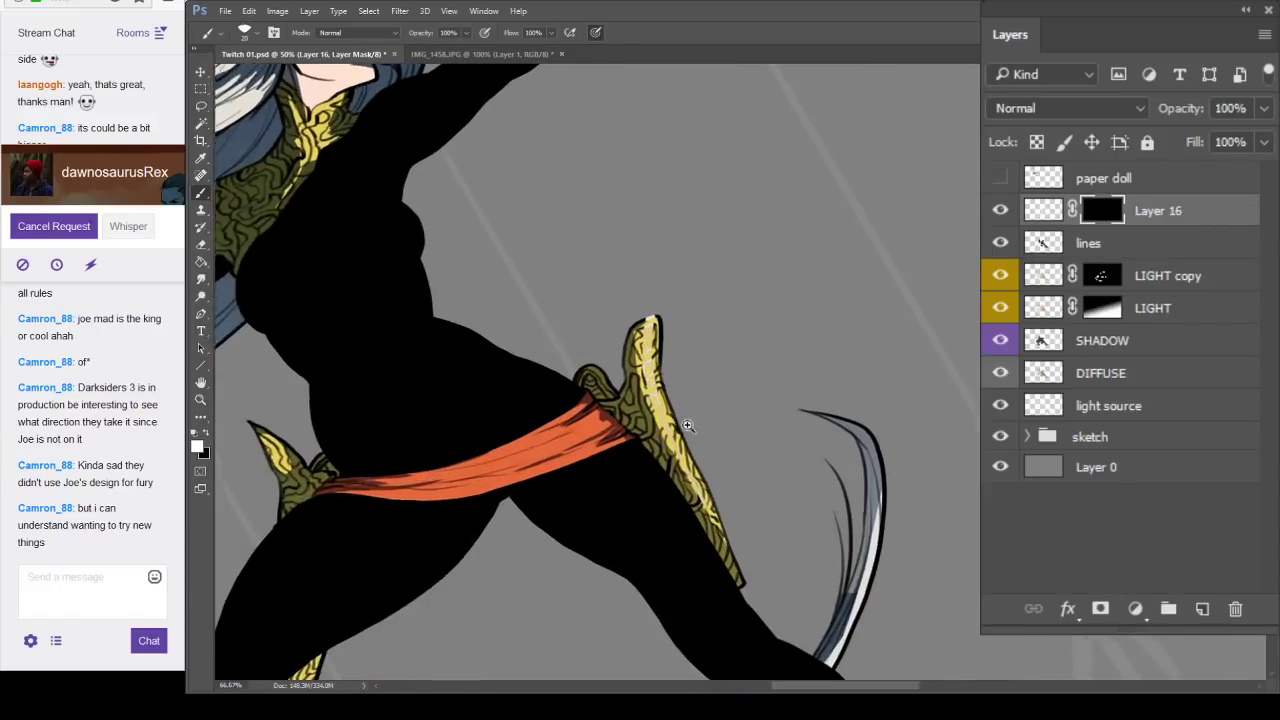
ctrl+click(687, 423)
ctrl+click(687, 422)
ctrl+click(687, 422)
drag(687, 410, 709, 471)
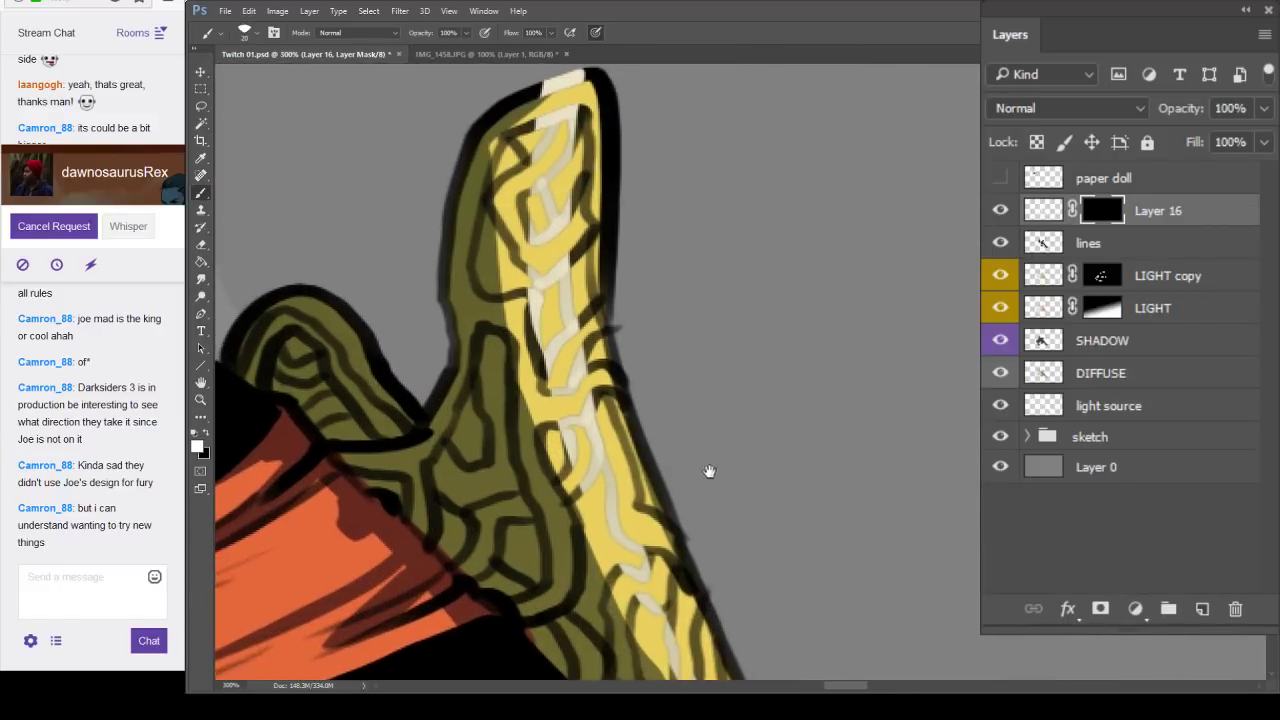
Duplicate the masked Layer 16 and merge the copy with the original.
ctrl+alt+click(746, 346)
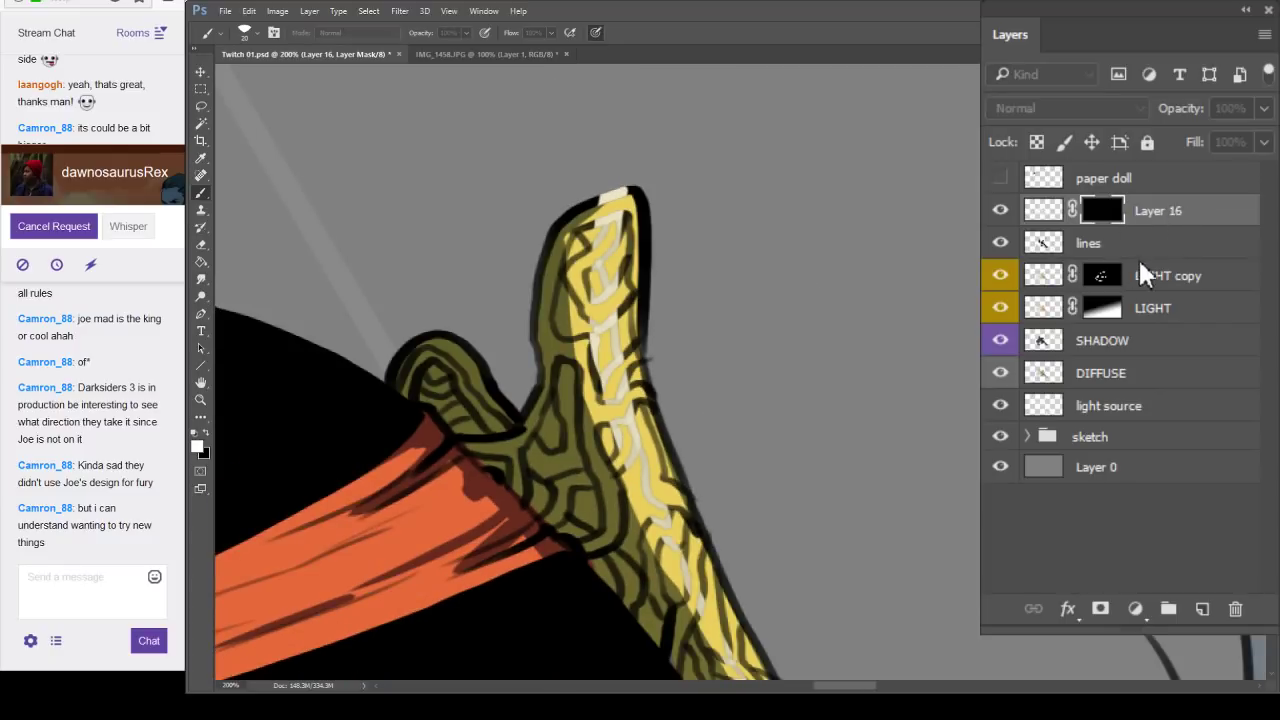
key(ctrl+j)
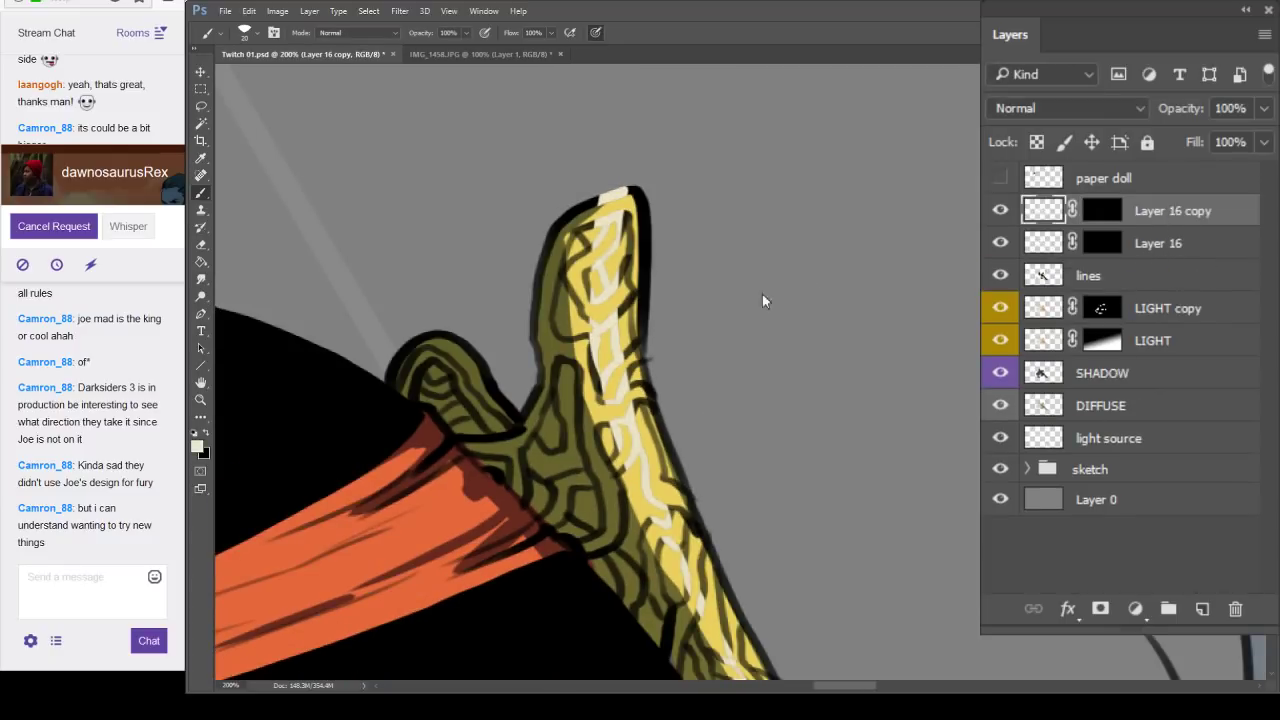
key(ctrl+e)
Delete the pale line layer above the line art and save the document.
ctrl+alt+click(765, 290)
ctrl+alt+click(766, 289)
ctrl+alt+click(768, 288)
ctrl+alt+click(774, 284)
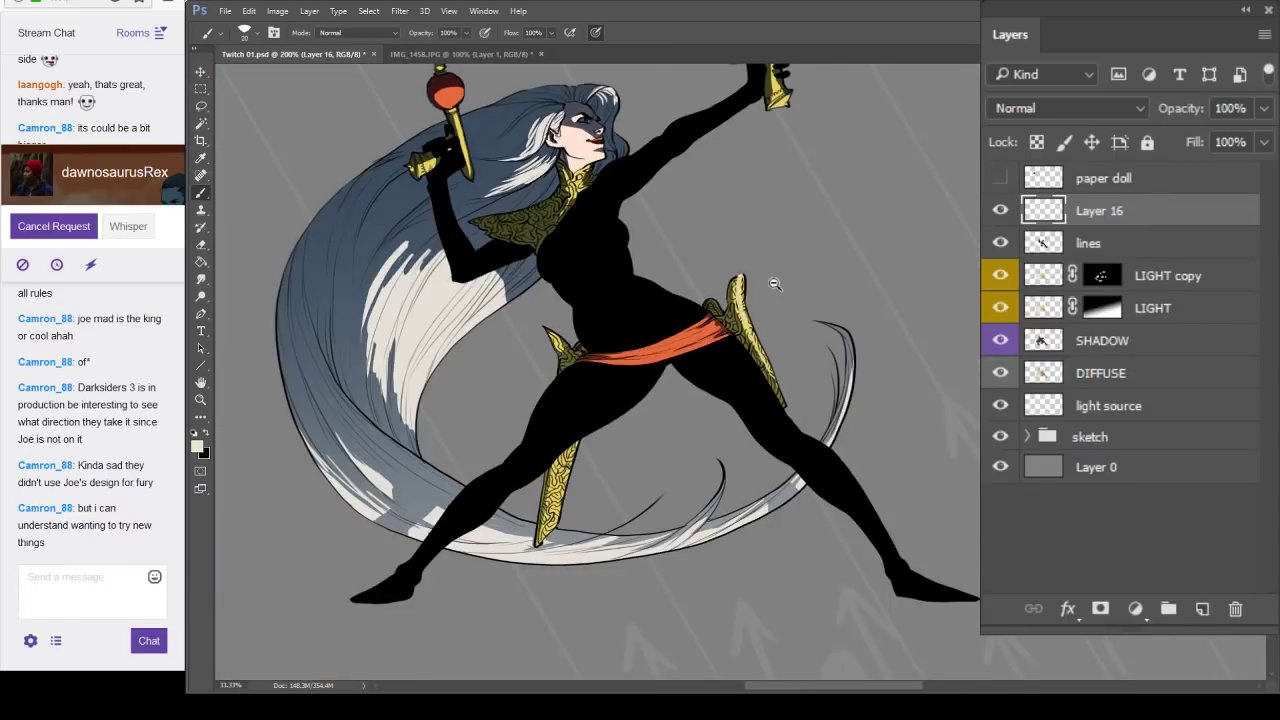
ctrl+alt+click(774, 284)
drag(1166, 212, 1236, 608)
key(ctrl+s)
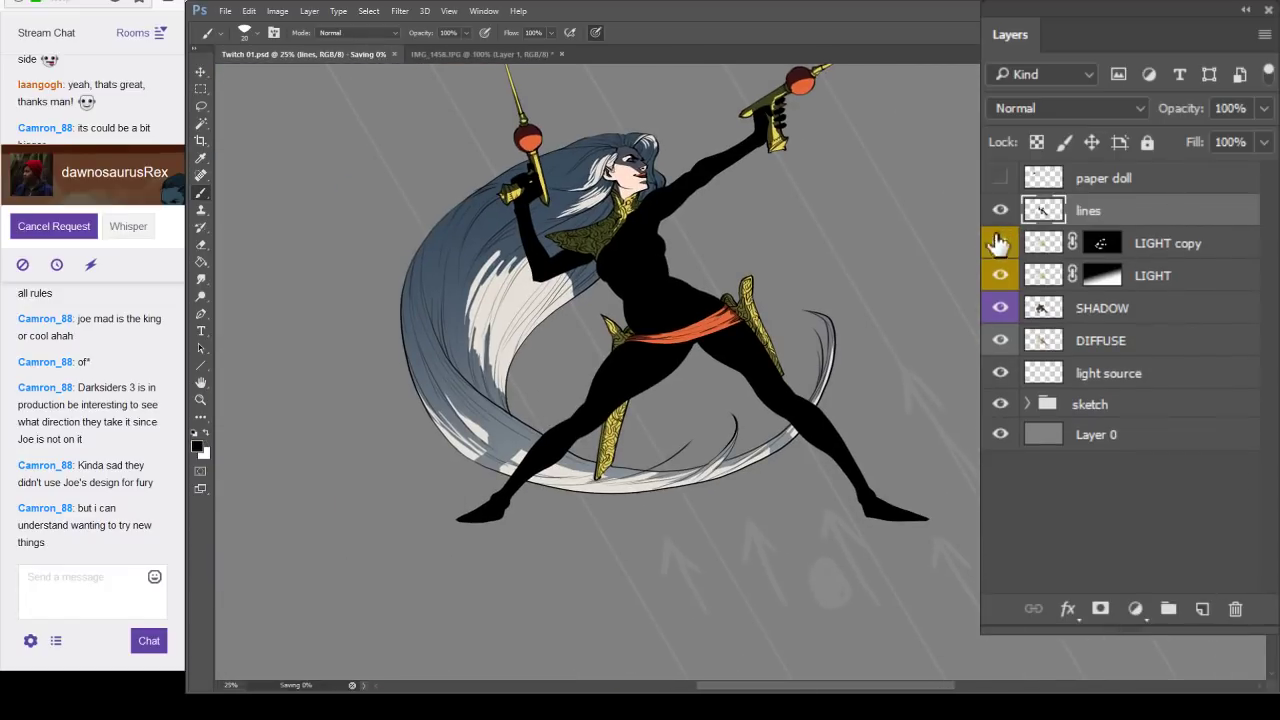
Select the SHADOW layer and compare the figure with and without the LIGHT layer.
drag(972, 266, 929, 349)
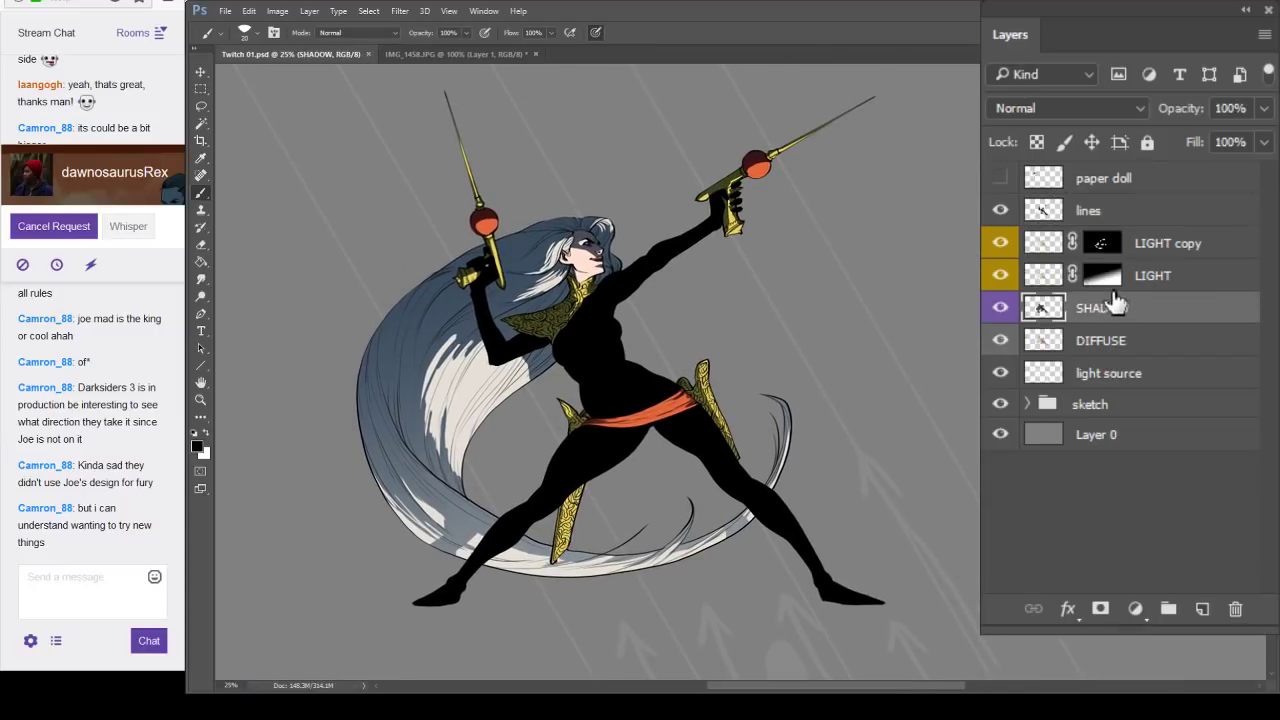
click(1002, 276)
click(1002, 276)
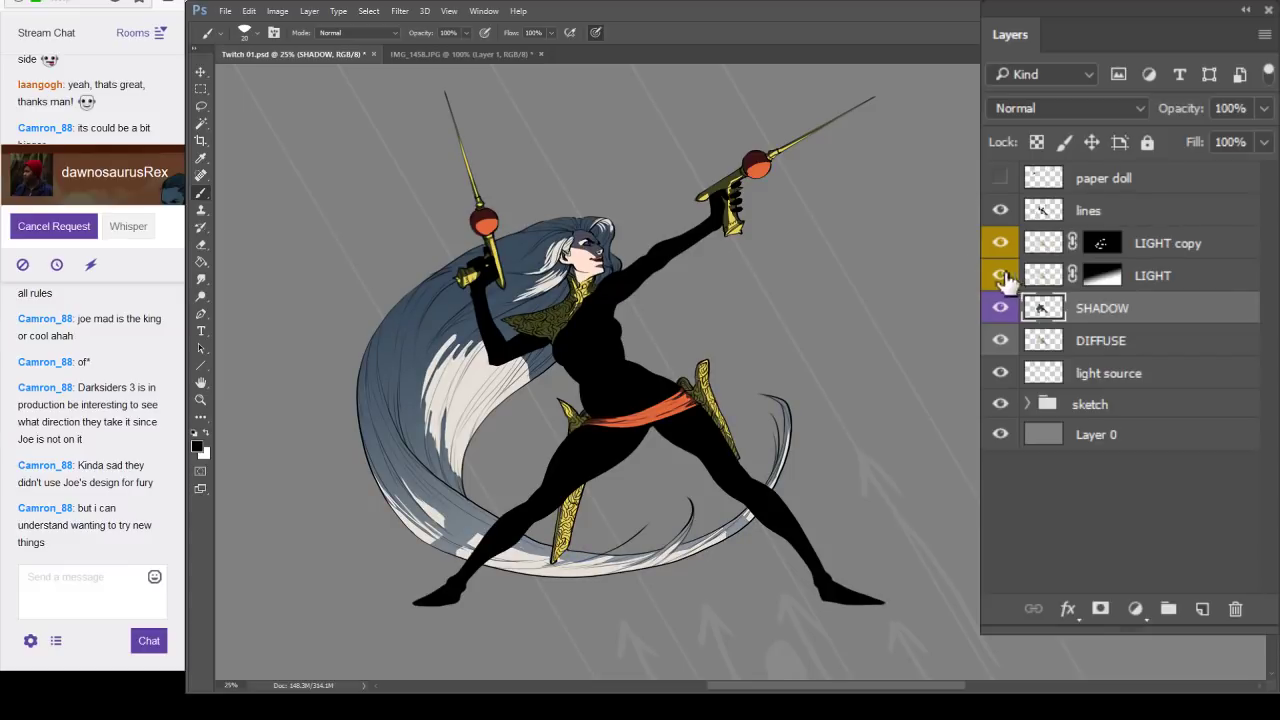
click(1002, 276)
click(1002, 276)
click(1008, 278)
click(1008, 278)
Duplicate the SHADOW layer and hide the light source layer.
key(ctrl+j)
key(i)
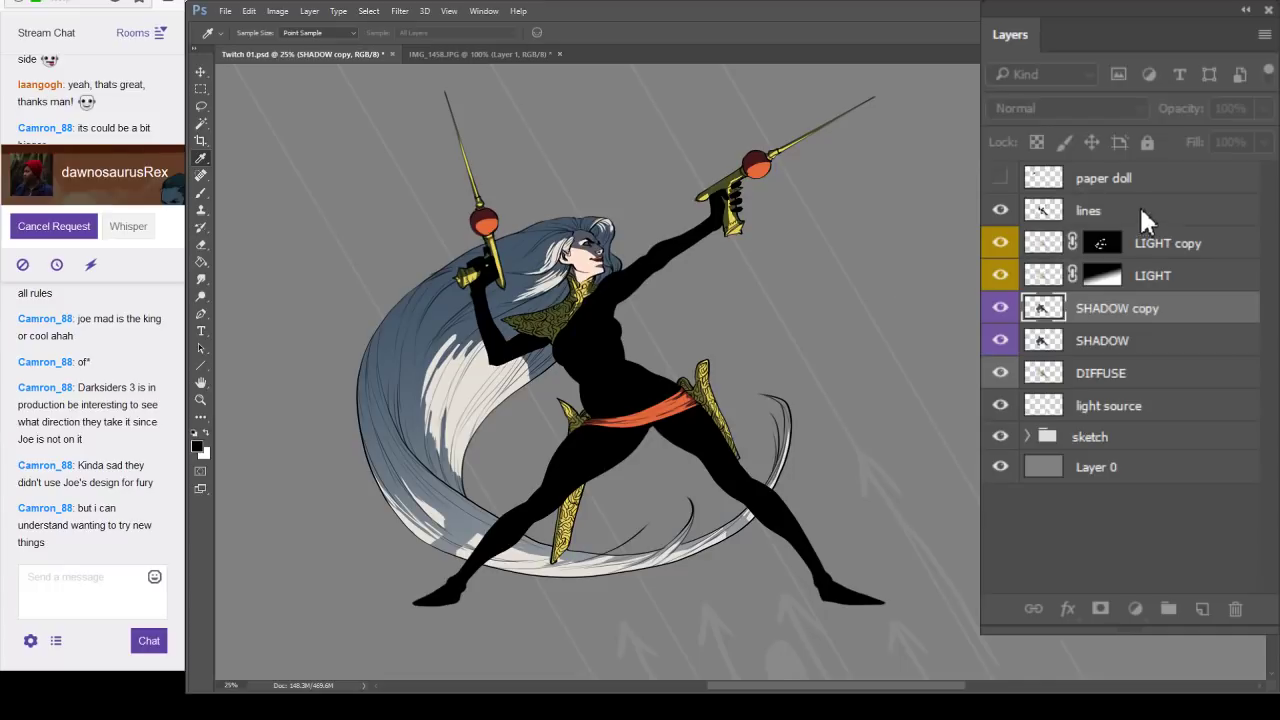
key(b)
click(1000, 405)
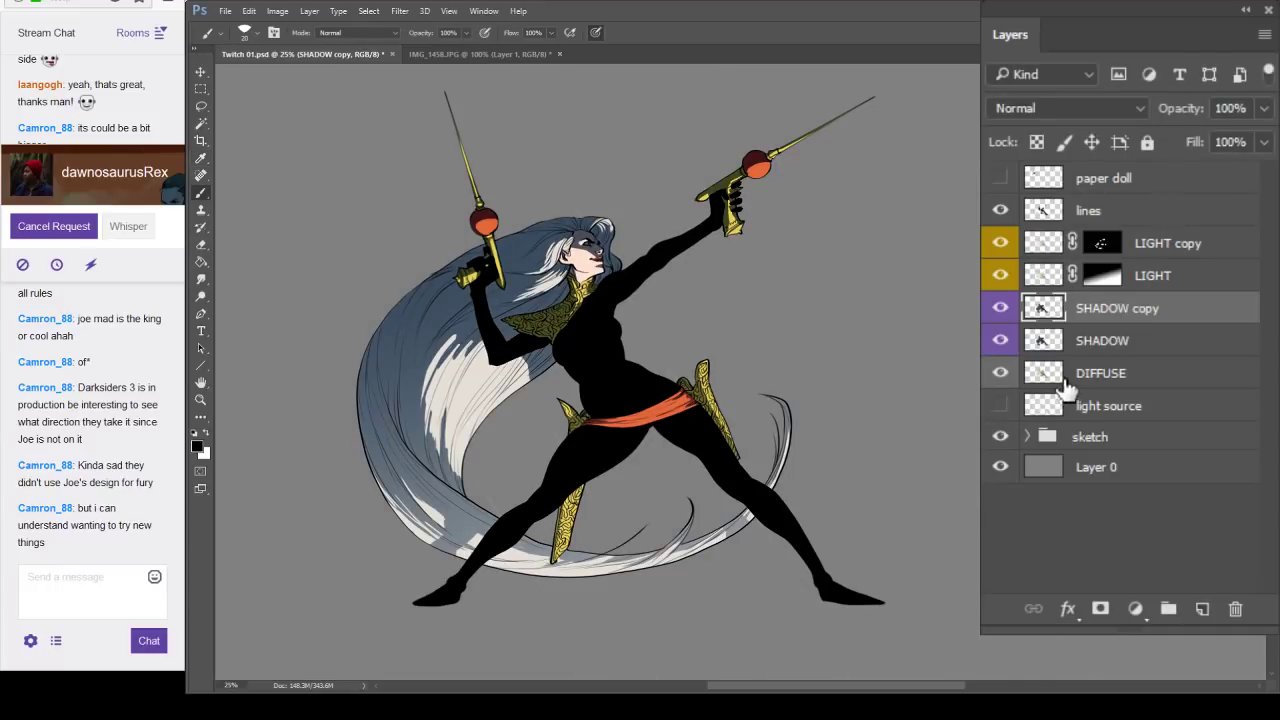
Show the artwork in full-screen view and reposition the figure on the canvas.
key(f)
key(f)
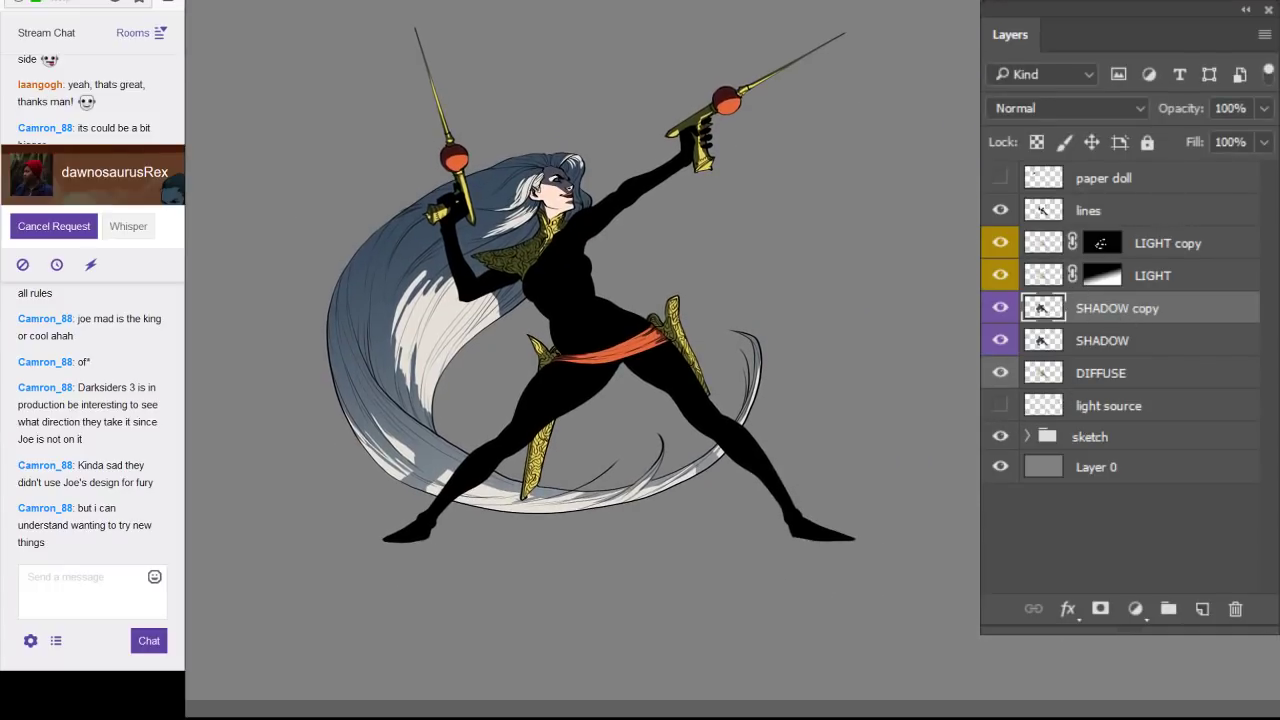
drag(908, 414, 1046, 462)
key(f)
key(f)
key(f)
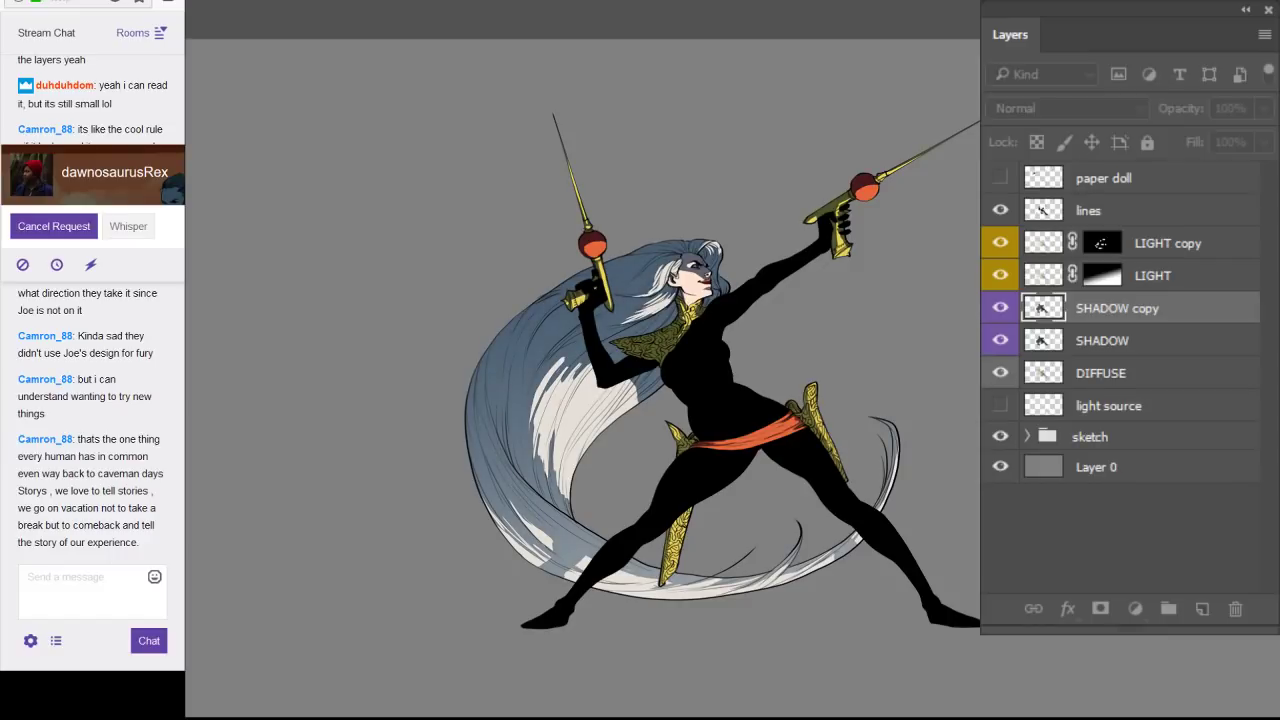
Compare the figure with the original SHADOW layer on and off, and with LIGHT copy on and off.
click(1000, 341)
click(1004, 342)
click(1007, 341)
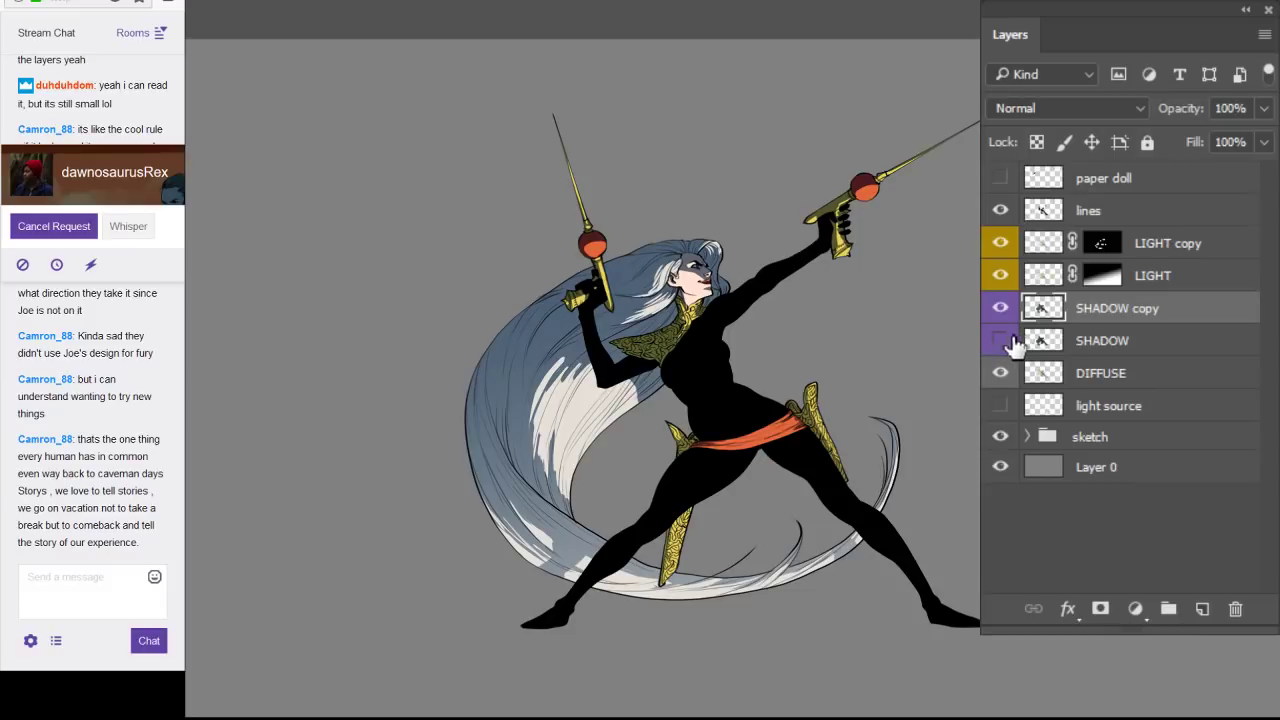
click(1000, 341)
click(1000, 341)
click(1000, 341)
click(1000, 341)
click(1000, 341)
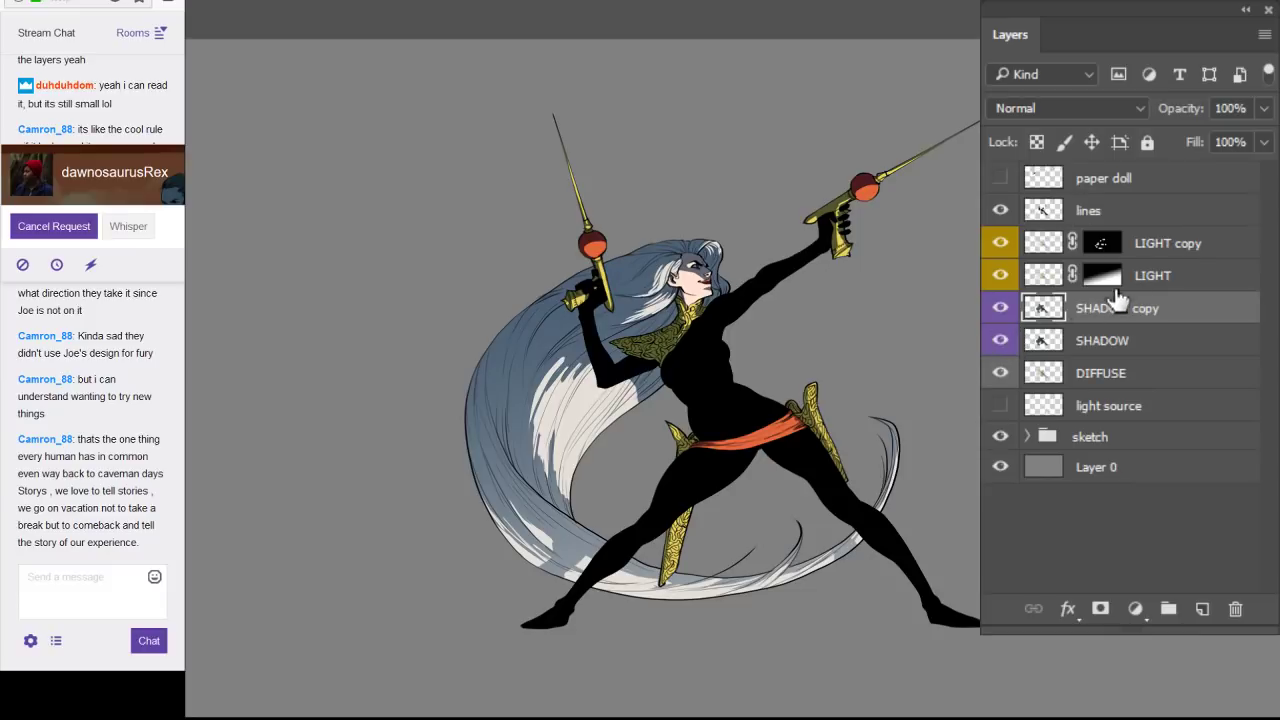
click(1004, 248)
click(1004, 249)
Paint on the LIGHT copy mask to light the temple, cheek and eye, keeping a shadow band below the eye.
click(726, 278)
click(726, 278)
click(725, 277)
click(724, 277)
drag(725, 278, 782, 337)
click(1100, 250)
scroll(740, 320, up, 2)
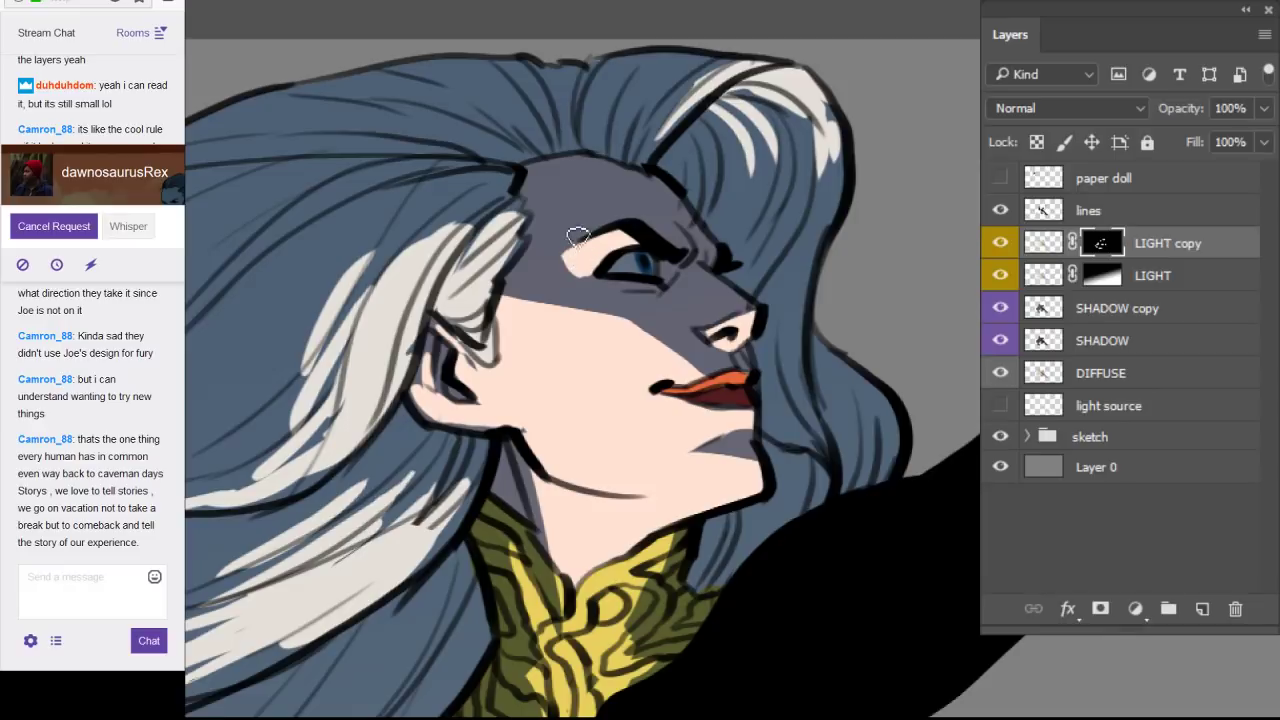
drag(520, 206, 582, 256)
mouse_move(525, 215)
mouse_down()
mouse_move(500, 284)
mouse_move(543, 252)
mouse_move(545, 318)
mouse_move(565, 302)
mouse_move(561, 292)
mouse_move(553, 328)
mouse_up()
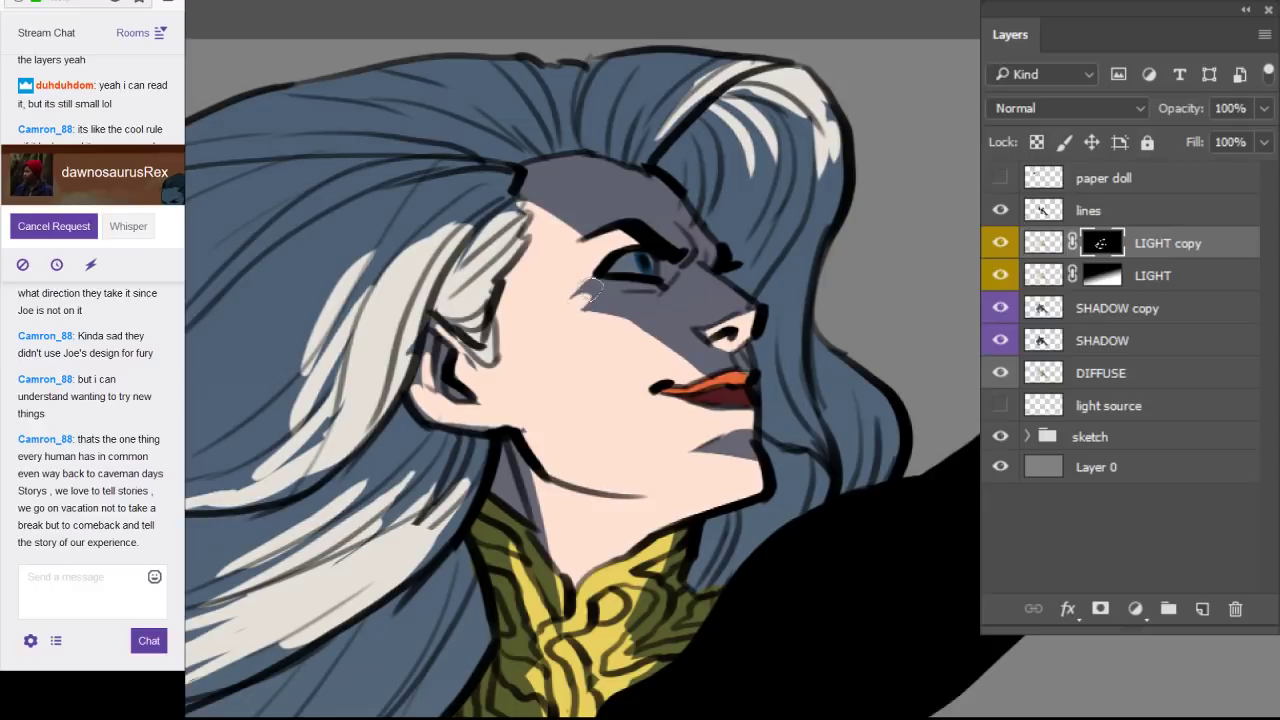
drag(601, 282, 650, 294)
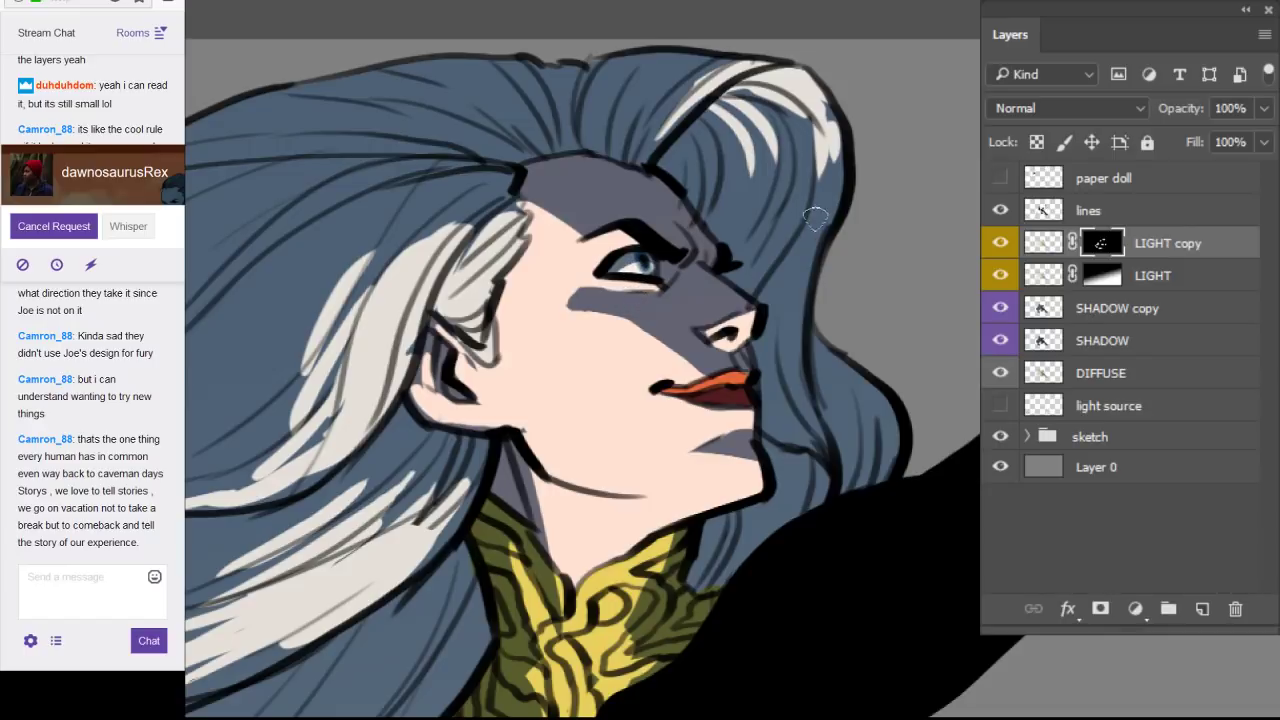
Show the light source layer again beneath the whole figure.
scroll(845, 238, down, 8)
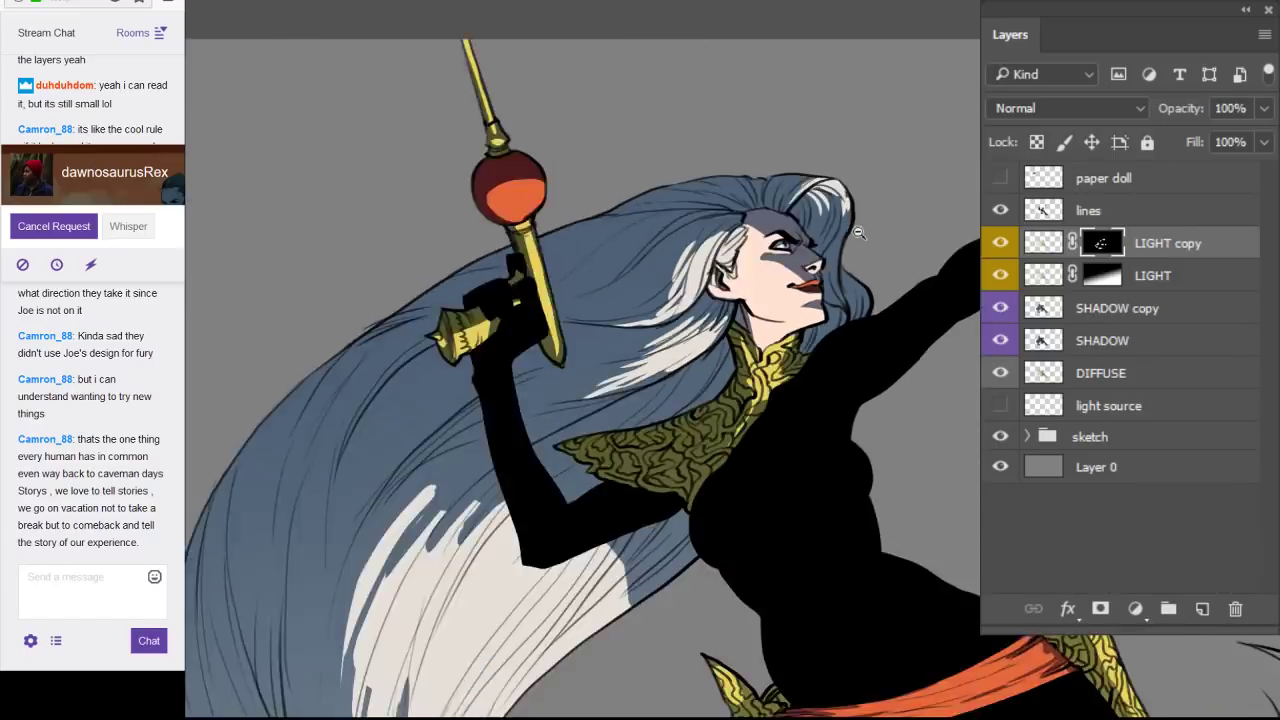
scroll(899, 247, up, 2)
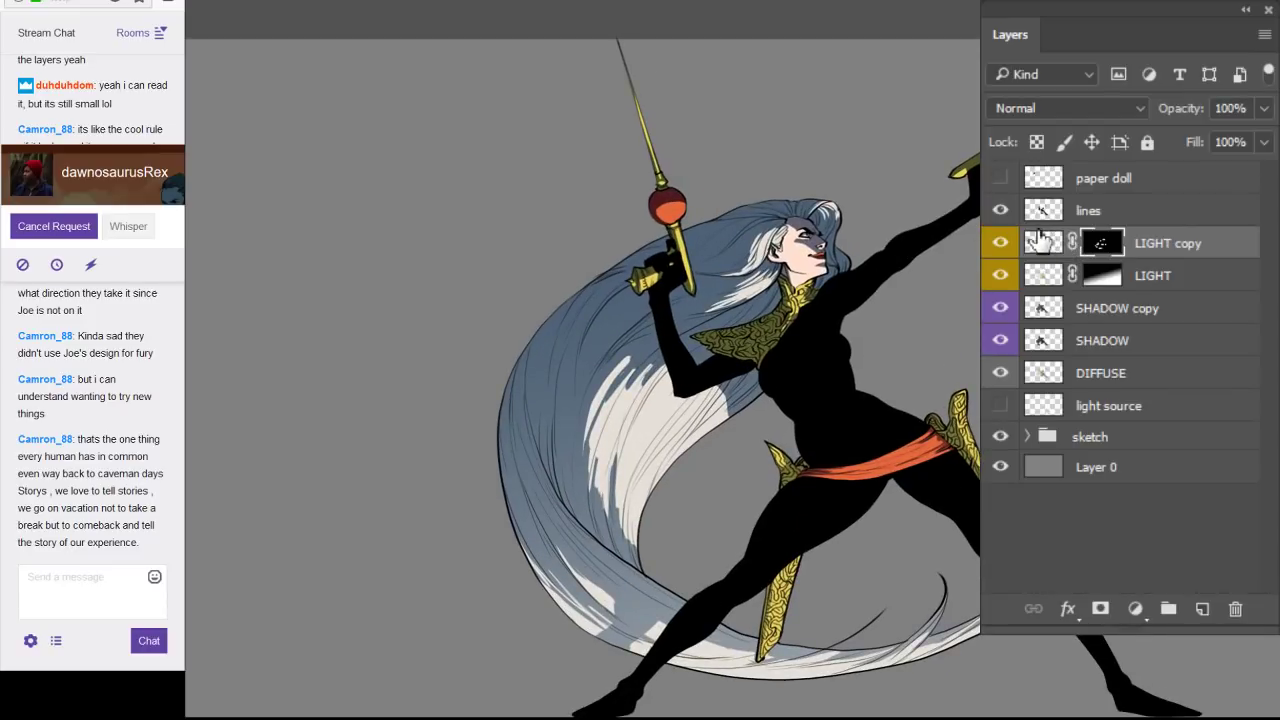
drag(930, 452, 870, 408)
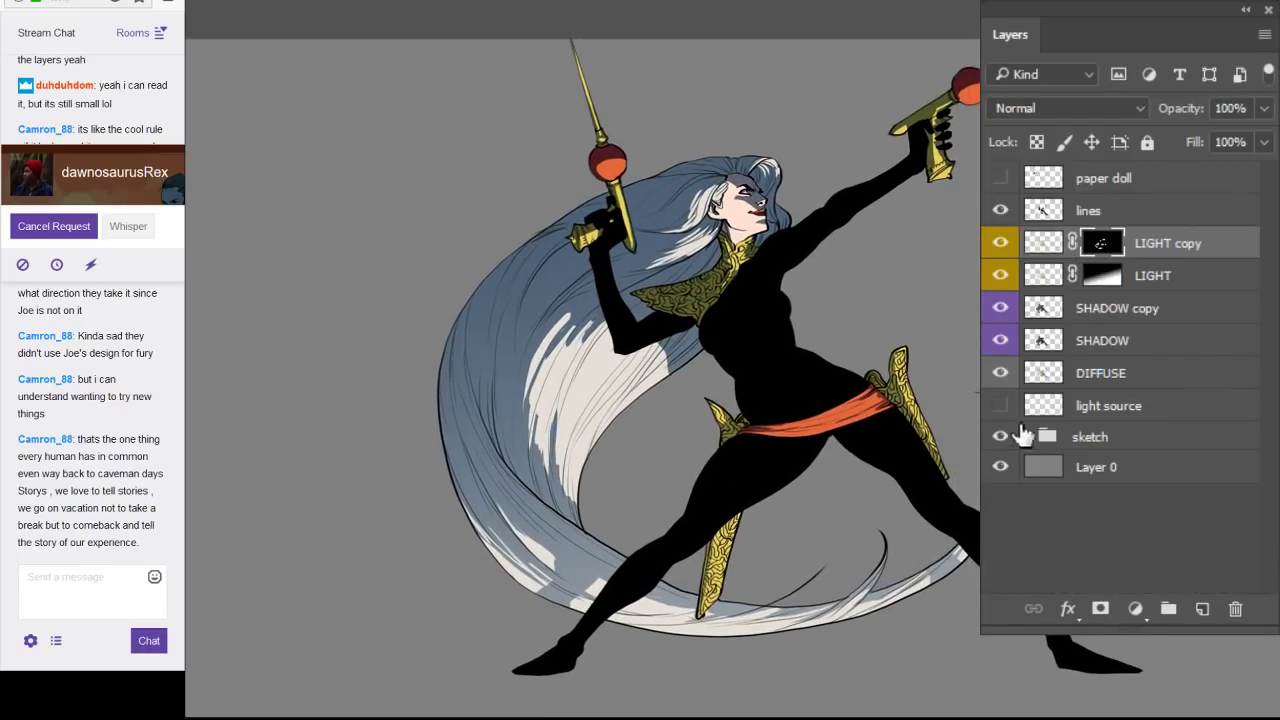
click(1000, 405)
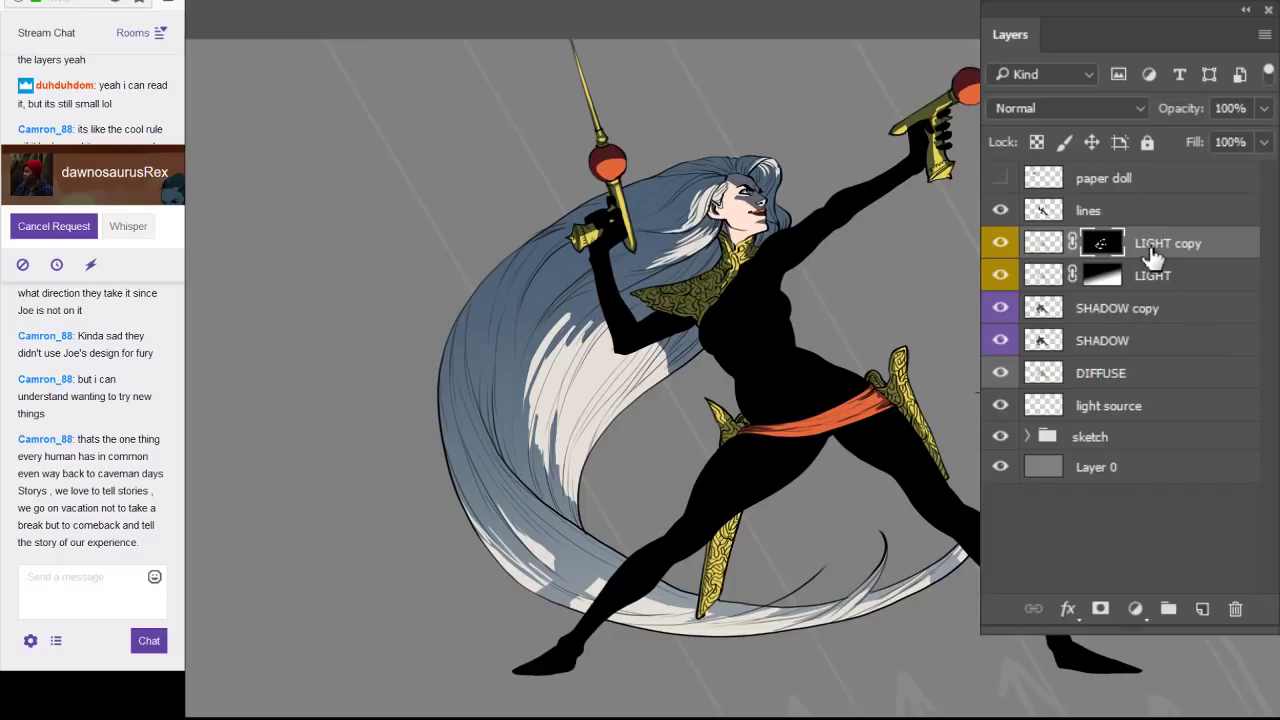
Return from full-screen view to the standard workspace and save the document.
key(f)
key(f)
key(f)
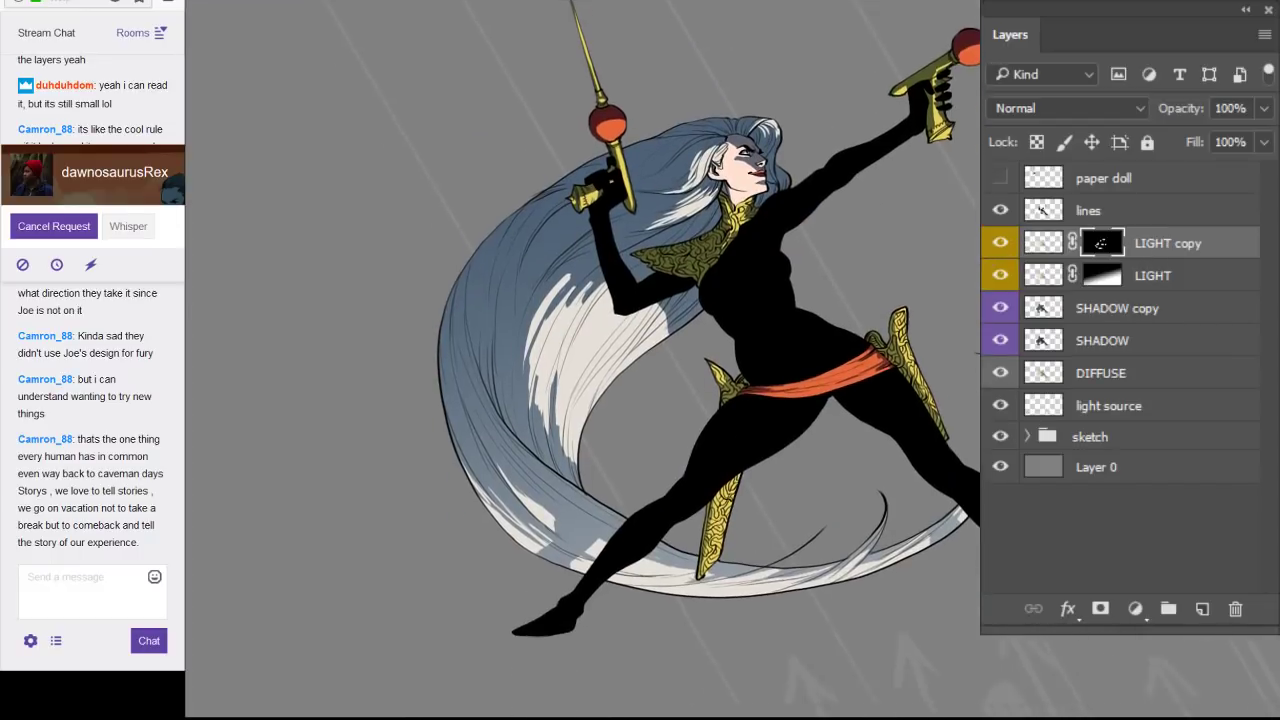
key(f)
key(ctrl+s)
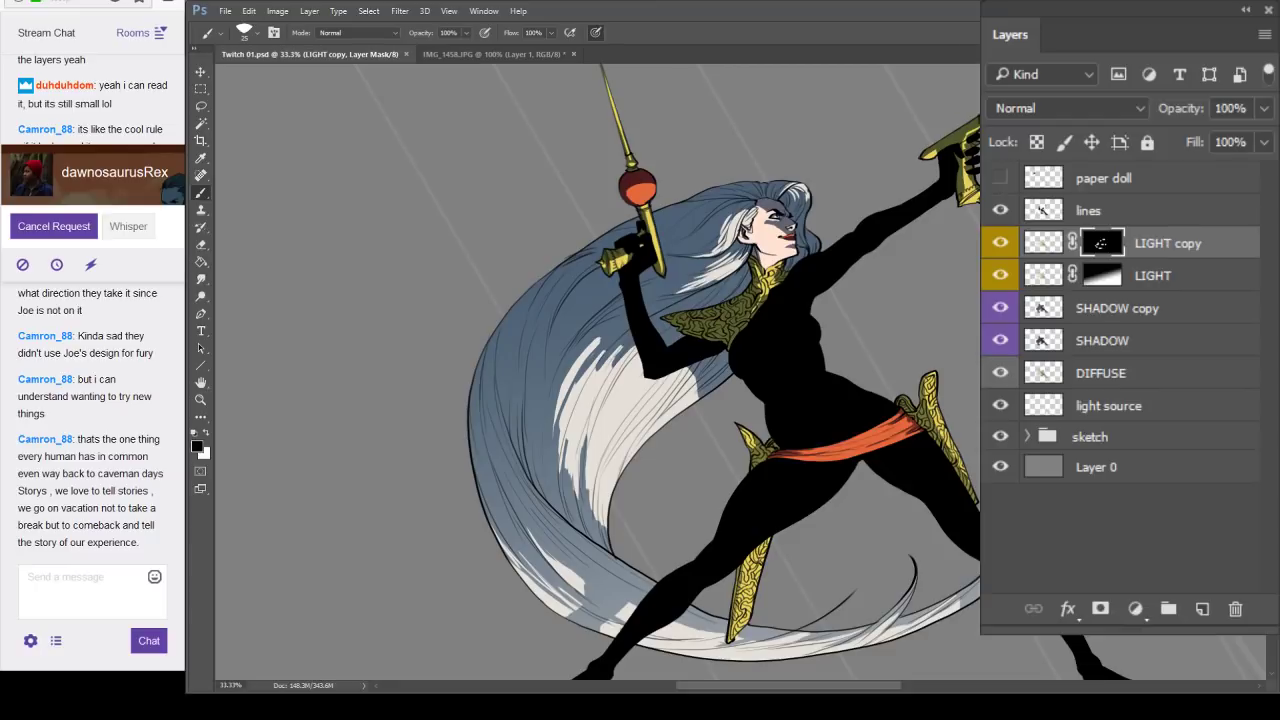
Compare the figure with and without LIGHT copy, and duplicate that layer with its mask.
click(1045, 245)
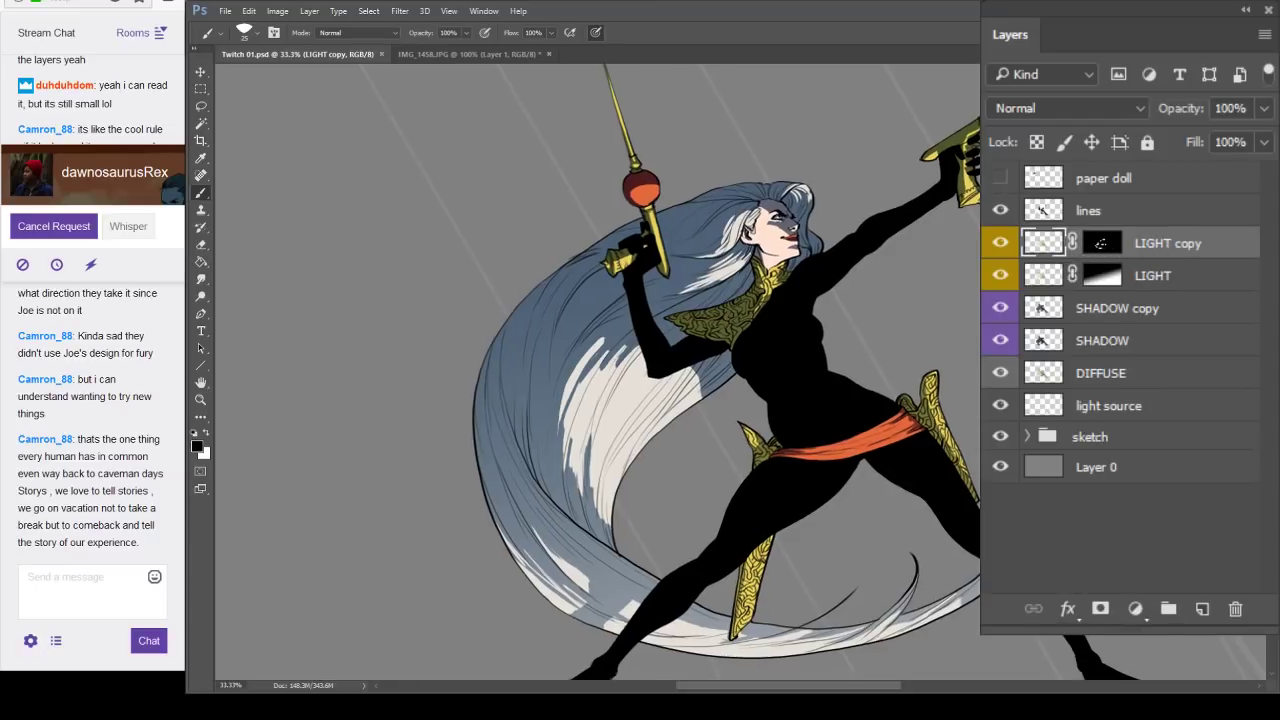
key(ctrl+minus)
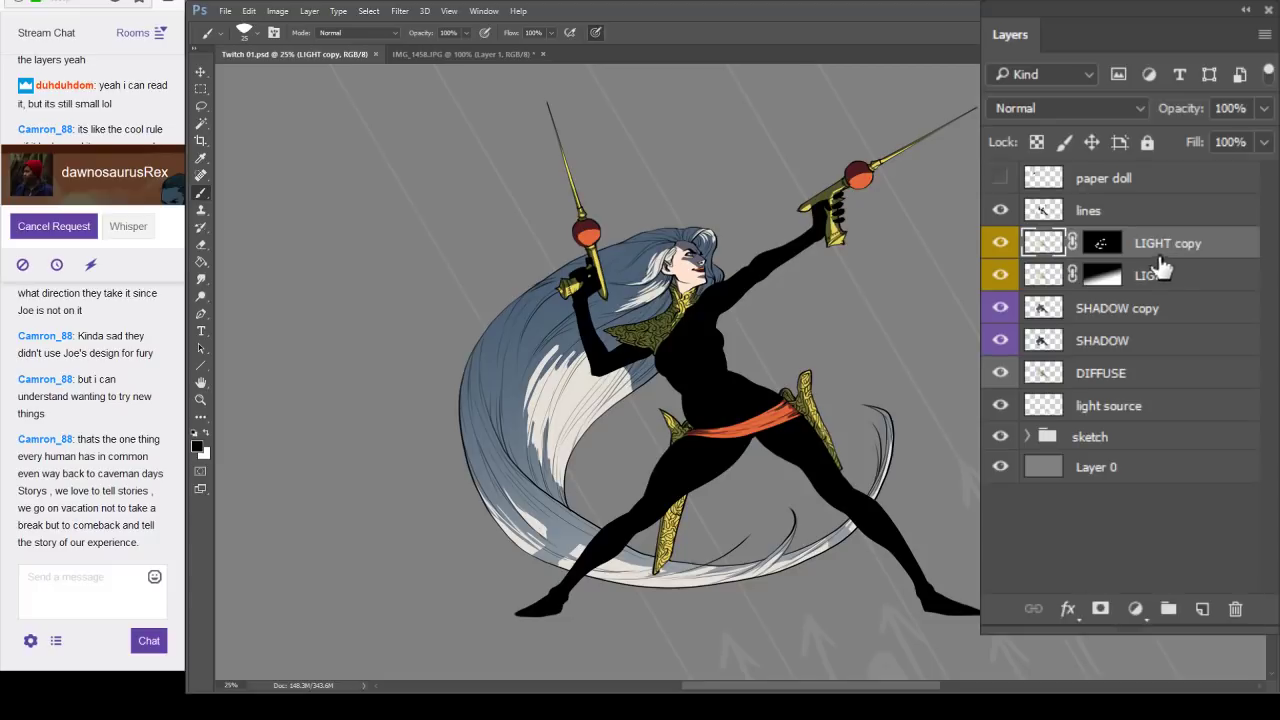
click(1000, 243)
click(1000, 243)
key(ctrl+j)
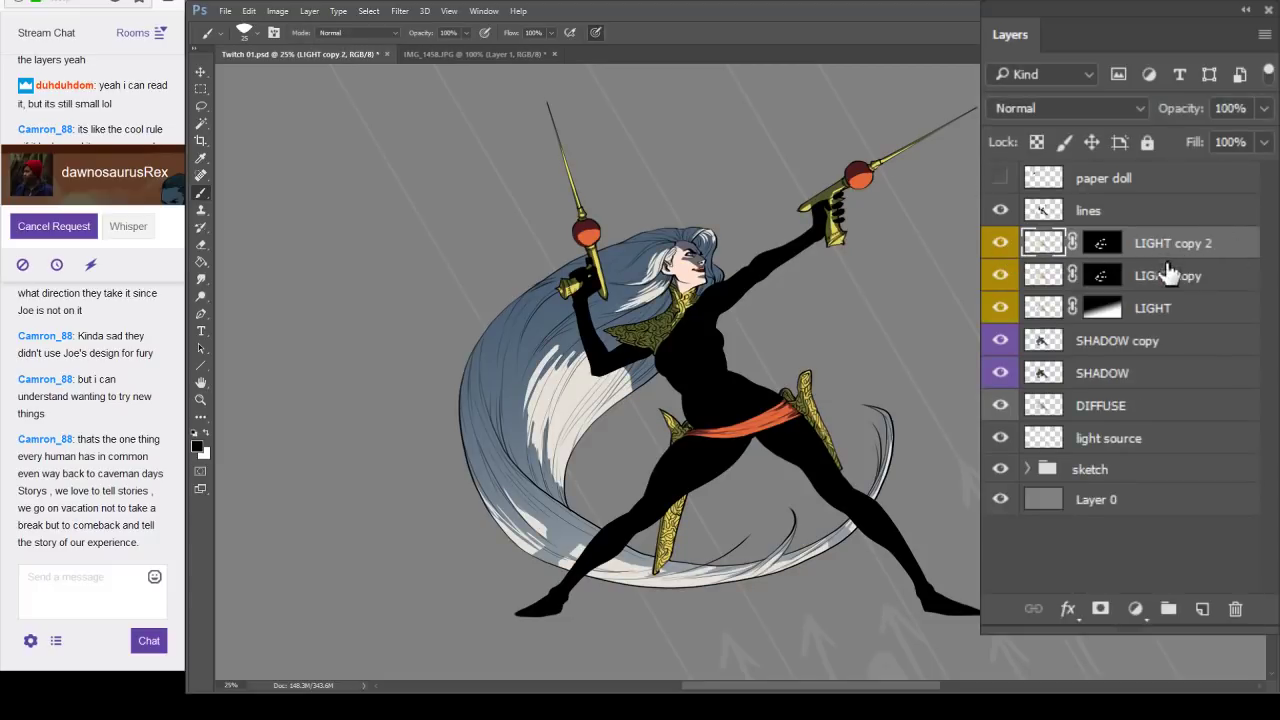
Reveal LIGHT copy 2 completely with a white mask and brighten that layer's colours.
click(1108, 252)
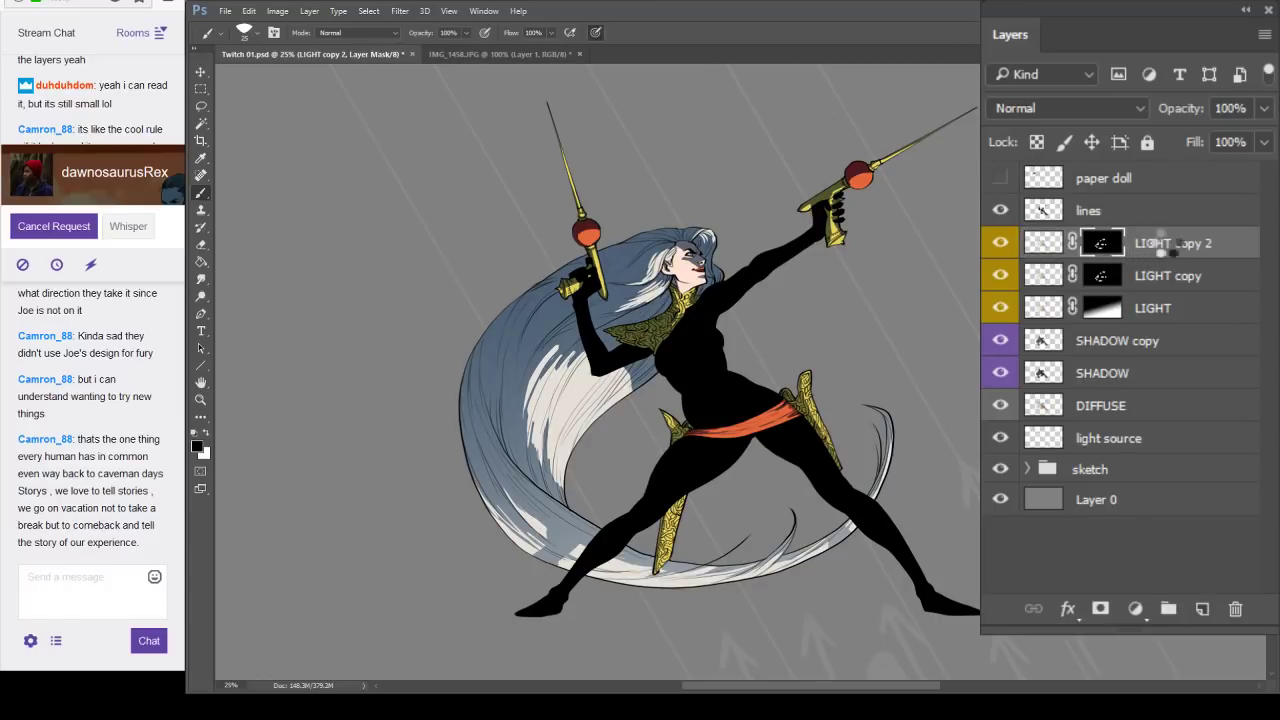
key(ctrl+BackSpace)
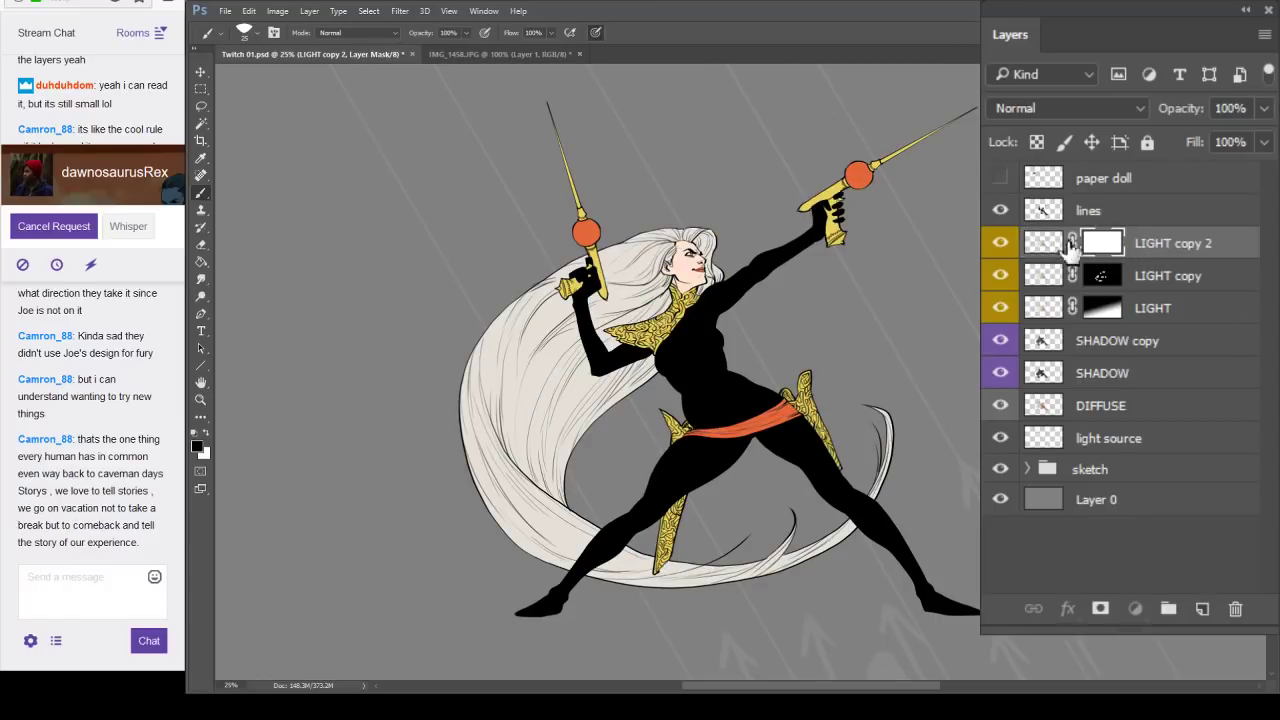
click(1045, 244)
key(i)
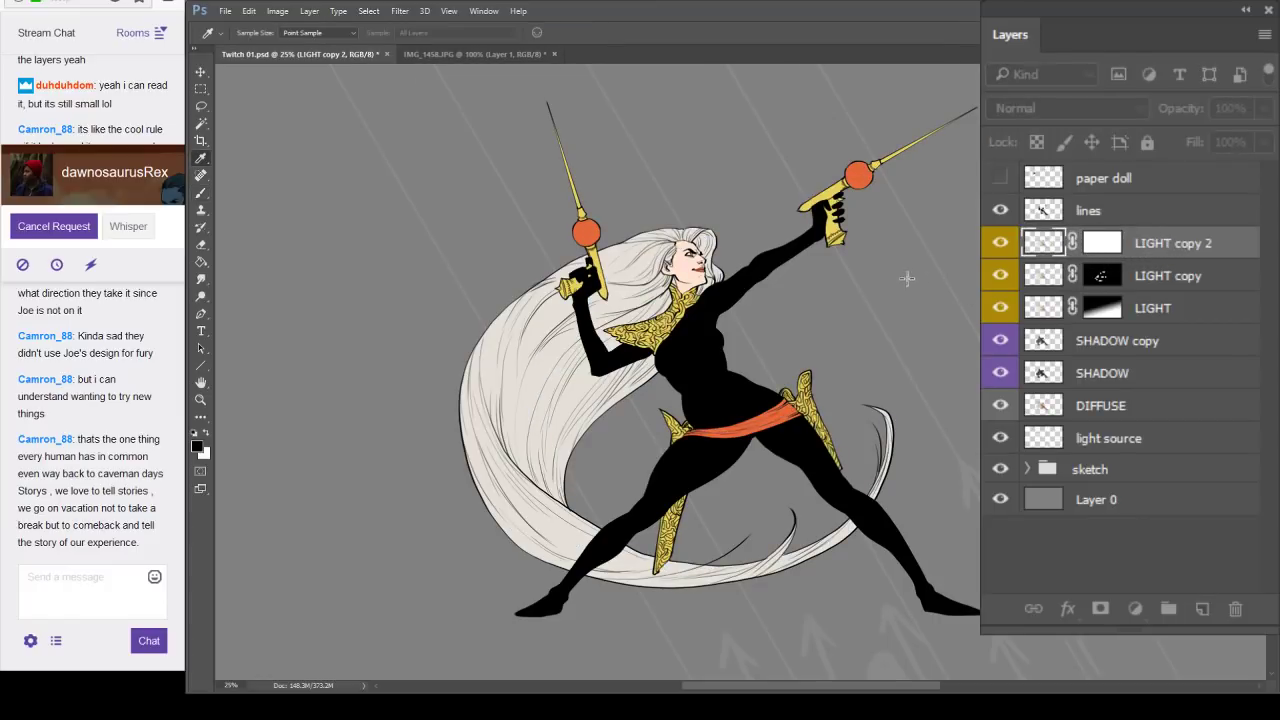
drag(907, 279, 904, 270)
key(ctrl+shift+BackSpace)
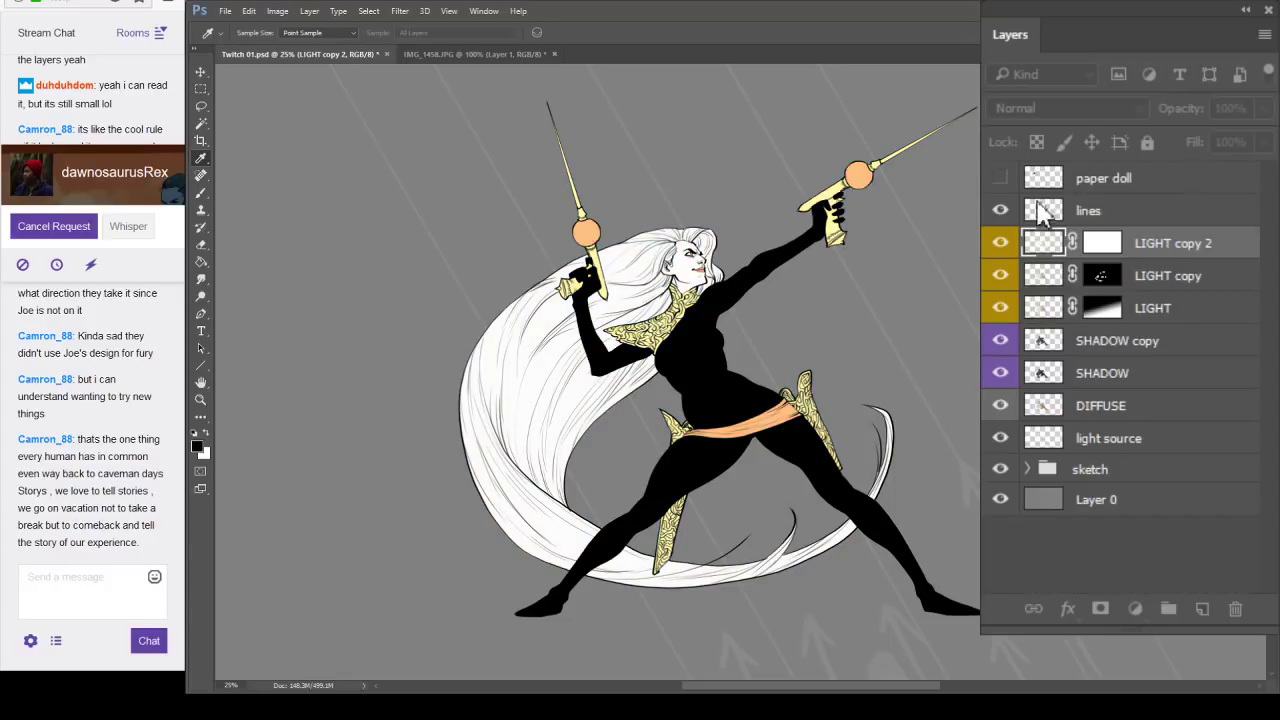
Fill the LIGHT copy 2 mask with black to hide the brightened colours.
key(b)
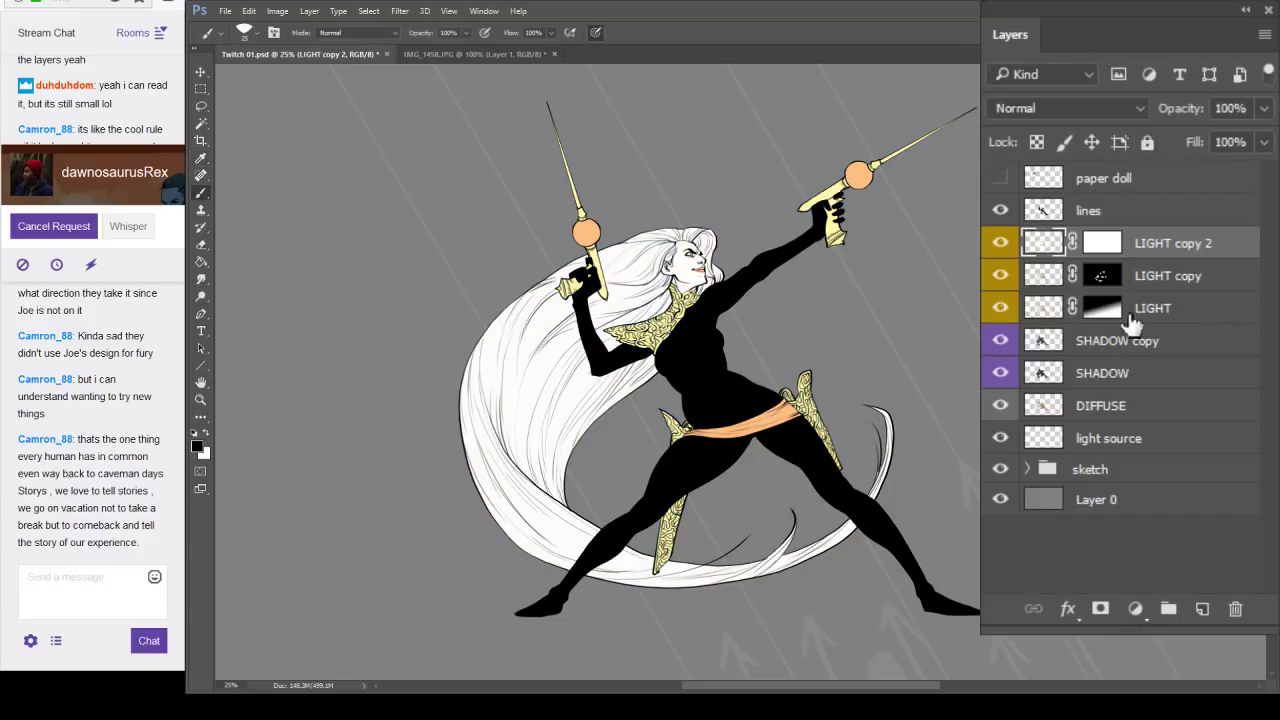
drag(1102, 244, 1128, 286)
key(x)
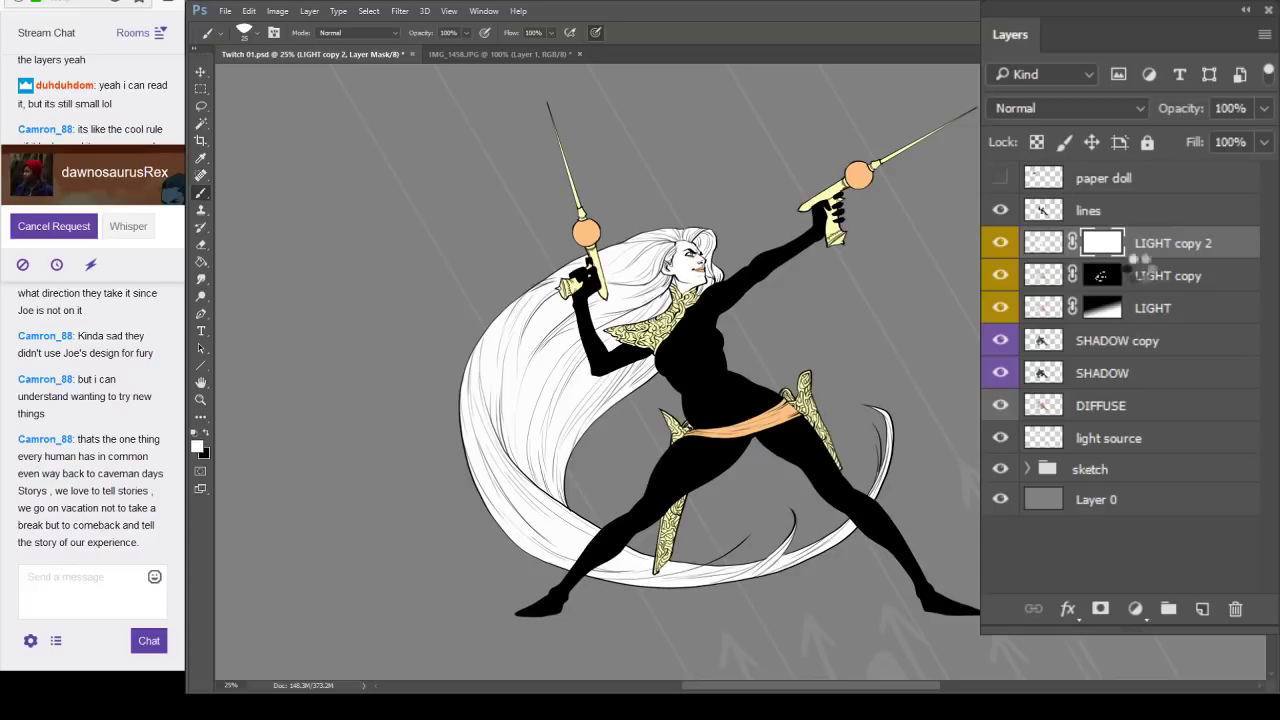
key(ctrl+BackSpace)
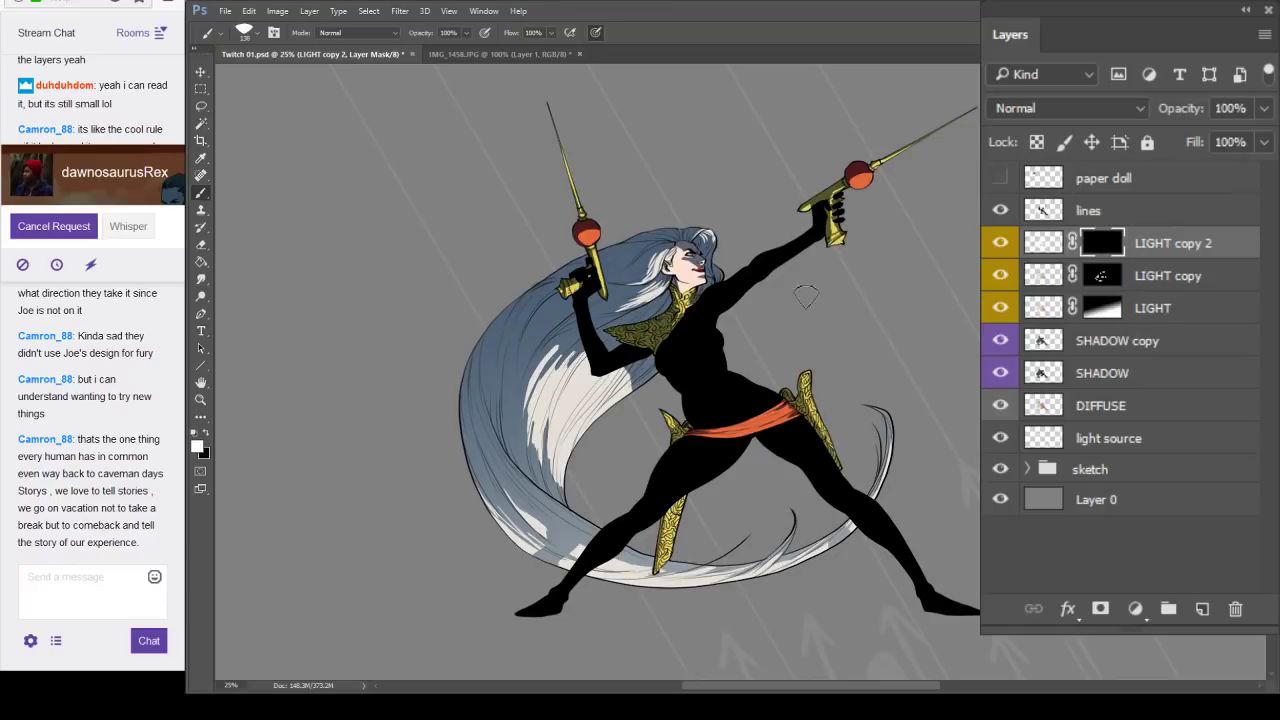
Paint white on the LIGHT copy 2 mask to add highlights to the sword orbs and hilts.
ctrl+click(740, 307)
ctrl+click(740, 307)
drag(738, 295, 856, 432)
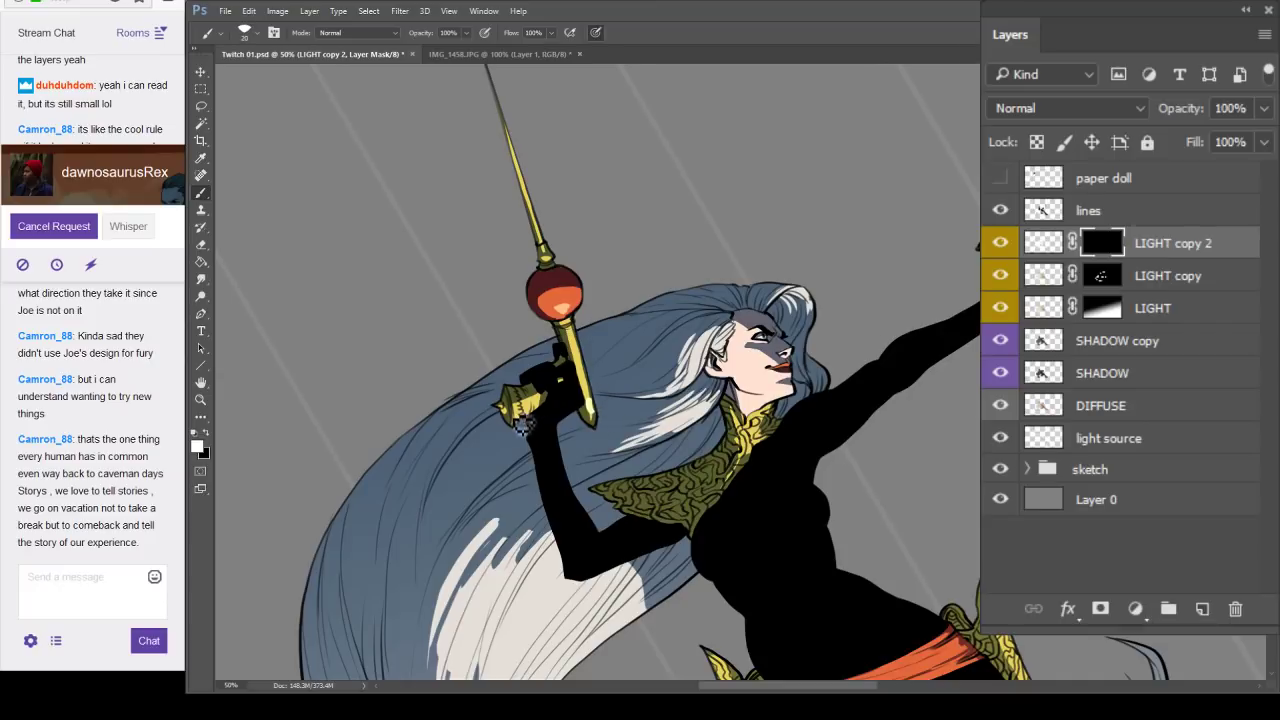
drag(865, 440, 605, 455)
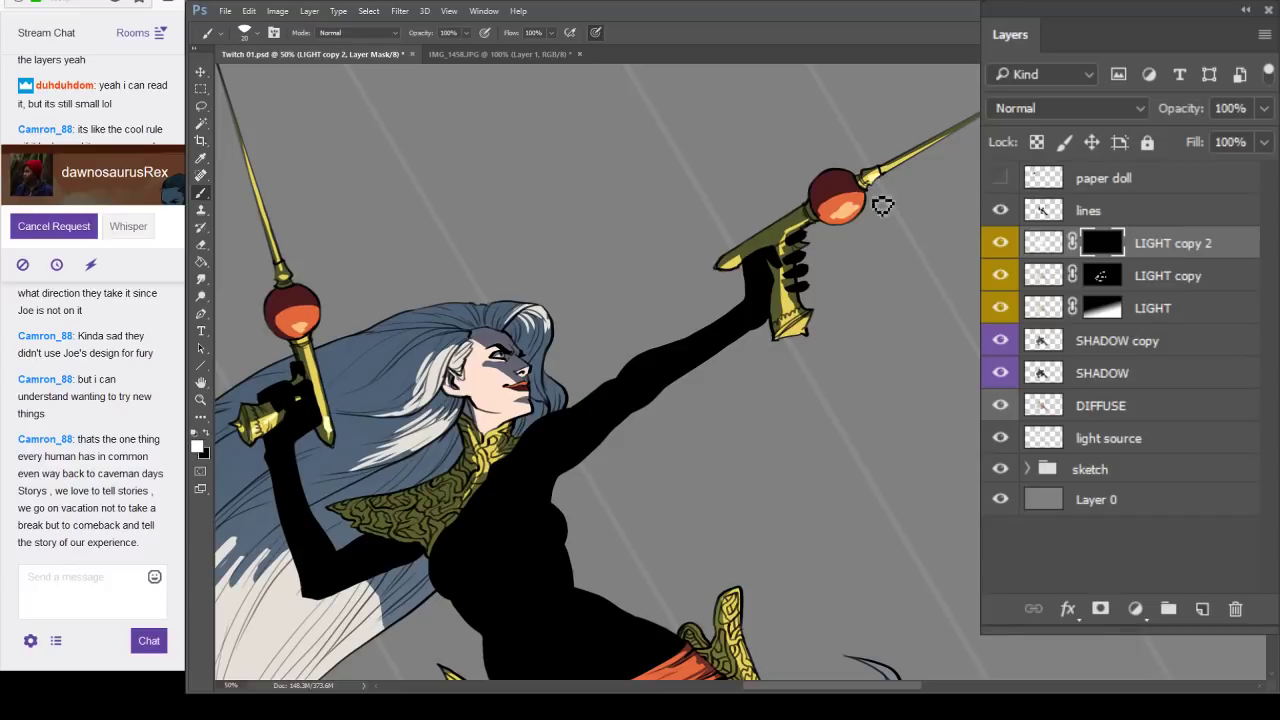
scroll(850, 424, down, 5)
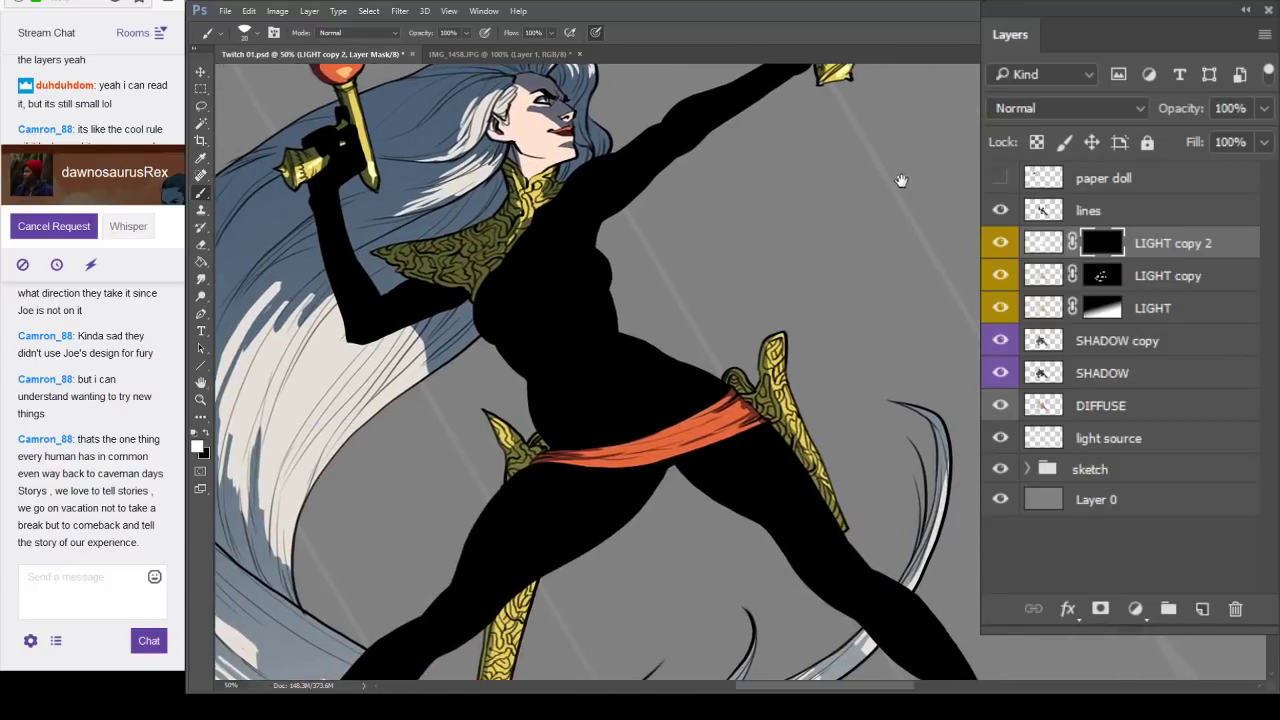
Paint highlights on the gold scabbards and the orange sash through the LIGHT copy 2 mask.
scroll(711, 283, down, 5)
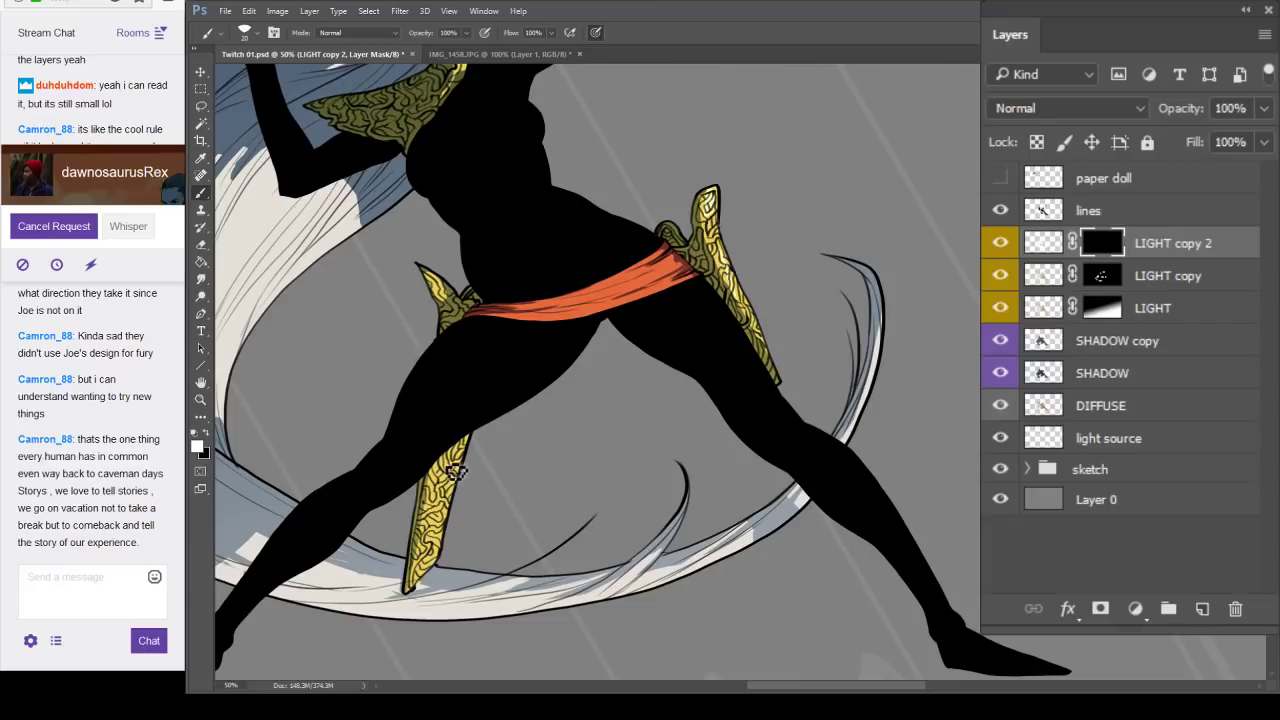
drag(459, 460, 455, 476)
drag(445, 531, 431, 555)
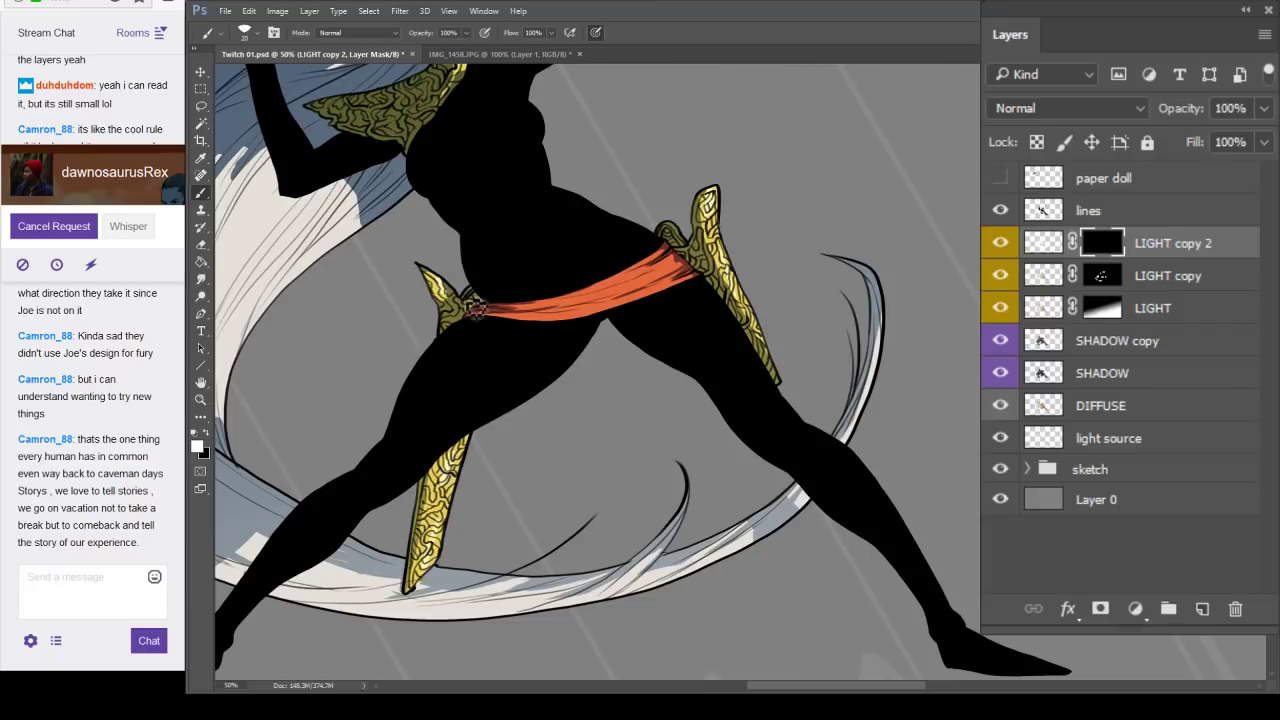
drag(715, 261, 937, 268)
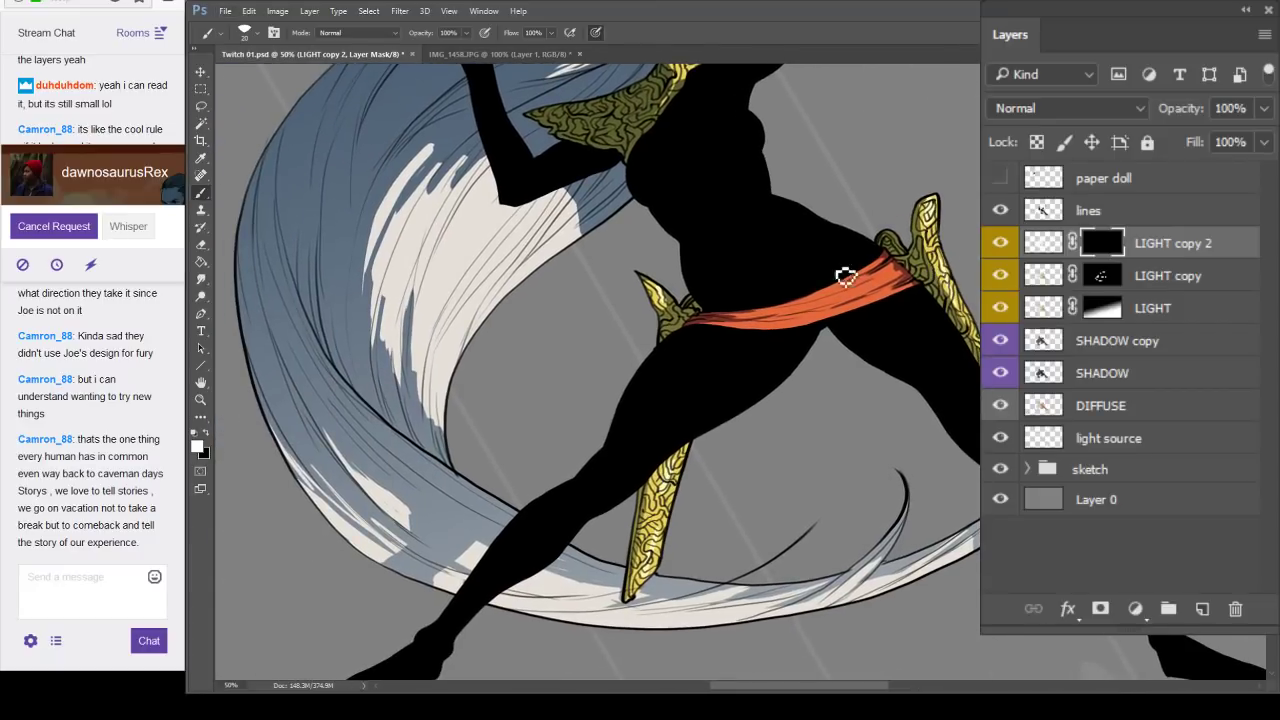
mouse_move(852, 297)
mouse_down()
mouse_move(871, 280)
mouse_move(877, 307)
mouse_up()
alt+click(849, 344)
alt+click(850, 344)
drag(966, 211, 912, 231)
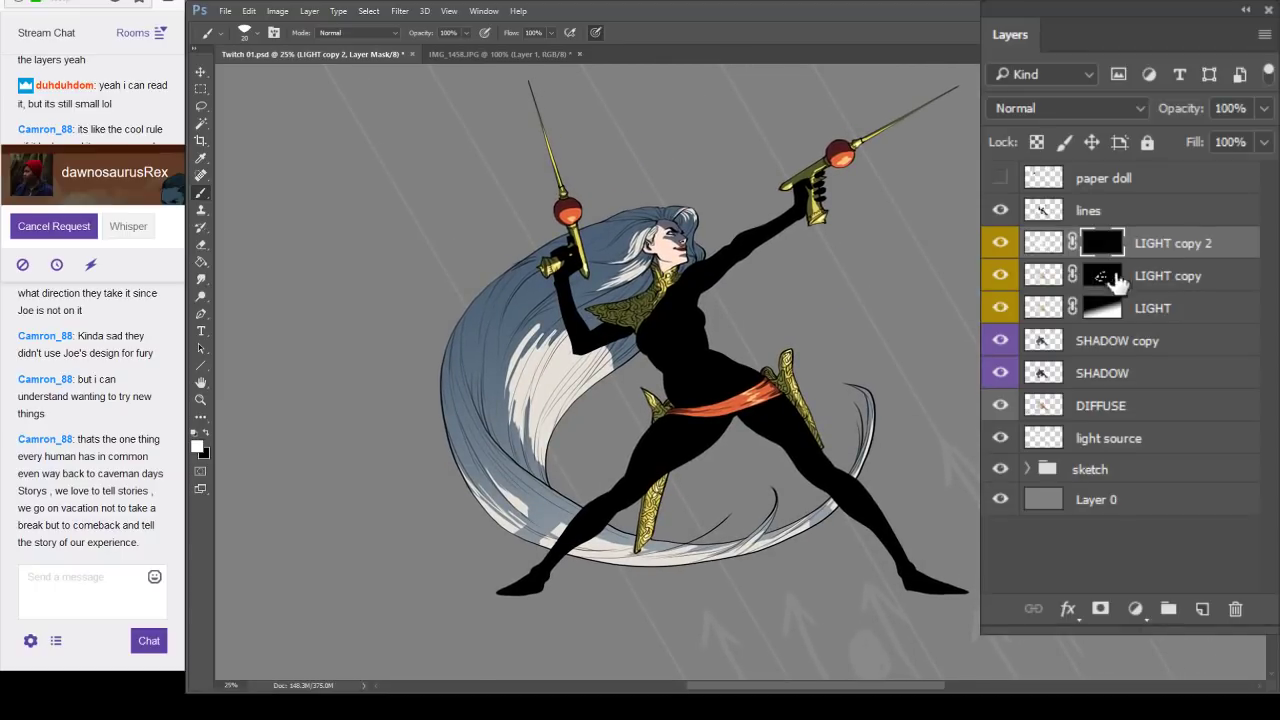
Rename the LIGHT copy 2 layer as highlight and the LIGHT layer as gradient.
click(1130, 350)
click(1172, 248)
double_click(1190, 243)
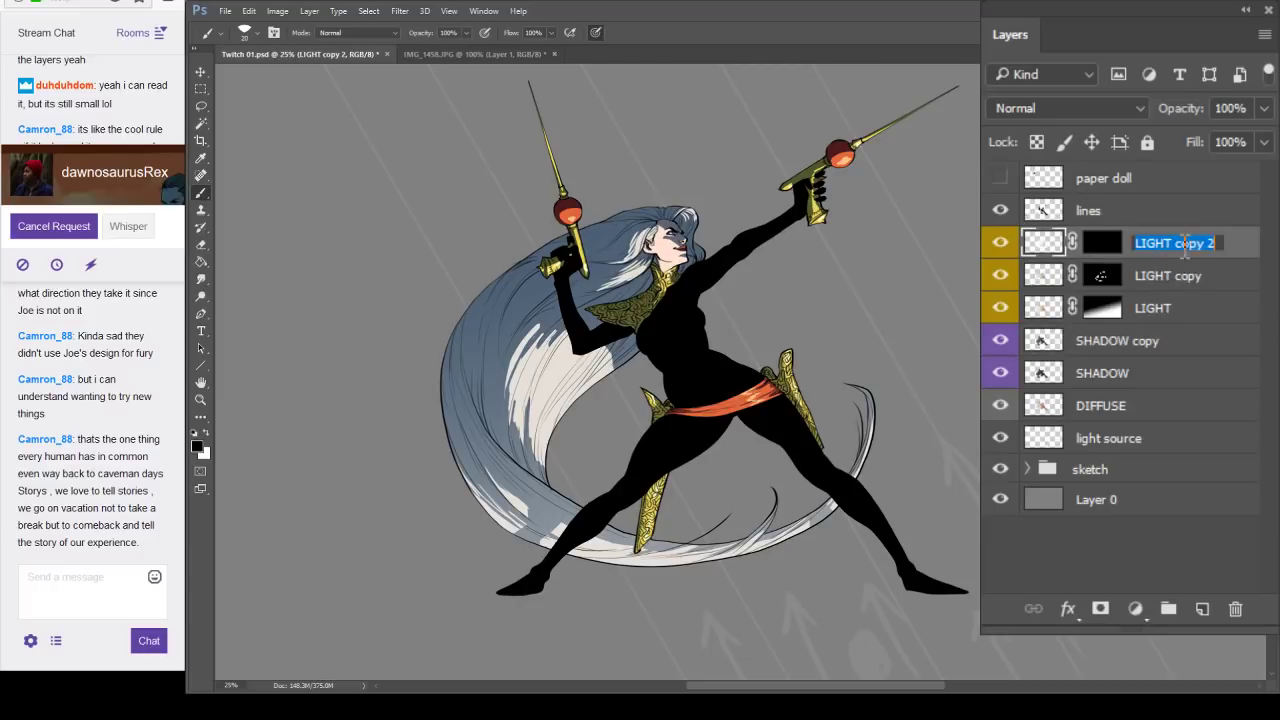
text(highlight)
key(Return)
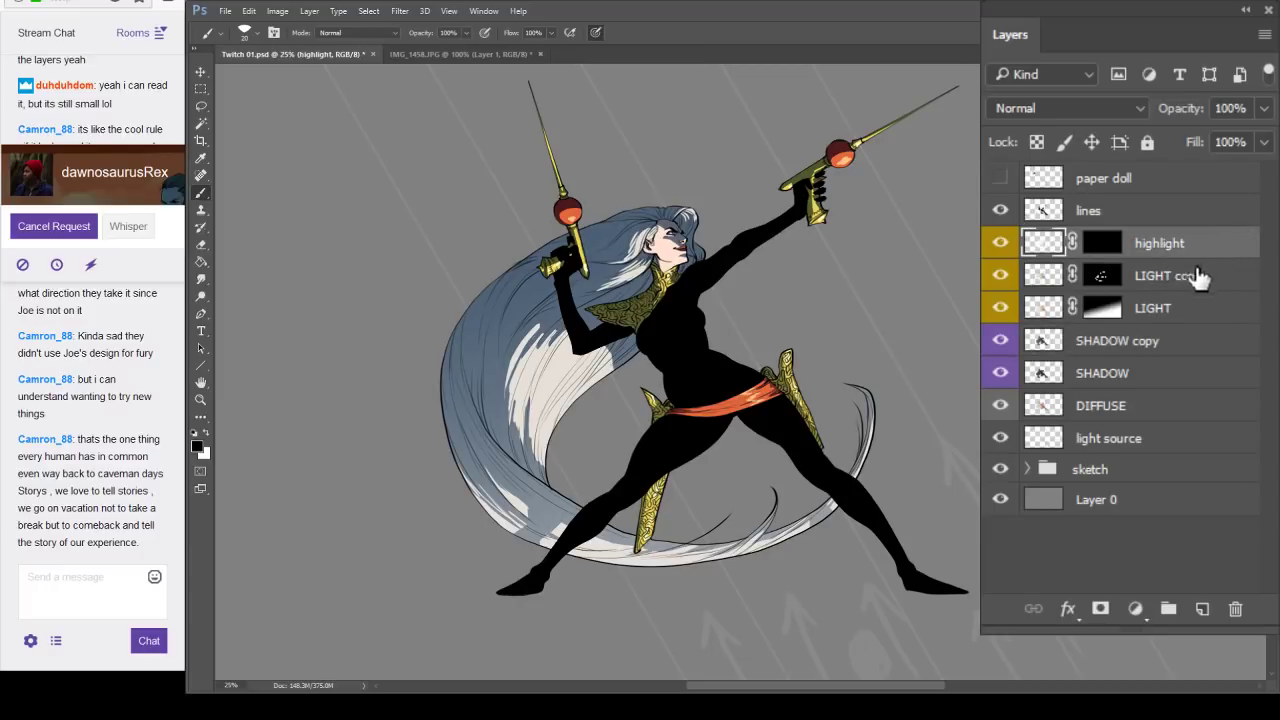
click(1163, 287)
double_click(1157, 310)
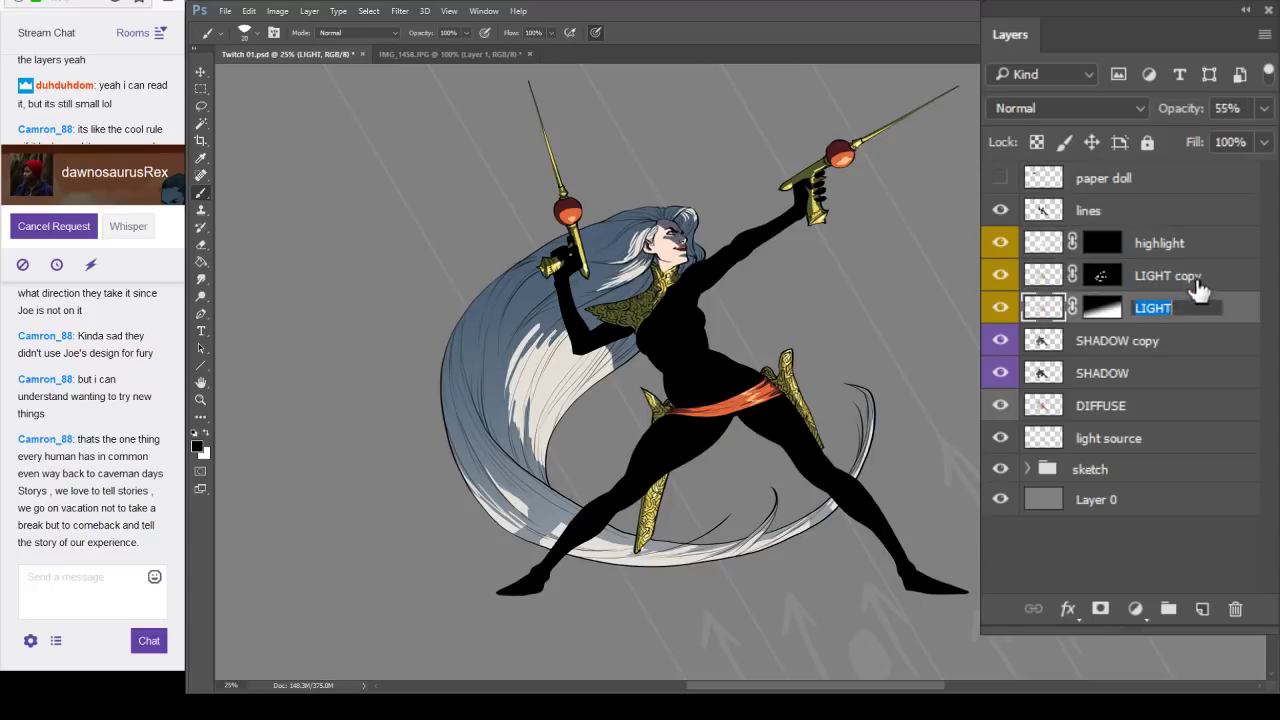
text(gradient)
key(Return)
Duplicate the SHADOW copy layer and shift the duplicate's colours to a bright, saturated blue.
click(1145, 349)
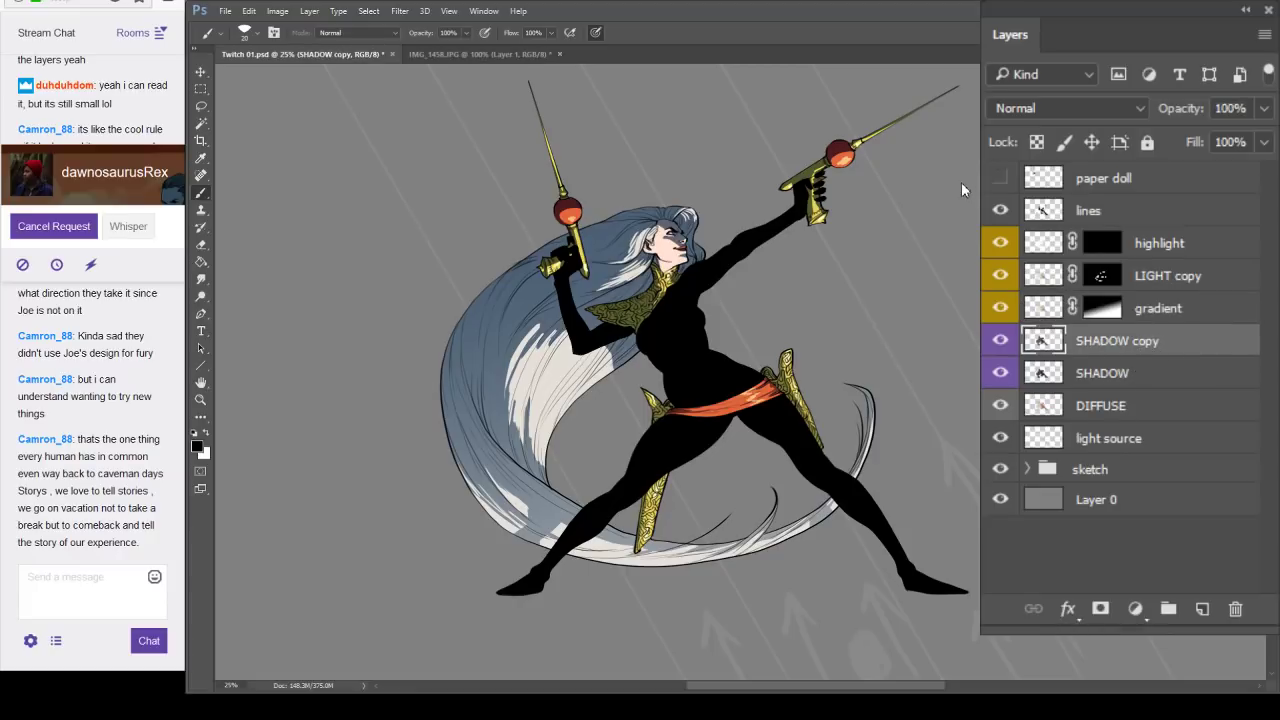
key(ctrl+j)
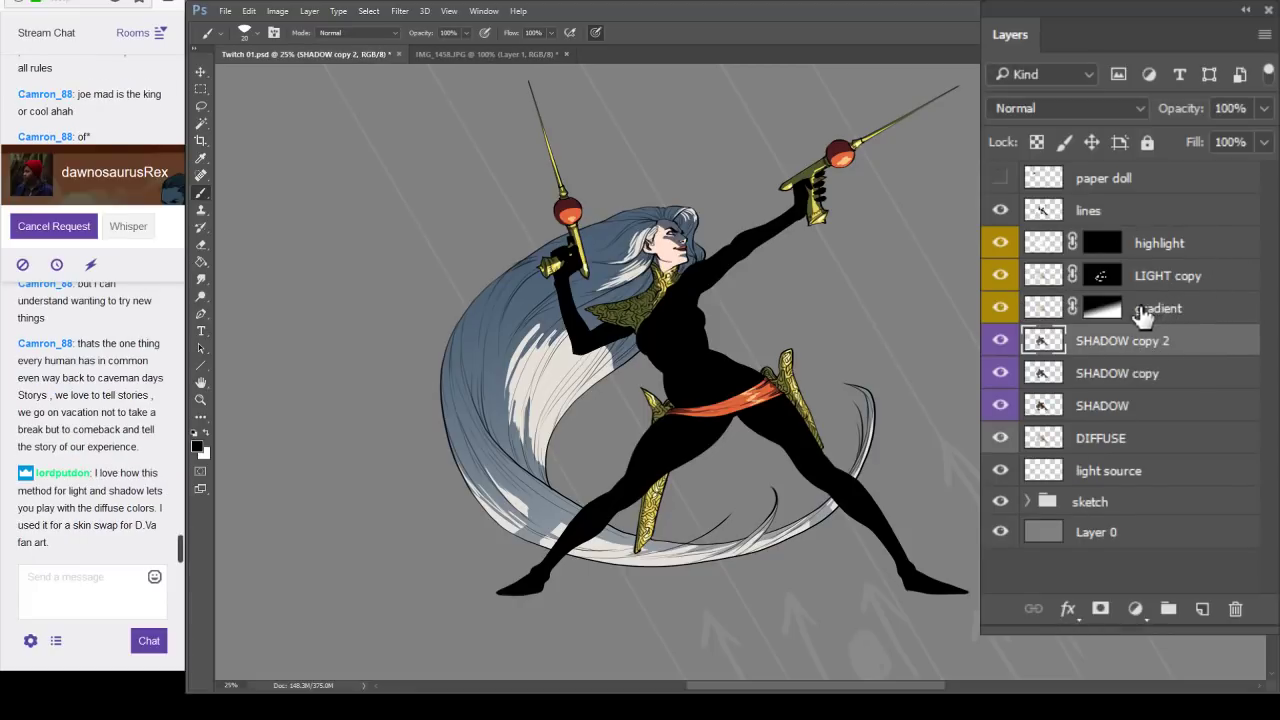
key(i)
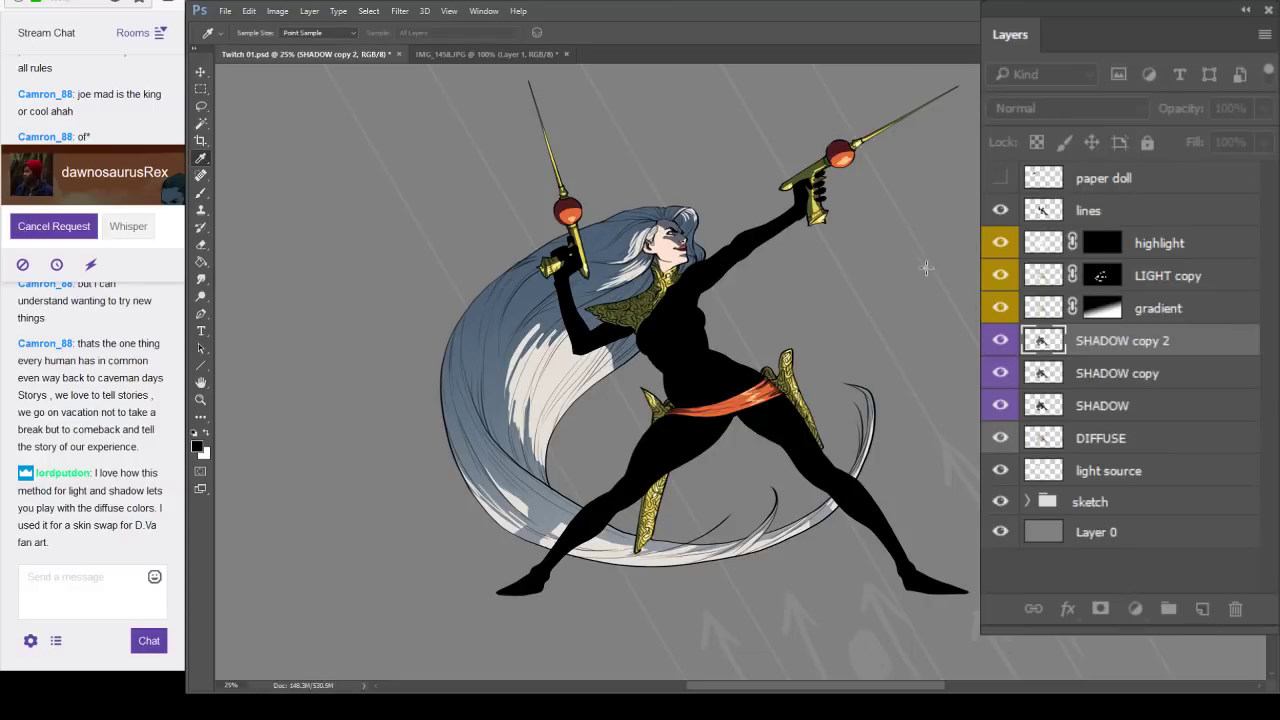
drag(918, 270, 917, 259)
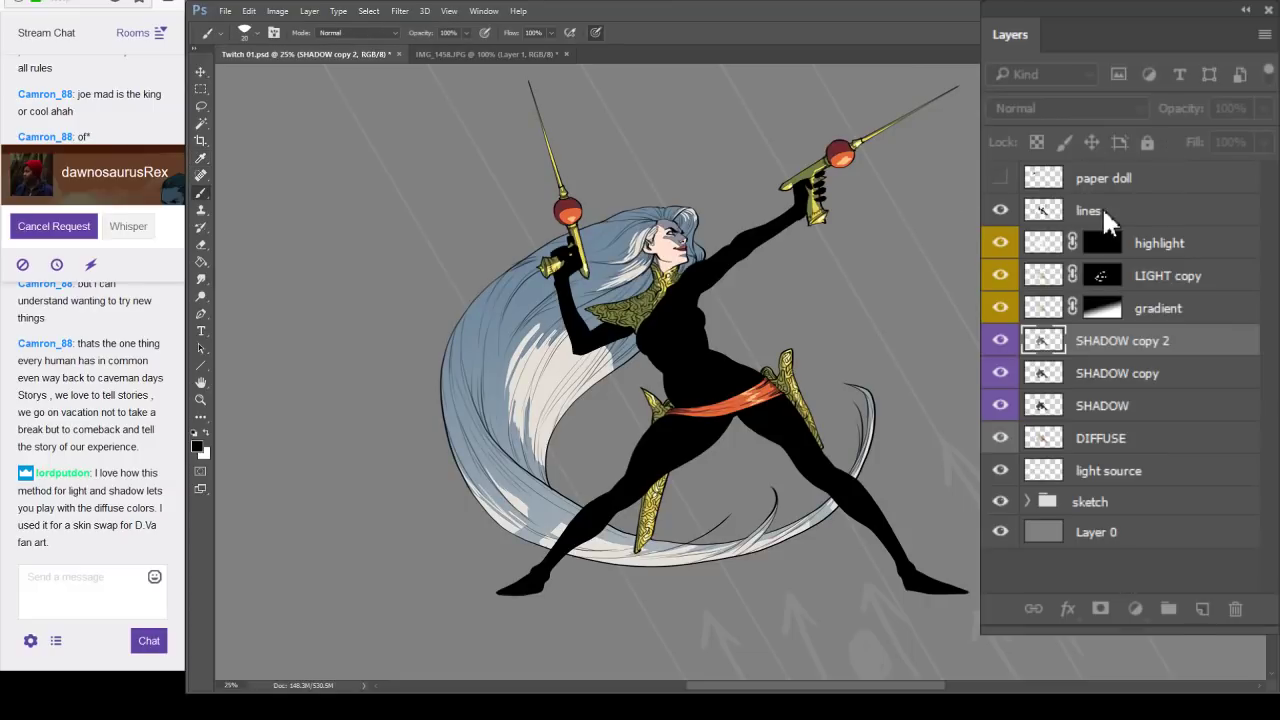
drag(983, 294, 1064, 296)
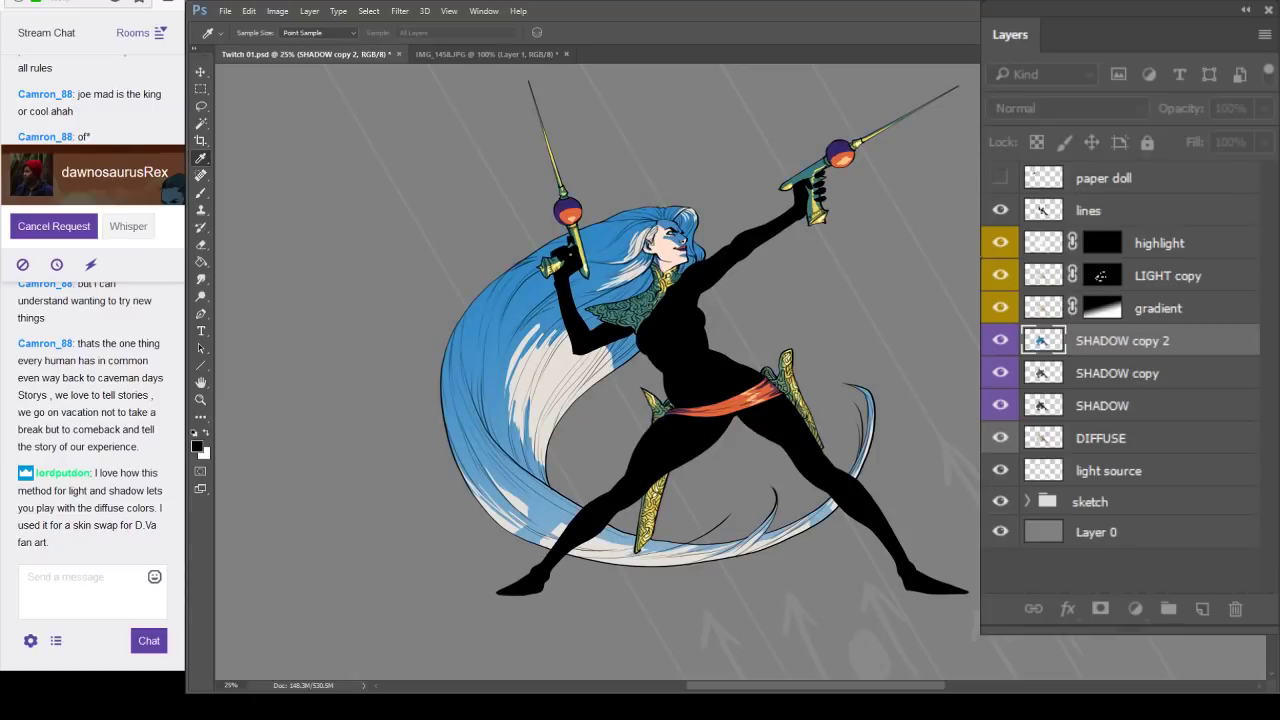
key(b)
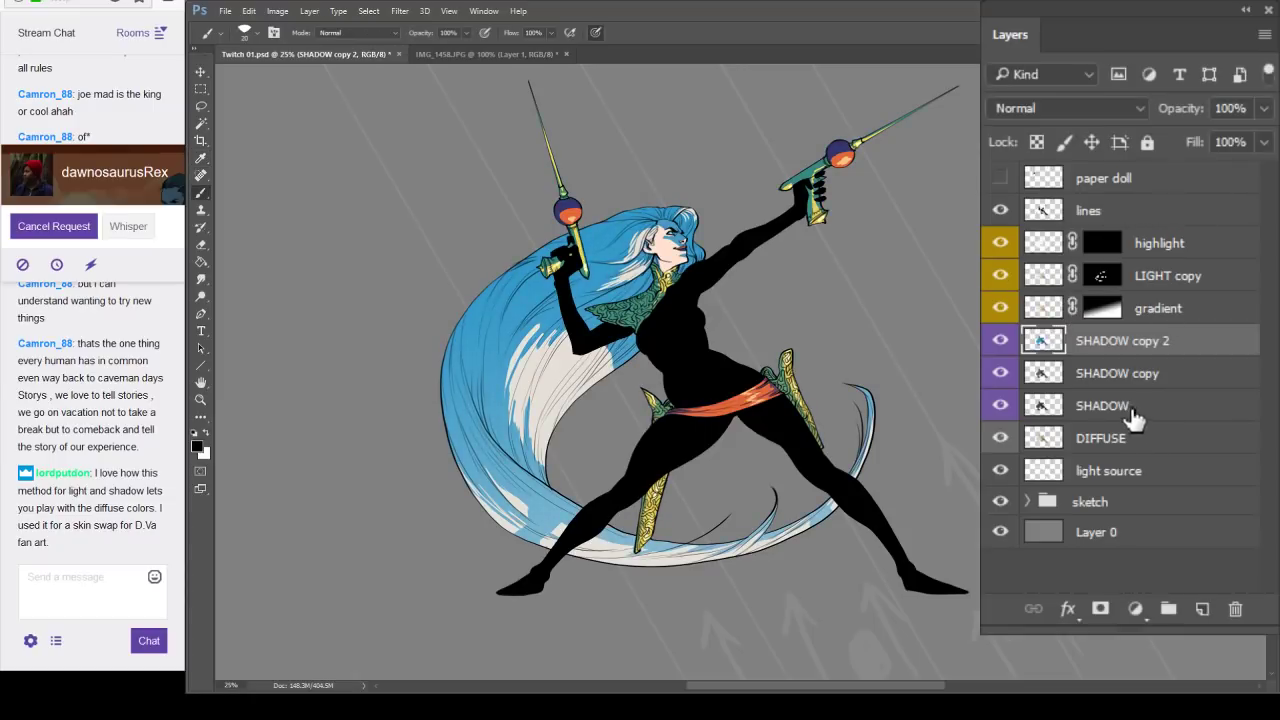
Rename the blue shadow duplicate as backlight and give it a blue colour label.
double_click(1120, 341)
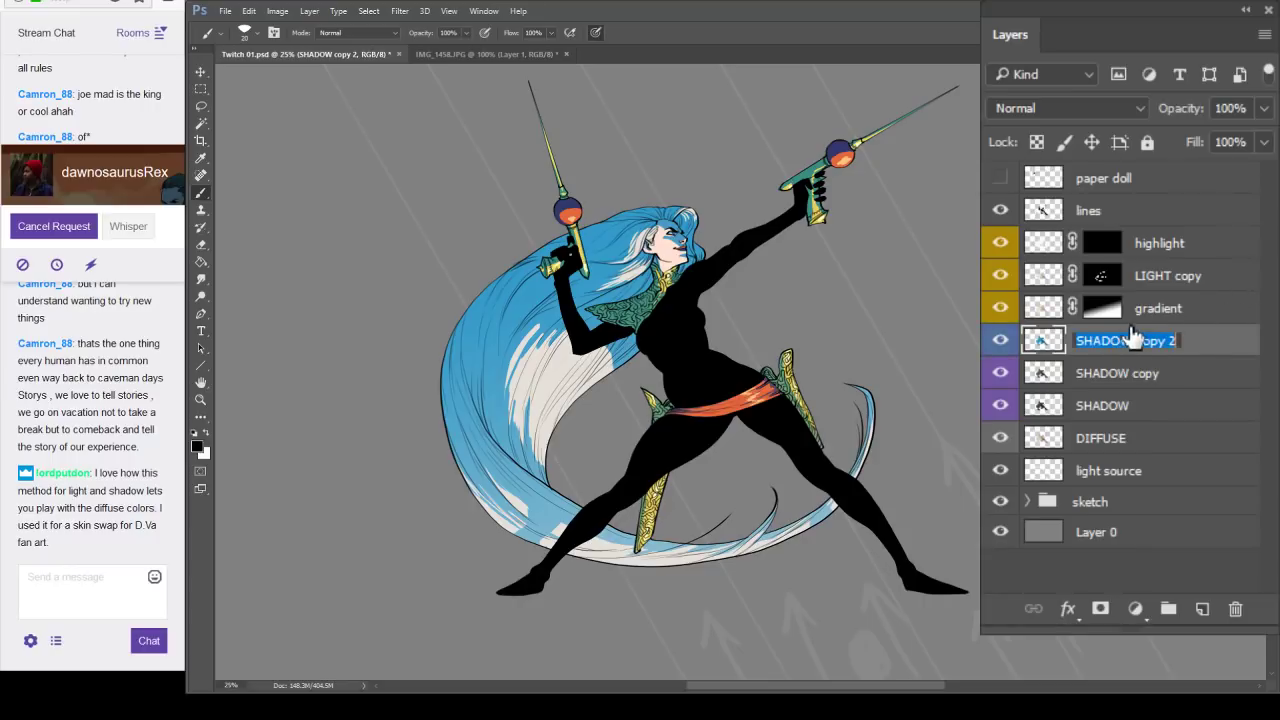
text(backlight)
key(Return)
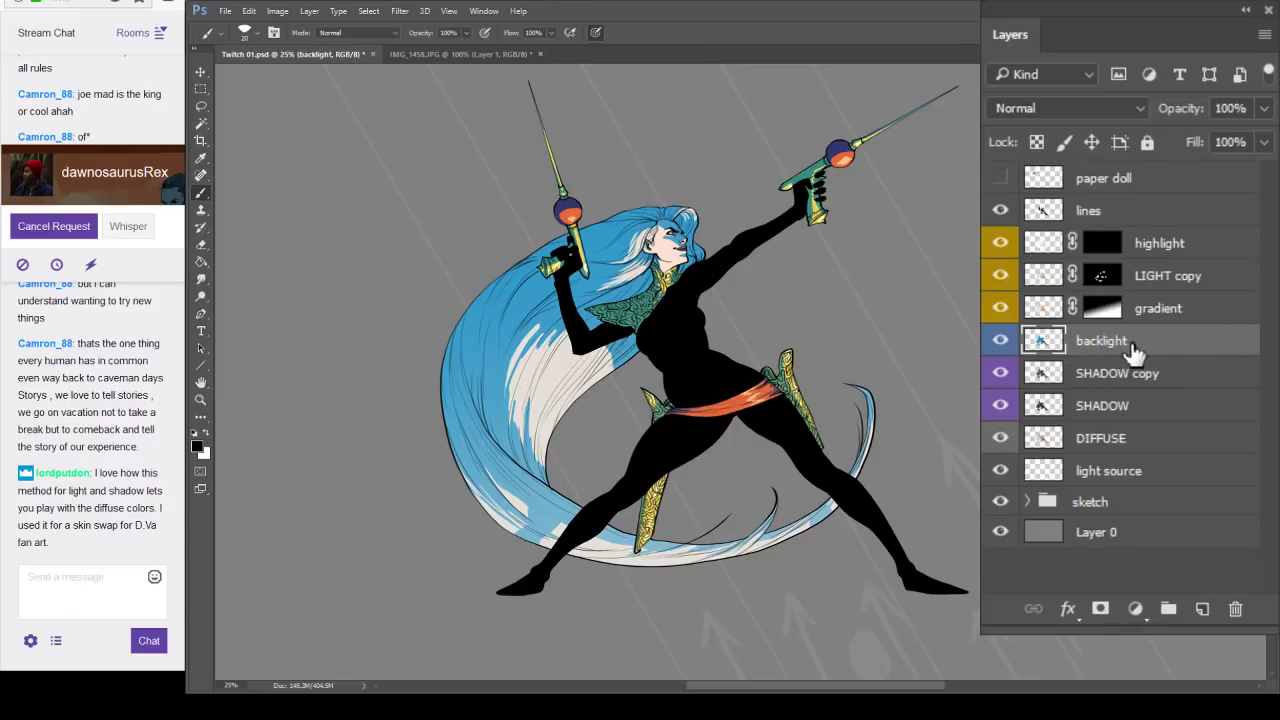
Add a layer mask to the backlight layer and invert it to black.
click(1100, 608)
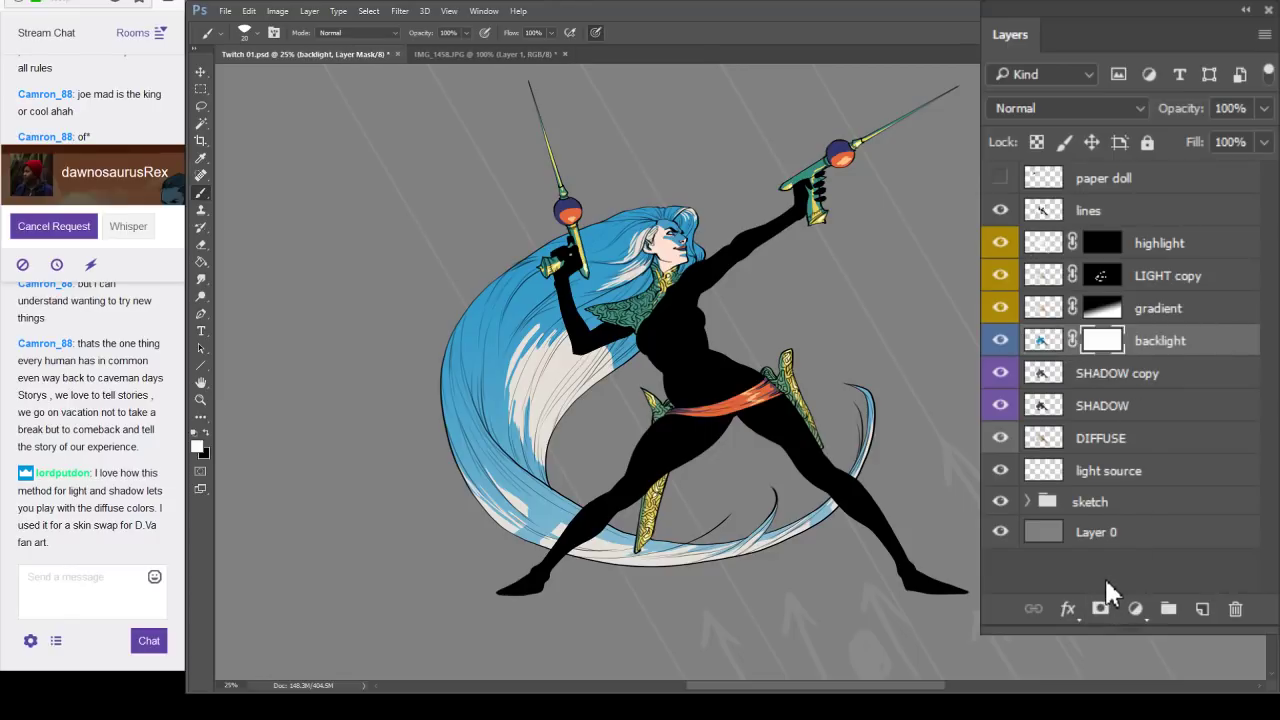
key(ctrl+i)
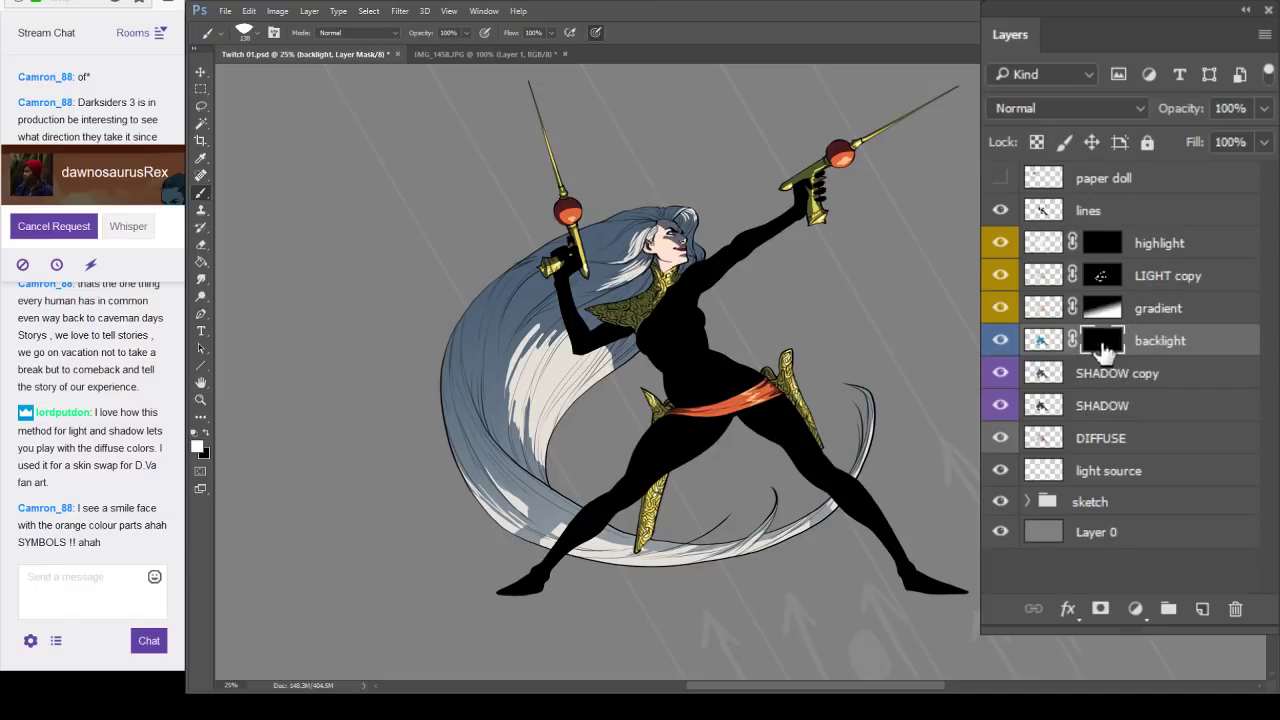
scroll(606, 320, up, 1)
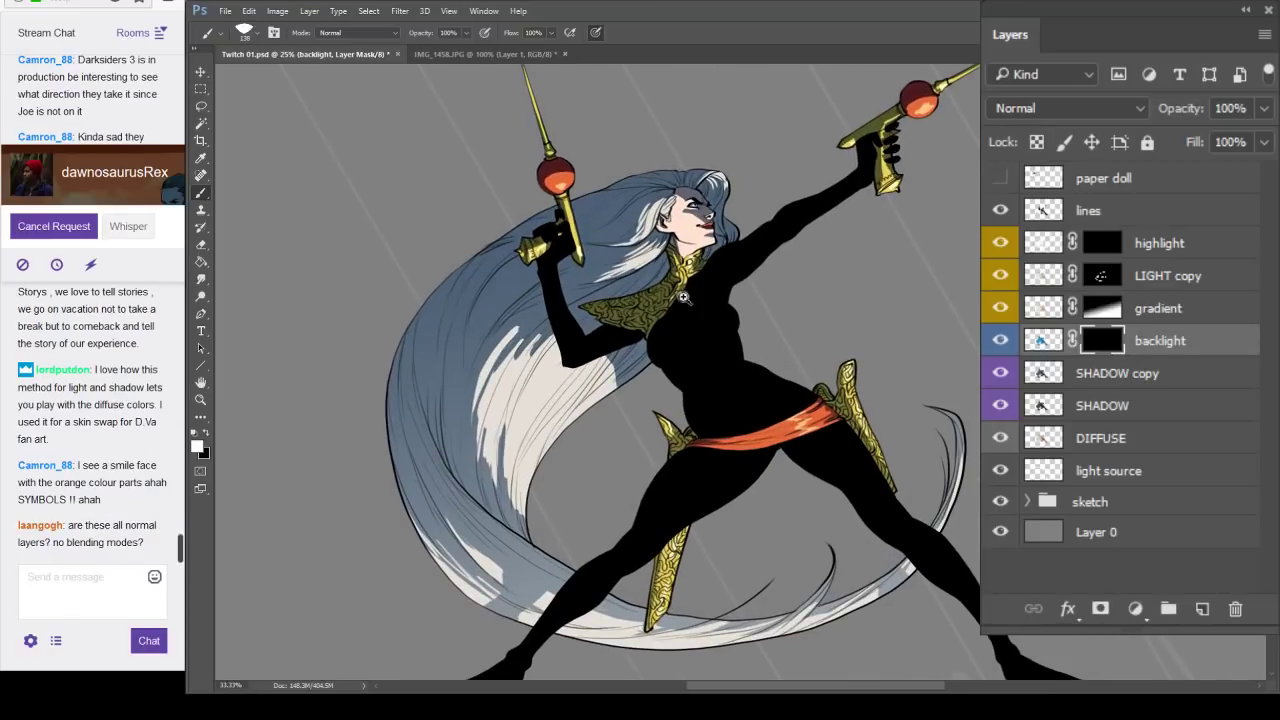
drag(774, 308, 766, 370)
drag(868, 441, 873, 377)
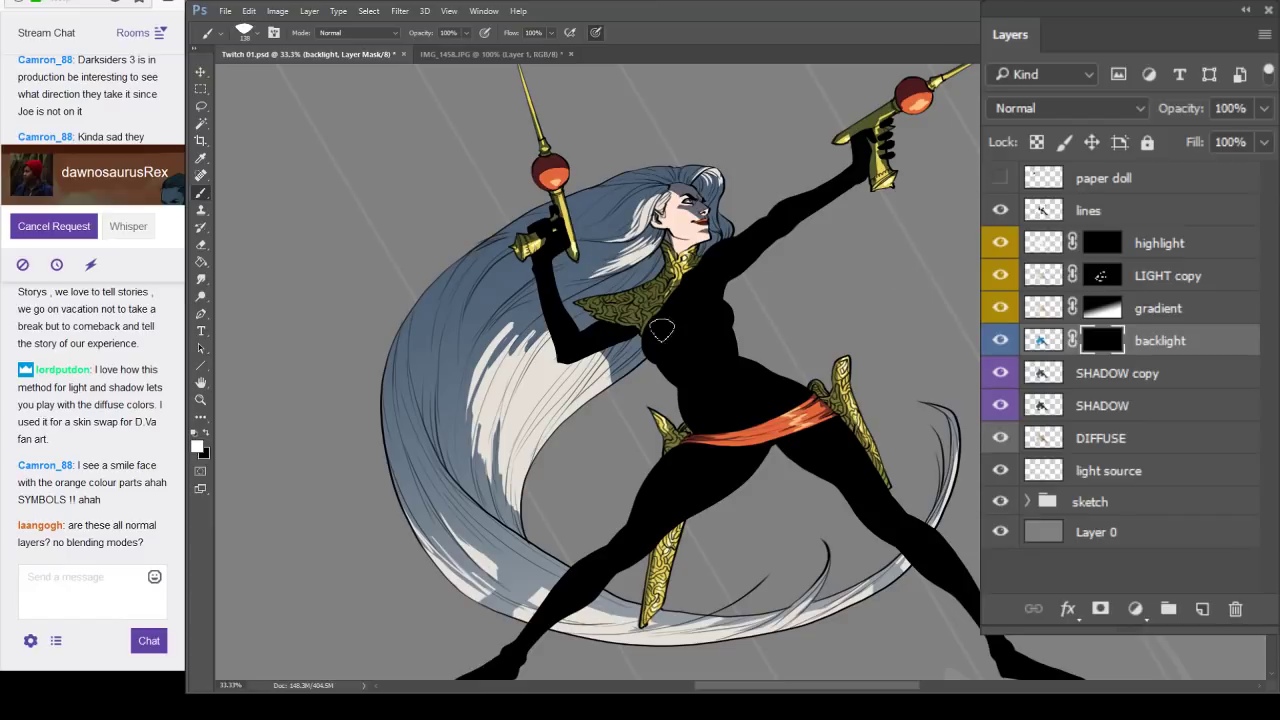
scroll(661, 329, up, 1)
drag(680, 314, 786, 421)
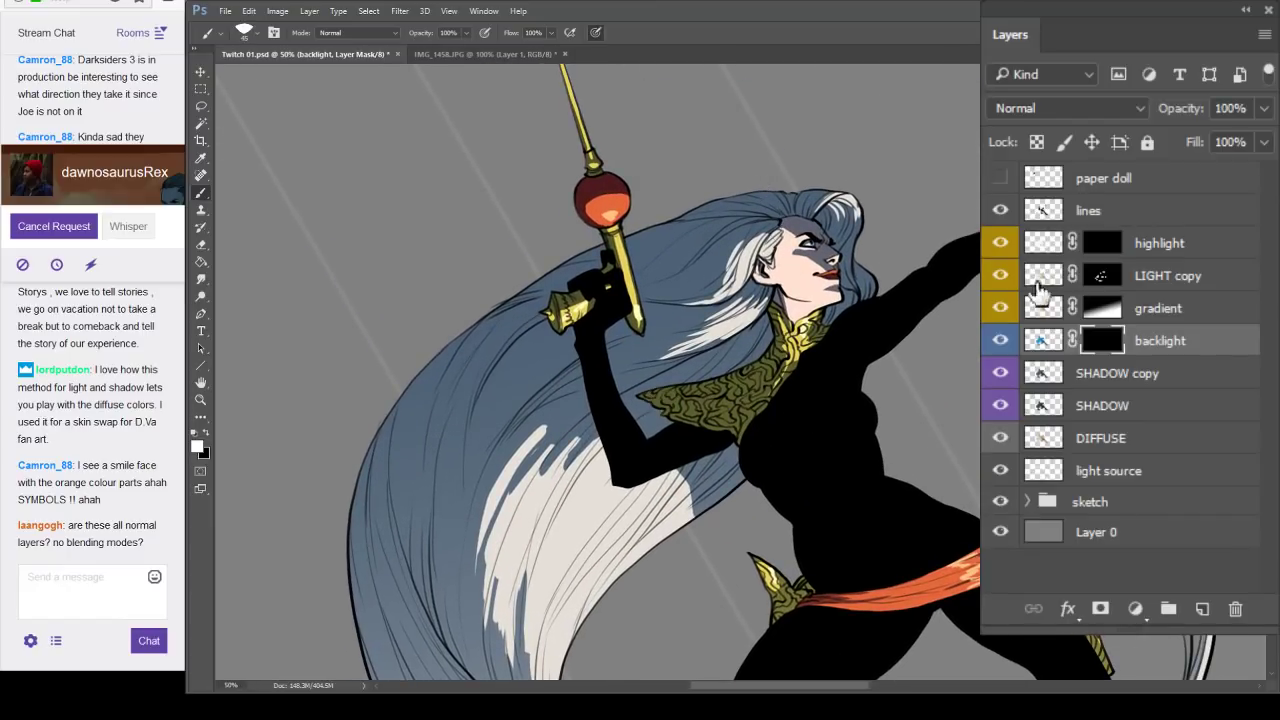
Hide the lines, DIFFUSE, shadow and other light layers to examine the LIGHT copy shapes alone.
drag(1000, 243, 1003, 410)
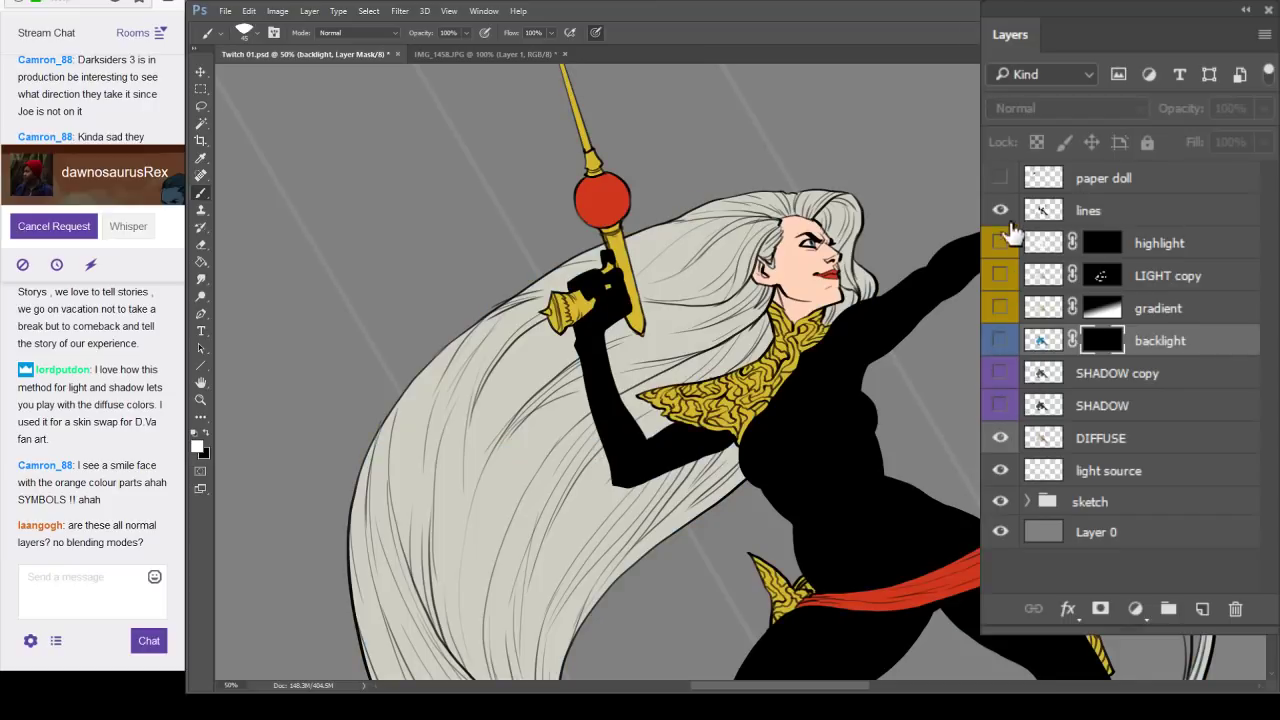
click(1000, 210)
click(1000, 438)
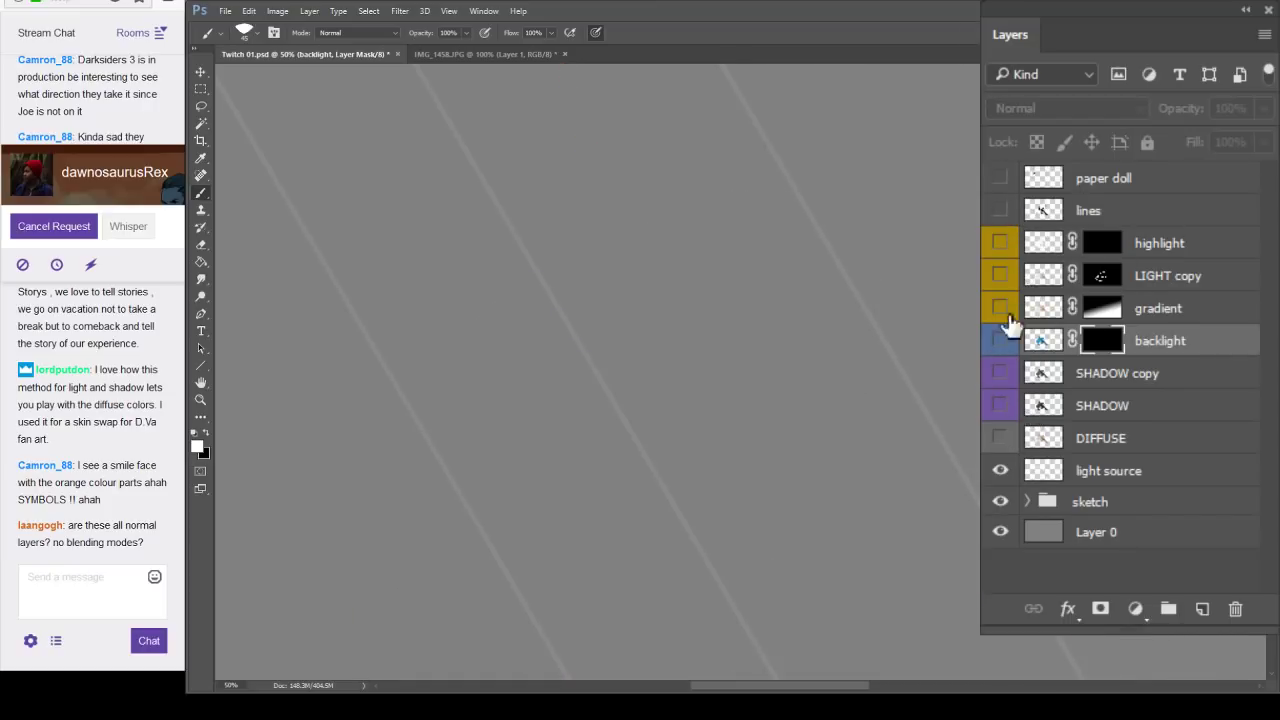
click(1000, 275)
scroll(995, 346, down, 1)
drag(1012, 431, 729, 397)
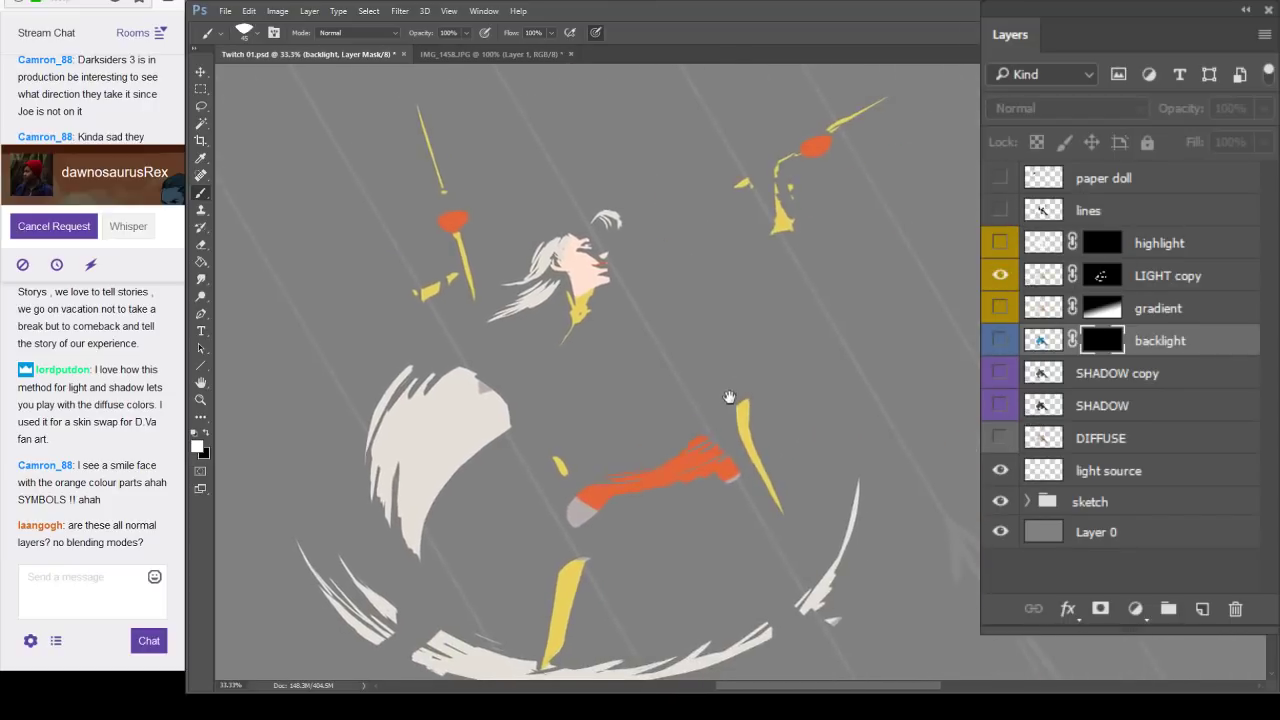
drag(948, 476, 945, 395)
scroll(945, 394, up, 2)
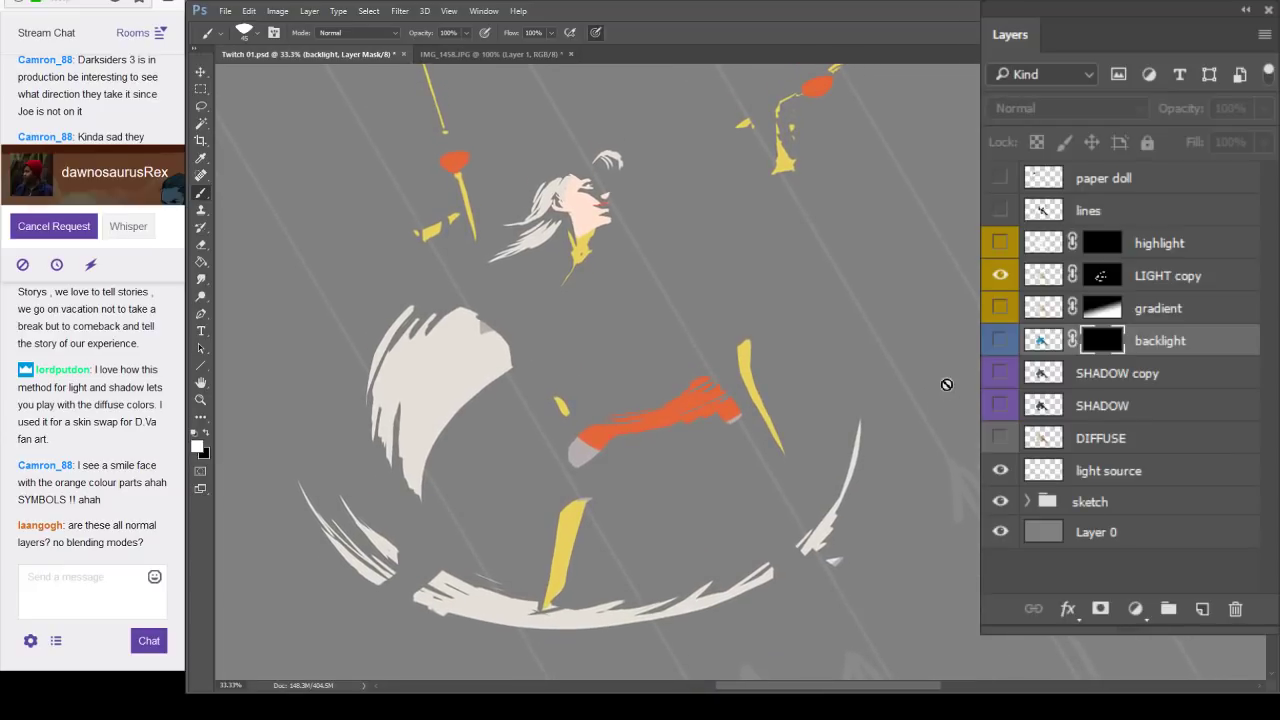
drag(913, 330, 912, 379)
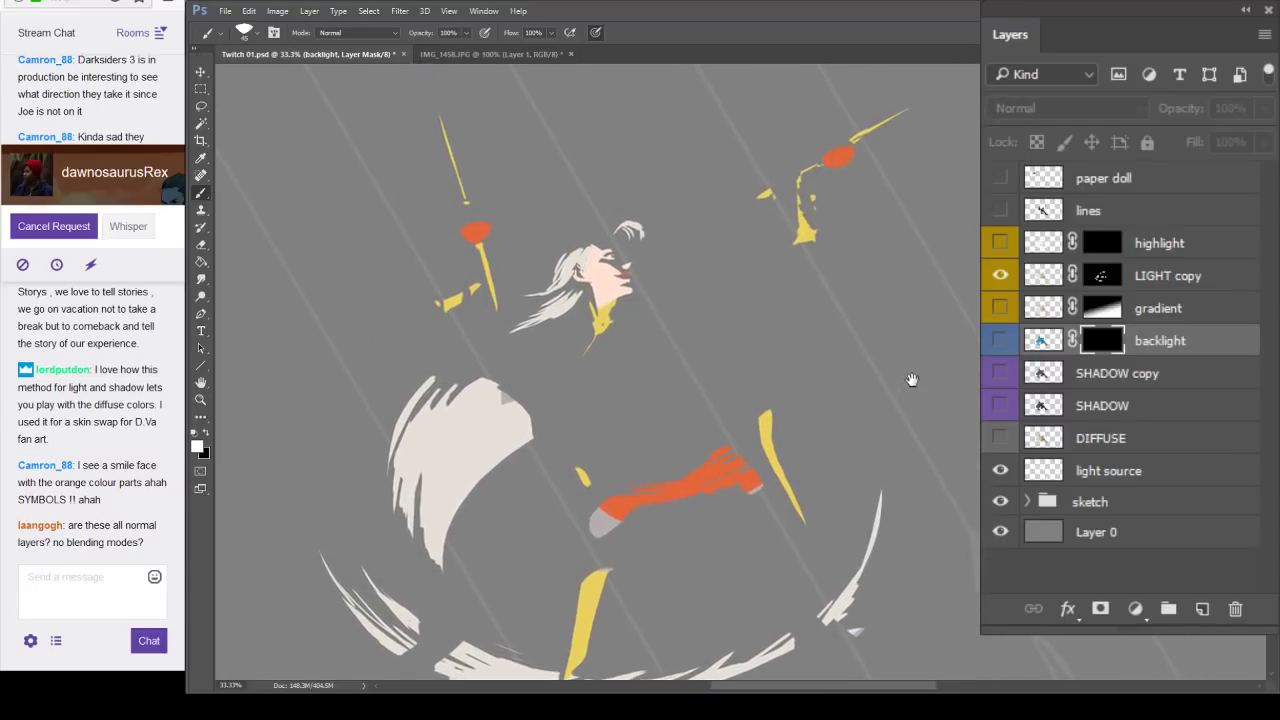
Show the backlight, SHADOW copy, SHADOW, lines, gradient and highlight layers again.
click(613, 298)
click(613, 298)
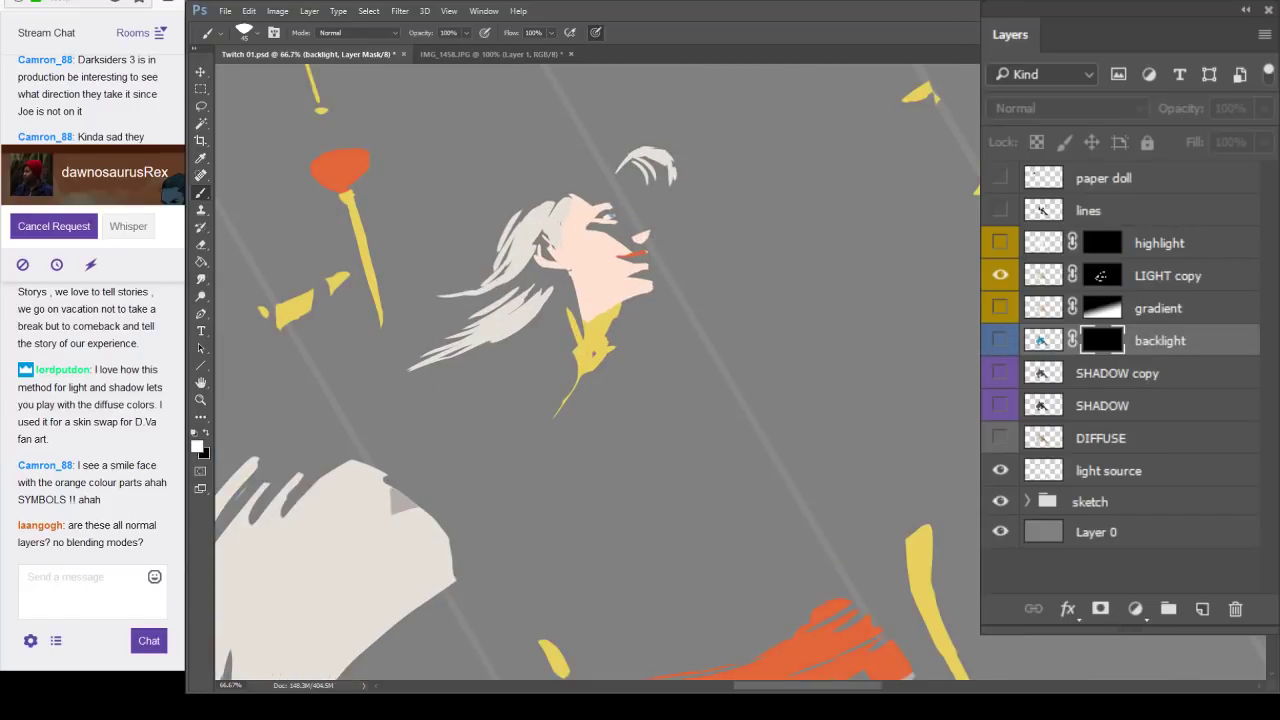
click(1000, 340)
click(1000, 373)
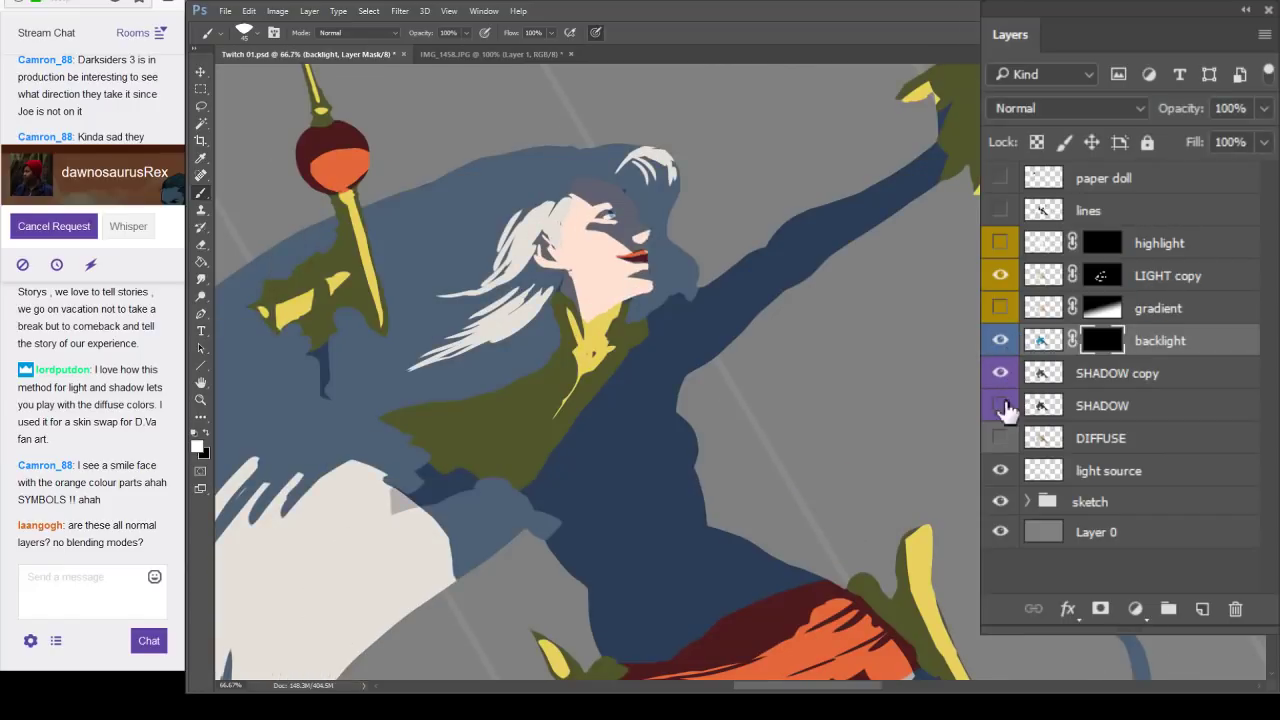
click(1000, 405)
click(1000, 210)
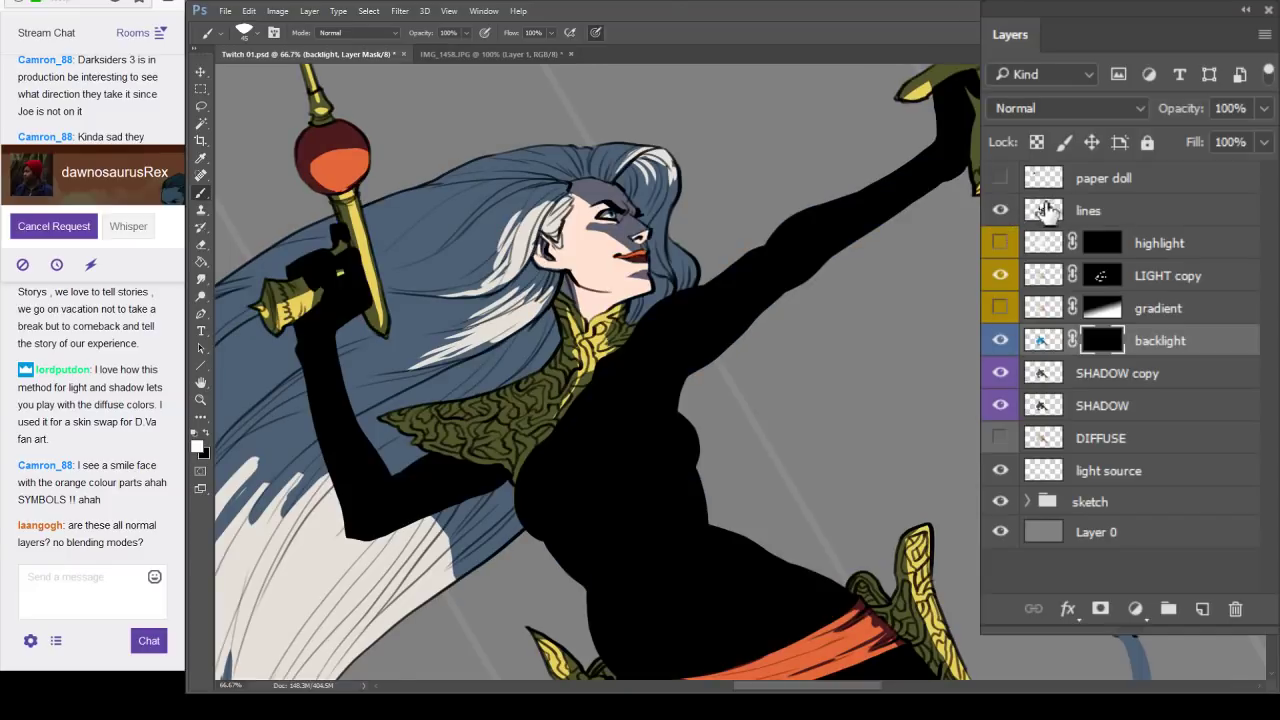
click(1005, 308)
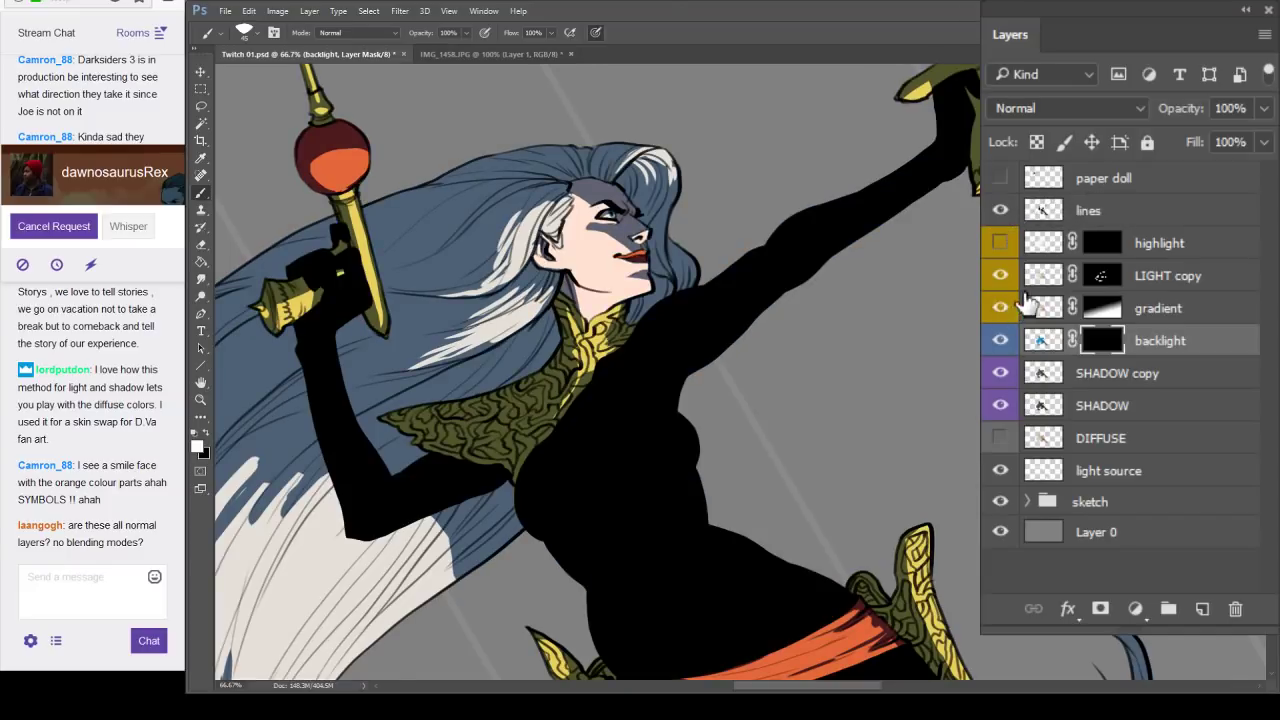
click(1000, 243)
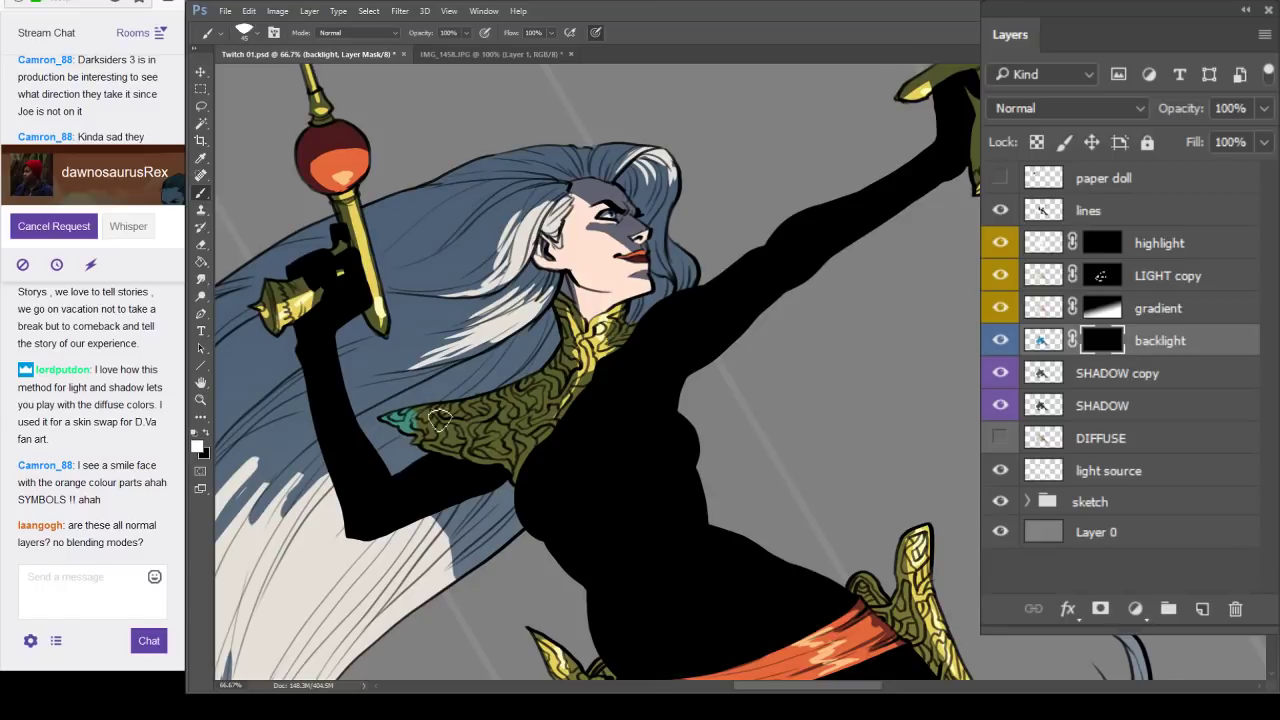
Select the gold collar, hip scabbards, sword hilts and blades together with the Magic Wand.
alt+click(627, 406)
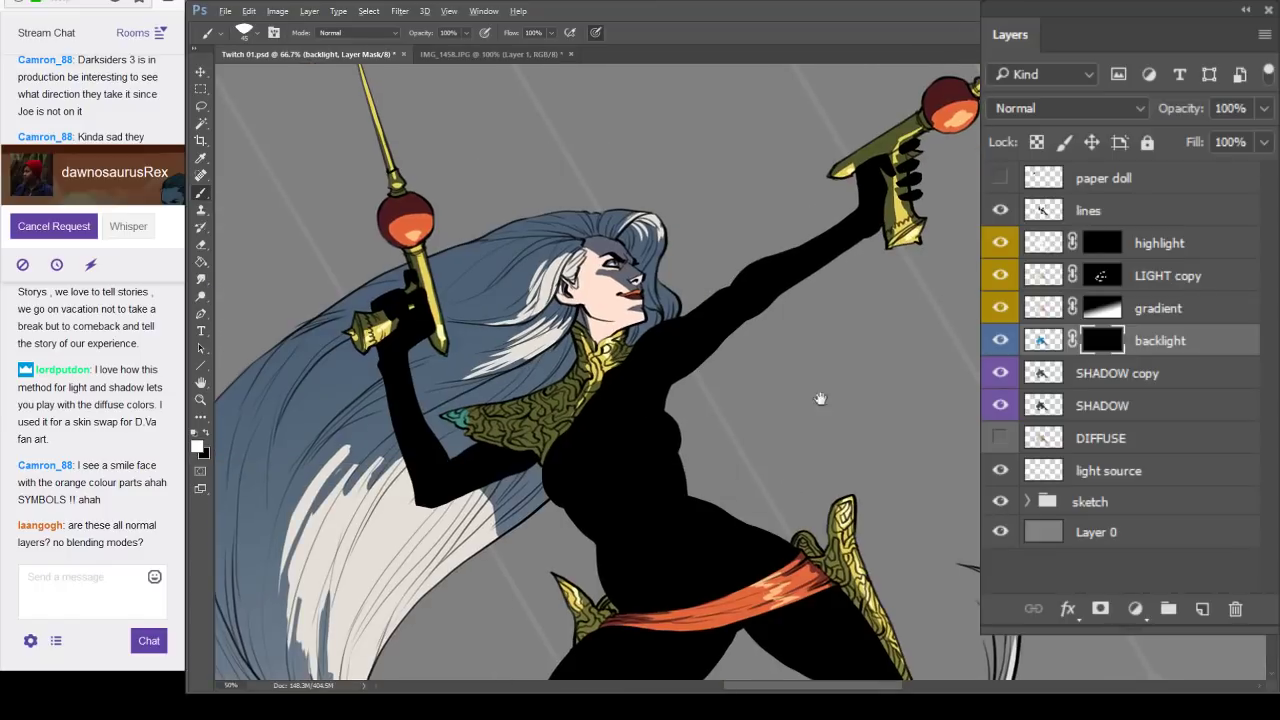
alt+click(822, 397)
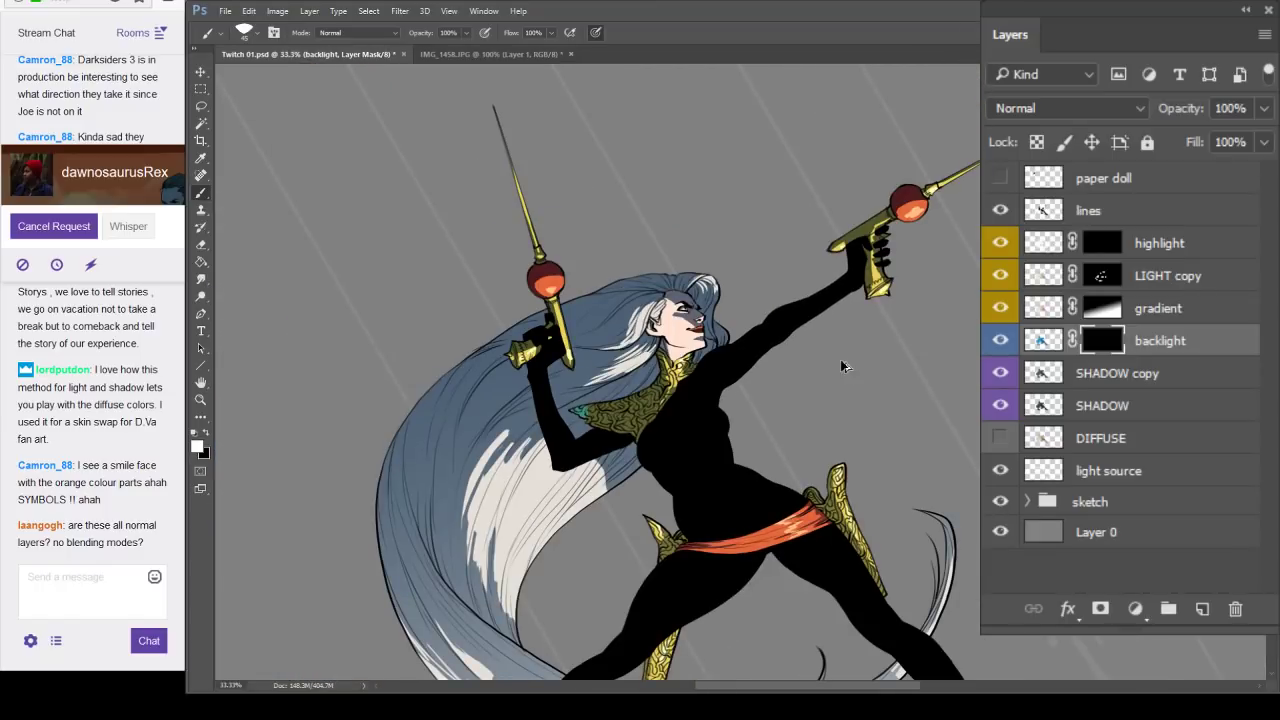
drag(982, 550, 909, 417)
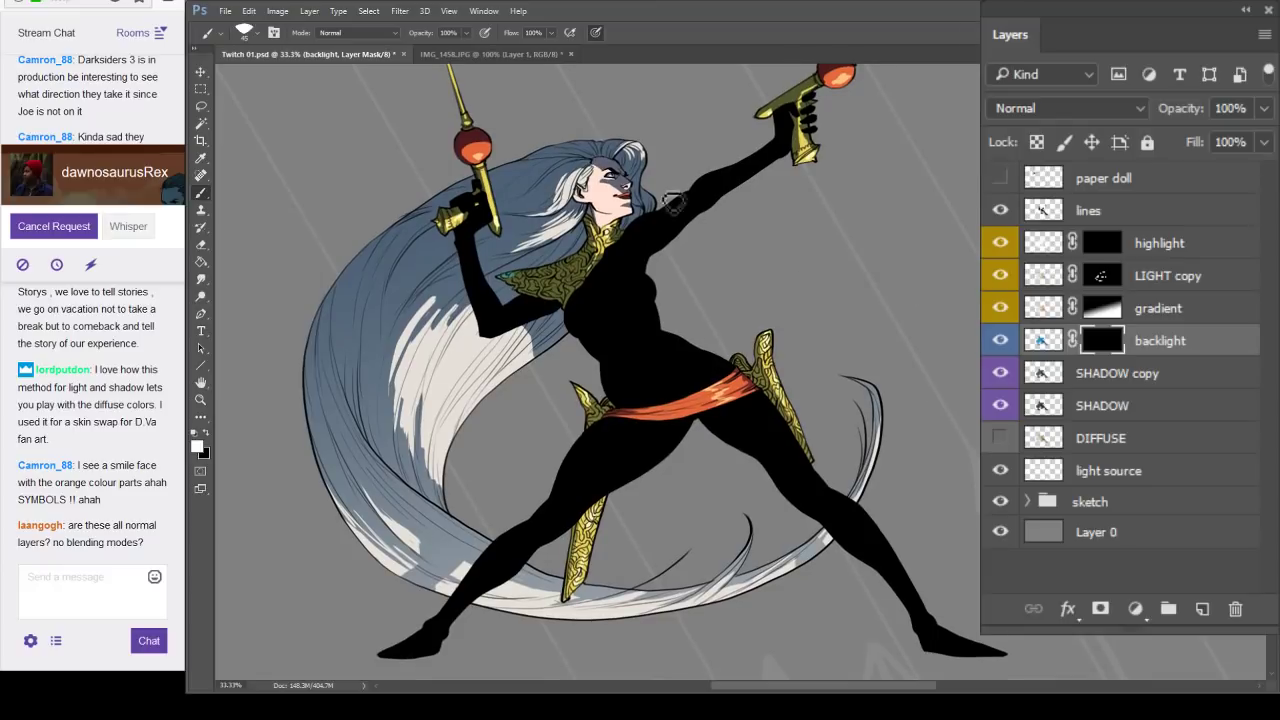
click(202, 124)
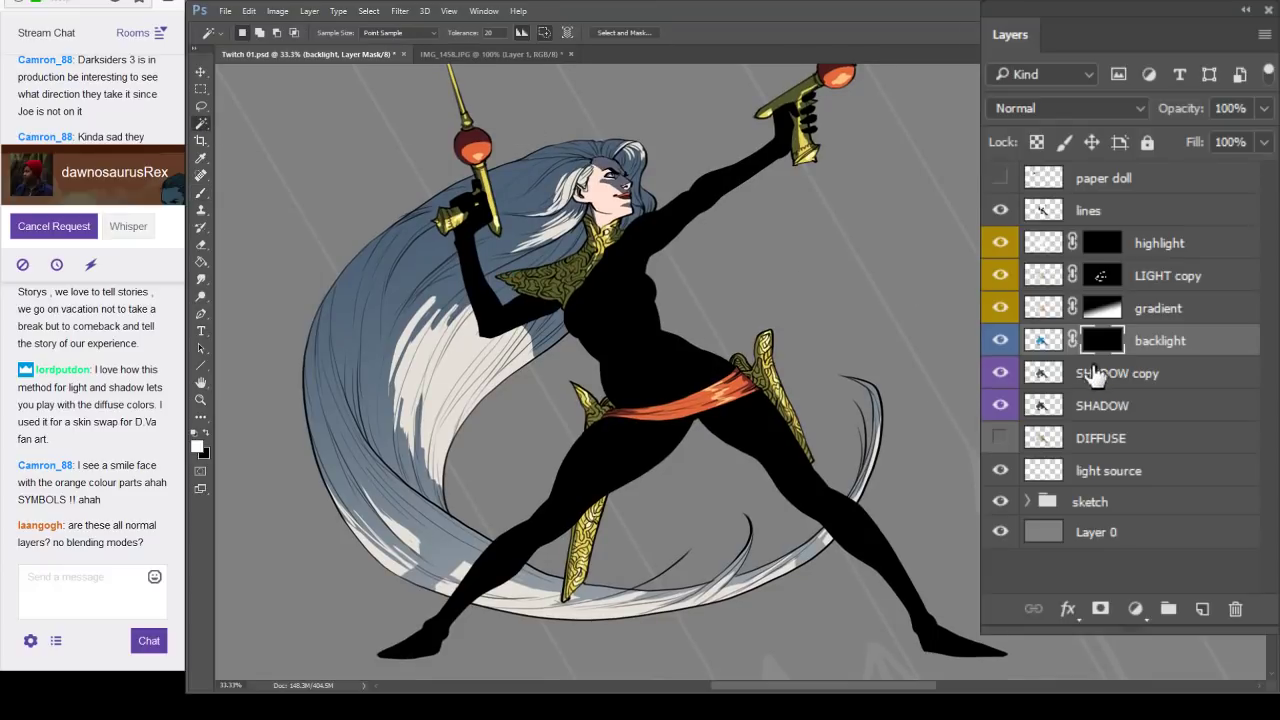
key(shift)
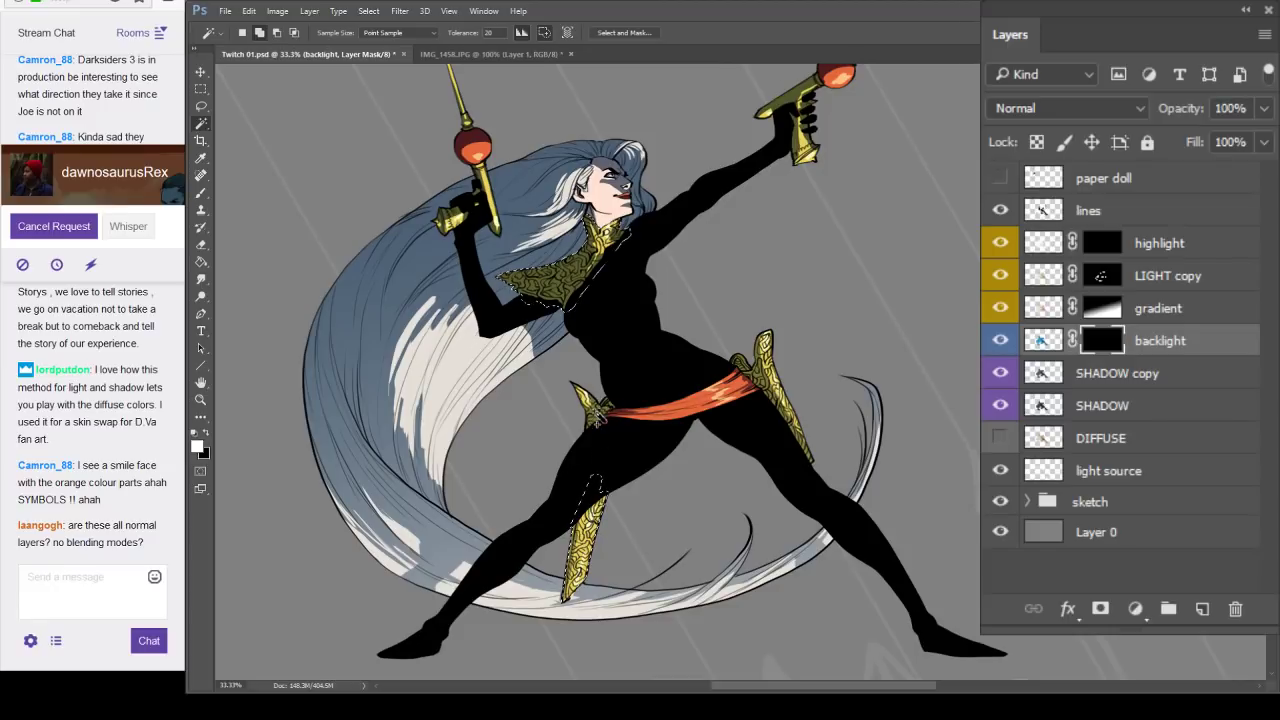
click(592, 405)
click(776, 372)
scroll(814, 147, up, 3)
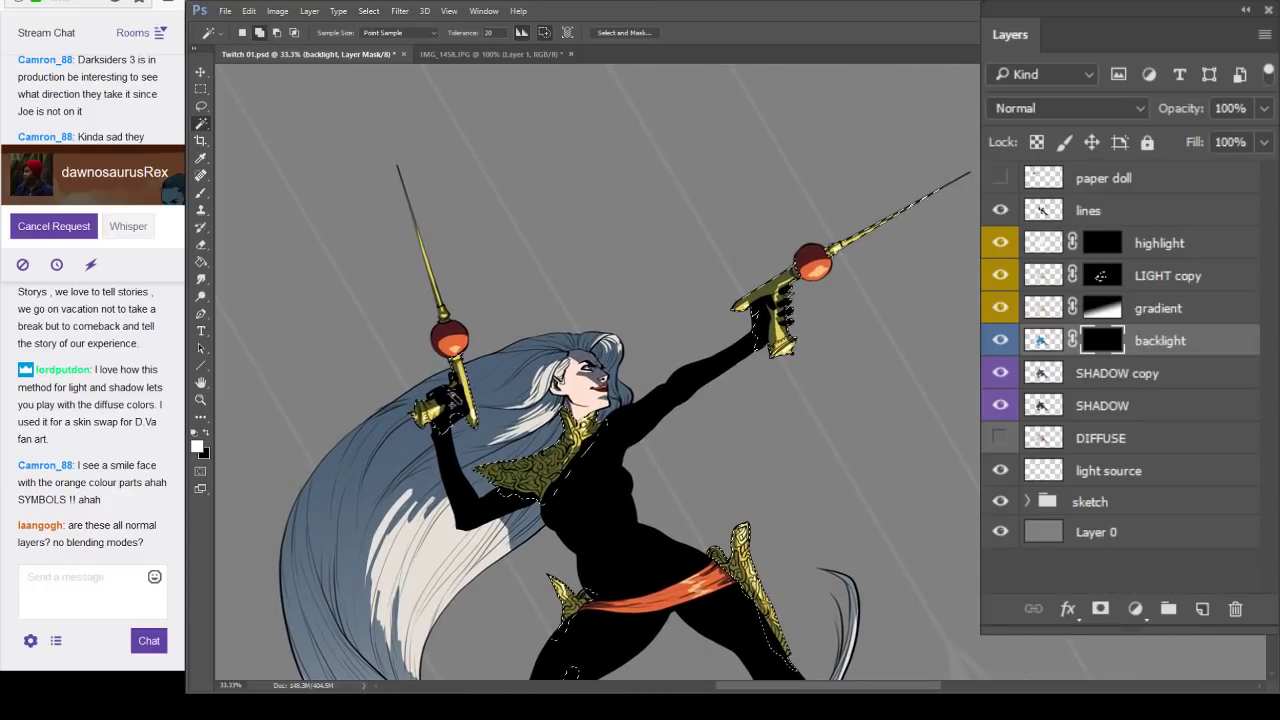
click(427, 272)
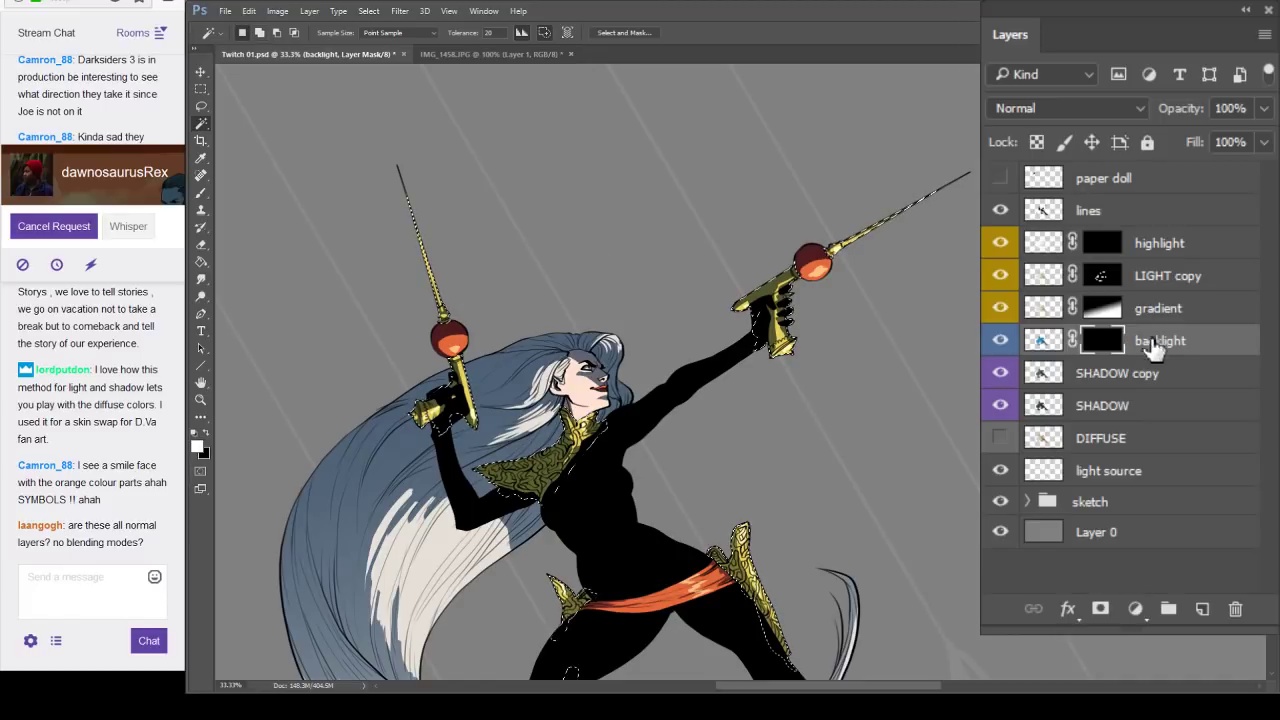
Paint white on the backlight mask along the upper edge of the gold collar, using a larger brush.
key(b)
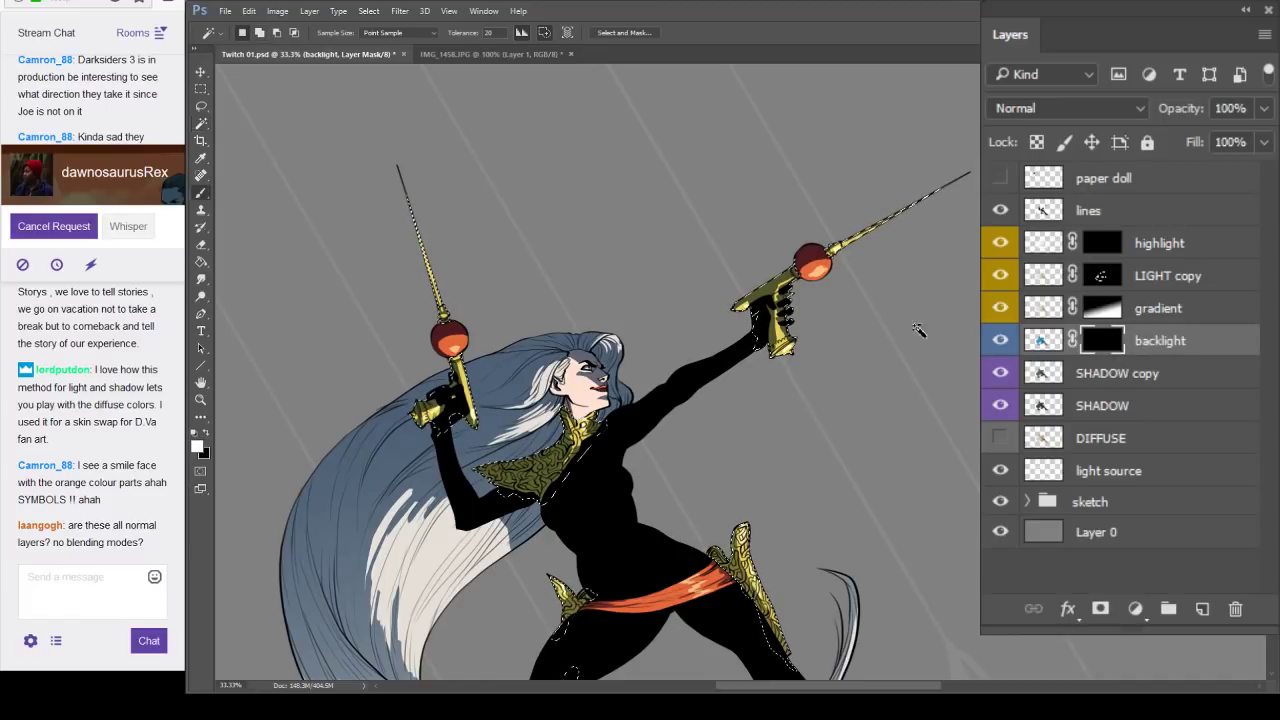
click(482, 469)
scroll(657, 510, up, 1)
drag(660, 514, 834, 406)
scroll(820, 382, up, 1)
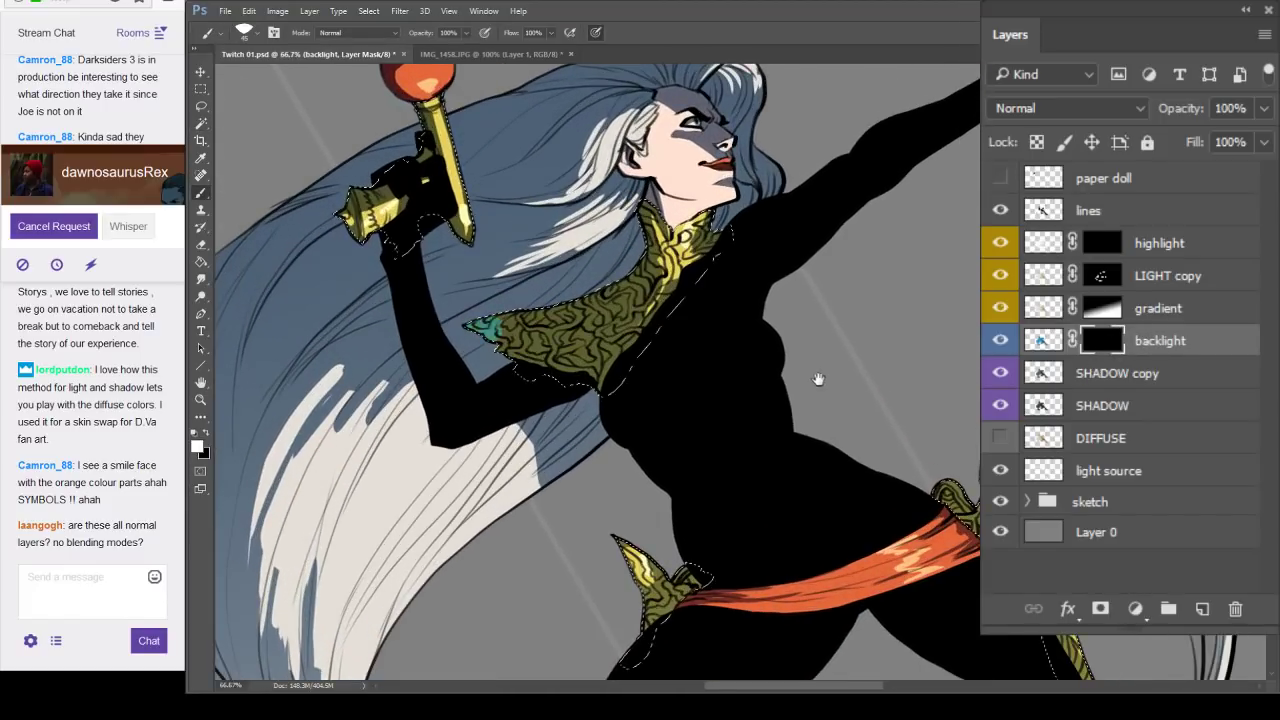
key(ctrl+z)
key(bracketright)
key(bracketright)
key(bracketright)
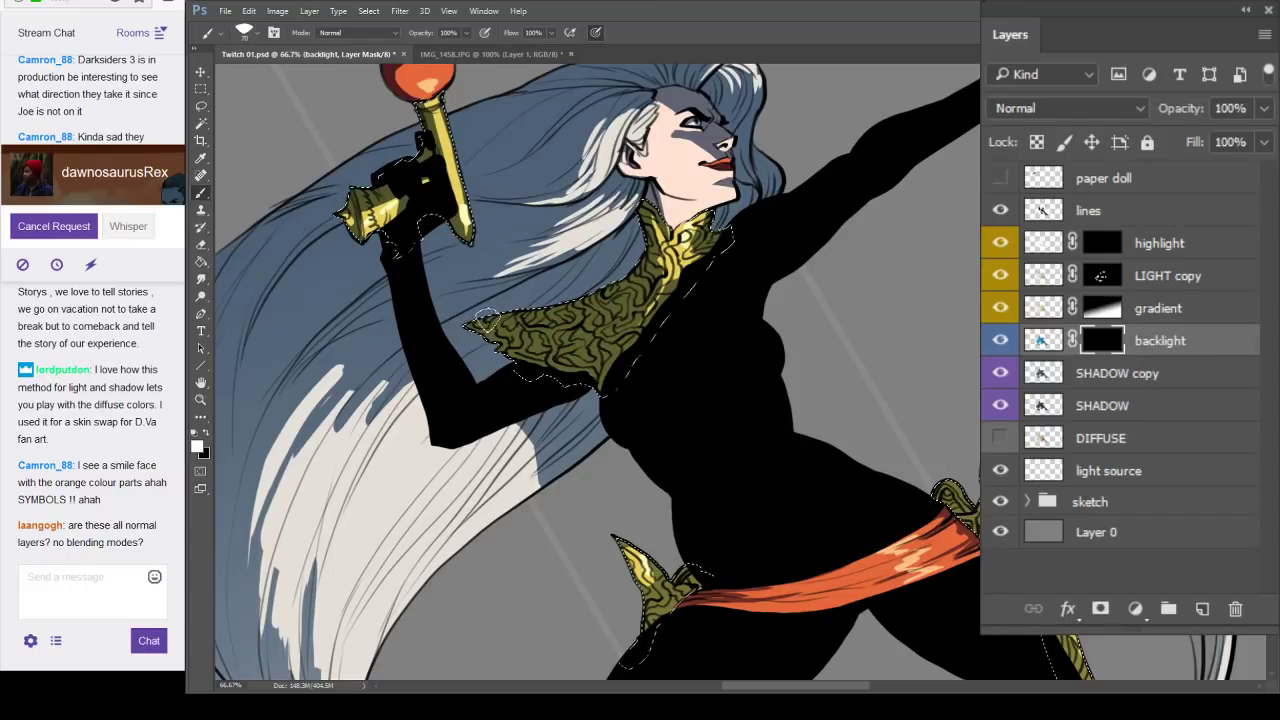
drag(493, 317, 616, 285)
Reduce the brush size and add backlight up the collar's neck edge and on its lower chest edge.
key(bracketleft)
key(bracketleft)
key(bracketleft)
key(bracketleft)
key(bracketleft)
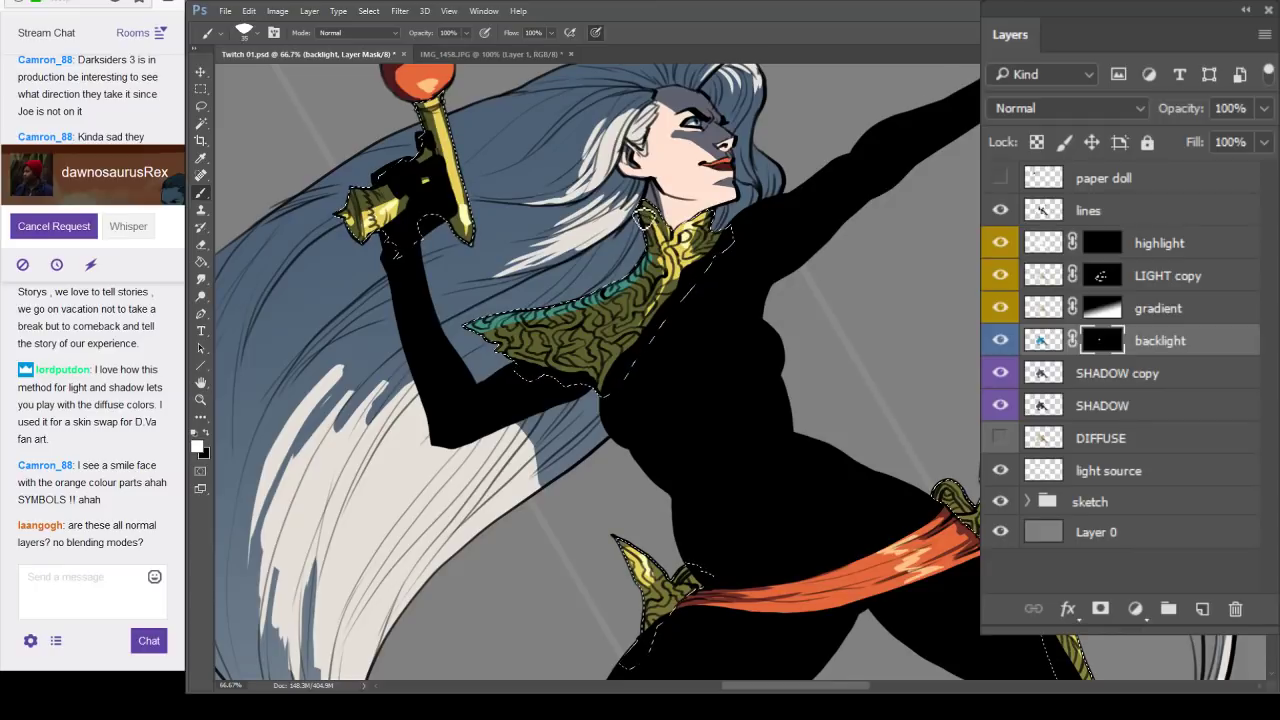
mouse_move(660, 300)
mouse_down()
mouse_move(617, 302)
mouse_move(649, 347)
mouse_move(667, 334)
mouse_move(634, 372)
mouse_up()
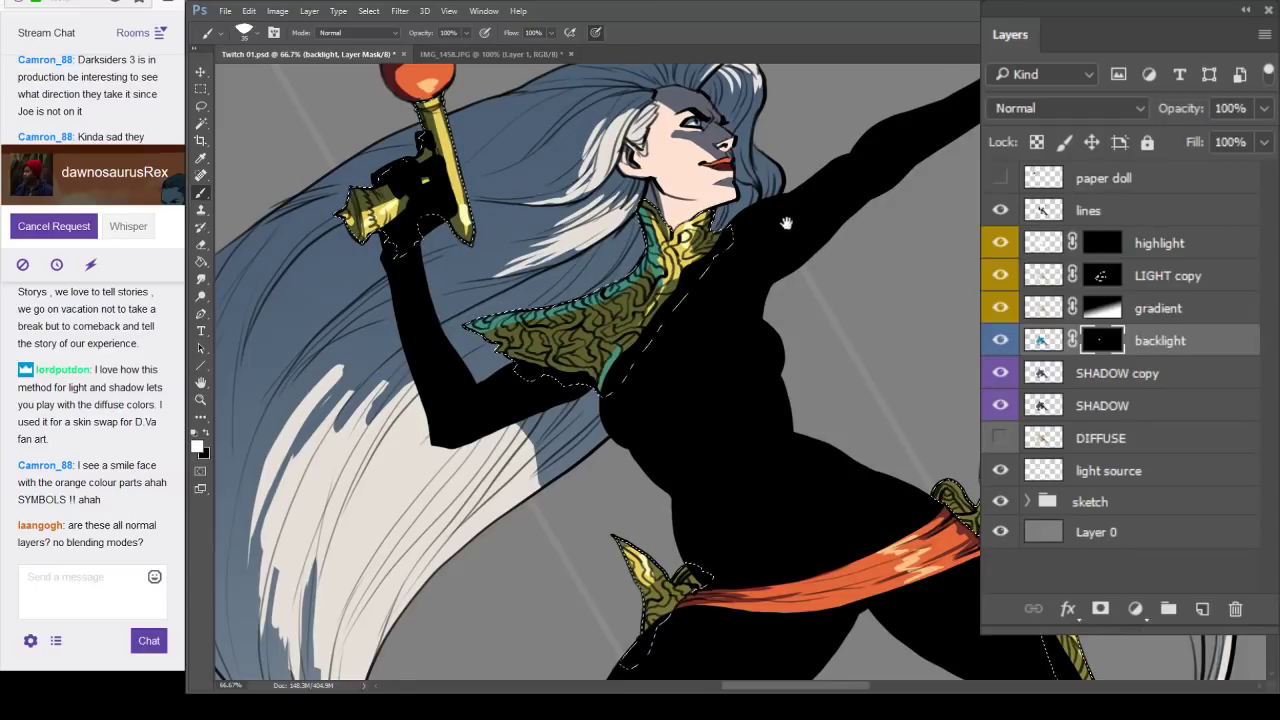
Paint backlight along the upper edges of the gold hilts and guards of both swords.
drag(786, 223, 861, 402)
drag(438, 375, 432, 396)
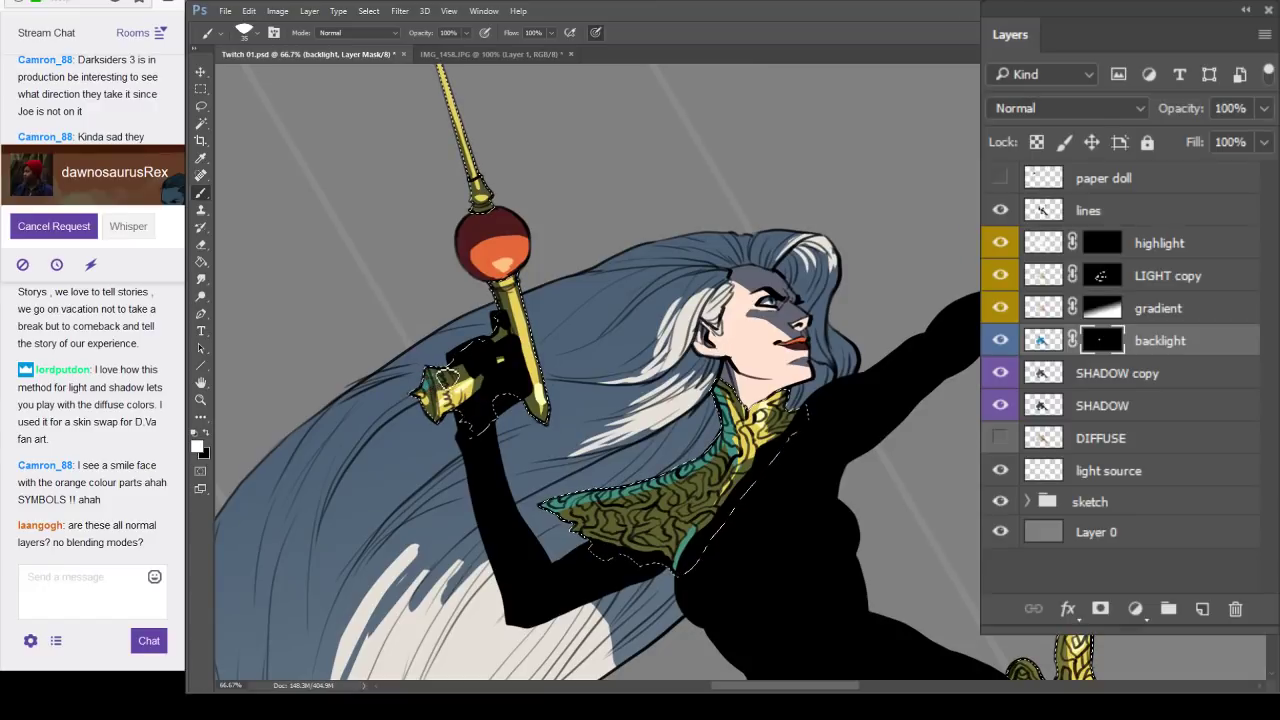
drag(505, 325, 533, 553)
mouse_move(754, 409)
mouse_down()
mouse_move(600, 414)
mouse_move(373, 346)
mouse_up()
drag(705, 356, 826, 272)
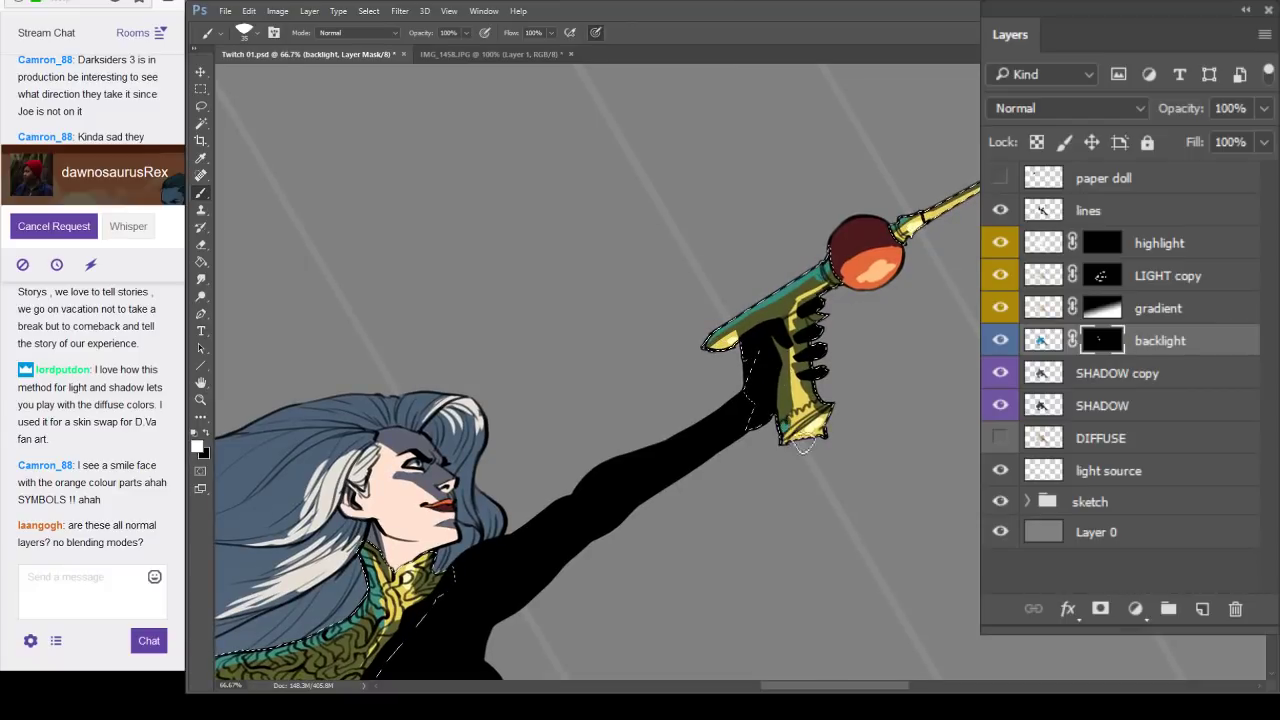
Paint thin backlight edges on the gold scabbards at both hips and behind the thigh.
drag(803, 560, 946, 249)
drag(650, 570, 704, 288)
mouse_move(612, 284)
mouse_down()
mouse_move(600, 292)
mouse_move(625, 296)
mouse_move(605, 305)
mouse_up()
drag(612, 443, 637, 294)
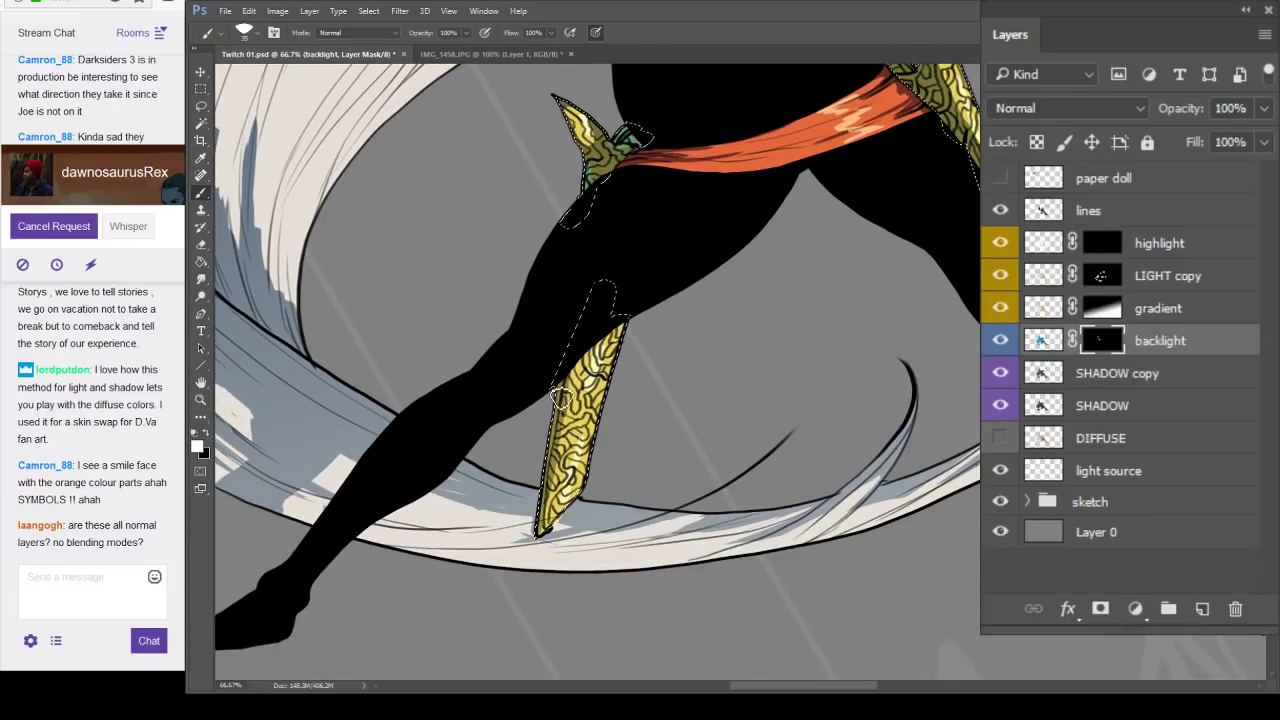
mouse_move(556, 395)
mouse_down()
mouse_move(540, 525)
mouse_move(310, 615)
mouse_move(290, 650)
mouse_up()
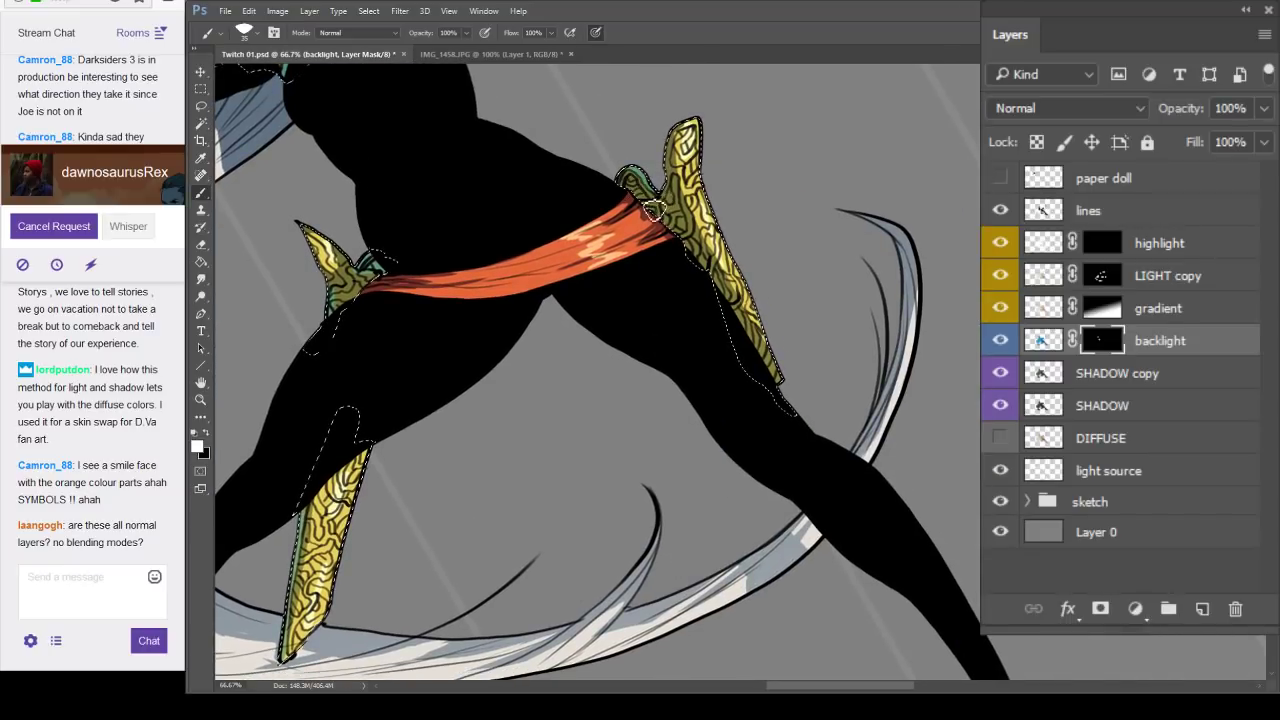
drag(646, 204, 669, 199)
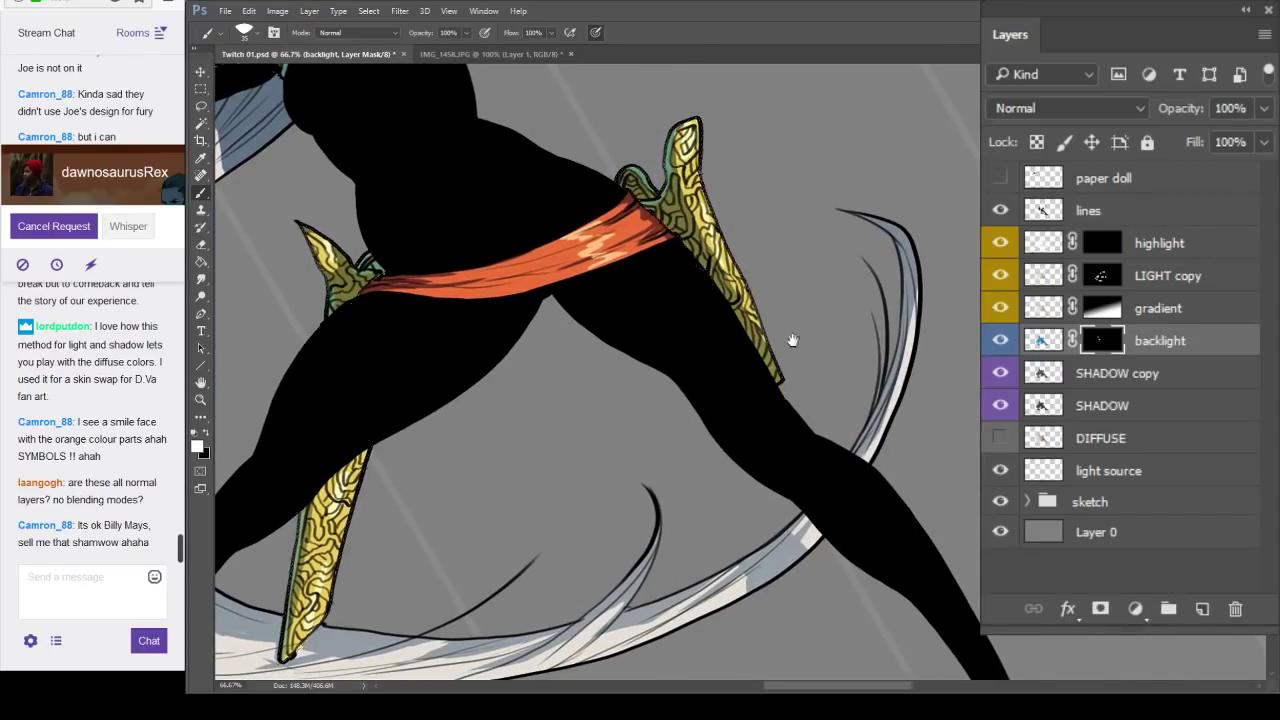
Clear the selection of the gold pieces and target the backlight layer's mask for painting.
drag(791, 340, 869, 257)
alt+click(865, 263)
alt+click(865, 262)
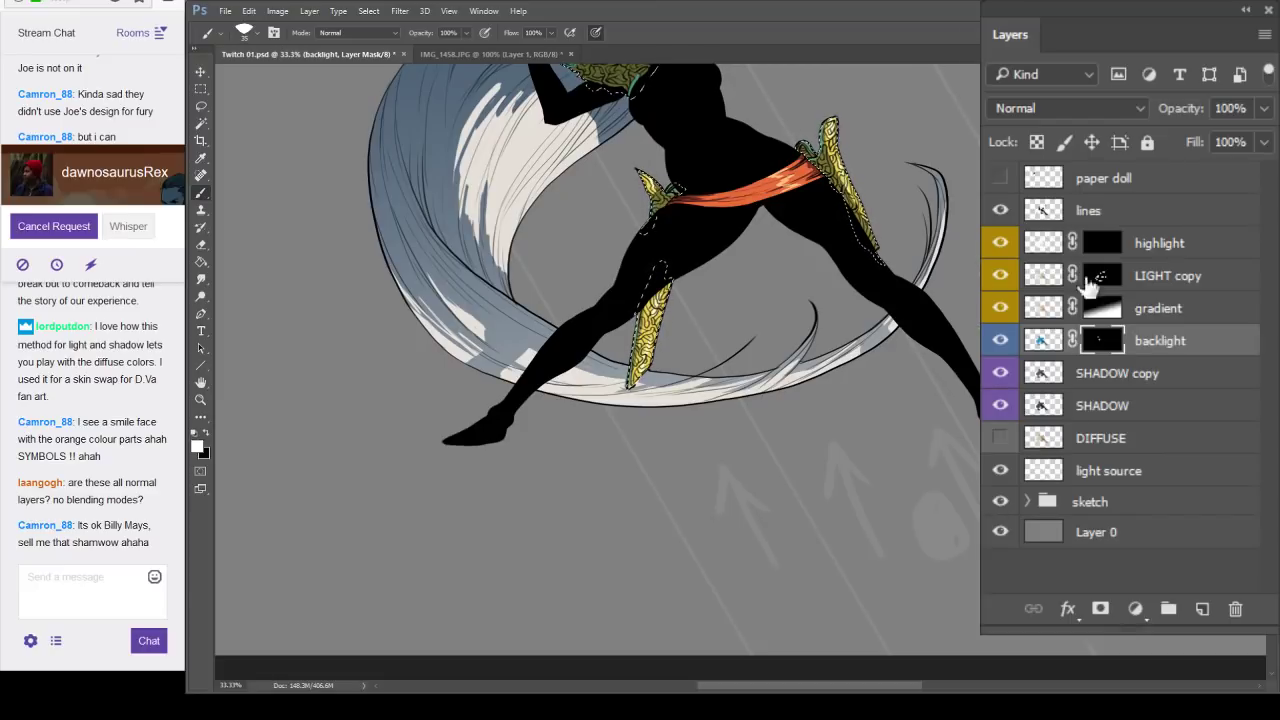
click(1043, 340)
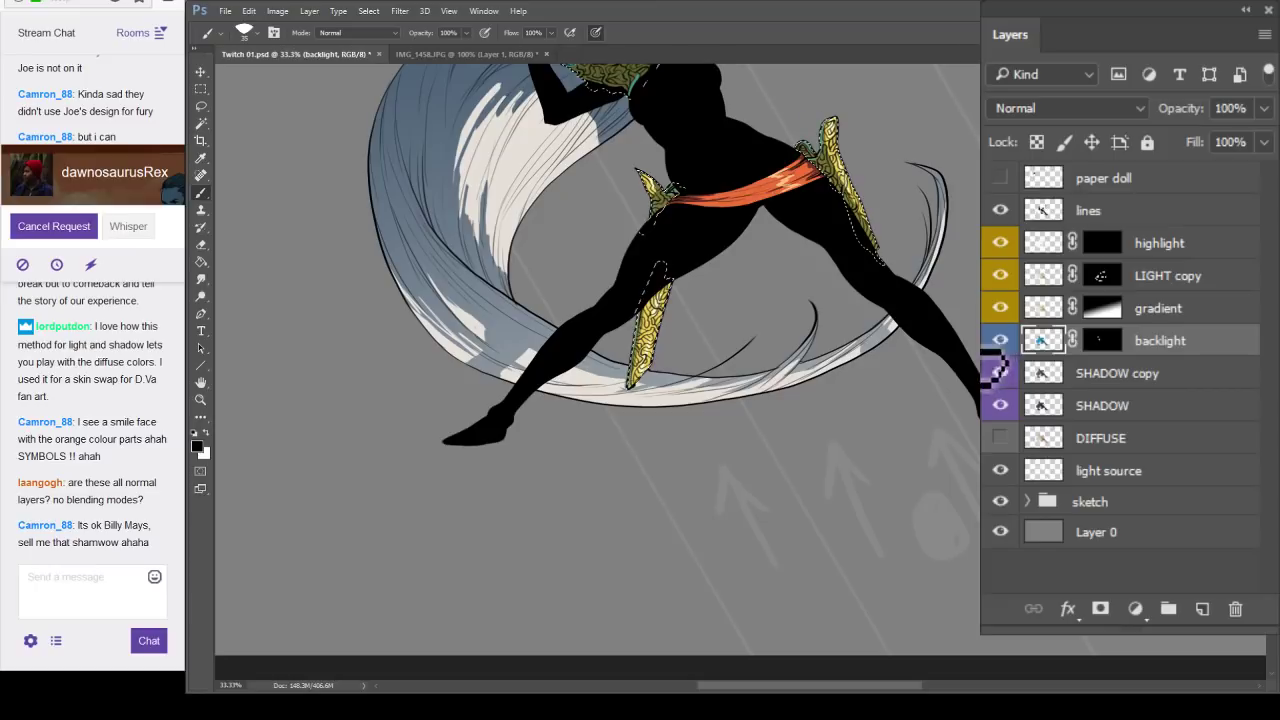
click(1107, 343)
drag(906, 288, 926, 372)
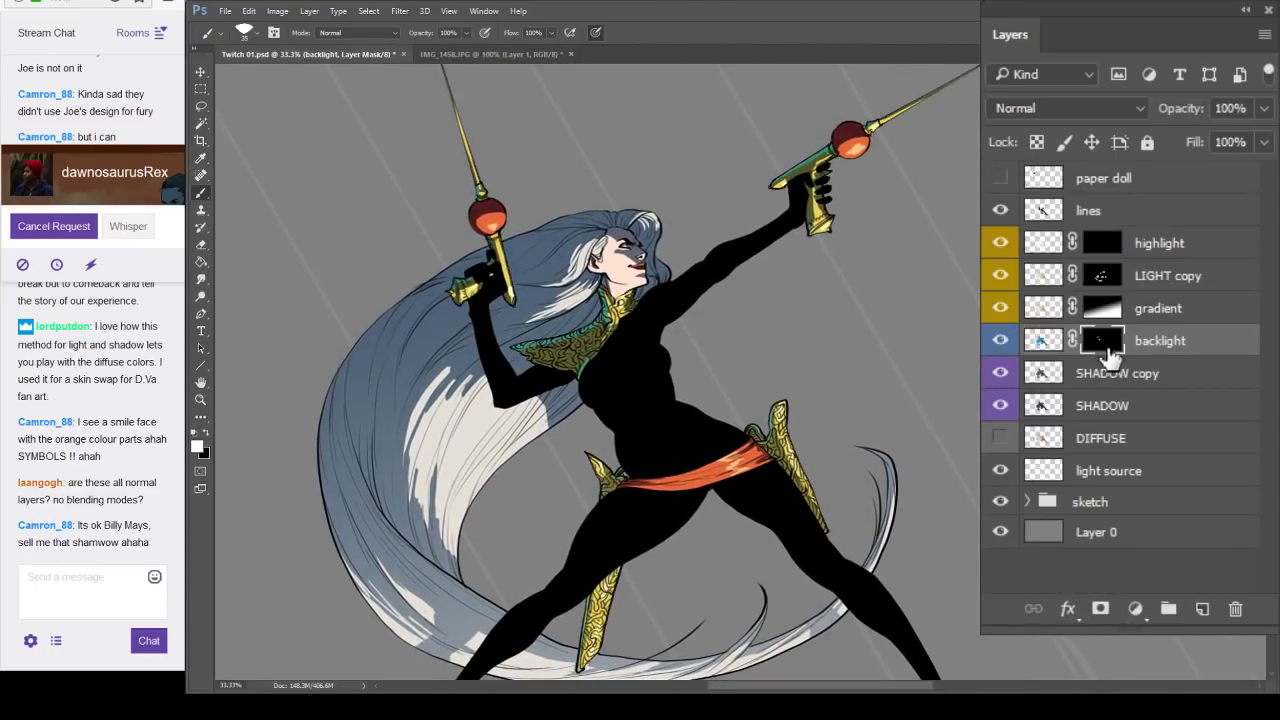
Paint blue backlight on the mask along the hair's top edge, from the crown to behind the raised sword hand.
ctrl+click(648, 239)
drag(653, 240, 795, 257)
ctrl+click(720, 306)
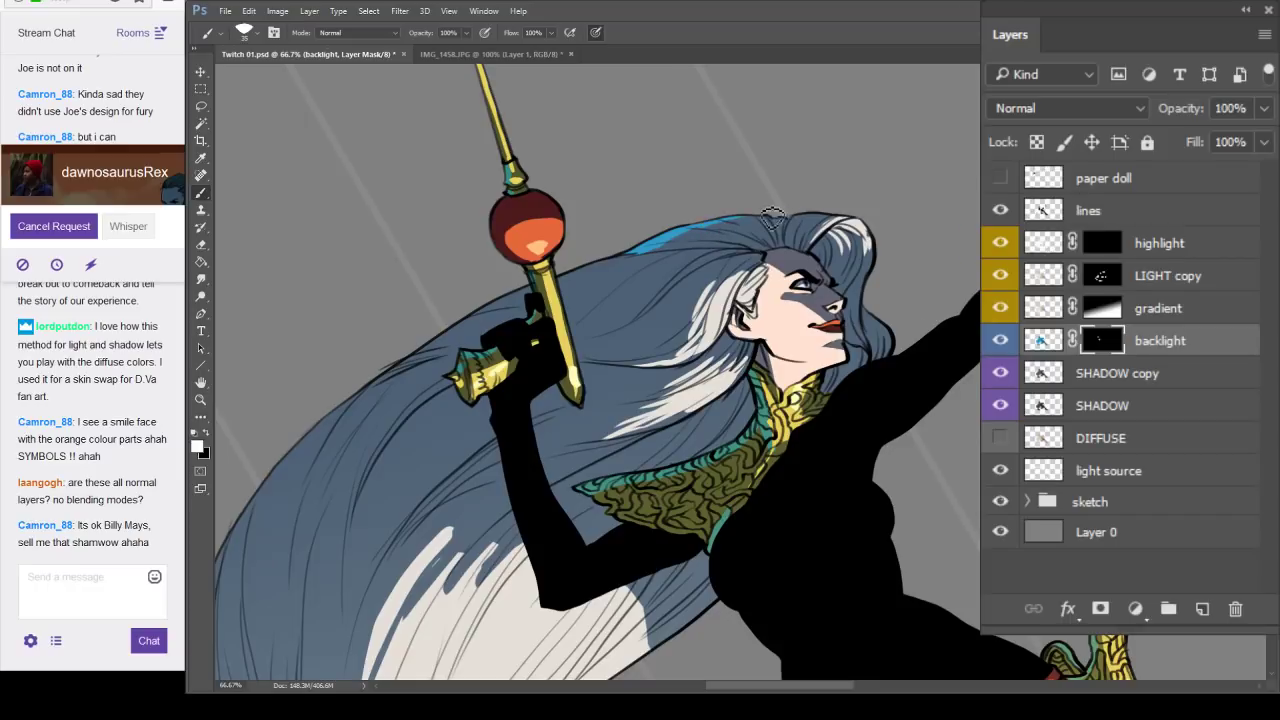
drag(713, 403, 842, 212)
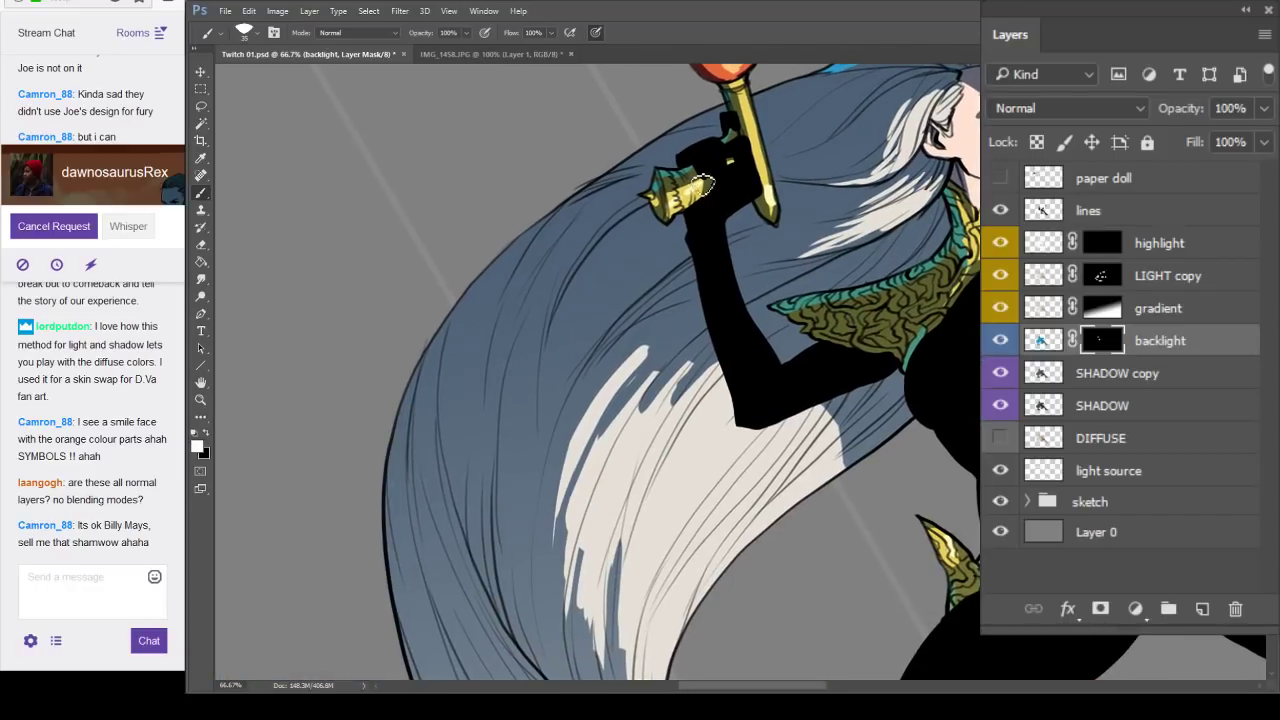
alt+click(718, 218)
alt+click(720, 220)
drag(970, 240, 804, 303)
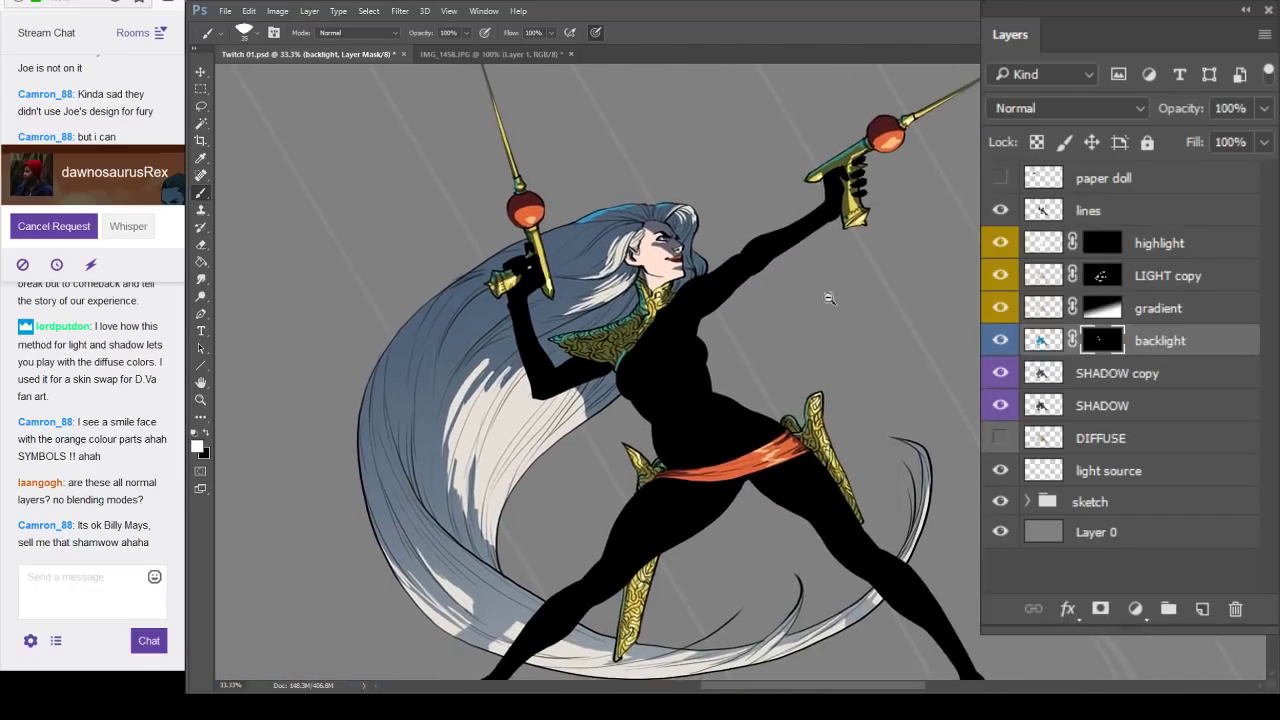
scroll(828, 298, down, 1)
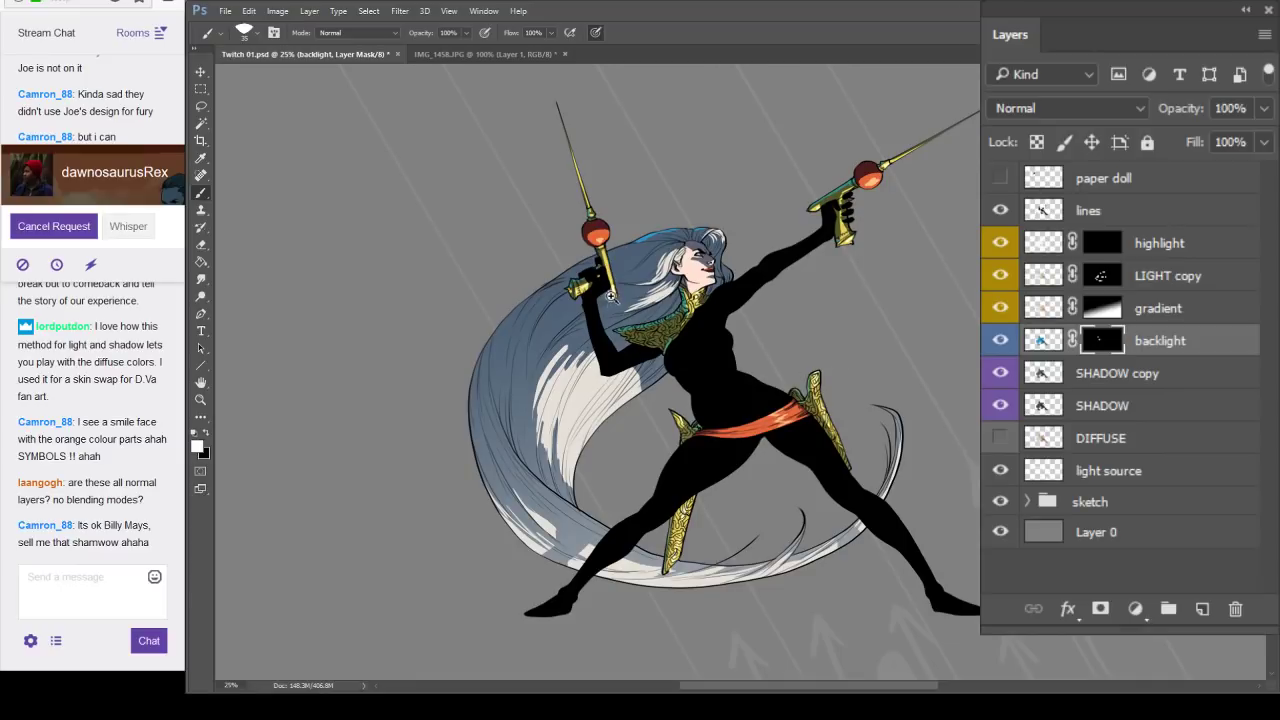
scroll(610, 296, up, 3)
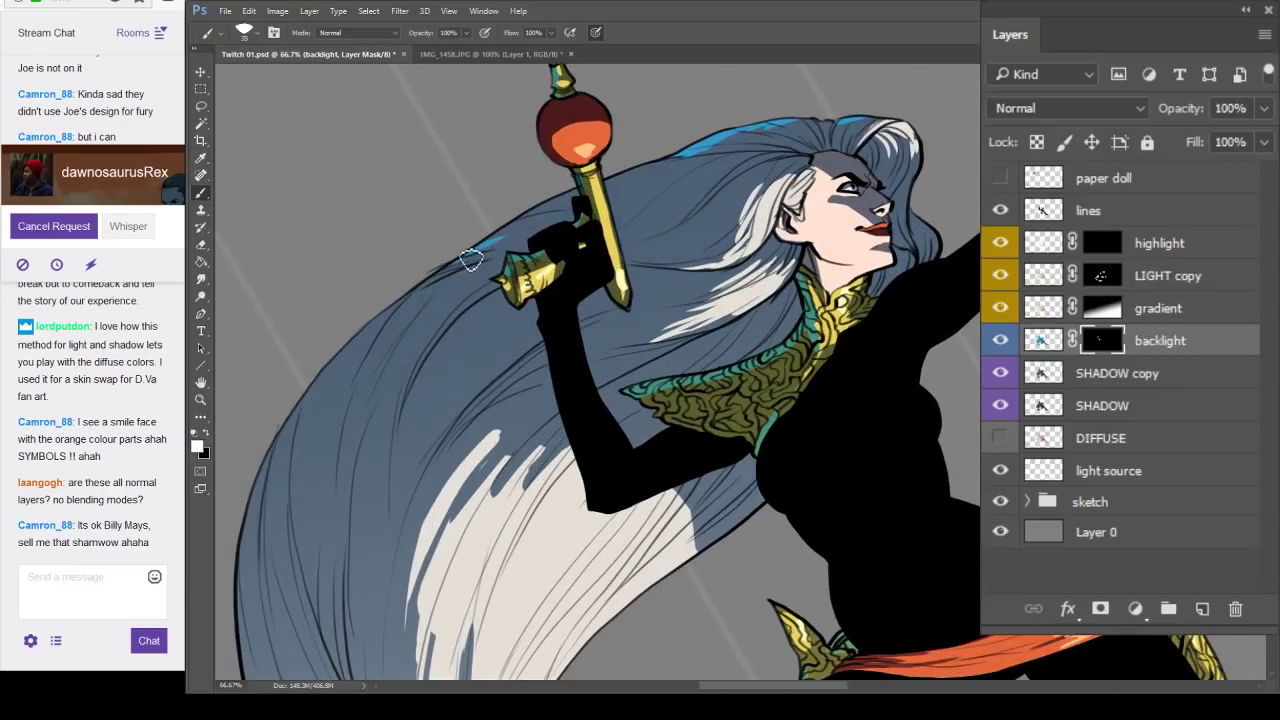
drag(471, 259, 508, 228)
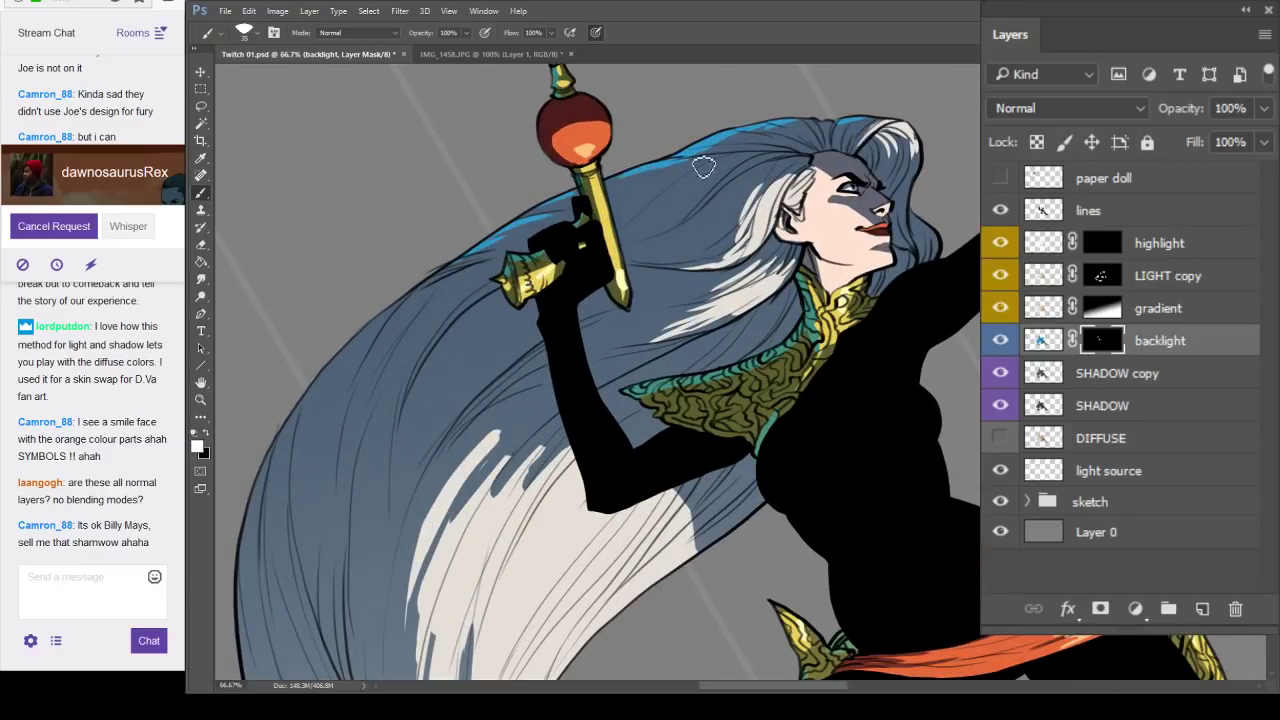
Paint tapered backlight strands where the hair curves down behind the raised sword hand.
drag(685, 345, 802, 178)
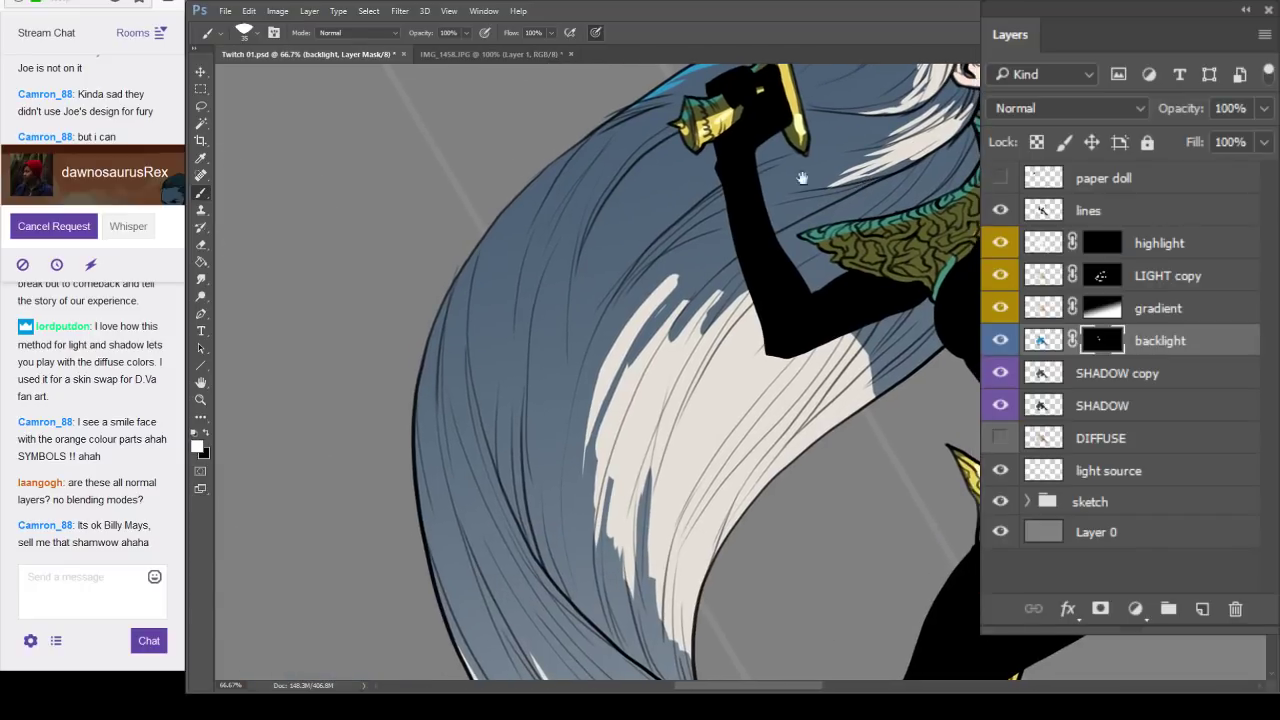
drag(495, 268, 589, 143)
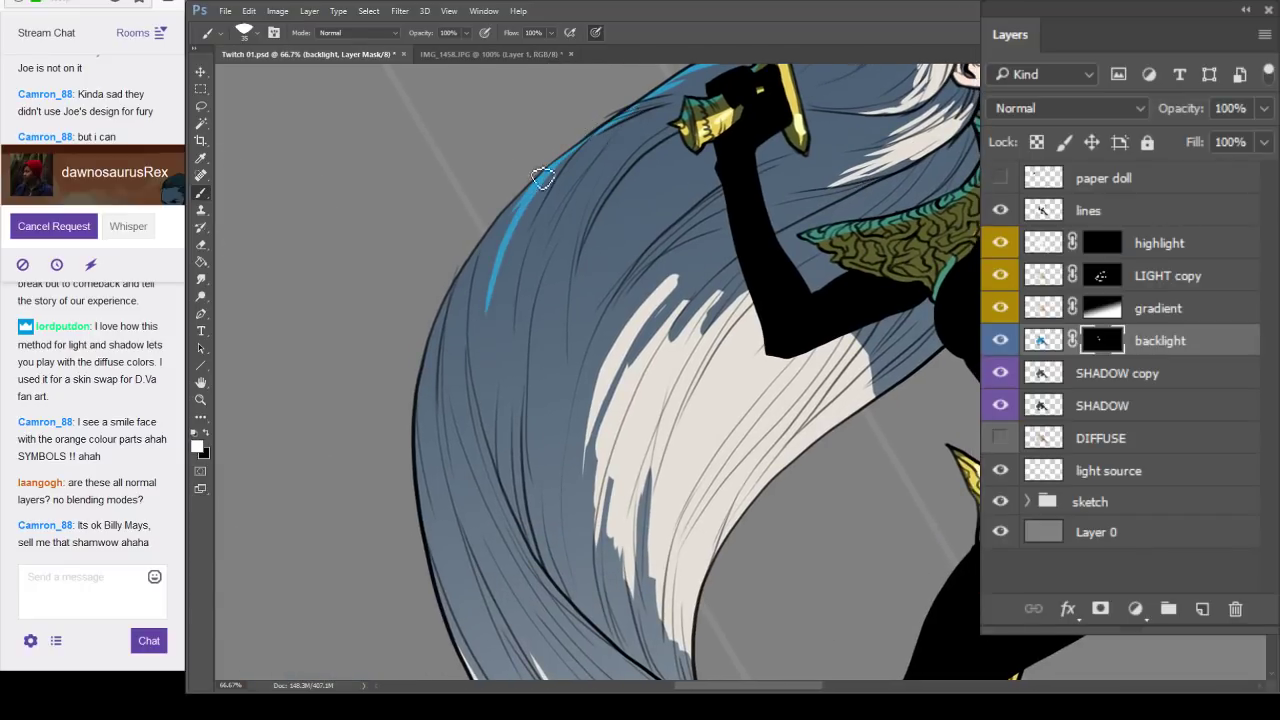
drag(541, 180, 485, 310)
drag(510, 208, 480, 303)
mouse_move(520, 200)
mouse_down()
mouse_move(476, 295)
mouse_move(477, 391)
mouse_up()
drag(509, 232, 490, 382)
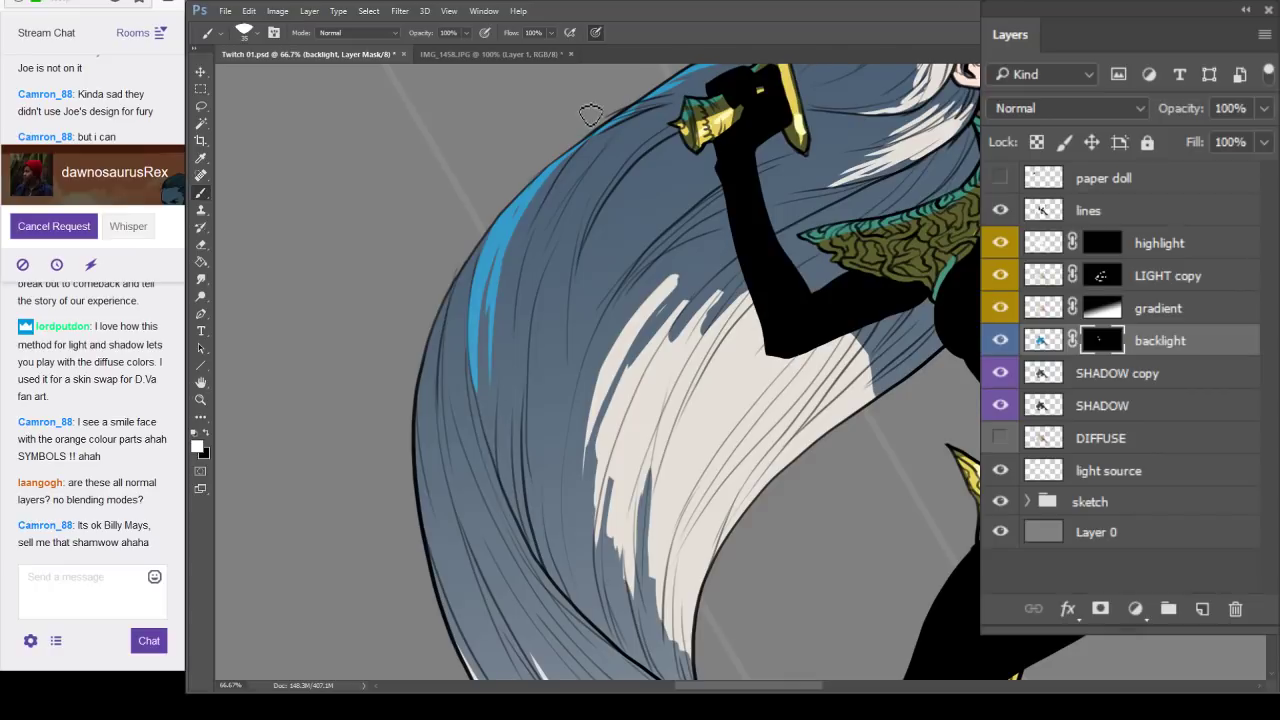
Paint tapered blue backlight strands down the outer curve of the hair, below the raised sword hand.
drag(536, 188, 507, 285)
drag(653, 111, 550, 217)
drag(561, 407, 475, 325)
mouse_move(425, 132)
mouse_down()
mouse_move(346, 300)
mouse_move(361, 340)
mouse_up()
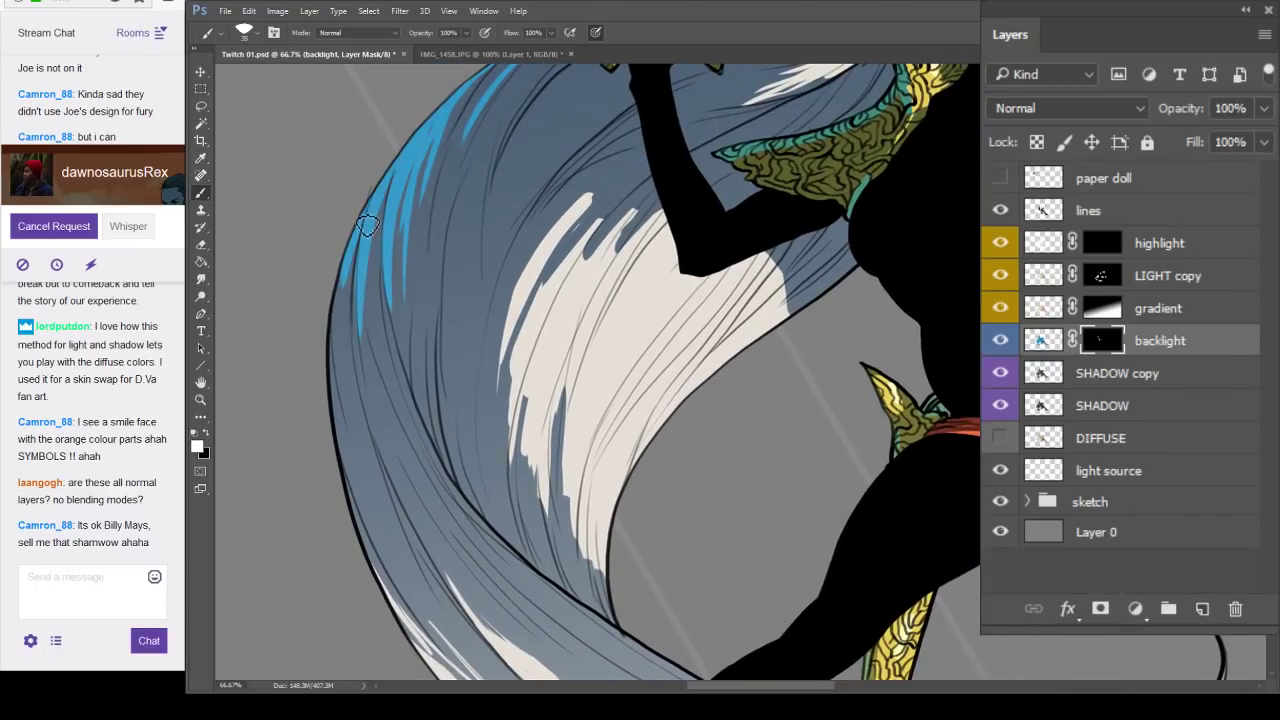
drag(368, 226, 332, 404)
mouse_move(337, 335)
mouse_down()
mouse_move(344, 381)
mouse_move(470, 666)
mouse_move(354, 274)
mouse_up()
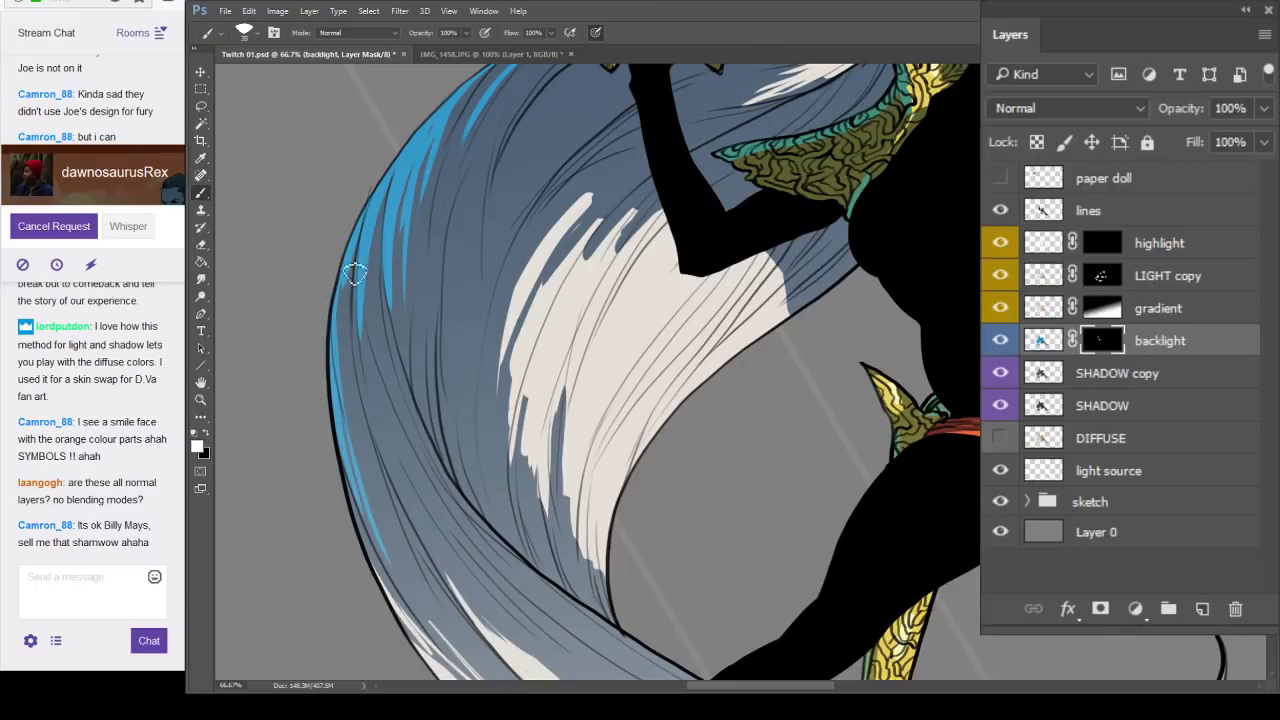
Paint thin backlight along the inner edge of the hair's lower sweep, from its curling tip to behind the thigh scabbard.
mouse_move(474, 529)
mouse_down()
mouse_move(844, 394)
mouse_move(625, 428)
mouse_move(583, 160)
mouse_move(893, 215)
mouse_move(780, 348)
mouse_move(695, 388)
mouse_move(934, 180)
mouse_move(938, 158)
mouse_move(912, 328)
mouse_up()
mouse_move(816, 470)
mouse_down()
mouse_move(924, 306)
mouse_move(742, 402)
mouse_up()
drag(932, 306, 860, 353)
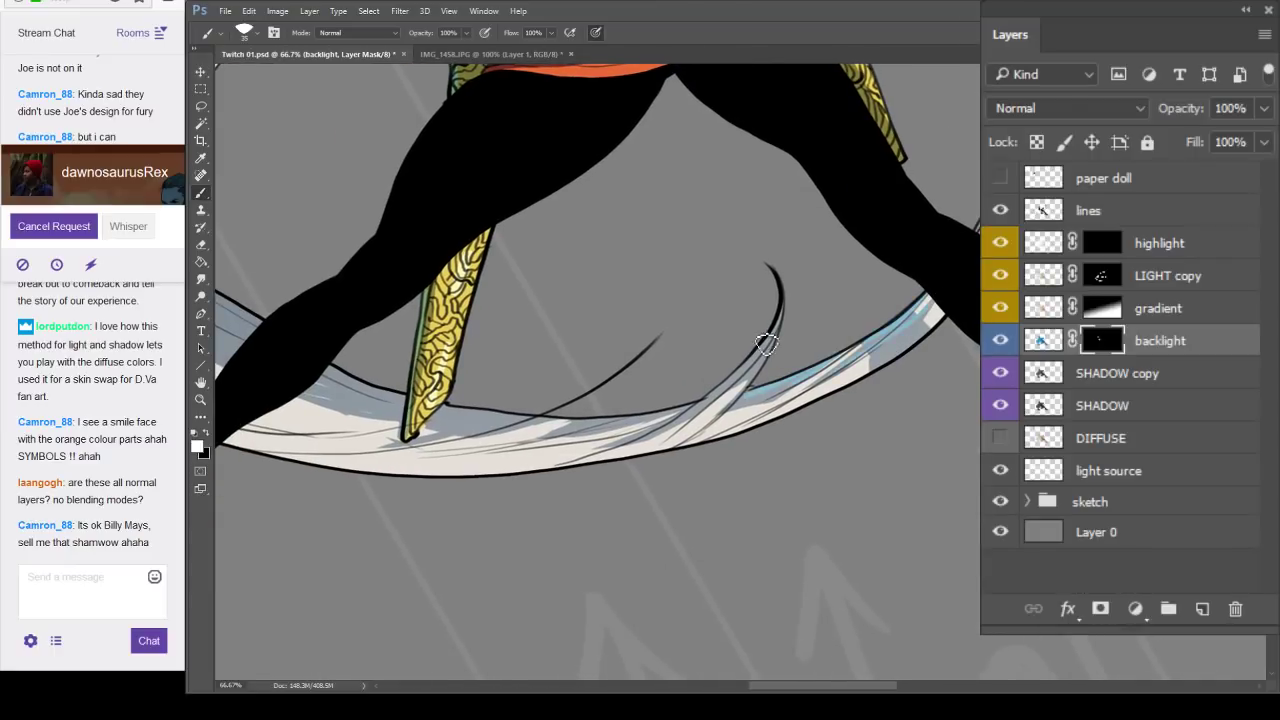
drag(768, 345, 682, 417)
mouse_move(567, 461)
mouse_down()
mouse_move(755, 467)
mouse_move(831, 454)
mouse_up()
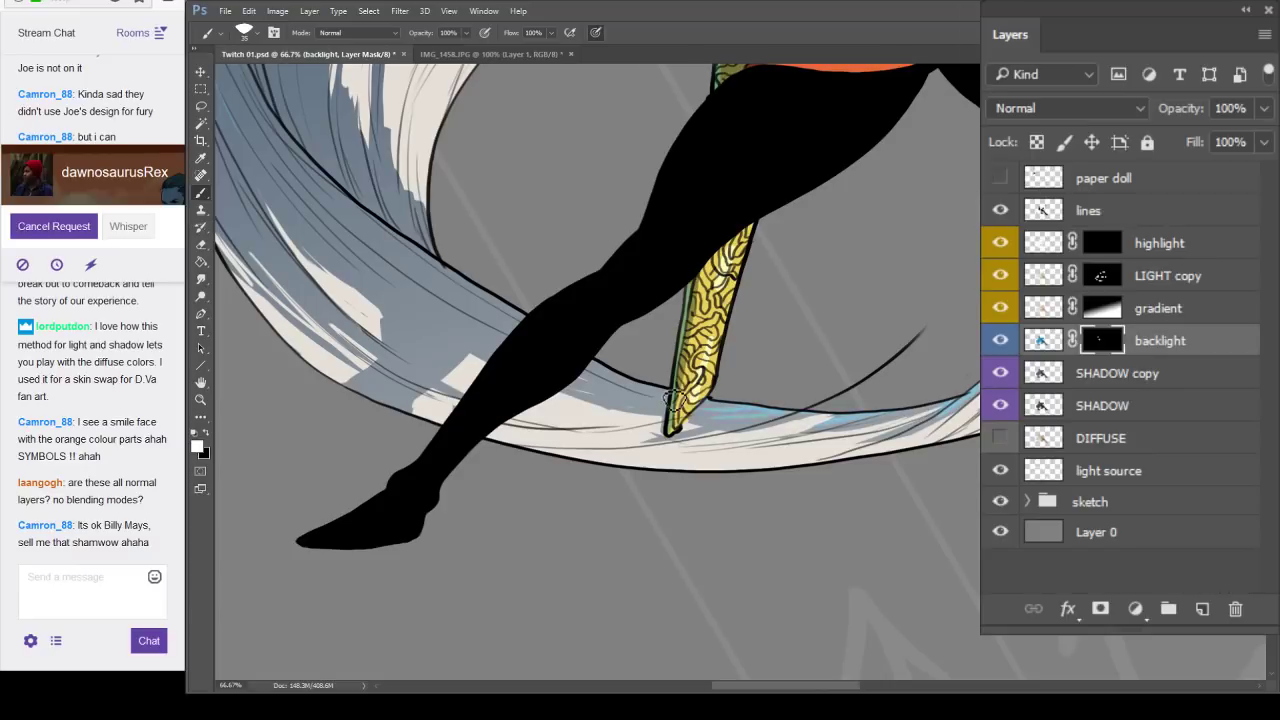
drag(674, 400, 636, 385)
Check the painted backlight on the hair, swords and gold pieces, and save the document.
mouse_move(770, 297)
mouse_down()
mouse_move(797, 329)
mouse_move(1050, 243)
mouse_up()
mouse_move(868, 346)
mouse_down()
mouse_move(920, 297)
mouse_move(904, 344)
mouse_up()
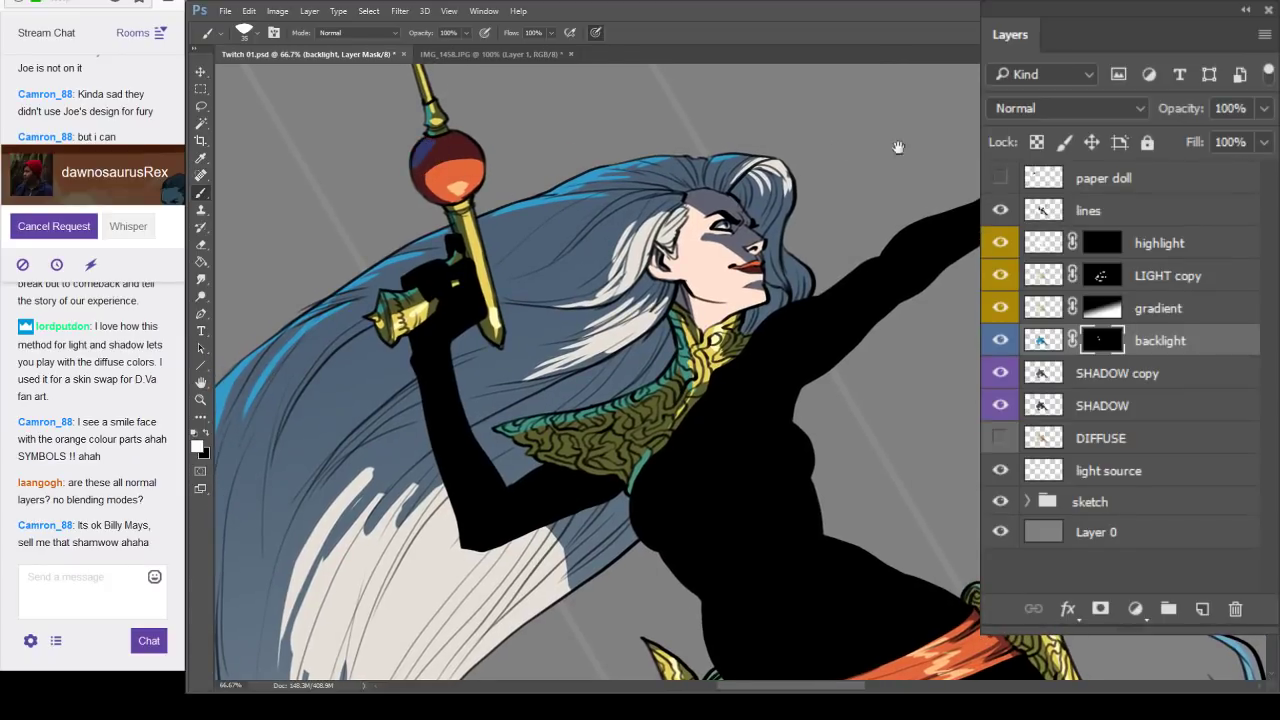
drag(899, 147, 625, 370)
drag(774, 387, 774, 410)
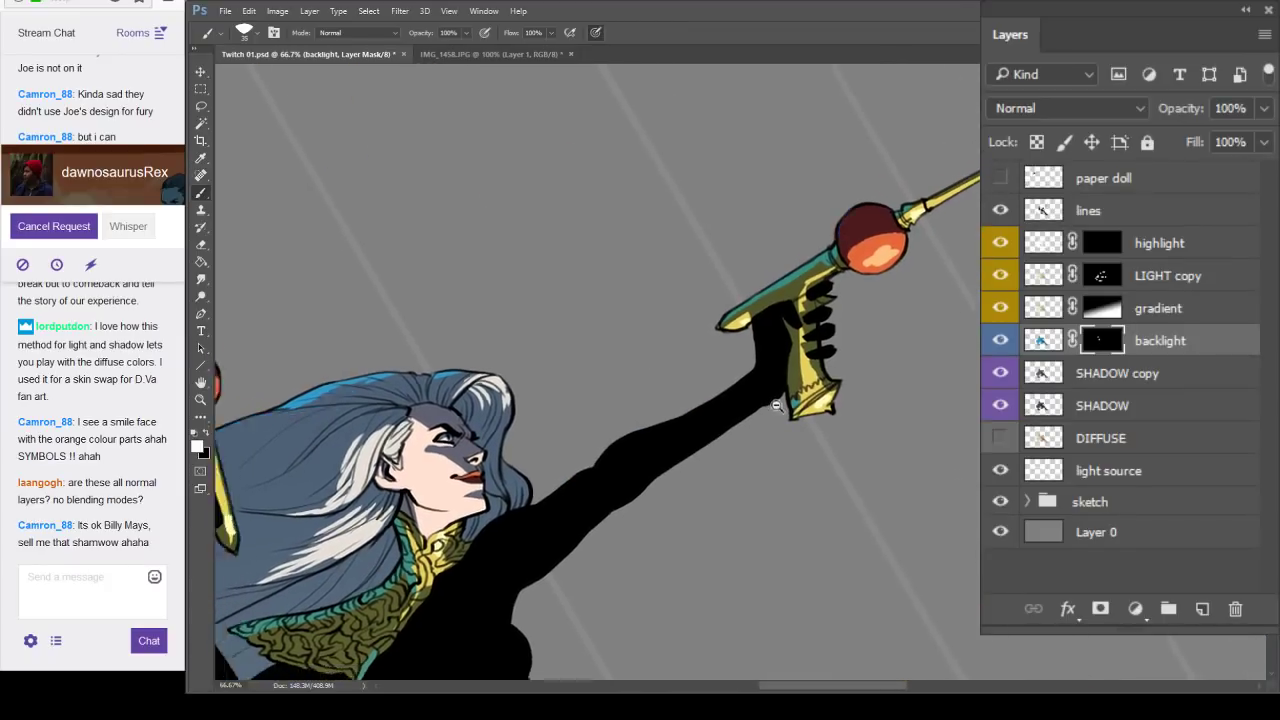
key(ctrl+minus)
mouse_move(752, 455)
mouse_down()
mouse_move(881, 258)
mouse_move(846, 376)
mouse_up()
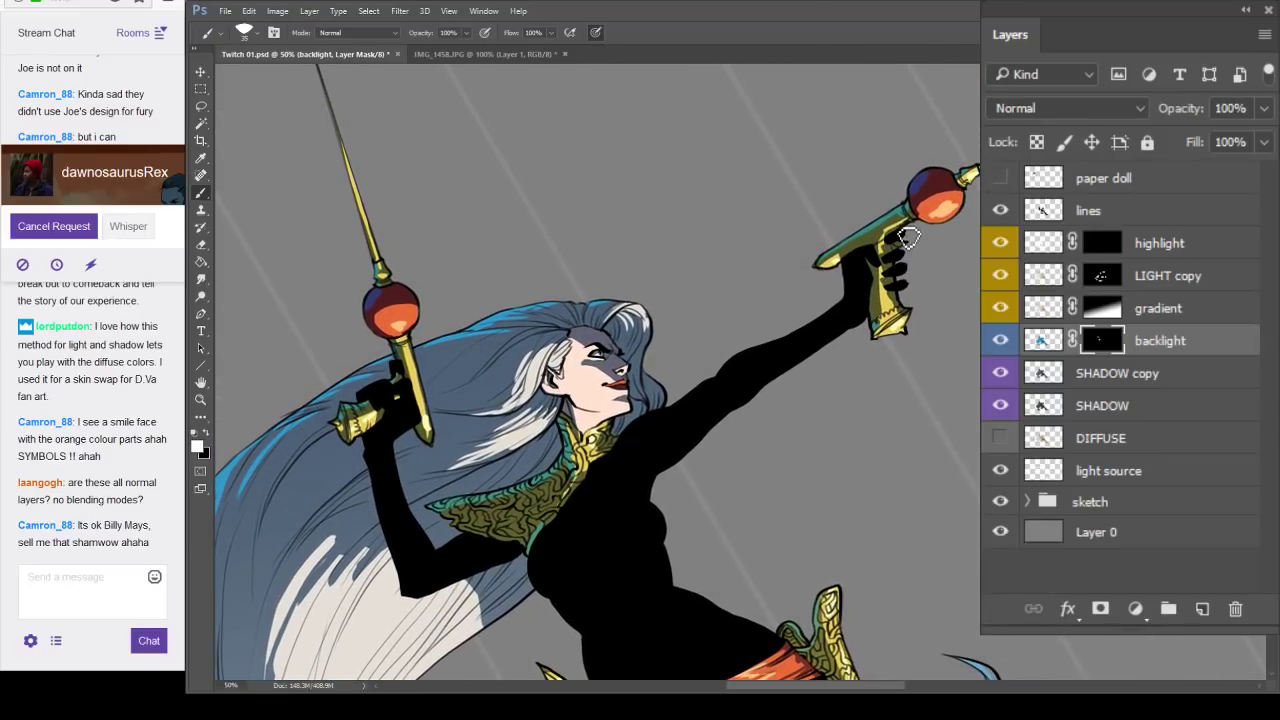
drag(755, 425, 803, 297)
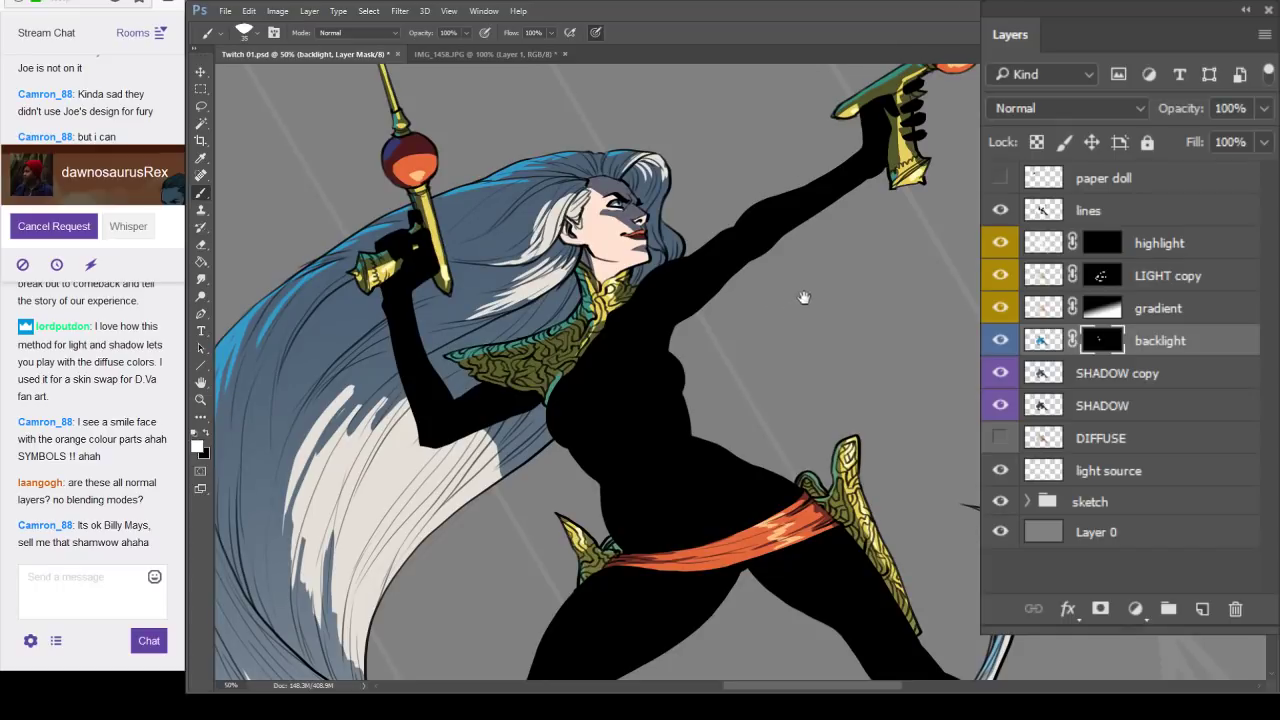
drag(804, 403, 795, 364)
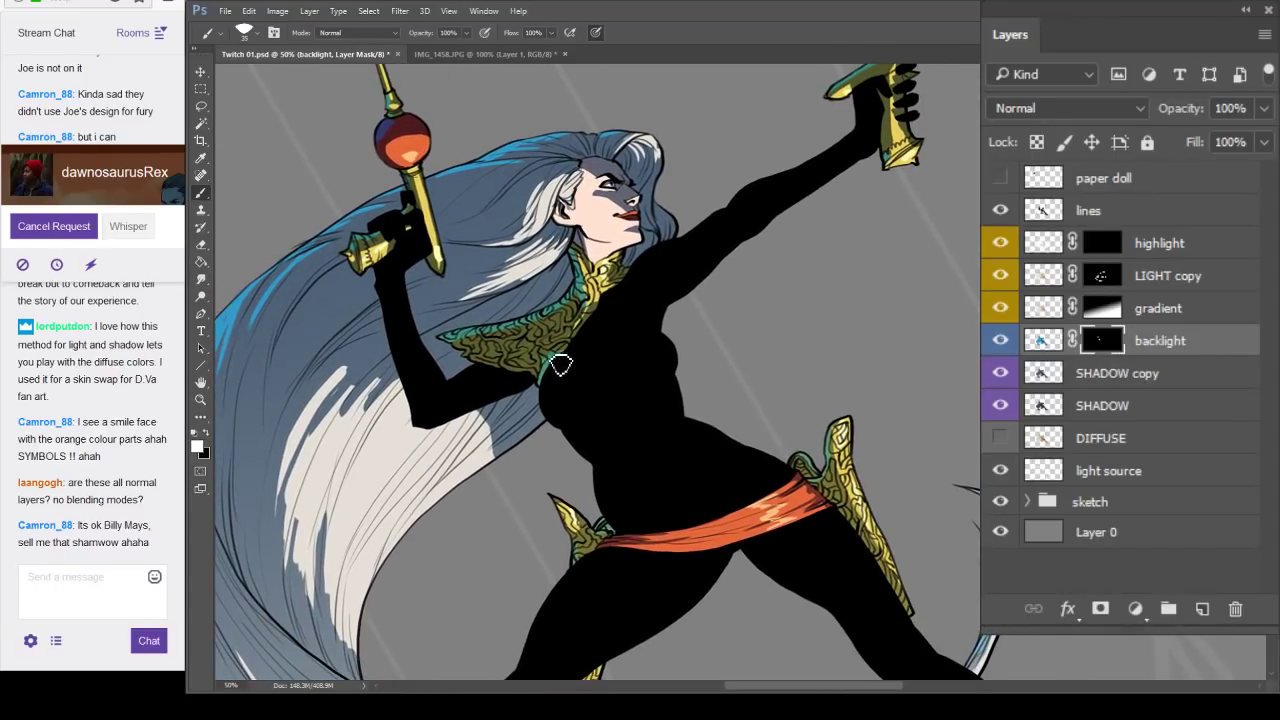
drag(830, 237, 798, 343)
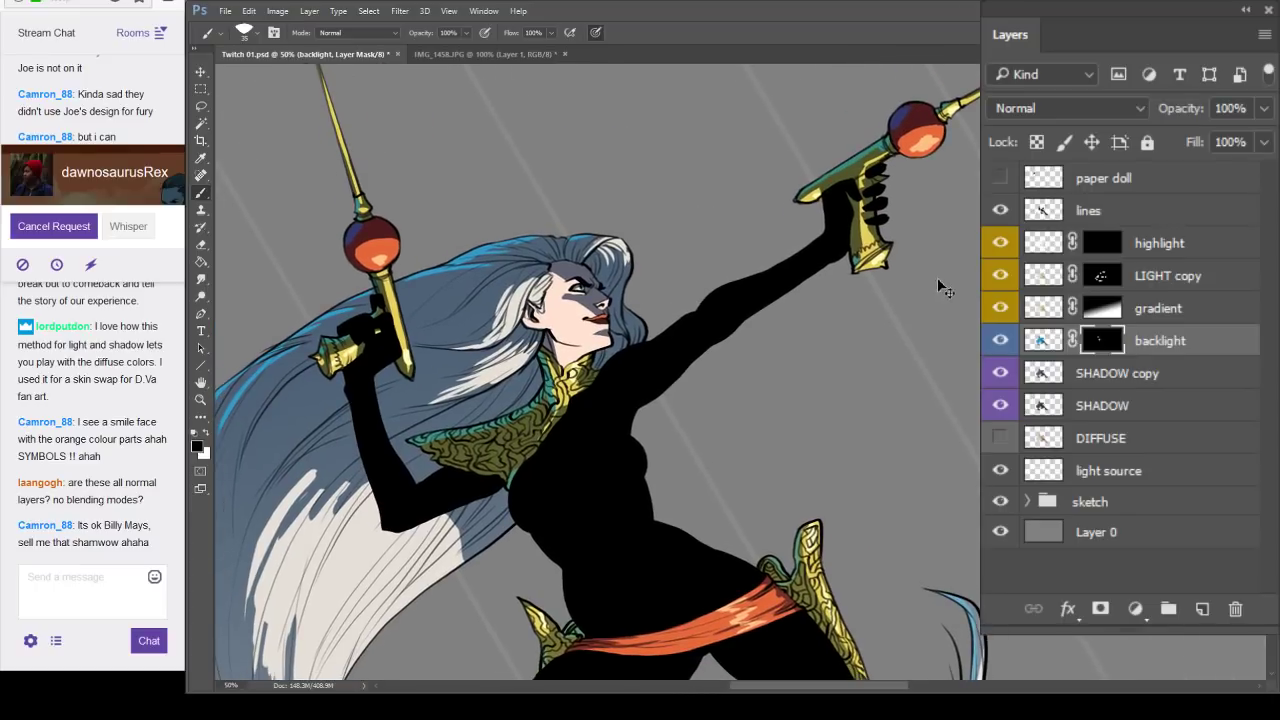
key(ctrl+s)
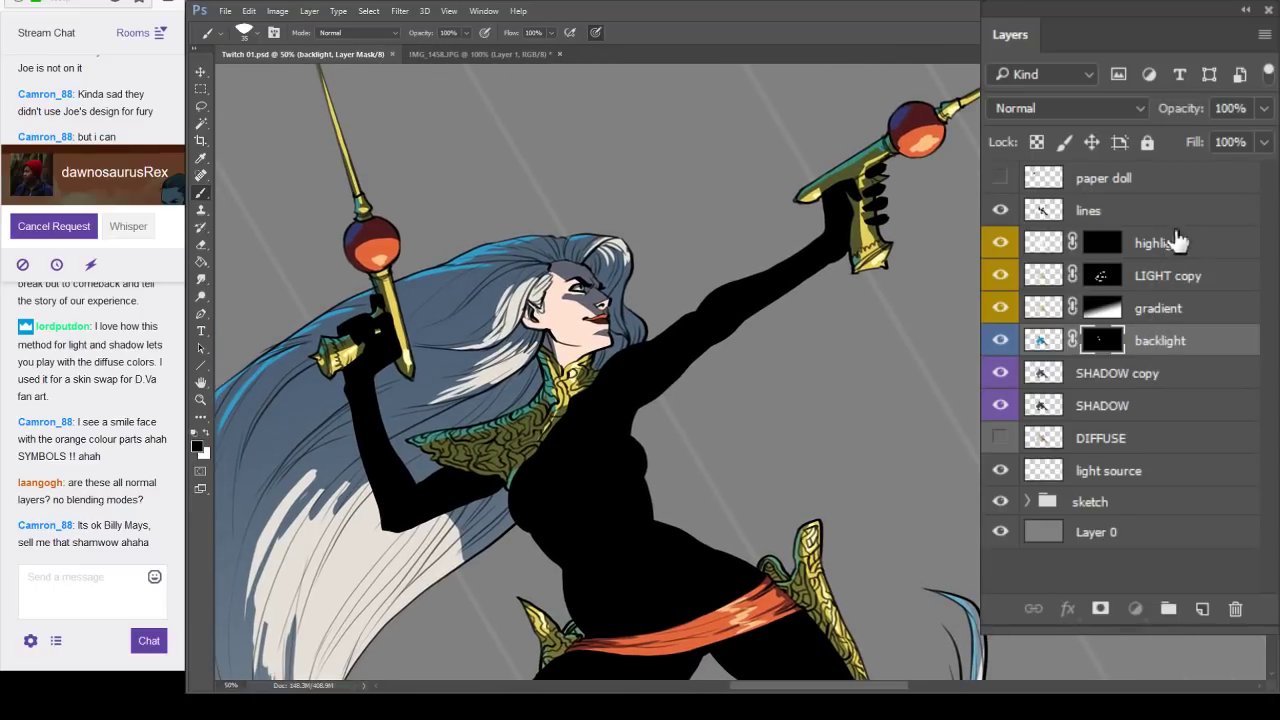
Add a new layer above the line art and paint a tiny white glint in the woman's eye.
click(1170, 212)
key(ctrl+shift+alt+n)
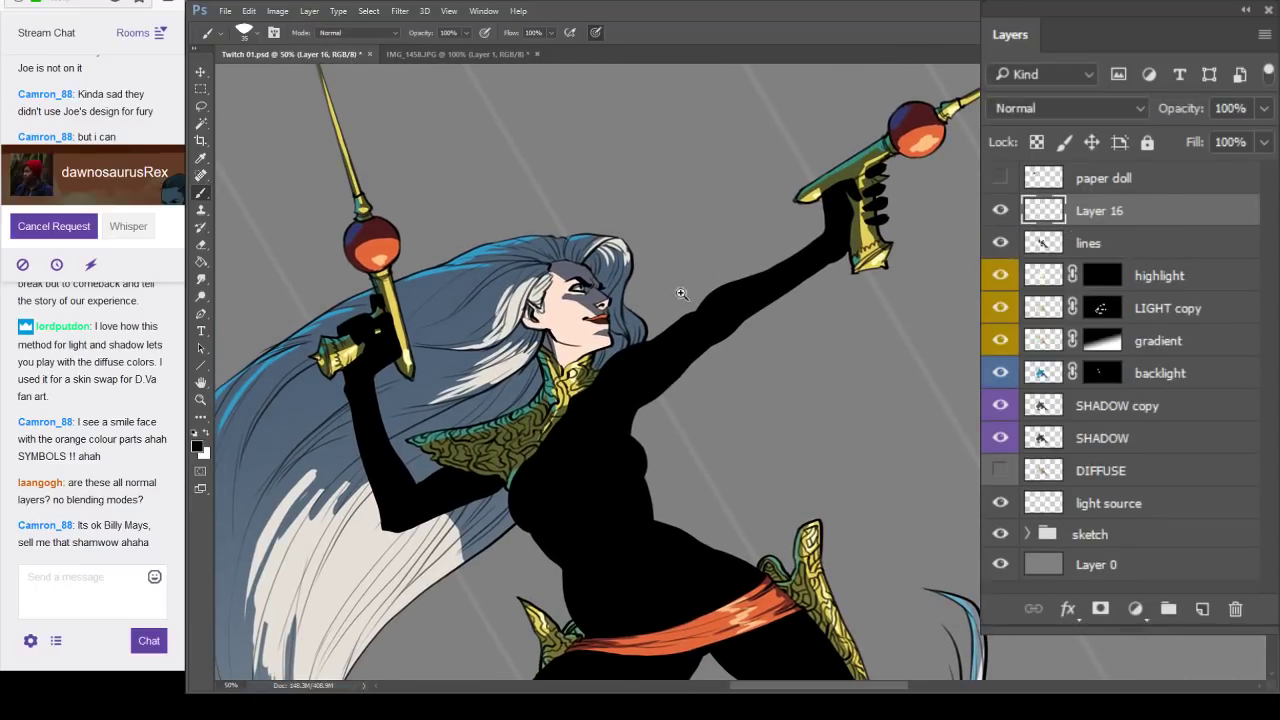
ctrl+click(682, 296)
drag(500, 340, 895, 250)
drag(764, 230, 748, 338)
key(bracketleft)
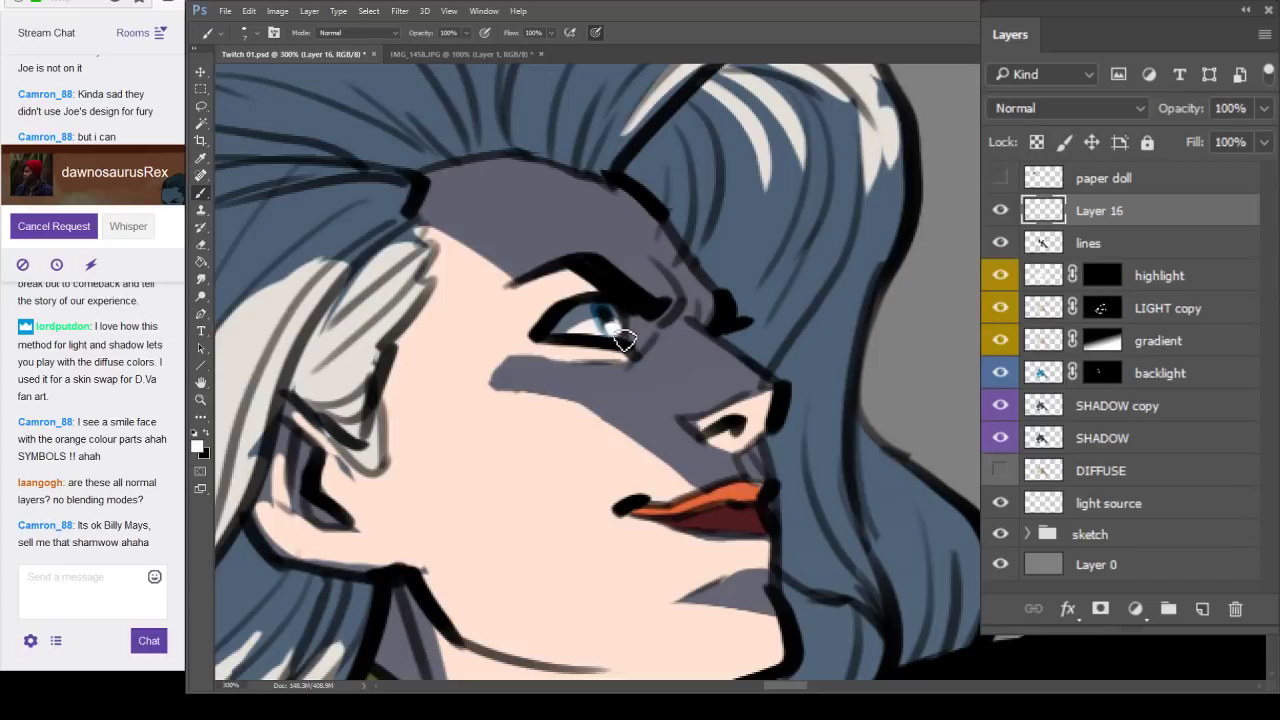
alt+click(771, 416)
alt+click(775, 419)
alt+click(785, 448)
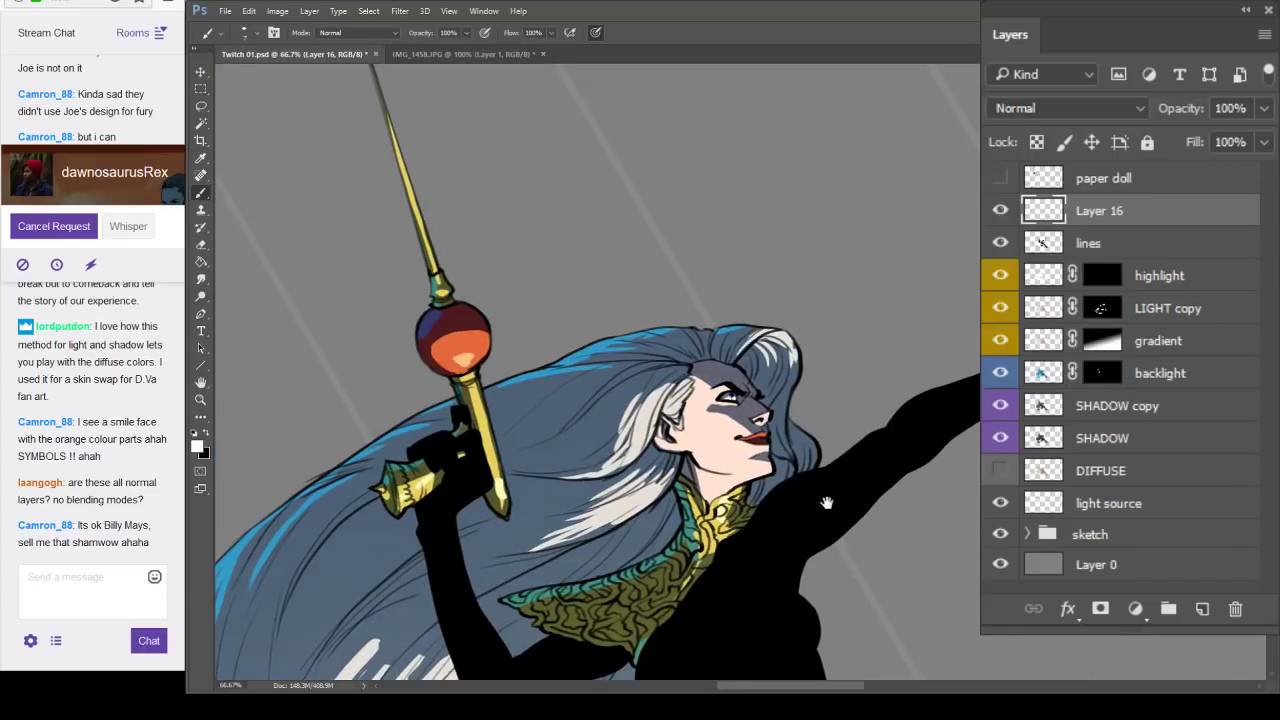
Hide the light source layer and save the document.
drag(828, 506, 765, 332)
scroll(760, 330, down, 4)
click(1000, 503)
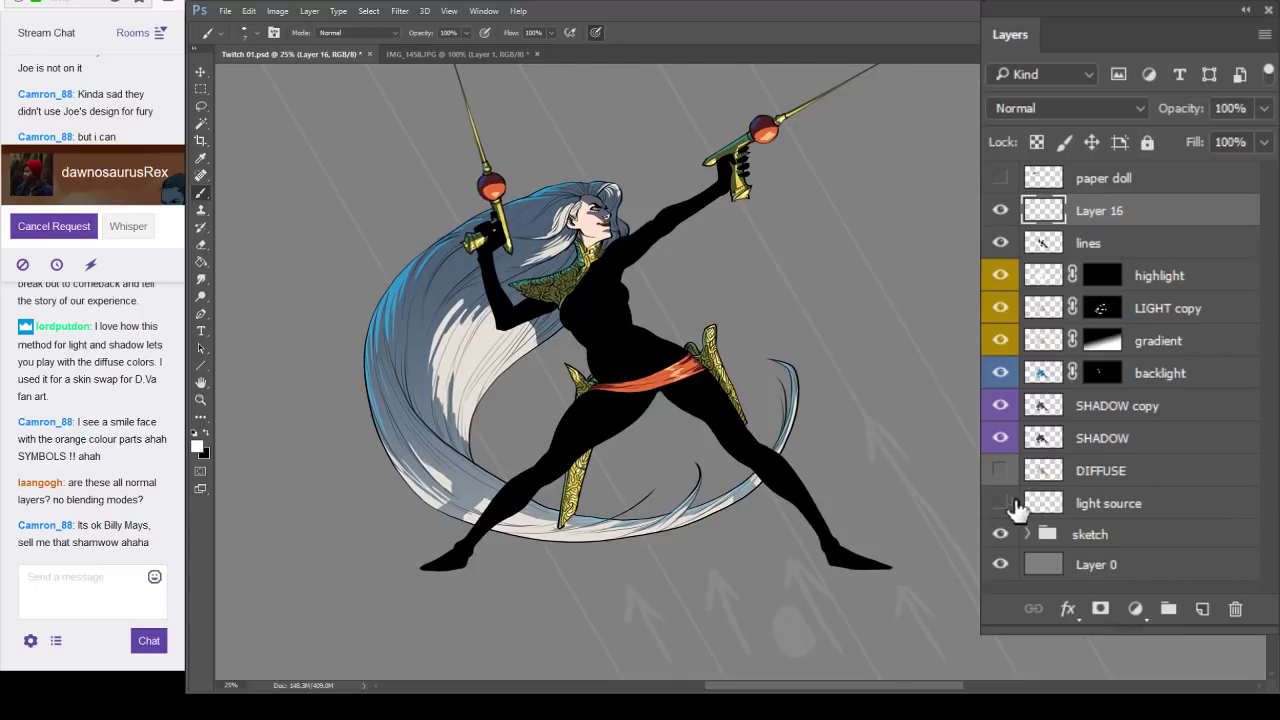
mouse_move(890, 351)
mouse_down()
mouse_move(905, 403)
mouse_move(908, 393)
mouse_up()
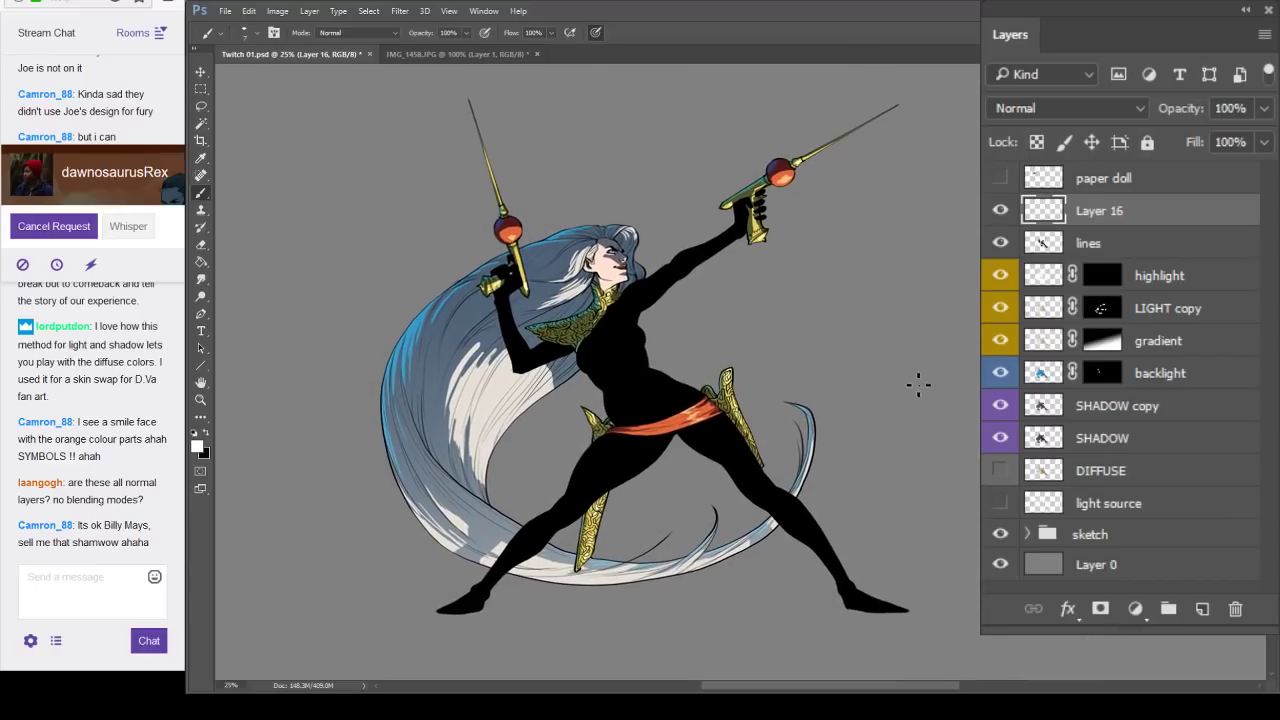
key(ctrl+s)
Merge the LIGHT copy layer down into the gradient layer.
click(1180, 312)
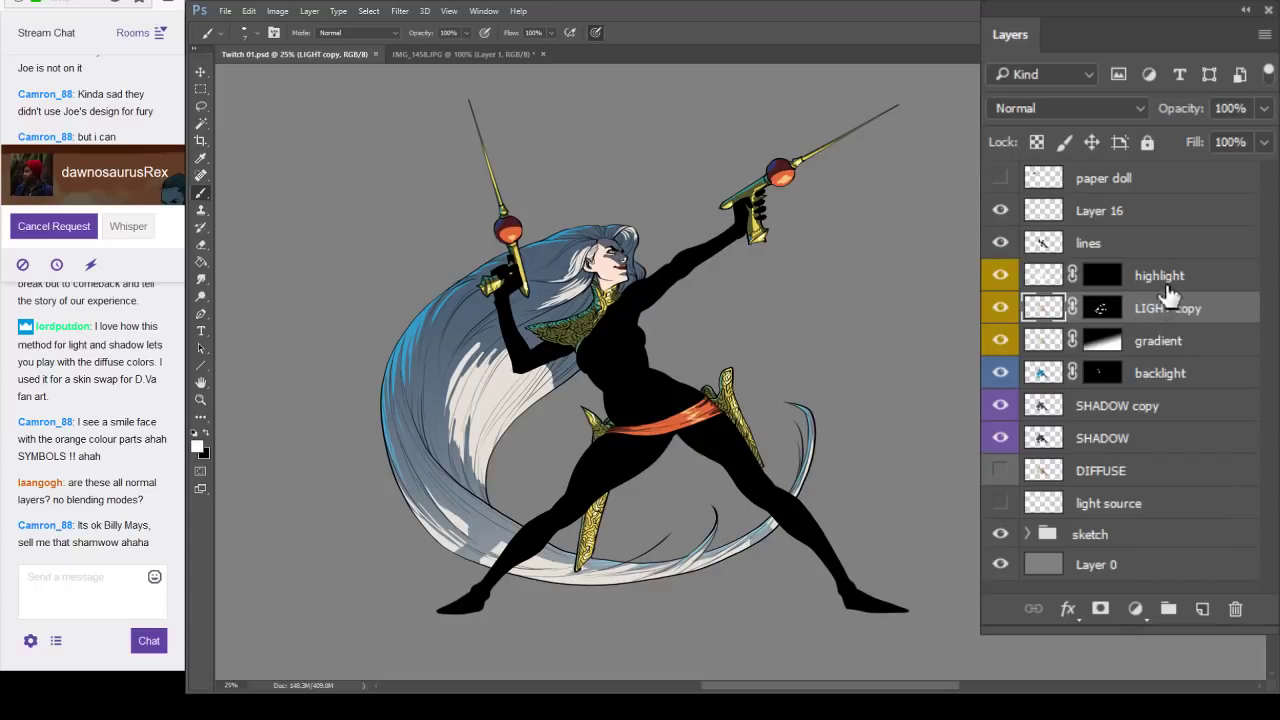
click(1001, 311)
click(1001, 311)
key(ctrl+e)
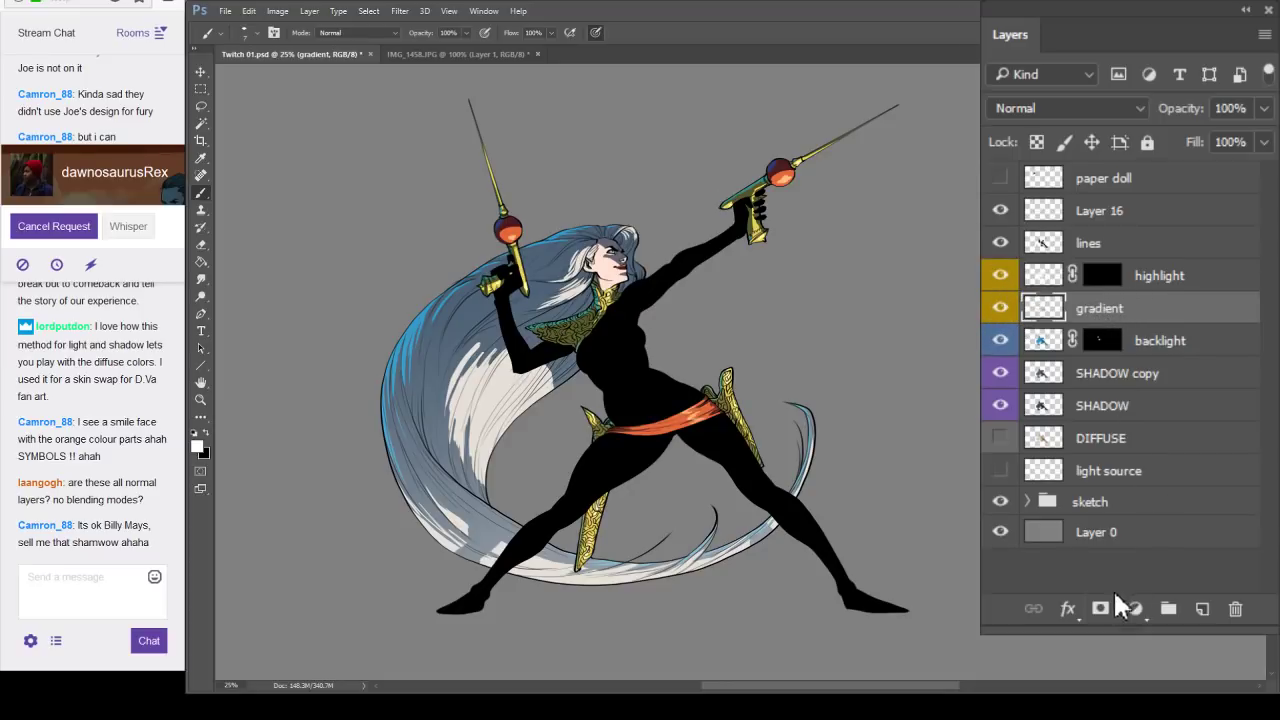
Compare the artwork with and without the merged gradient layer, and view that layer's light shapes on their own.
click(1000, 320)
click(1000, 317)
click(1000, 317)
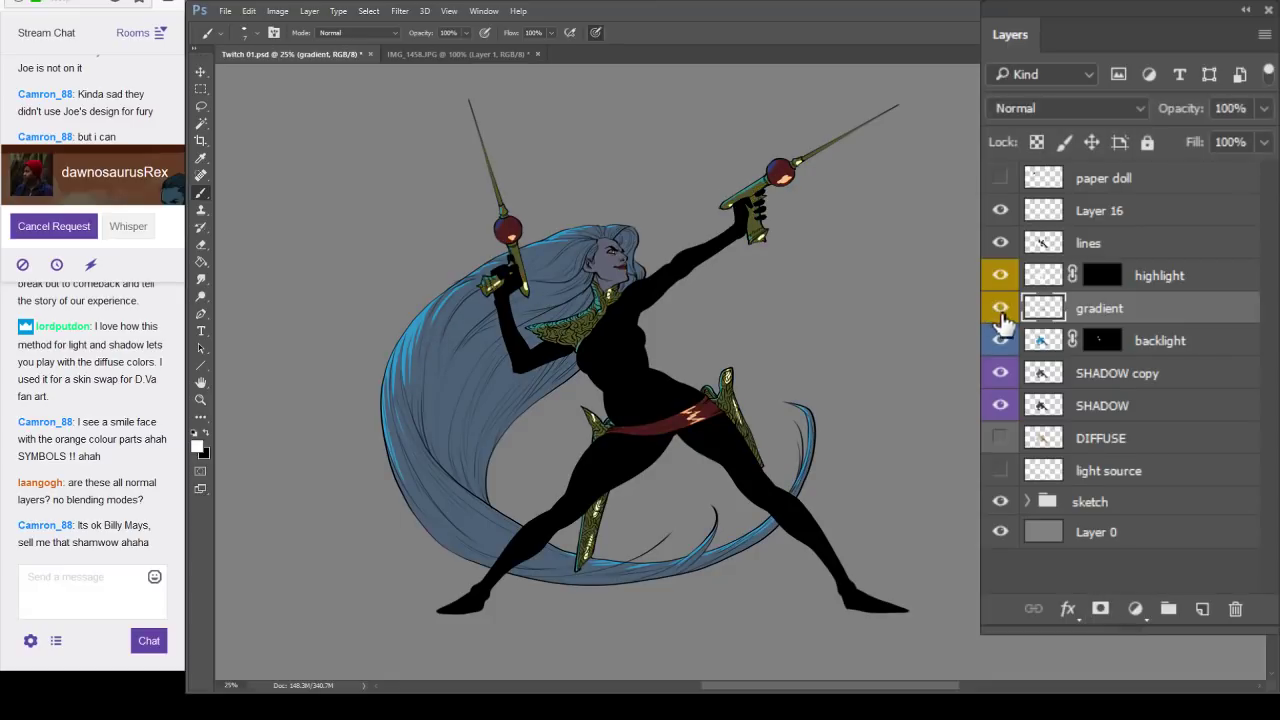
drag(1001, 343, 1002, 405)
drag(1015, 280, 1025, 200)
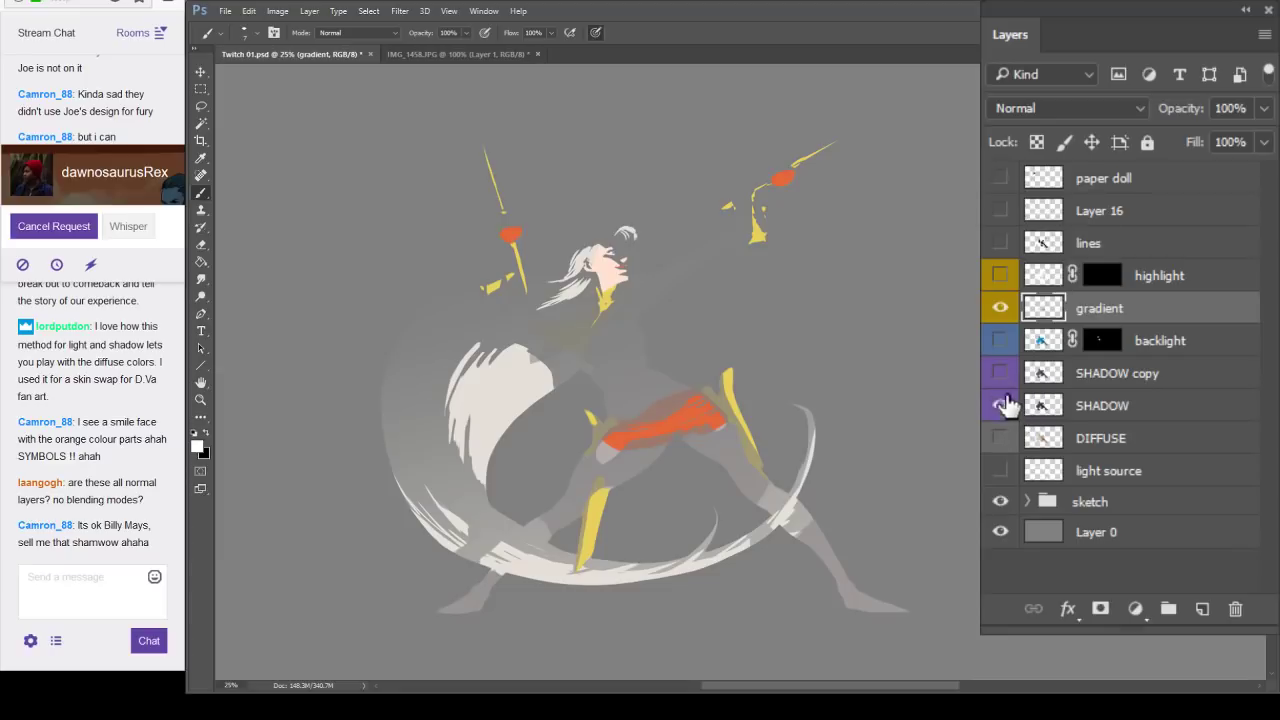
drag(1005, 405, 1012, 218)
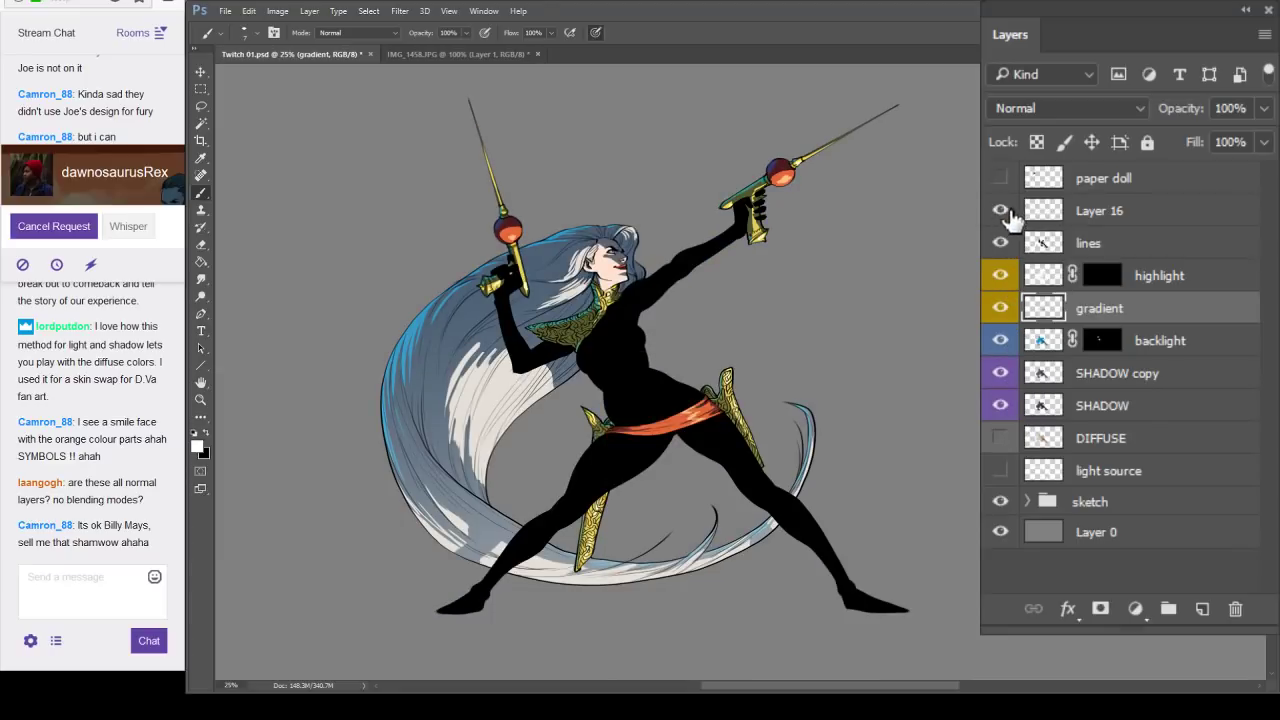
click(1006, 310)
click(1001, 308)
Add a layer mask to the gradient layer and fill it with a black-to-white gradient running down from above the head.
click(1100, 608)
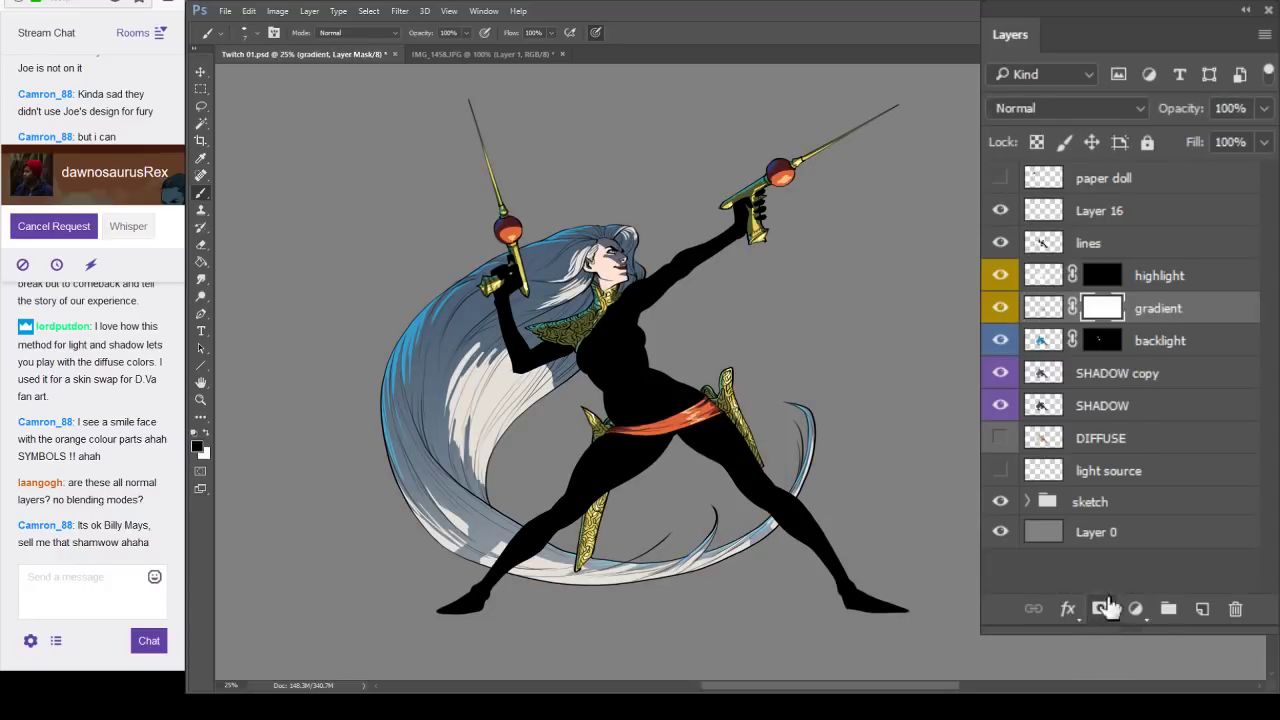
click(201, 262)
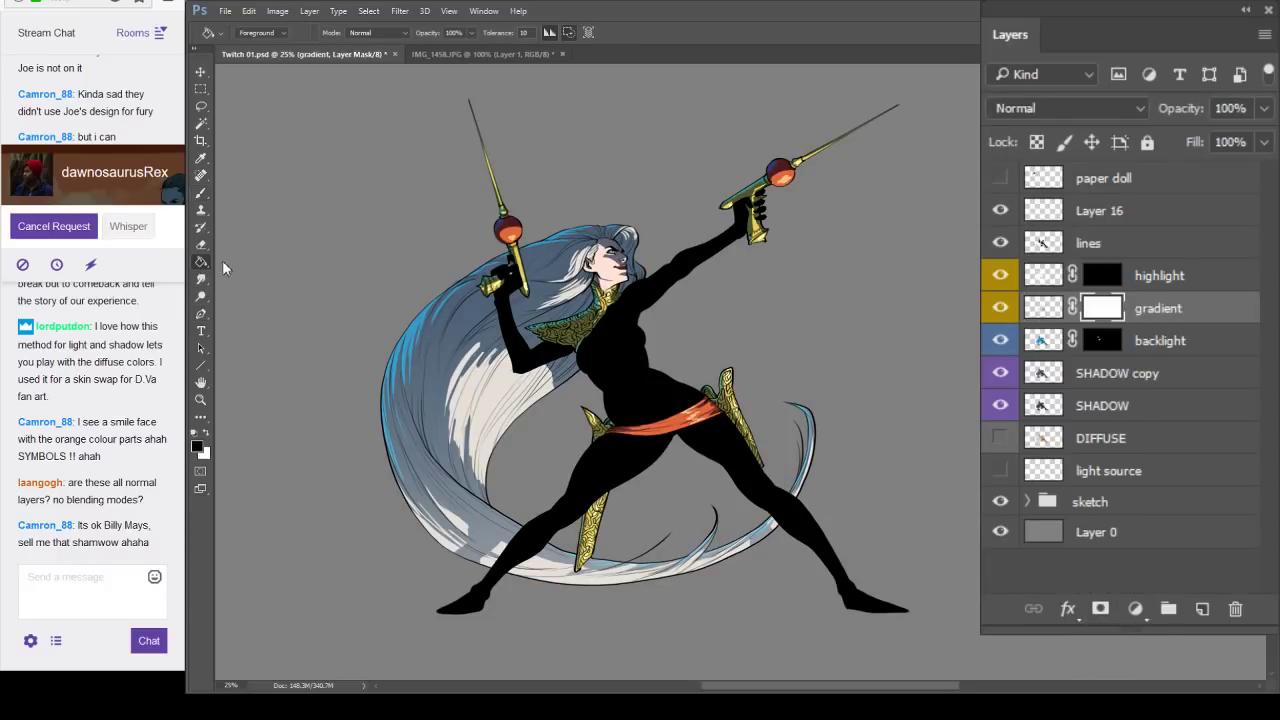
drag(587, 193, 697, 551)
drag(571, 71, 620, 406)
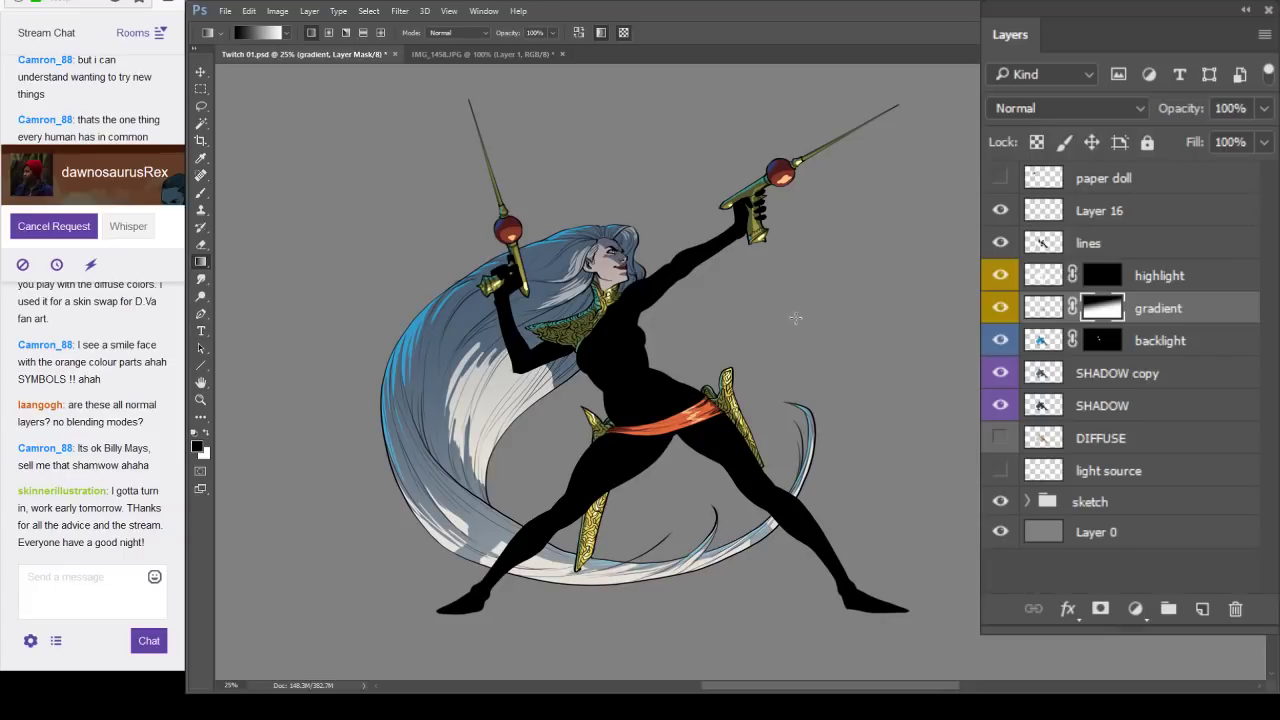
Redraw the mask gradient as a steep black-to-white fade from above the swordswoman down to her hips.
drag(829, 323, 782, 363)
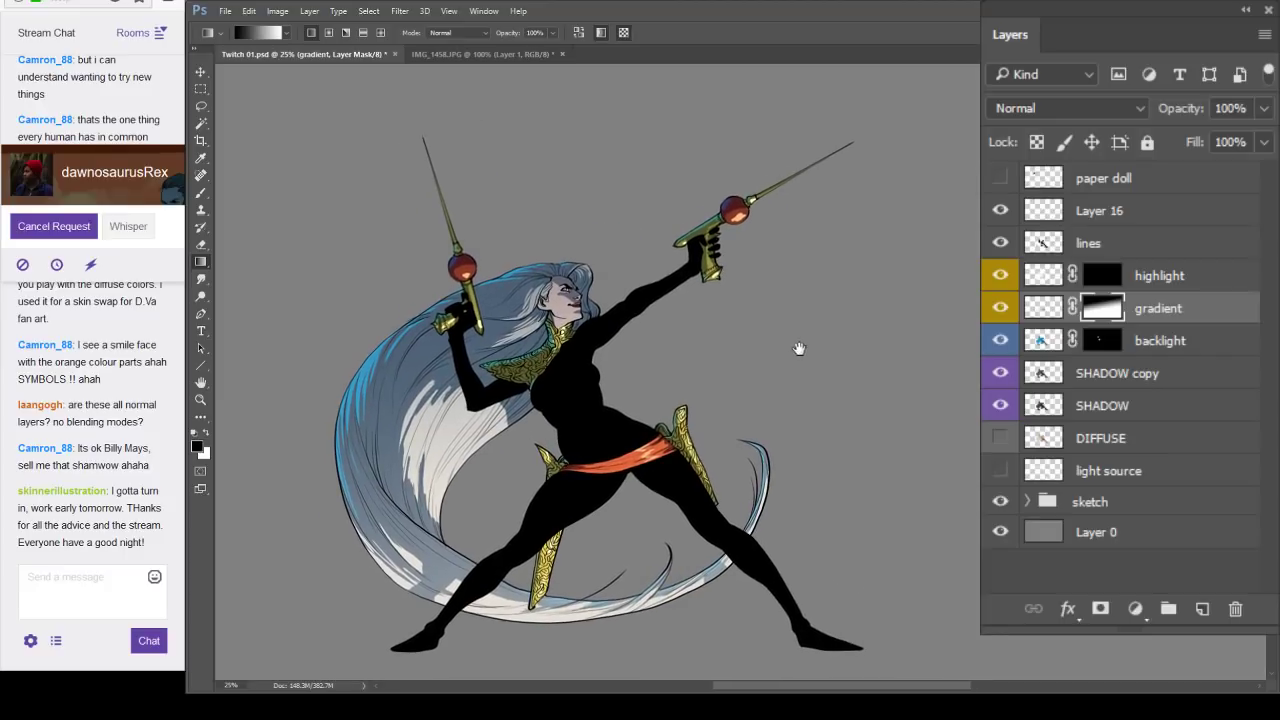
key(ctrl+minus)
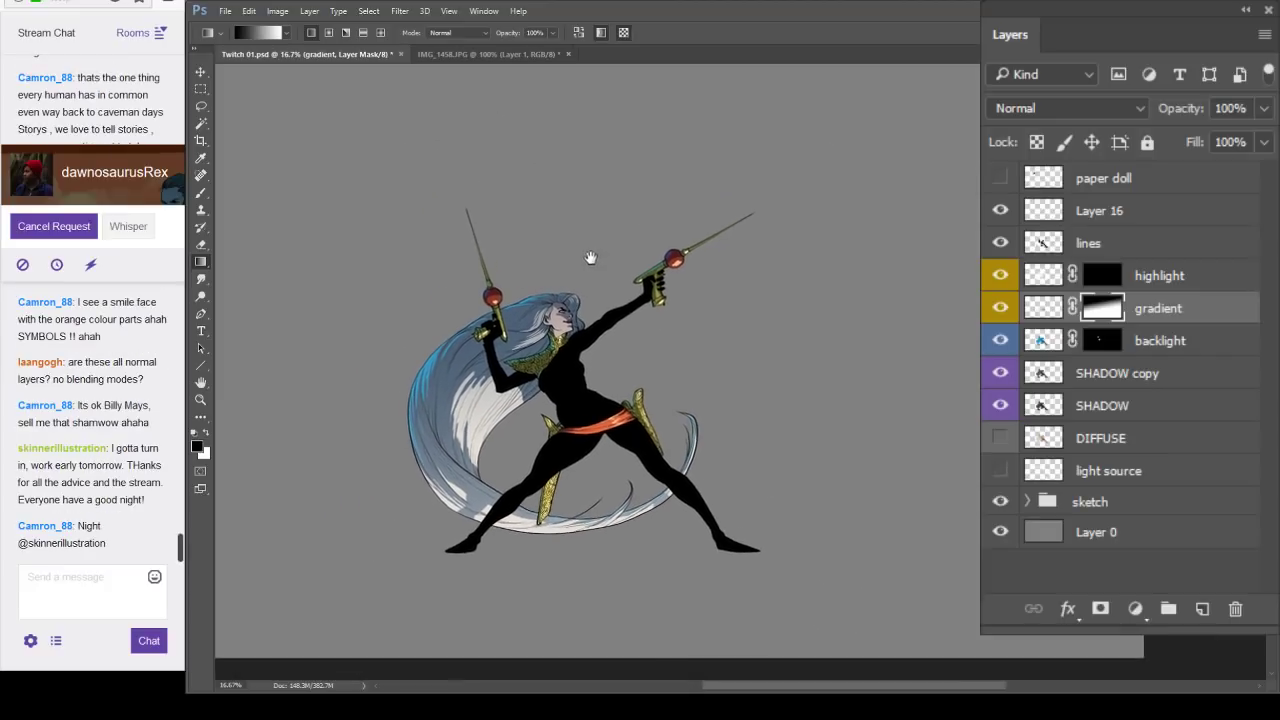
drag(477, 100, 590, 452)
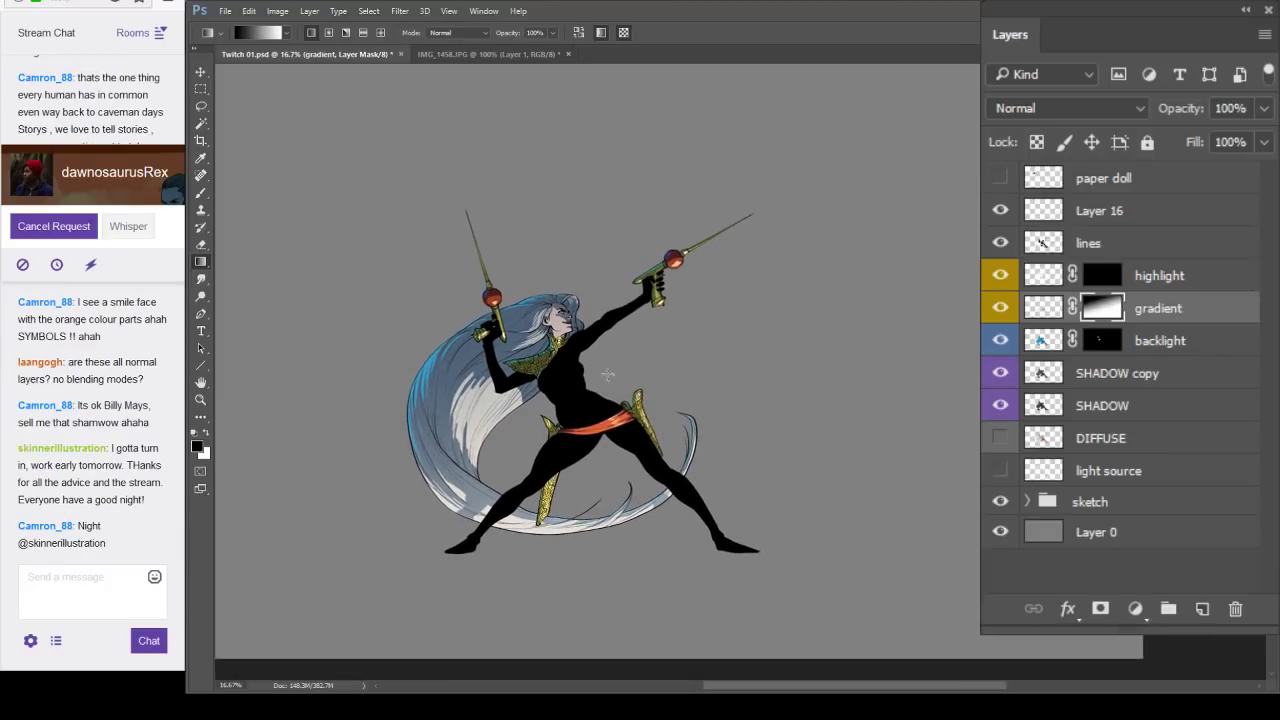
drag(555, 182, 586, 428)
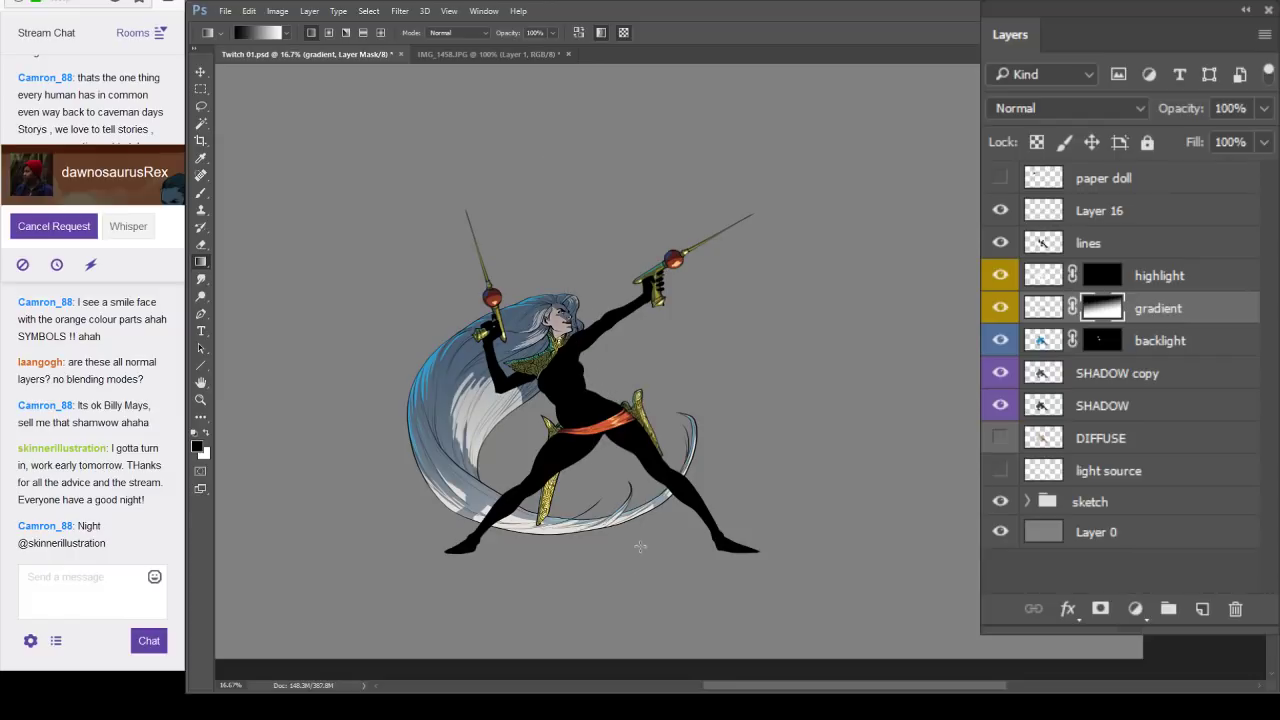
Replace the mask gradient with a diagonal black-to-white fade from beyond the upright sword's tip down toward the front foot.
key(ctrl+plus)
drag(663, 363, 651, 347)
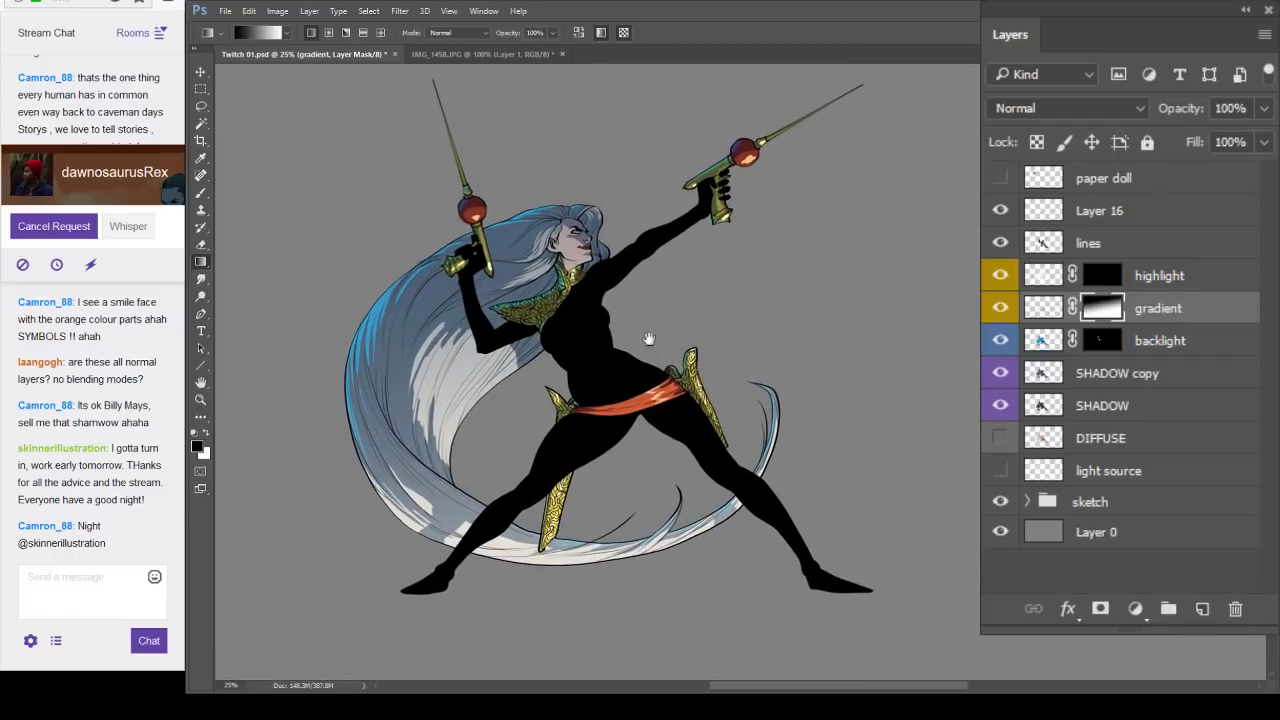
drag(616, 222, 604, 278)
drag(367, 85, 676, 489)
drag(421, 143, 629, 445)
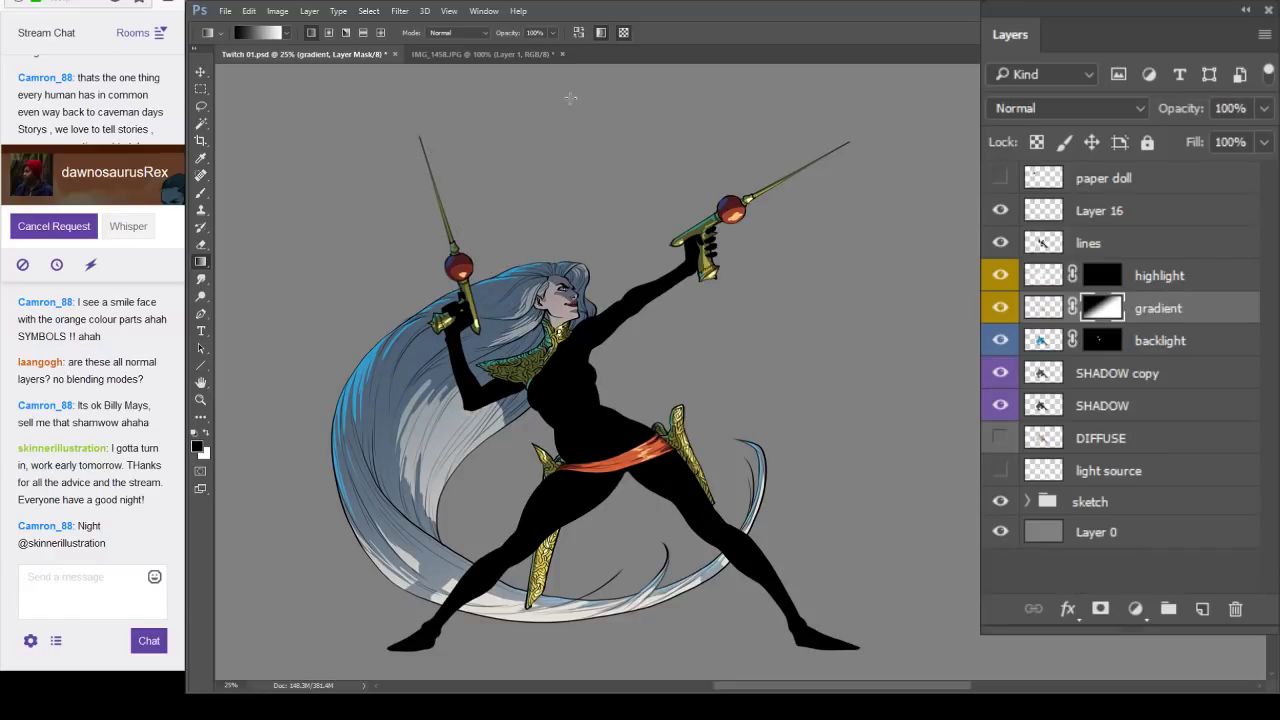
drag(570, 98, 574, 668)
drag(386, 120, 699, 647)
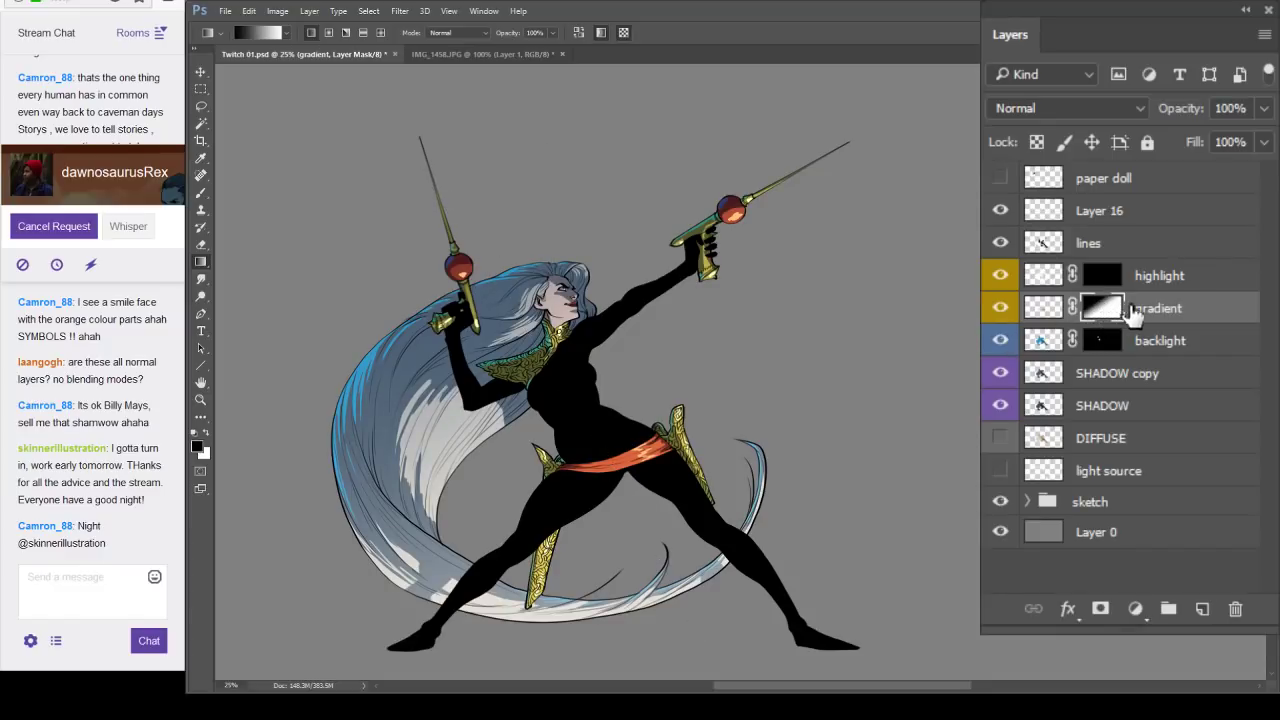
Compare the lighting on the figure with the gradient layer's mask disabled and enabled.
click(1073, 308)
click(1073, 308)
ctrl+click(1109, 311)
key(ctrl+d)
shift+click(1106, 318)
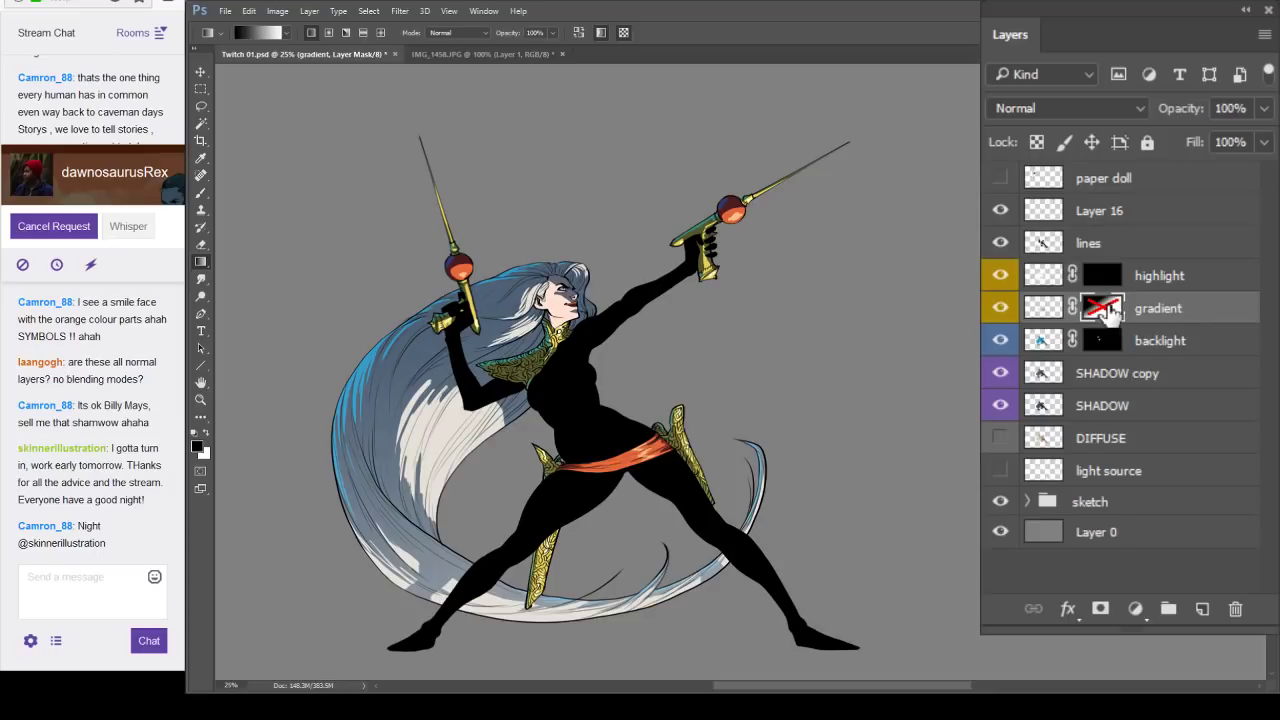
shift+click(1108, 312)
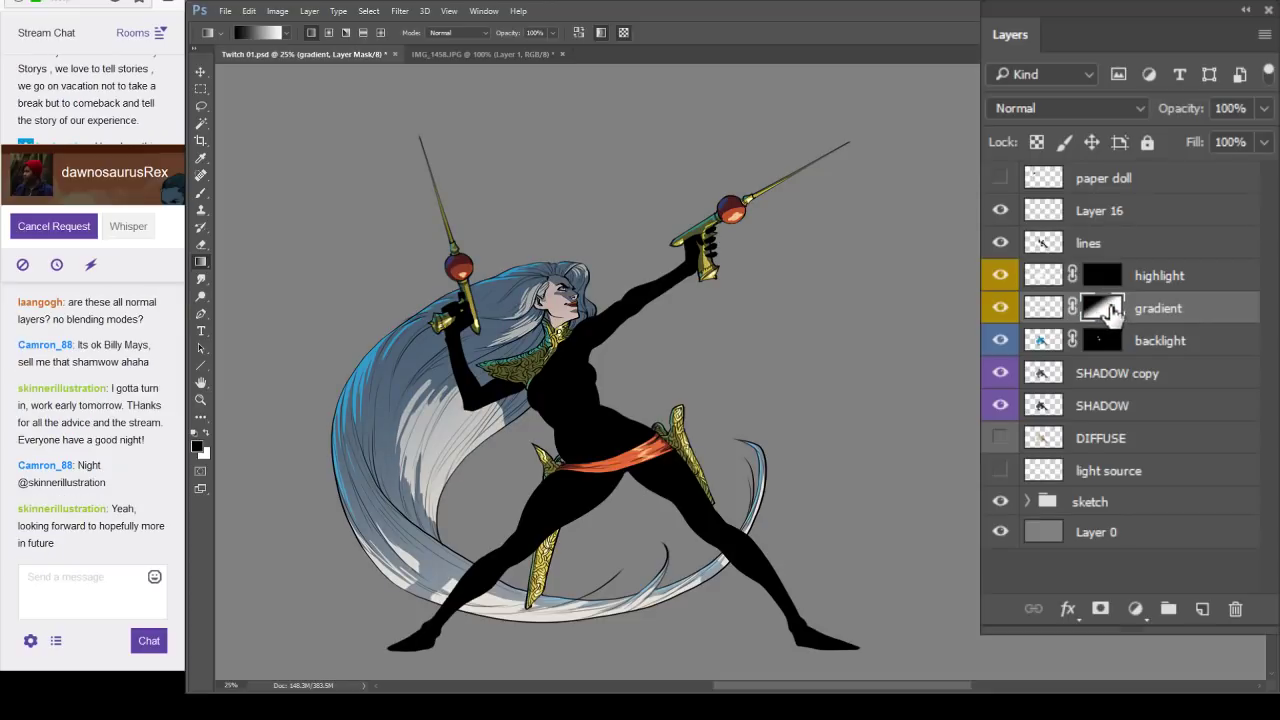
shift+click(1108, 309)
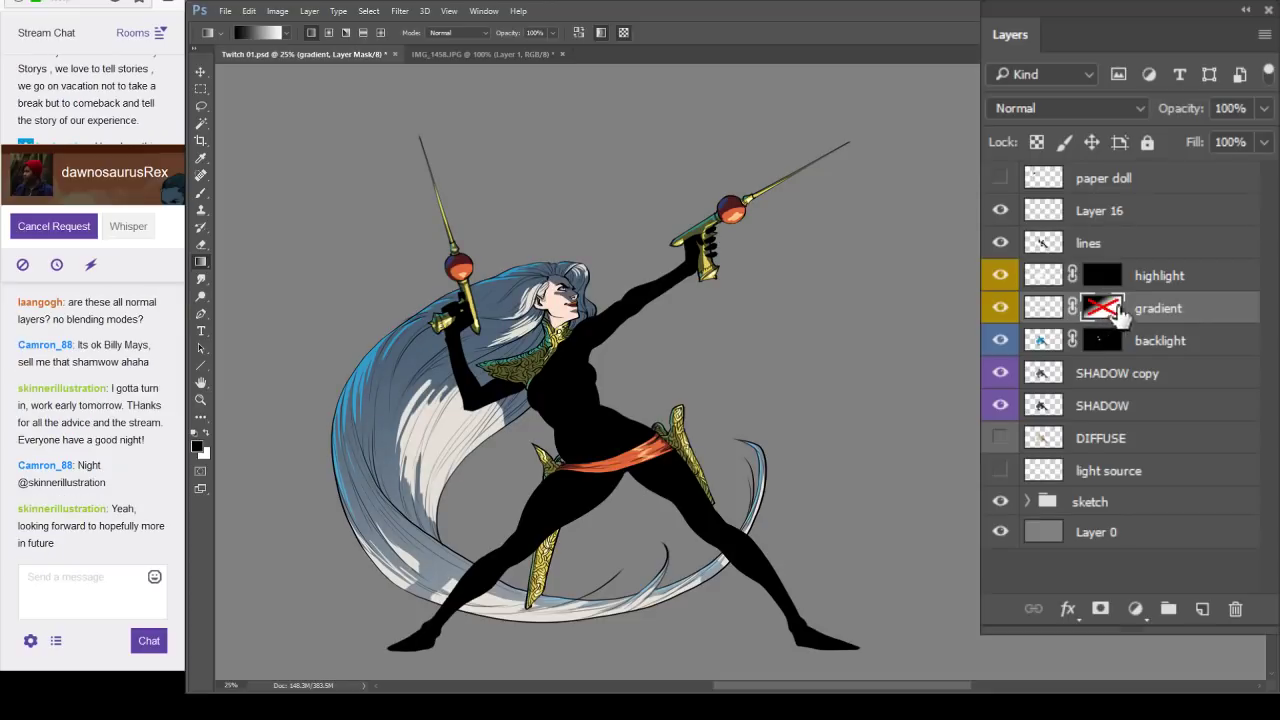
key(ctrl+z)
key(ctrl+z)
shift+click(1120, 306)
shift+click(1122, 306)
shift+click(1122, 306)
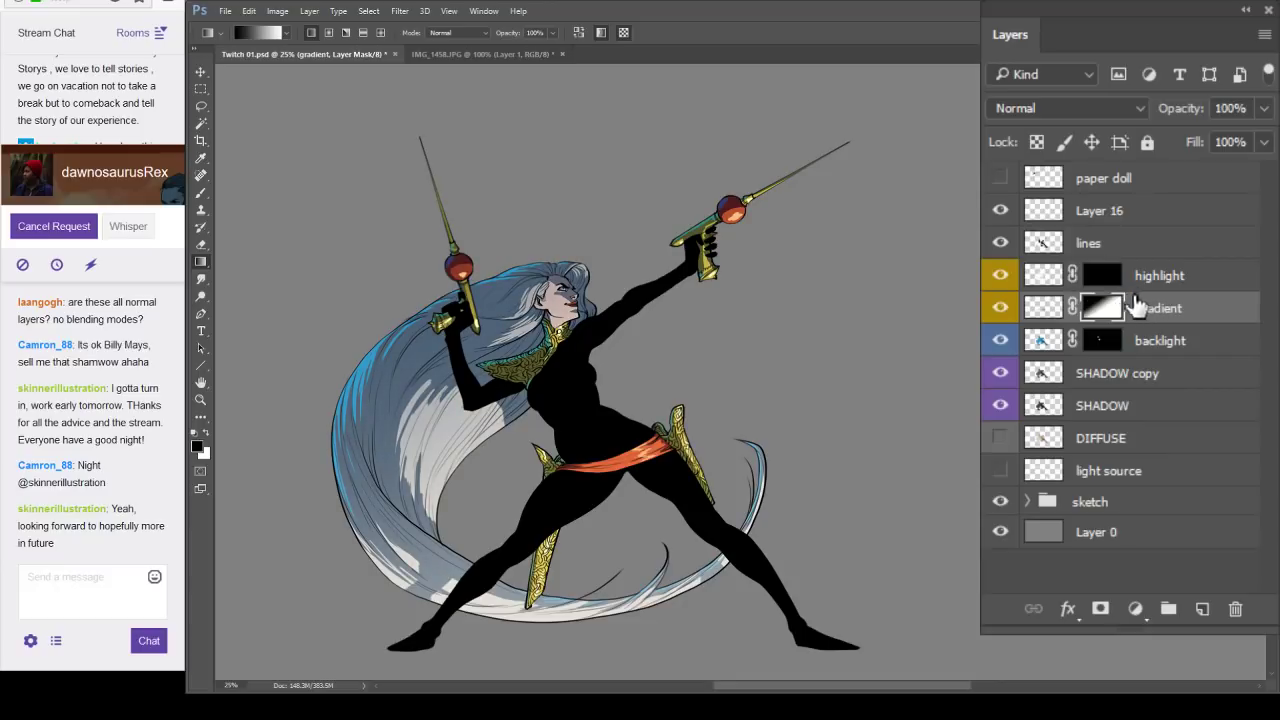
Toggle the gradient layer's mask off and on, and reset the mask to solid white.
shift+click(1124, 310)
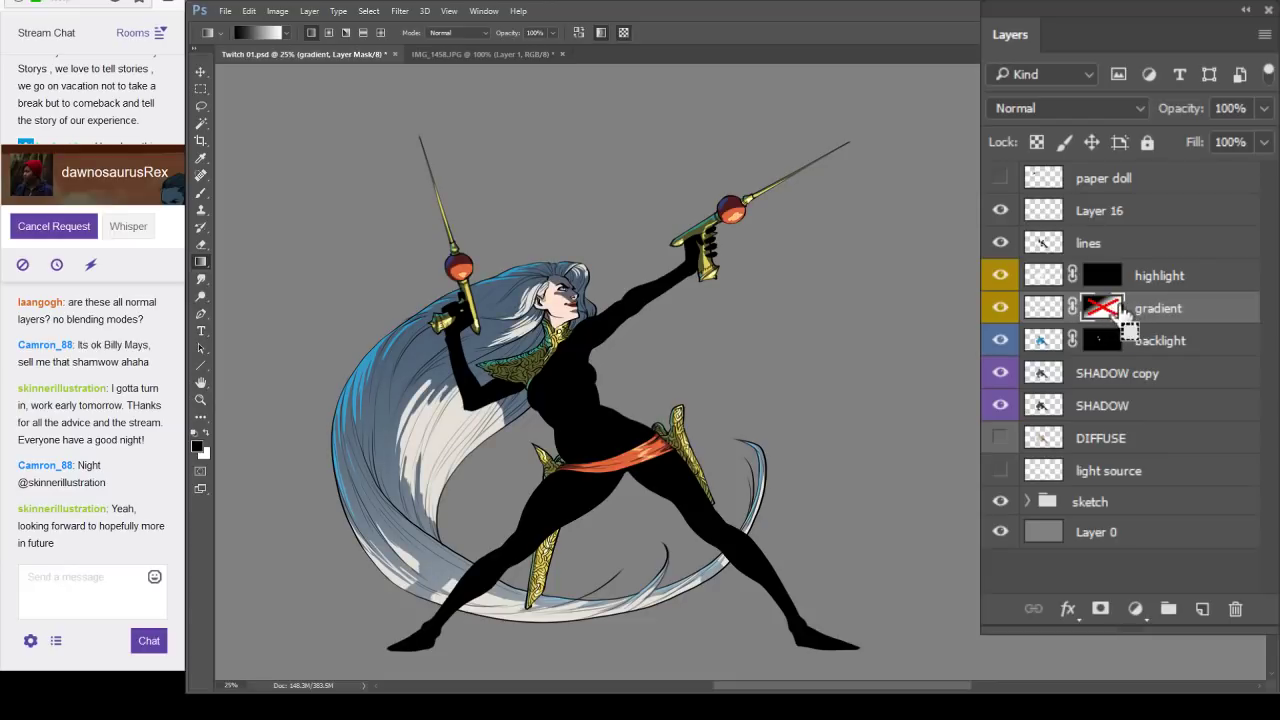
shift+click(1110, 312)
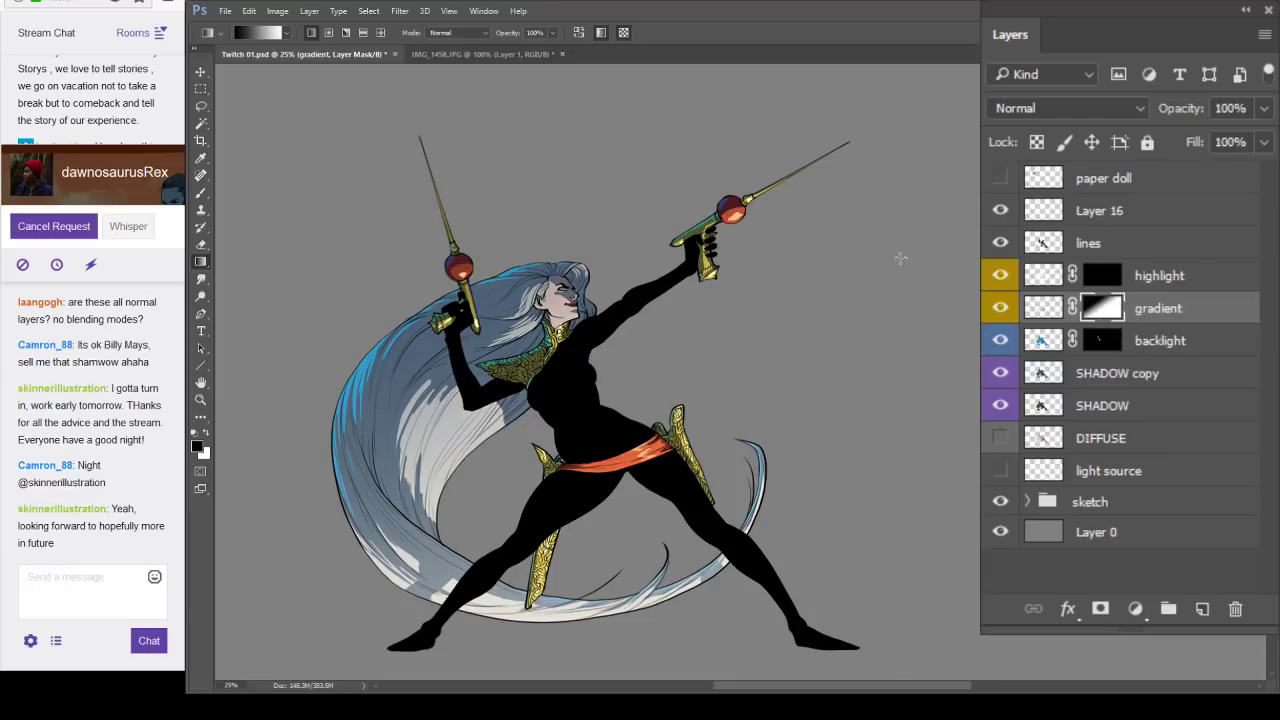
key(ctrl+BackSpace)
key(b)
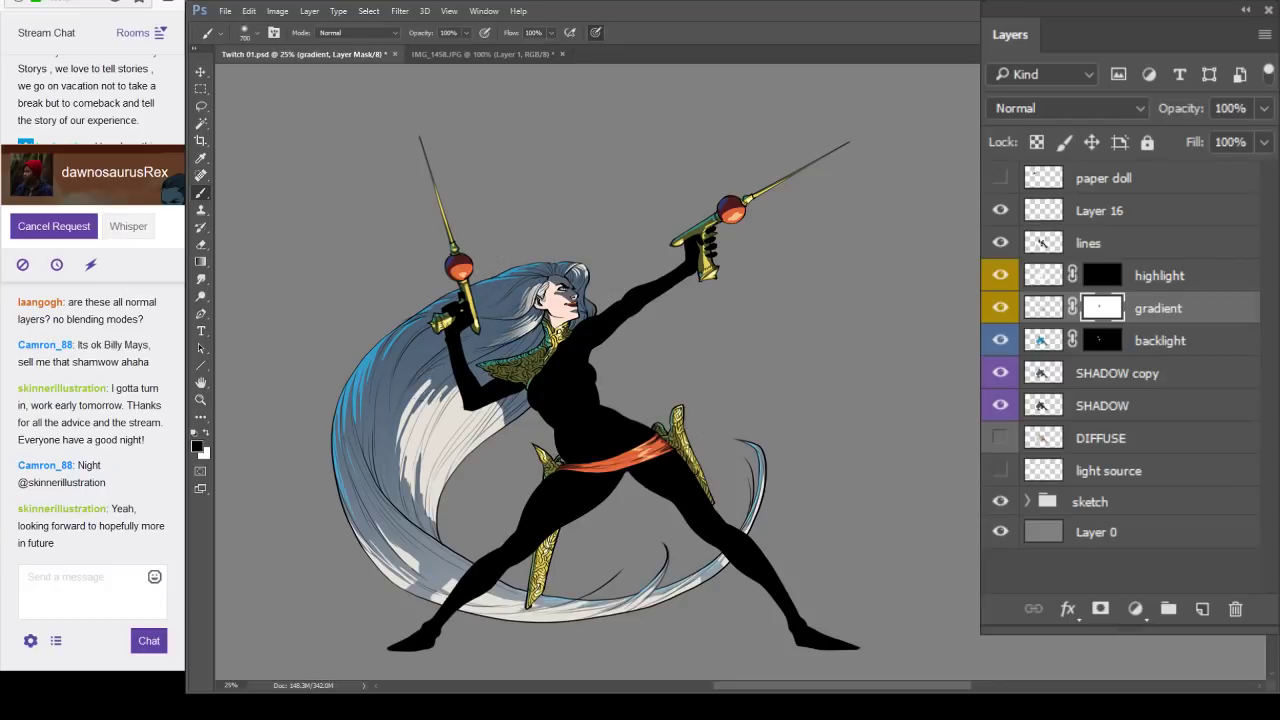
Try fading the light on the hair with a large soft black brush on the mask, and undo the strokes.
key(bracketright)
drag(408, 388, 494, 412)
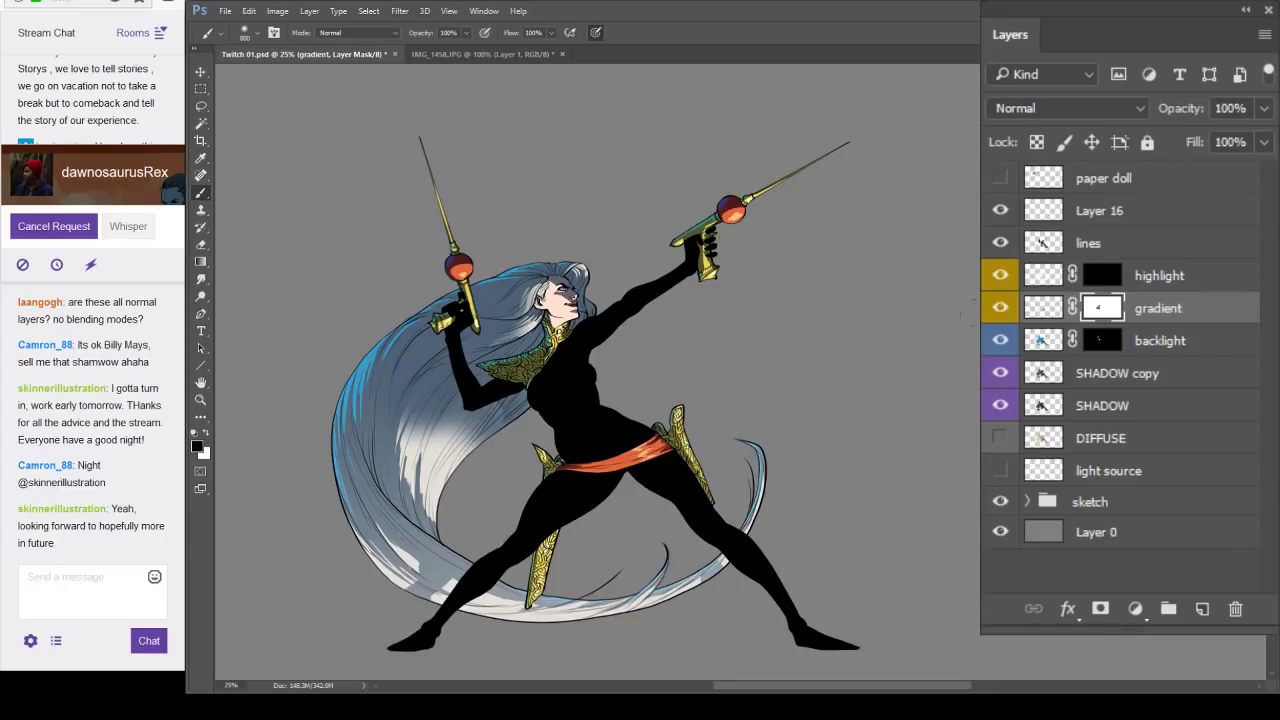
key(ctrl+z)
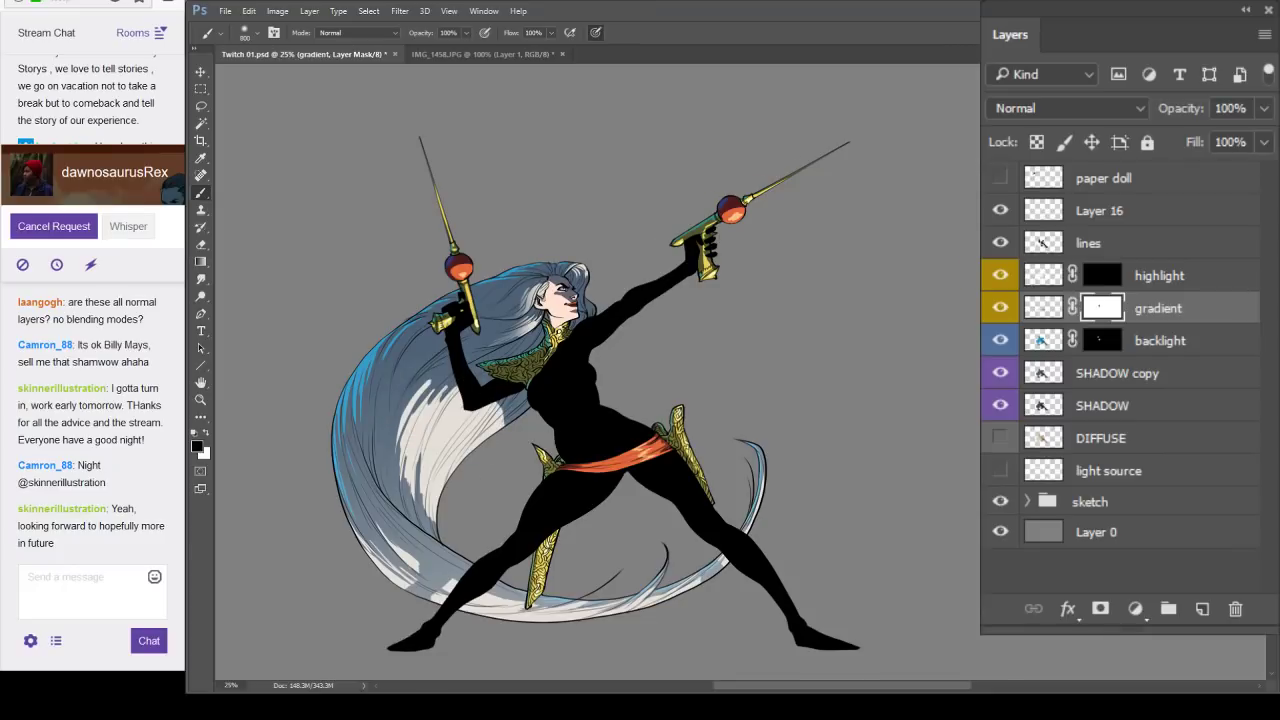
key(ctrl+alt+z)
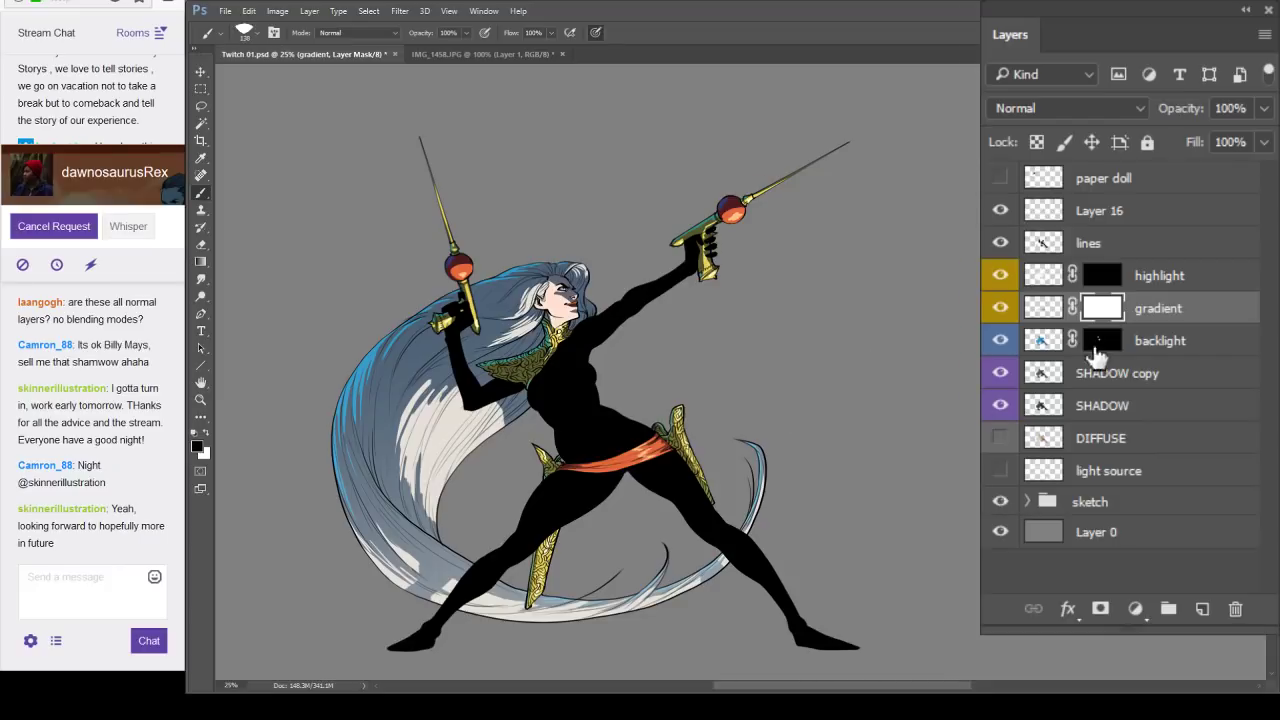
Fill the gradient layer's mask with a diagonal black-to-white fade from beside the upright sword down to the hips.
click(201, 263)
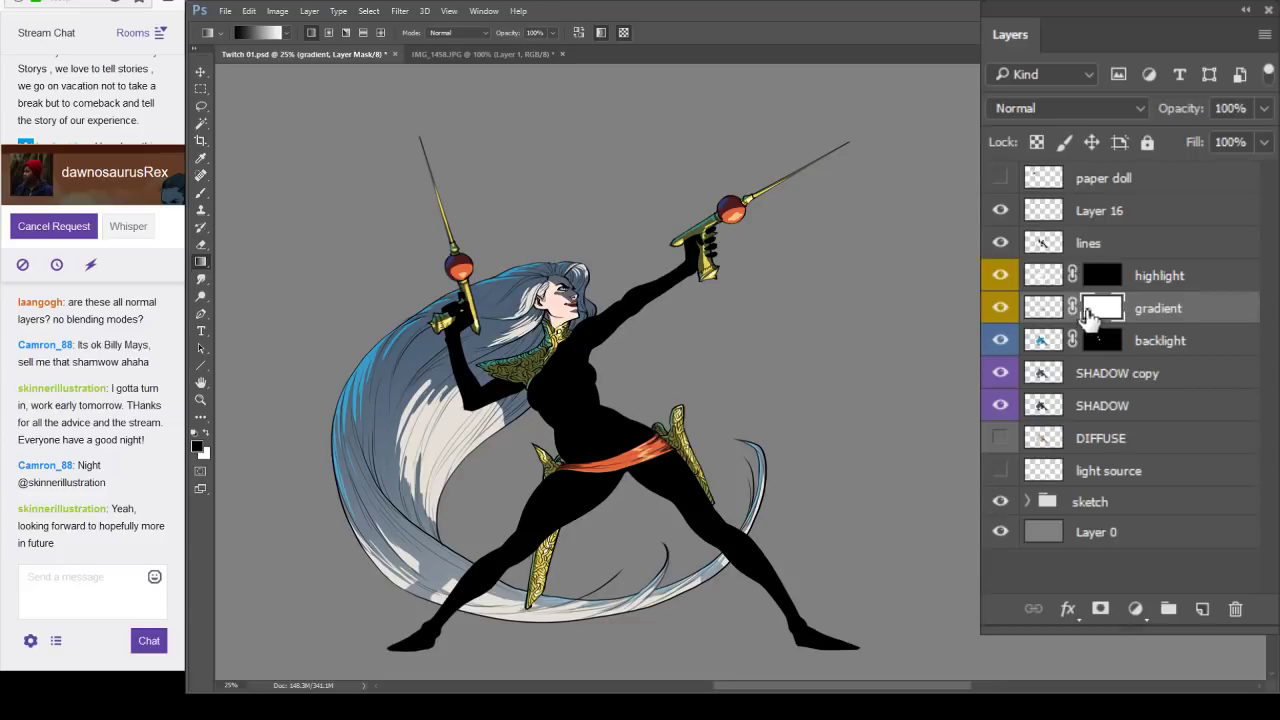
drag(495, 200, 683, 484)
ctrl+click(671, 450)
drag(671, 386, 792, 393)
ctrl+click(753, 345)
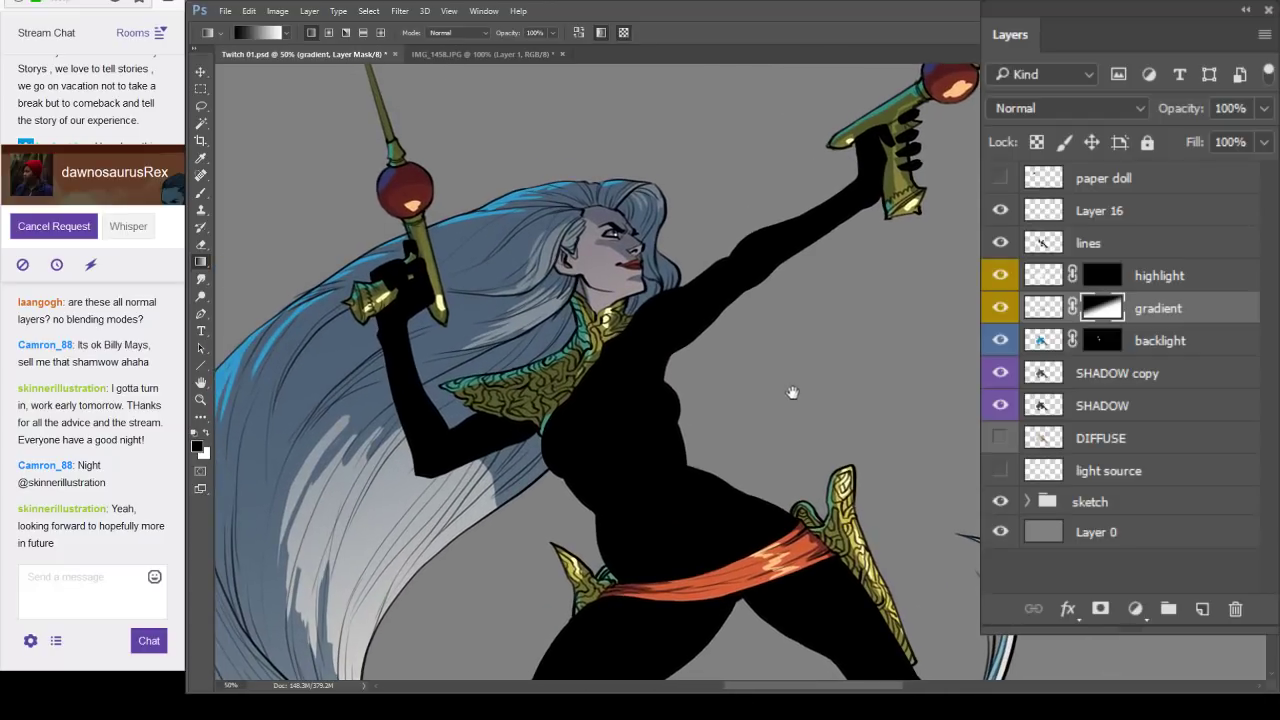
Undo the mask gradient and step back until the gradient layer has no mask.
alt+click(601, 271)
key(ctrl+z)
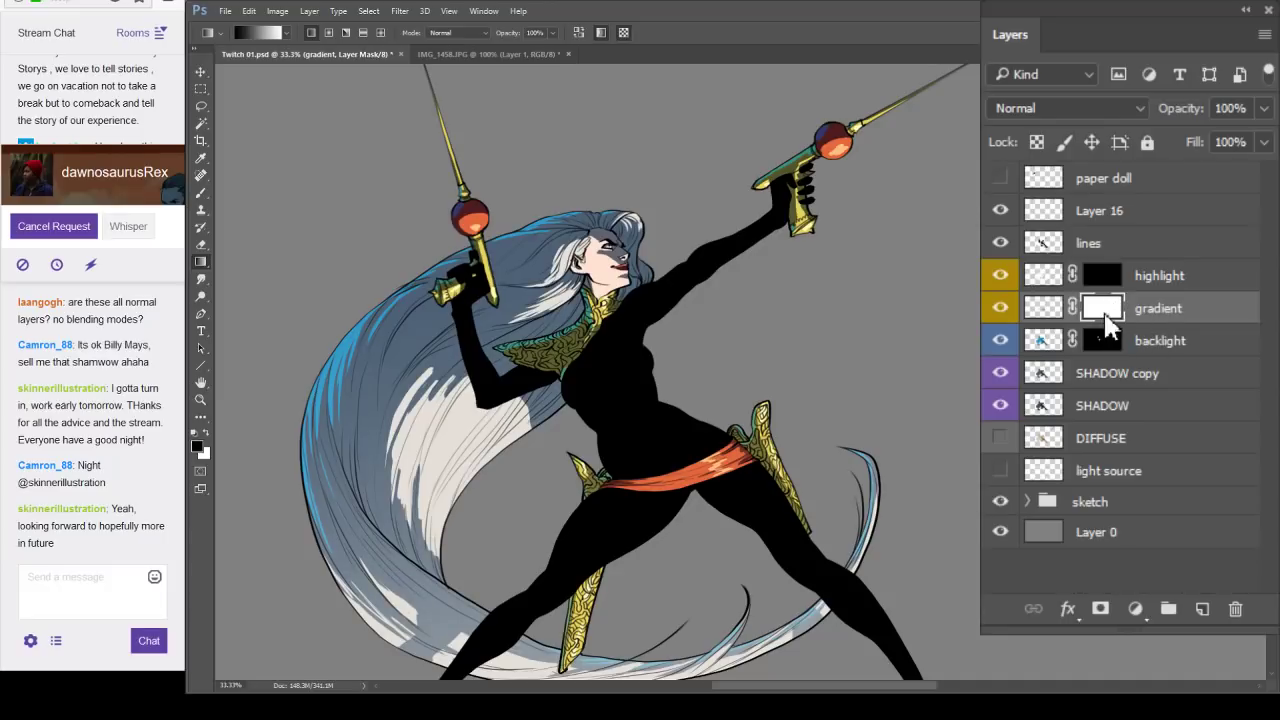
key(ctrl+alt+z)
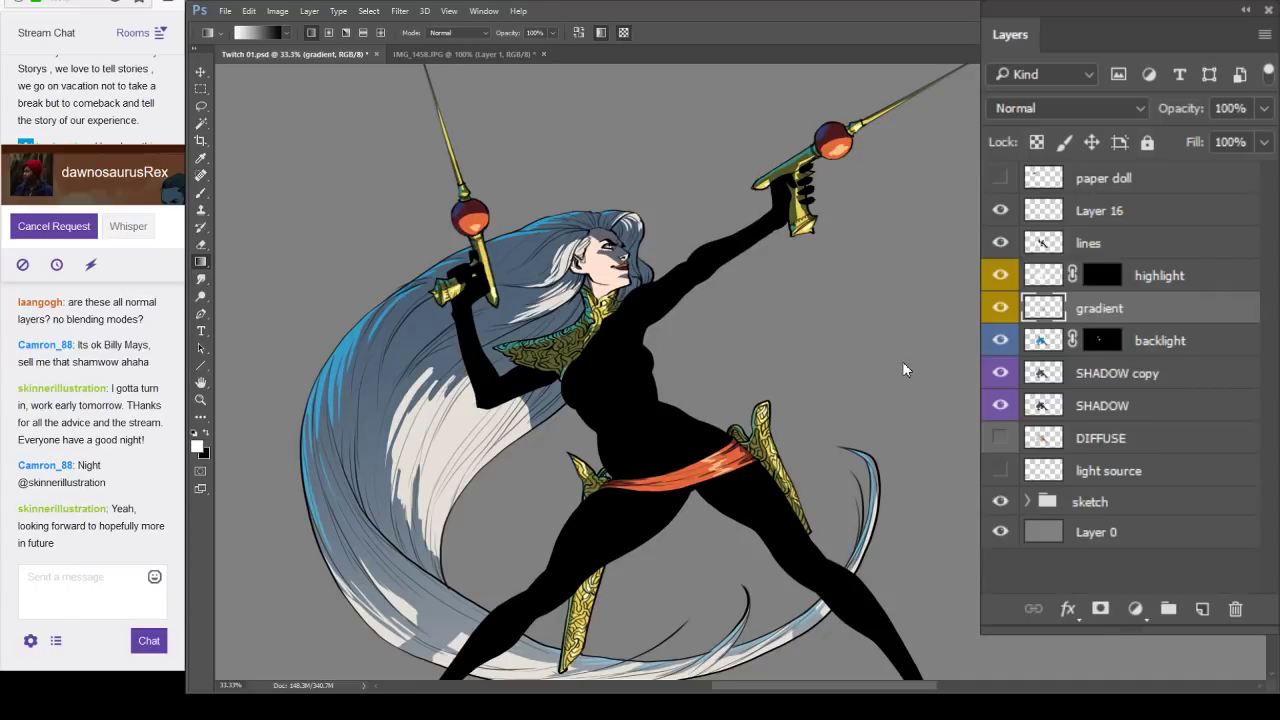
Duplicate the gradient layer, shift the copy to darker, more saturated colours, and compare the figure with the copy hidden and shown.
key(ctrl+j)
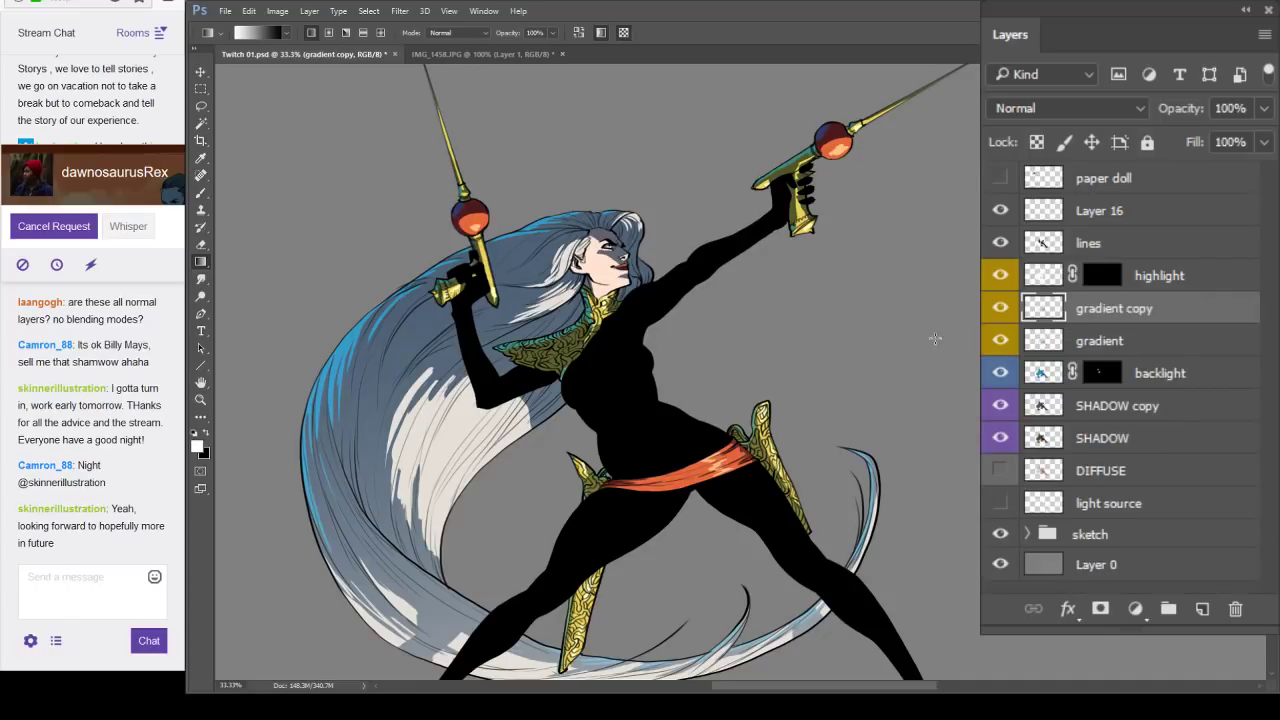
alt+click(930, 313)
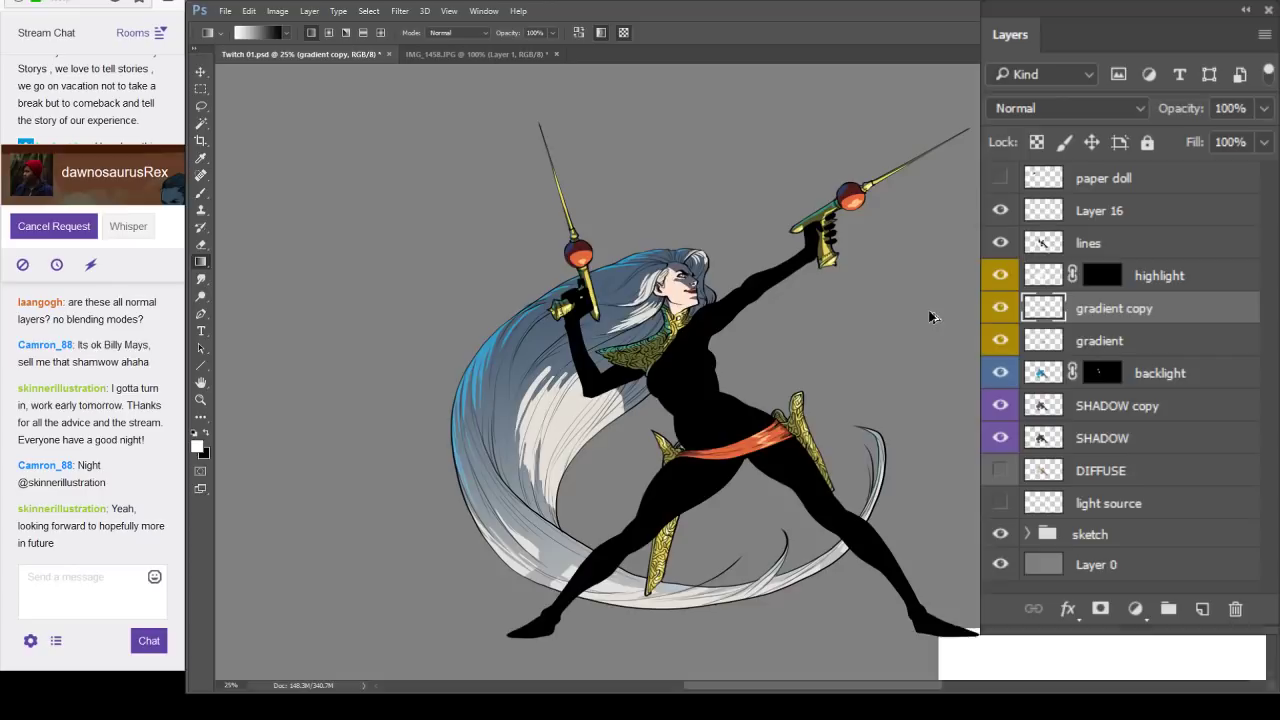
key(i)
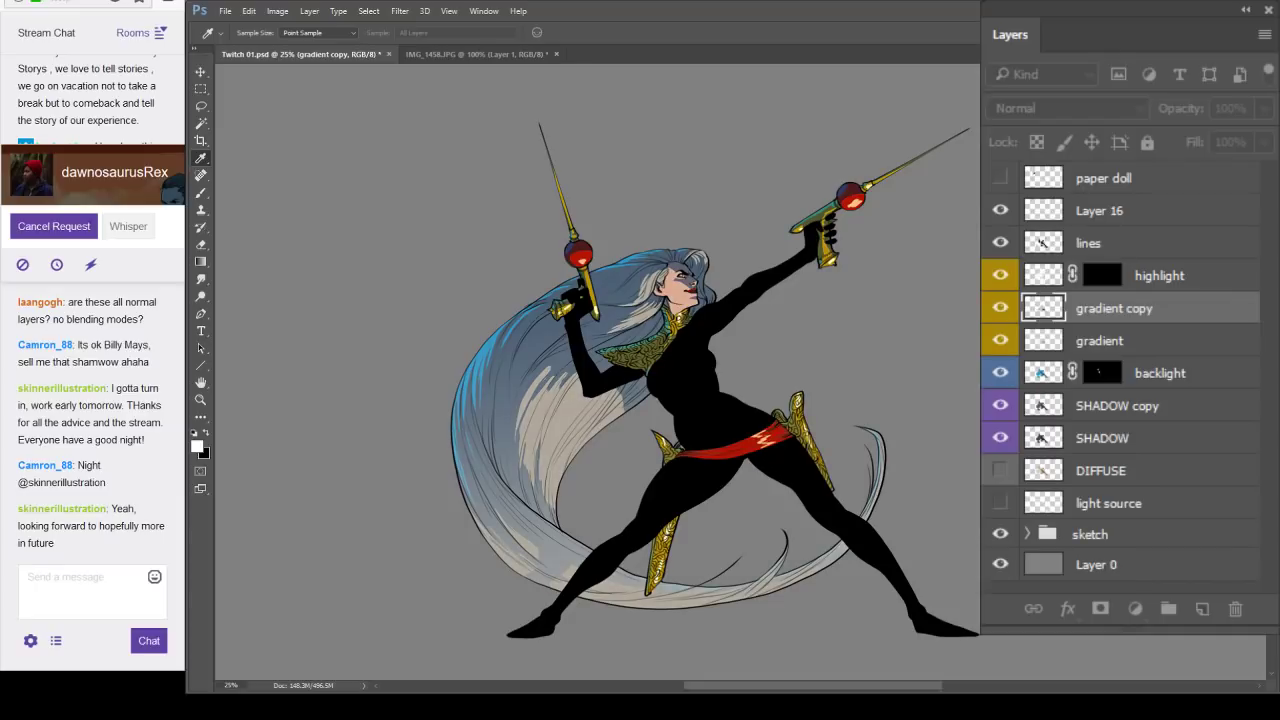
key(g)
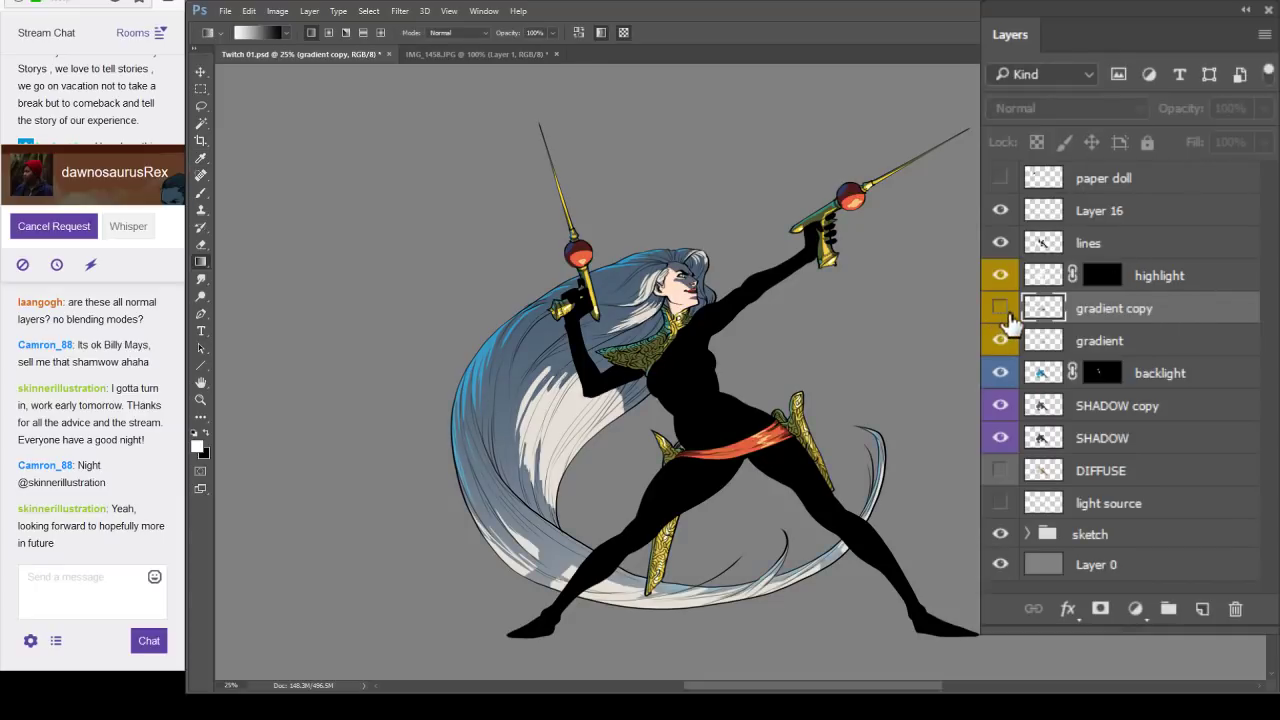
click(1001, 310)
click(1001, 310)
click(1001, 310)
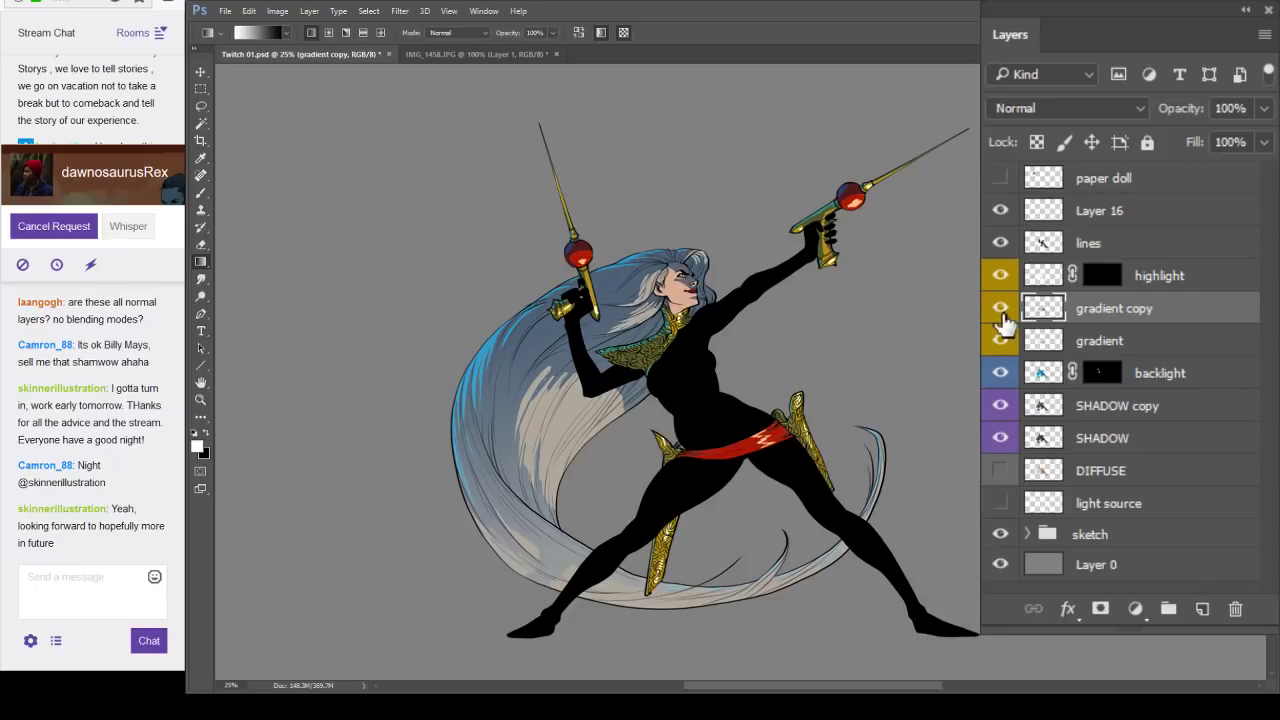
click(1001, 310)
Add a layer mask to the gradient copy and fill it with a black-to-white fade running up from the belt to the face.
click(1100, 608)
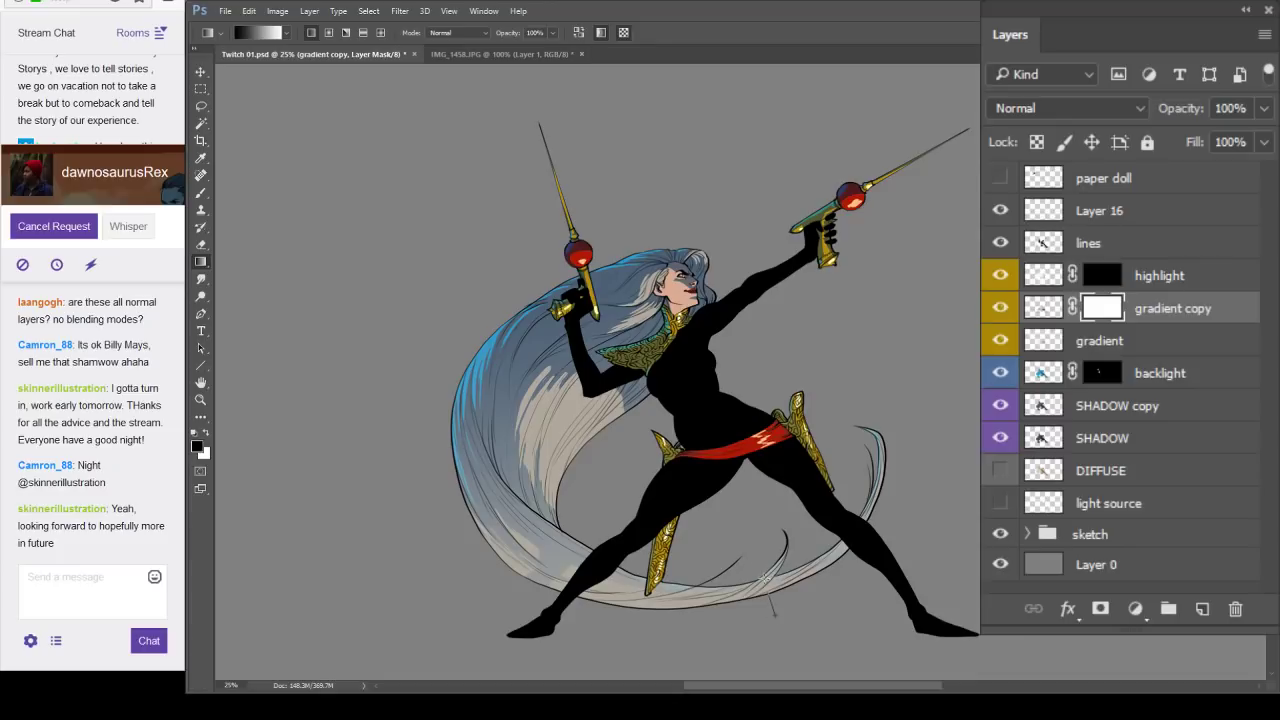
drag(772, 605, 668, 264)
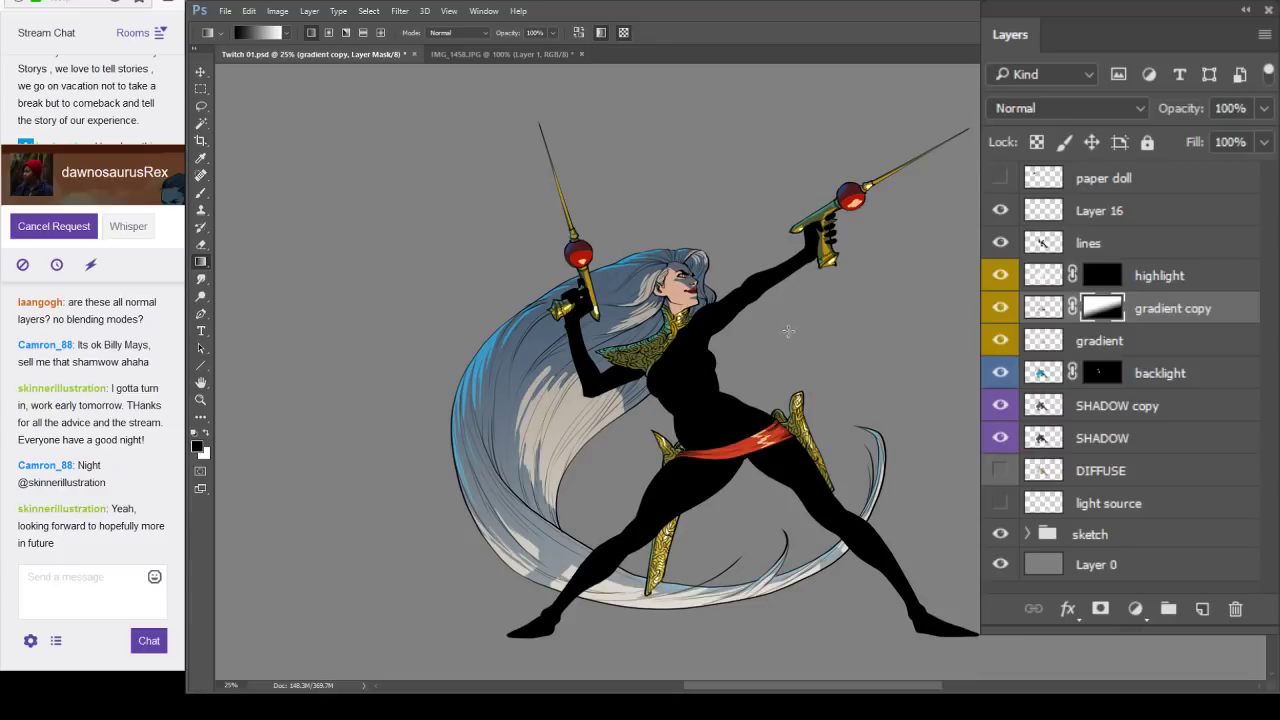
drag(763, 589, 682, 220)
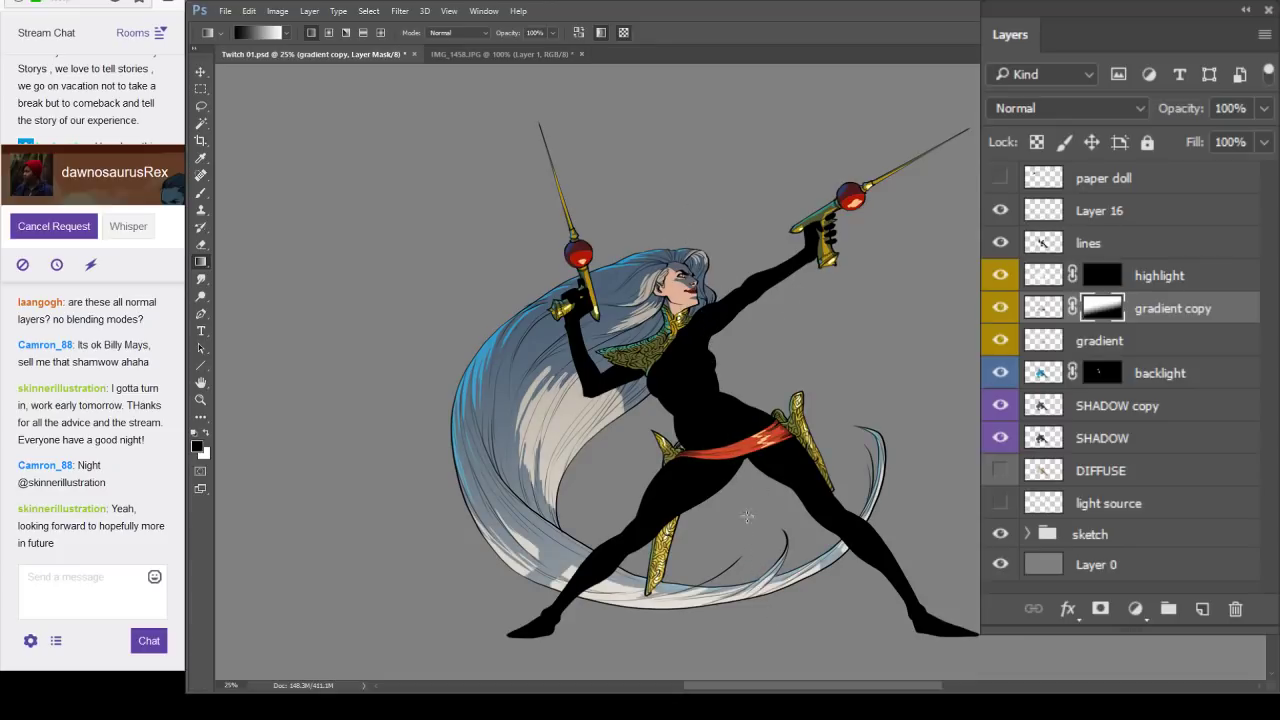
drag(714, 441, 686, 276)
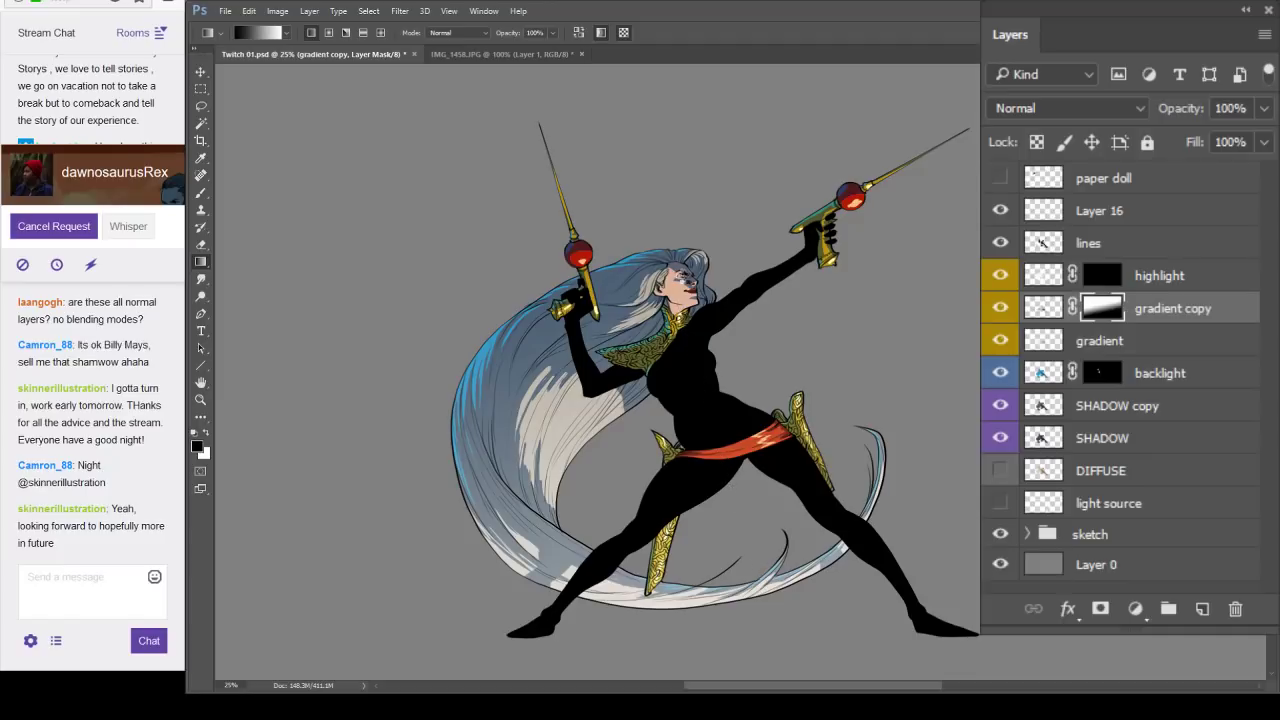
Compare the figure with the masked gradient copy hidden and shown, and ready the Brush with white.
click(1000, 308)
click(1000, 312)
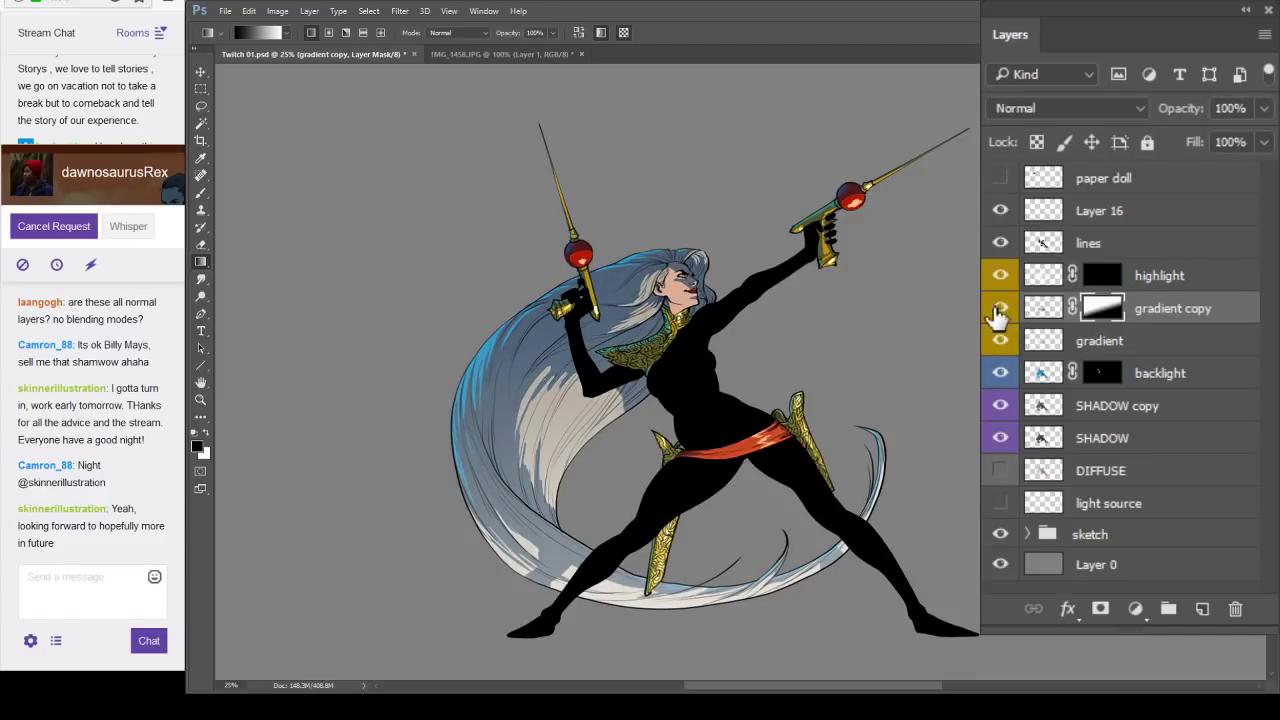
click(995, 316)
click(999, 310)
click(1000, 310)
key(b)
key(x)
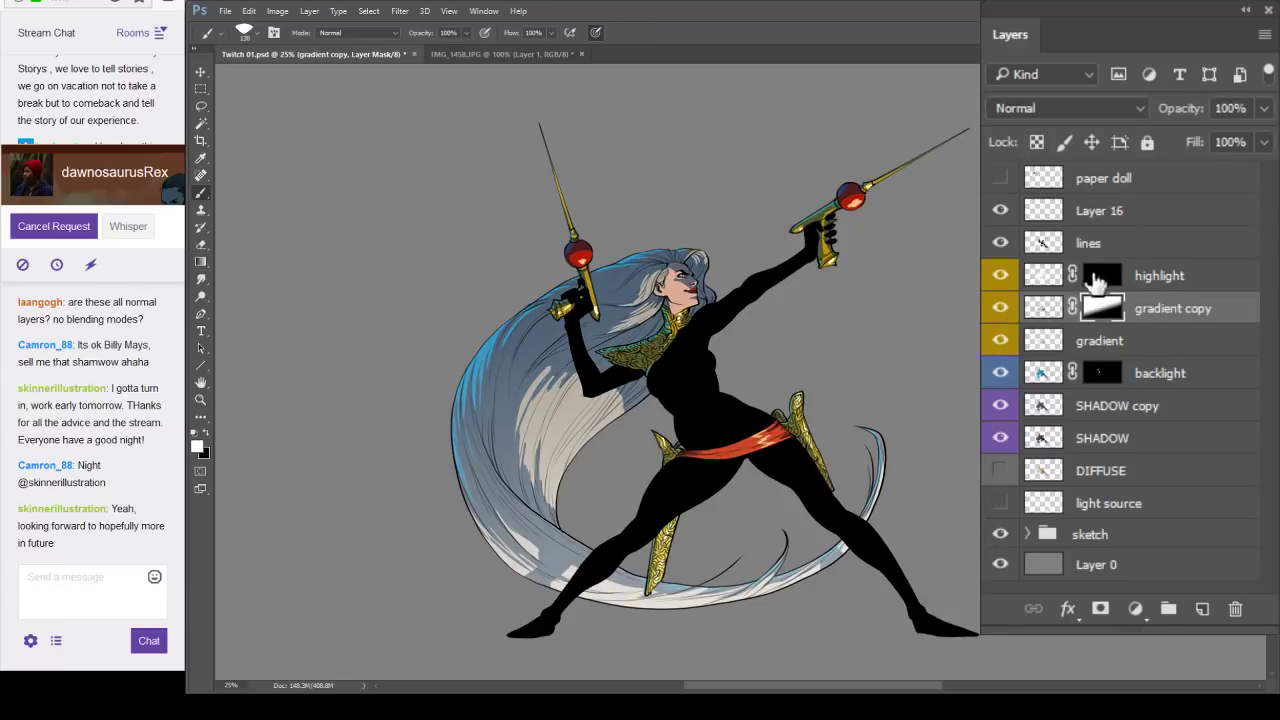
Show the paper doll layer and view the character reference and title beside the swordswoman in full screen.
key(f)
key(f)
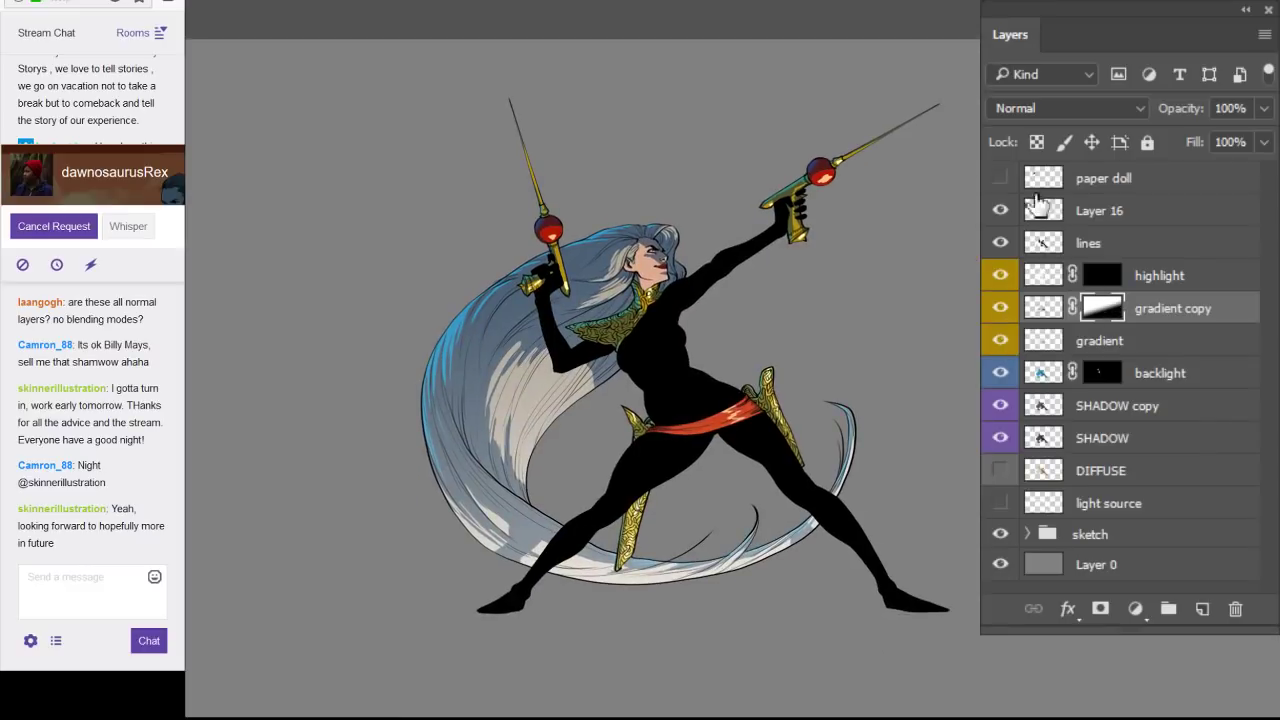
click(1000, 177)
click(1157, 188)
key(ctrl+minus)
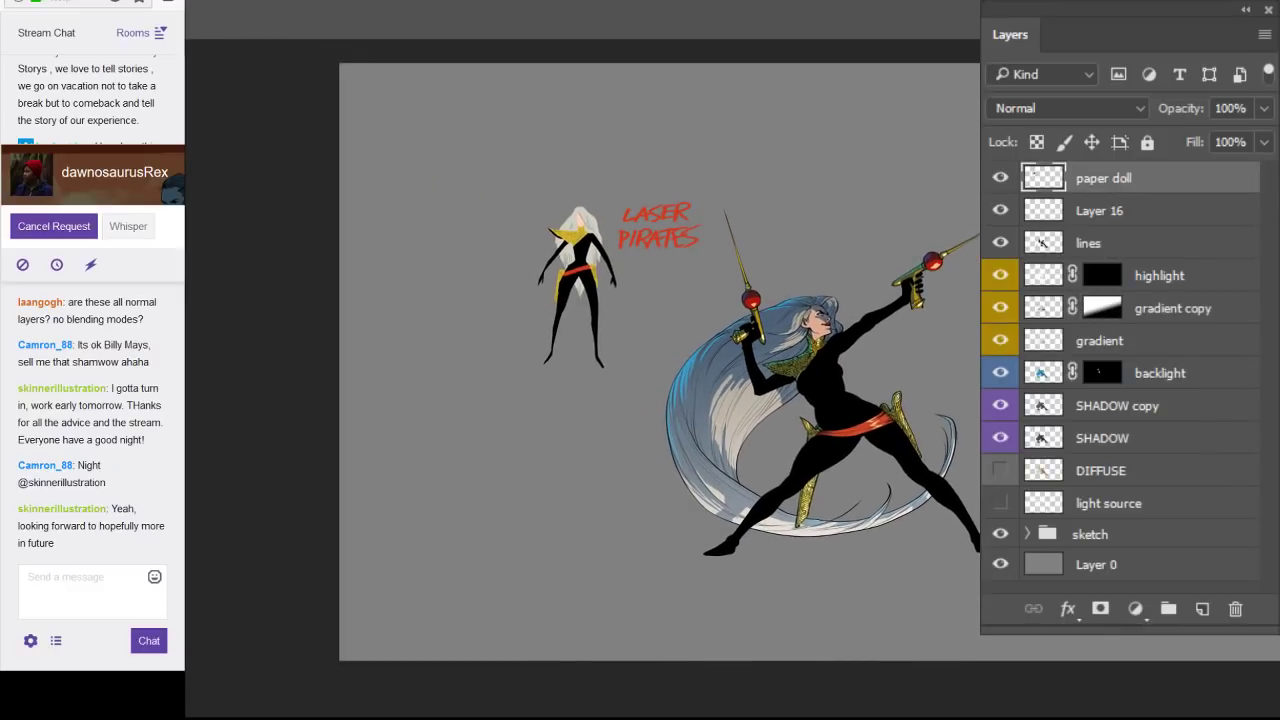
drag(975, 412, 1048, 446)
key(f)
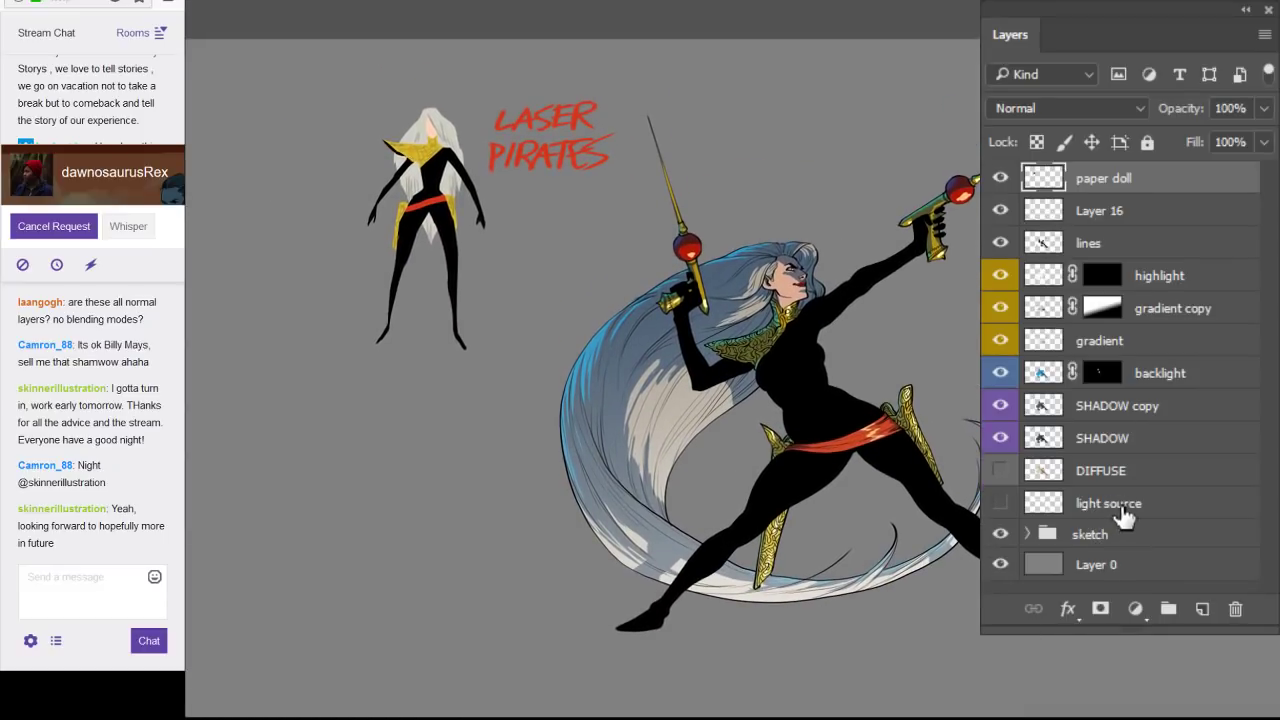
Compare the canvas with the paper doll layer hidden and shown, restore the standard view and save the document.
click(1001, 179)
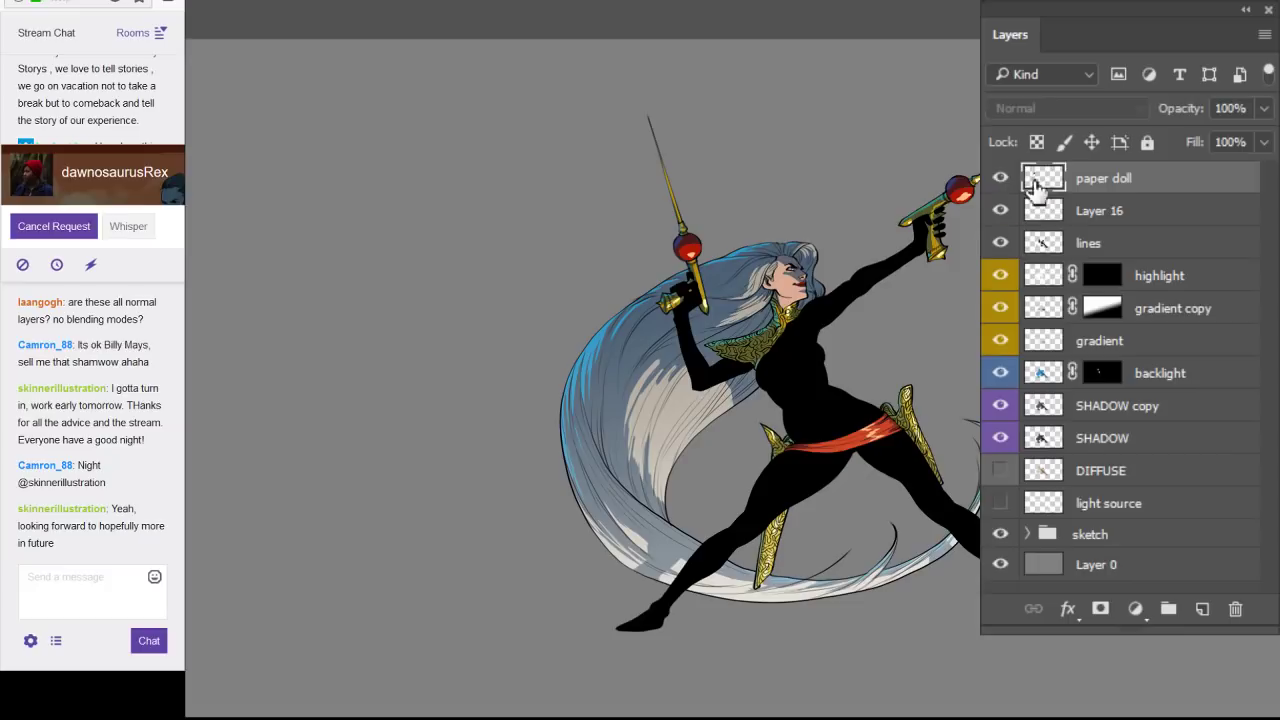
click(1001, 179)
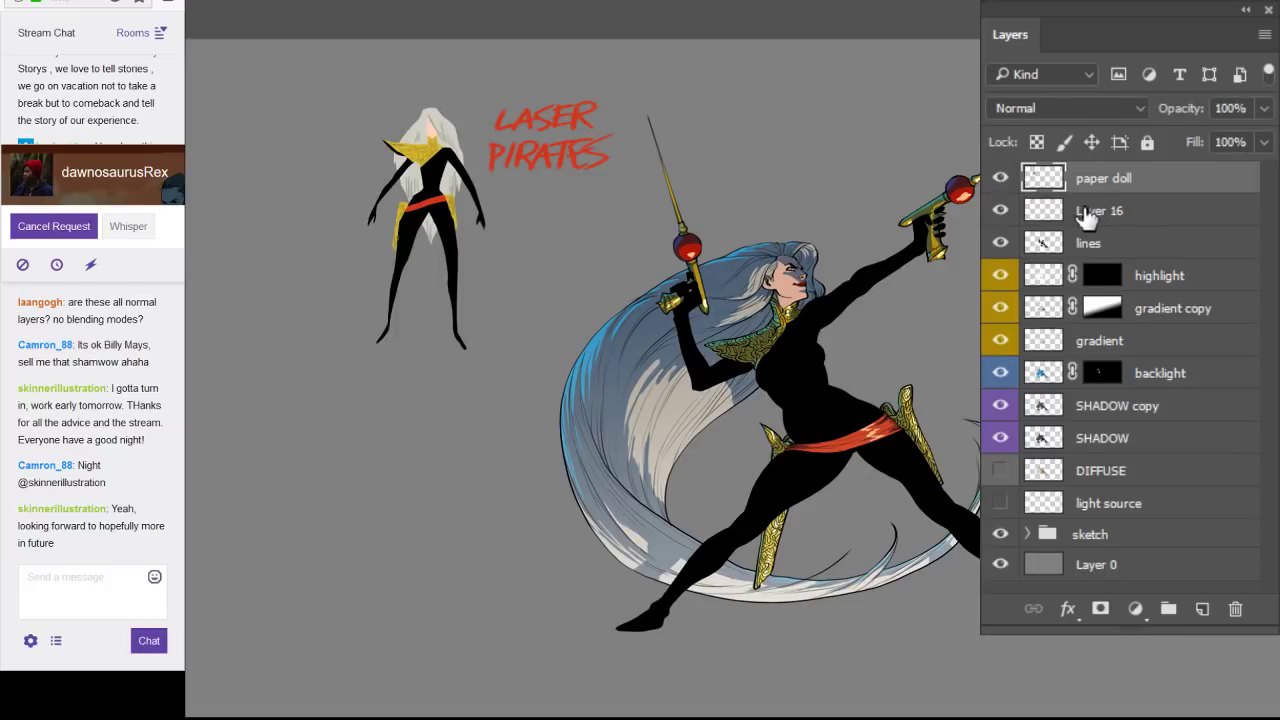
key(f)
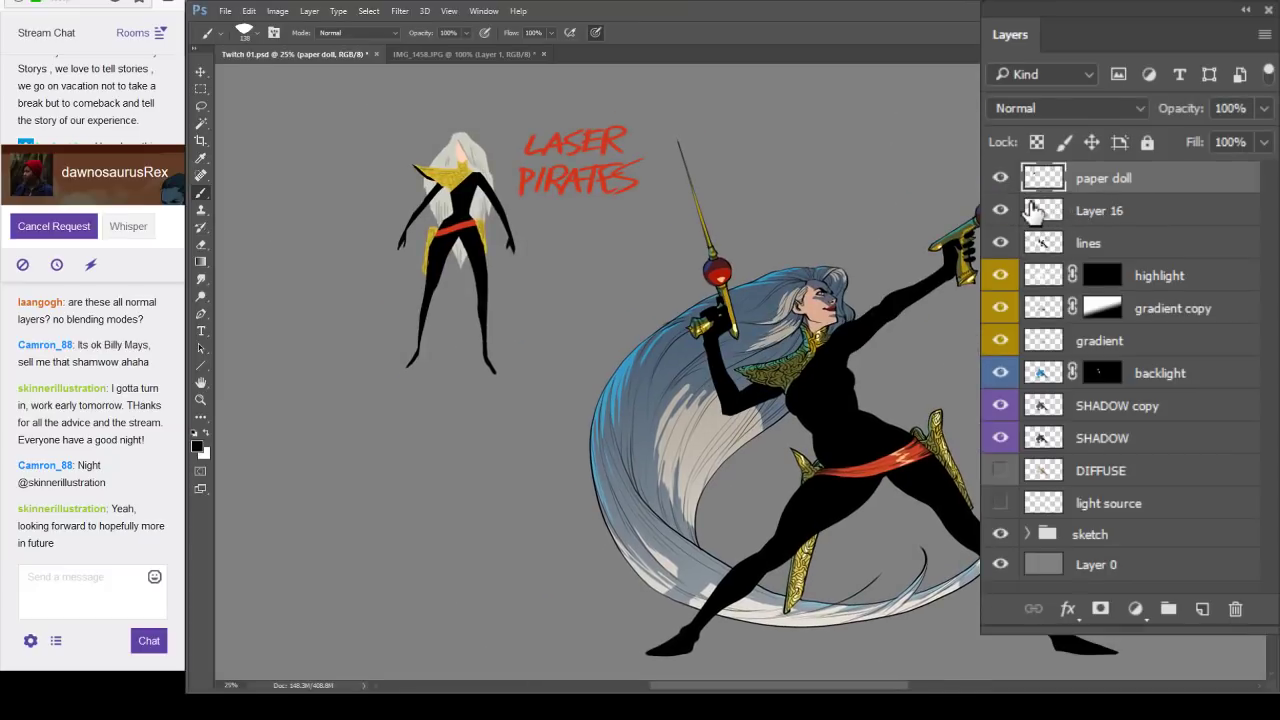
key(ctrl+s)
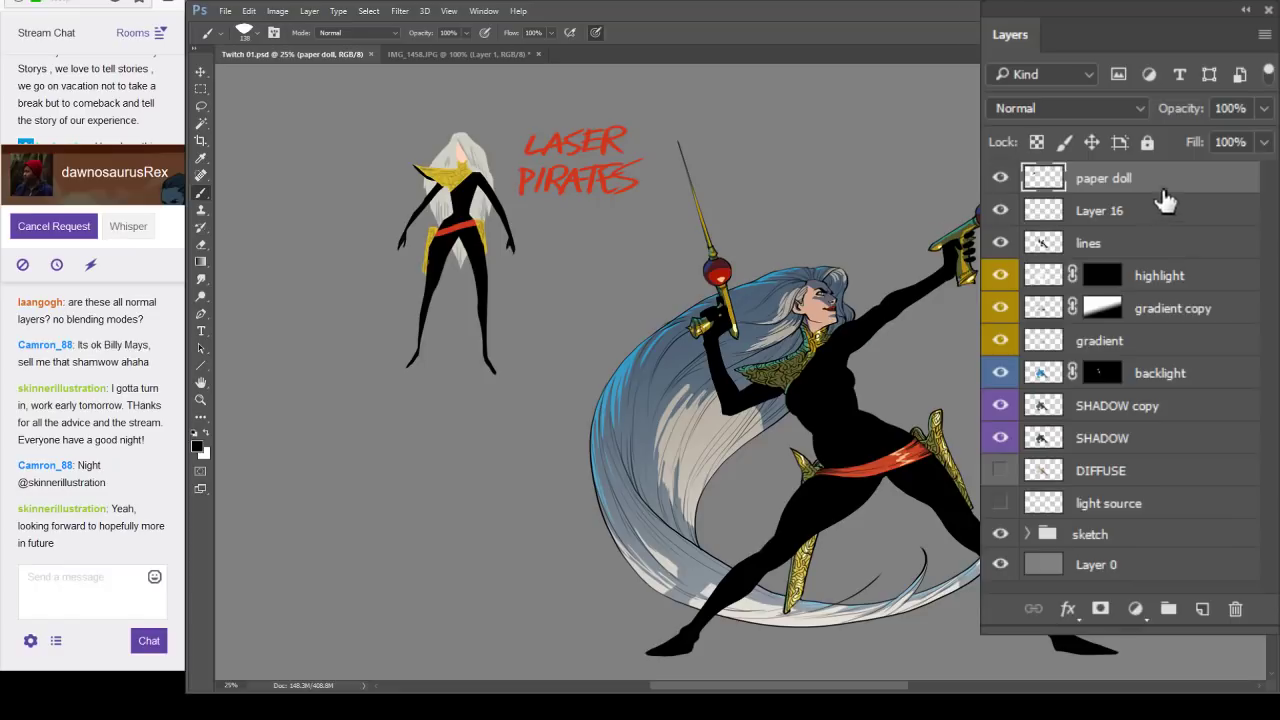
Add a new layer above lines and paint the outstretched sword's blade white inside a selection of the figure, clearing the selection.
drag(969, 370, 761, 340)
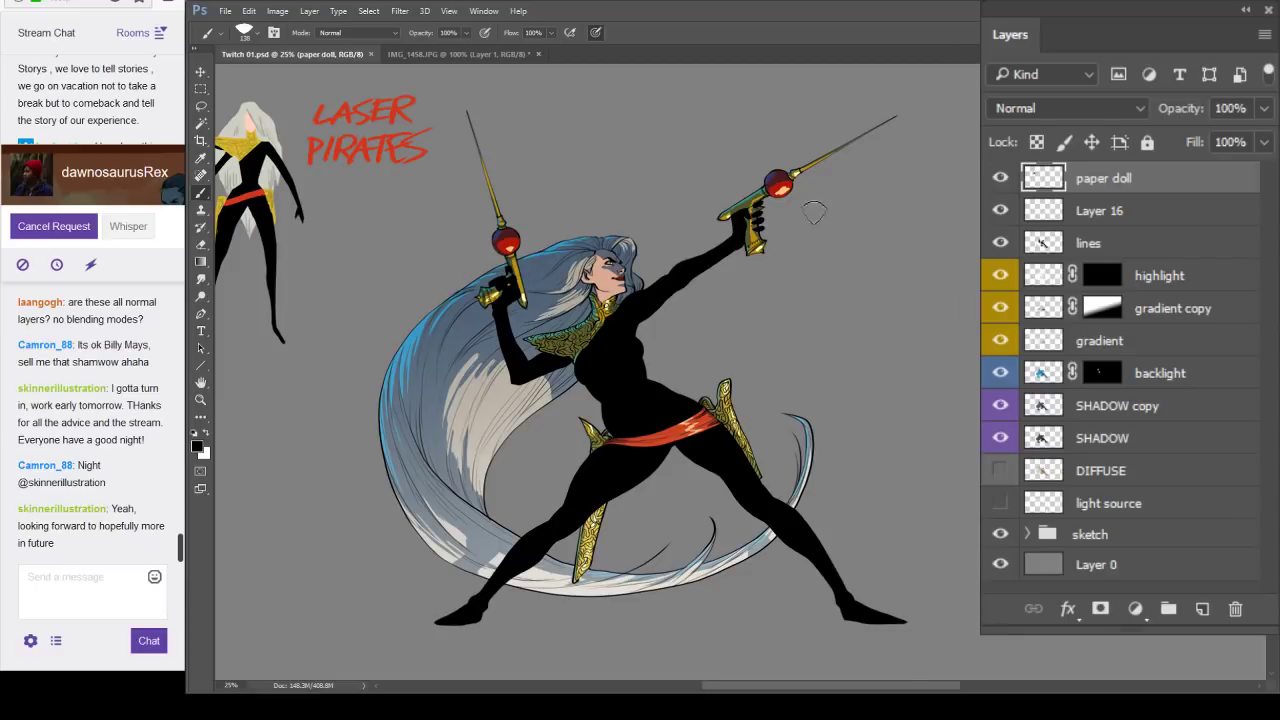
ctrl+click(1043, 244)
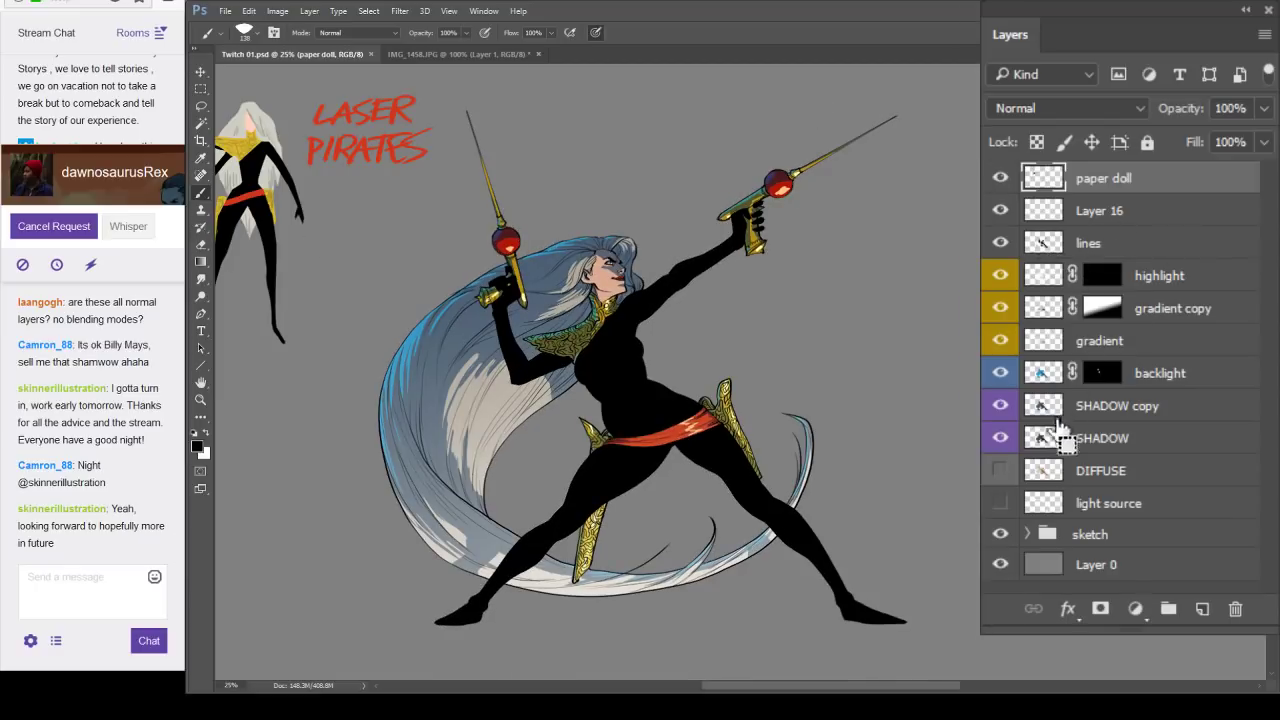
click(1154, 212)
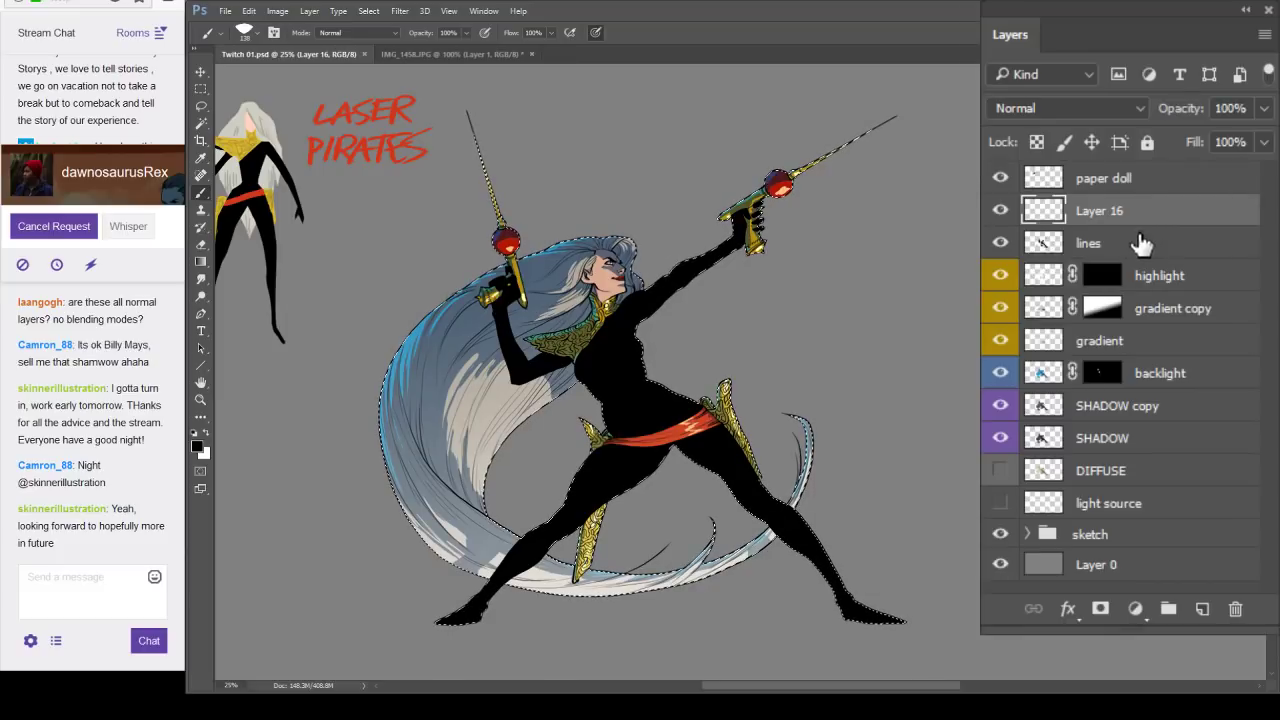
click(1141, 245)
key(ctrl+shift+alt+n)
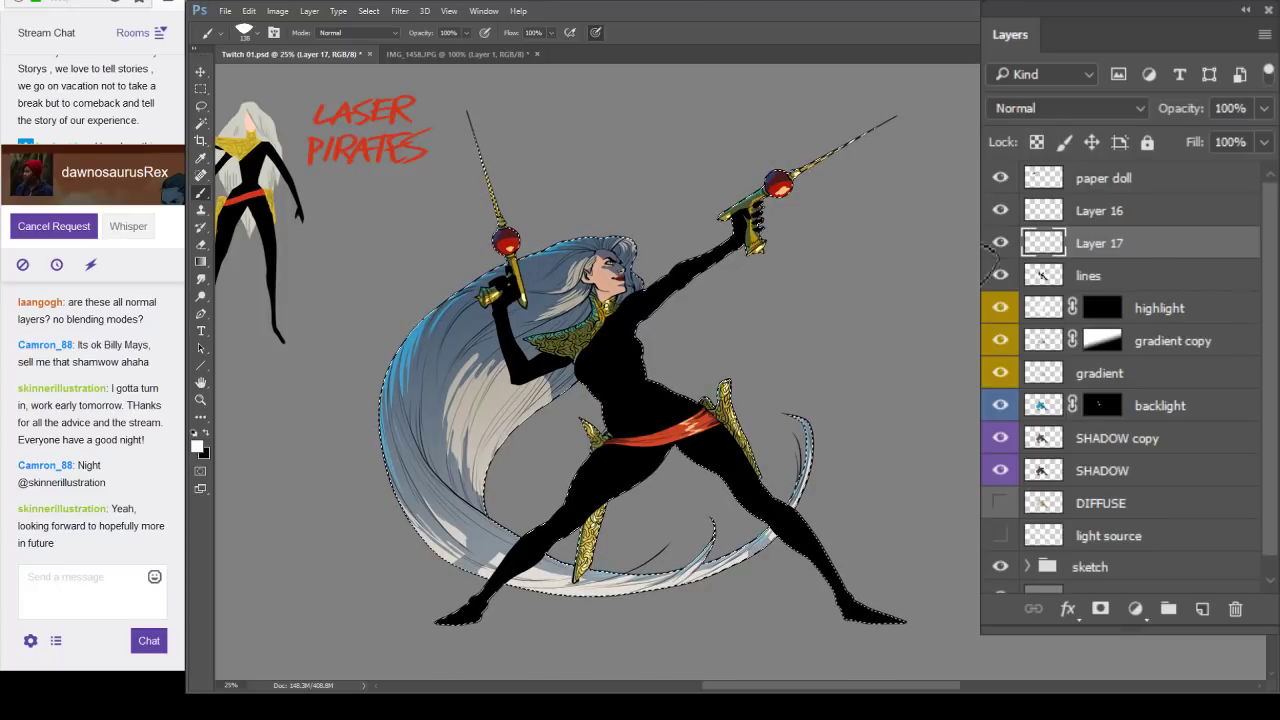
key(ctrl+d)
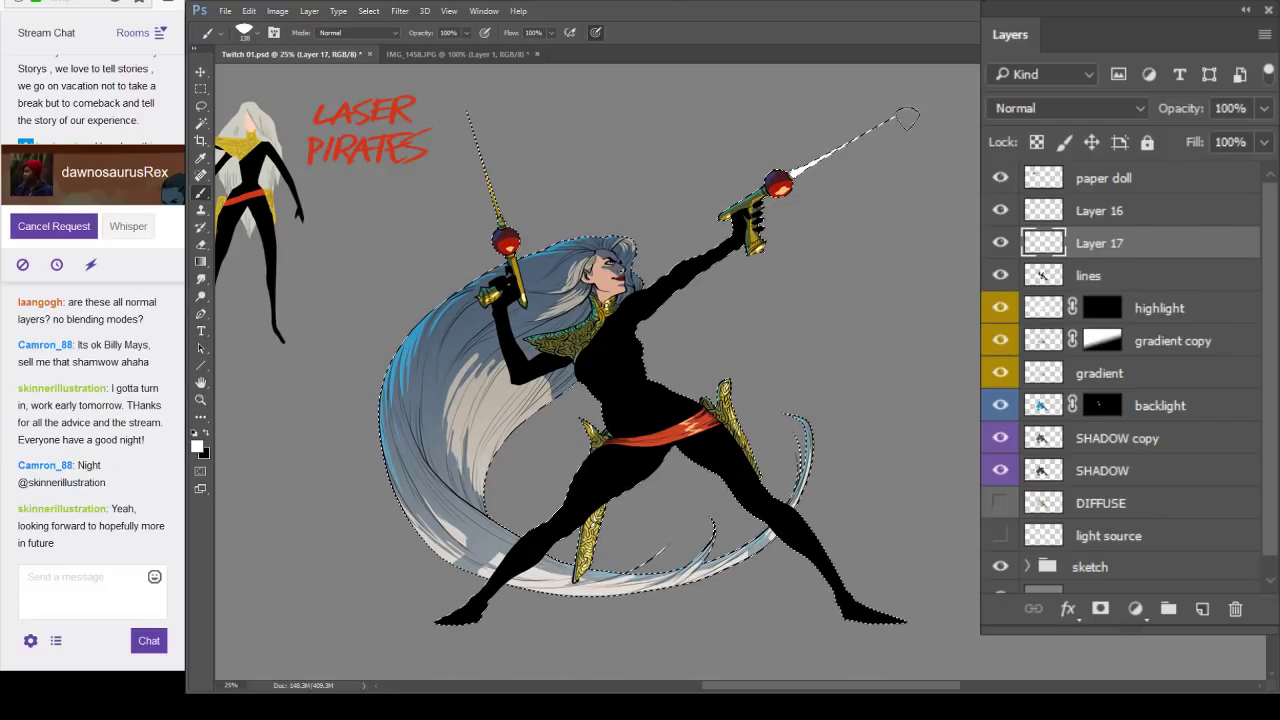
key(ctrl+d)
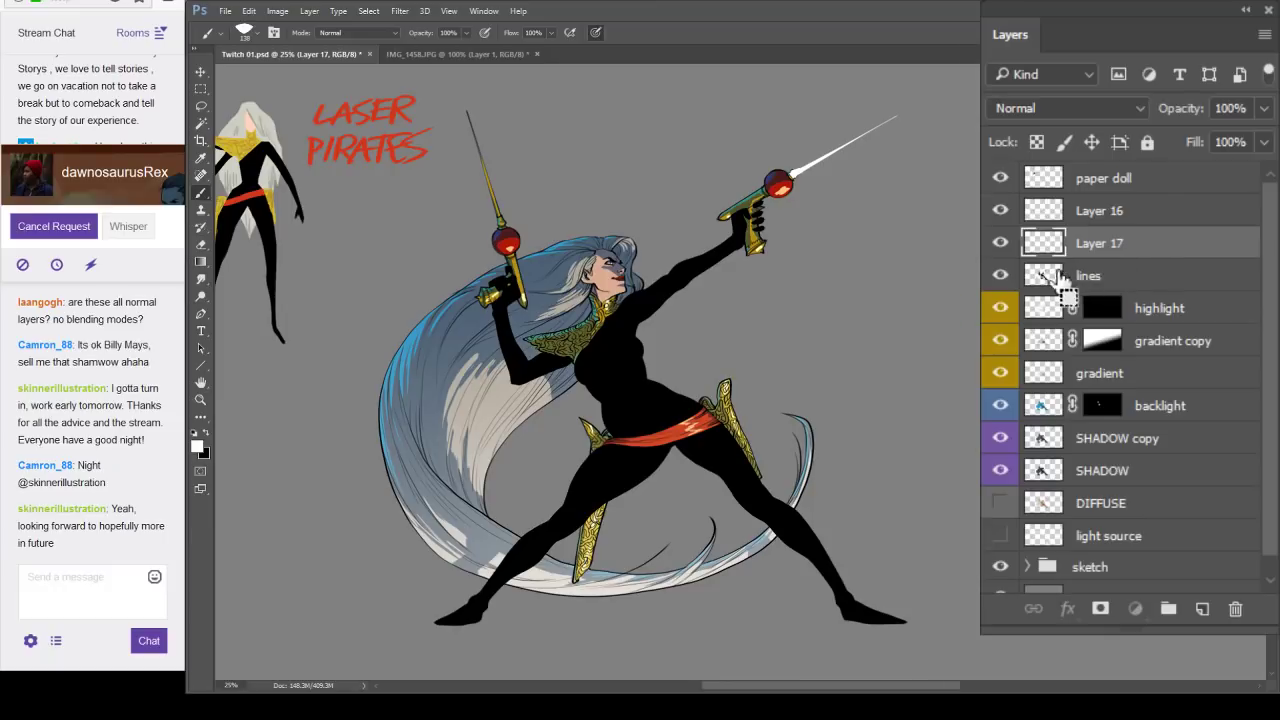
Load the figure as a selection, paint the raised sword's blade white on Layer 17, and clear the selection.
ctrl+click(1043, 470)
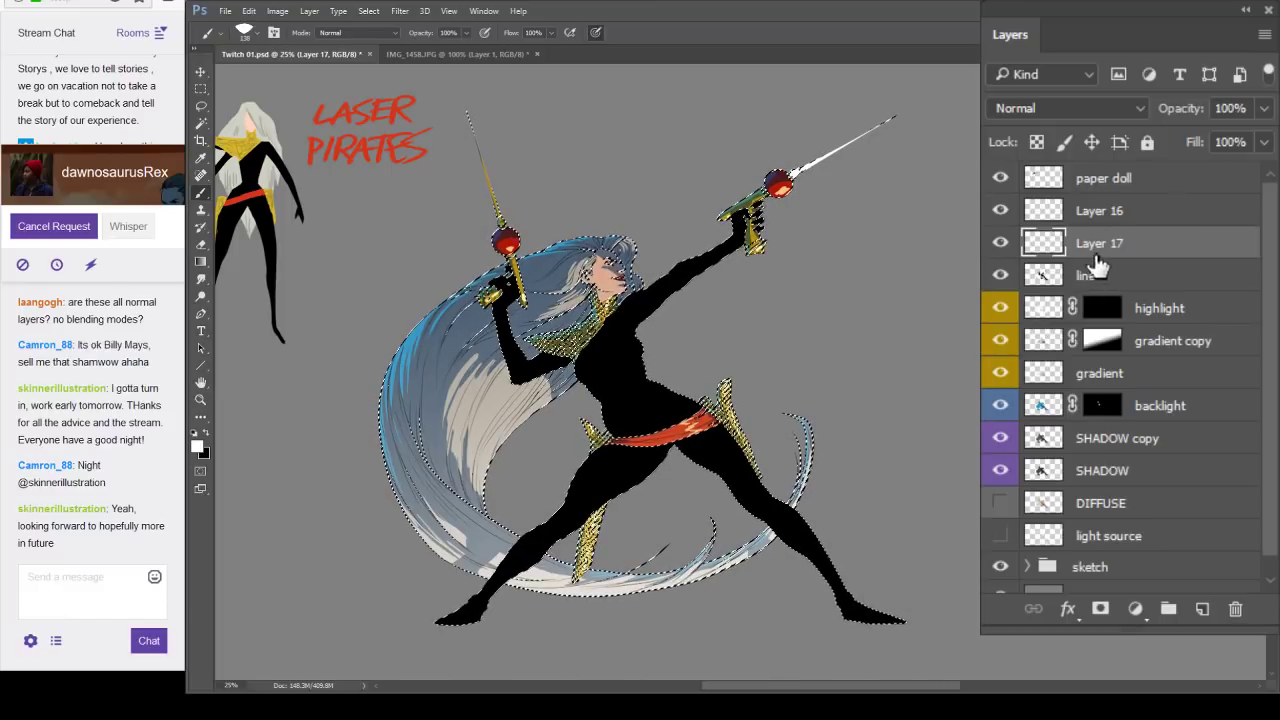
ctrl+click(1049, 472)
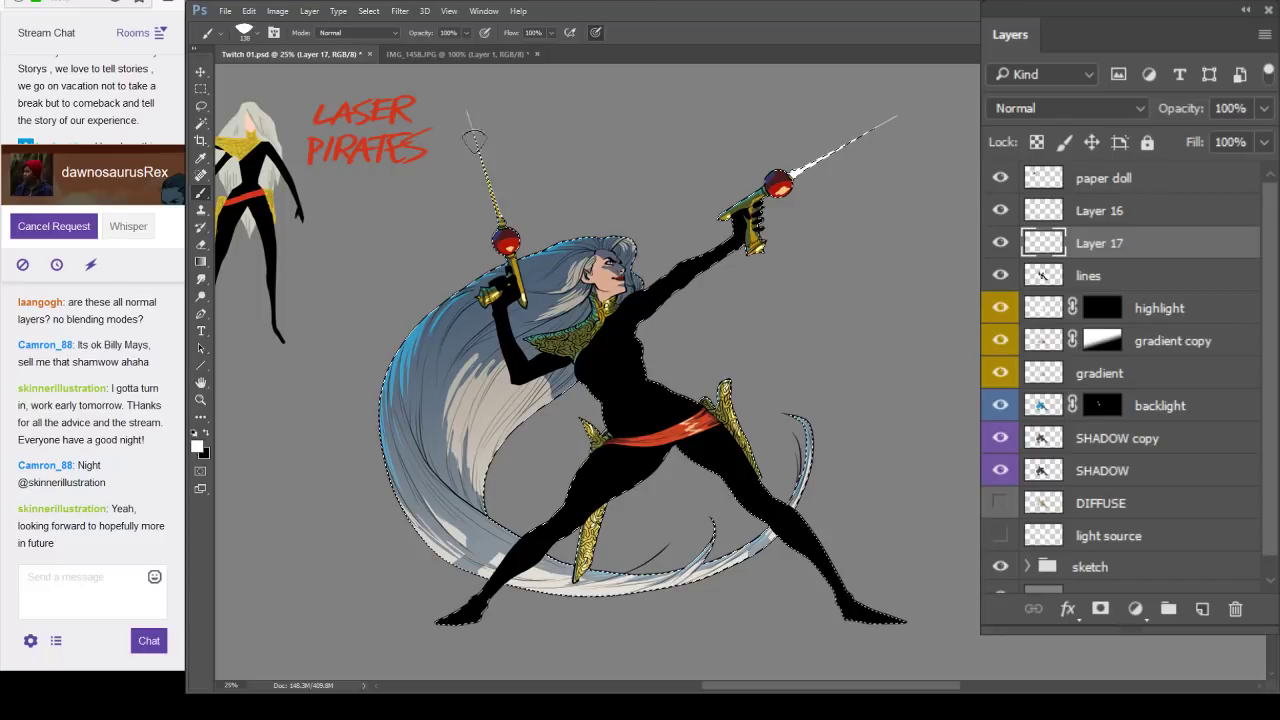
drag(475, 133, 500, 217)
drag(492, 158, 507, 219)
key(ctrl+d)
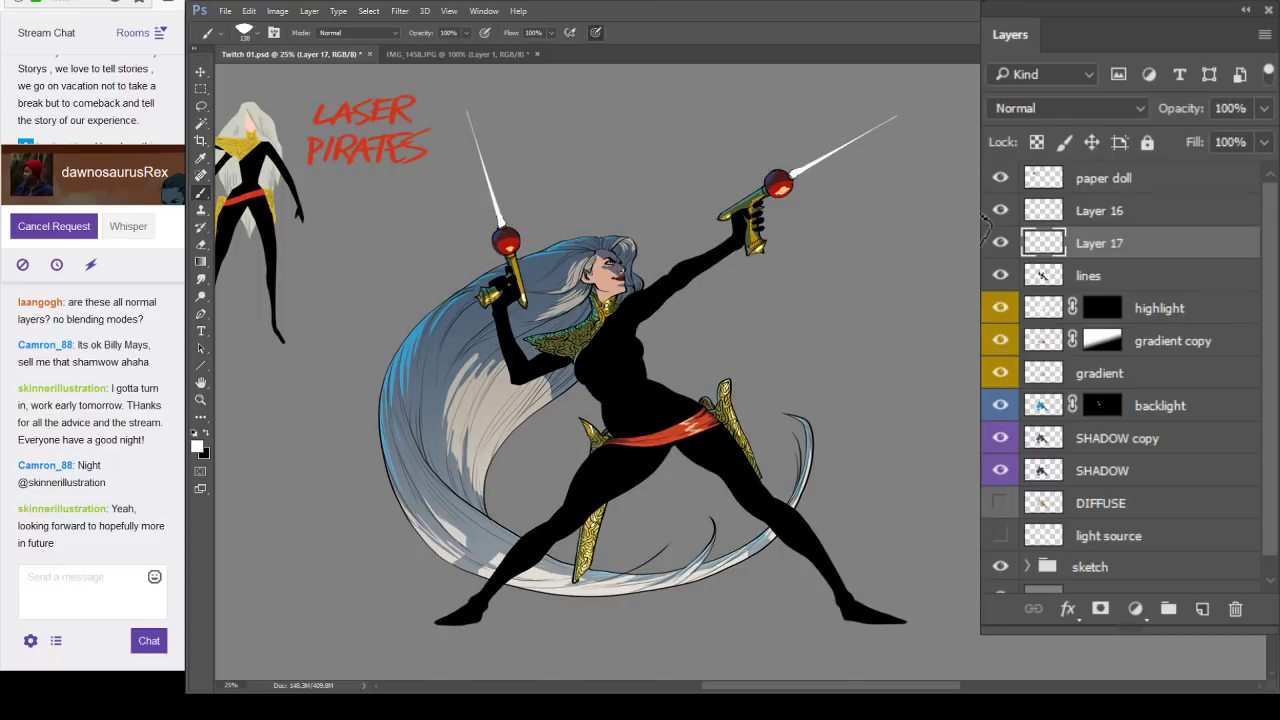
Add a layer mask to Layer 17 and fade the white of both blades near the hilts with a large soft brush.
click(1100, 608)
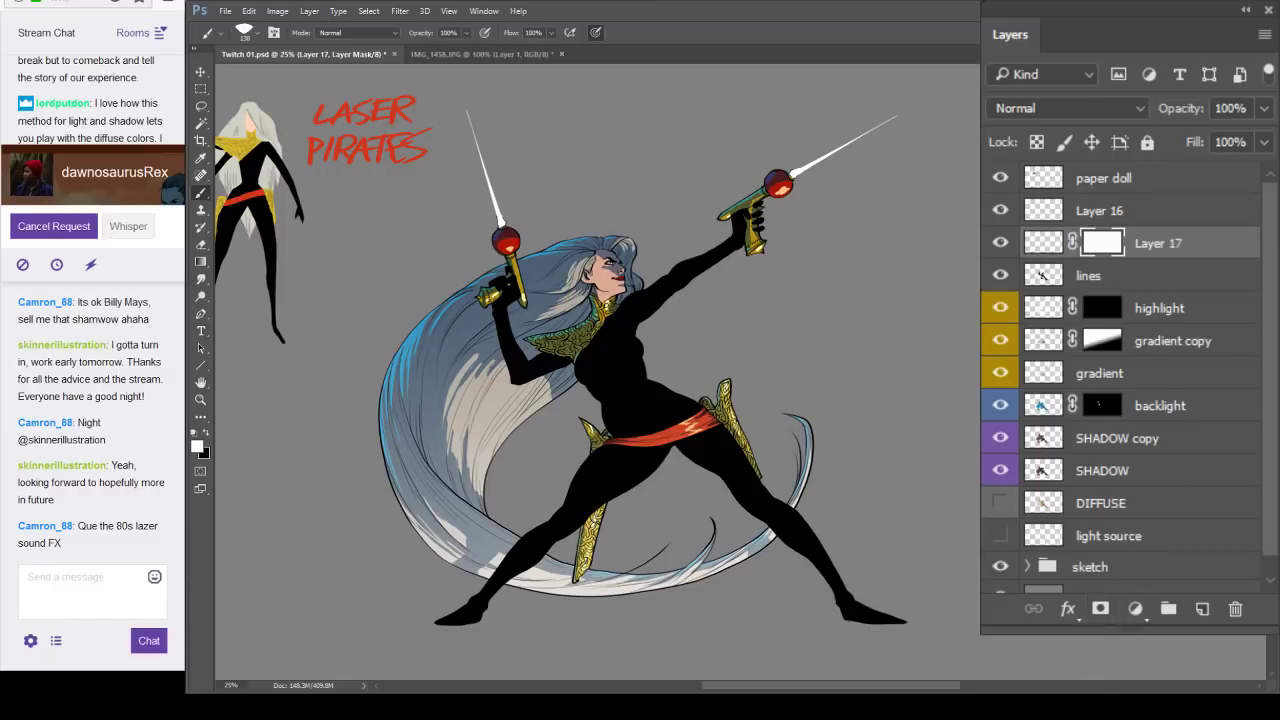
click(948, 429)
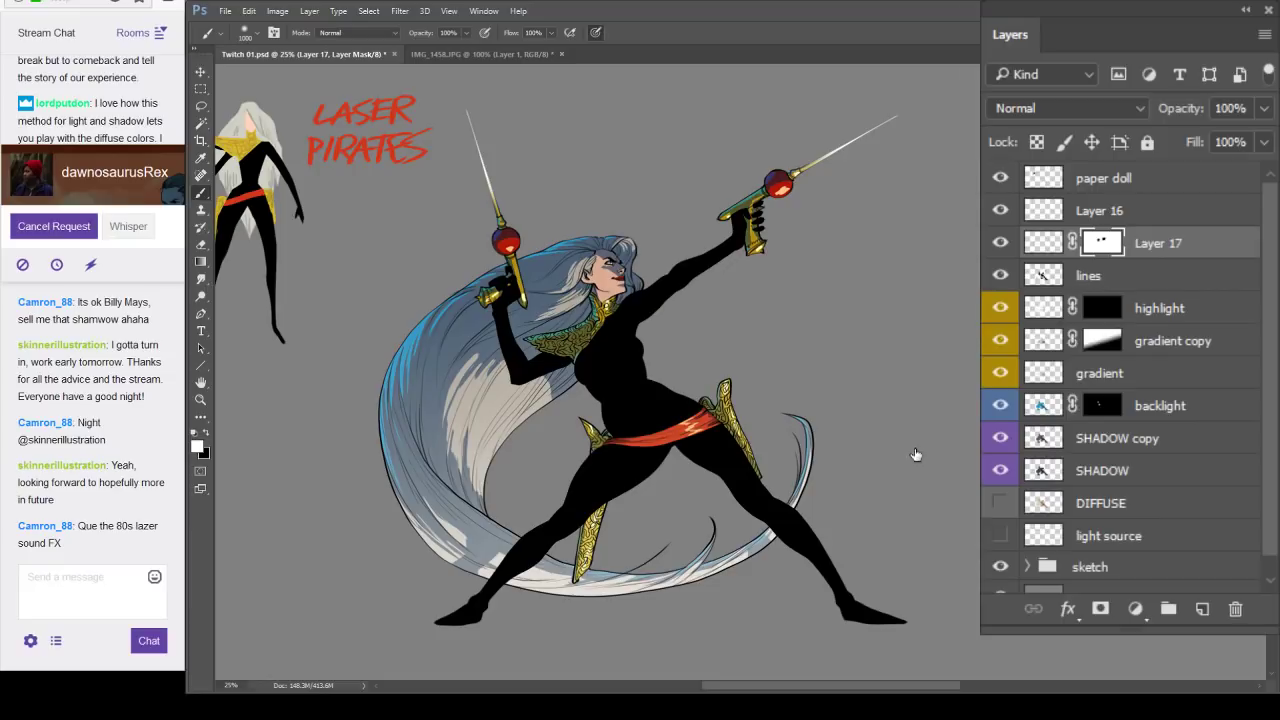
click(976, 470)
click(1105, 247)
scroll(976, 267, down, 1)
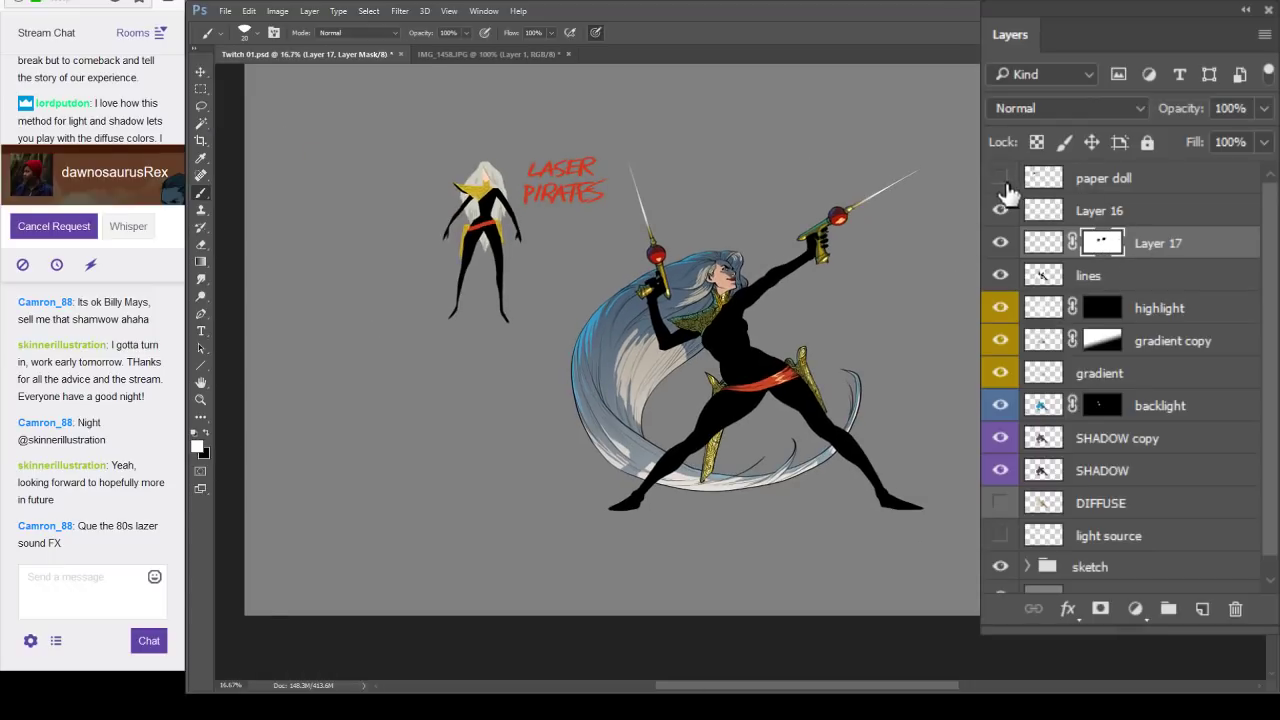
Select the paper doll layer and move the character reference and title farther away from the swordswoman.
click(1000, 178)
click(1065, 184)
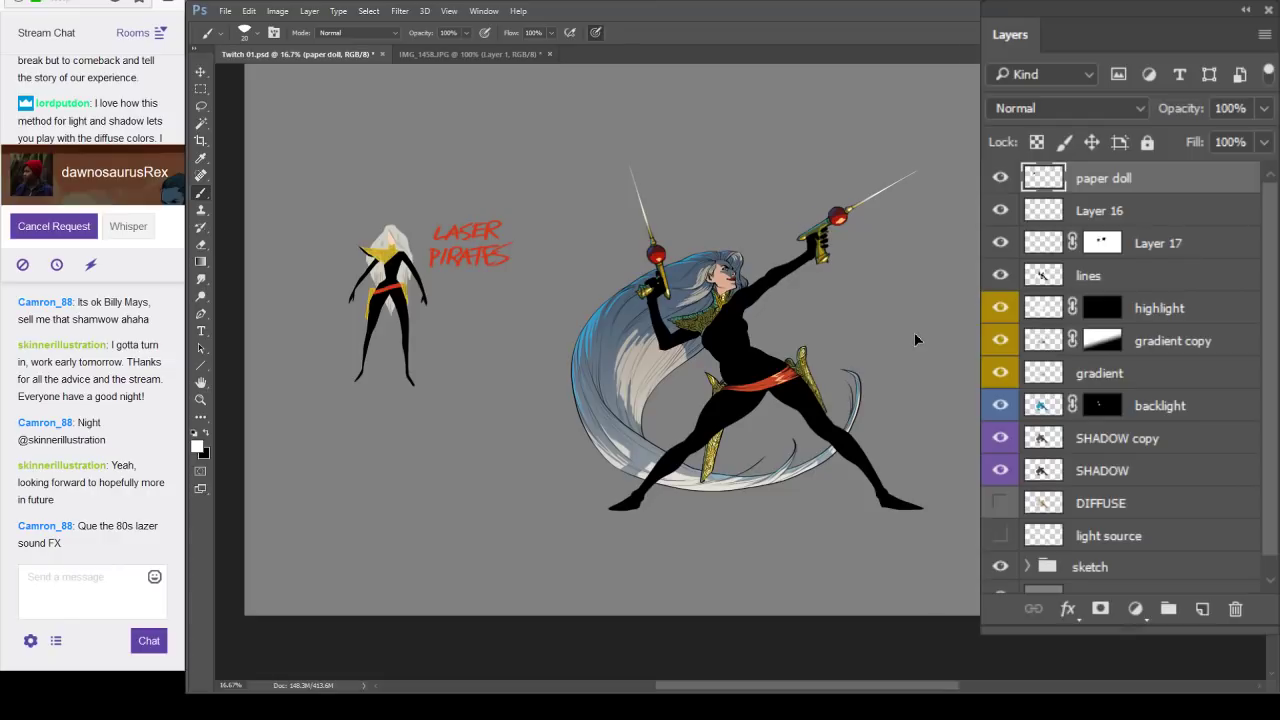
drag(948, 238, 978, 284)
drag(880, 294, 912, 338)
key(ctrl+alt+z)
key(ctrl+alt+z)
Save the document and compare the canvas with the paper doll layer and Layer 16 each hidden and shown.
click(1000, 178)
click(1000, 178)
key(ctrl+s)
ctrl+click(908, 291)
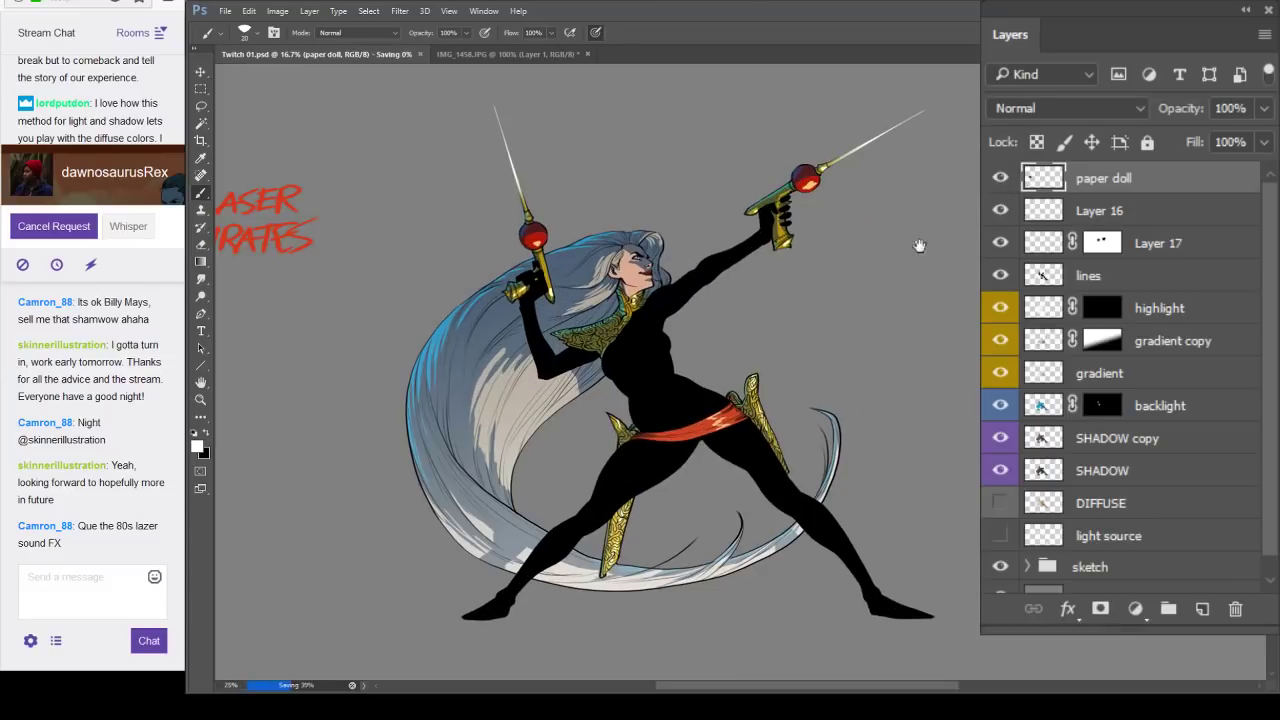
drag(920, 246, 889, 346)
click(1000, 178)
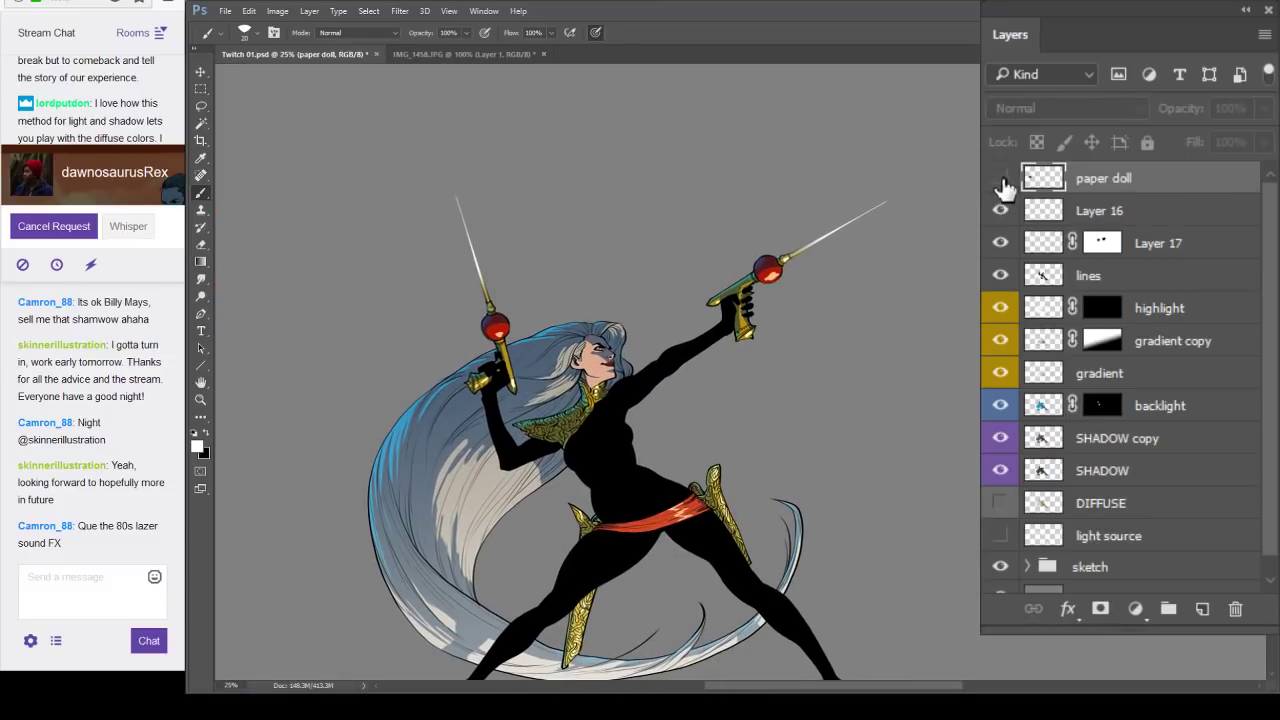
click(1000, 178)
click(1000, 210)
click(1000, 210)
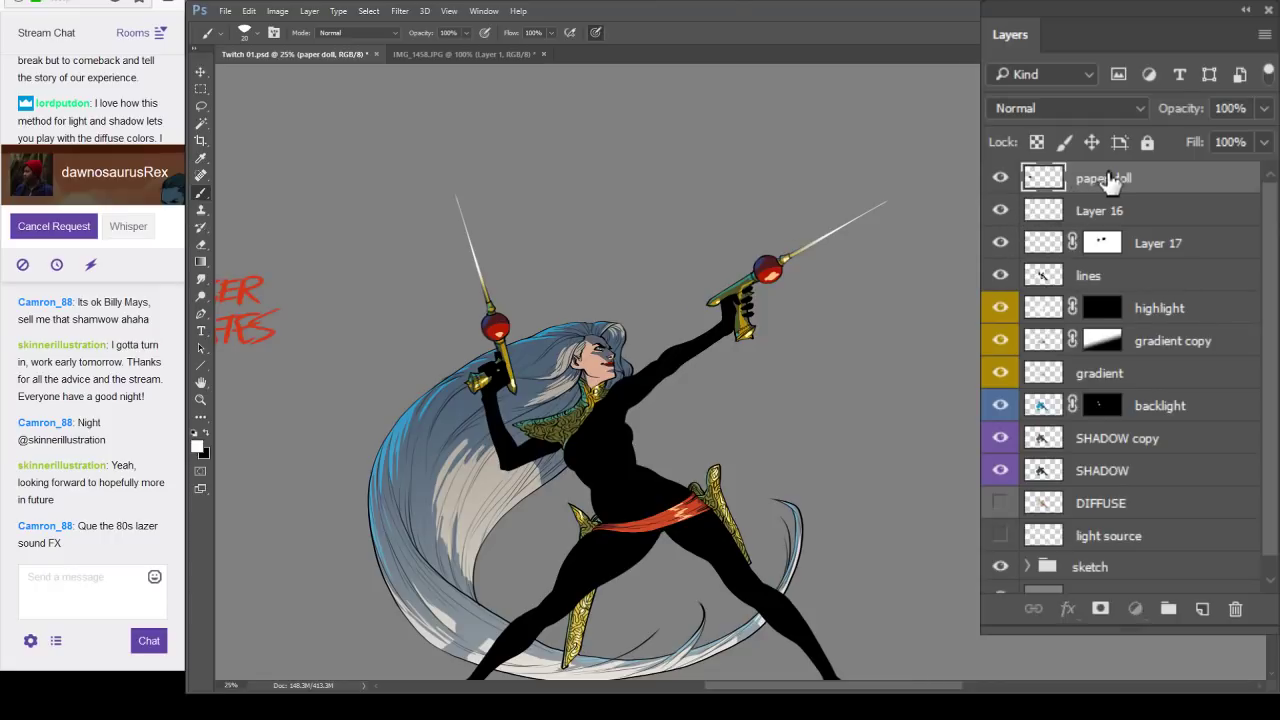
Try a white brush stroke outward from the outstretched sword's tip with the panels hidden, and restore the panels.
ctrl+alt+click(878, 296)
ctrl+click(901, 274)
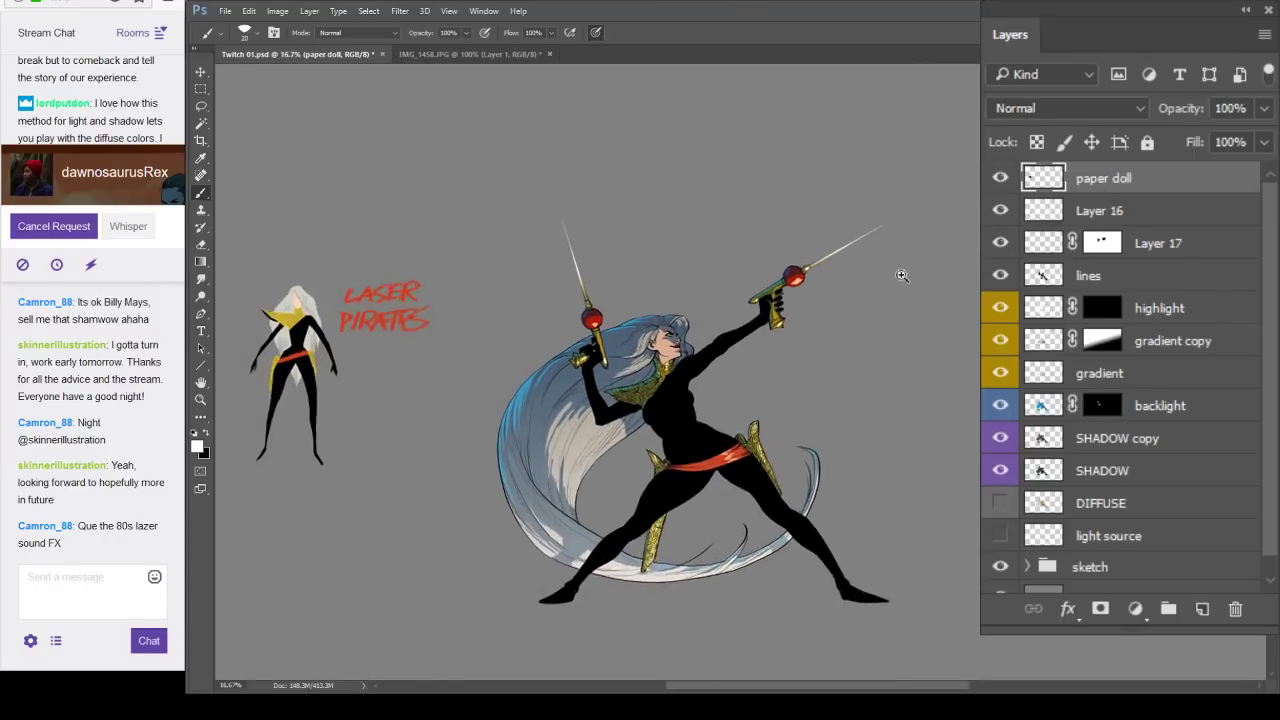
drag(898, 288, 871, 323)
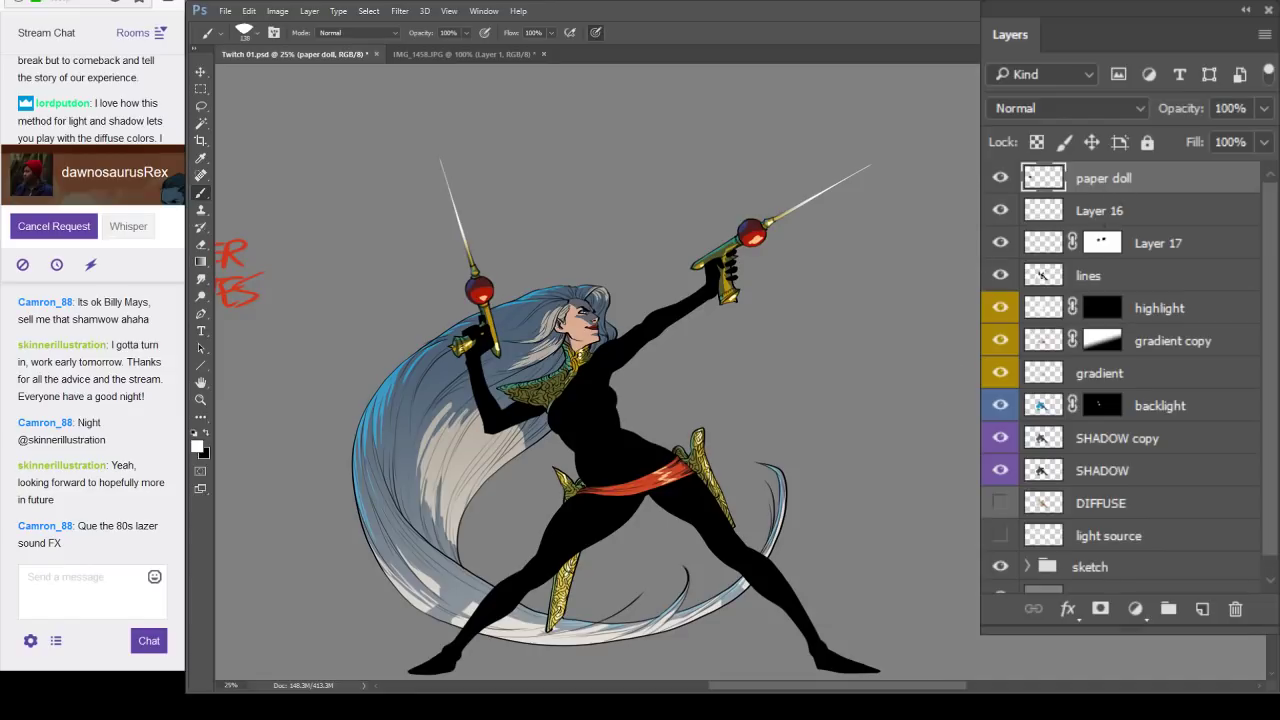
key(Tab)
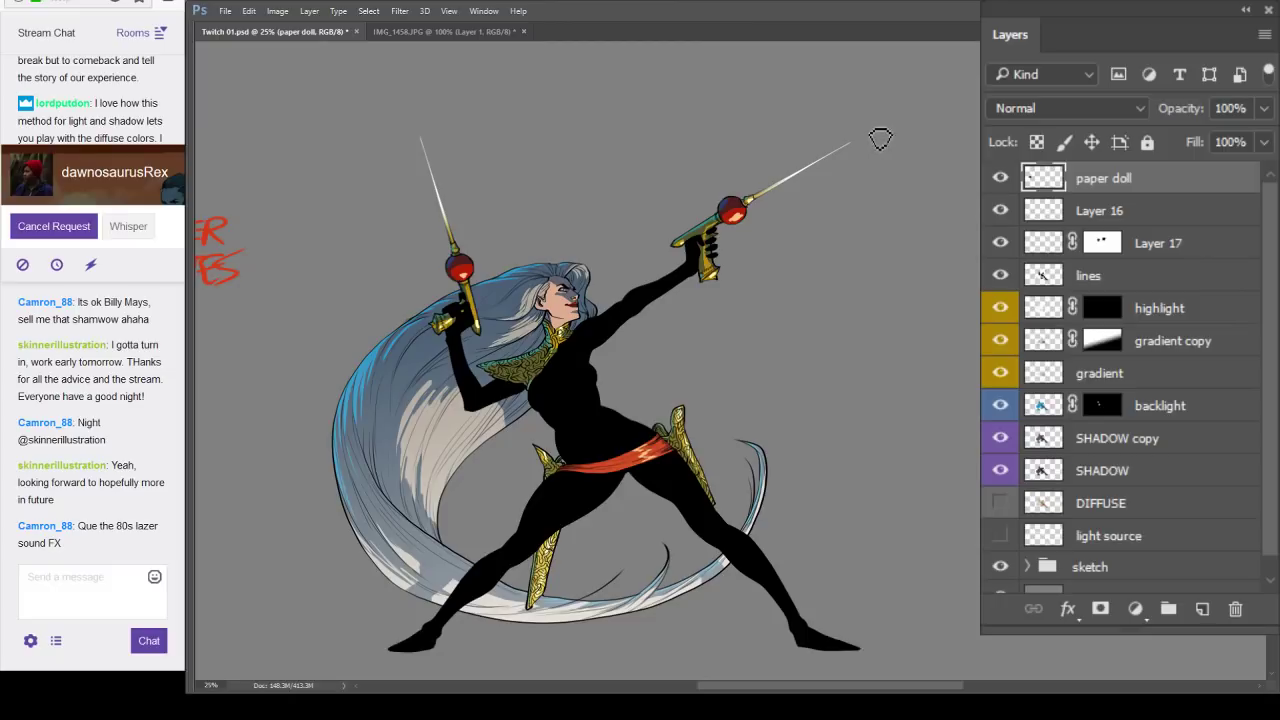
mouse_move(874, 129)
mouse_down()
mouse_move(862, 333)
mouse_move(910, 273)
mouse_move(992, 236)
mouse_up()
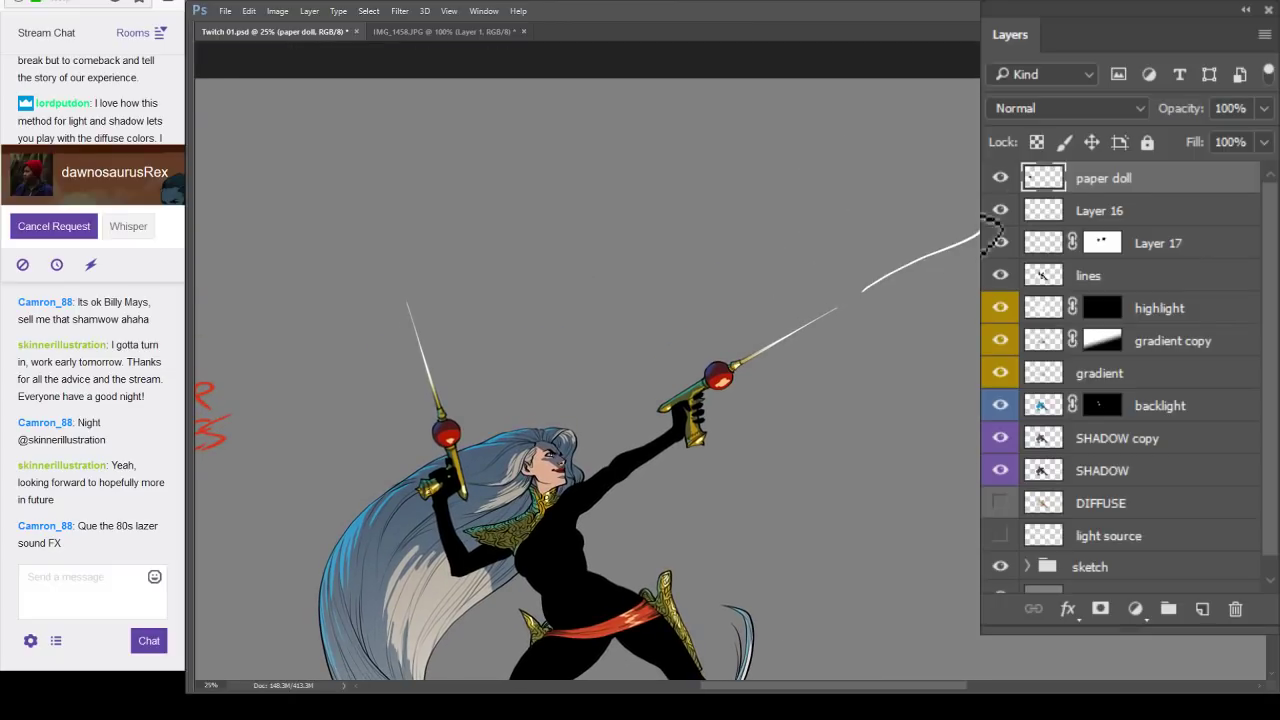
drag(977, 443, 970, 318)
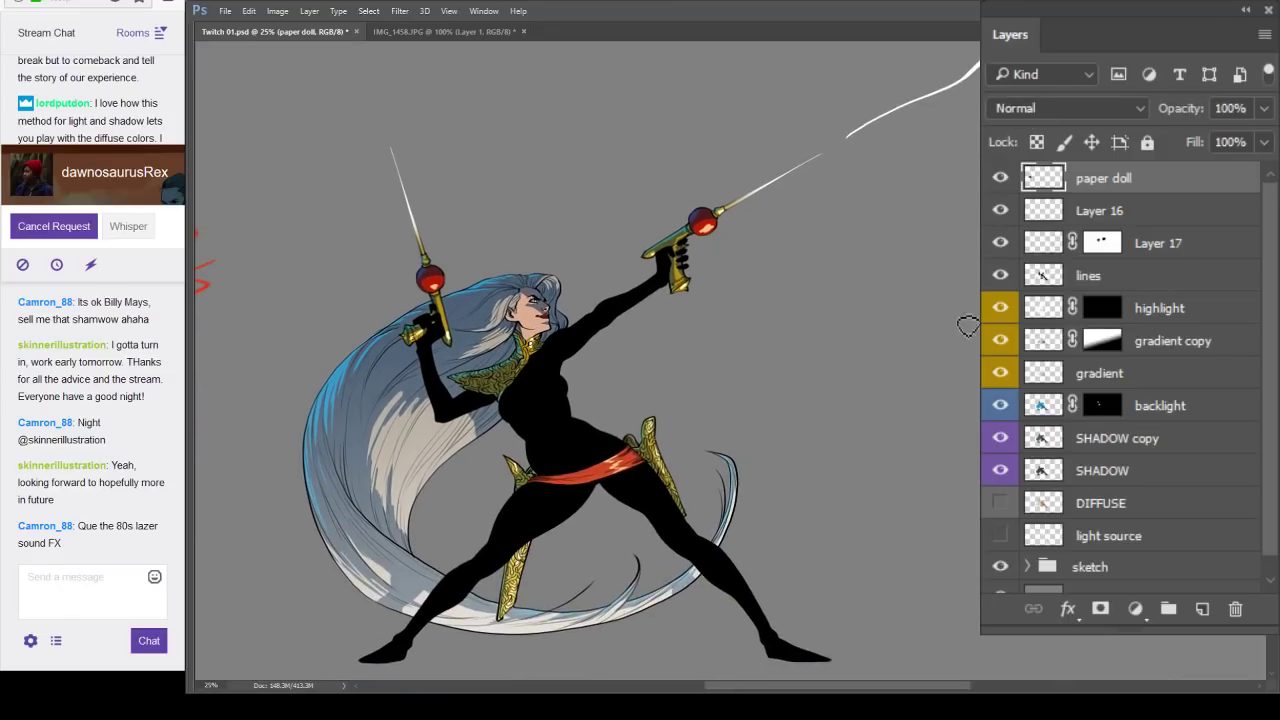
drag(914, 462, 913, 400)
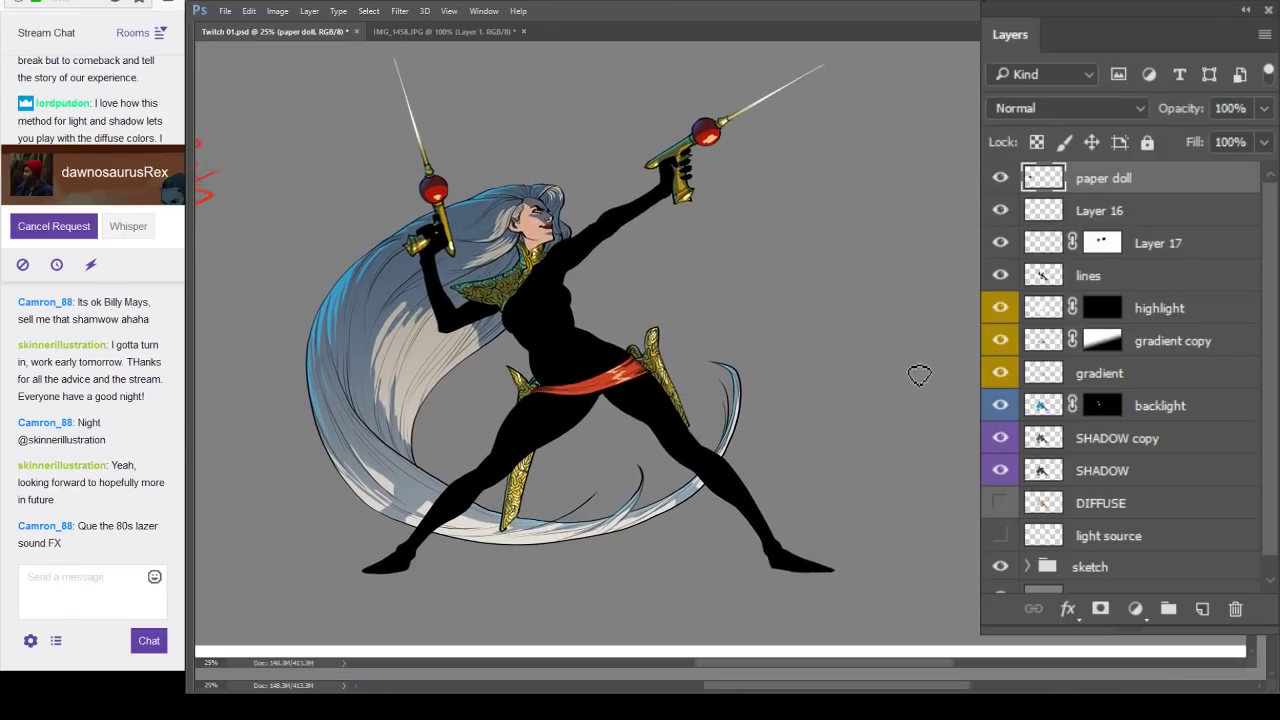
key(Tab)
Lasso and delete the Laser Pirates title on the paper doll layer, and move the character reference closer to the swordswoman and lower.
drag(823, 376, 970, 384)
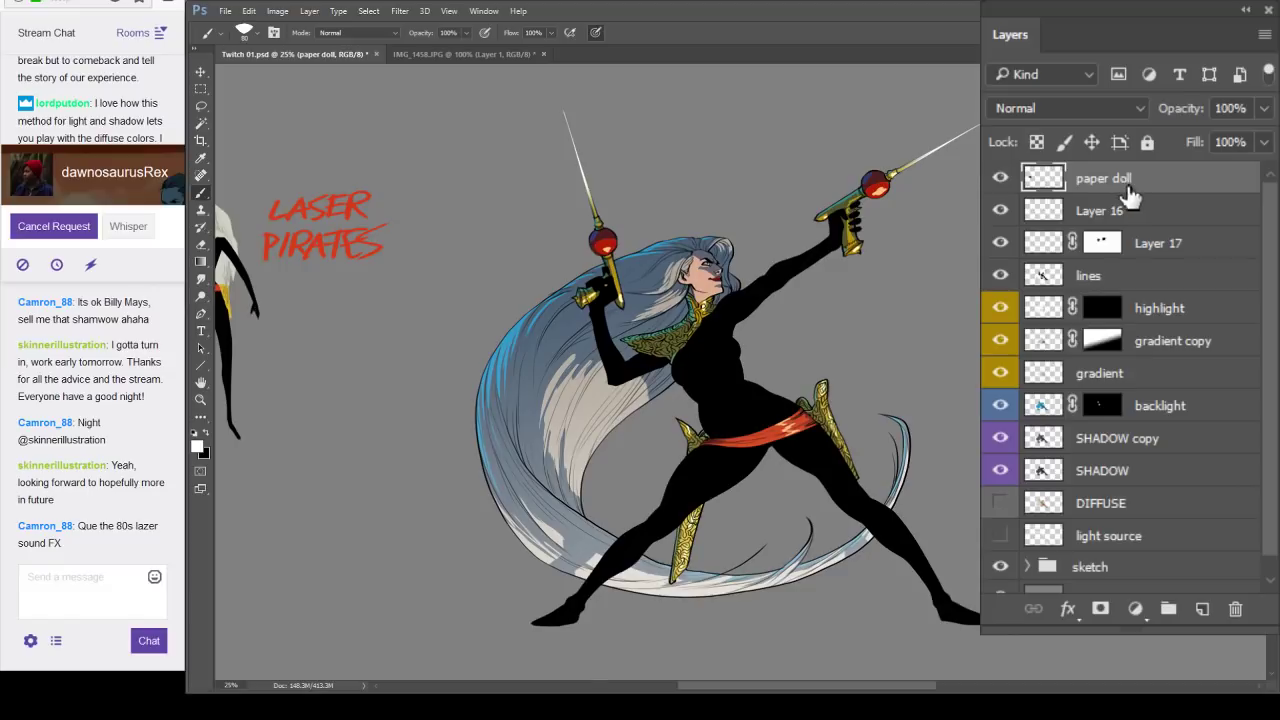
drag(575, 383, 684, 396)
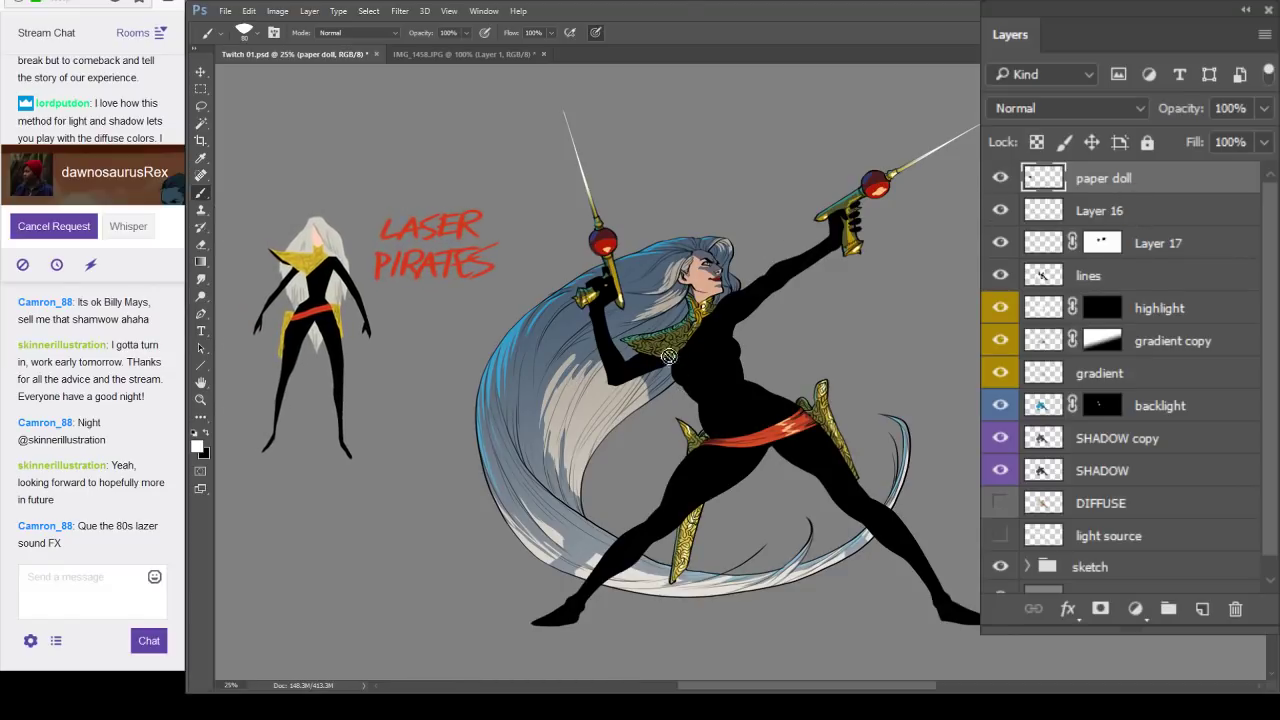
click(201, 89)
click(201, 105)
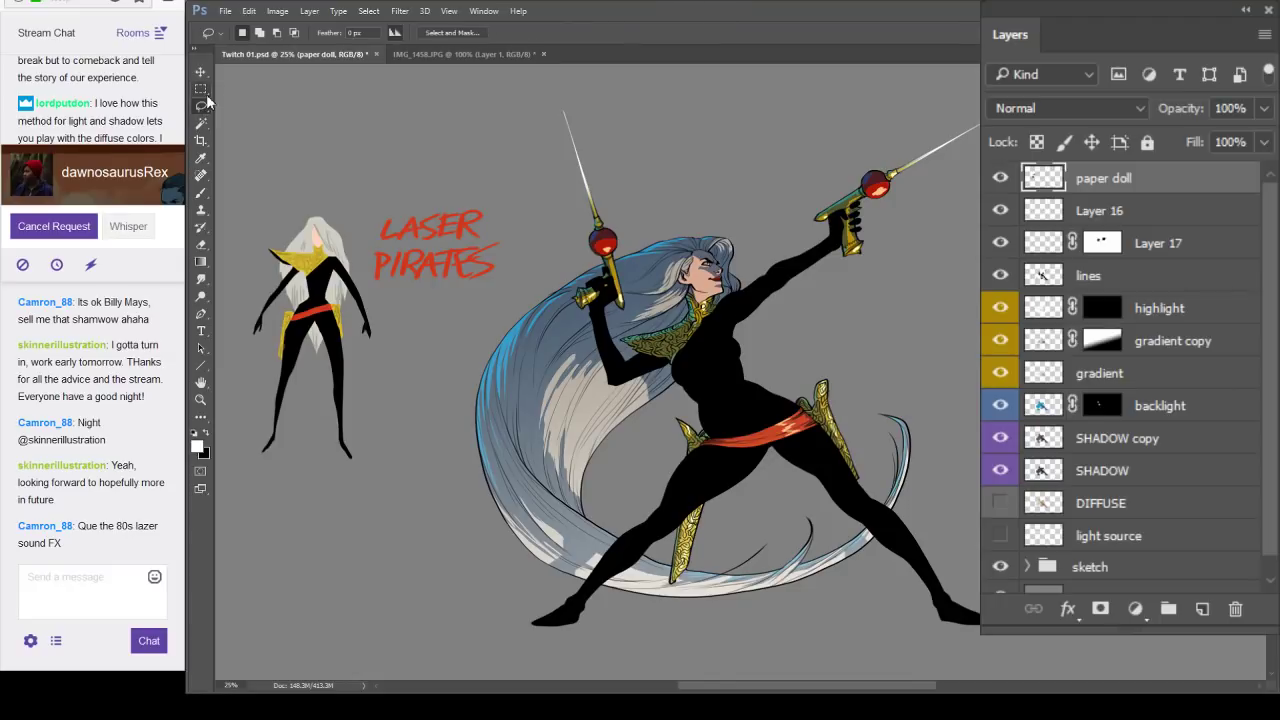
mouse_move(533, 240)
mouse_down()
mouse_move(448, 299)
mouse_move(372, 222)
mouse_move(533, 238)
mouse_up()
key(Delete)
drag(893, 362, 972, 477)
key(ctrl+plus)
key(ctrl+minus)
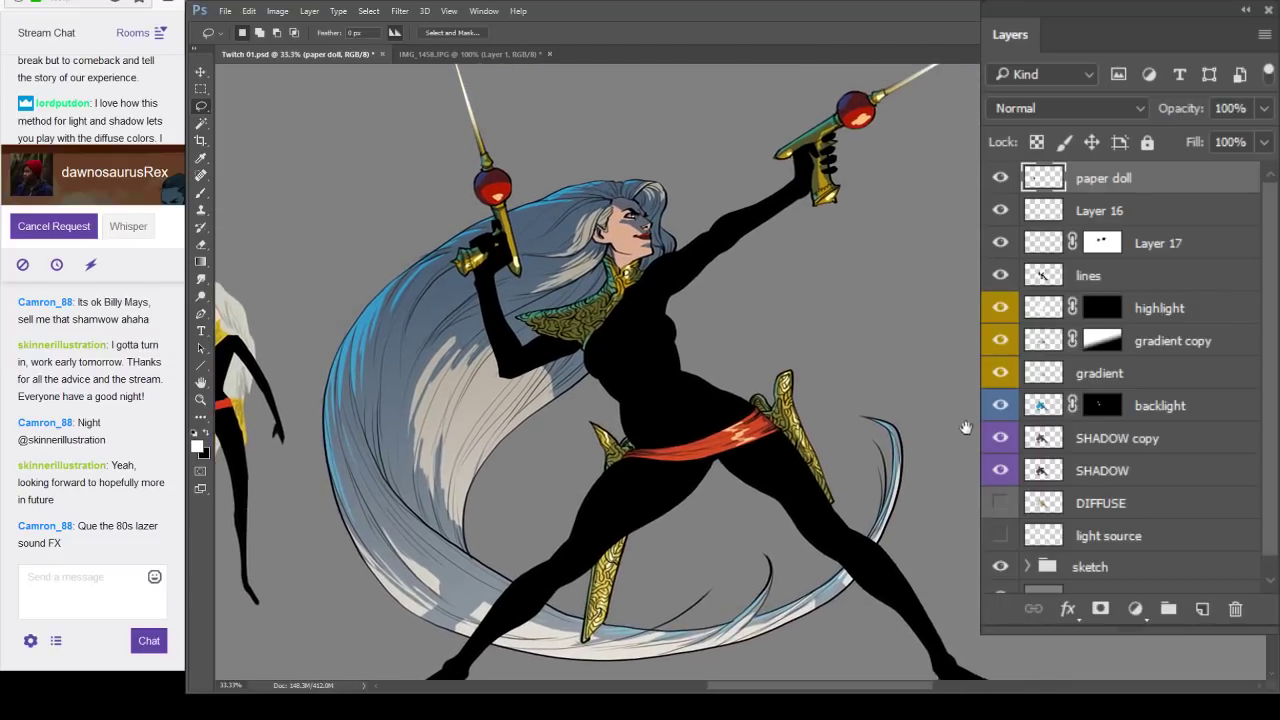
Ready the Brush with black and save the document.
key(b)
key(x)
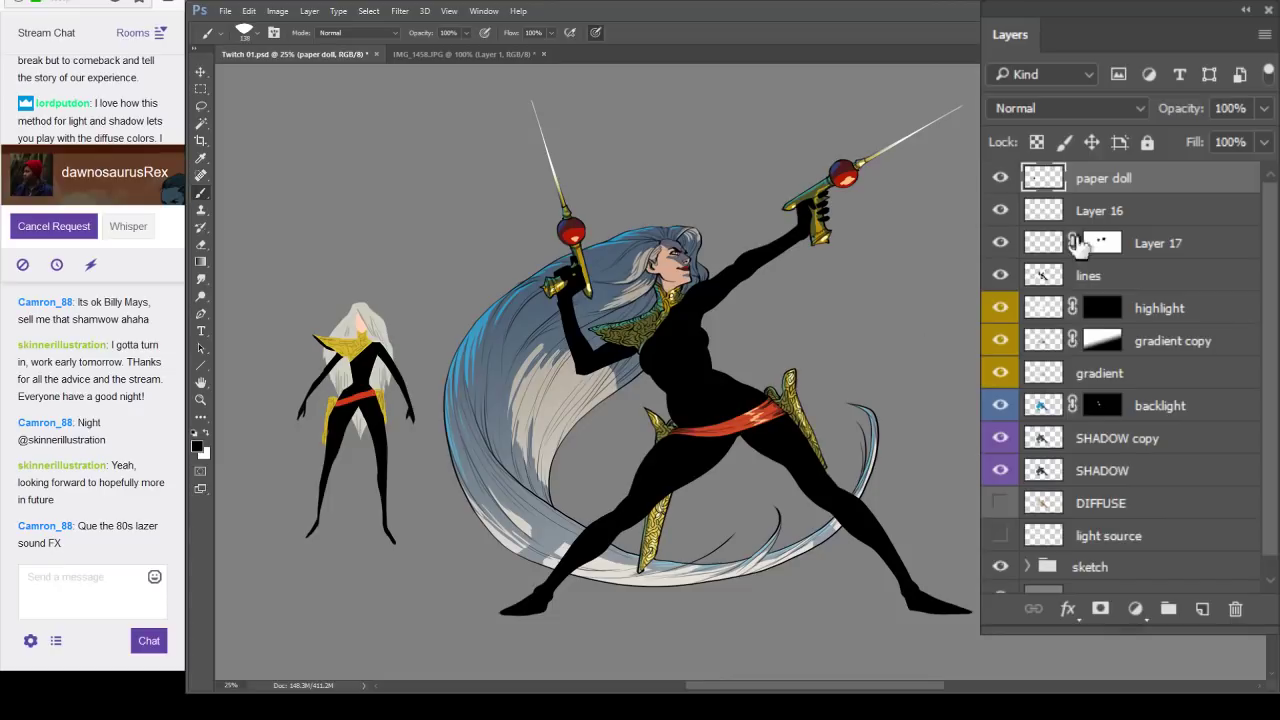
key(ctrl+s)
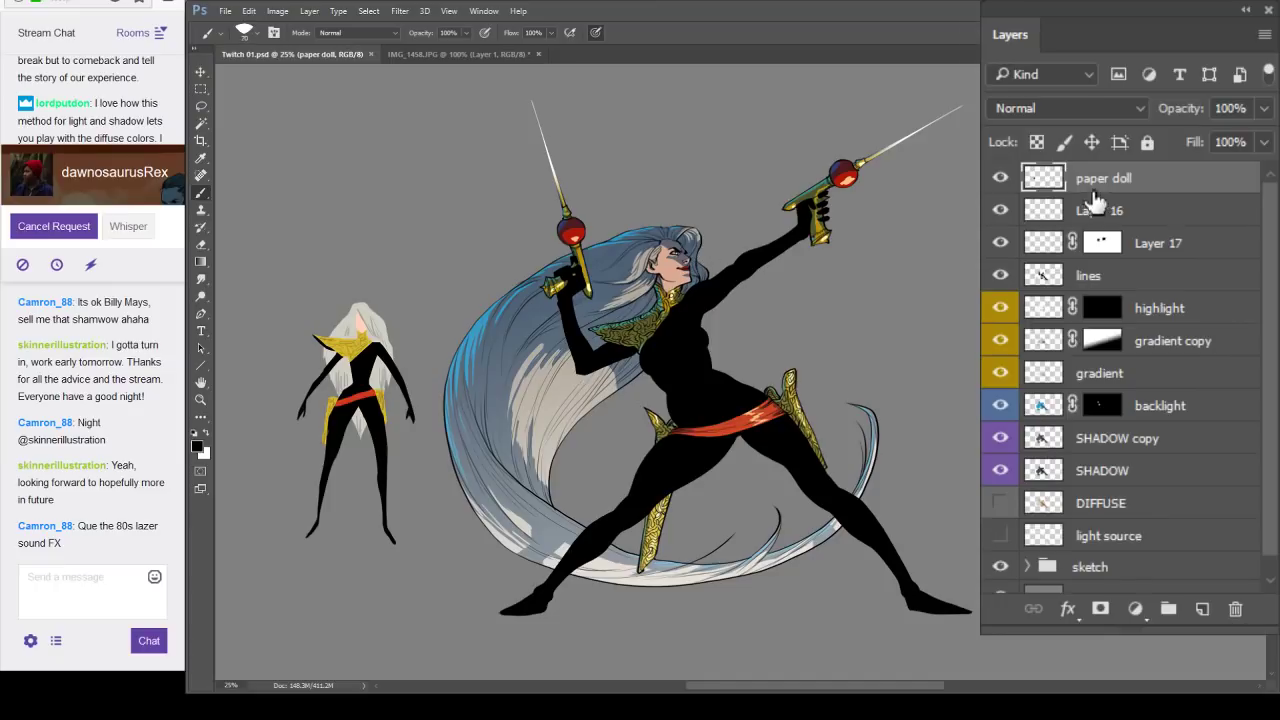
Reduce the brush size to 20 and compare the figure with the backlight layer hidden and shown.
key([)
key([)
key([)
key([)
key([)
key([)
key([)
key([)
key(bracketleft)
key(bracketleft)
click(1000, 405)
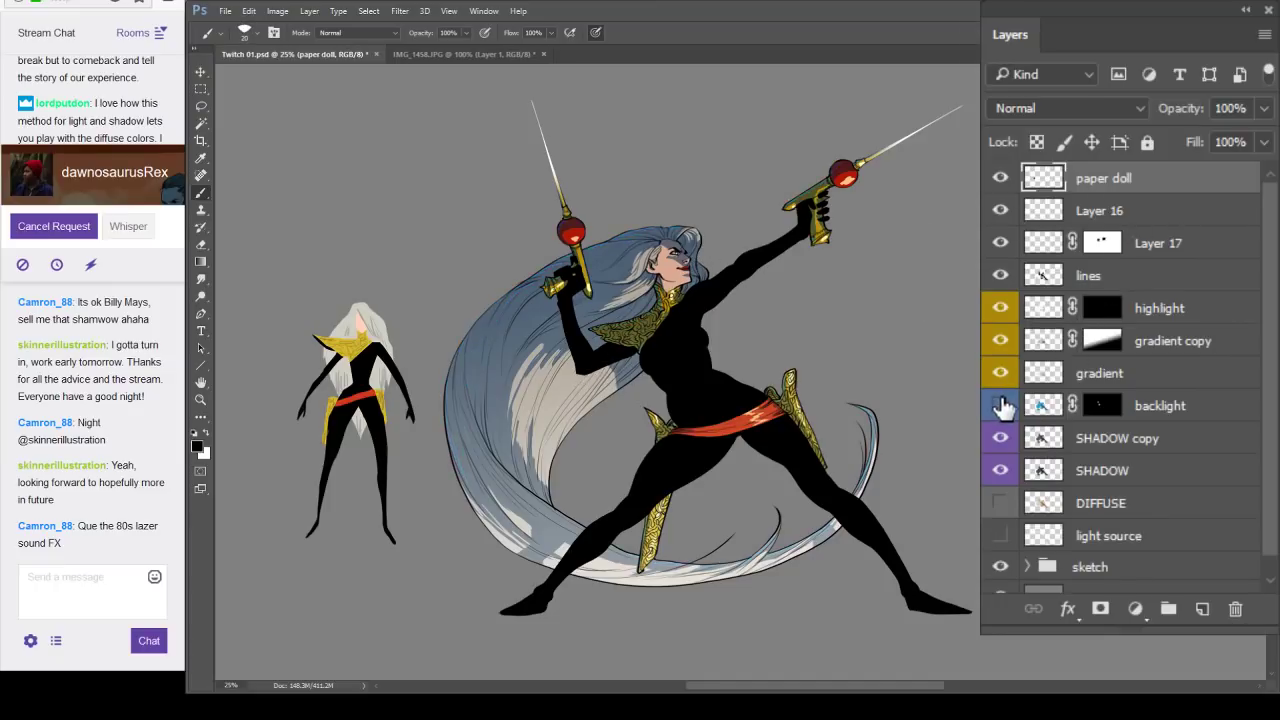
click(1000, 405)
Paint white on the backlight layer's mask over the gold collar to reveal more of the blue backlight.
click(1116, 412)
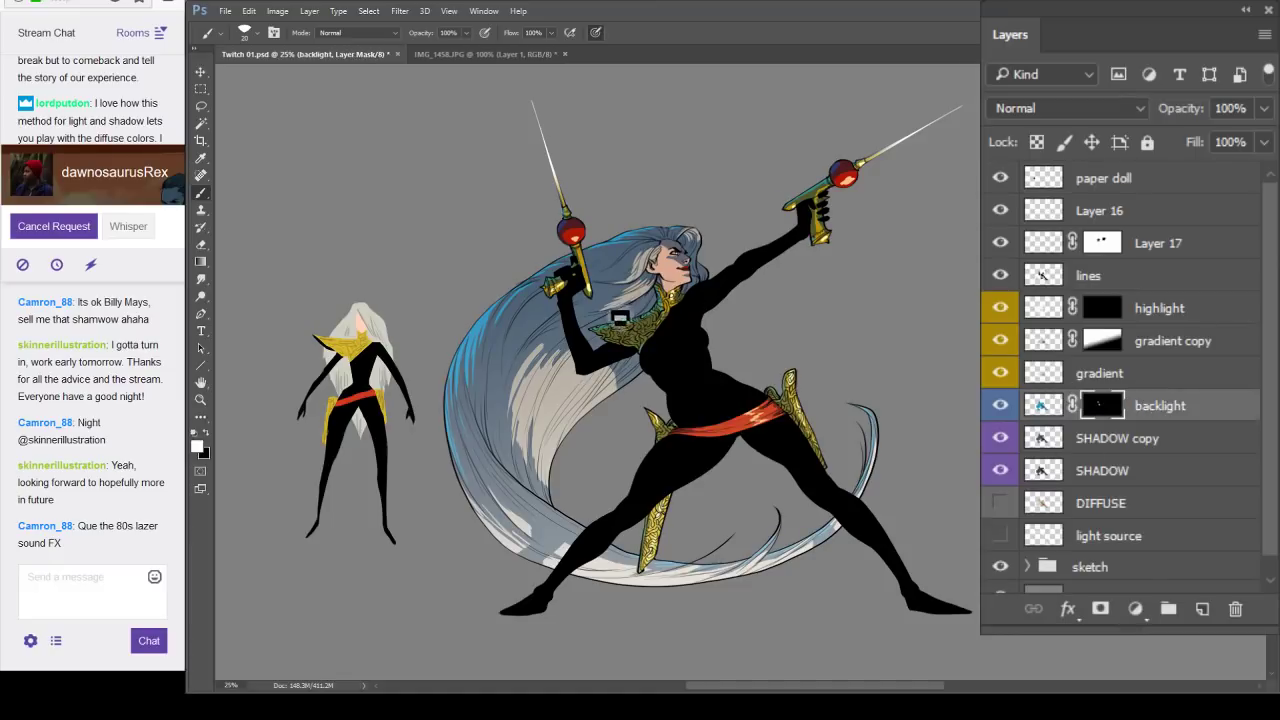
key(x)
drag(637, 340, 626, 354)
key(x)
key(x)
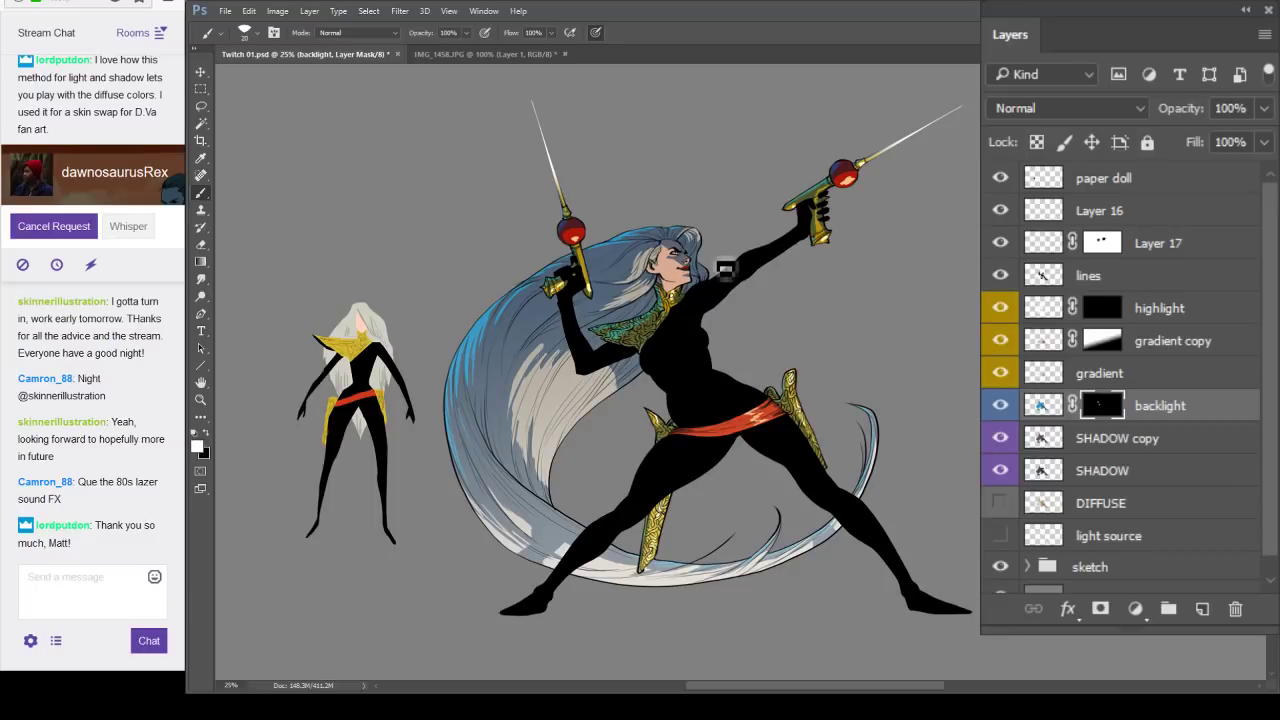